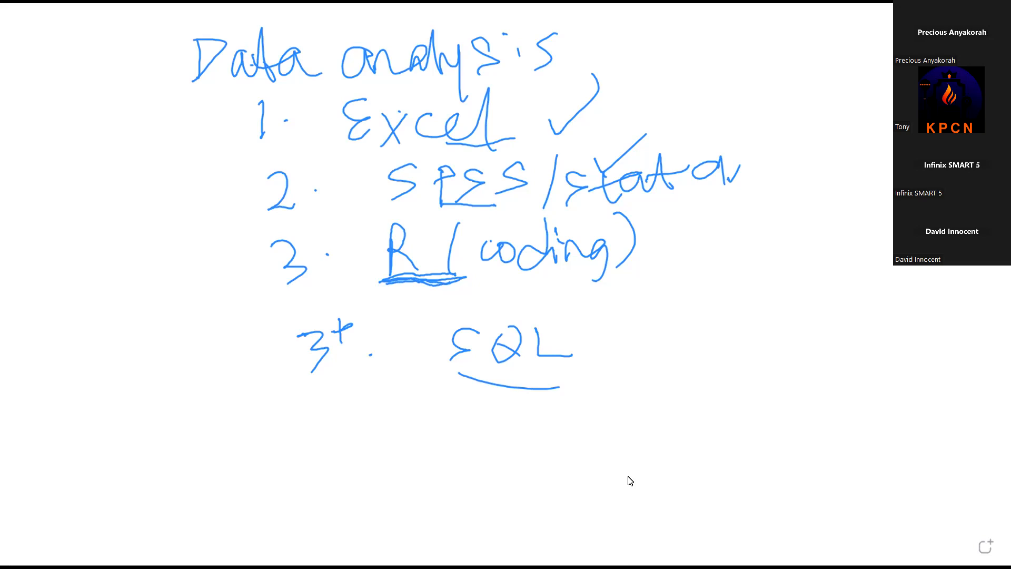
Review the rules for SPSS variables at the beginning of the "Spss data analysis foundations" document.
click(614, 194)
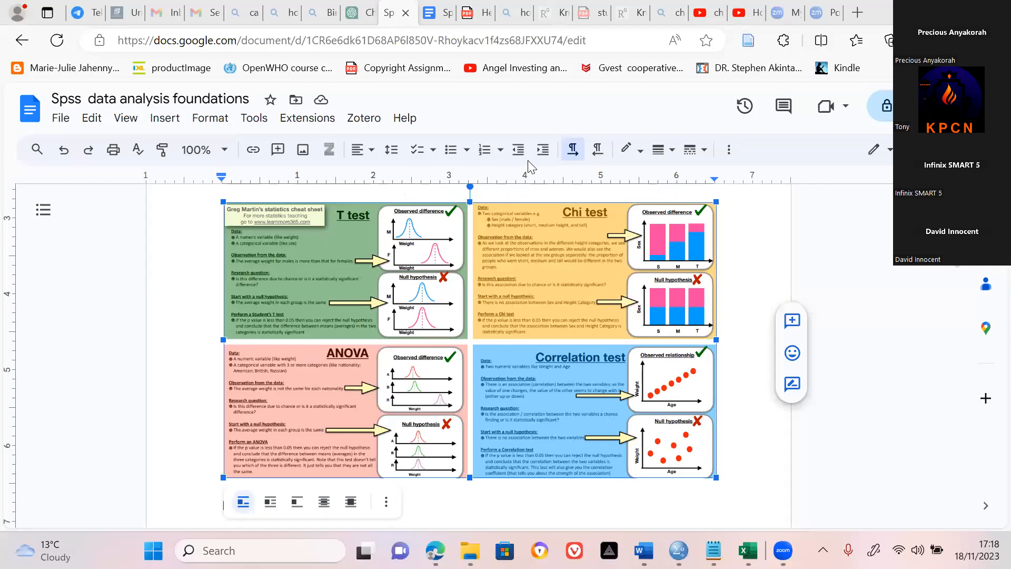
scroll(528, 161, up, 8)
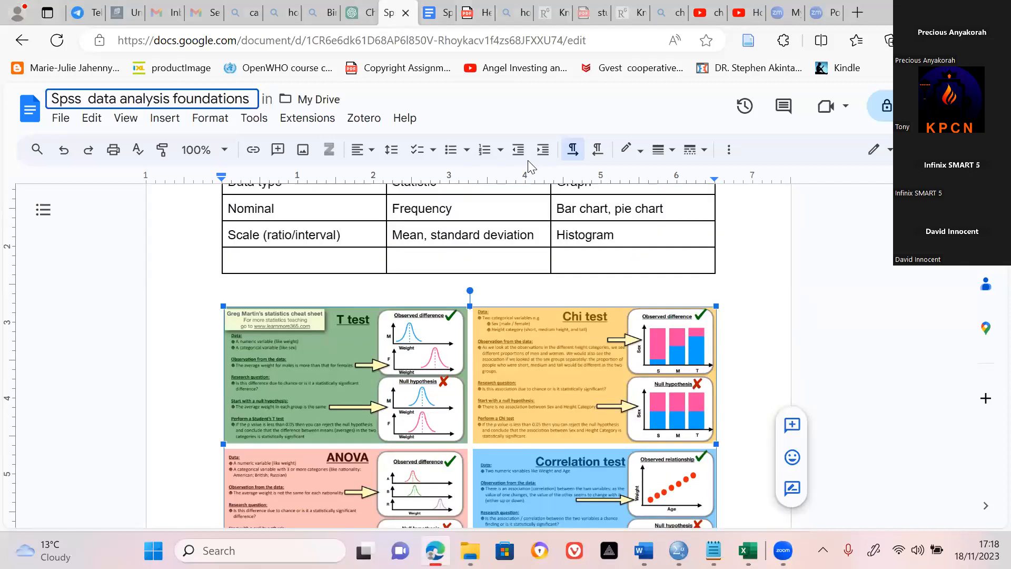
scroll(528, 161, up, 5)
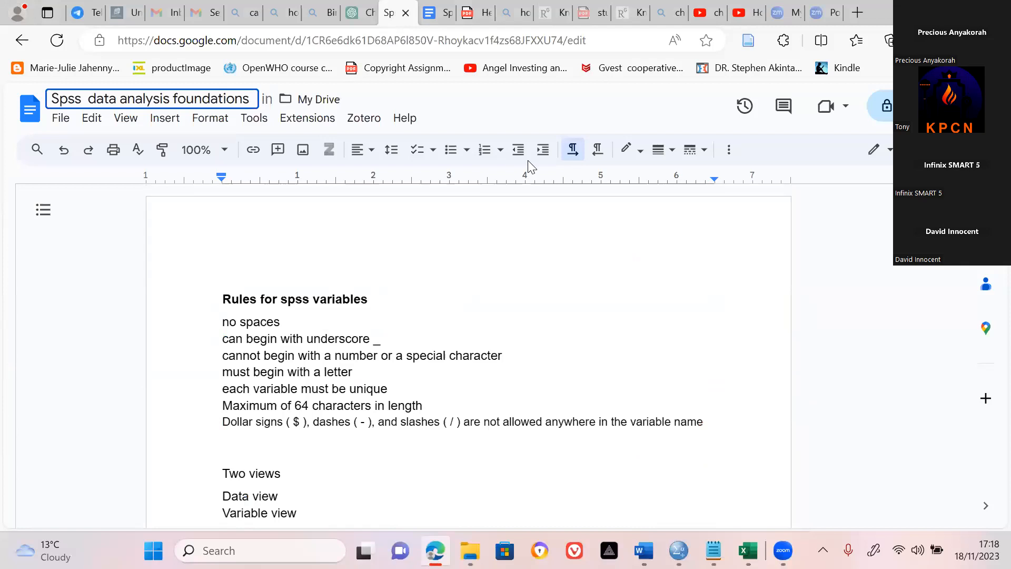
scroll(530, 167, down, 1)
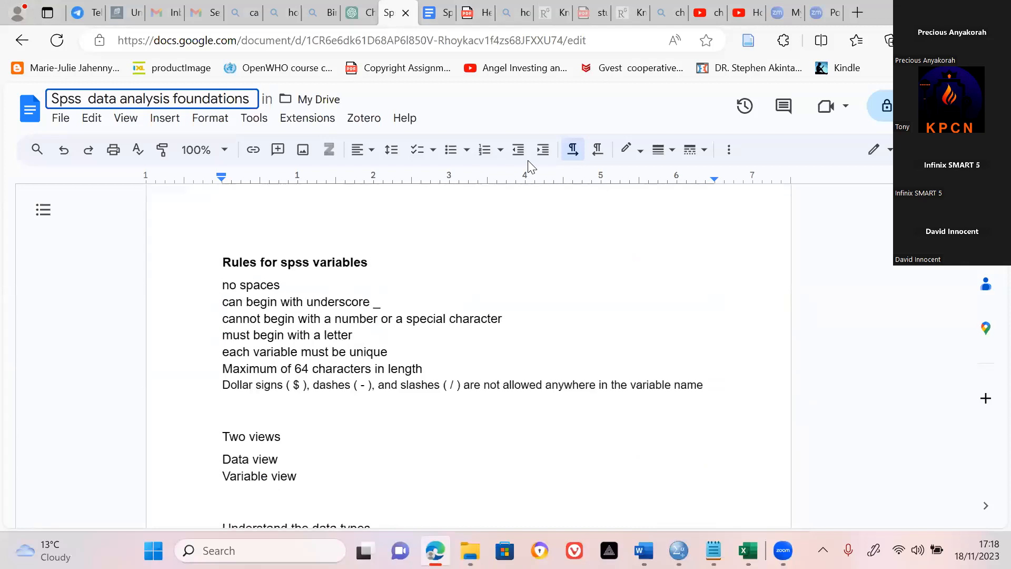
scroll(530, 167, down, 1)
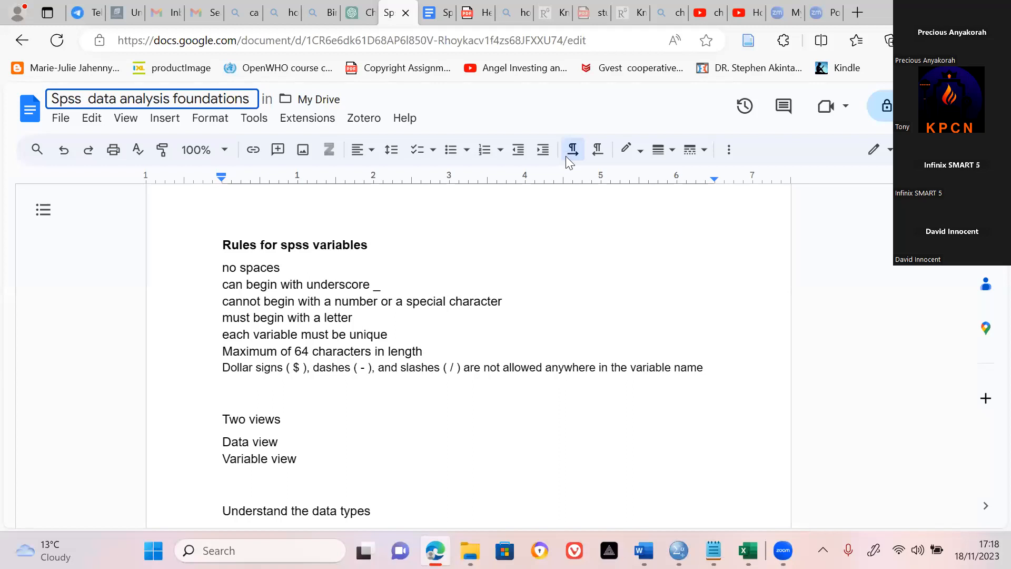
click(589, 118)
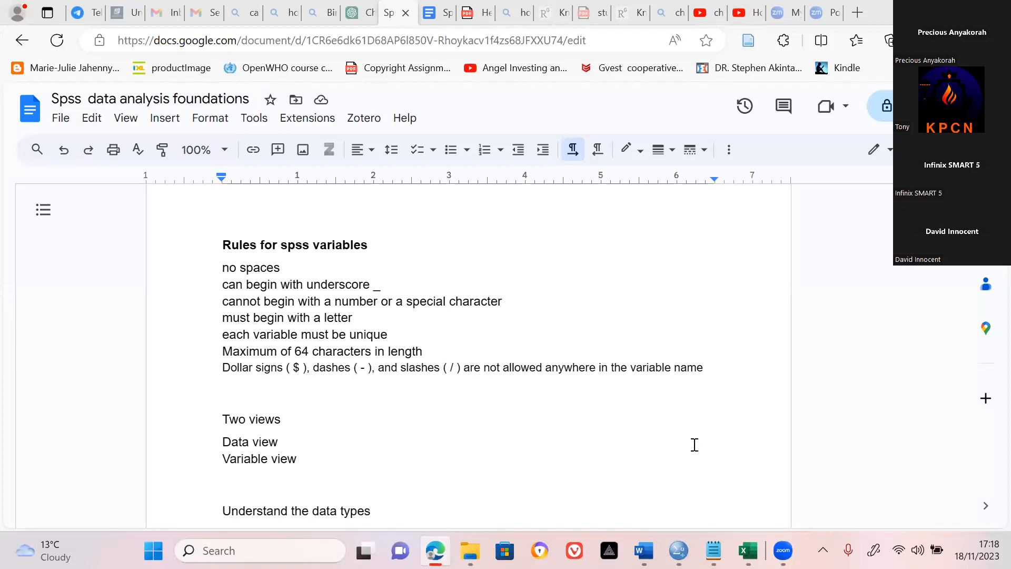
Switch to SPSS Statistics and create a new empty dataset shown in Data View.
mouse_move(678, 550)
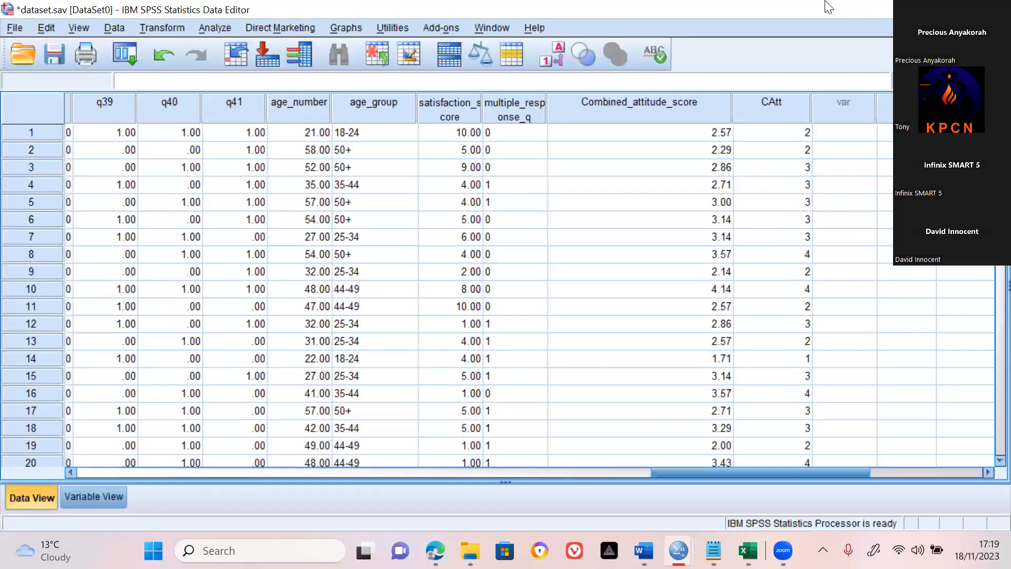
key(ctrl+n)
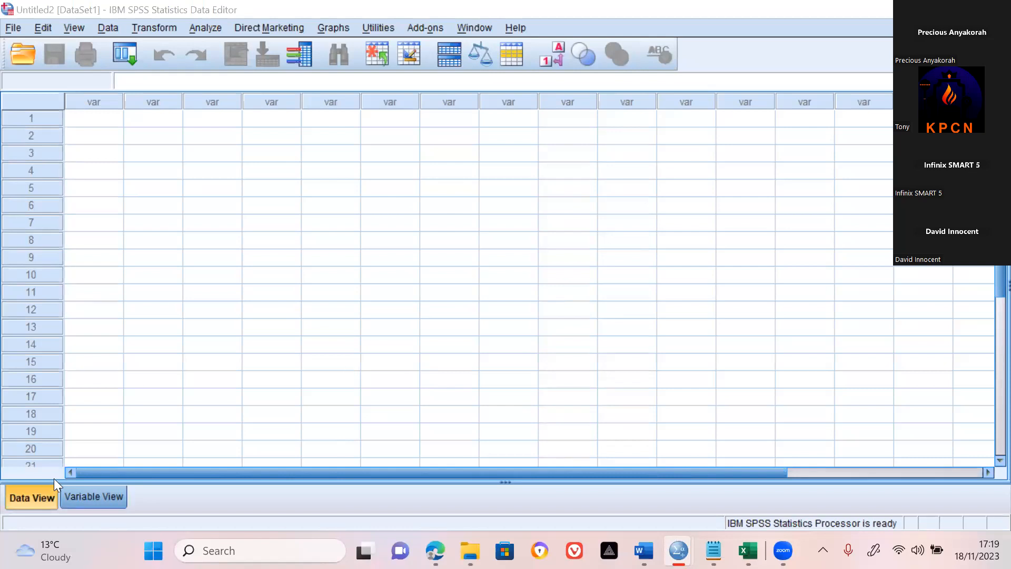
click(29, 496)
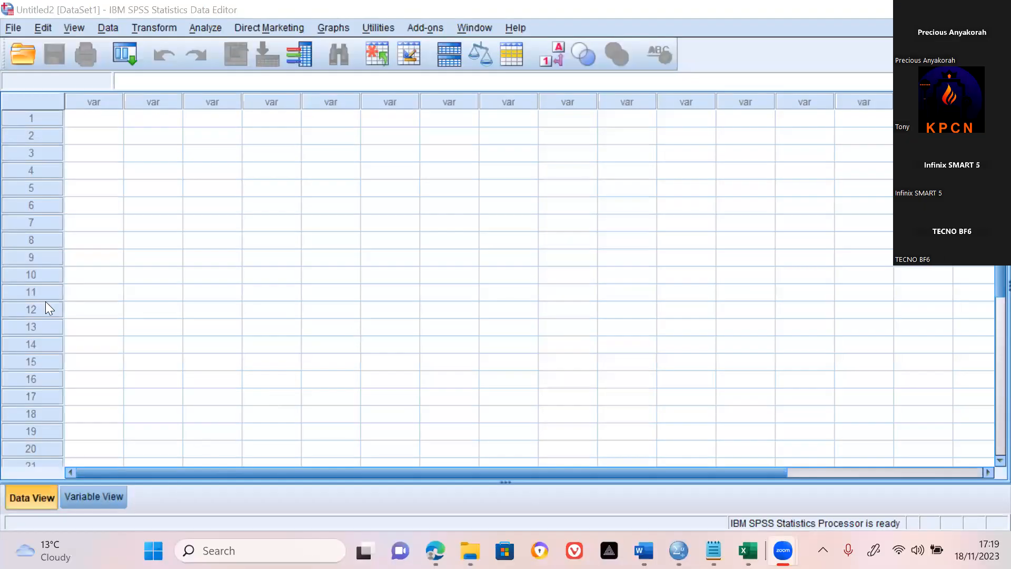
Compare the empty dataset's Data View and Variable View, finishing in Variable View.
click(90, 498)
click(41, 499)
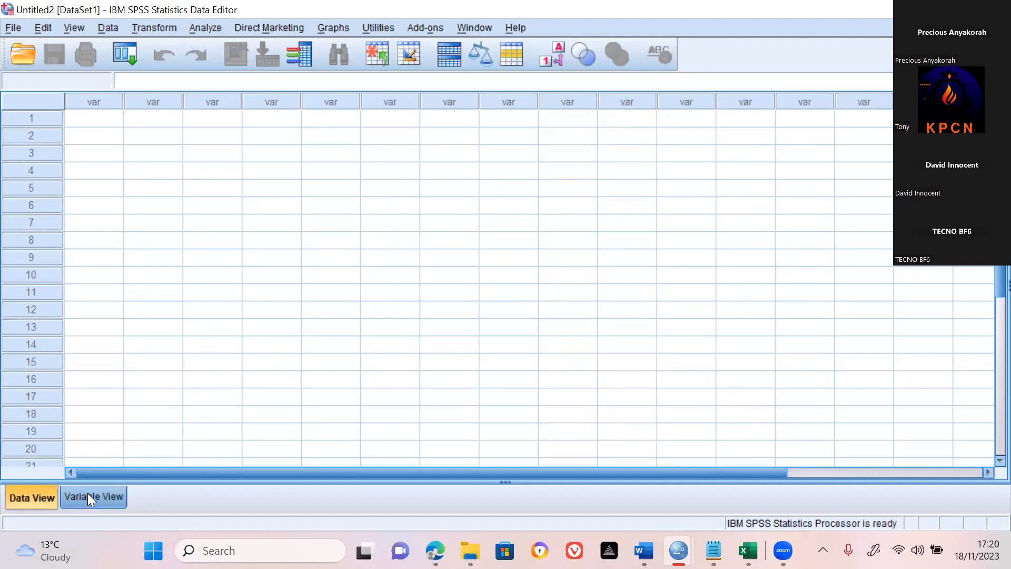
click(88, 493)
click(36, 495)
click(114, 498)
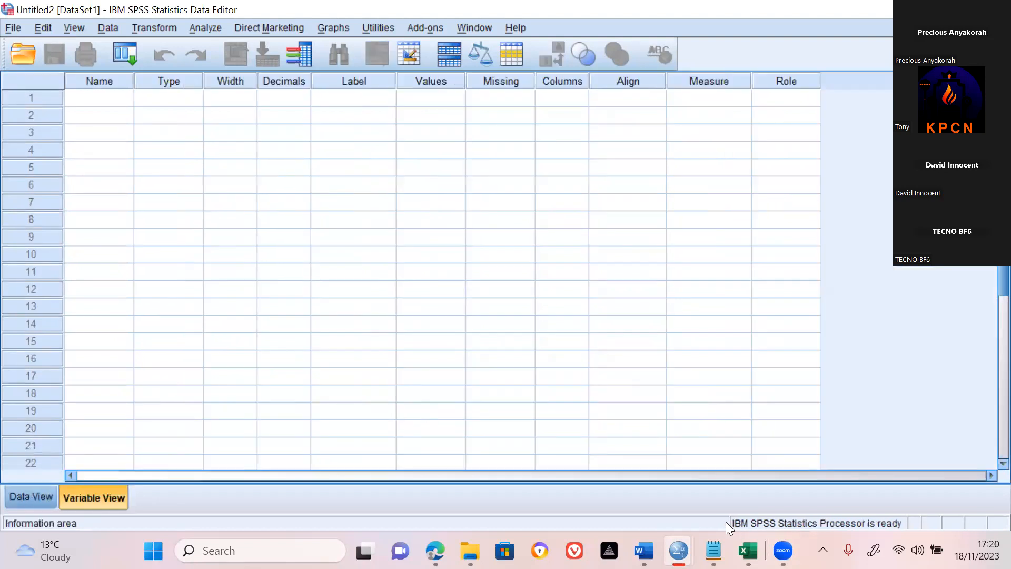
Switch to the malaria control programmes questionnaire in Word, maximize its window and enlarge the text for reading.
mouse_move(712, 549)
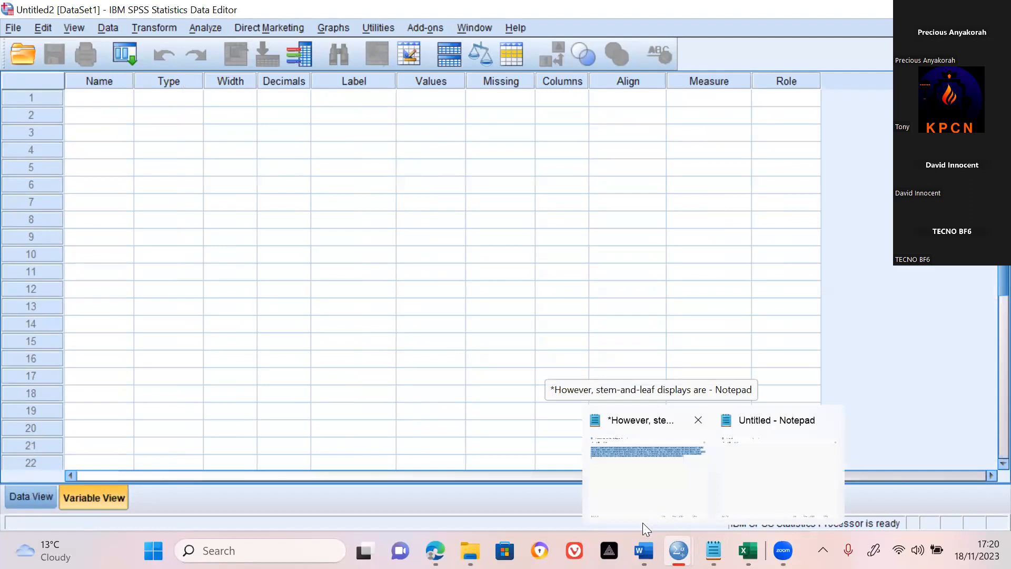
click(644, 550)
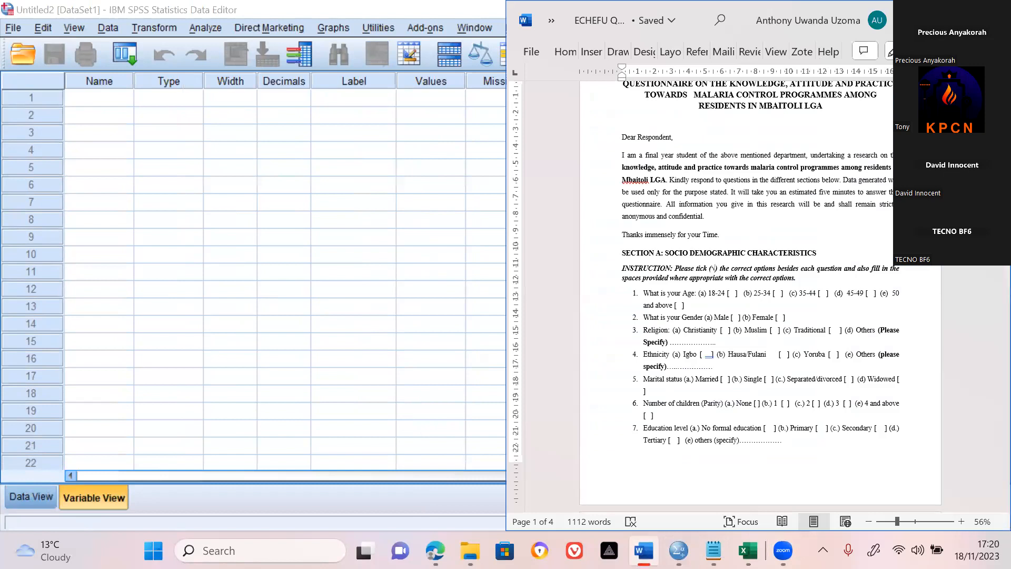
key(super+Up)
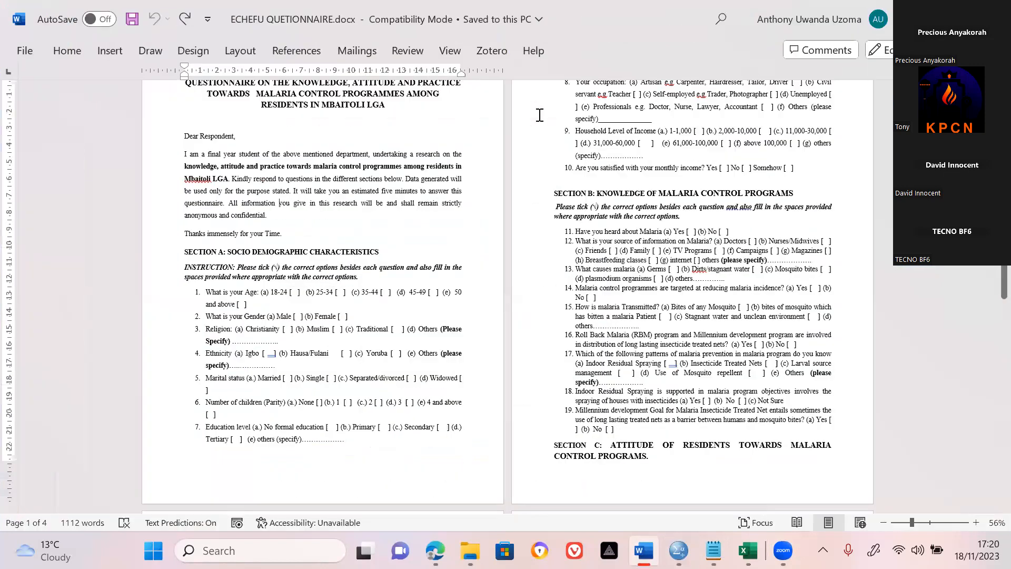
click(928, 522)
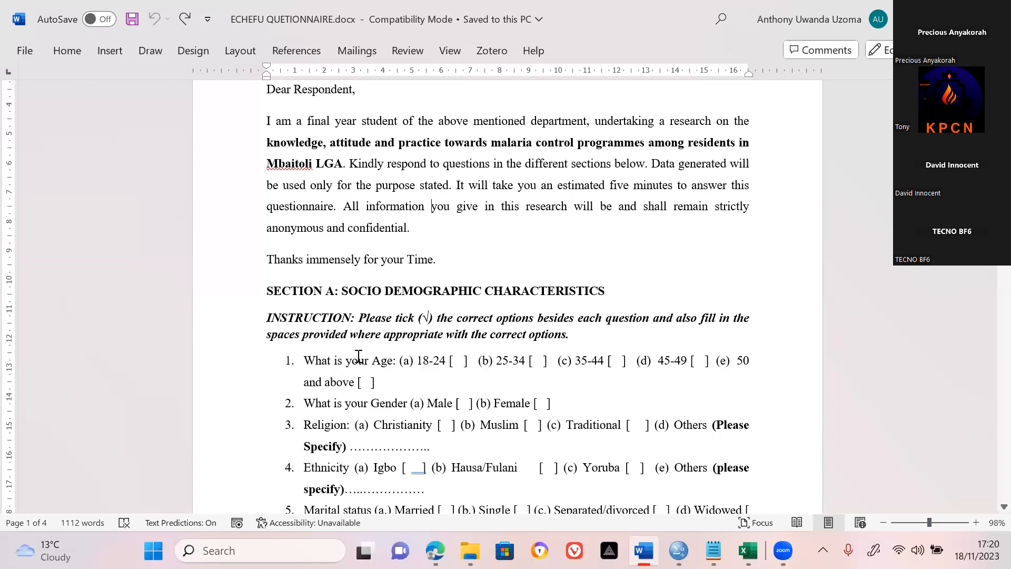
Examine the age question in Section A, marking its wording and the start of the 18-24 option.
click(314, 359)
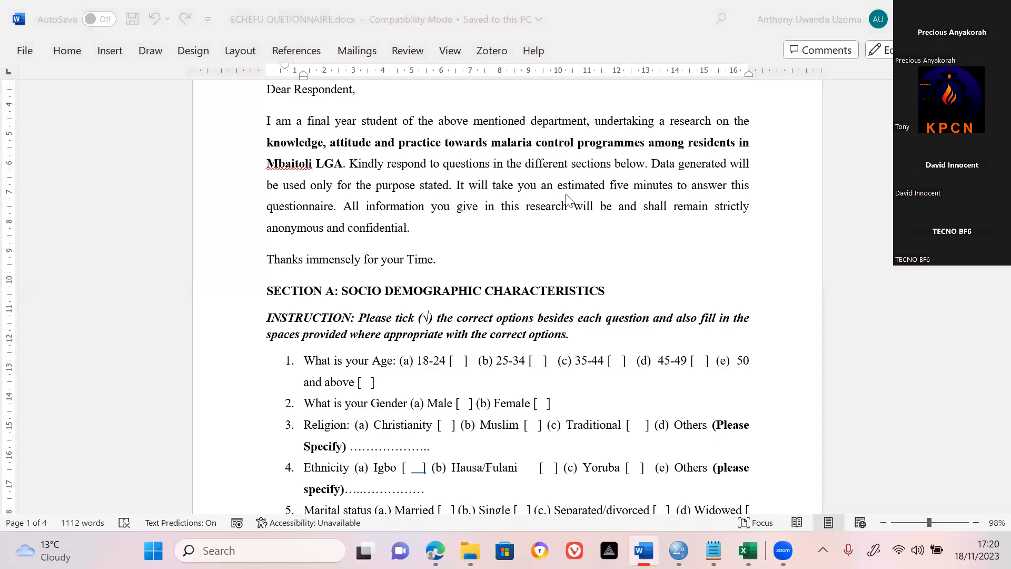
click(322, 363)
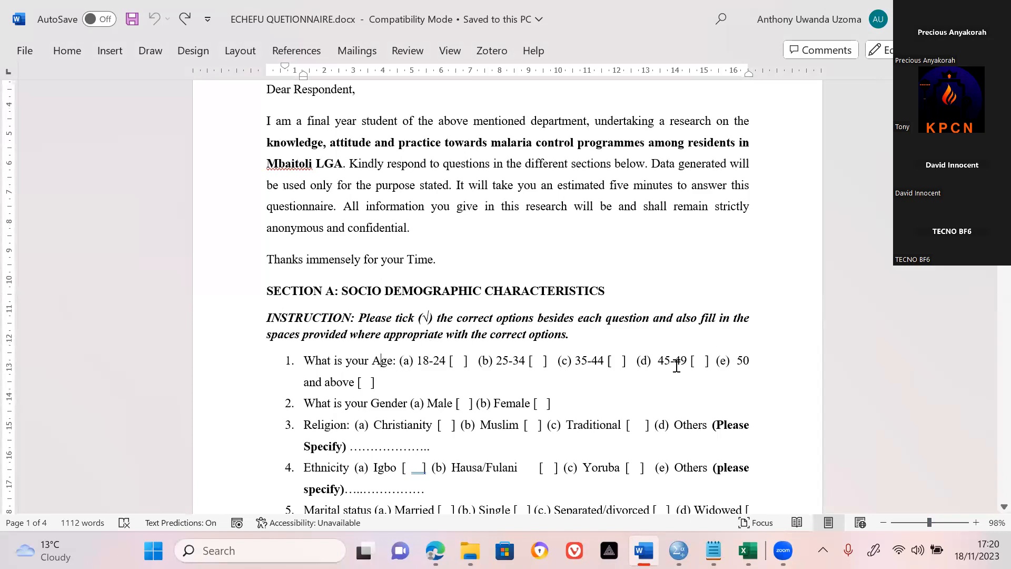
click(410, 361)
double_click(424, 364)
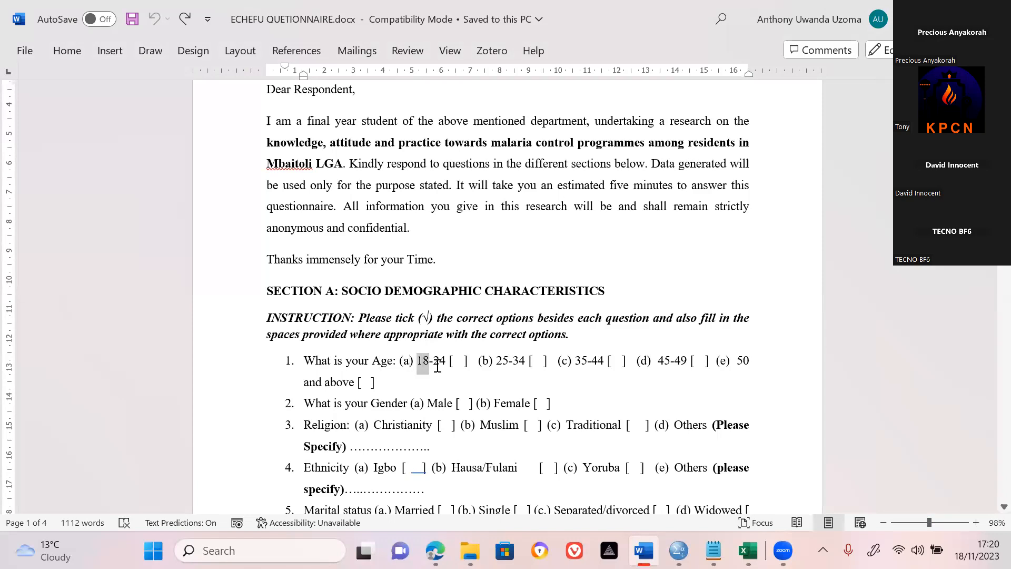
click(729, 363)
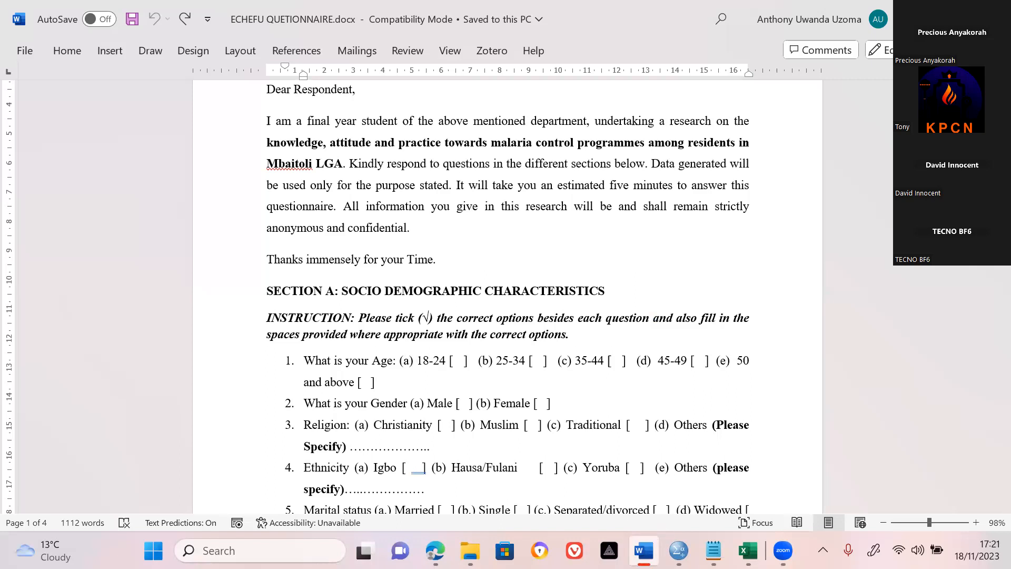
Glance back at the empty variable list in SPSS, and highlight the questionnaire's age options (a) to (e) one by one.
click(678, 550)
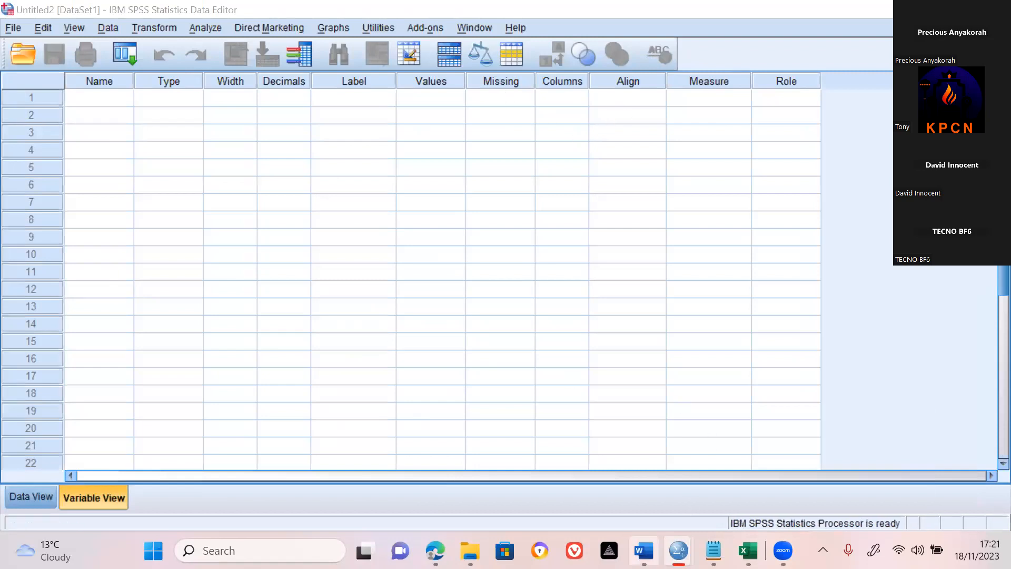
click(643, 550)
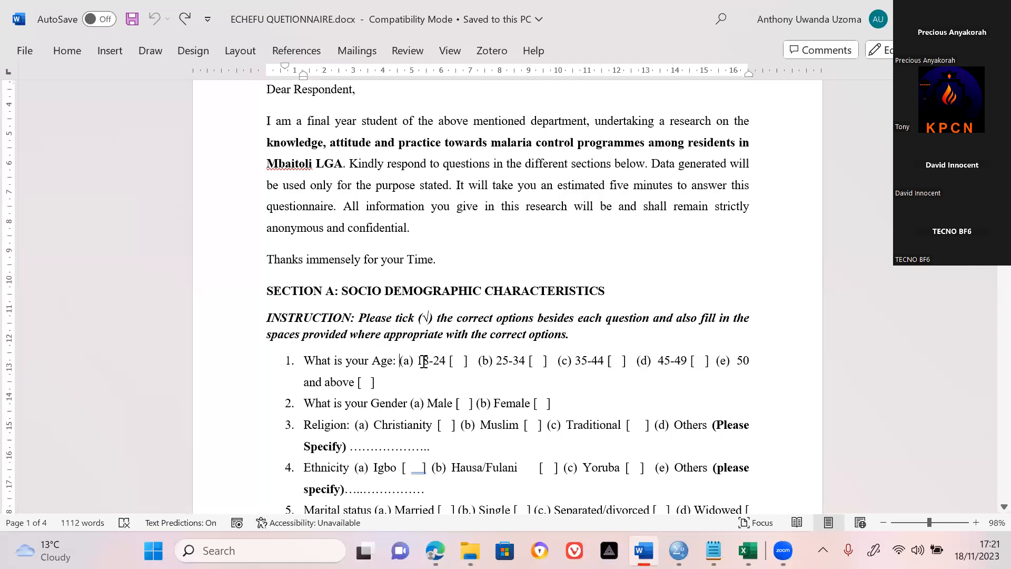
shift+click(462, 359)
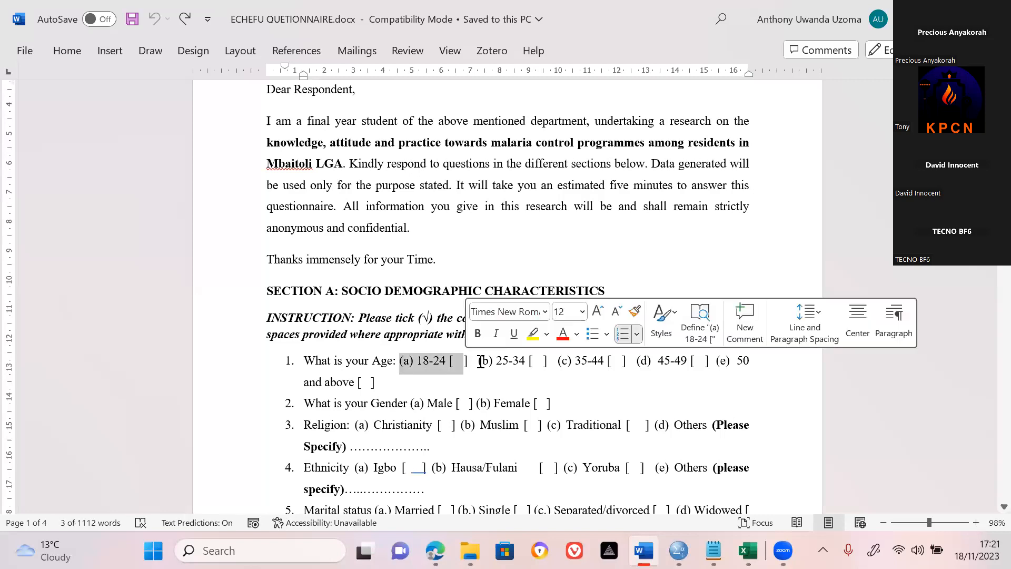
click(480, 361)
shift+click(548, 362)
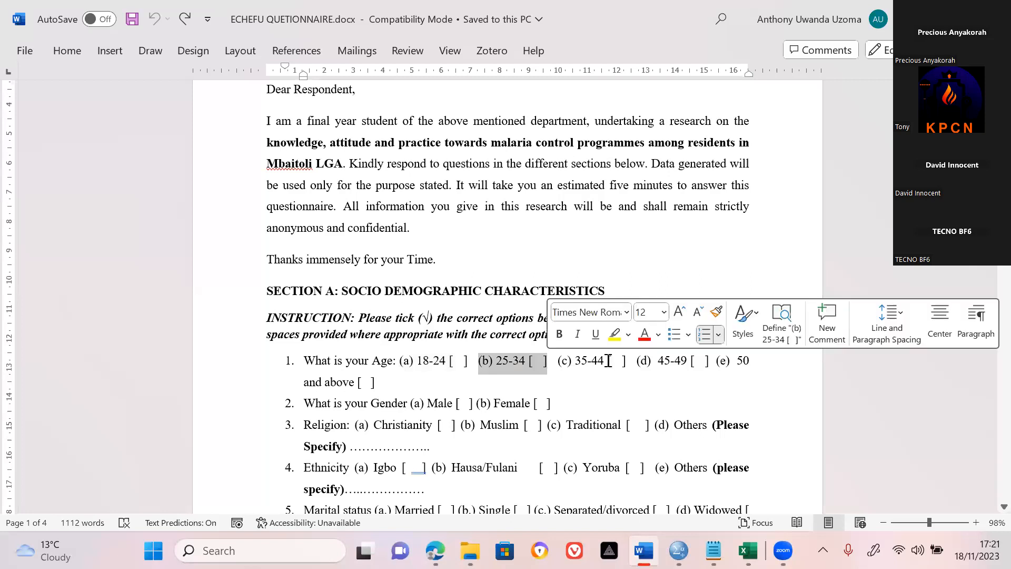
click(568, 361)
shift+click(622, 361)
click(648, 360)
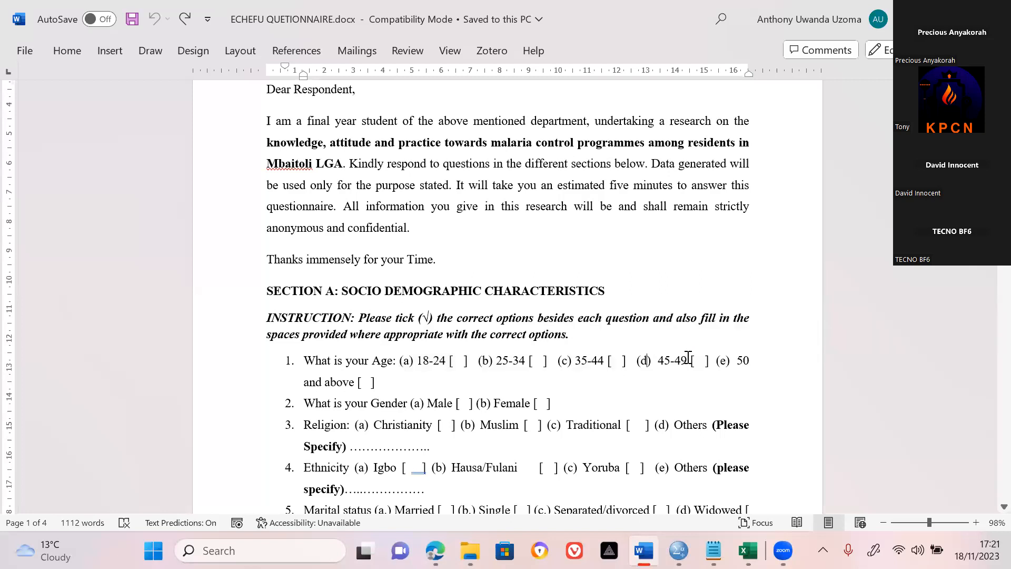
shift+click(688, 360)
double_click(719, 360)
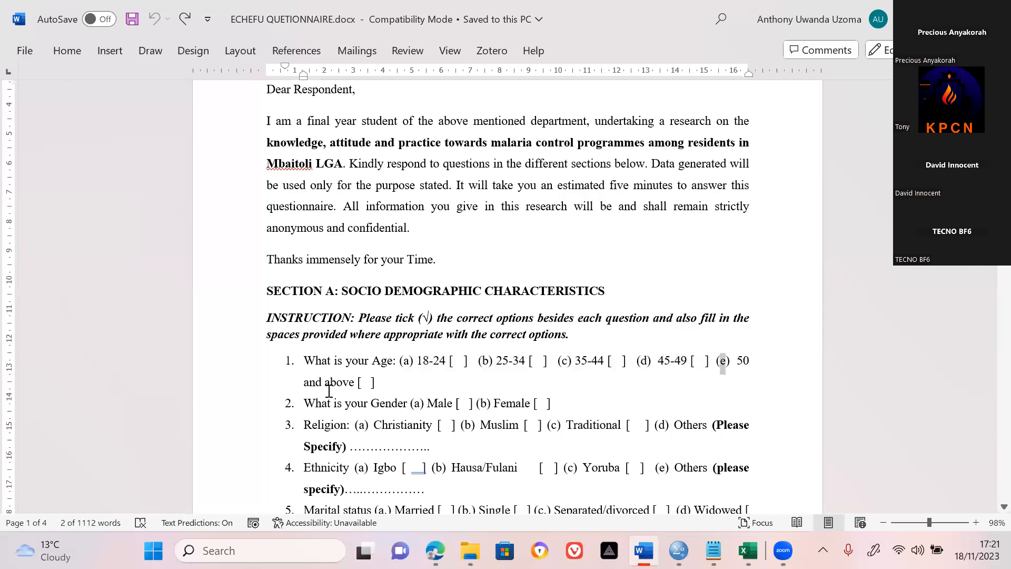
click(391, 380)
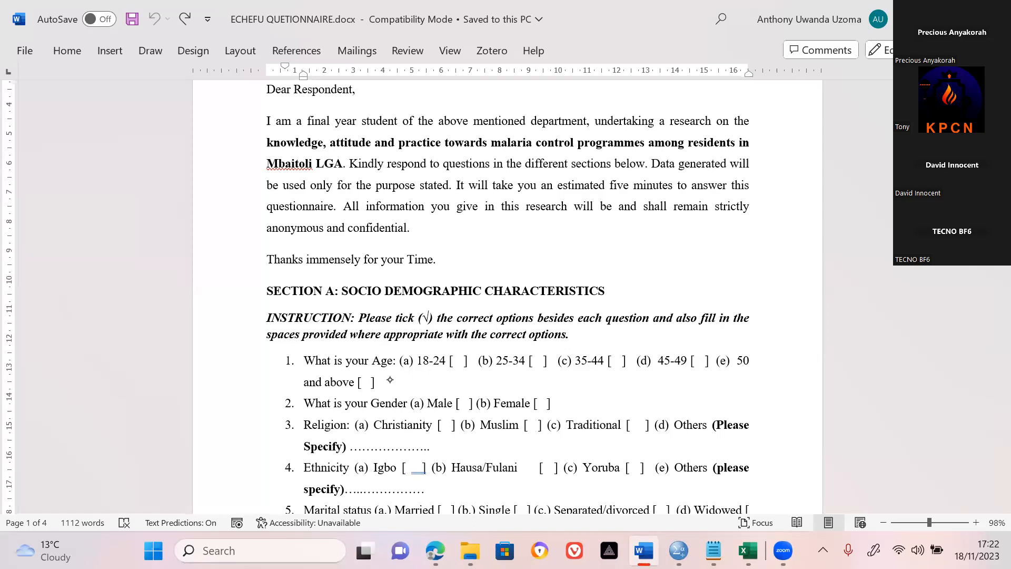
Handwrite "GROUPS" with branches to "Nominal" and "Cate" over the questionnaire's introduction, and delete the ink drawing.
ctrl+scroll(391, 379, up, 2)
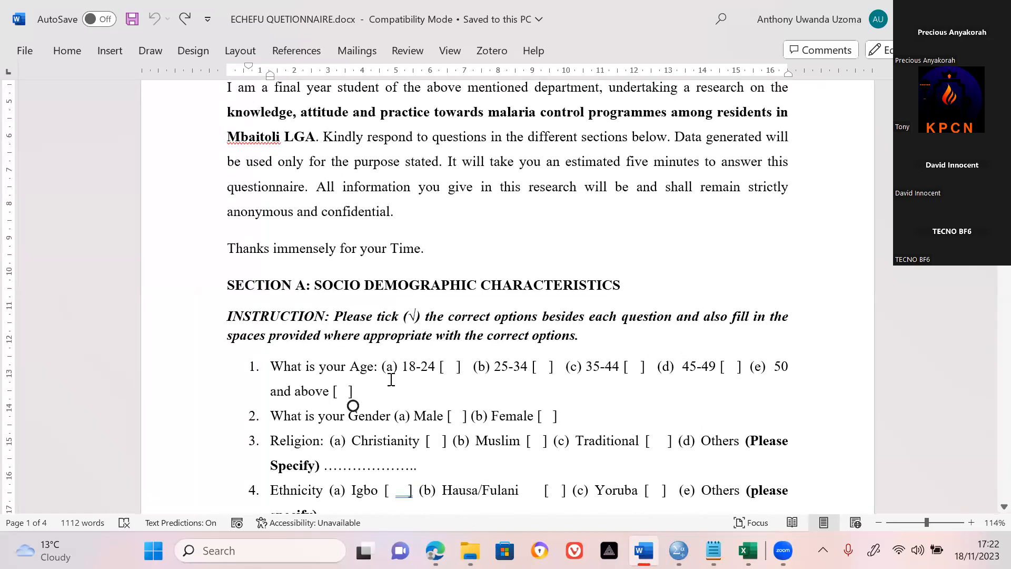
mouse_move(620, 194)
mouse_down()
mouse_move(610, 230)
mouse_move(599, 221)
mouse_move(621, 216)
mouse_move(628, 200)
mouse_move(658, 224)
mouse_move(693, 205)
mouse_move(686, 239)
mouse_move(751, 198)
mouse_up()
drag(709, 224, 746, 251)
mouse_move(756, 192)
mouse_down()
mouse_move(768, 190)
mouse_move(757, 206)
mouse_move(819, 192)
mouse_move(824, 203)
mouse_move(840, 190)
mouse_move(820, 206)
mouse_move(828, 202)
mouse_up()
click(820, 174)
mouse_move(842, 172)
mouse_down()
mouse_move(843, 200)
mouse_move(854, 202)
mouse_up()
drag(763, 235, 781, 247)
drag(788, 235, 800, 244)
mouse_move(795, 231)
mouse_down()
mouse_move(807, 228)
mouse_move(812, 242)
mouse_up()
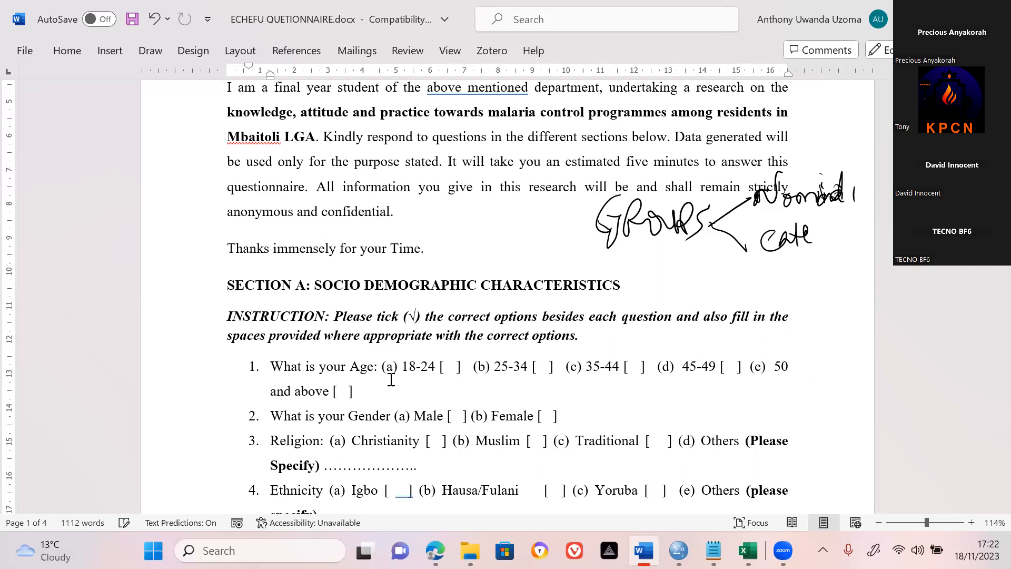
right_click(858, 242)
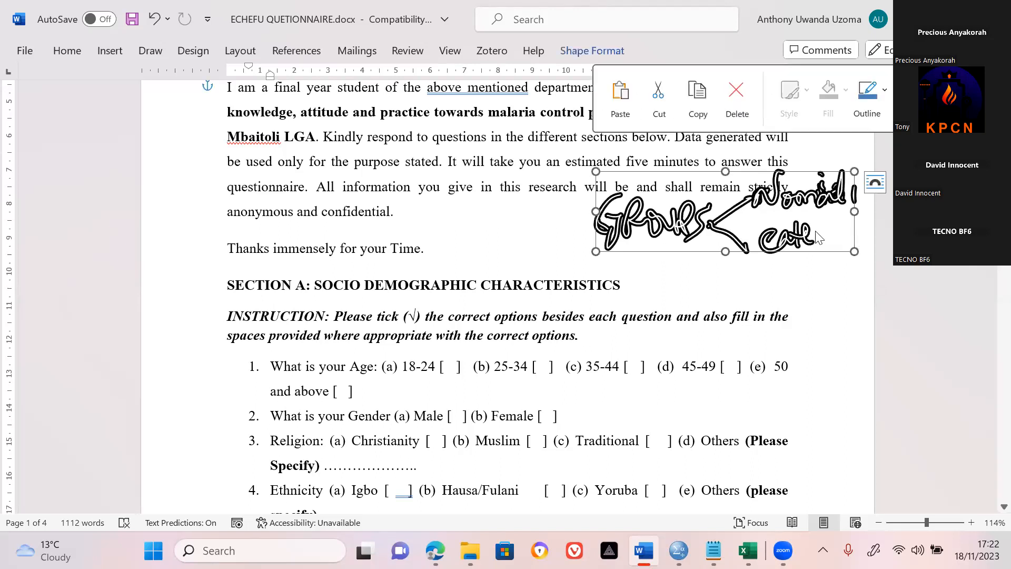
key(Delete)
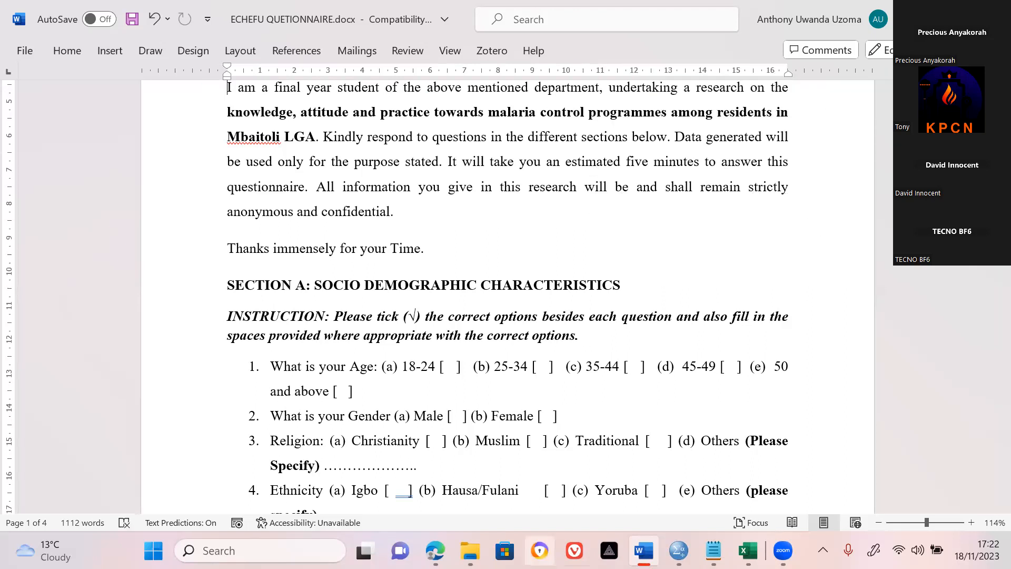
Highlight the age options together from 18-24 through (e) 50, and clear the selection.
double_click(406, 367)
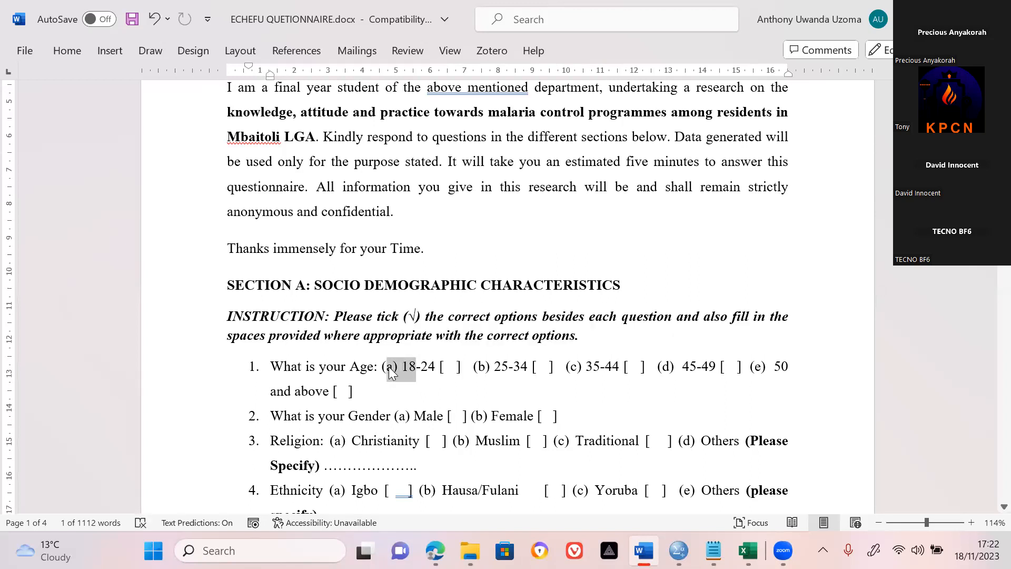
shift+click(388, 367)
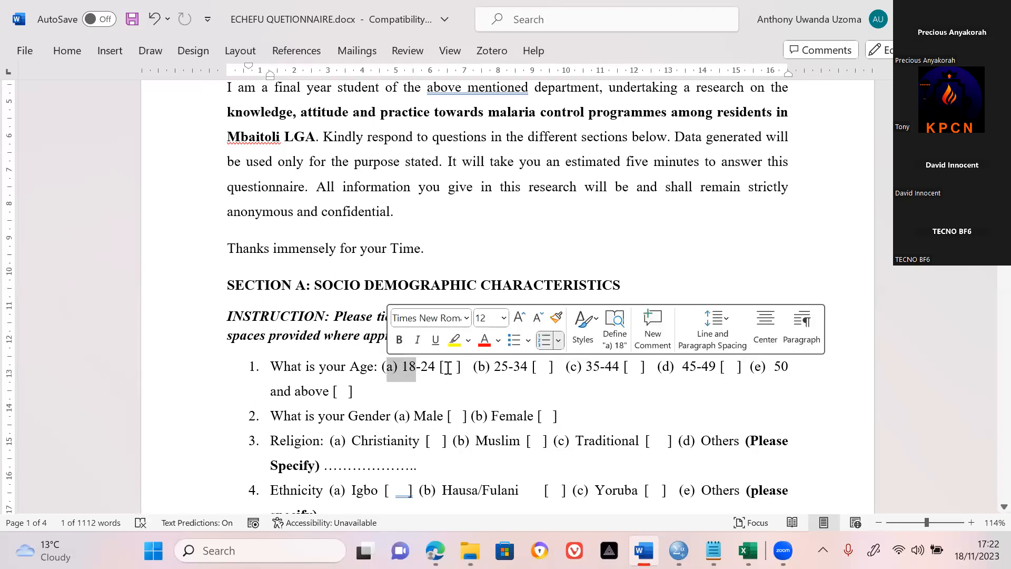
shift+click(782, 370)
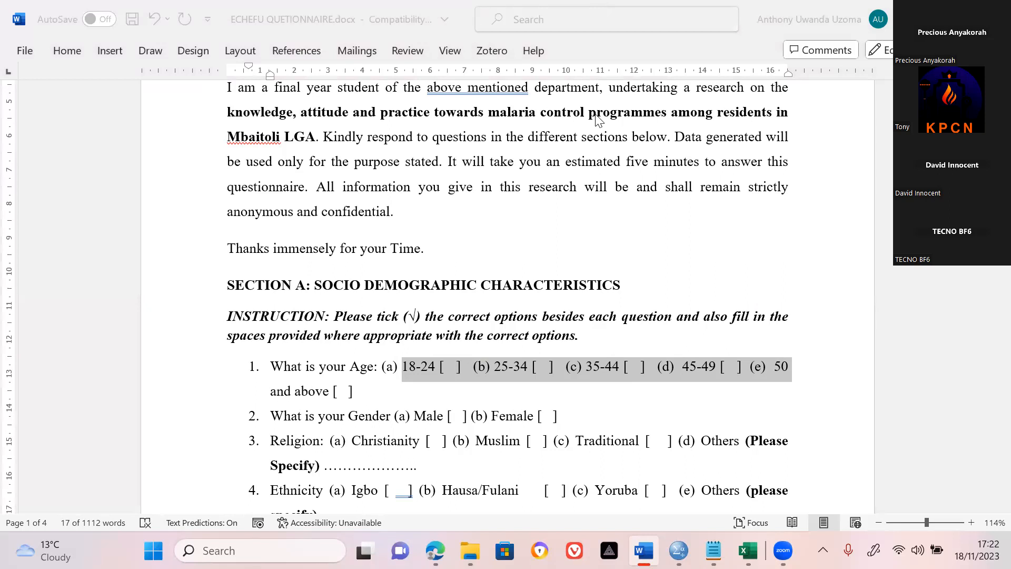
click(461, 377)
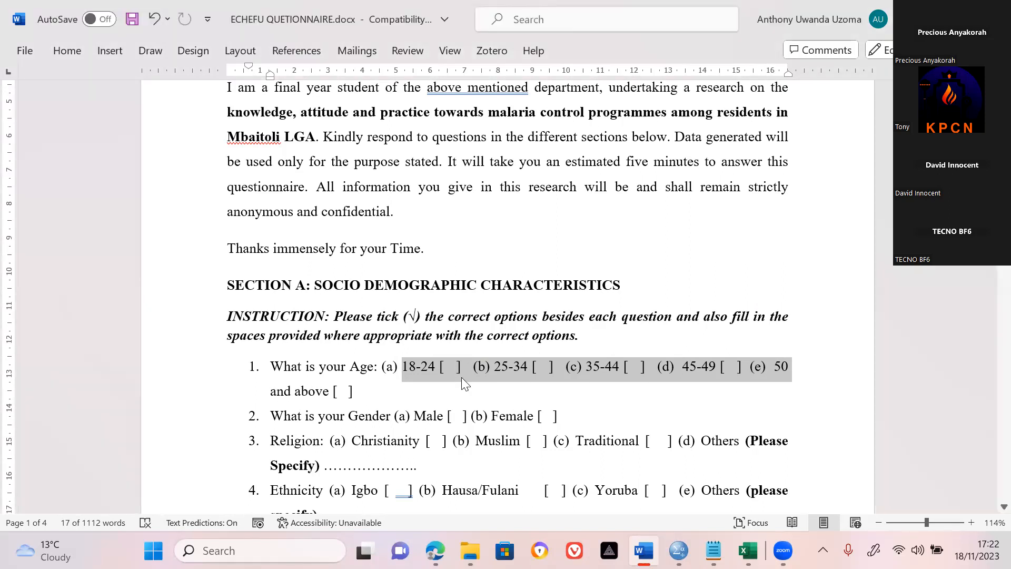
click(445, 376)
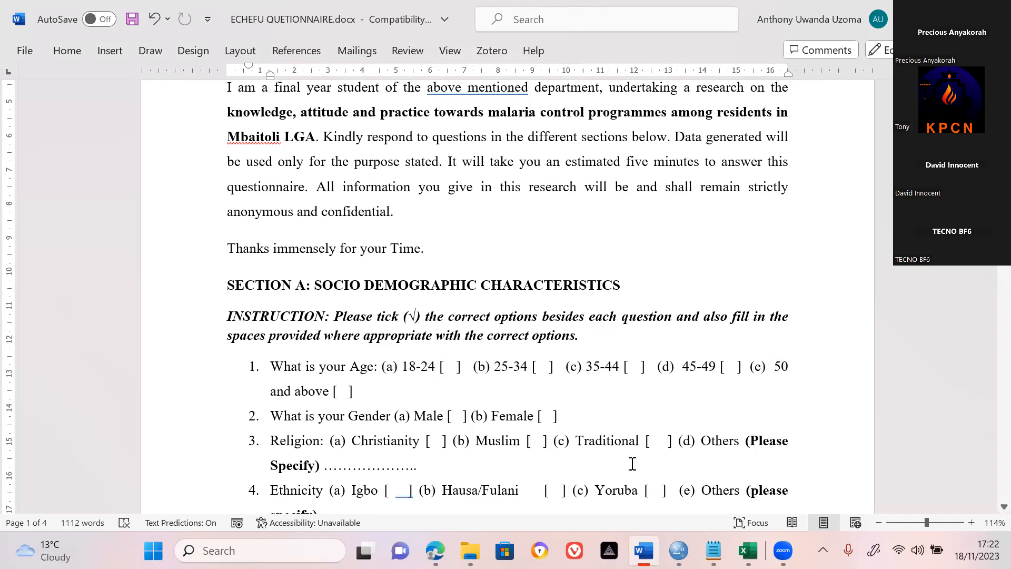
Switch to the empty Untitled2 dataset in SPSS and add a first variable named q1.
click(679, 551)
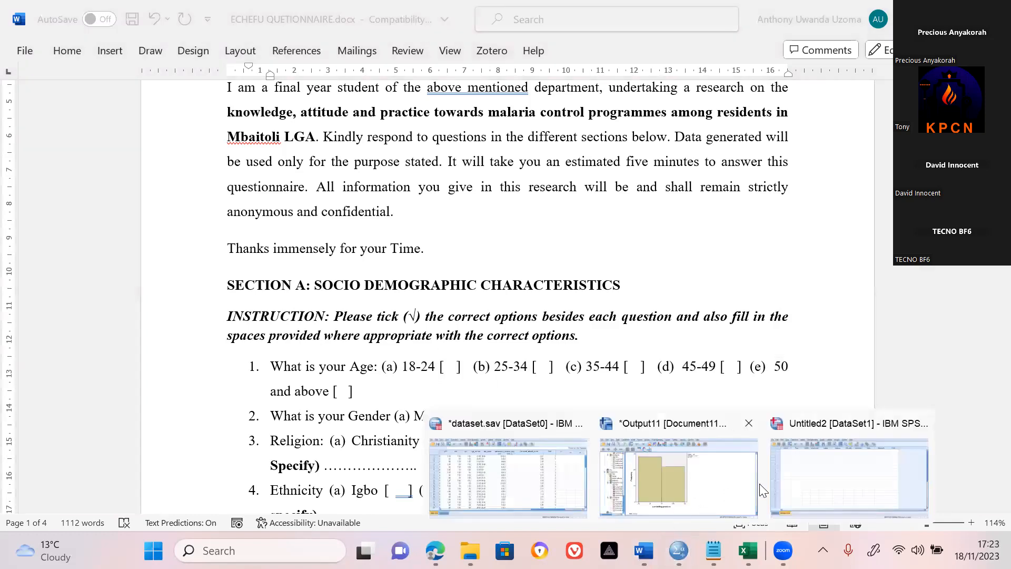
click(809, 481)
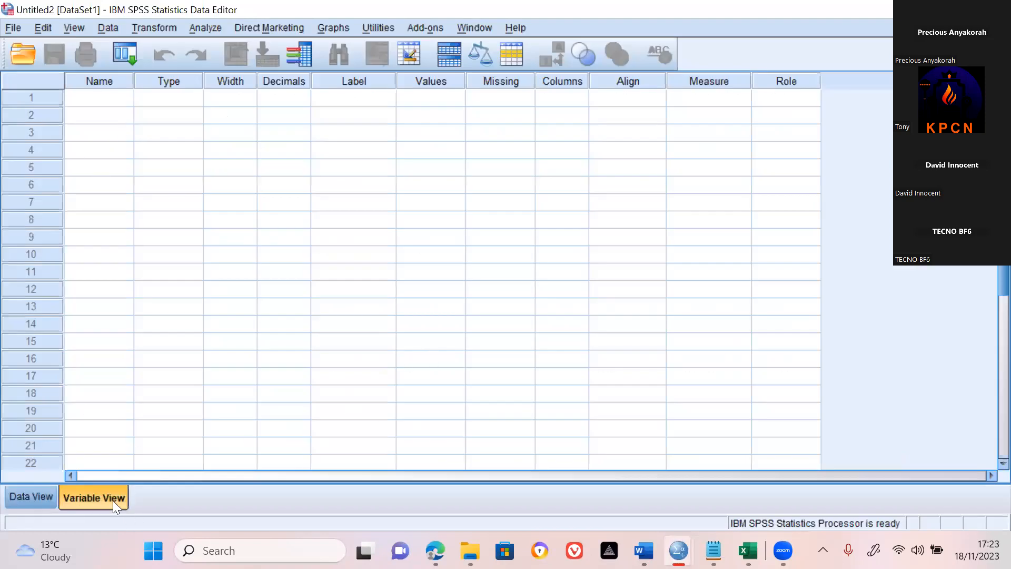
click(103, 100)
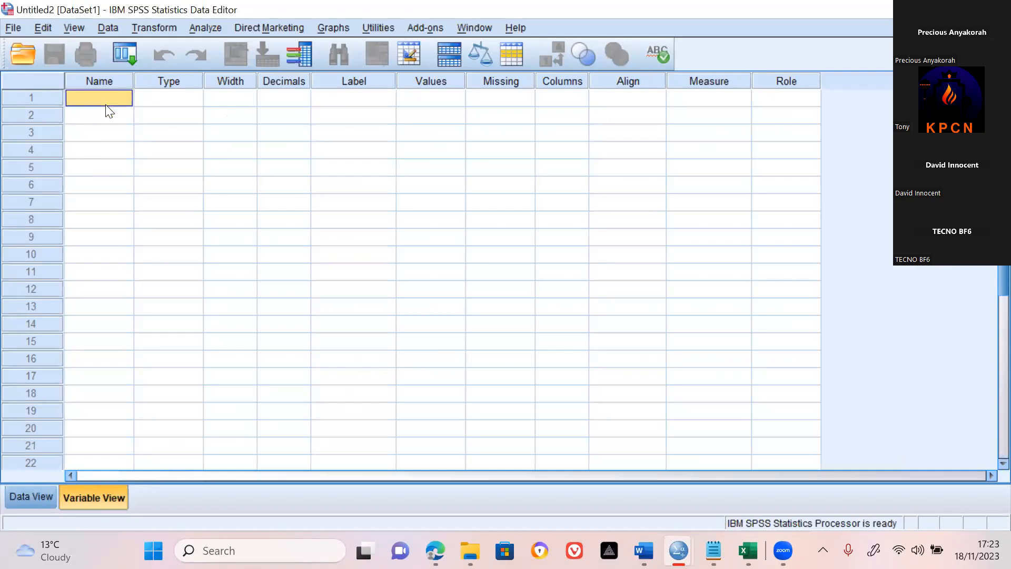
text(q1)
key(Return)
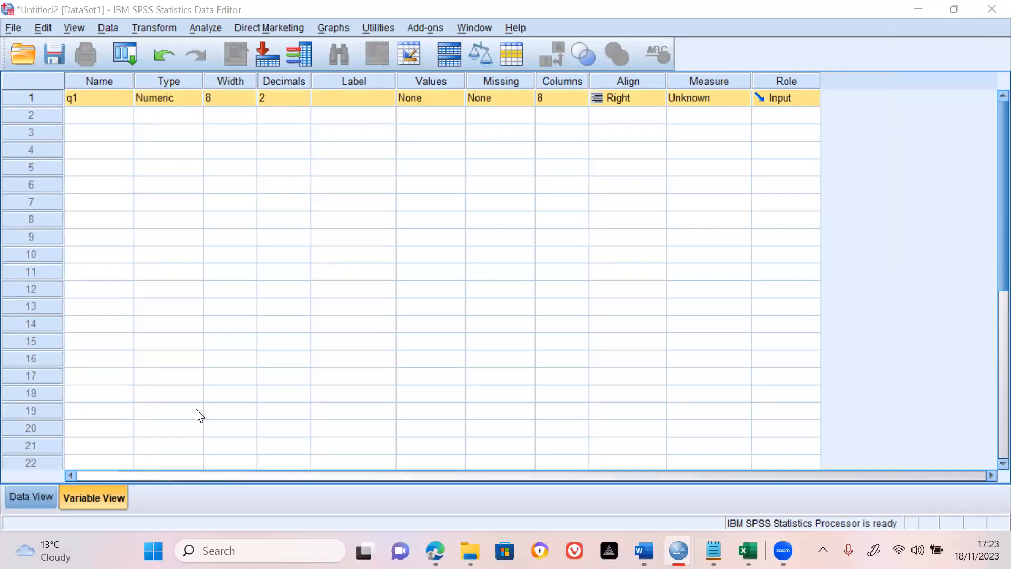
click(109, 492)
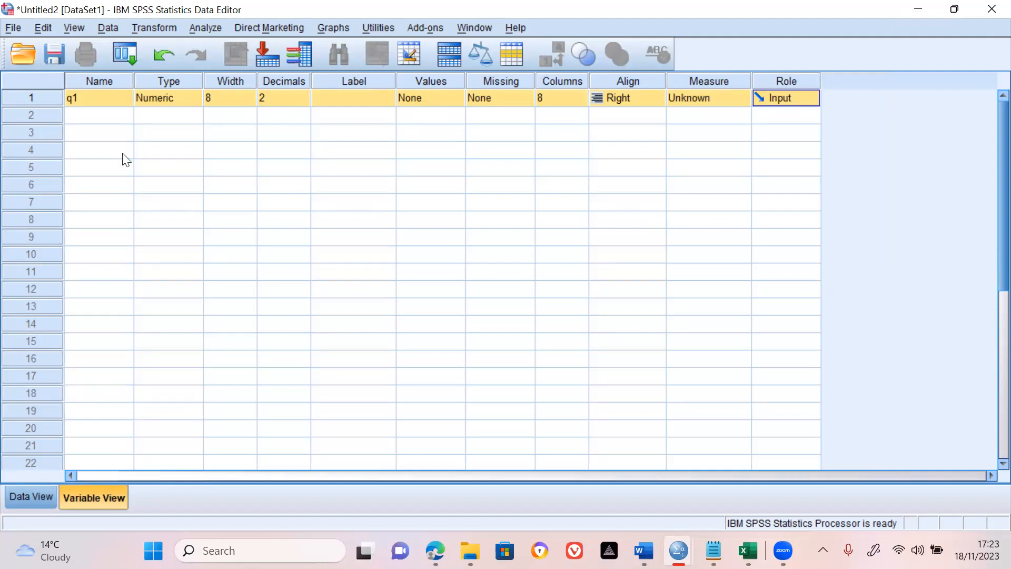
click(104, 103)
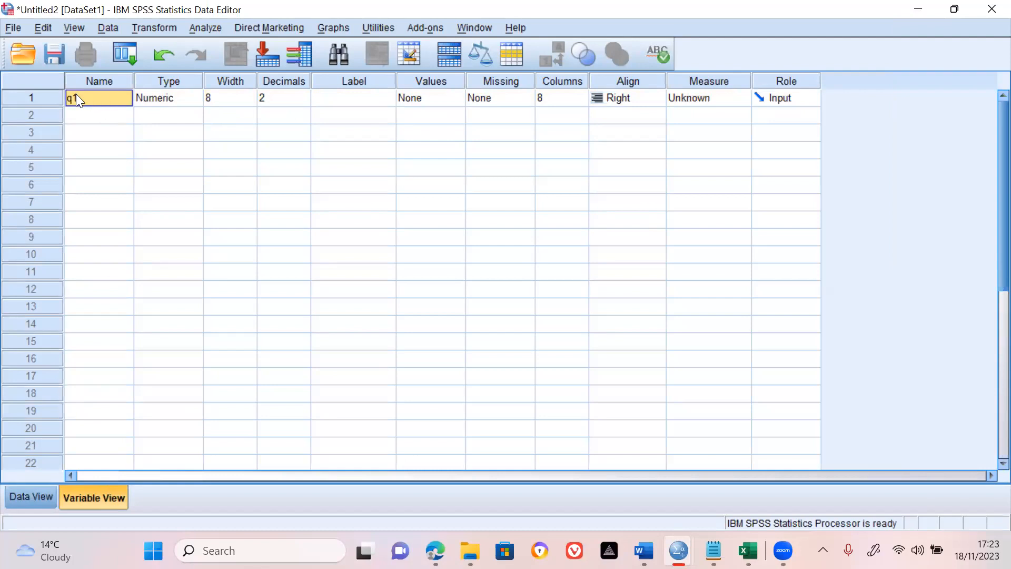
click(115, 111)
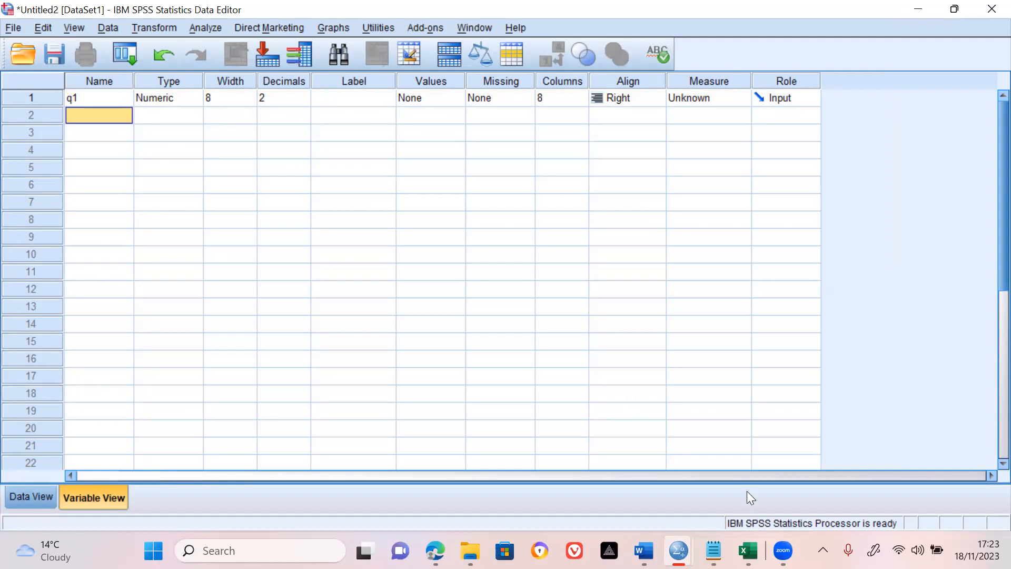
Compare the age question and its options in the Word questionnaire with variable q1 in SPSS.
mouse_move(713, 550)
mouse_move(643, 550)
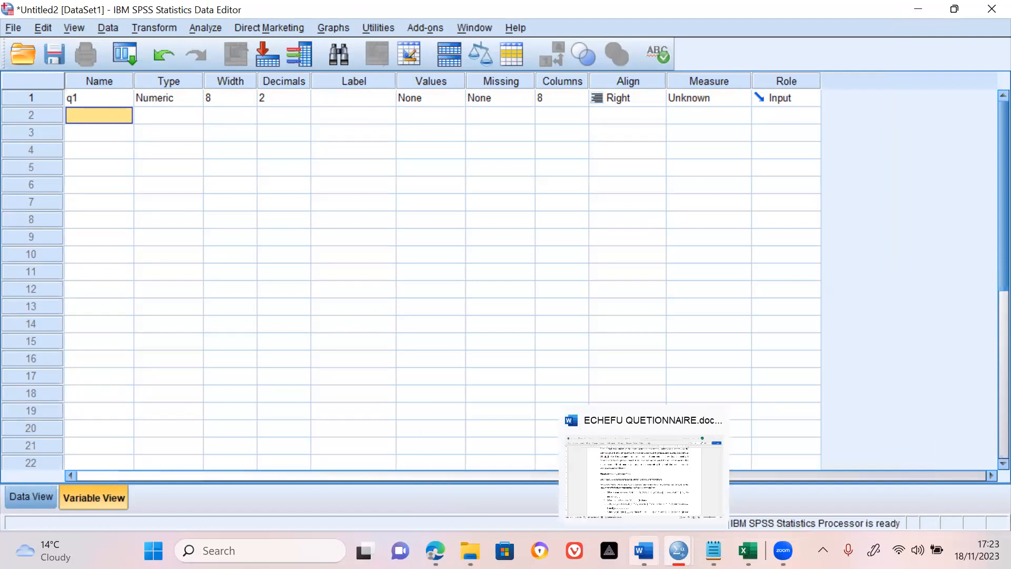
click(644, 474)
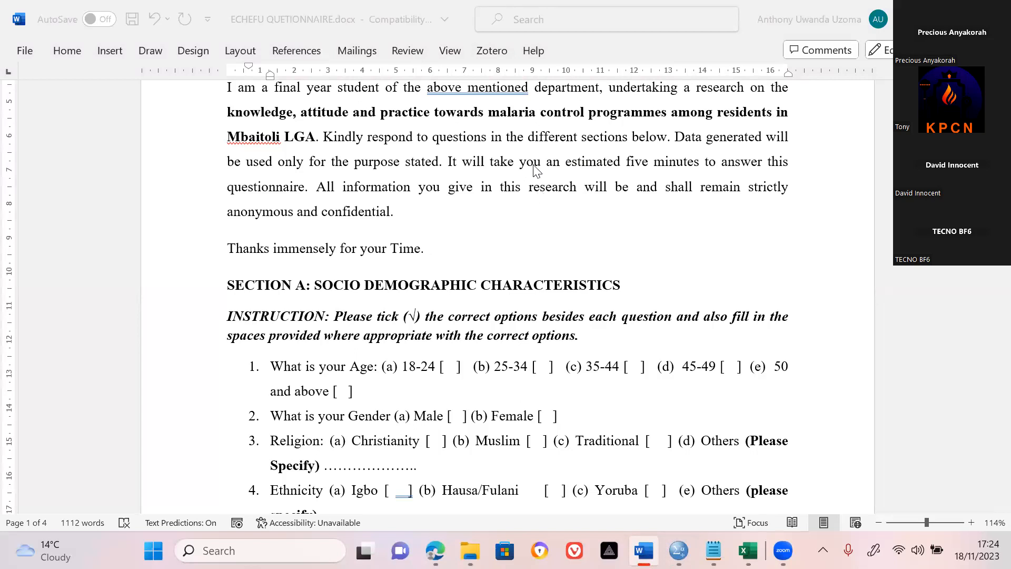
click(473, 391)
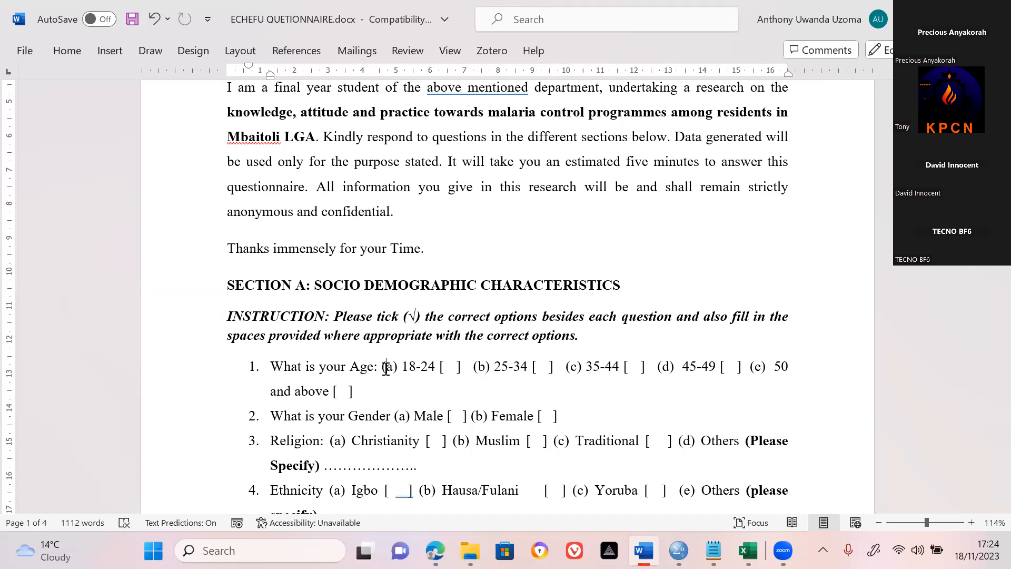
click(643, 550)
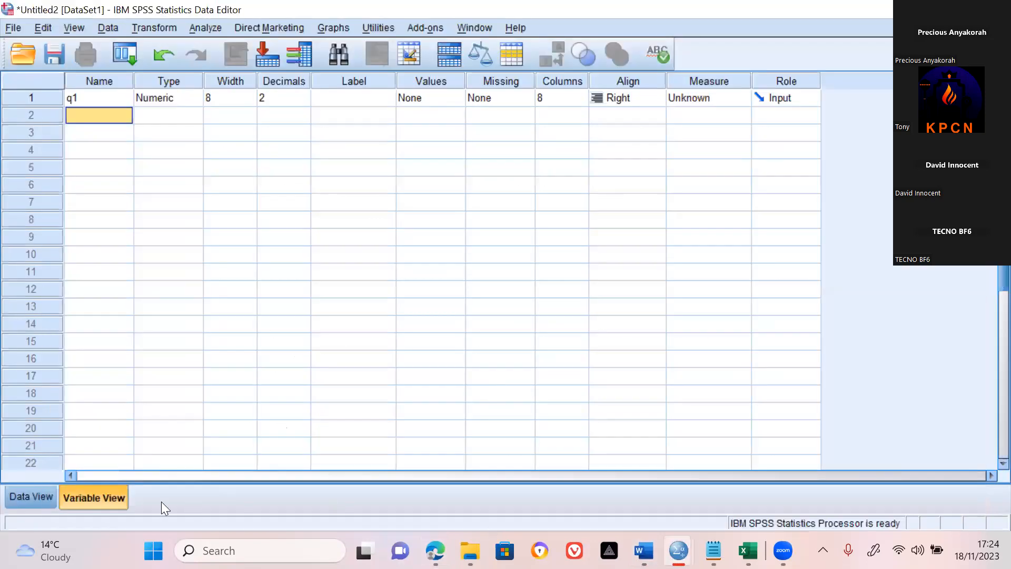
click(120, 97)
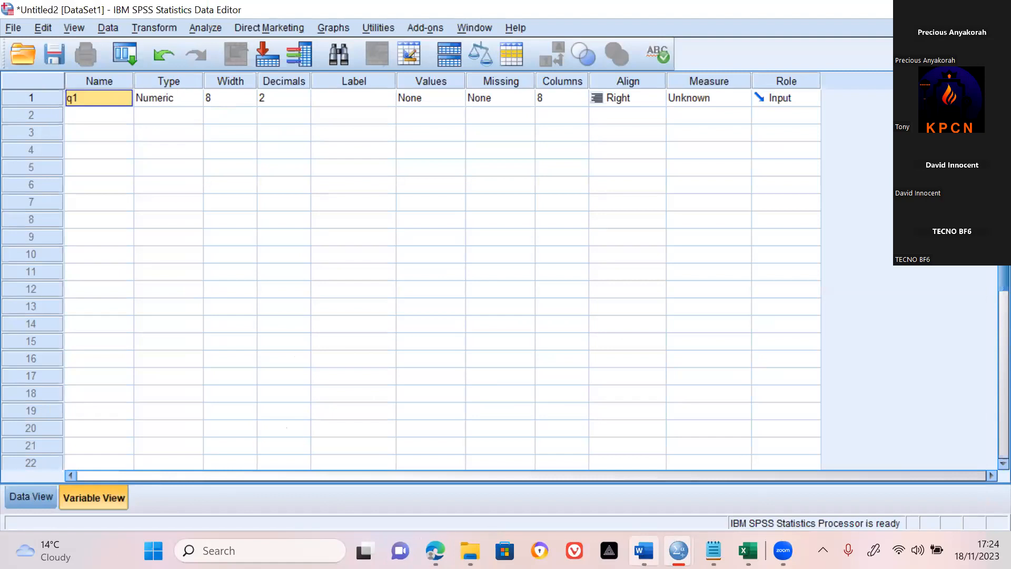
click(643, 550)
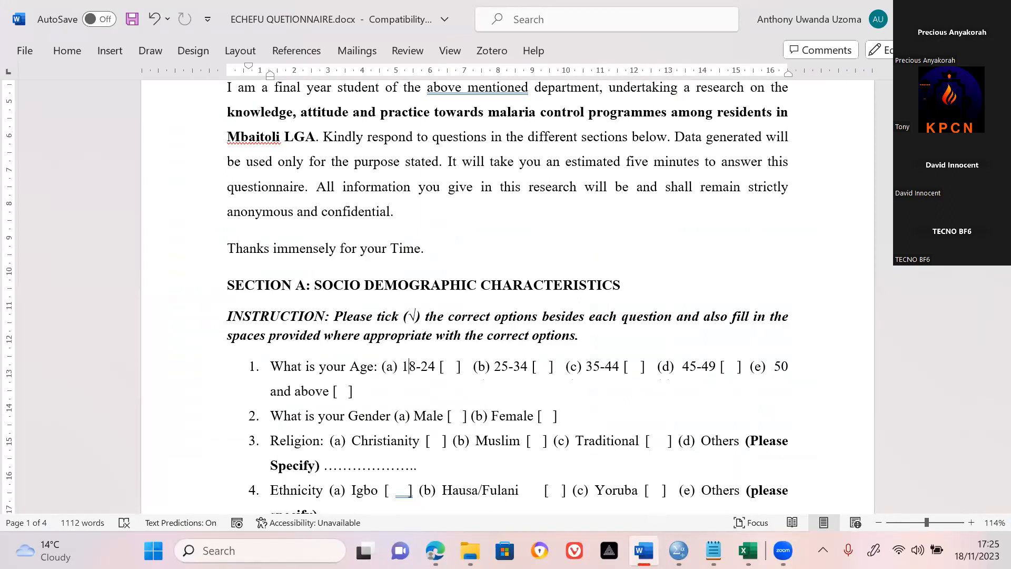
Return to SPSS and change the type of variable q1 to String.
click(678, 550)
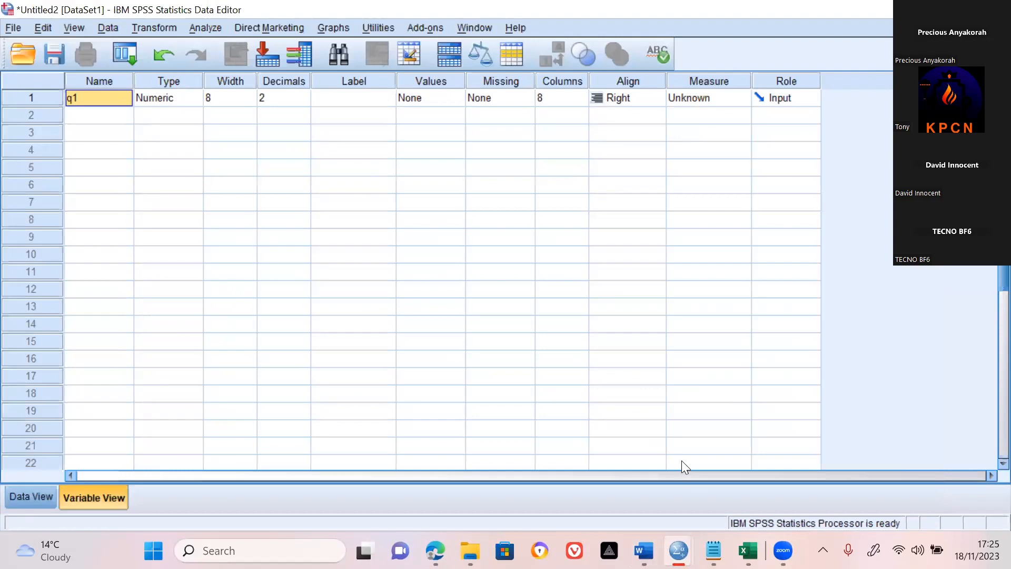
click(163, 101)
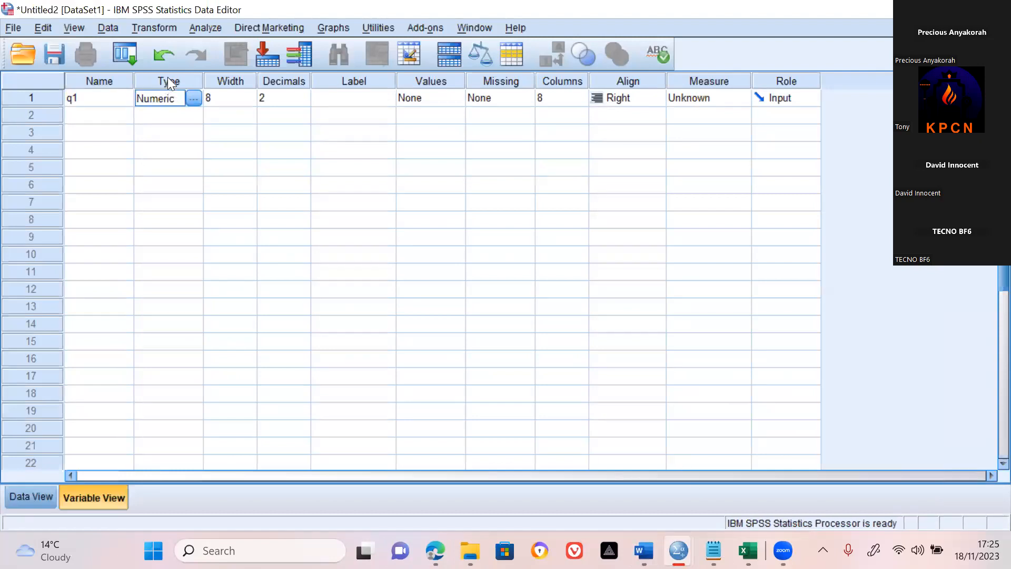
click(90, 80)
click(90, 98)
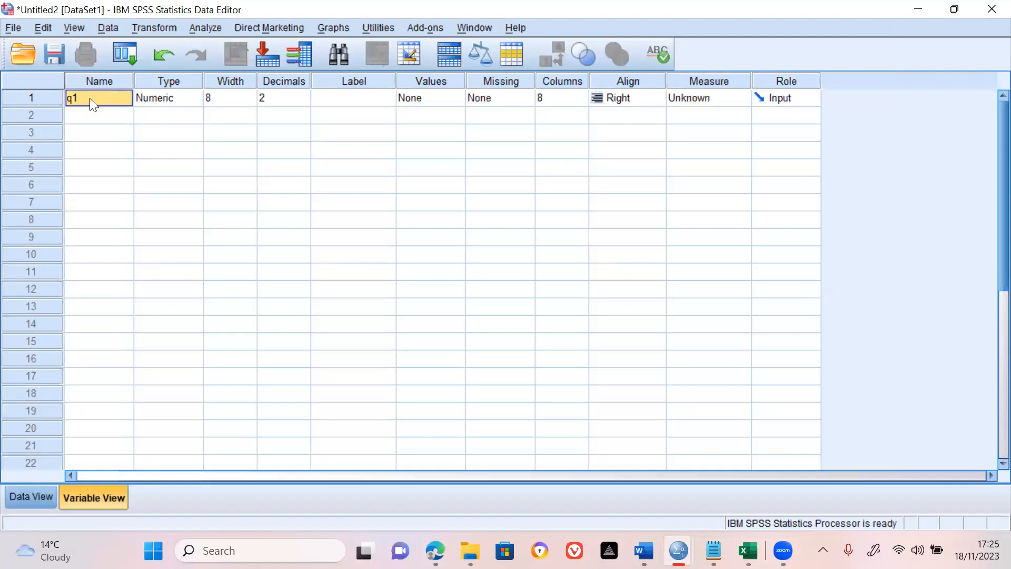
click(183, 101)
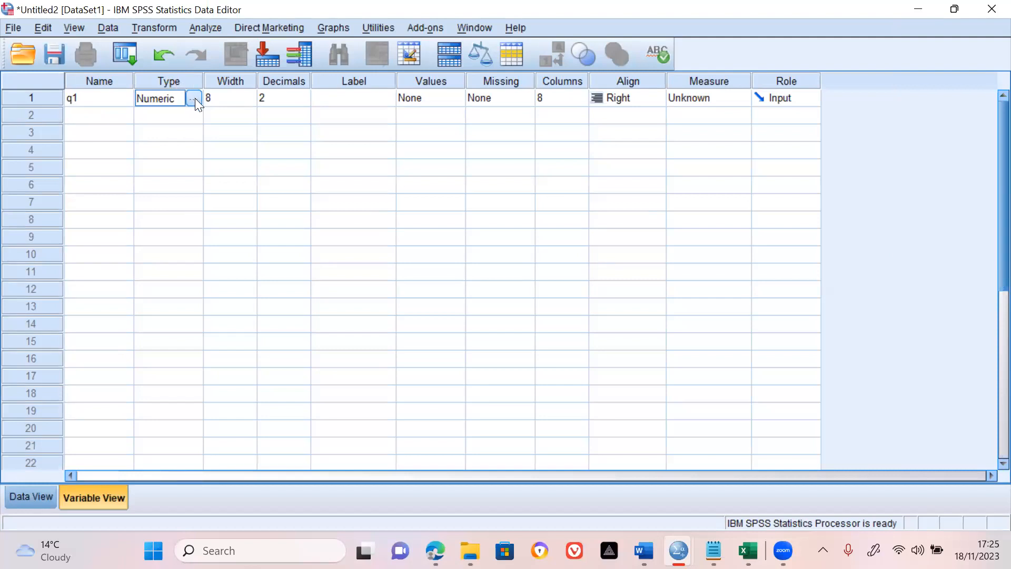
click(194, 99)
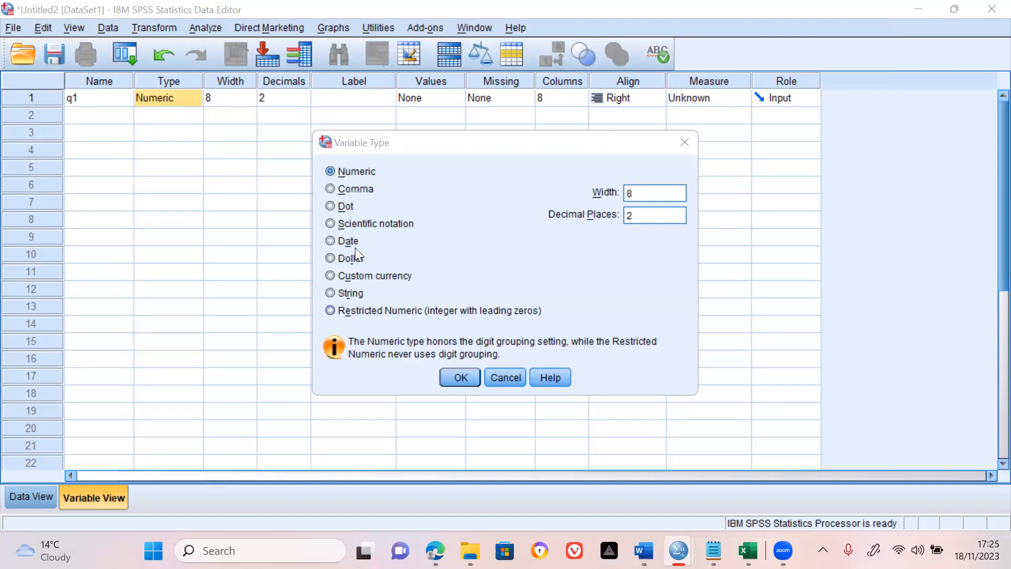
click(338, 170)
click(339, 295)
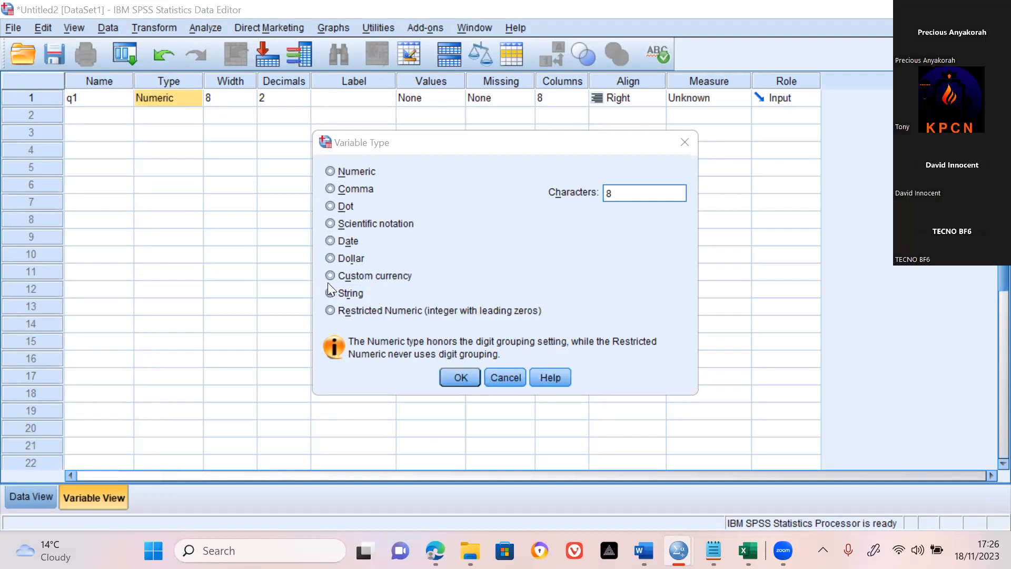
click(463, 377)
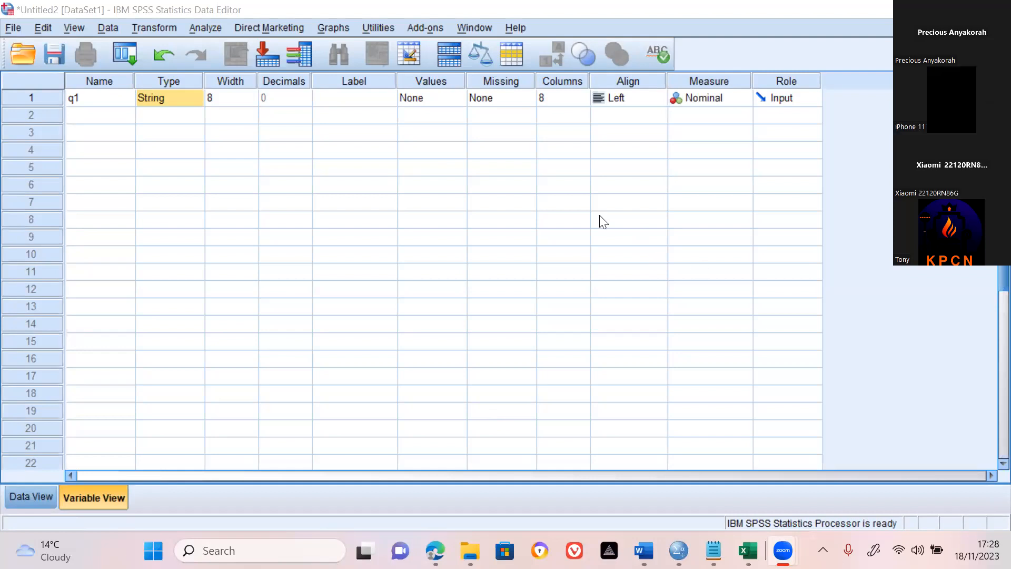
click(643, 220)
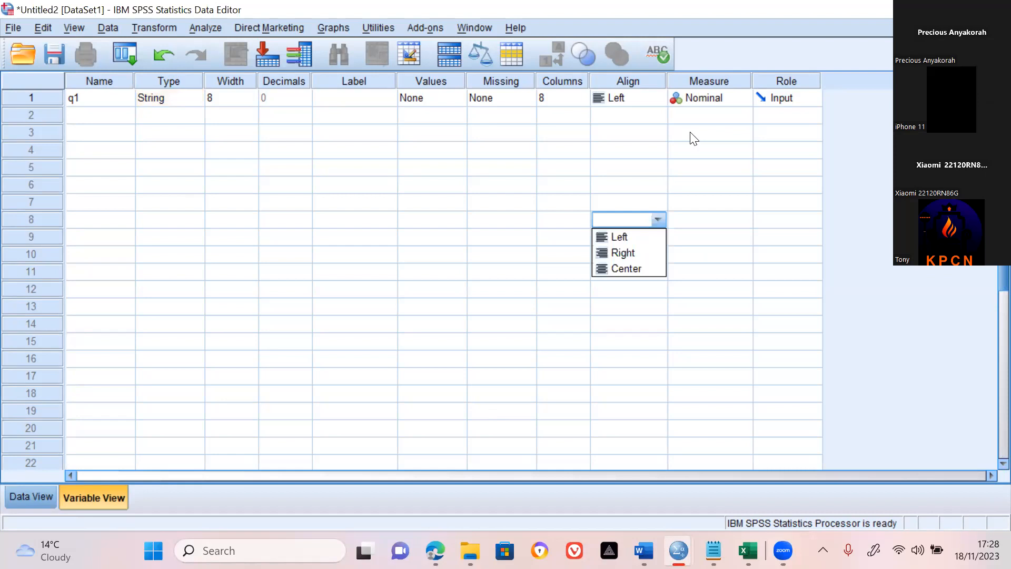
key(Escape)
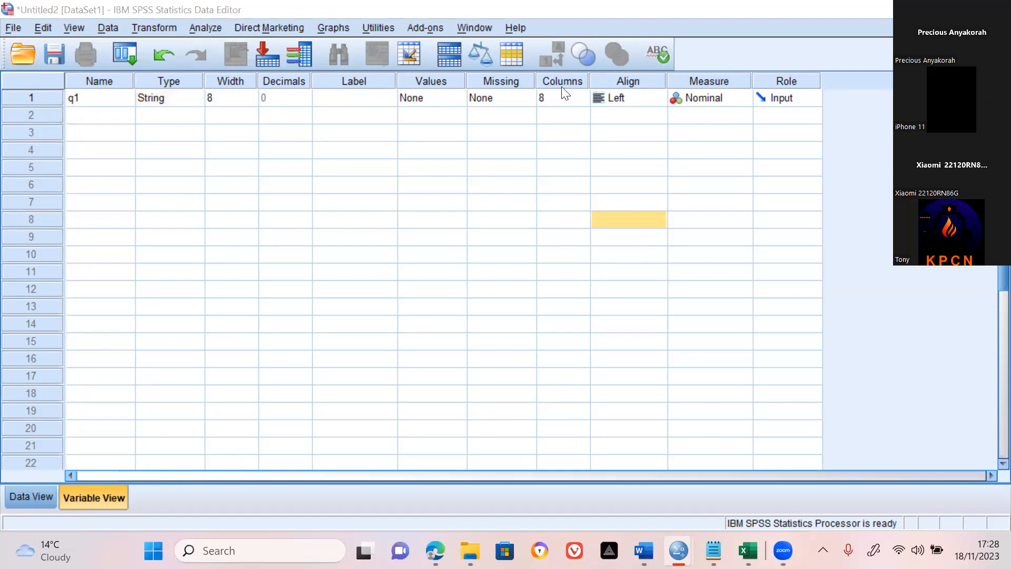
click(175, 98)
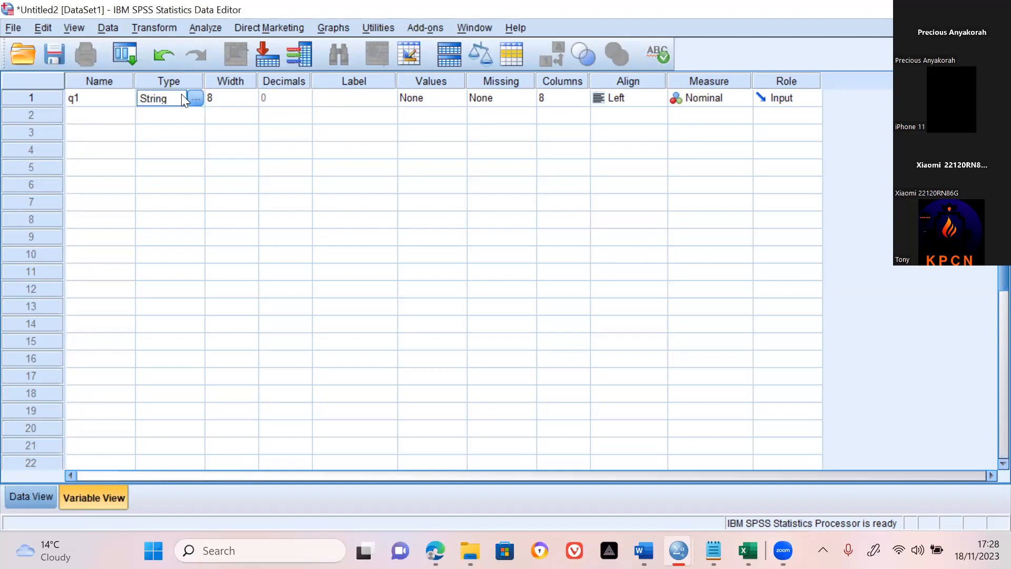
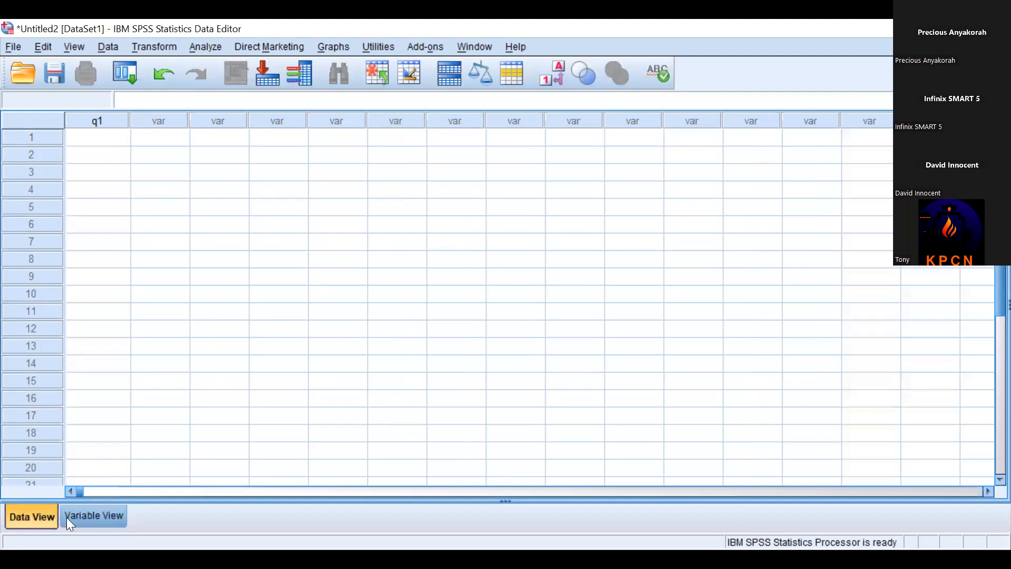
Show the q1 column in Data View and return to the variable definitions.
click(71, 517)
click(46, 520)
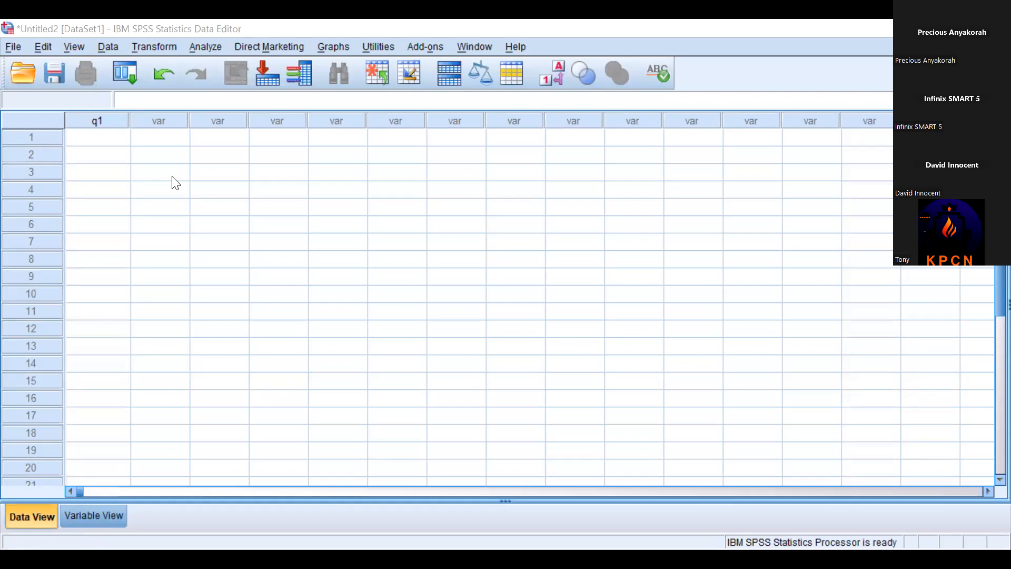
key(ctrl+t)
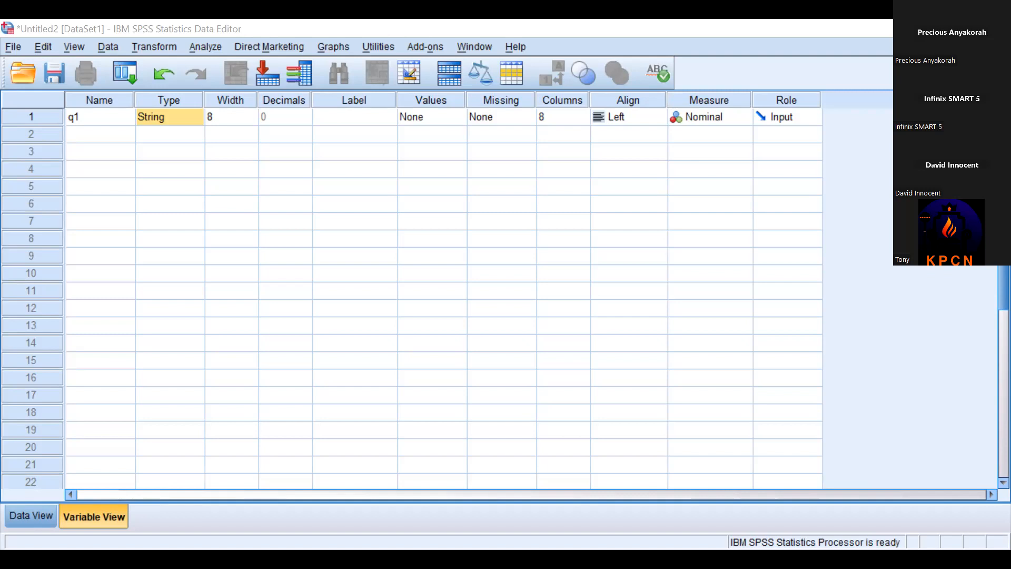
click(320, 109)
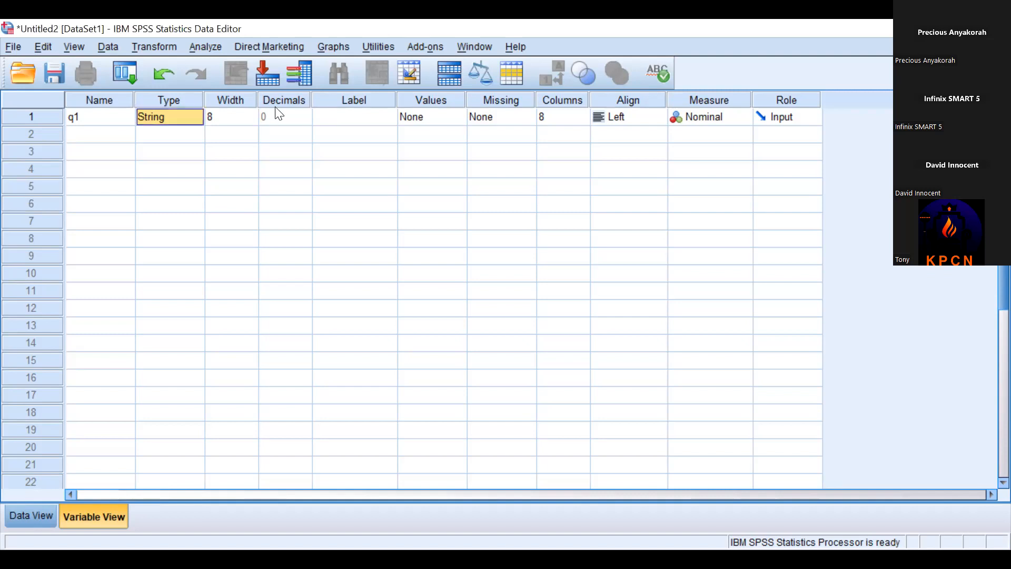
Review the Variable Type options for q1, keeping String with 8 characters.
click(184, 115)
click(73, 121)
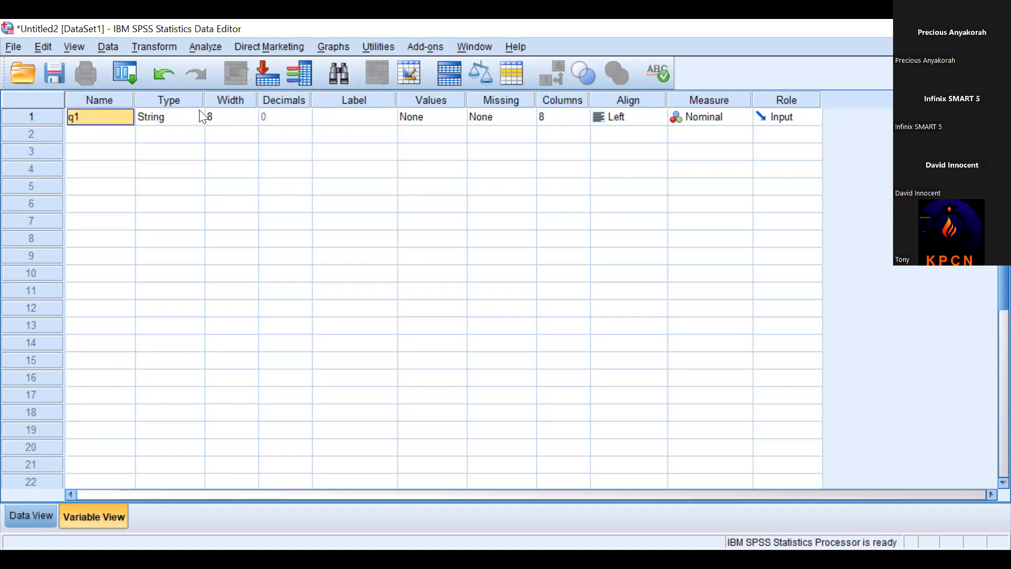
click(202, 116)
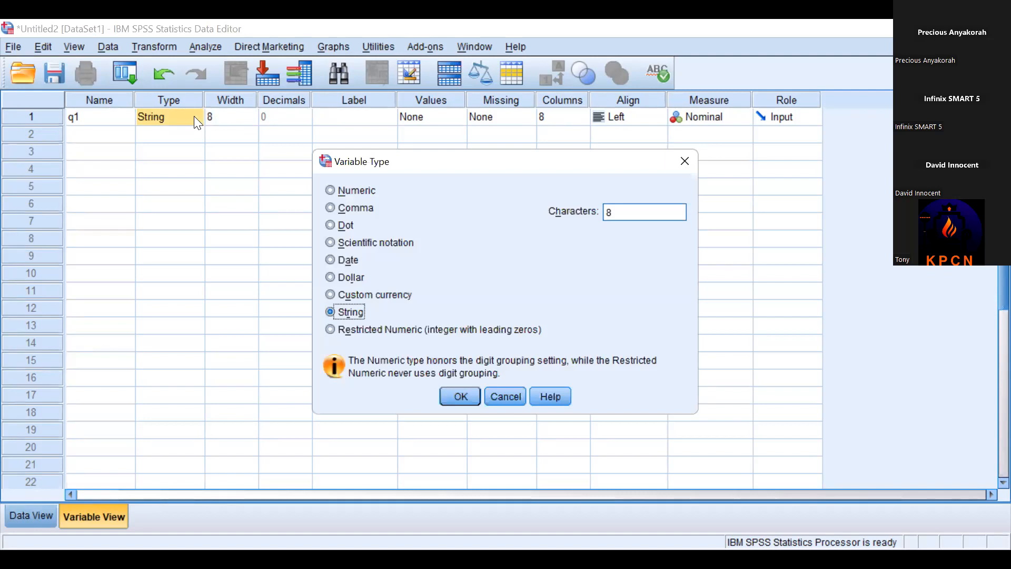
click(684, 161)
click(195, 120)
click(518, 429)
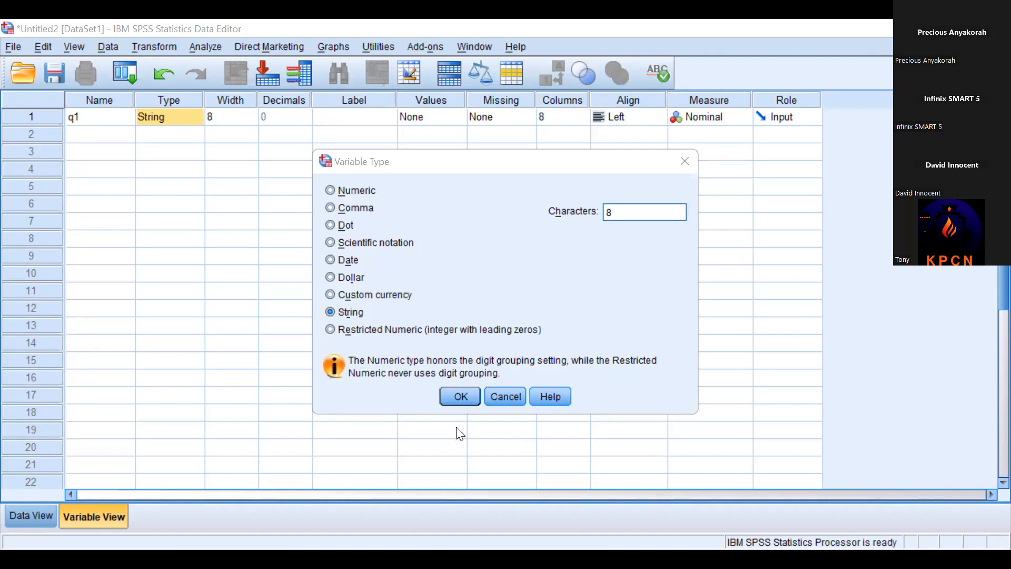
click(530, 226)
click(461, 393)
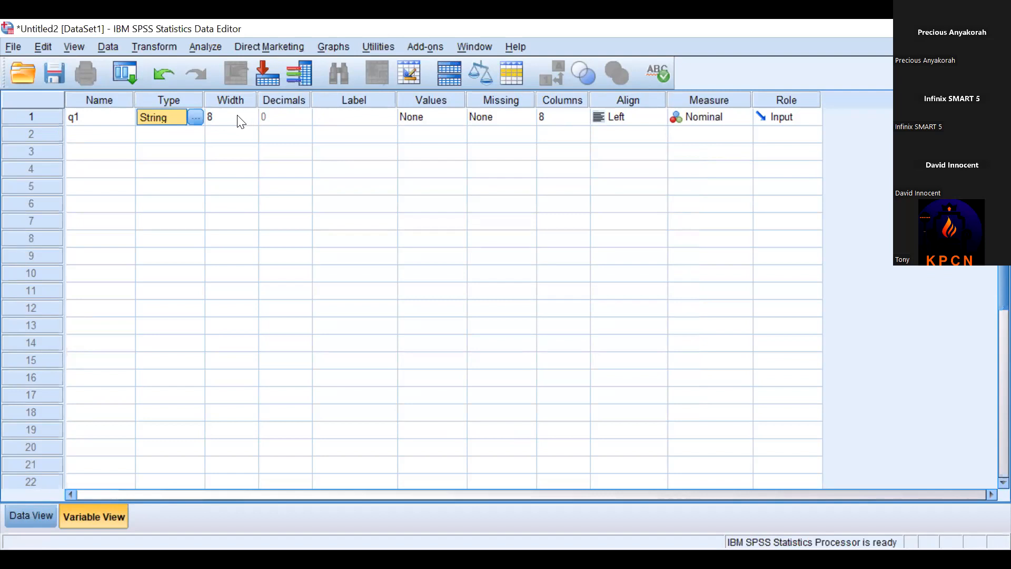
Set the label of variable q1 to Age.
click(339, 121)
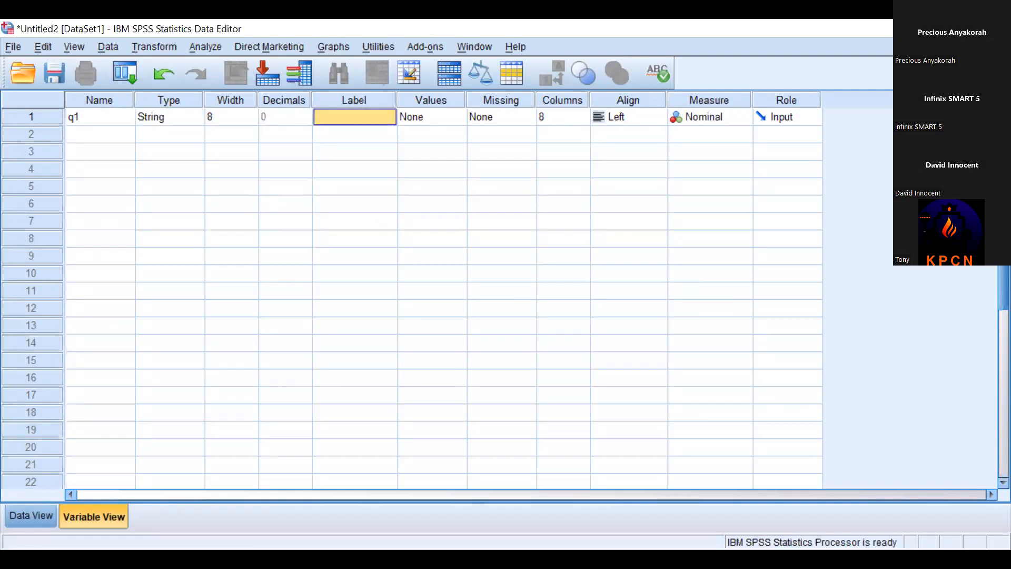
key(alt+Tab)
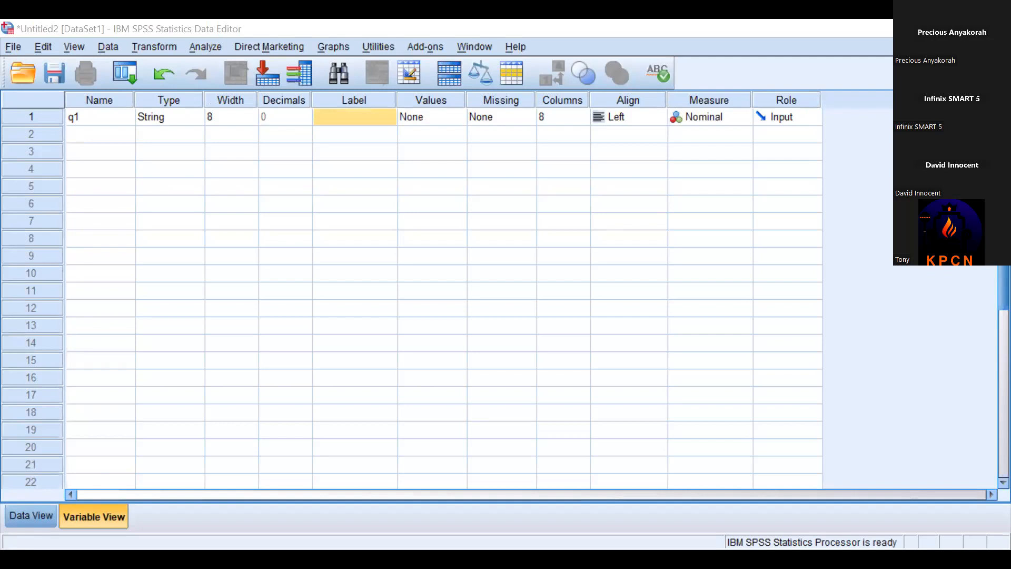
click(354, 114)
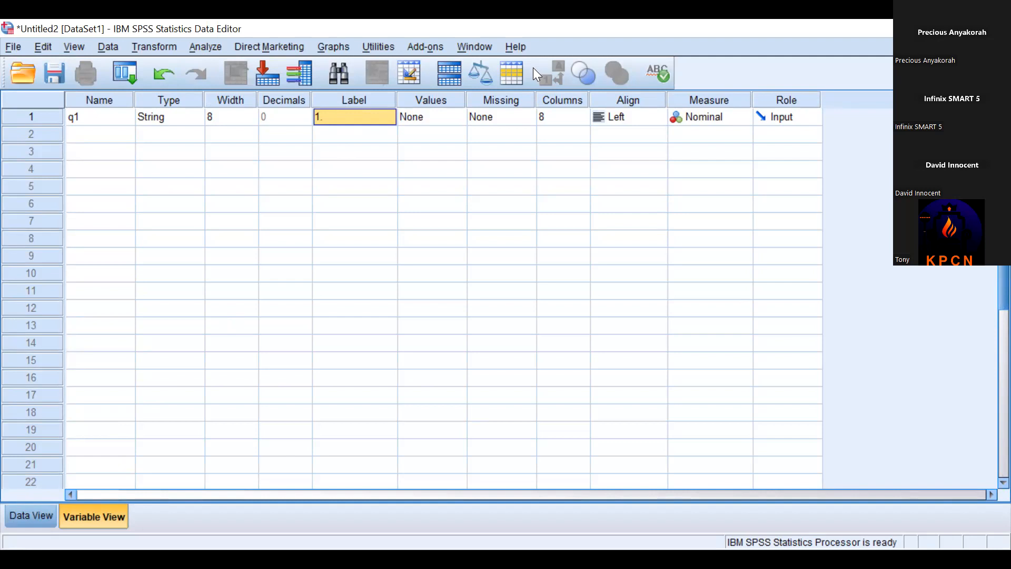
key(alt+Tab)
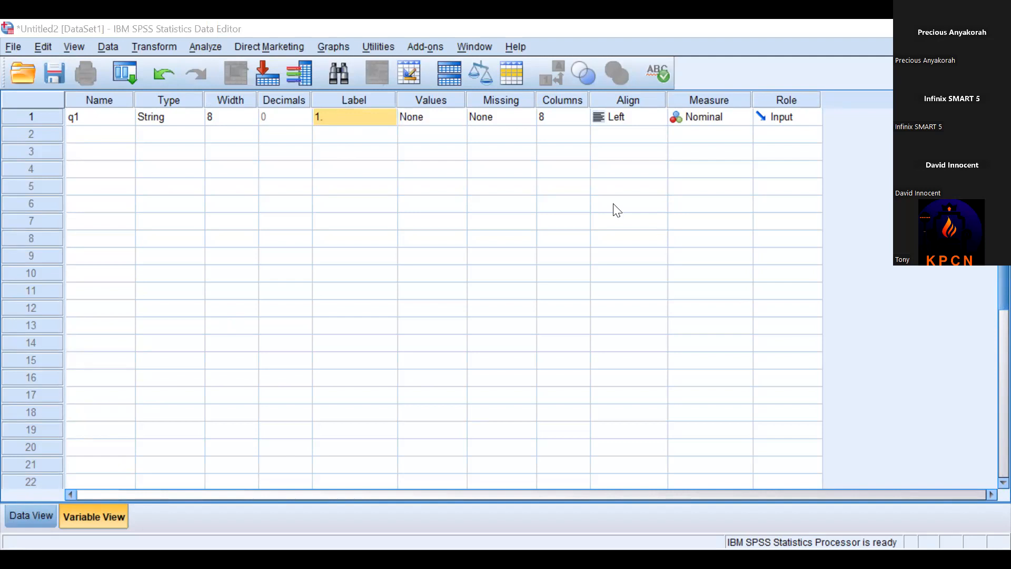
double_click(375, 116)
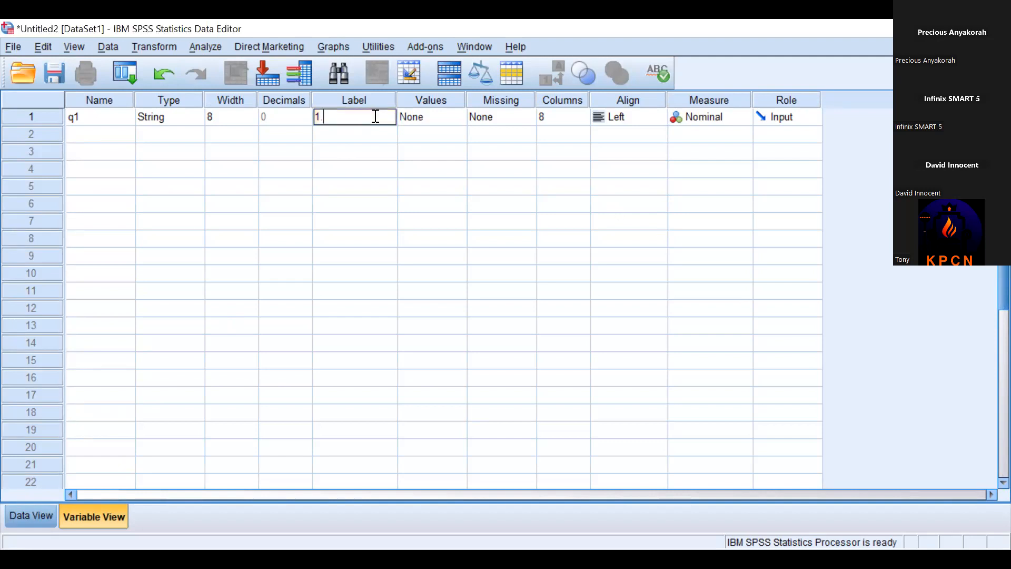
key(BackSpace)
text(Age)
Show the value label definitions of variable q1 and close them without entering anything.
click(448, 122)
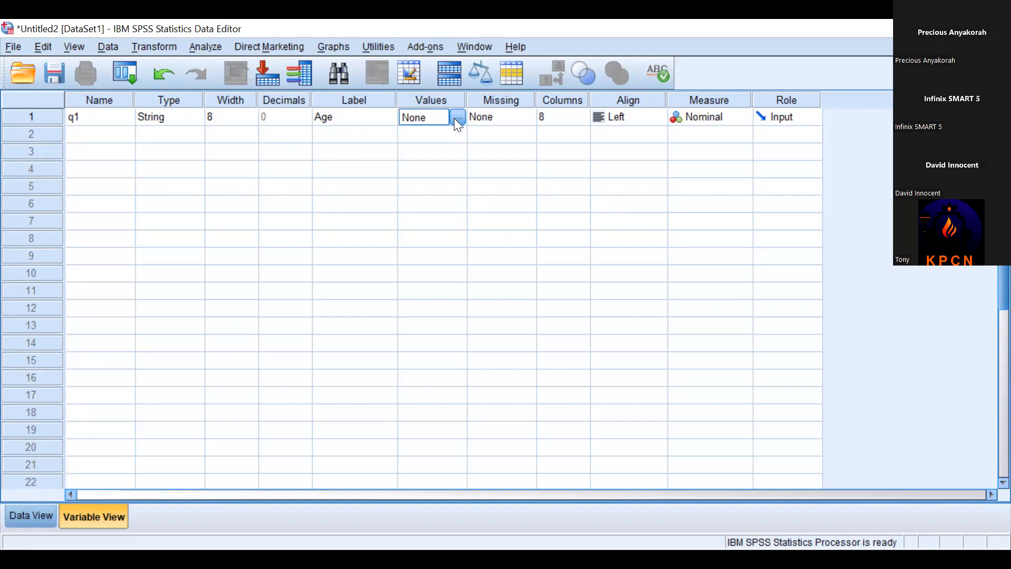
click(182, 118)
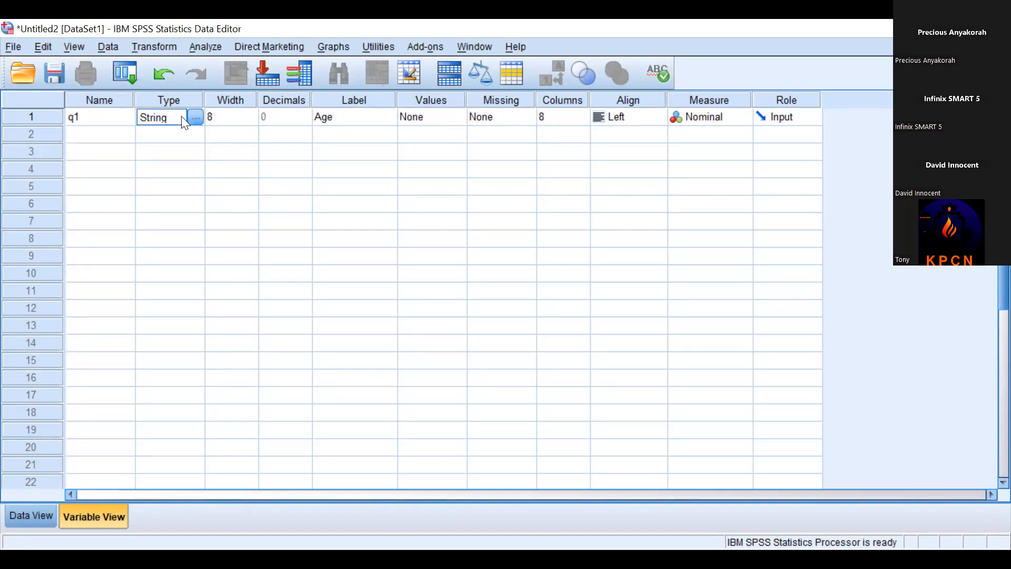
click(455, 122)
click(459, 117)
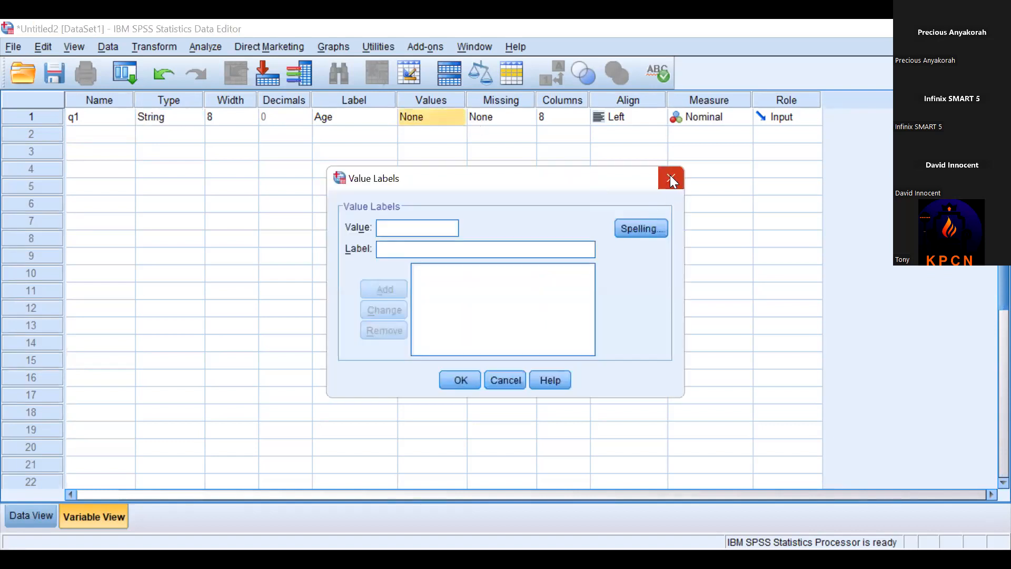
click(670, 179)
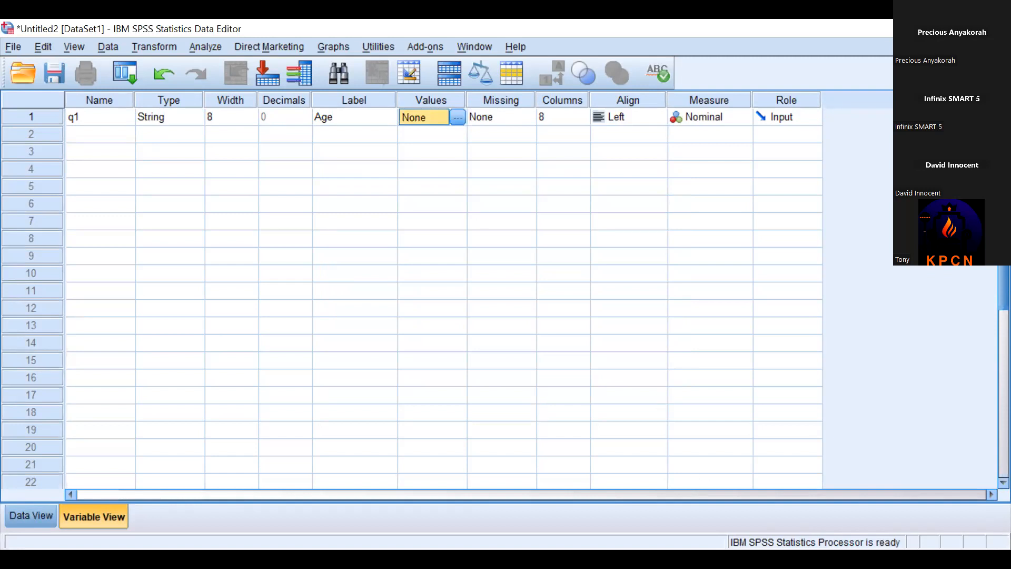
key(alt+Tab)
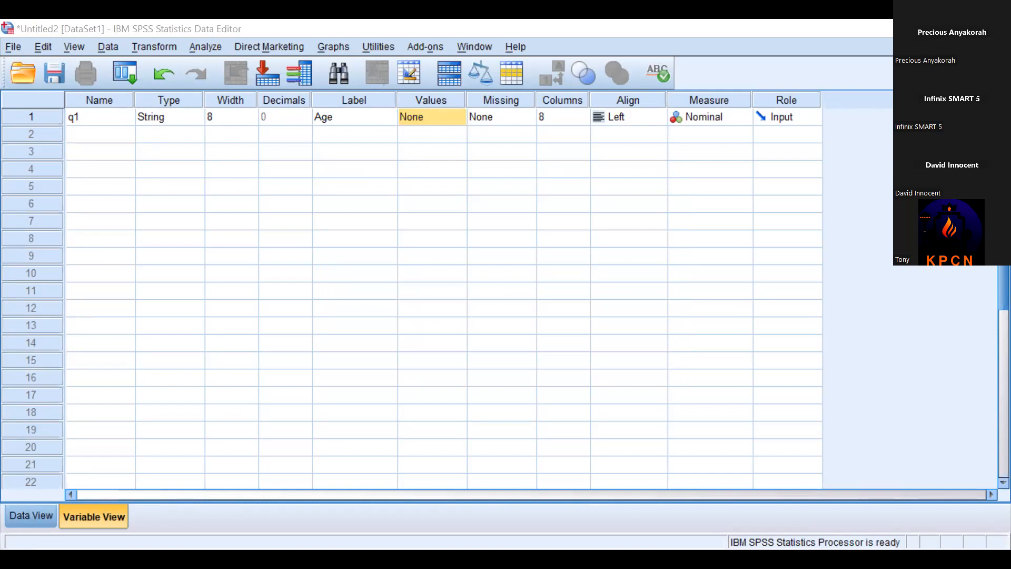
click(456, 121)
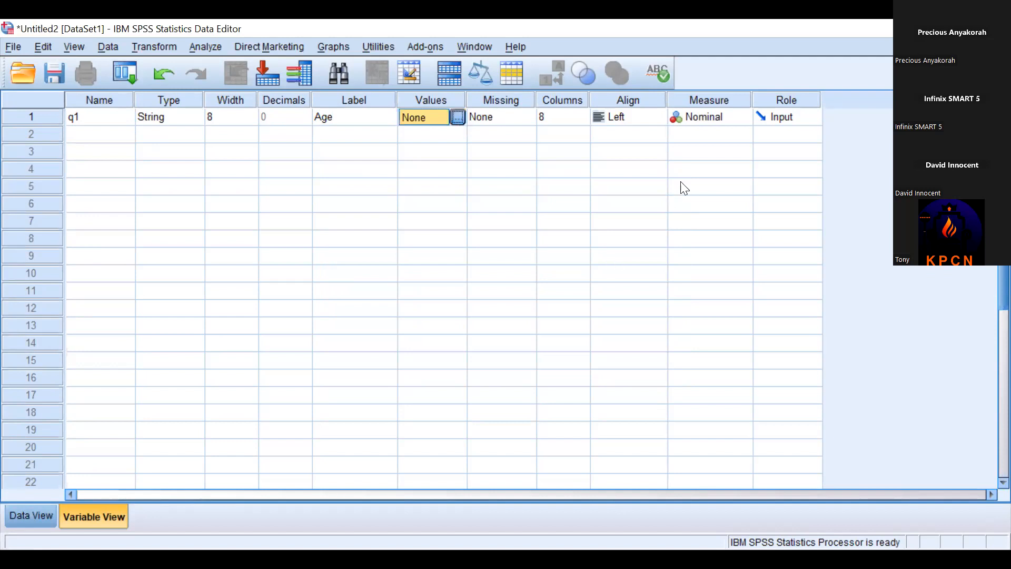
click(674, 180)
Open the value labels of variable q1 and add value 1 with the label 18-24.
click(457, 117)
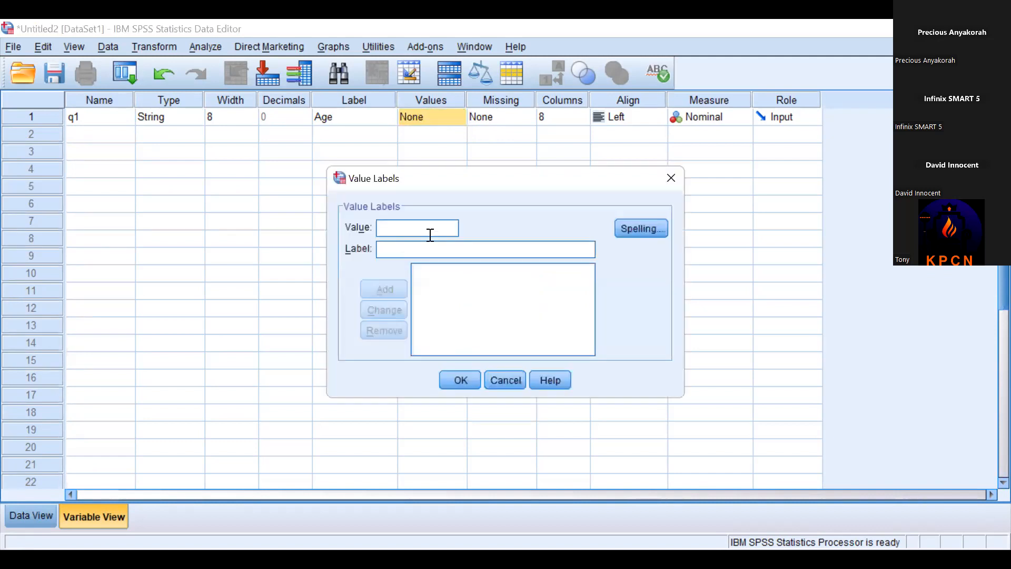
text(1)
click(418, 250)
text(18-24)
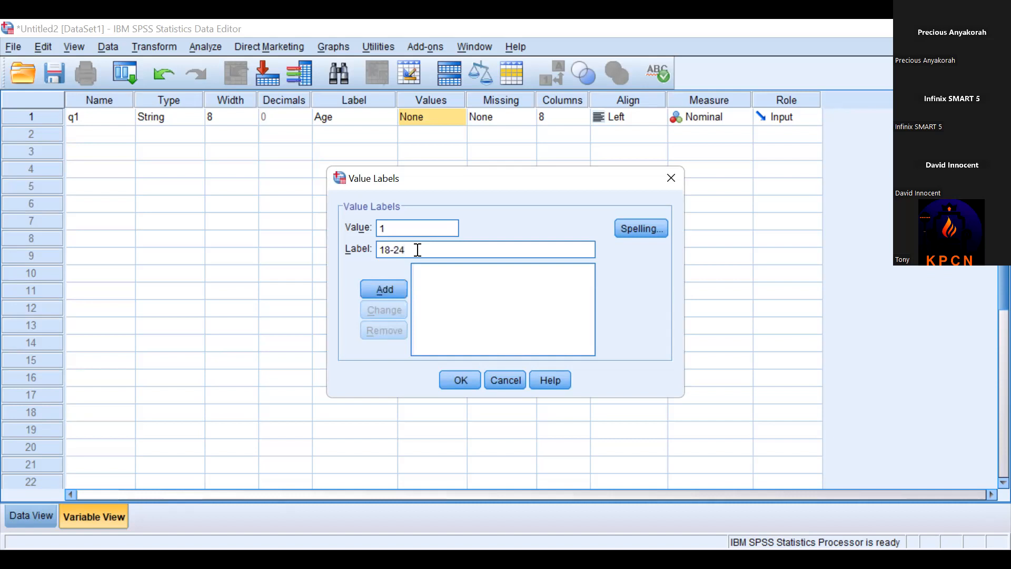
click(387, 292)
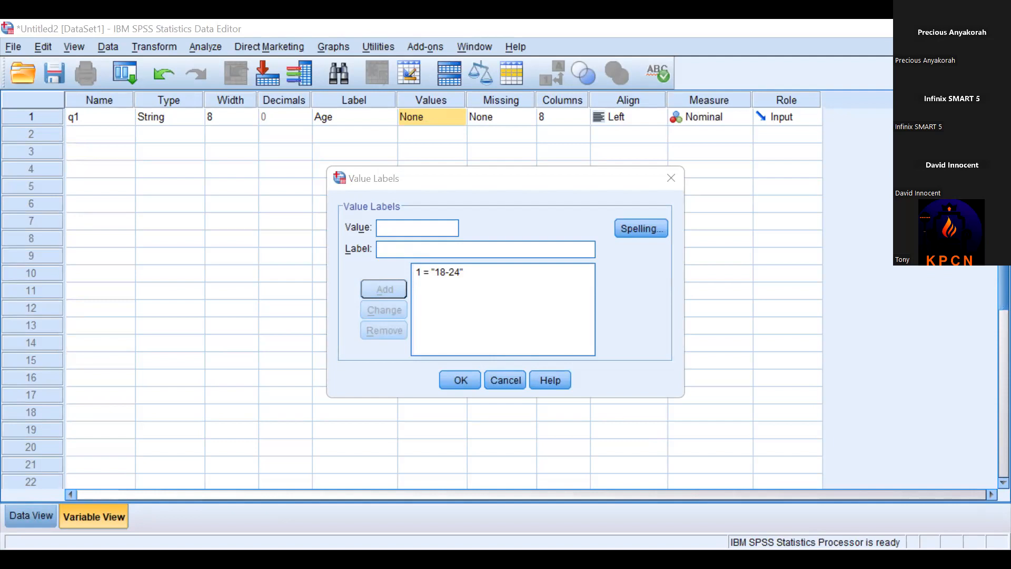
Add value 2 with the label 25-34 to the value labels of q1.
click(415, 227)
text(2)
click(396, 251)
text(25-34)
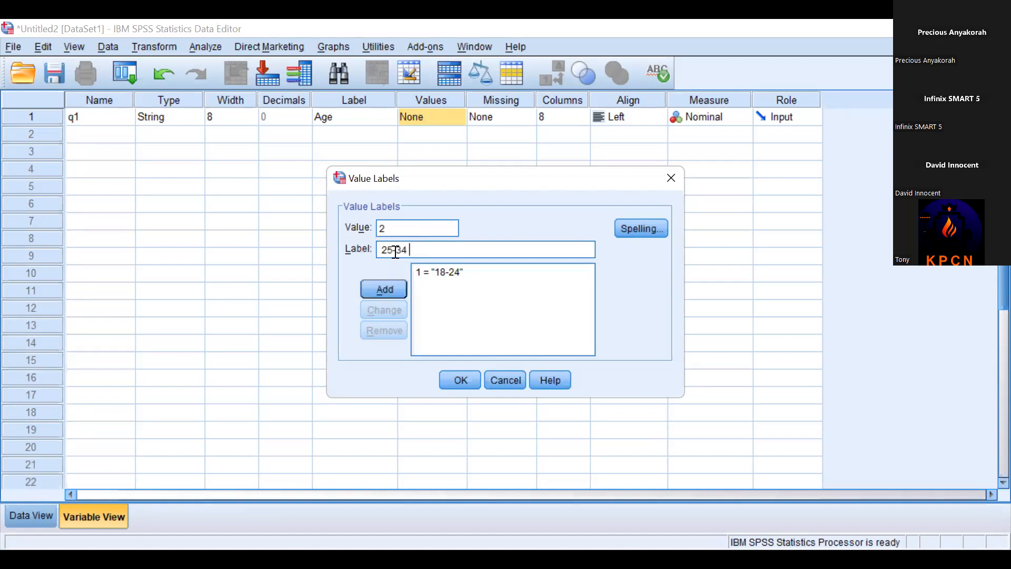
click(376, 295)
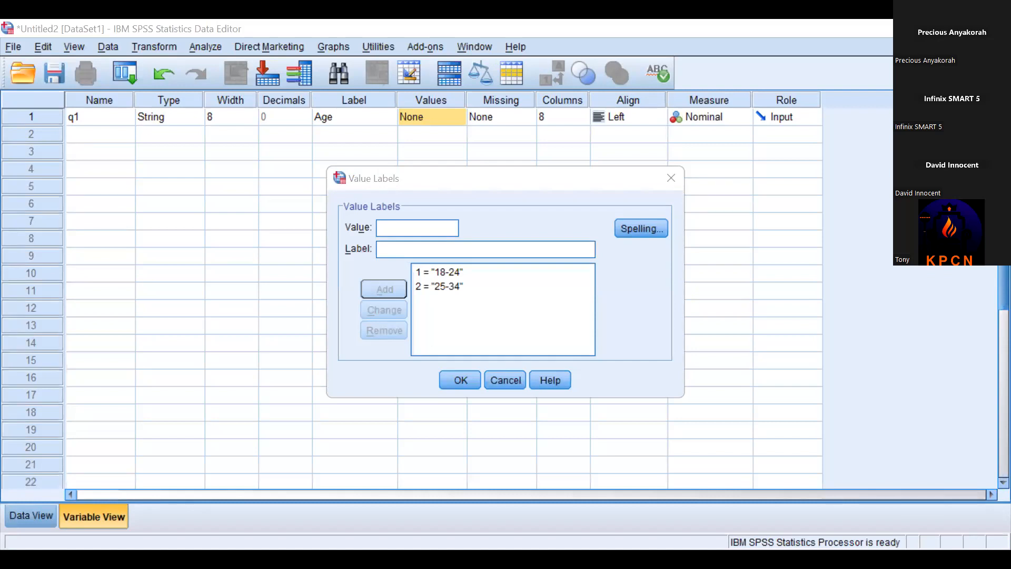
Add value 3 with the label 35-44 to the value labels of q1.
click(270, 347)
text(3)
click(437, 254)
text(35-44)
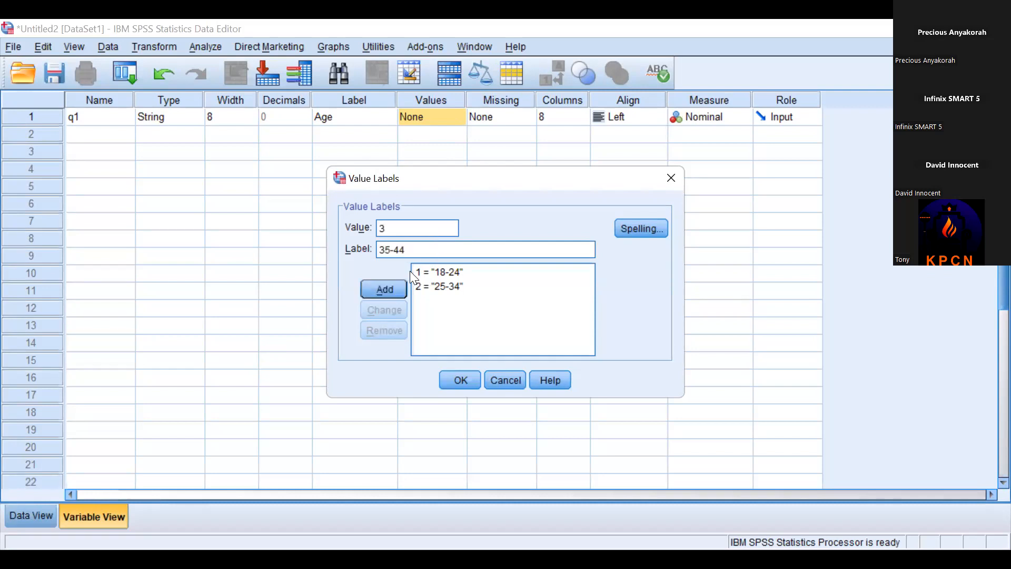
click(392, 290)
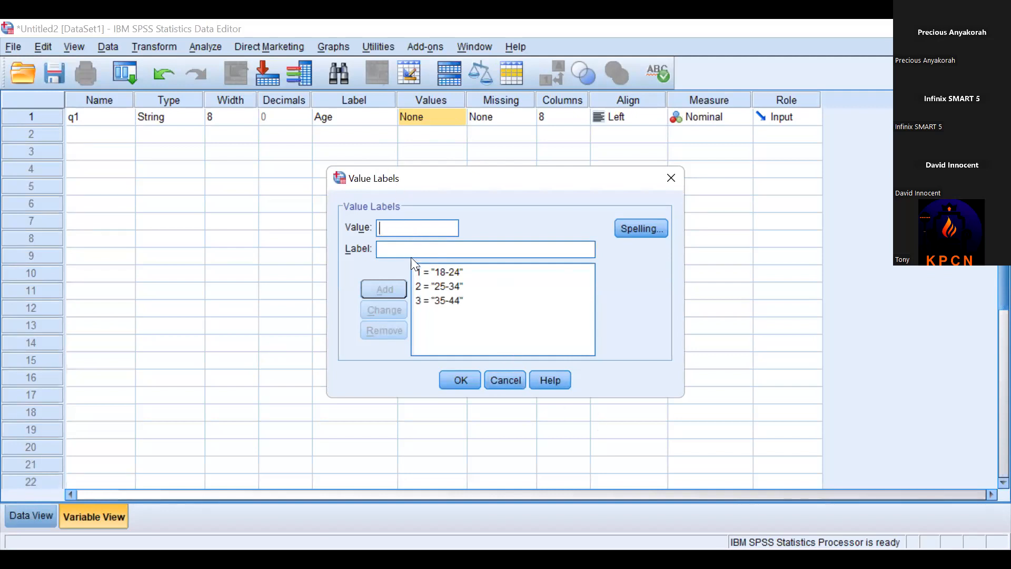
Add value 4 with the label 45-49 to the value labels of q1.
text(4)
key(alt+Tab)
click(416, 257)
text(45-49)
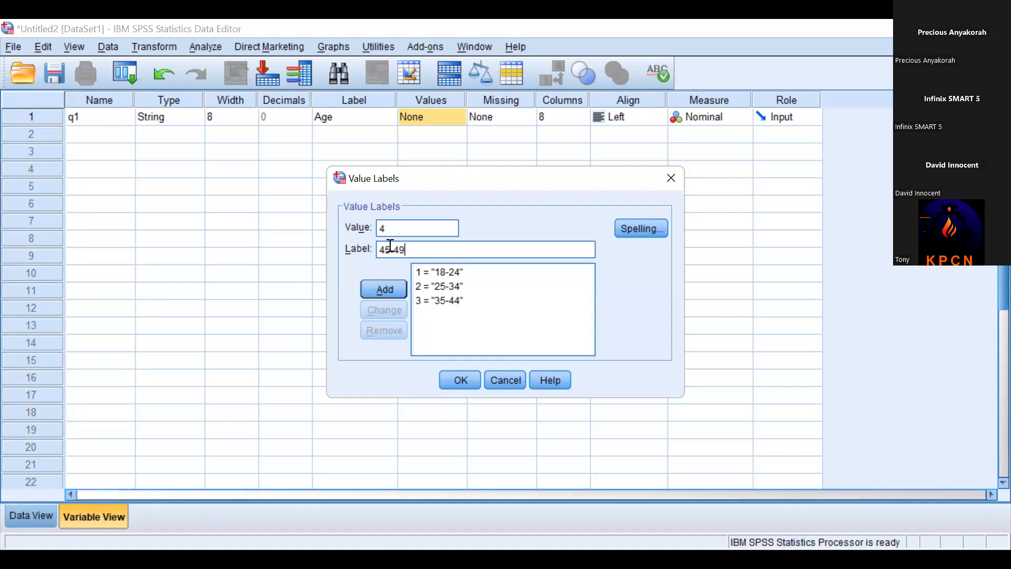
click(392, 288)
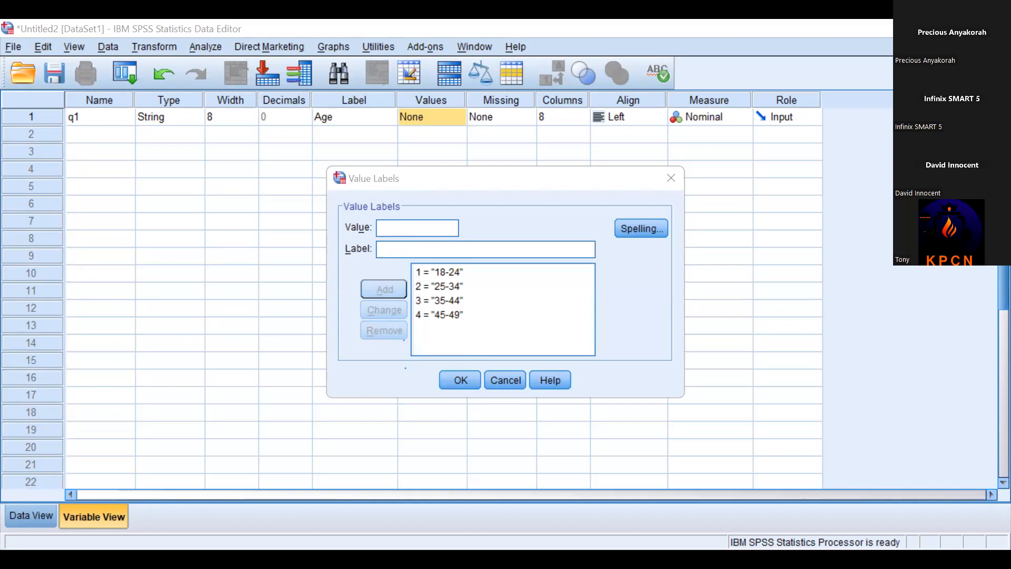
Add value 5 with the label 50 and above, and apply the value labels to q1.
click(379, 216)
text(5)
click(403, 255)
text(50 and above)
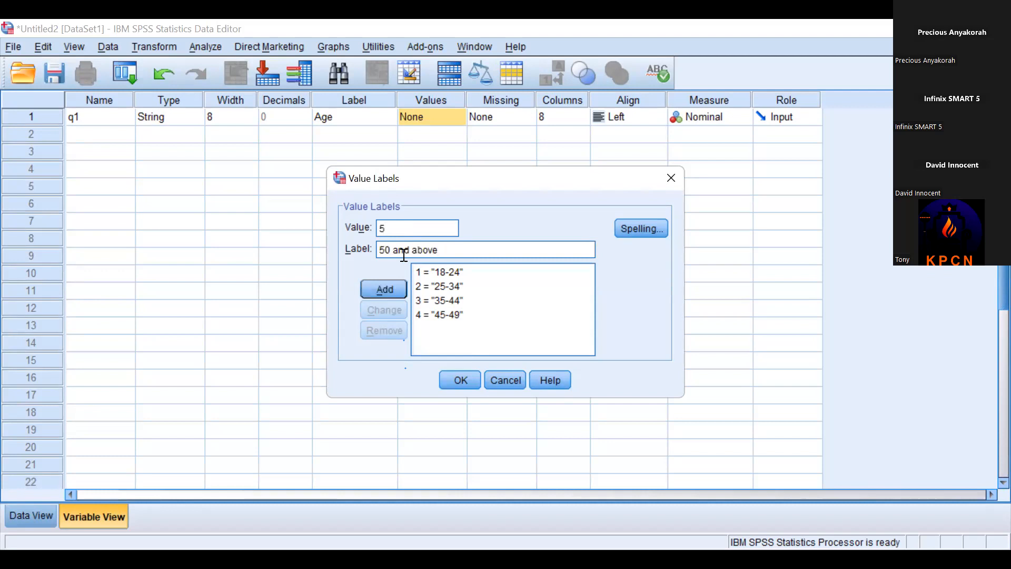
click(390, 289)
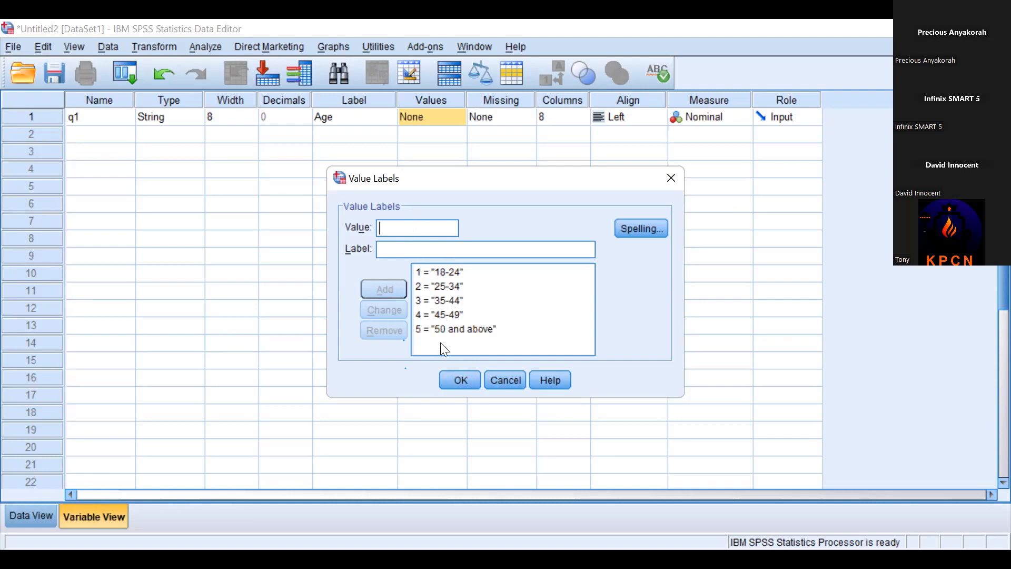
click(462, 378)
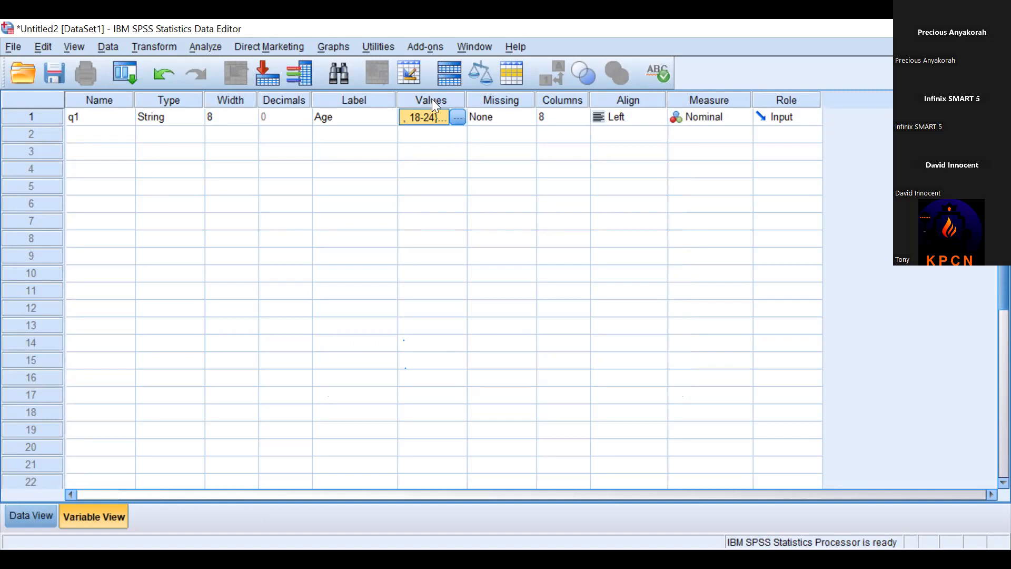
click(458, 117)
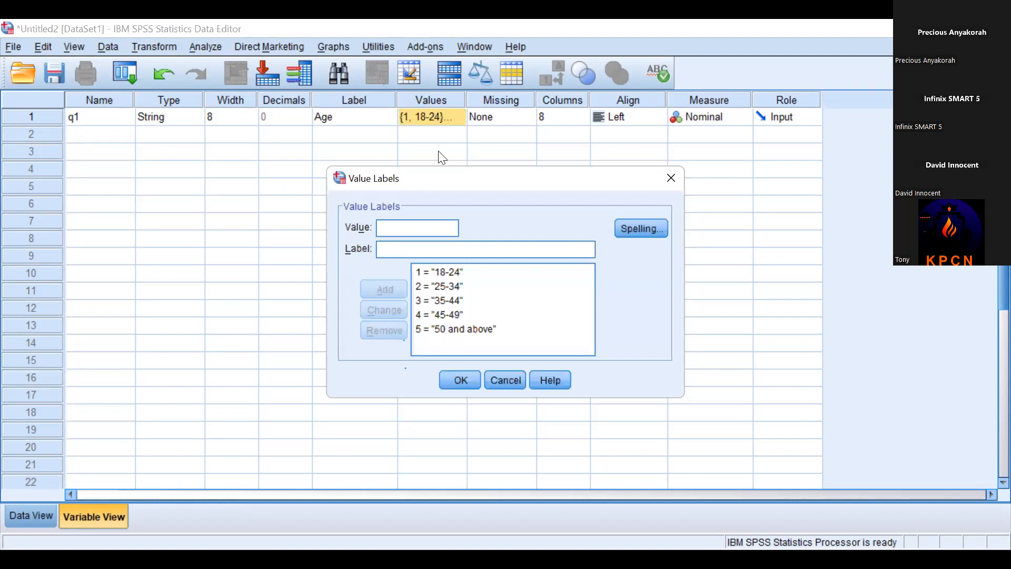
click(431, 270)
click(384, 230)
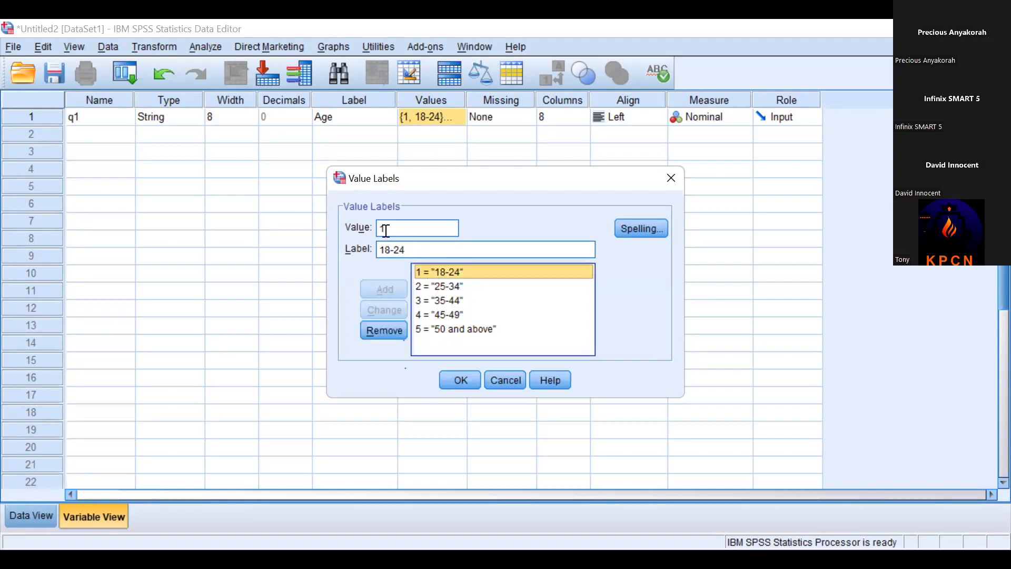
key(BackSpace)
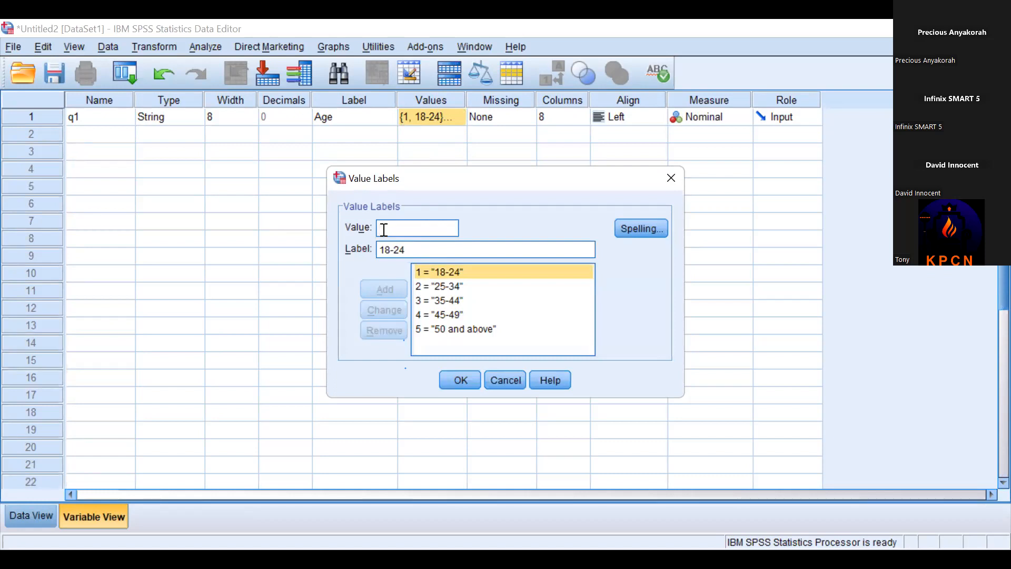
text(6)
click(411, 250)
key(BackSpace)
key(BackSpace)
key(BackSpace)
key(BackSpace)
key(BackSpace)
text(50)
key(BackSpace)
key(BackSpace)
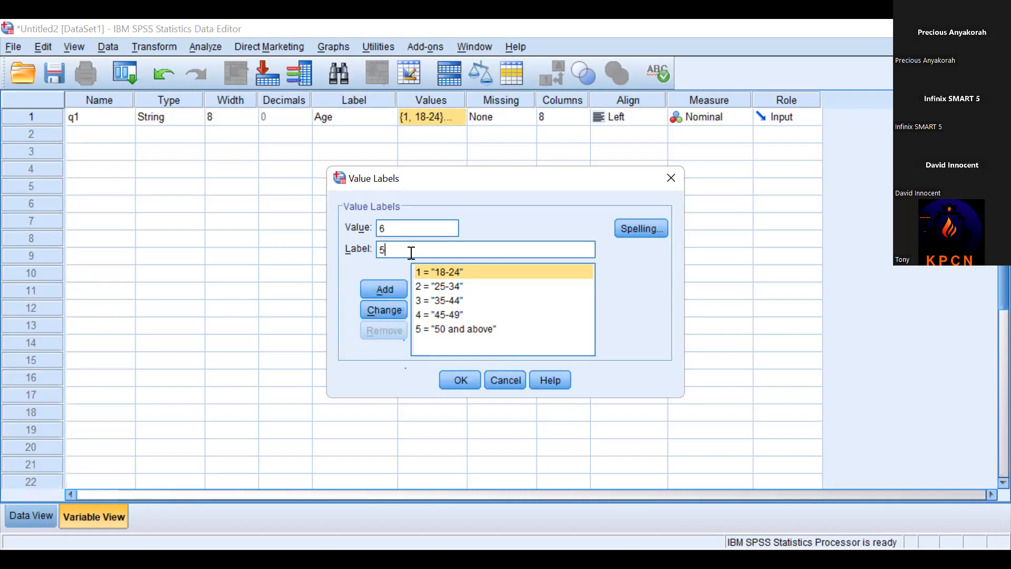
click(411, 228)
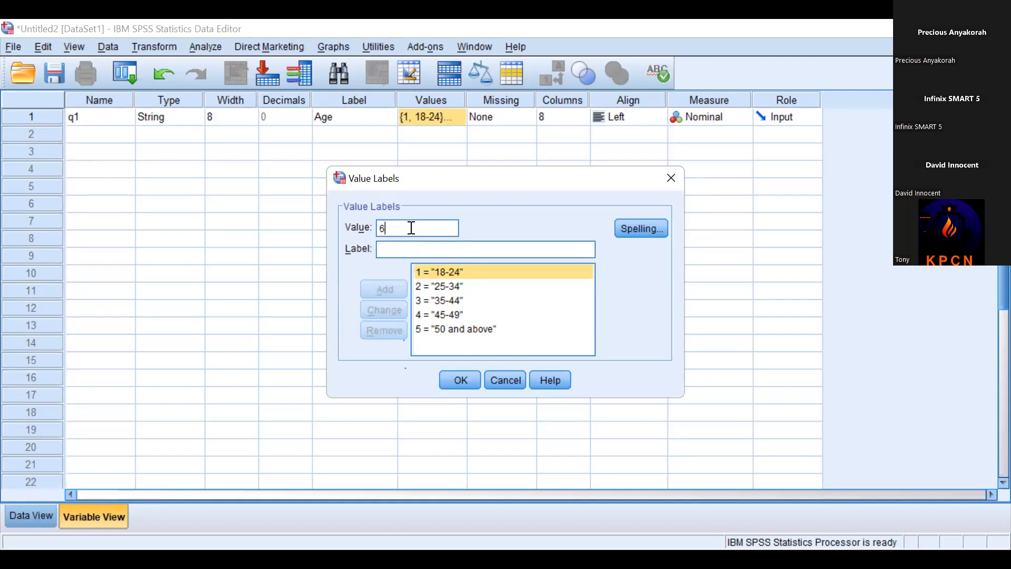
click(507, 379)
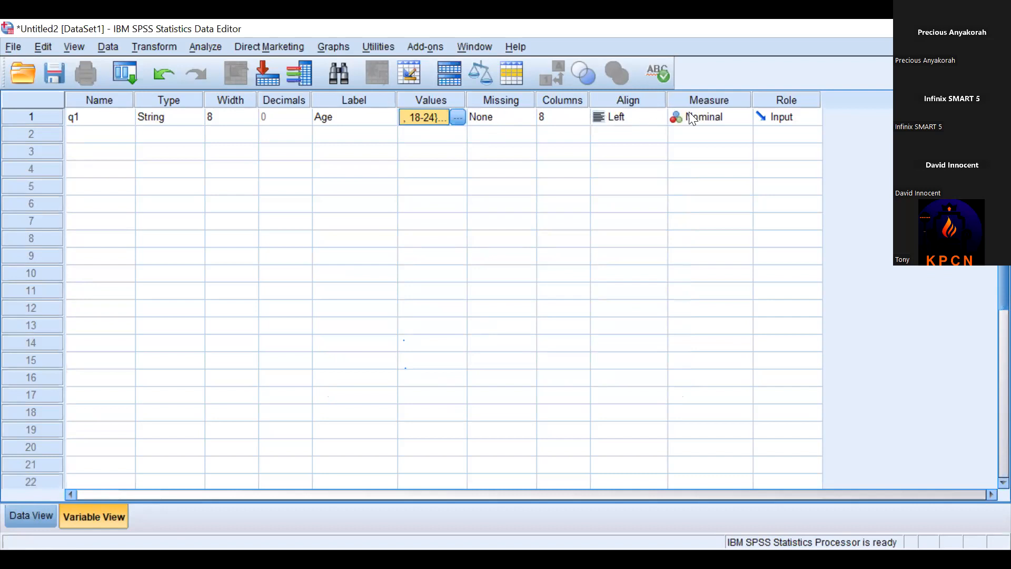
Review the measurement level options available for variable q1, Ordinal and Nominal.
click(721, 97)
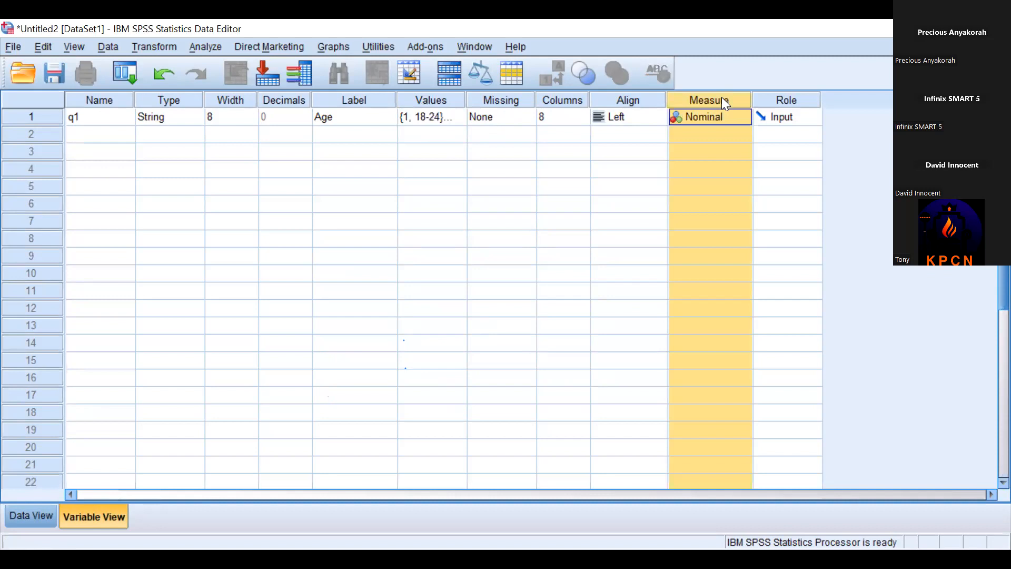
click(750, 116)
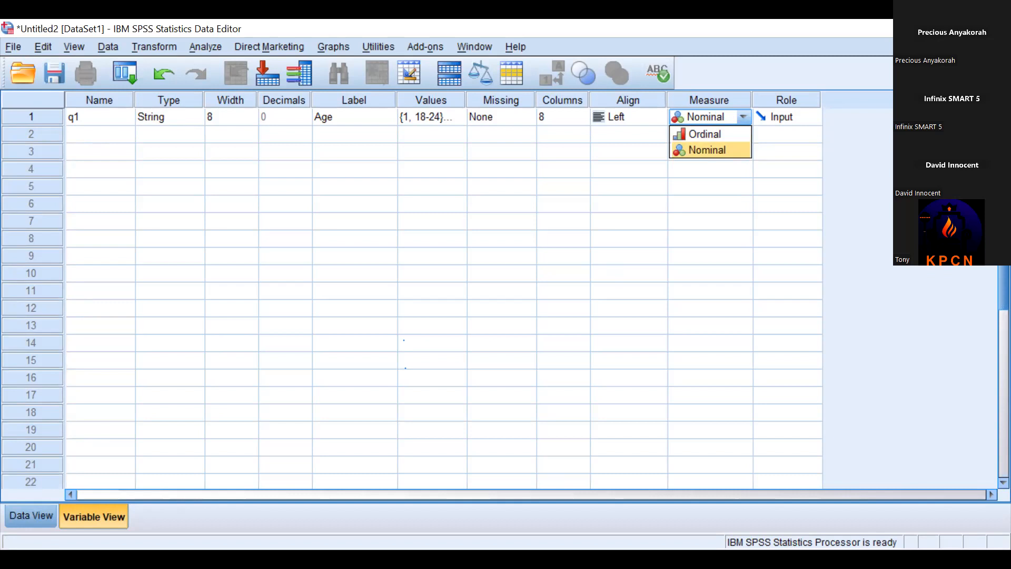
key(alt+Tab)
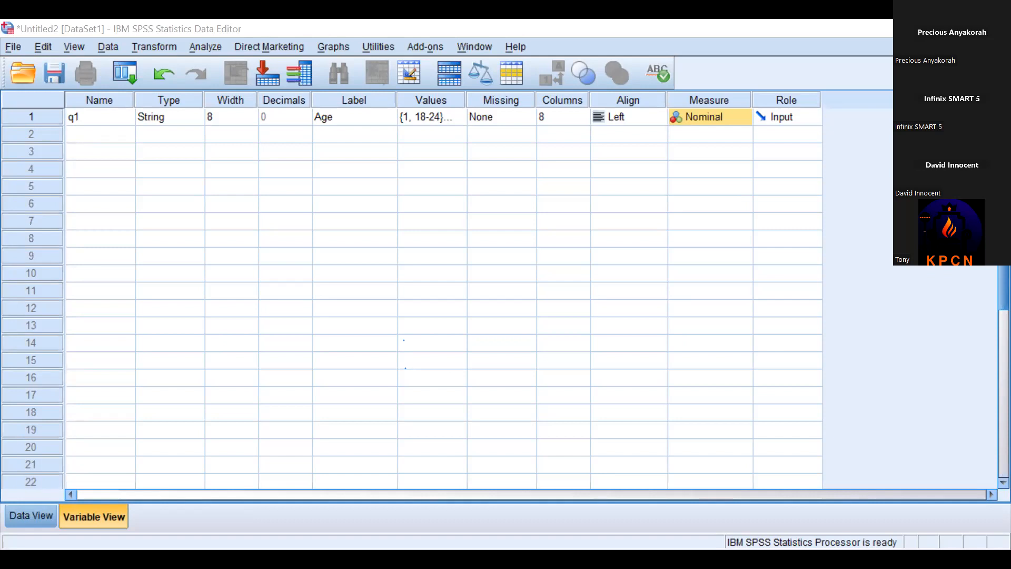
click(731, 117)
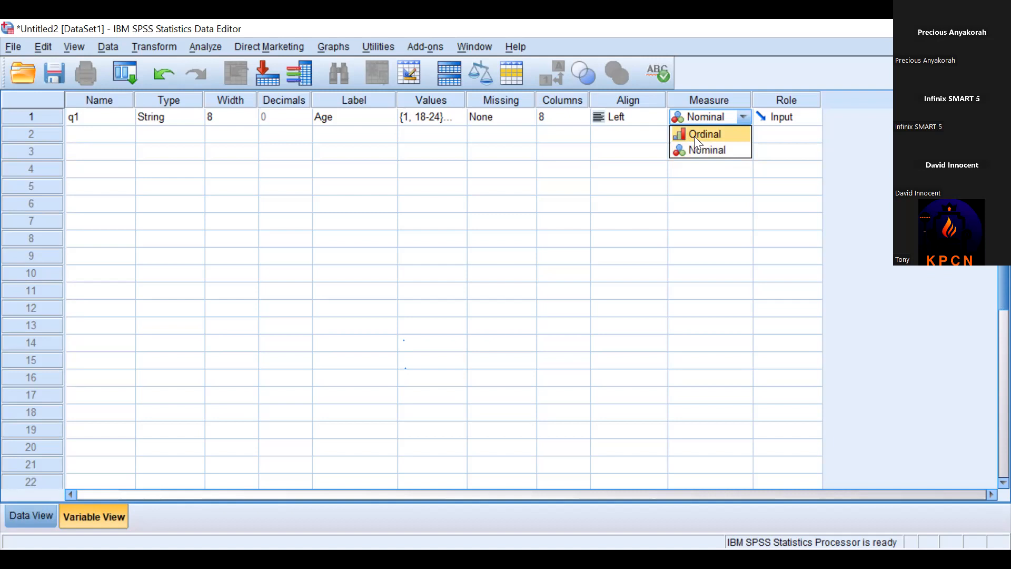
Check the value labels defined for q1 and set its measurement level to Ordinal.
click(449, 120)
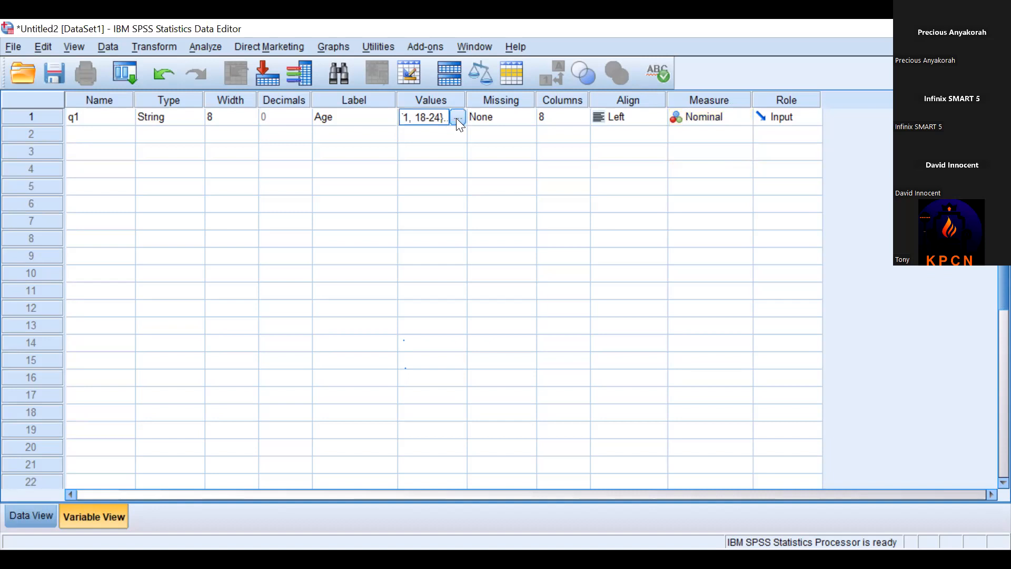
click(455, 118)
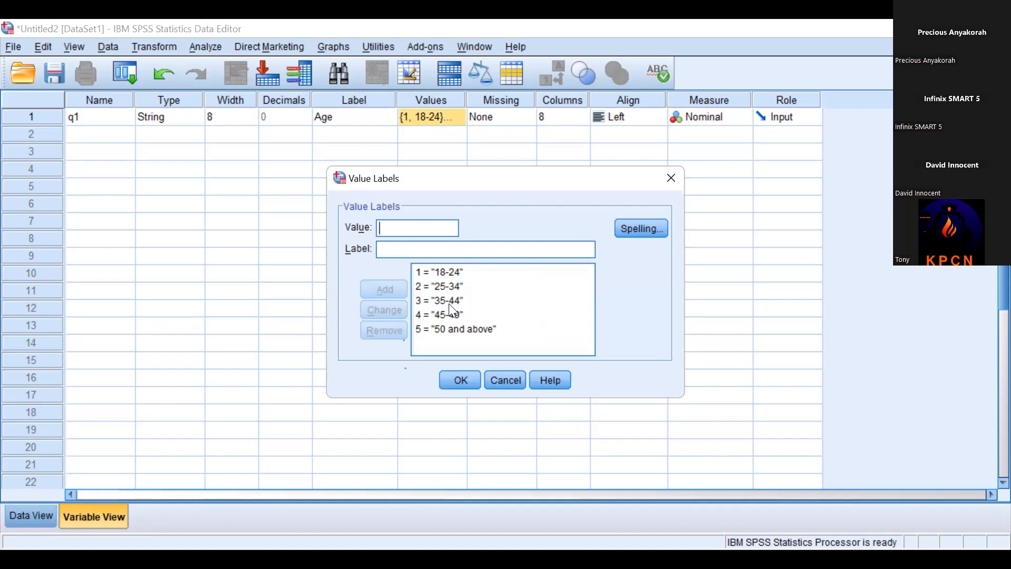
click(505, 380)
click(727, 118)
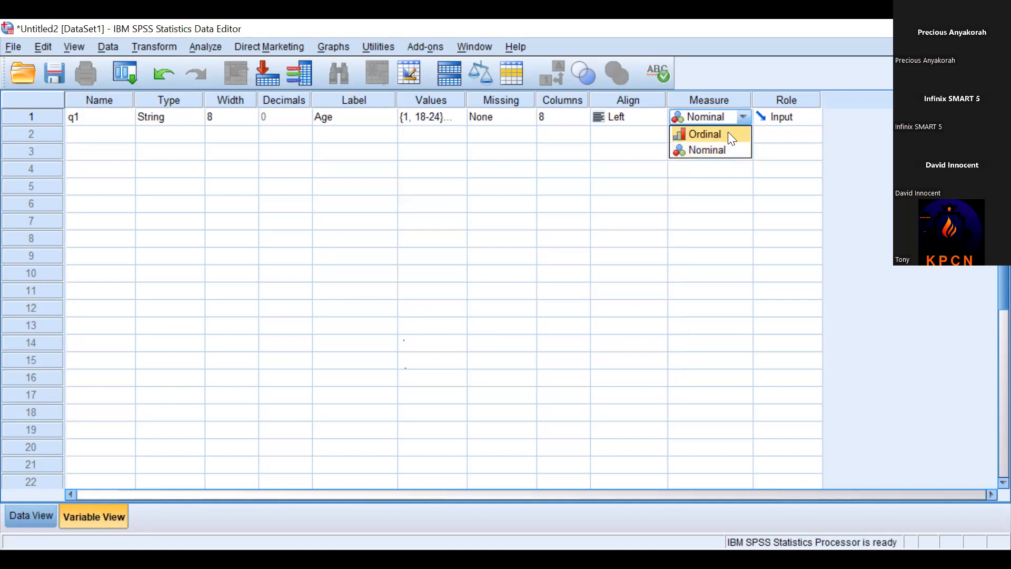
click(729, 133)
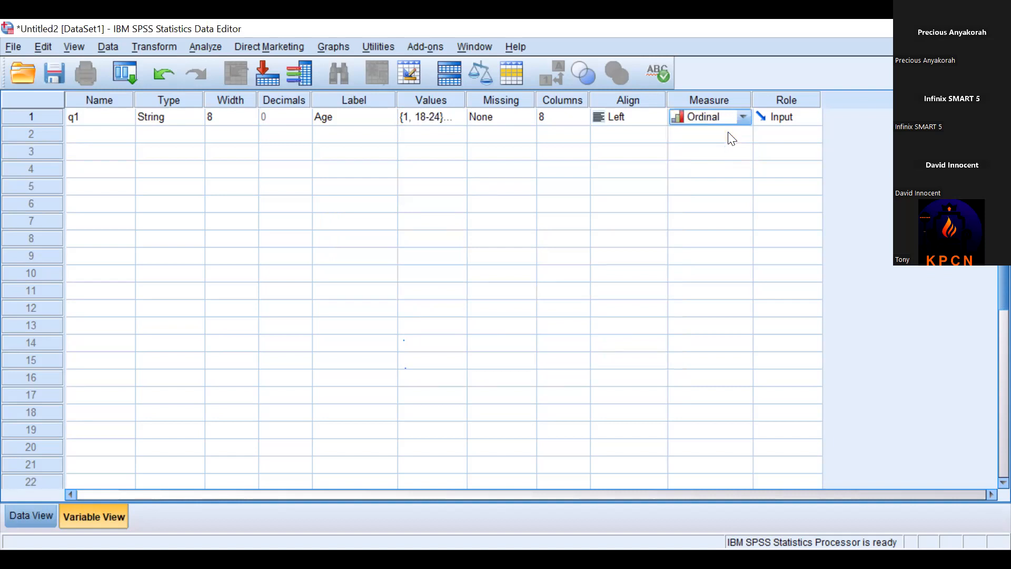
Review q1's value labels again and compare its variable definition with its column in the data sheet.
click(453, 120)
click(453, 119)
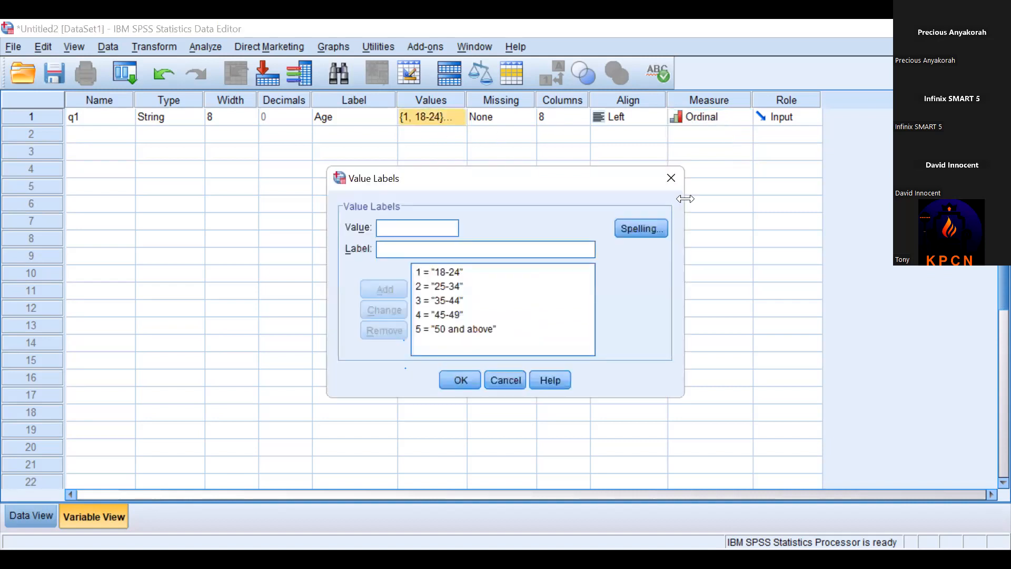
click(672, 180)
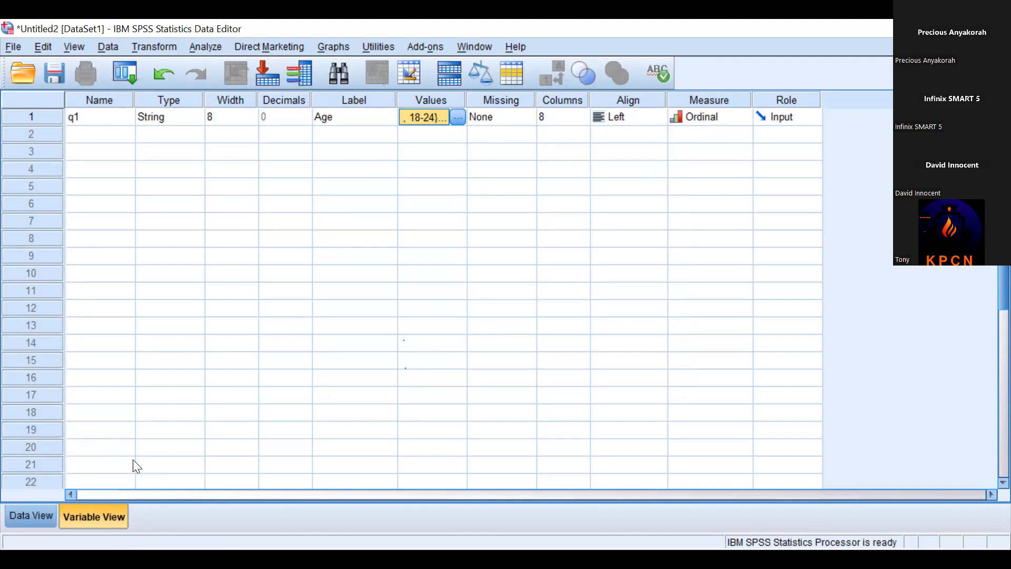
click(32, 512)
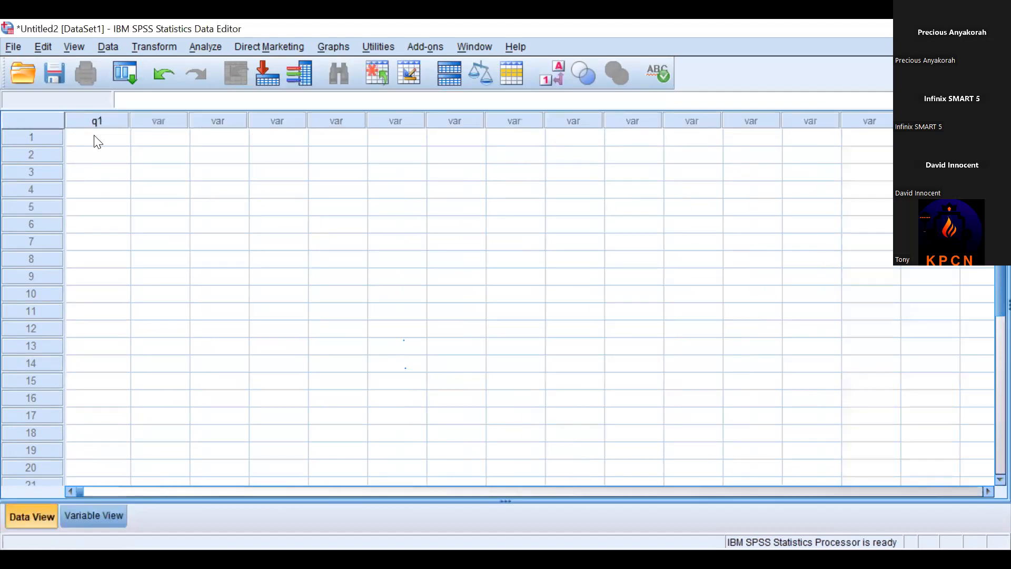
click(96, 139)
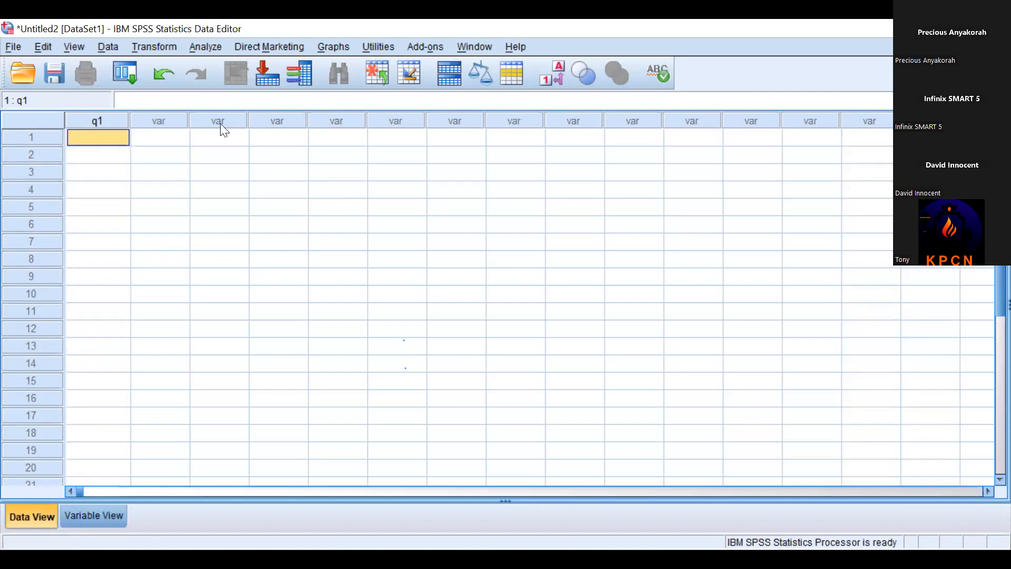
click(102, 510)
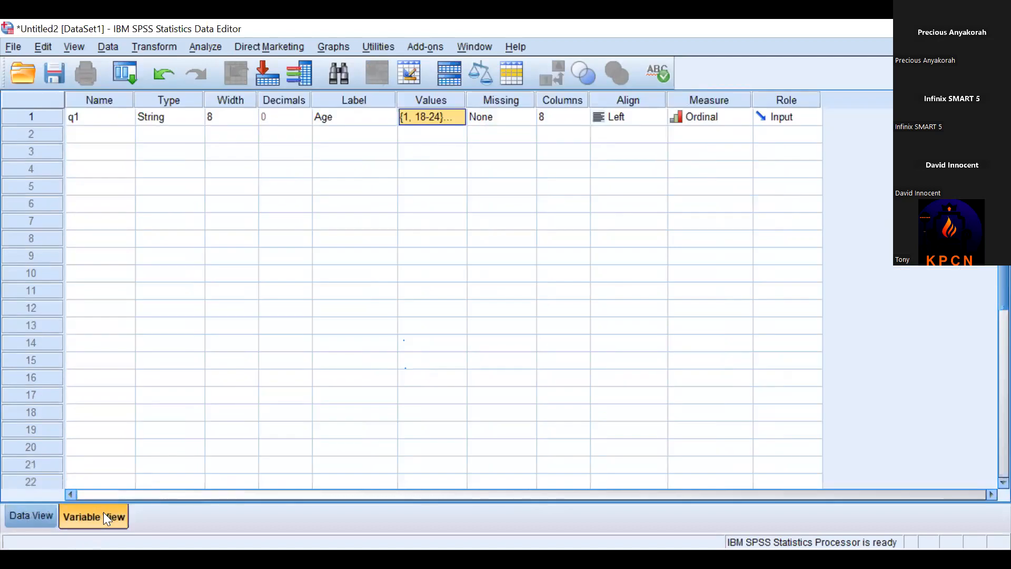
click(22, 518)
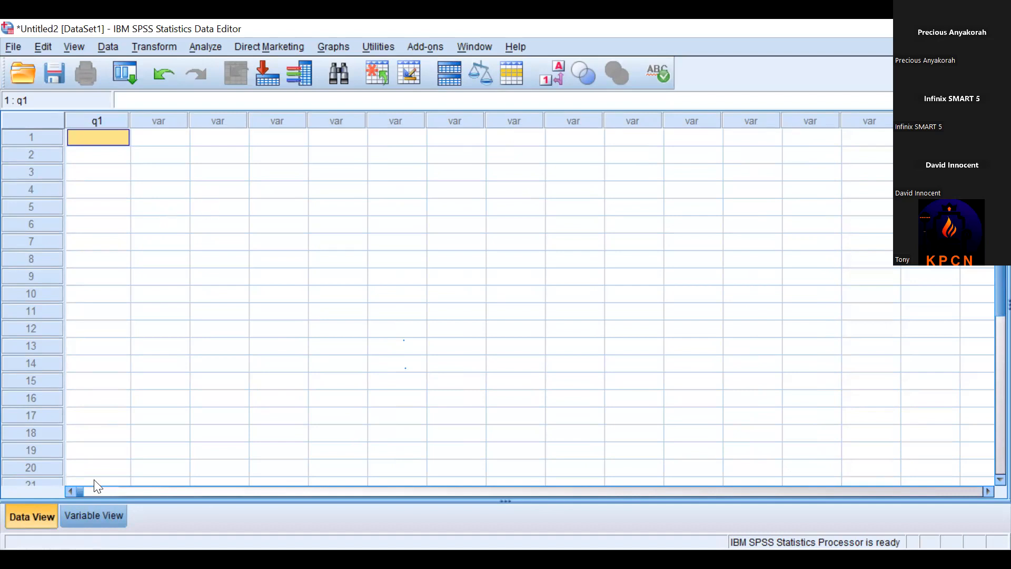
click(95, 516)
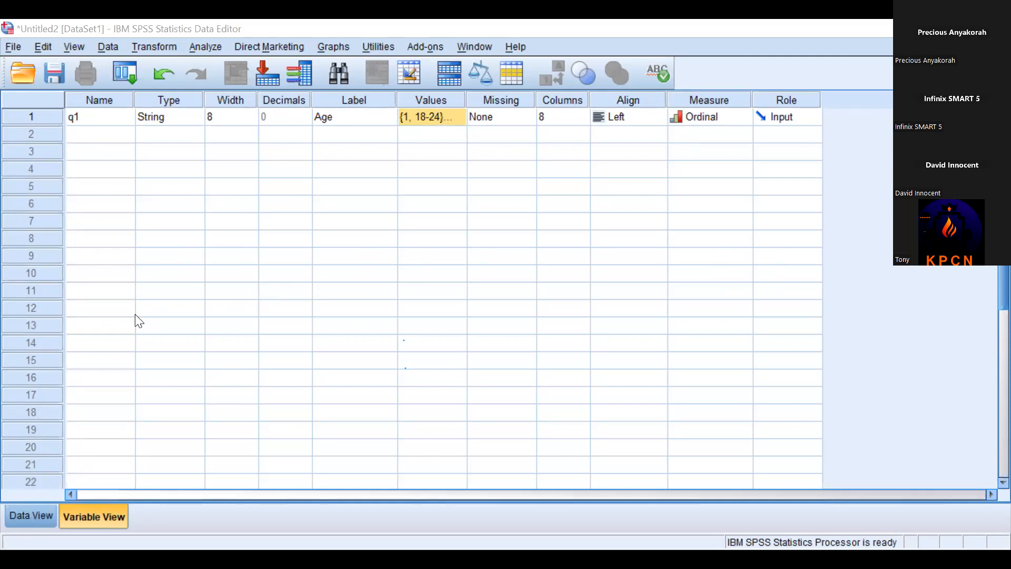
click(42, 510)
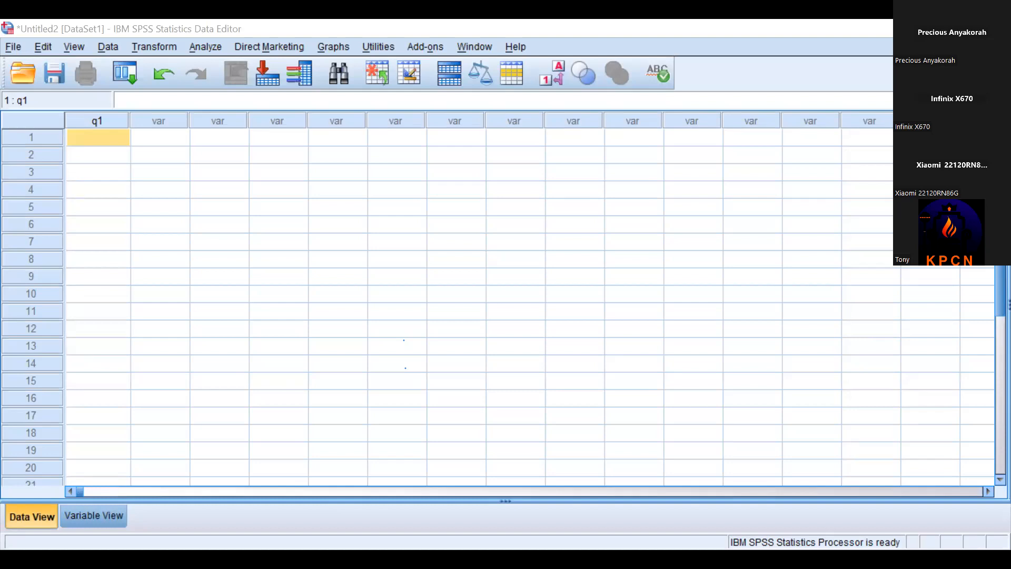
key(alt)
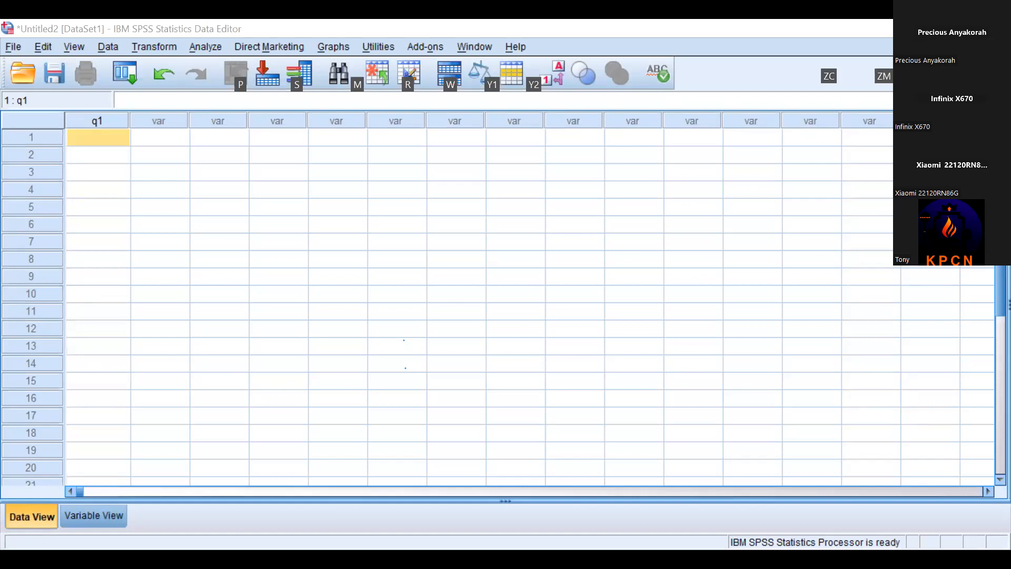
key(alt)
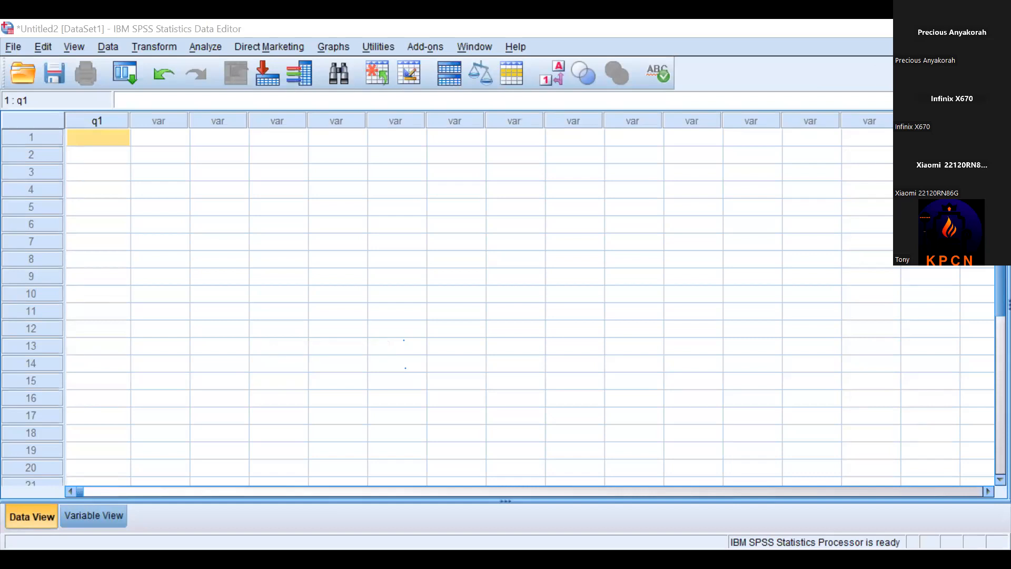
key(alt)
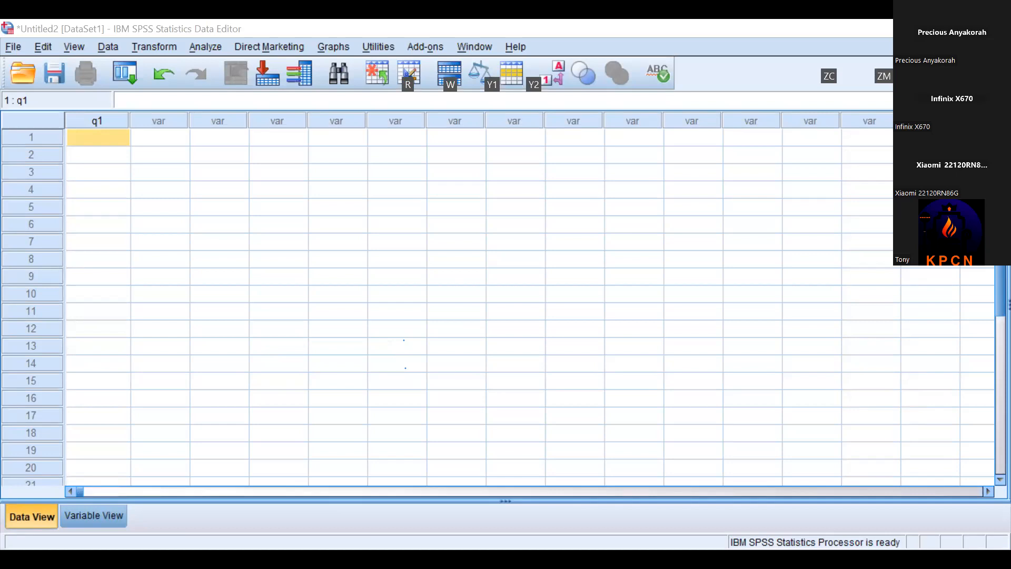
key(alt)
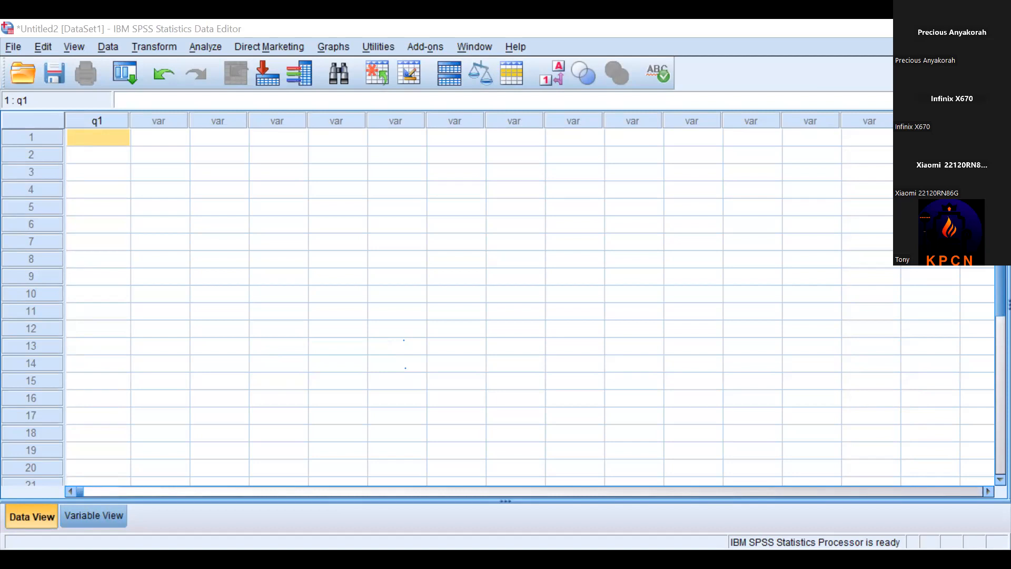
click(731, 251)
click(696, 266)
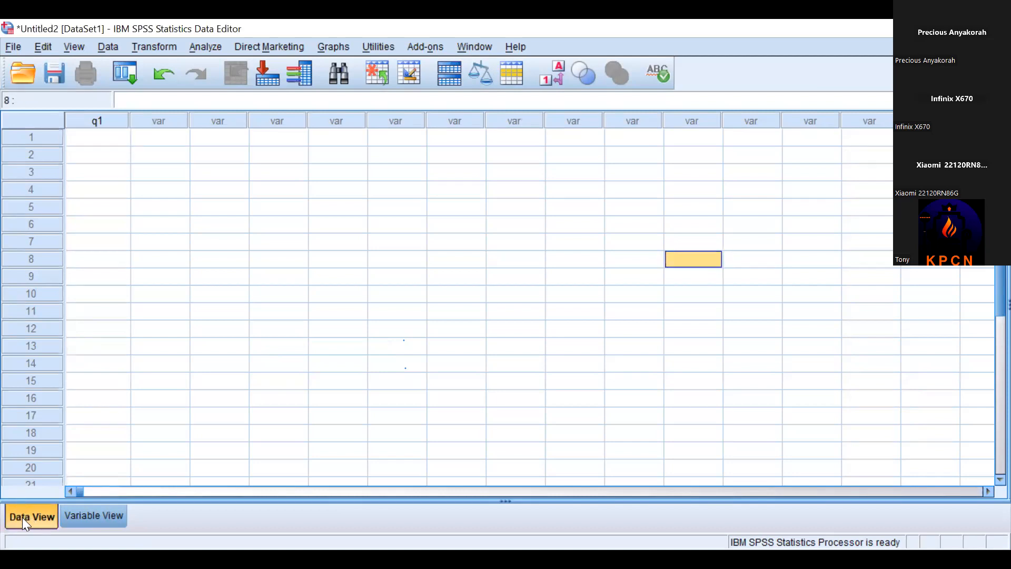
Enter the age codes 1, 2, 3 and 4 for cases 1 to 4 of q1.
click(100, 141)
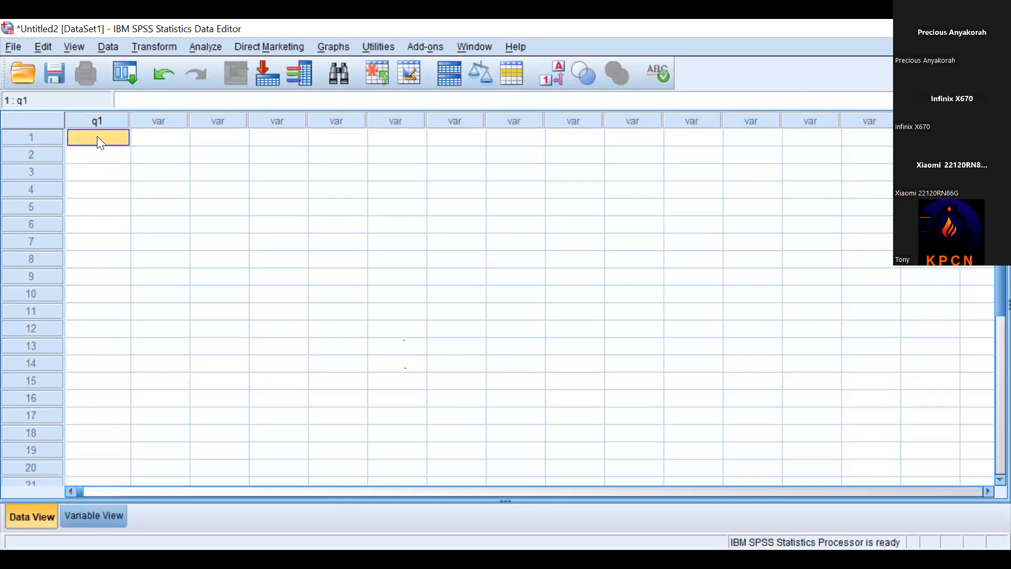
text(1)
key(Return)
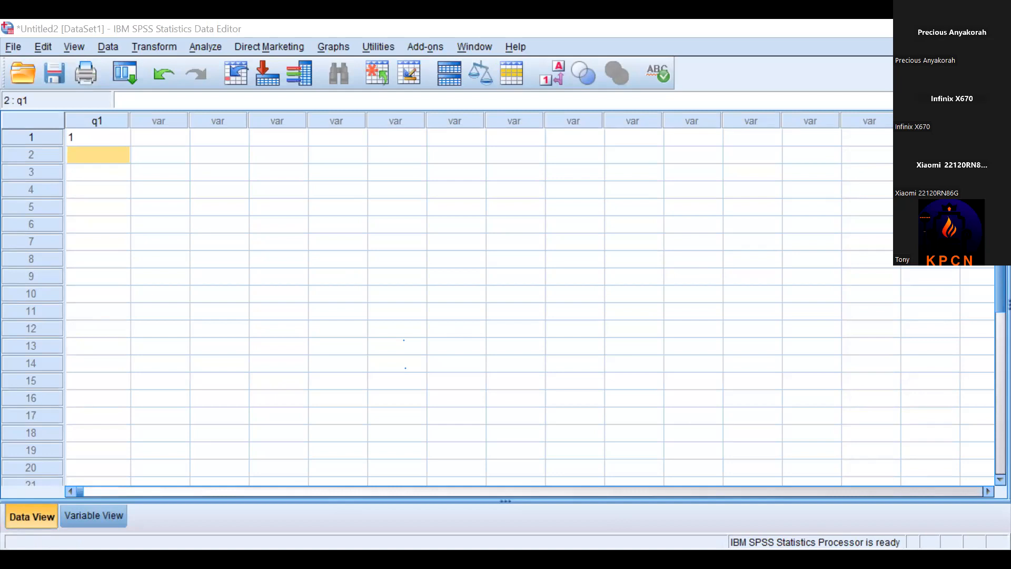
text(2)
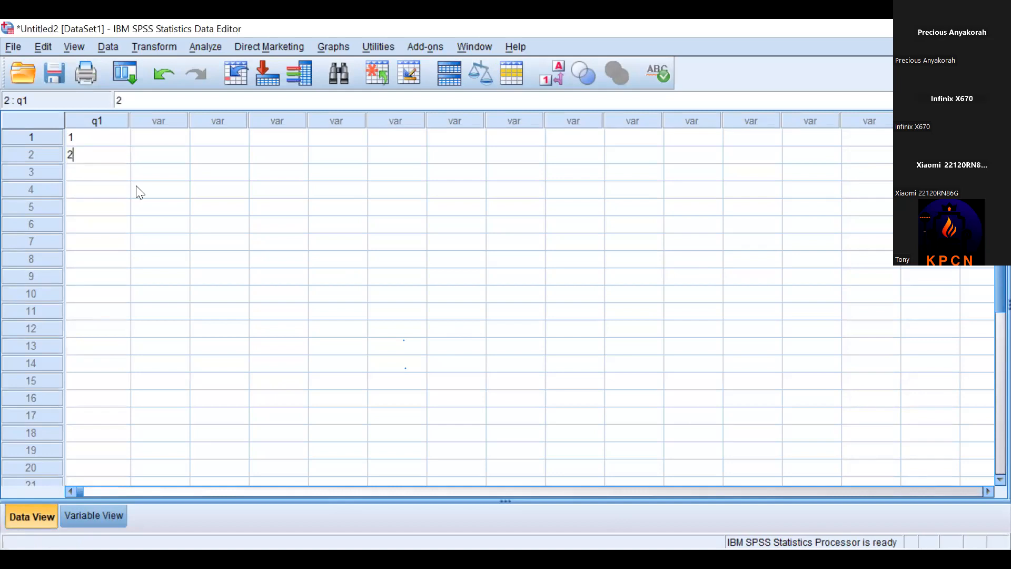
key(Return)
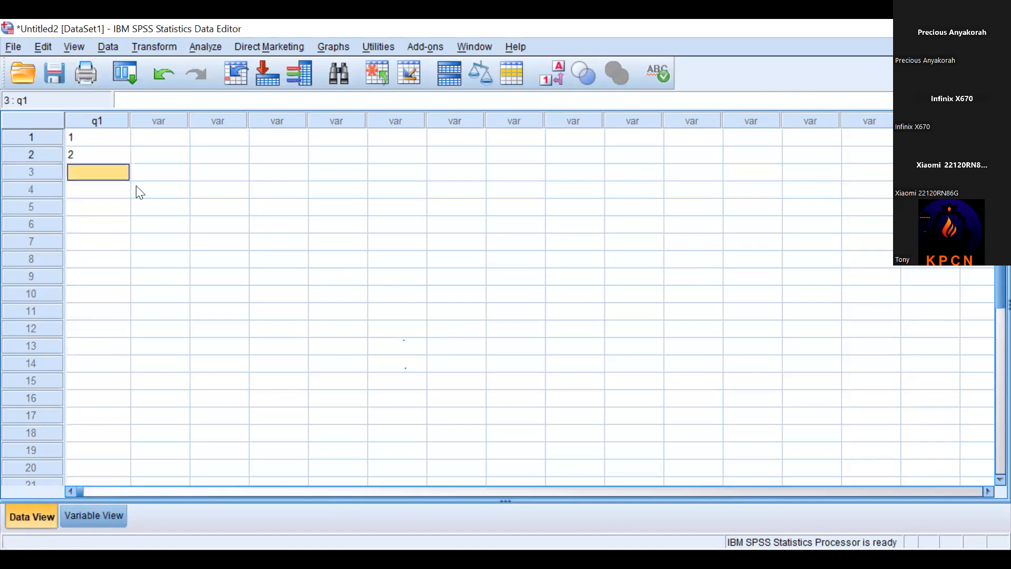
text(3)
key(Return)
text(4)
key(Return)
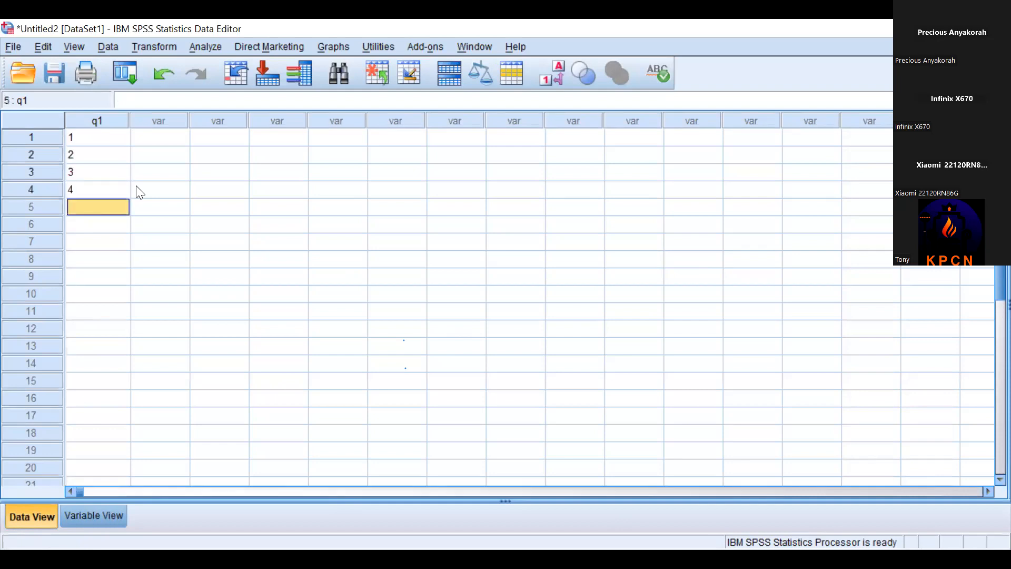
Enter the age codes 4, 3, 2, 5 and 3 for cases 5 to 9 of q1.
text(4)
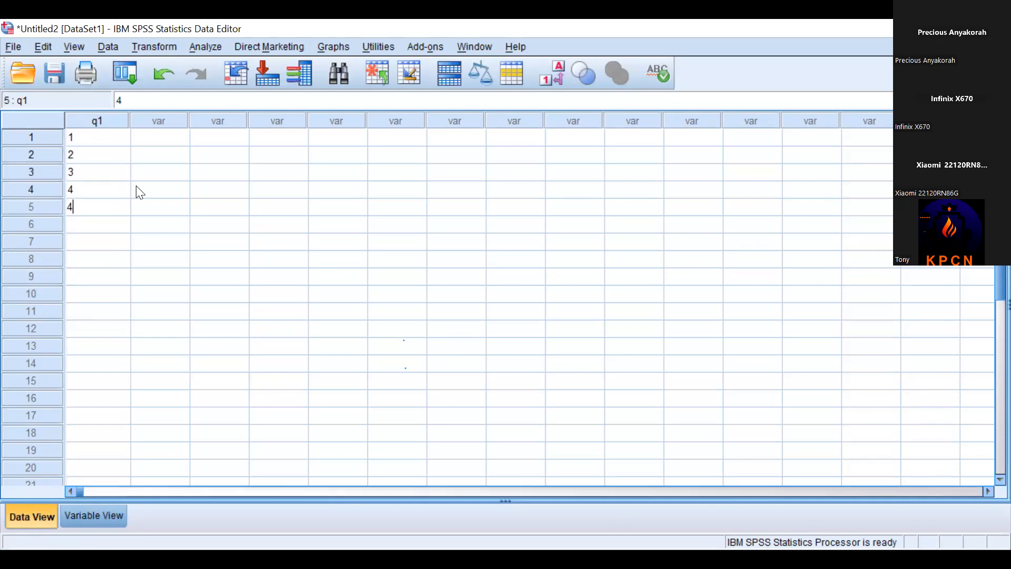
key(Return)
text(3)
key(Return)
text(2)
key(Return)
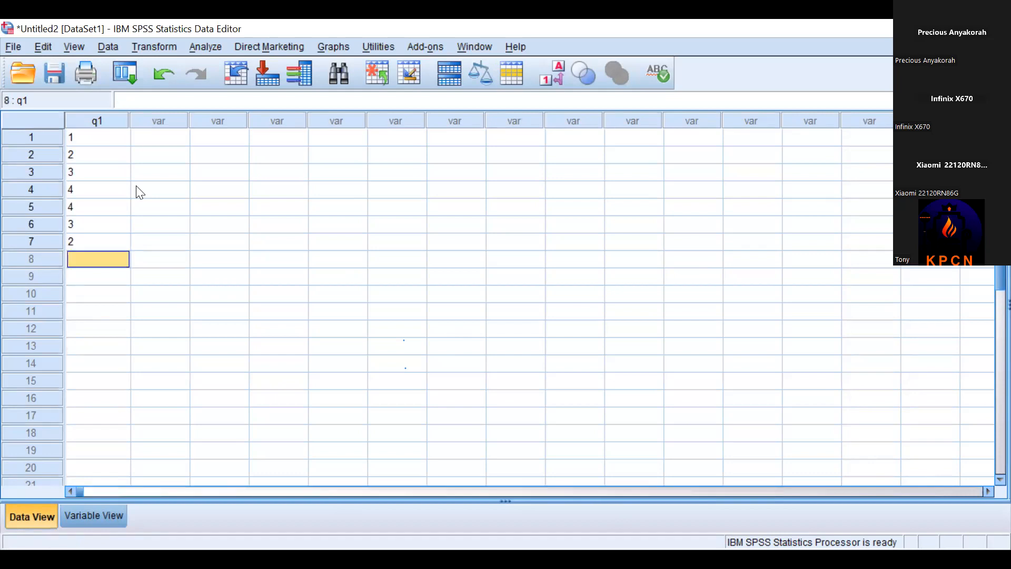
text(5)
key(Return)
text(3)
key(Return)
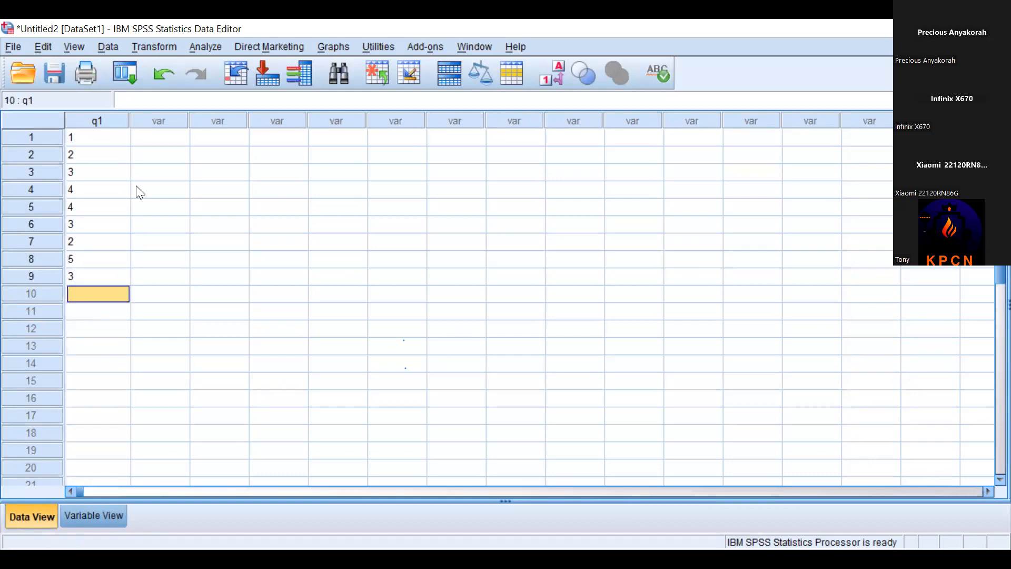
Enter the age codes 4, 2, 1, 3, 5, 3 and 2 for cases 10 to 16 of q1.
text(4)
key(Return)
text(2)
key(Return)
text(1)
key(Return)
text(3)
key(Return)
text(5)
key(Return)
text(3)
key(Return)
text(2)
key(Return)
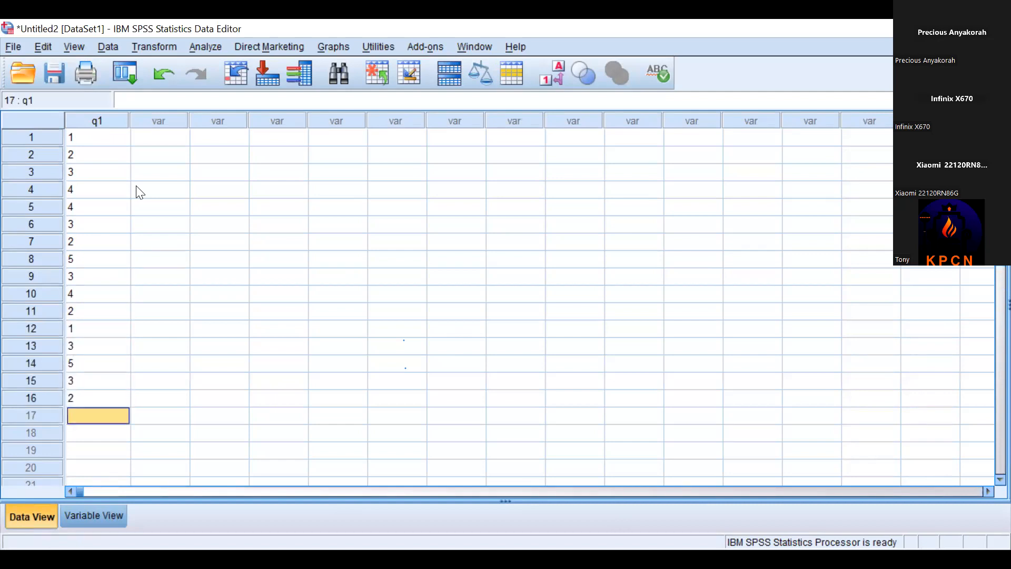
Enter the age codes 2, 4, 2, 1, 5 and 5 for cases 17 to 22 of q1.
text(2)
key(Return)
text(4)
key(Return)
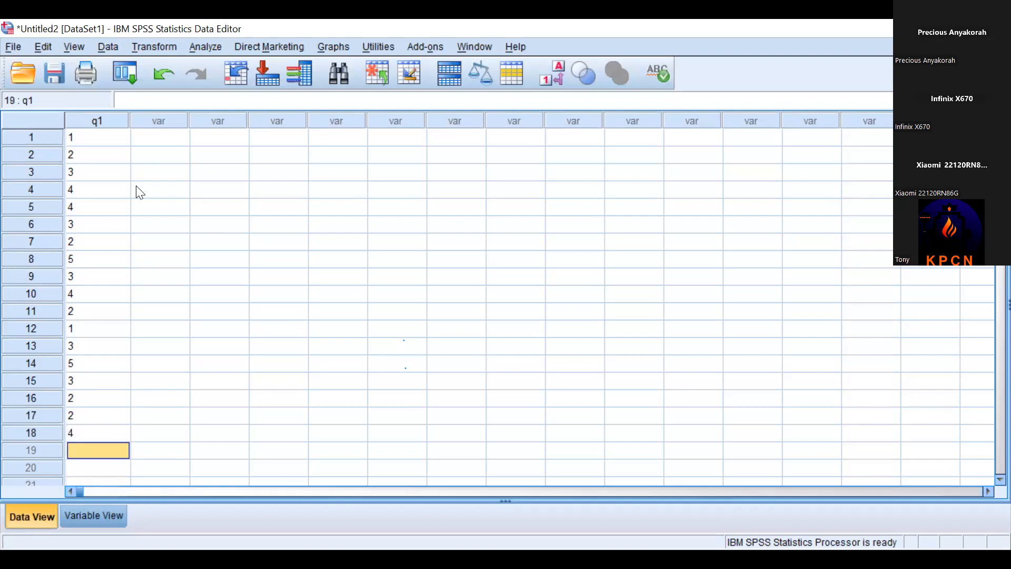
text(2)
key(Return)
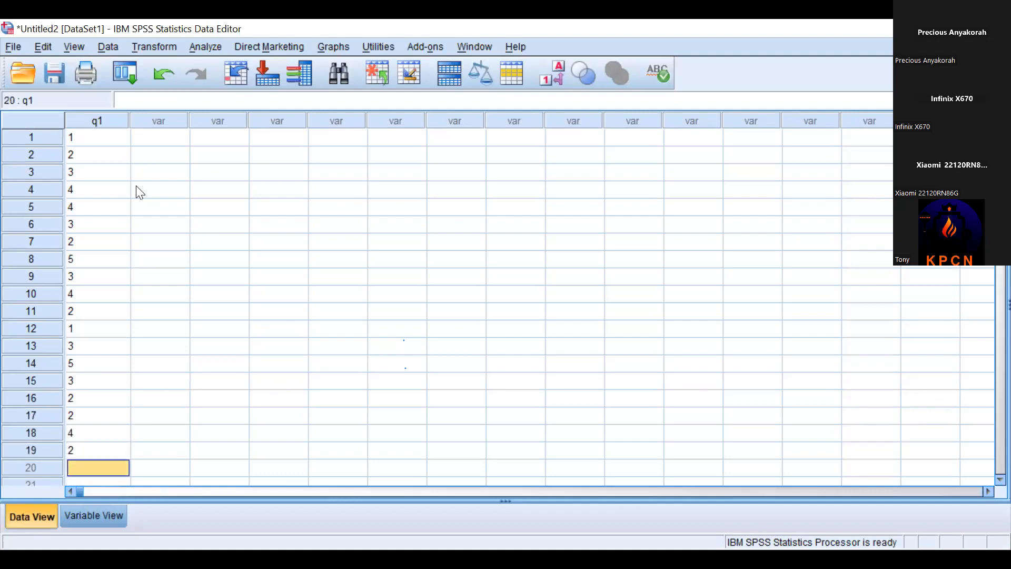
text(1)
key(Return)
text(5)
key(Return)
text(5)
key(Return)
key(Return)
key(Return)
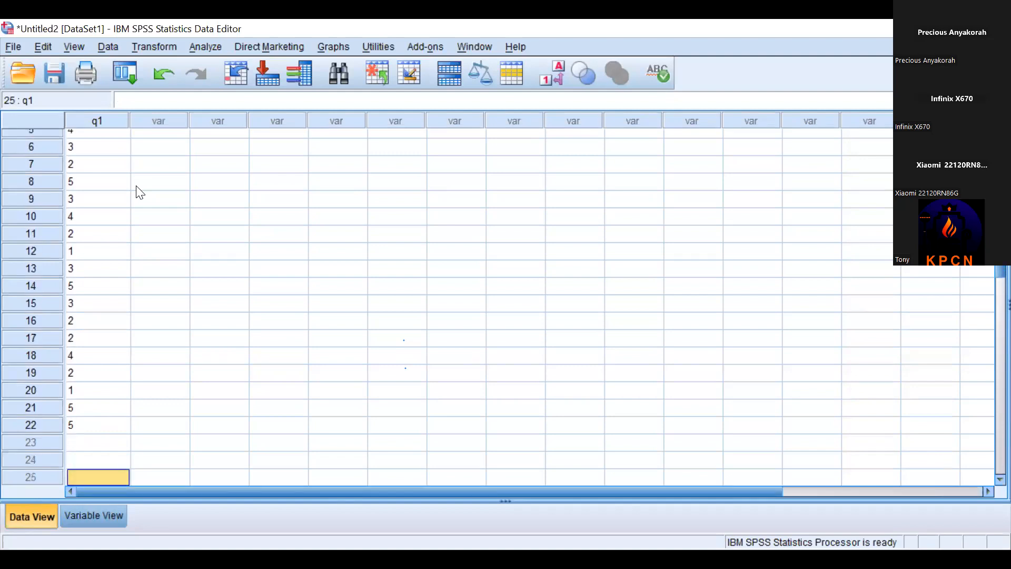
Go back to the first case and show the q1 entries as value labels, and switch them back to codes.
click(85, 425)
key(Up)
key(Up)
key(Up)
key(Up)
key(Up)
key(Up)
key(Up)
key(Up)
key(Up)
key(Up)
key(Up)
key(Up)
key(Up)
key(Up)
key(Up)
key(Up)
key(Up)
key(Up)
key(Up)
key(Up)
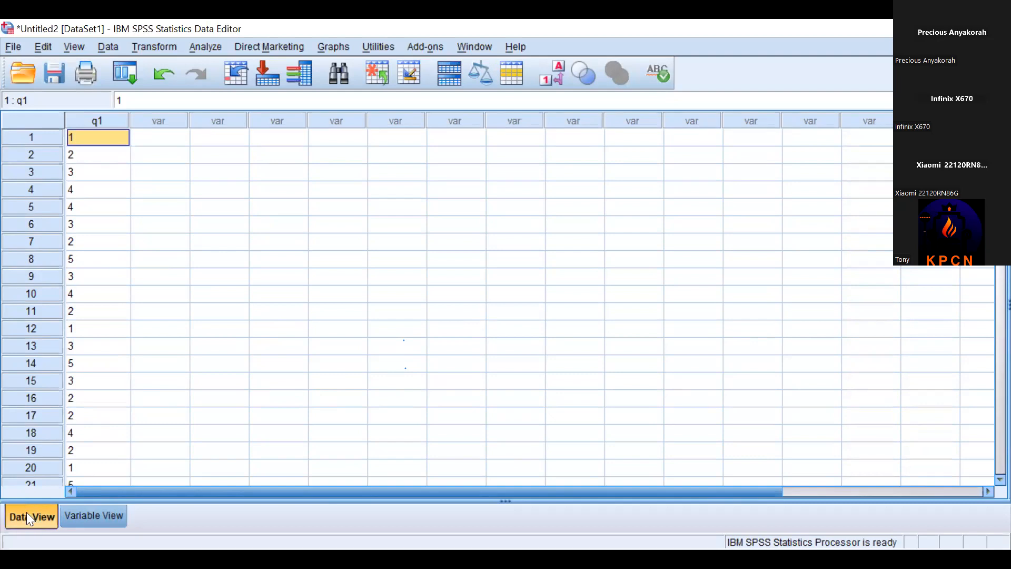
click(547, 72)
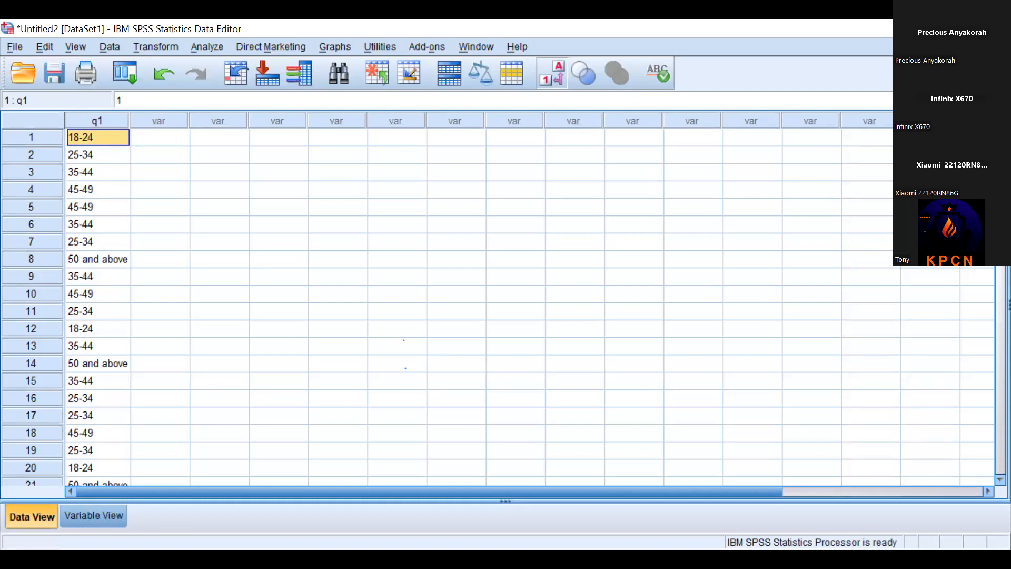
click(798, 131)
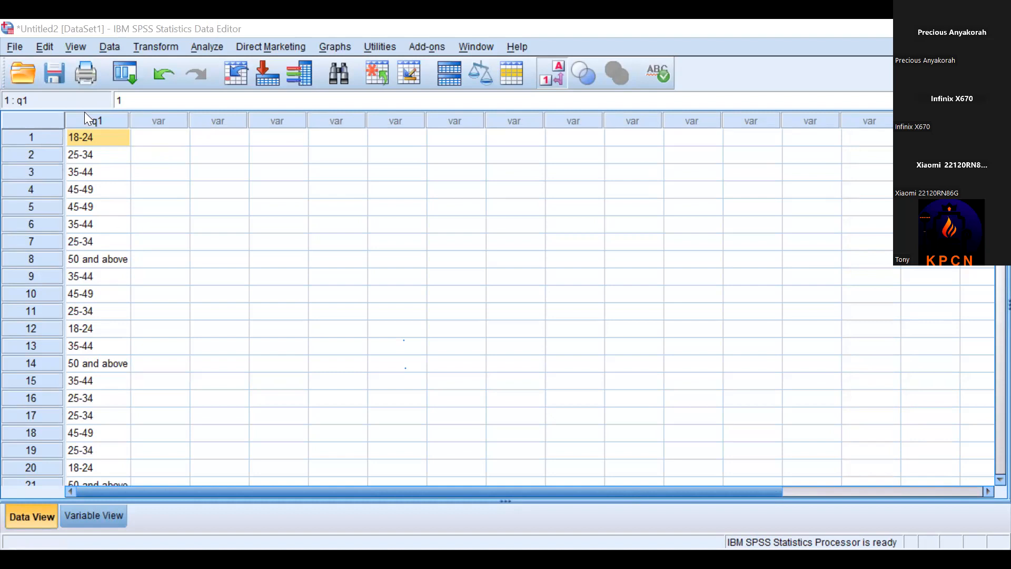
click(554, 77)
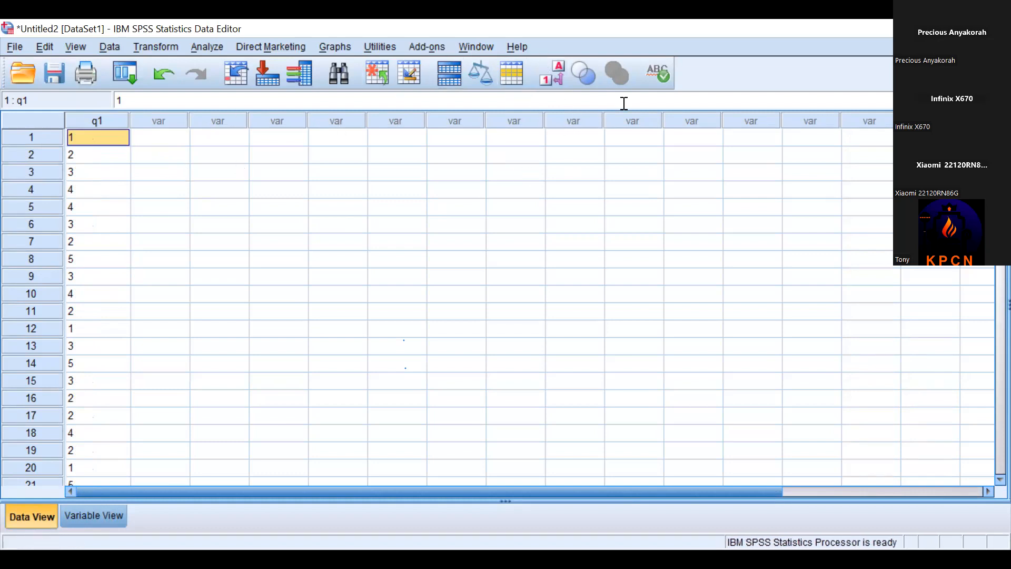
Define a second variable named q2 below q1 in the variable definitions.
key(alt+Tab)
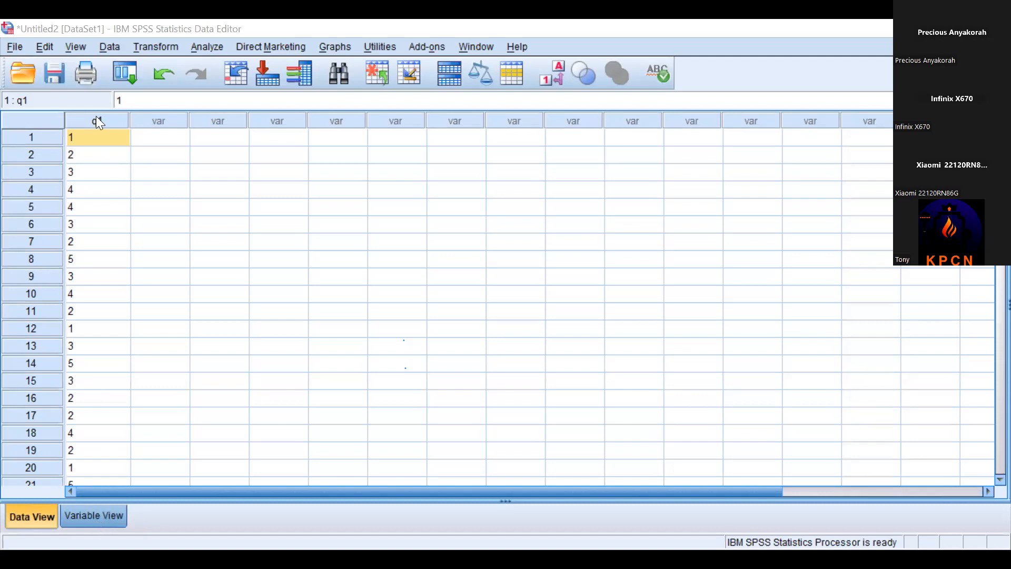
click(95, 516)
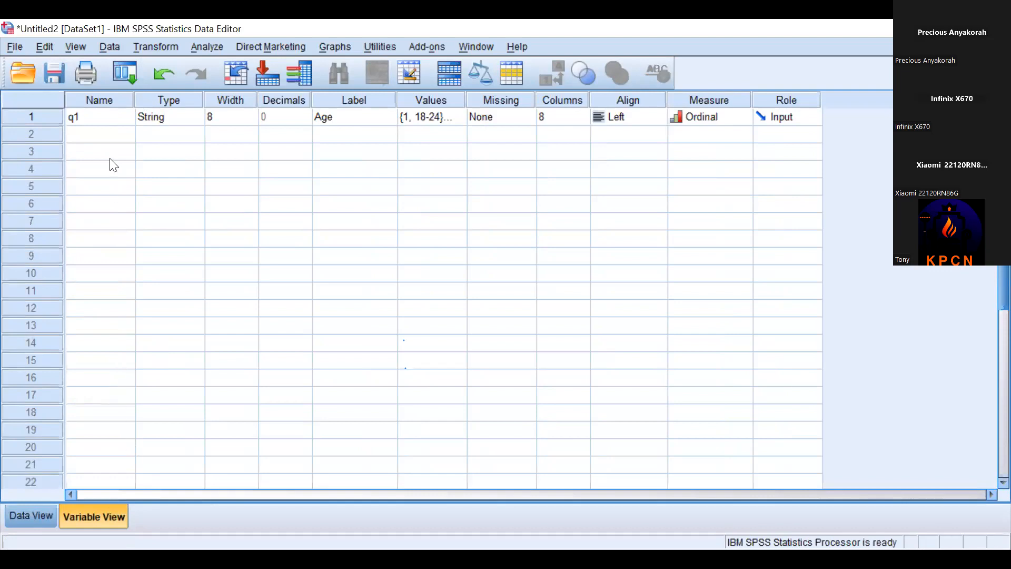
click(38, 518)
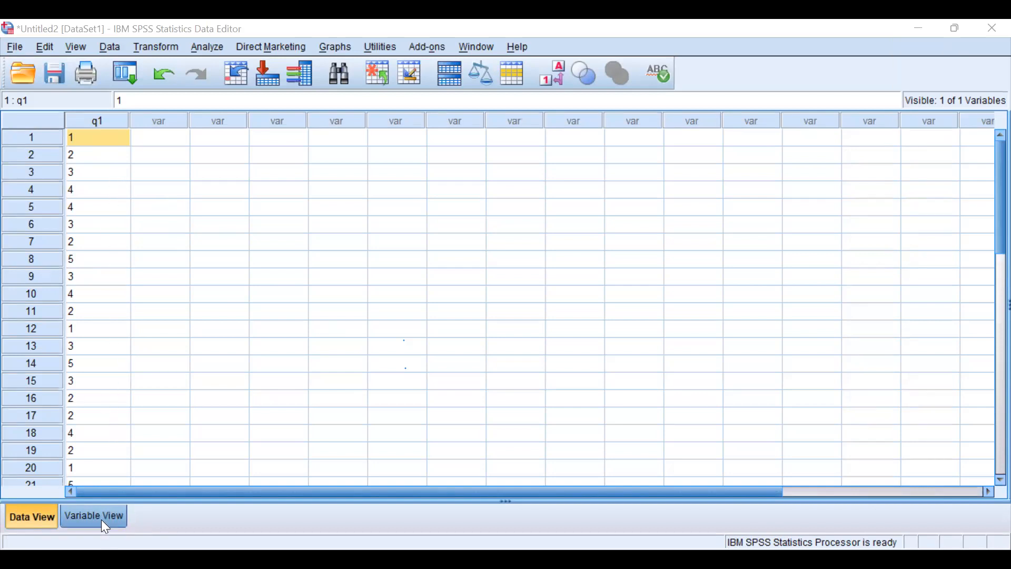
double_click(168, 125)
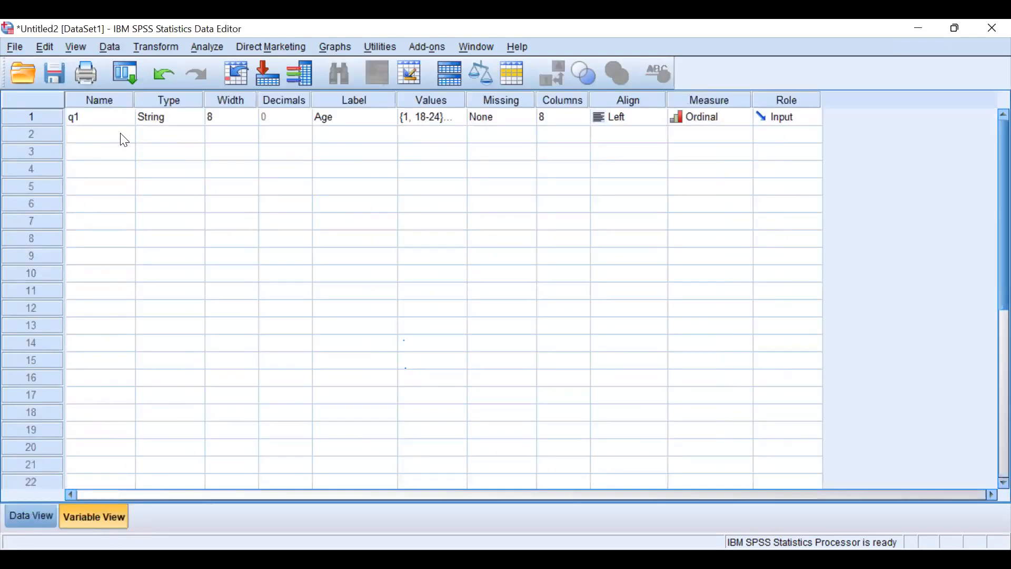
text(q)
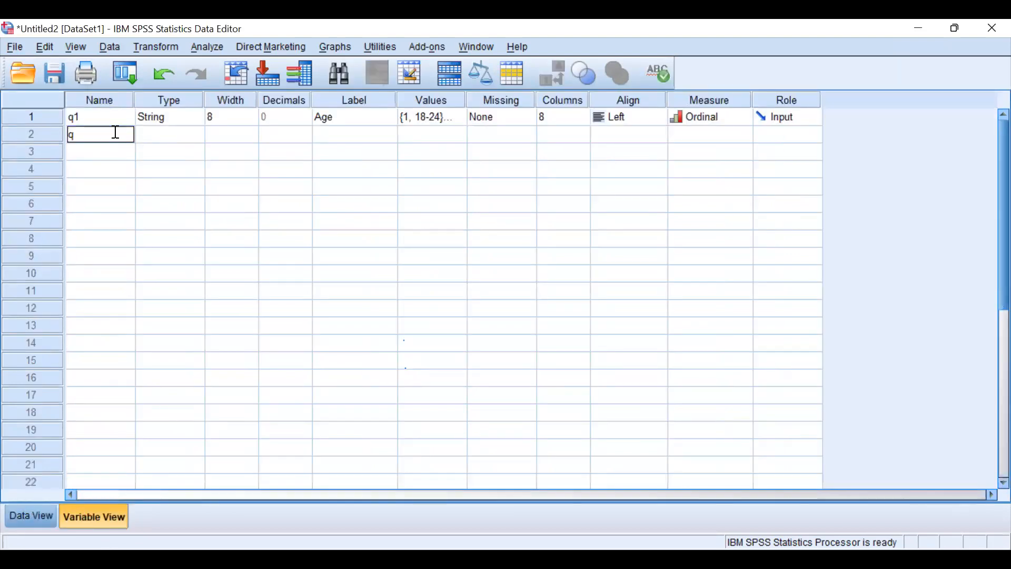
text(2)
key(Return)
click(117, 136)
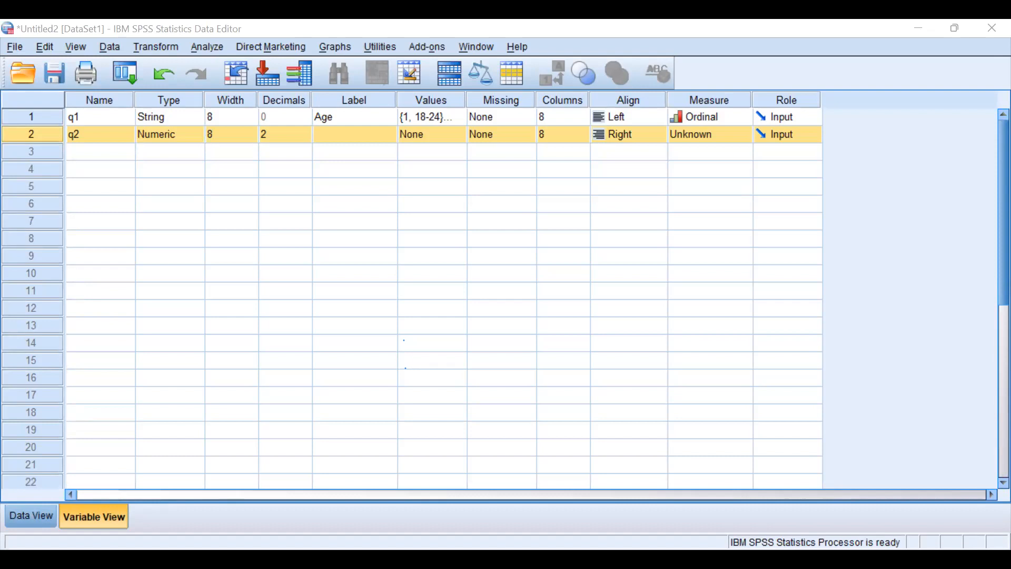
click(198, 144)
click(199, 149)
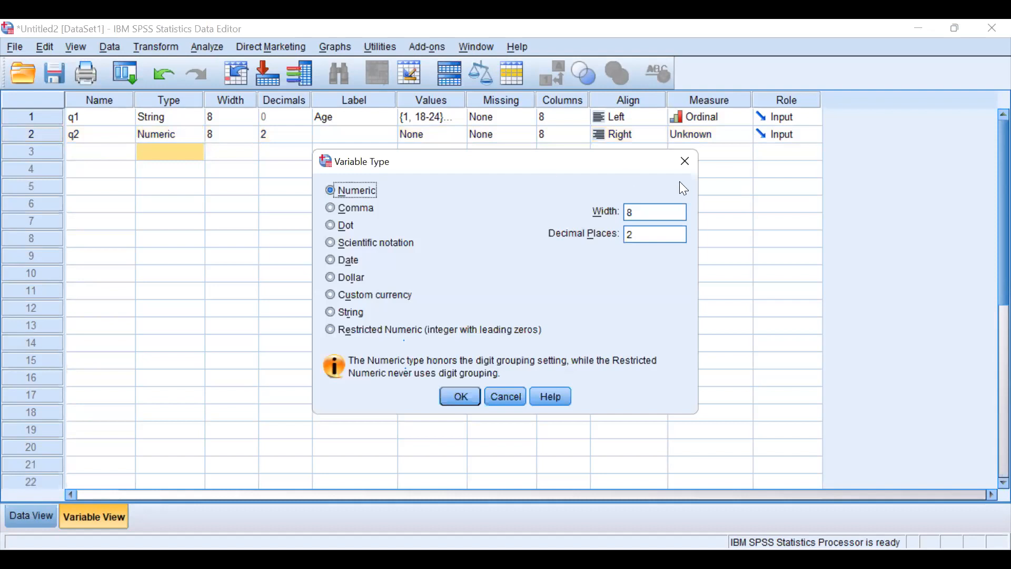
click(690, 167)
Set the variable type of q2 to String.
click(201, 132)
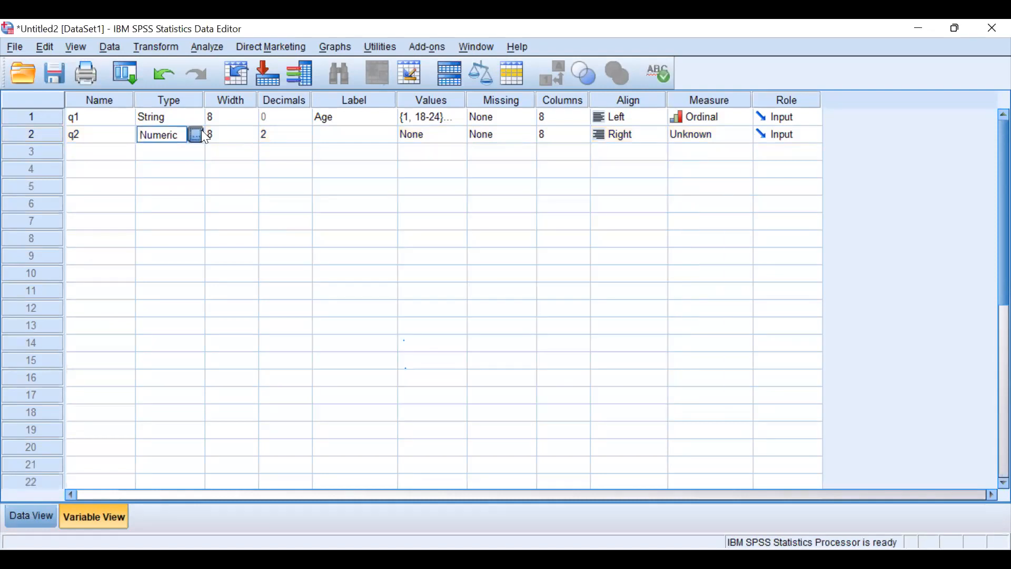
click(202, 134)
click(687, 165)
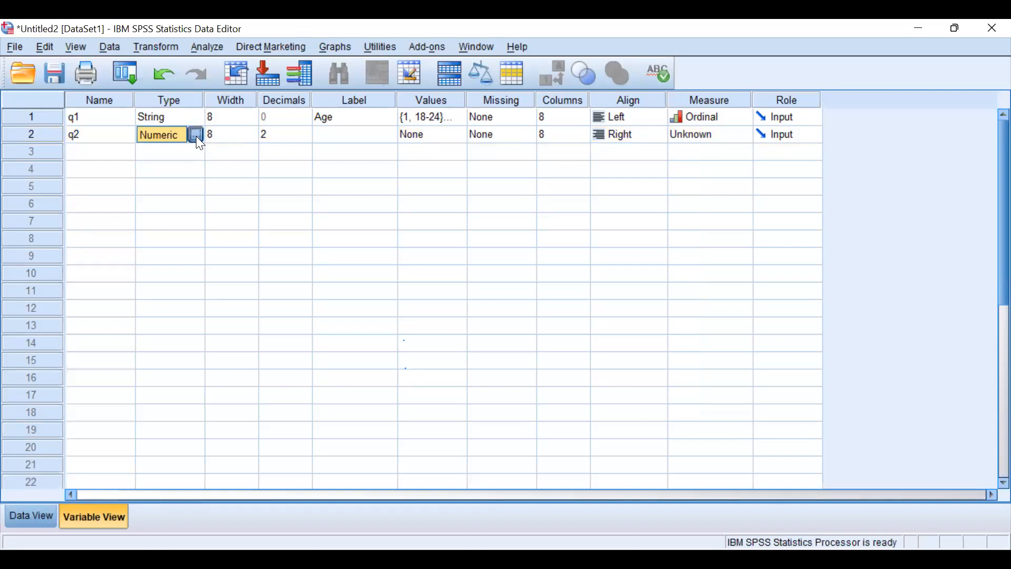
click(196, 135)
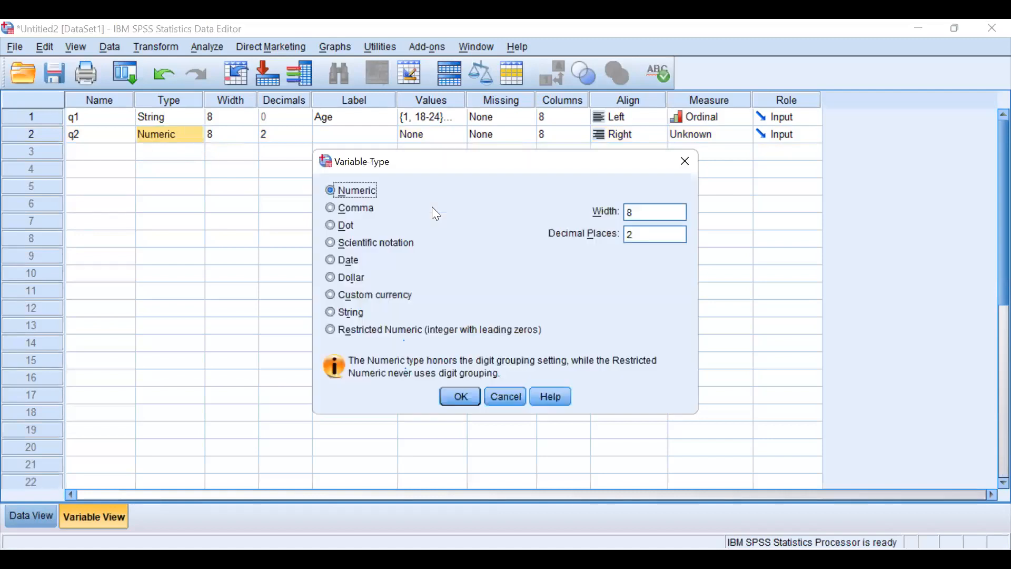
click(349, 312)
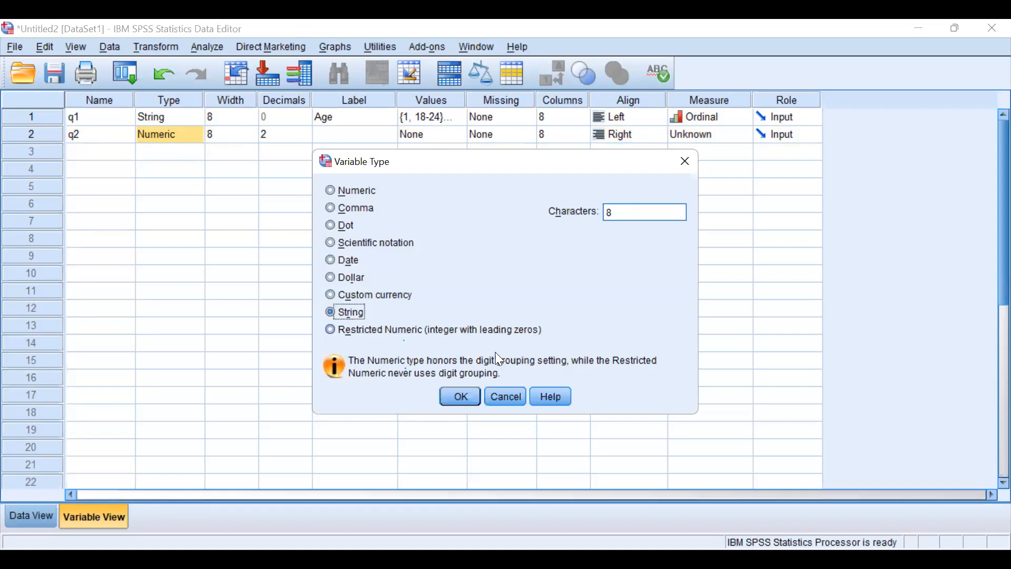
click(462, 397)
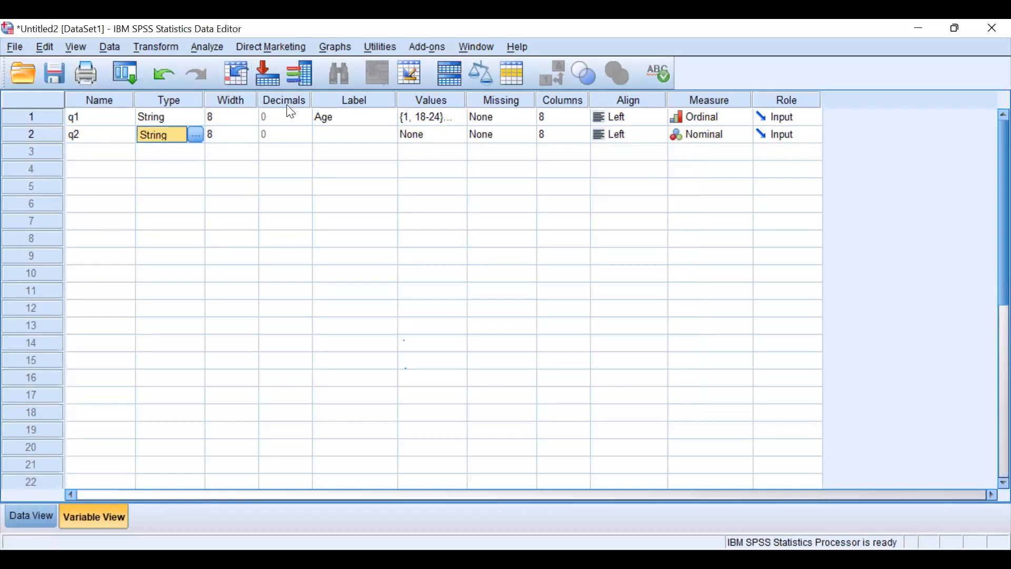
Give the variable q2 the label Gender.
click(345, 135)
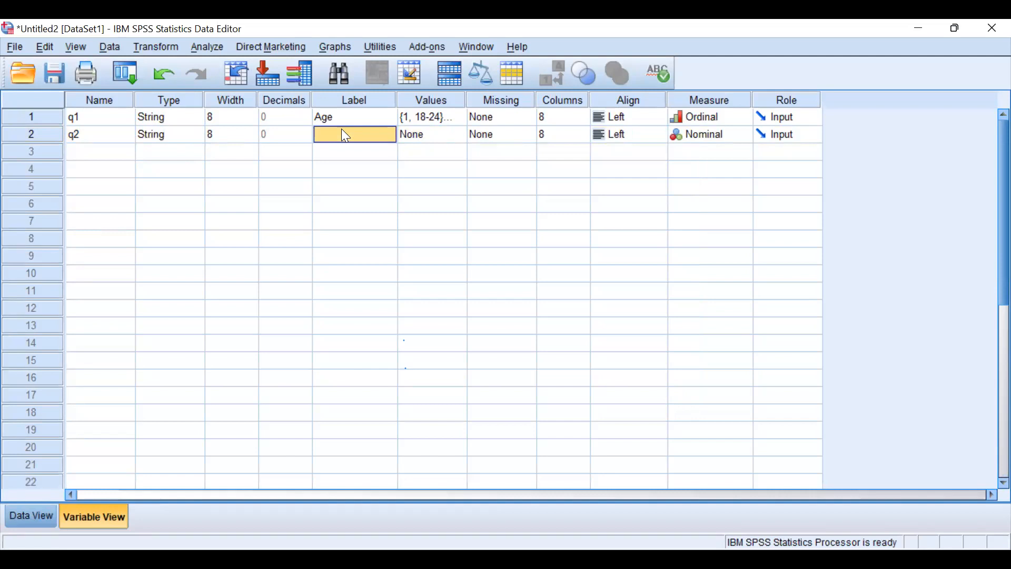
text(G)
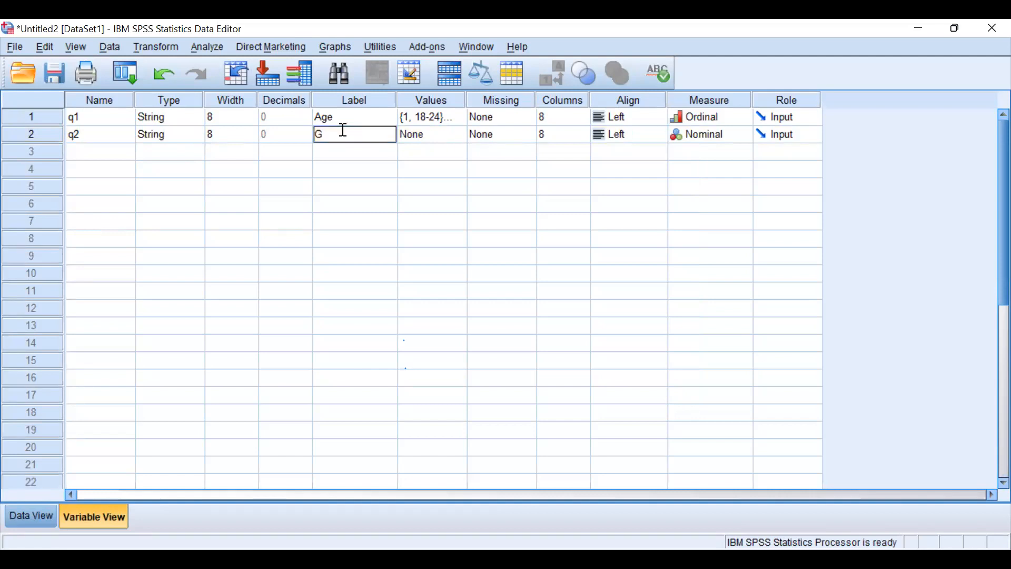
text(ender)
Add a value label to q2 that codes 0 as female.
click(447, 135)
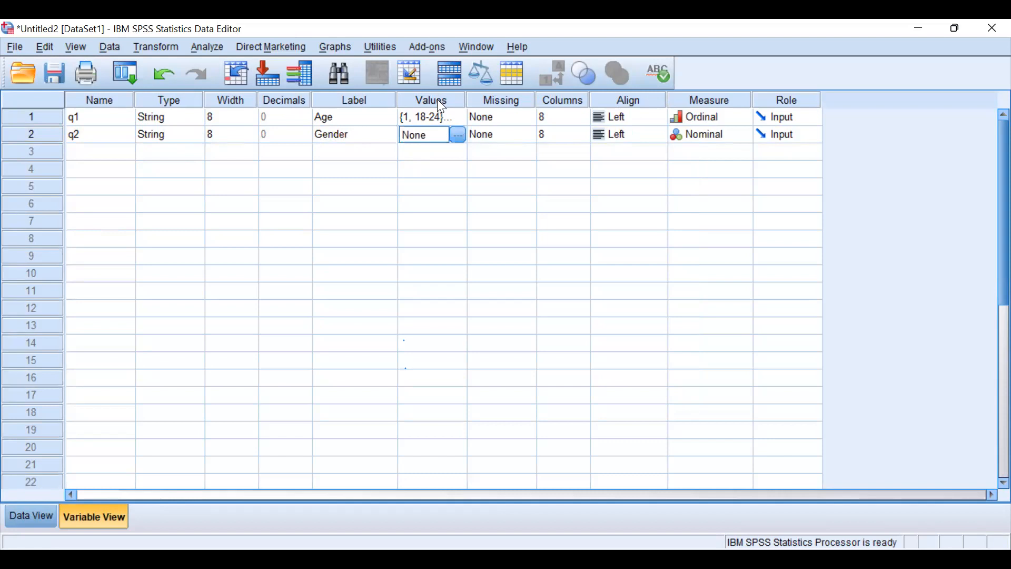
click(458, 134)
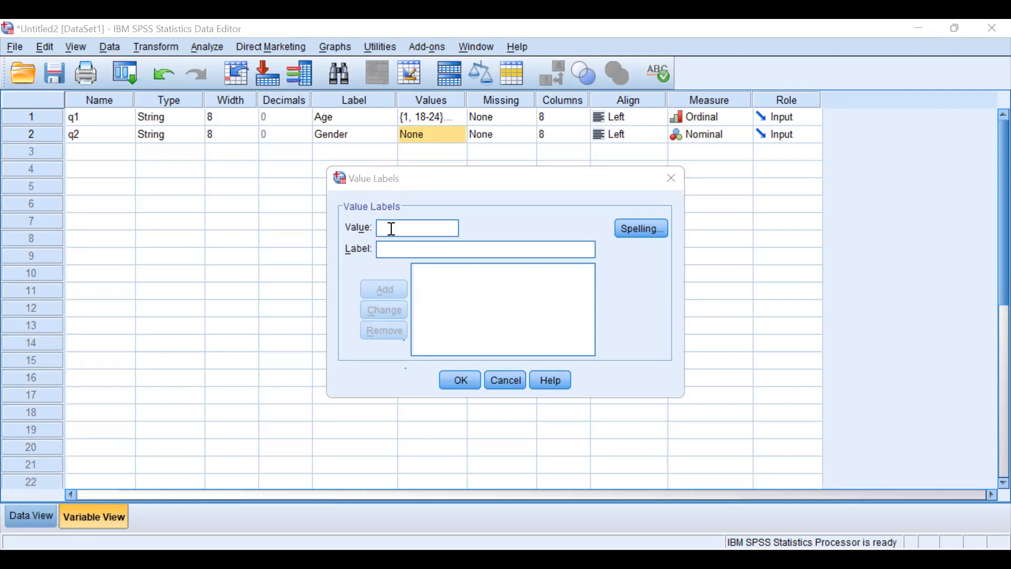
click(393, 229)
text(0)
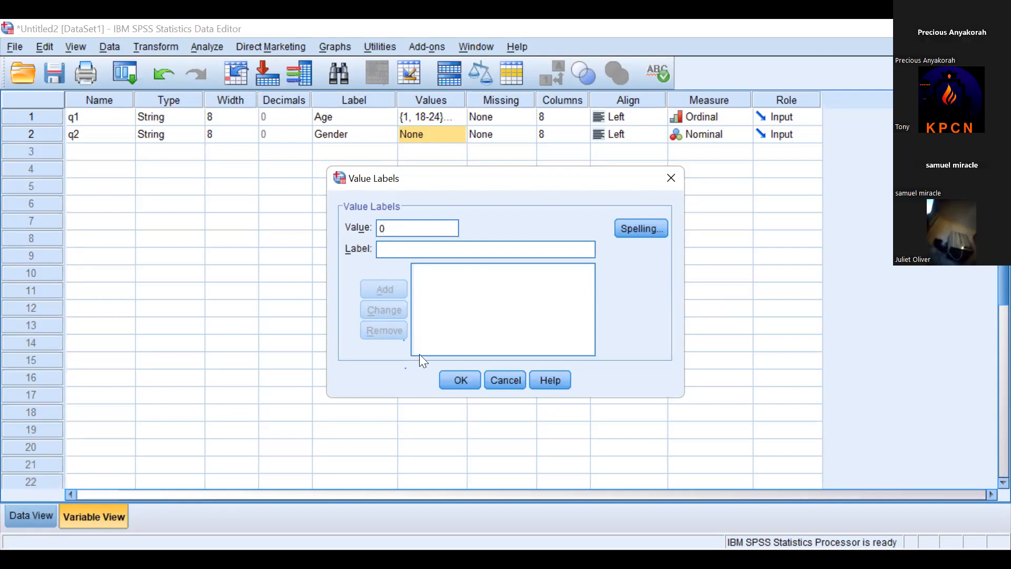
click(427, 251)
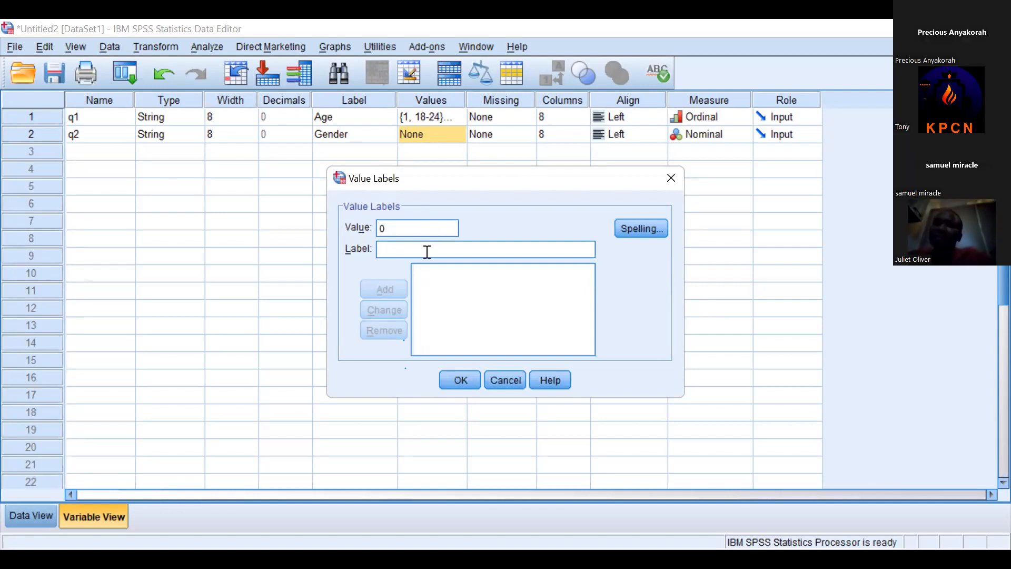
text(female)
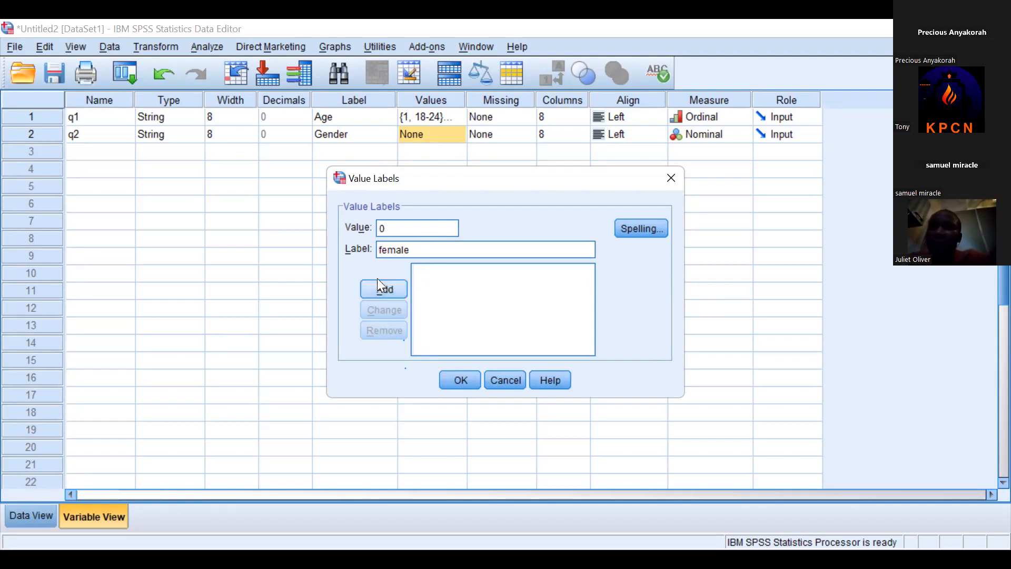
click(383, 290)
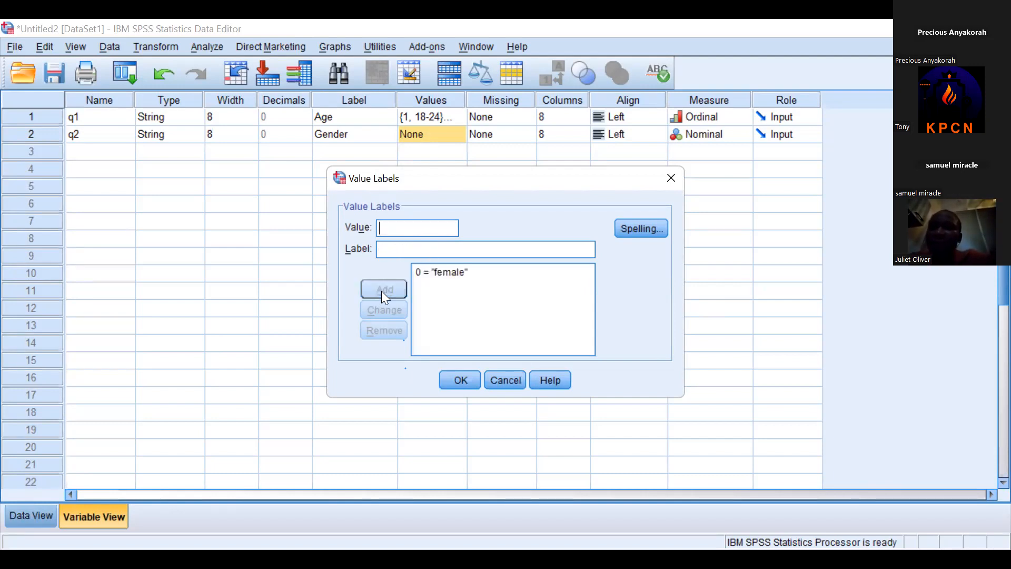
Complete q2's value labels by coding 1 as male, and choose Nominal as its measure.
text(1)
click(397, 248)
text(male)
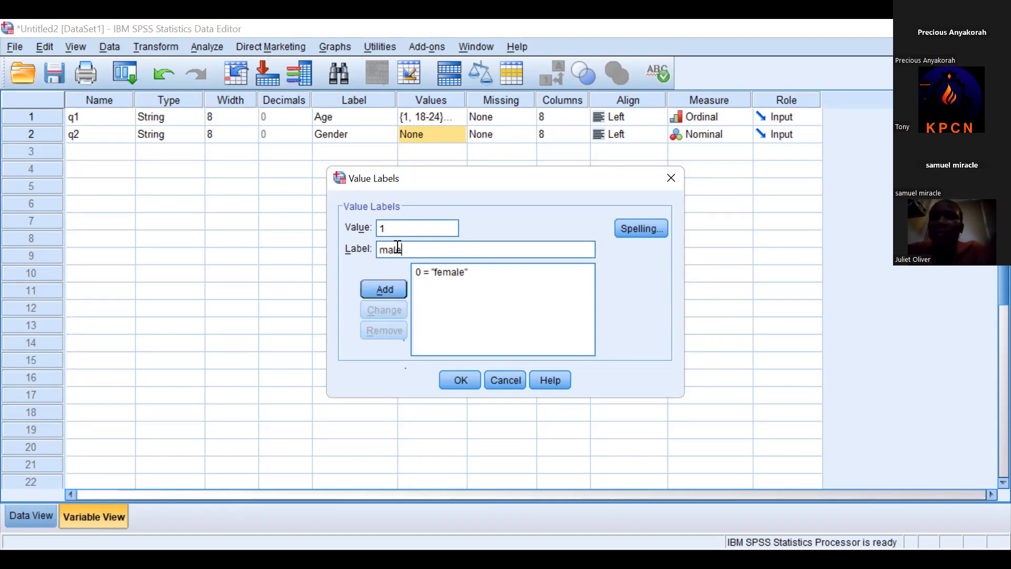
click(388, 290)
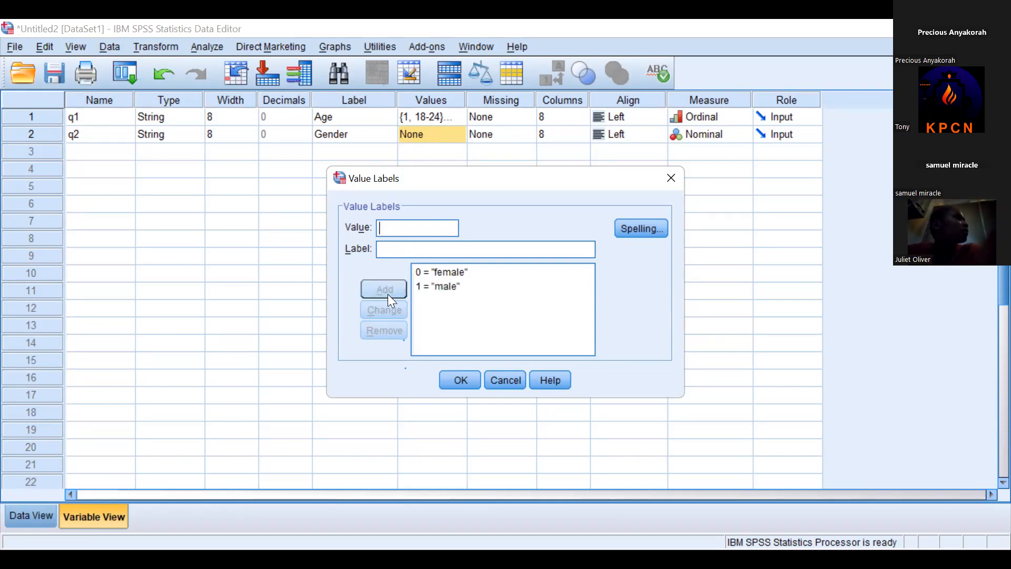
click(460, 380)
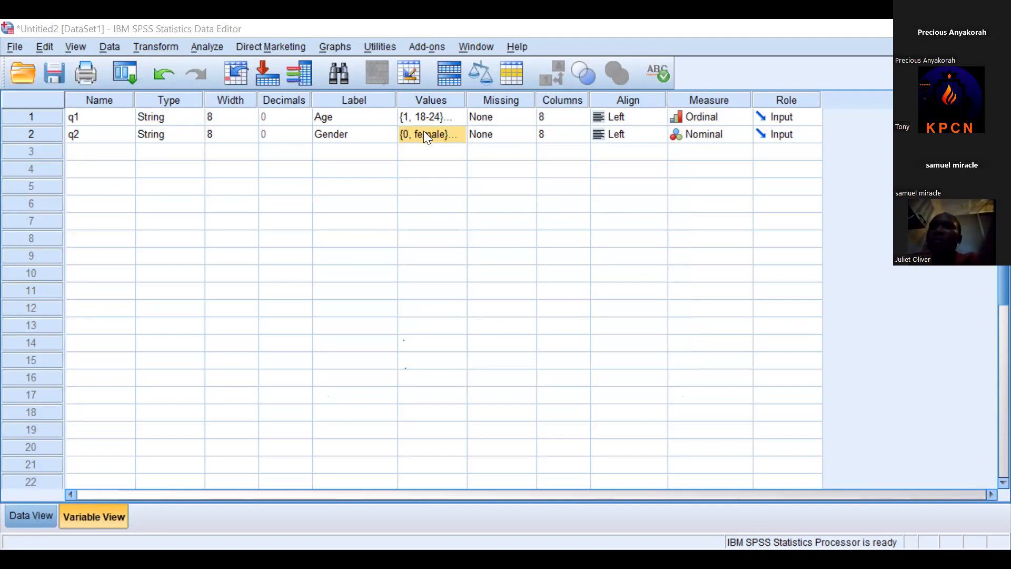
click(739, 134)
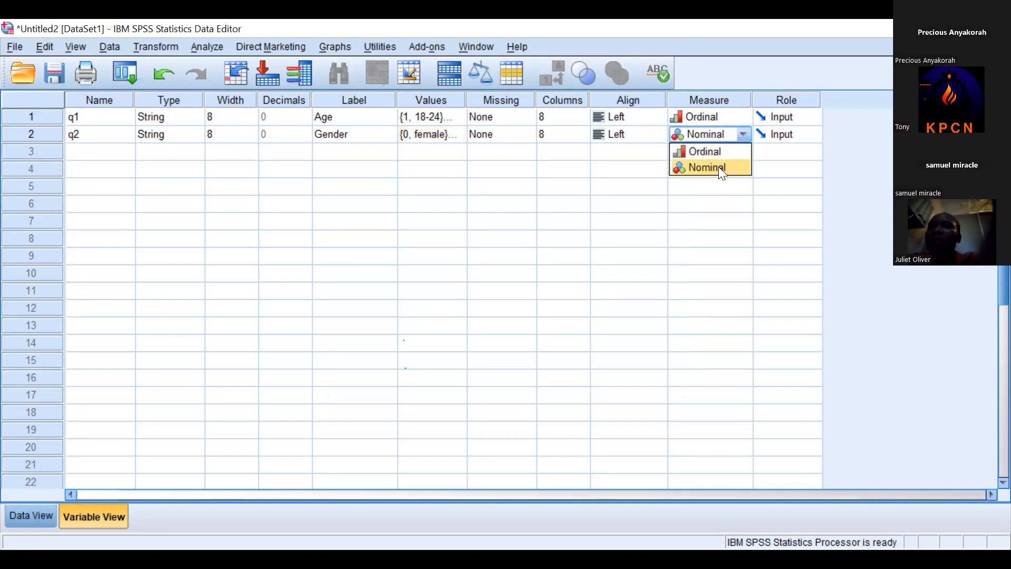
click(720, 167)
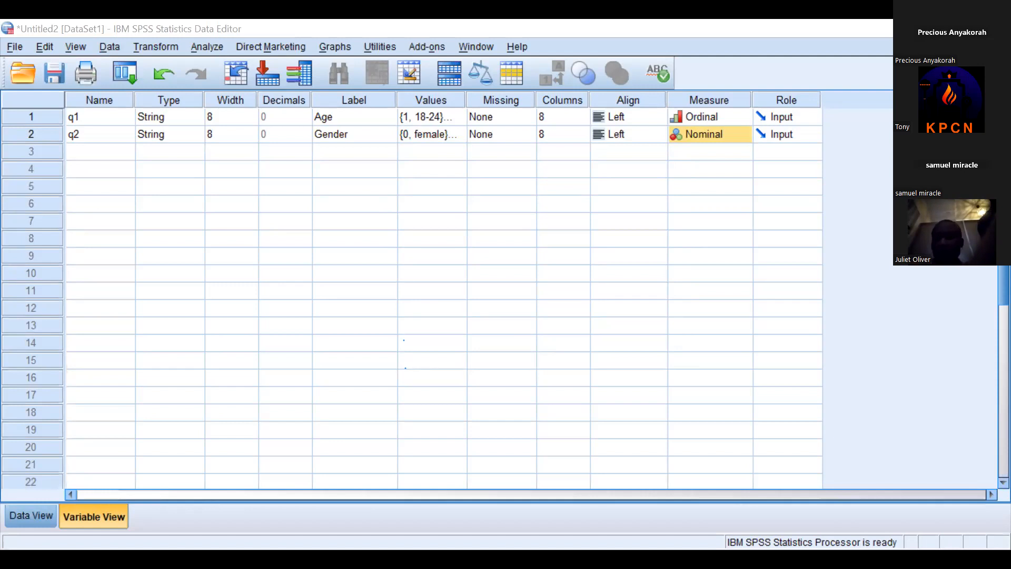
Try pasting the copied Gender variable definition into the third row, and undo the paste.
click(101, 152)
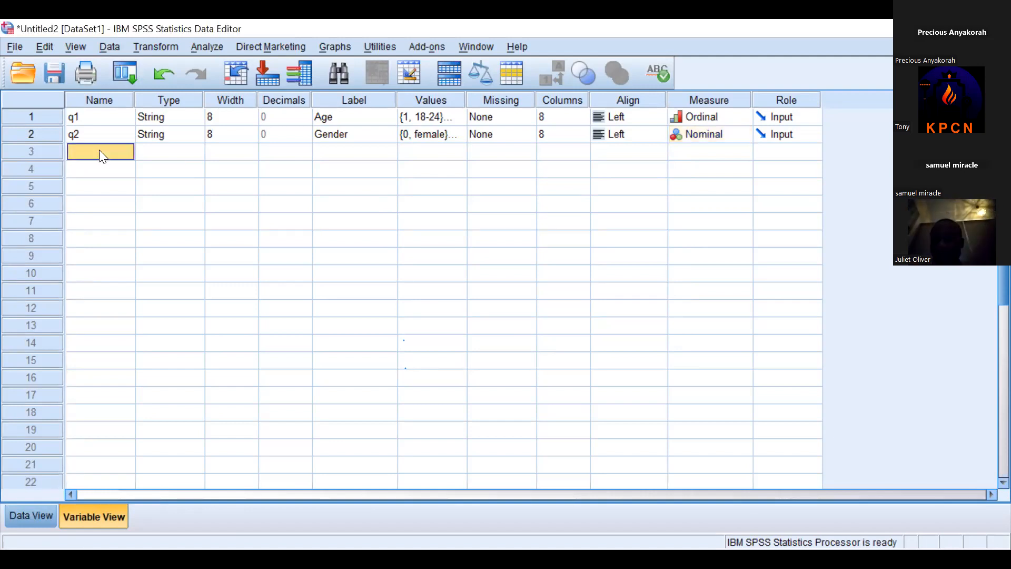
key(ctrl+v)
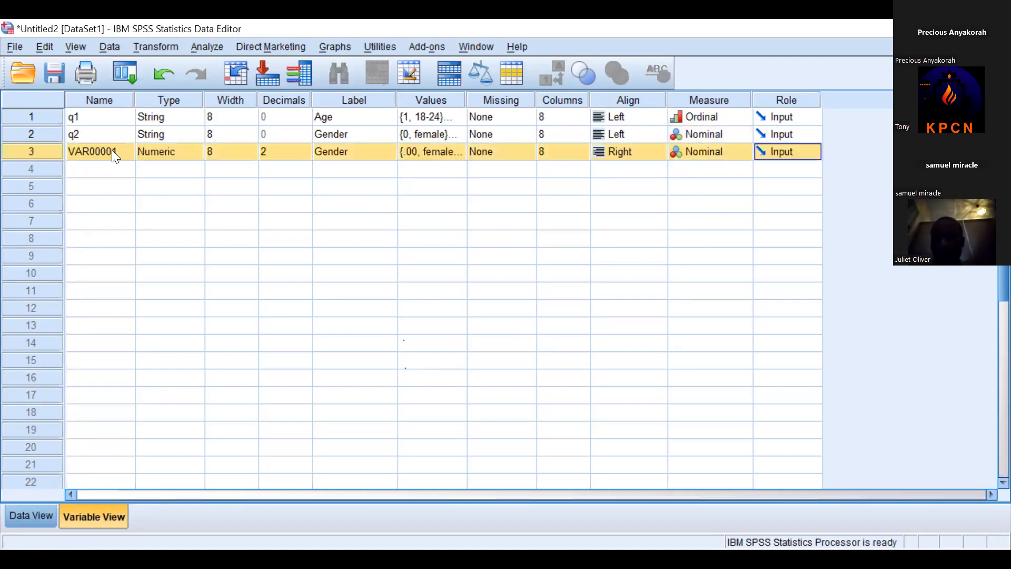
key(ctrl+z)
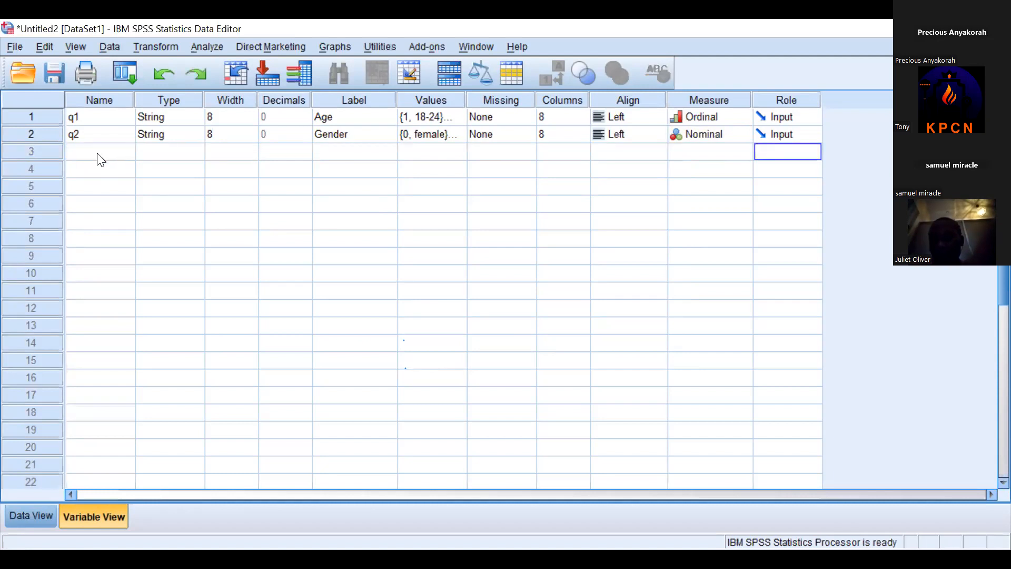
Paste the copied Gender variable definition as a new variable in the third row.
click(97, 154)
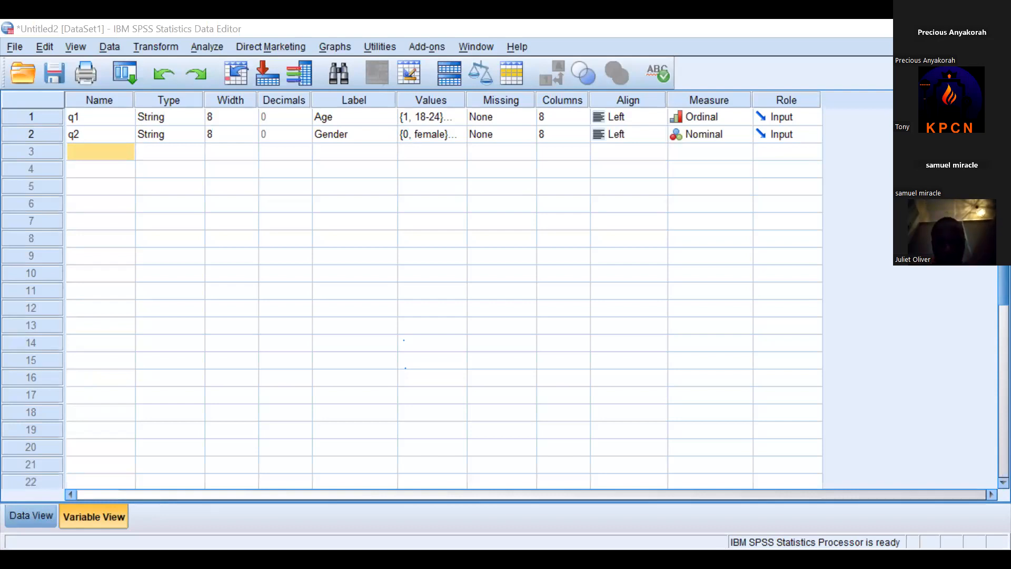
click(67, 149)
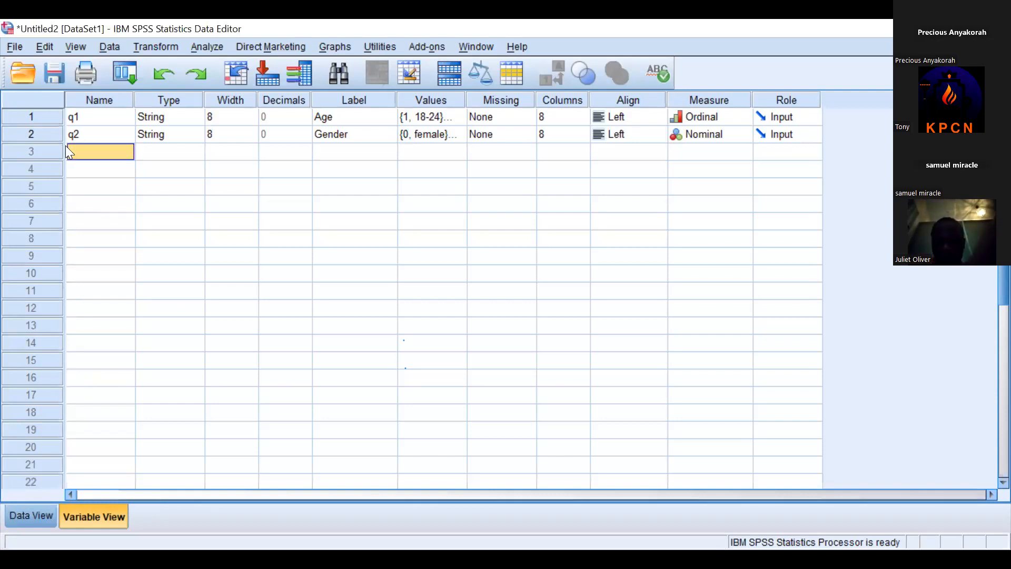
right_click(82, 158)
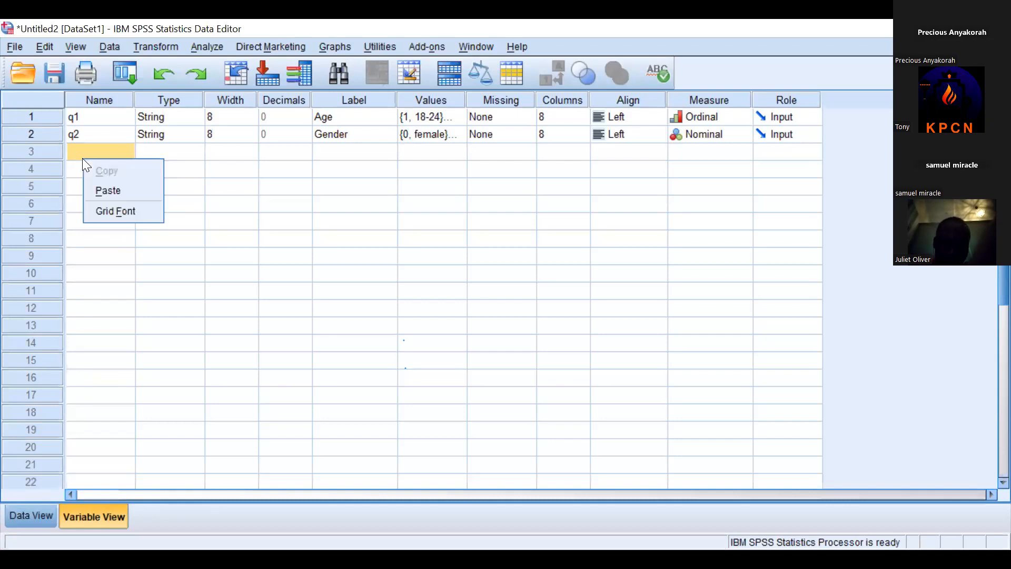
click(98, 189)
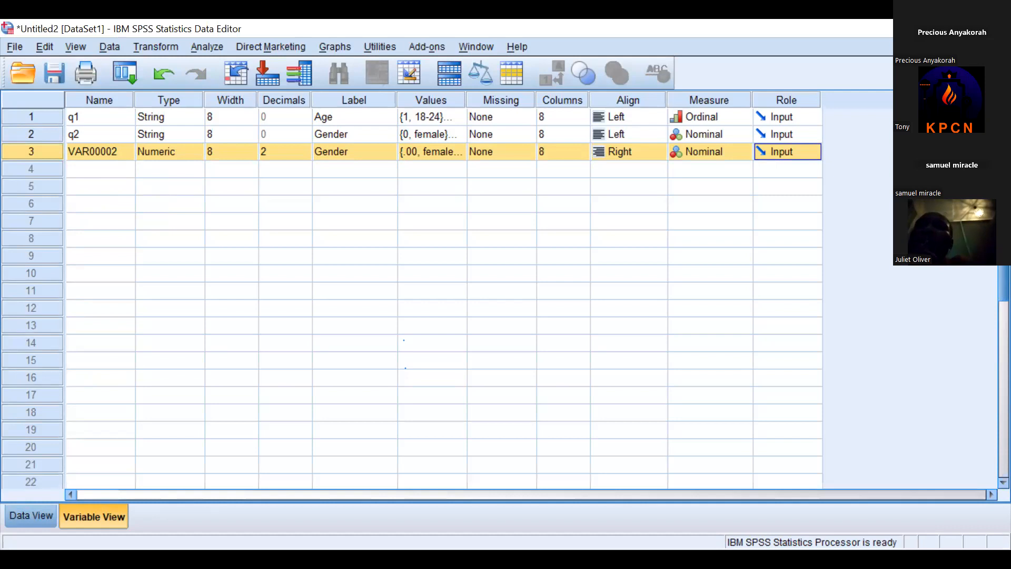
Switch to the questionnaire in Word and go back to the demographic questions, selecting the question numbers at the Gender question.
key(alt+Tab)
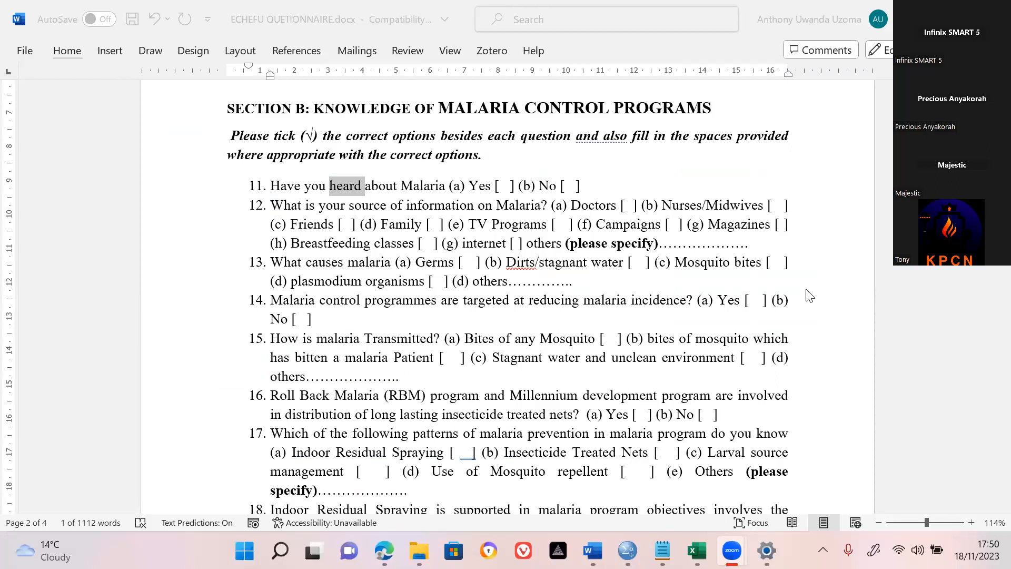
click(451, 169)
scroll(451, 169, up, 2)
scroll(451, 167, up, 12)
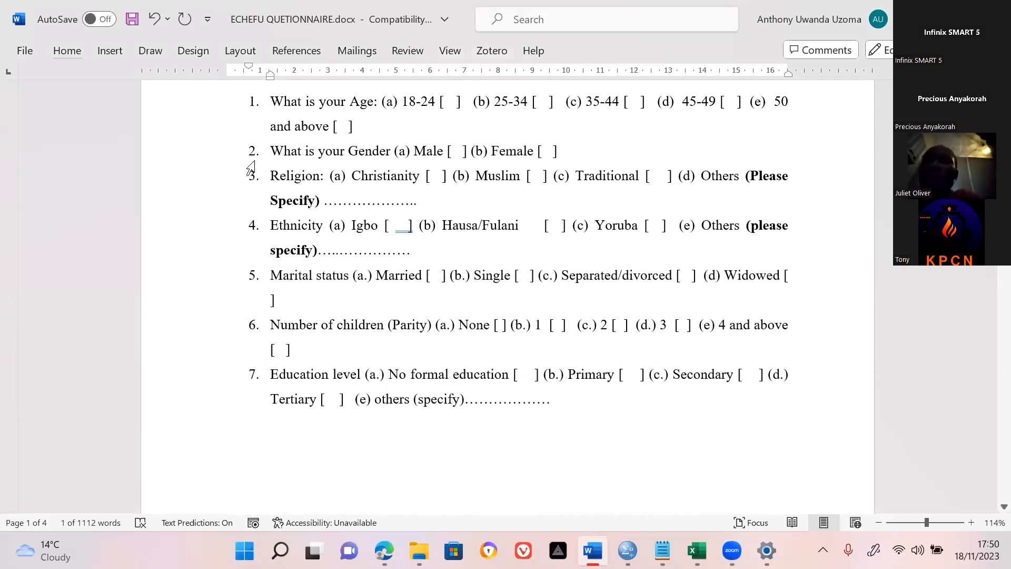
click(251, 152)
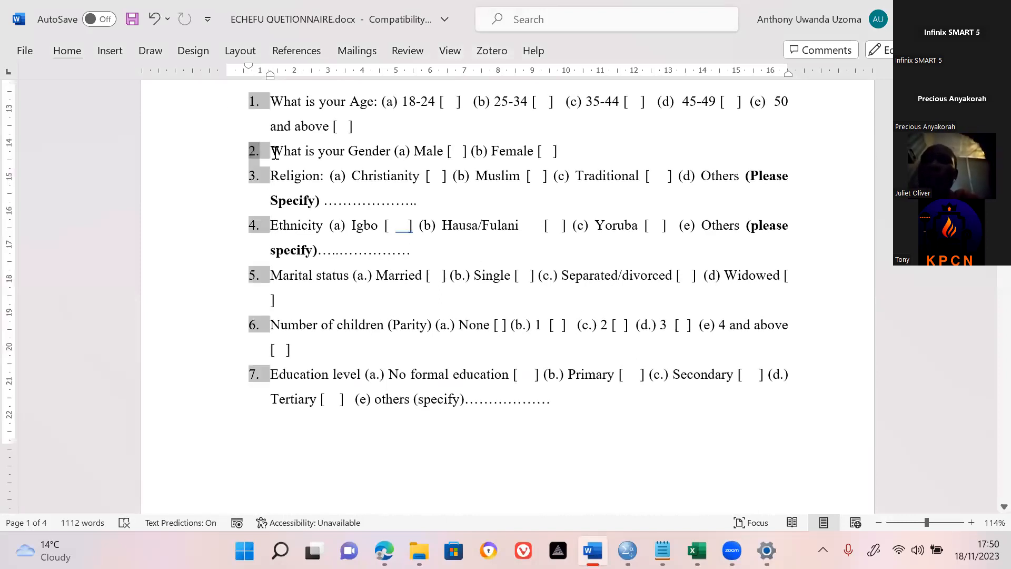
Select the questionnaire's demographic questions from Gender through Household Level of Income and review them down to question 10 on income satisfaction.
triple_click(275, 153)
key(shift+Down)
key(shift+Down)
key(shift+Down)
key(shift+Down)
key(shift+Down)
key(shift+Down)
key(shift+Down)
key(shift+Down)
key(shift+Down)
key(shift+Down)
key(shift+Down)
key(shift+Down)
key(shift+Down)
key(shift+Down)
key(shift+Down)
key(shift+Down)
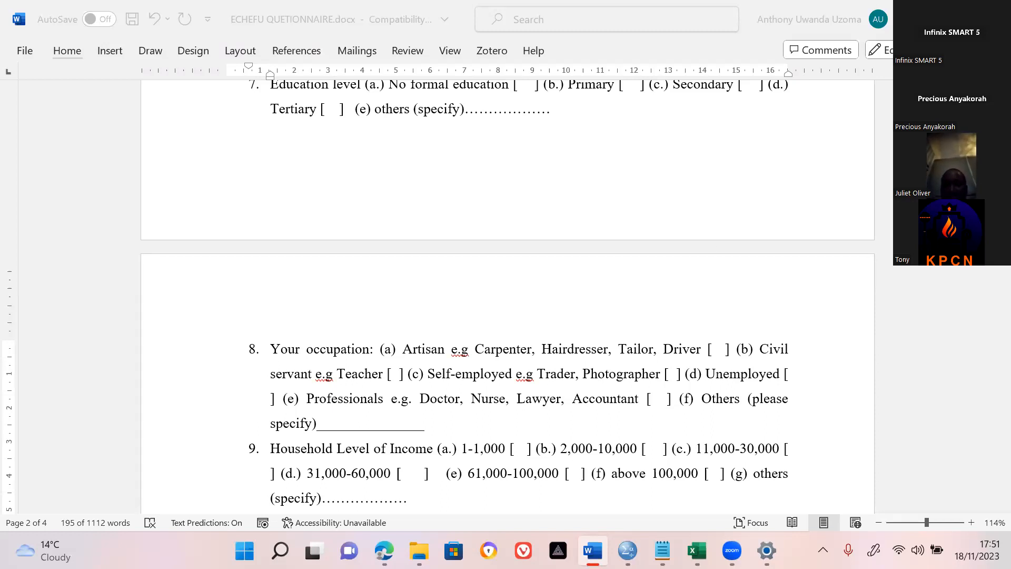
click(706, 239)
scroll(705, 239, up, 3)
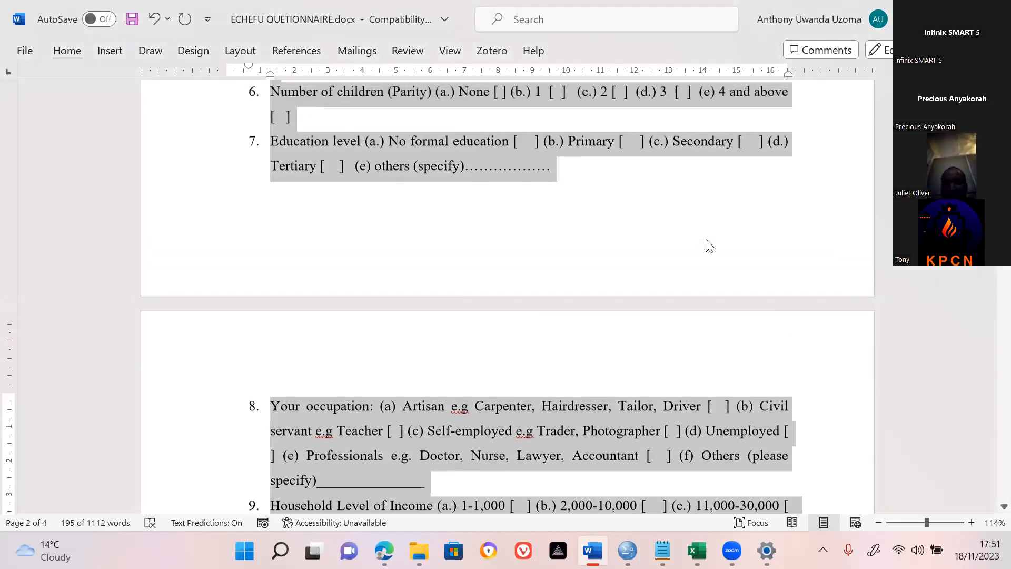
scroll(483, 218, down, 5)
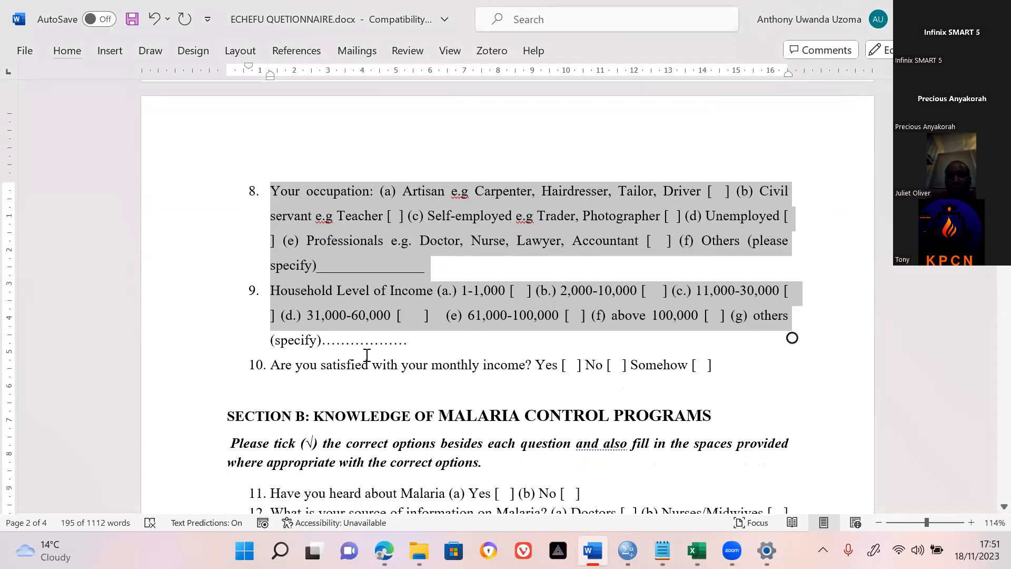
click(540, 365)
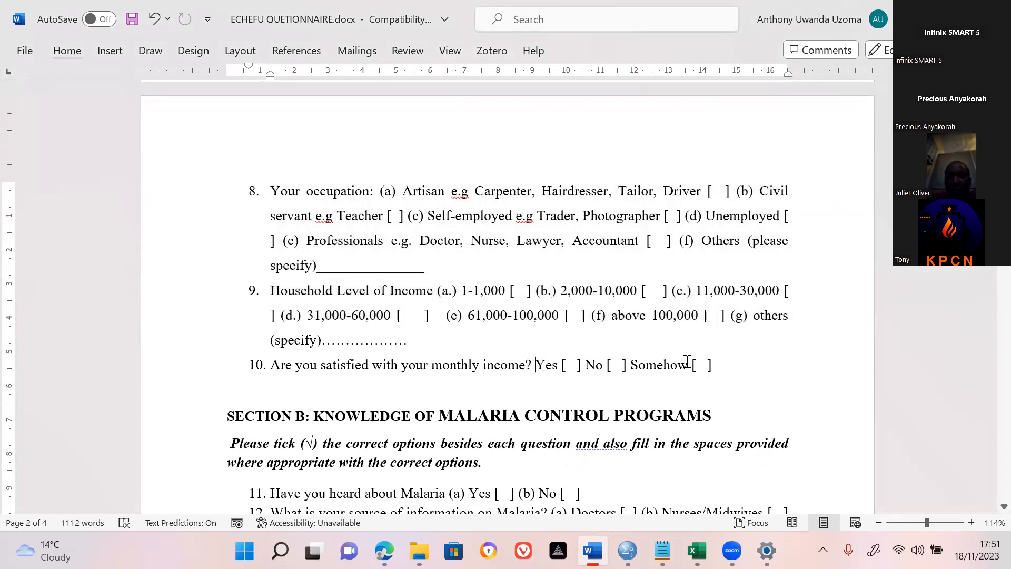
Examine the malaria knowledge questions 11 to 19 in Section B and the agreement-scale table in Section C.
scroll(723, 360, down, 5)
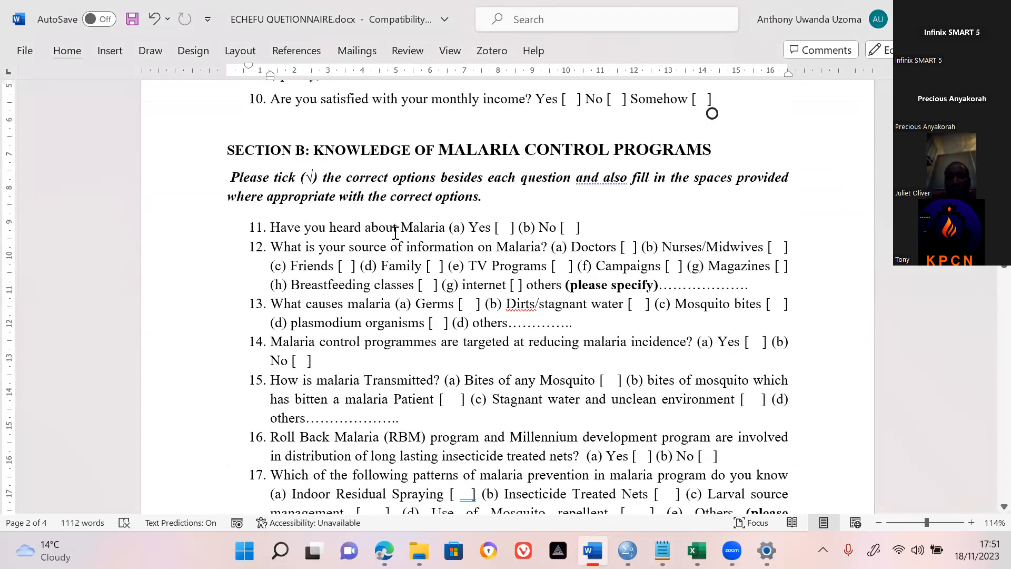
click(587, 230)
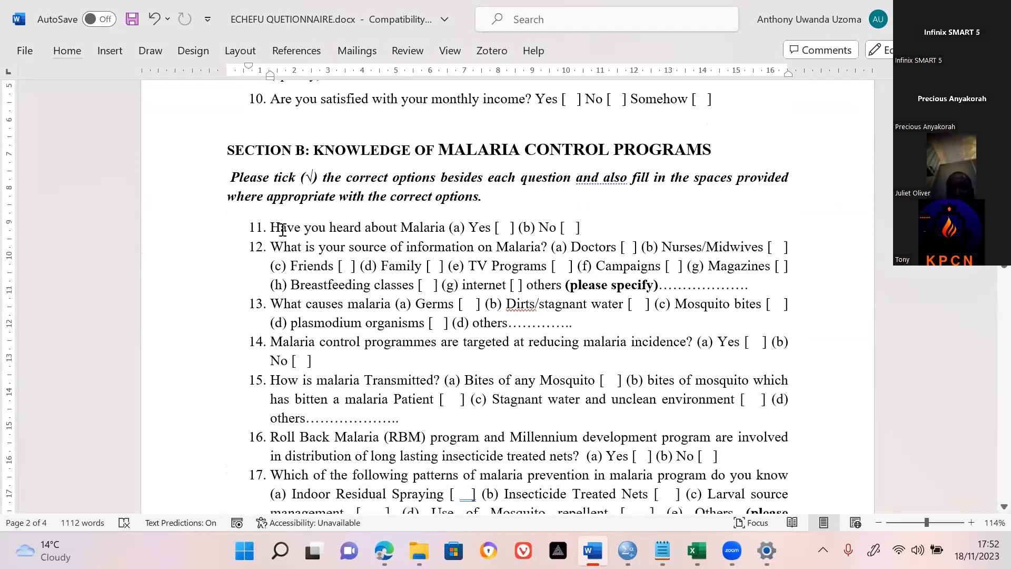
click(285, 251)
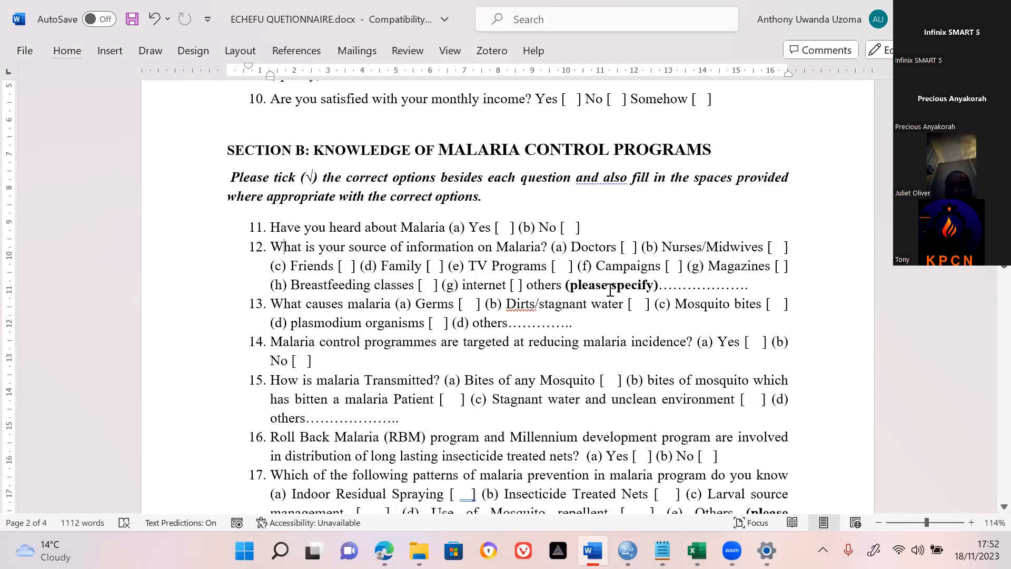
scroll(519, 300, down, 2)
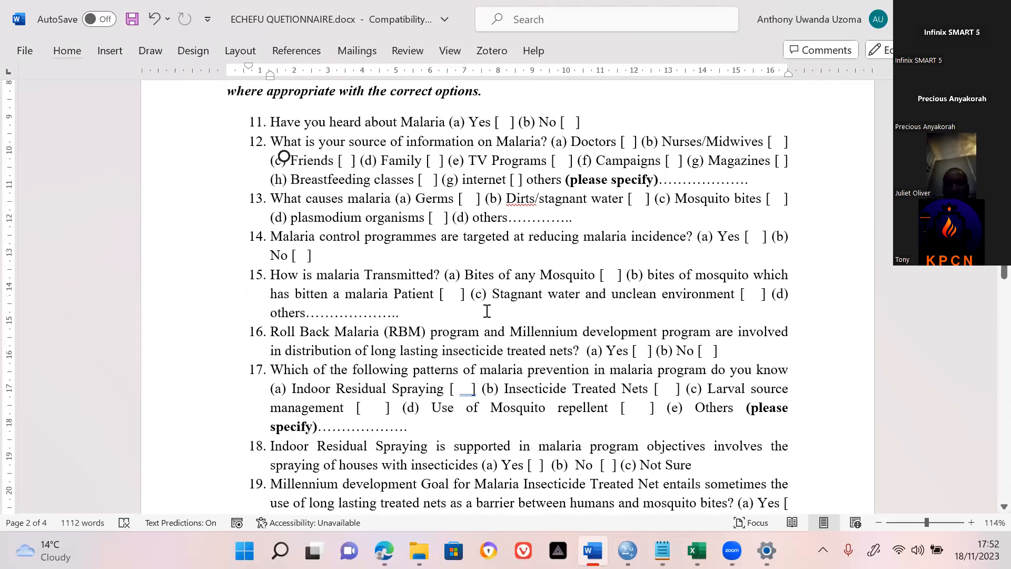
scroll(474, 300, down, 3)
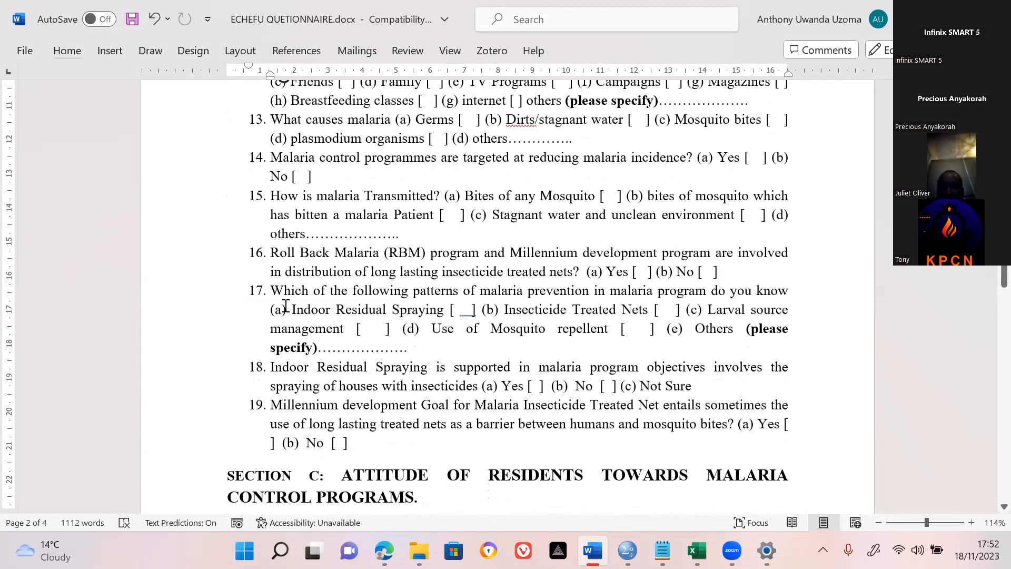
scroll(669, 299, down, 4)
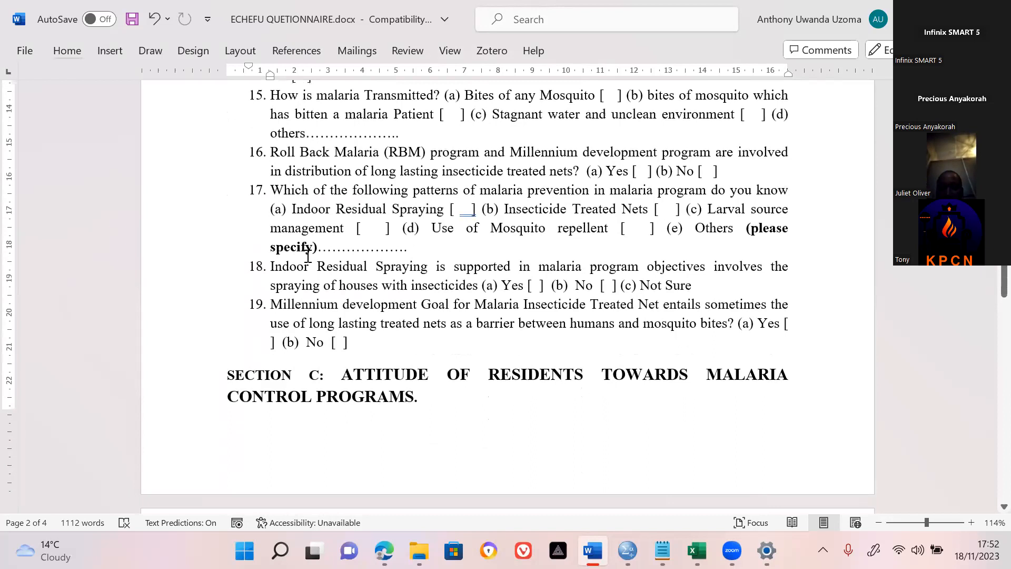
scroll(360, 308, down, 4)
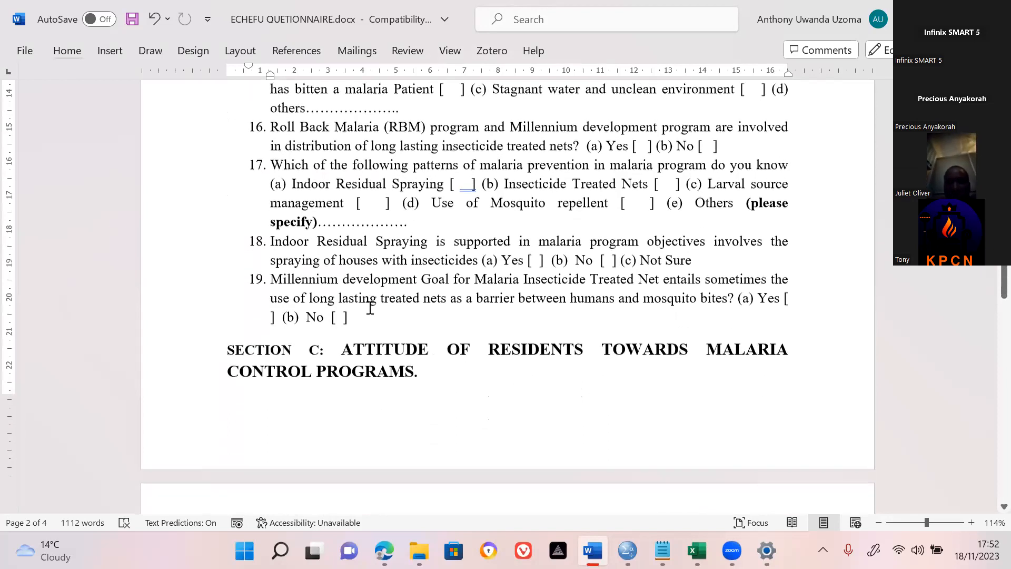
scroll(442, 216, down, 6)
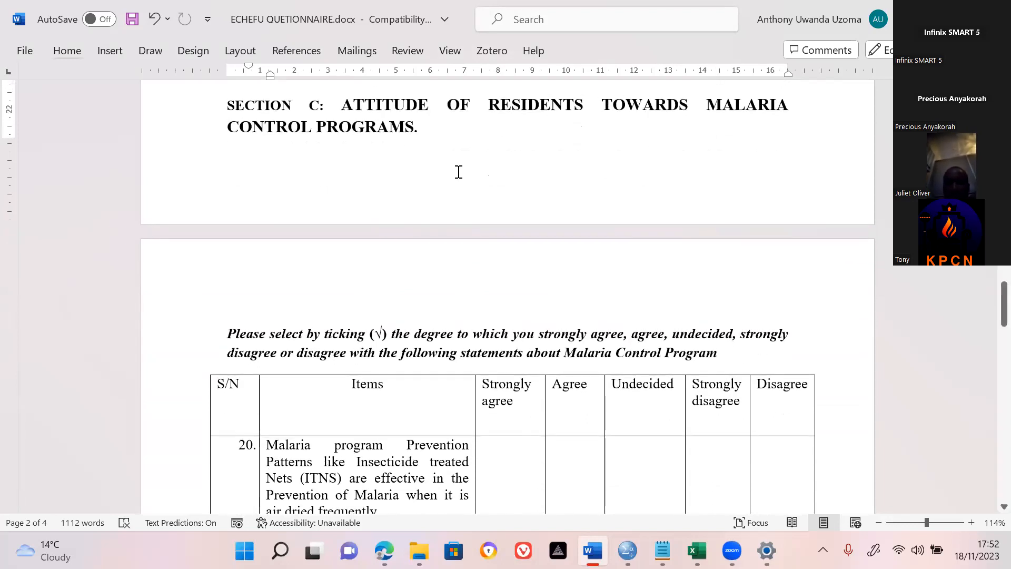
scroll(447, 160, down, 7)
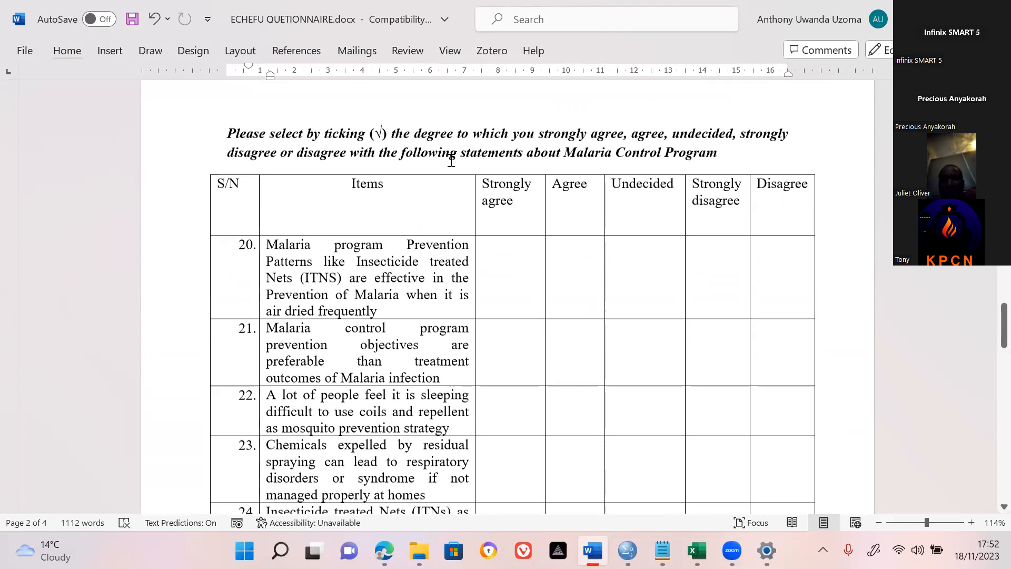
scroll(451, 161, up, 1)
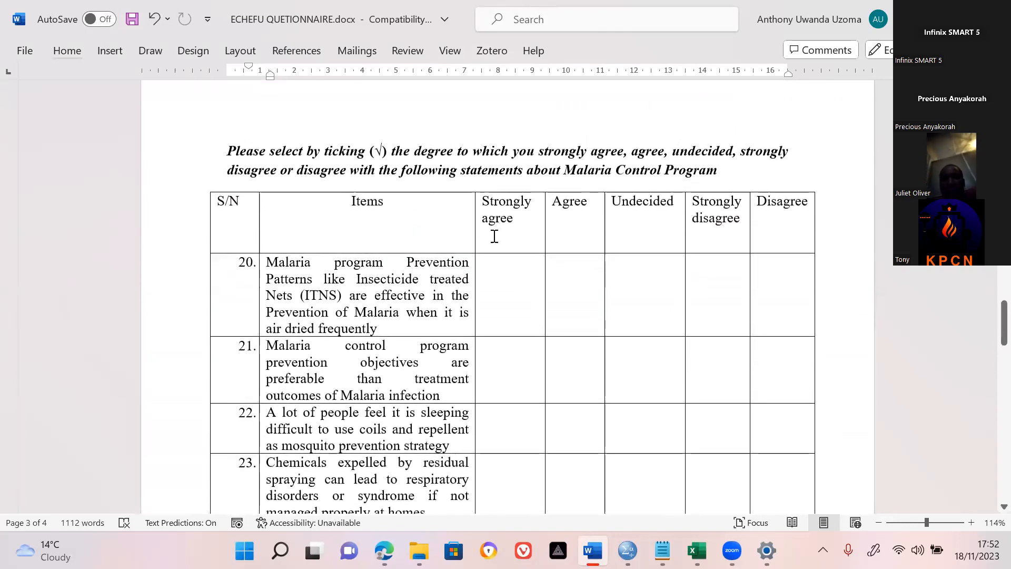
click(526, 303)
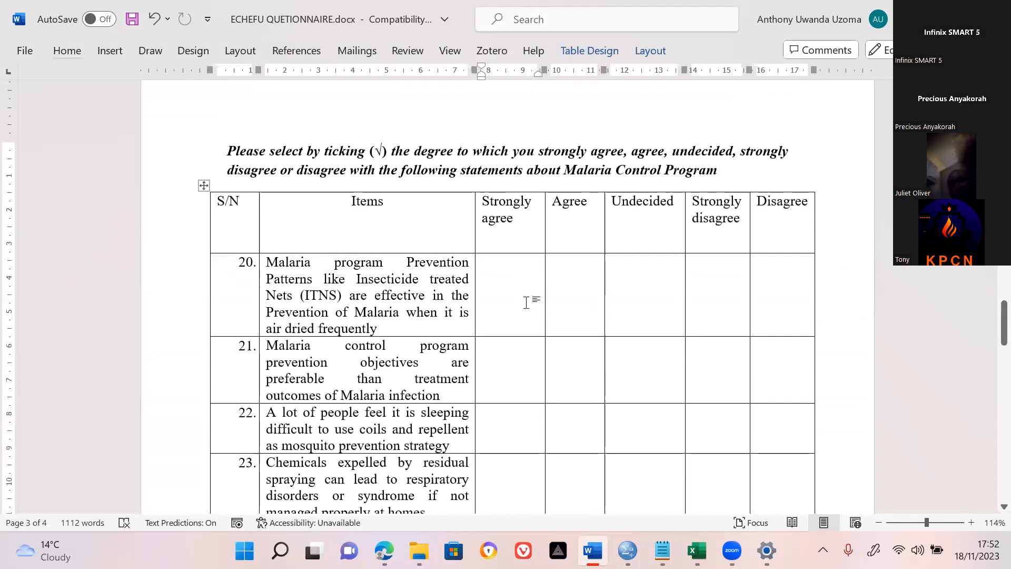
text(likert)
key(BackSpace)
key(BackSpace)
key(BackSpace)
key(BackSpace)
key(BackSpace)
key(BackSpace)
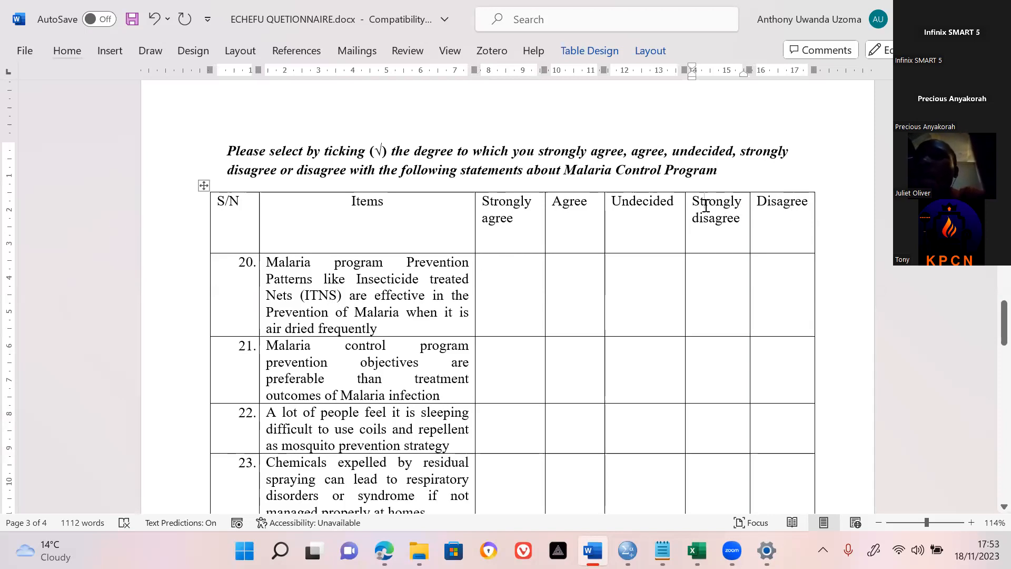
Change the agreement table's last column heading to "Strong Disagree" and shorten the "Strongly disagree" heading beside it to "disagree".
double_click(708, 204)
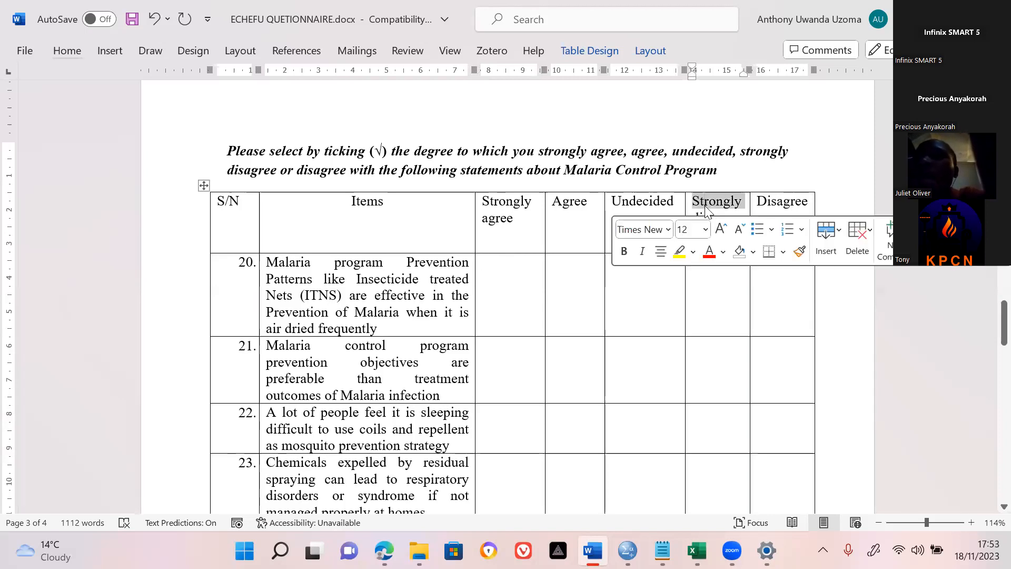
click(759, 202)
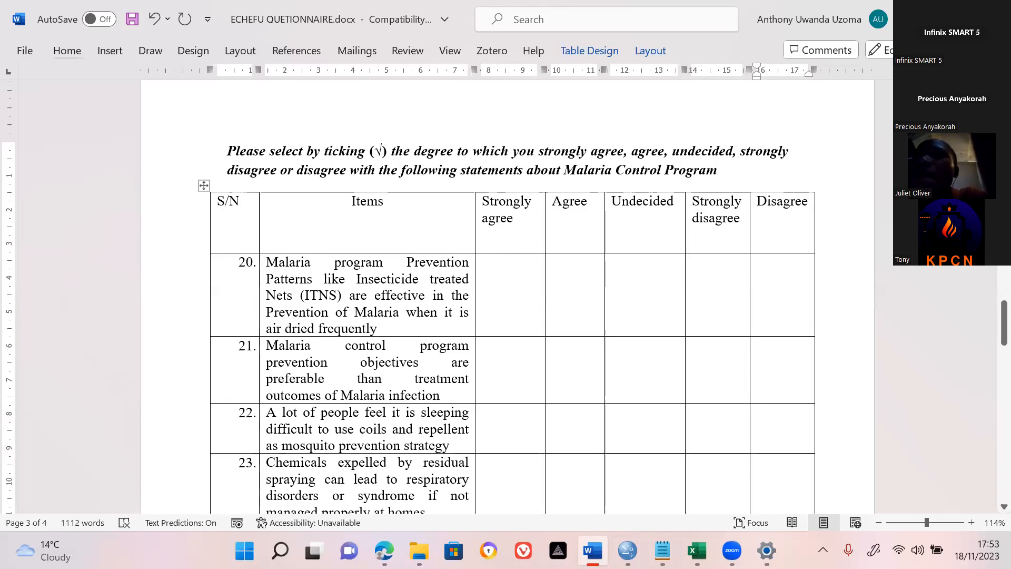
text(trongl)
key(BackSpace)
key(BackSpace)
key(BackSpace)
key(BackSpace)
key(BackSpace)
key(BackSpace)
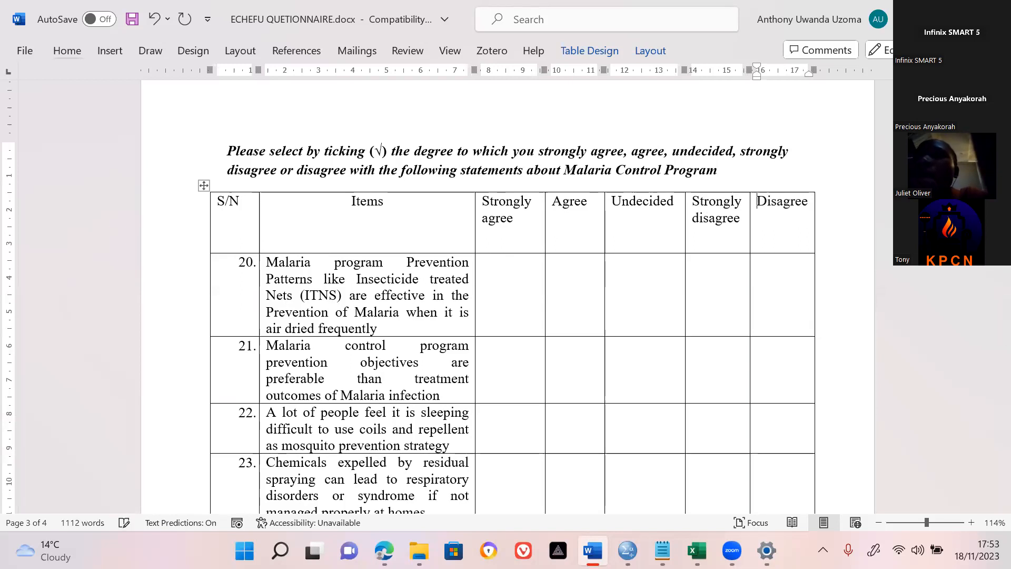
text(Strong)
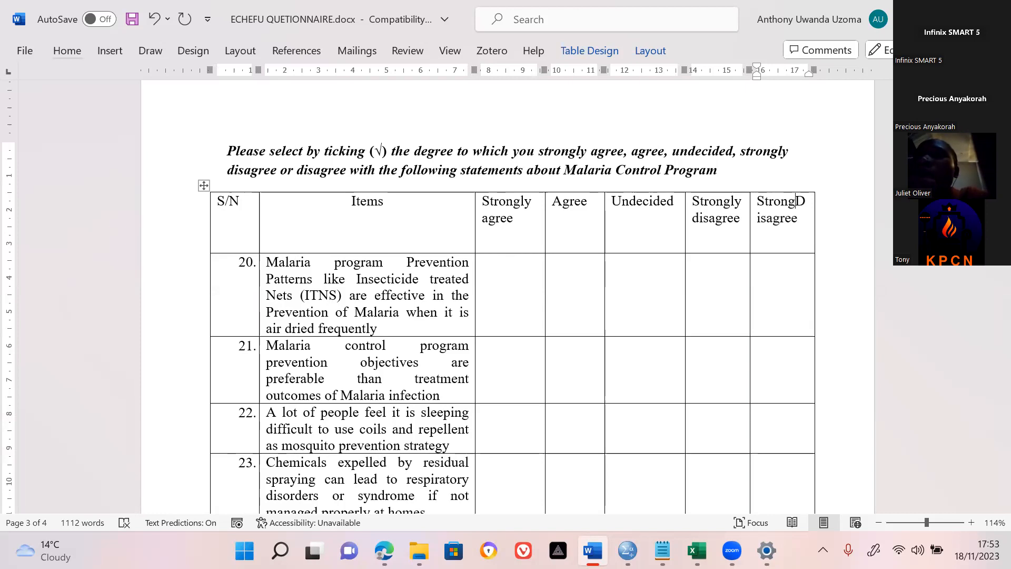
double_click(713, 204)
key(BackSpace)
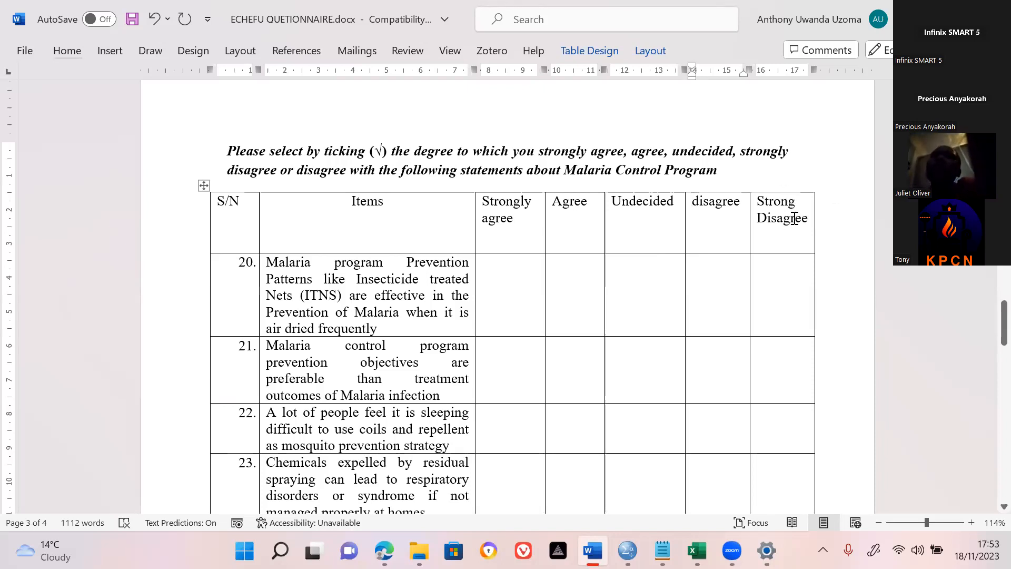
Review the agreement table's scale headings in order from disagree back to Strongly agree.
click(715, 205)
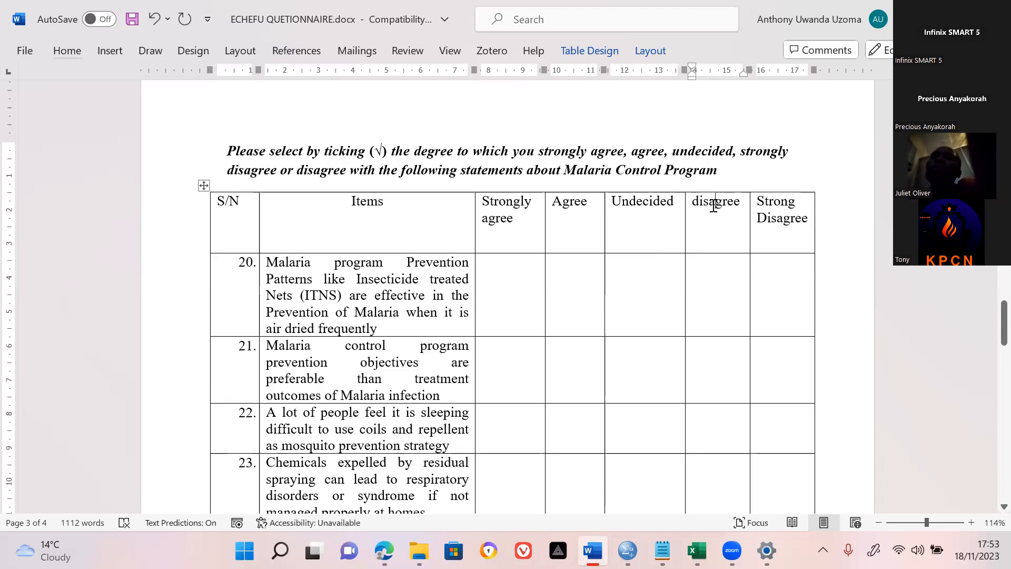
click(637, 202)
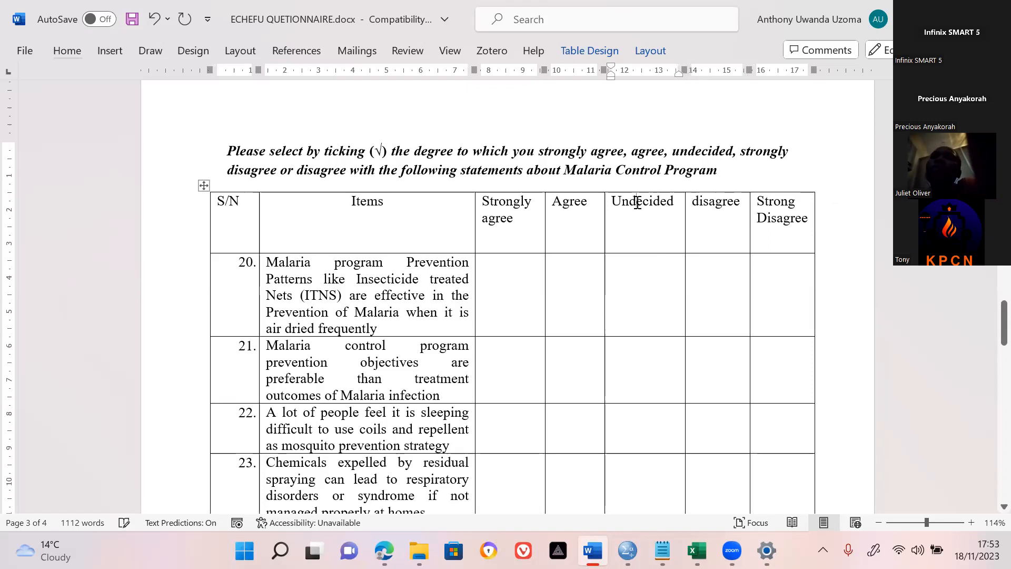
double_click(579, 205)
double_click(519, 205)
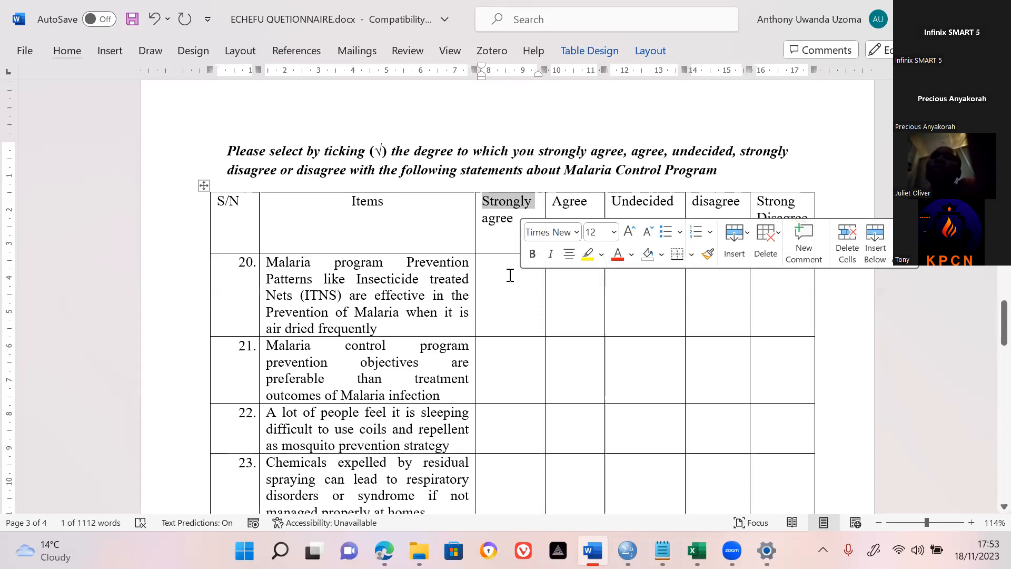
click(497, 236)
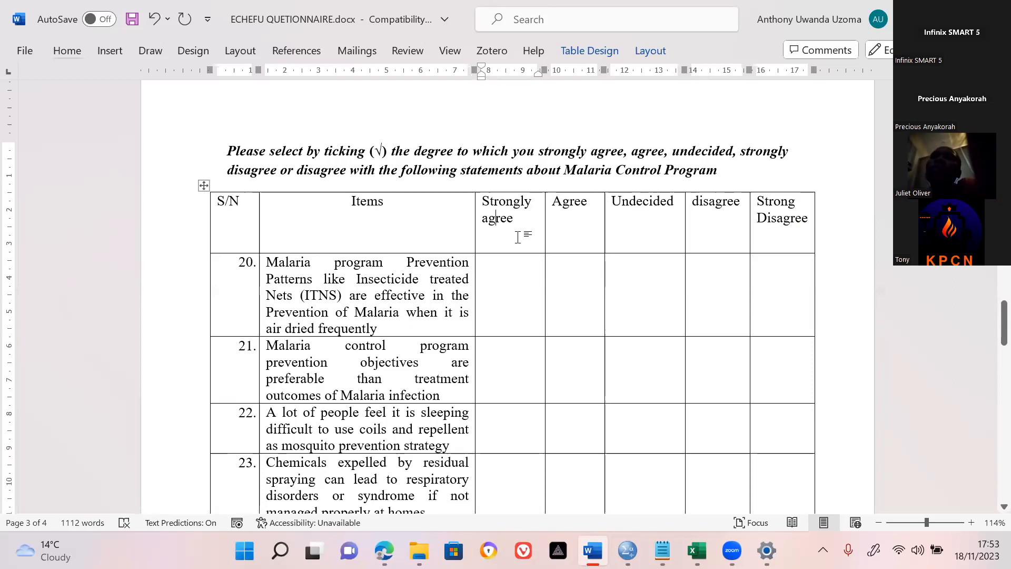
scroll(517, 235, down, 1)
scroll(516, 236, up, 2)
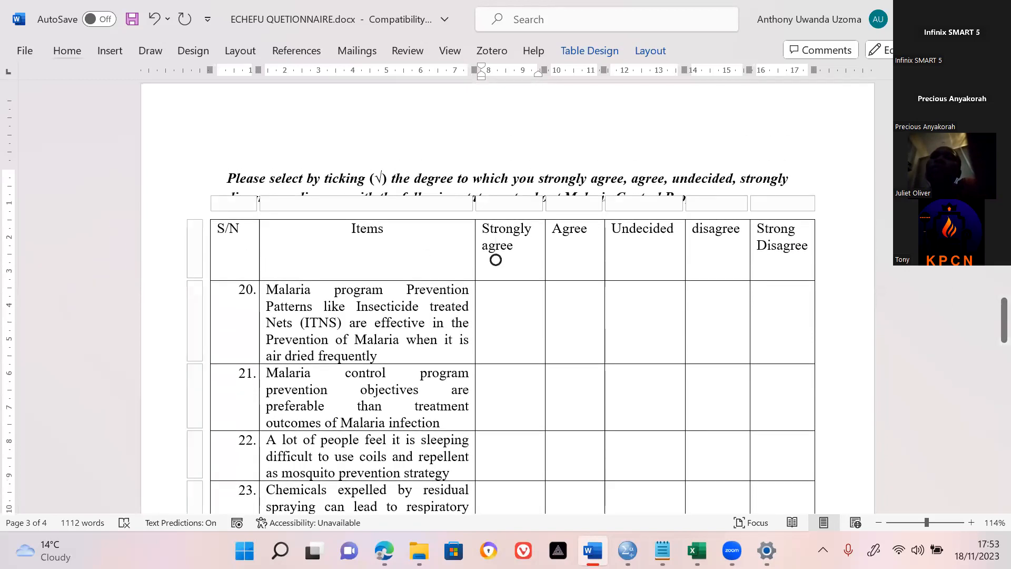
Switch to dataset.sav in SPSS and compare its variable labels with the questionnaire's questions.
click(627, 550)
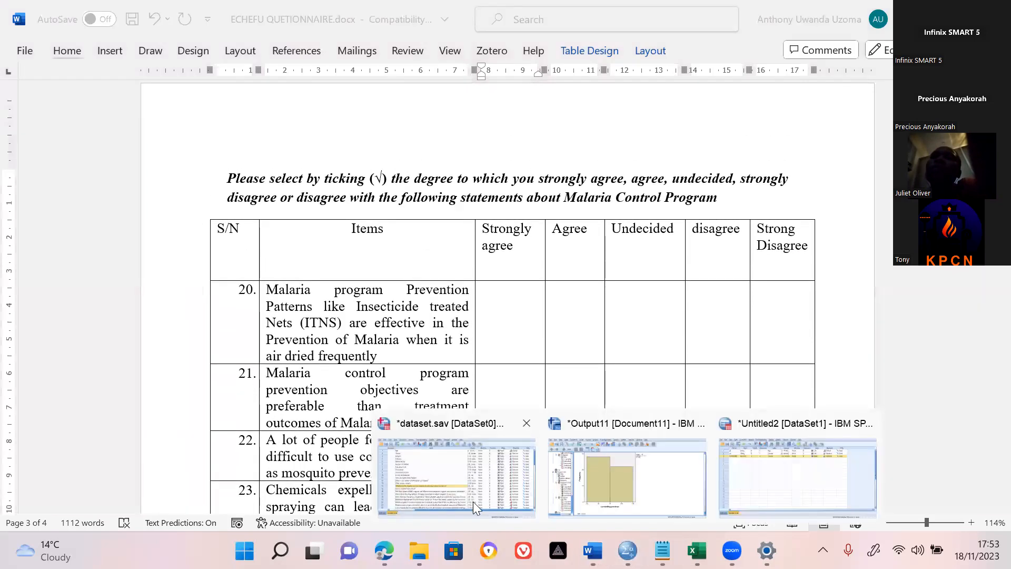
click(472, 501)
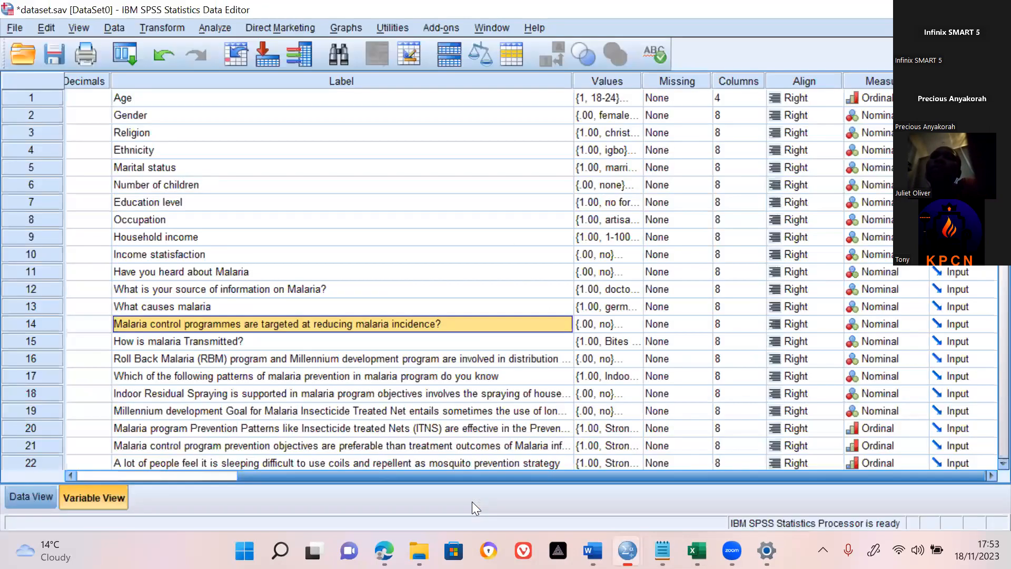
drag(107, 245, 170, 308)
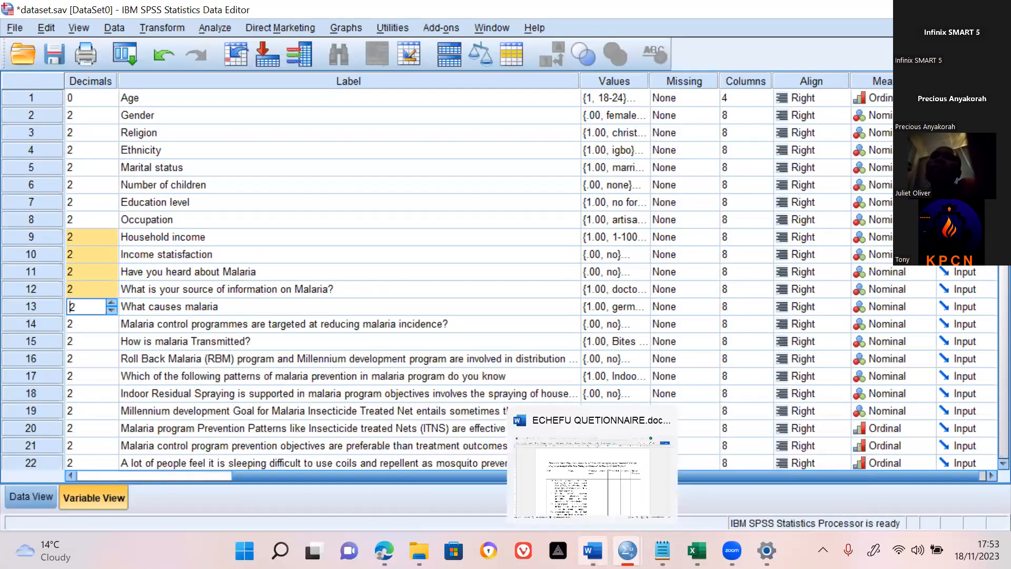
click(604, 468)
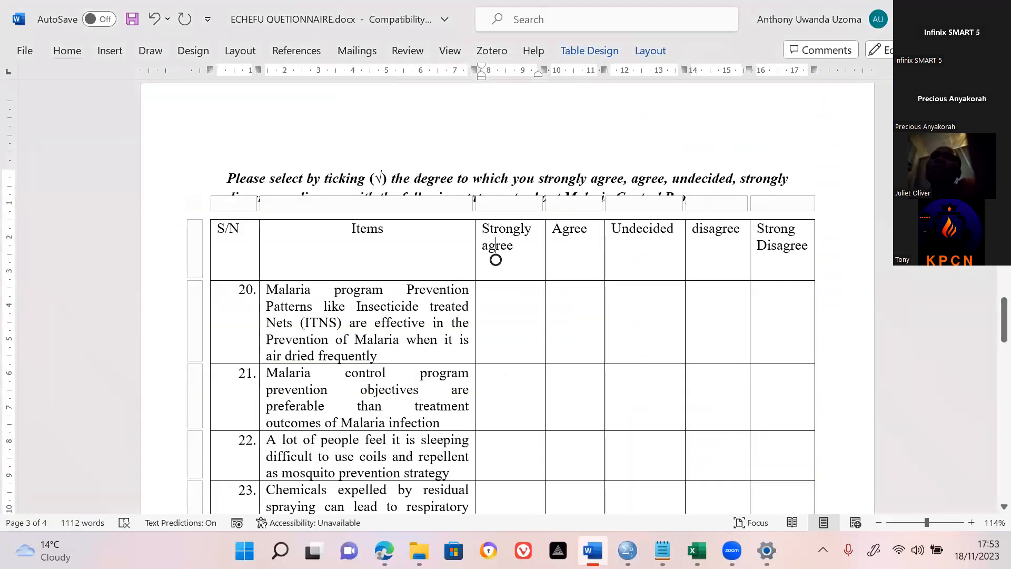
click(627, 550)
click(456, 499)
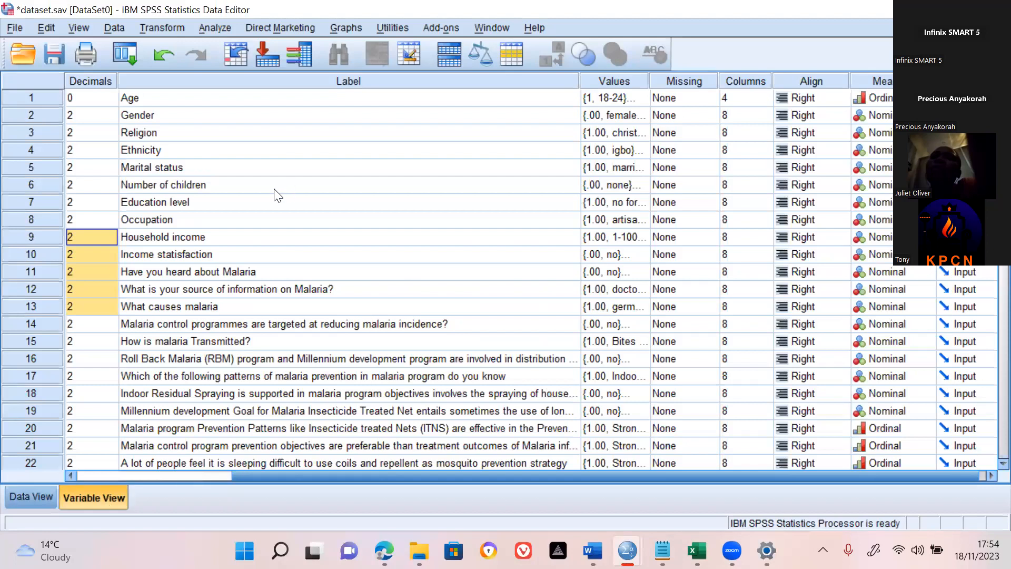
click(215, 288)
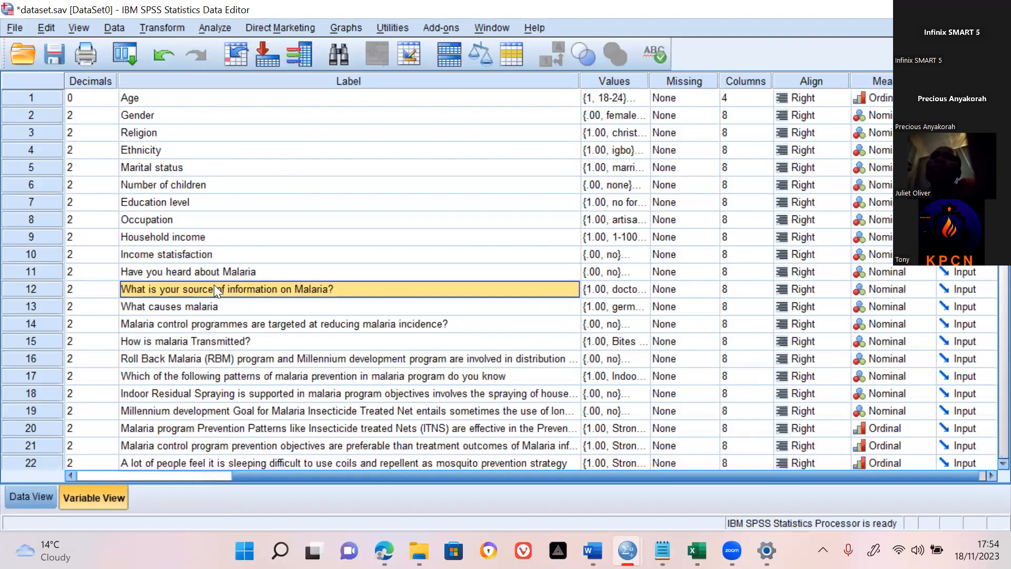
View the response data of dataset.sav, showing value labels in place of the codes and returning to the numeric codes.
click(30, 497)
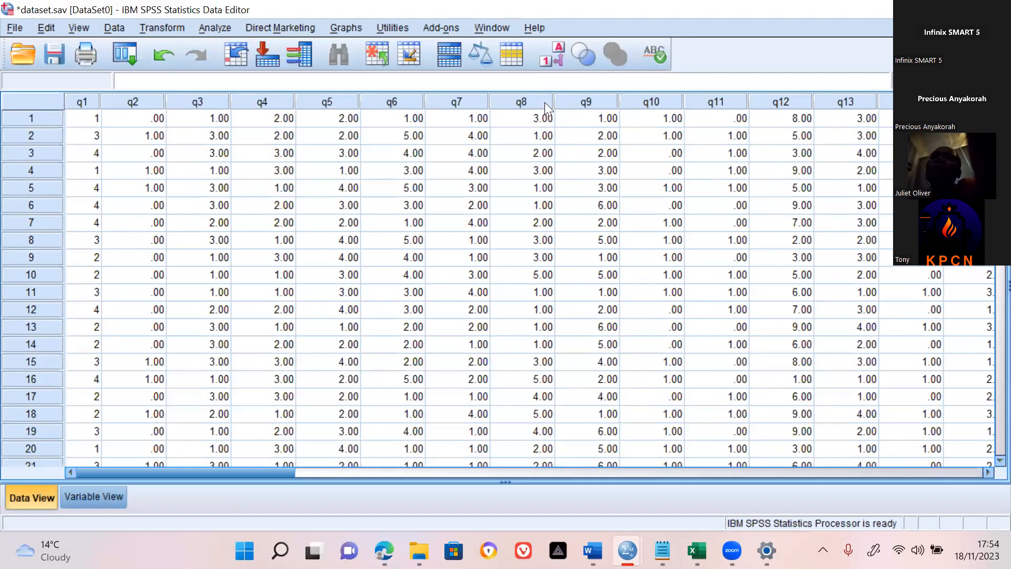
click(551, 56)
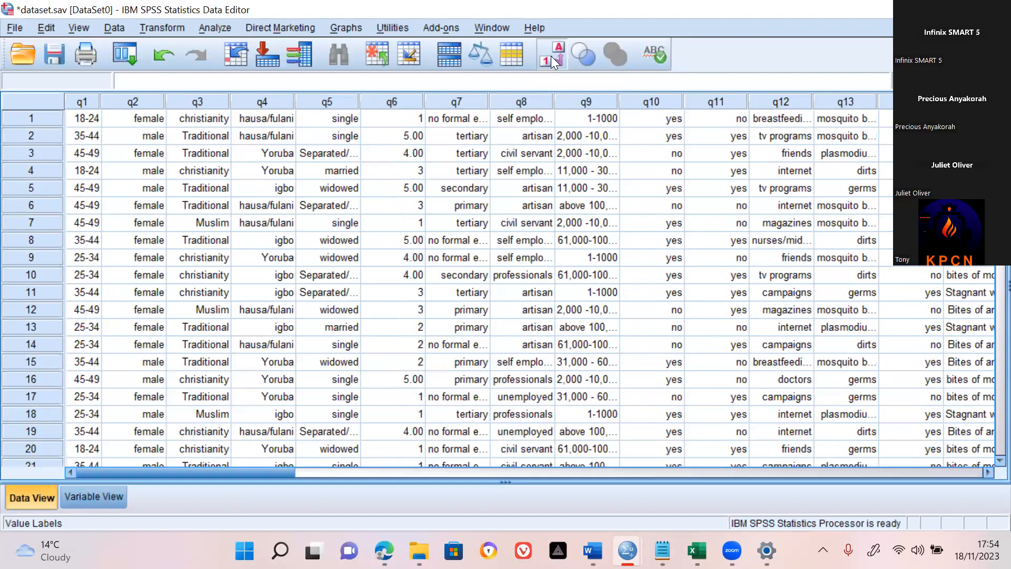
click(553, 58)
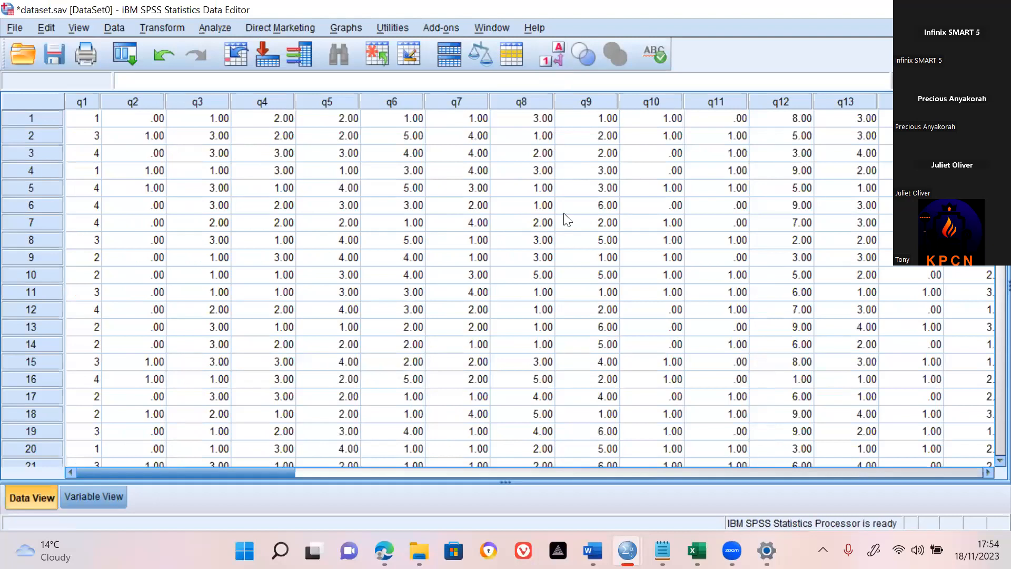
Return to the variable definitions of dataset.sav and go through the question labels, ending at the first one, Age.
click(74, 500)
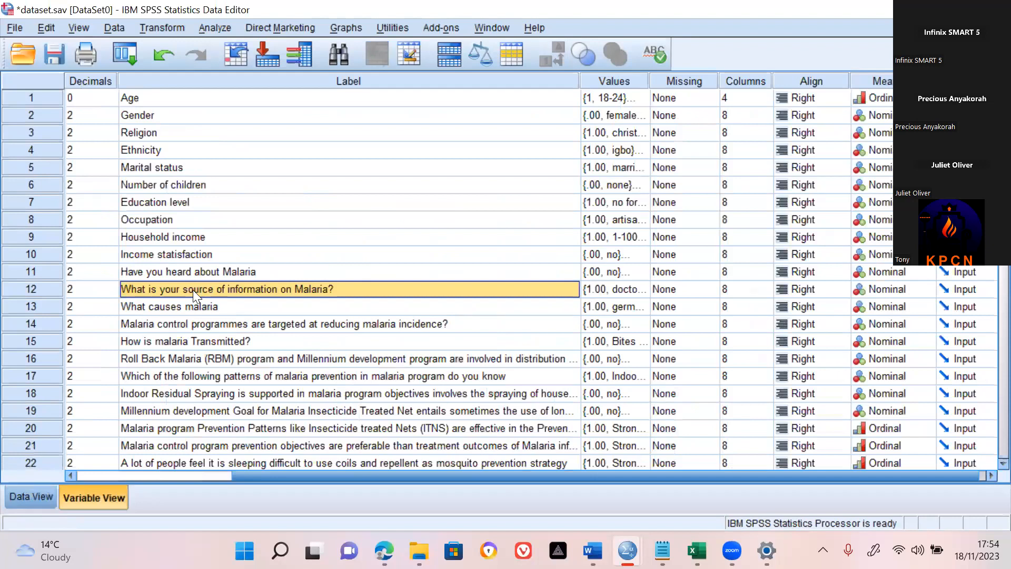
key(Down)
key(Down)
key(Down)
key(Down)
key(Down)
key(Down)
key(Down)
key(Up)
key(Up)
key(Up)
key(Up)
key(Up)
key(Up)
key(Up)
key(Up)
key(Up)
key(Up)
key(Up)
key(Up)
key(Up)
key(Up)
key(Up)
key(Up)
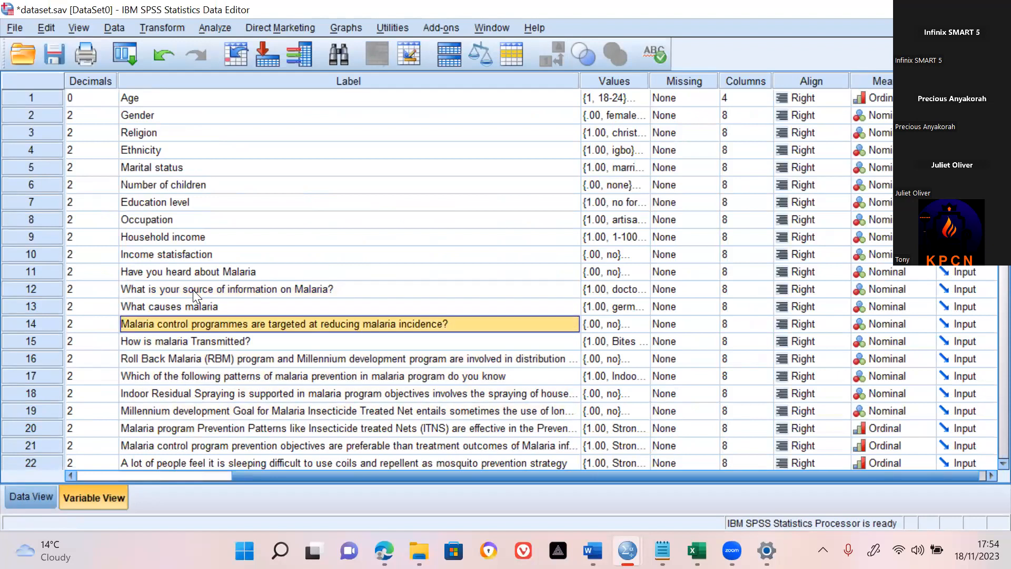
key(Up)
key(Up)
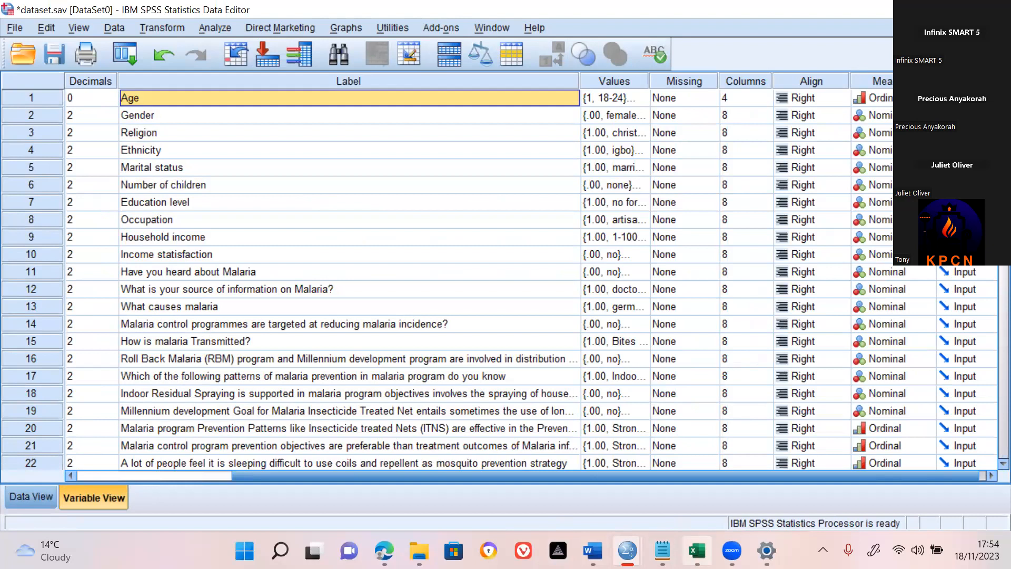
Switch to spss.xlsx in Excel and go through the questions sheet, ending at its first entry, Gender.
click(696, 550)
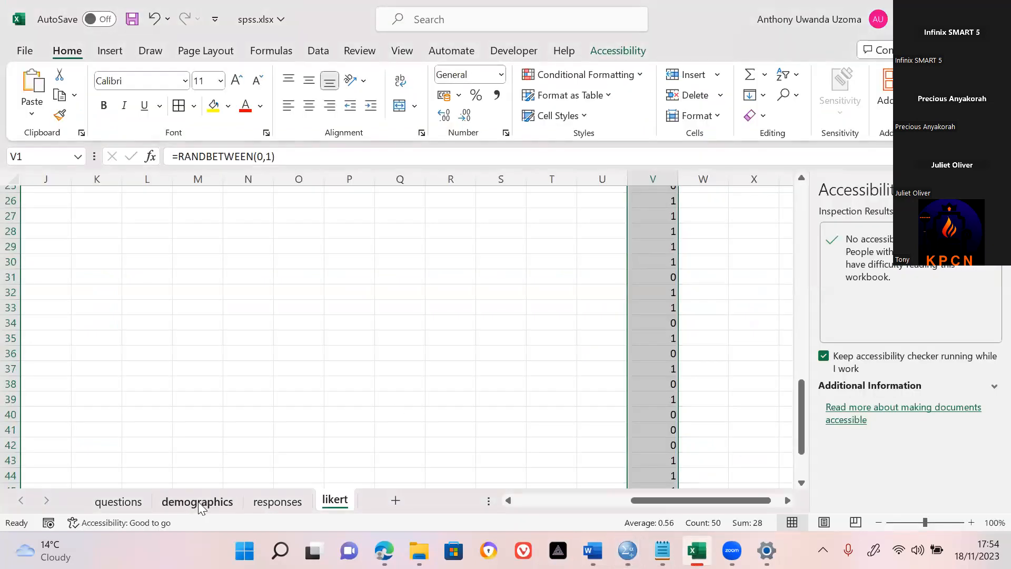
click(198, 501)
click(119, 503)
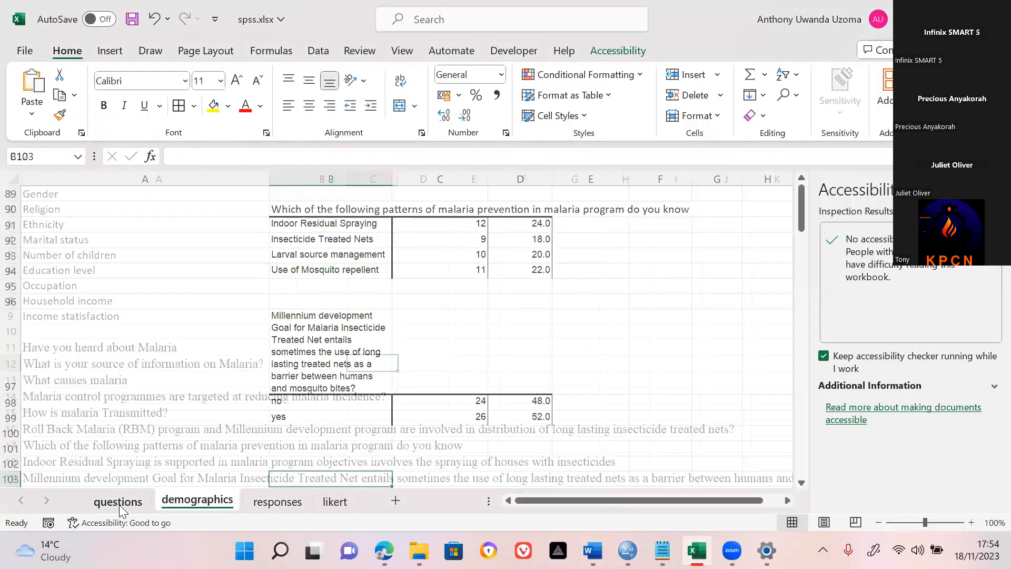
click(111, 279)
key(Down)
key(Down)
key(Down)
key(Down)
key(Down)
key(Down)
key(Down)
key(Down)
key(Down)
key(Down)
click(111, 279)
key(Up)
key(Up)
key(Up)
key(Up)
key(Up)
key(Up)
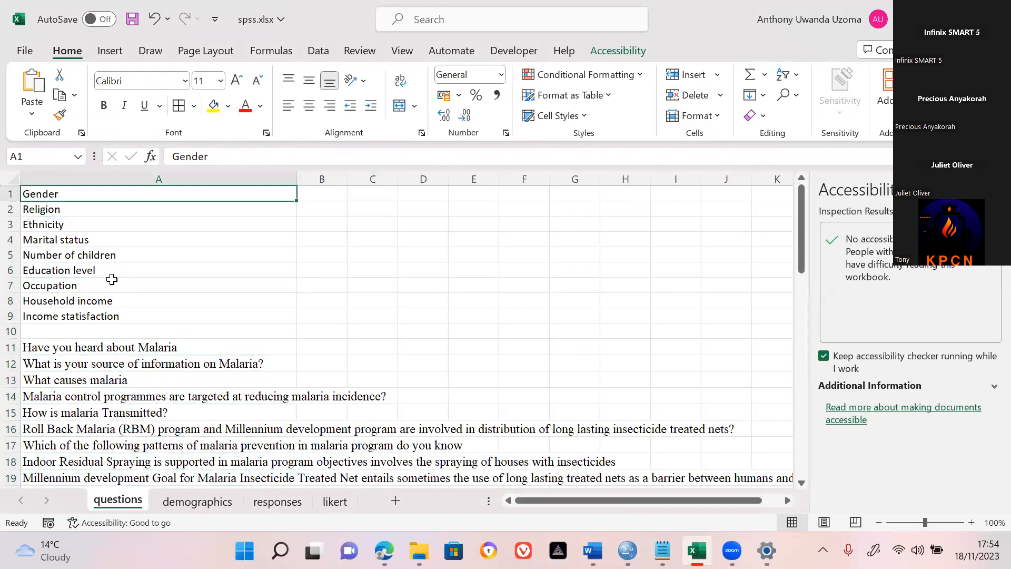
Compare the demographic entries with the malaria questions that start at "Have you heard about Malaria" in the questions sheet.
key(shift+Down)
key(shift+Down)
key(shift+Down)
key(Down)
key(Down)
key(Down)
key(Down)
key(Down)
key(Down)
key(Down)
key(Down)
key(Down)
key(Down)
key(Down)
key(Up)
key(Up)
key(Up)
key(Up)
key(Up)
key(Up)
key(Up)
key(Up)
key(Up)
key(Up)
key(Up)
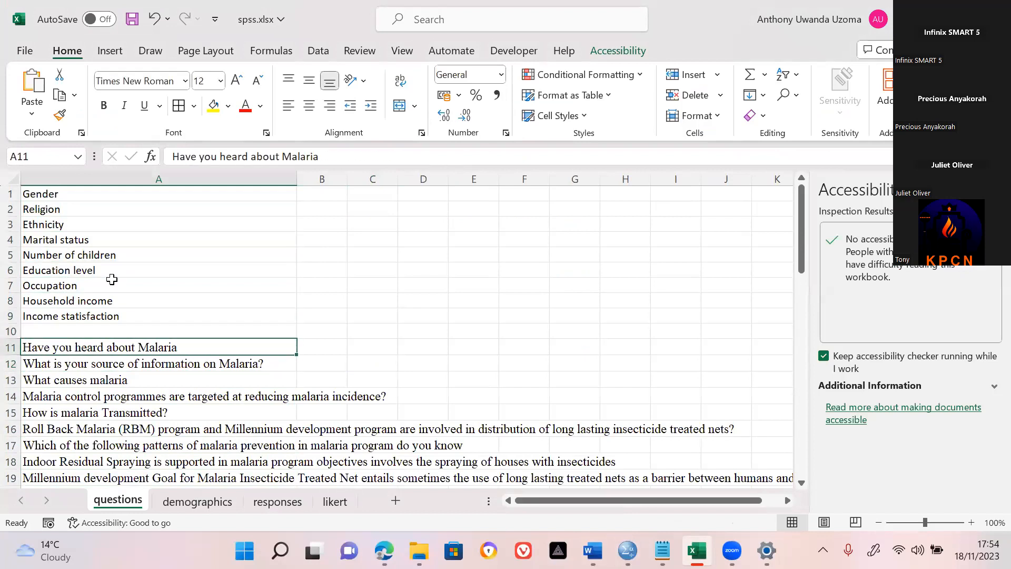
Copy the nine demographic question names from Gender to Income statisfaction, cells A1:A9 of the questions sheet.
key(shift+Down)
key(shift+Down)
key(shift+Down)
key(shift+Down)
key(shift+Down)
key(shift+Down)
key(shift+Down)
key(shift+Down)
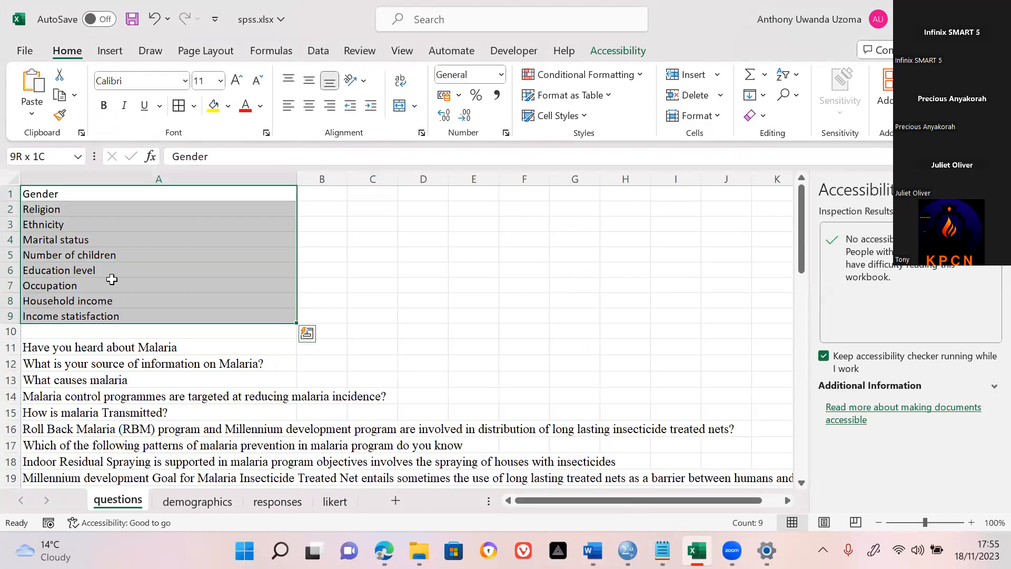
key(ctrl+c)
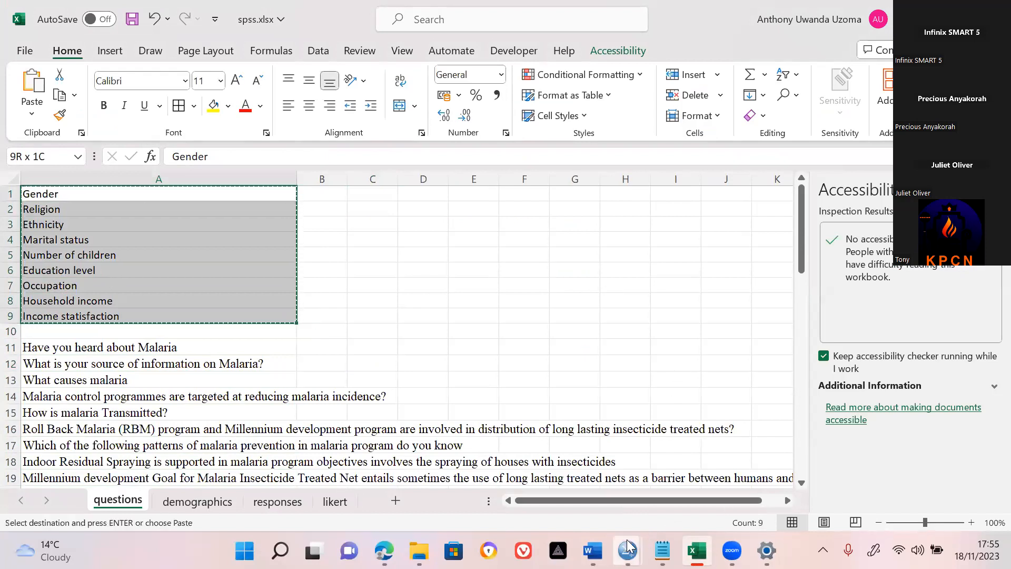
right_click(166, 233)
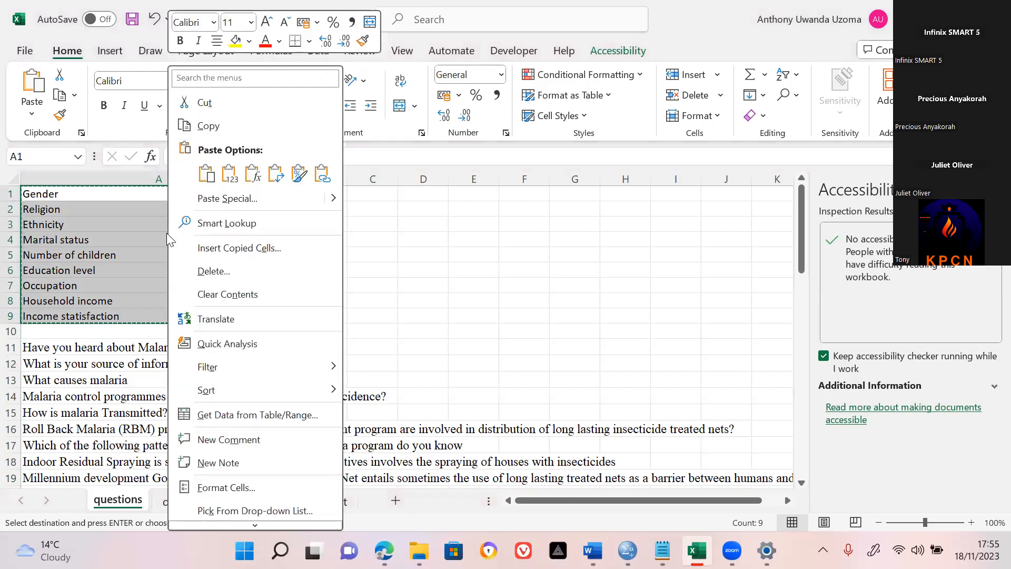
click(237, 129)
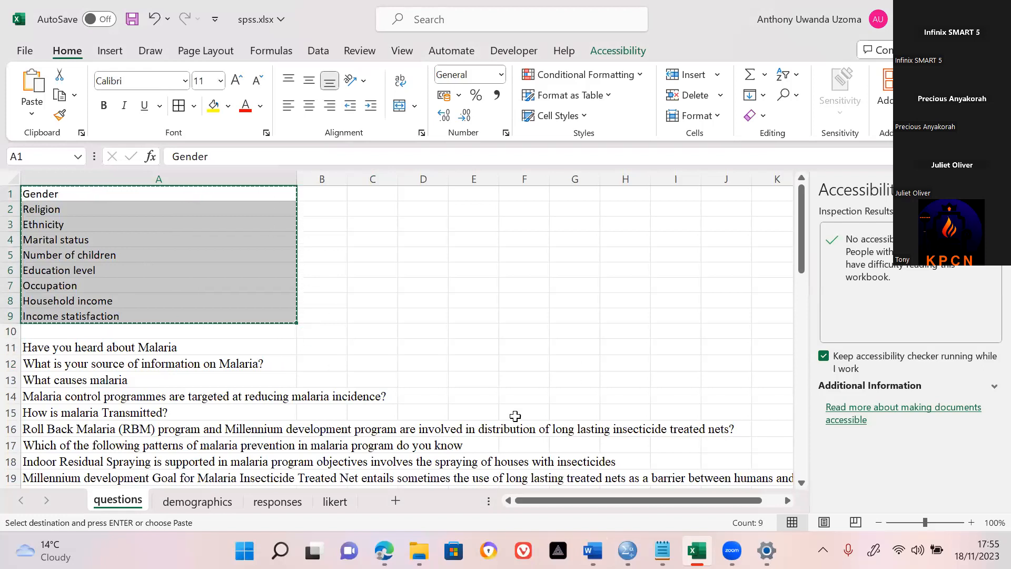
Switch to dataset.sav in SPSS and paste the copied question names as variable labels, starting at row 2, Gender.
click(620, 546)
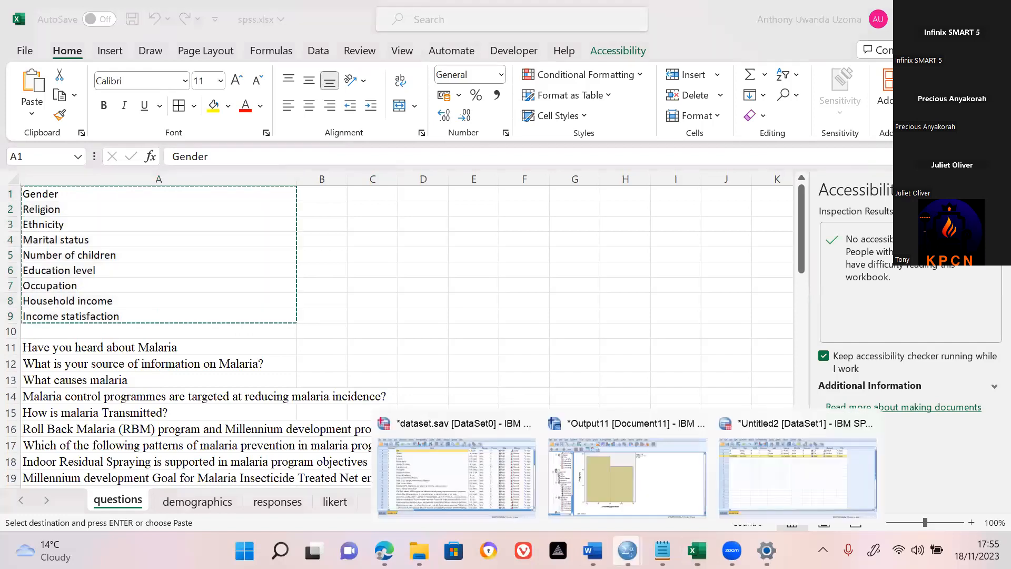
click(456, 476)
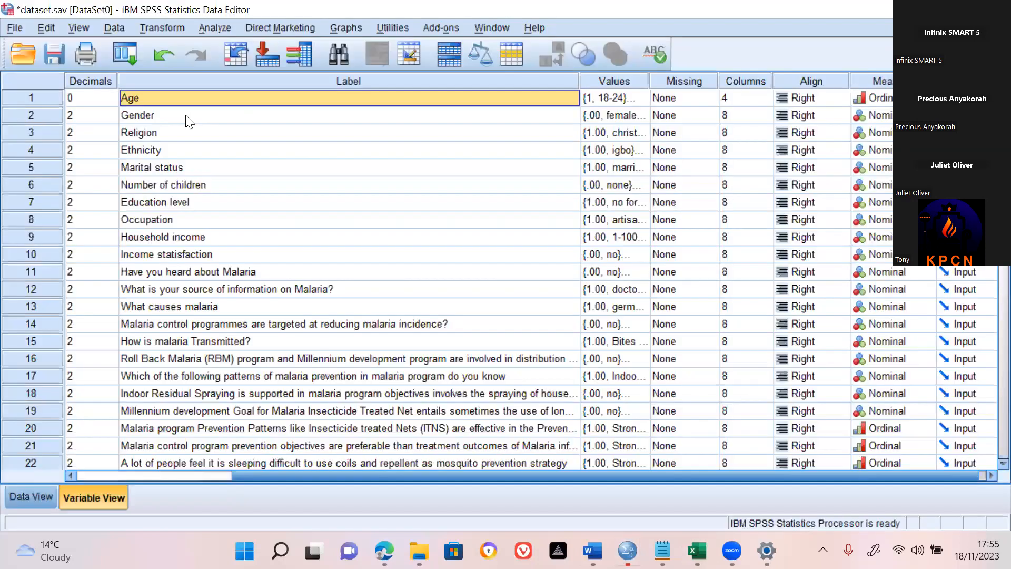
click(178, 116)
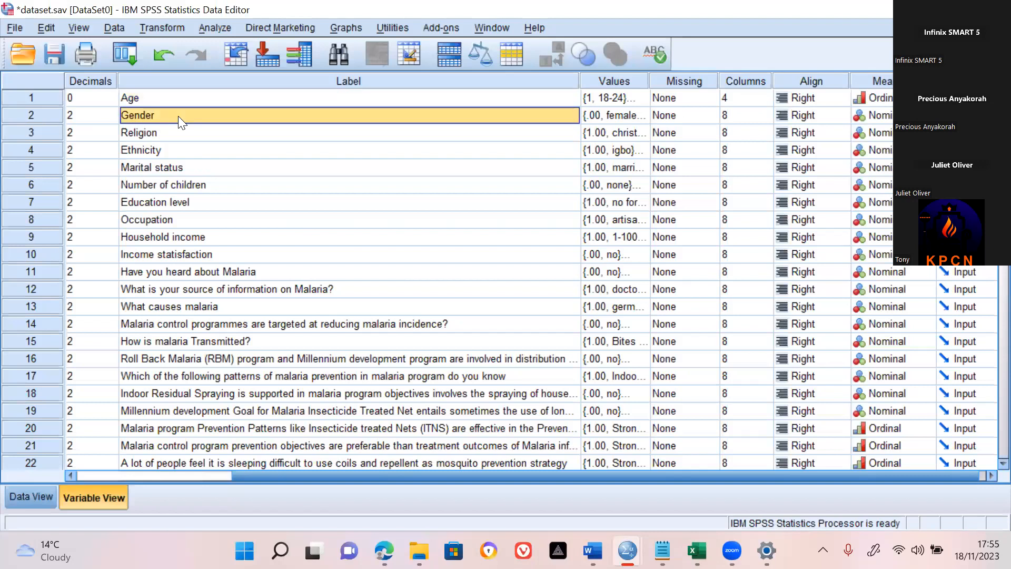
right_click(178, 116)
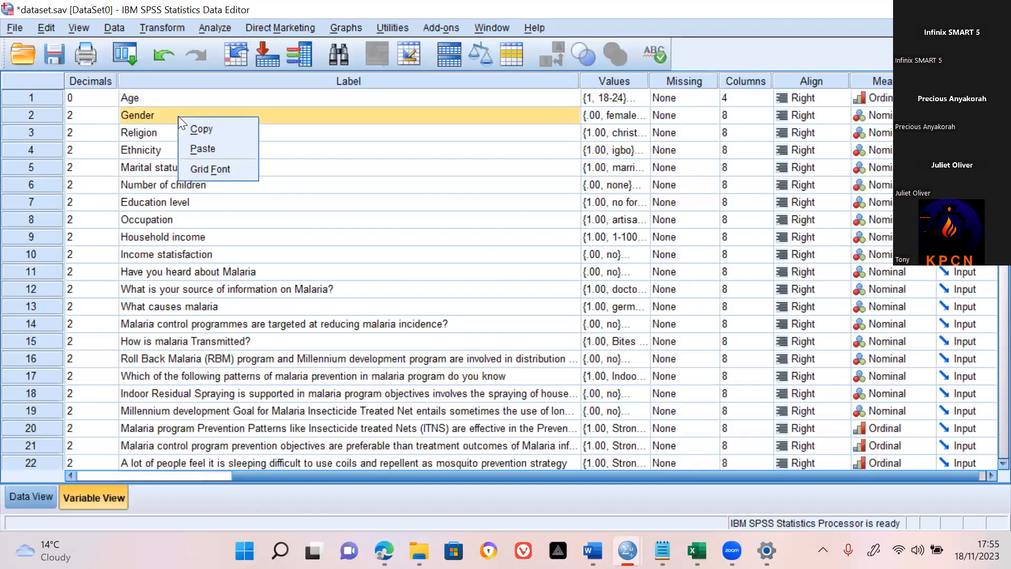
click(198, 149)
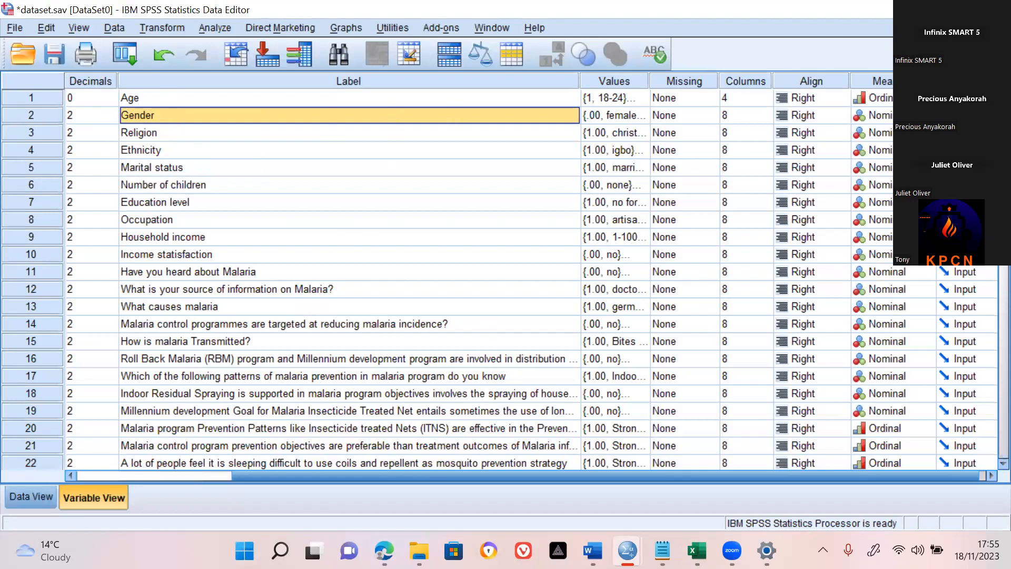
Review the variable labels of dataset.sav from Age through Satisfaction score, returning to the Likert-scale items from row 20.
scroll(500, 280, down, 5)
scroll(499, 280, down, 6)
scroll(499, 280, up, 6)
scroll(499, 280, up, 4)
scroll(499, 279, down, 3)
scroll(541, 224, down, 4)
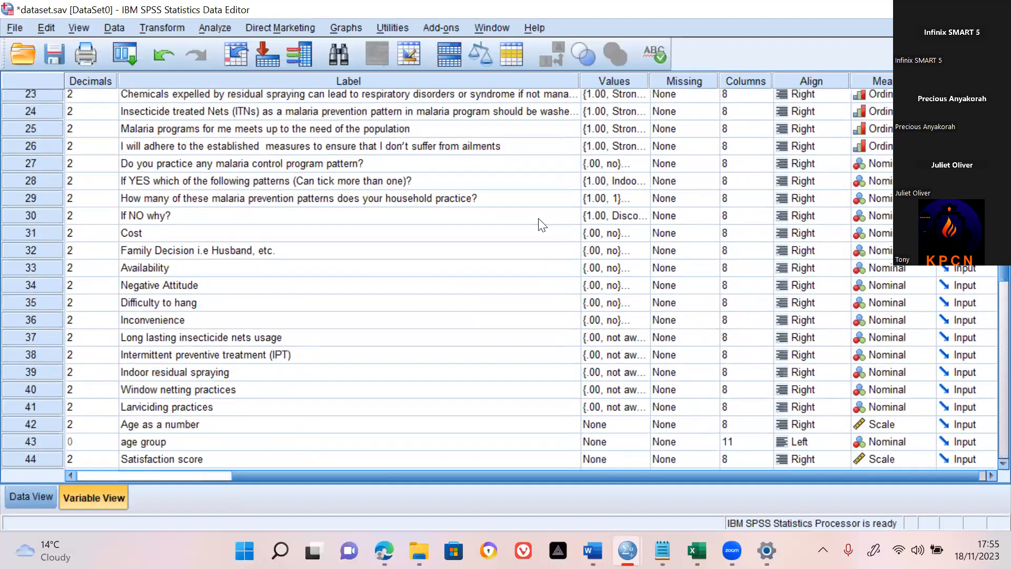
scroll(499, 279, up, 8)
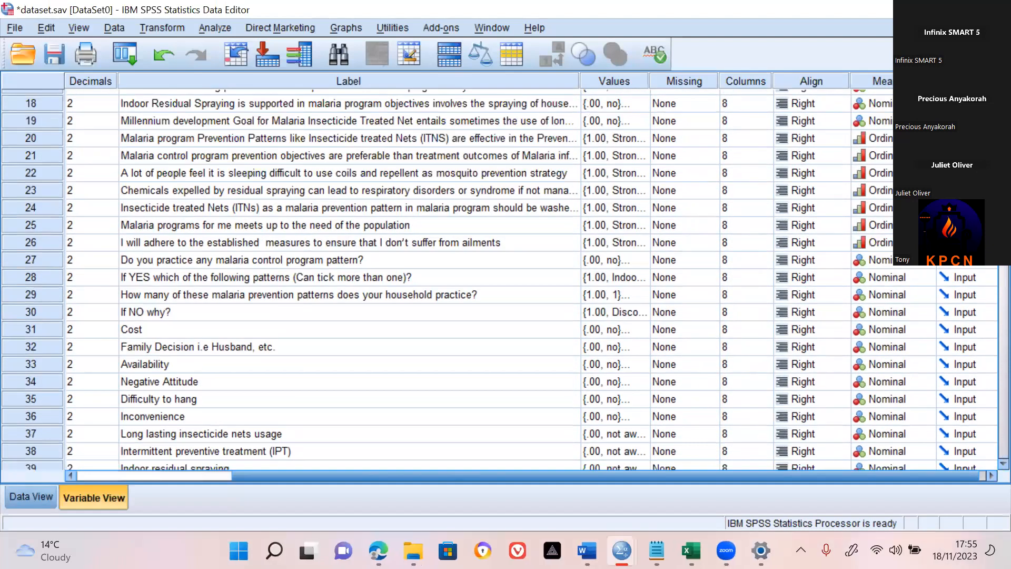
scroll(480, 208, up, 1)
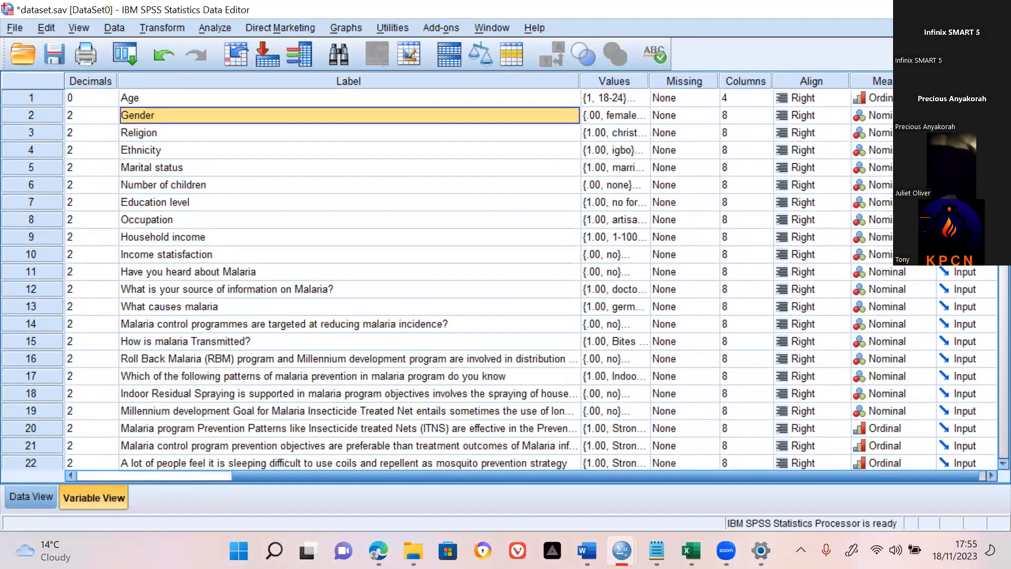
scroll(474, 216, down, 4)
scroll(501, 219, down, 1)
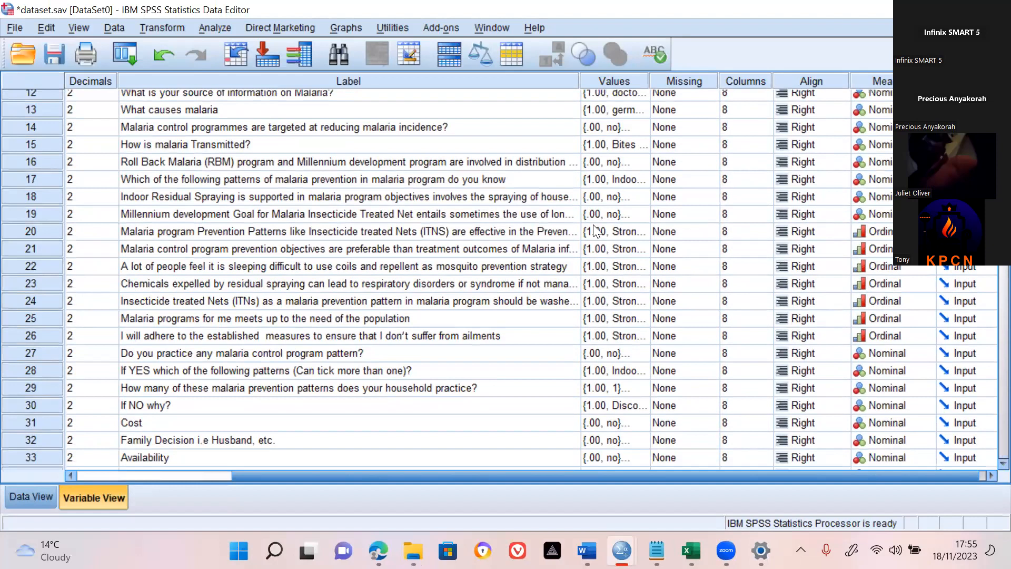
Remove the 1.00 = "Strongly disagree" entry from the value labels of variable 20, the Insecticide treated Nets statement.
click(532, 227)
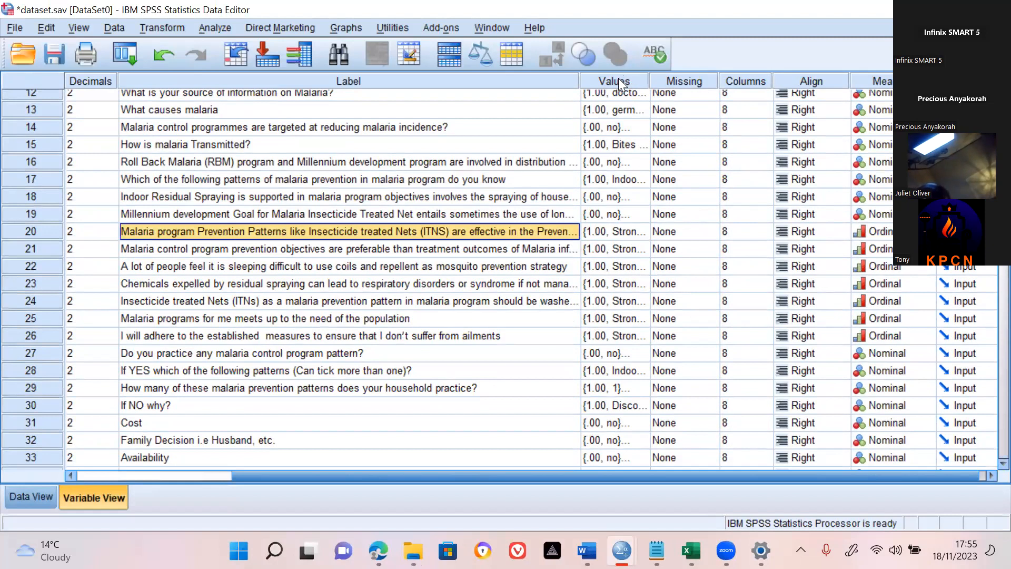
click(644, 232)
click(673, 158)
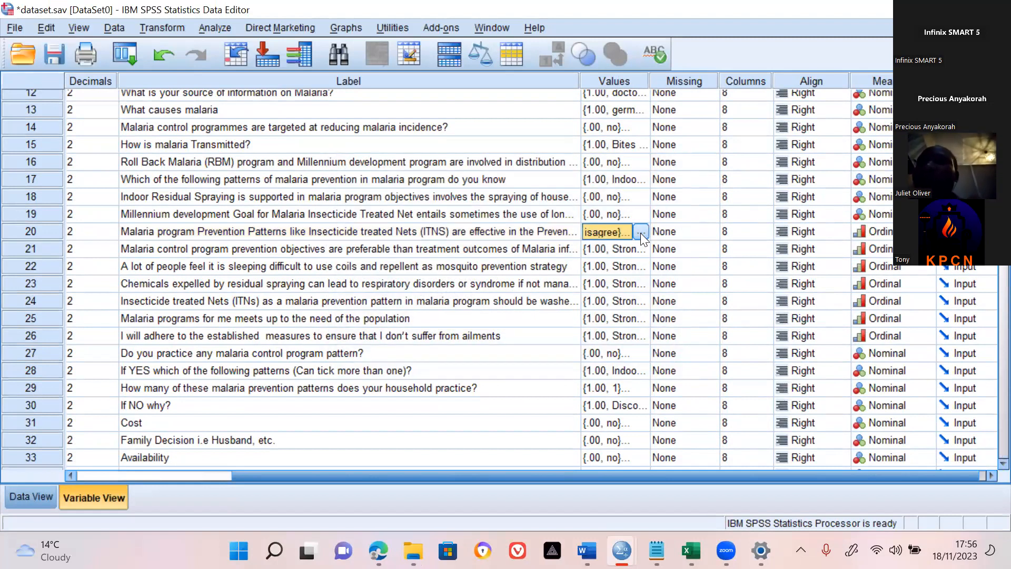
click(640, 233)
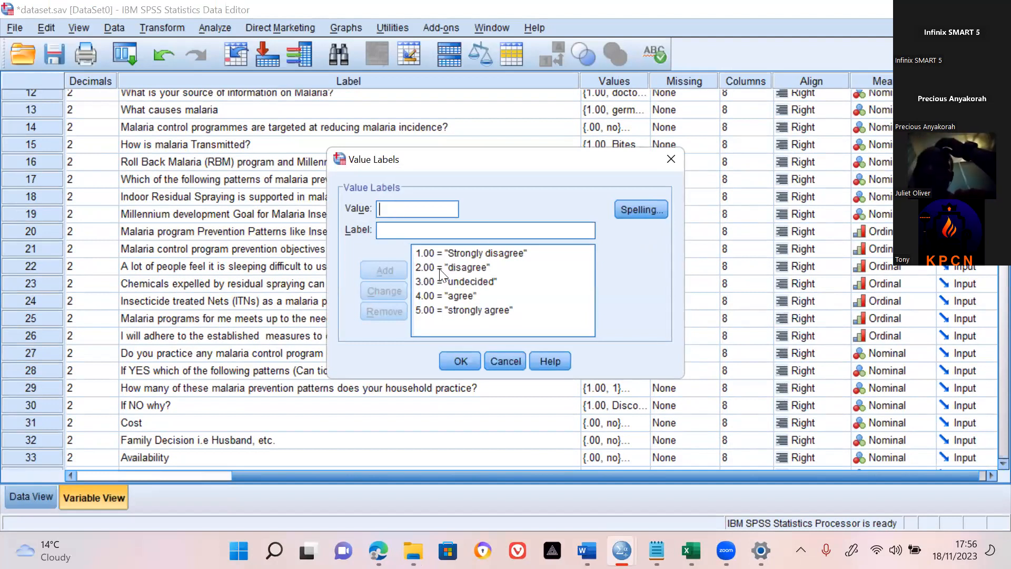
click(444, 253)
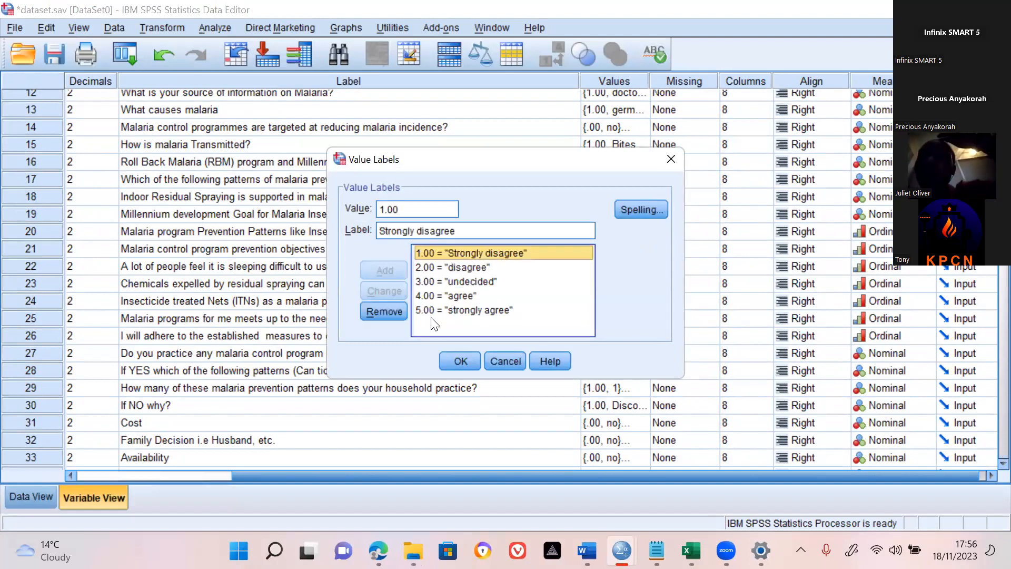
click(387, 310)
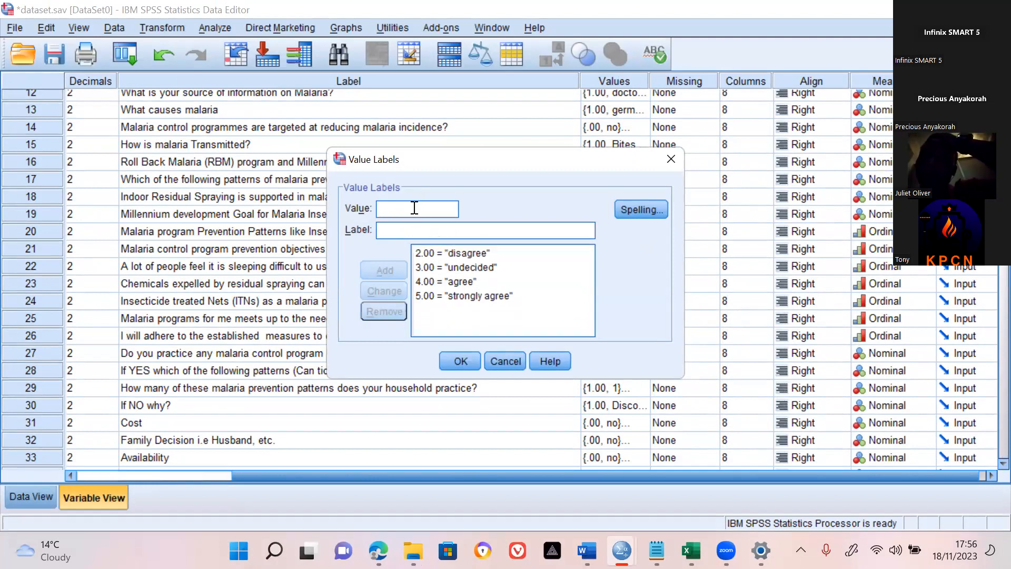
Add value 1 with the label "strongly disagree" to variable 20's value labels and apply them.
click(404, 235)
text(str)
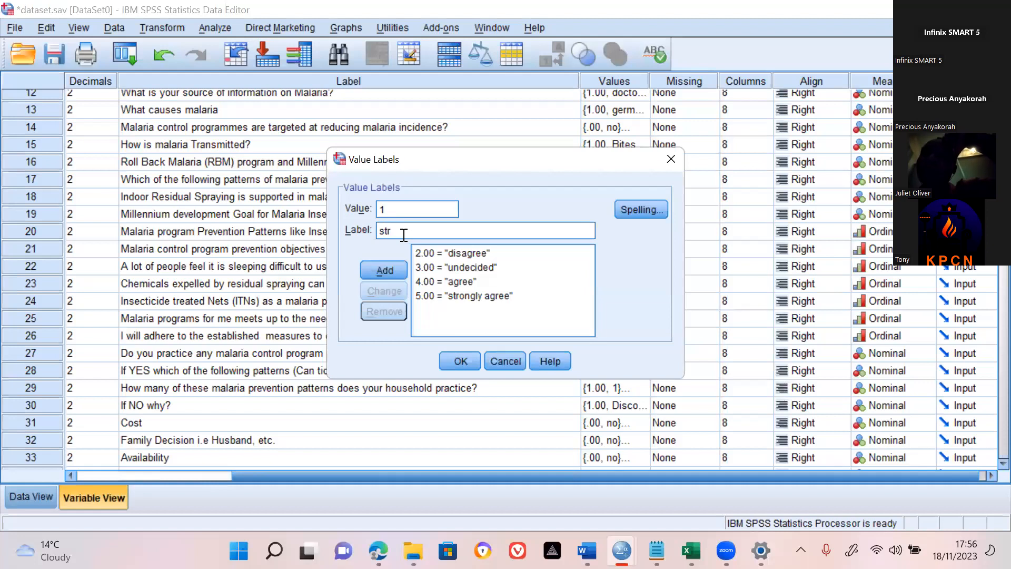
text(ongly dis)
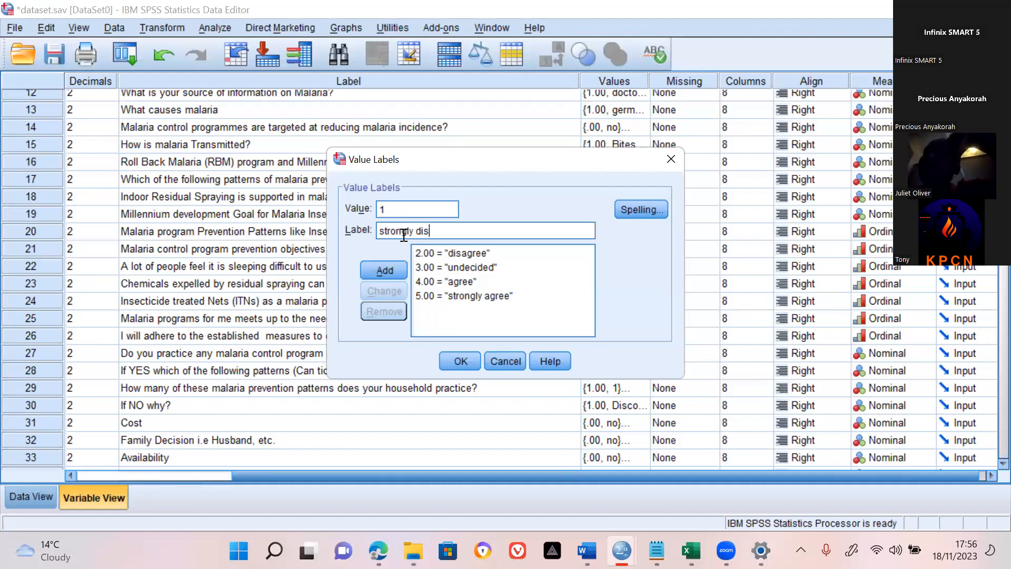
text(agree)
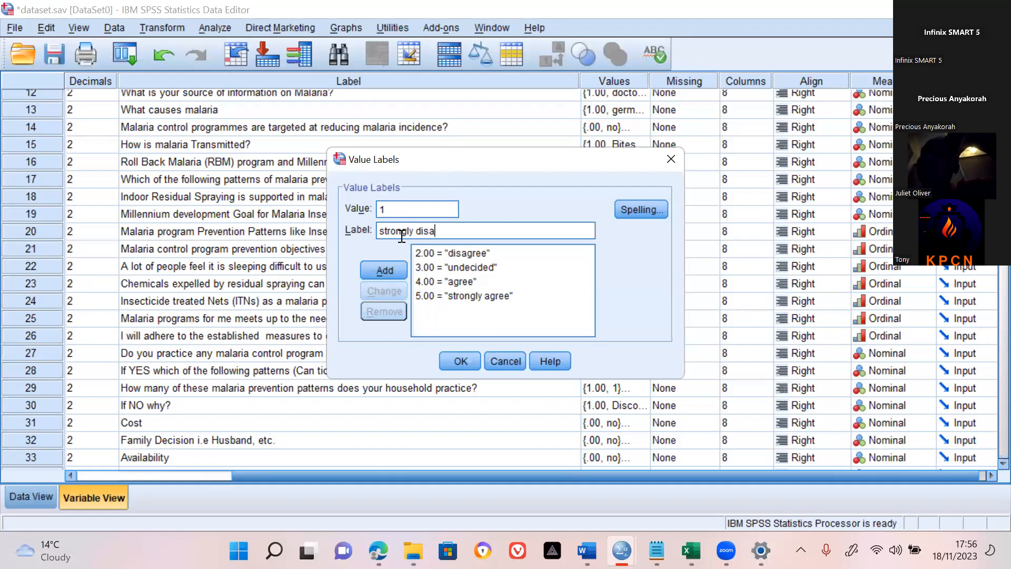
click(392, 273)
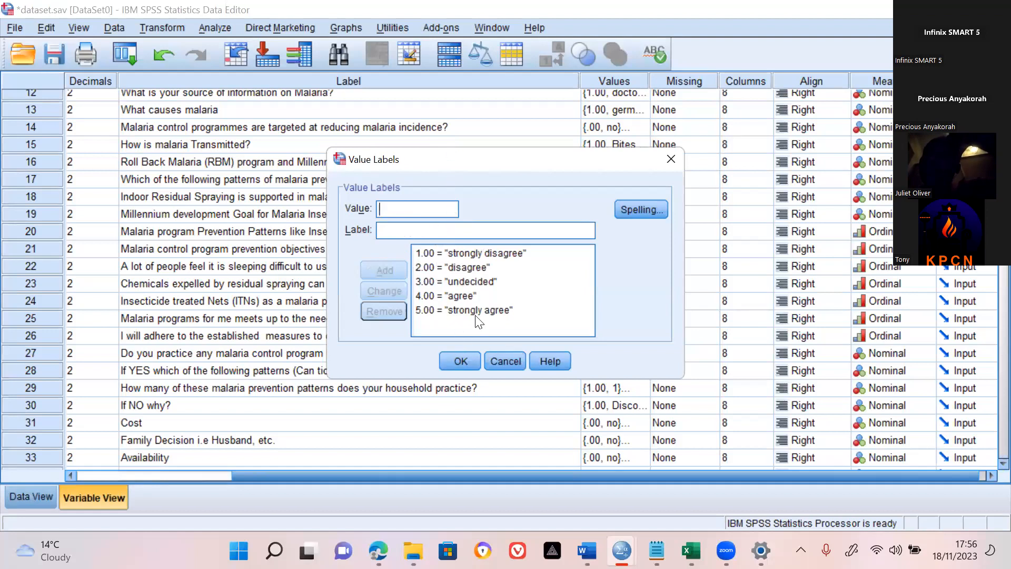
click(460, 361)
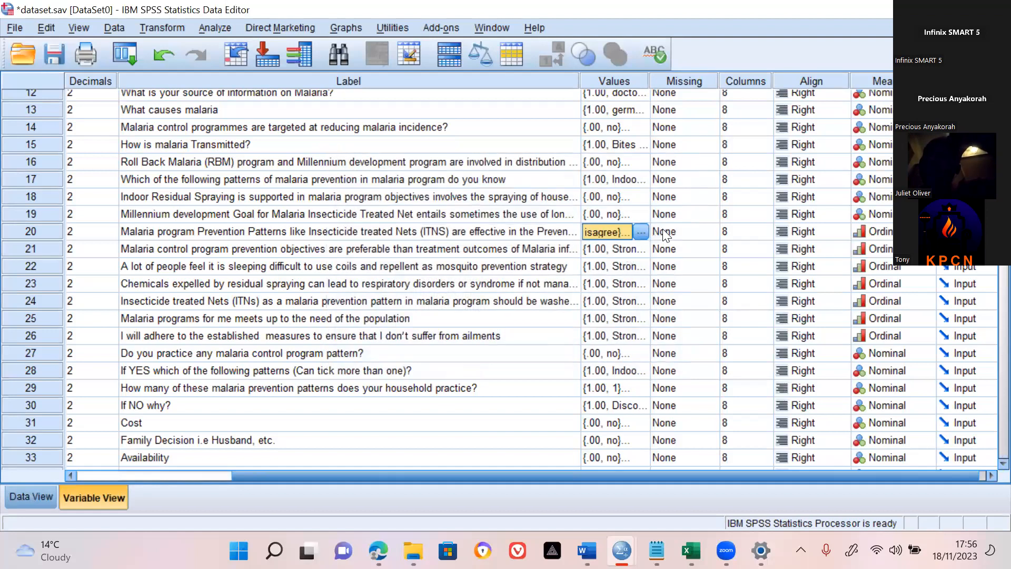
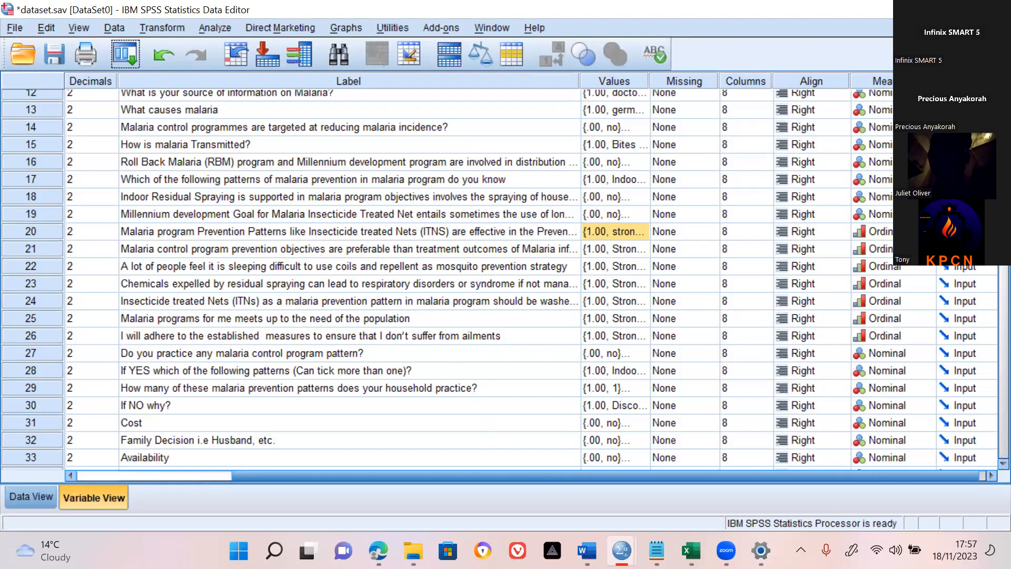
Switch to the questionnaire in Word and review the agreement table's statements and Section D's questions 27 to 29.
key(alt+Tab)
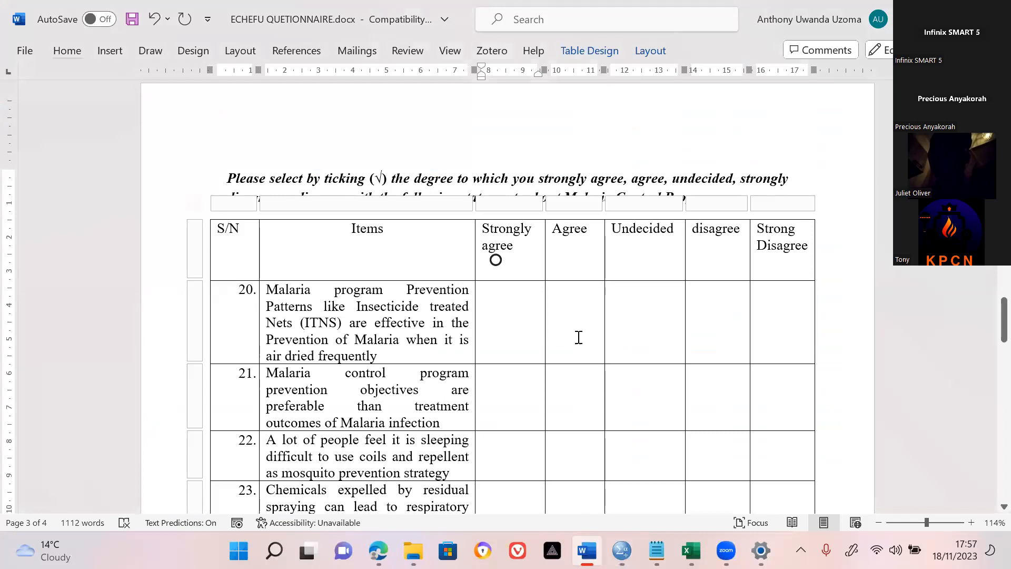
scroll(578, 338, down, 3)
scroll(578, 337, down, 3)
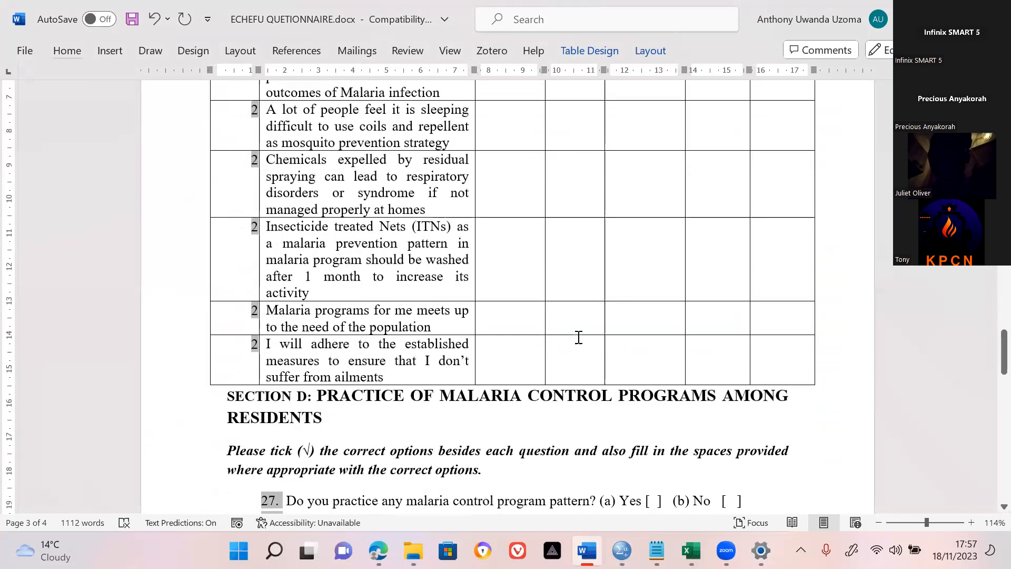
scroll(578, 337, down, 5)
scroll(578, 337, down, 1)
scroll(521, 300, up, 11)
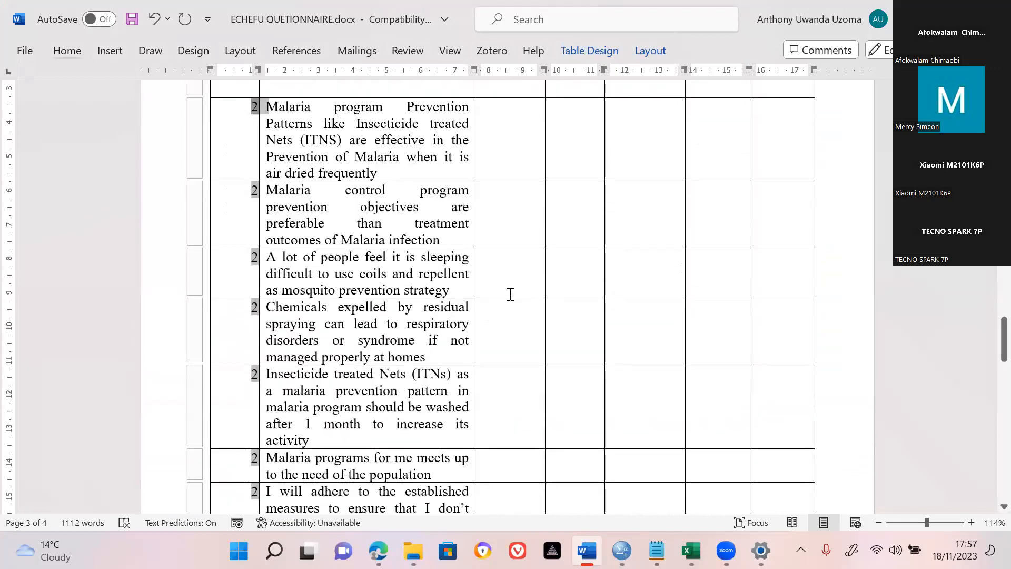
scroll(510, 293, down, 6)
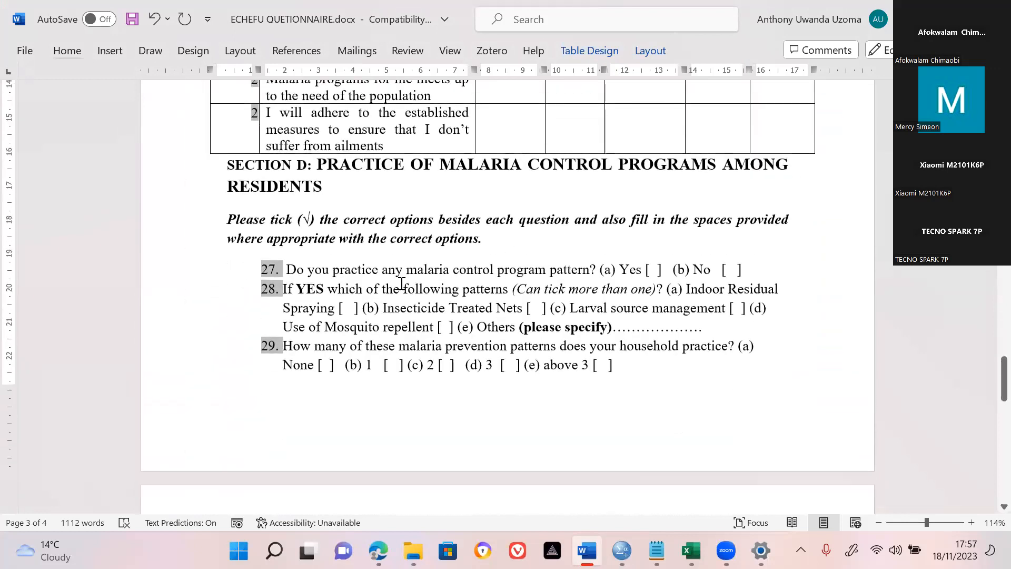
Colour the text of question 28 red in the questionnaire and switch back to dataset.sav in SPSS.
click(531, 253)
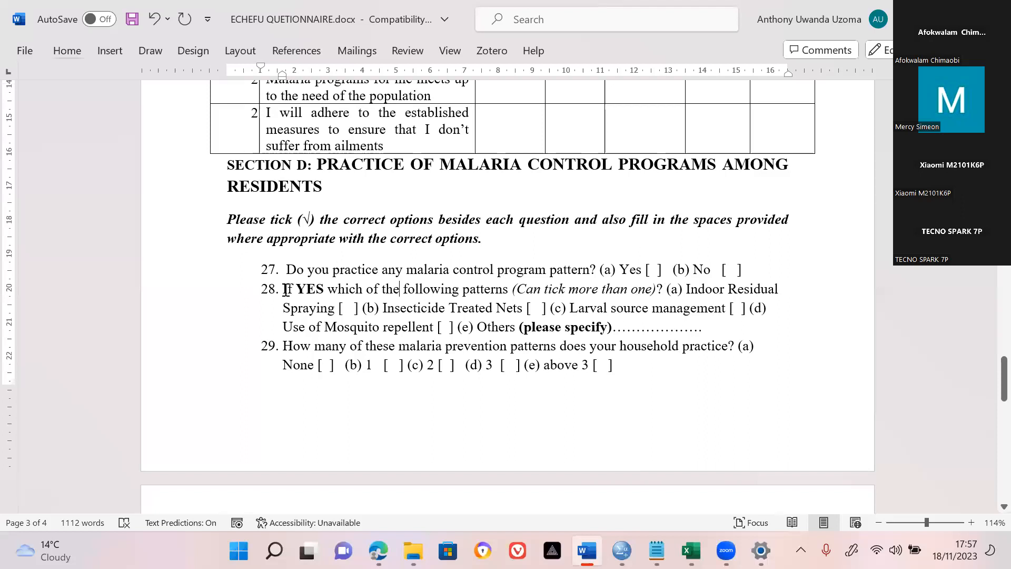
triple_click(711, 329)
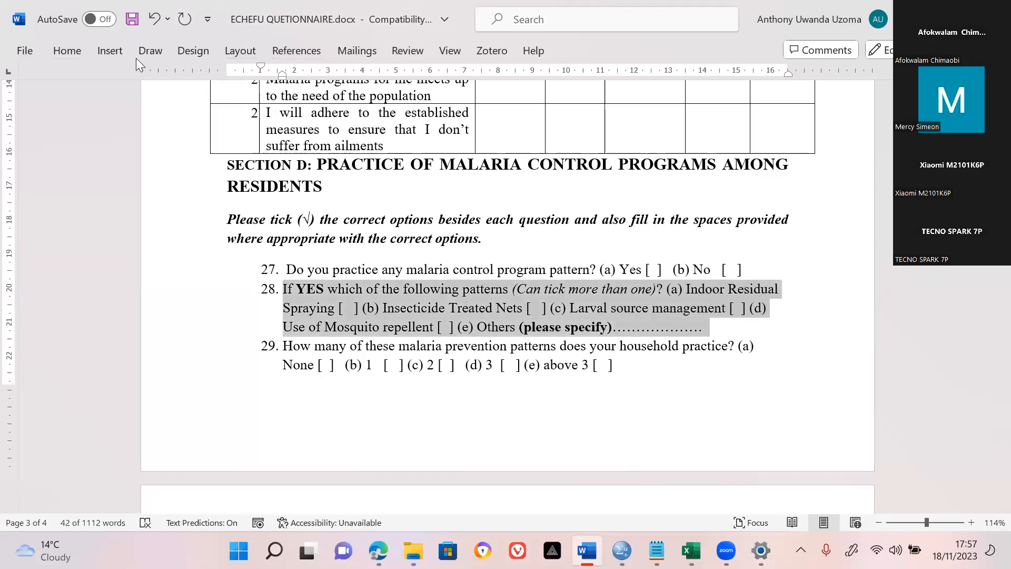
click(67, 51)
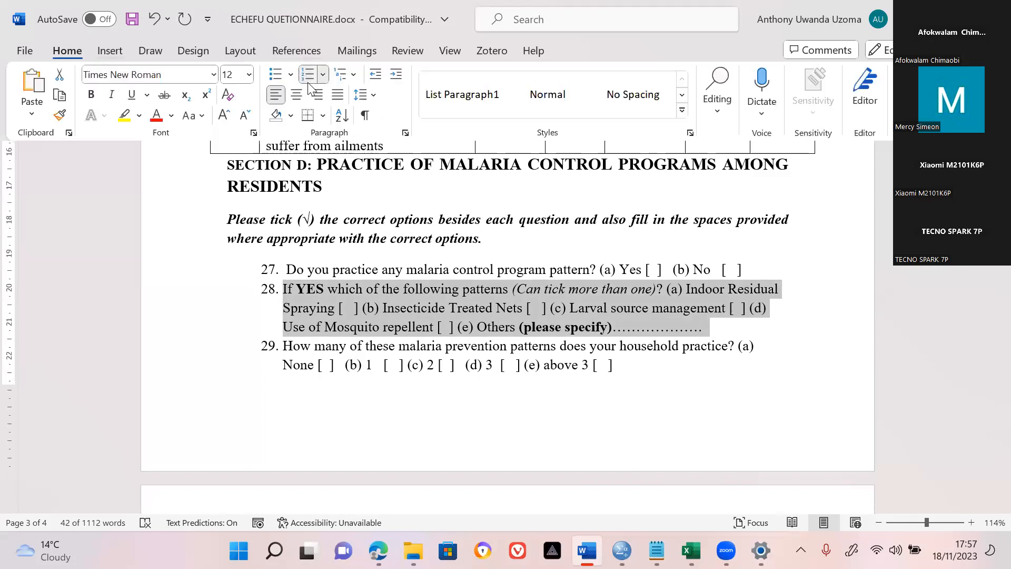
click(156, 117)
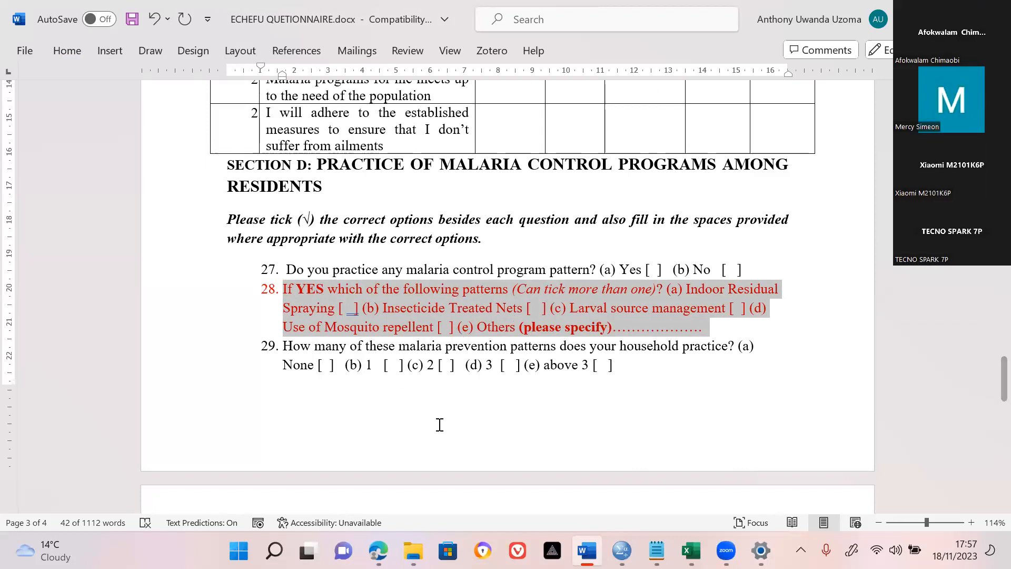
click(621, 550)
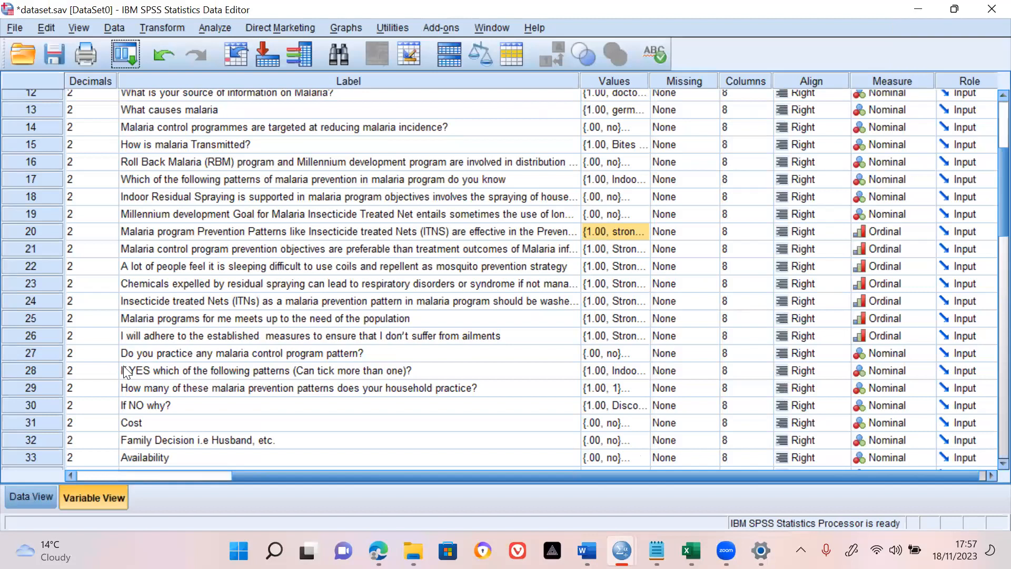
click(113, 367)
click(124, 368)
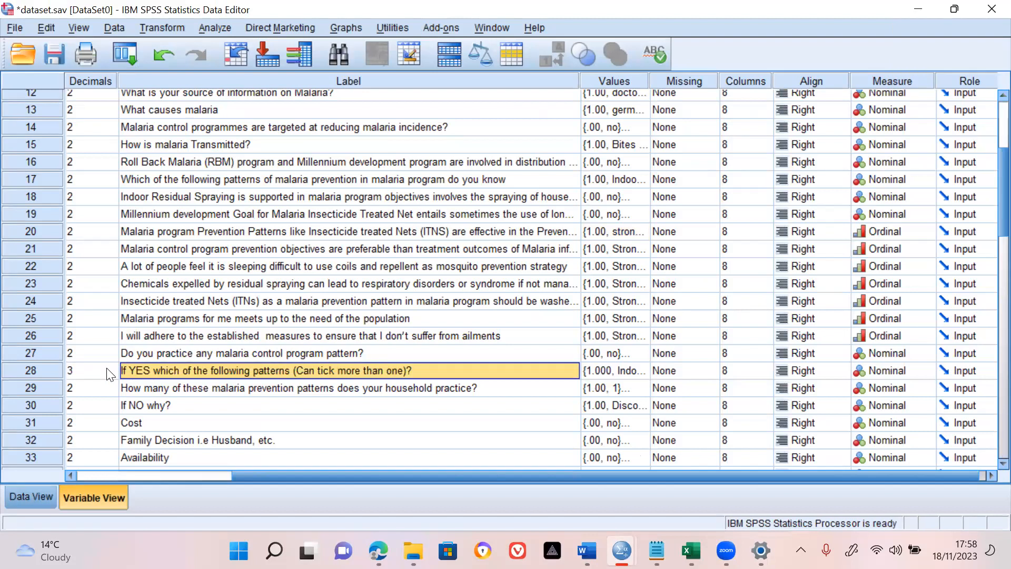
click(109, 372)
click(111, 373)
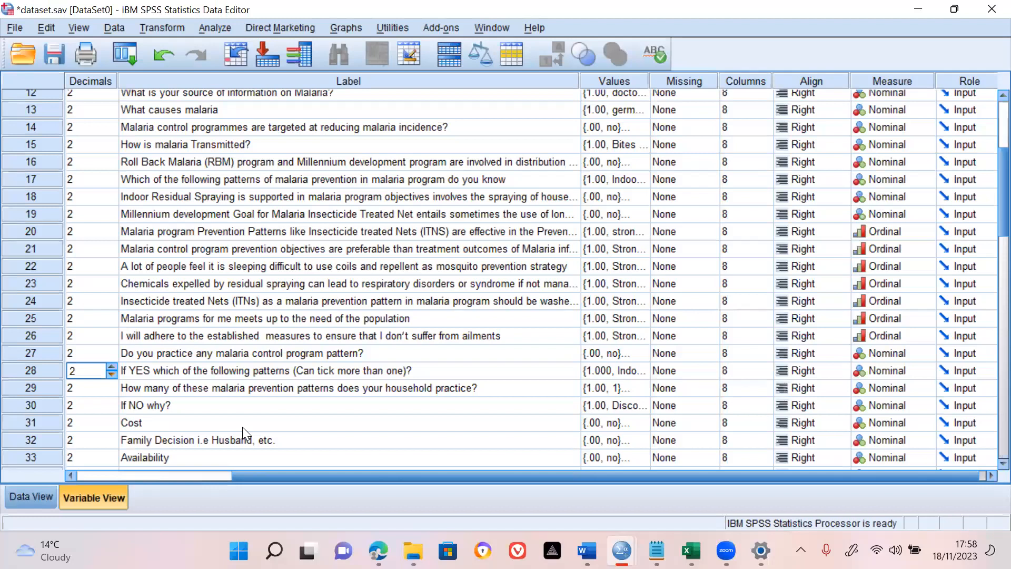
Examine the value labels of variable 27, the malaria control practice question, and variable 28, the multiple-choice patterns question, without changing them.
click(216, 355)
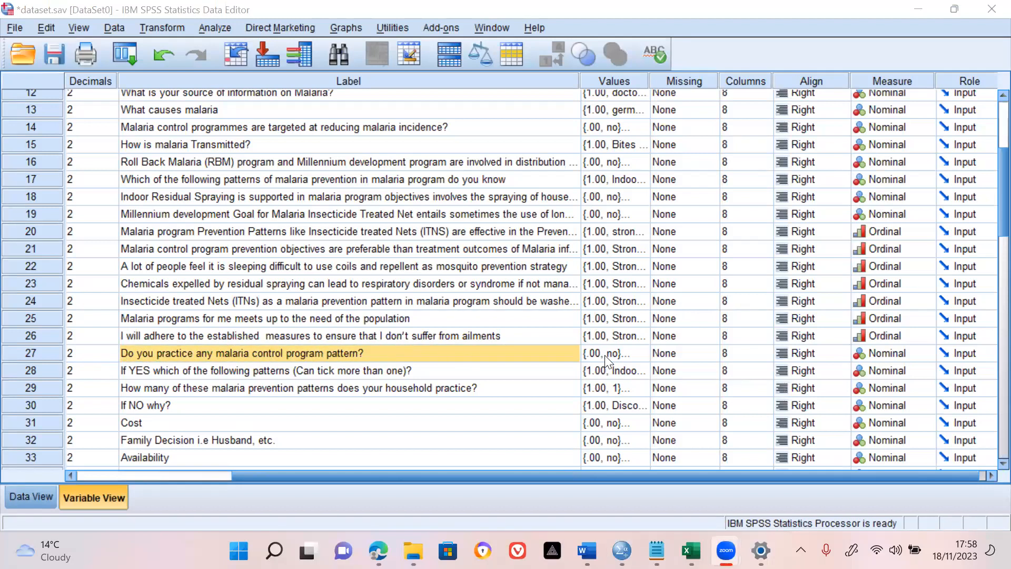
double_click(643, 356)
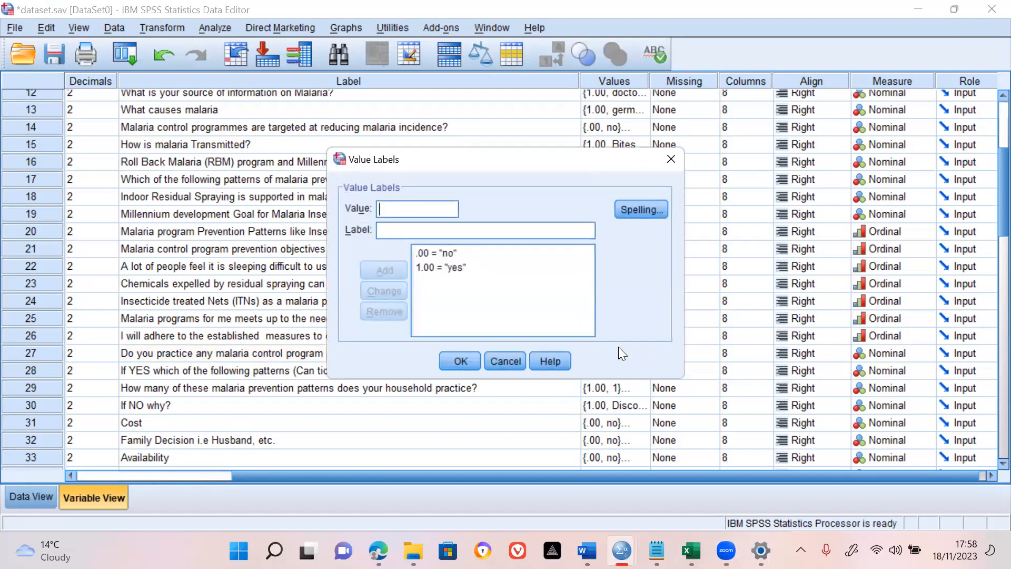
click(512, 358)
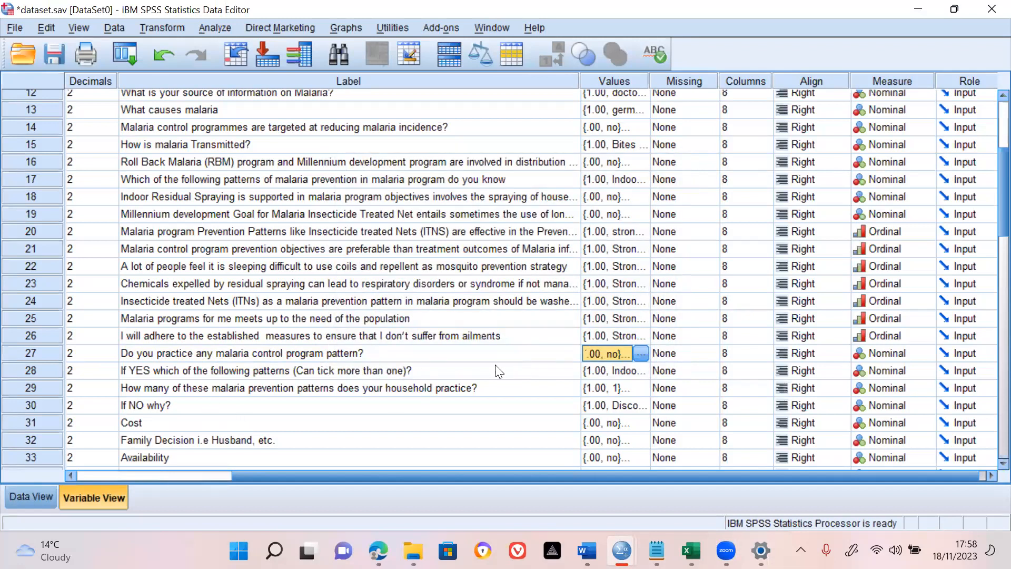
double_click(640, 369)
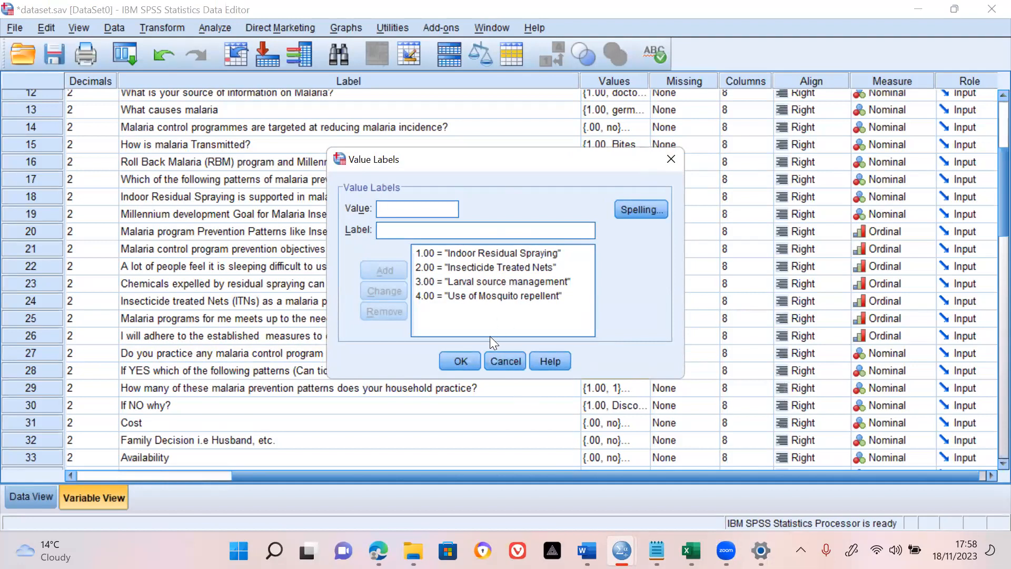
click(506, 361)
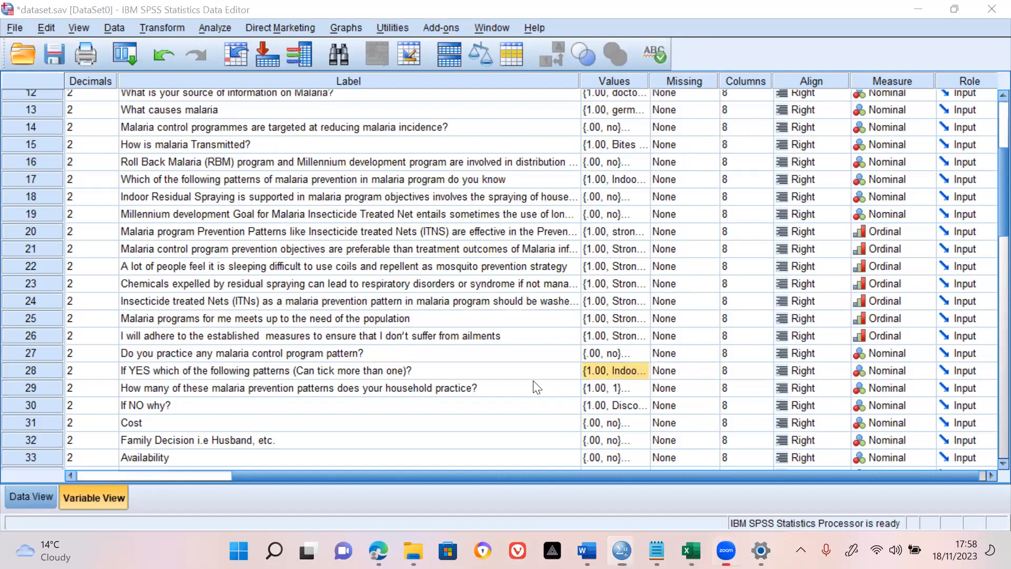
Select the name cell of the first empty row, row 48 below CAtt, in the variable list.
click(378, 415)
key(Down)
key(Down)
key(Down)
key(Down)
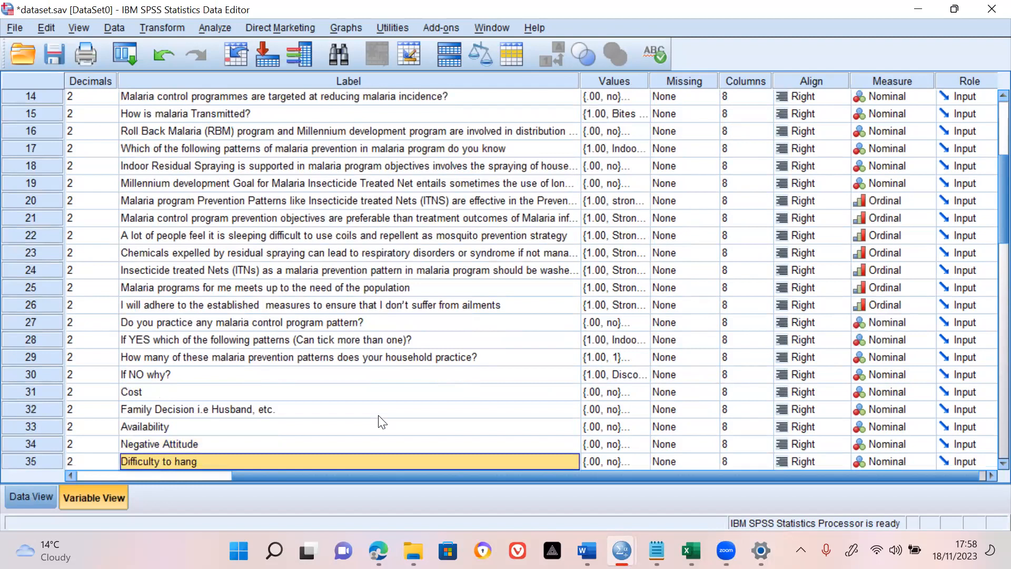
key(Down)
key(Down)
key(Down)
key(Down)
key(Down)
key(Down)
key(Down)
key(Down)
key(Down)
key(Down)
key(Down)
key(Down)
key(Down)
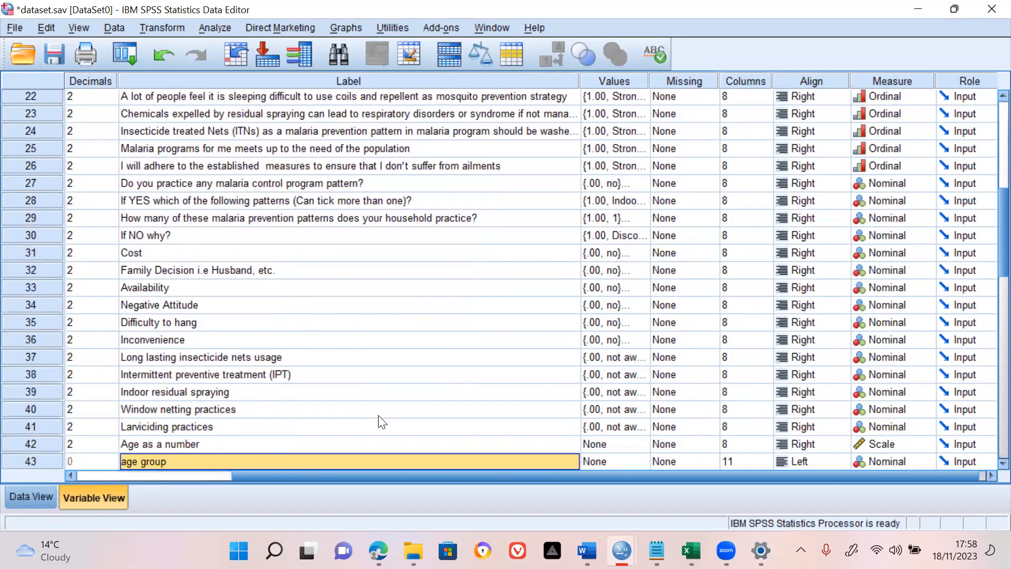
key(Down)
key(Down)
key(Down)
key(Up)
key(Up)
key(Left)
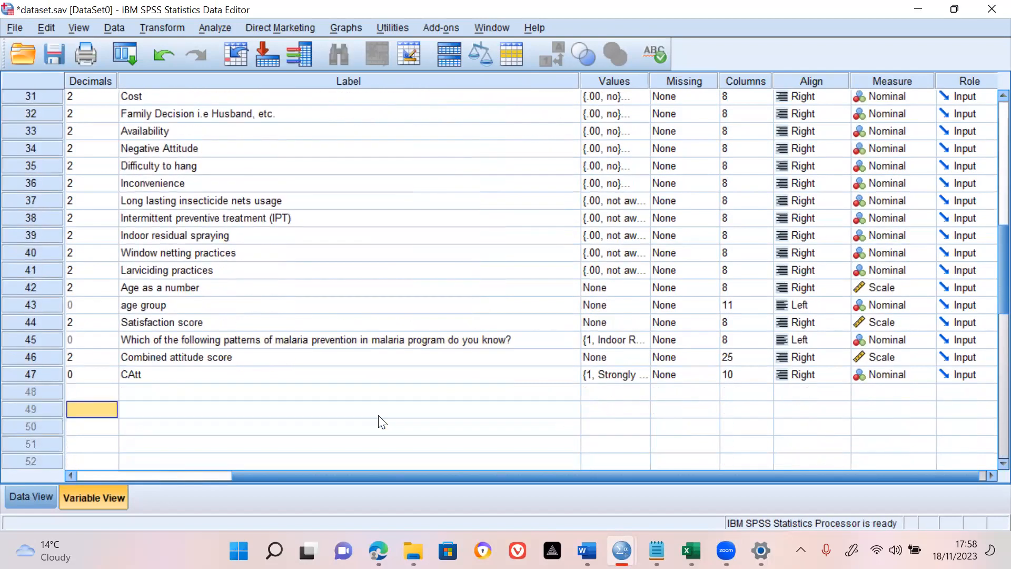
key(Left)
key(Up)
key(Up)
key(Left)
key(Left)
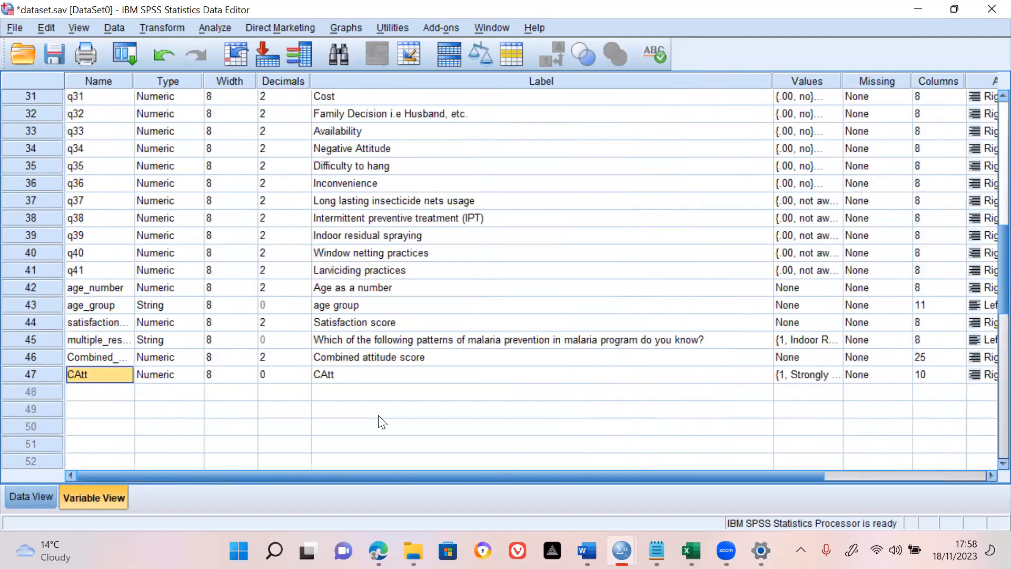
key(Down)
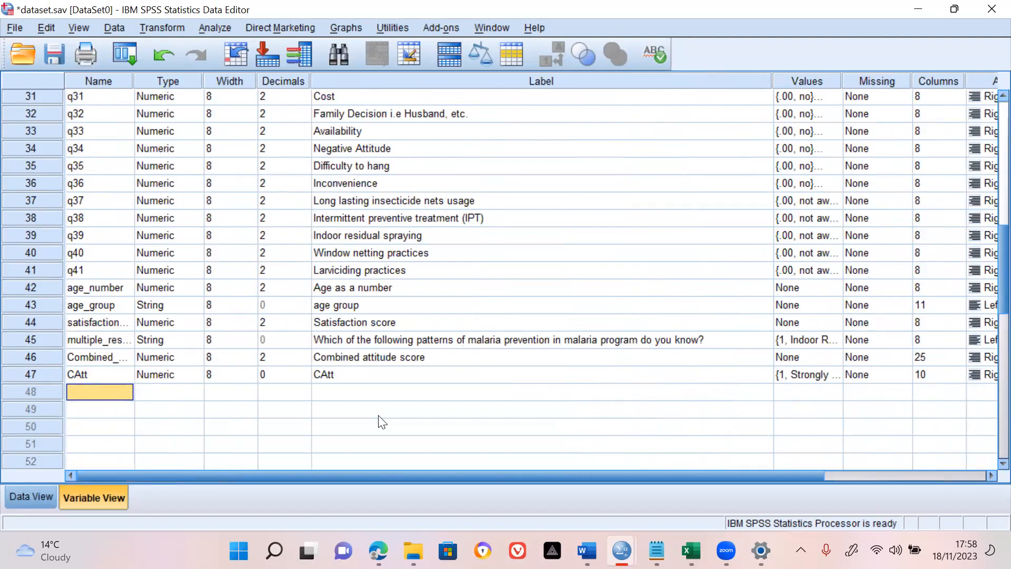
Try to name the new variable in row 48 28_multipleres.
text(28)
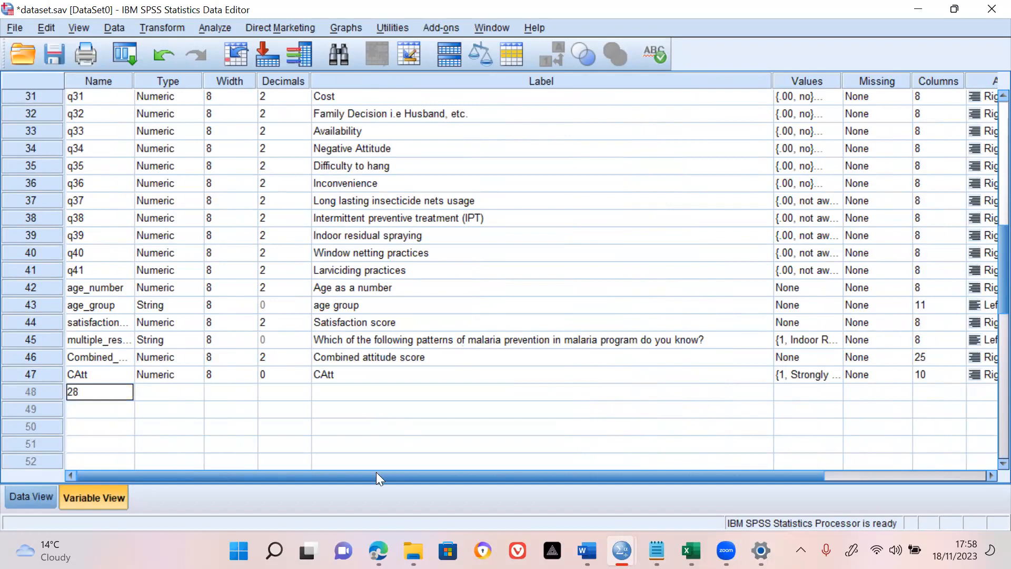
text(+)
key(BackSpace)
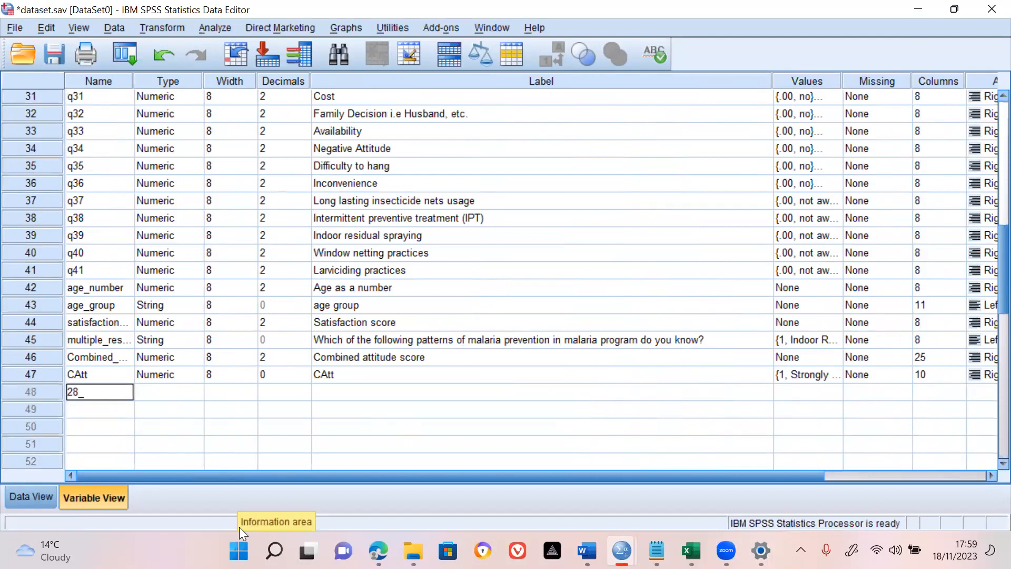
text(multiple)
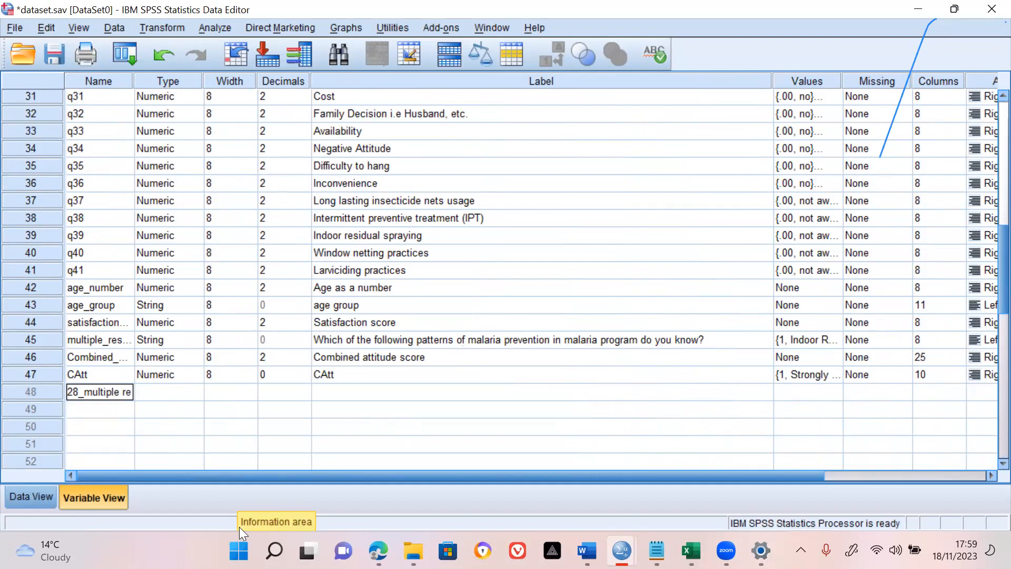
text(res)
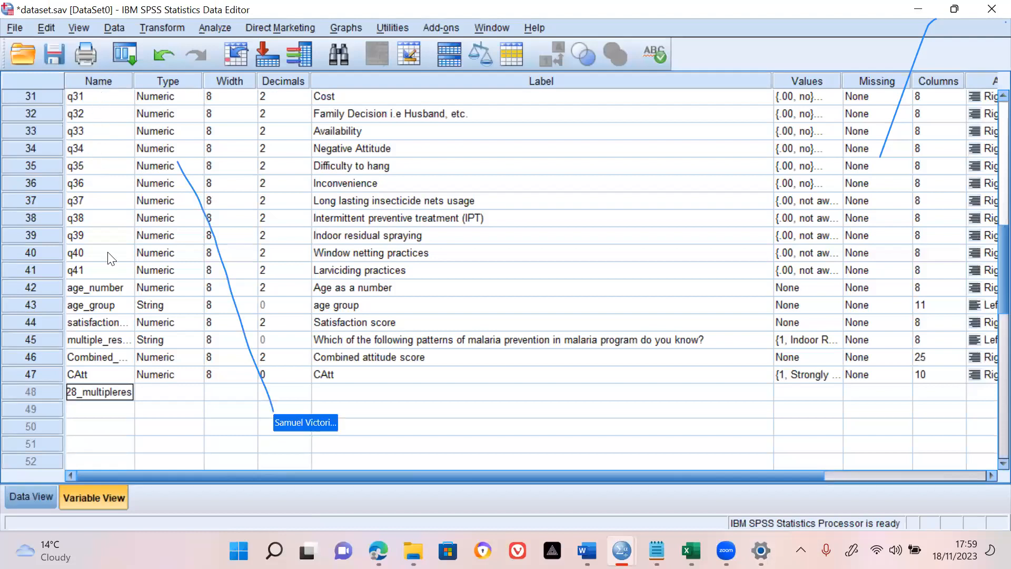
text(`)
key(Escape)
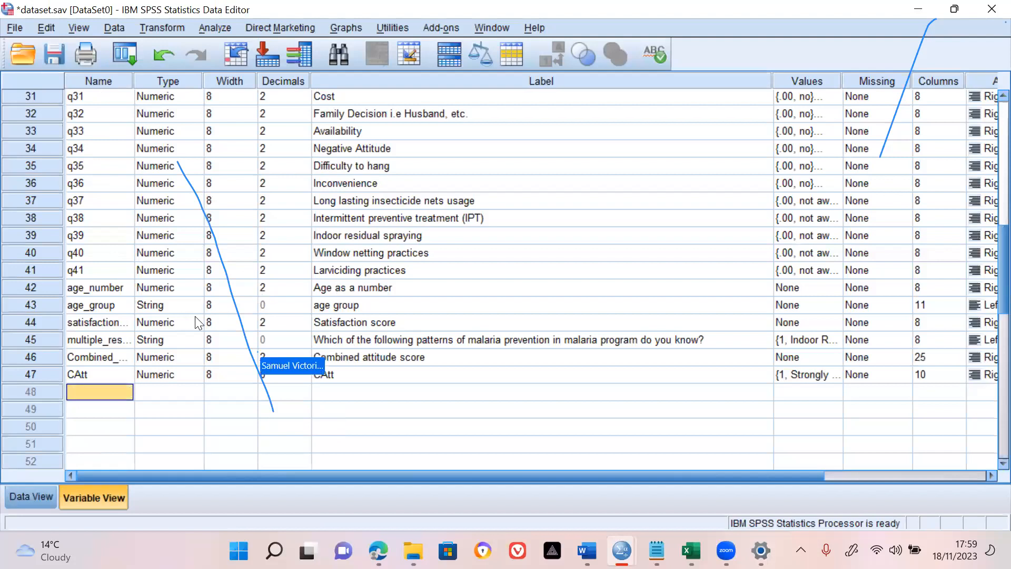
Review the rules for SPSS variable names in the Spss data analysis foundations document in Google Docs, from spaces to uniqueness.
click(310, 360)
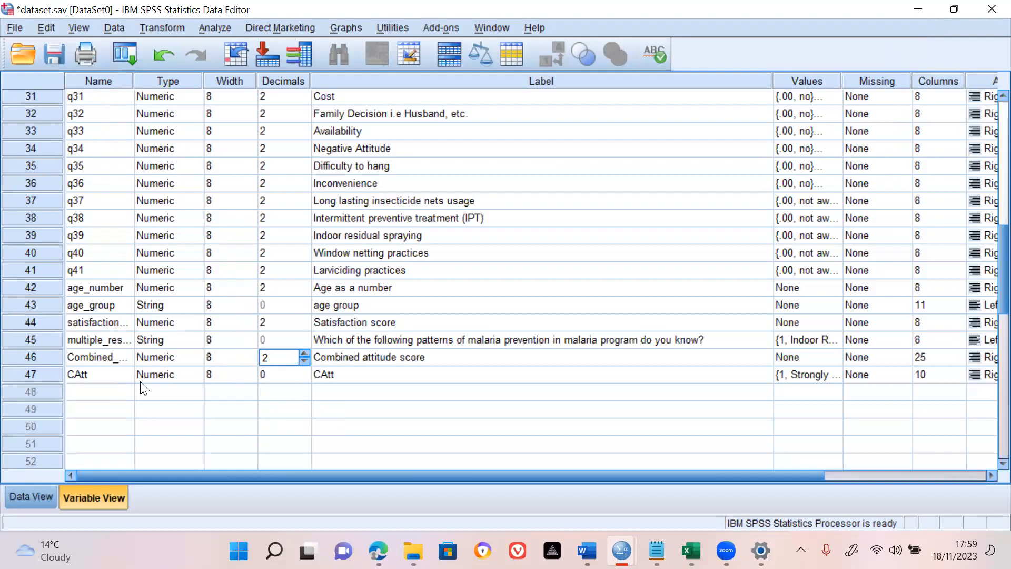
click(103, 398)
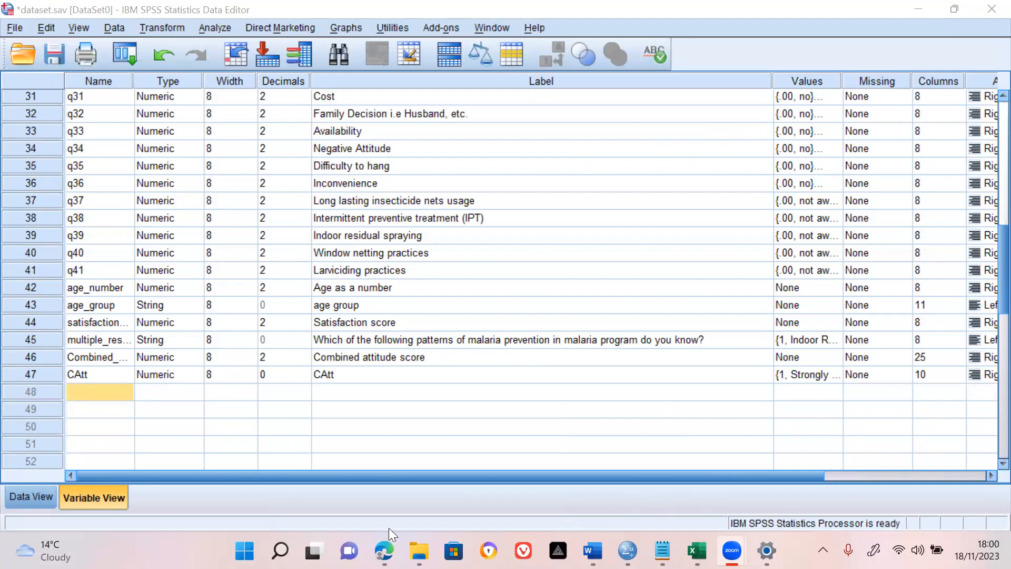
click(384, 551)
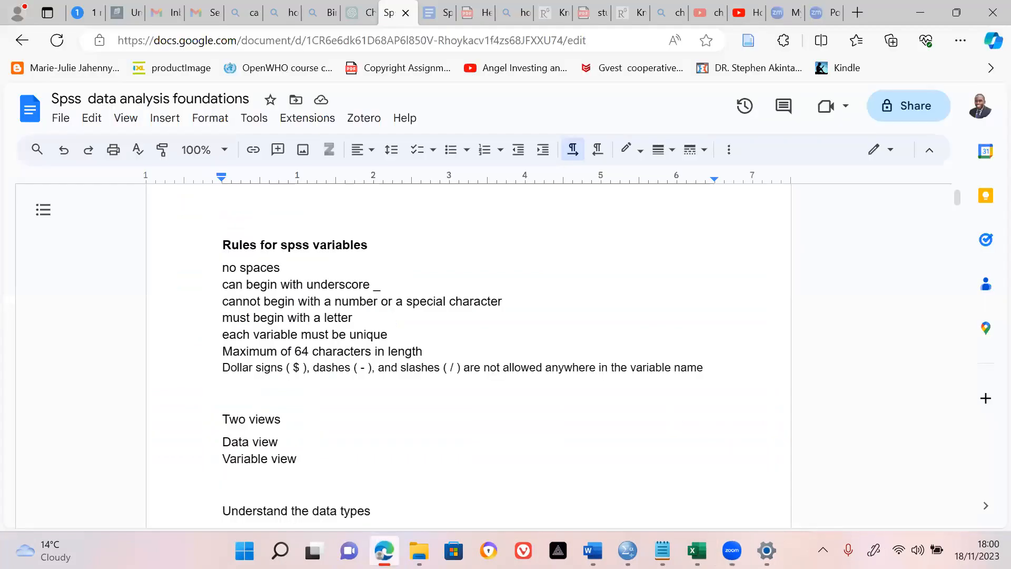
click(383, 551)
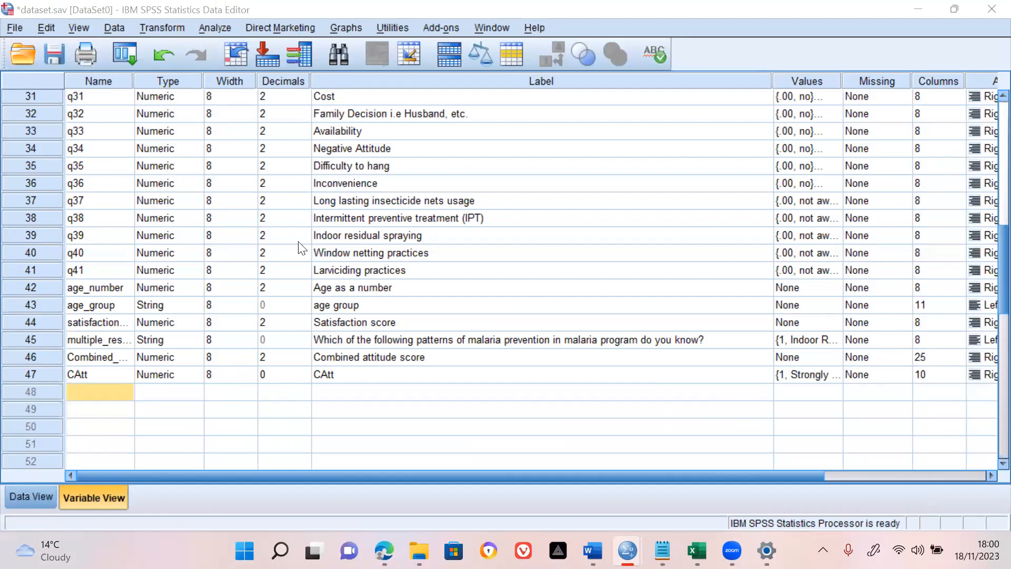
click(94, 391)
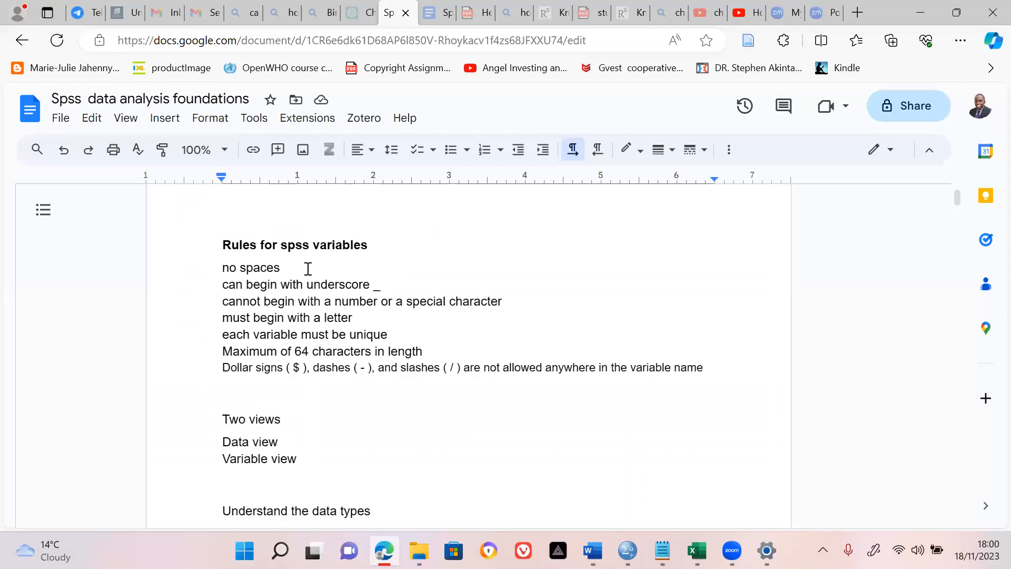
triple_click(308, 269)
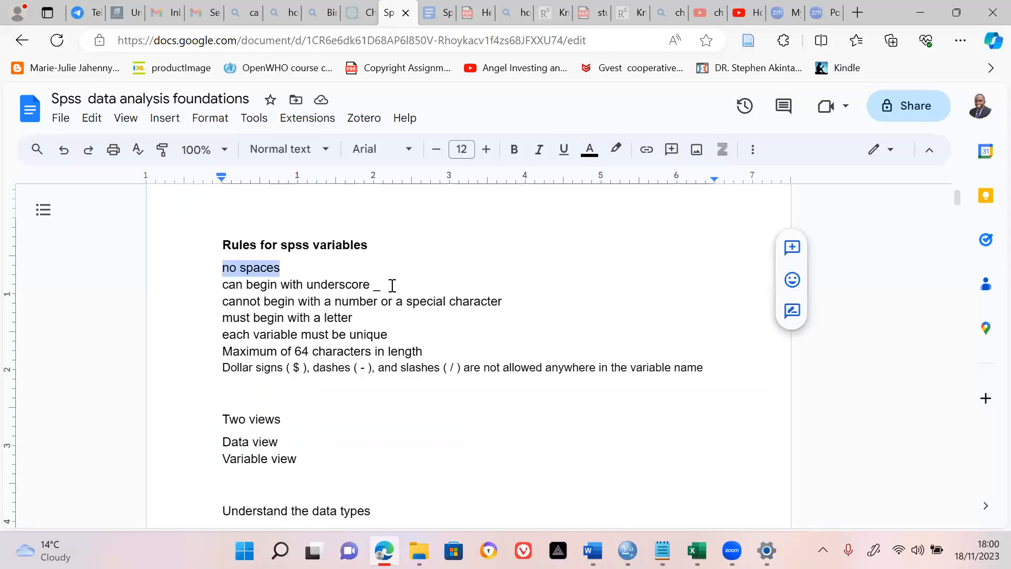
shift+click(458, 289)
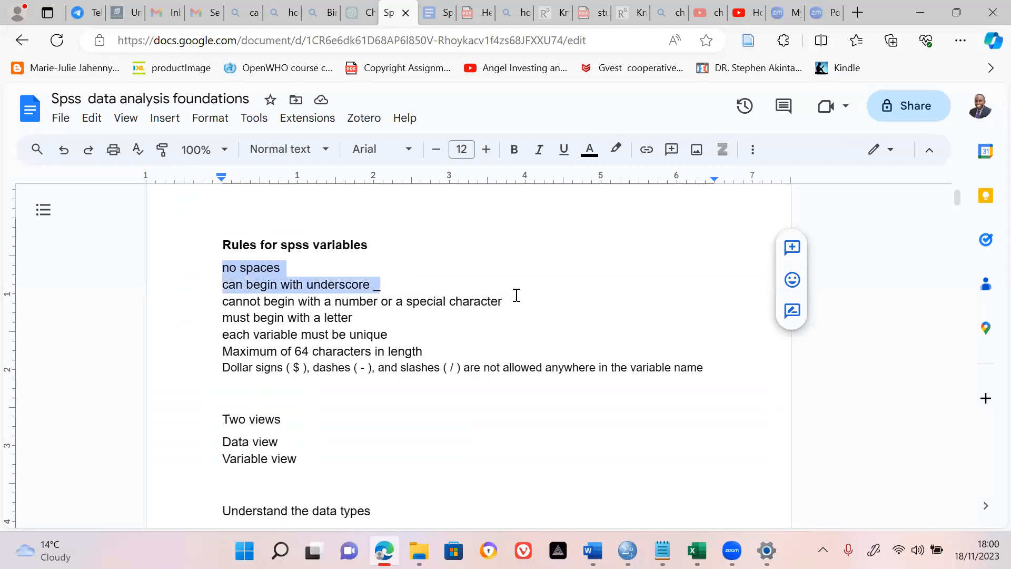
shift+click(524, 301)
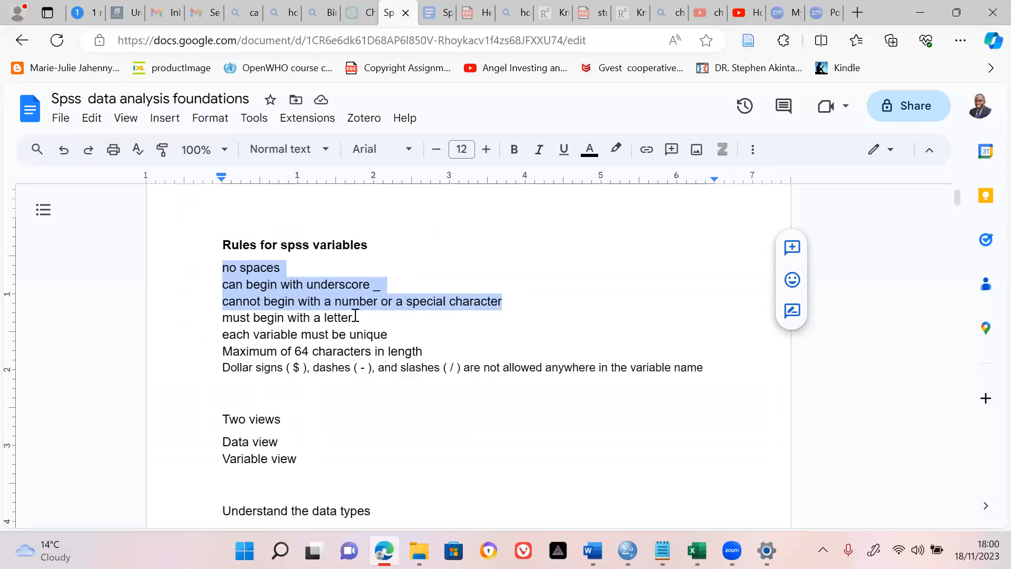
click(390, 334)
key(shift+Up)
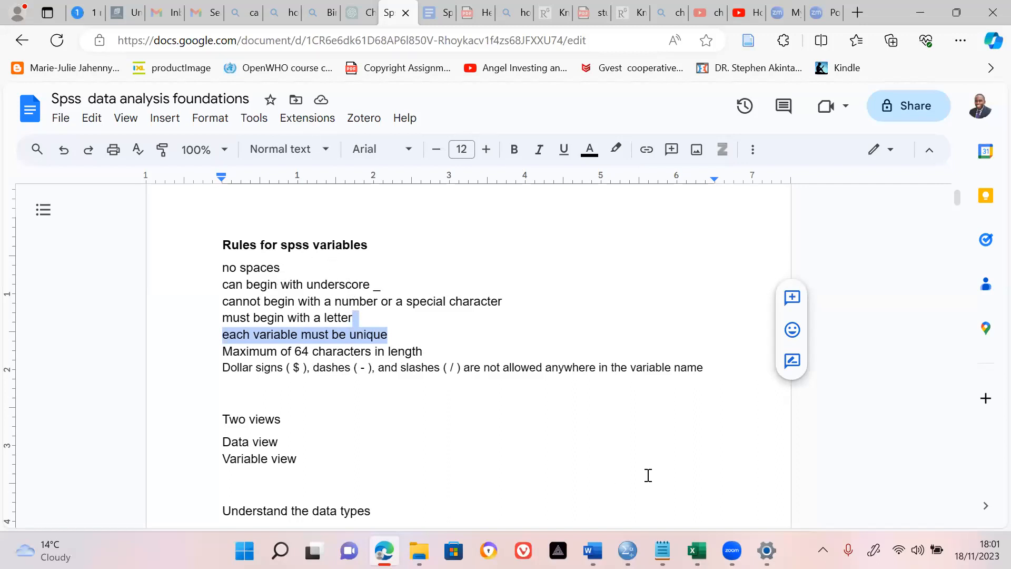
Switch to SPSS, close the Untitled2 data editor and return to dataset.sav.
click(627, 550)
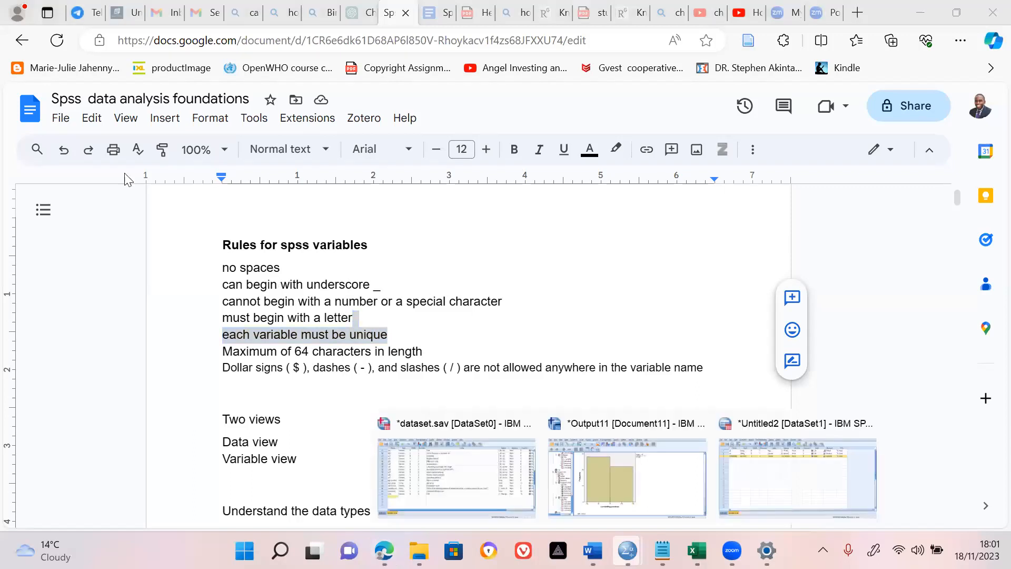
click(797, 477)
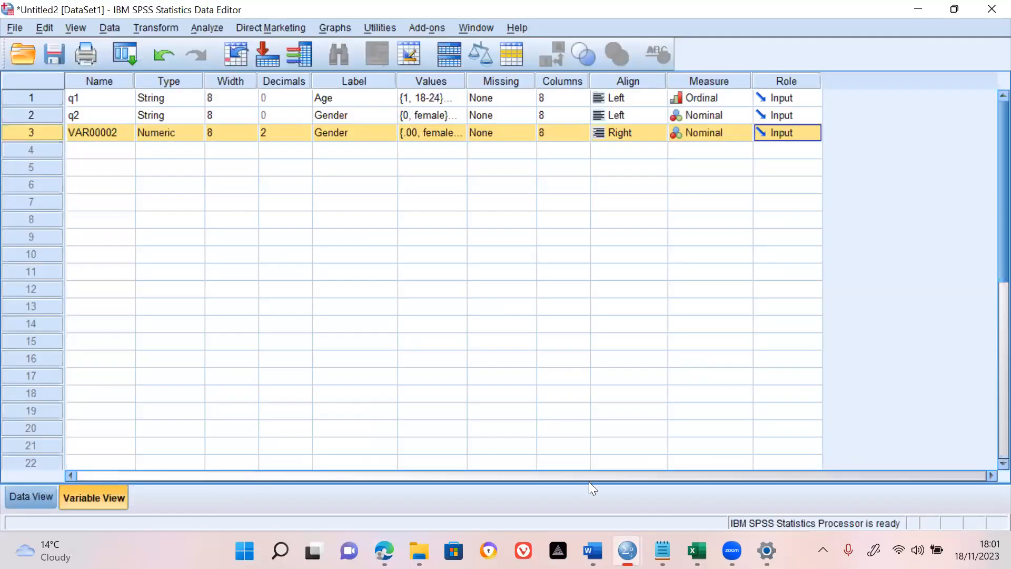
click(990, 9)
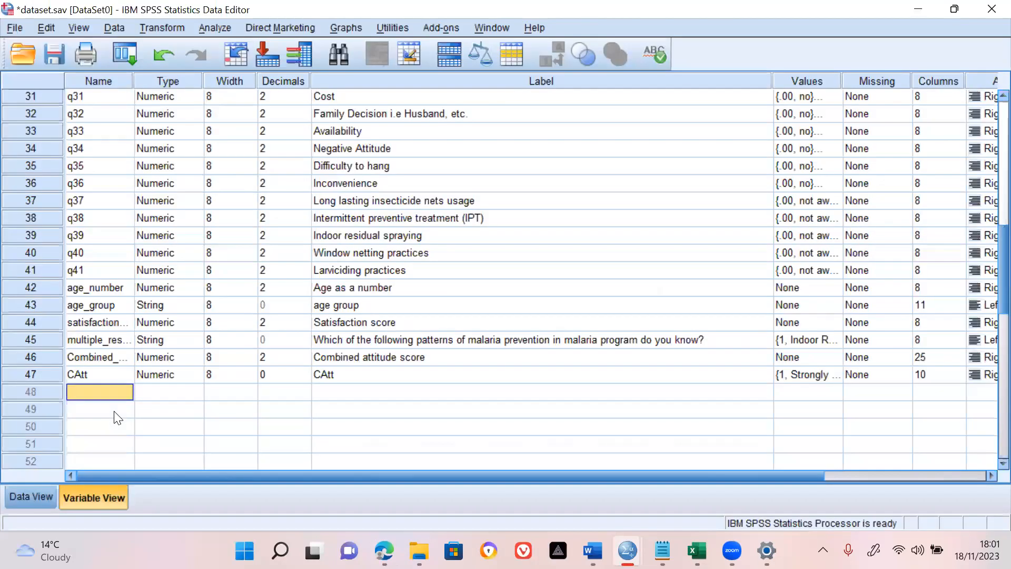
Create a variable in row 48 with a name beginning multiple_res_.
text(multiple_res)
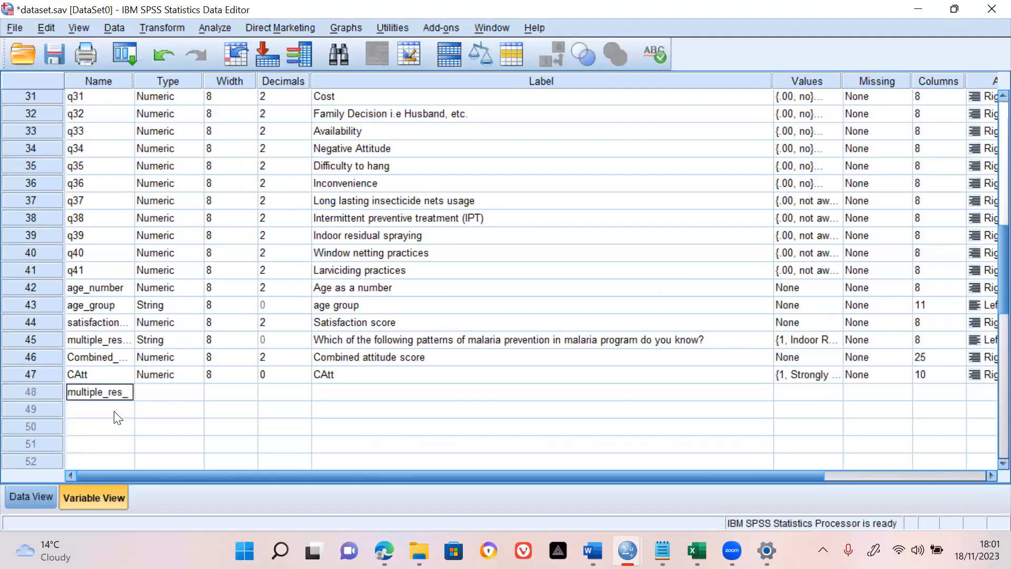
text(_)
key(Return)
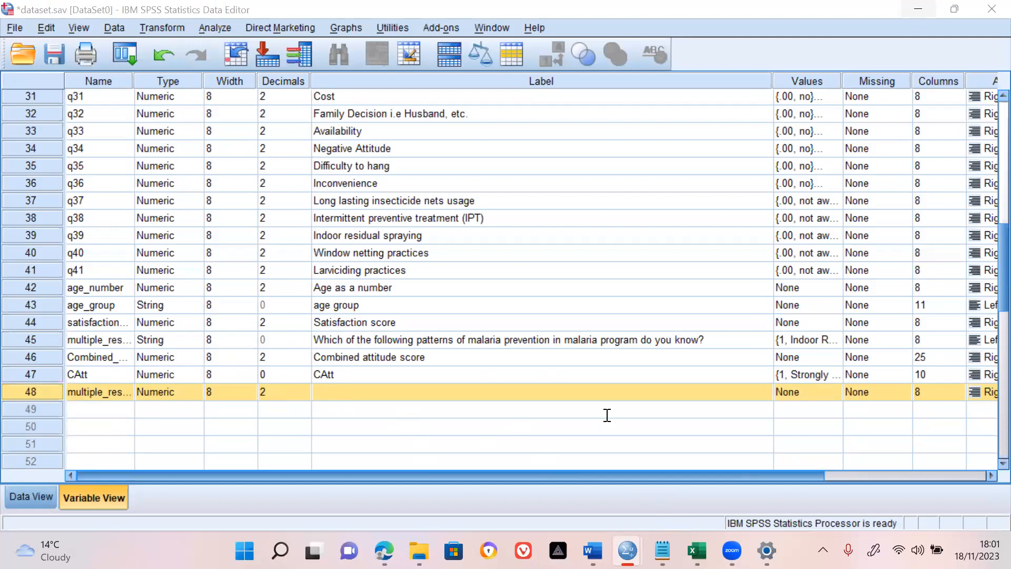
Switch to the questionnaire in Word and copy option (a), Indoor Residual Spraying, from question 28.
key(alt+Tab)
click(394, 327)
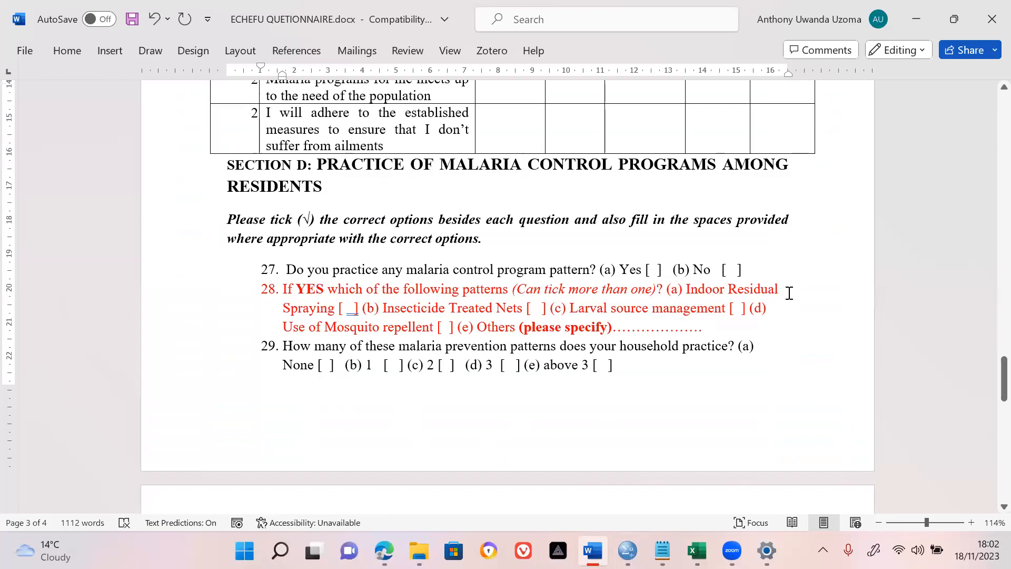
click(688, 292)
shift+click(335, 311)
key(ctrl+c)
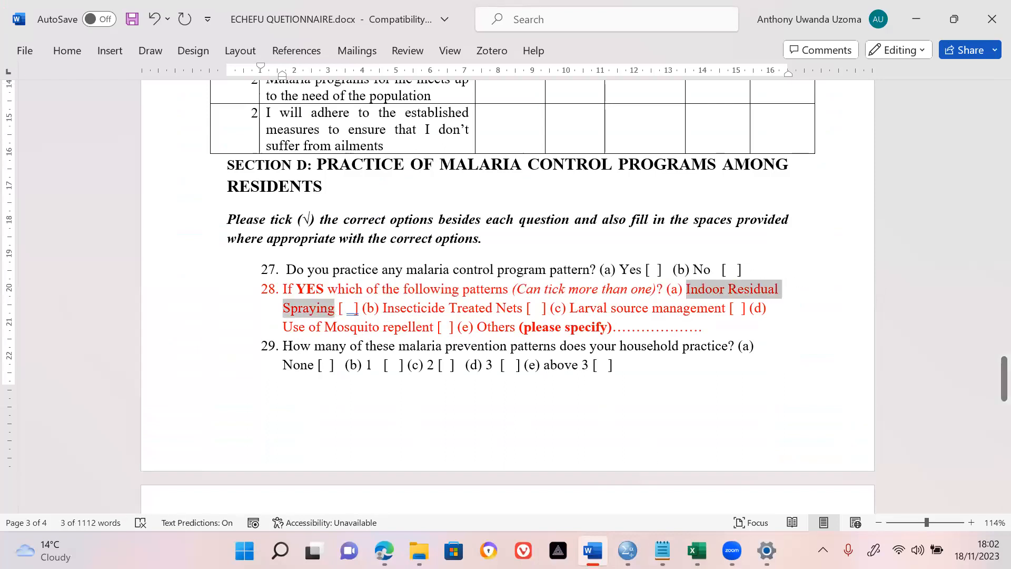
Return to dataset.sav in SPSS and paste Indoor Residual Spraying as the label of the variable in row 48.
mouse_move(626, 550)
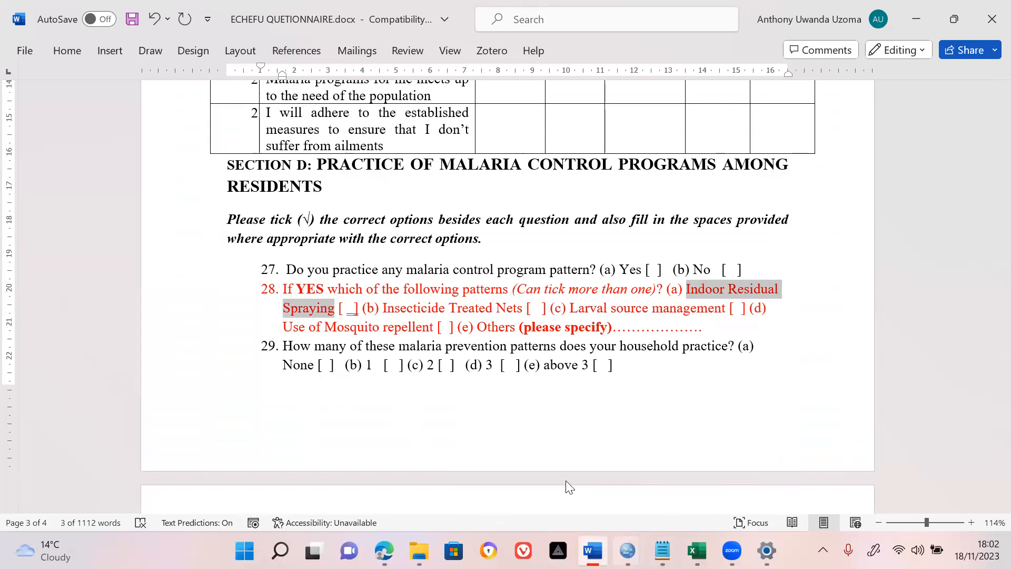
click(546, 472)
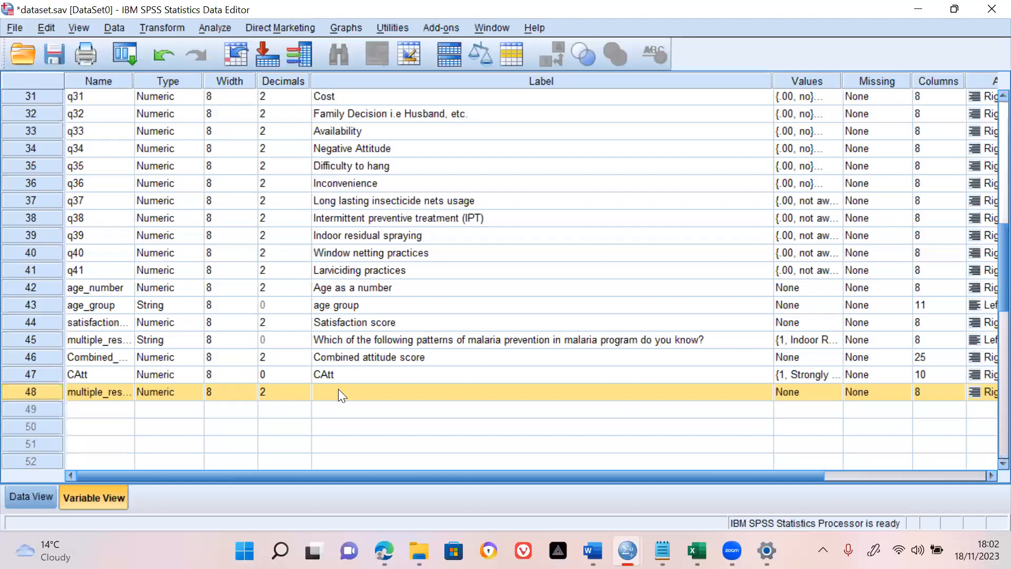
click(339, 391)
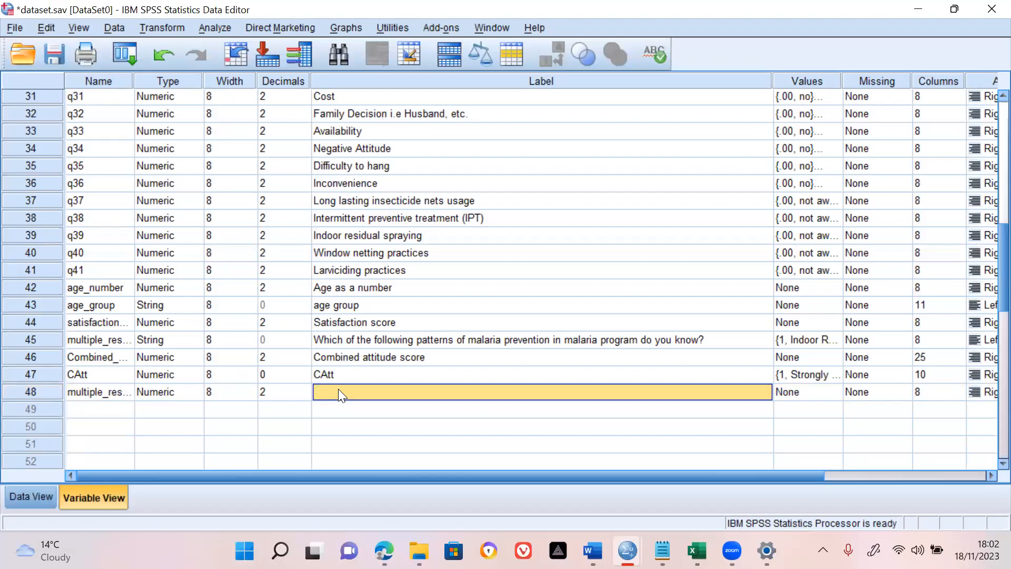
key(ctrl+v)
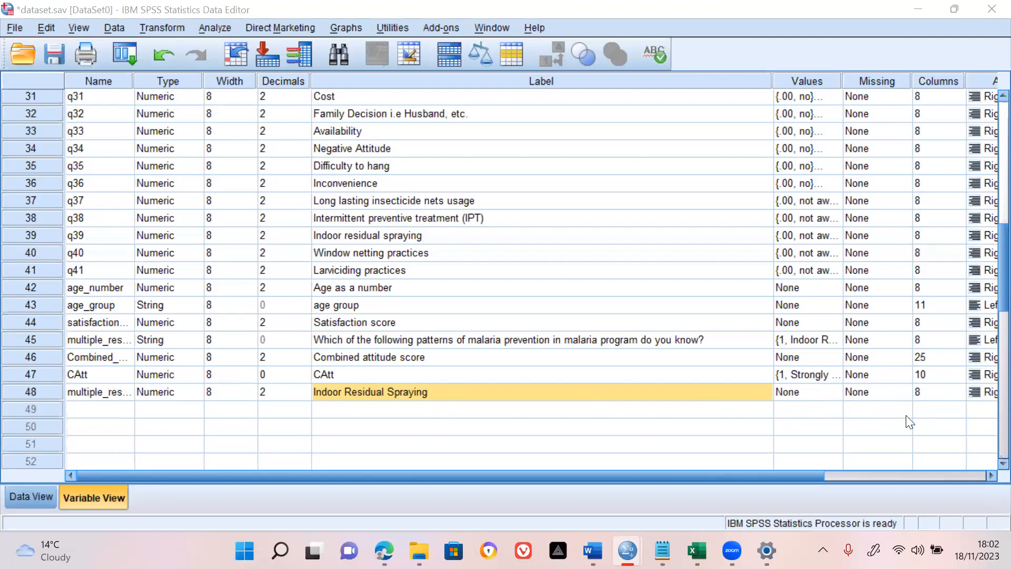
Set the measurement level of the Indoor Residual Spraying variable in row 48 to Scale.
key(Tab)
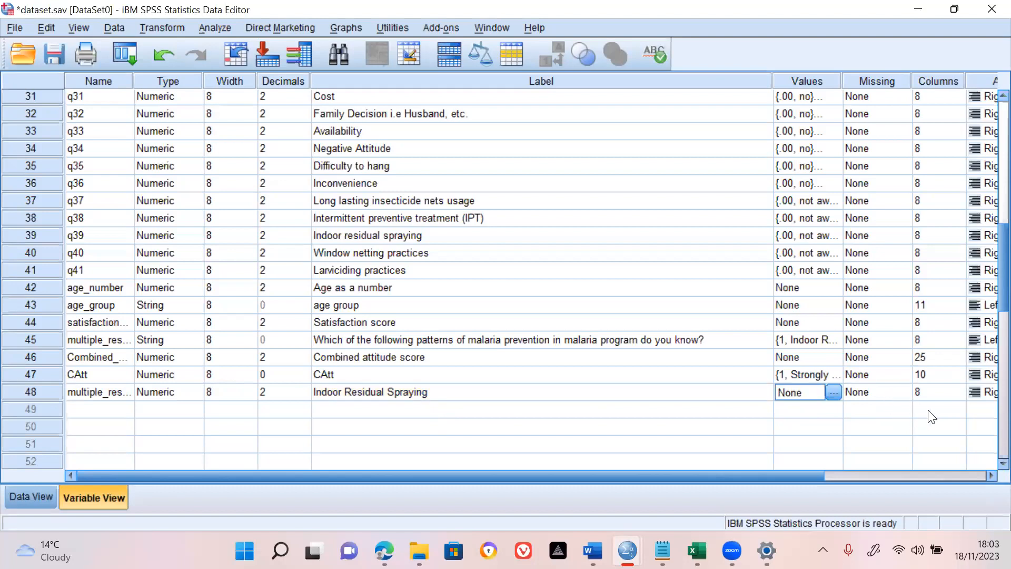
click(887, 413)
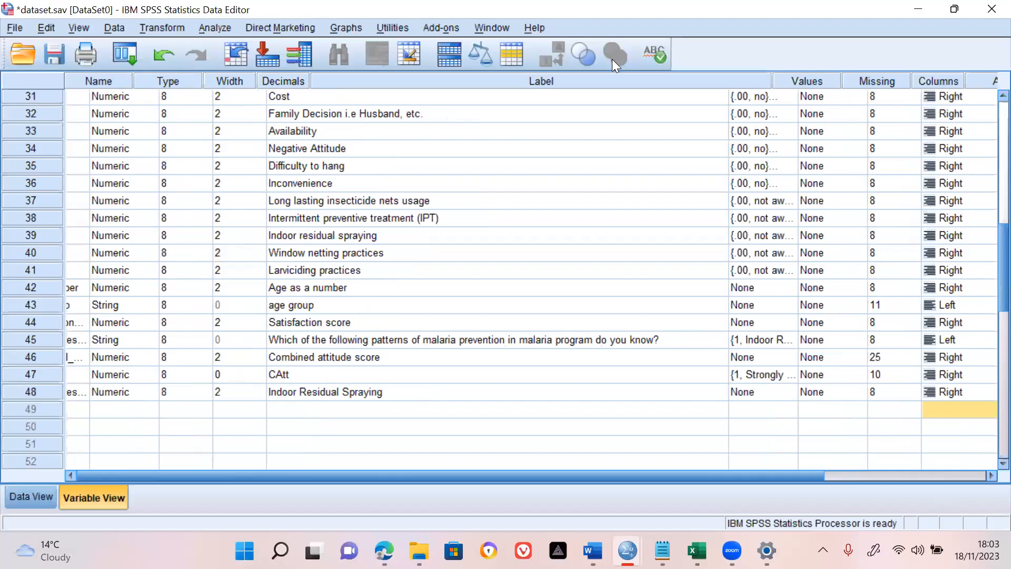
key(Up)
key(Right)
key(Right)
key(alt+Down)
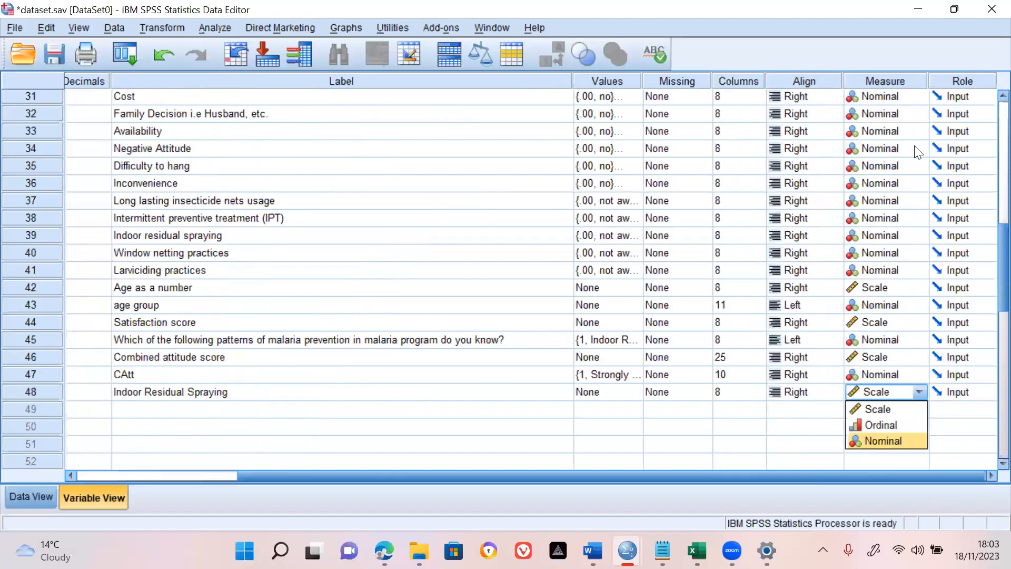
key(Escape)
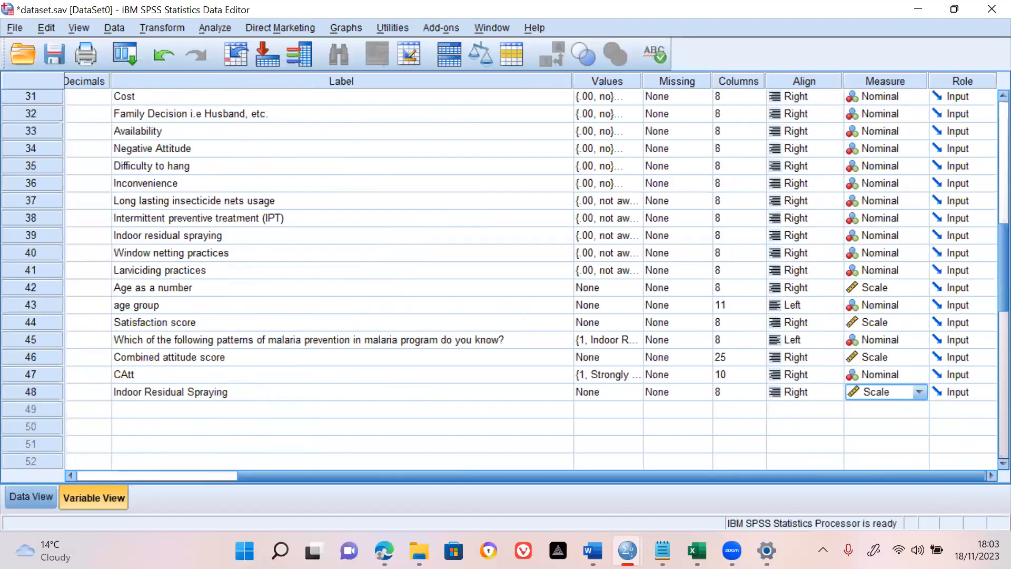
Copy option (b), Insecticide Treated Nets, from question 28 in Word into SPSS as the label of row 49.
click(626, 550)
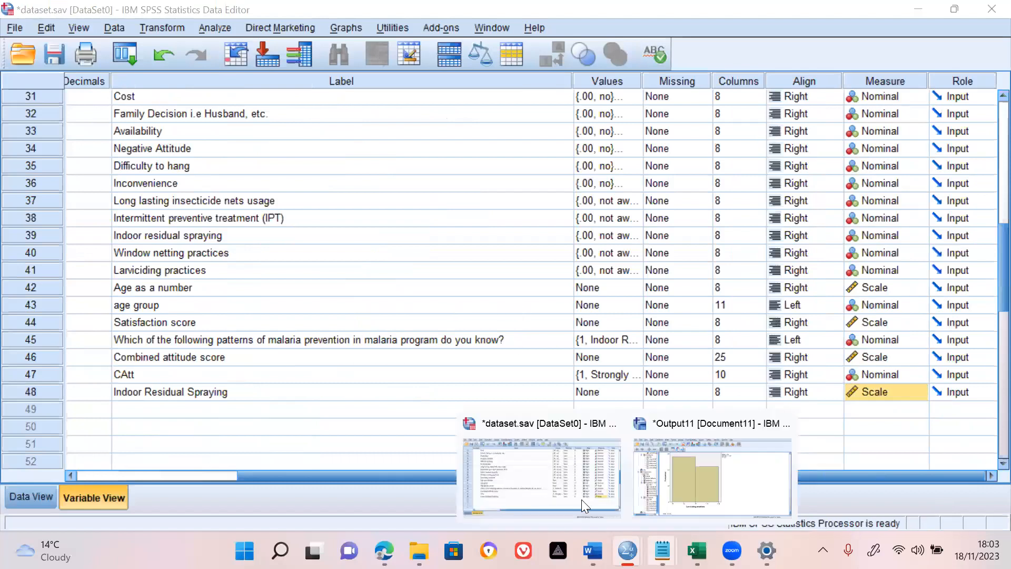
key(alt+Tab)
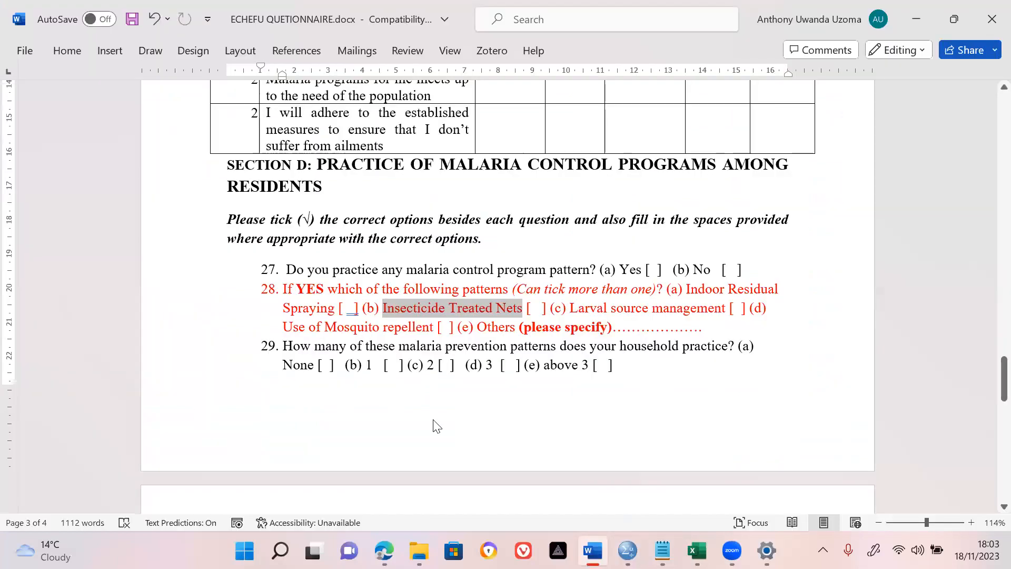
click(626, 550)
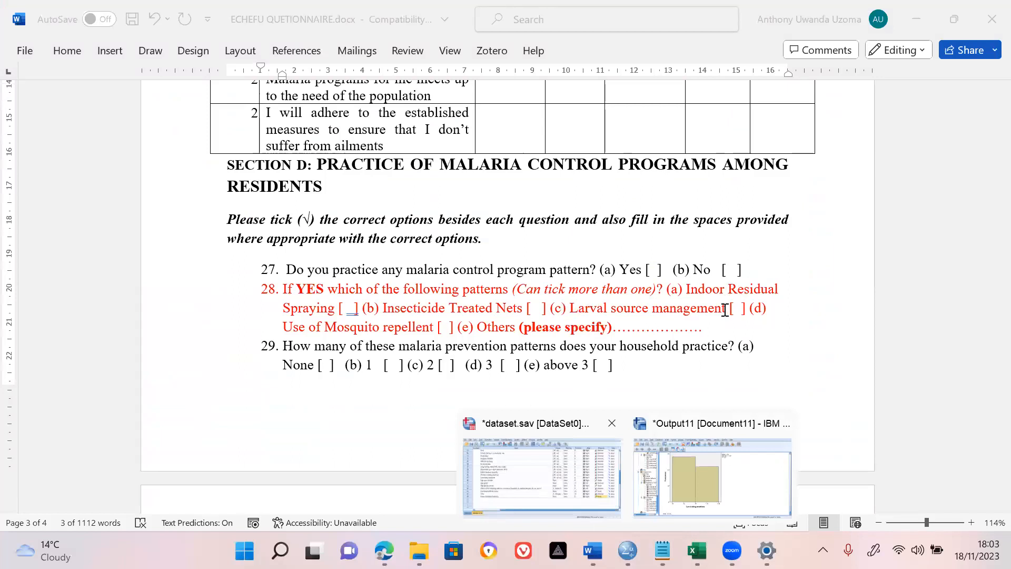
key(super+8)
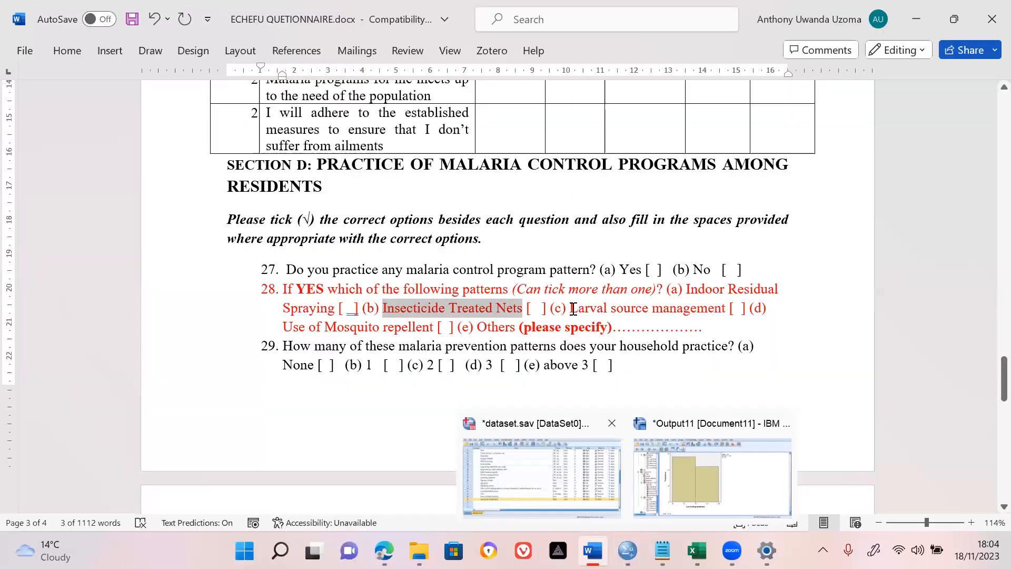
Copy option (c), Larval source management, from question 28 in Word and paste it in SPSS as the label of row 50.
drag(729, 308, 572, 308)
key(ctrl+c)
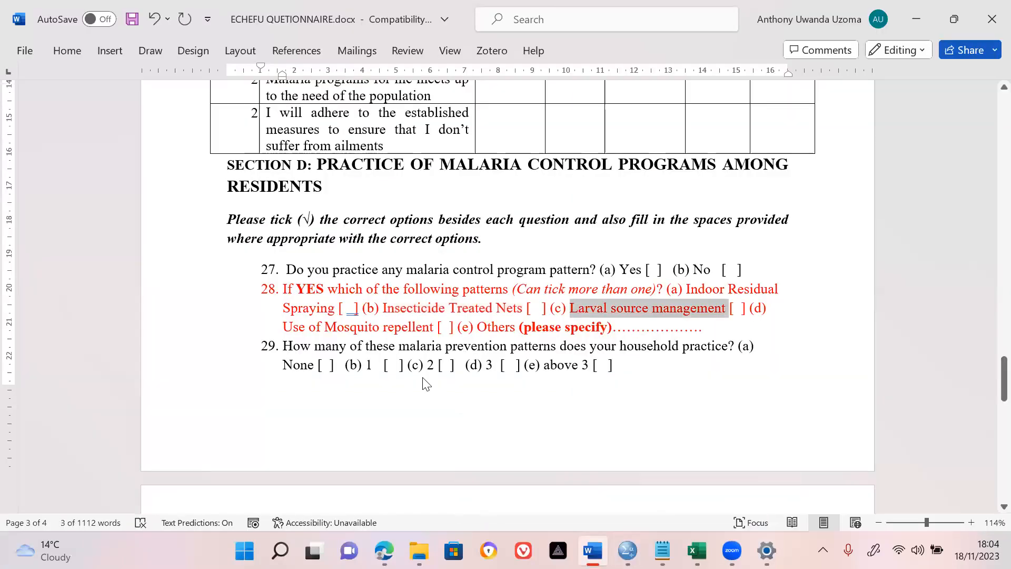
click(348, 377)
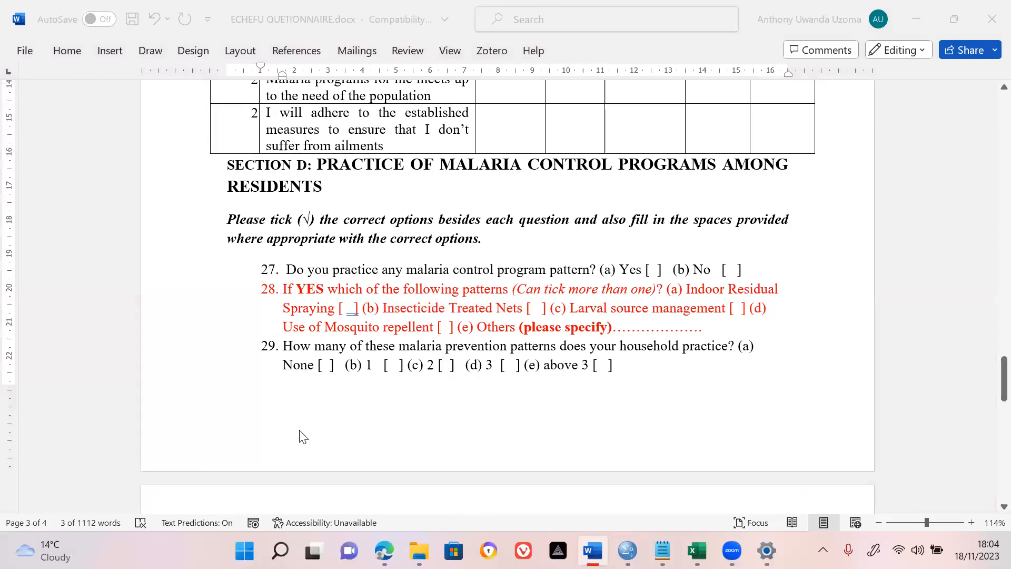
key(alt+Tab)
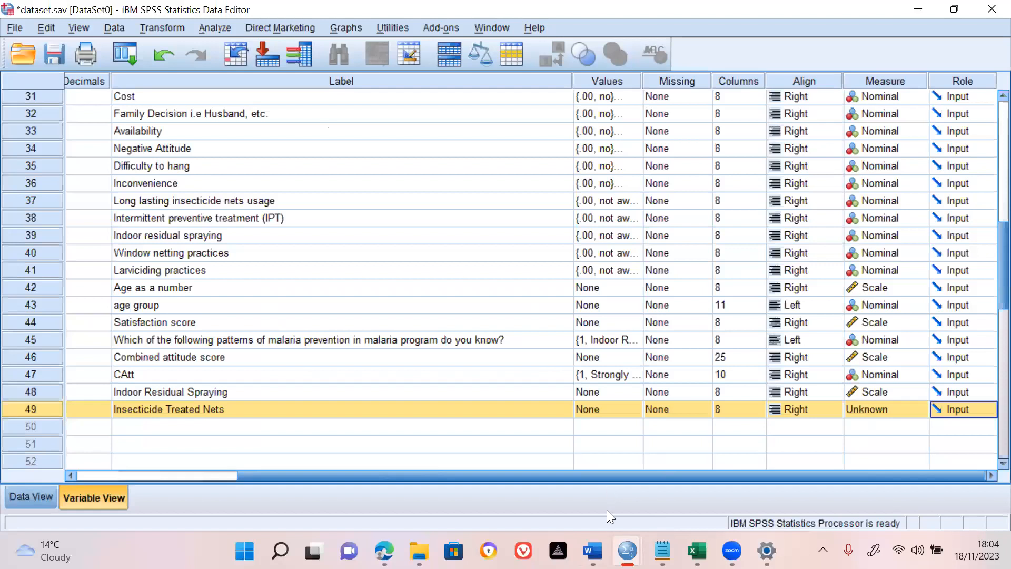
click(316, 427)
key(ctrl+v)
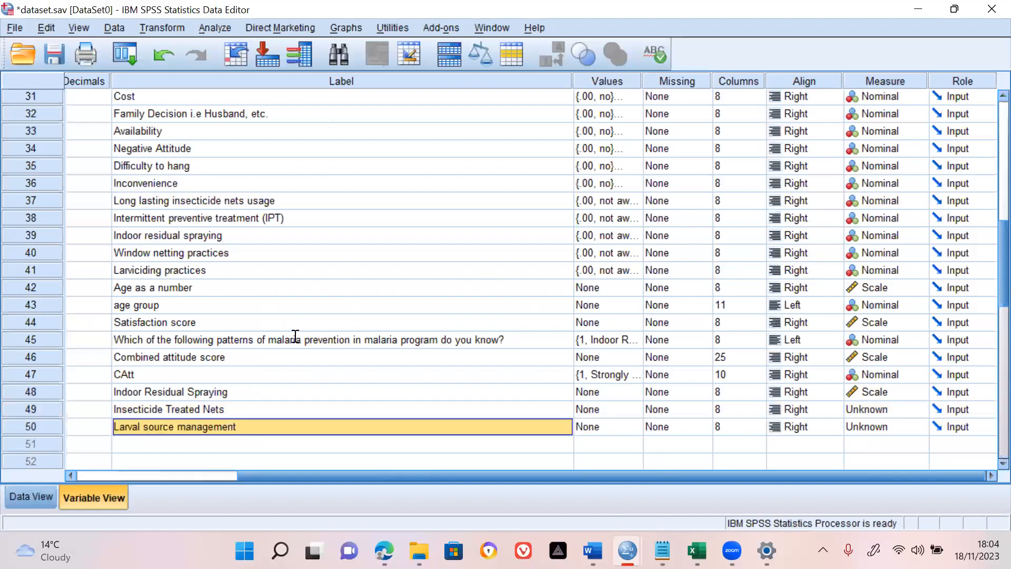
Copy option (d), Use of Mosquito repellent, from question 28 in Word into SPSS as the label of row 51.
click(663, 550)
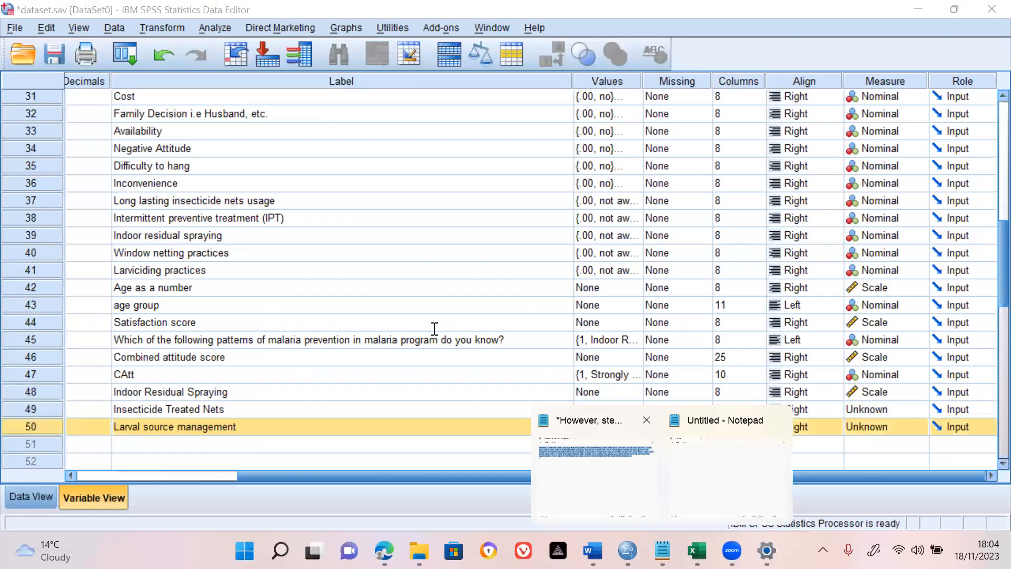
click(592, 550)
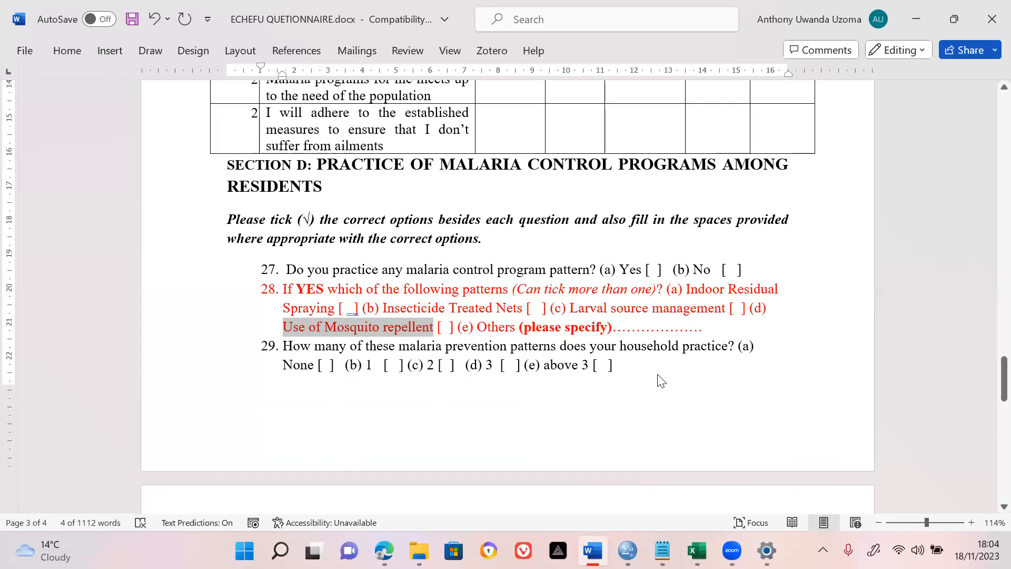
key(alt+Tab)
key(Down)
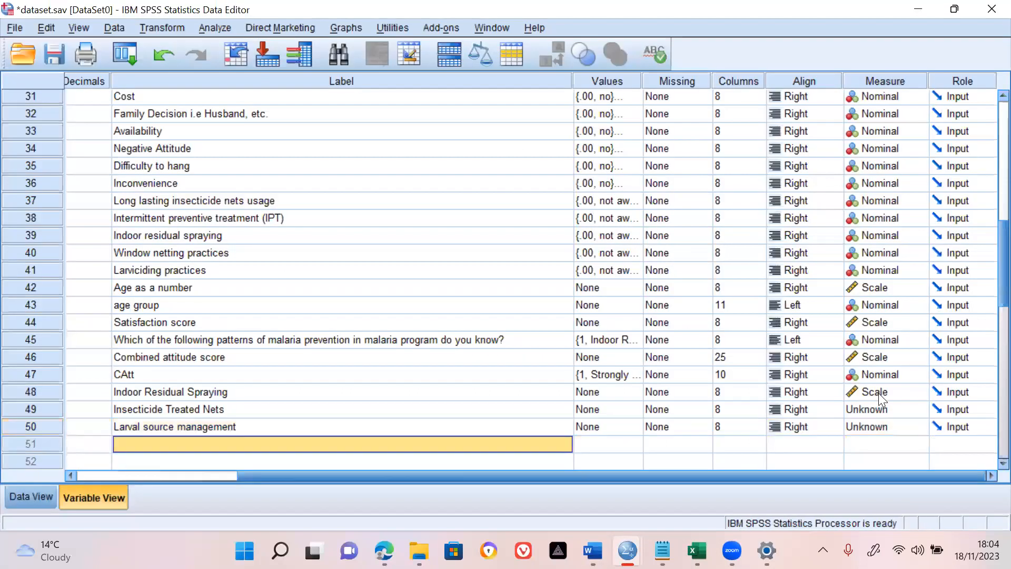
text(Use of Mosquito repellent)
Set the measurement level of Insecticide Treated Nets, Larval source management and Use of Mosquito repellent to Scale.
click(884, 397)
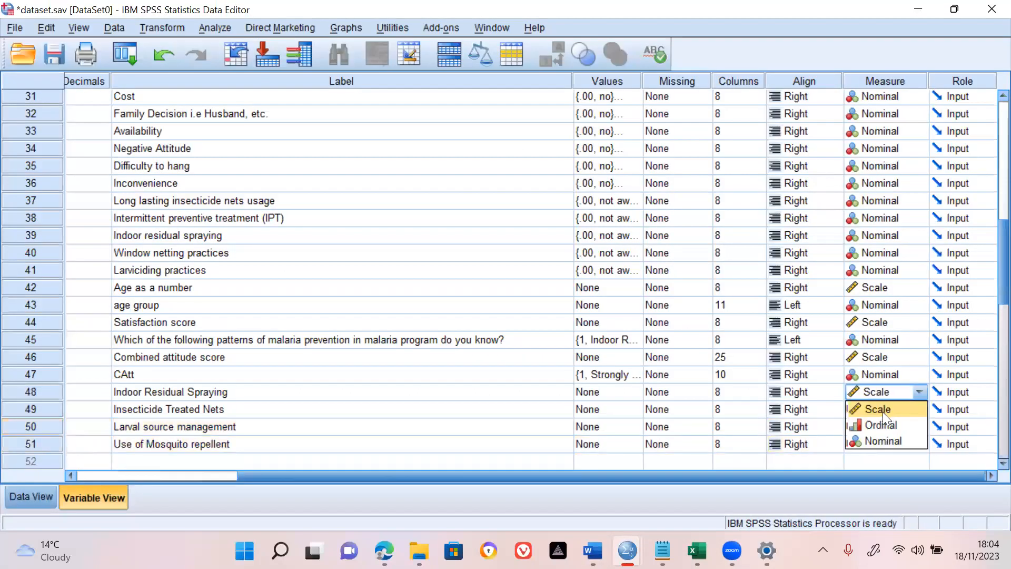
click(876, 427)
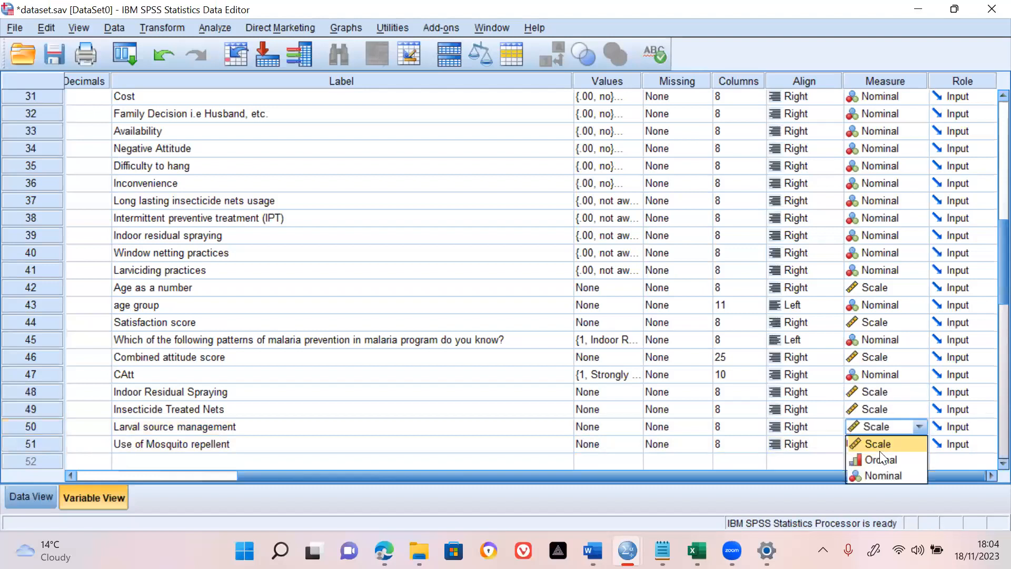
click(879, 454)
key(Return)
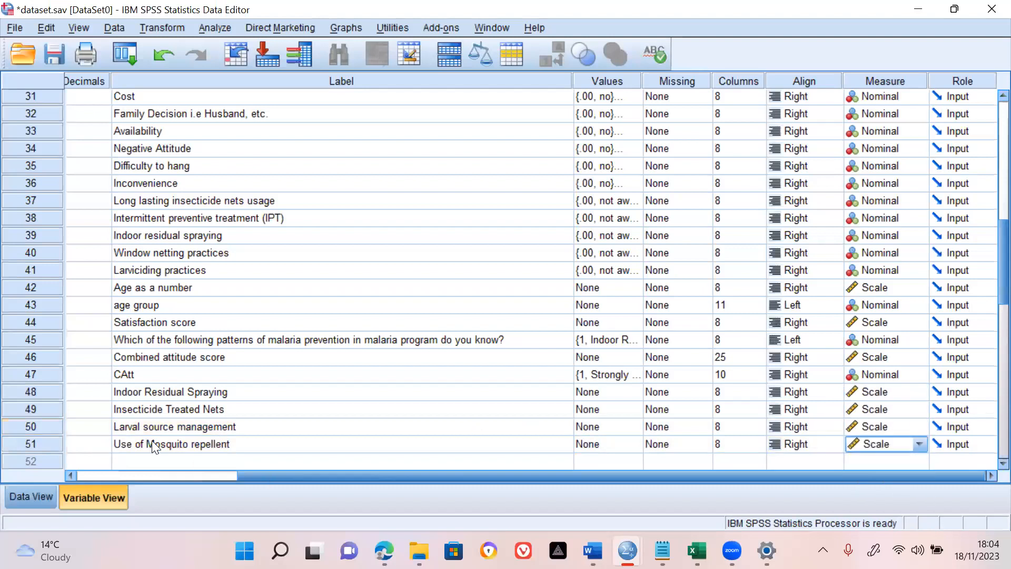
Rename the Indoor Residual Spraying variable in row 48 to indoor_28.
click(152, 442)
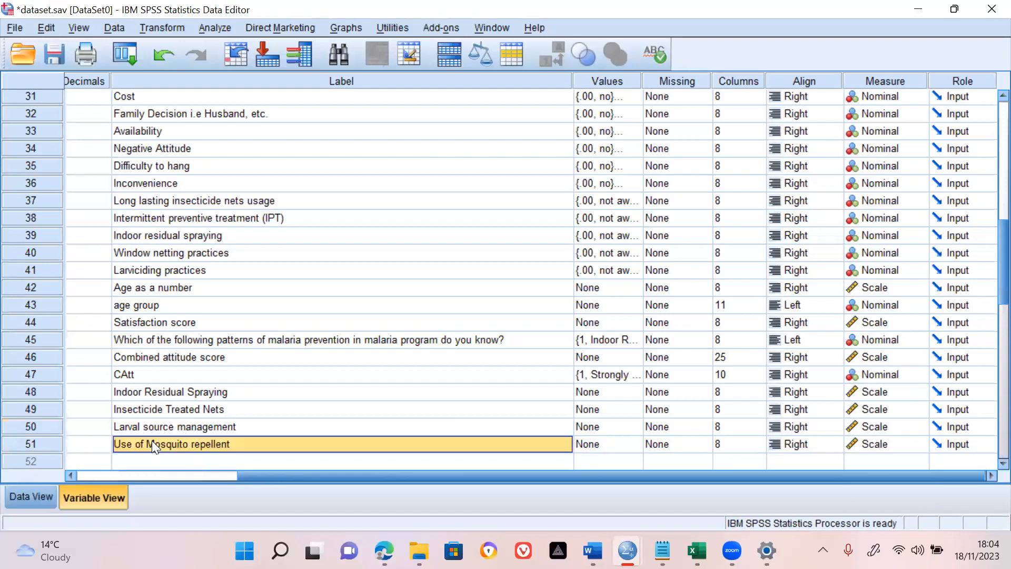
key(Down)
key(Down)
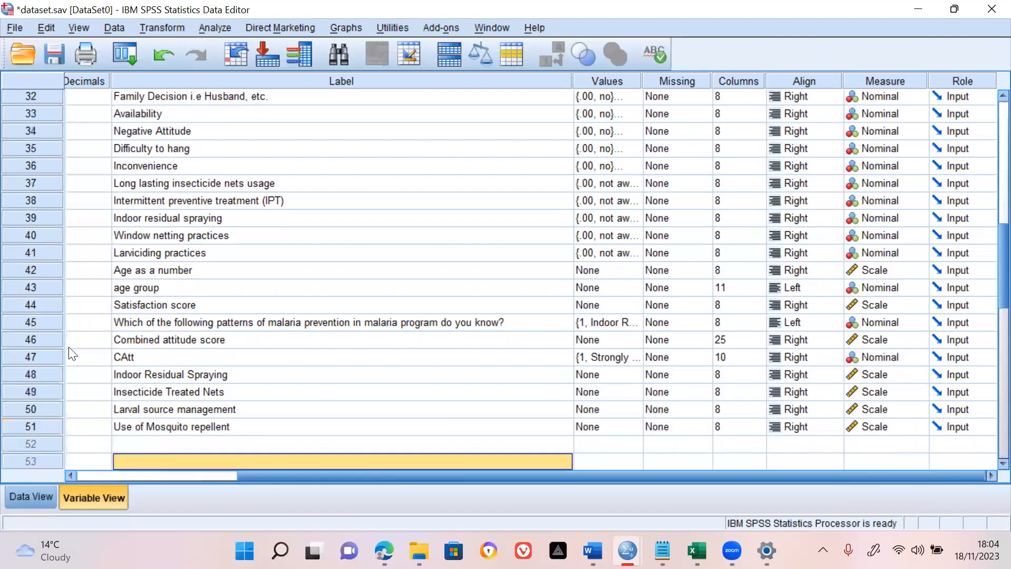
key(Home)
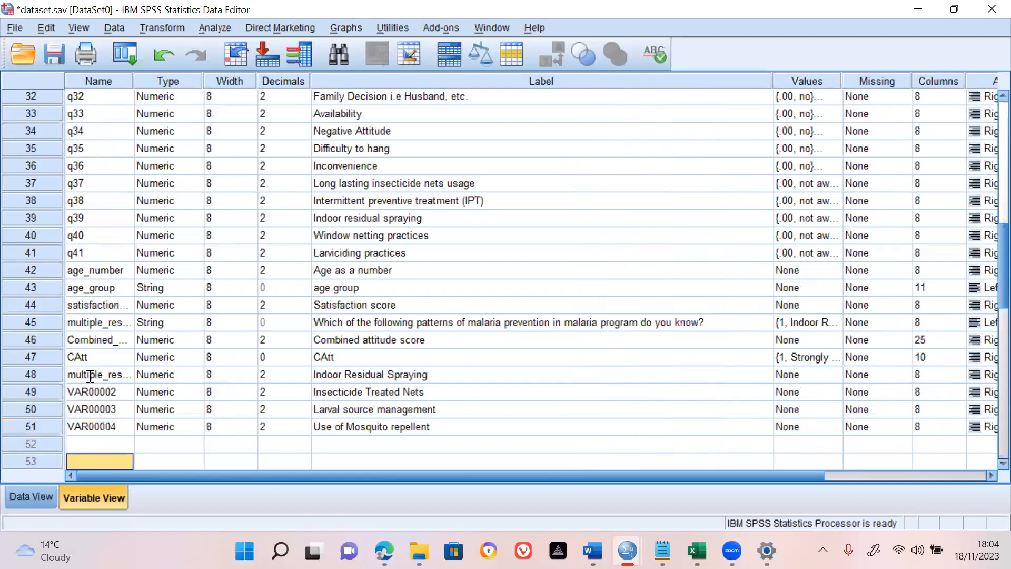
click(90, 376)
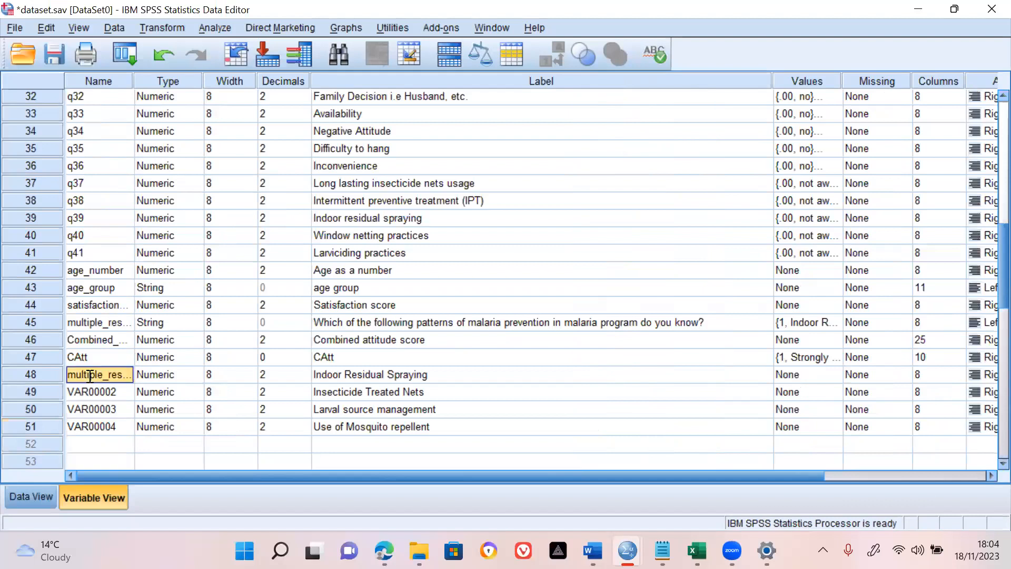
text(indoor_28)
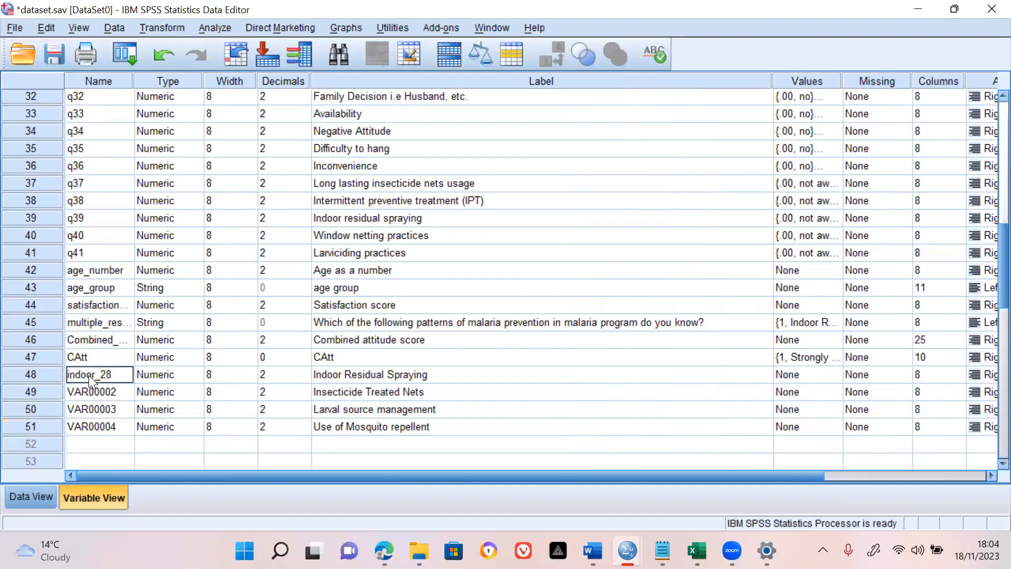
key(Return)
Rename the Insecticide Treated Nets variable to ITN_28 and the Larval source management variable to Larva_28.
text(IT)
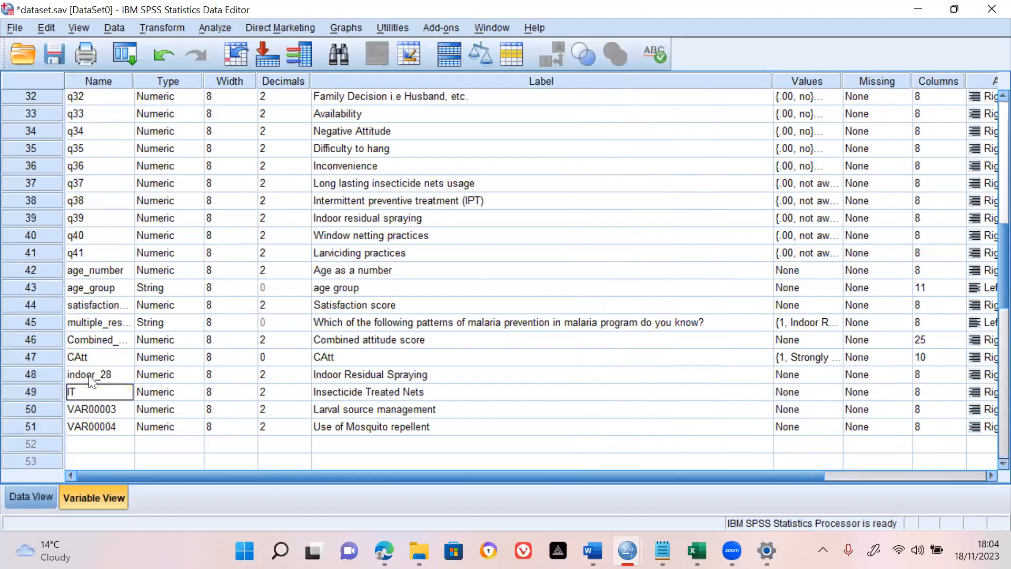
text(N_28)
key(Return)
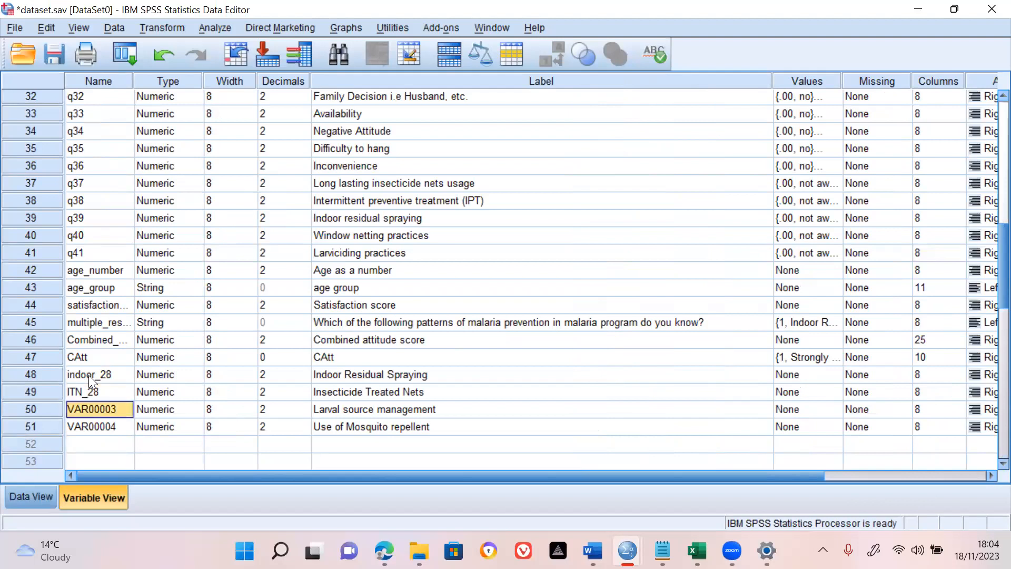
text(Larva_)
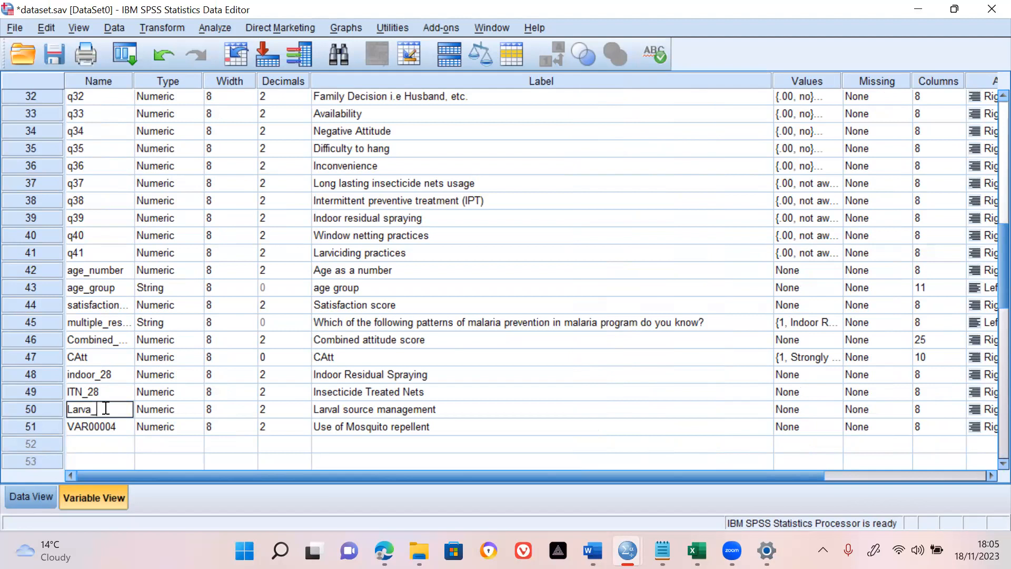
text(28)
click(129, 426)
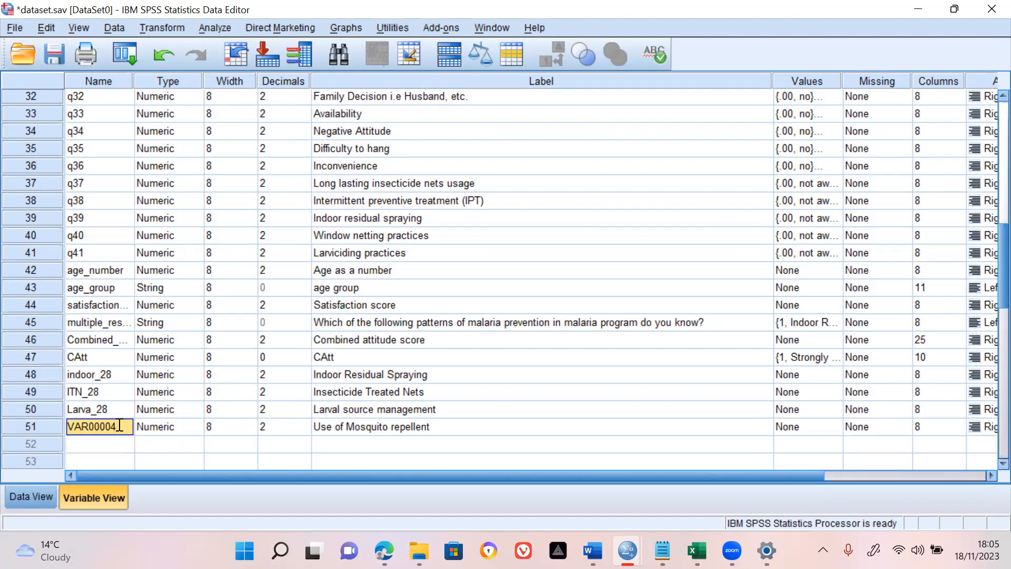
Rename the Use of Mosquito repellent variable in row 51 to mos_q_28.
text(mos_)
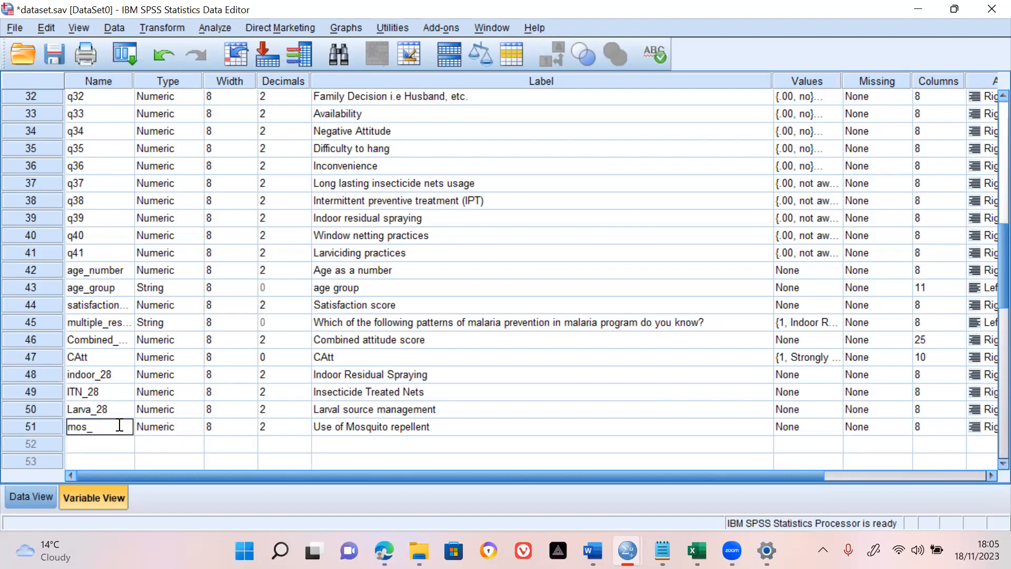
text(q_28)
key(Return)
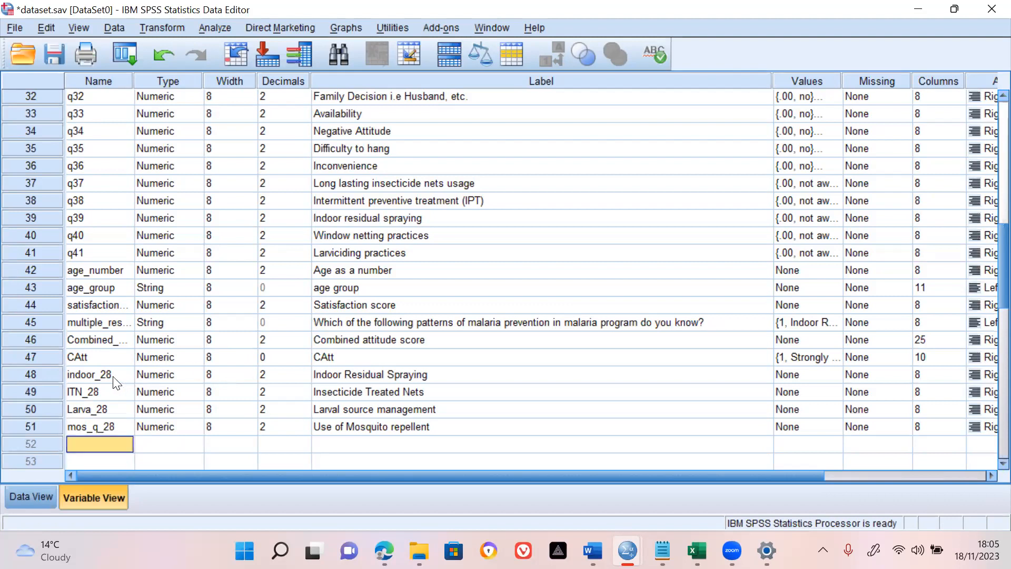
Enter 1, 0, 1, 0 and 1 as the indoor_28 data values of the first five cases.
click(110, 379)
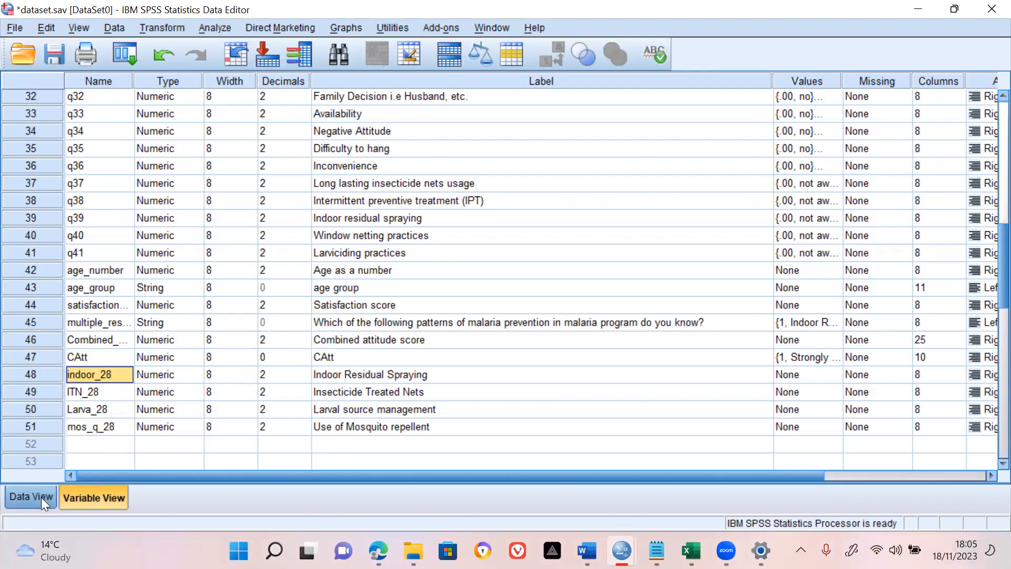
key(ctrl+t)
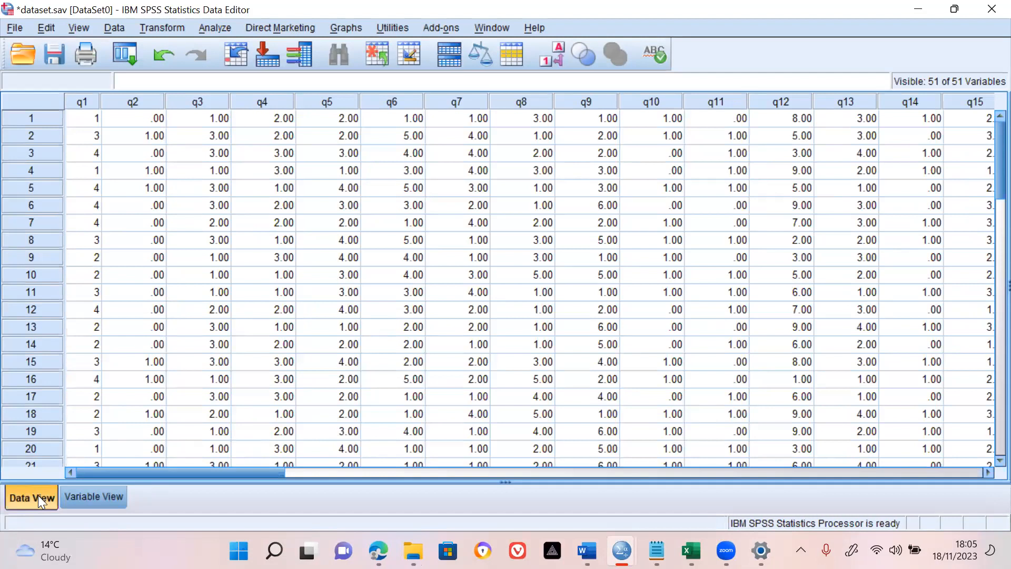
click(83, 495)
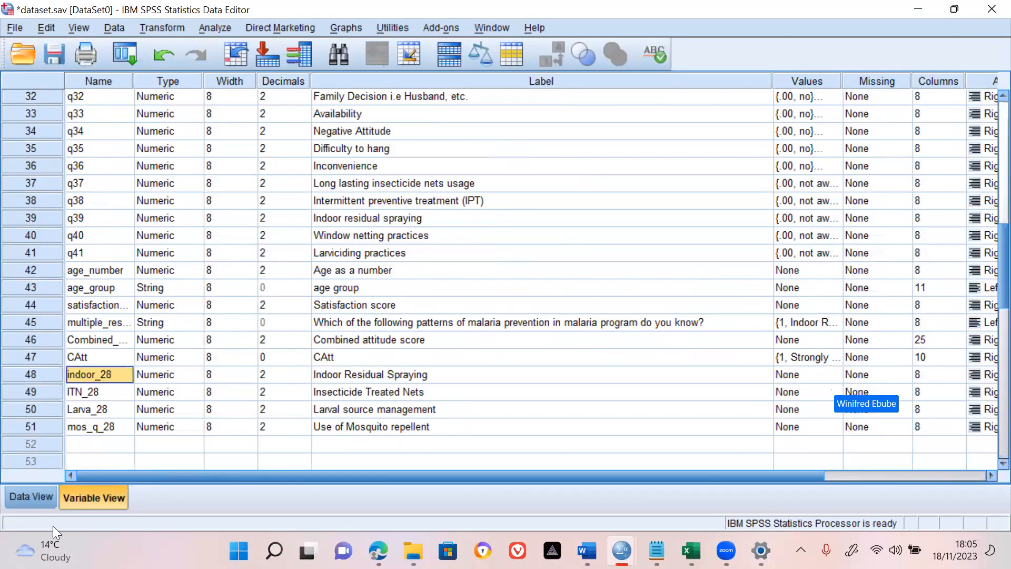
click(41, 498)
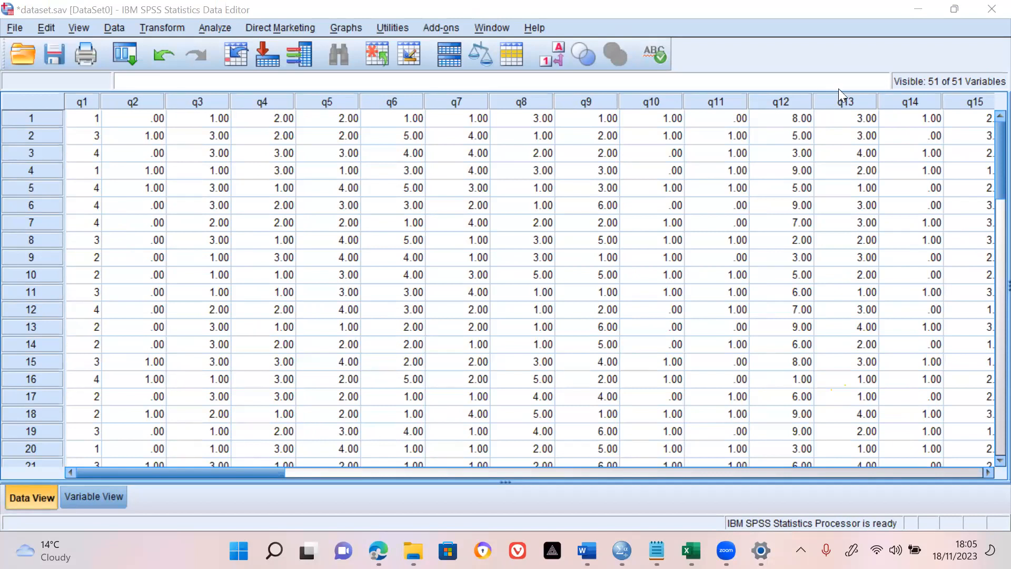
click(780, 102)
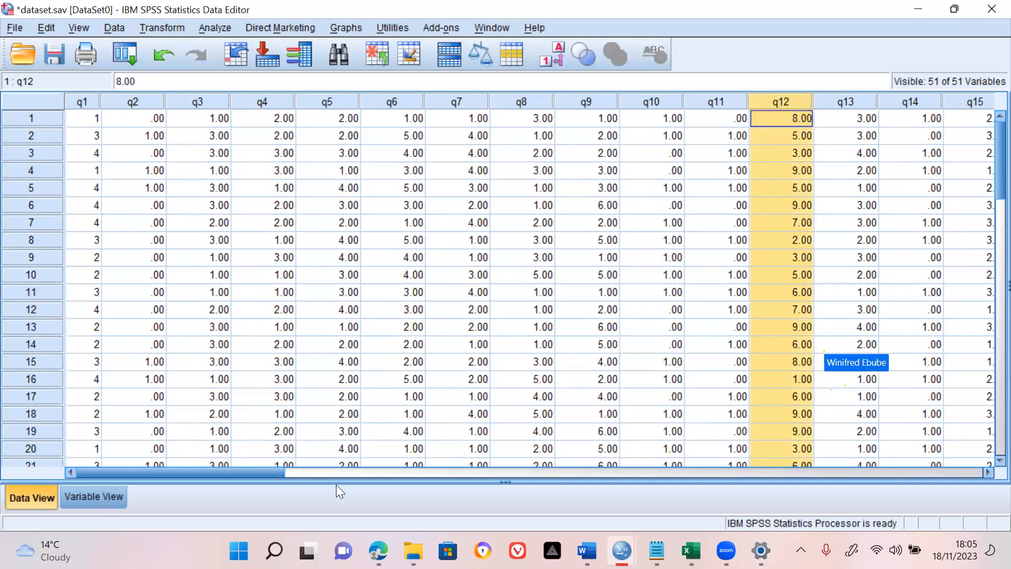
click(374, 469)
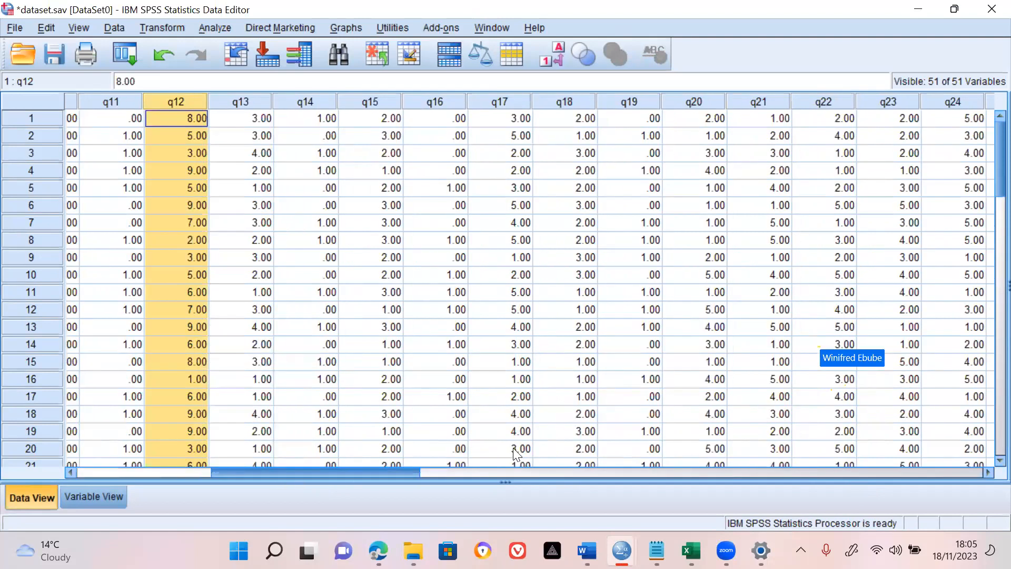
scroll(627, 441, right, 5)
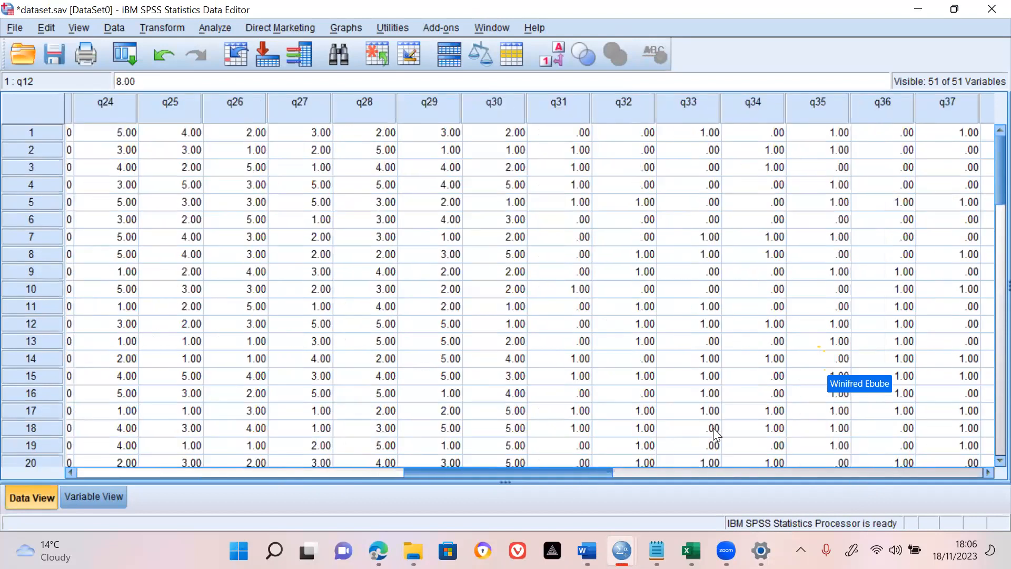
scroll(758, 427, right, 5)
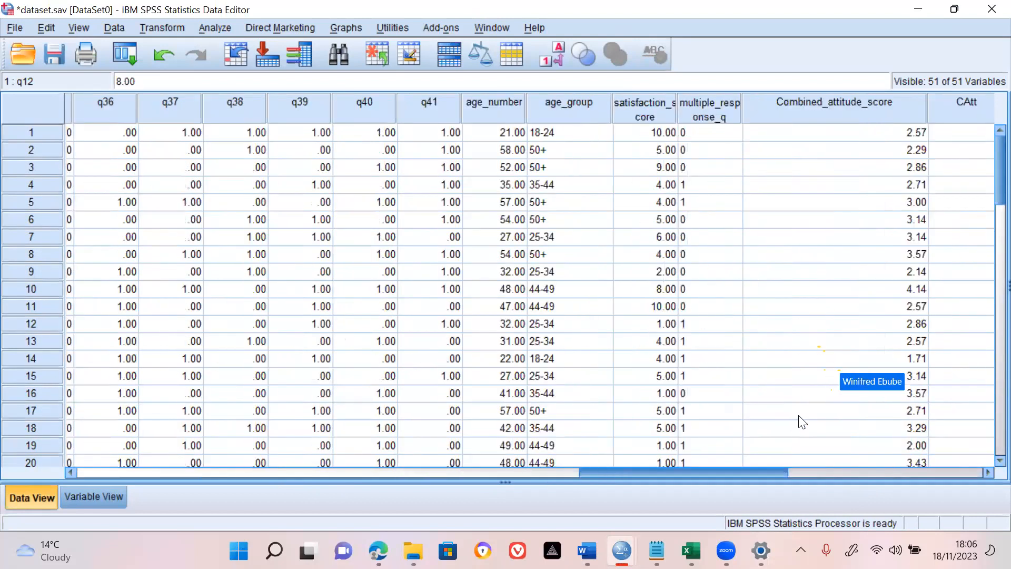
scroll(871, 412, right, 2)
scroll(653, 92, right, 2)
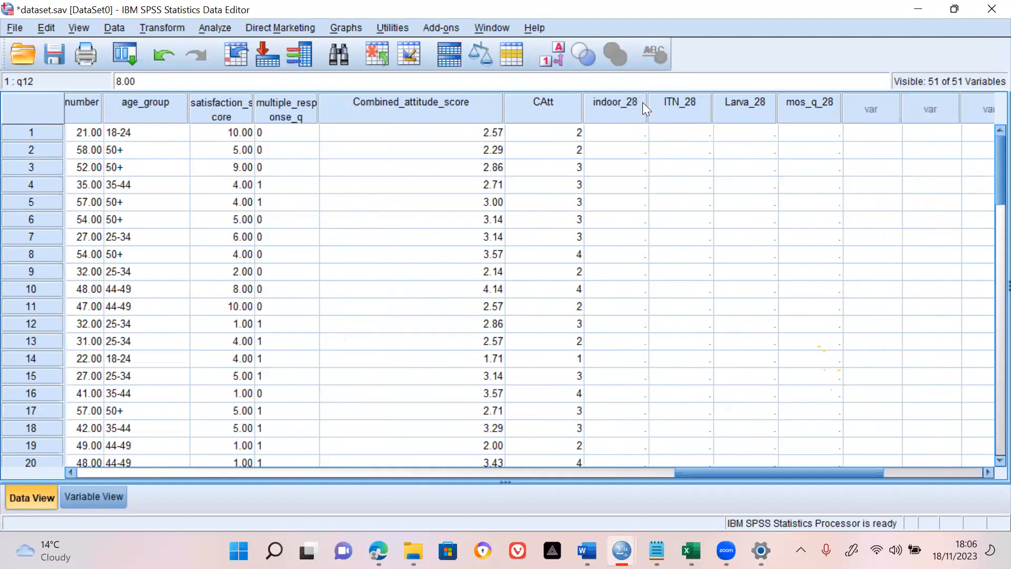
click(635, 140)
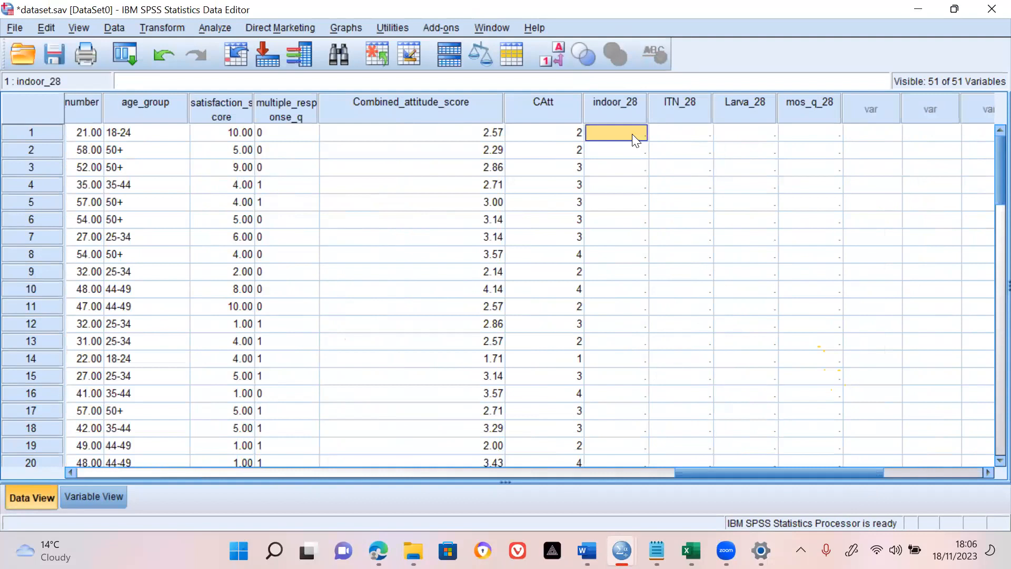
text(0)
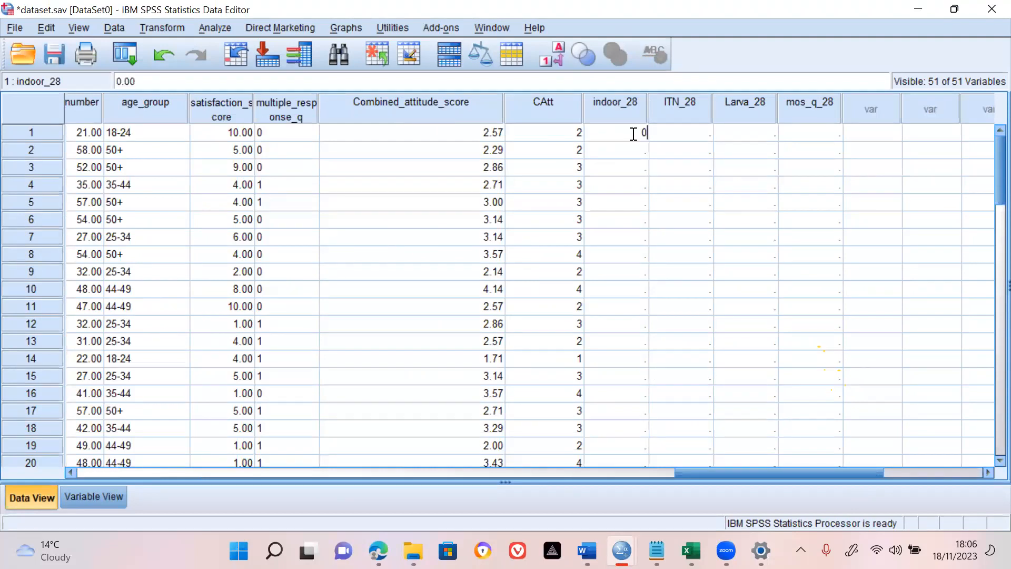
key(BackSpace)
text(1)
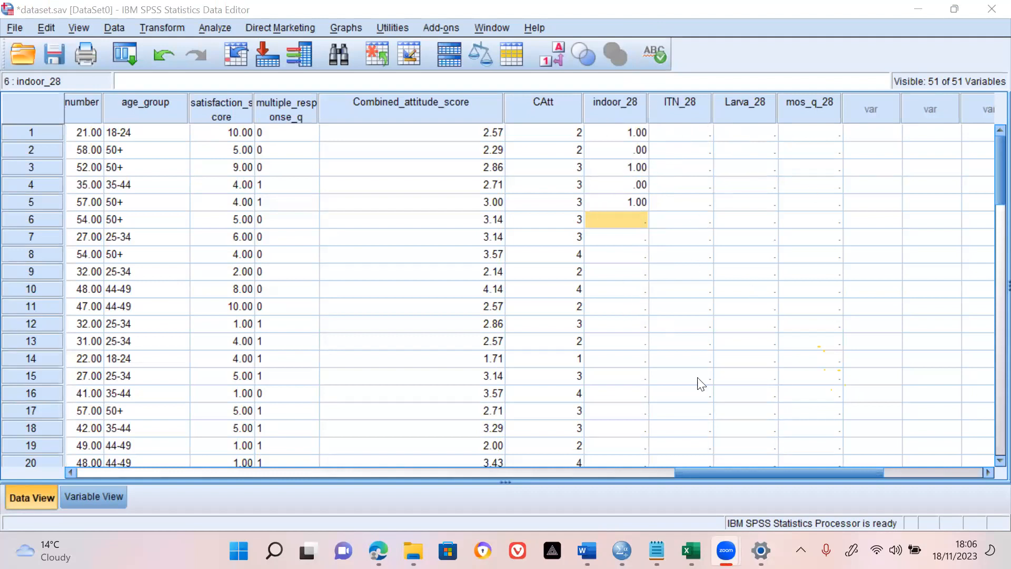
Switch to the spss.xlsx workbook in Excel and add a new blank worksheet.
click(691, 550)
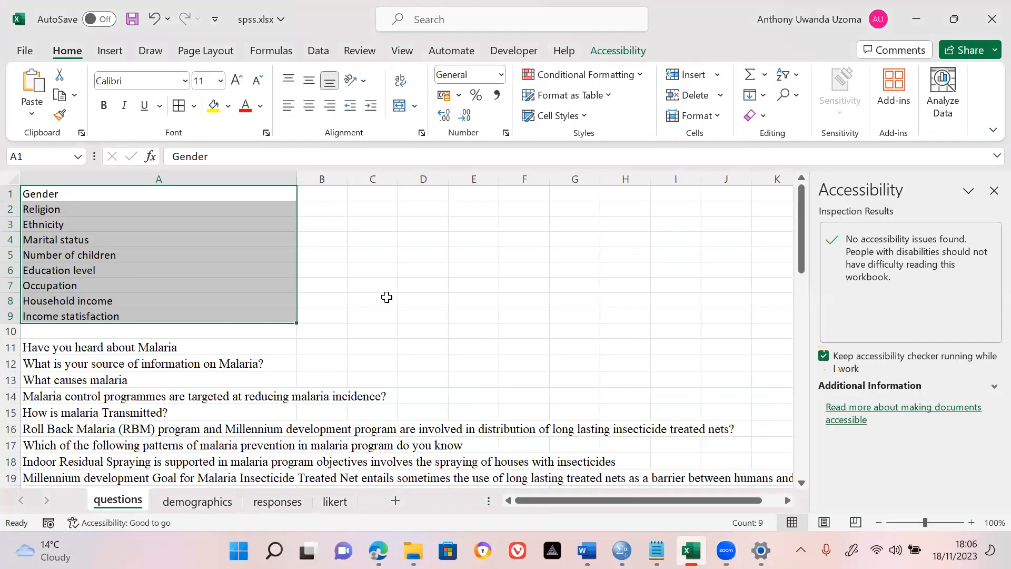
click(386, 297)
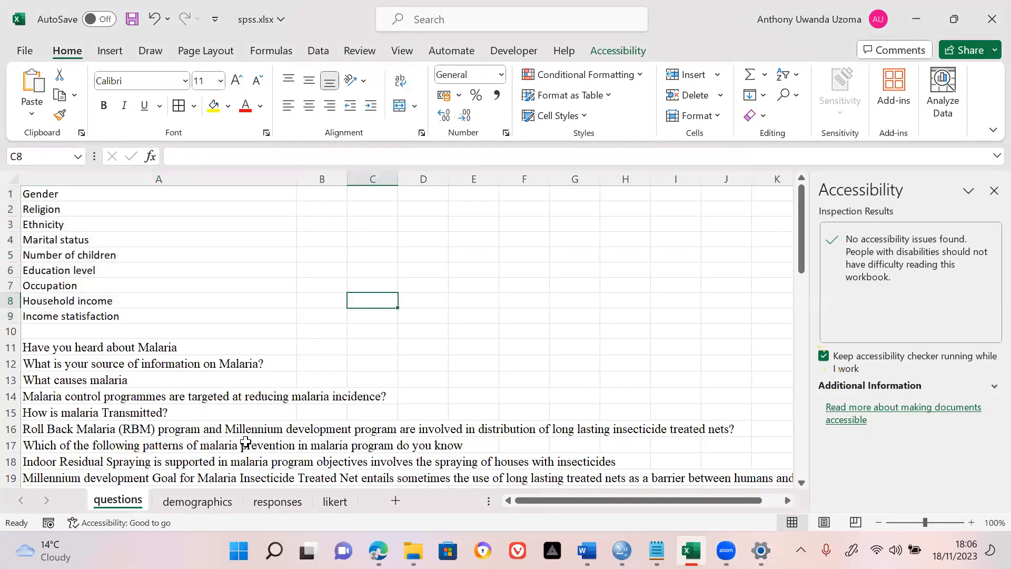
click(396, 504)
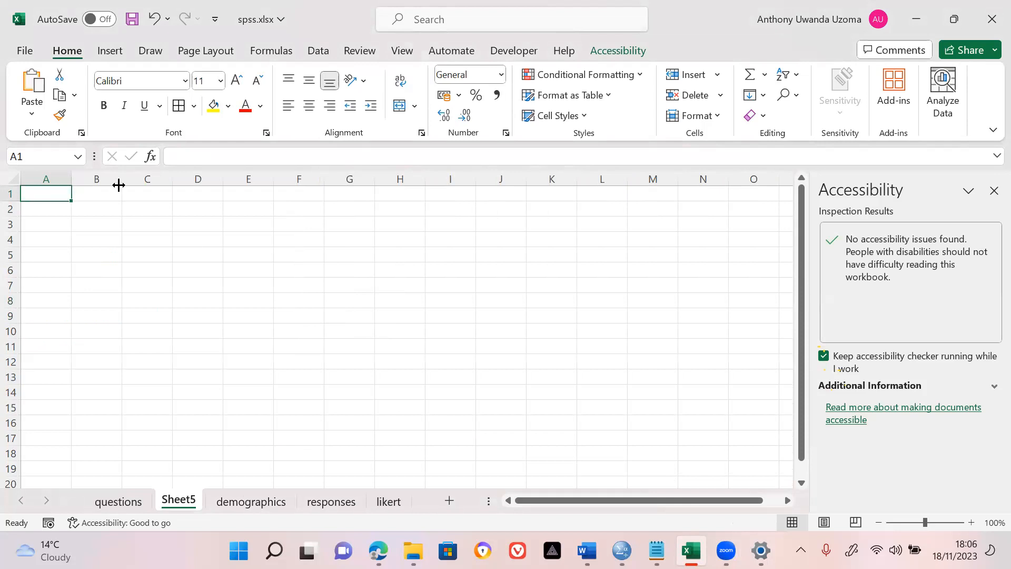
Enter the formula =RANDBETWEEN(0,1) in cell F1 of the new sheet.
click(310, 193)
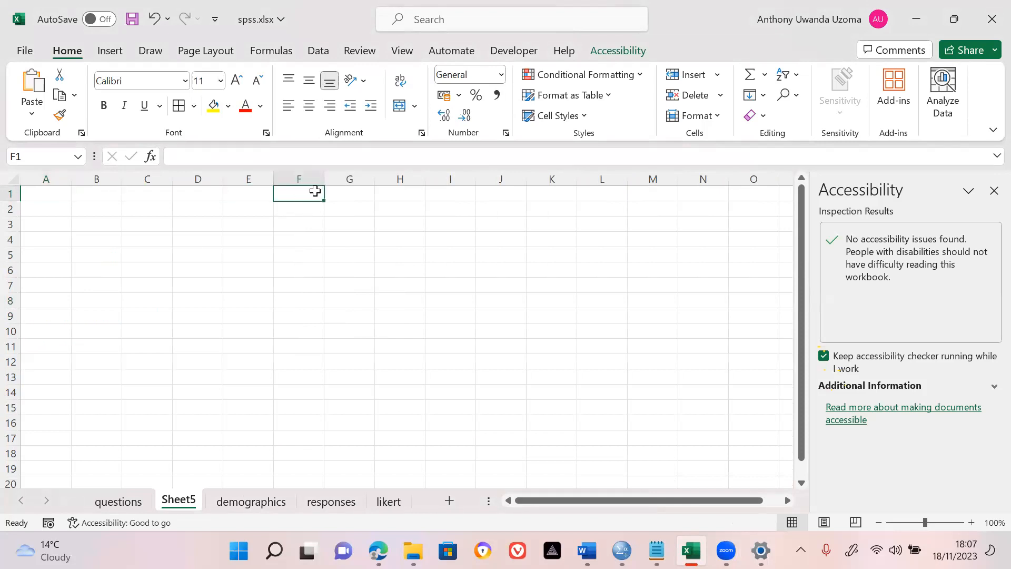
double_click(315, 192)
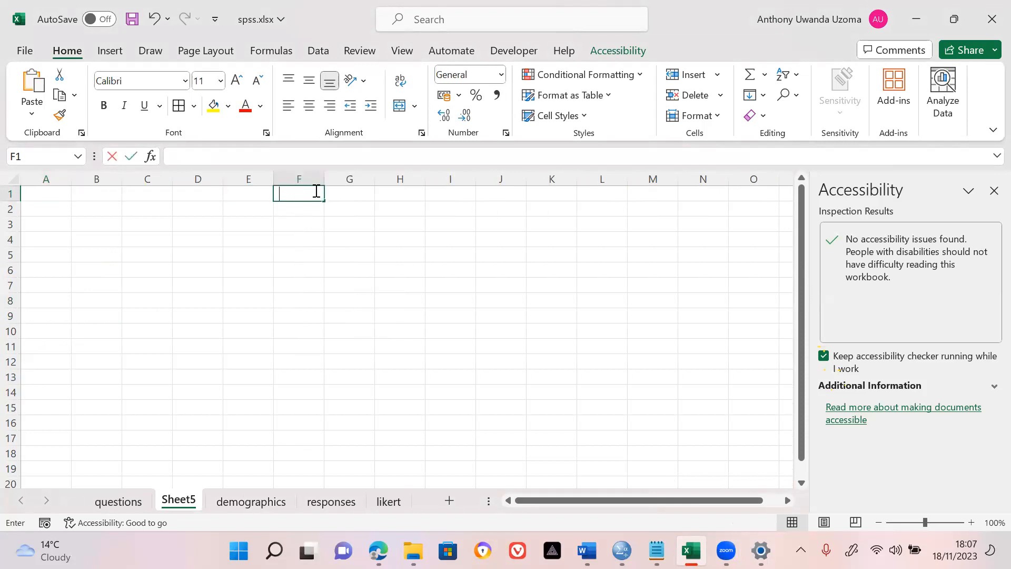
text(=)
key(BackSpace)
text(=)
key(BackSpace)
text(=randbetw)
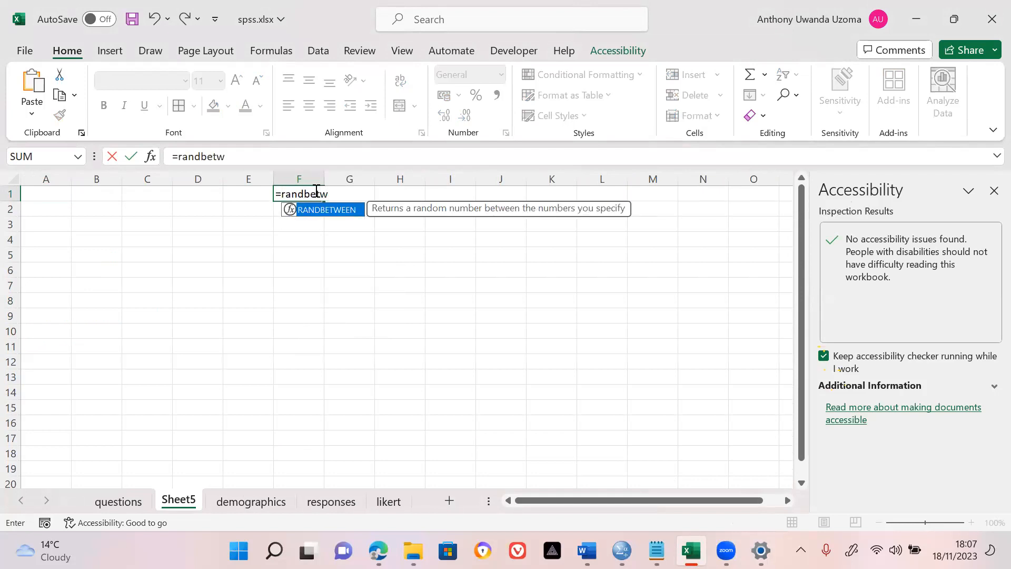
key(Tab)
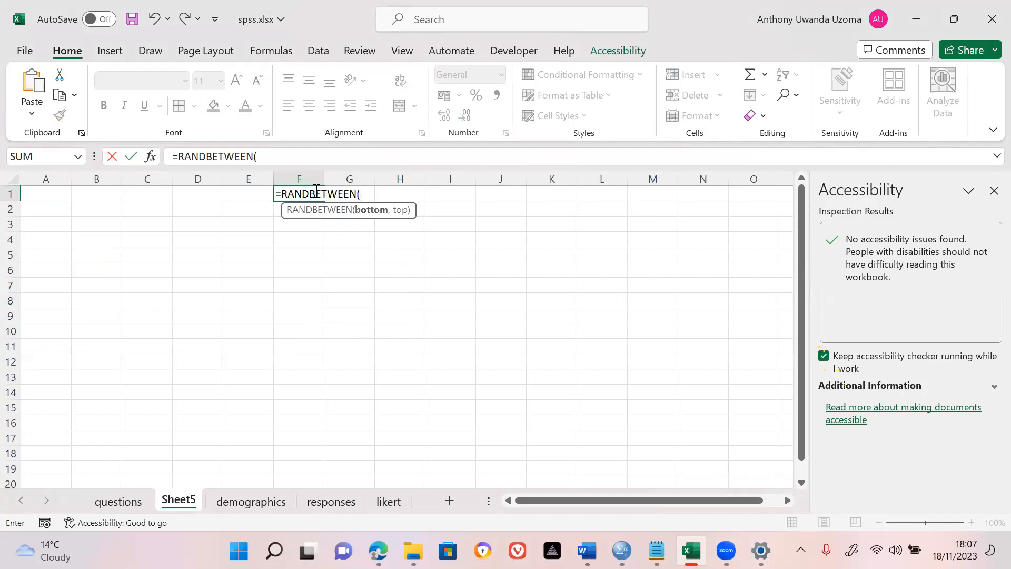
text(0,1))
key(Return)
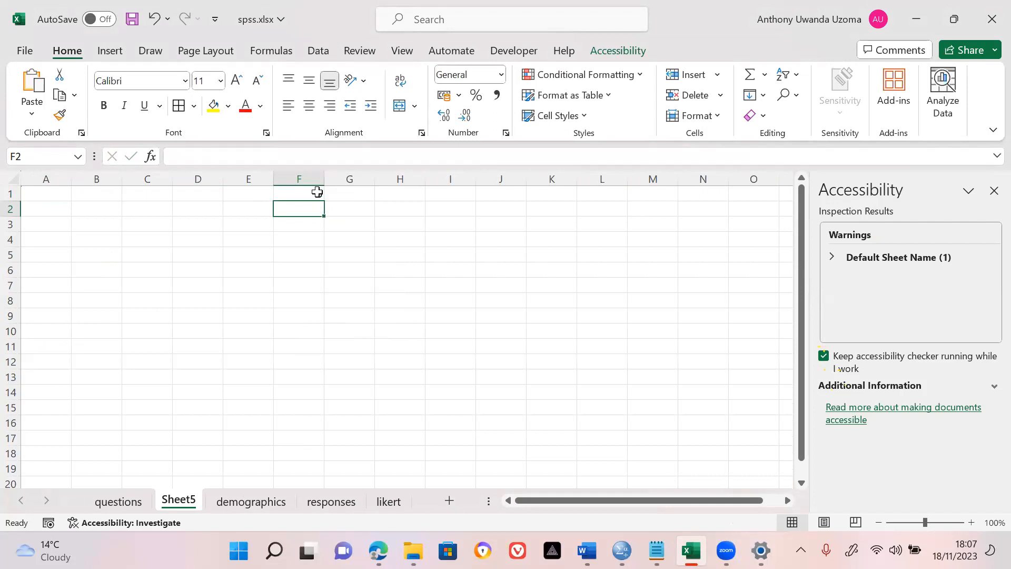
Fill the random-number formula from F1 across to column I and down to row 22.
click(317, 193)
drag(324, 200, 470, 205)
drag(478, 199, 465, 472)
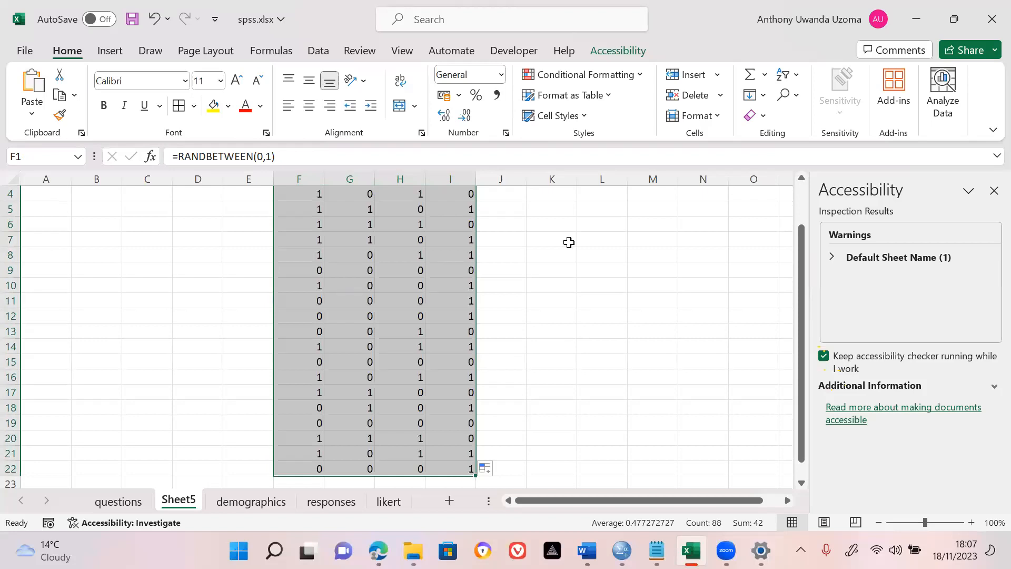
Copy the random values in F1:I22 into the SPSS data, starting at case 1 of indoor_28 and ending in the mos_q_28 column.
key(ctrl+c)
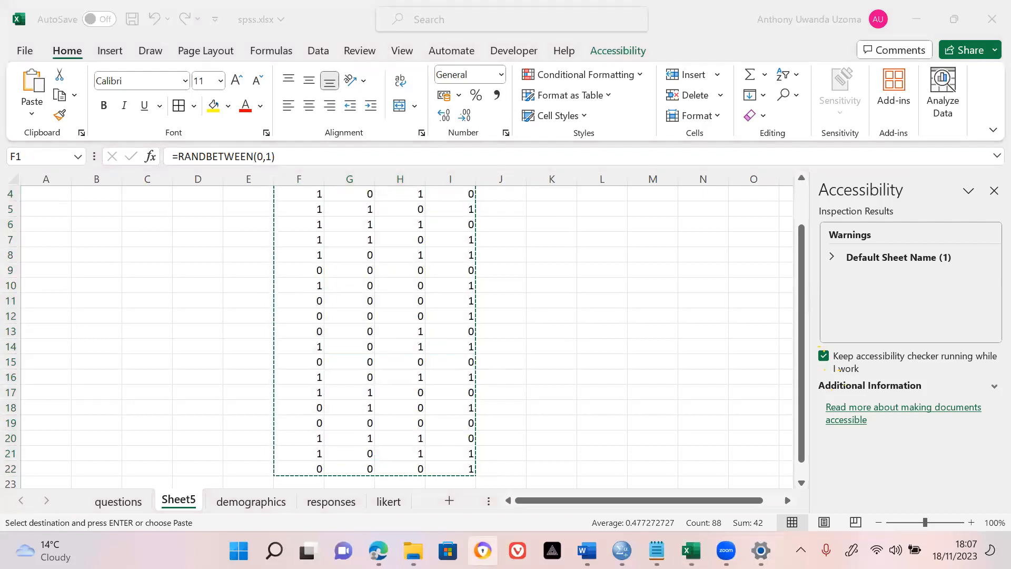
mouse_move(621, 550)
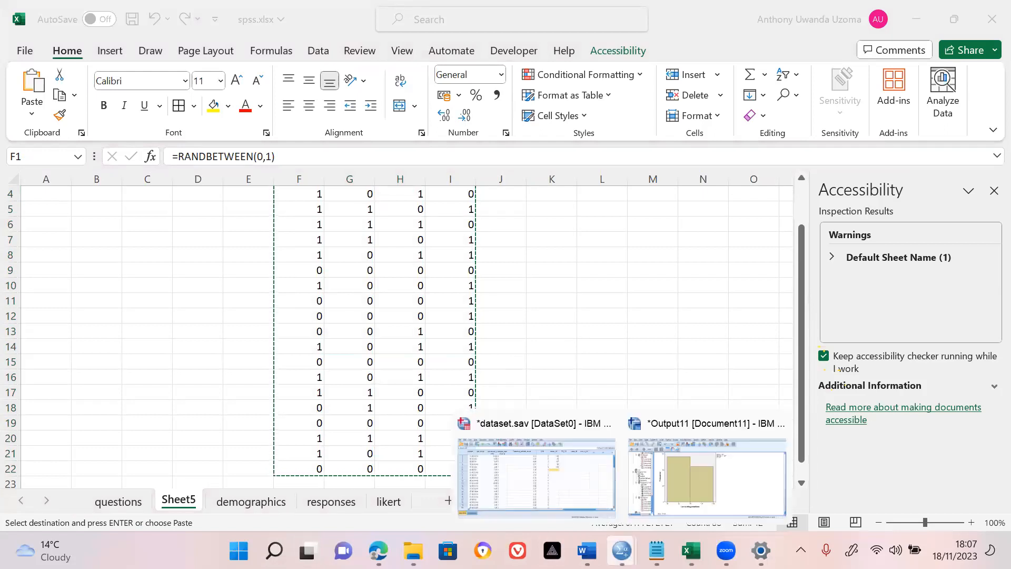
click(567, 475)
click(628, 136)
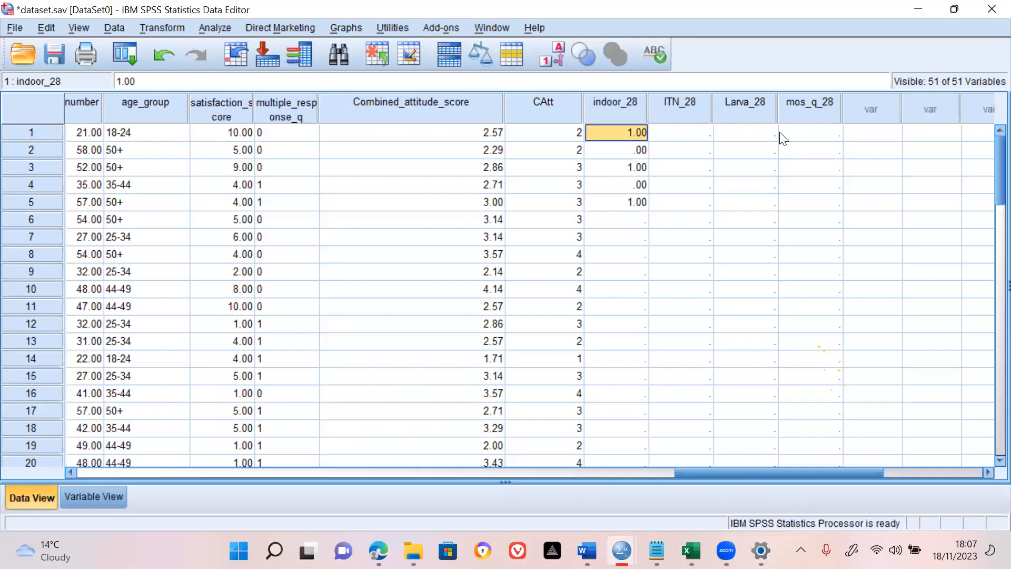
key(ctrl+v)
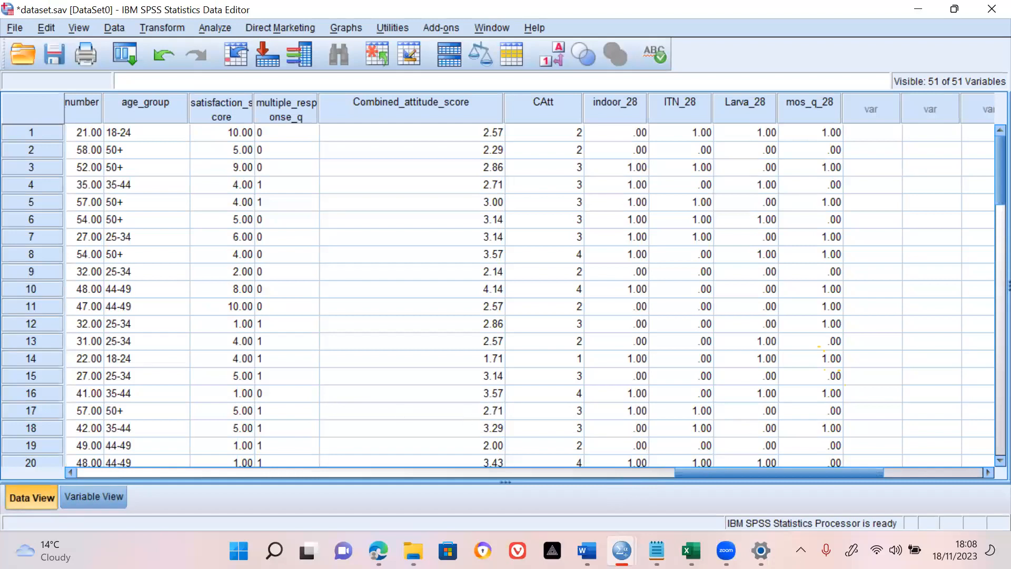
Review questions 27 to 36 of the malaria questionnaire in Word.
click(587, 550)
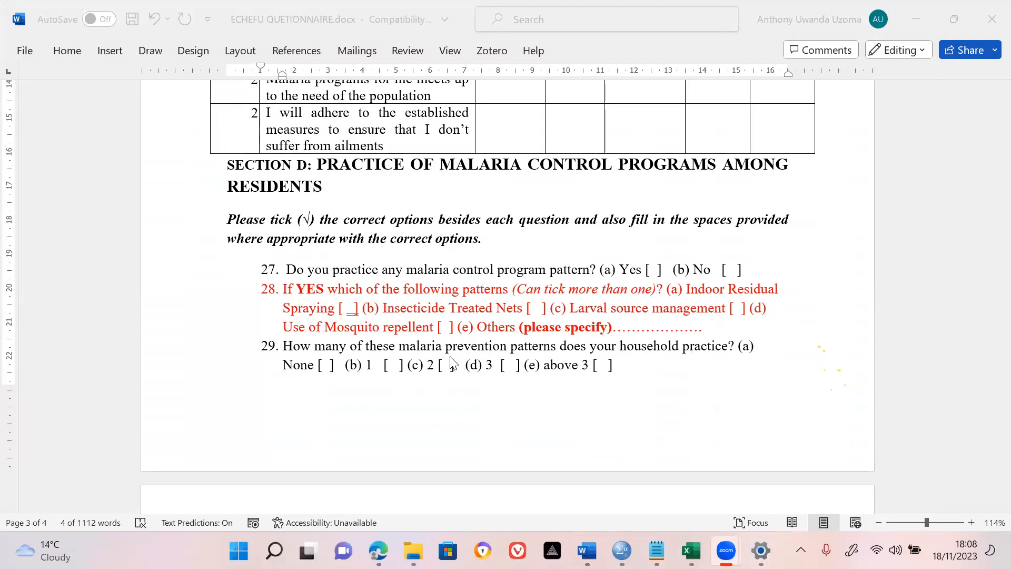
scroll(450, 363, down, 3)
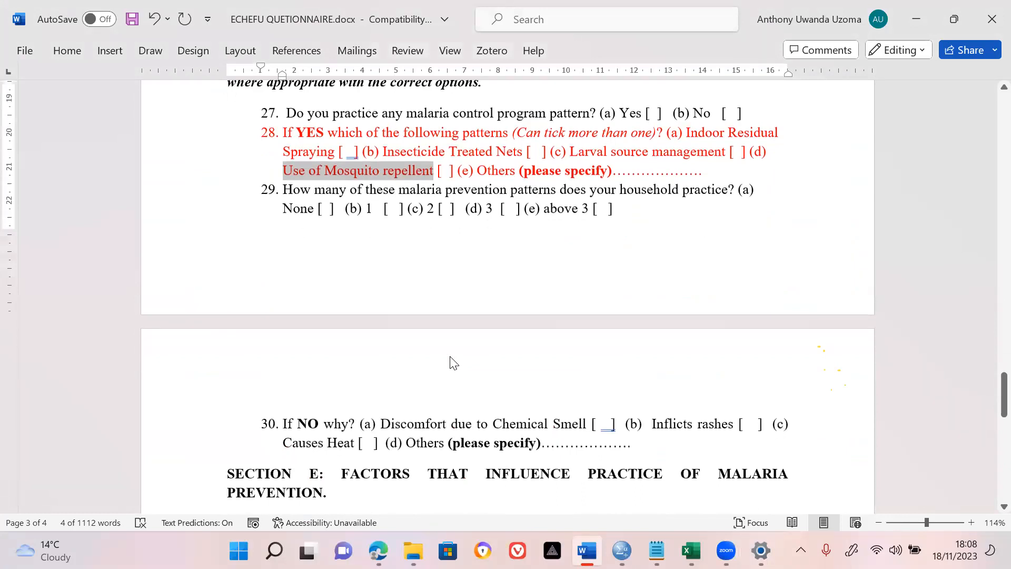
scroll(452, 358, down, 1)
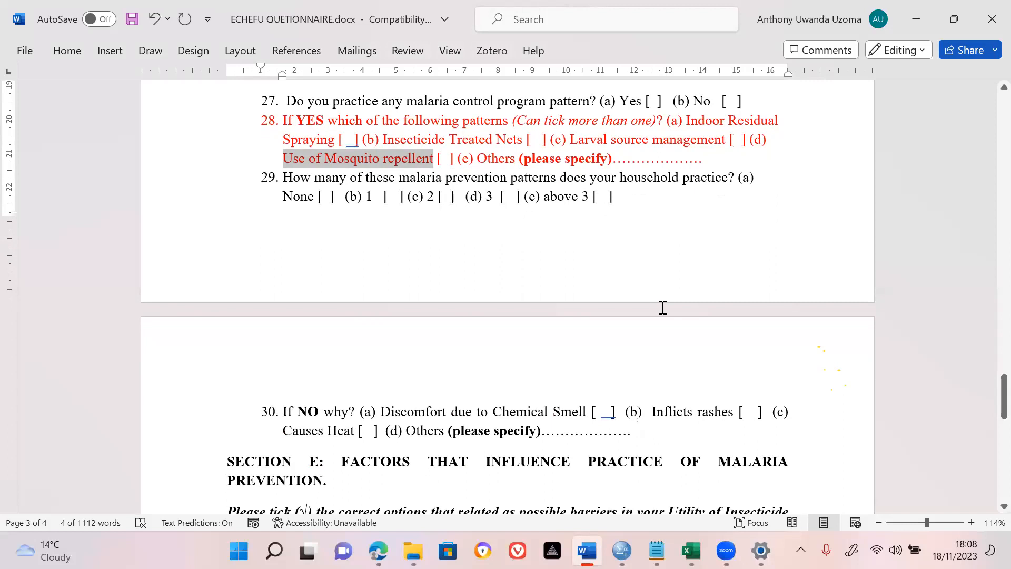
scroll(663, 307, down, 5)
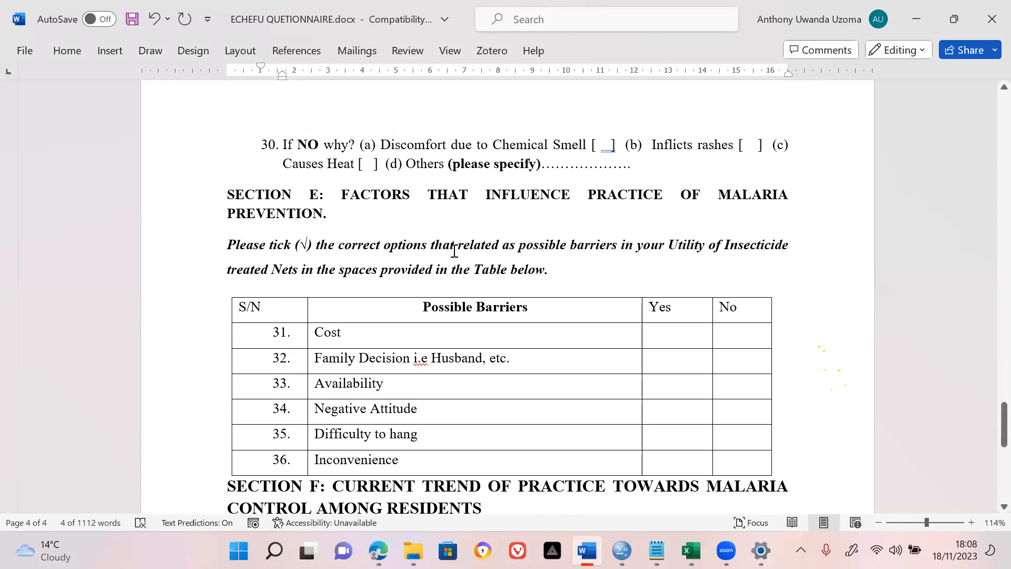
Return to SPSS, inspect the value labels of q37 and look through the data from the first case to the last.
key(alt+Tab)
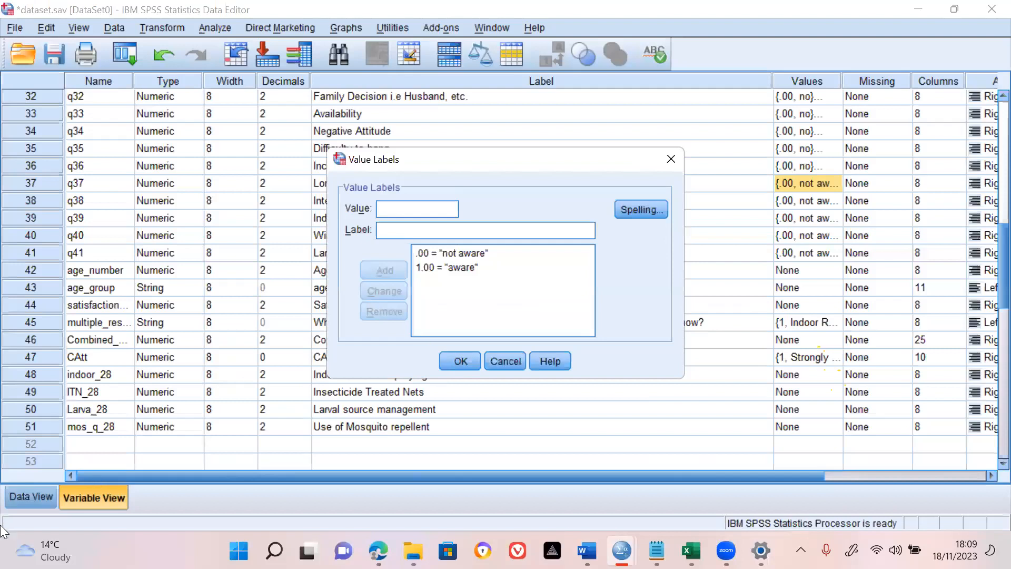
key(Return)
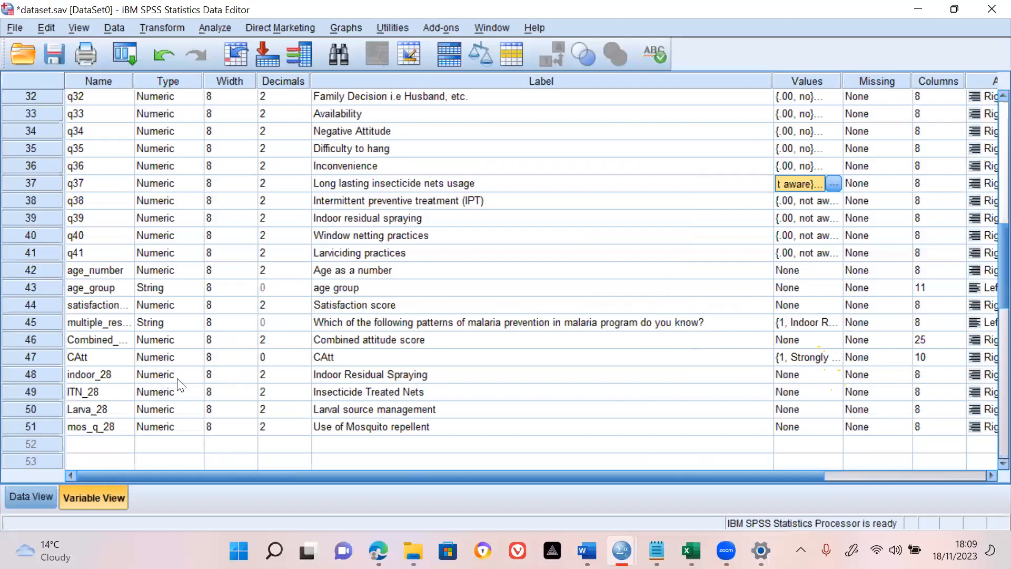
key(ctrl+t)
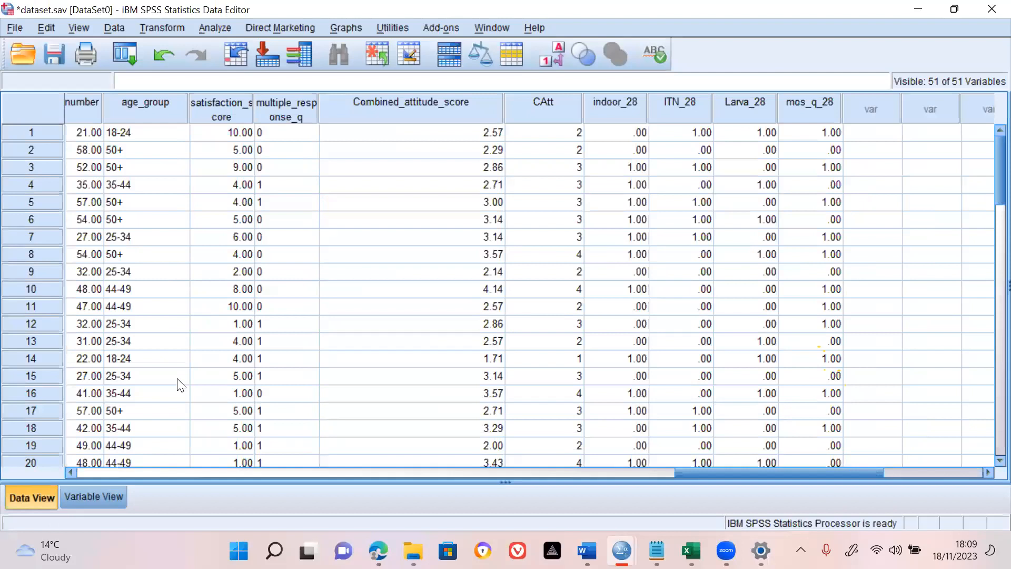
key(ctrl+Home)
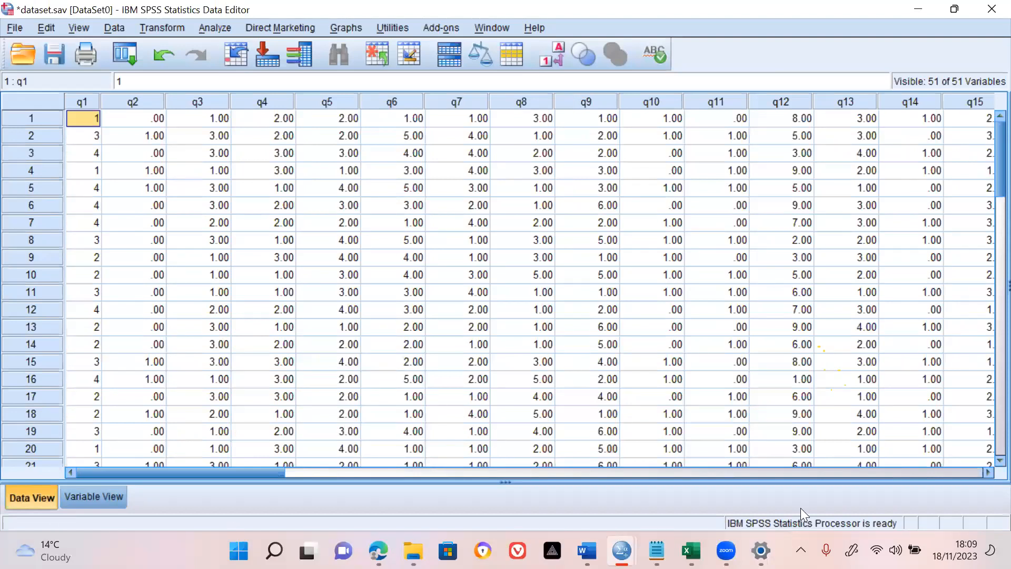
key(Page_Down)
key(Page_Down)
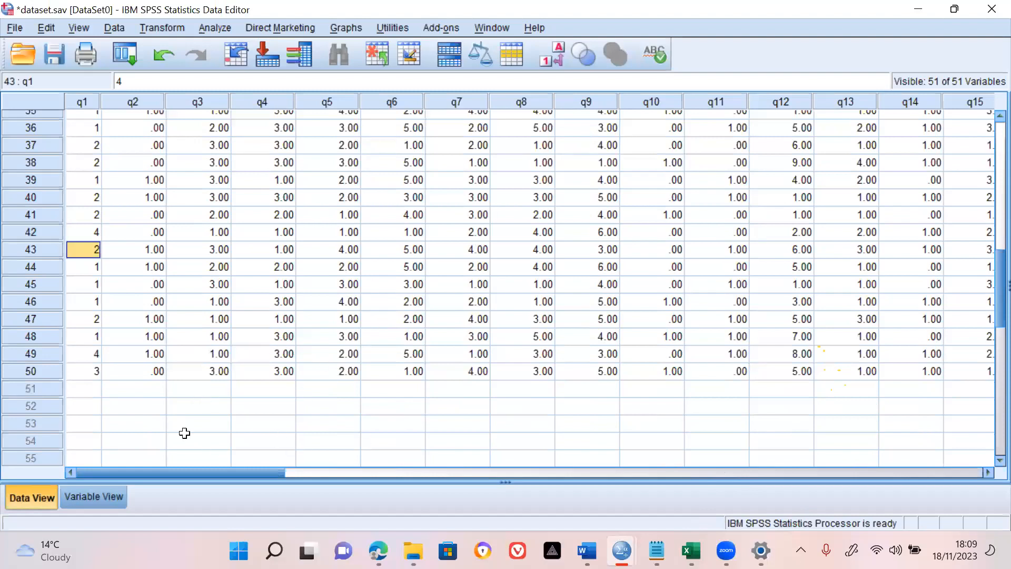
key(ctrl+Home)
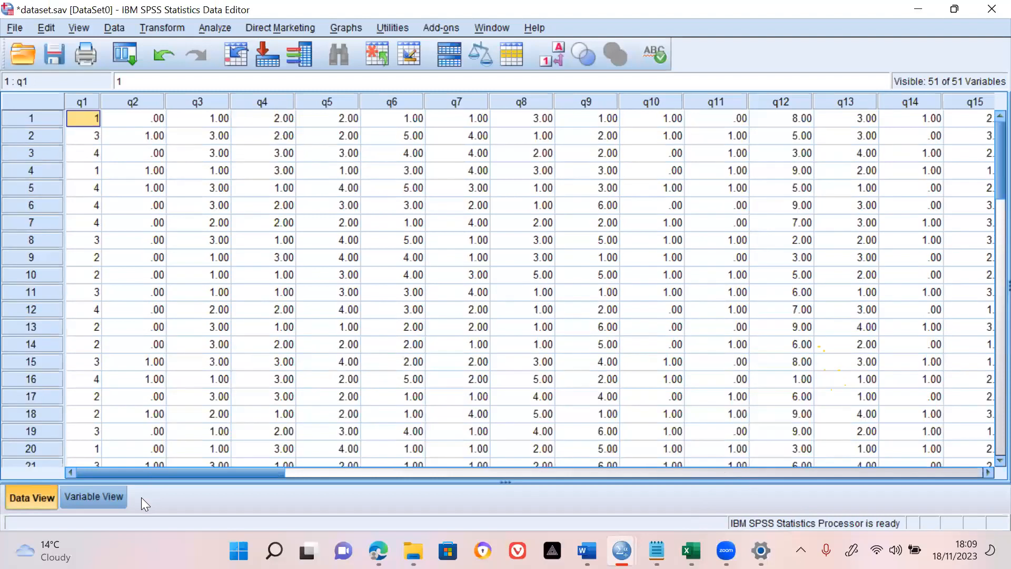
Switch to the spss.xlsx workbook in Excel and view the questions sheet.
key(alt+Tab)
key(ctrl+z)
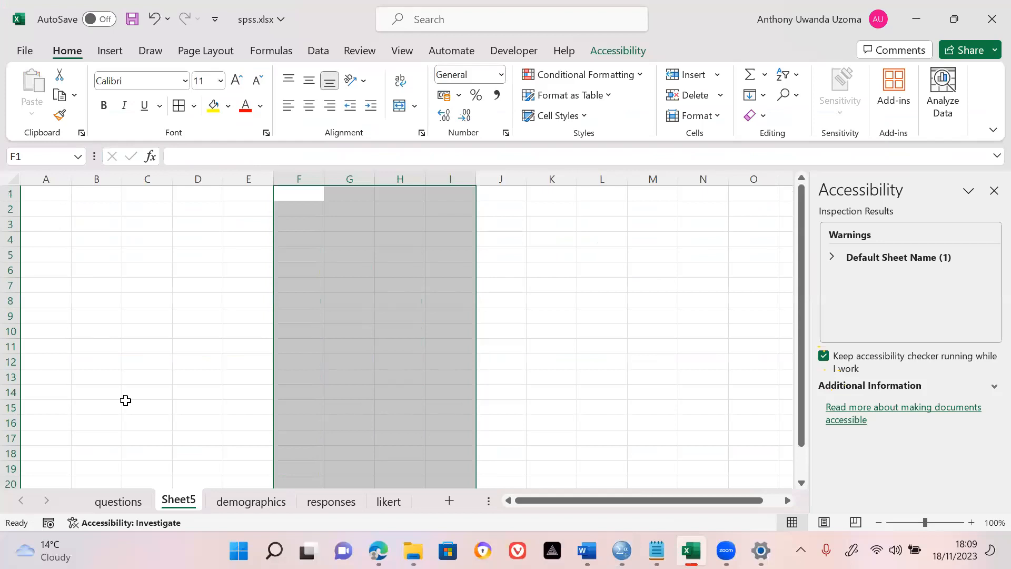
key(ctrl+Page_Up)
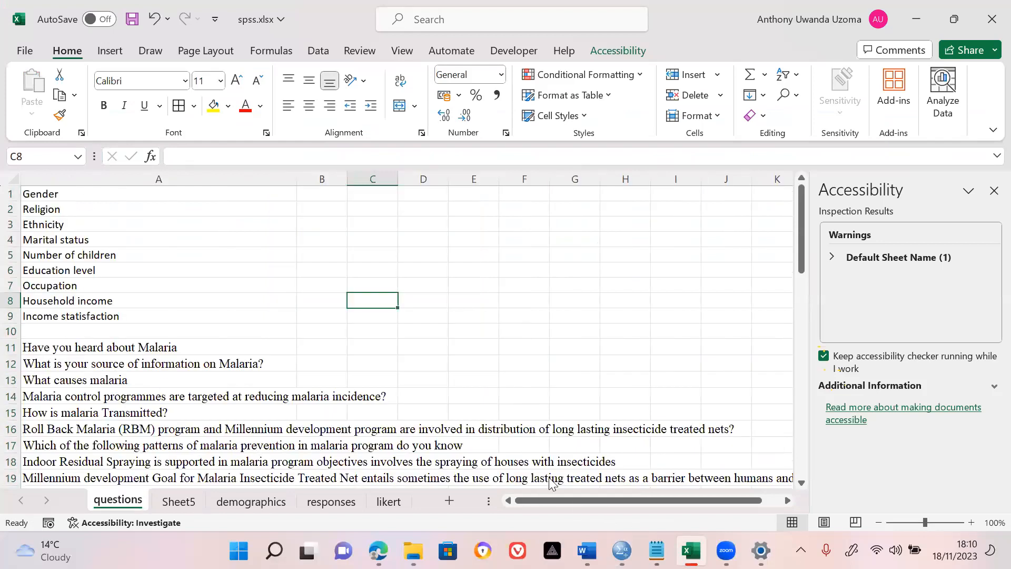
Return to the SPSS dataset and display the variable definitions with the whole Values column selected.
click(621, 550)
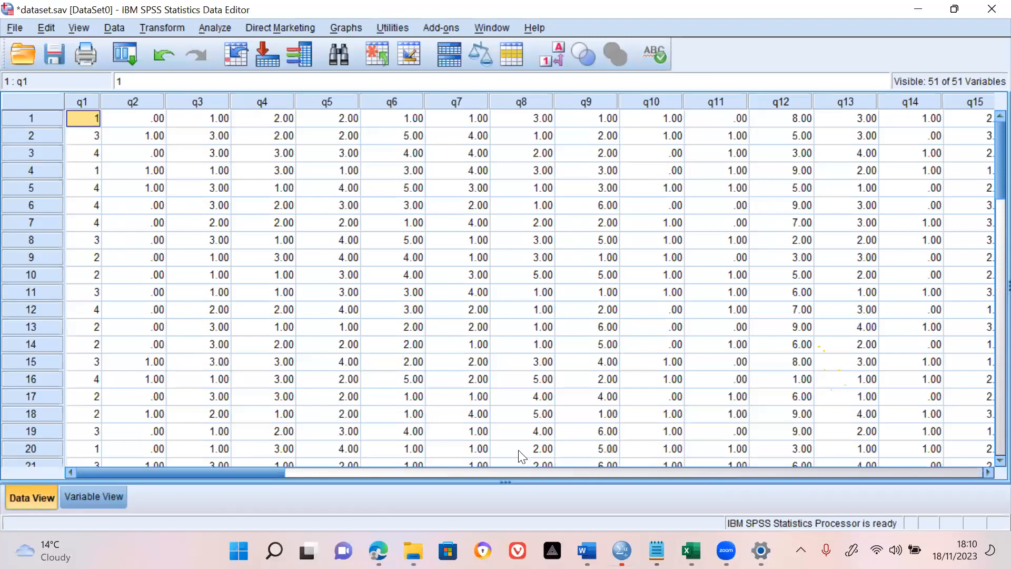
key(ctrl+t)
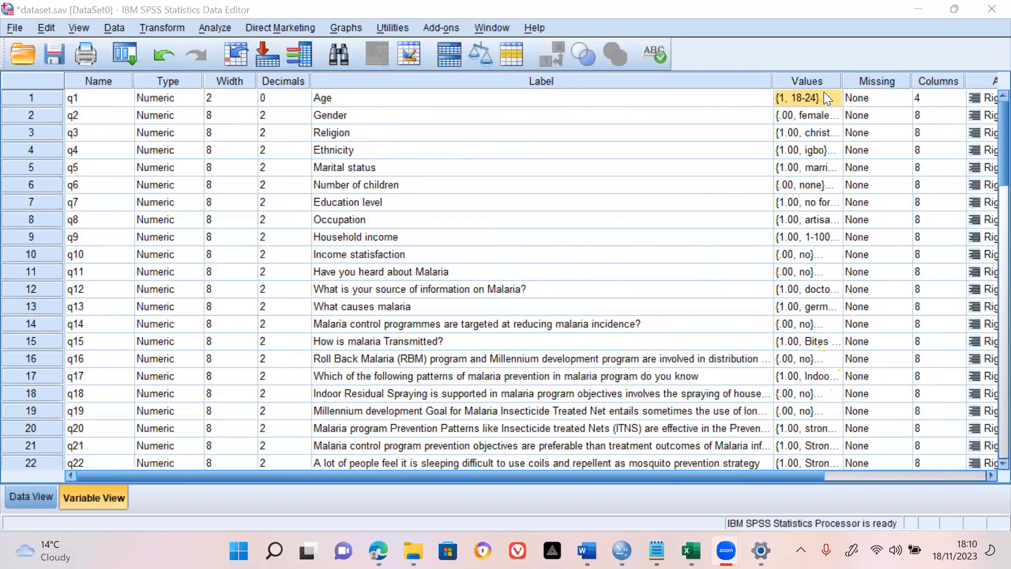
click(817, 79)
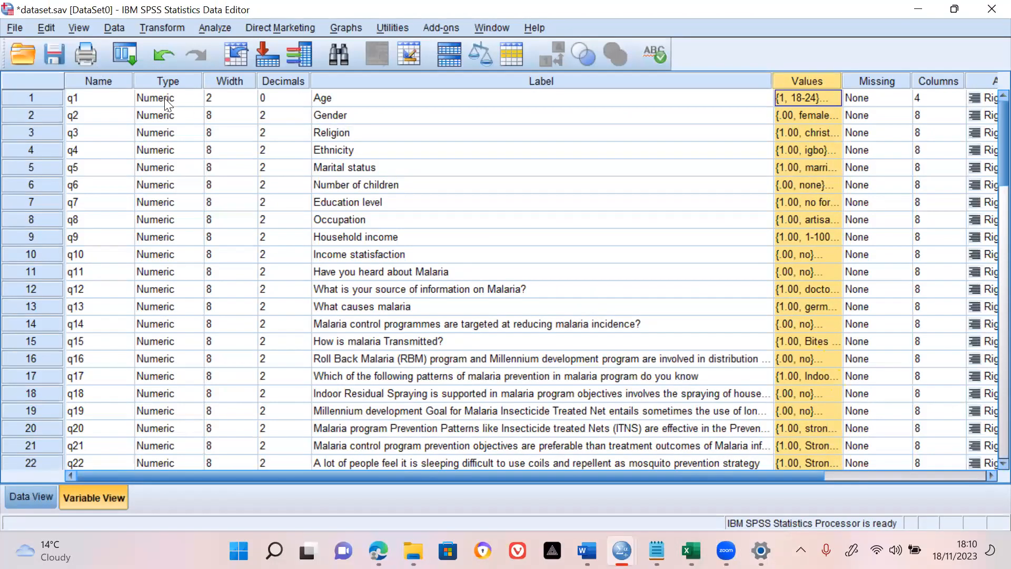
Go through the attributes of variable q1 (Age), from its name and label across to its role.
click(93, 100)
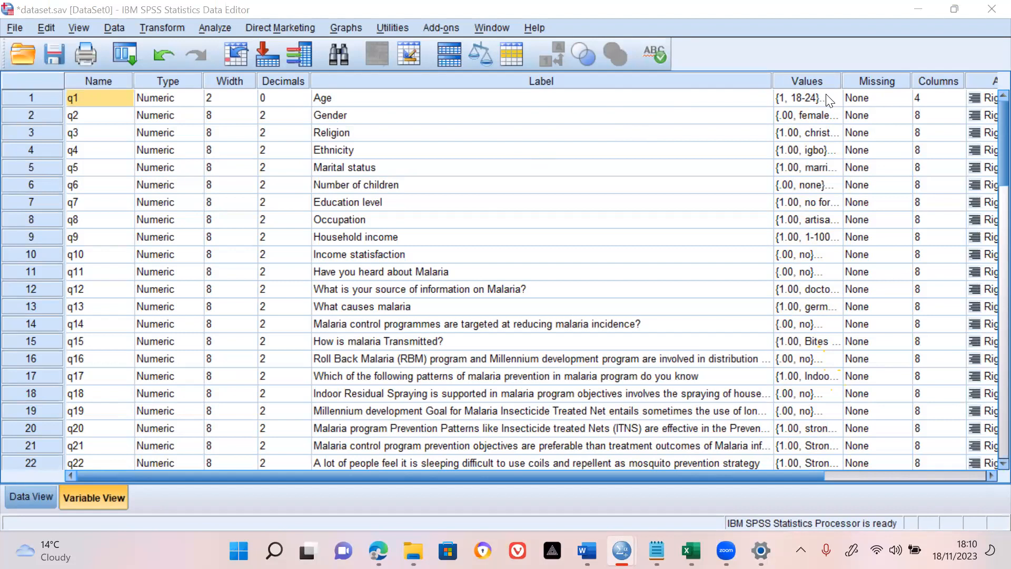
click(687, 100)
key(Tab)
key(Tab)
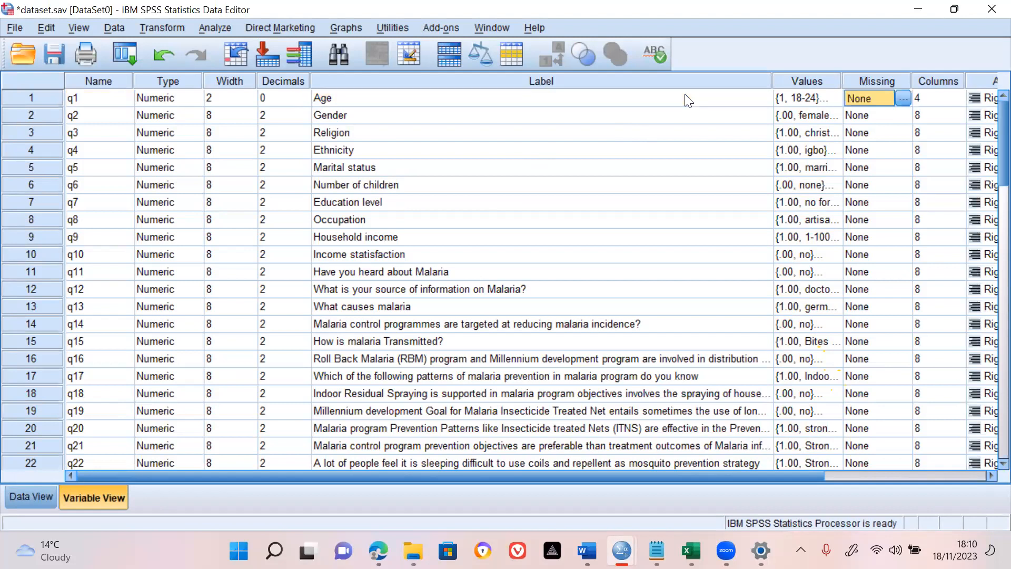
key(Tab)
key(Tab)
key(Tab)
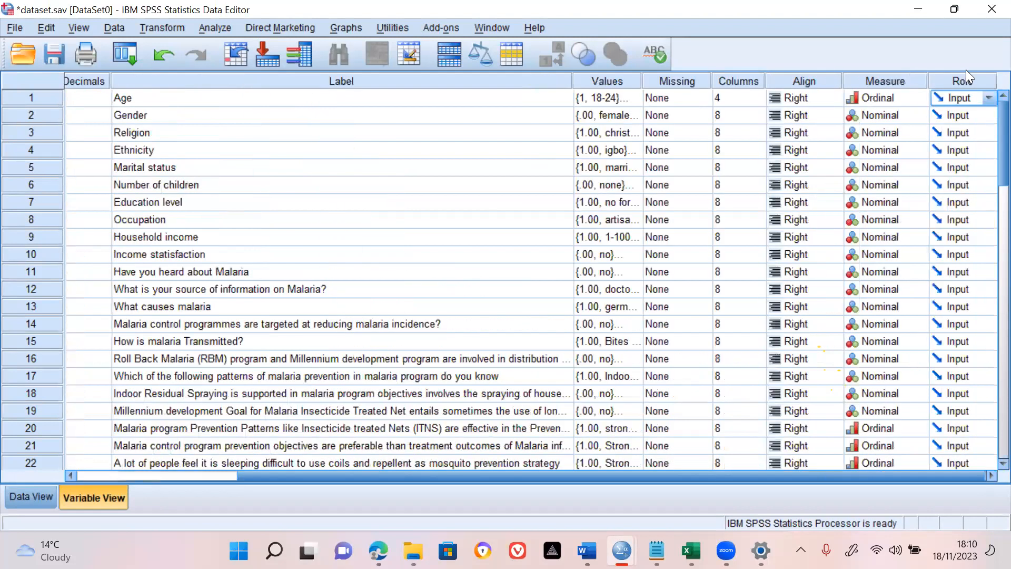
Review the measurement level options for the Age variable and set its Columns width to 8.
click(919, 97)
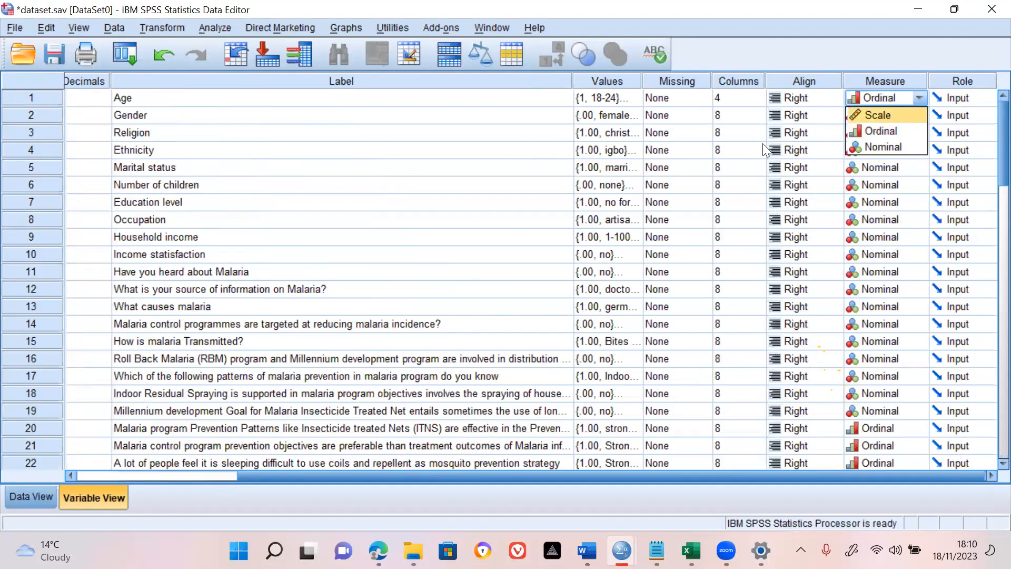
key(Down)
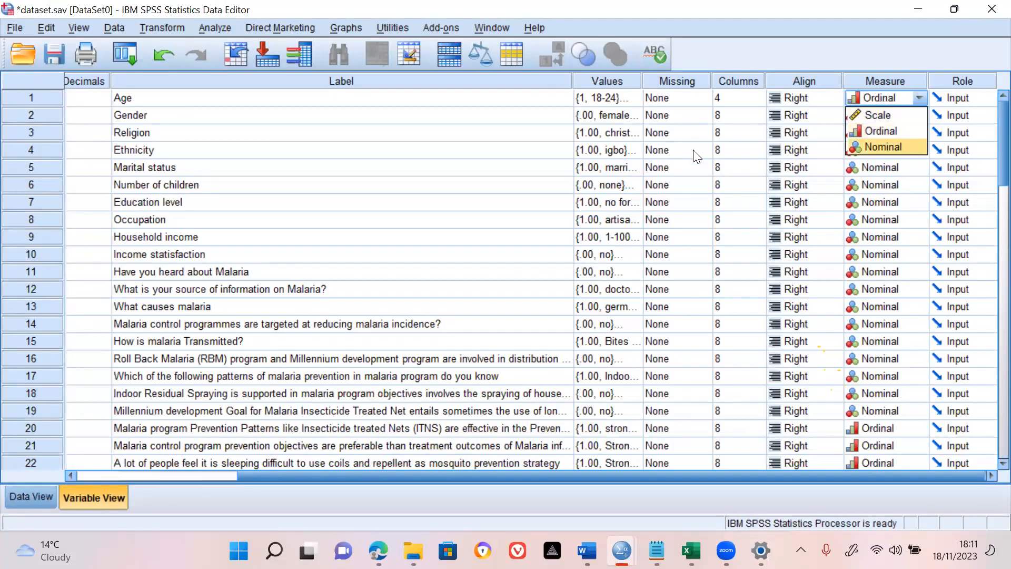
click(738, 96)
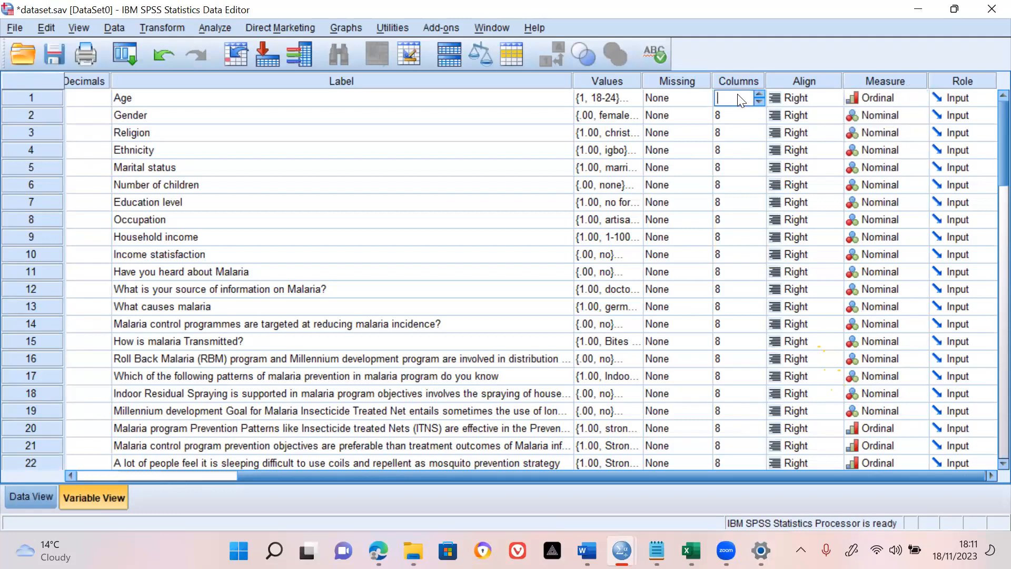
click(806, 98)
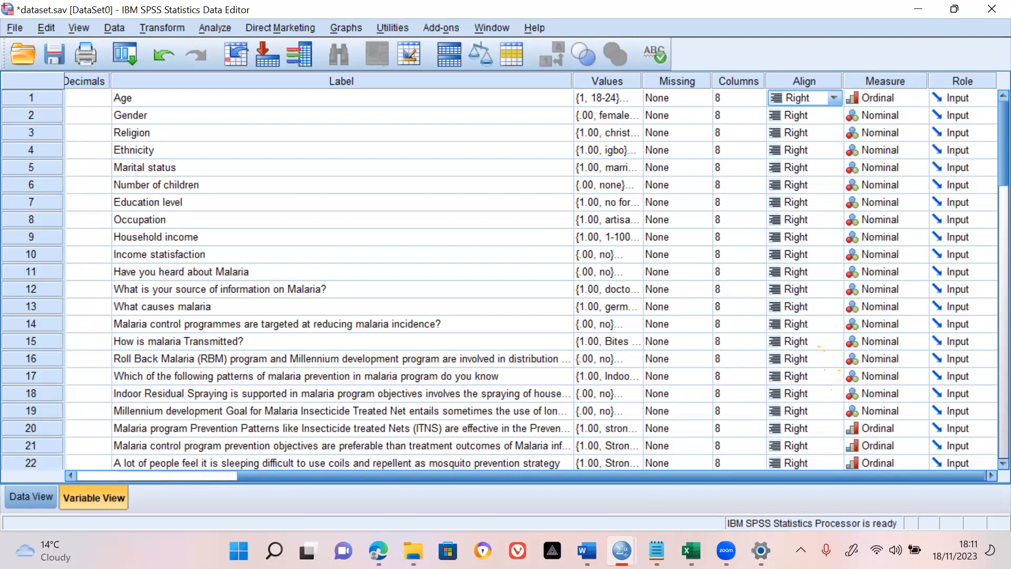
Switch to the Excel workbook and view the start of the frequency tables on the demographics sheet.
click(691, 550)
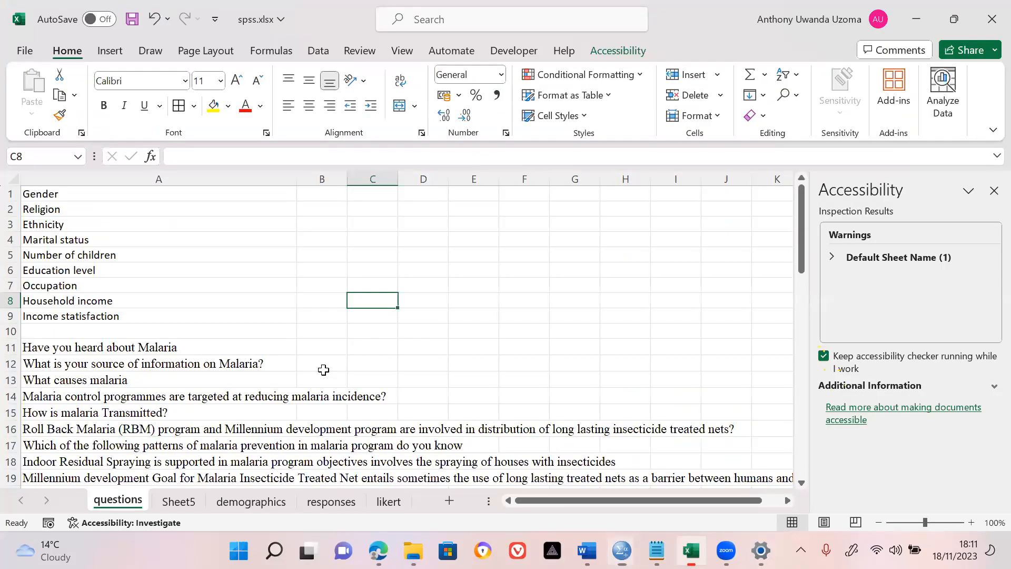
click(246, 502)
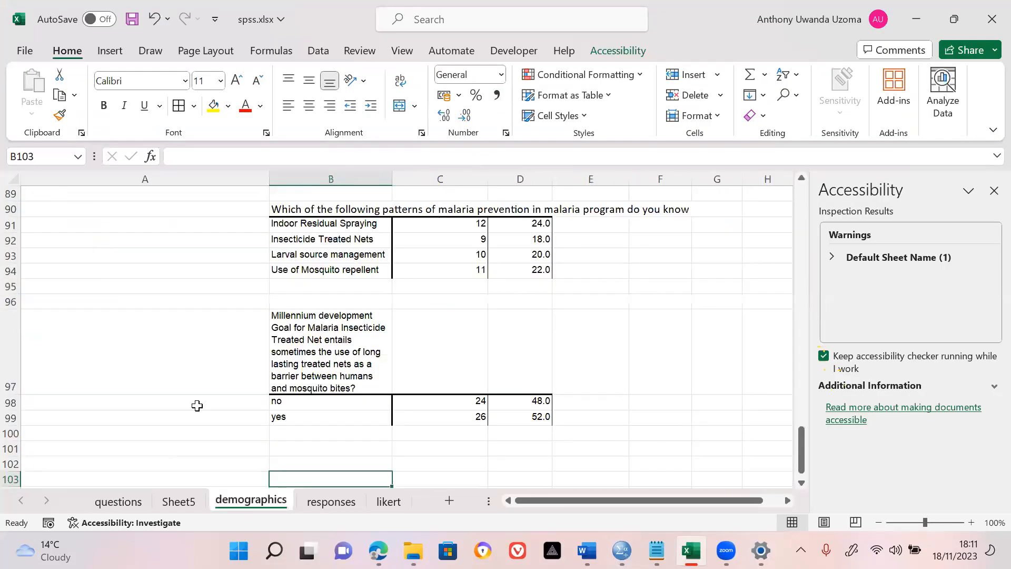
click(289, 214)
scroll(289, 215, up, 20)
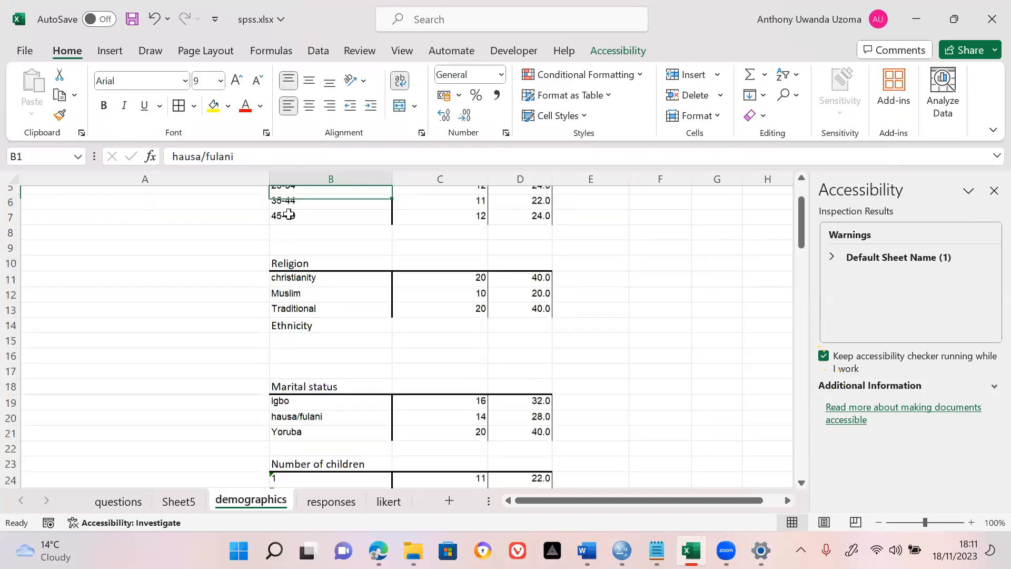
scroll(289, 215, up, 2)
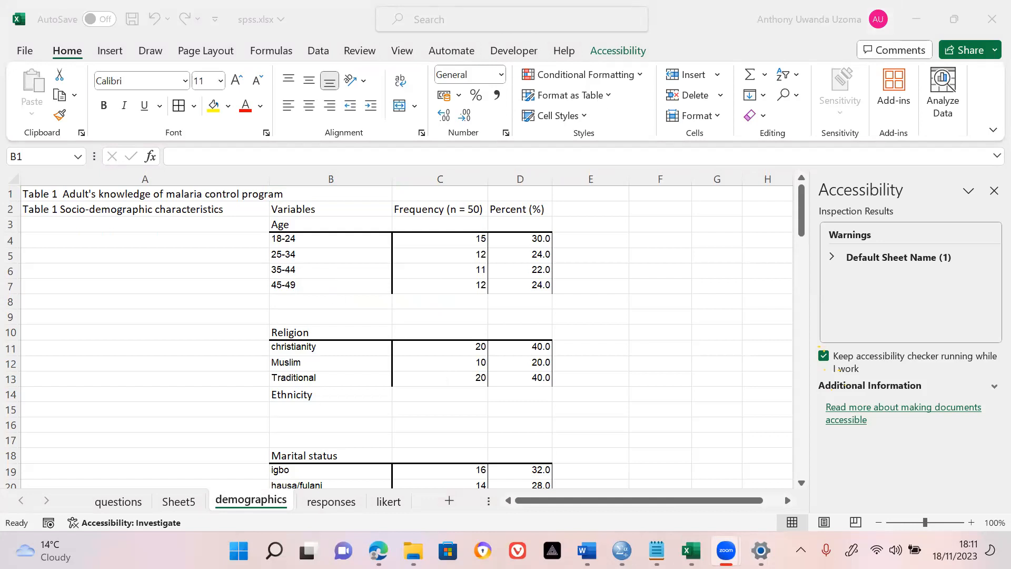
Bring up the SPSS Output11 viewer and close it without saving its contents.
mouse_move(622, 550)
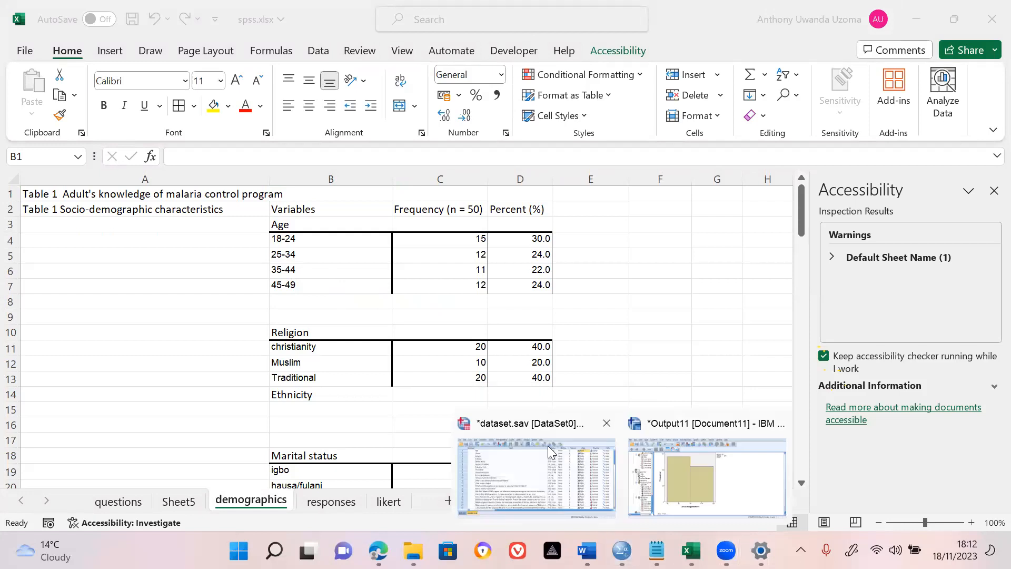
click(706, 477)
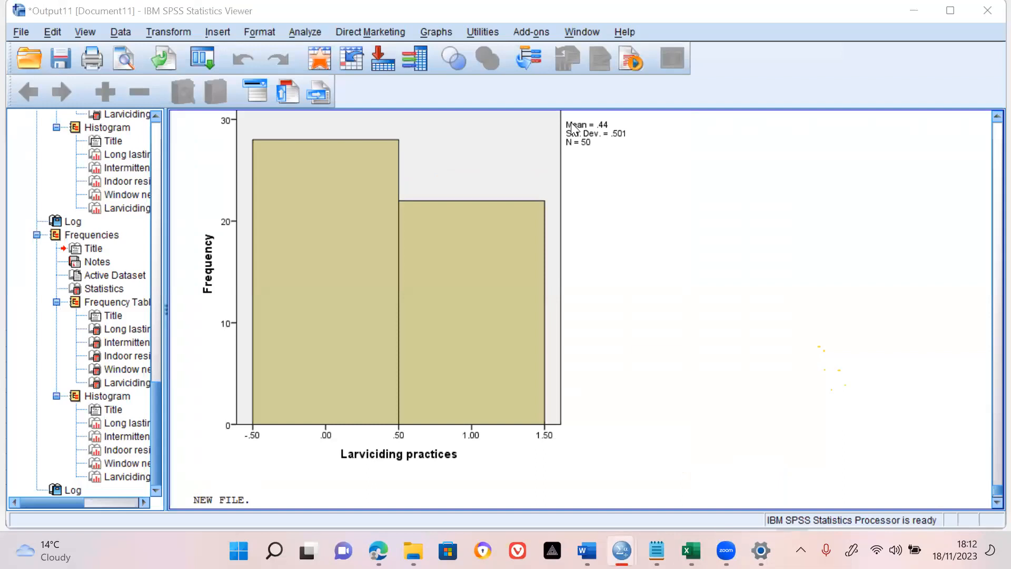
click(571, 122)
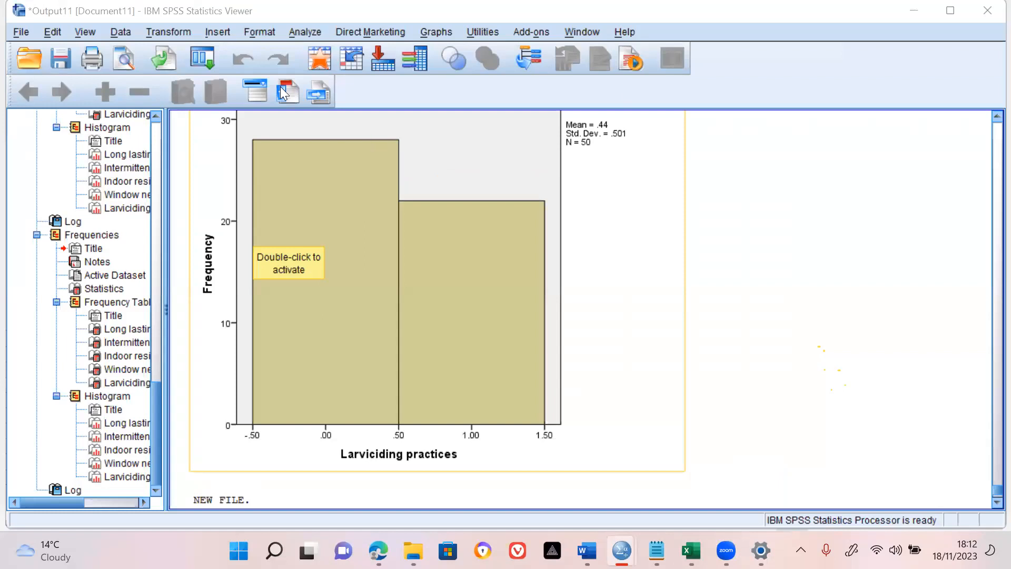
click(987, 12)
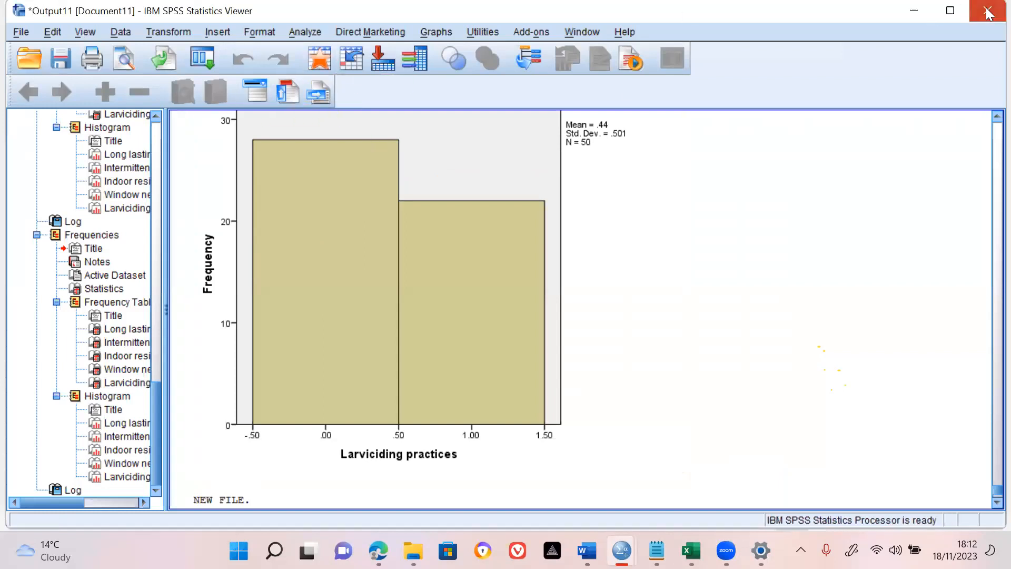
click(504, 295)
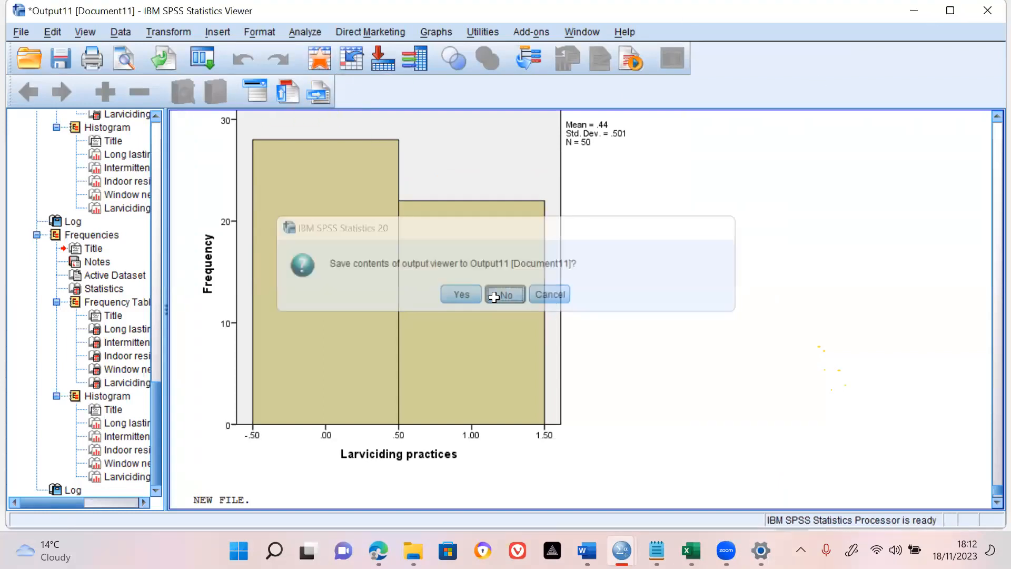
Switch to the "Spss data analysis foundations" Google Doc in Edge and find the section on the four levels of measurement.
click(622, 550)
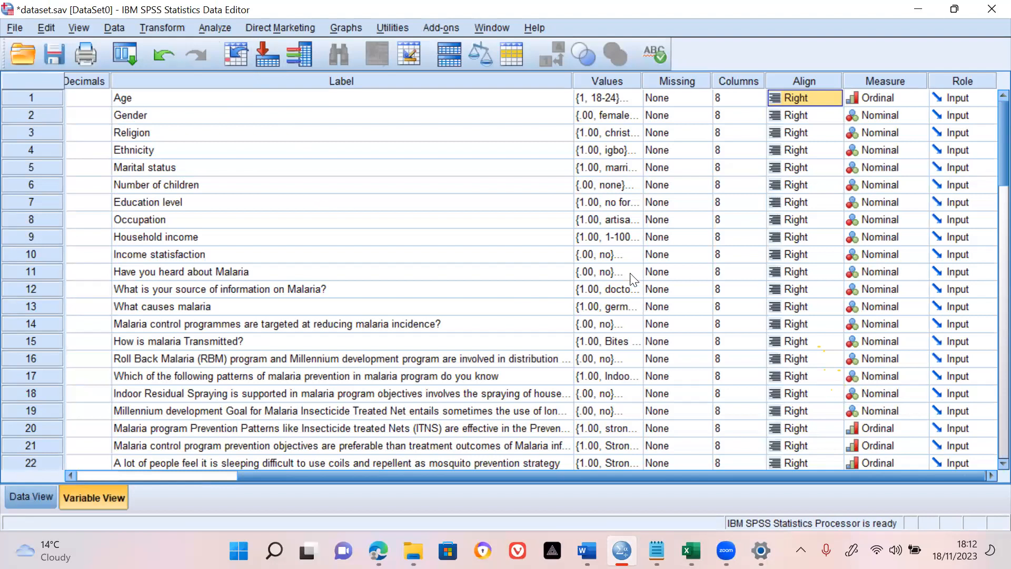
click(586, 550)
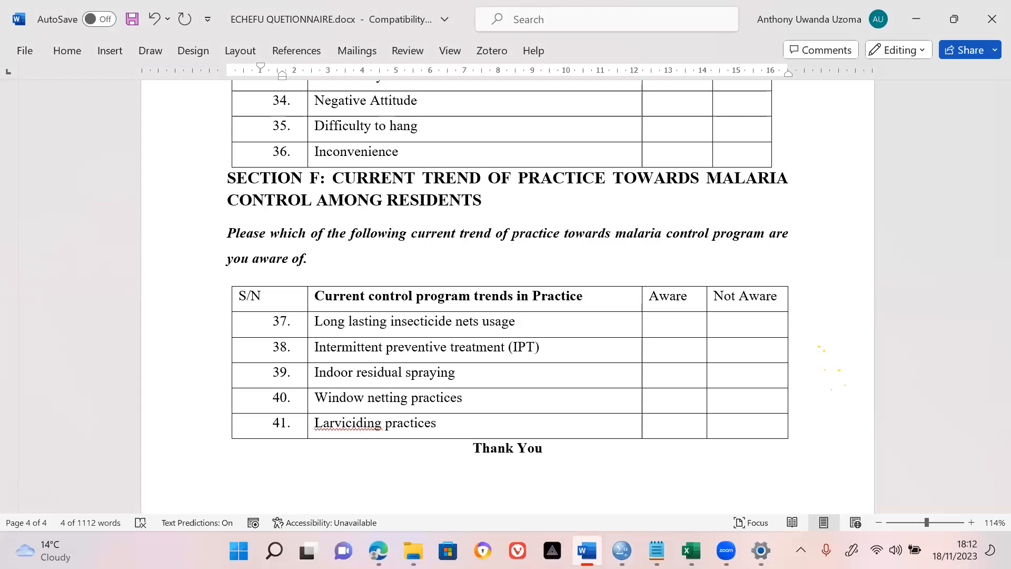
click(378, 550)
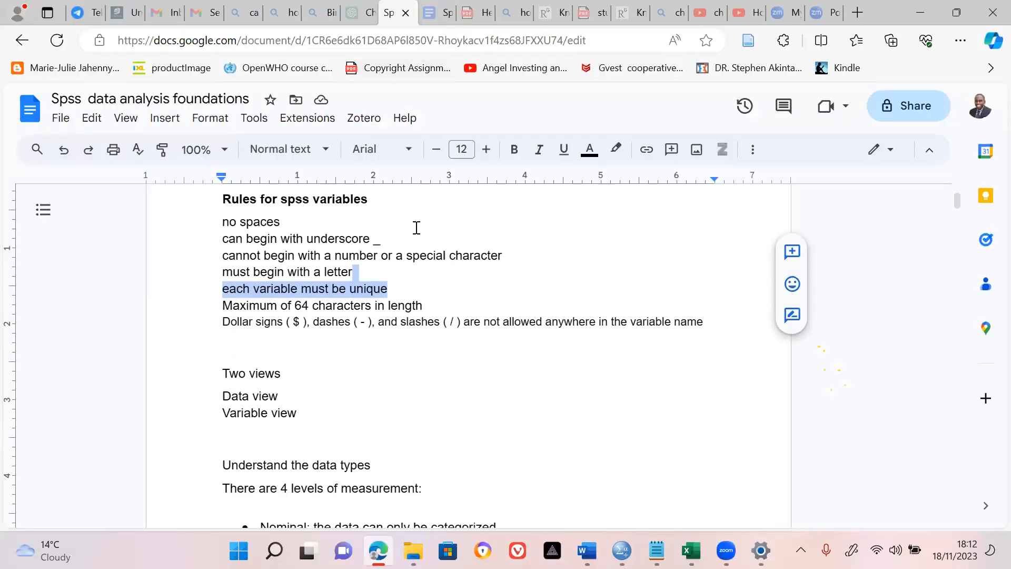
scroll(309, 251, down, 2)
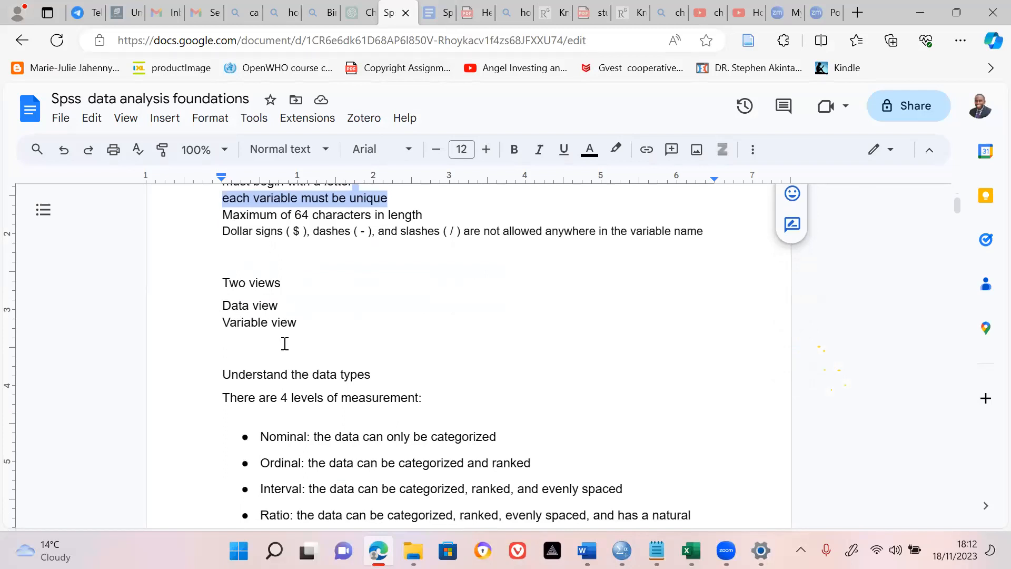
scroll(284, 343, down, 3)
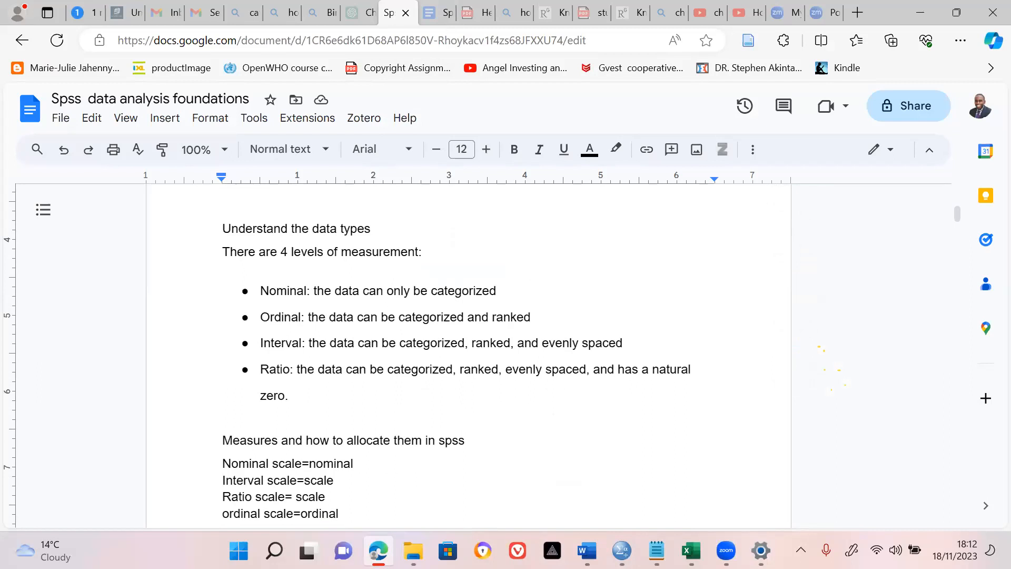
scroll(298, 210, down, 1)
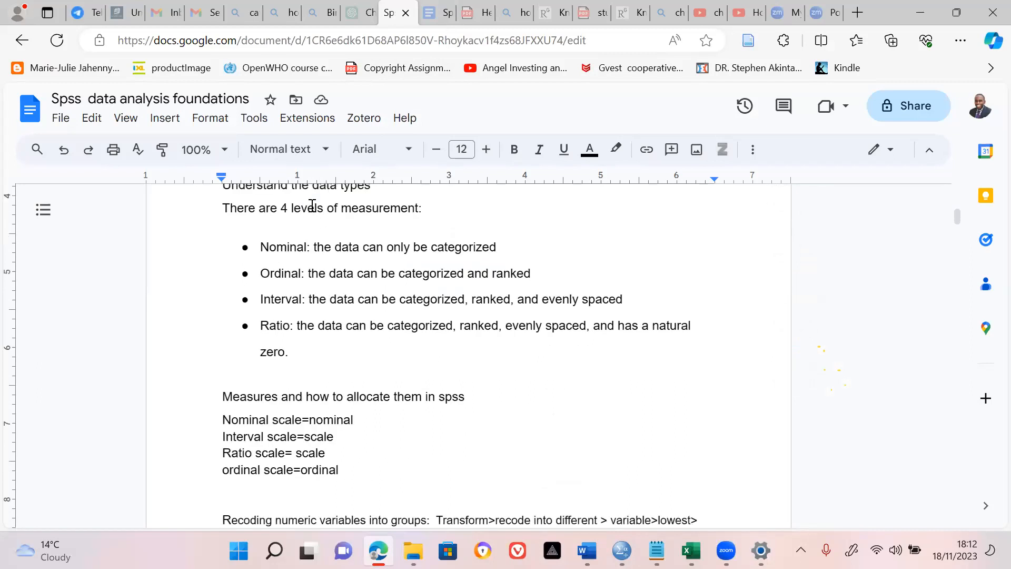
Highlight the terms Nominal, Ordinal, Interval and Ratio one by one, and the Interval and Ratio bullets together.
double_click(295, 248)
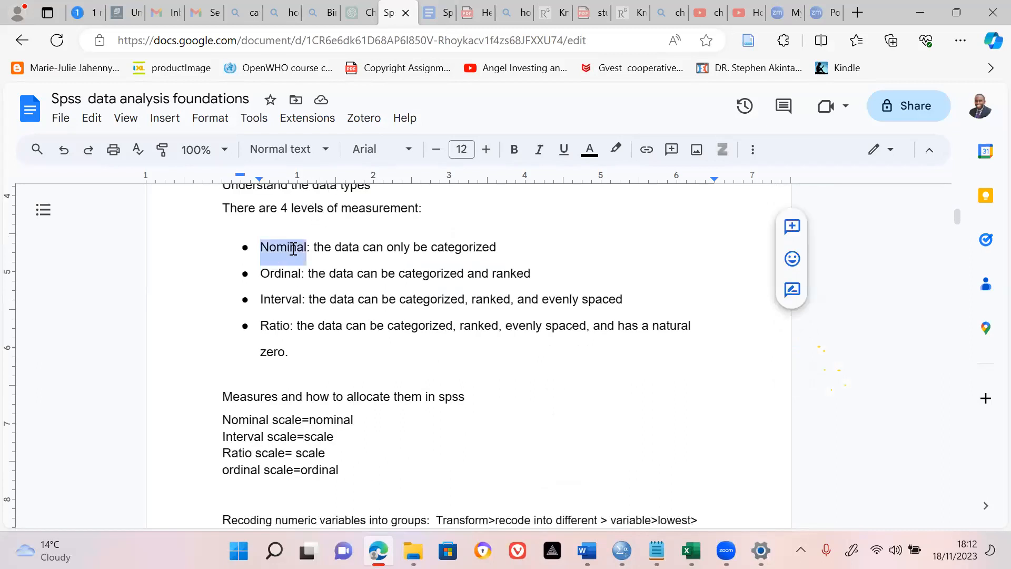
double_click(283, 275)
double_click(282, 301)
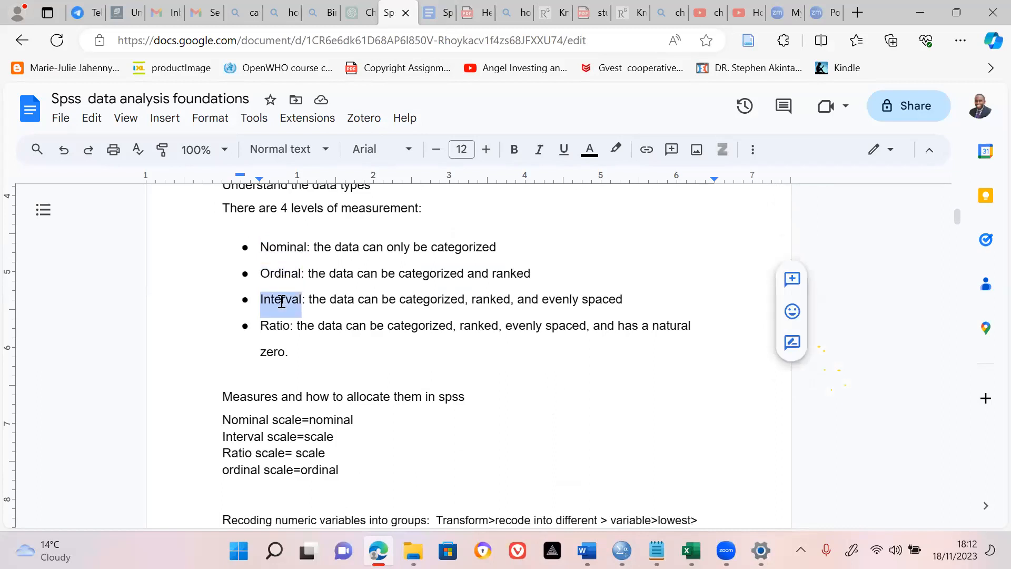
double_click(274, 326)
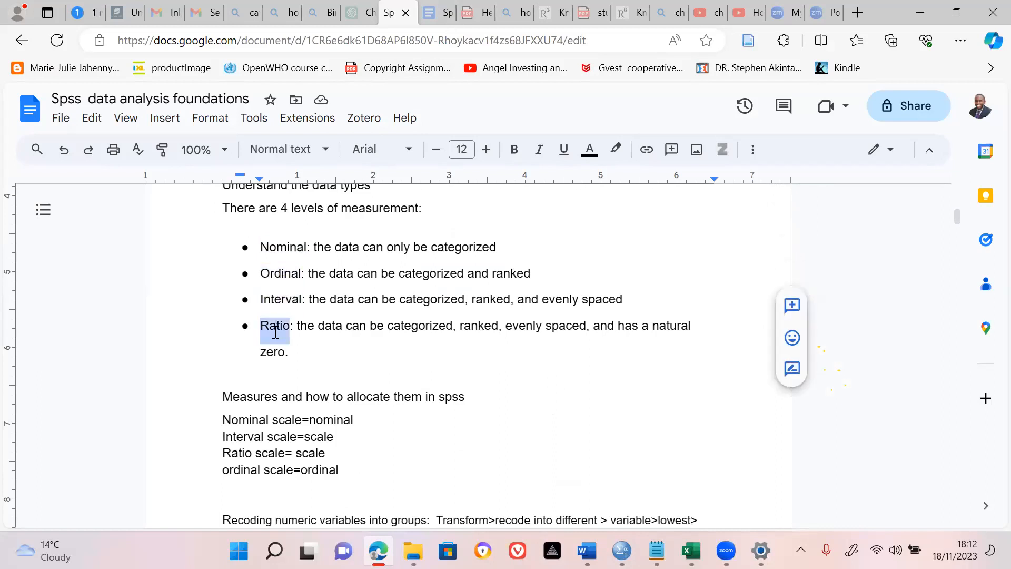
click(261, 300)
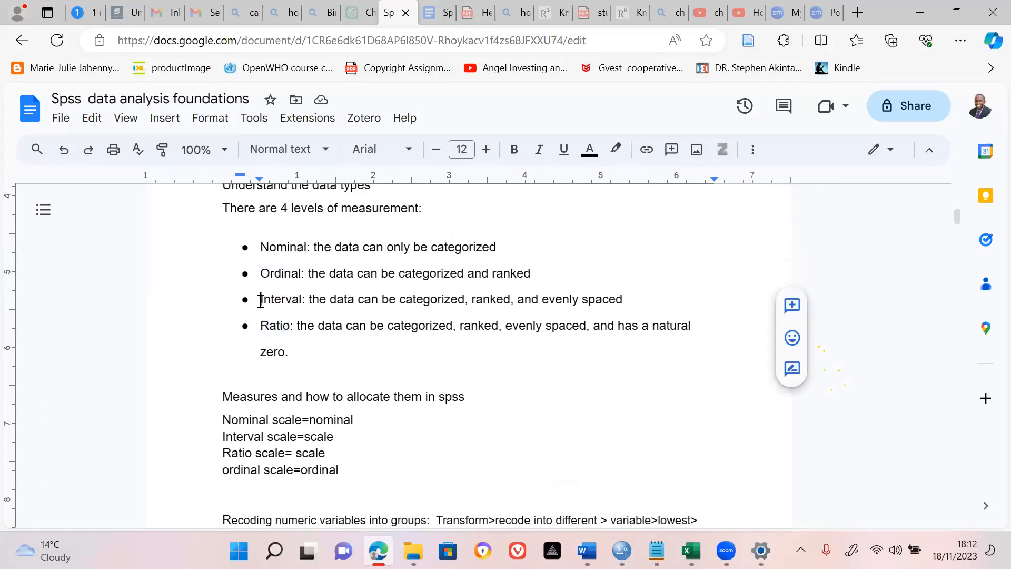
shift+click(293, 329)
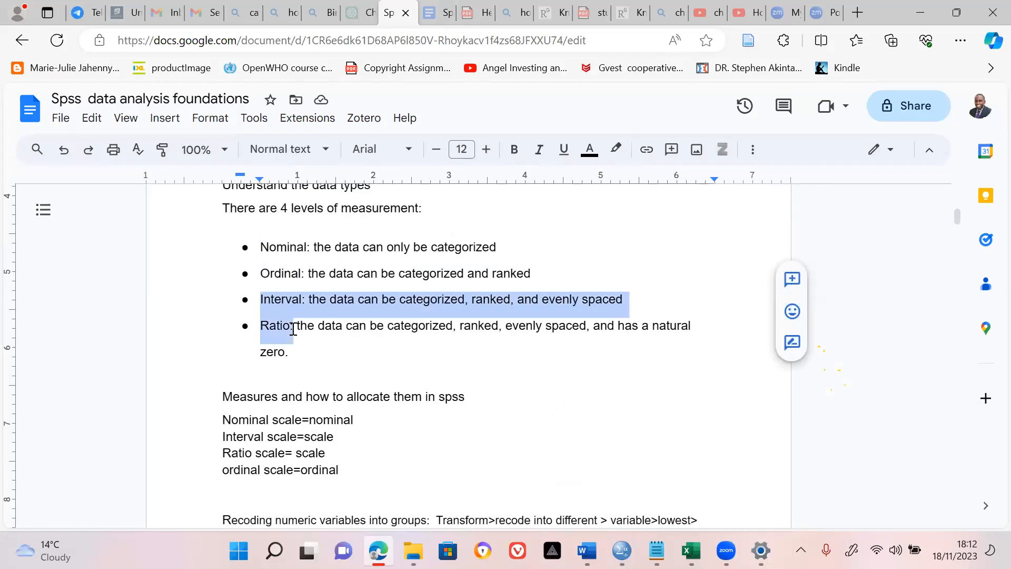
click(284, 300)
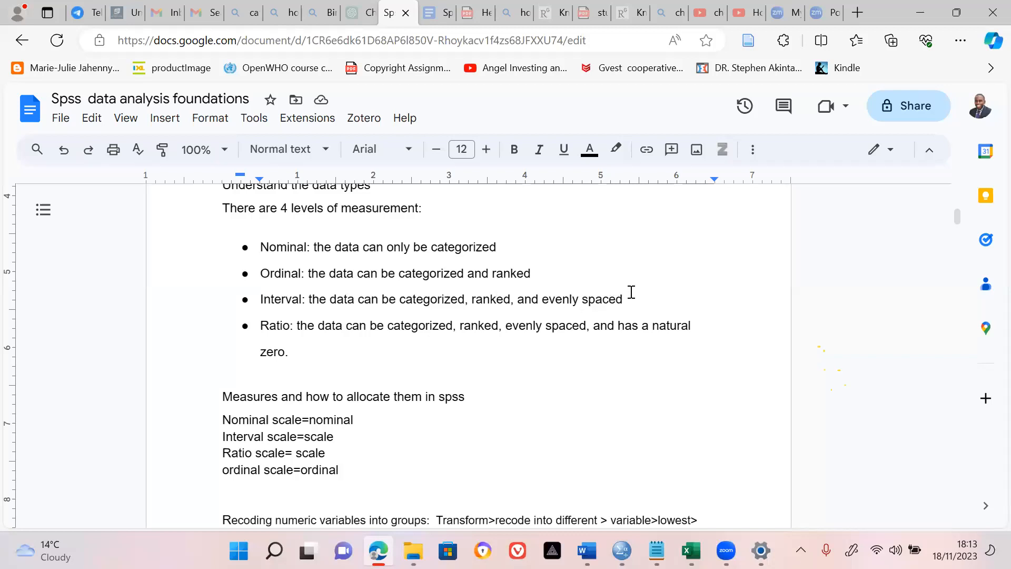
Append a full stop and the example "E.g temp" to the end of the Interval bullet.
click(649, 298)
text(. )
text(le)
key(BackSpace)
key(BackSpace)
text(ed. E.g)
text(. temp)
Insert ", no true zero" before the "E.g temp" example in the Interval bullet and highlight the added words.
click(628, 298)
text(no)
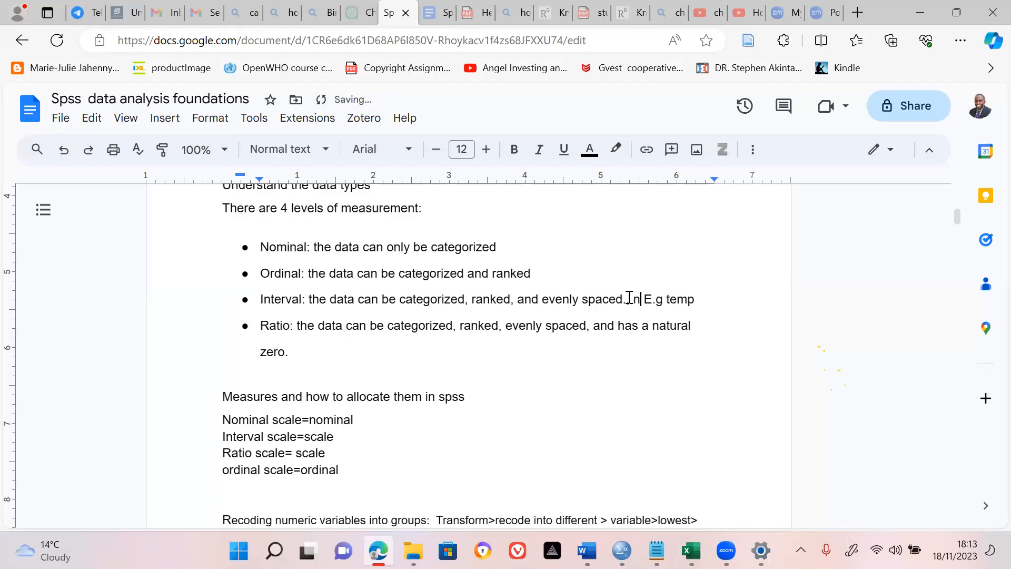
text( tr)
text(ue zo)
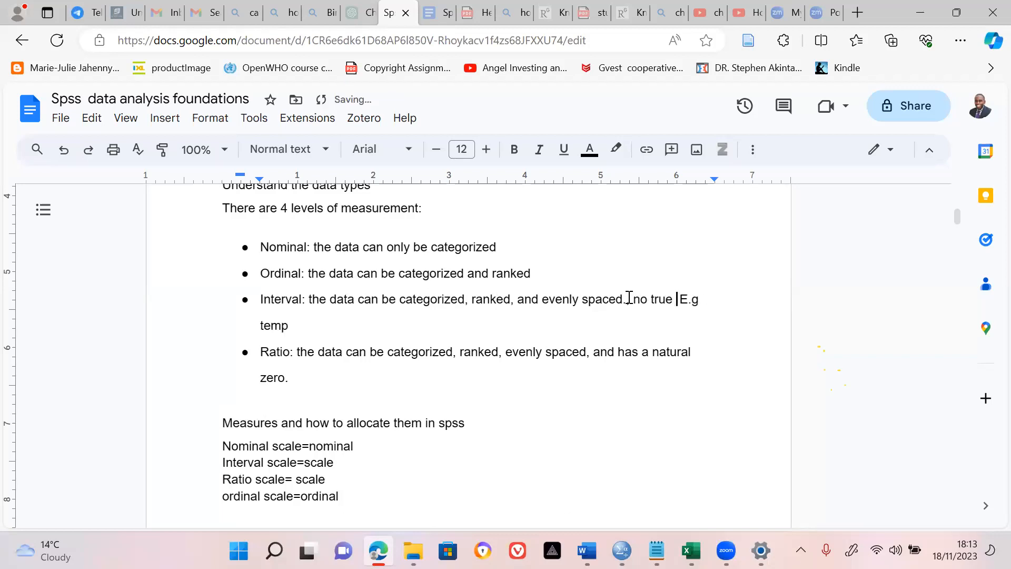
key(BackSpace)
text(ero)
shift+click(631, 300)
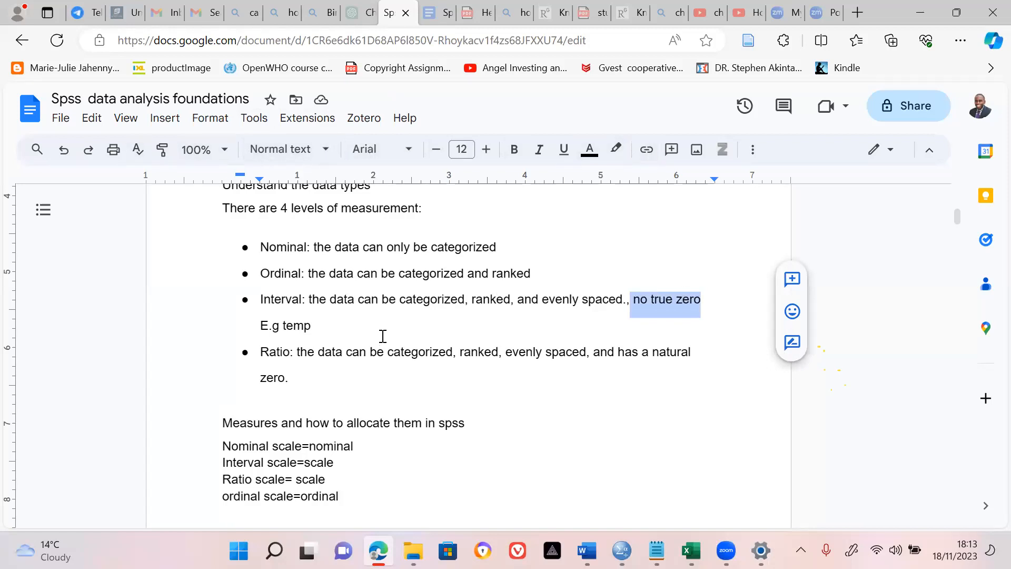
Replace the example "temp" in the Interval bullet with "de".
click(357, 330)
key(BackSpace)
key(BackSpace)
key(BackSpace)
key(BackSpace)
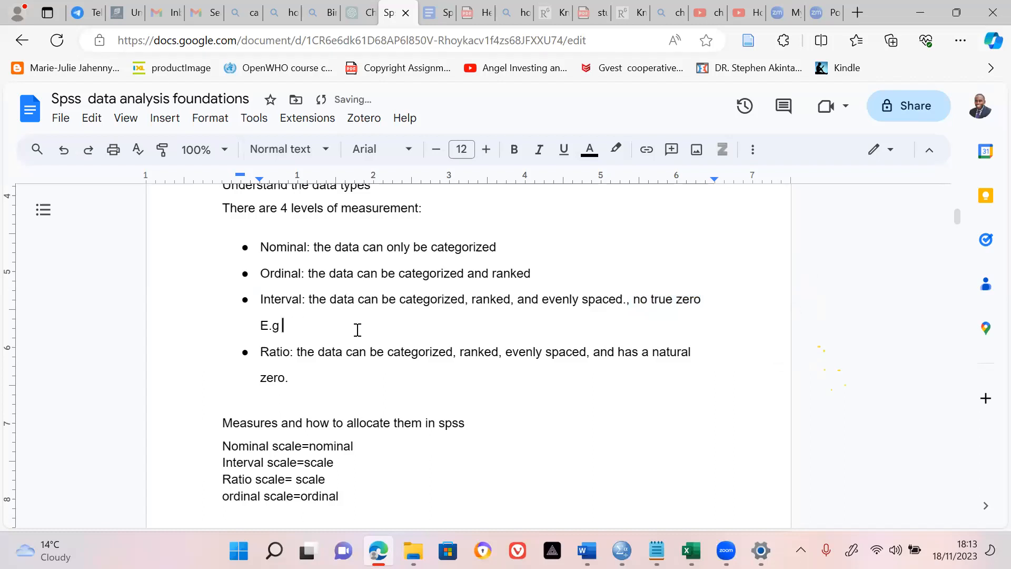
text(de)
Replace the full stop ending the Ratio bullet with "(zero) e.g weight, length".
click(671, 351)
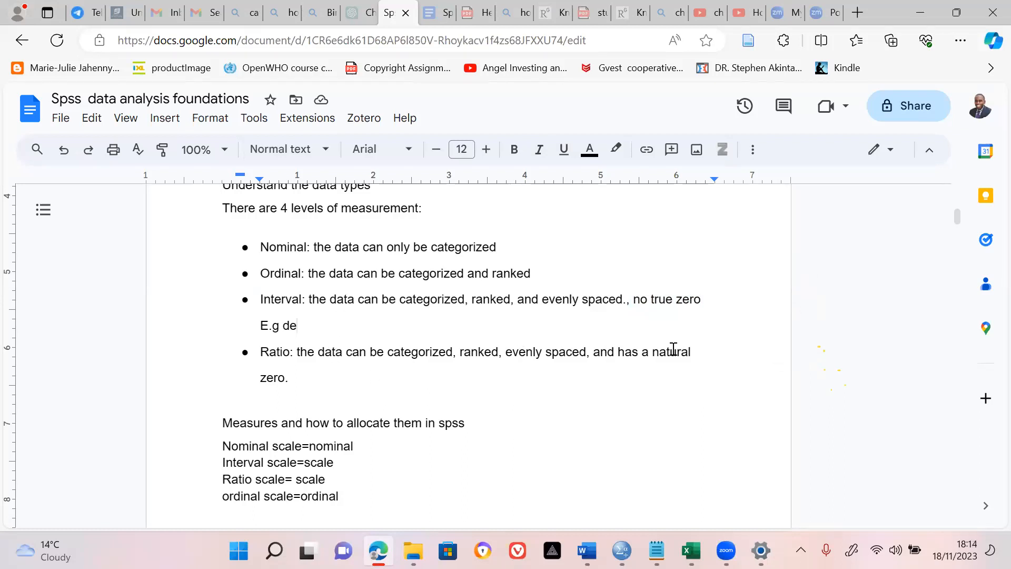
click(704, 357)
key(BackSpace)
text((zero)
text(e.g weight)
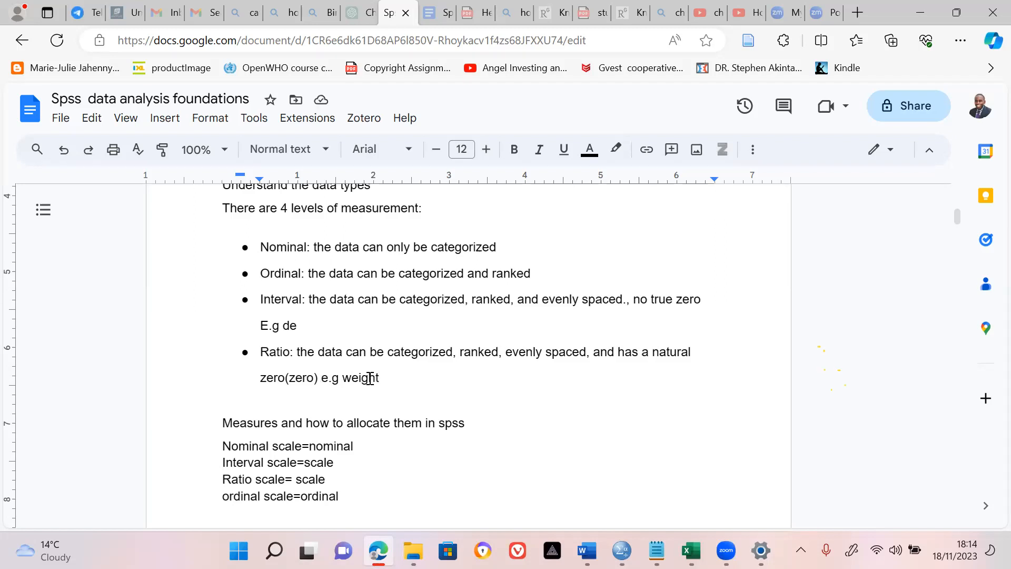
text(, lenght)
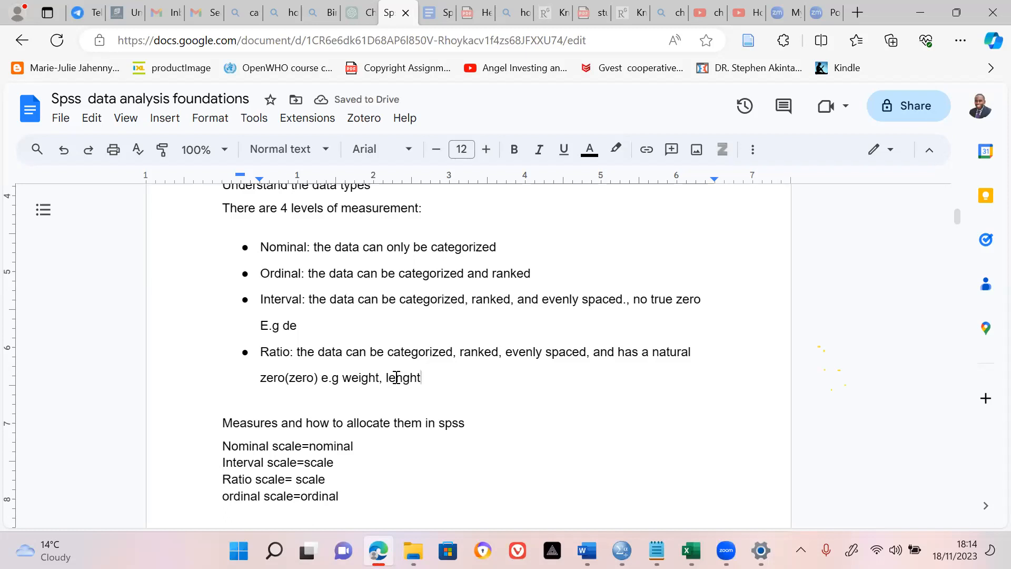
text(h)
key(BackSpace)
key(BackSpace)
key(BackSpace)
text(th)
Change the Interval bullet's example to "temperature".
click(350, 330)
key(BackSpace)
key(BackSpace)
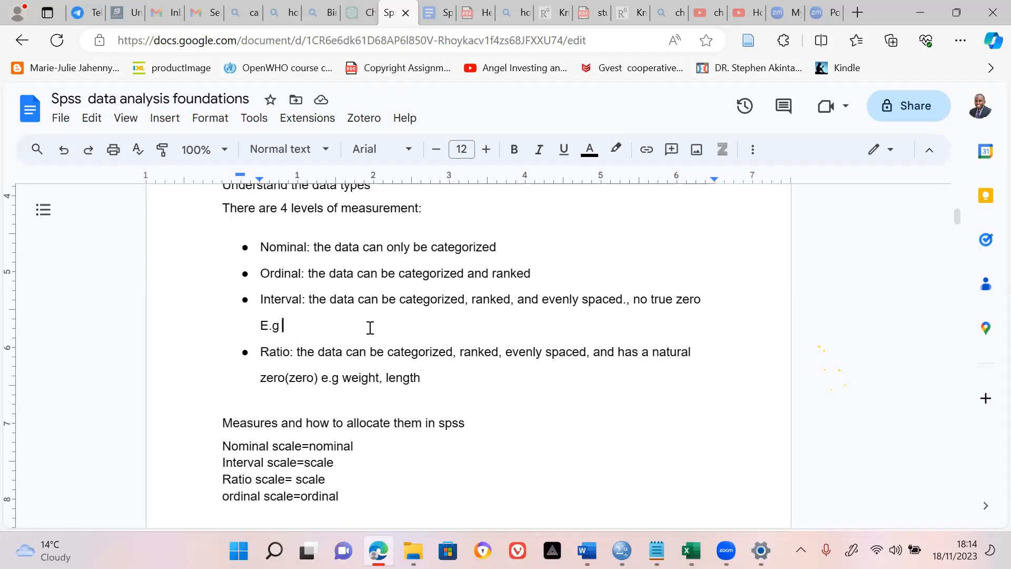
text(tempera)
key(BackSpace)
key(BackSpace)
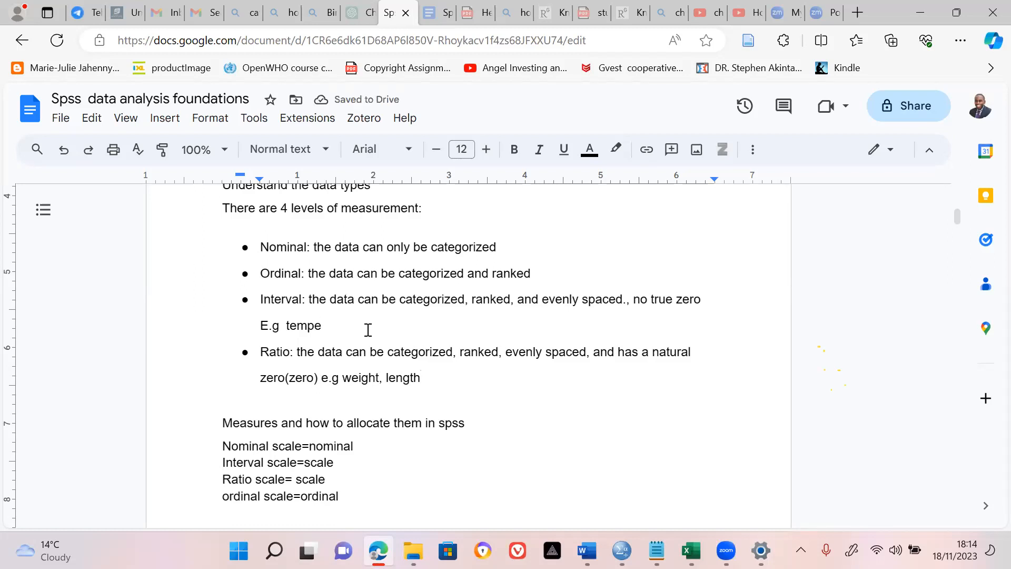
text(rature)
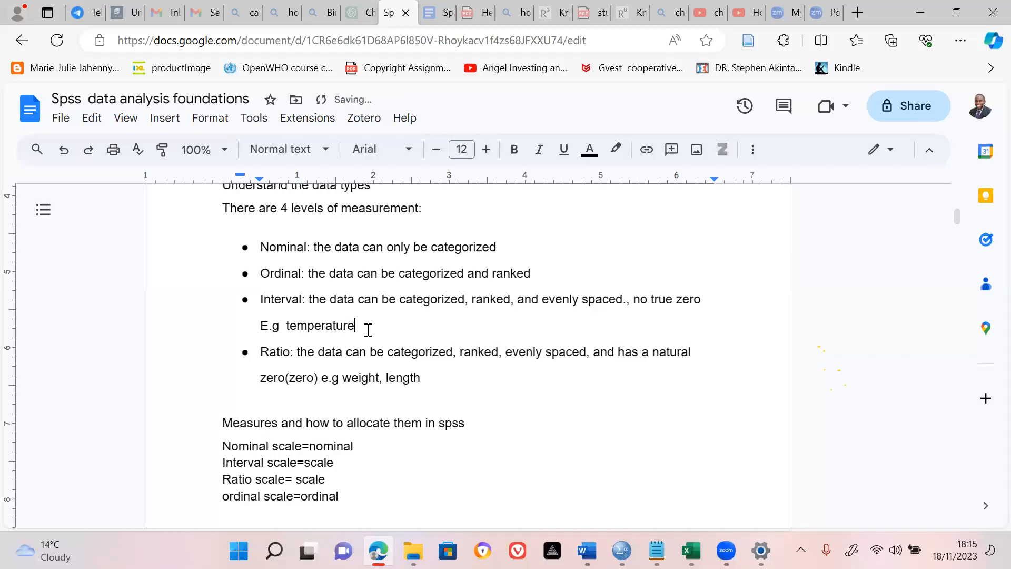
Review how each measurement scale maps to an SPSS measure and which statistics and graphs the descriptive statistics table suggests per data type.
double_click(271, 298)
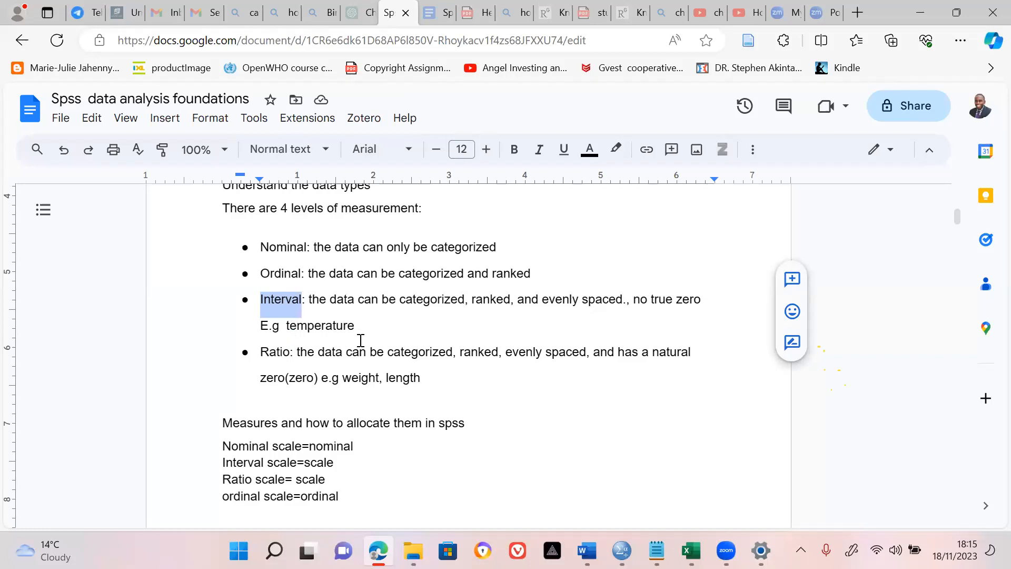
scroll(361, 340, down, 5)
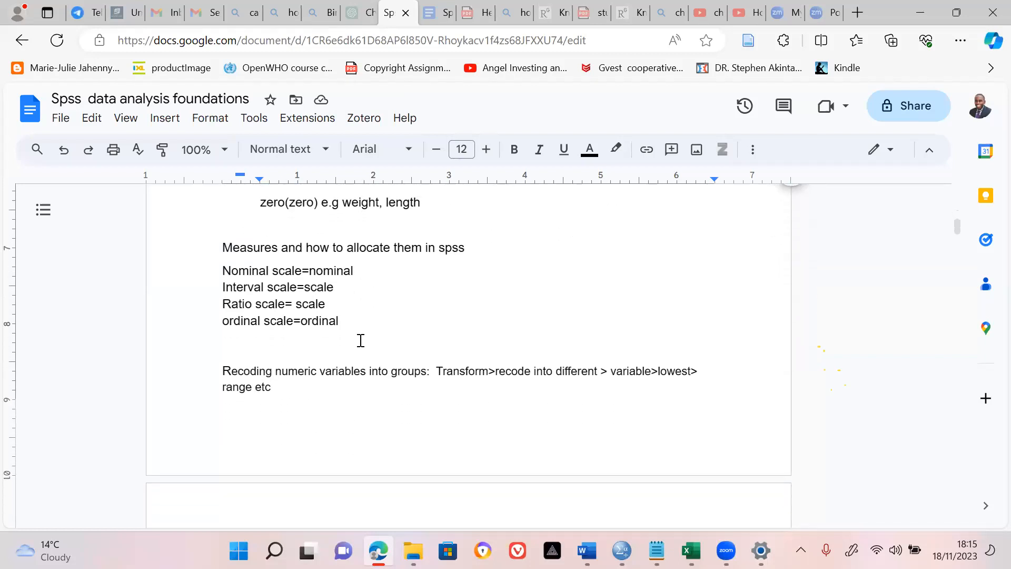
scroll(361, 340, down, 1)
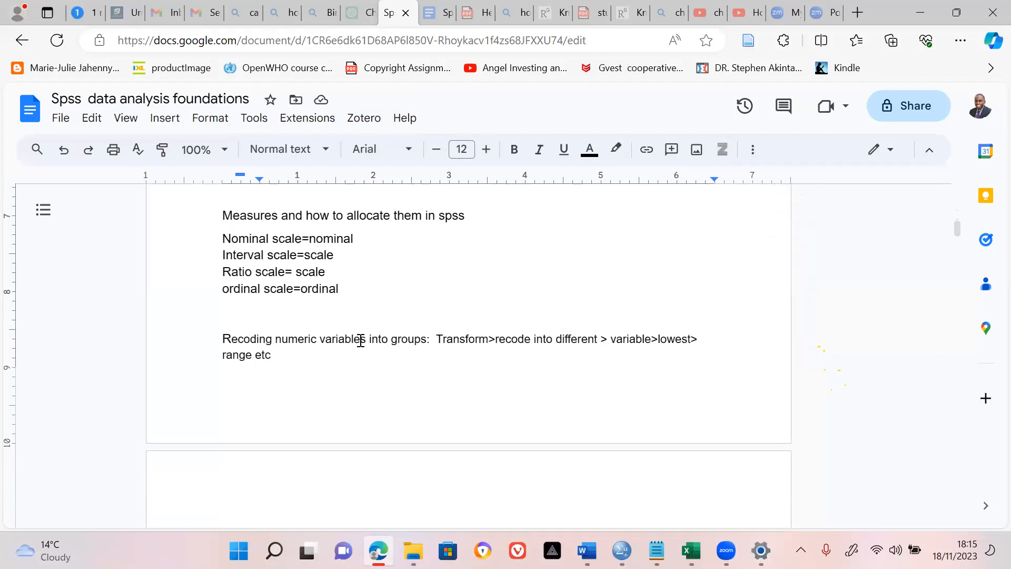
click(317, 255)
click(327, 254)
click(338, 255)
click(339, 272)
scroll(404, 254, down, 3)
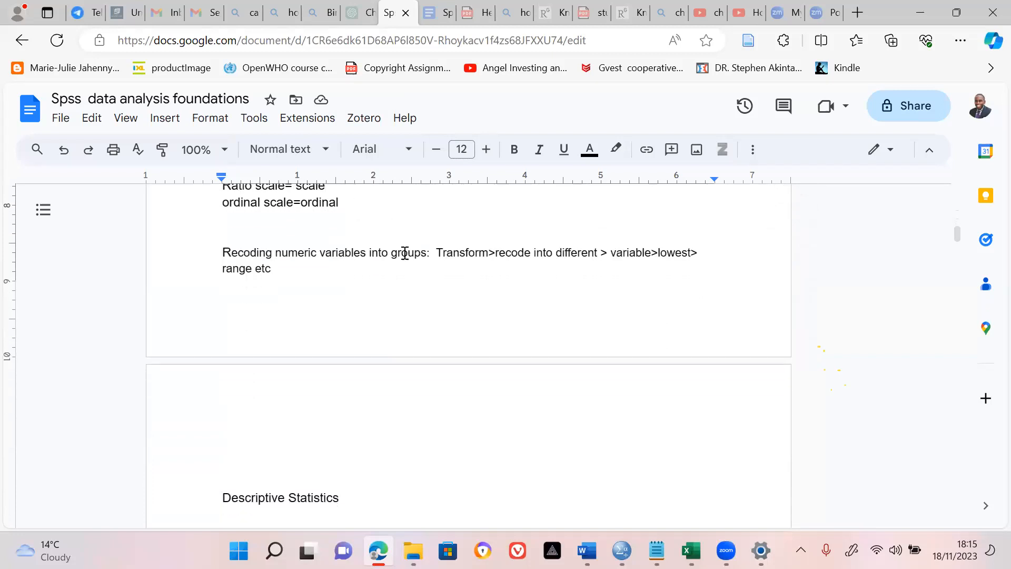
scroll(404, 253, down, 1)
scroll(405, 254, down, 5)
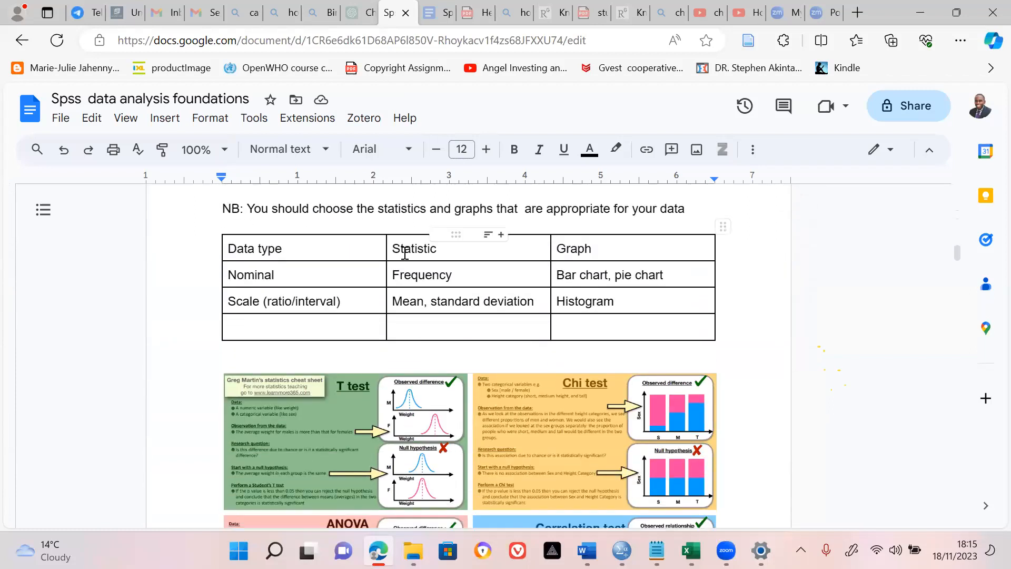
scroll(405, 253, up, 1)
scroll(404, 253, up, 1)
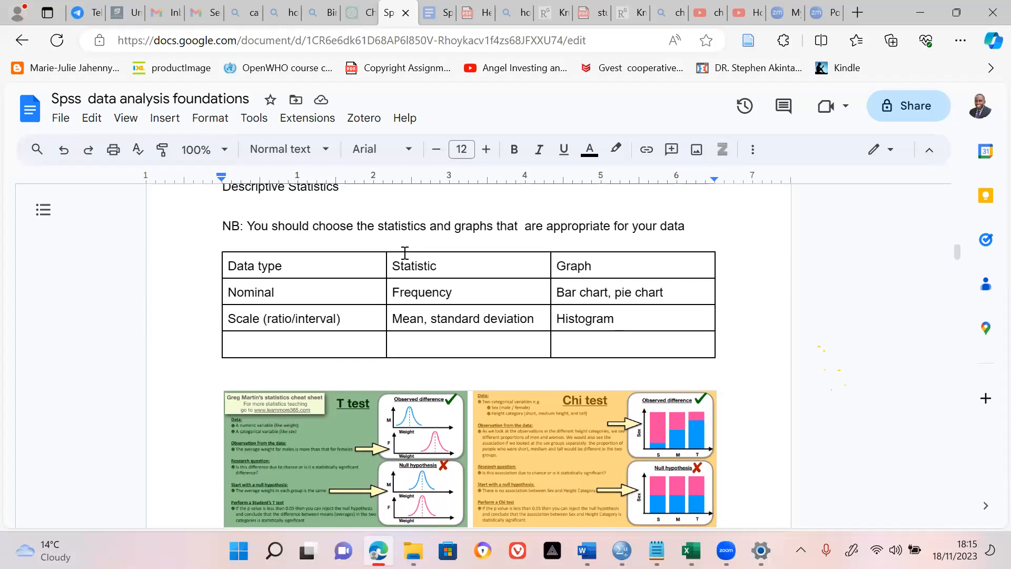
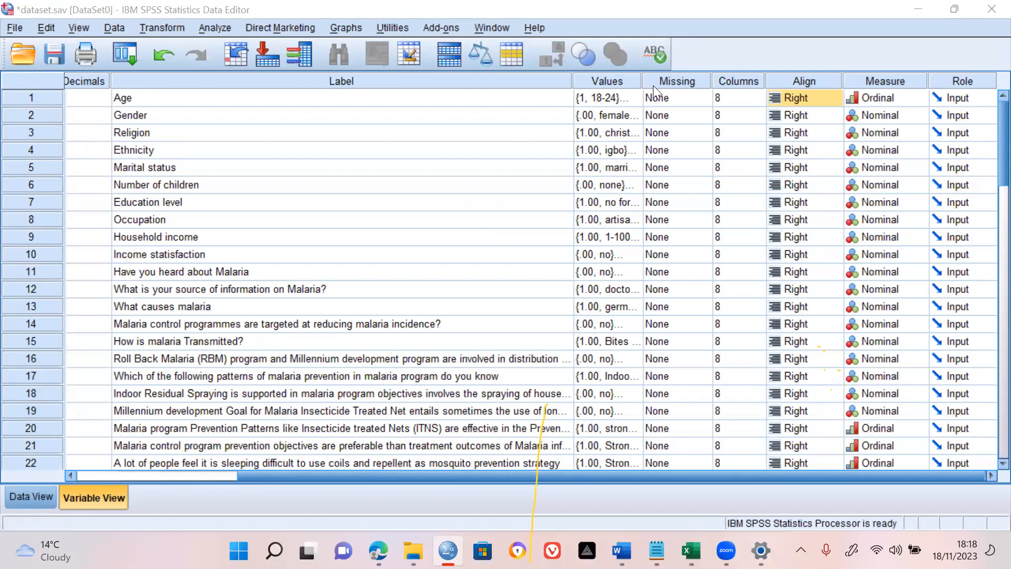
In the SPSS Data Editor, examine the available analysis procedures, including Descriptive Statistics, General Linear Model, Generalized Linear Models and Multiple Response.
click(214, 29)
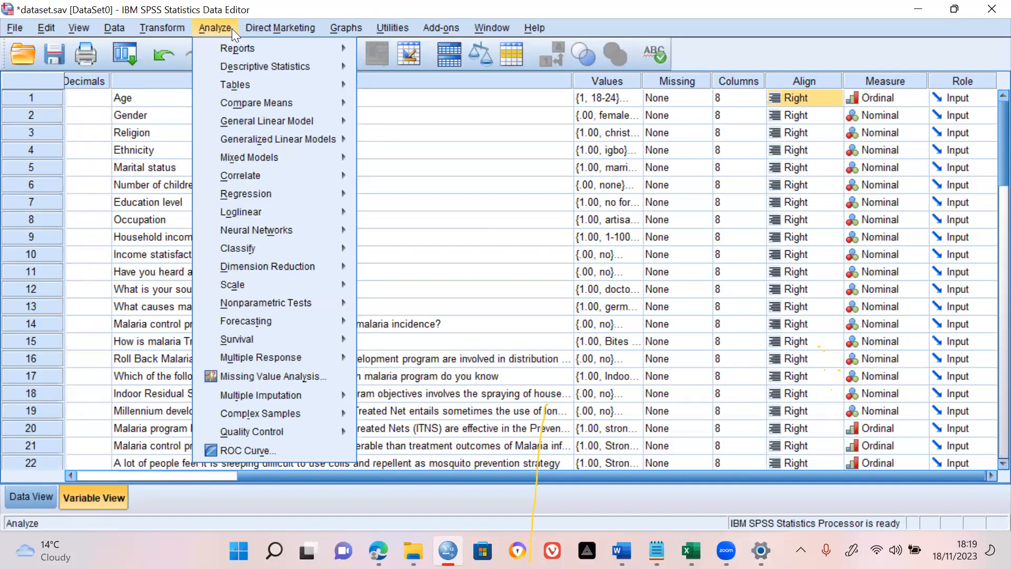
click(234, 29)
click(210, 25)
mouse_move(255, 65)
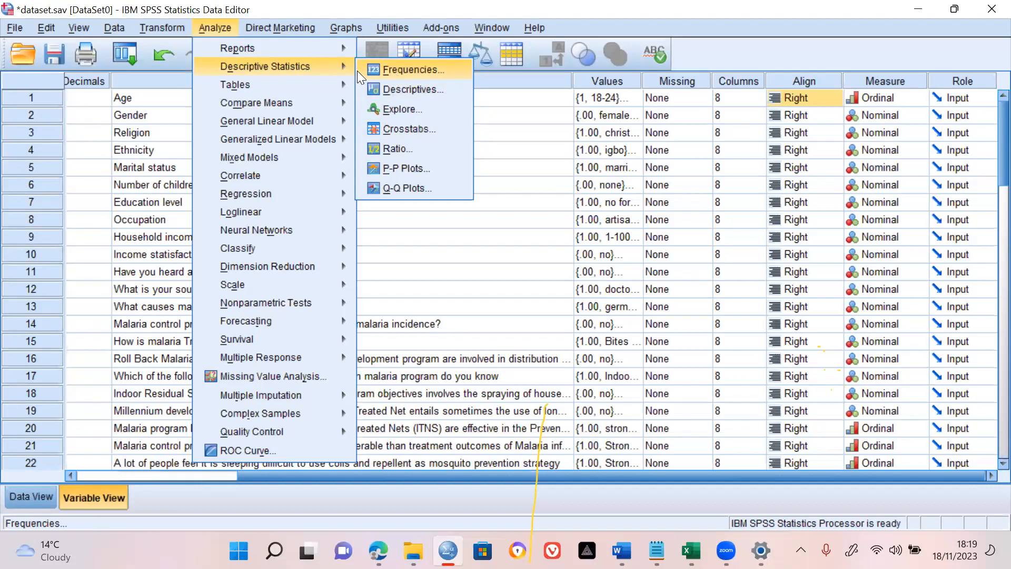
mouse_move(314, 107)
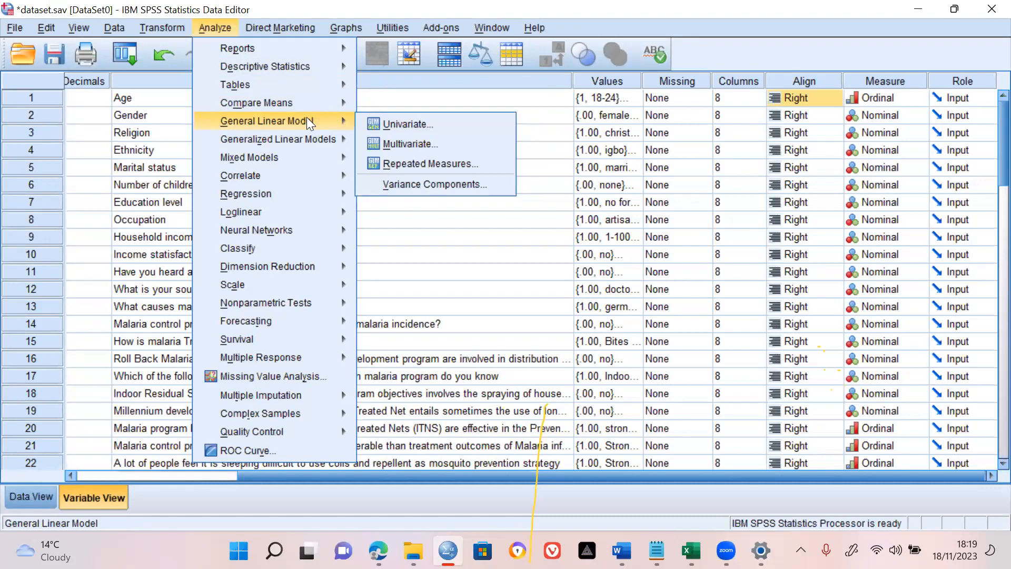
mouse_move(311, 140)
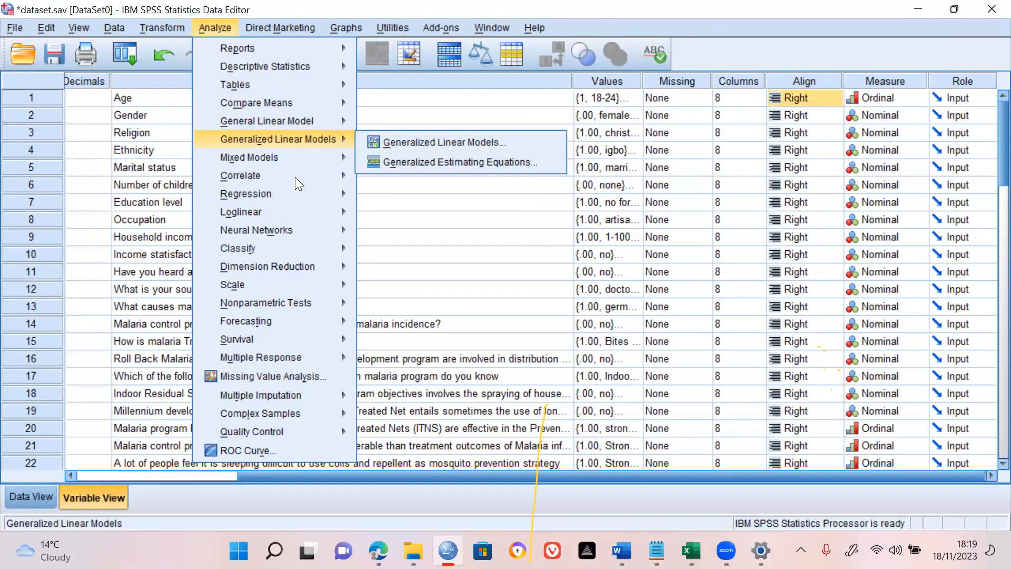
mouse_move(297, 176)
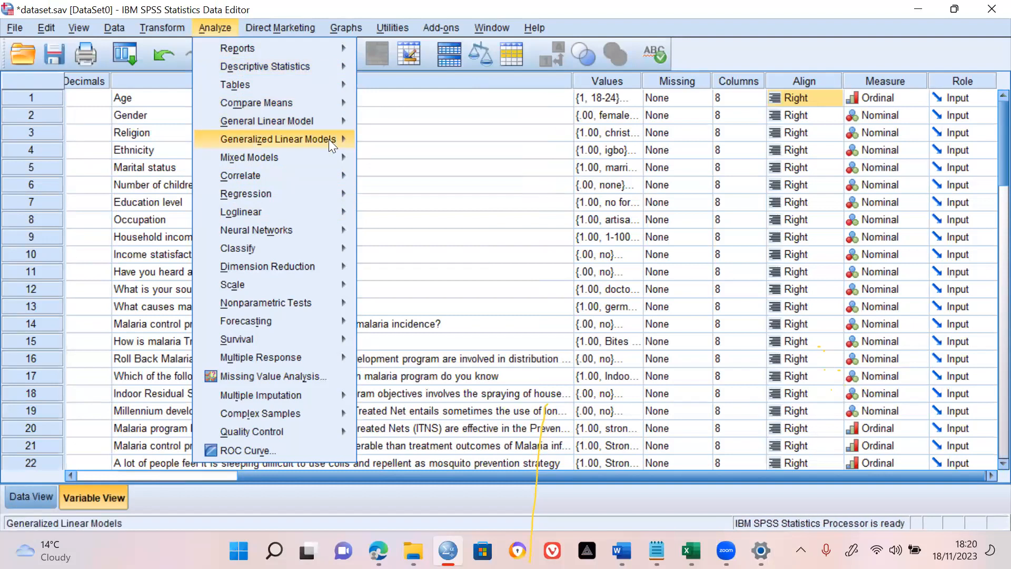
click(483, 113)
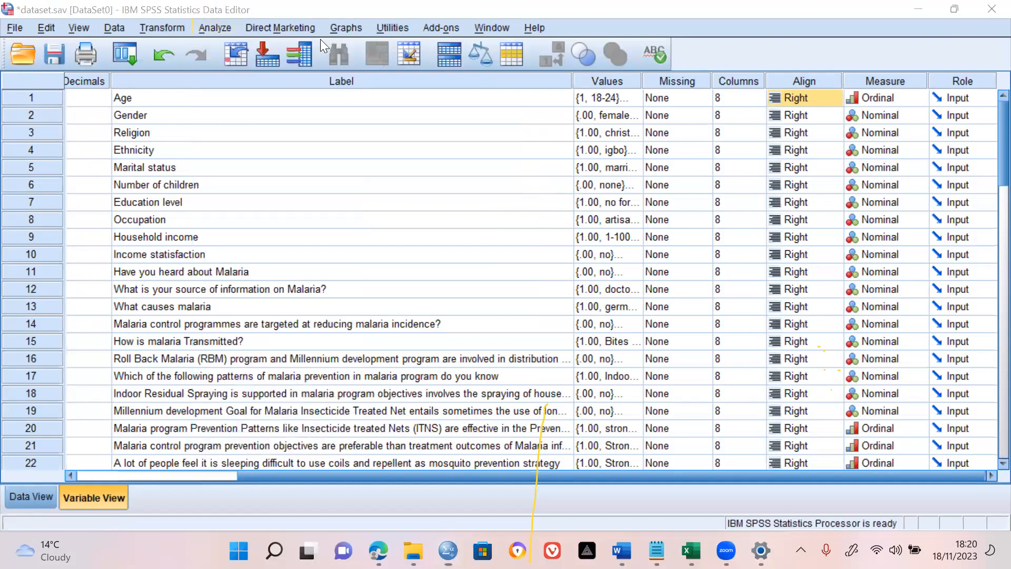
click(217, 28)
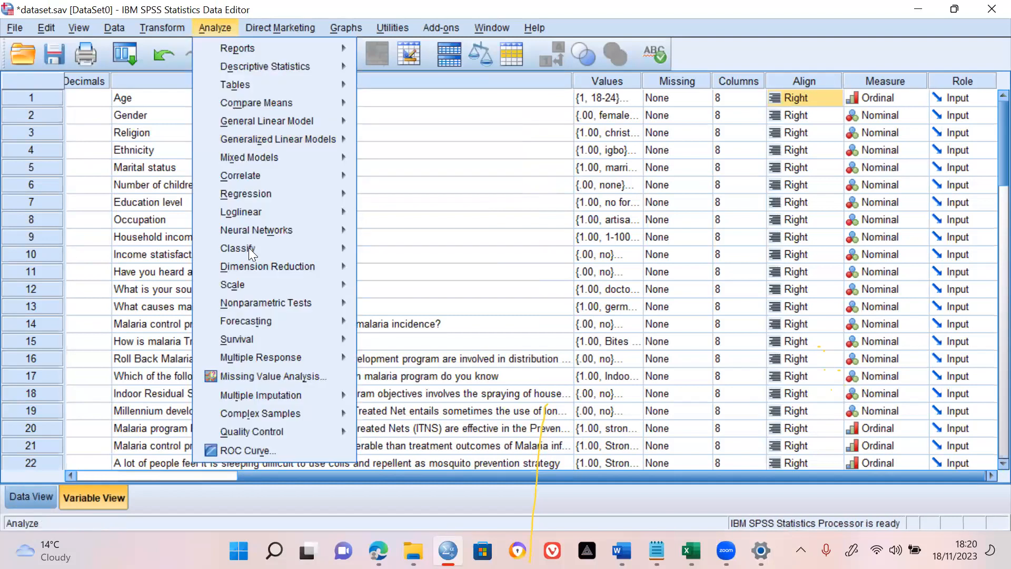
mouse_move(280, 359)
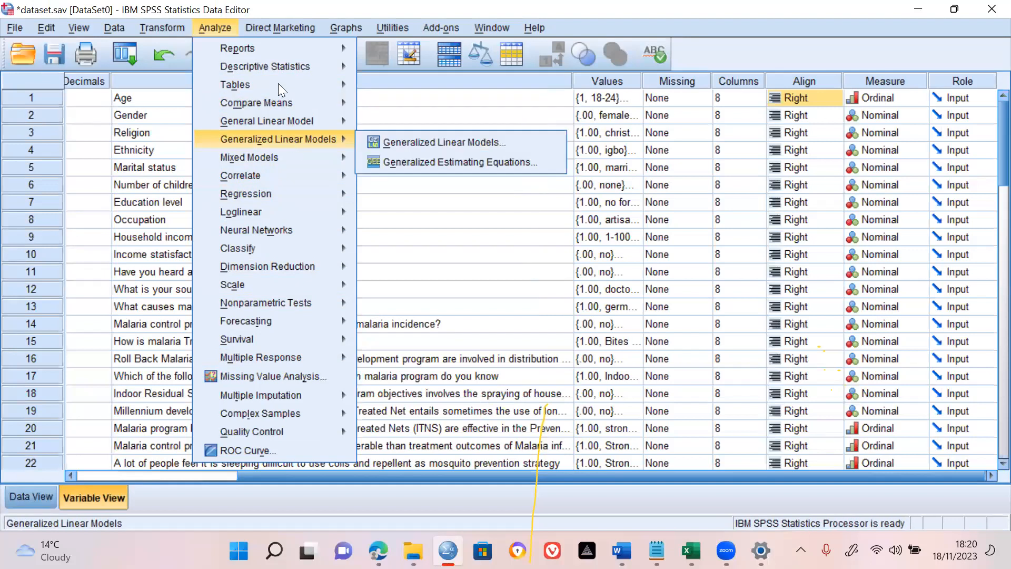
mouse_move(296, 68)
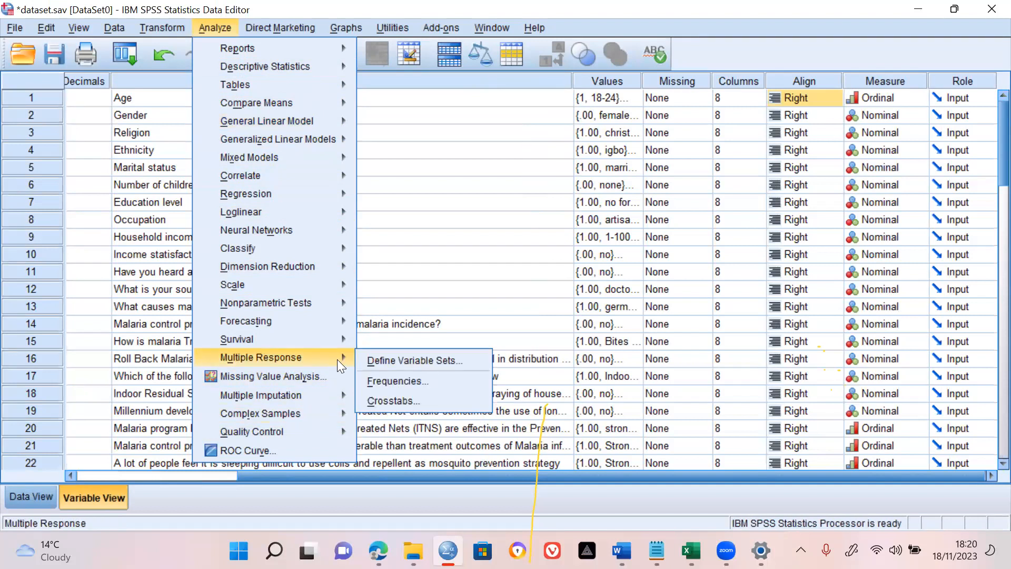
click(427, 150)
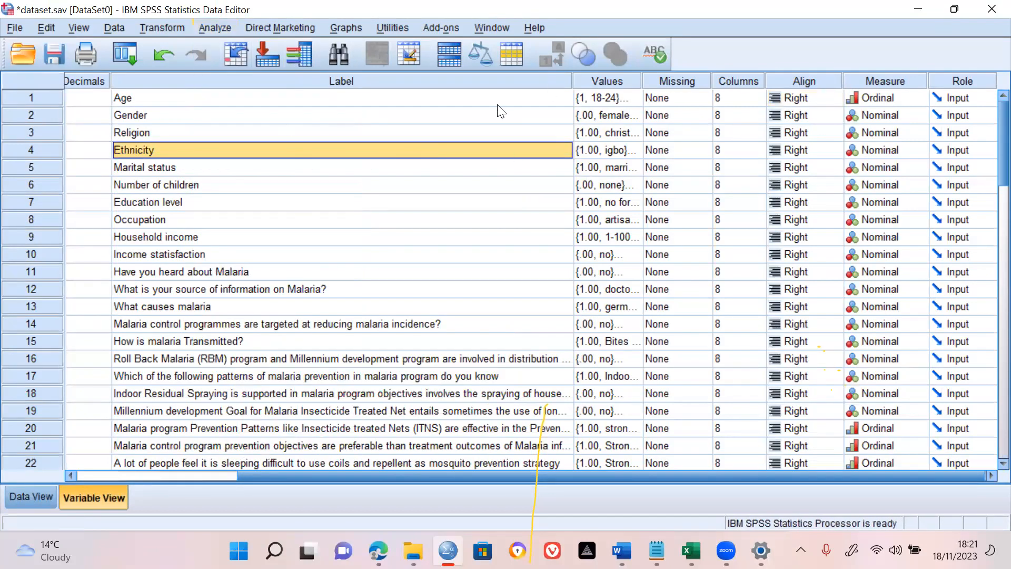
Open the Frequencies procedure and remove all variables from its analysis list.
click(212, 29)
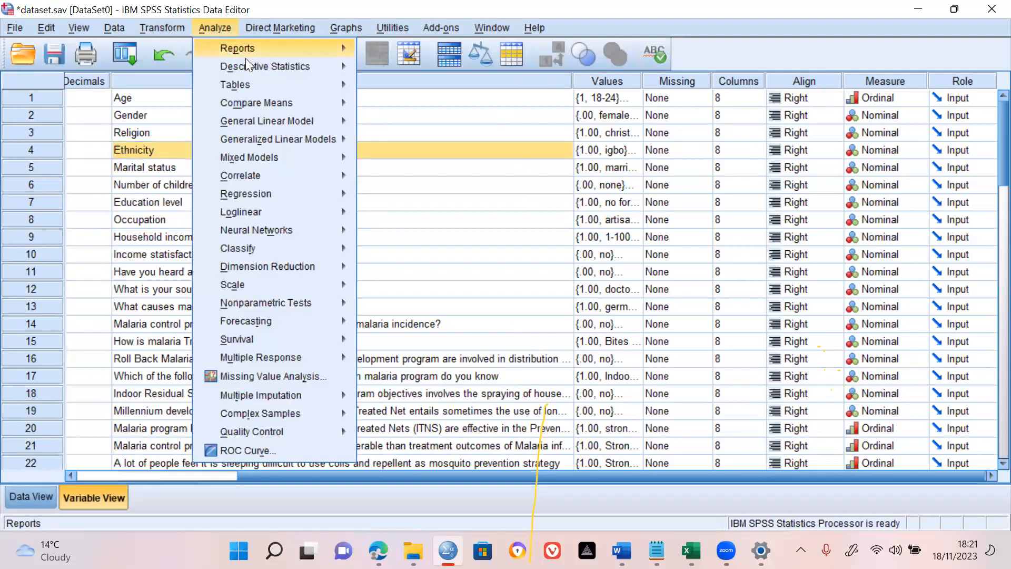
mouse_move(258, 67)
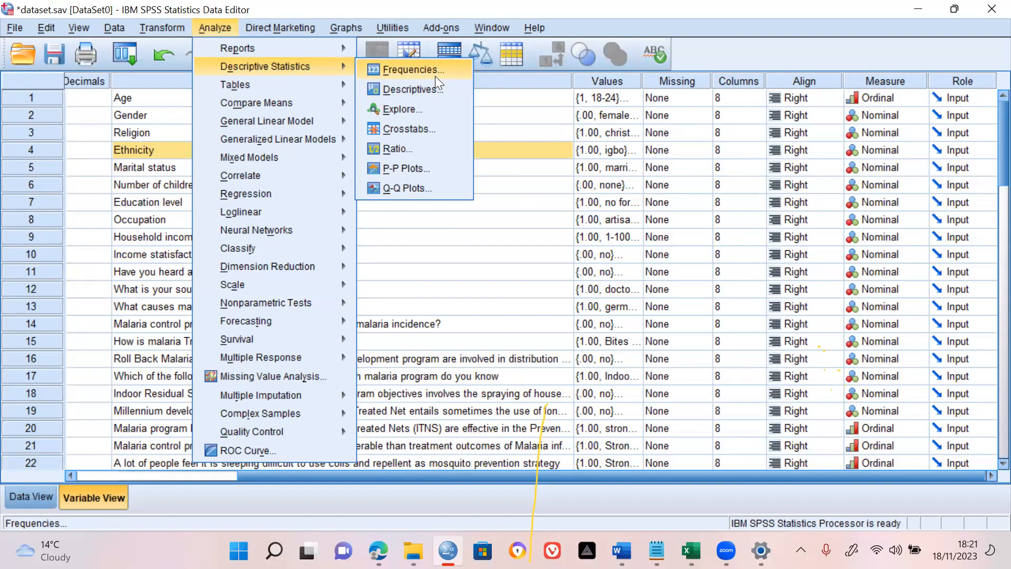
click(407, 69)
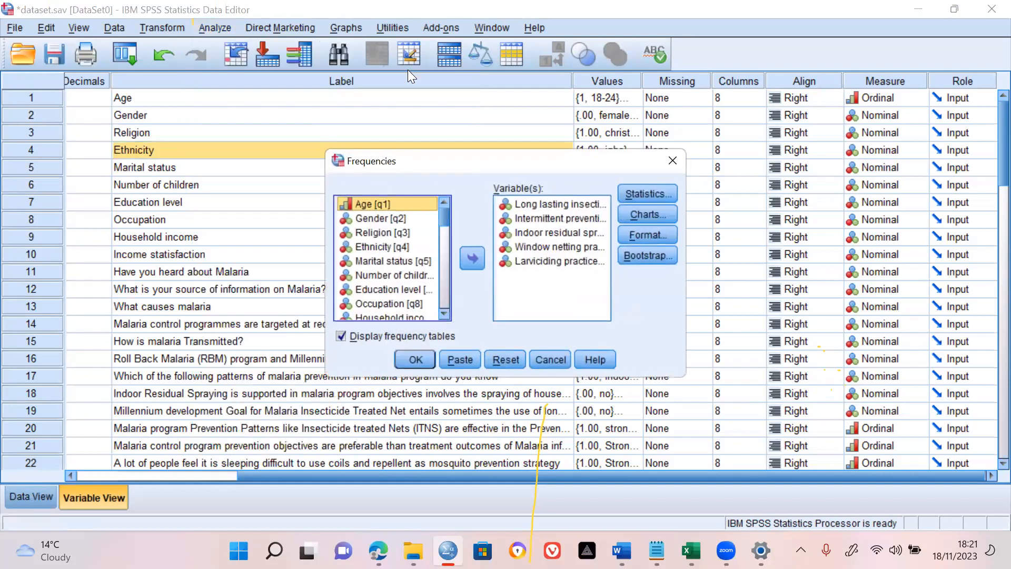
click(545, 234)
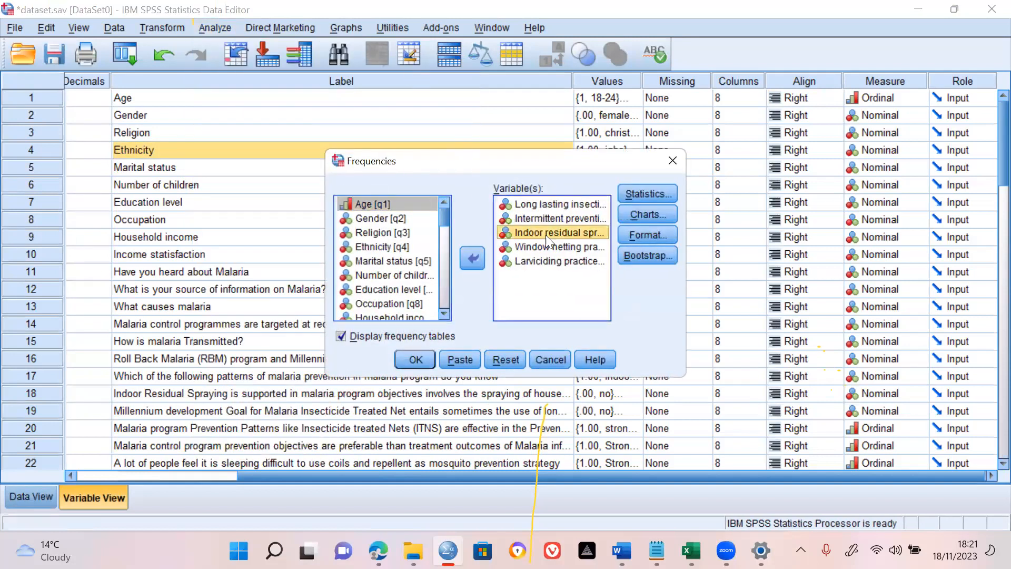
key(ctrl+a)
click(472, 257)
Go back to the start of the source variable list in the Frequencies dialog and close the dialog without running it.
click(444, 202)
click(444, 202)
click(444, 202)
click(445, 201)
click(444, 201)
click(445, 202)
click(445, 202)
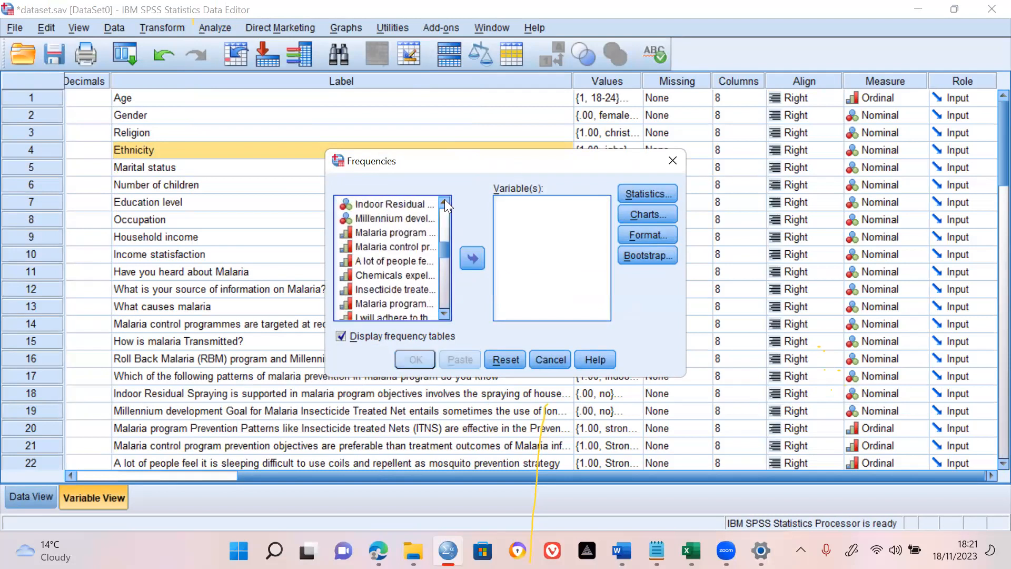
click(444, 201)
click(444, 201)
click(444, 201)
click(444, 202)
click(445, 201)
click(444, 201)
click(445, 201)
click(444, 201)
click(444, 201)
click(444, 201)
click(444, 201)
click(444, 202)
click(444, 201)
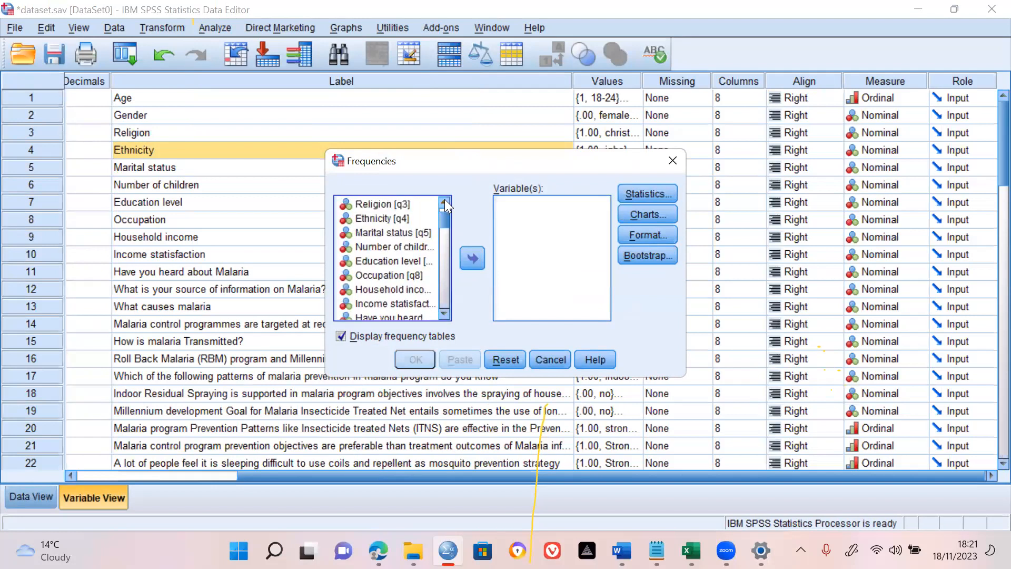
click(444, 201)
click(445, 200)
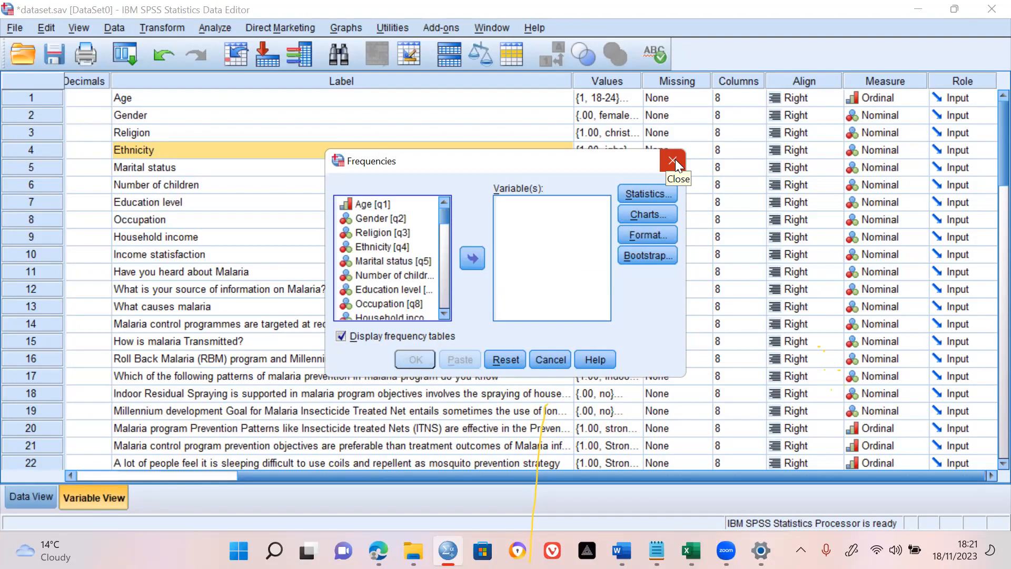
click(674, 160)
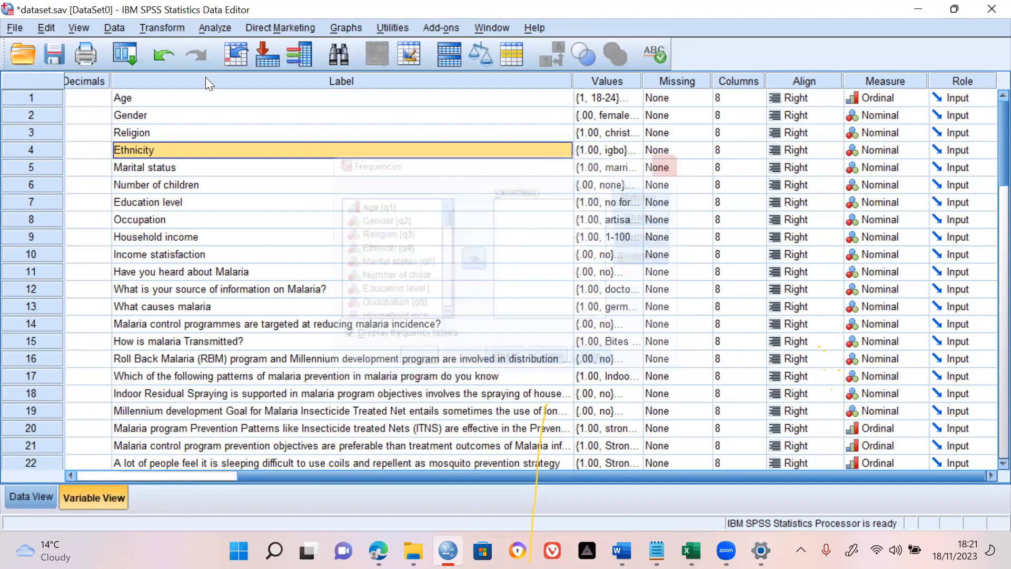
Change the label of the first variable, Age, to "Q1. Age".
click(118, 98)
click(116, 96)
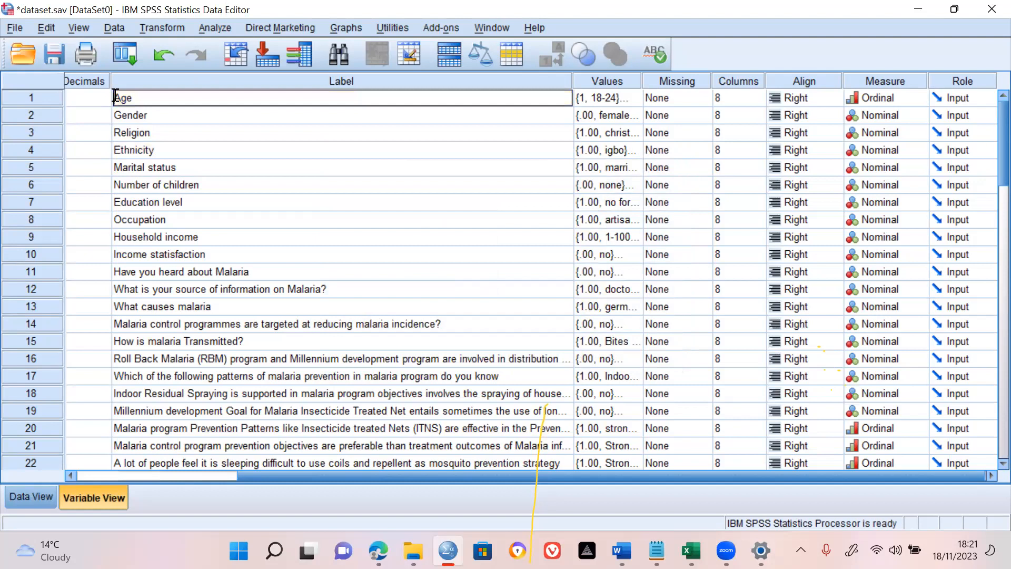
text(11)
key(BackSpace)
key(BackSpace)
text(0)
text(1.)
key(Return)
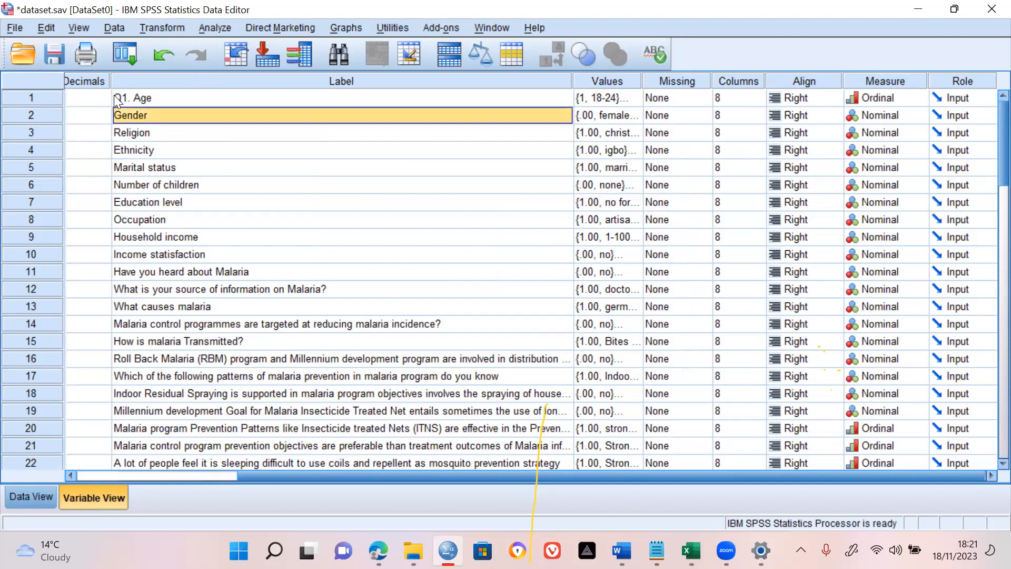
Reopen the Frequencies procedure and clear the five malaria prevention variables from its analysis list.
click(218, 30)
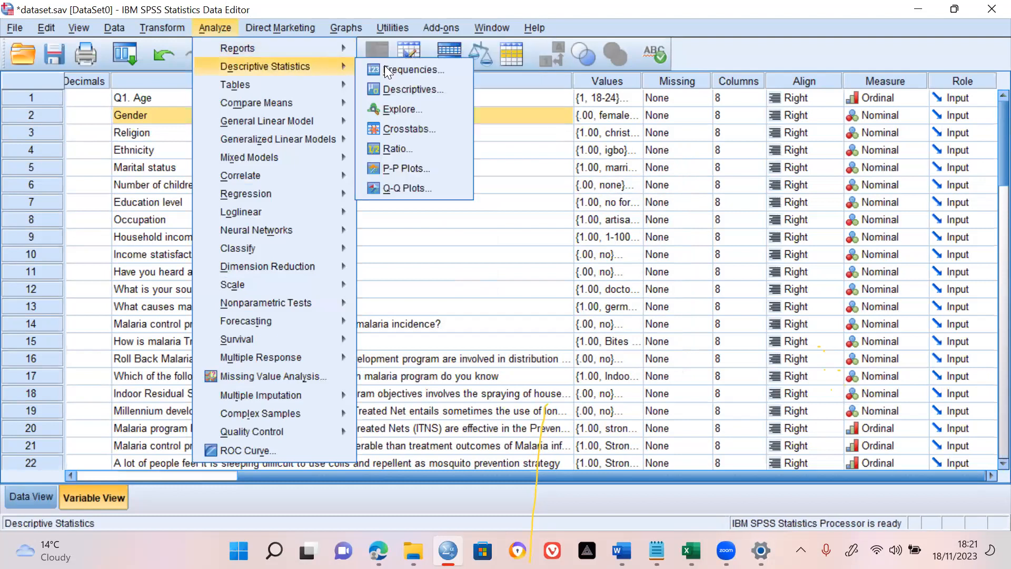
click(413, 69)
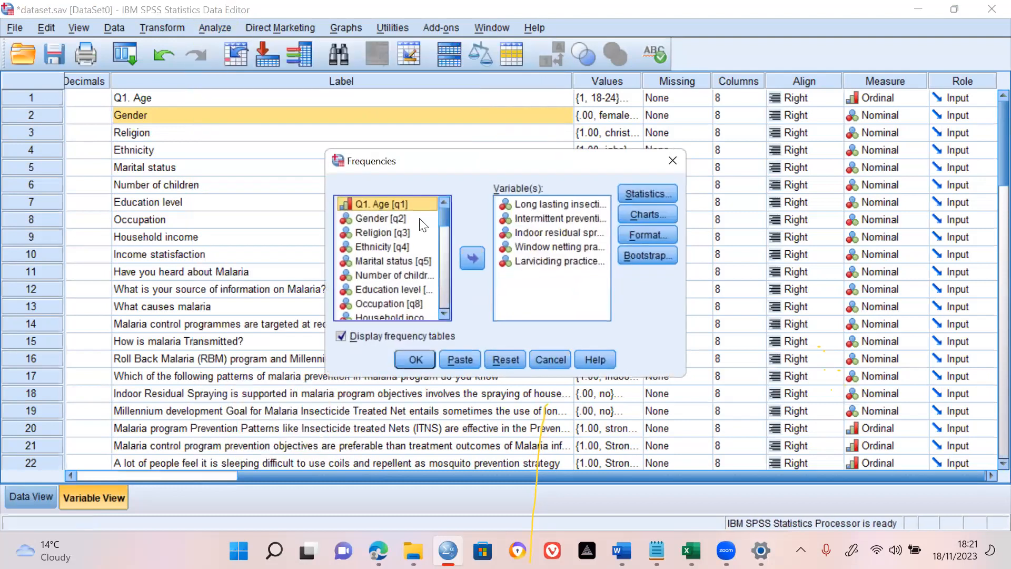
click(367, 203)
click(510, 266)
key(ctrl+a)
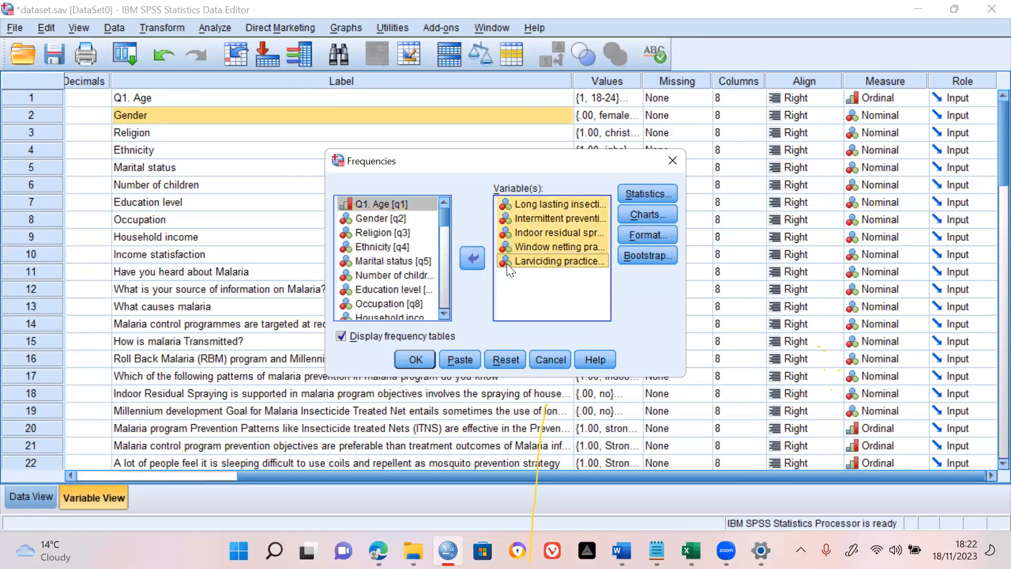
click(472, 258)
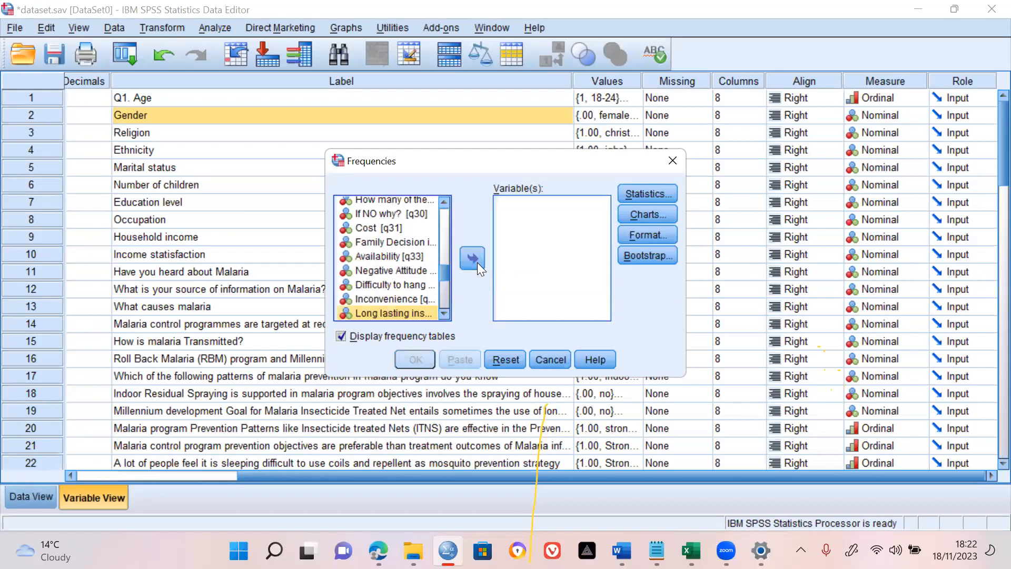
Add Q1. Age, Gender, Religion and Ethnicity one at a time to the Frequencies analysis list.
click(445, 201)
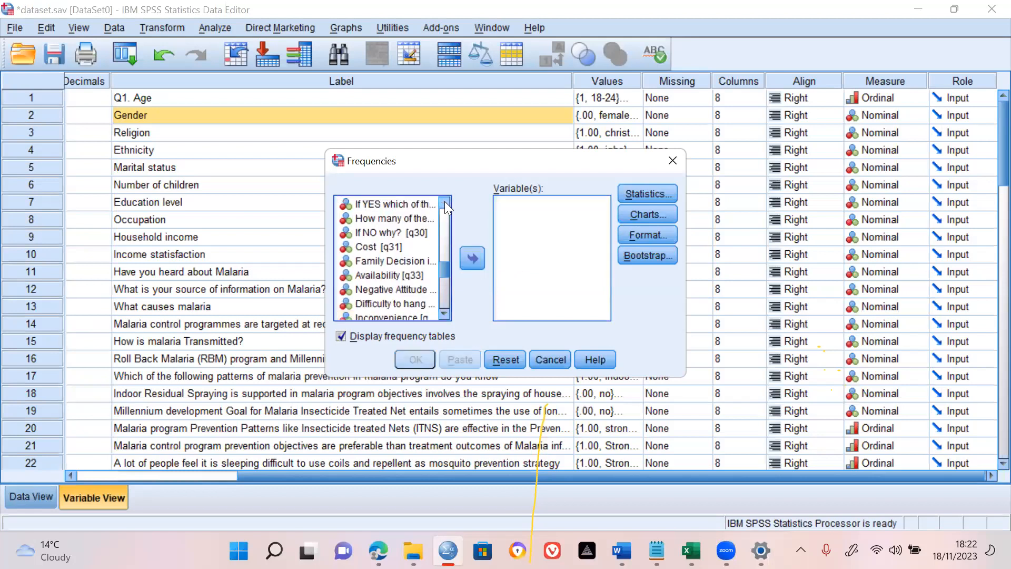
click(444, 201)
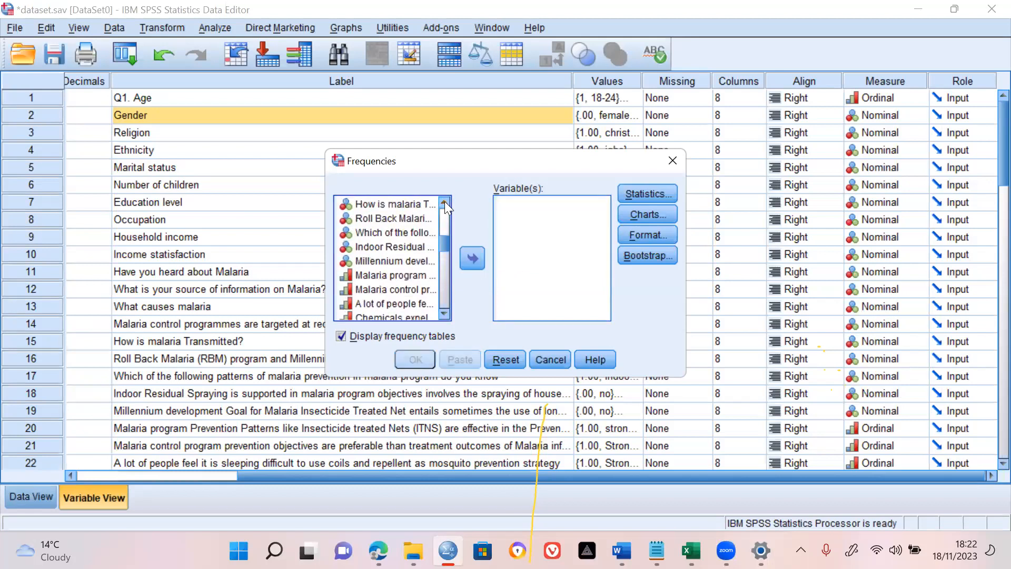
click(444, 201)
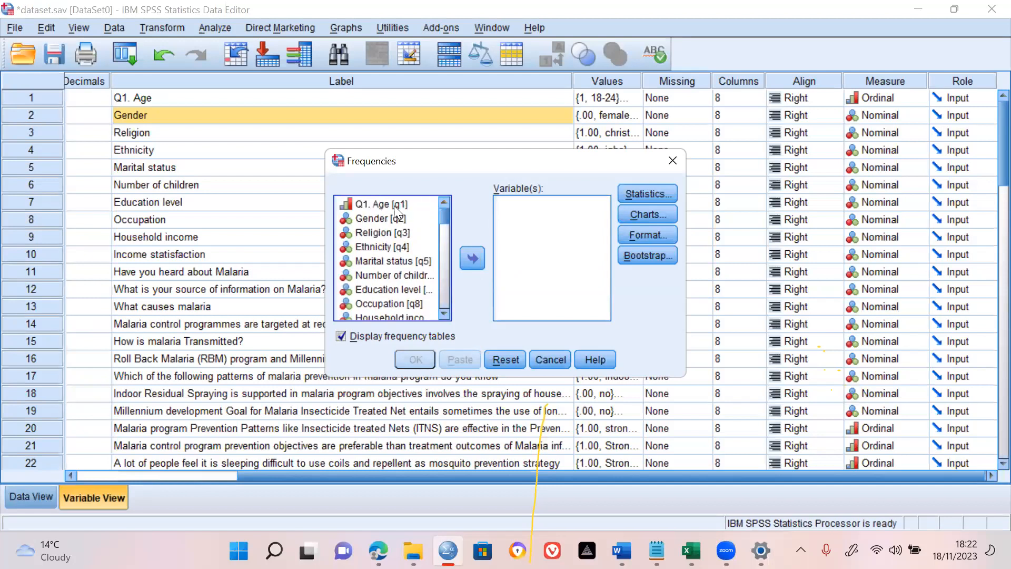
click(393, 206)
click(473, 256)
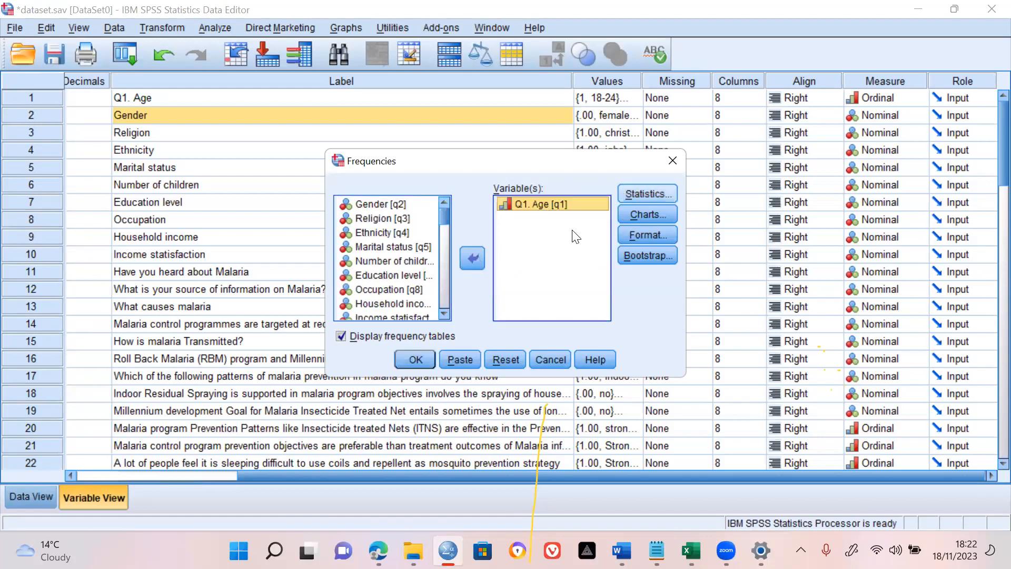
click(382, 205)
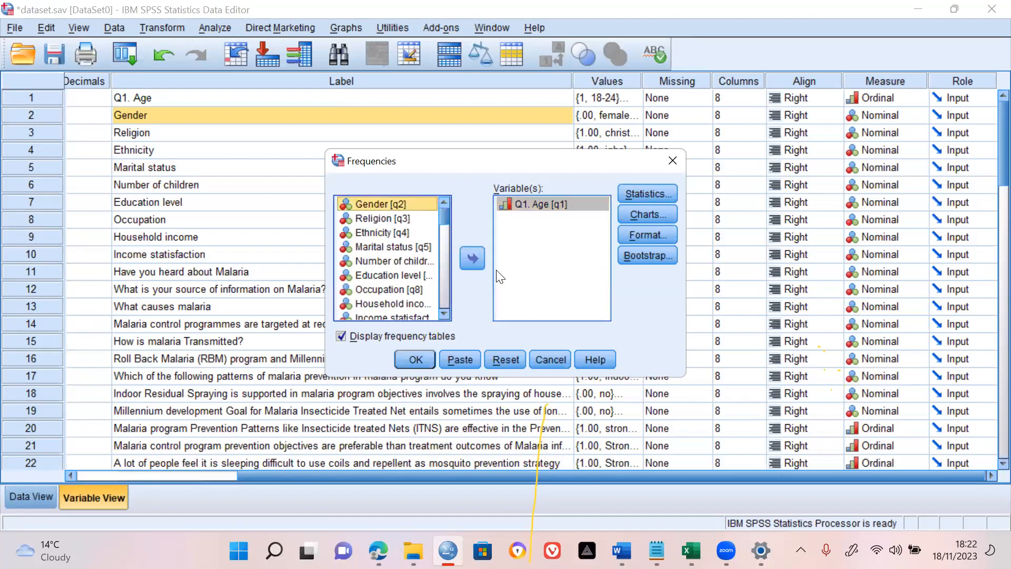
click(474, 260)
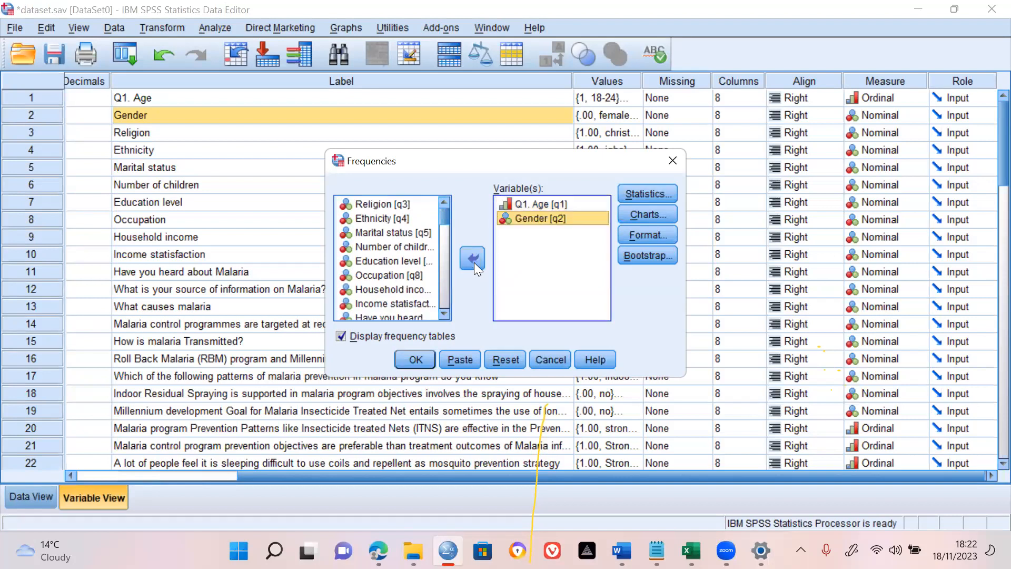
click(379, 204)
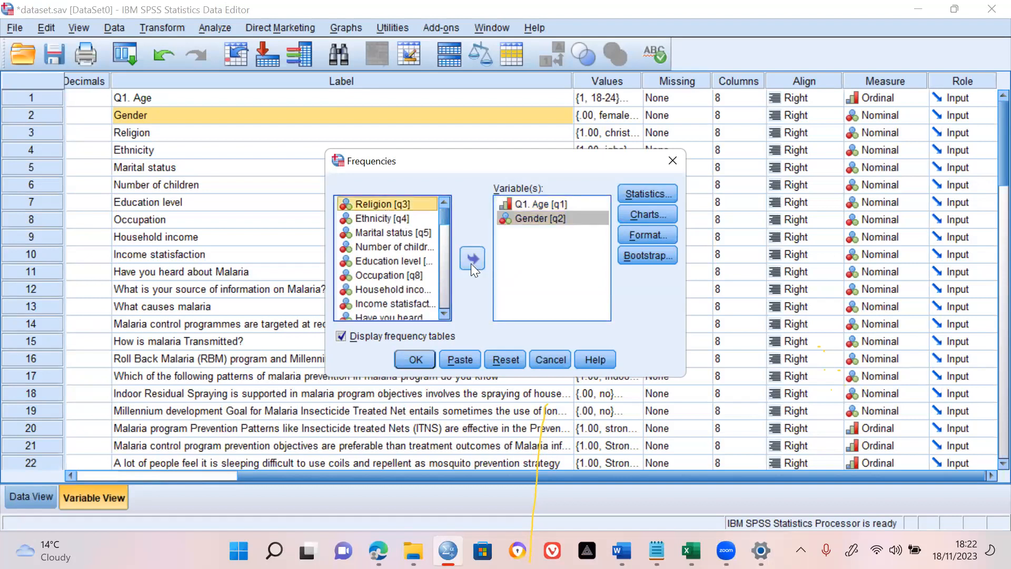
click(471, 264)
click(393, 207)
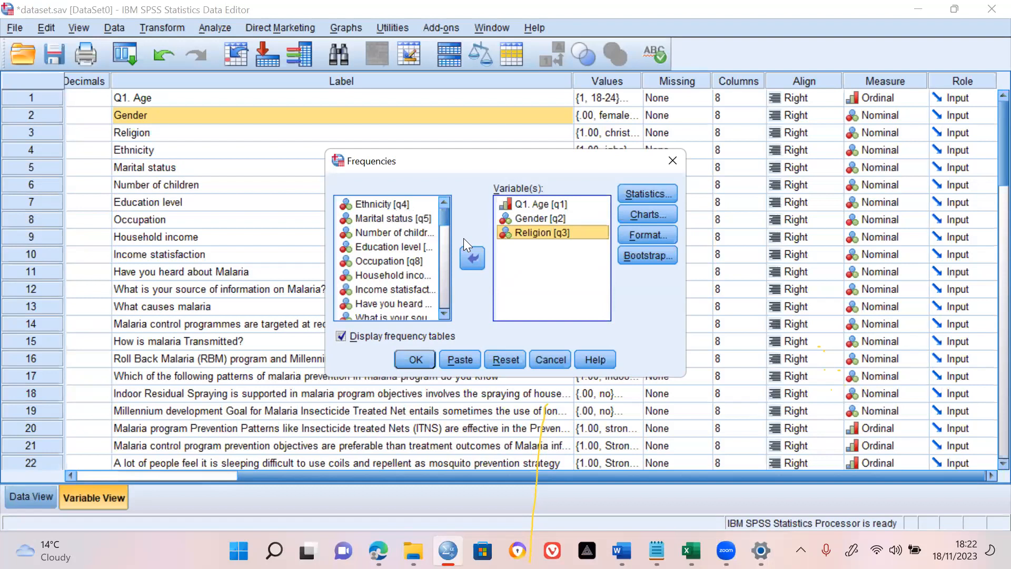
click(473, 254)
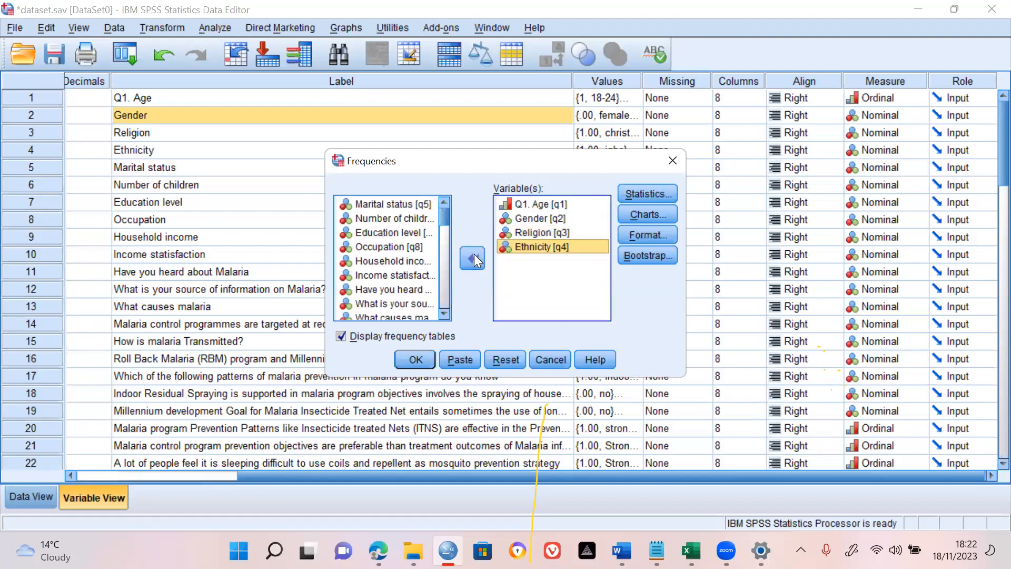
Return all the individually added demographic variables from the Frequencies analysis list to the source list.
click(474, 255)
click(540, 232)
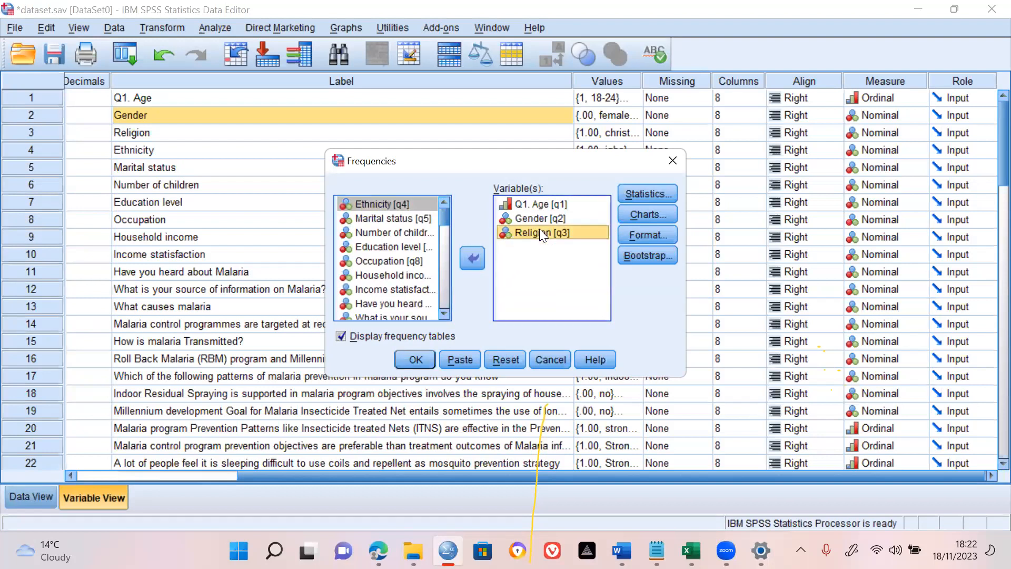
key(ctrl+a)
click(473, 257)
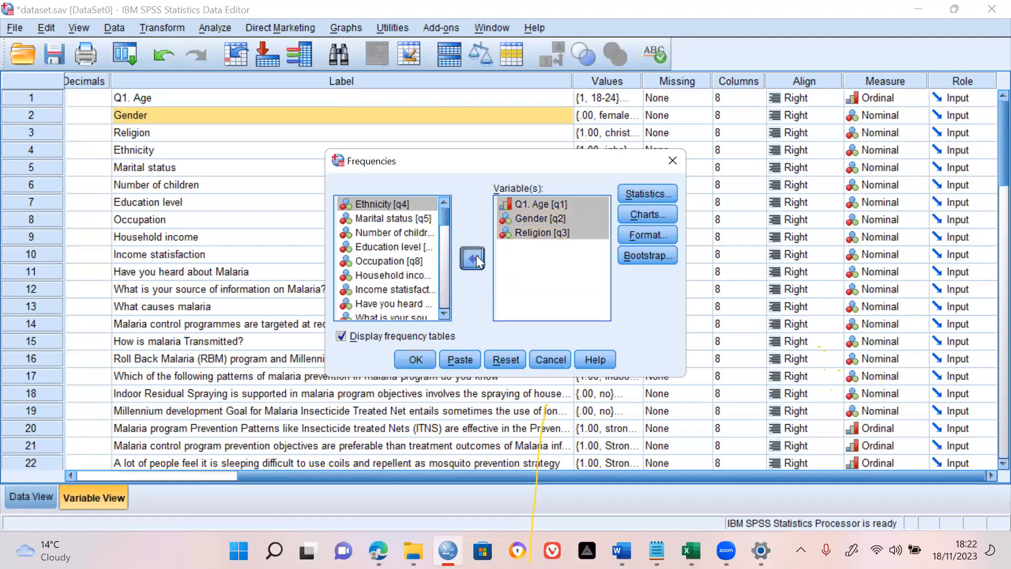
Add the whole range of demographic variables from Q1. Age through Income satisfaction to the Frequencies analysis list at once.
click(392, 203)
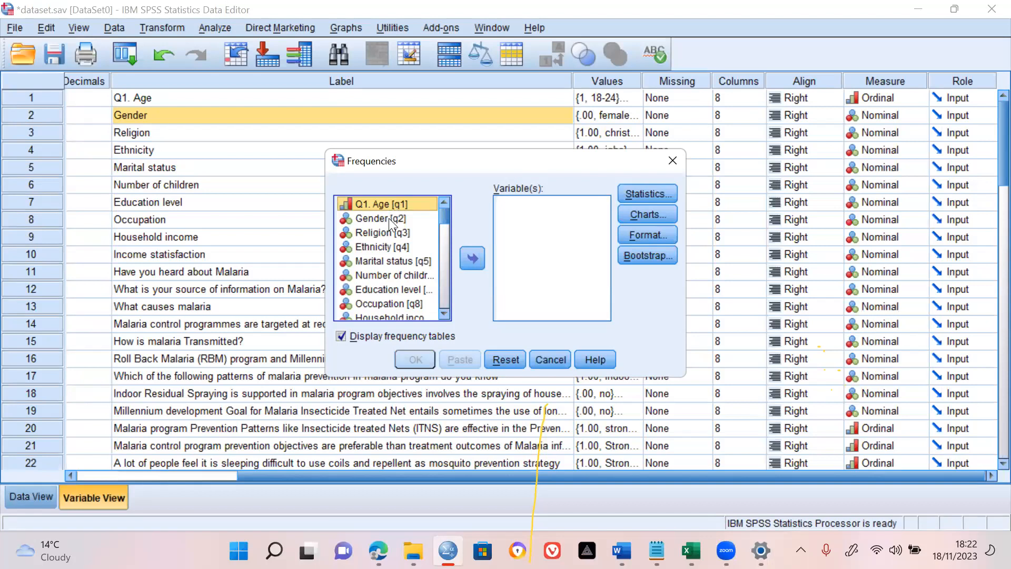
shift+click(388, 218)
shift+click(389, 235)
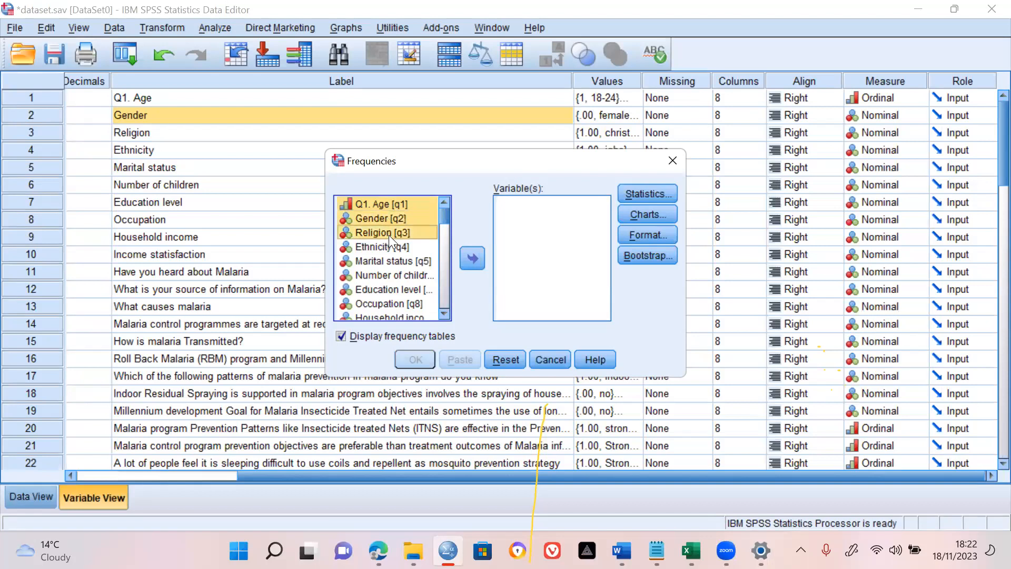
shift+click(390, 248)
shift+click(396, 263)
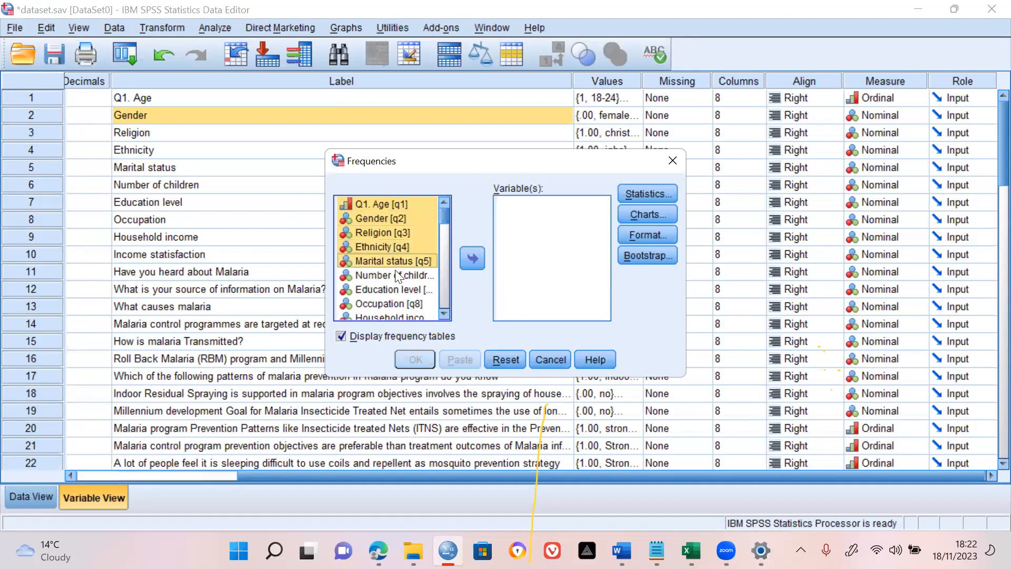
shift+click(395, 276)
shift+click(399, 289)
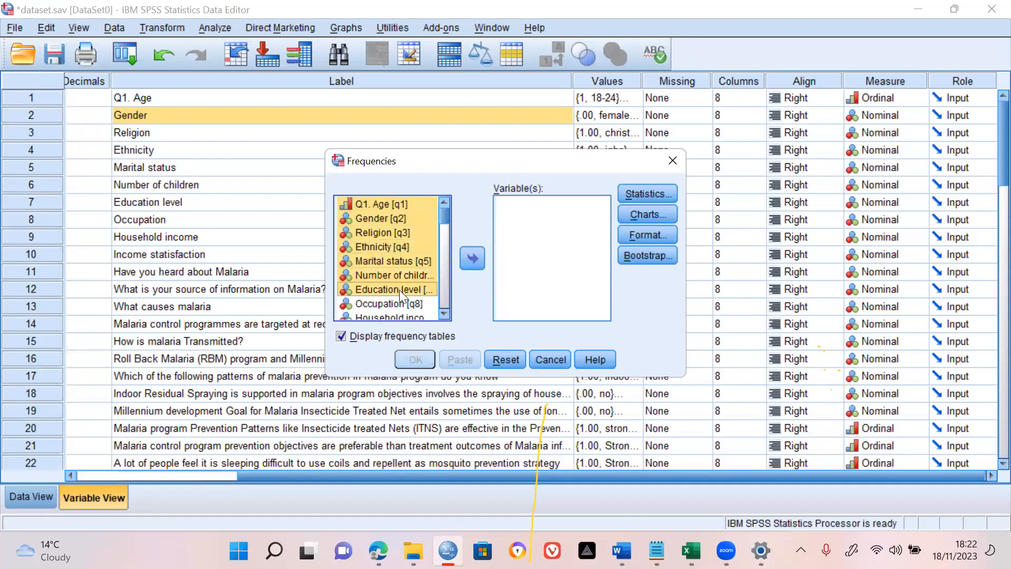
shift+click(400, 300)
click(445, 313)
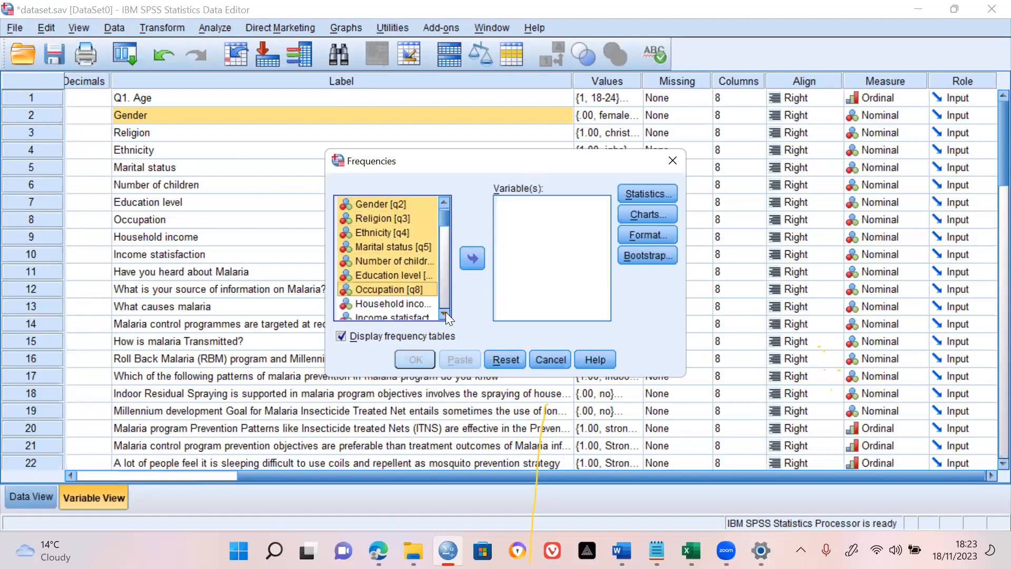
click(445, 314)
shift+click(409, 290)
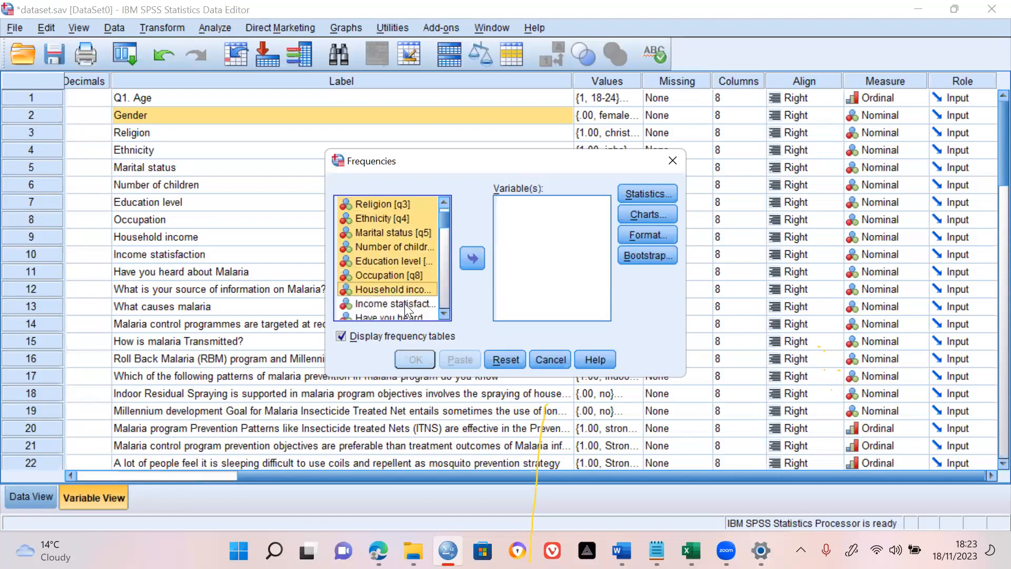
shift+click(405, 303)
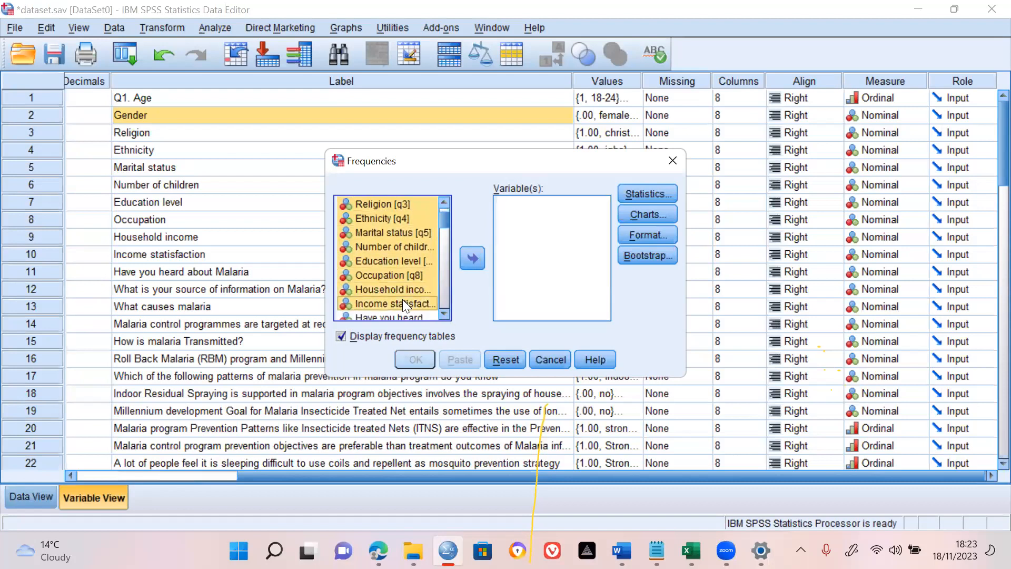
click(472, 258)
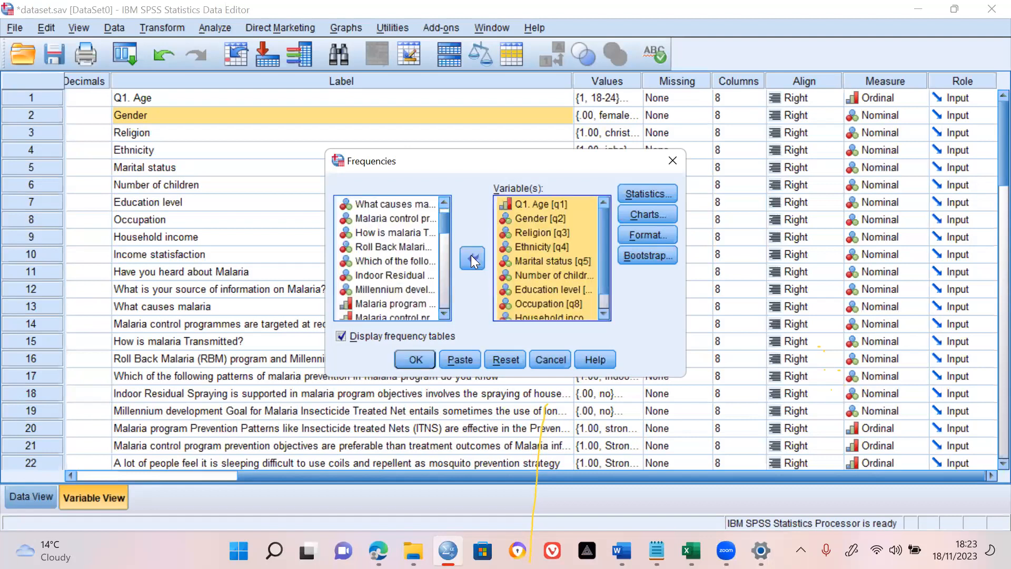
View the available Frequencies statistics without selecting any, and set the chart type to Bar charts with frequencies as chart values.
click(644, 192)
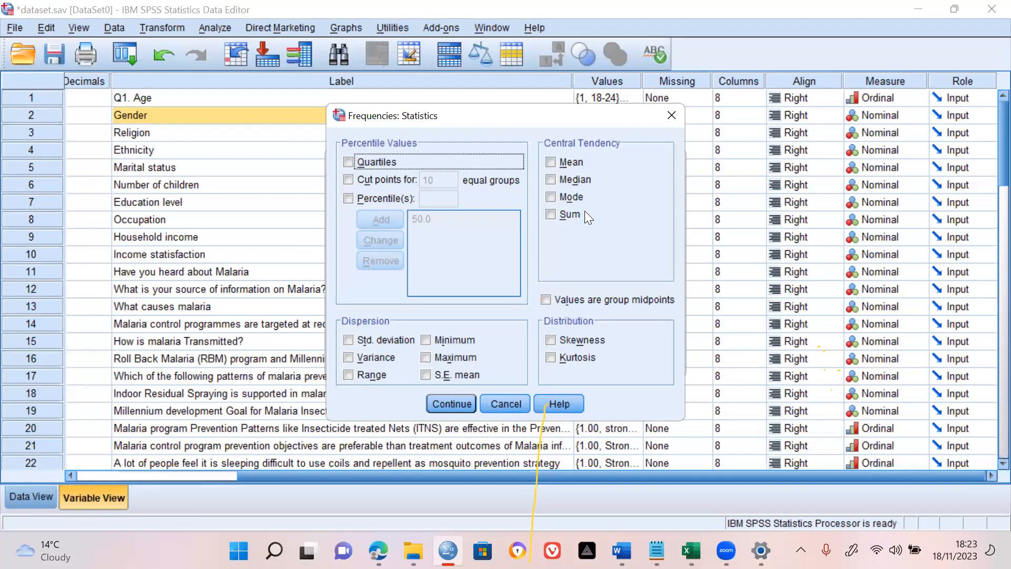
click(672, 117)
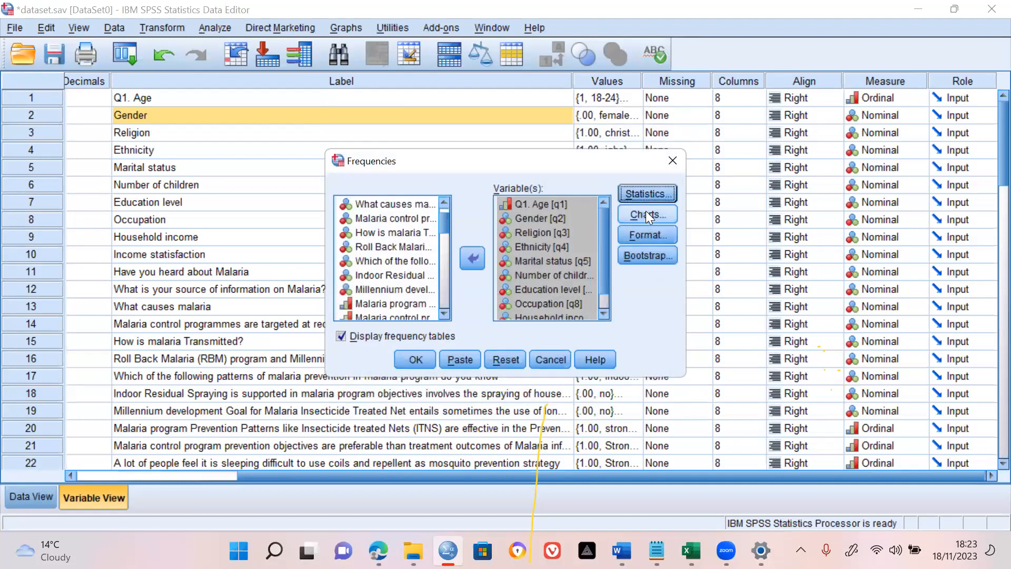
click(645, 213)
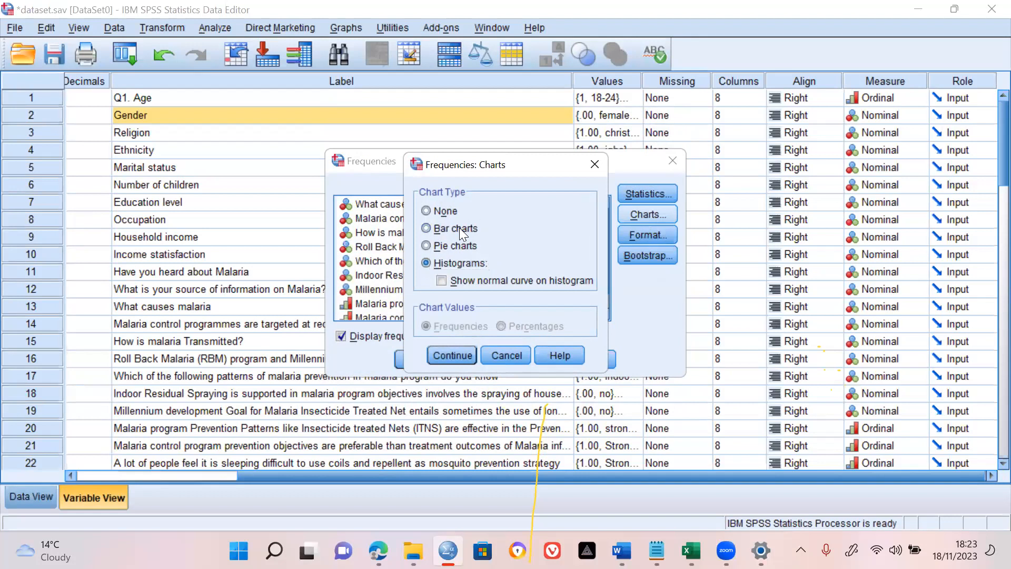
click(460, 227)
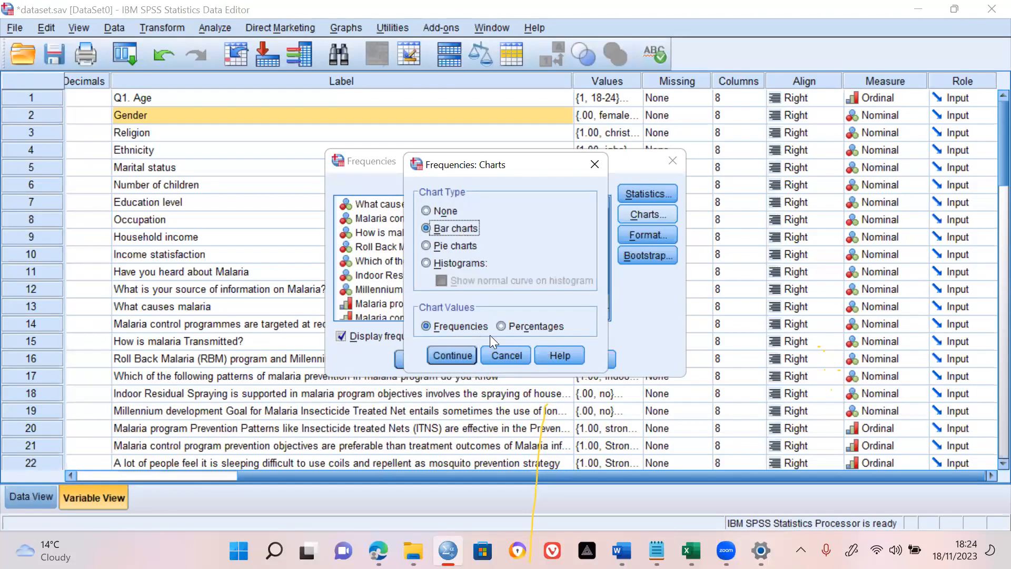
click(455, 352)
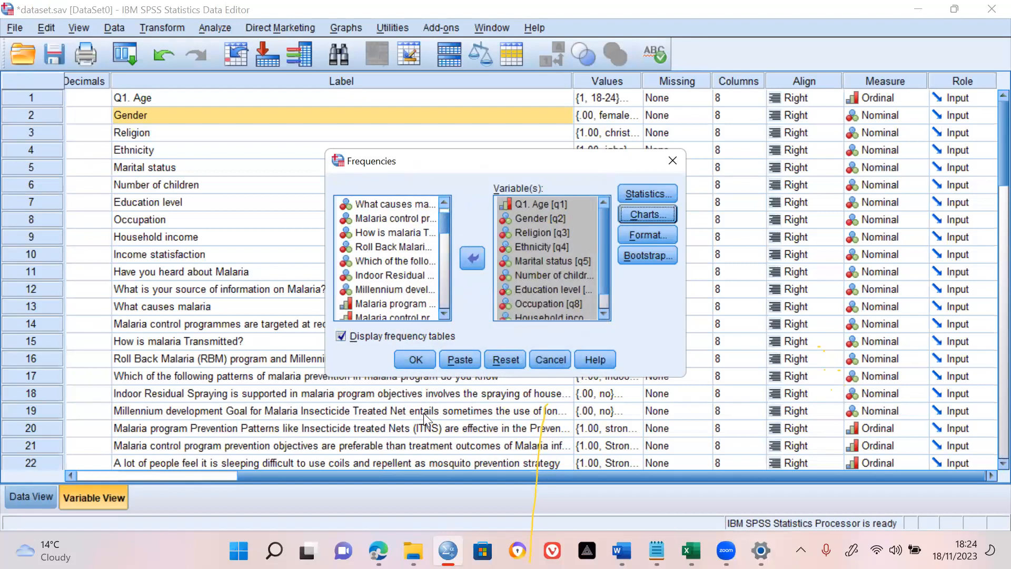
Set the Frequencies chart type to None with frequency tables still displayed, and run the analysis.
click(341, 336)
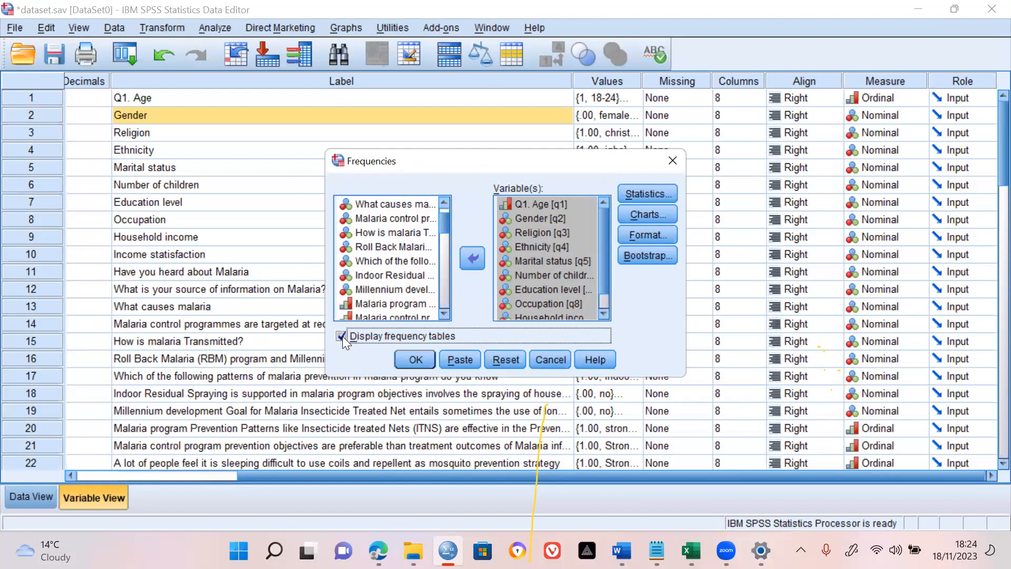
click(651, 195)
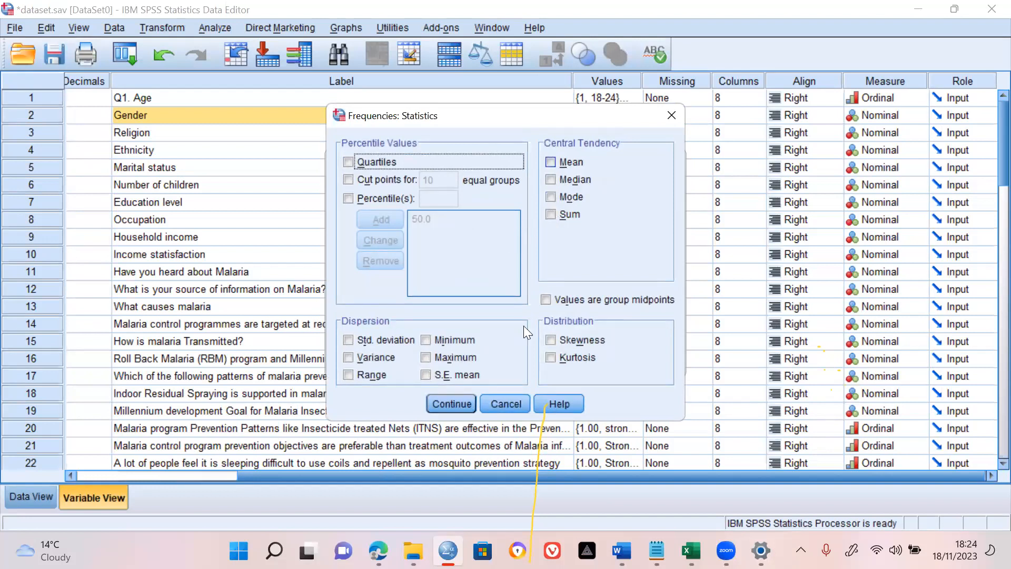
key(Return)
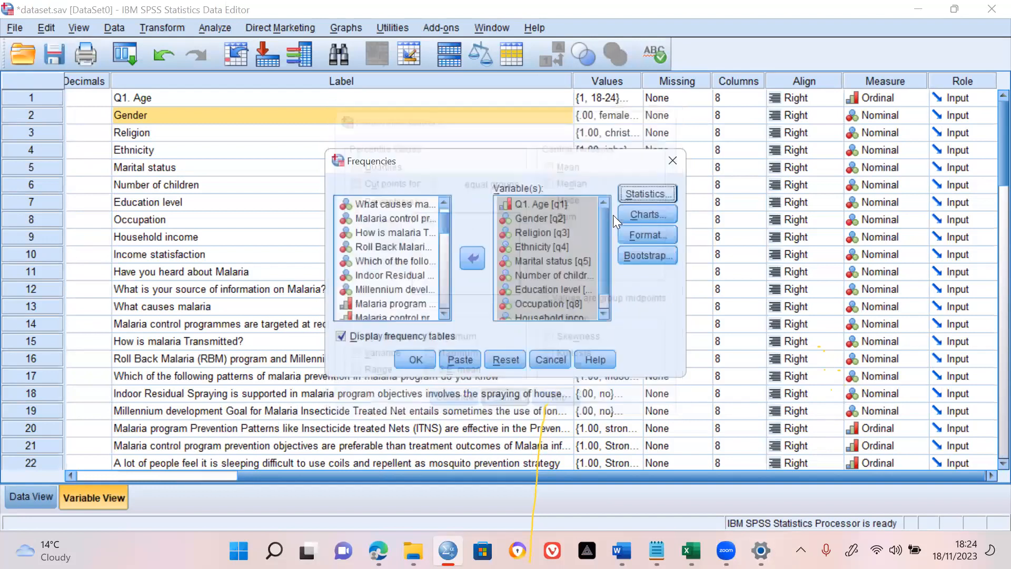
click(630, 216)
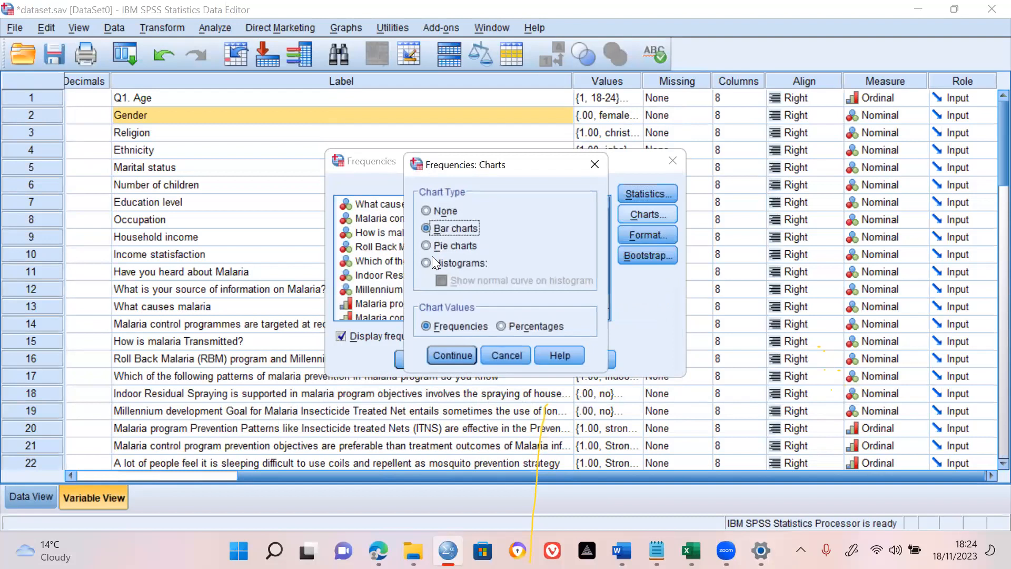
click(426, 211)
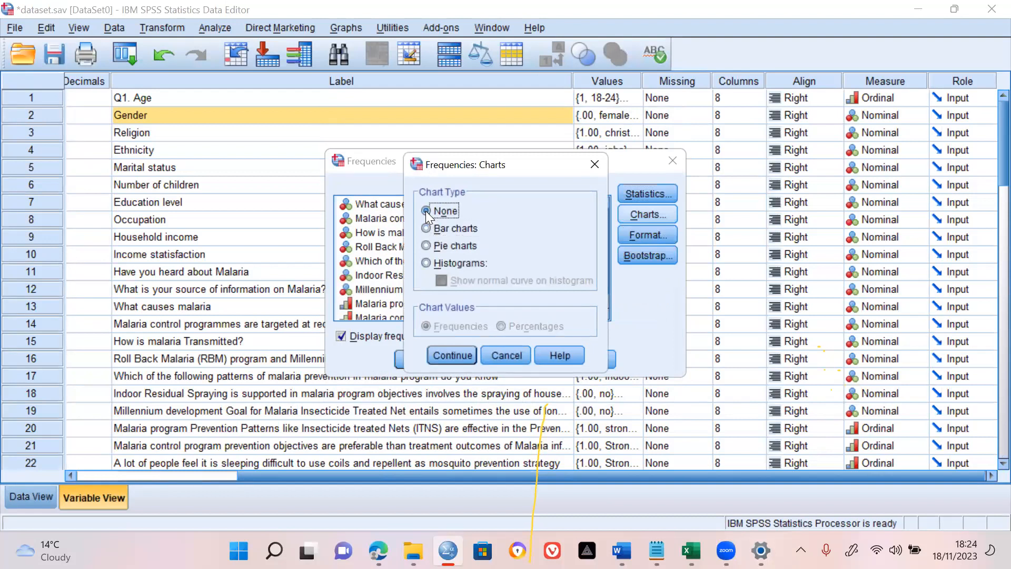
click(461, 356)
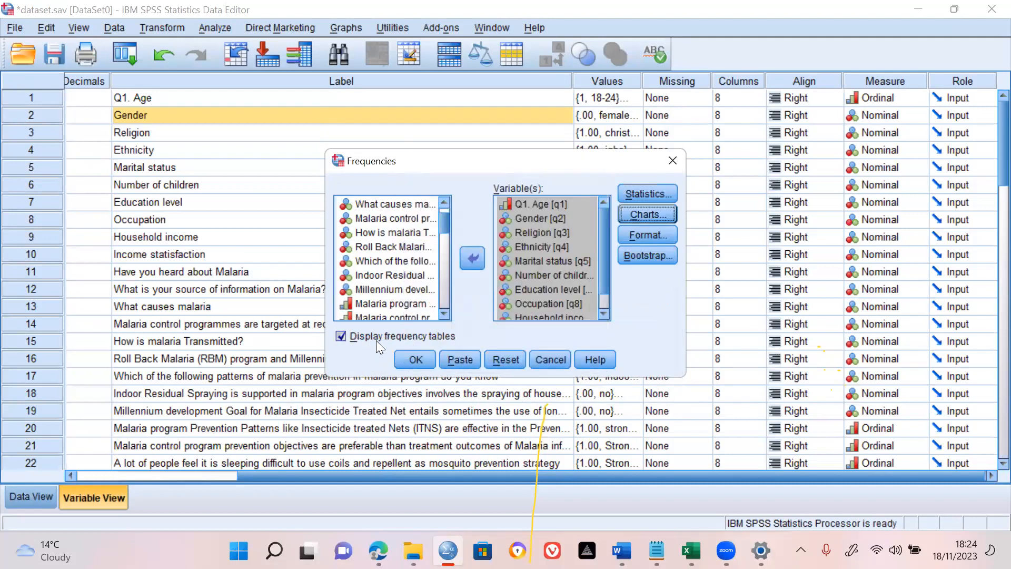
click(416, 360)
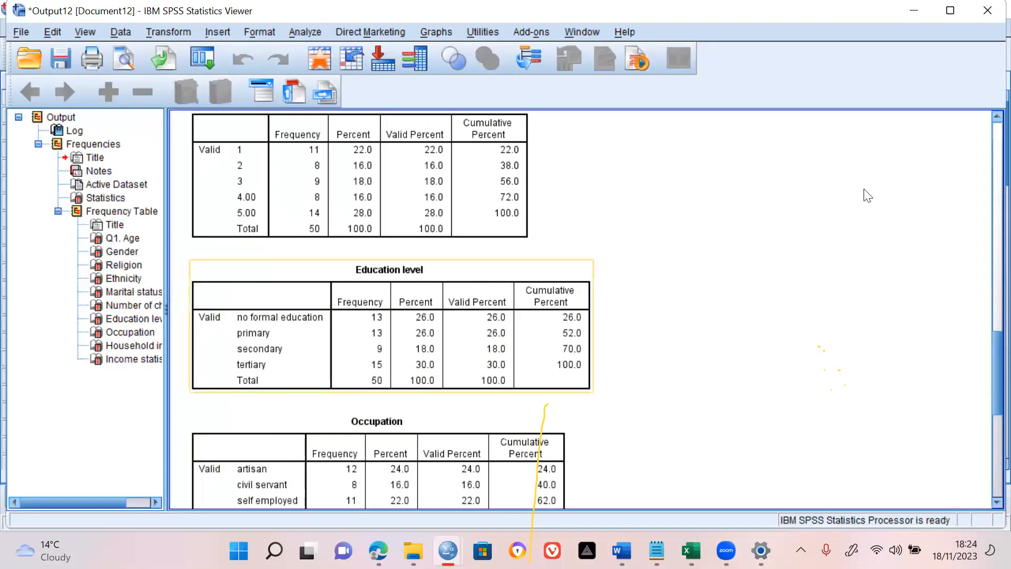
Examine the frequency tables for Q1. Age, Gender and Religion in the output.
scroll(989, 261, up, 10)
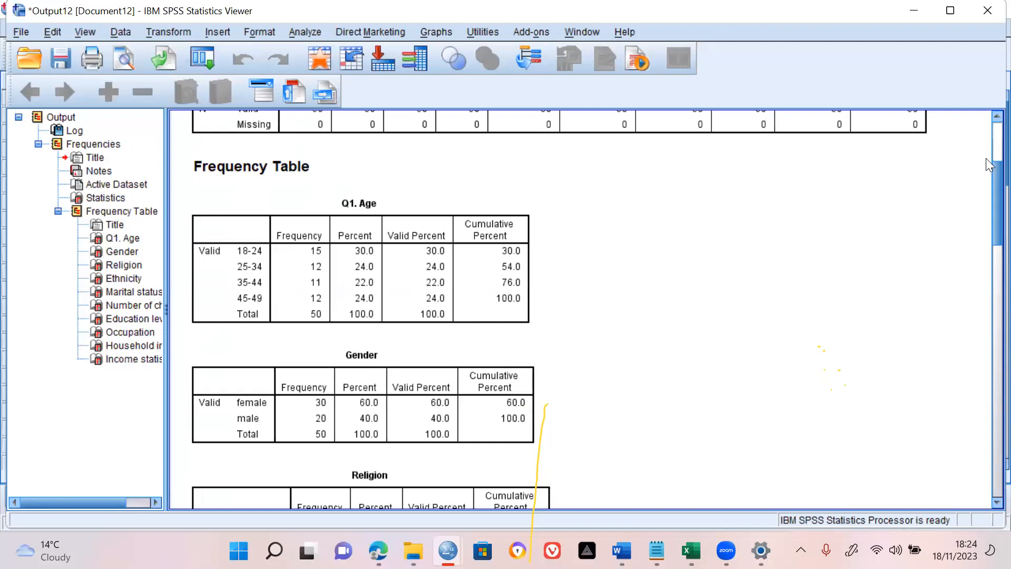
scroll(988, 174, up, 9)
scroll(988, 179, down, 8)
scroll(989, 179, down, 5)
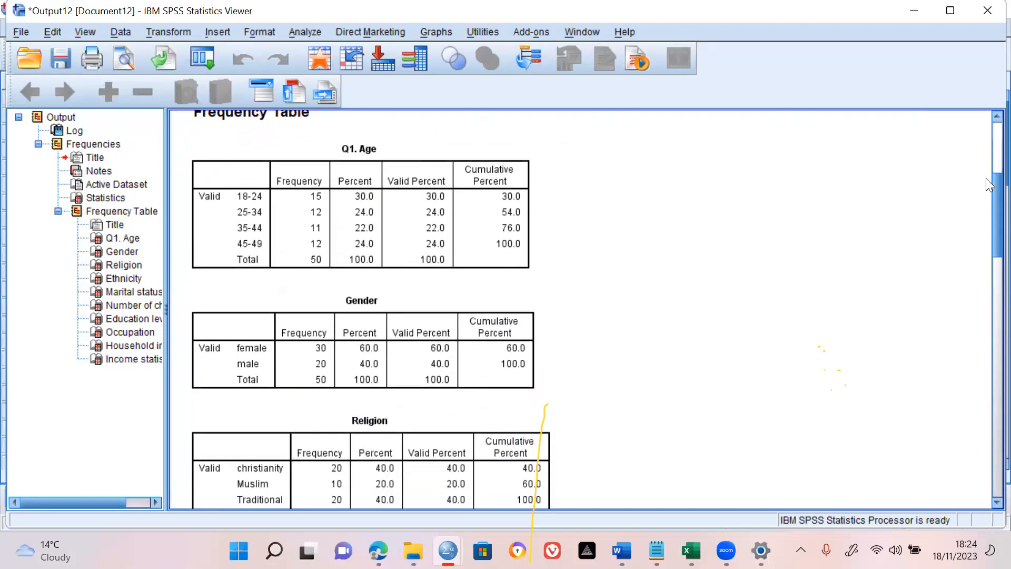
click(287, 251)
click(352, 307)
click(312, 217)
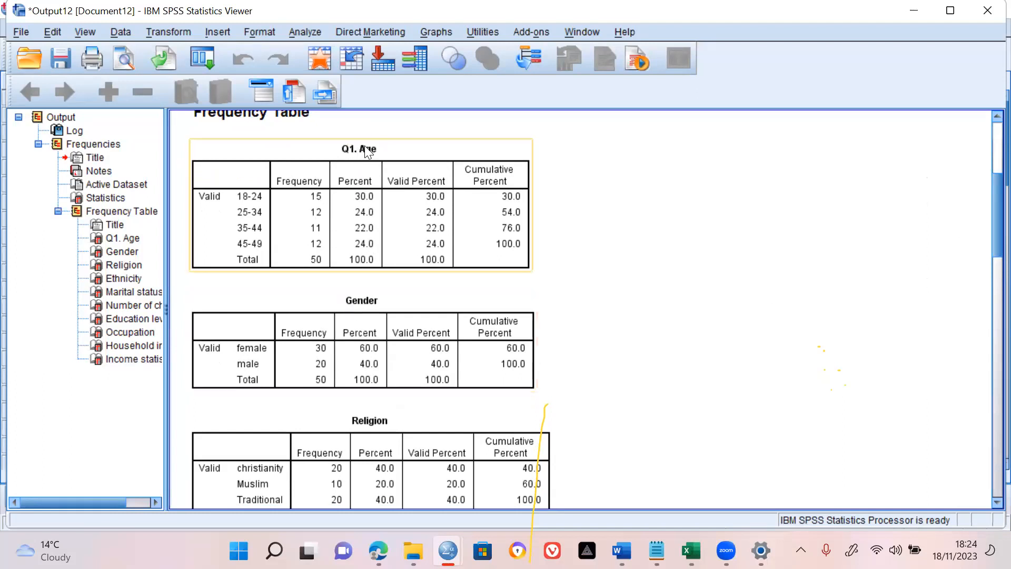
click(366, 337)
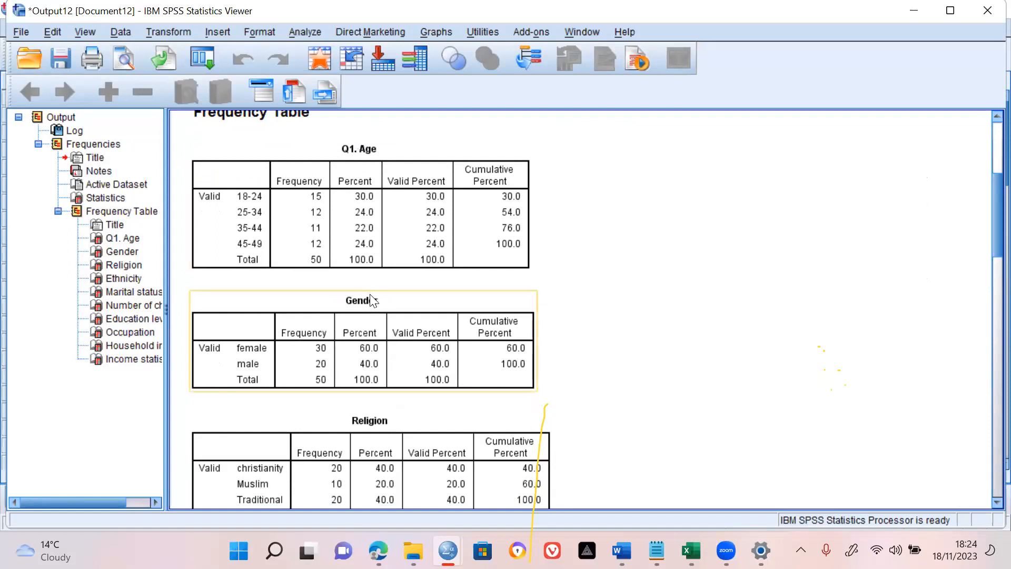
click(230, 394)
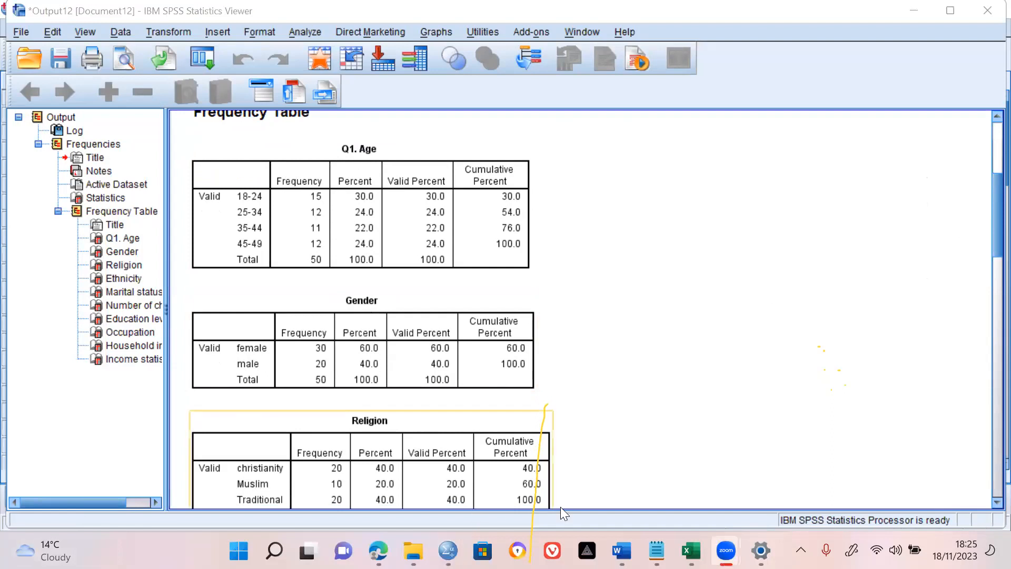
mouse_move(447, 550)
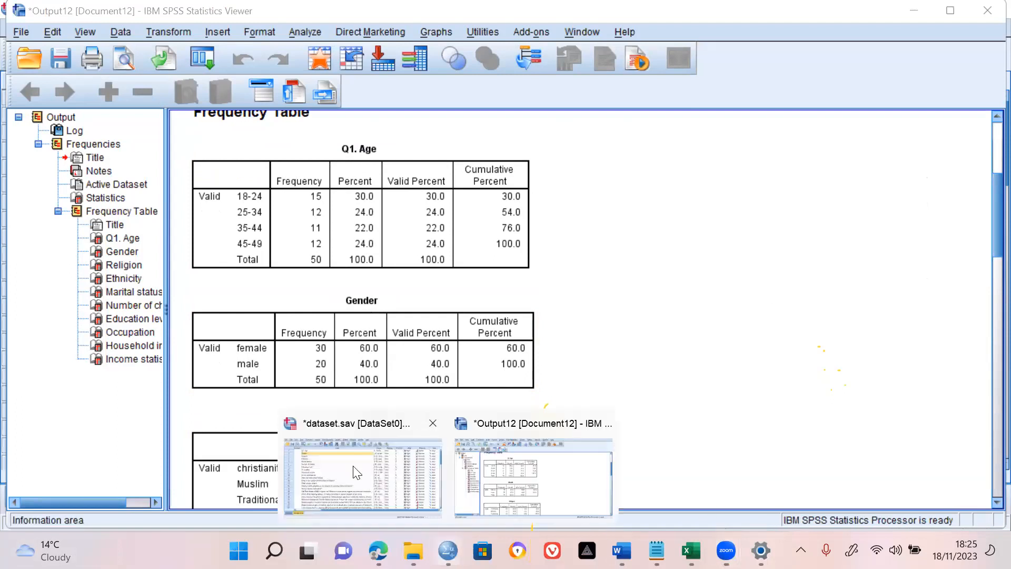
key(alt+Tab)
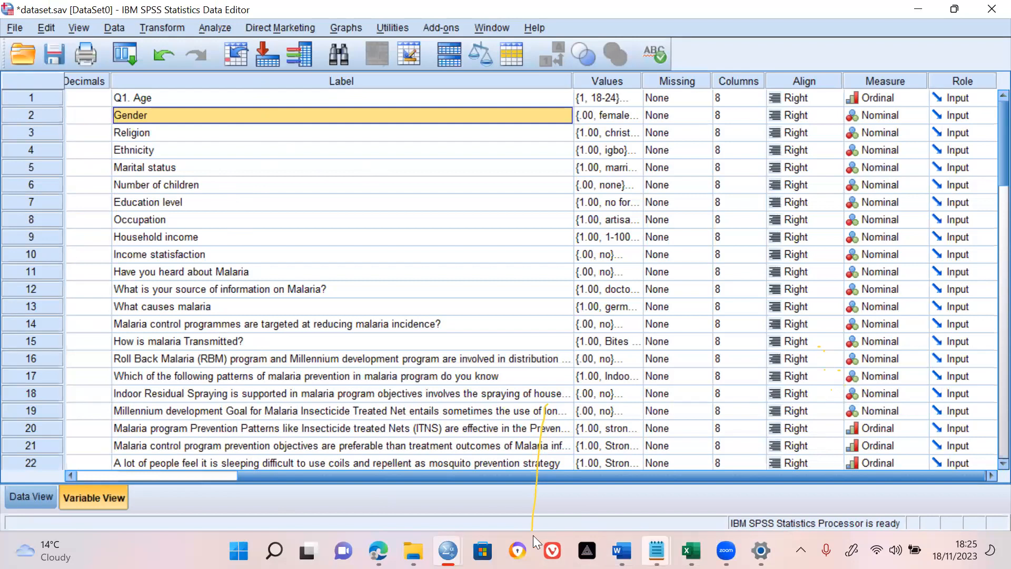
mouse_move(447, 550)
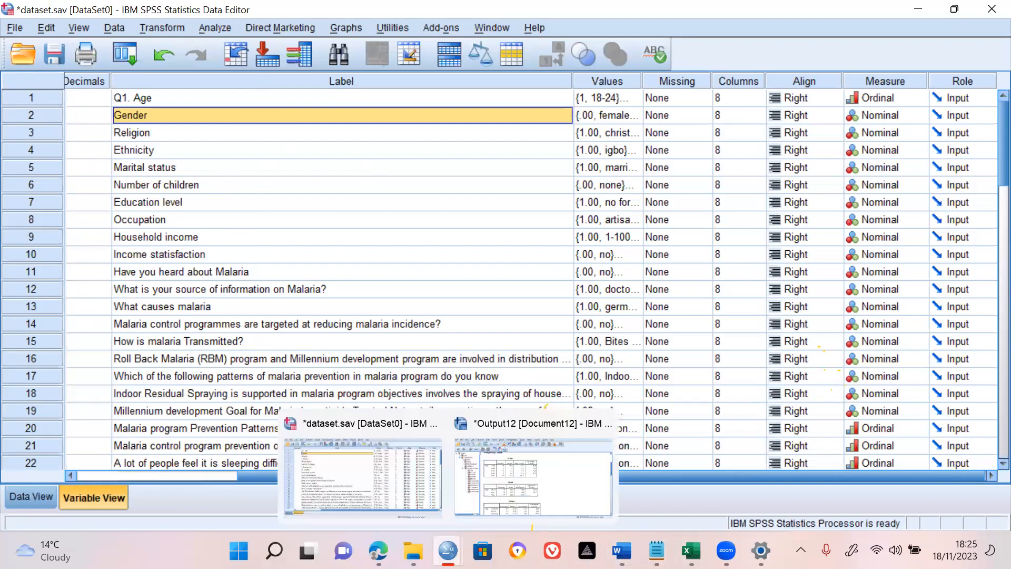
click(514, 456)
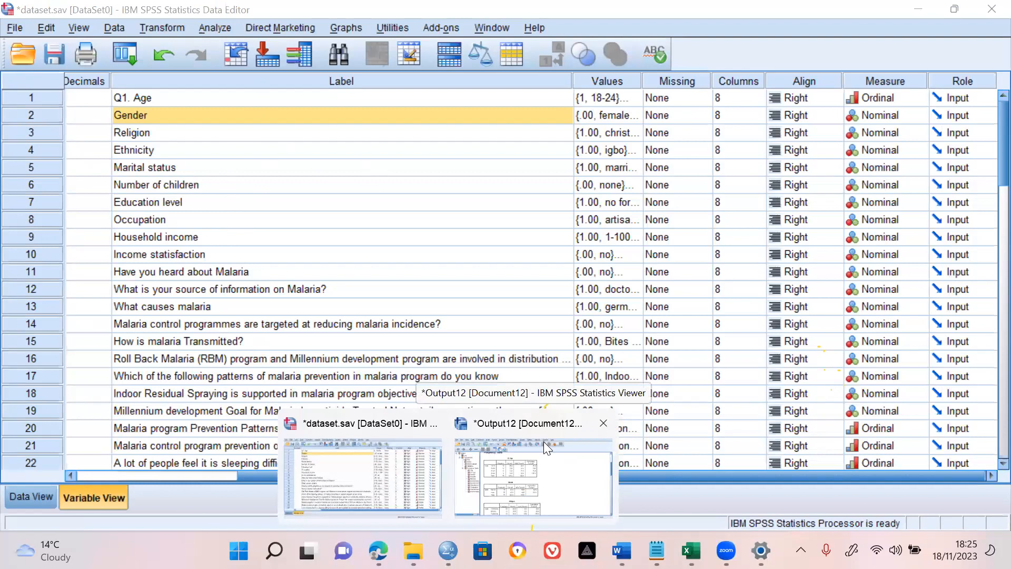
click(533, 473)
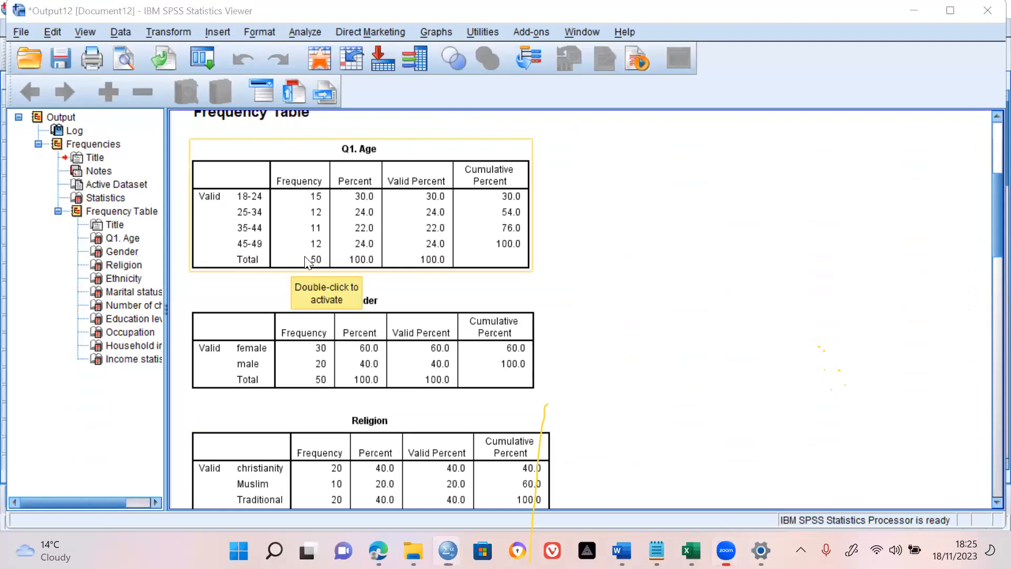
Copy the Q1. Age frequency table from the output.
click(259, 159)
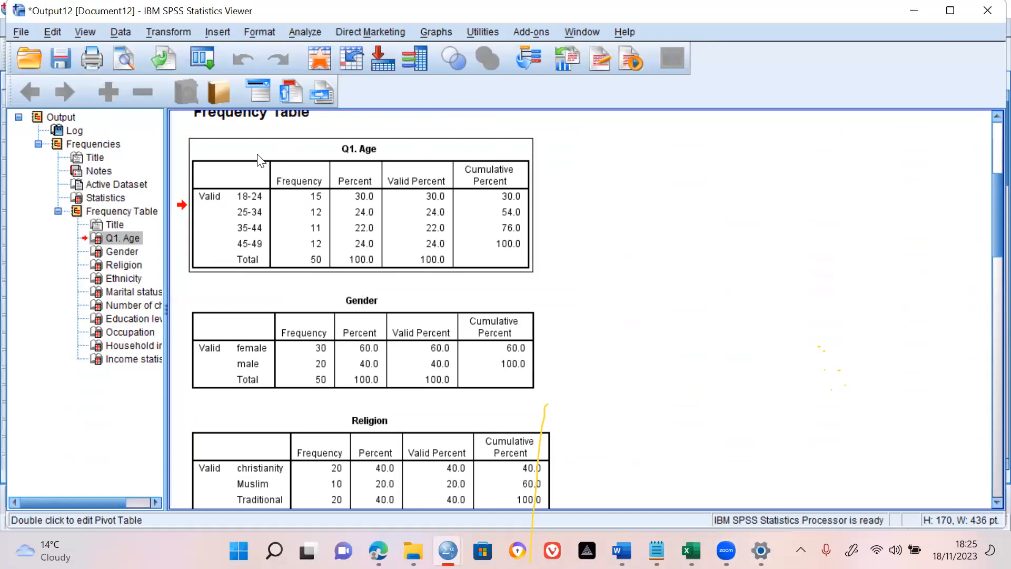
right_click(259, 159)
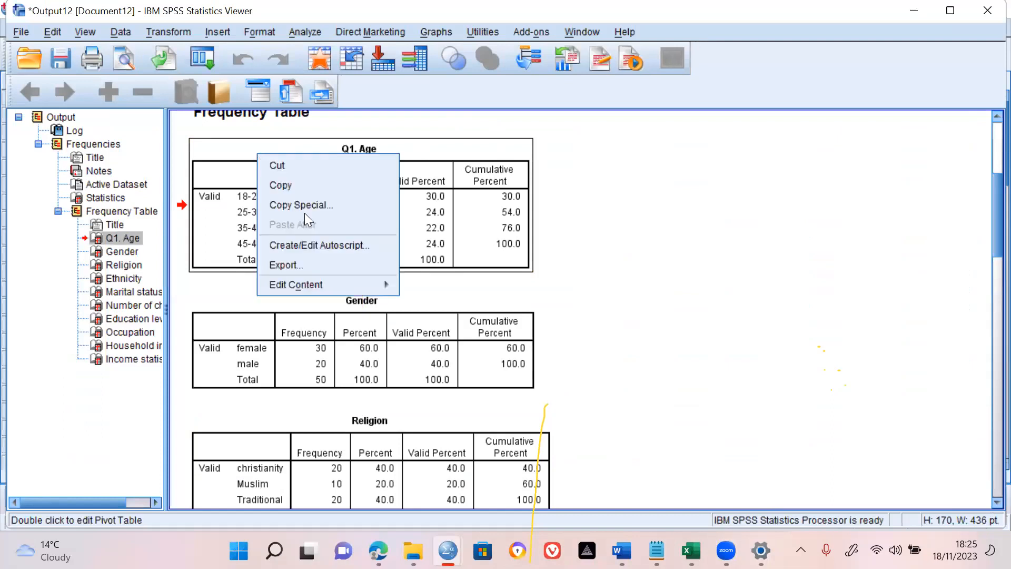
click(300, 186)
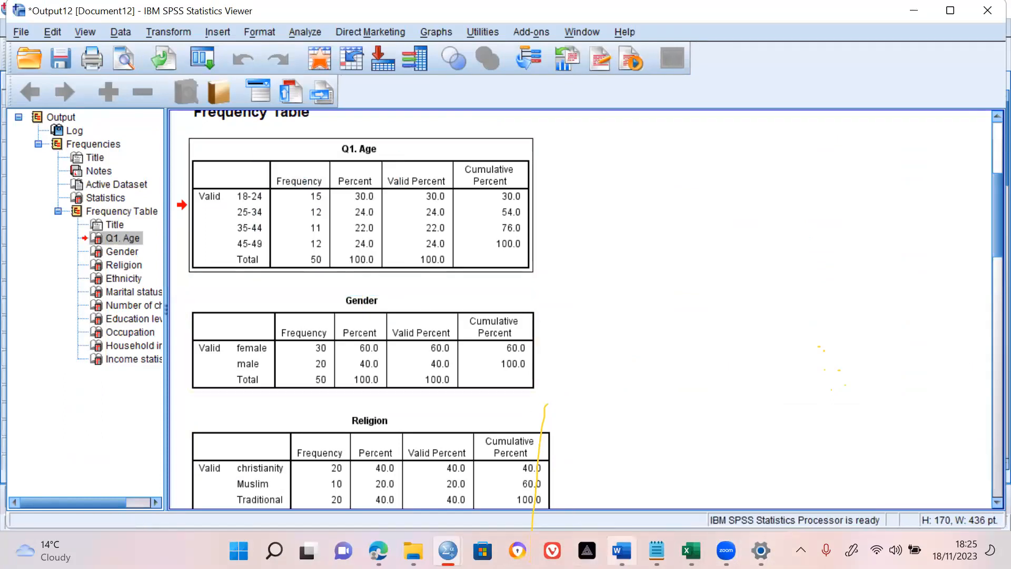
Switch to Word and paste the copied Q1. Age table into a new blank document.
click(621, 550)
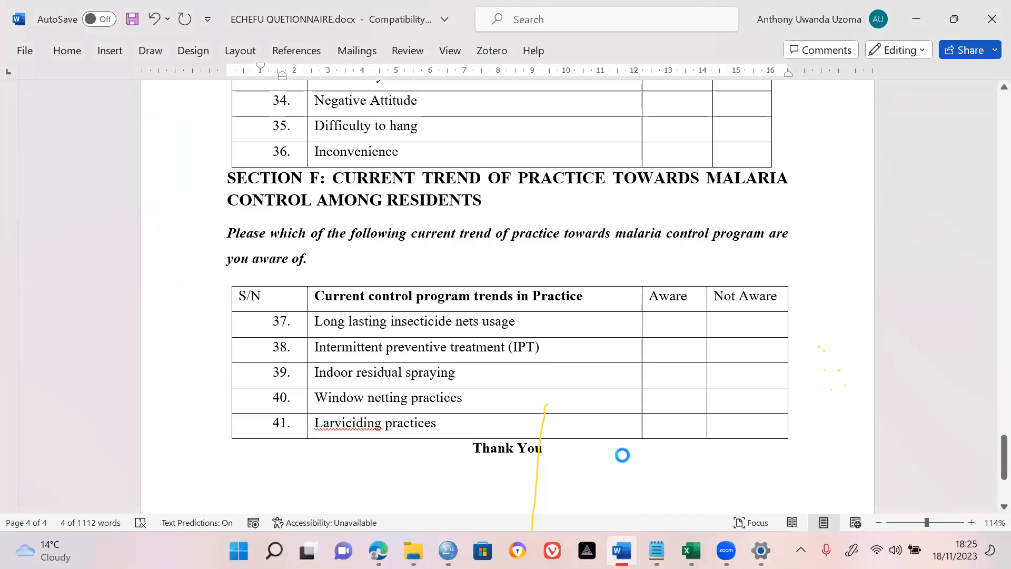
key(ctrl+n)
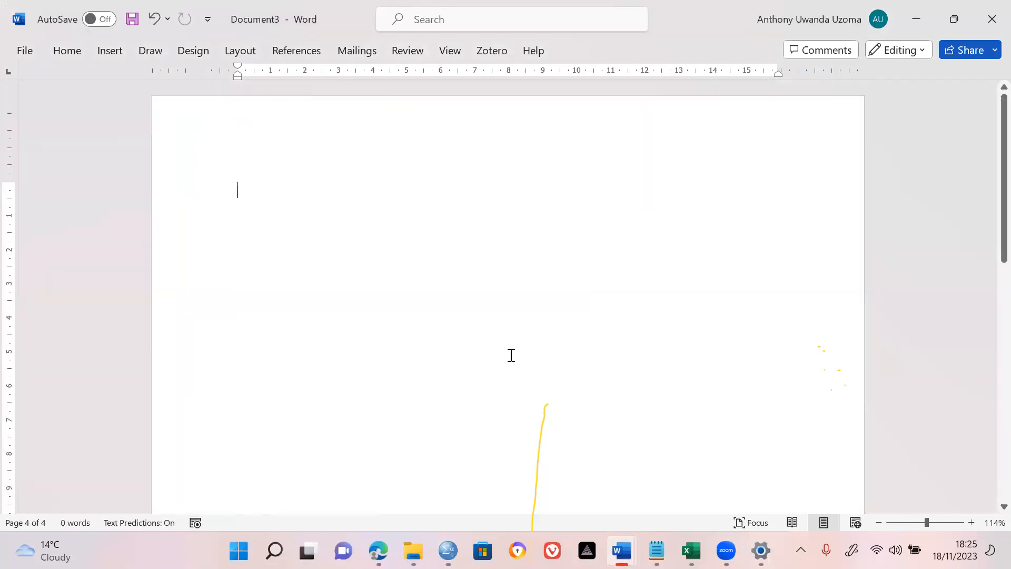
key(ctrl+v)
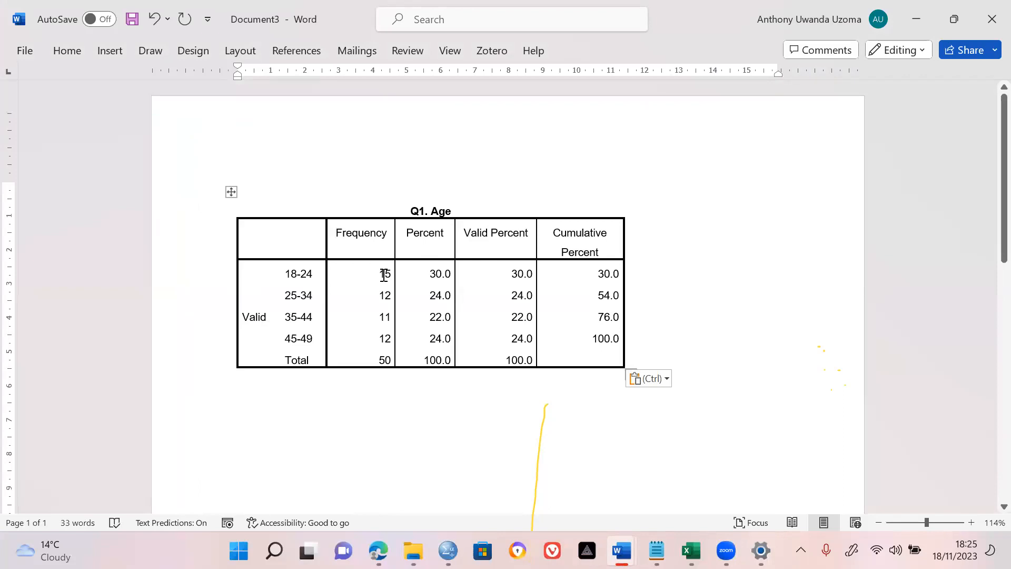
click(383, 275)
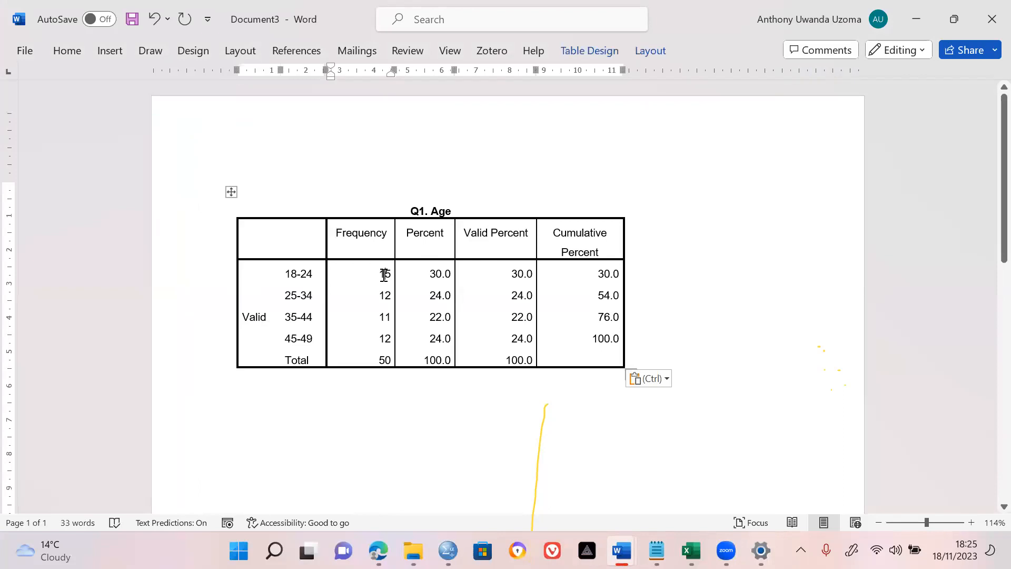
Delete the pasted Q1. Age table, contents and grid, from the new Word document.
click(231, 192)
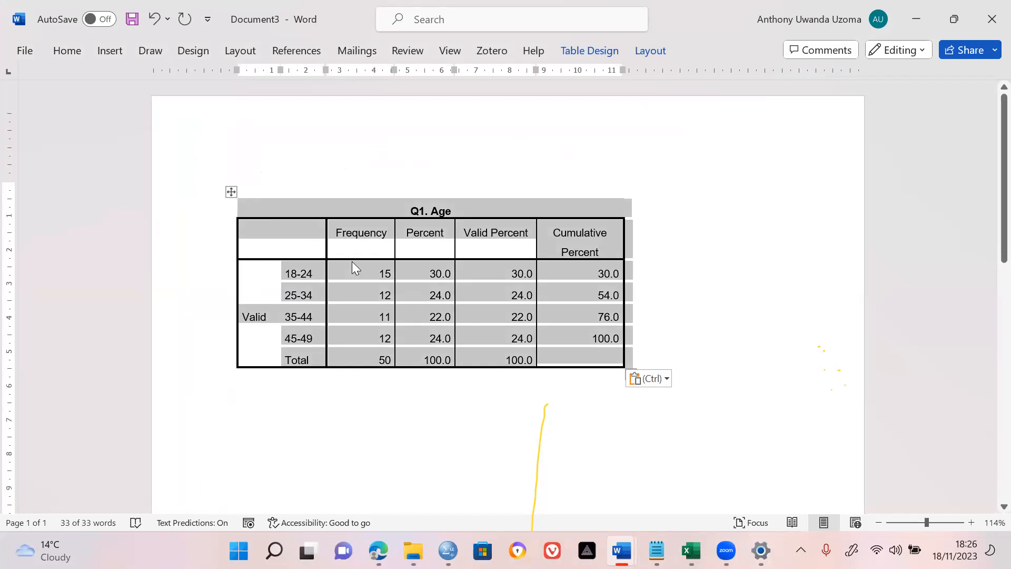
key(Delete)
click(221, 192)
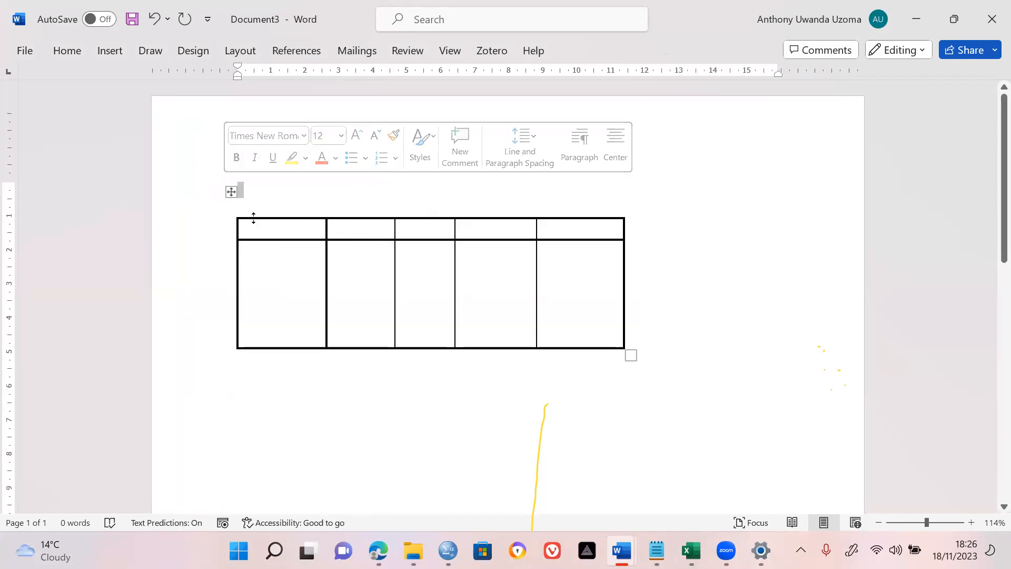
click(231, 192)
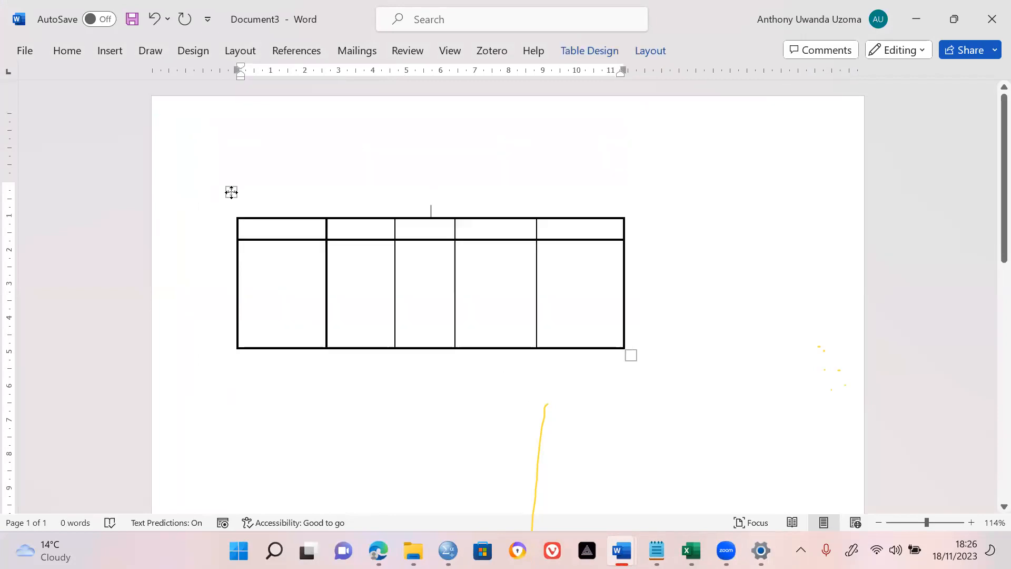
click(230, 191)
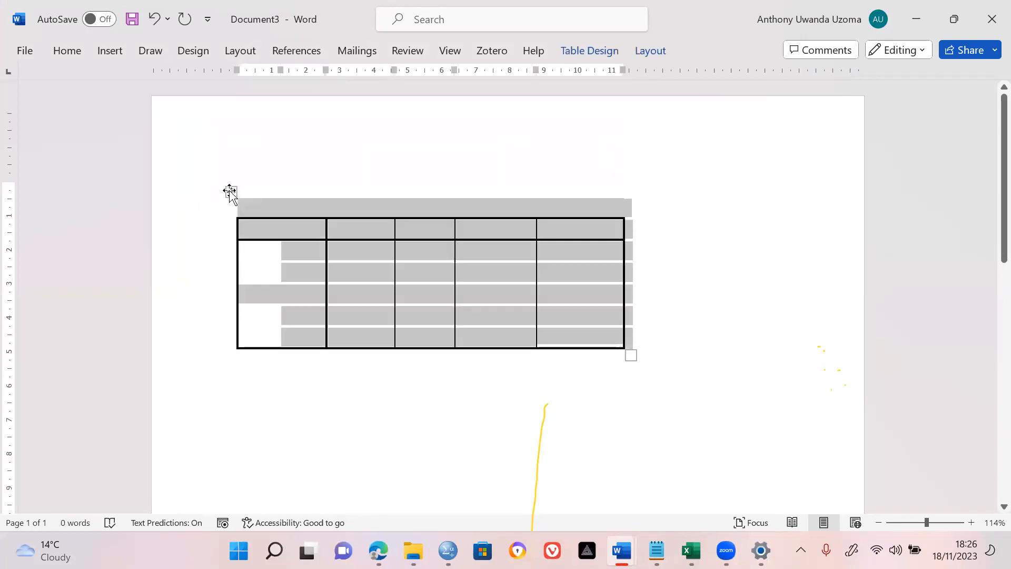
key(BackSpace)
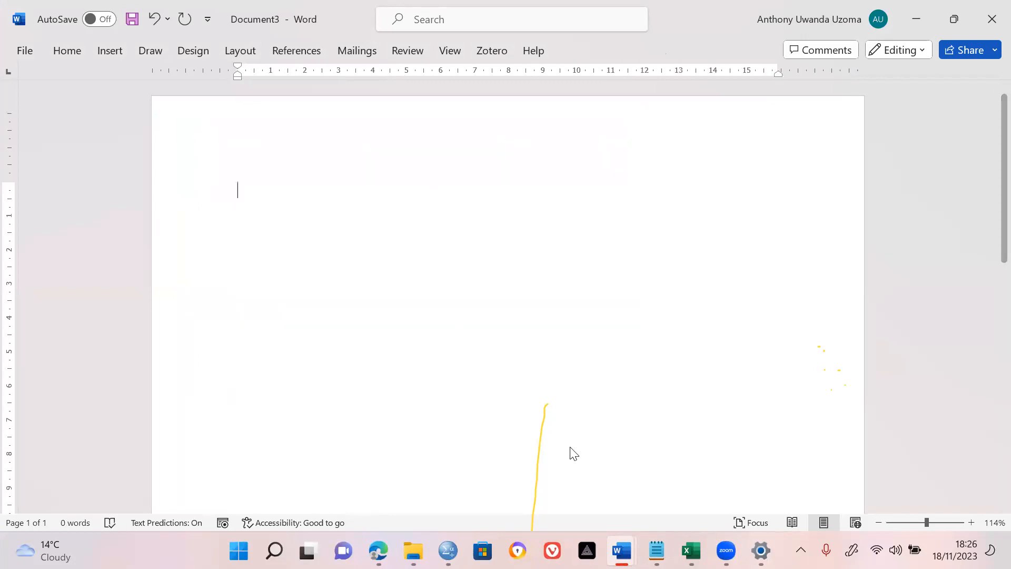
Switch to Excel and paste the Q1. Age table at cell G3 of the demographics sheet in spss.xlsx.
click(691, 550)
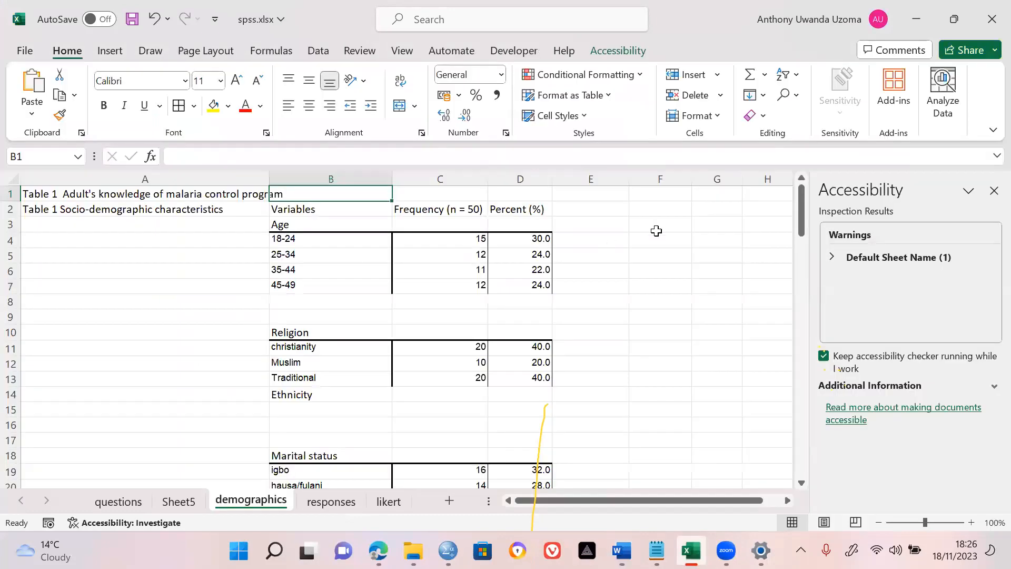
click(699, 228)
key(ctrl+v)
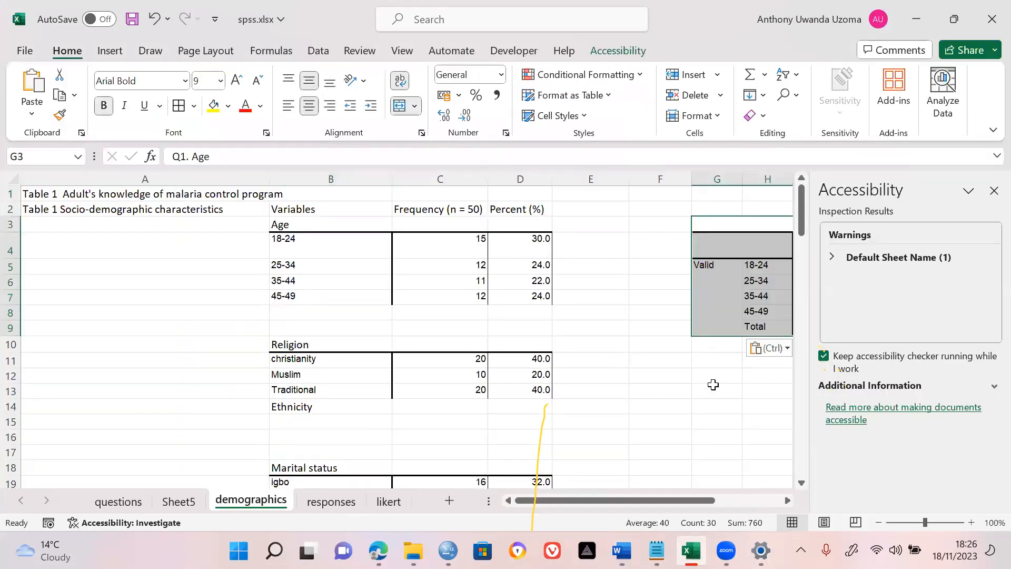
drag(658, 498, 746, 499)
click(517, 227)
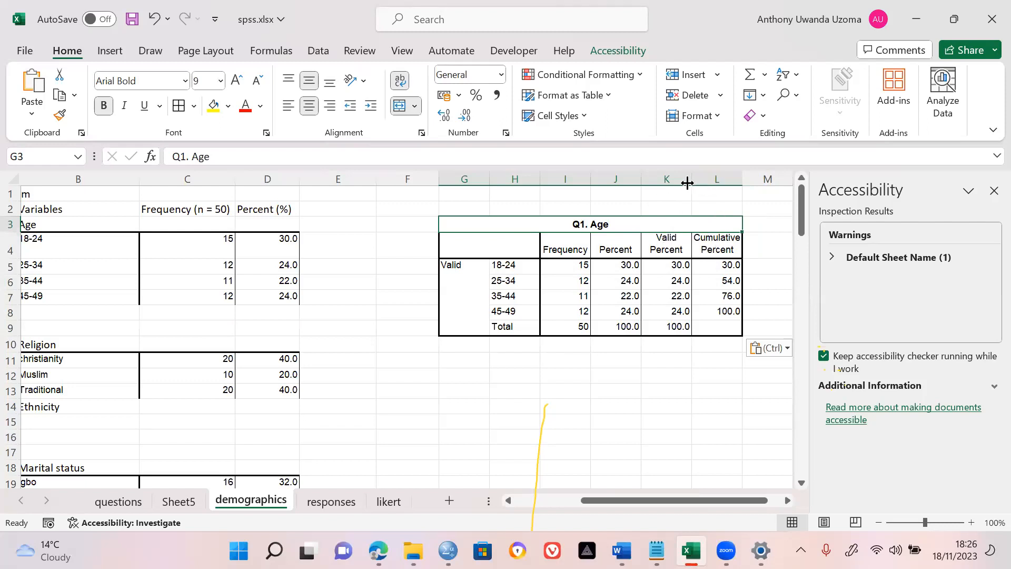
Delete columns K and L, which hold the Valid Percent and Cumulative Percent values of the Q1. Age table.
click(666, 180)
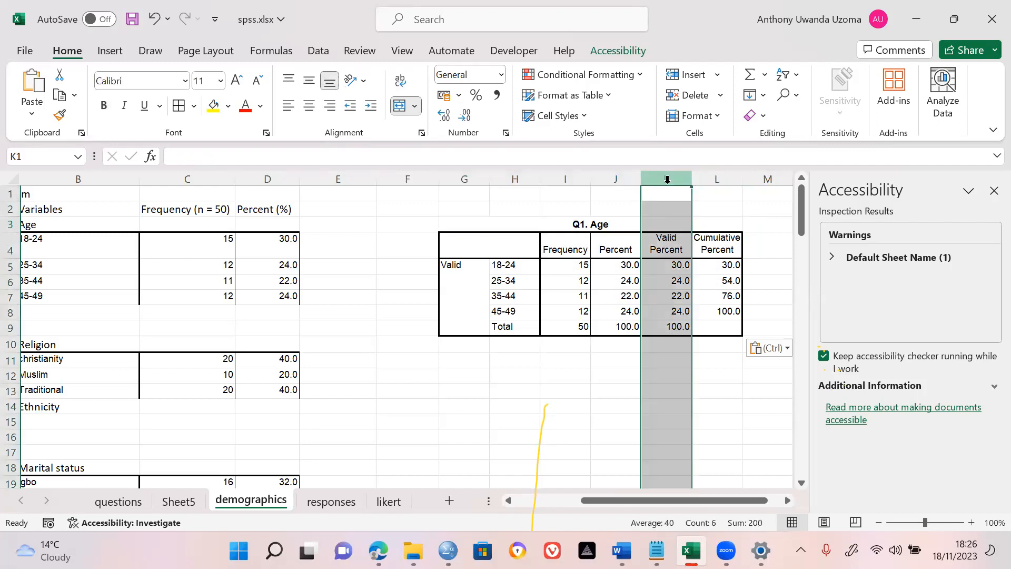
shift+click(716, 179)
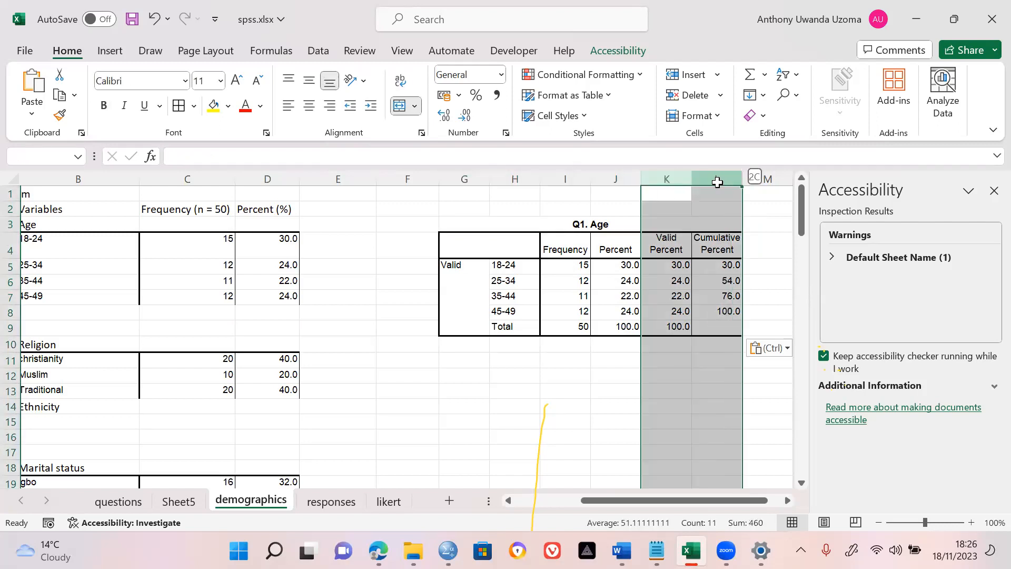
click(683, 290)
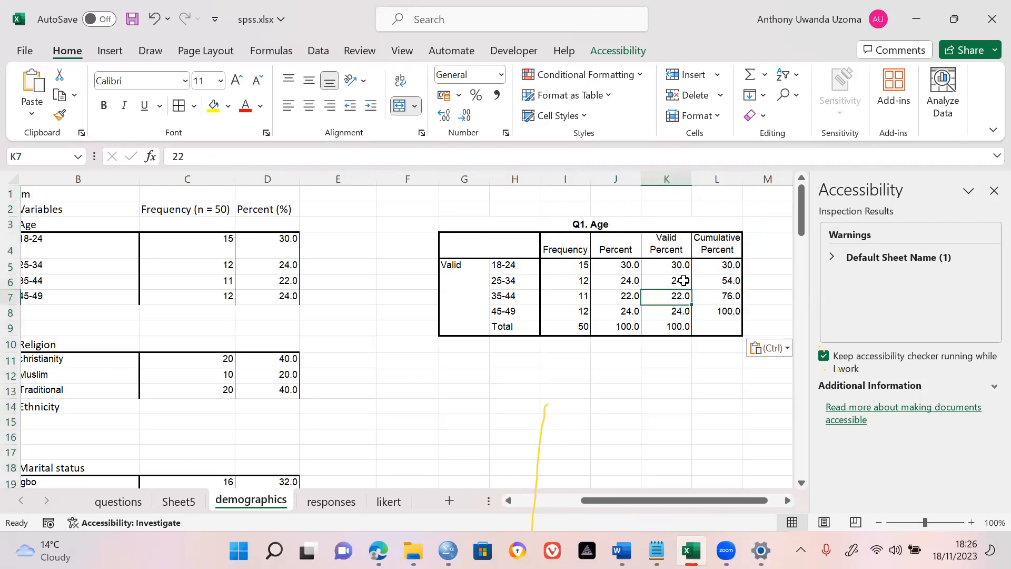
click(668, 179)
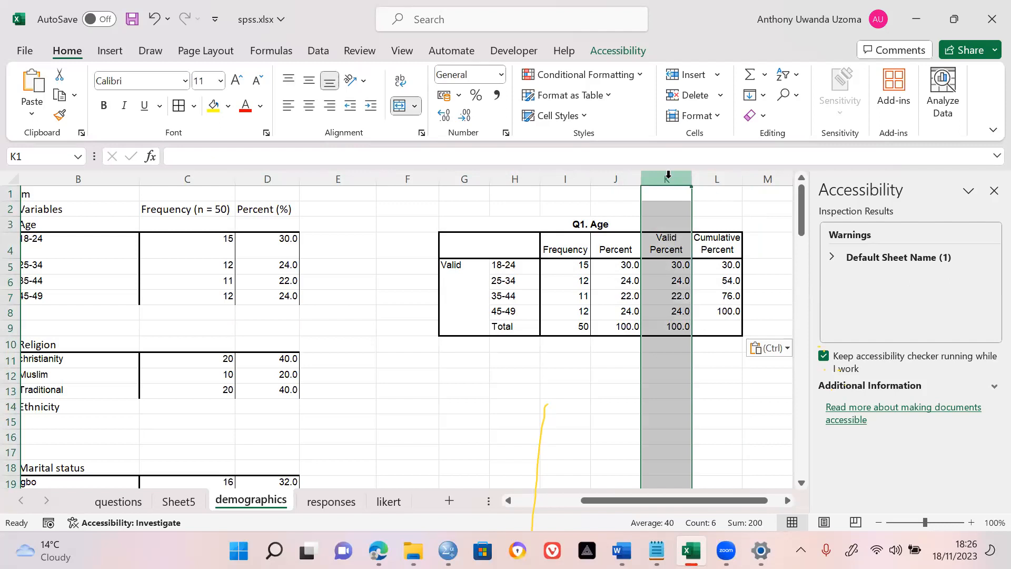
ctrl+click(708, 179)
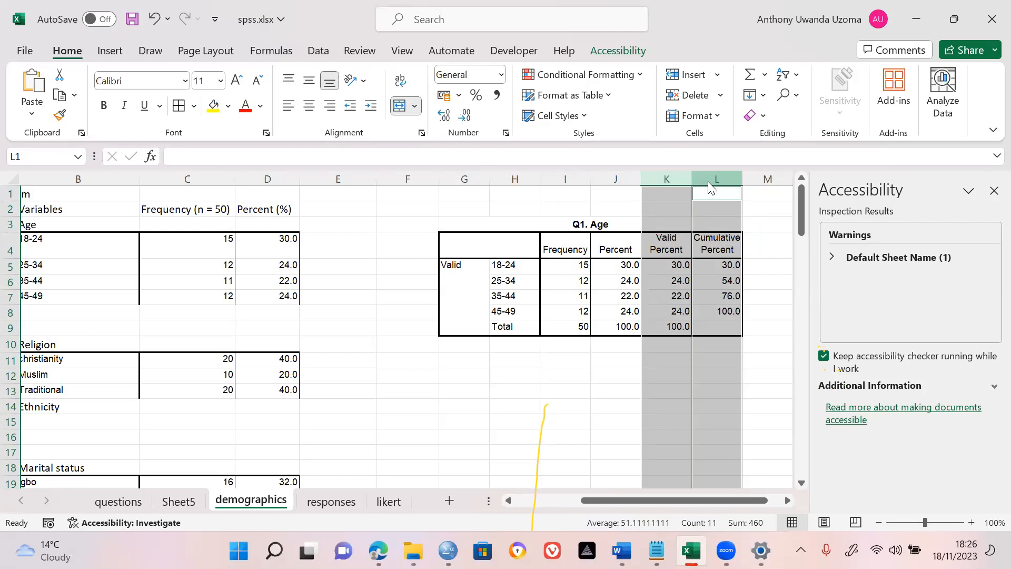
right_click(709, 179)
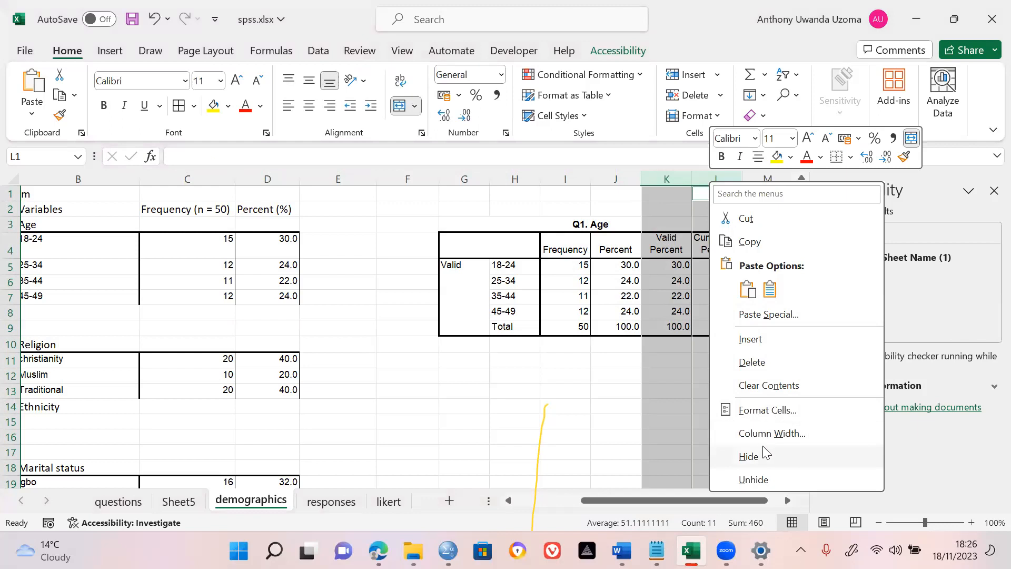
click(754, 363)
click(548, 333)
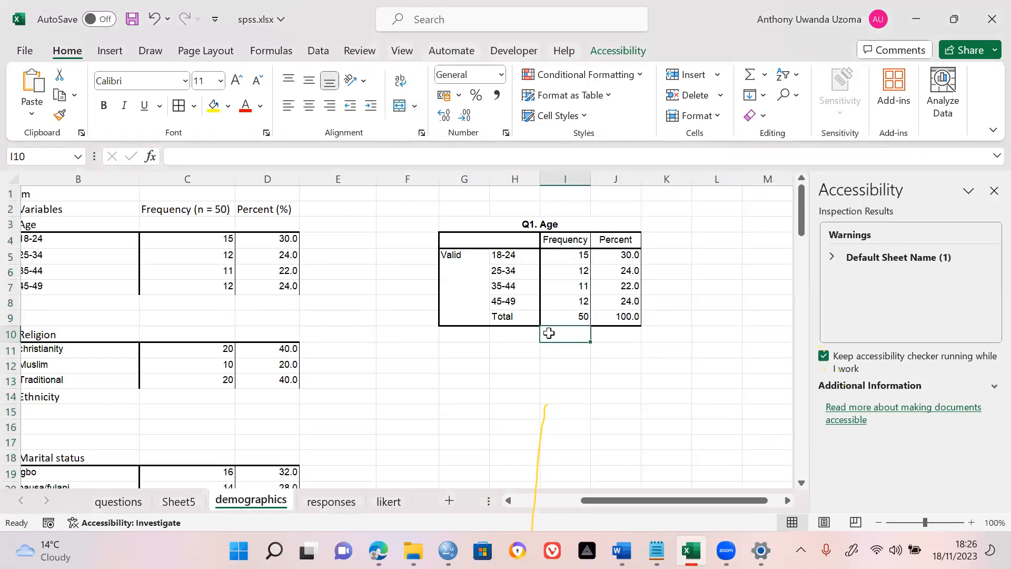
Delete column G holding the Valid label and enter "Age group" as the first heading in cell G4.
click(468, 179)
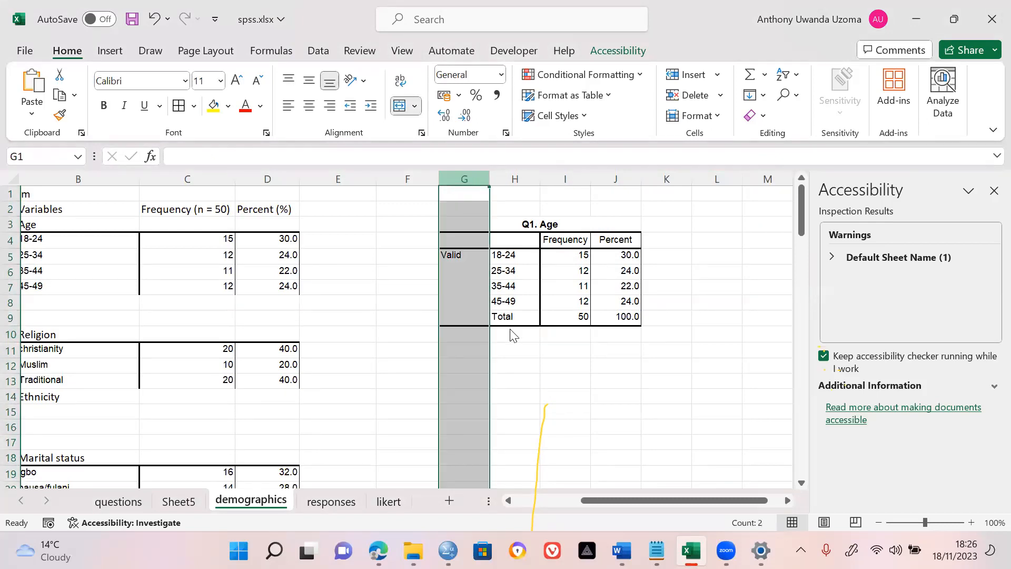
right_click(485, 278)
click(512, 360)
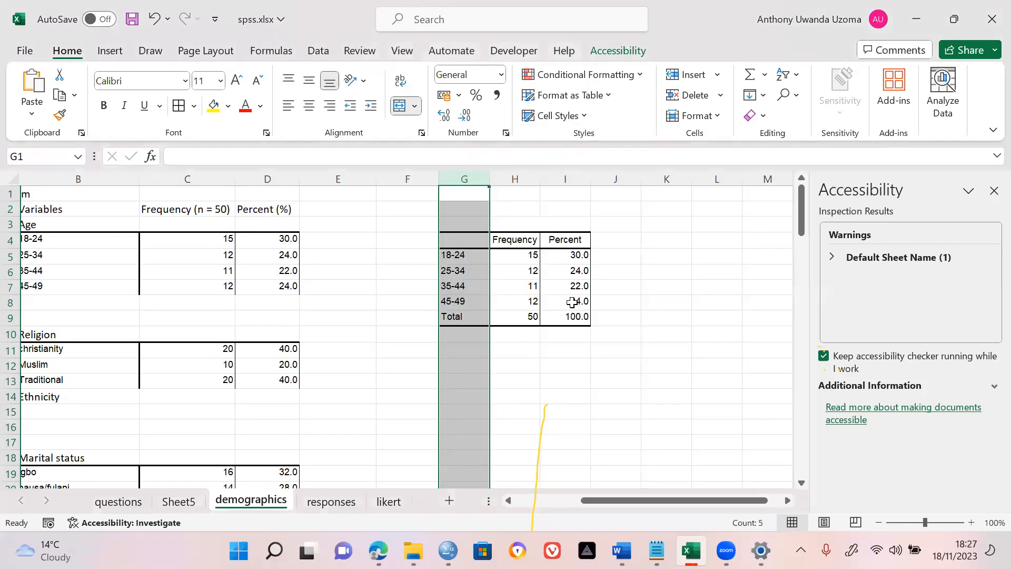
double_click(469, 245)
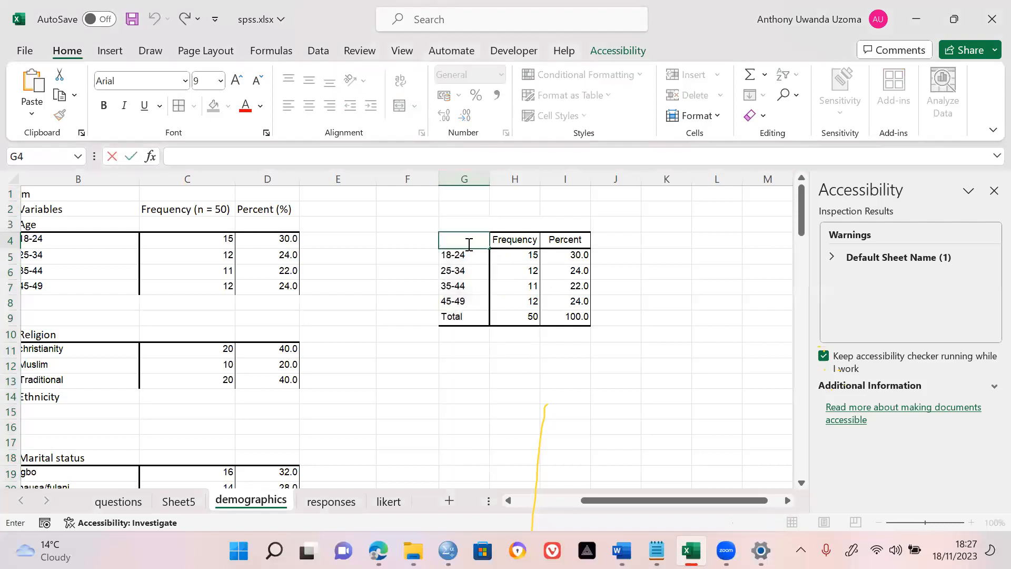
text(Age group)
key(Return)
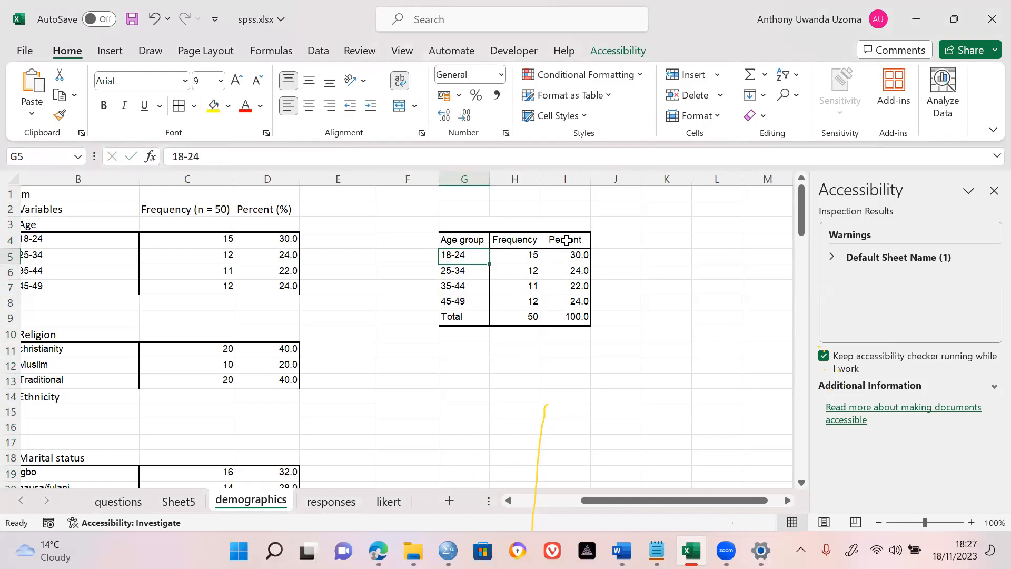
Apply All Borders to the age group table in G4:I9.
click(448, 237)
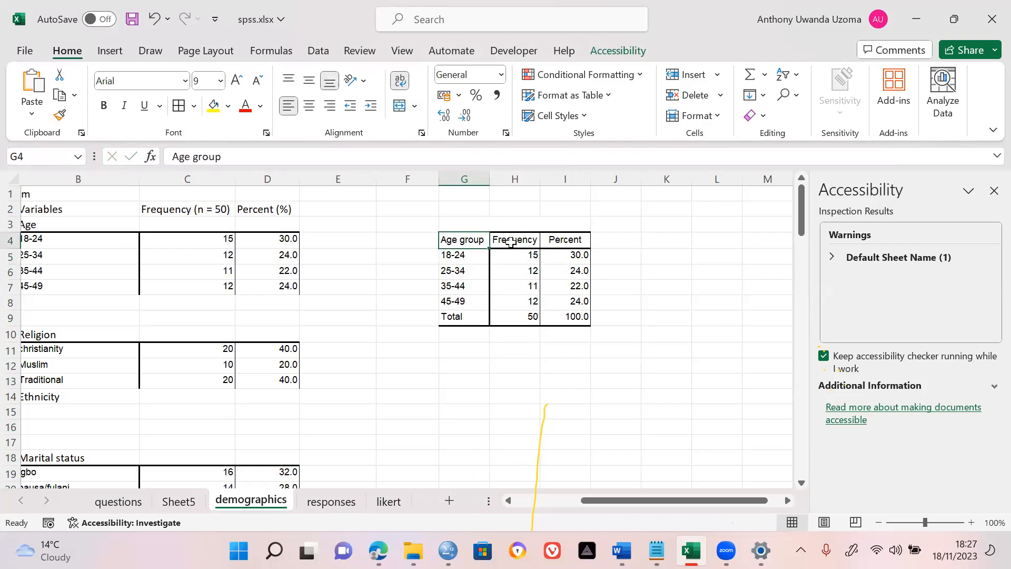
shift+click(585, 318)
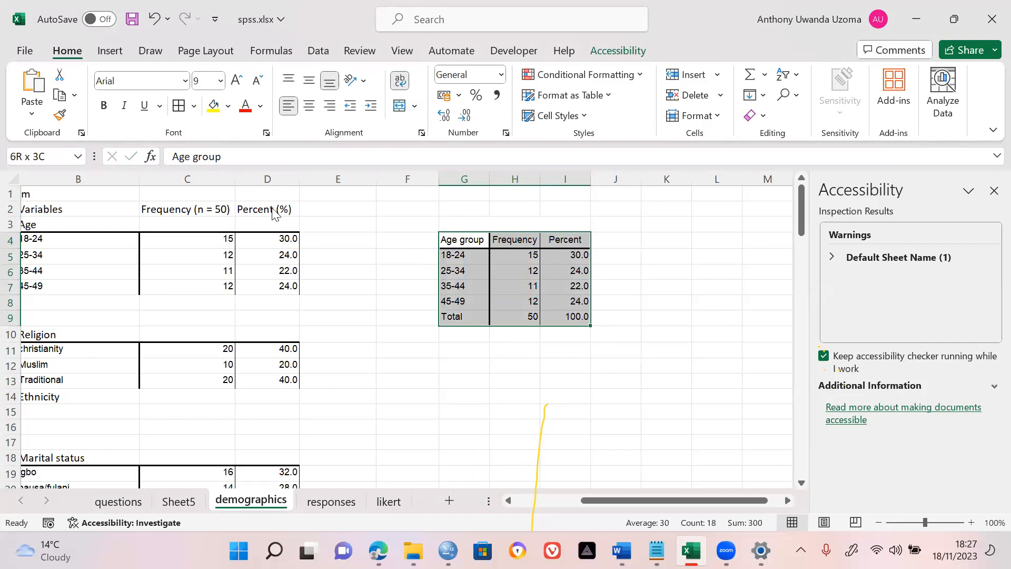
click(175, 112)
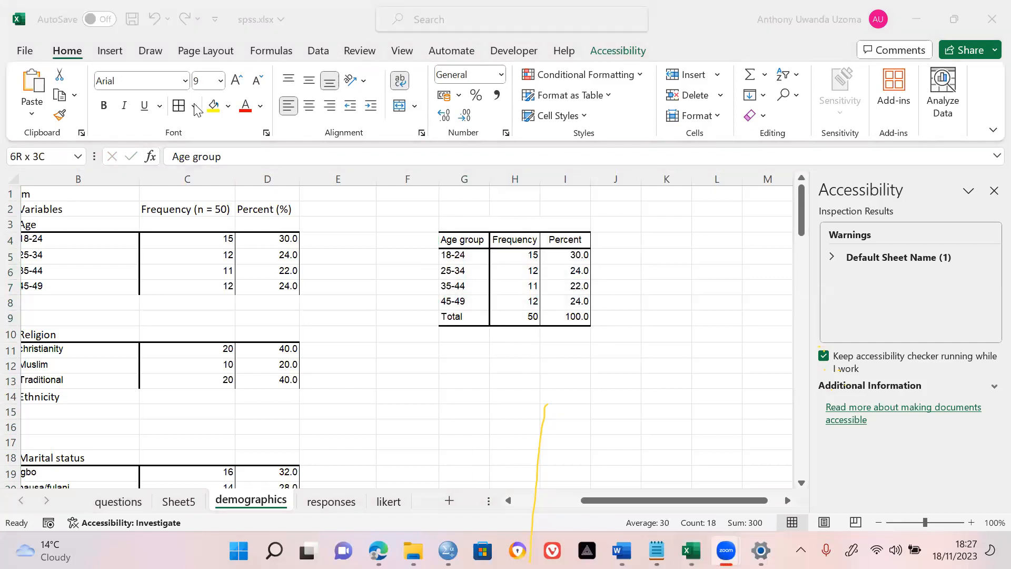
click(195, 107)
click(194, 107)
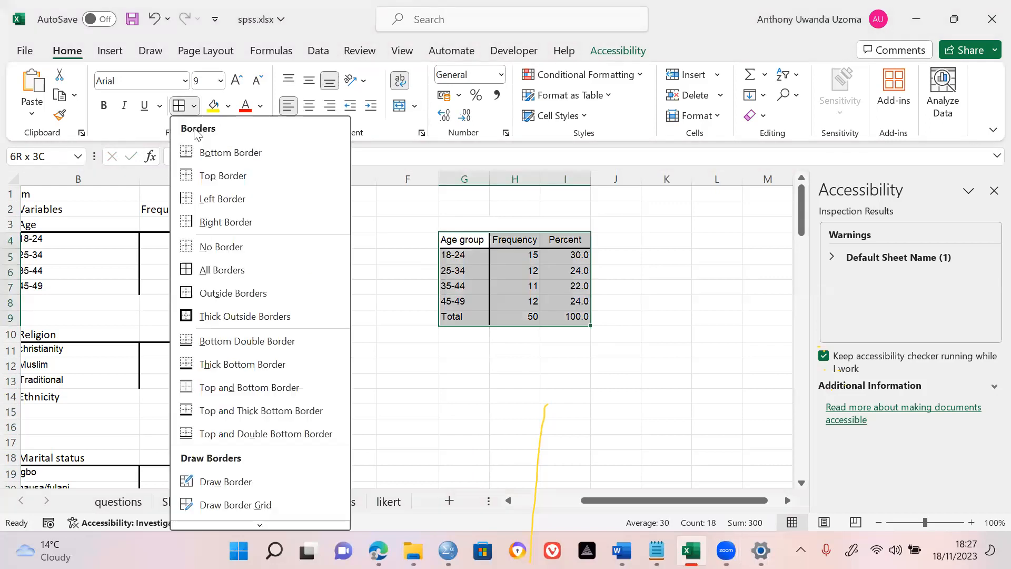
click(195, 269)
click(656, 257)
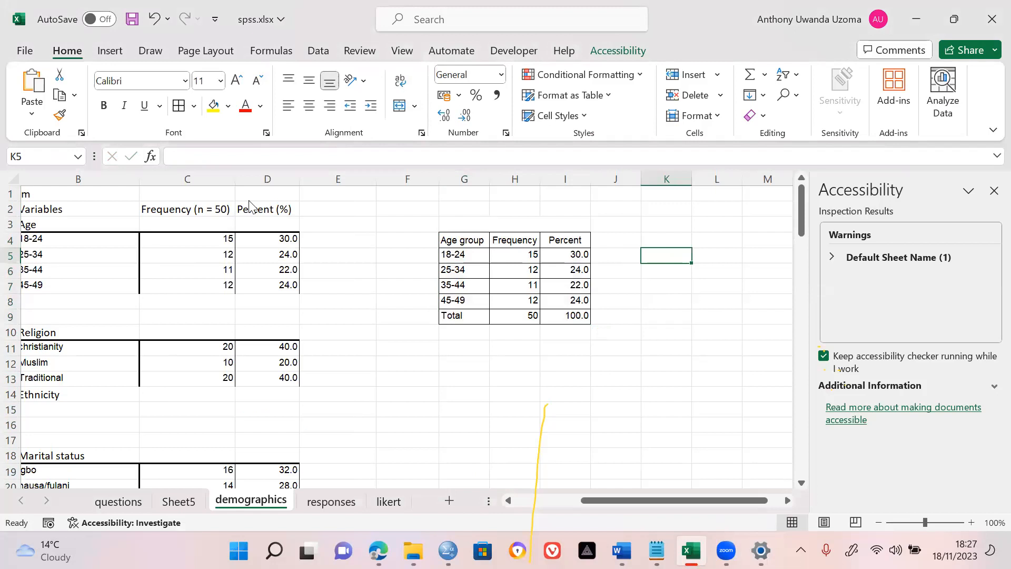
Copy the age group table G4:I9 and paste it into the blank Word document.
click(450, 240)
drag(560, 325, 561, 312)
key(ctrl+c)
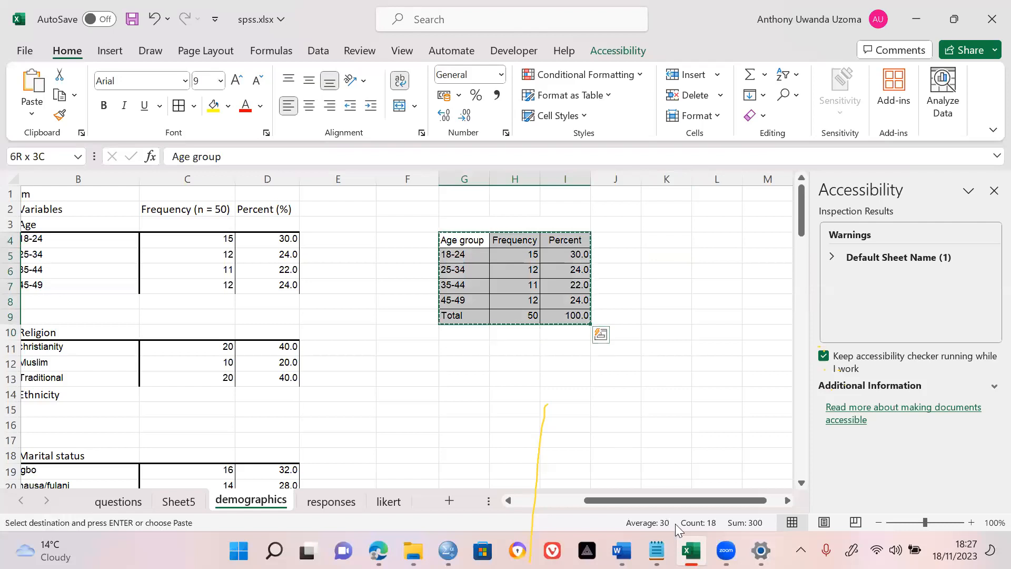
mouse_move(621, 550)
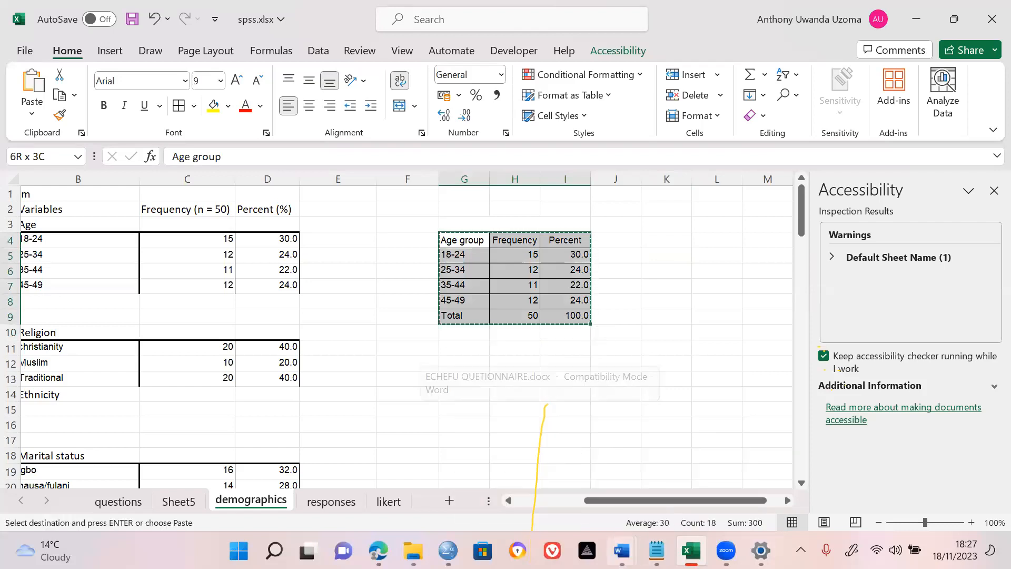
click(678, 471)
key(ctrl+v)
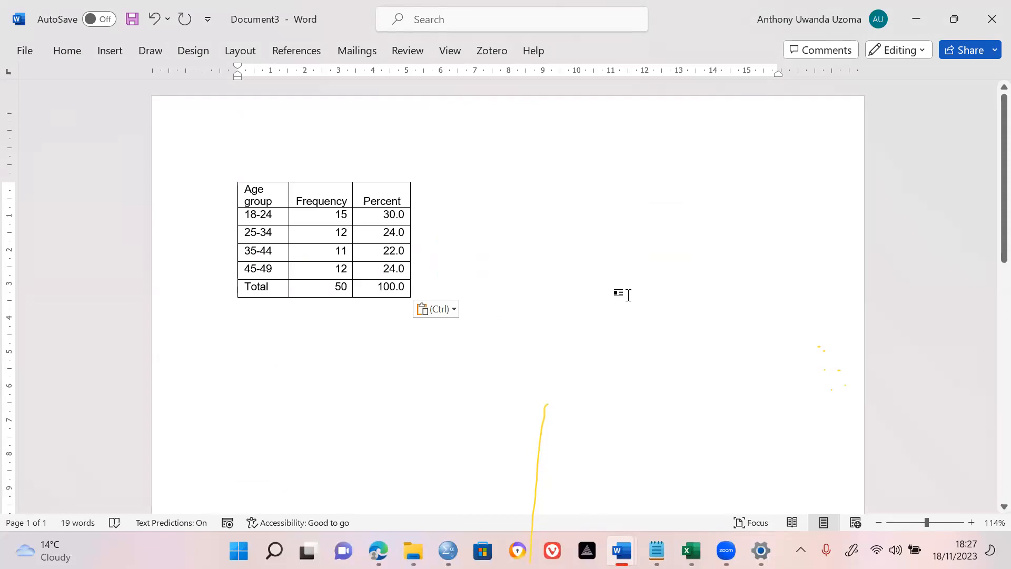
Return to the demographics sheet in Excel and clear the contents of the age group table in G4:I9.
click(923, 20)
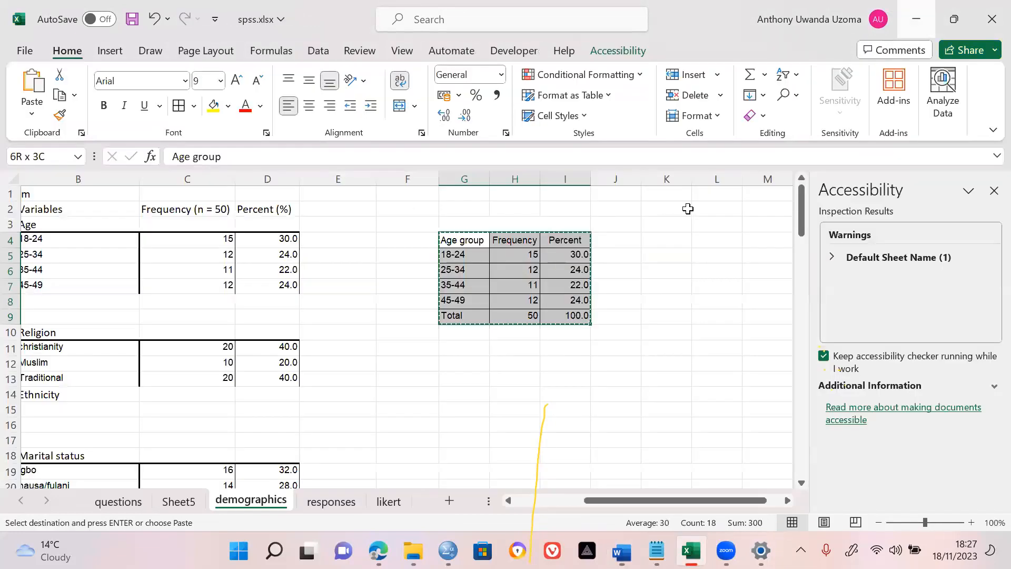
click(167, 234)
key(Left)
key(Left)
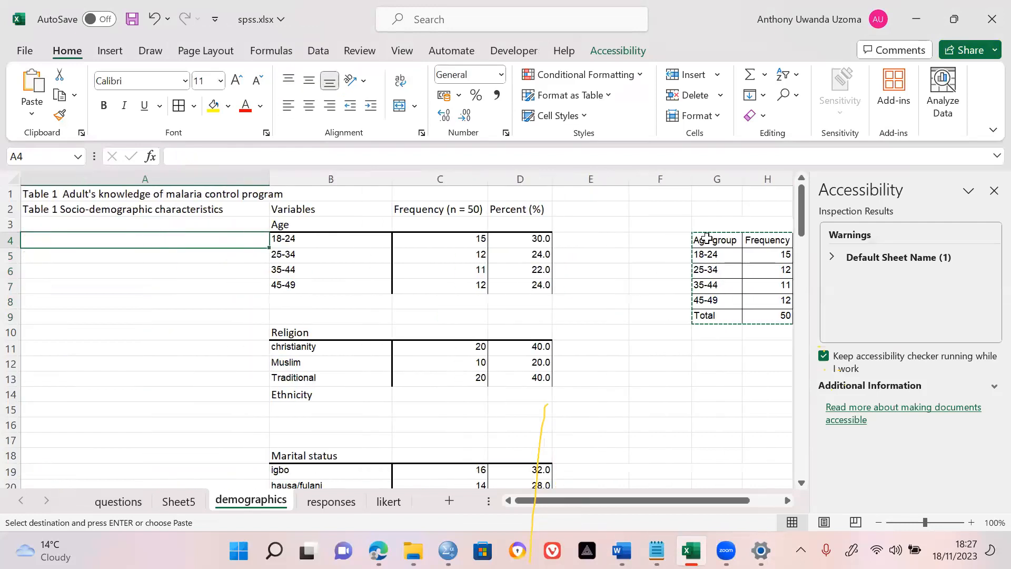
click(706, 239)
key(ctrl+shift+Right)
key(ctrl+shift+Down)
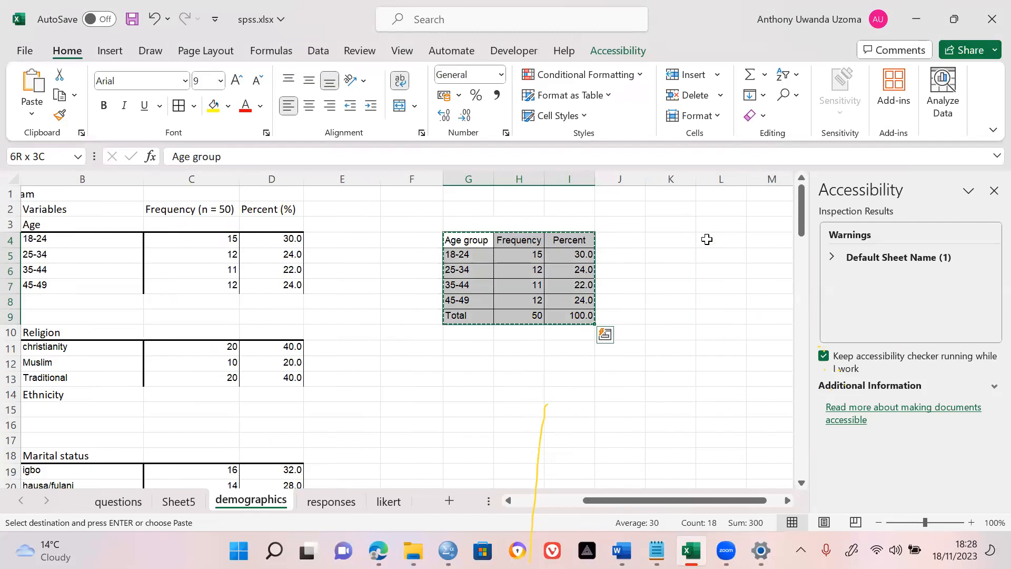
key(Delete)
Remove all borders from the range F3:J10 around the emptied table.
click(399, 230)
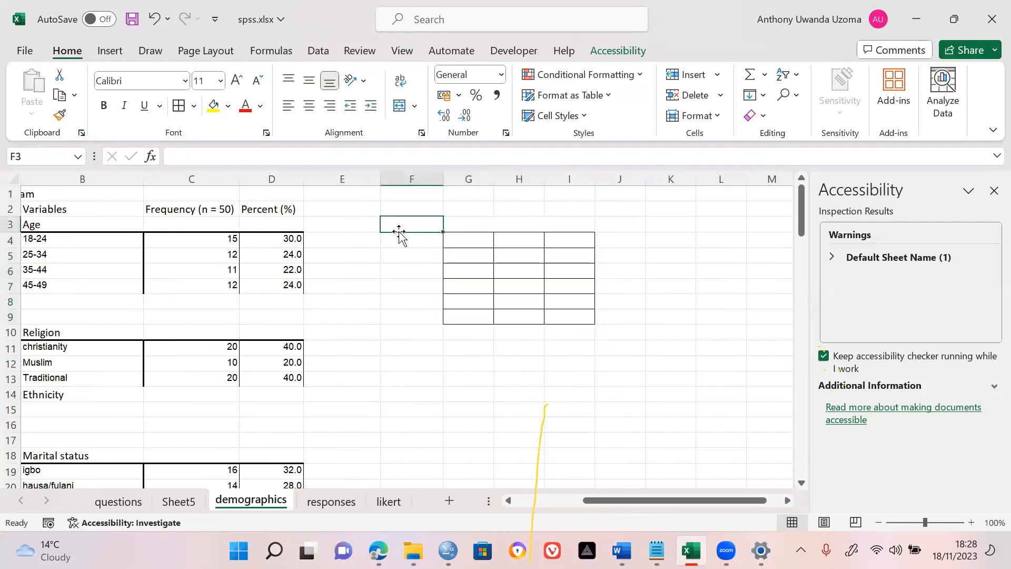
shift+click(623, 326)
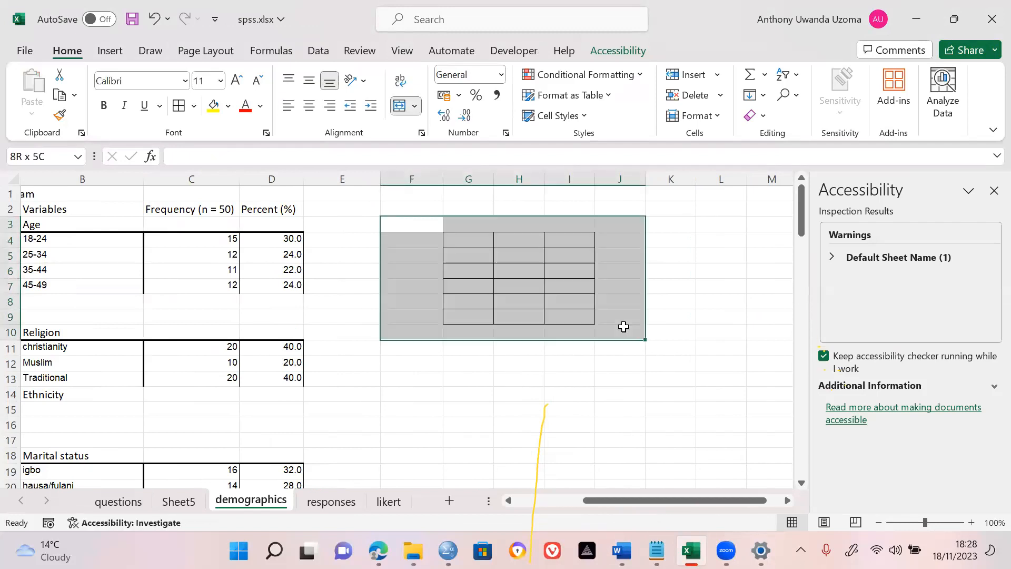
click(194, 106)
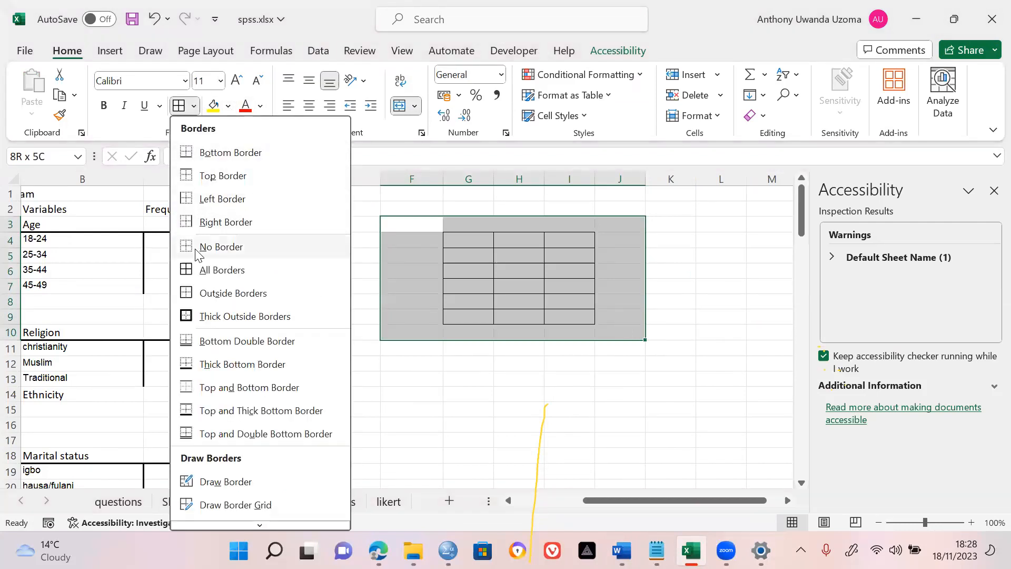
click(221, 247)
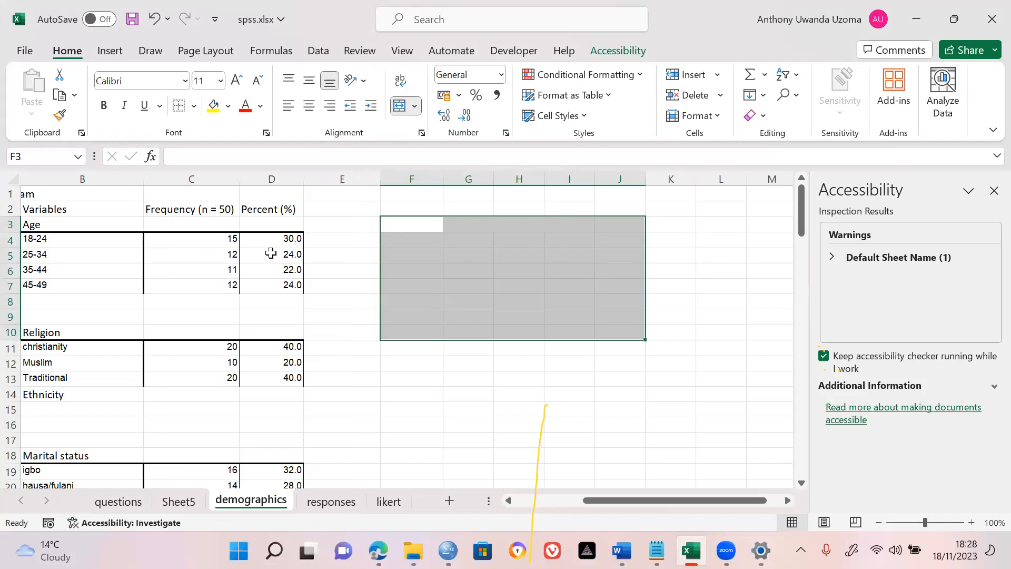
Examine the title, column headings and Age row of the socio-demographic table in columns A to D.
key(Left)
key(Left)
key(Left)
key(Left)
key(Left)
key(Up)
key(Up)
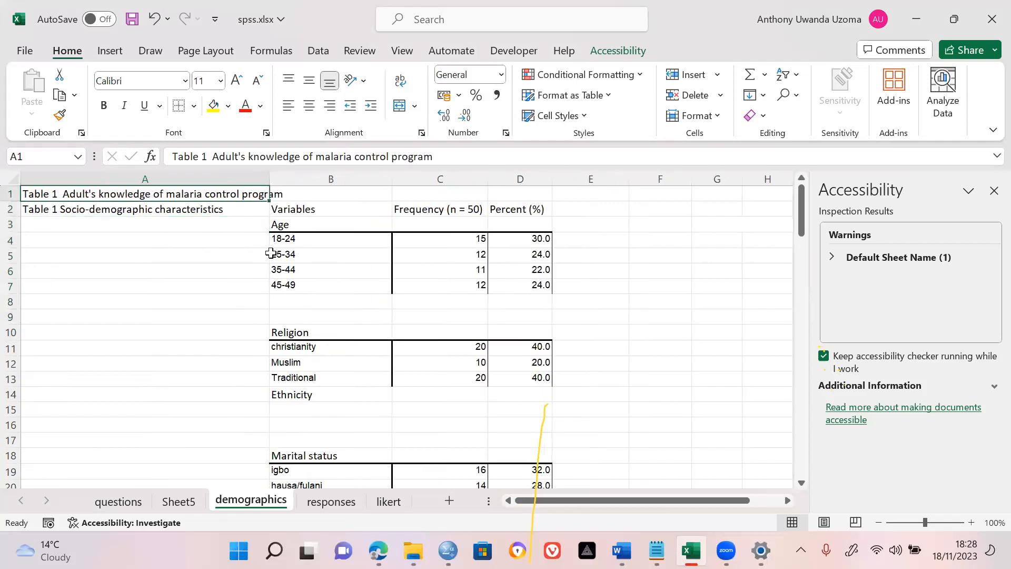
key(Right)
key(Right)
key(Left)
key(Right)
key(Down)
key(Down)
key(Up)
key(Left)
key(Down)
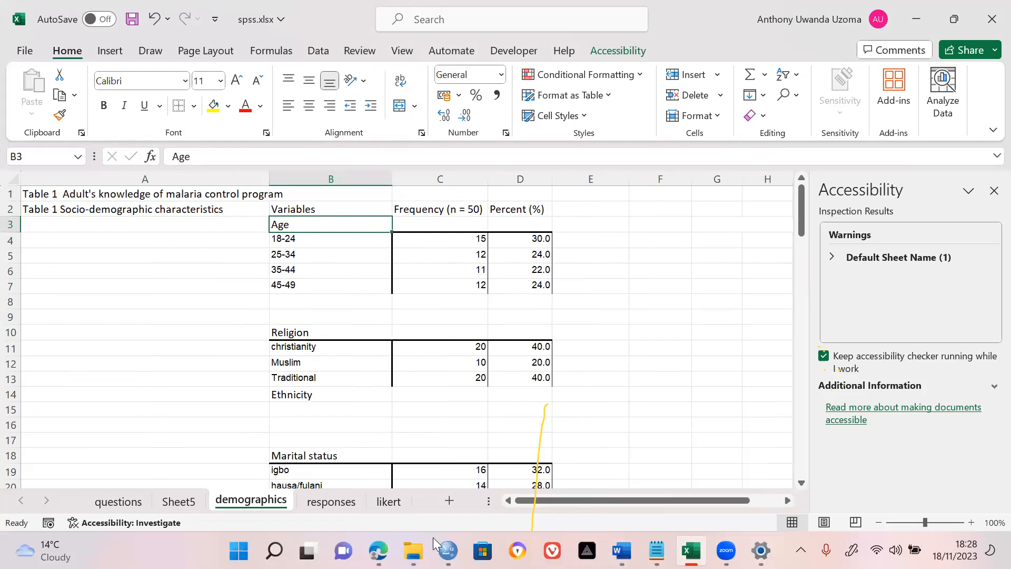
Switch to the SPSS output window and activate the Q1. Age frequency table for editing.
mouse_move(447, 550)
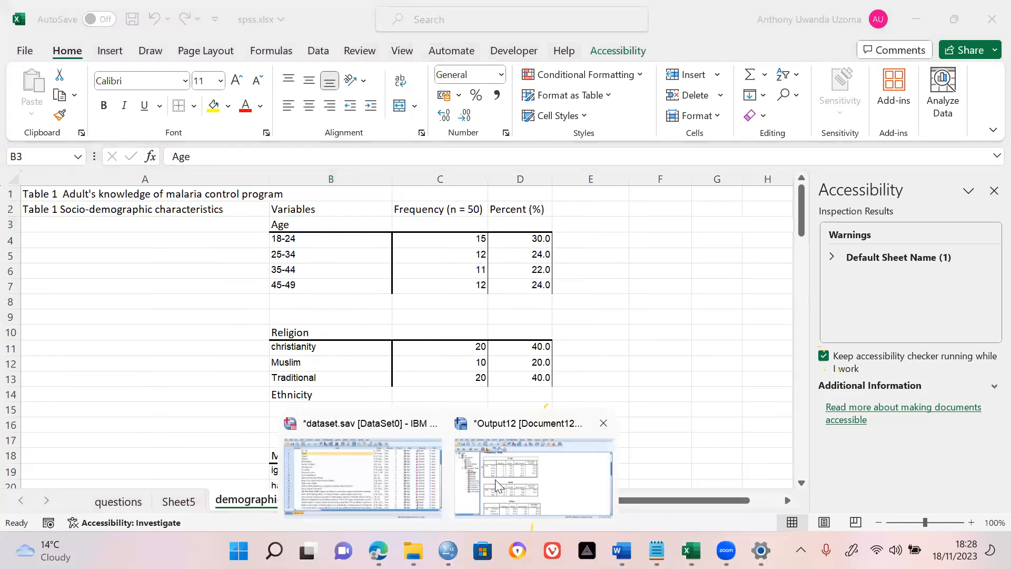
click(526, 463)
click(362, 215)
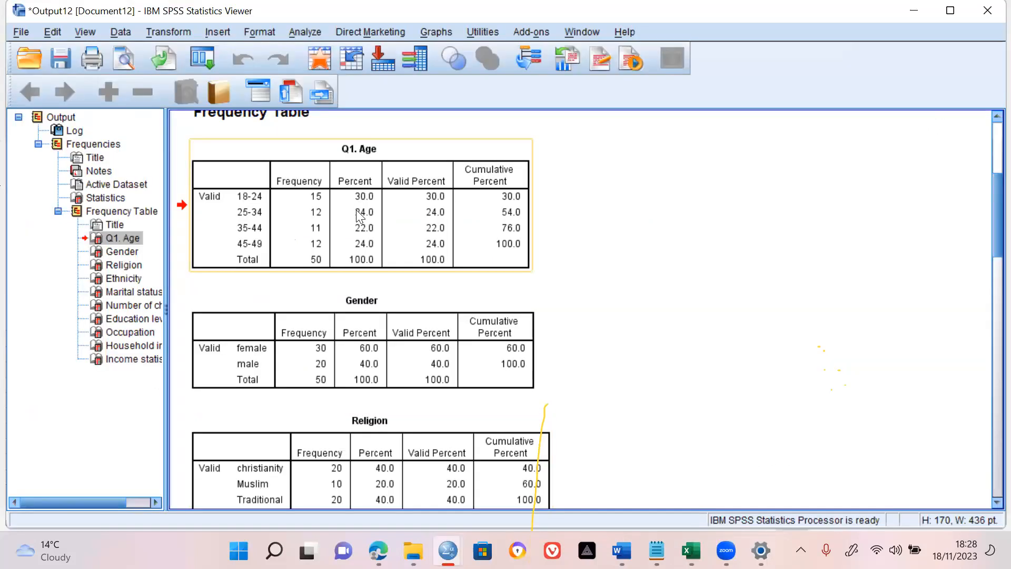
click(891, 424)
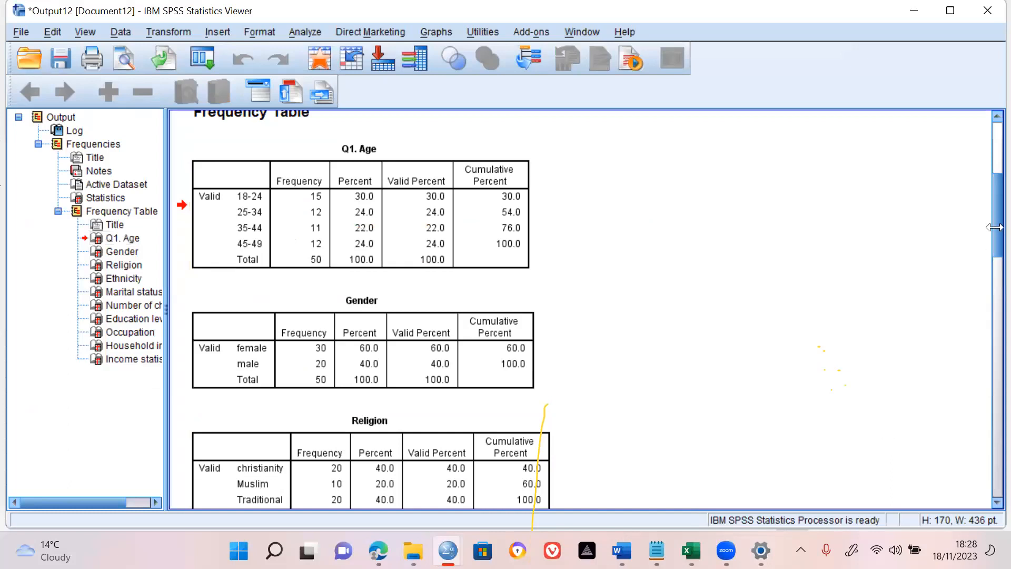
drag(994, 237, 989, 210)
click(311, 345)
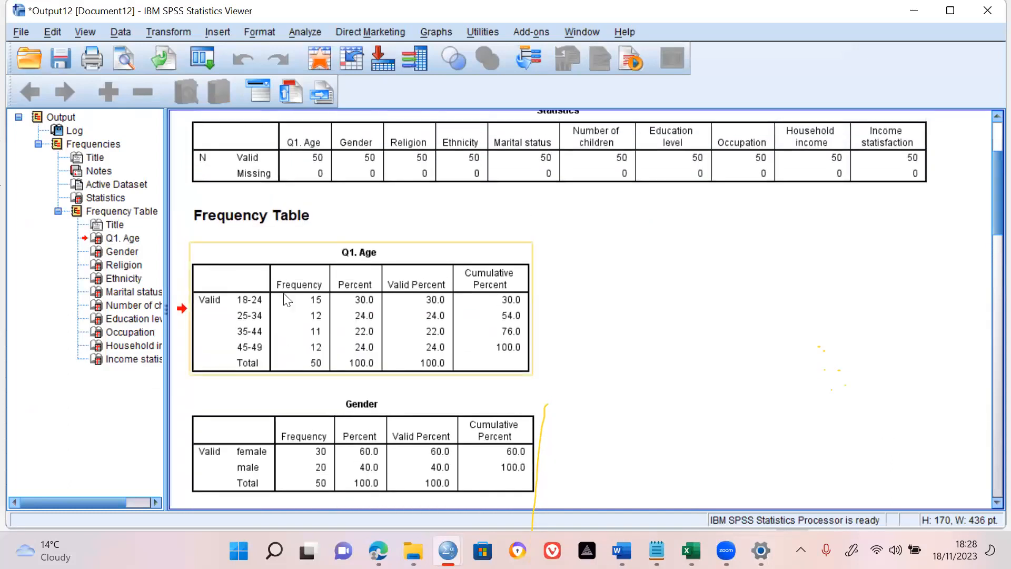
click(253, 298)
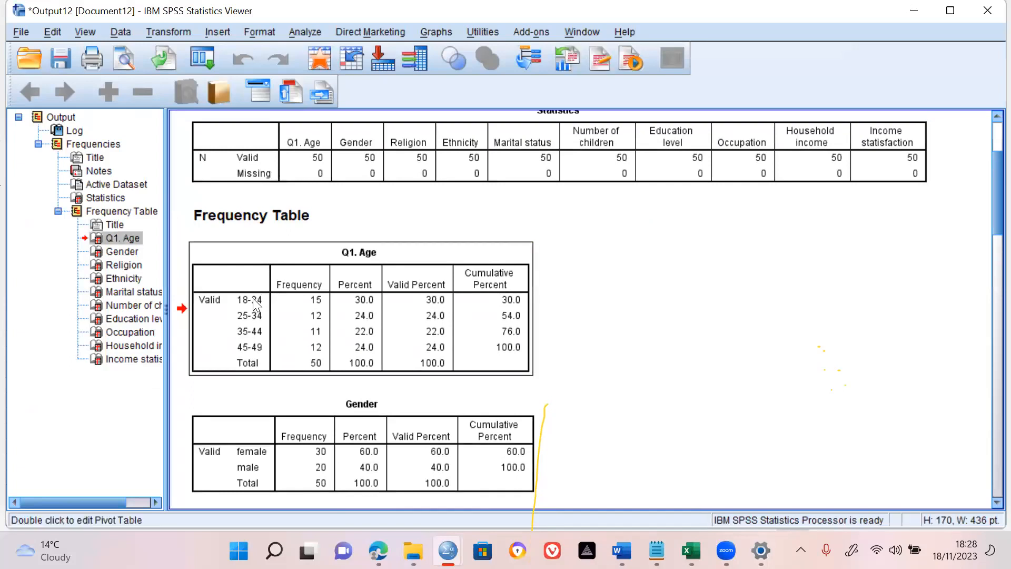
double_click(253, 298)
double_click(253, 298)
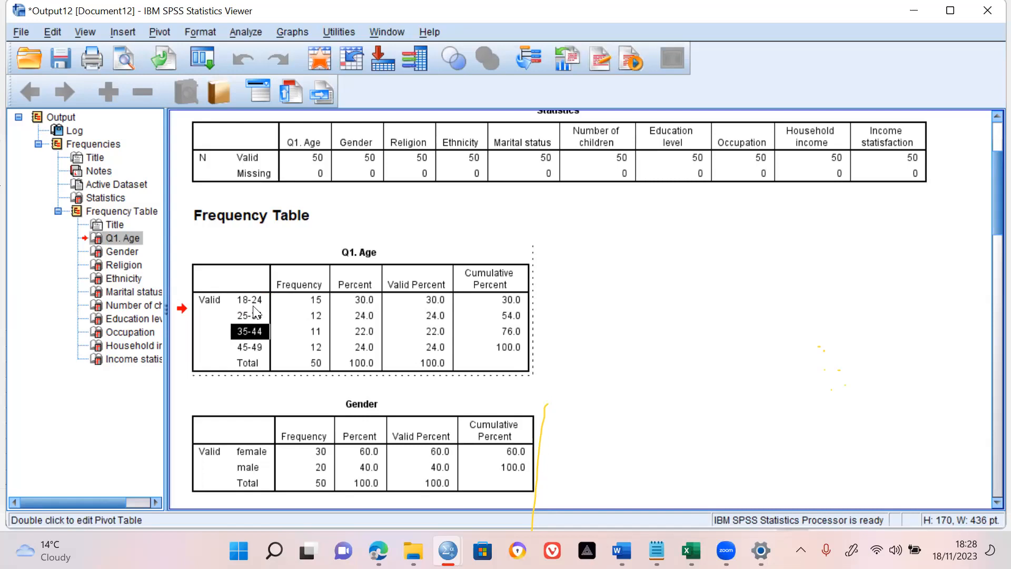
Copy the Age rows 18-24 through Total with their Frequency and Percent values and paste them at B4 of Excel's demographics sheet.
click(251, 301)
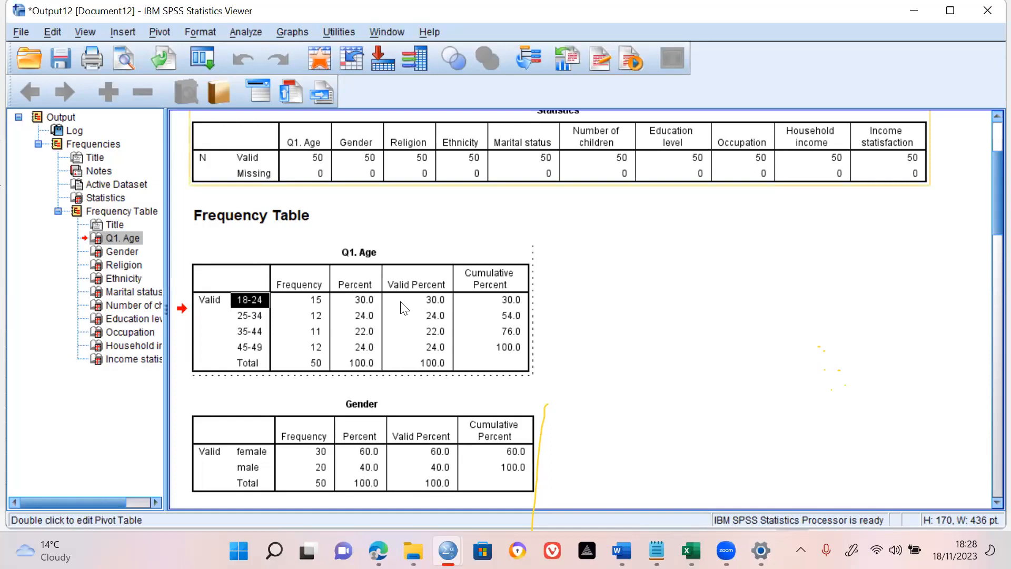
shift+click(374, 364)
key(ctrl+c)
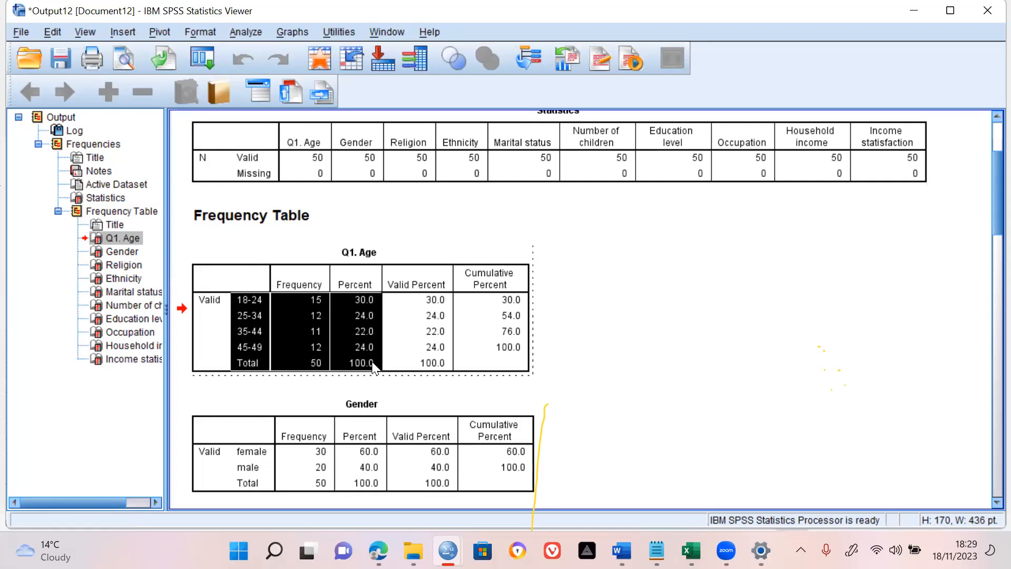
key(alt+Tab)
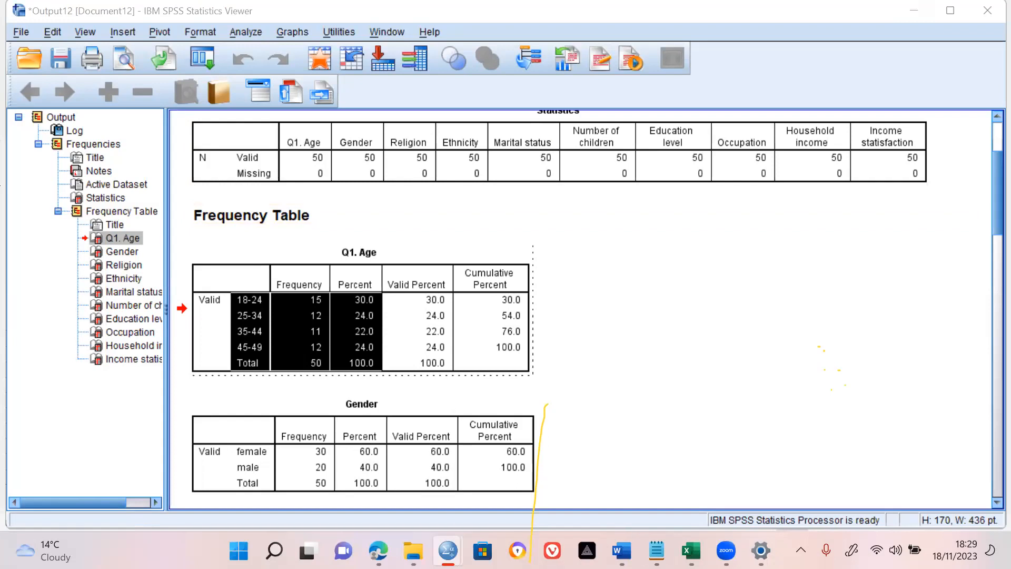
click(691, 550)
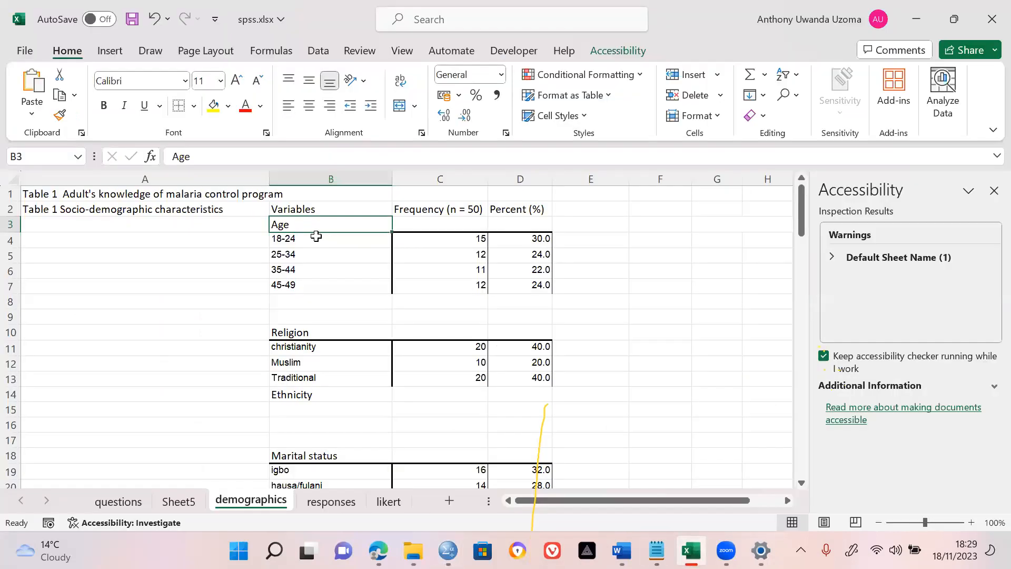
click(304, 242)
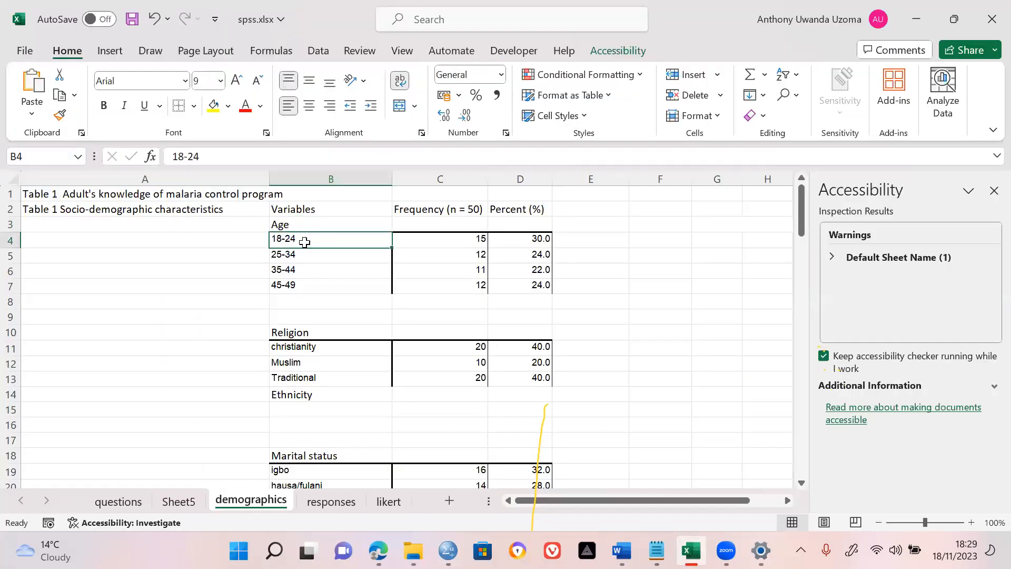
key(ctrl+v)
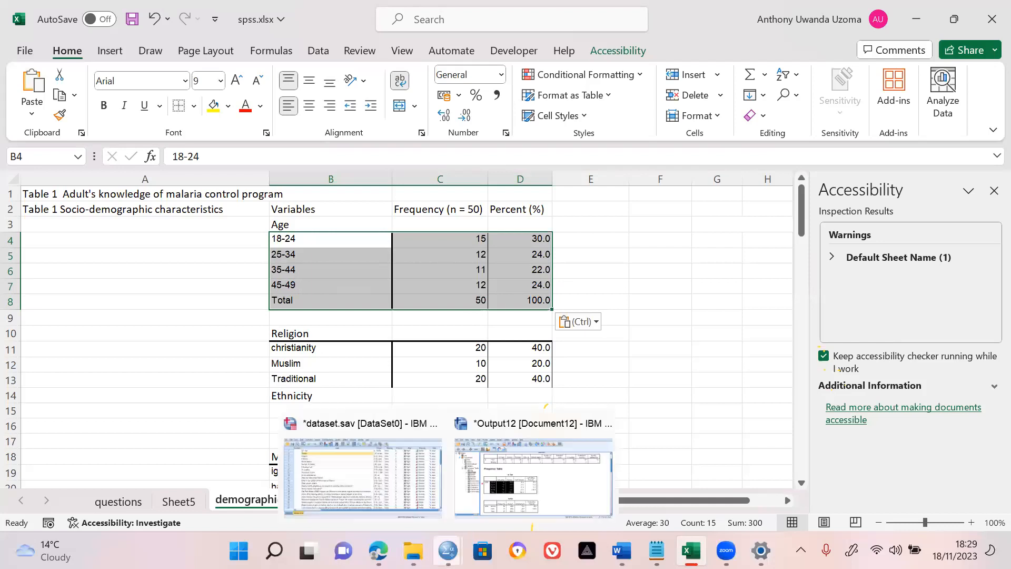
Return to the SPSS output and copy the Gender table's female, male and Total rows with their Frequency and Percent values.
click(448, 550)
click(523, 479)
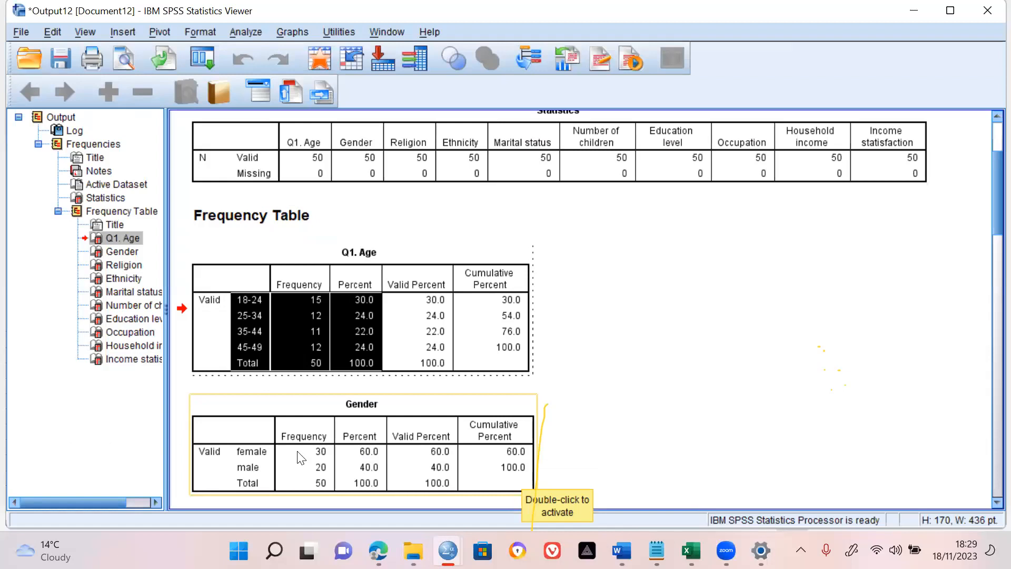
click(248, 451)
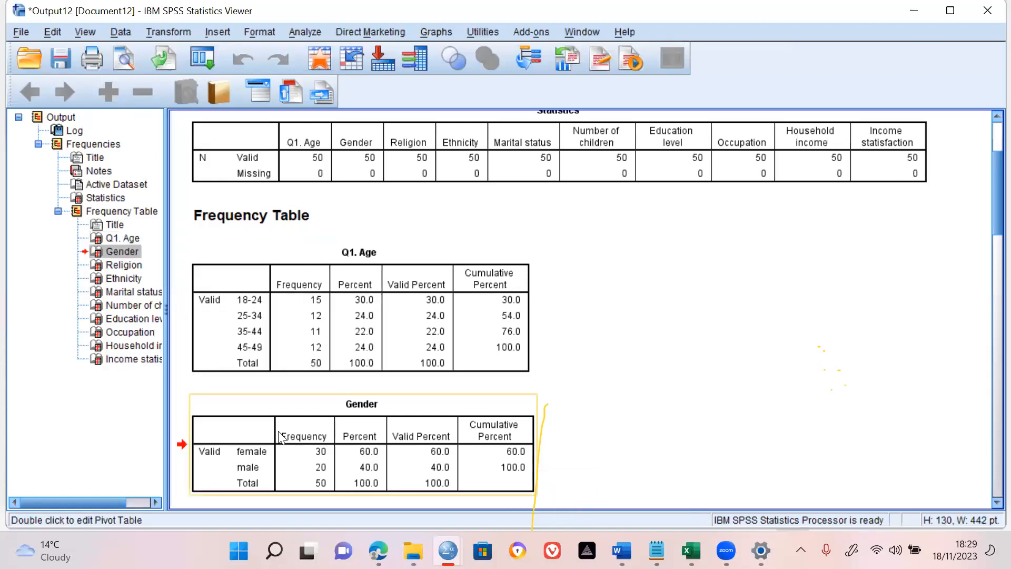
double_click(251, 451)
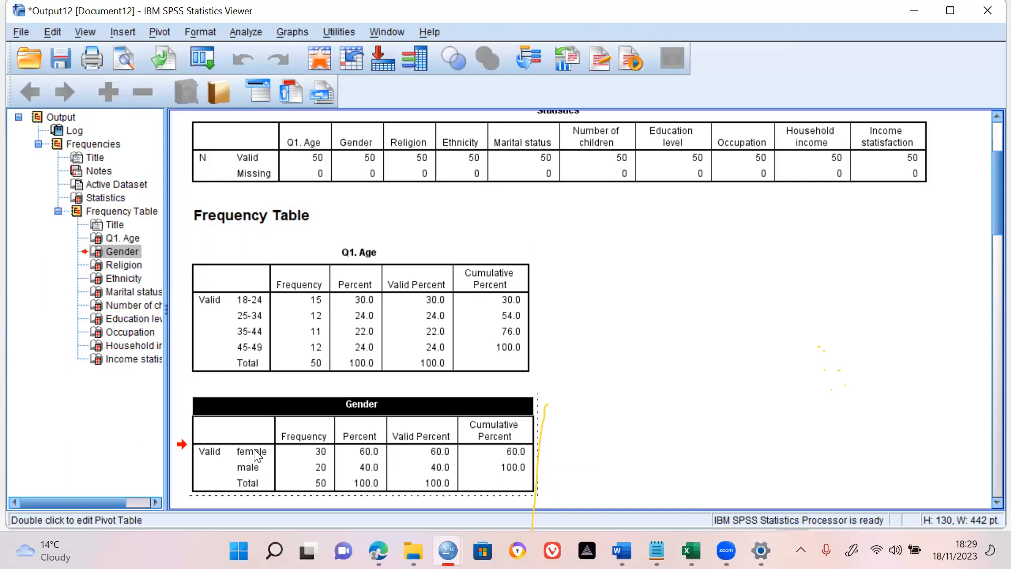
click(256, 454)
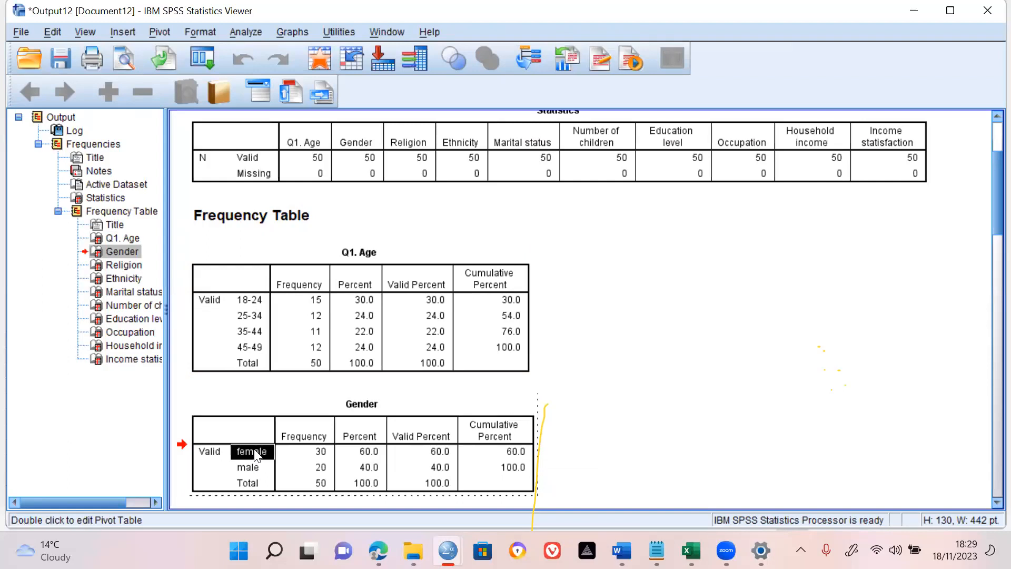
shift+click(367, 483)
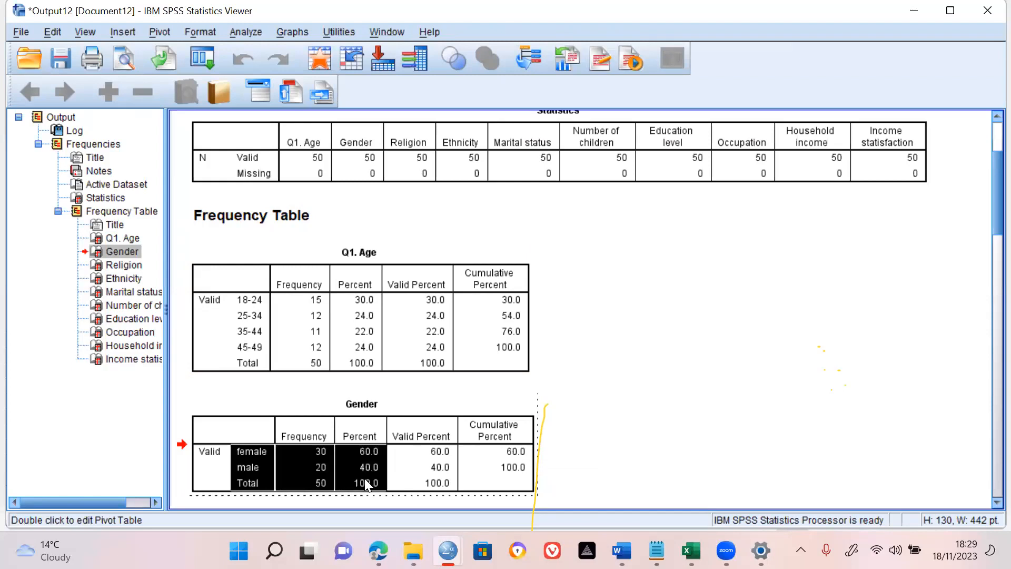
right_click(366, 480)
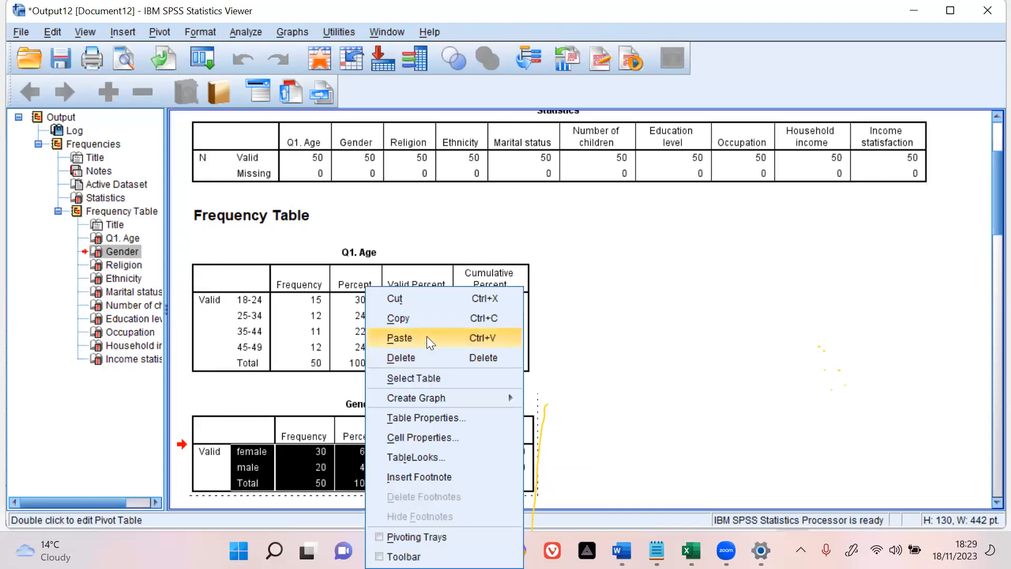
click(430, 317)
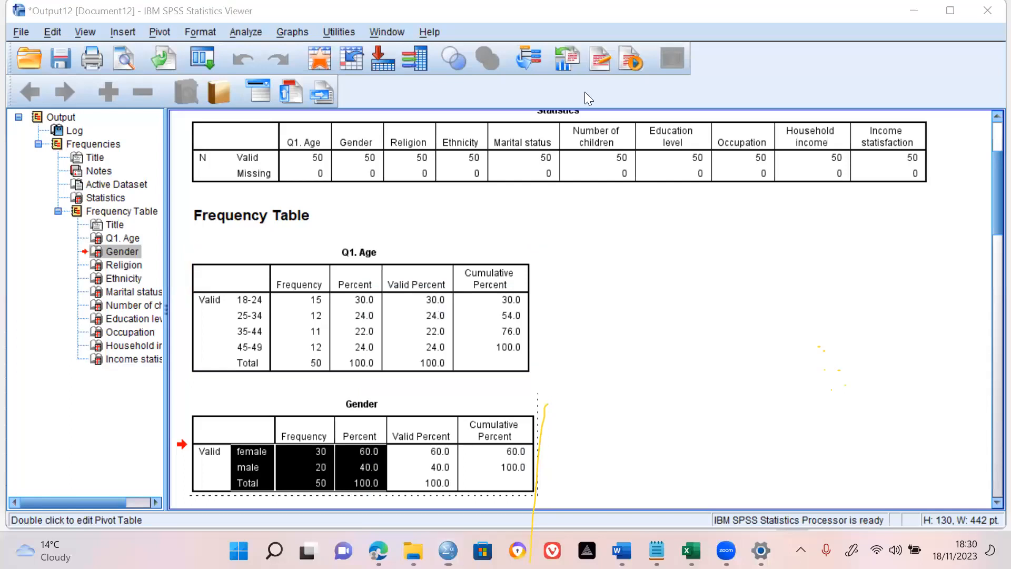
Switch back to Excel and review the demographics sheet's variable groups from Age down to Household income.
mouse_move(378, 550)
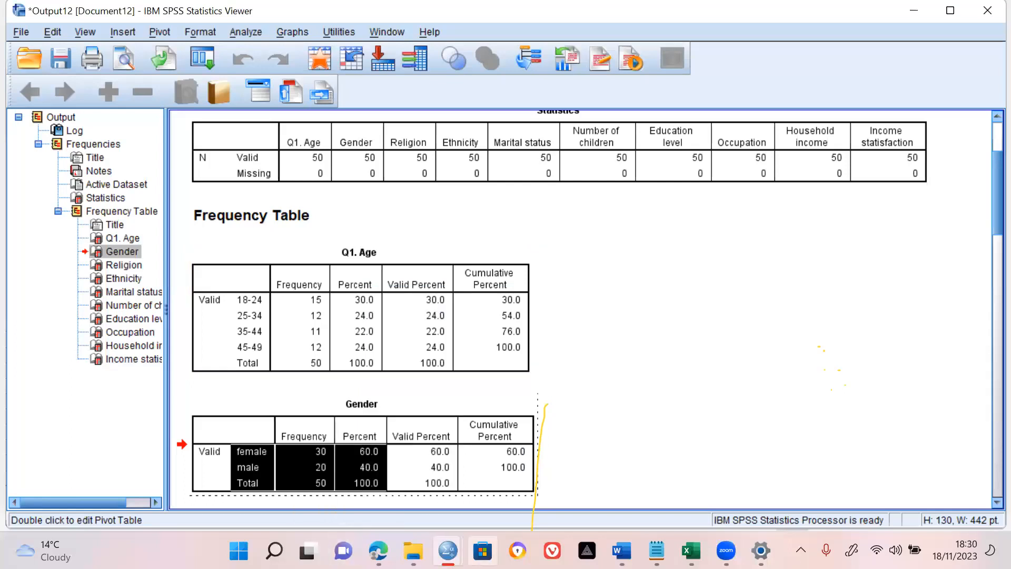
click(690, 550)
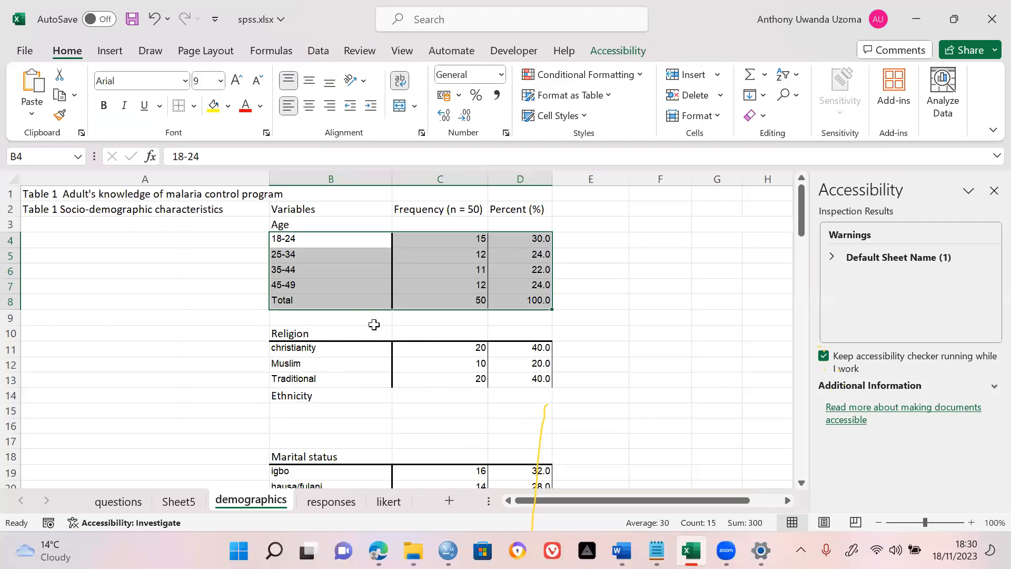
key(Down)
key(Down)
key(Down)
key(Down)
key(Down)
key(Down)
key(Down)
key(Down)
key(Down)
key(Down)
key(Down)
key(Down)
key(Down)
key(Down)
key(Down)
key(Down)
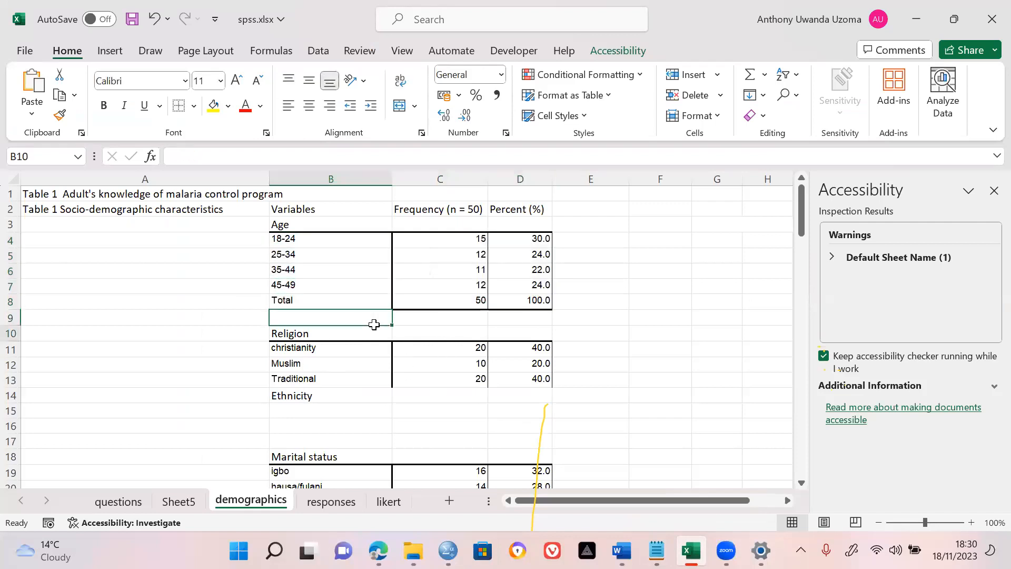
key(Down)
key(Down)
key(Down)
key(Down)
key(Down)
key(Down)
key(Down)
key(Down)
key(Down)
key(Down)
key(Down)
key(Down)
key(Down)
key(Down)
key(Down)
key(Down)
key(Down)
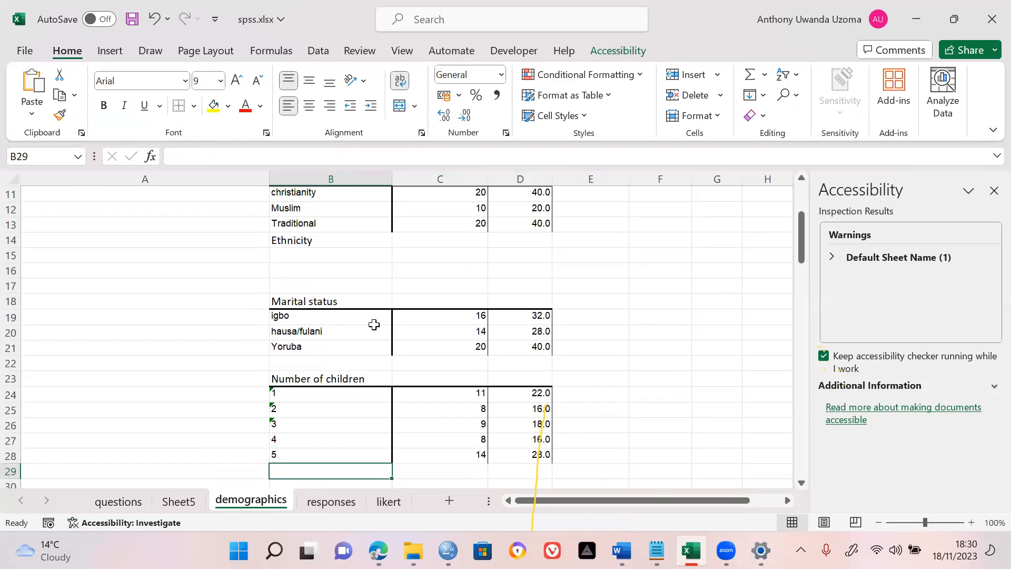
key(Down)
key(Down)
key(Down)
key(Down)
key(Down)
key(Down)
key(Down)
key(Down)
key(Down)
key(Down)
key(Down)
key(Down)
key(Down)
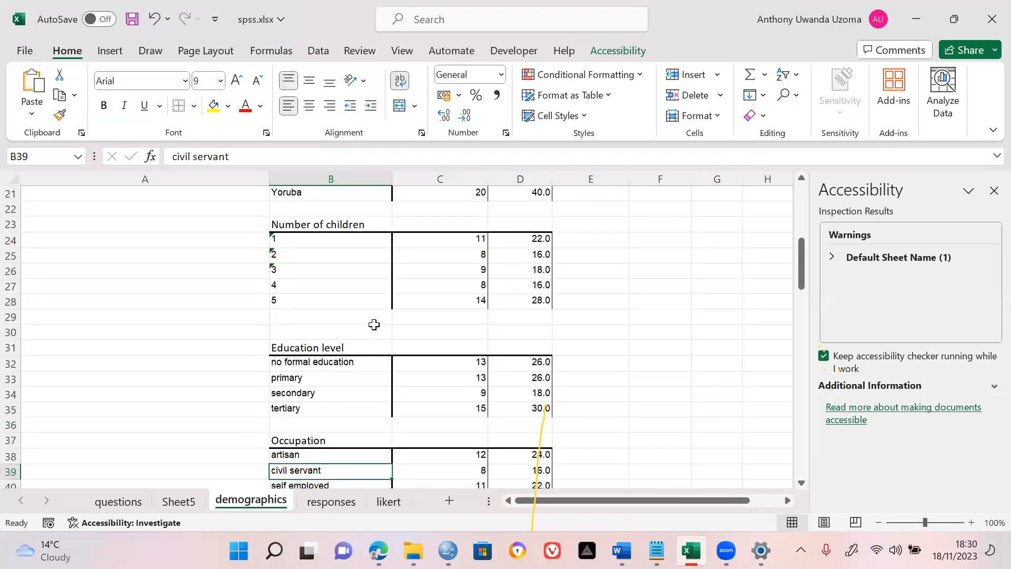
key(Down)
key(Down)
key(Up)
key(Up)
key(Up)
key(Up)
key(Up)
key(Up)
key(Up)
key(Up)
key(Up)
key(Up)
key(Up)
key(Up)
key(Up)
key(Up)
key(Up)
key(Up)
key(Up)
key(Up)
key(Up)
key(Up)
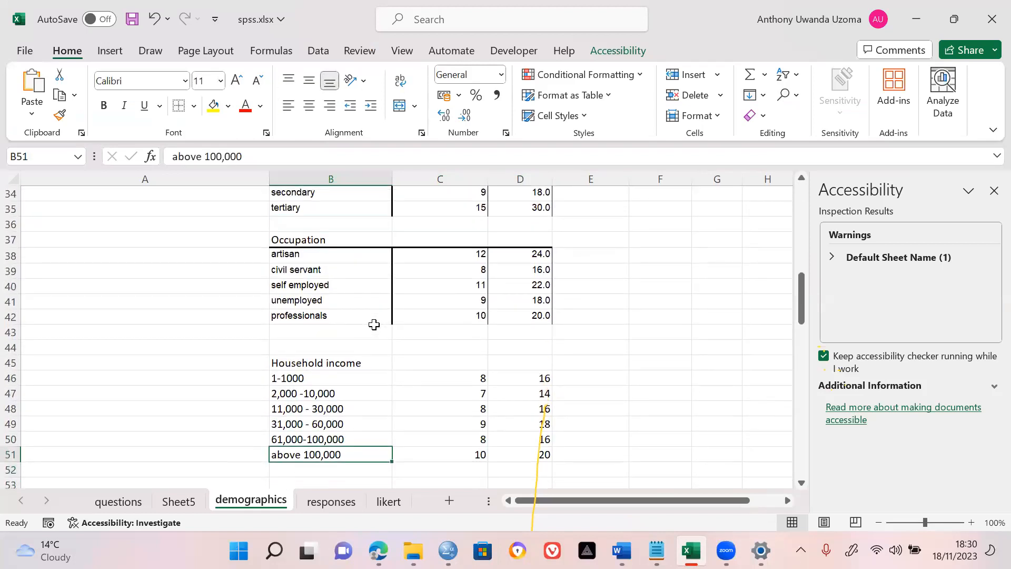
key(Up)
key(Up)
key(Up)
key(Up)
key(Up)
key(Up)
key(Up)
key(Up)
key(Up)
key(Up)
key(Up)
key(Up)
key(Up)
key(Up)
key(Up)
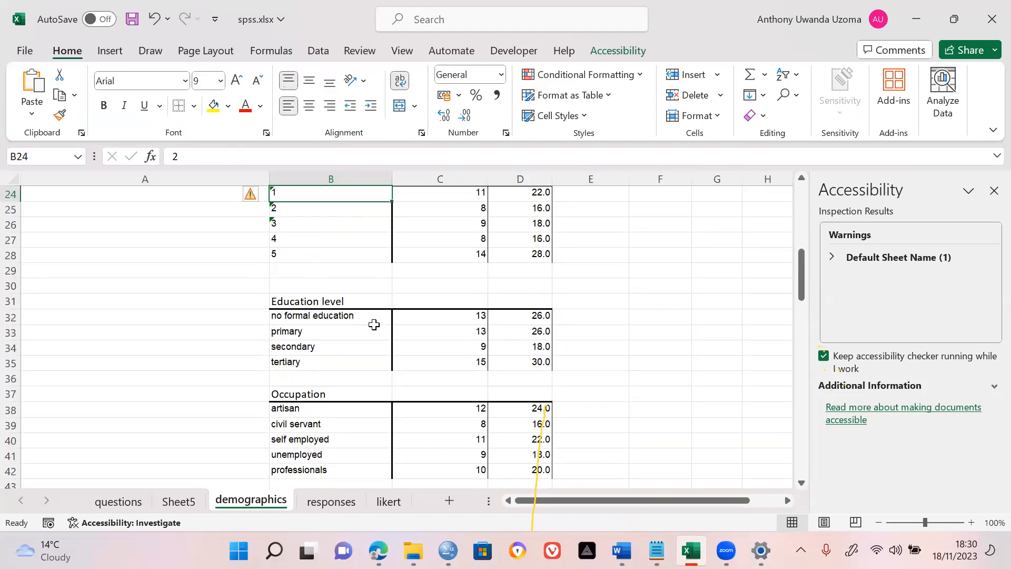
key(Down)
key(Down)
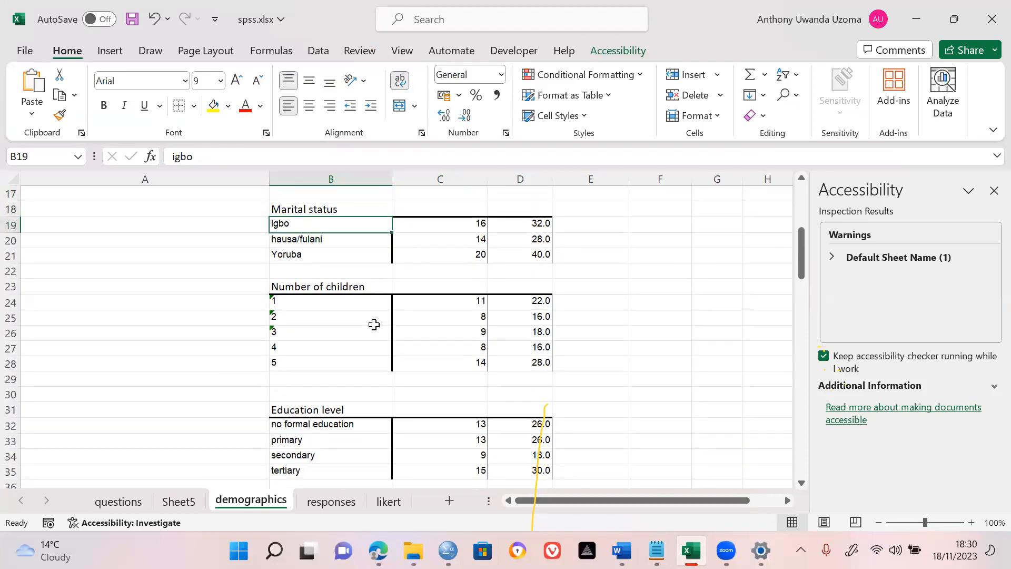
key(Up)
key(Up)
key(Up)
key(Up)
key(Up)
key(Up)
key(Up)
key(Up)
key(Up)
key(Up)
key(Up)
key(Up)
key(Up)
key(Up)
key(Up)
key(Up)
key(Up)
key(Up)
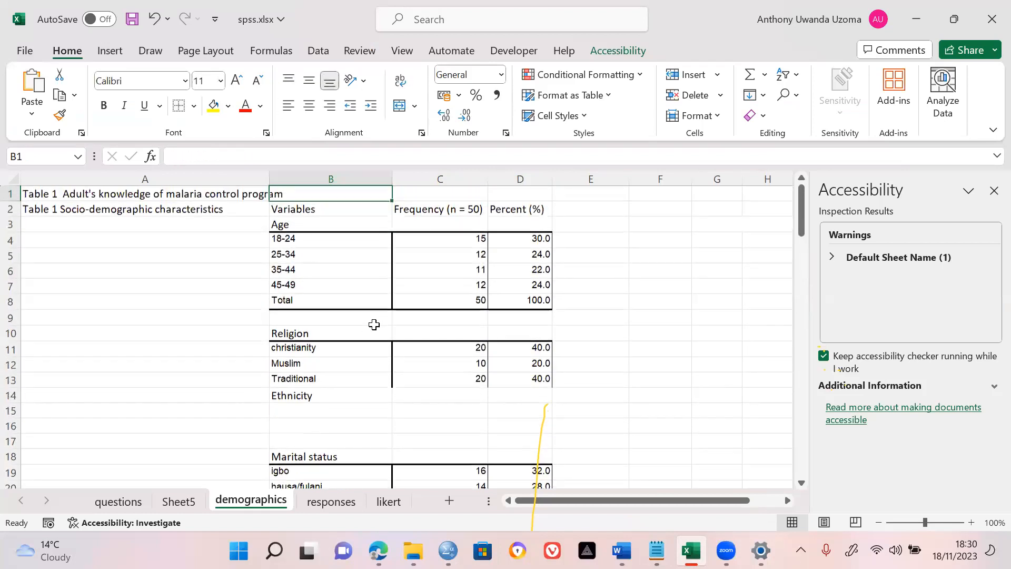
key(Down)
key(Down)
key(Down)
key(Down)
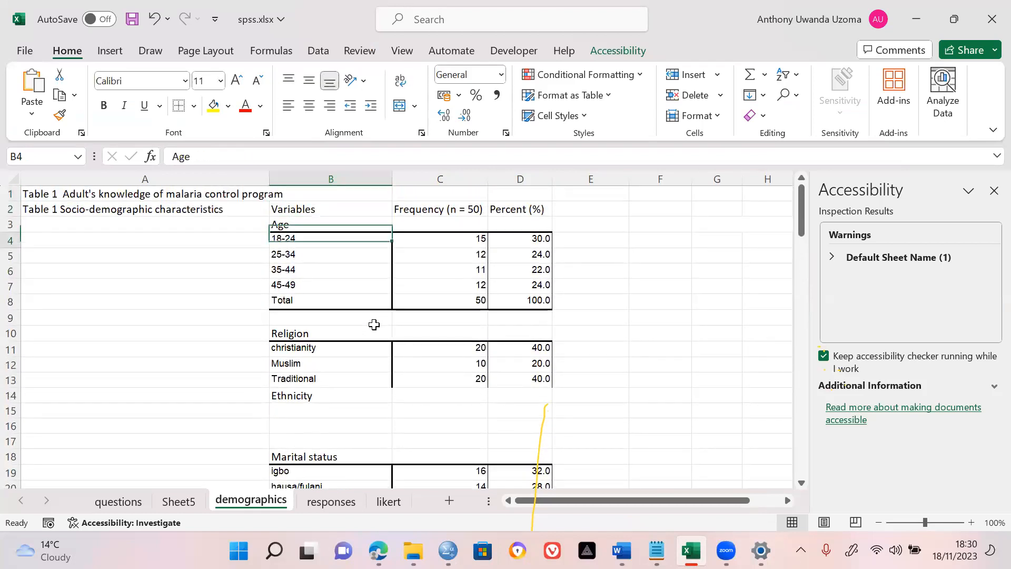
key(Up)
key(Up)
key(Down)
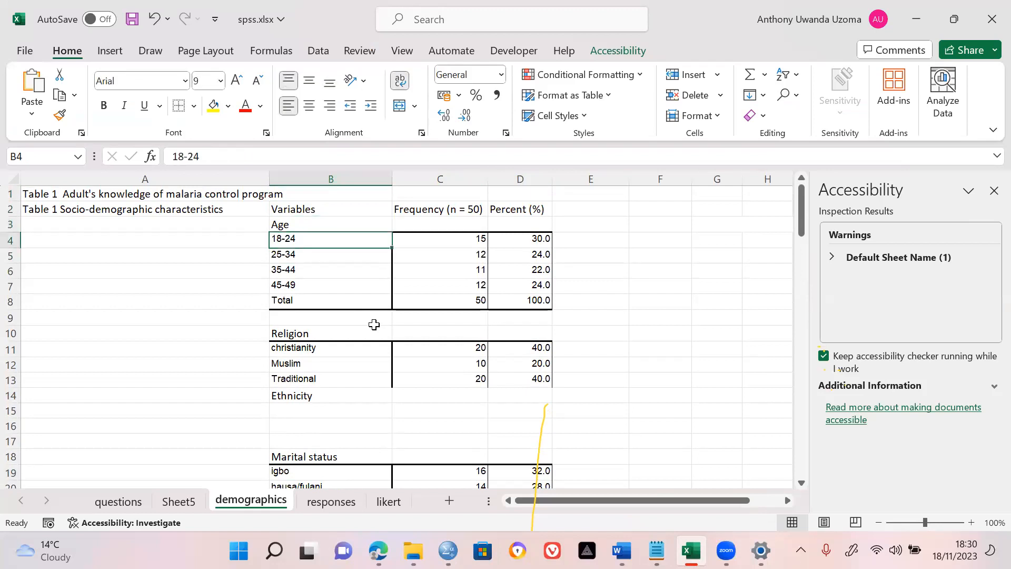
key(shift+Right)
key(shift+Down)
key(shift+Down)
key(shift+Down)
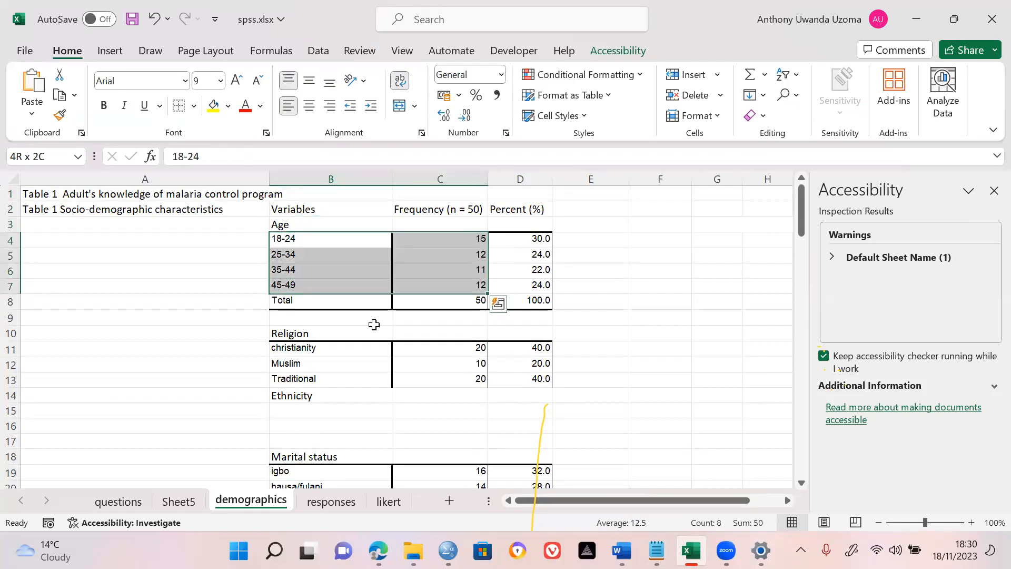
key(Up)
key(Down)
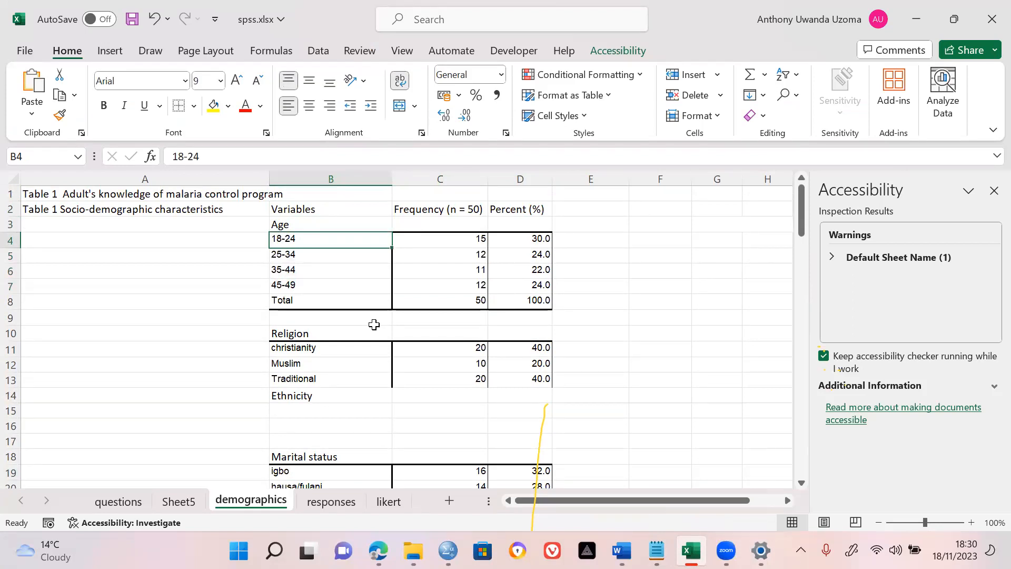
Select the age categories and their frequencies in B4:C7 and close the Accessibility pane.
key(shift+Right)
key(shift+Right)
key(shift+Left)
key(shift+Down)
key(shift+Down)
key(shift+Down)
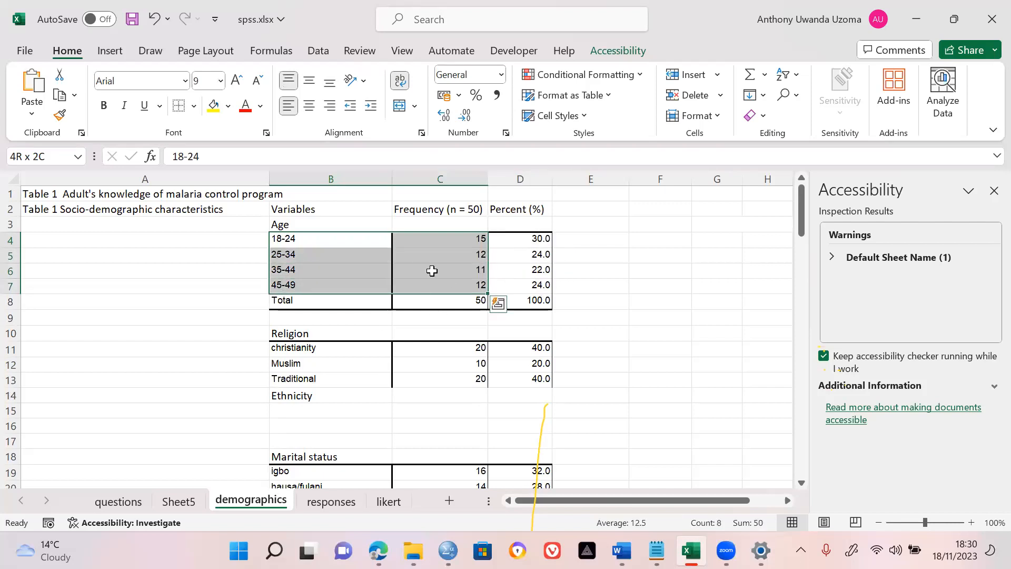
click(991, 189)
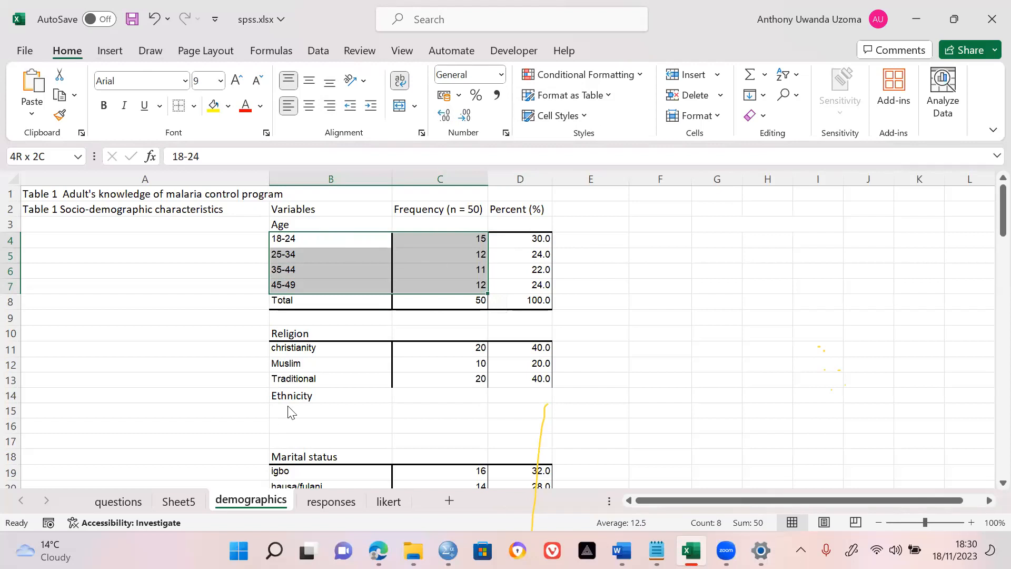
click(243, 41)
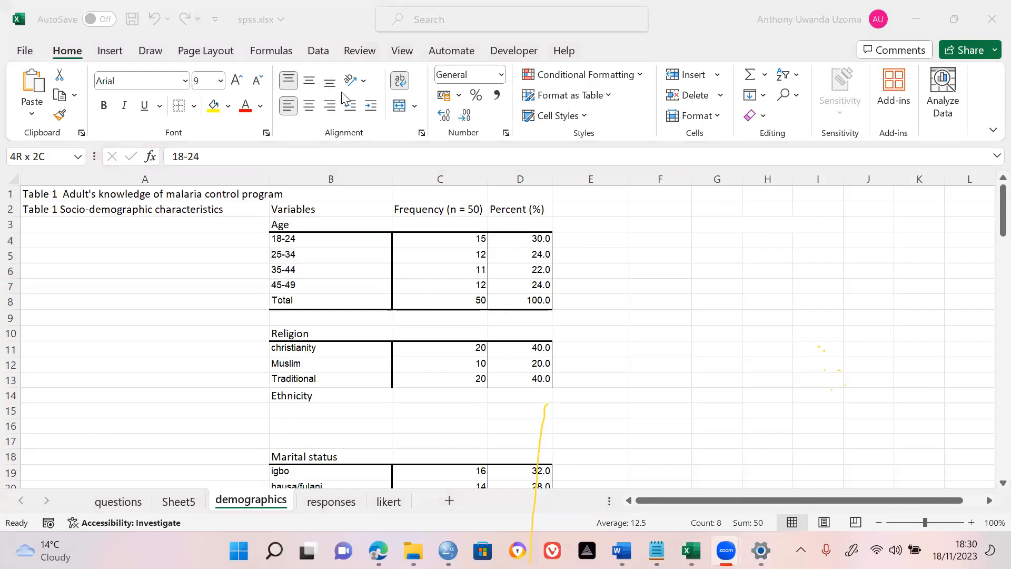
click(115, 50)
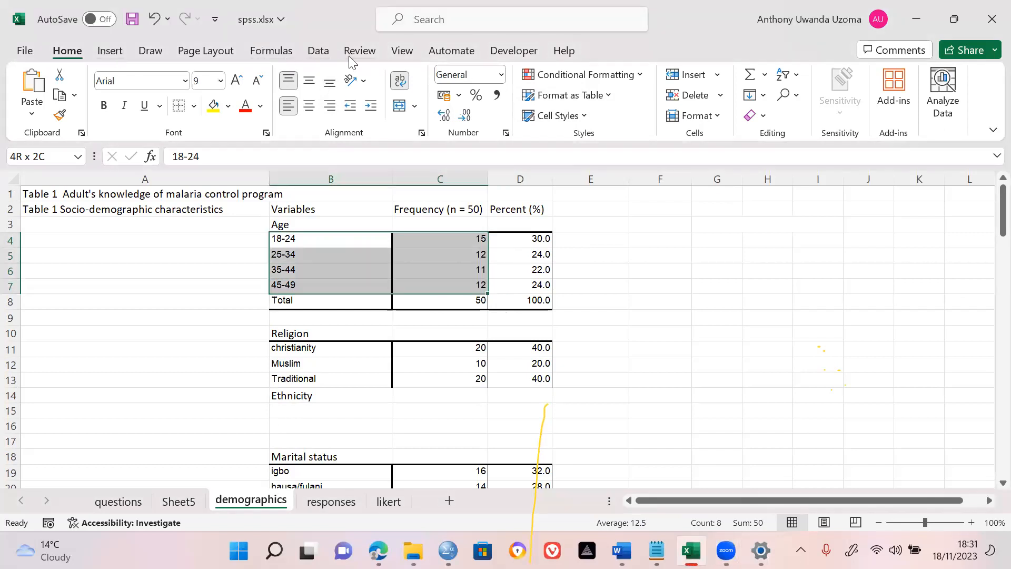
click(316, 51)
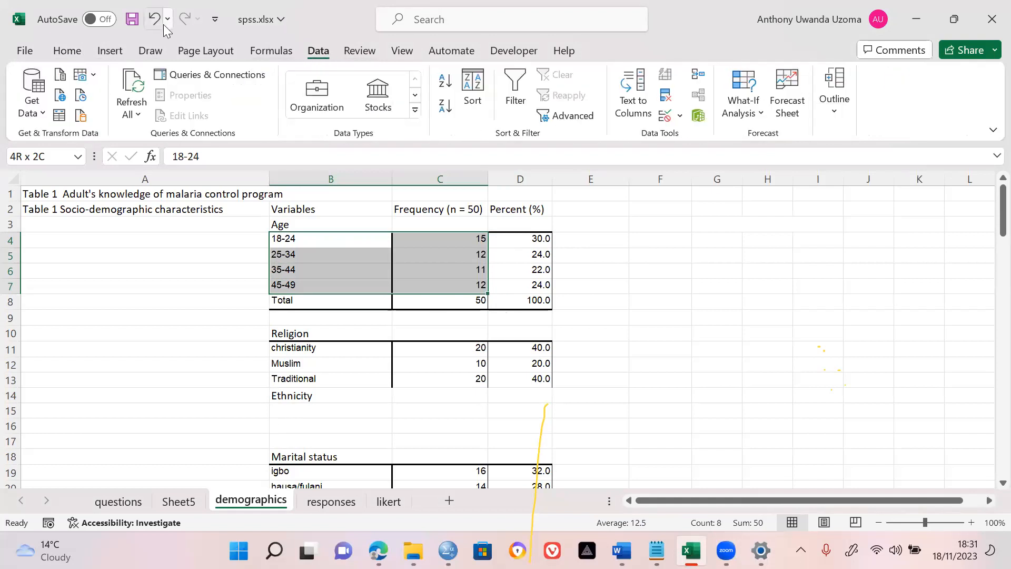
click(67, 50)
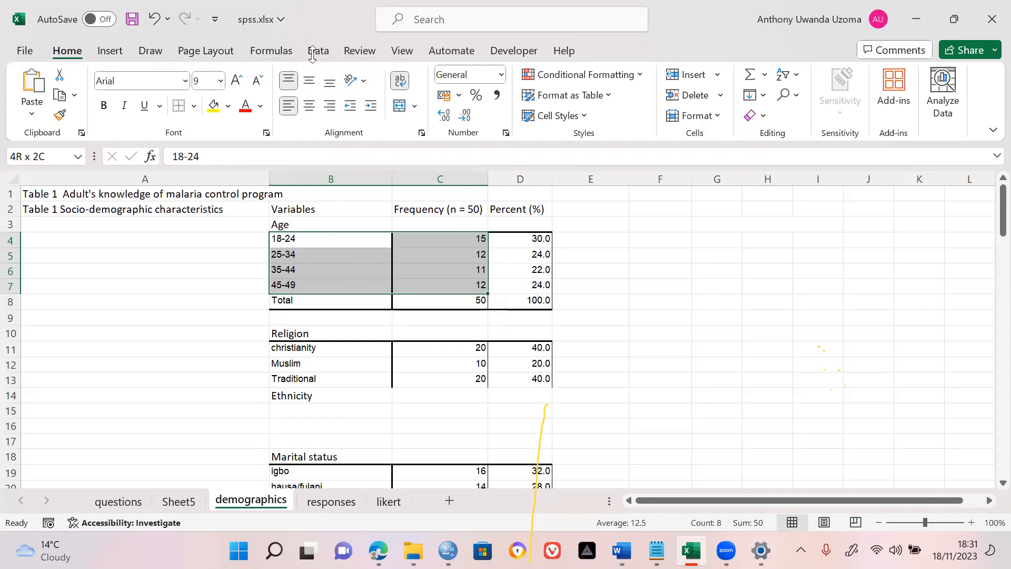
Look over the demographics sheet's frequency column from Age down to the Education level group and back up to the Age rows.
click(429, 218)
key(Down)
key(Down)
key(Down)
key(Down)
key(Down)
key(Down)
key(Down)
key(Down)
key(Down)
key(Down)
key(Down)
key(Down)
key(Down)
key(Down)
key(Down)
key(Down)
key(Down)
key(Down)
key(Down)
key(Down)
key(Down)
key(Down)
key(Down)
key(Down)
key(Down)
key(Down)
key(Down)
key(Down)
key(Down)
key(Up)
key(Up)
key(Up)
key(Up)
key(Up)
key(Up)
key(Up)
key(Up)
key(Up)
key(Up)
key(Up)
key(Up)
key(Up)
key(Up)
key(Up)
key(Up)
key(Up)
key(Up)
key(Up)
key(Up)
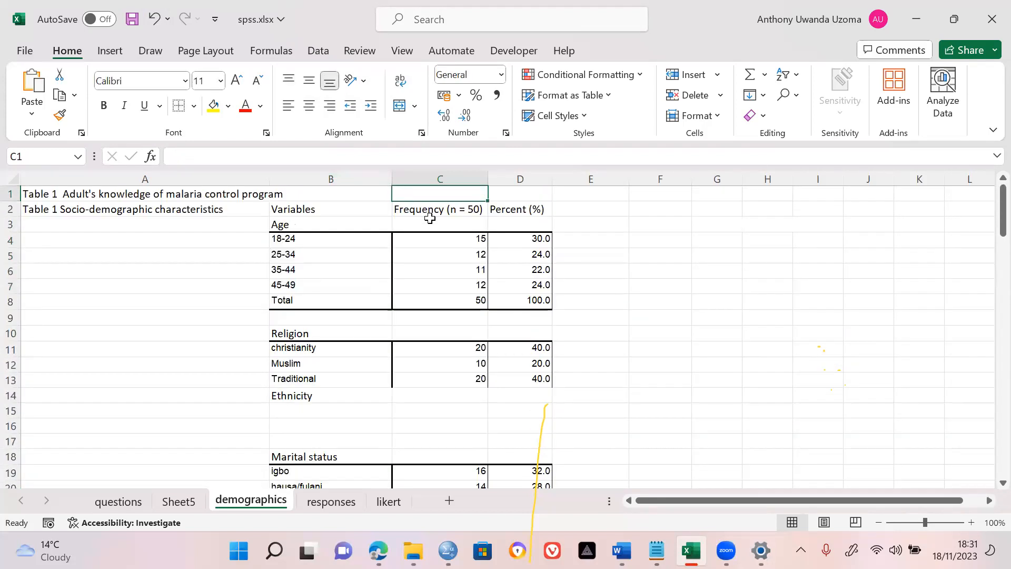
key(Down)
key(Down)
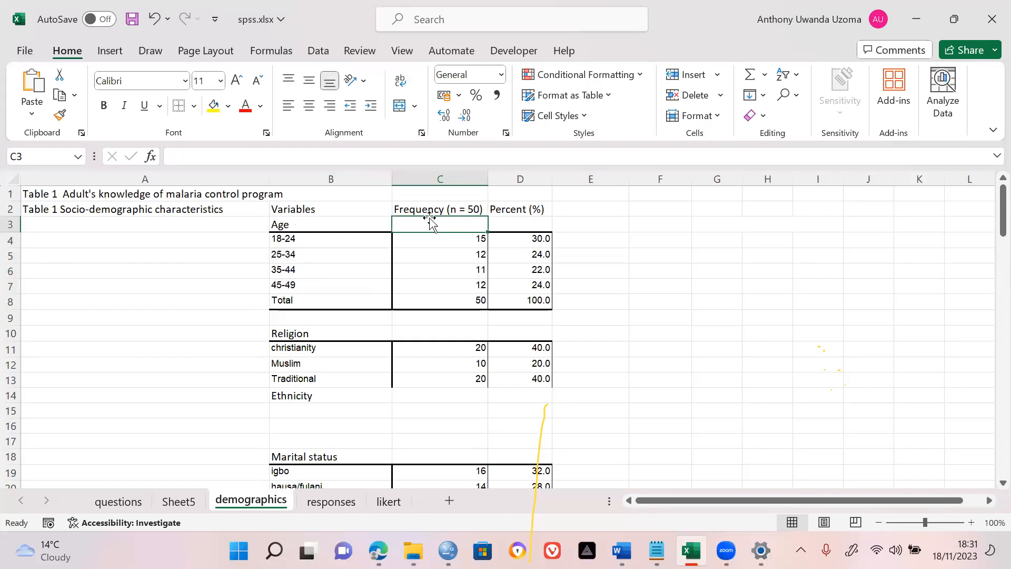
key(Down)
key(Down)
key(Up)
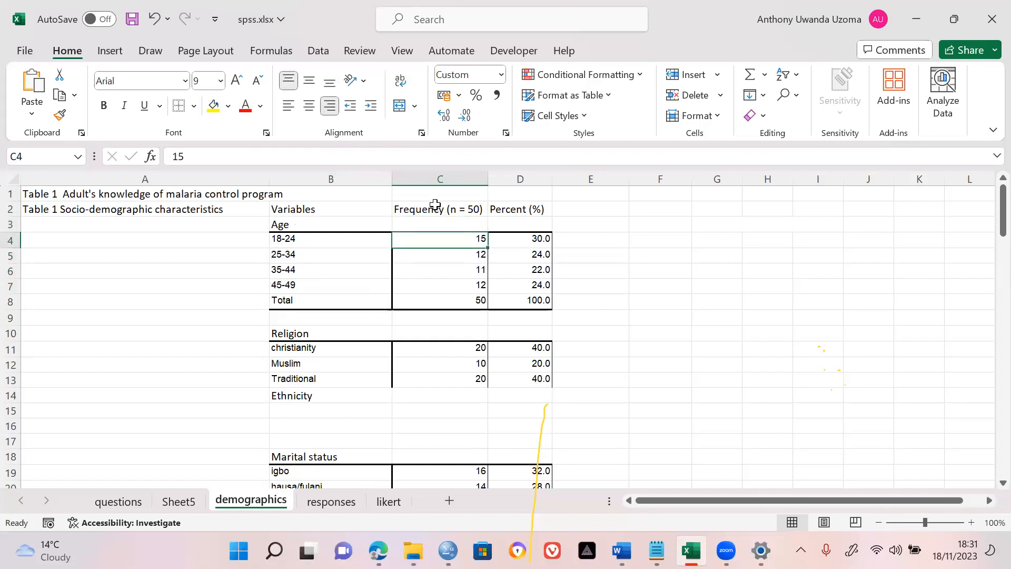
Examine the demographics tables from the Frequency (n = 50) heading through Occupation and Household income to Source of malaria information.
click(475, 210)
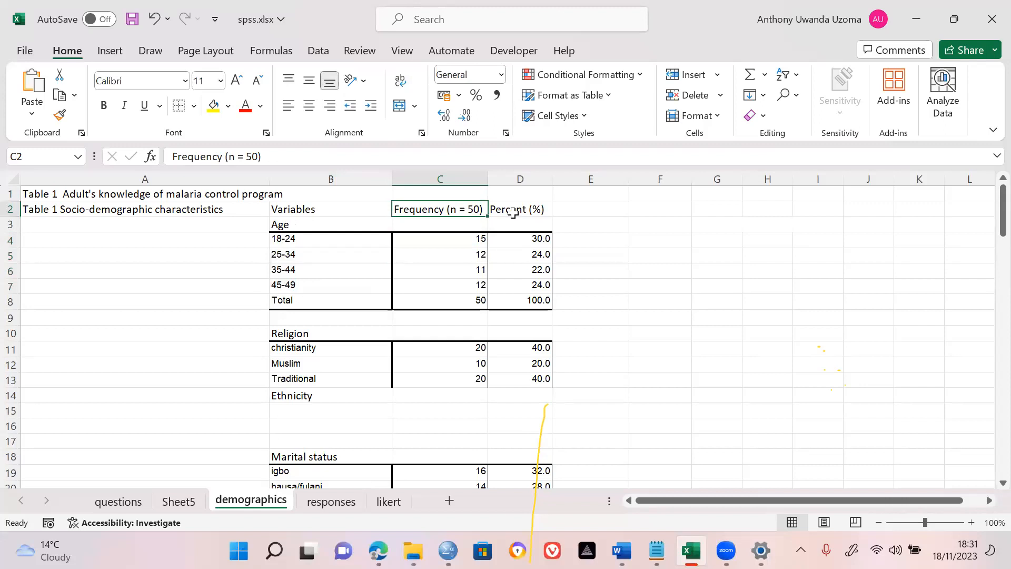
key(Down)
key(Down)
key(Down)
key(Down)
key(Down)
key(Down)
key(Down)
key(Down)
key(Down)
key(Down)
key(Down)
key(Down)
key(Down)
key(Down)
key(Down)
key(Down)
key(Down)
key(Down)
key(Down)
key(Down)
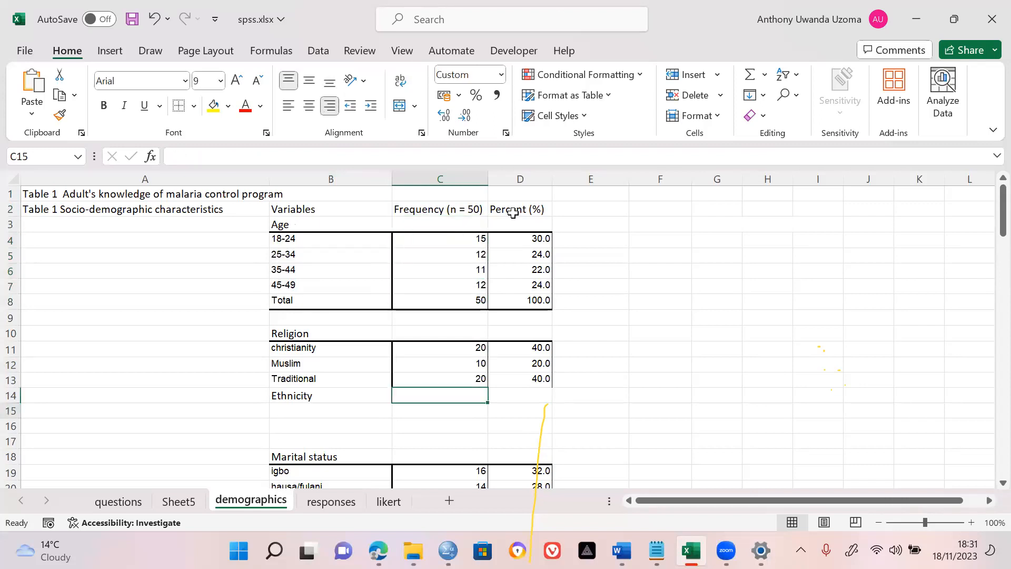
key(Down)
key(Down)
key(Down)
key(Down)
key(Down)
key(Down)
key(Down)
key(Down)
key(Down)
key(Down)
key(Down)
key(Down)
key(Down)
key(Down)
key(Down)
key(Down)
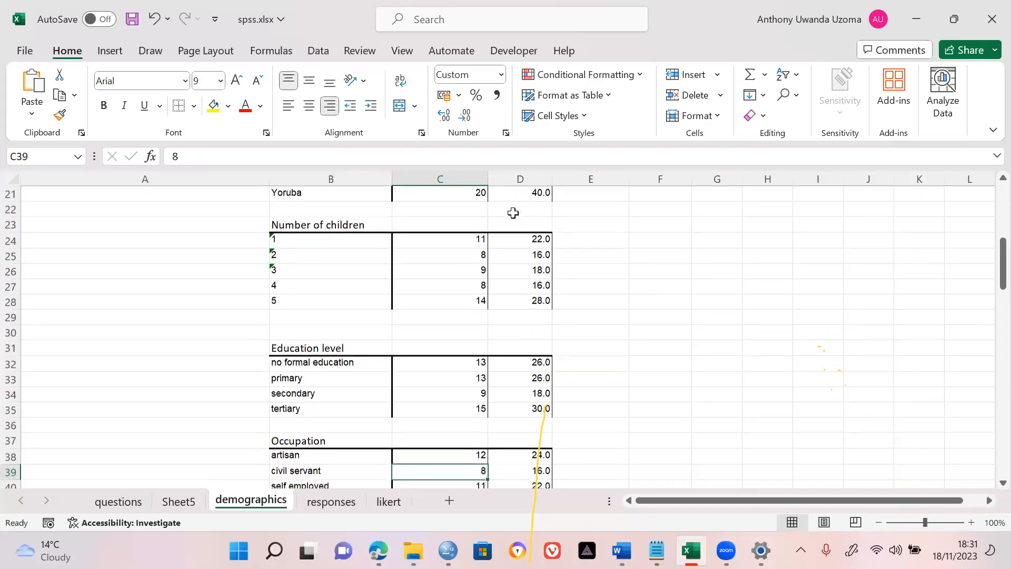
key(Down)
key(Down)
key(Down)
key(Down)
key(Down)
key(Down)
key(Down)
key(Down)
key(Down)
key(Down)
key(Down)
key(Down)
key(Down)
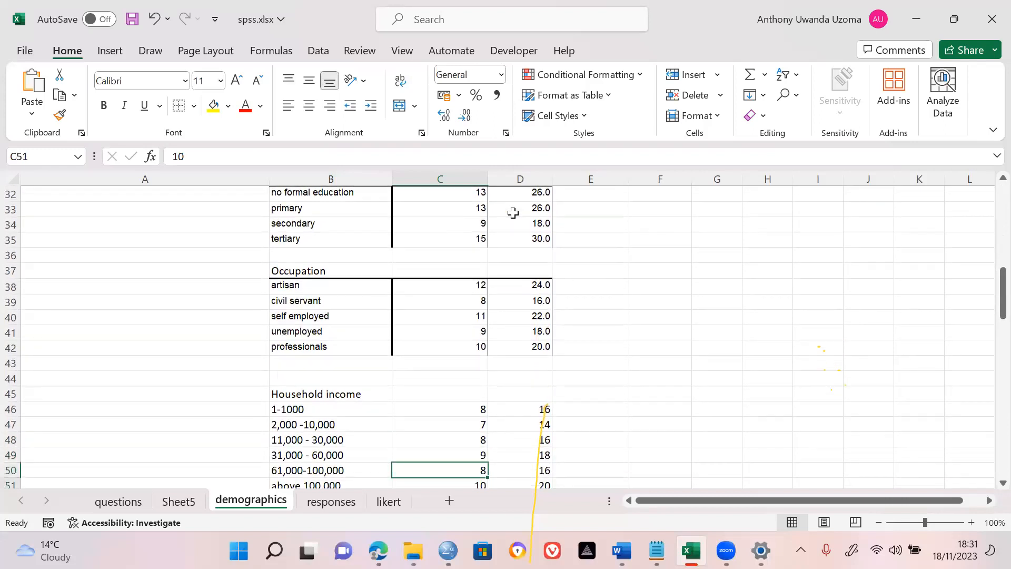
key(Down)
key(Down)
key(Down)
key(Down)
key(Down)
key(Down)
key(Down)
key(Down)
key(Down)
key(Down)
key(Down)
key(Down)
key(Down)
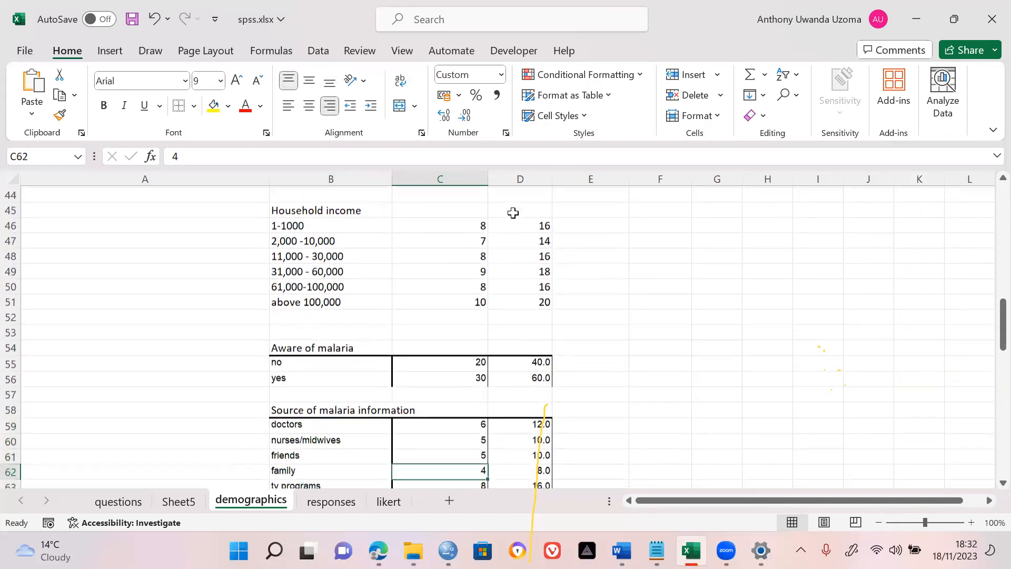
key(Down)
key(Down)
Select the Aware of malaria answers with their values in B55:D56 and examine the tables below, down to Awareness of how malaria is transmitted.
click(307, 256)
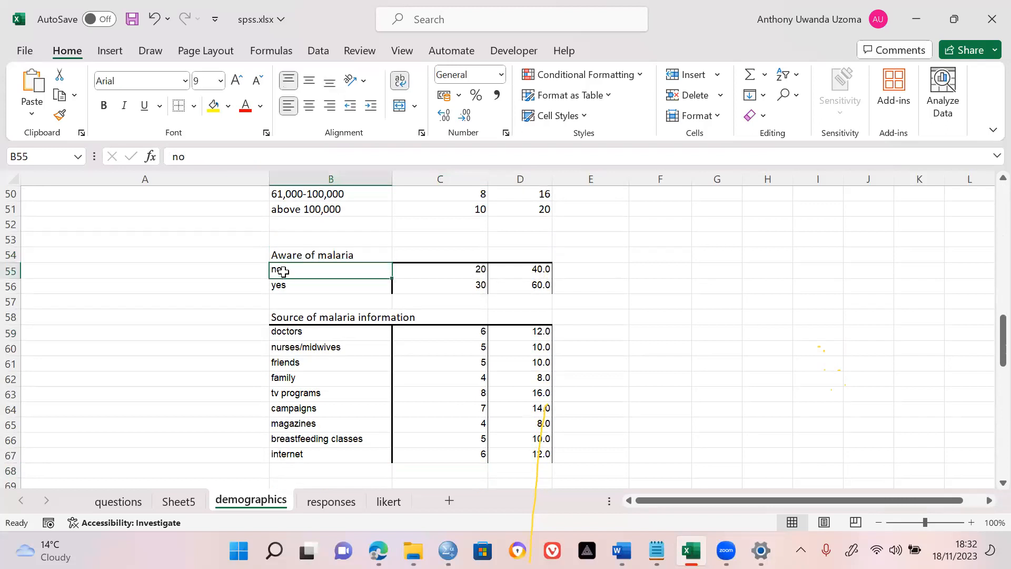
shift+click(518, 285)
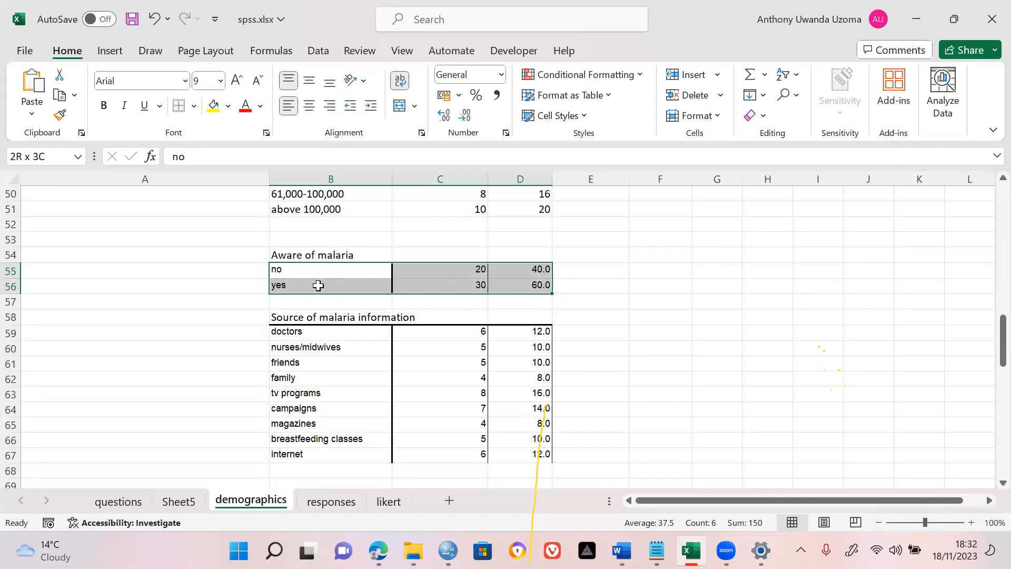
key(Down)
key(Down)
key(Down)
key(Down)
key(Down)
key(Down)
key(Down)
key(Down)
key(Down)
key(Down)
key(Down)
key(Down)
key(Down)
key(Down)
key(Down)
key(Down)
key(Down)
key(Down)
key(Down)
key(Down)
key(Down)
key(Down)
key(Down)
key(Down)
key(Down)
key(Down)
key(Down)
key(Down)
key(Down)
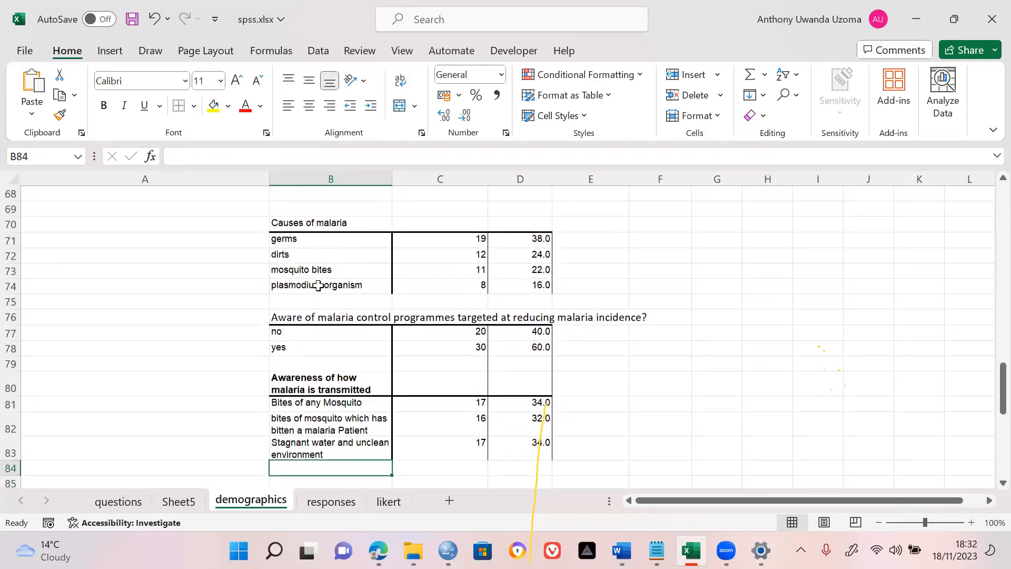
Examine the demographics tables from Awareness of how malaria is transmitted down to the Millennium development Goal question on Insecticide Treated Nets.
key(Down)
key(Down)
key(Down)
key(Down)
key(Down)
key(Down)
key(Down)
key(Down)
key(Down)
key(Down)
key(Down)
key(Down)
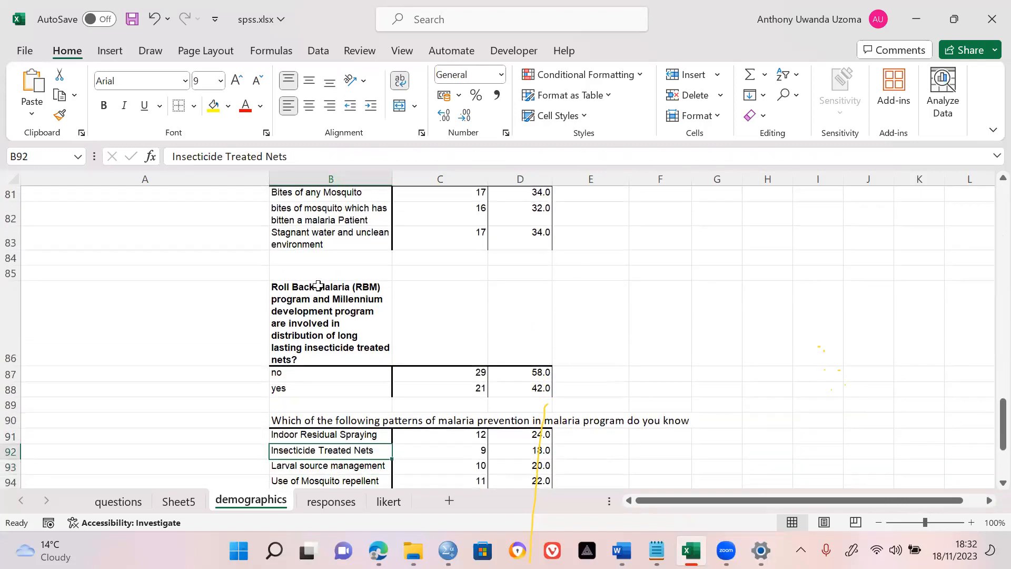
key(Down)
key(Down)
key(Down)
key(Down)
key(Down)
key(Down)
key(Down)
key(Down)
key(Down)
key(Down)
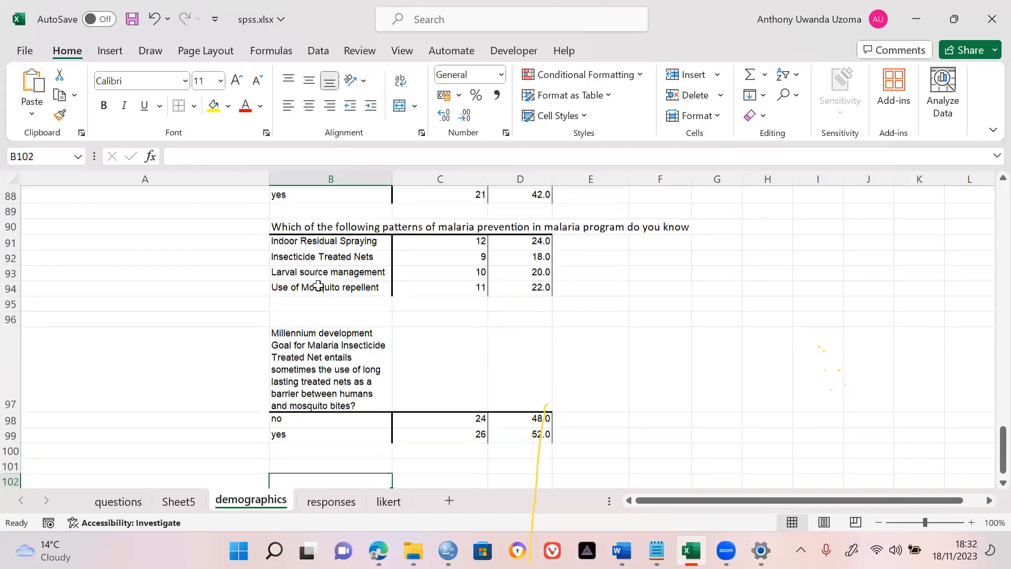
Look back up over the malaria programme and transmission tables in column B to the Causes of malaria heading.
key(Up)
key(Up)
key(Up)
key(Up)
key(Up)
key(Up)
key(Up)
key(Up)
key(Up)
key(Up)
key(Up)
key(Up)
key(Up)
key(Up)
key(Up)
key(Up)
key(Up)
key(Up)
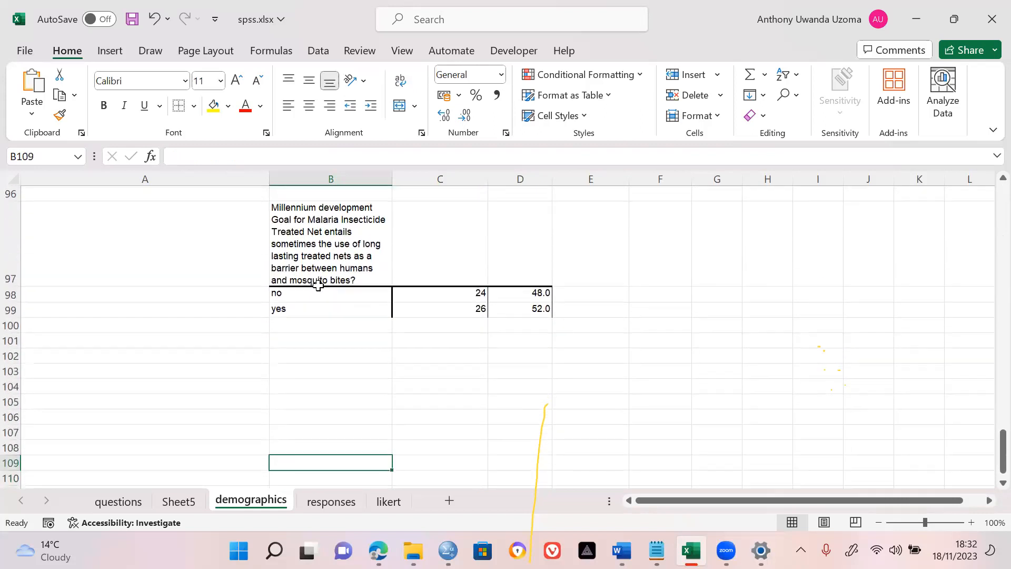
key(Up)
key(Up)
key(Up)
key(Up)
key(Up)
key(Up)
key(Up)
key(Up)
key(Up)
key(Up)
key(Up)
key(Up)
key(Up)
key(Up)
key(Up)
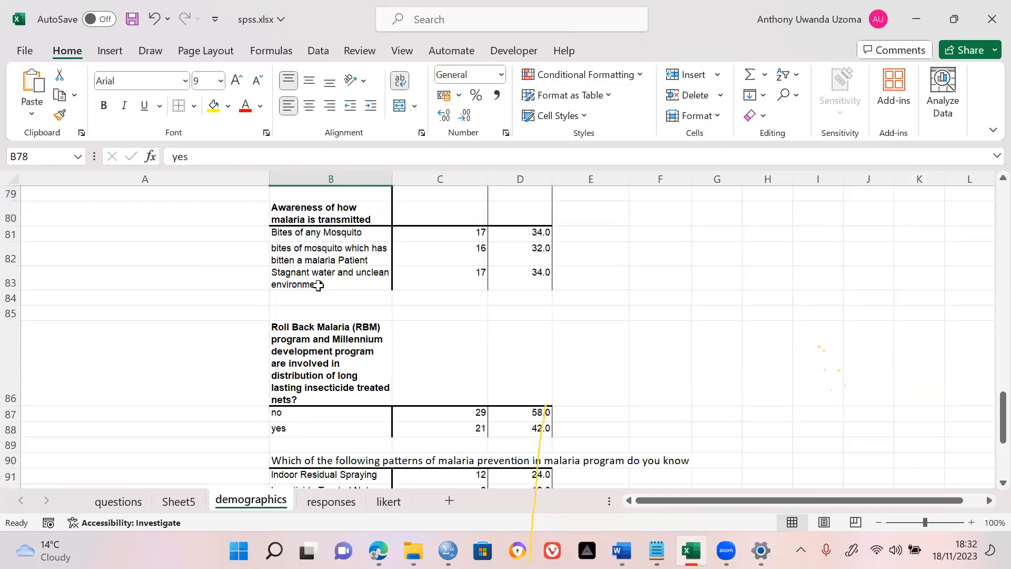
key(Up)
key(Up)
key(Up)
key(Up)
key(Up)
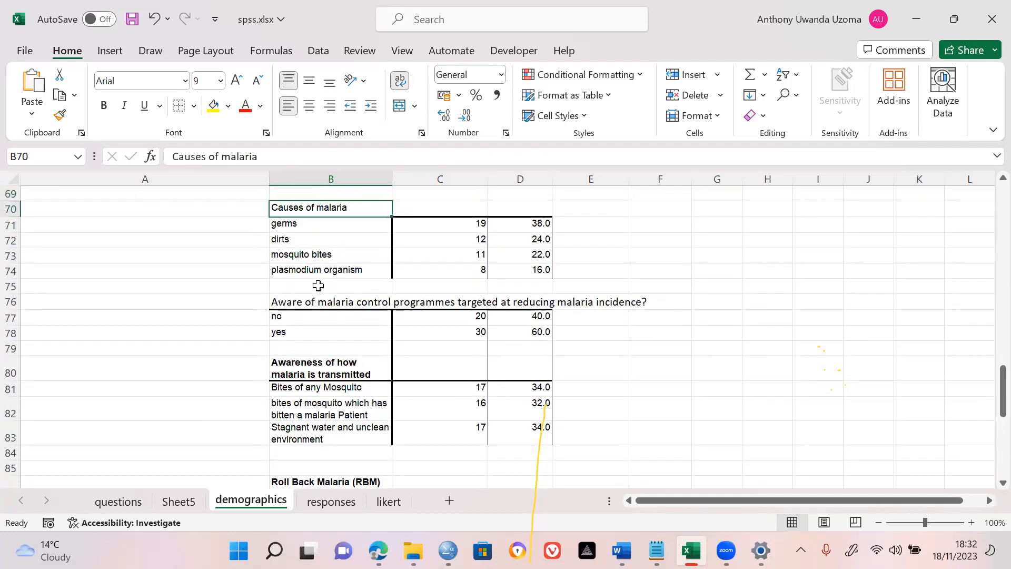
Review the tables above Causes of malaria, from Source of malaria information up through Household income to the Occupation rows.
key(Up)
key(Up)
key(Up)
key(Up)
key(Up)
key(Up)
key(Up)
key(Up)
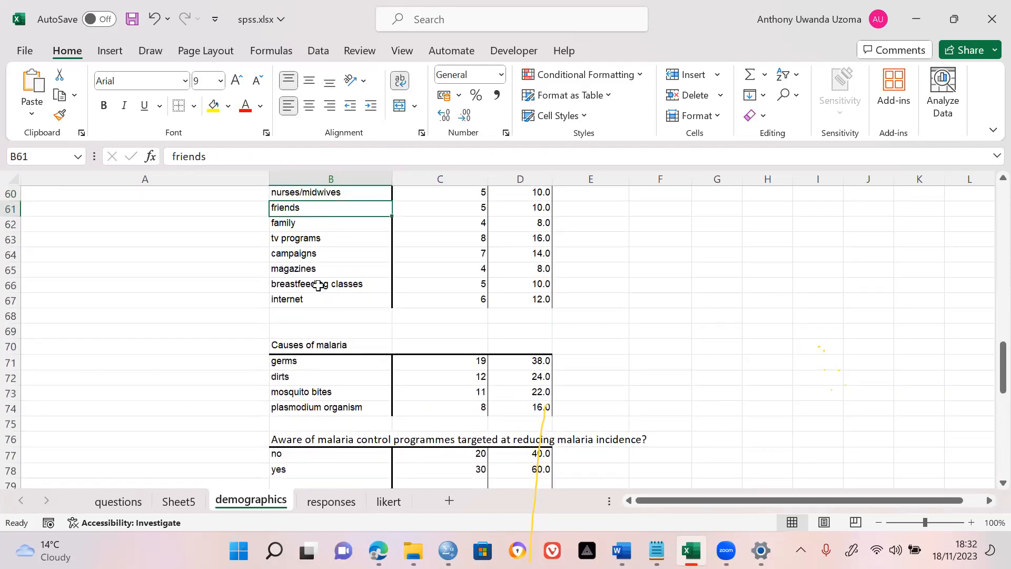
key(Up)
key(Up)
key(Up)
key(Up)
key(Up)
key(Up)
key(Up)
key(Up)
key(Up)
key(Up)
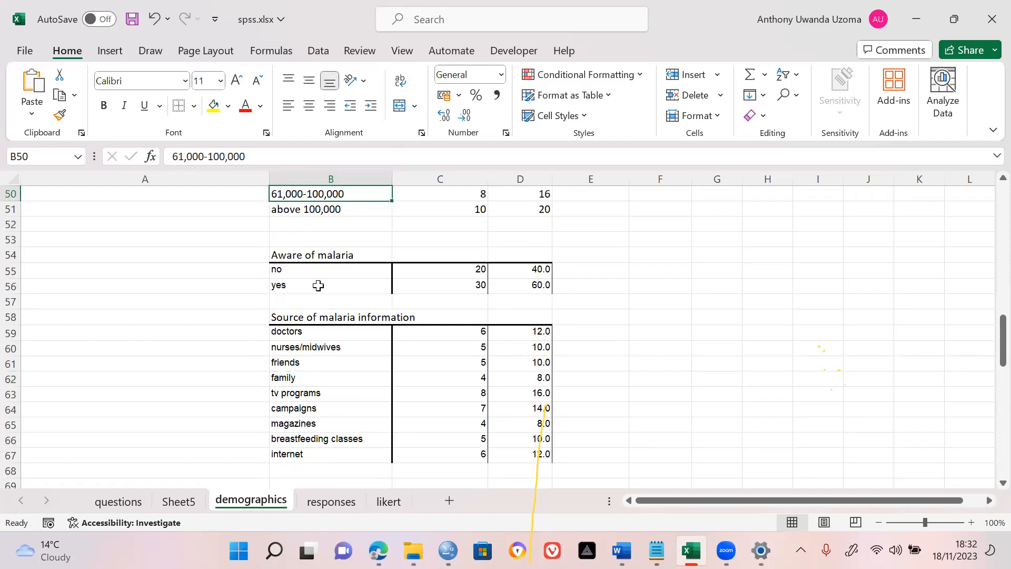
key(Up)
key(Up)
key(Up)
key(Up)
key(Down)
key(Up)
key(Up)
key(Up)
key(Down)
key(Down)
key(Up)
key(Up)
key(Up)
key(Up)
key(Up)
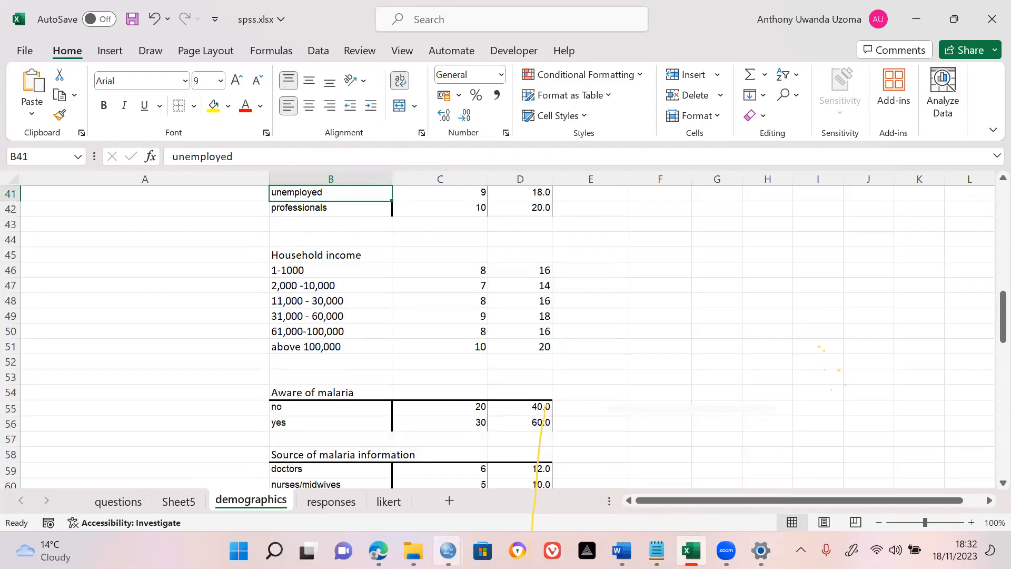
Switch to the SPSS output viewer and rerun Frequencies on the demographic variables with bar charts showing frequencies as chart values.
click(448, 550)
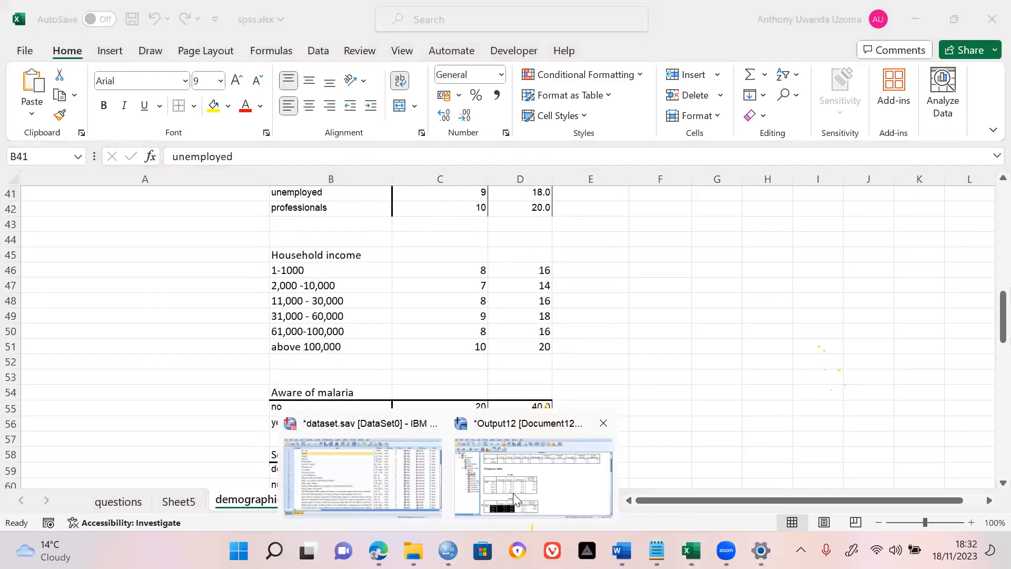
click(512, 493)
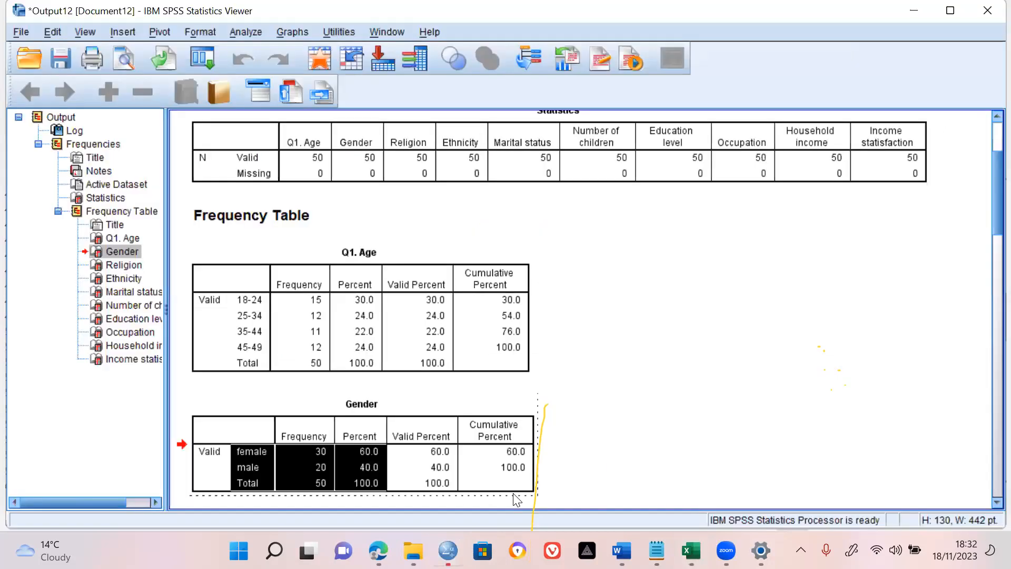
click(241, 30)
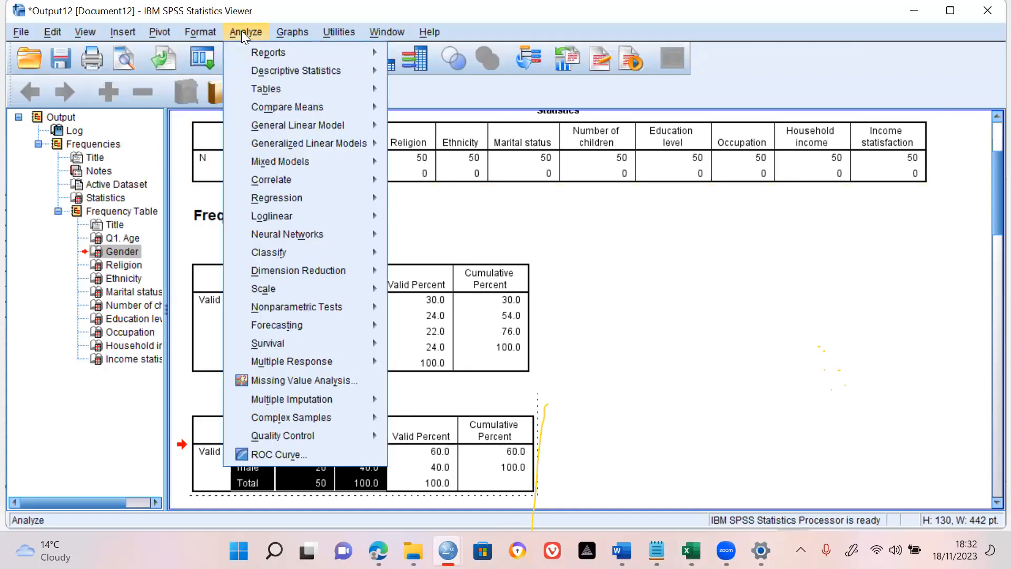
click(240, 32)
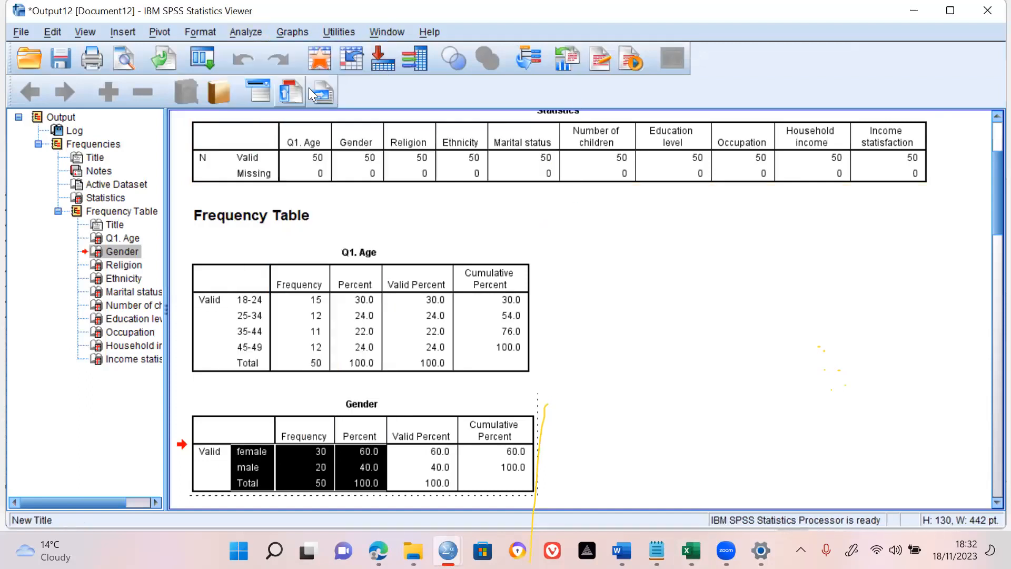
mouse_move(331, 69)
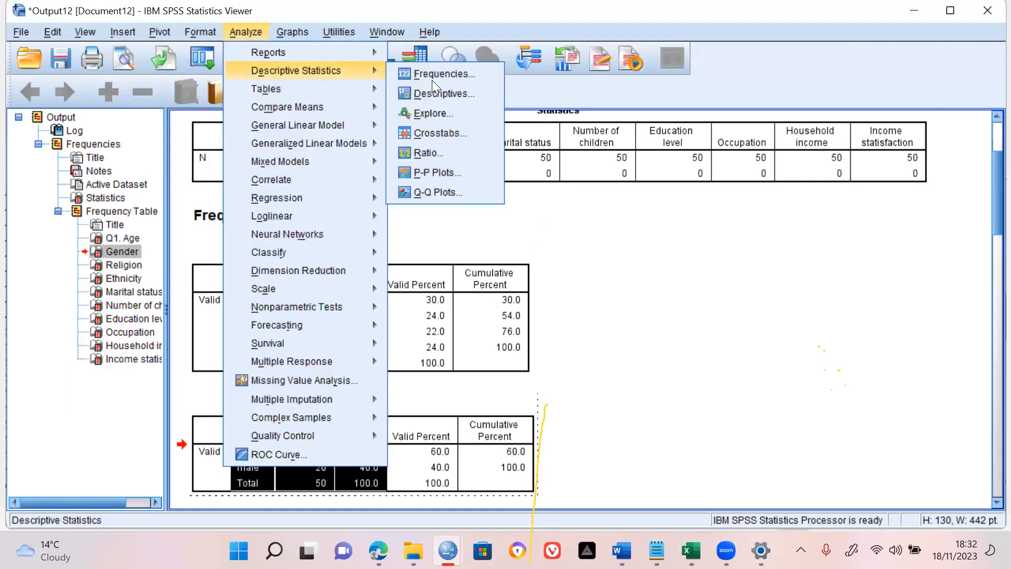
click(432, 80)
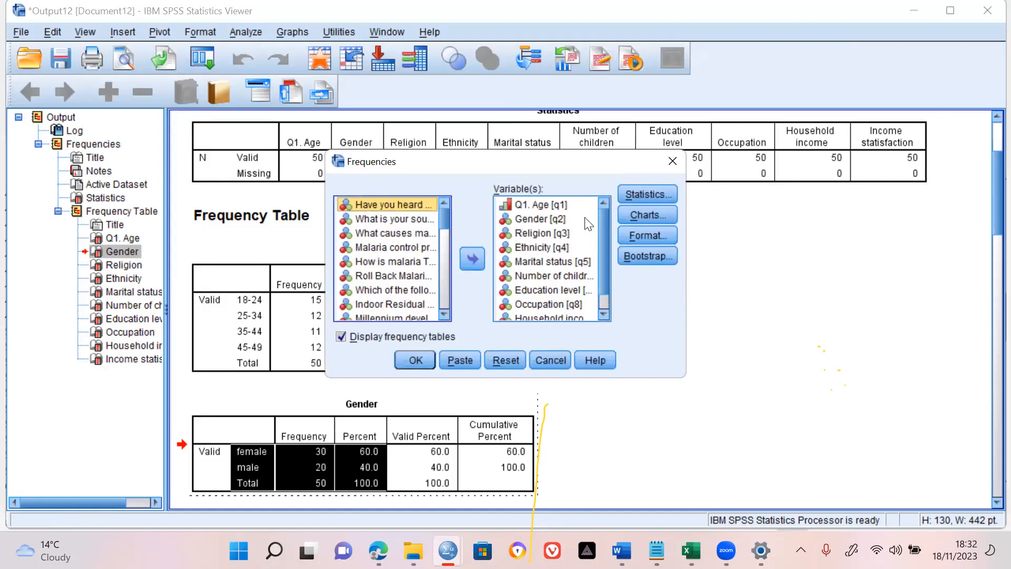
click(653, 215)
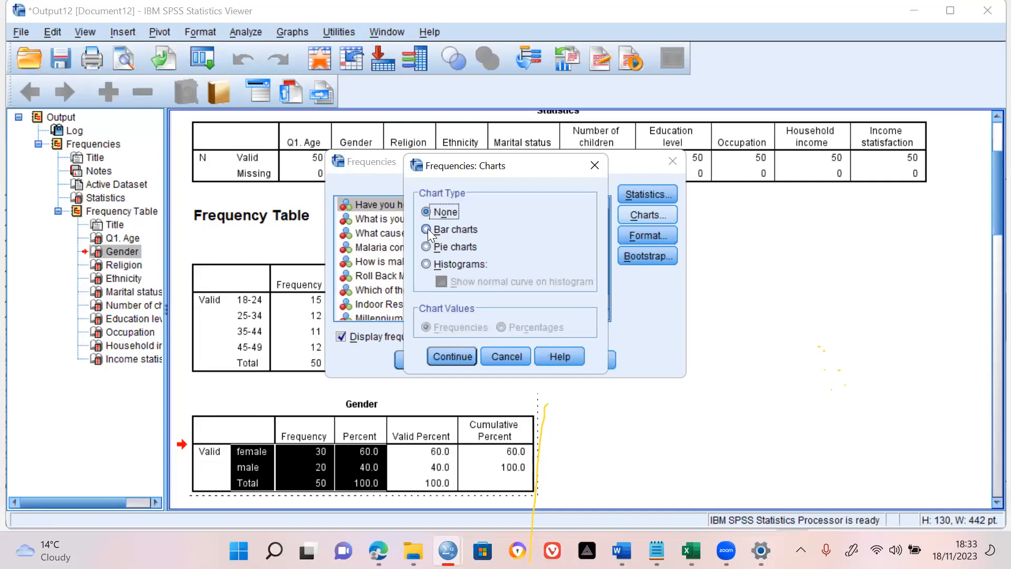
click(427, 228)
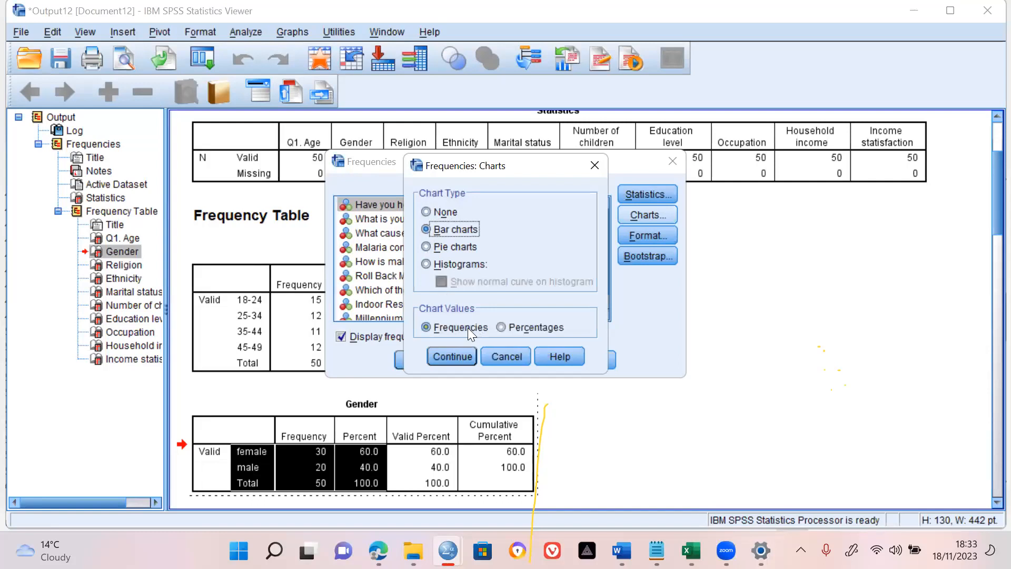
click(463, 356)
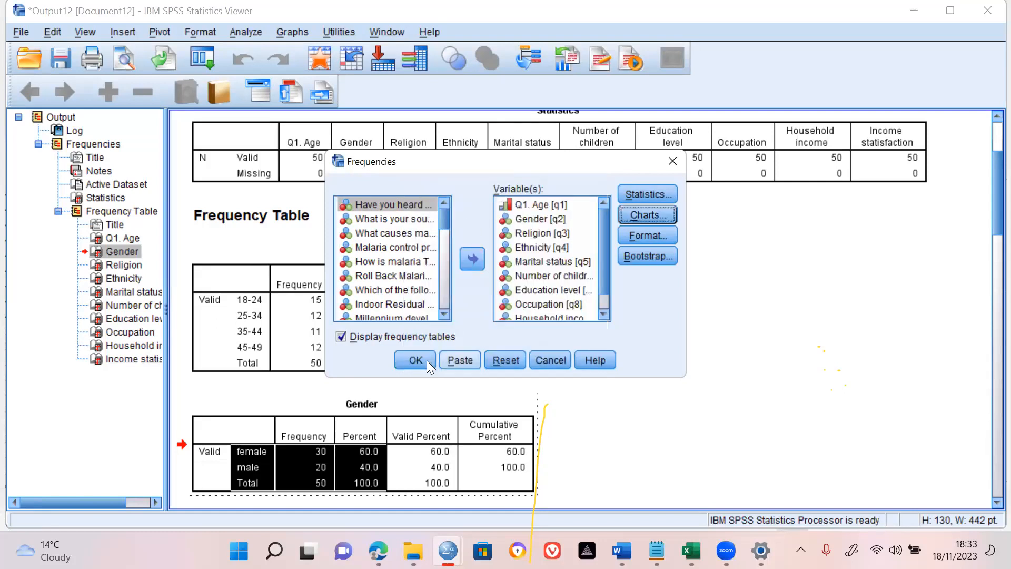
click(417, 361)
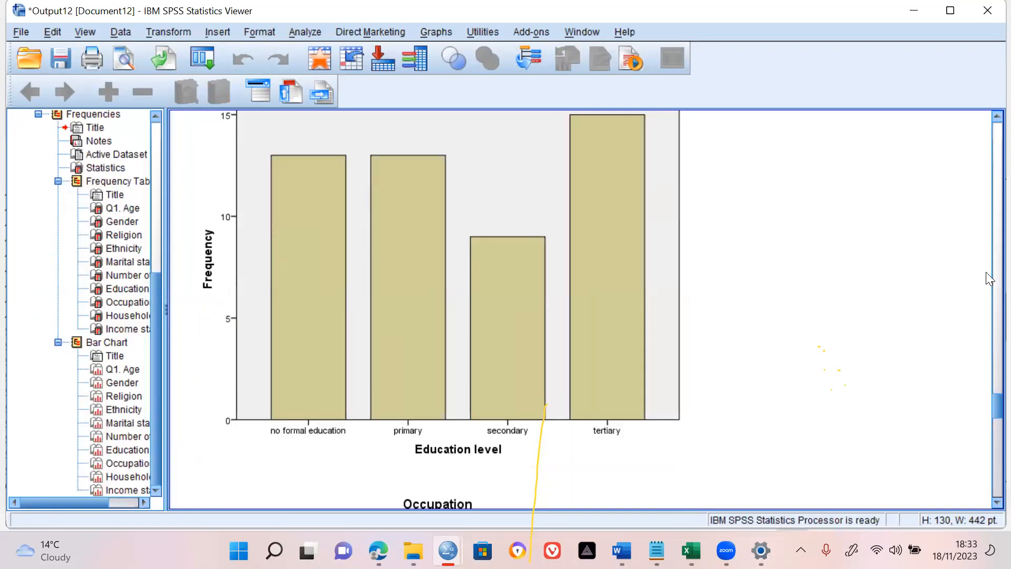
Locate the Q1. Age bar chart in the new output and open it in the Chart Editor.
scroll(990, 263, up, 5)
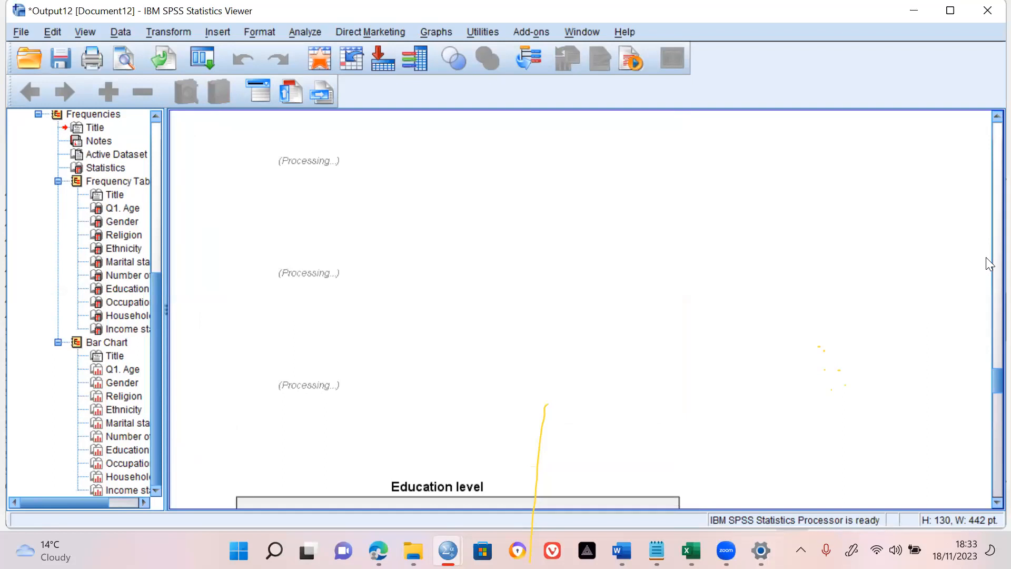
scroll(989, 263, up, 10)
scroll(989, 314, down, 5)
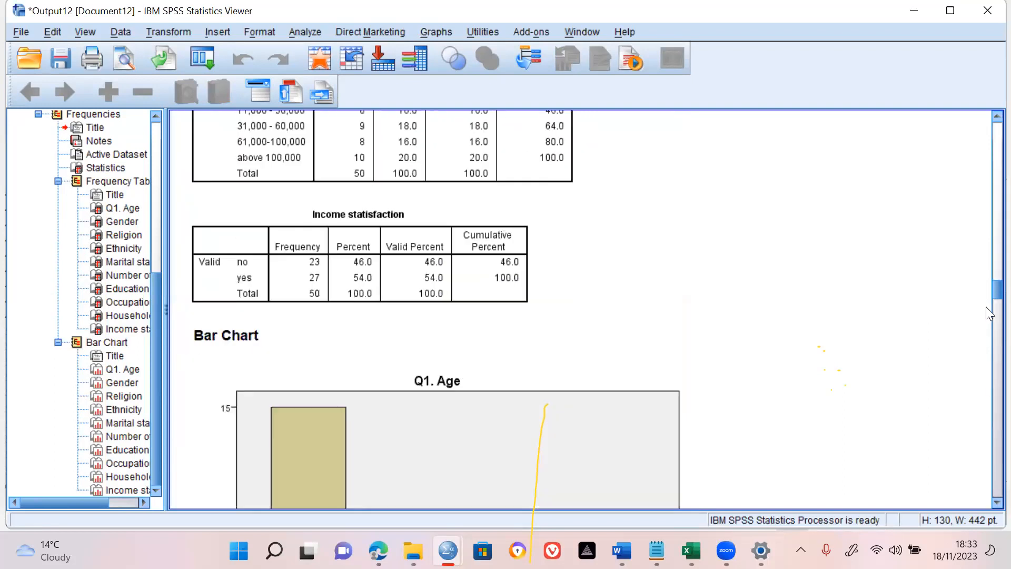
scroll(989, 314, down, 5)
scroll(989, 313, up, 2)
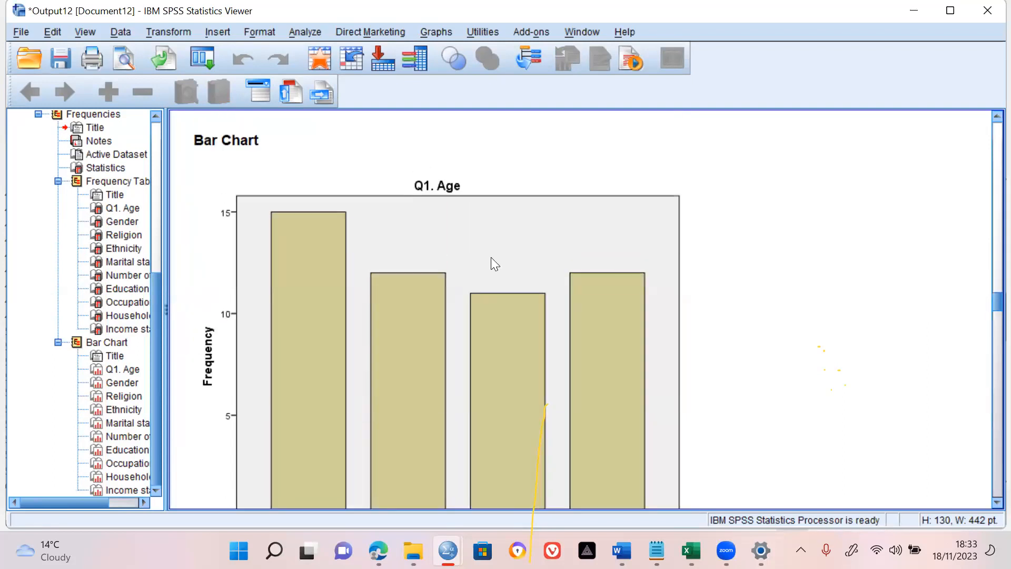
click(397, 240)
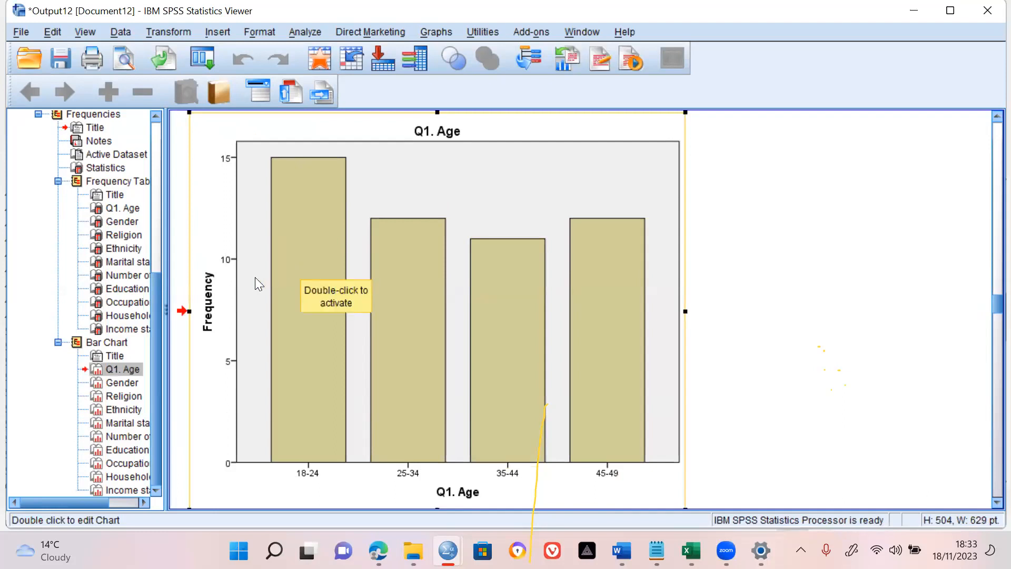
double_click(522, 173)
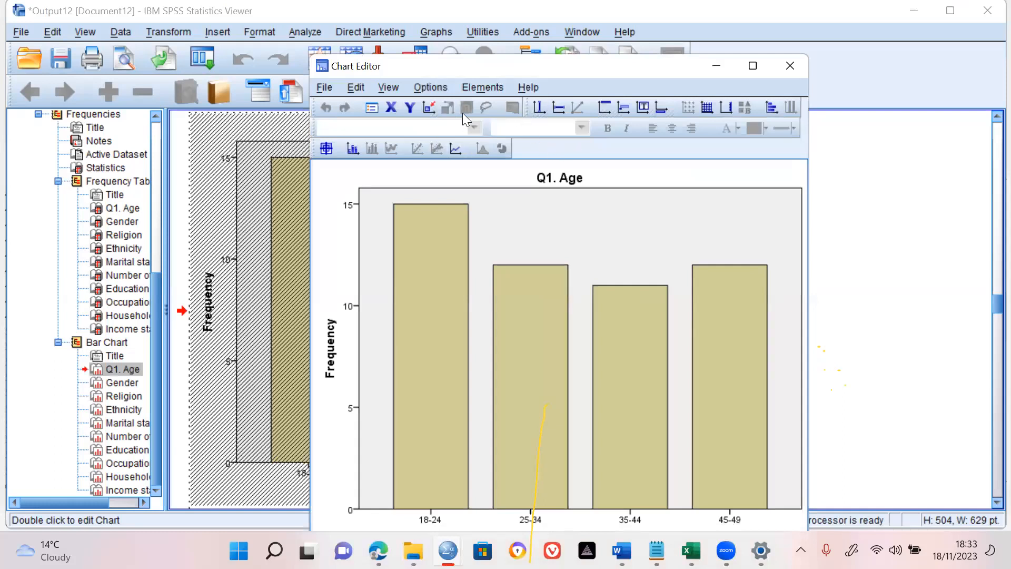
Fill all bars of the Q1. Age chart with red (255, 51, 51) and close the Chart Editor.
double_click(448, 270)
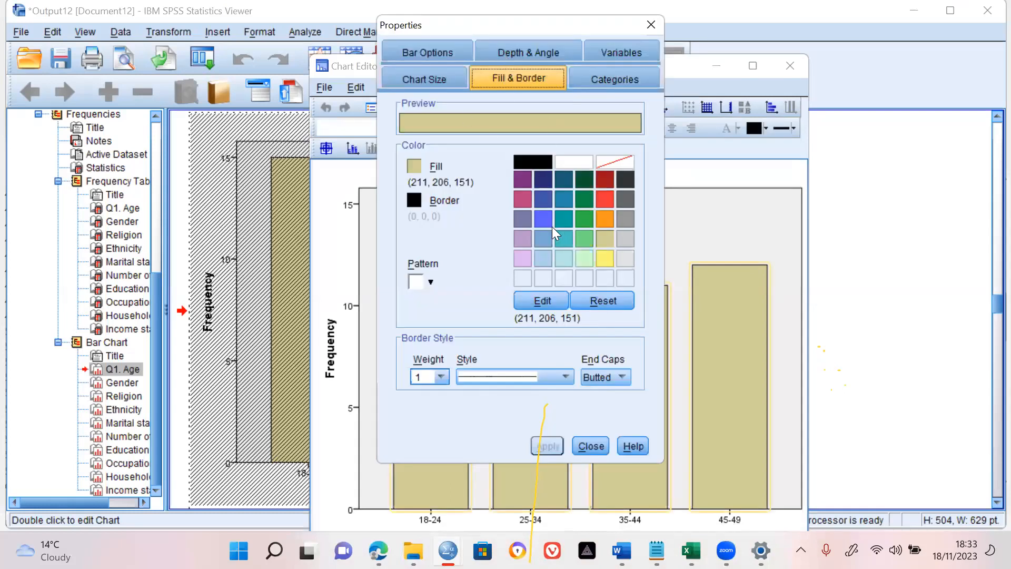
key(Escape)
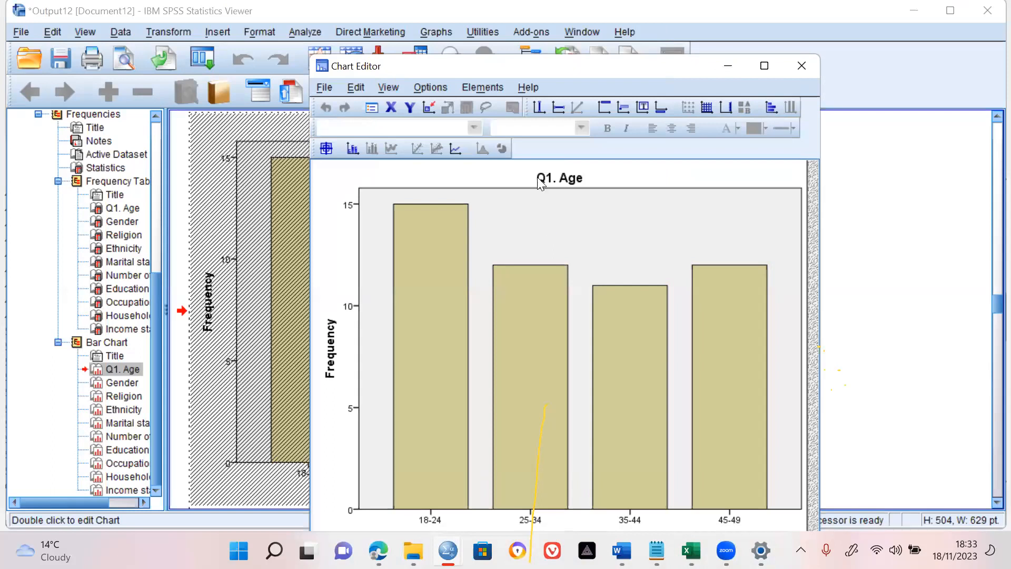
double_click(465, 230)
click(566, 298)
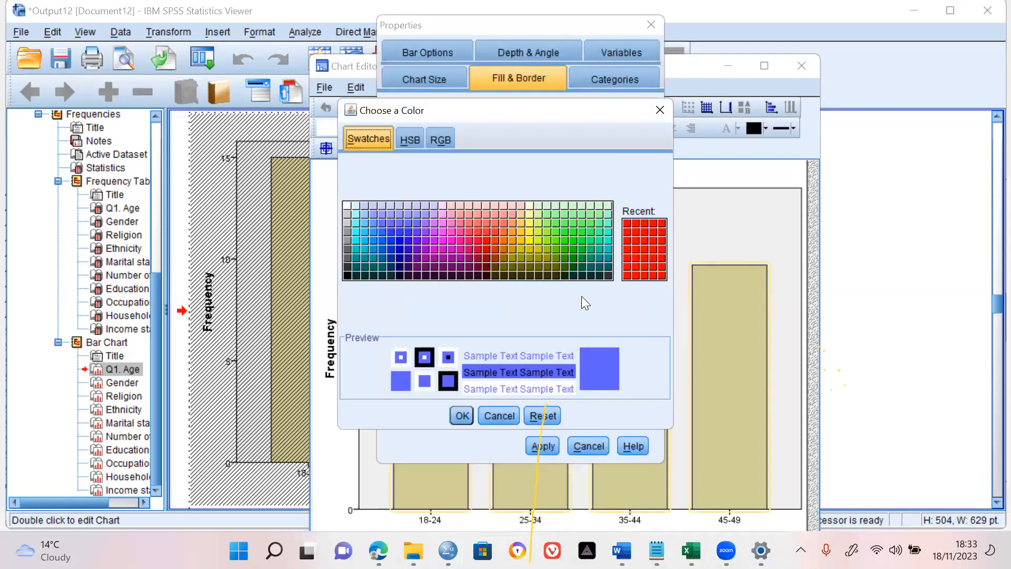
click(478, 233)
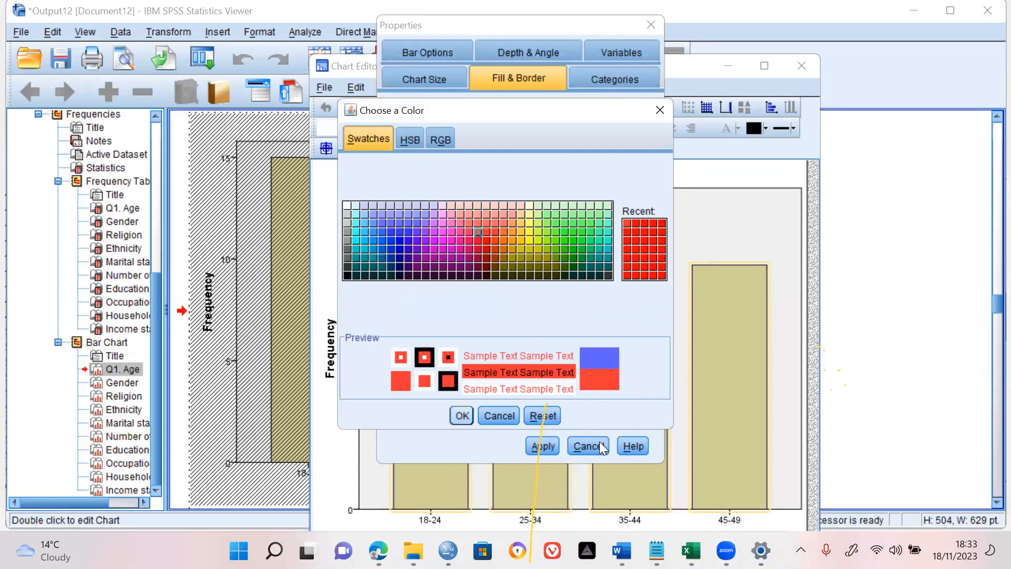
key(Return)
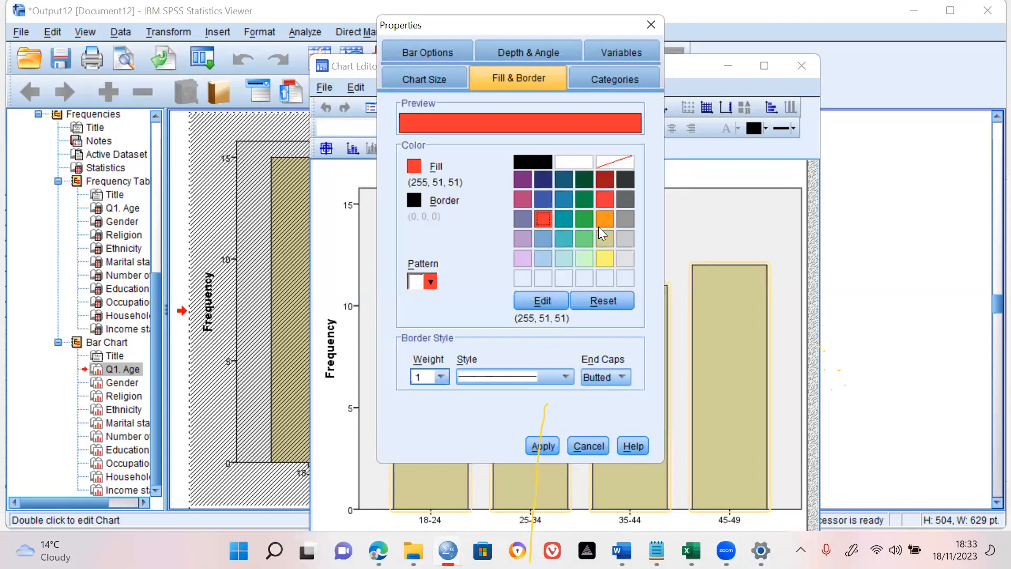
key(alt+a)
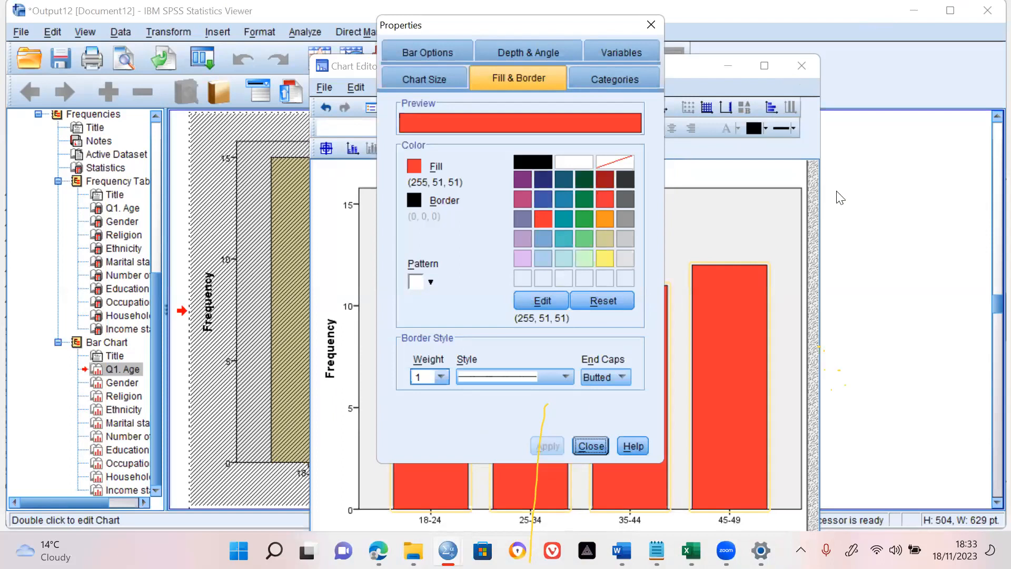
key(Return)
click(679, 68)
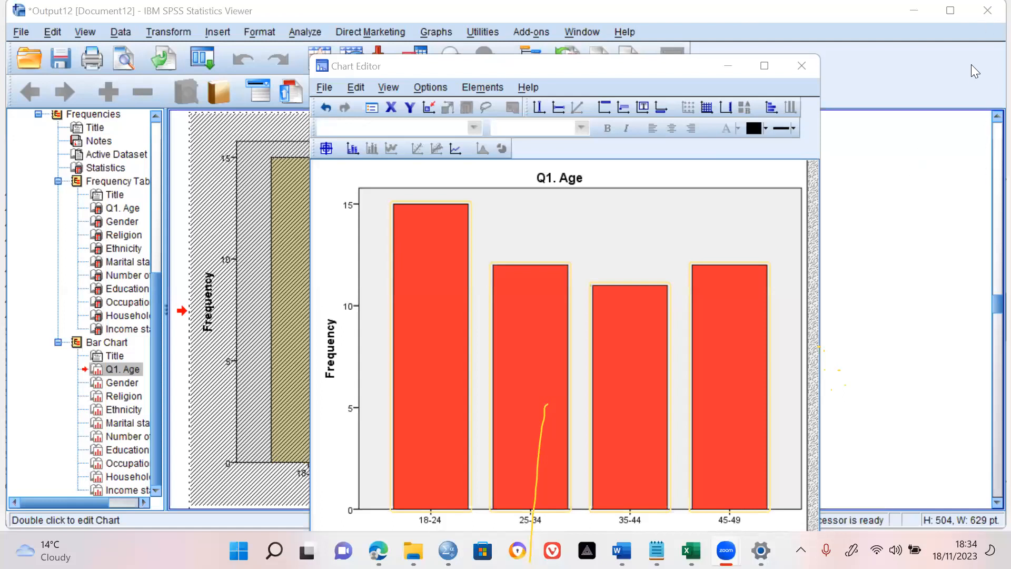
click(764, 66)
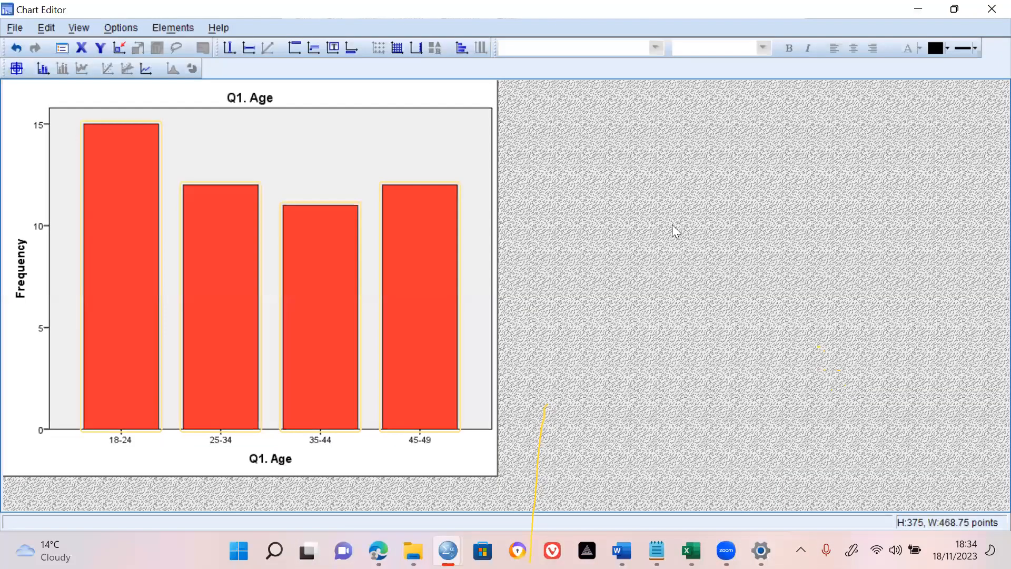
click(991, 9)
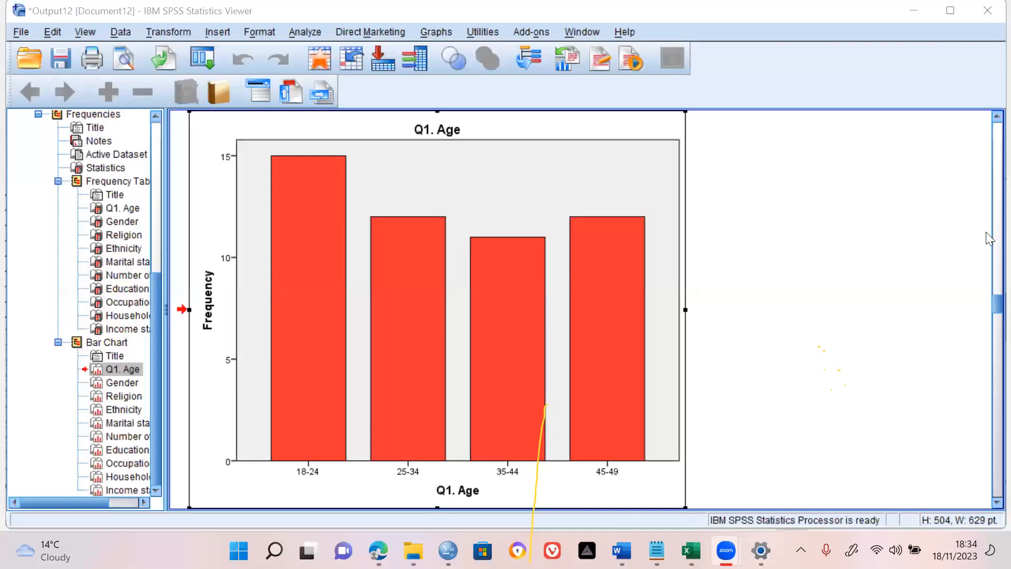
Copy the red Q1. Age bar chart from the output.
scroll(250, 256, up, 2)
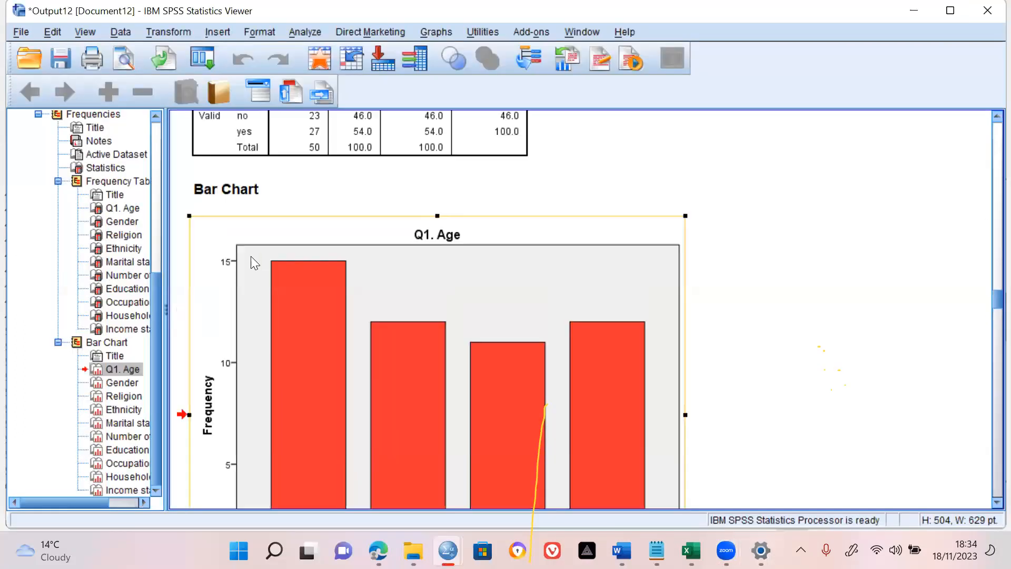
right_click(215, 248)
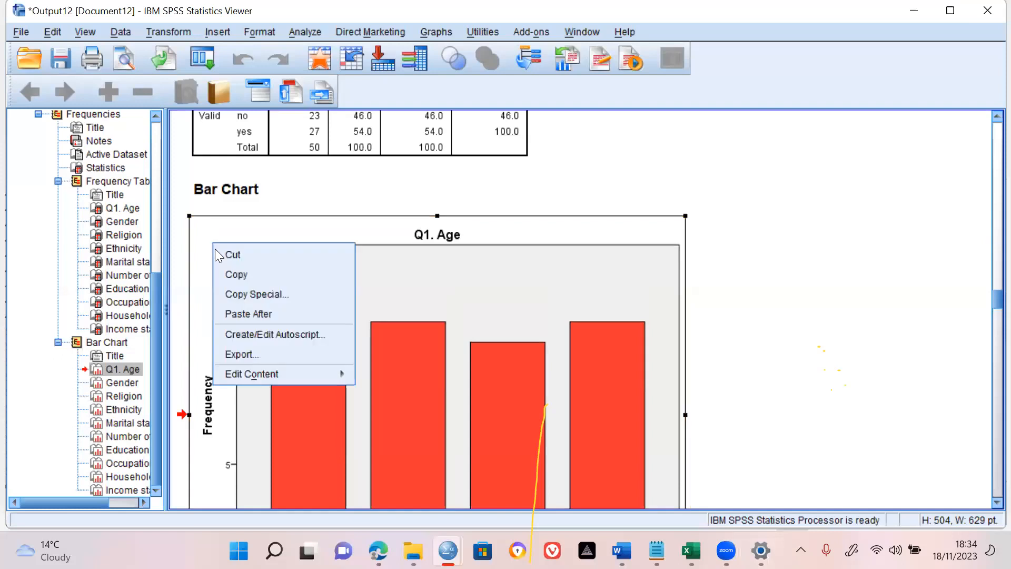
click(247, 275)
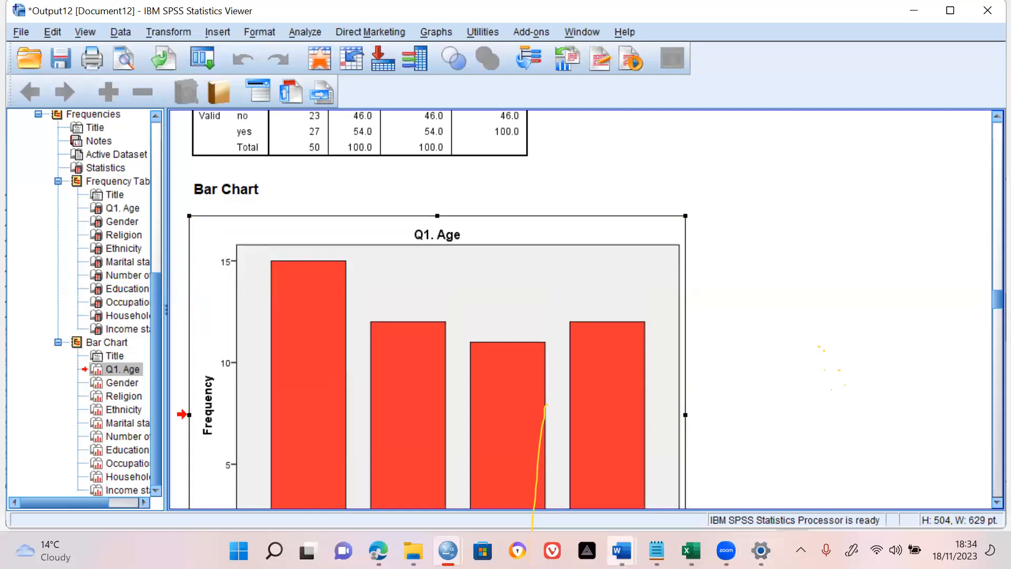
Switch to Document3 in Word and paste the copied red Q1. Age bar chart below the age group table.
click(621, 550)
click(684, 469)
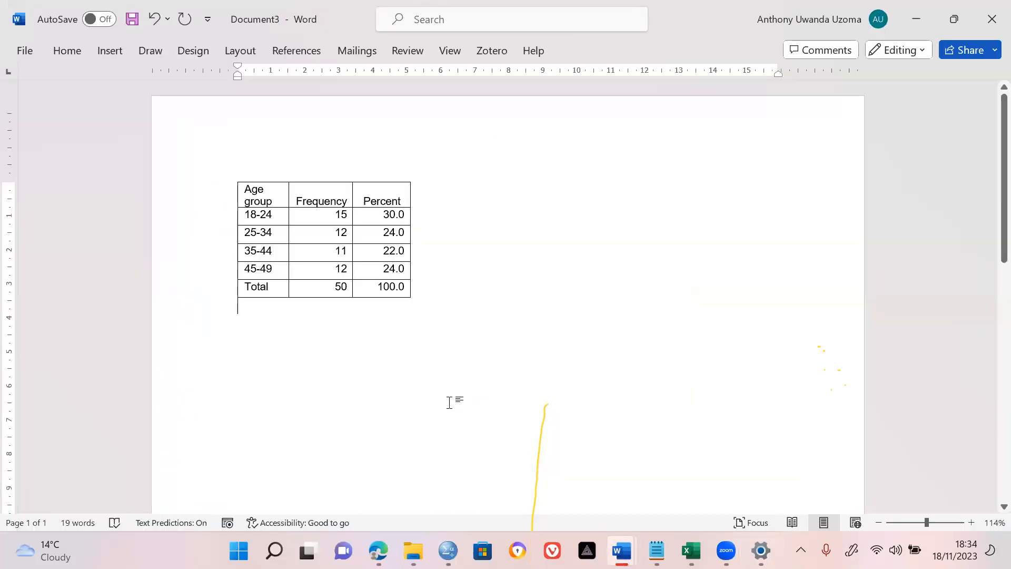
key(Return)
text(#)
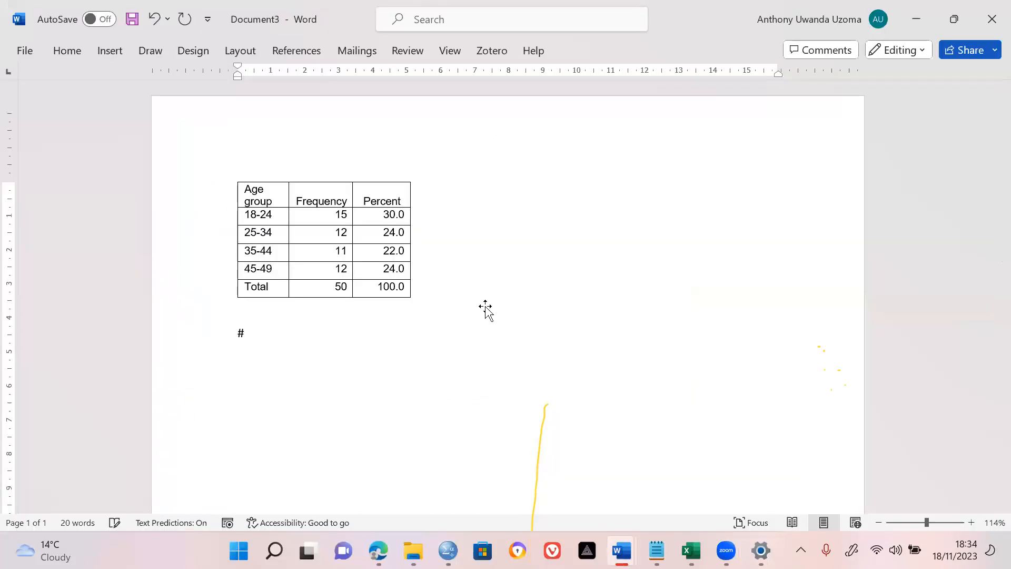
key(ctrl+v)
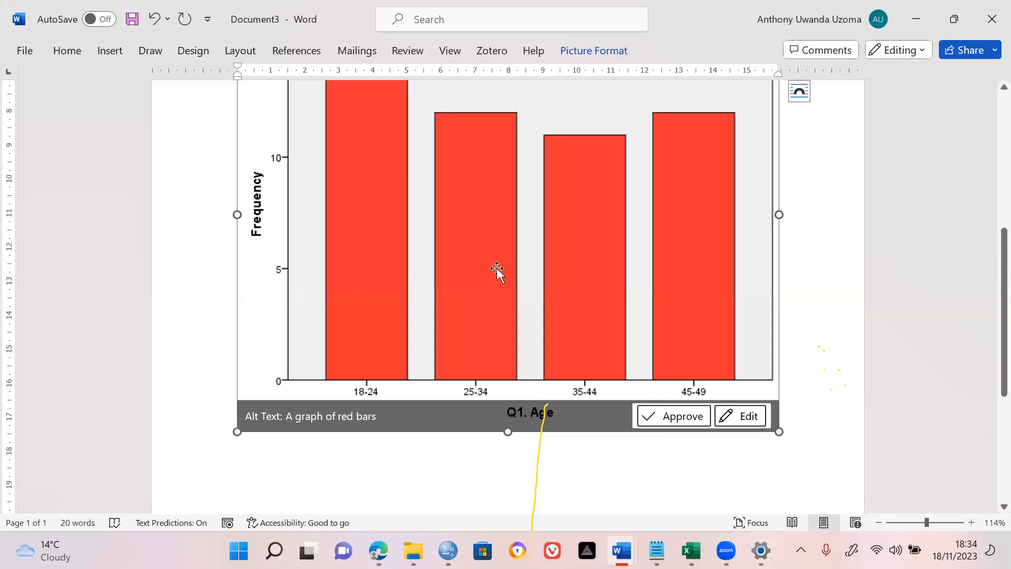
Shrink the pasted Q1. Age chart to about 7.5 cm wide and delete it from the document.
scroll(988, 285, up, 2)
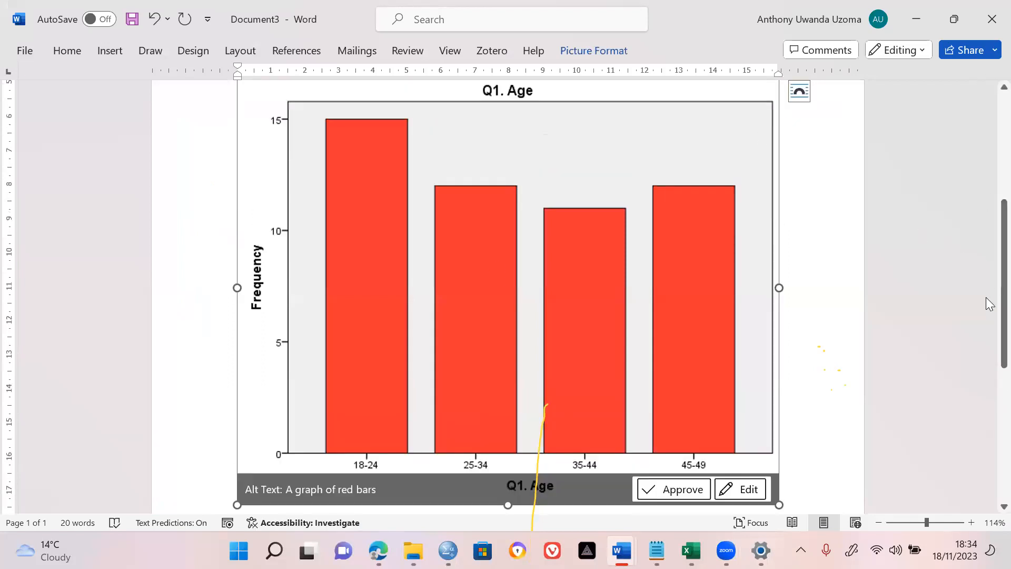
scroll(986, 300, up, 3)
drag(779, 168, 445, 395)
click(602, 372)
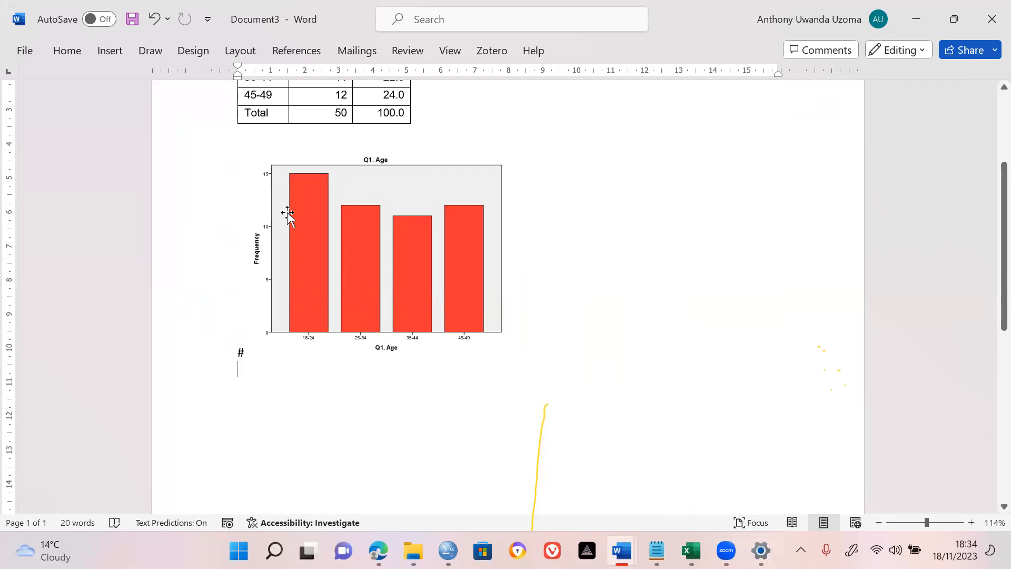
click(374, 259)
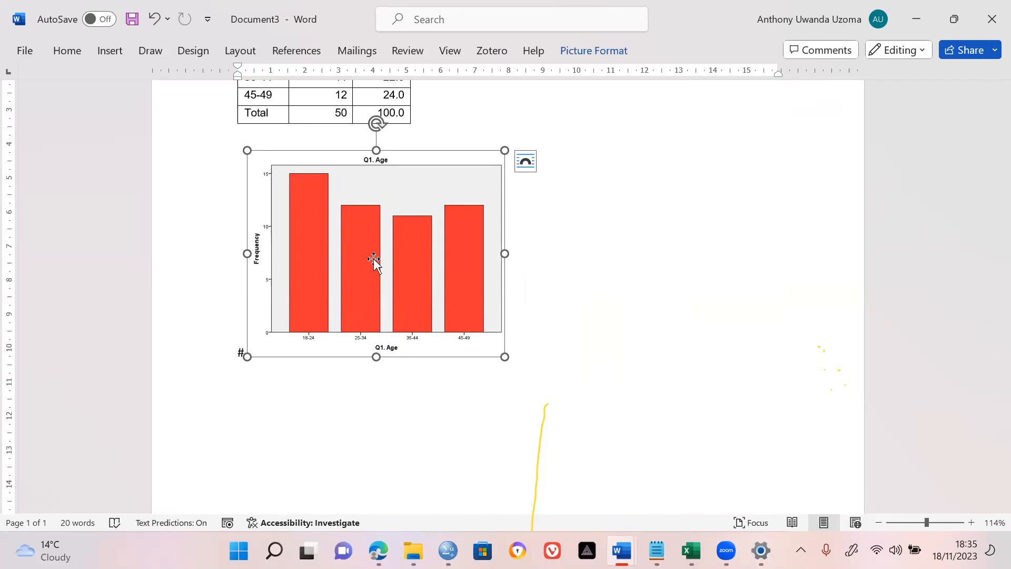
key(Delete)
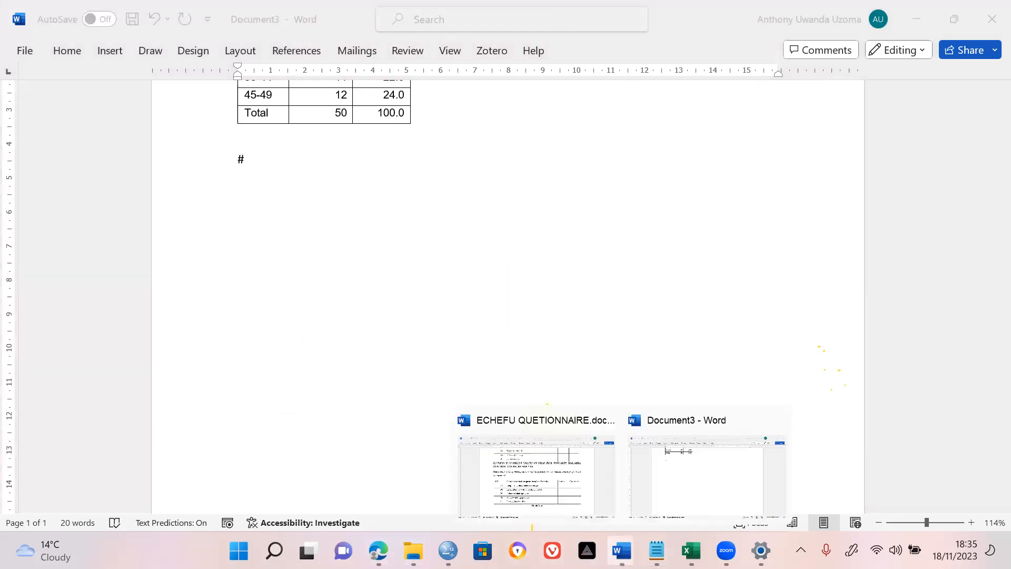
Switch to the ECHEFU QUETIONNAIRE.docx questionnaire and review the Section B questions on knowledge of malaria control programs.
click(558, 474)
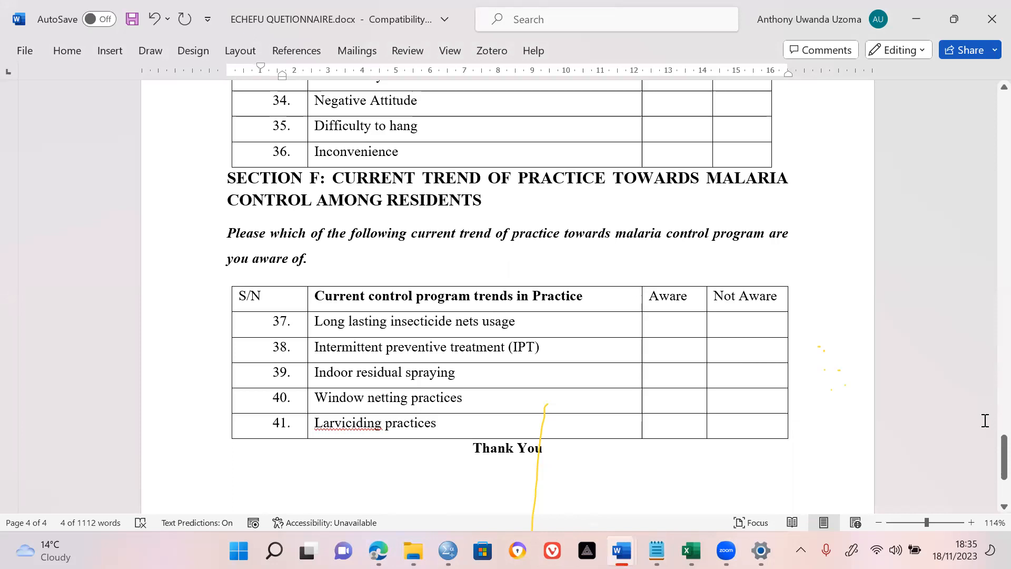
scroll(956, 294, up, 5)
scroll(957, 298, up, 10)
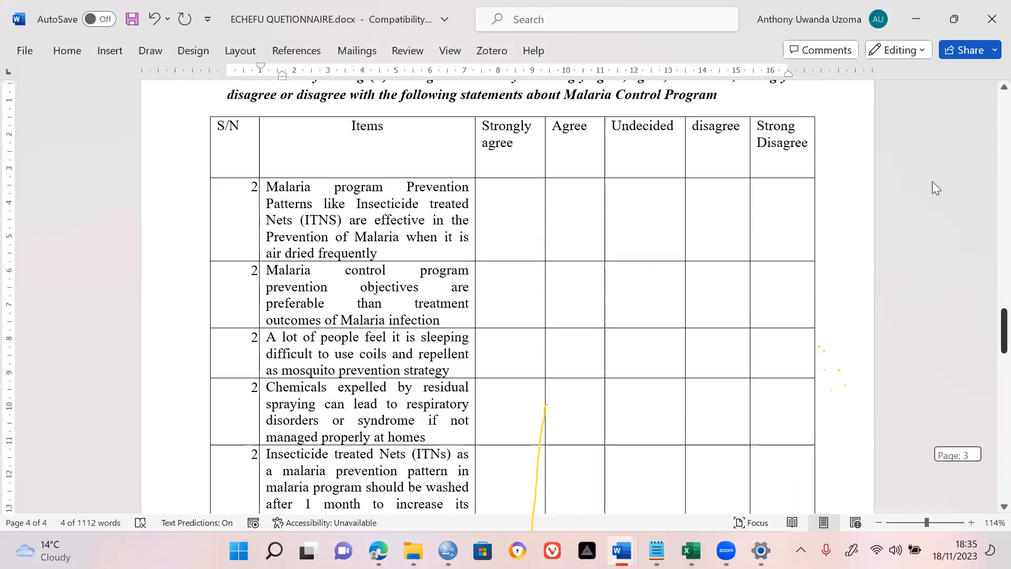
scroll(939, 209, up, 12)
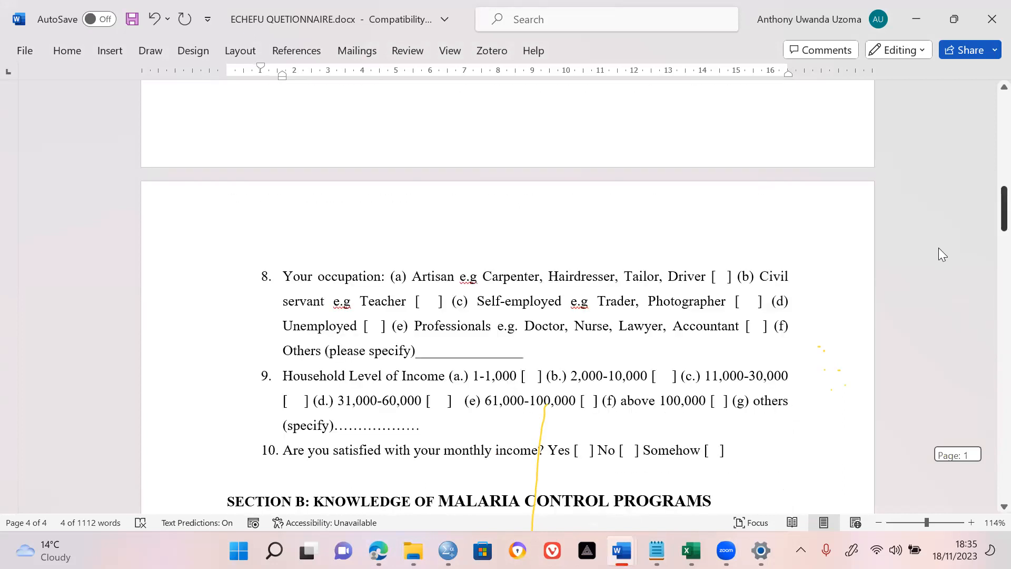
scroll(938, 249, down, 4)
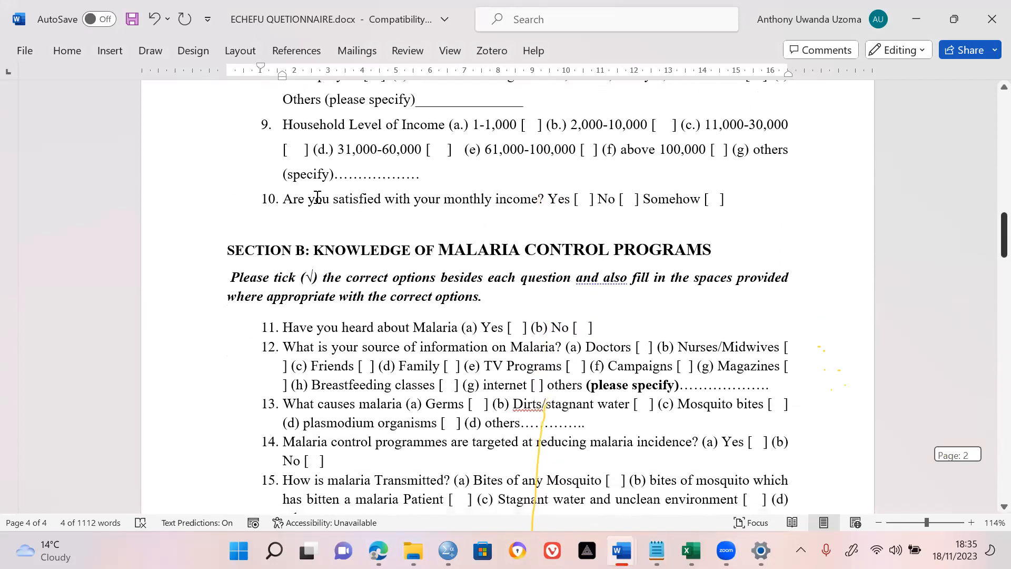
scroll(249, 198, down, 2)
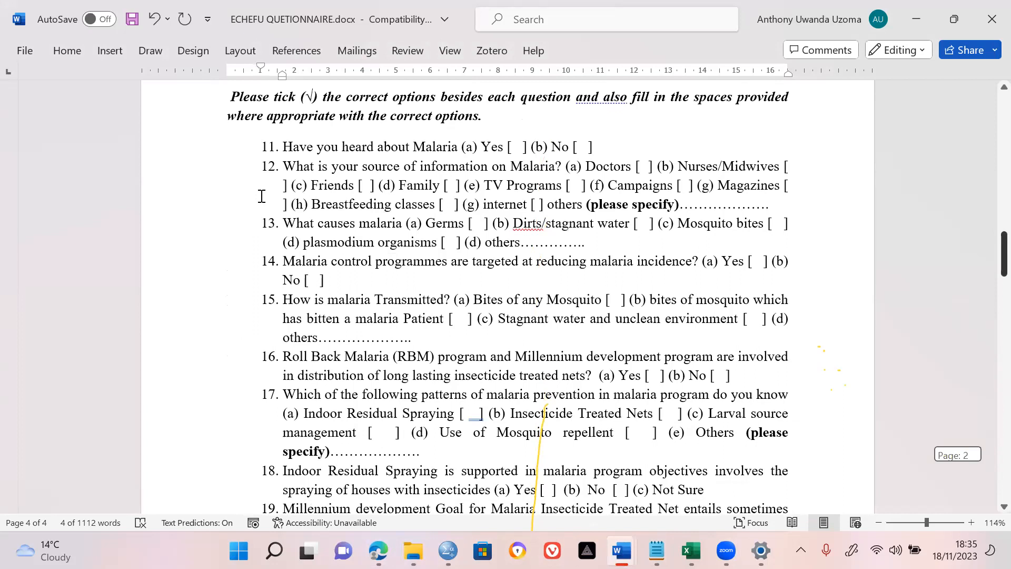
scroll(264, 201, up, 1)
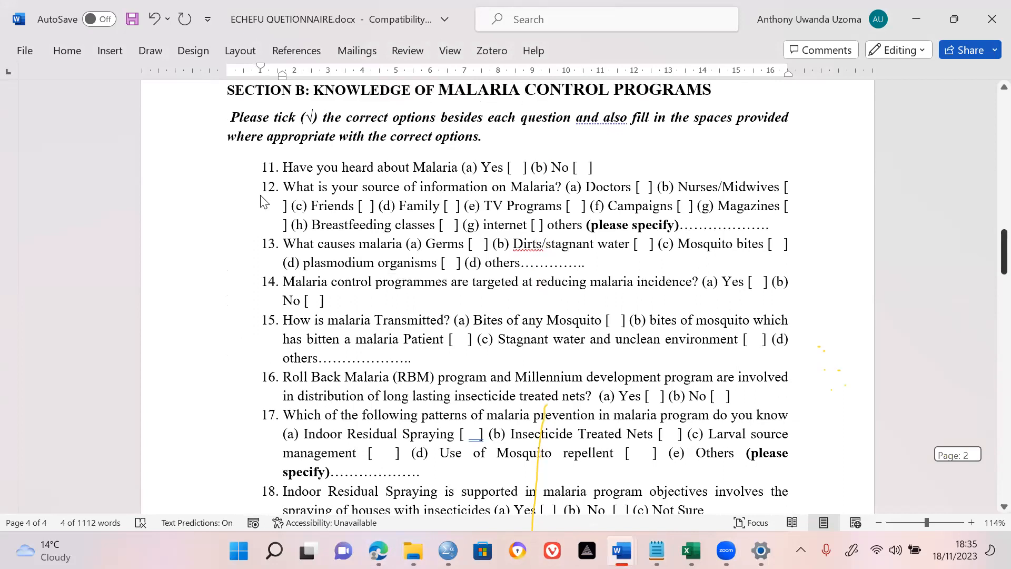
shift+click(260, 196)
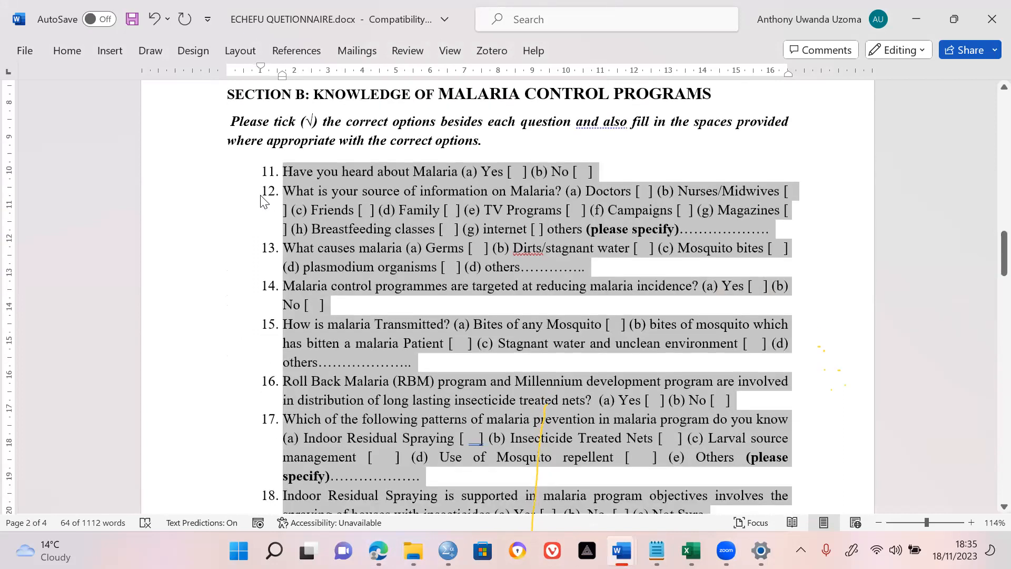
scroll(986, 280, down, 5)
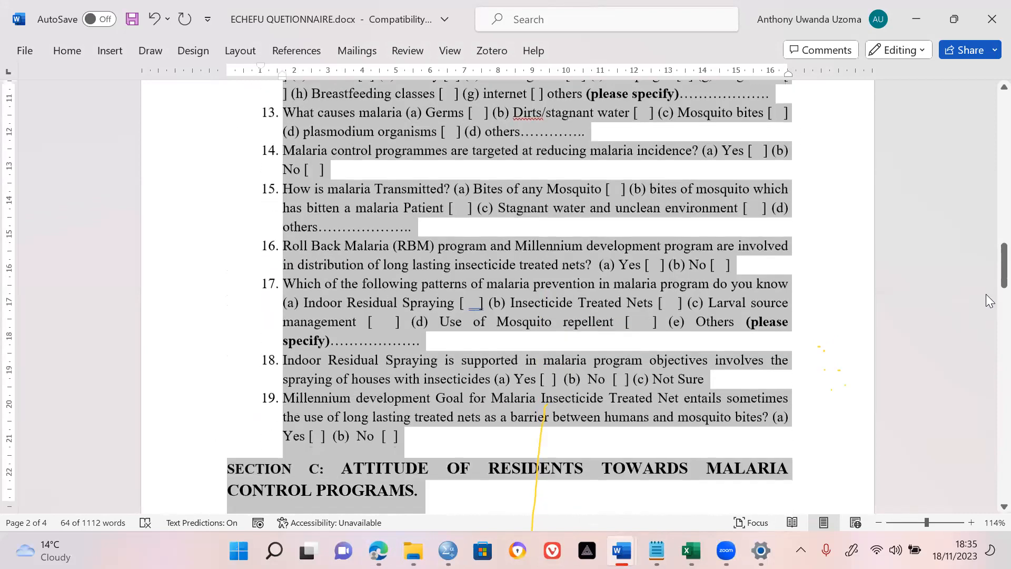
scroll(988, 274, down, 5)
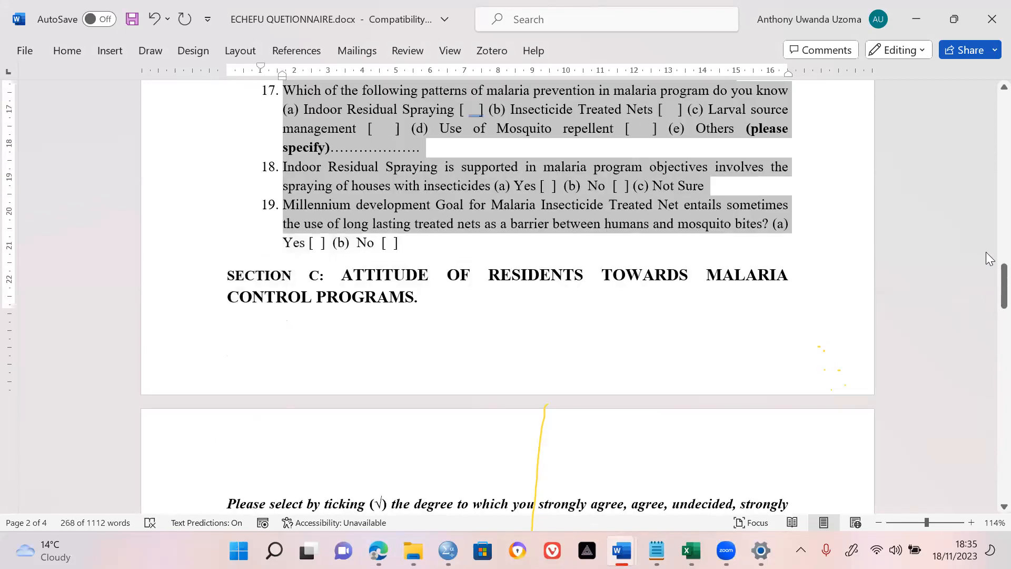
scroll(590, 157, up, 10)
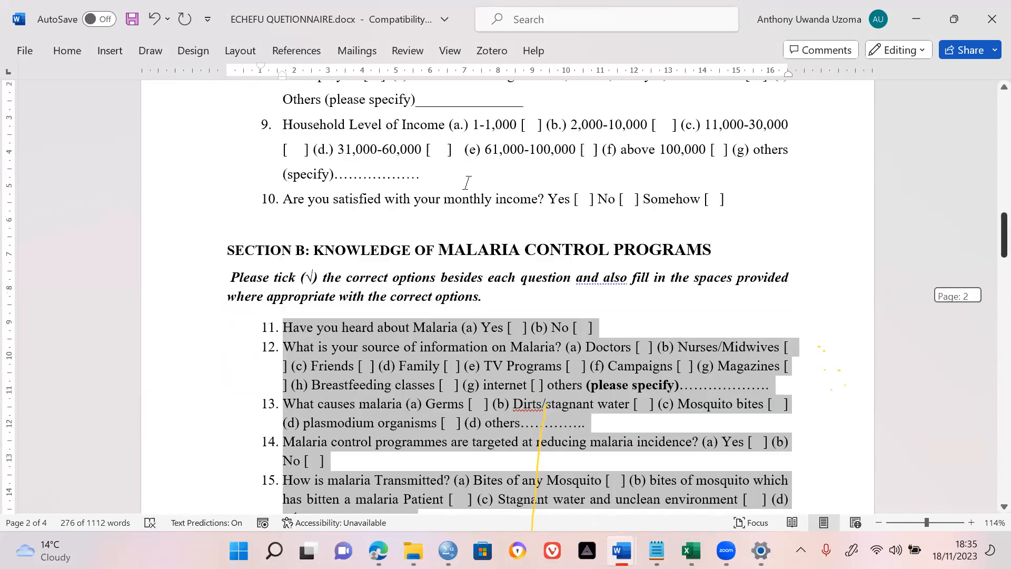
scroll(684, 149, down, 1)
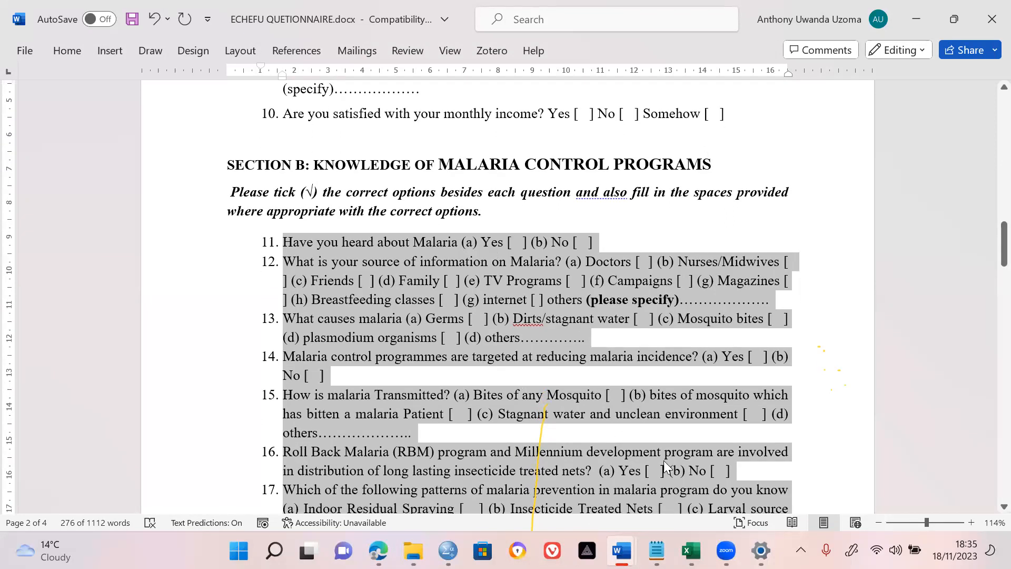
mouse_move(726, 550)
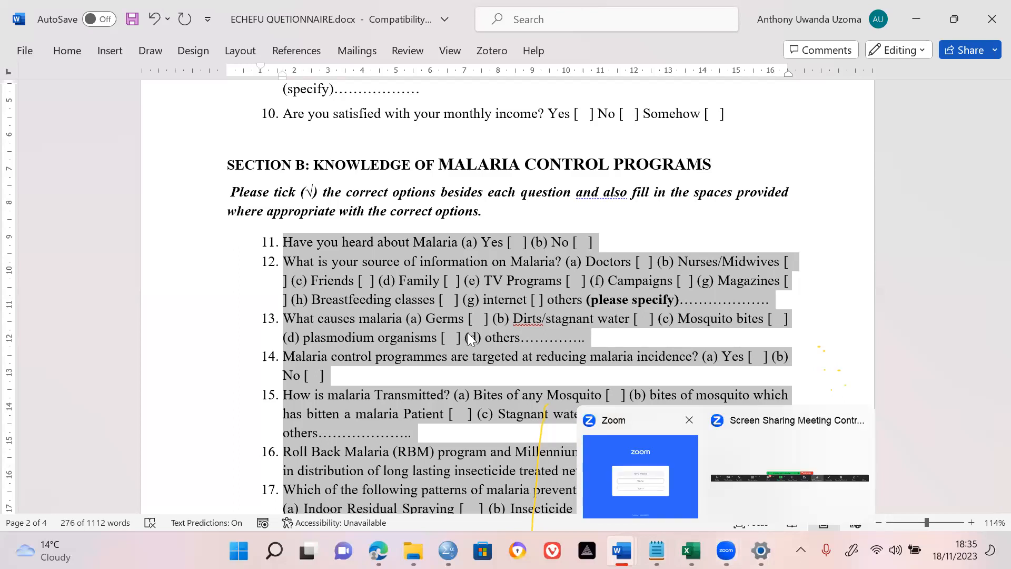
click(468, 306)
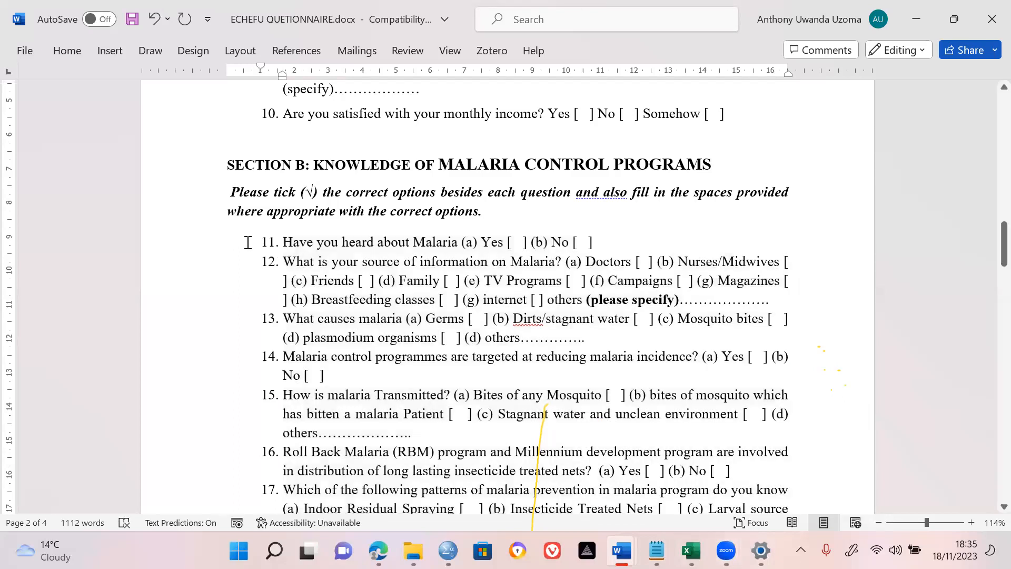
Highlight Section B from question 11 through question 19 to examine the items, and clear the selection.
key(shift+Down)
key(shift+Down)
key(shift+Down)
key(shift+Down)
key(shift+Down)
key(shift+Down)
key(shift+Down)
key(shift+Down)
key(shift+Down)
key(shift+Down)
key(shift+Down)
key(shift+Down)
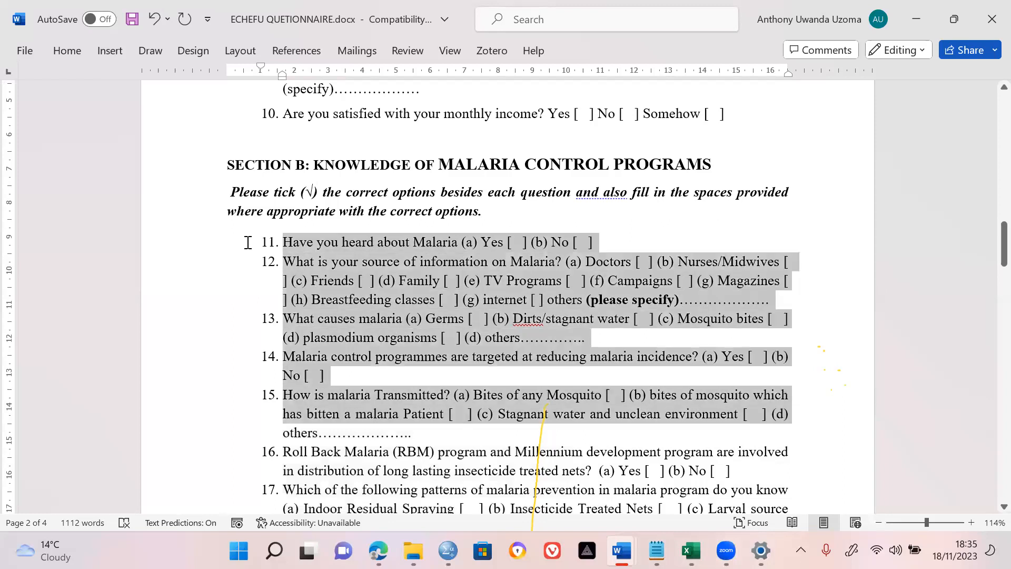
key(shift+Down)
key(shift+Down)
key(shift+Down)
key(shift+Down)
key(shift+Down)
key(shift+Down)
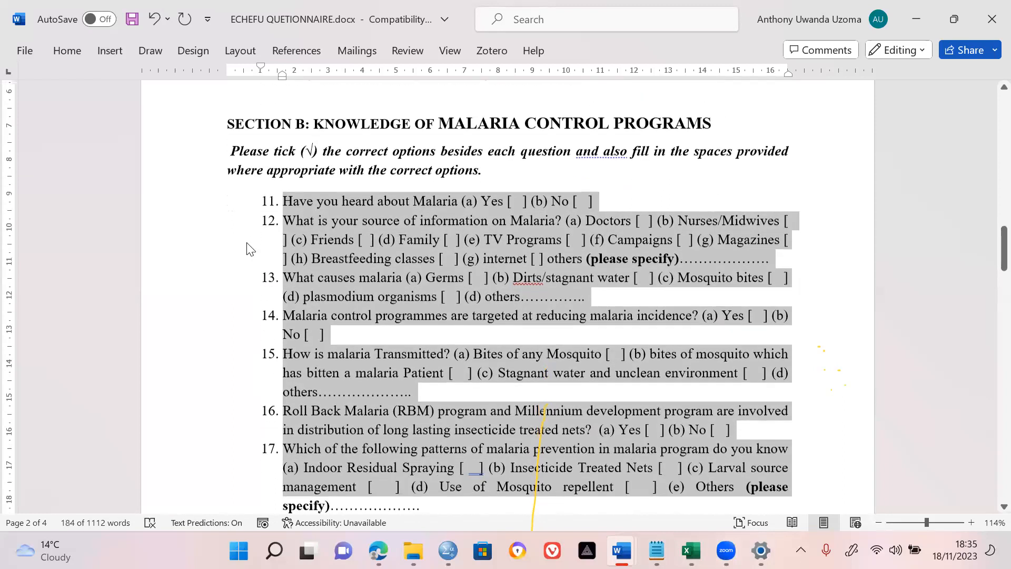
key(shift+Down)
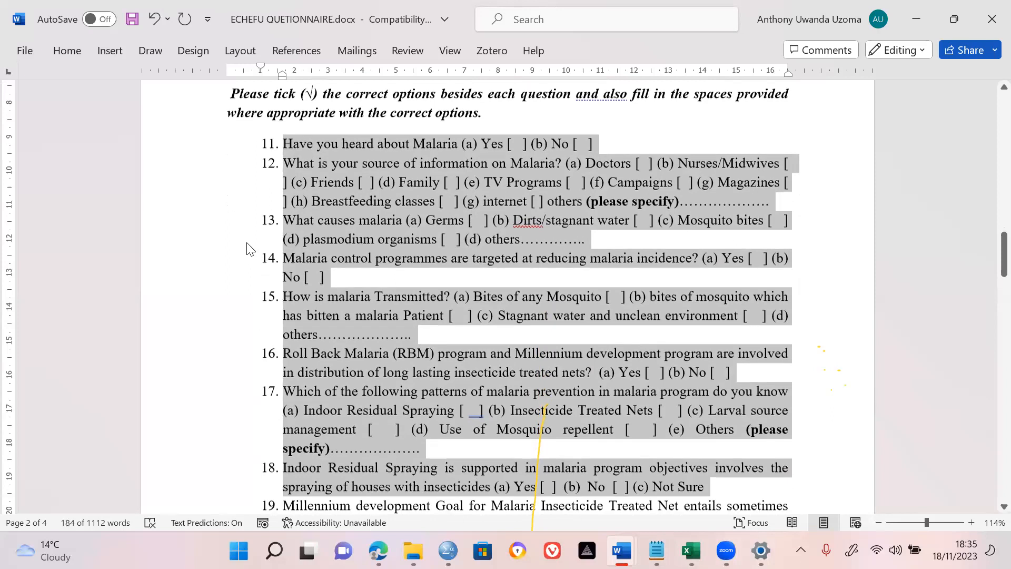
key(shift+Down)
key(shift+Down)
key(shift+Down)
key(shift+Down)
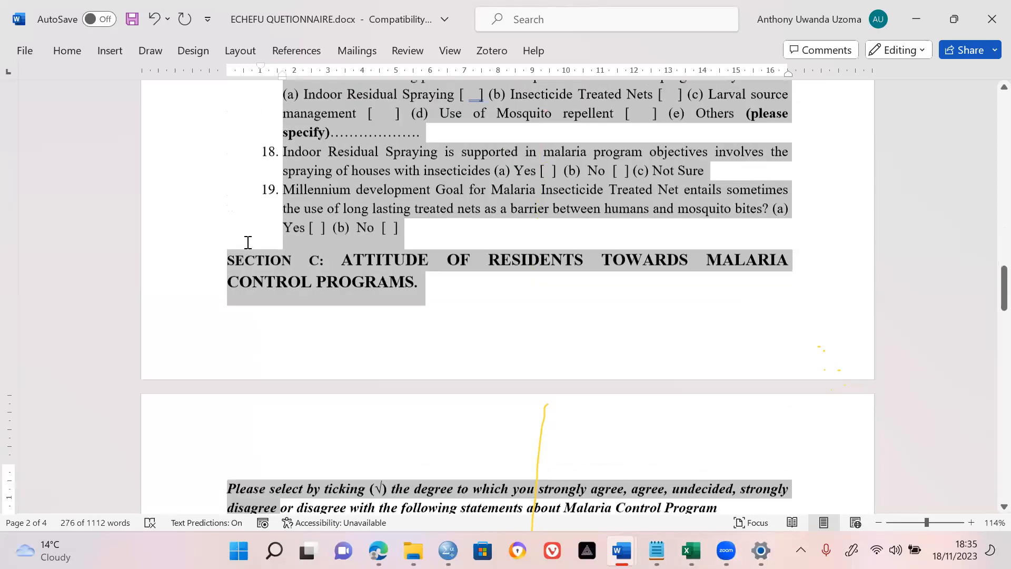
key(Up)
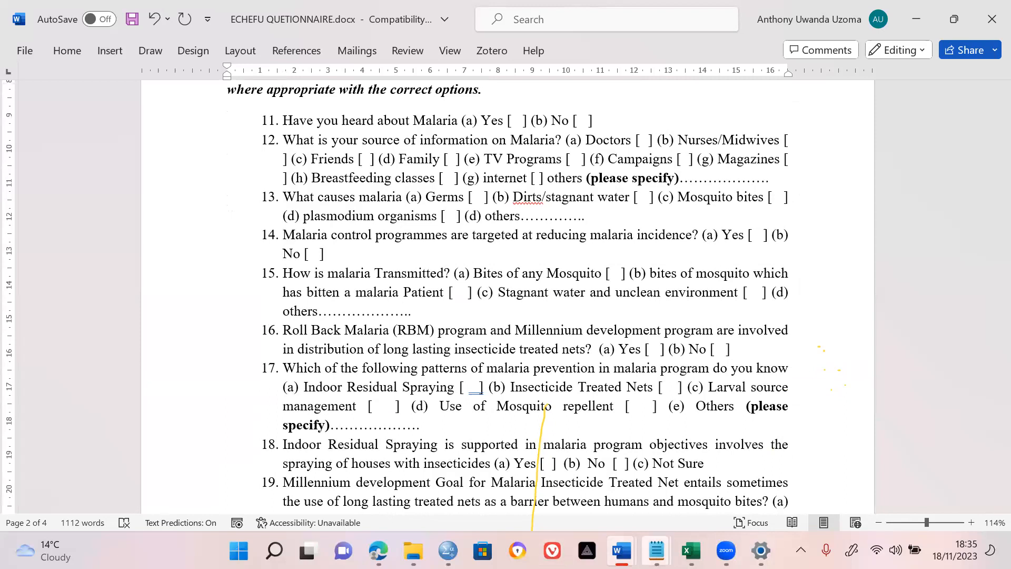
Switch to the dataset.sav data editor in SPSS, open Descriptives, and remove Q1. Age and Gender from the analysed variables.
click(447, 550)
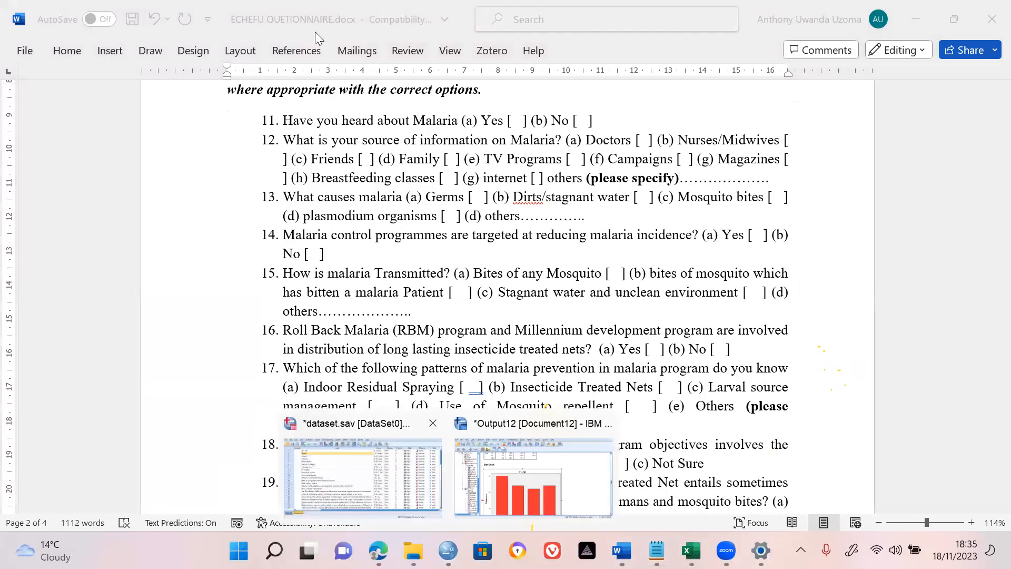
click(361, 471)
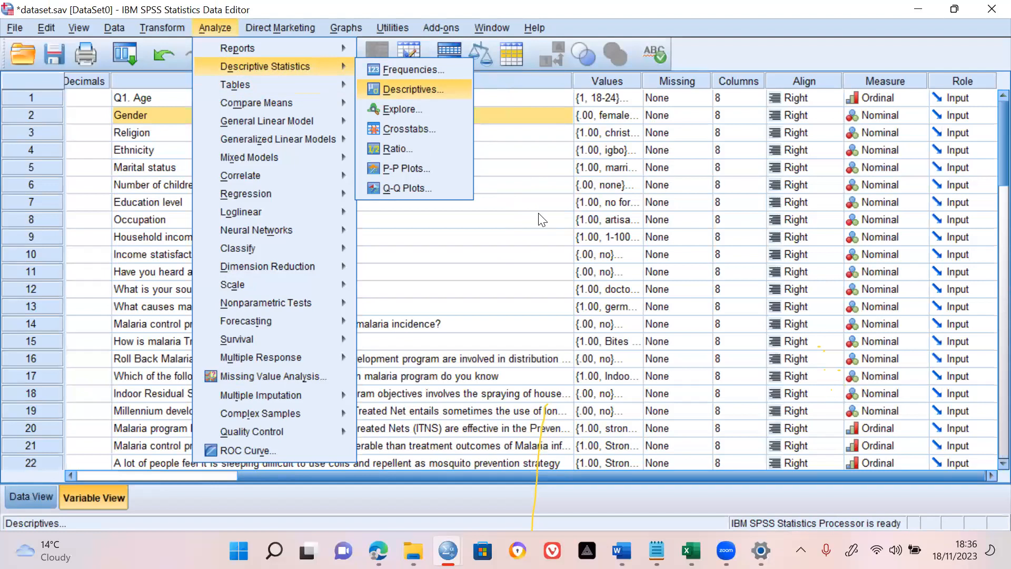
key(Return)
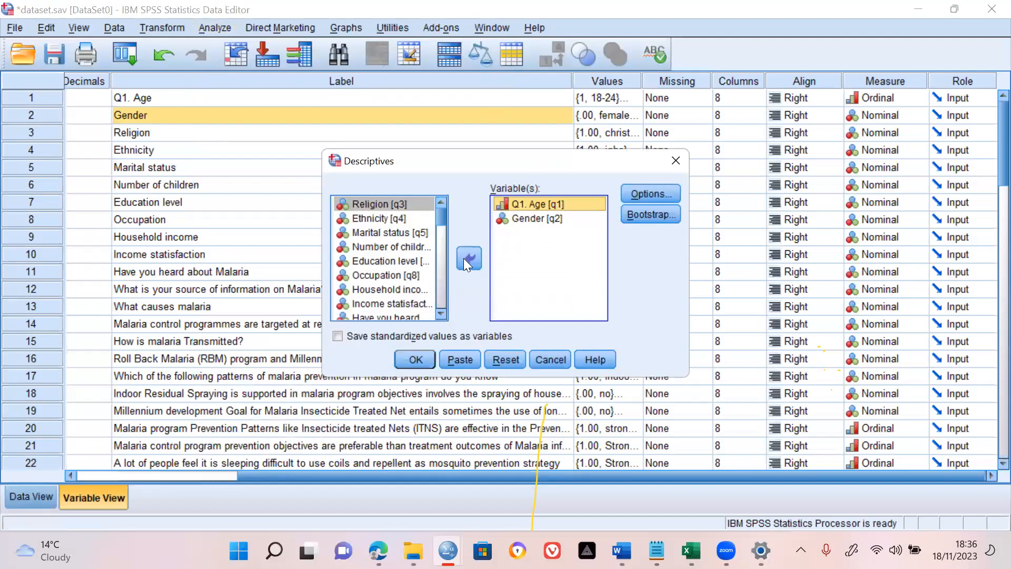
key(alt+r)
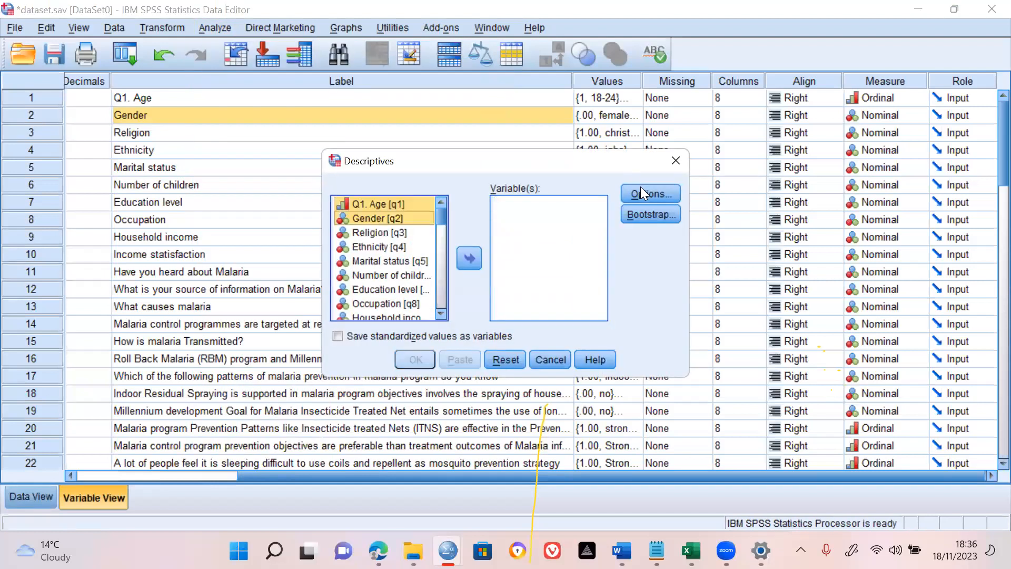
Try deselecting Mean, Std. deviation, Minimum, Maximum, Skewness and Kurtosis in the Descriptives options, cancel, and close the Descriptives dialog.
click(640, 186)
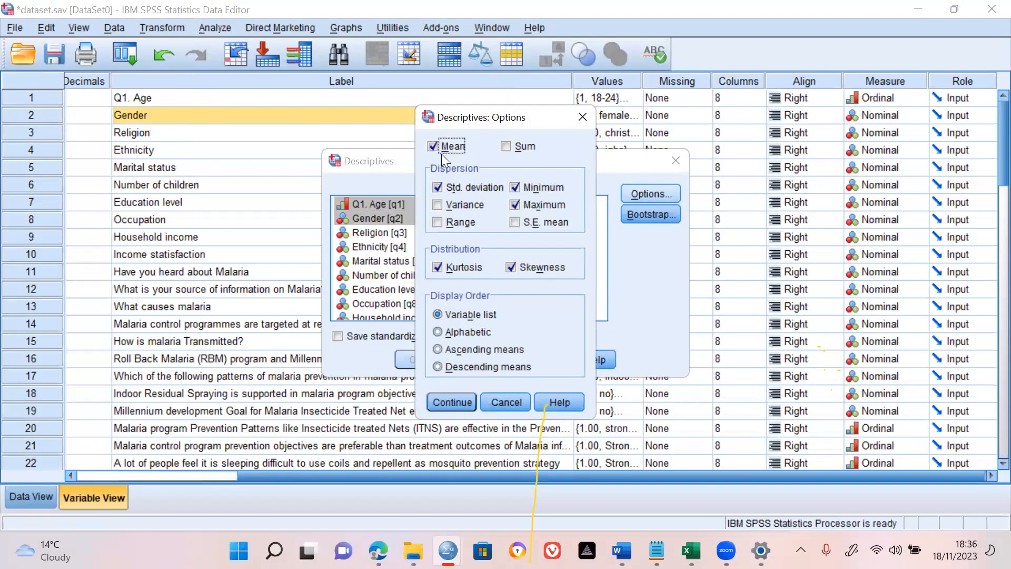
click(444, 187)
click(510, 188)
click(514, 188)
click(515, 206)
click(517, 204)
click(511, 267)
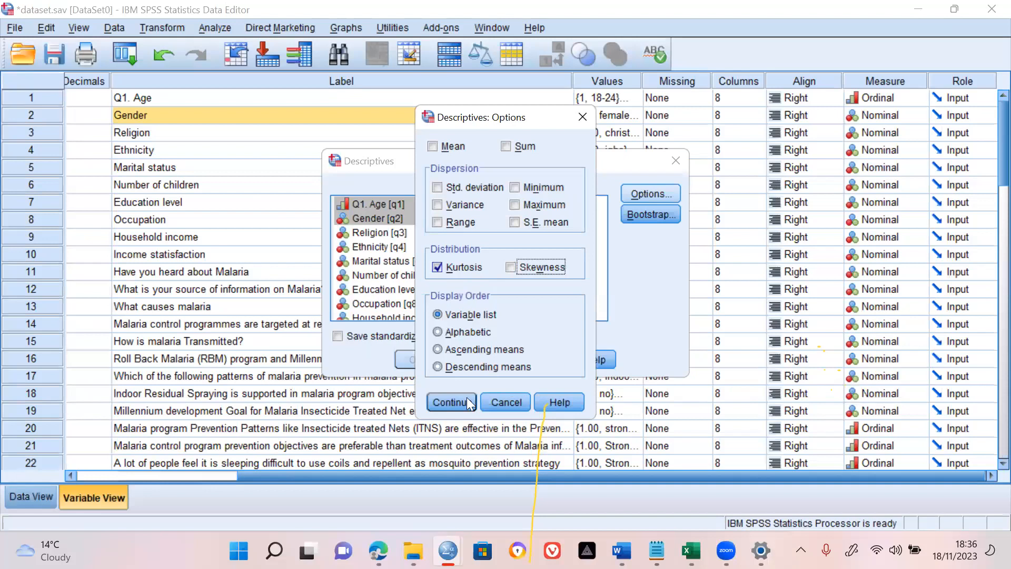
click(437, 267)
click(497, 400)
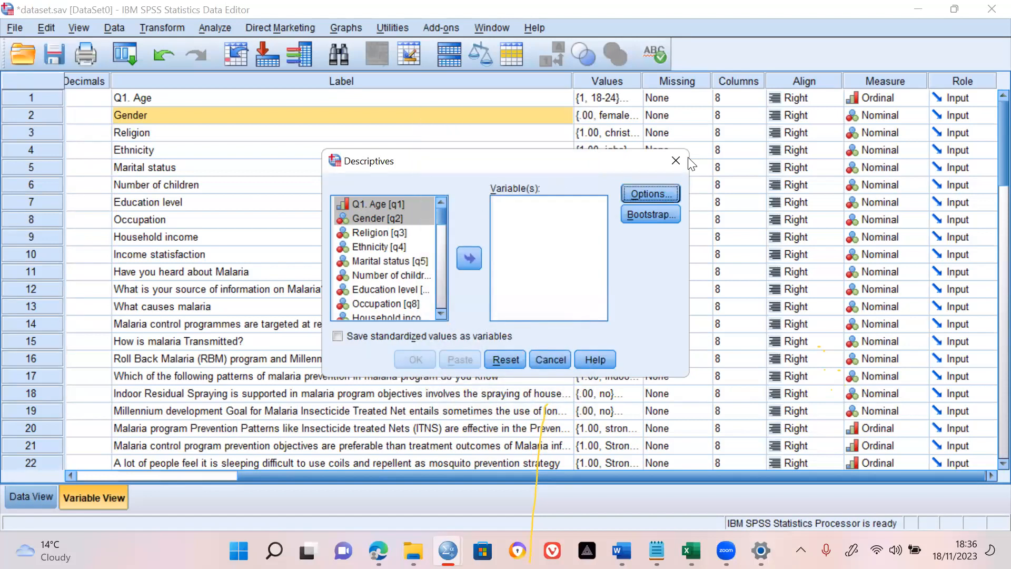
click(676, 160)
Open the Frequencies analysis and remove all the demographic variables from the analysed variables.
click(216, 26)
click(220, 27)
click(220, 27)
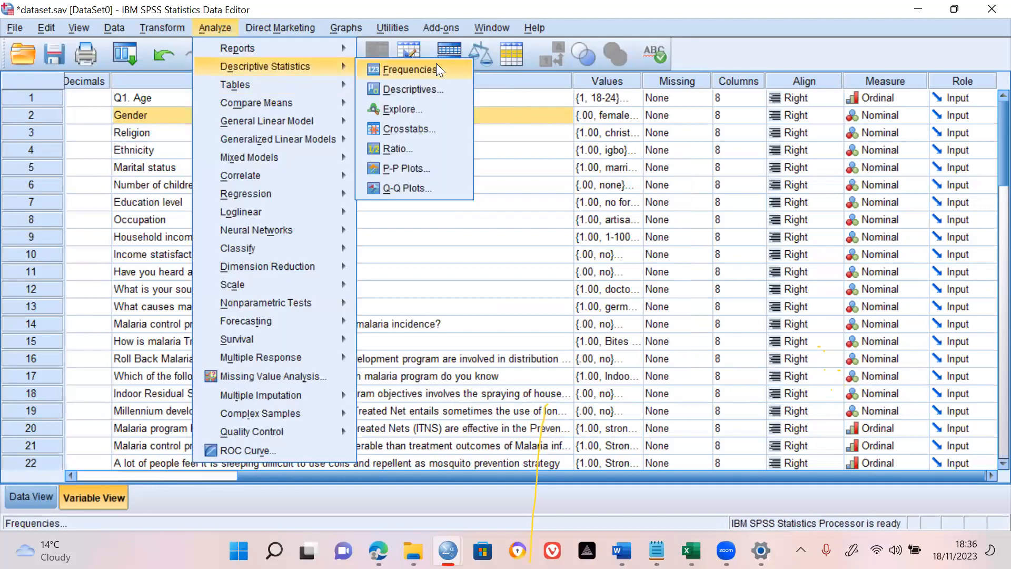
click(436, 63)
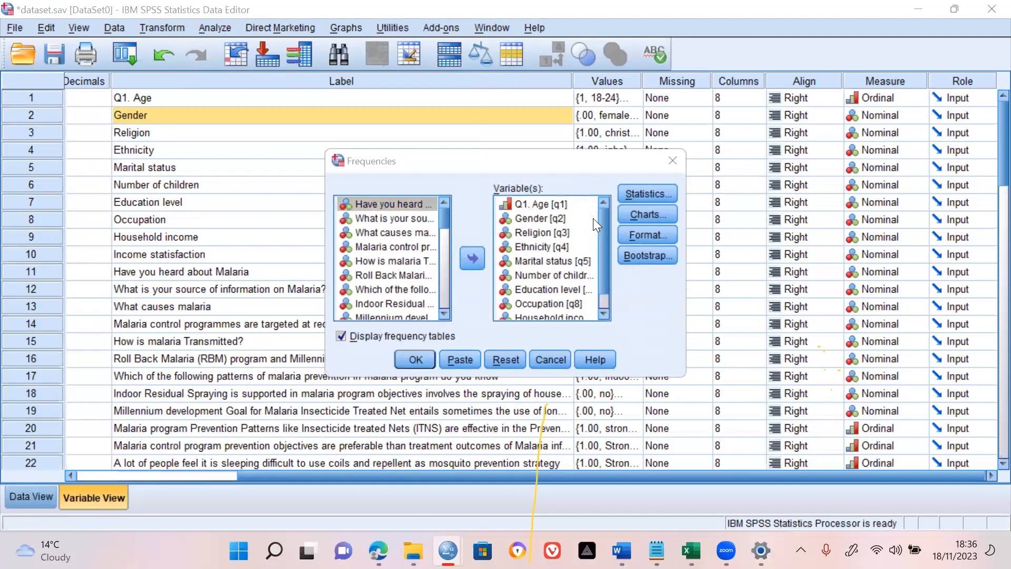
click(549, 204)
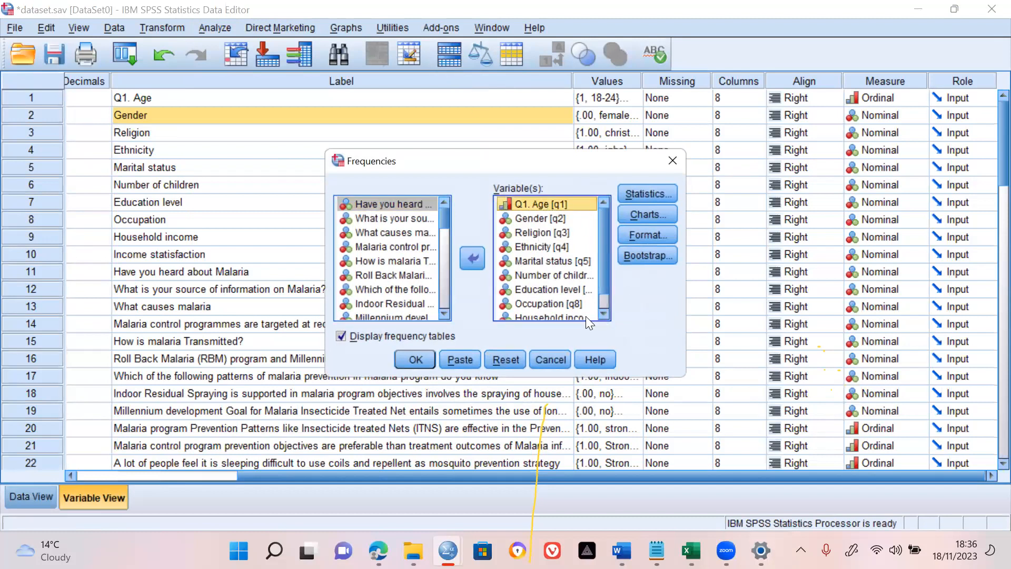
key(ctrl+a)
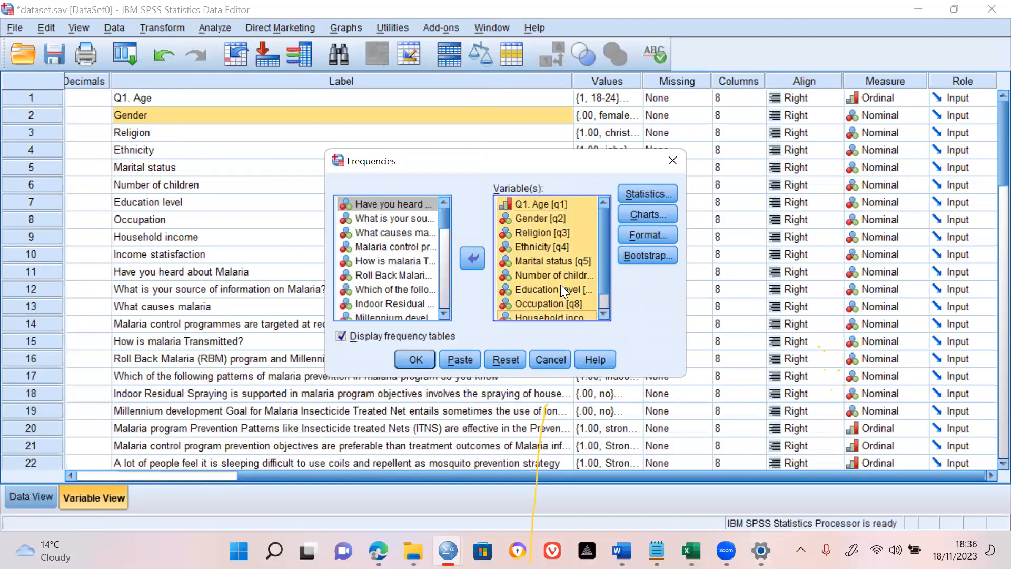
click(477, 259)
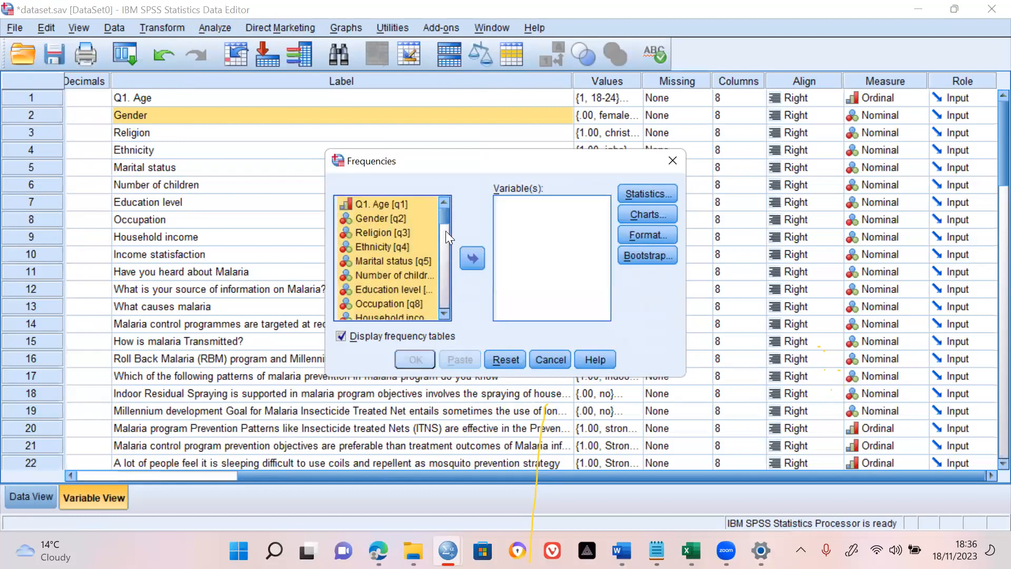
Switch to the ECHEFU QUETIONNAIRE.docx questionnaire, check where Section B ends, and return to the dataset.sav Frequencies dialog in SPSS.
scroll(447, 232, down, 4)
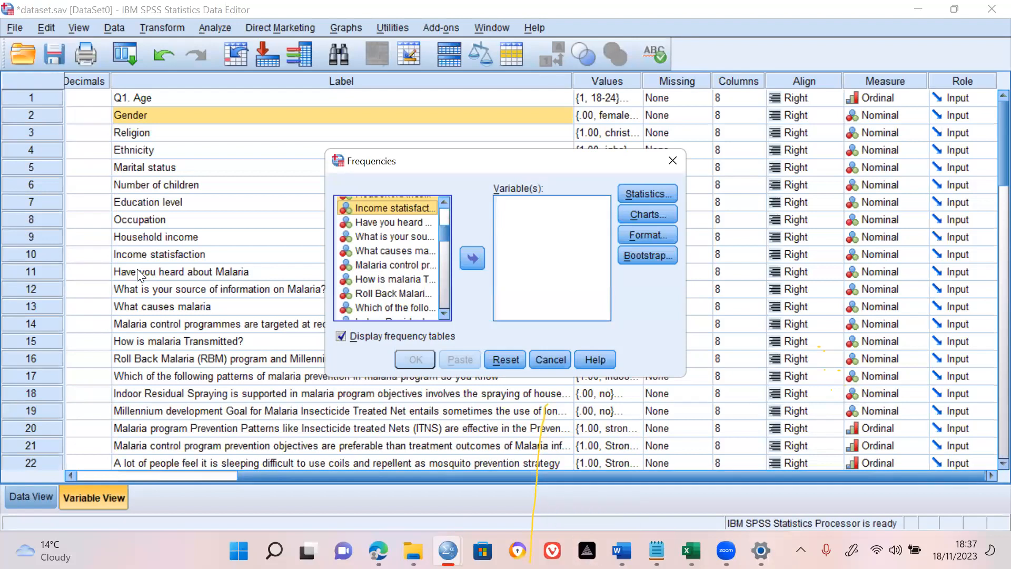
mouse_move(622, 550)
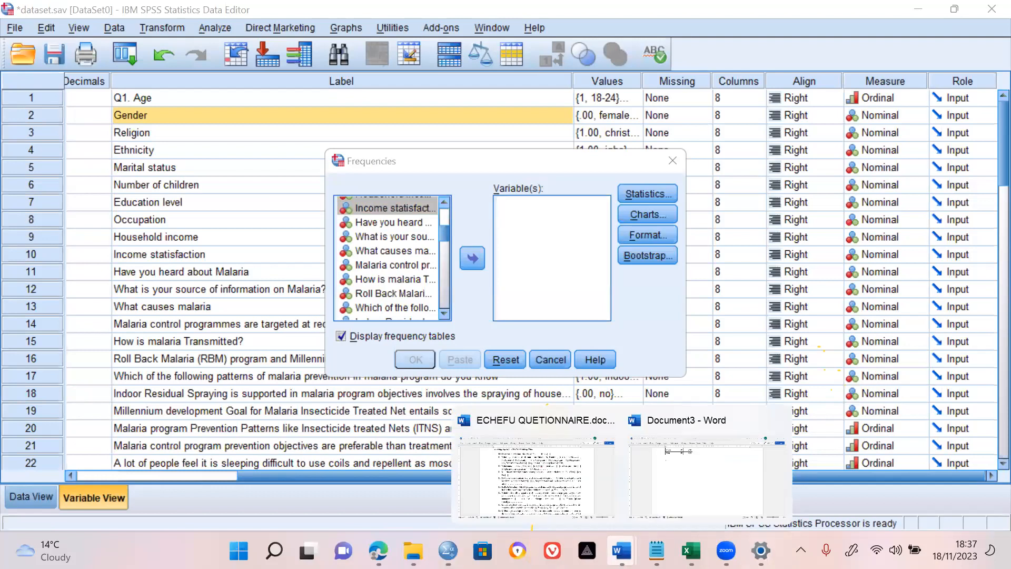
click(536, 463)
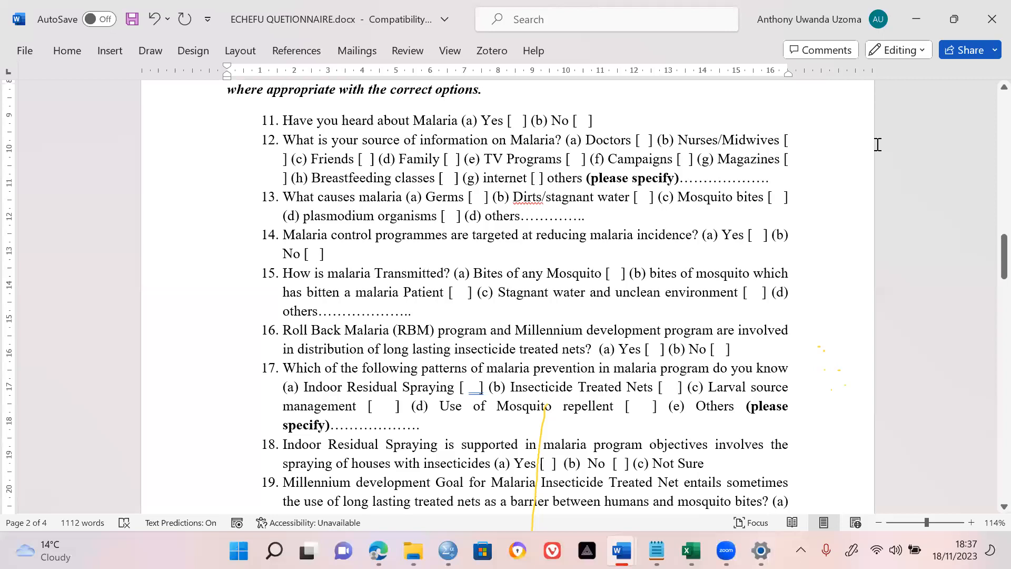
drag(989, 266, 990, 288)
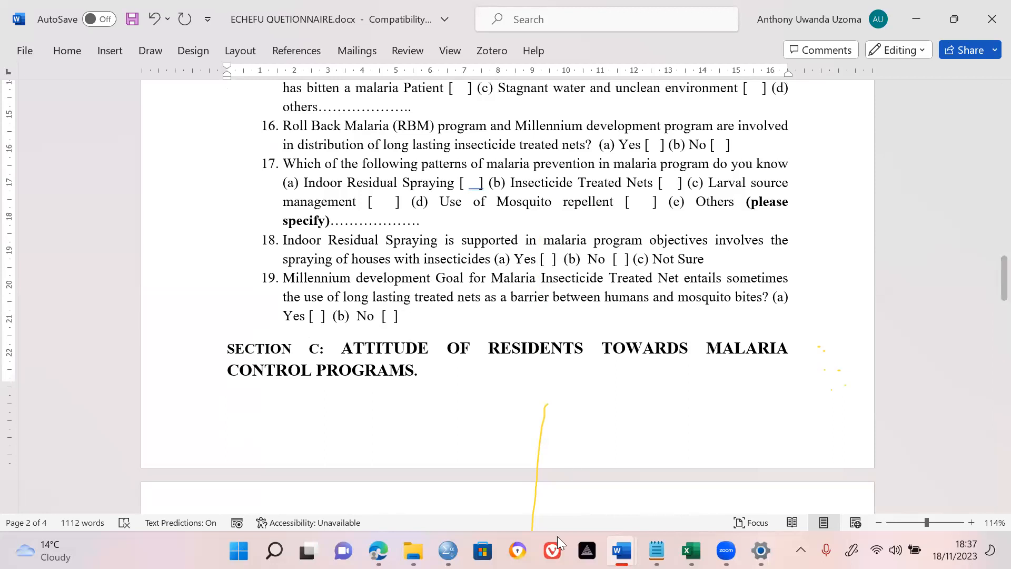
click(429, 544)
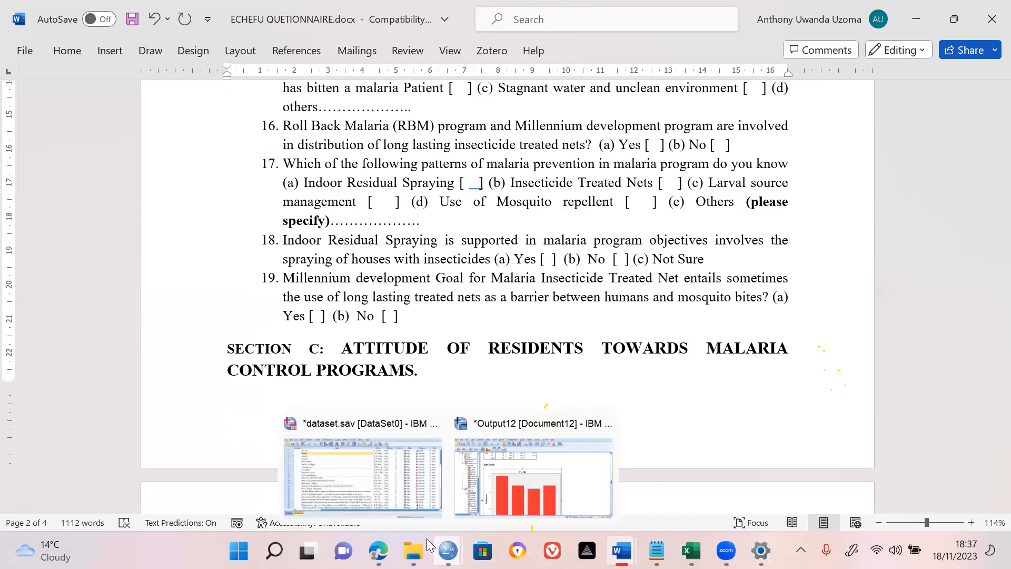
click(400, 464)
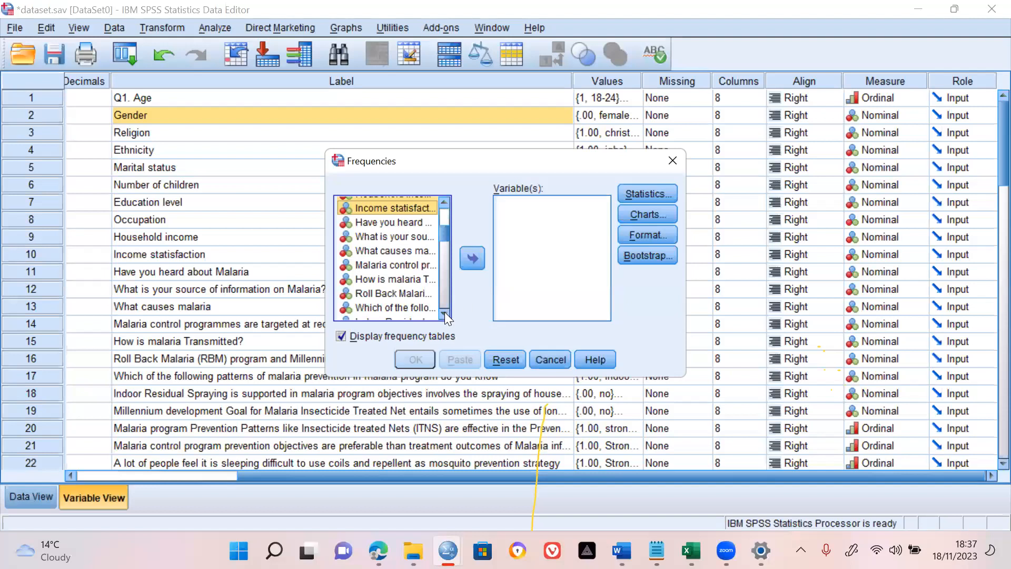
Add the variables from "Have you heard about Malaria" through "Which of the following patterns of malaria prevention" to the Frequencies analysis.
click(436, 224)
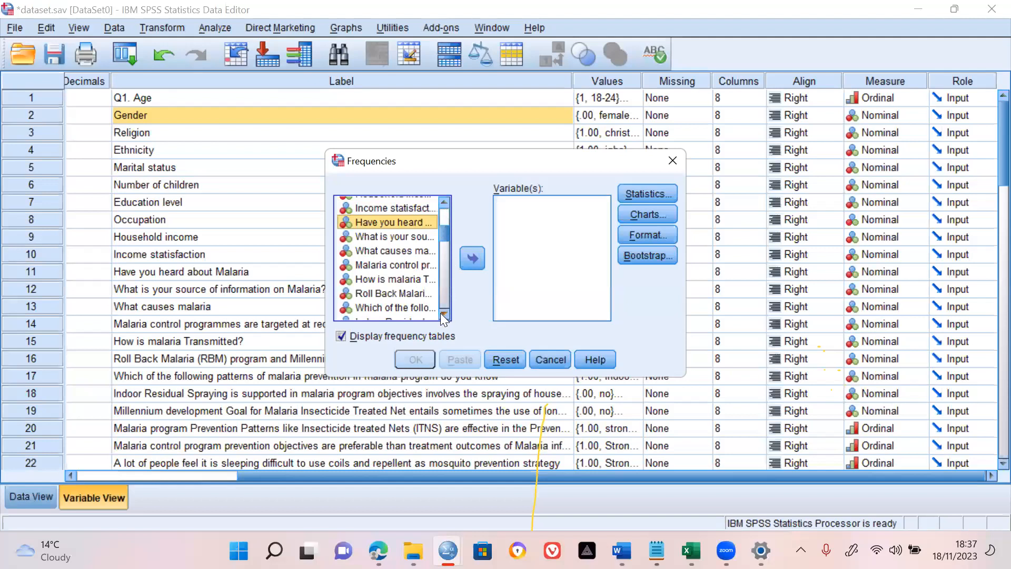
scroll(440, 313, up, 3)
scroll(373, 248, down, 3)
shift+click(413, 304)
click(471, 258)
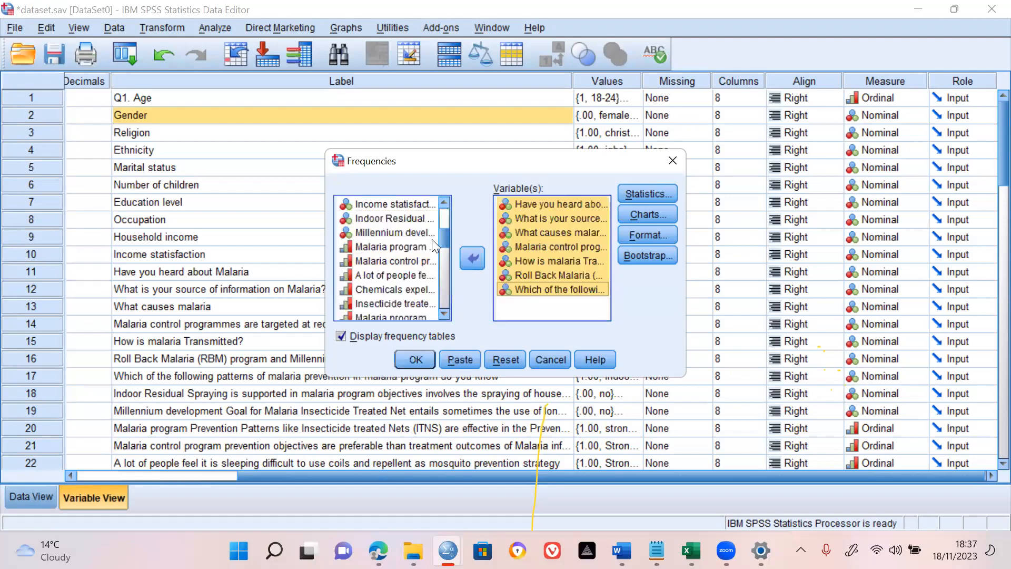
Add Income statisfaction, the Indoor Residual Spraying question and the Millennium development Goal question to the Frequencies analysis.
click(445, 202)
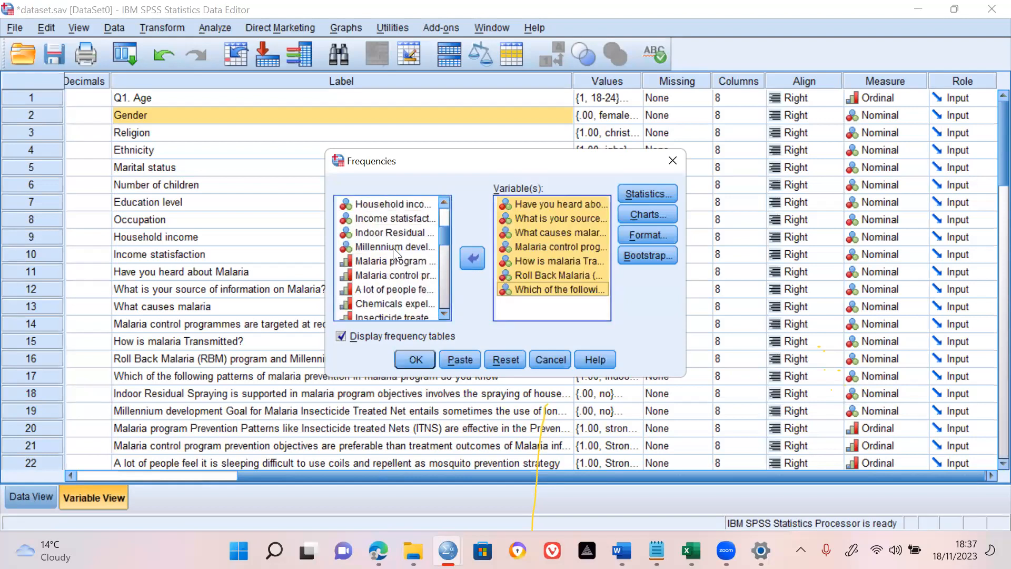
click(392, 248)
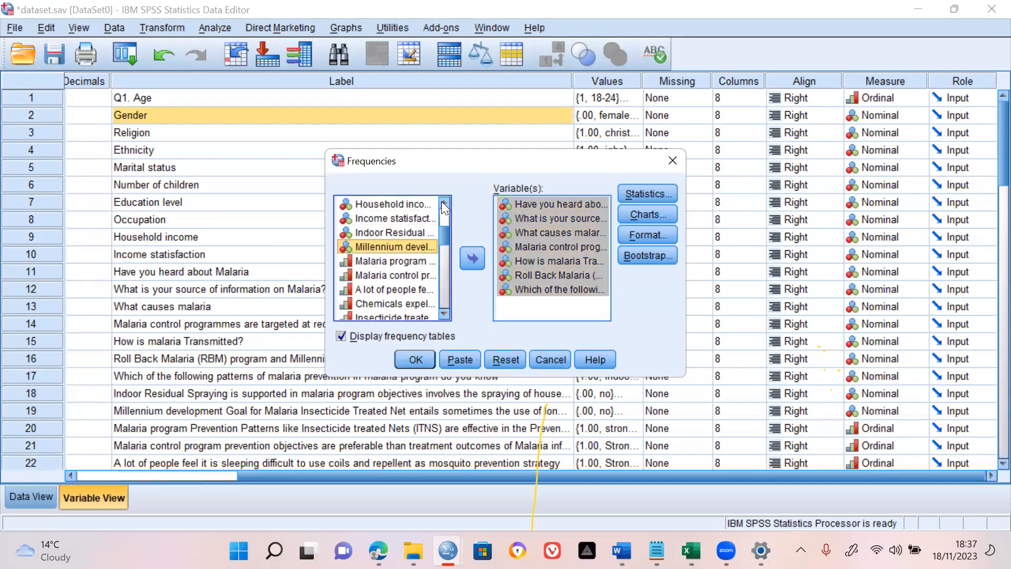
shift+click(414, 204)
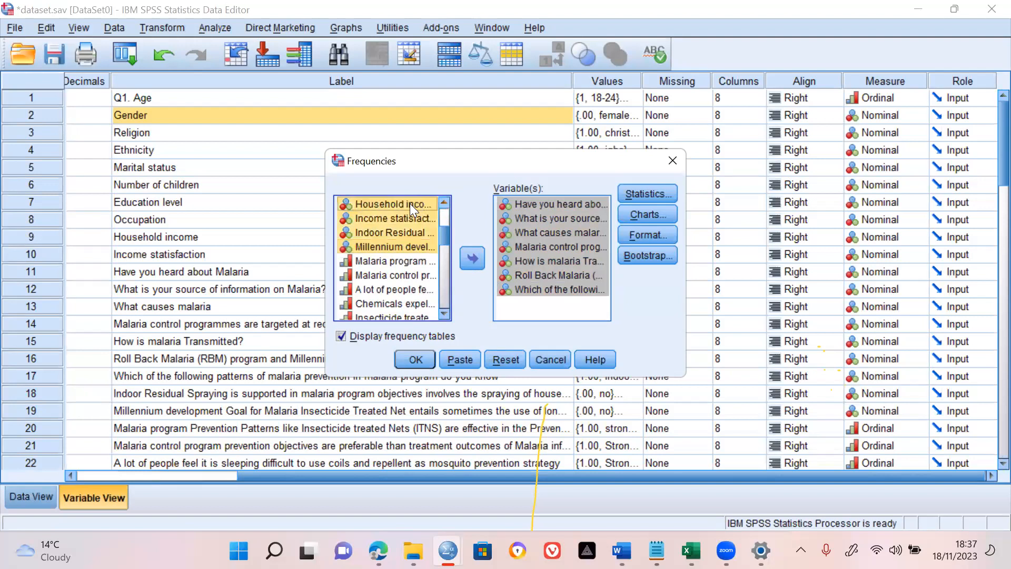
click(472, 254)
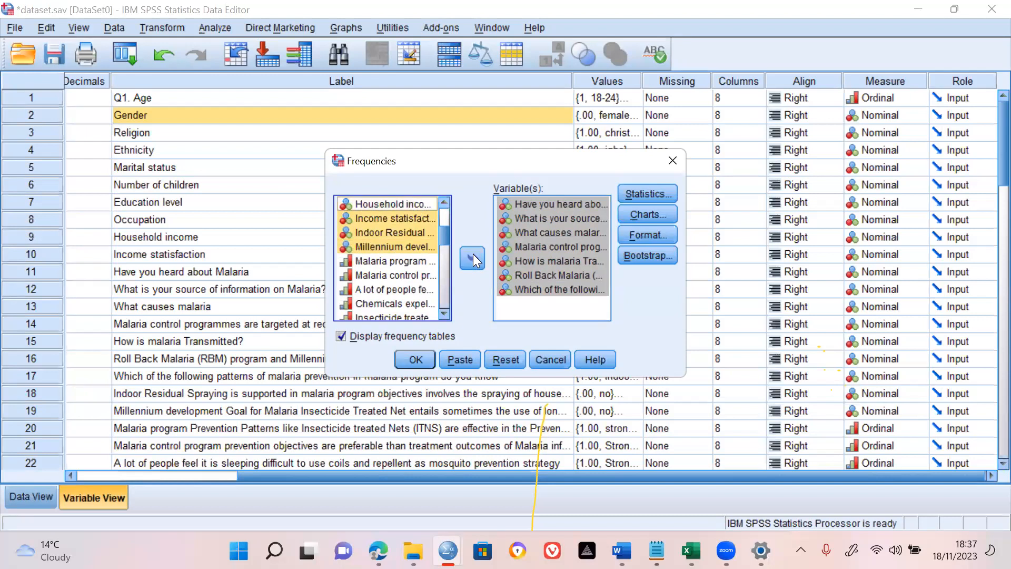
drag(583, 245, 615, 299)
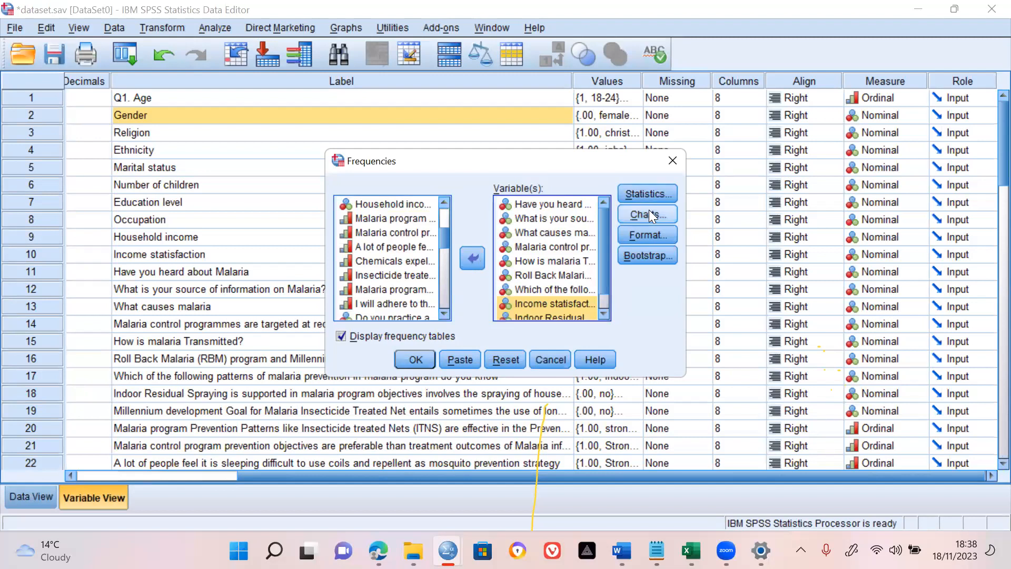
Leave all statistics unselected, choose pie charts with percentages as chart values, and run the Frequencies analysis.
click(641, 194)
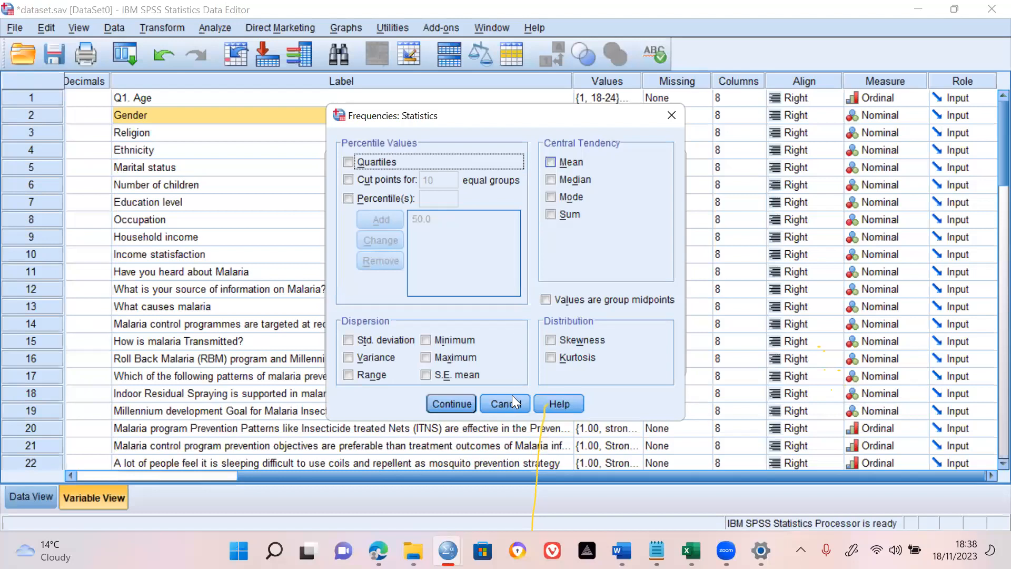
key(Return)
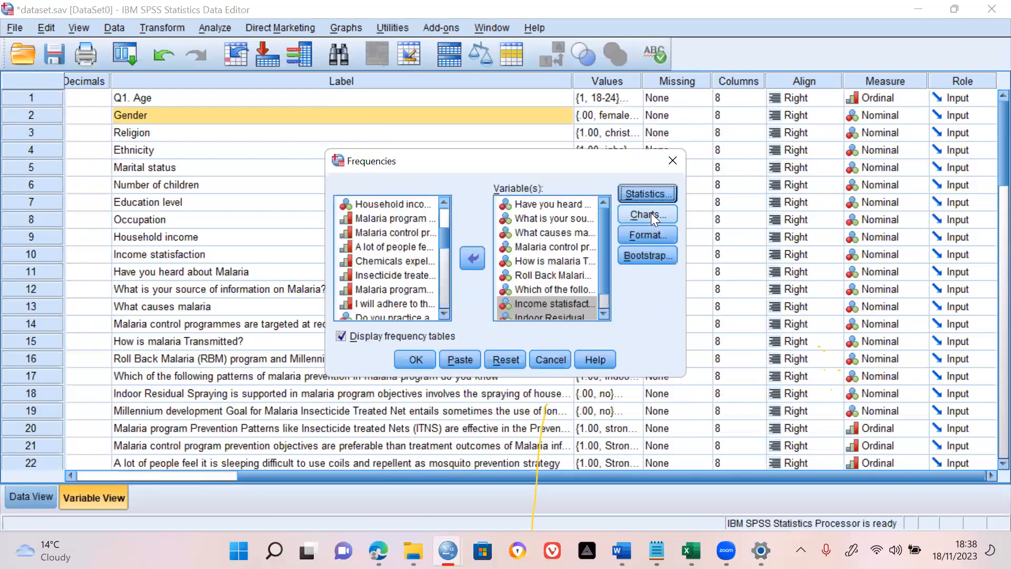
click(650, 213)
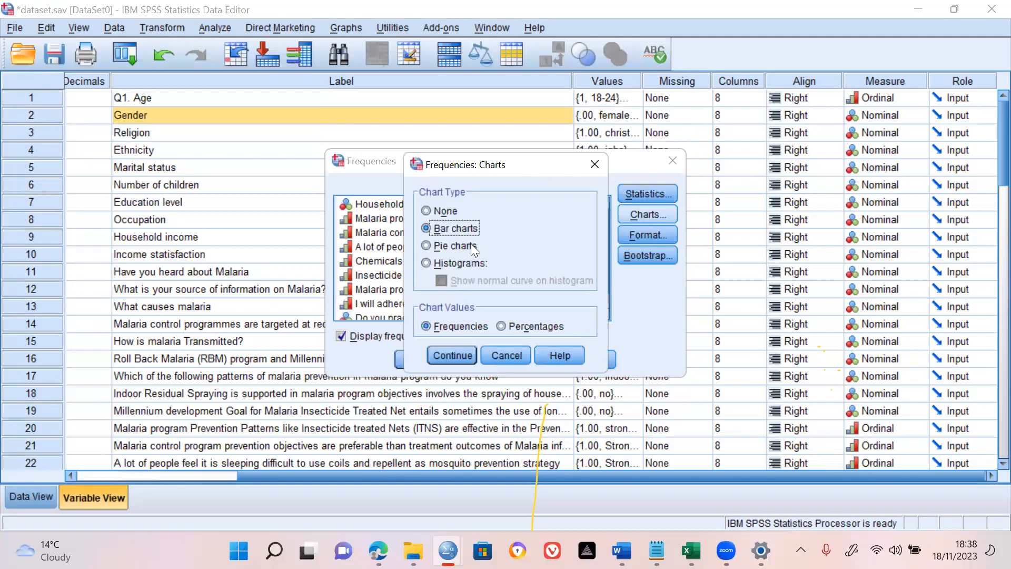
click(437, 250)
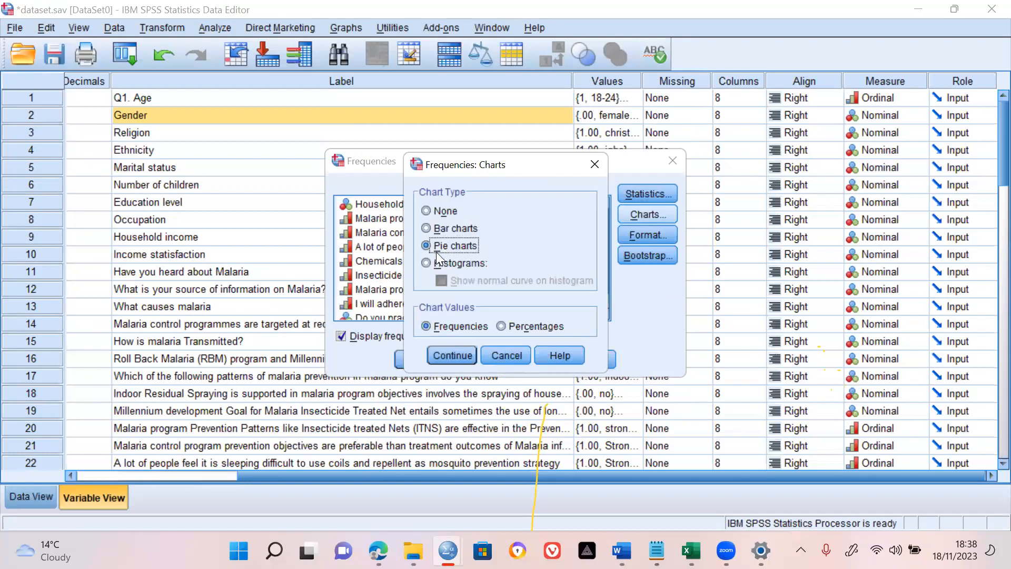
click(501, 325)
click(460, 360)
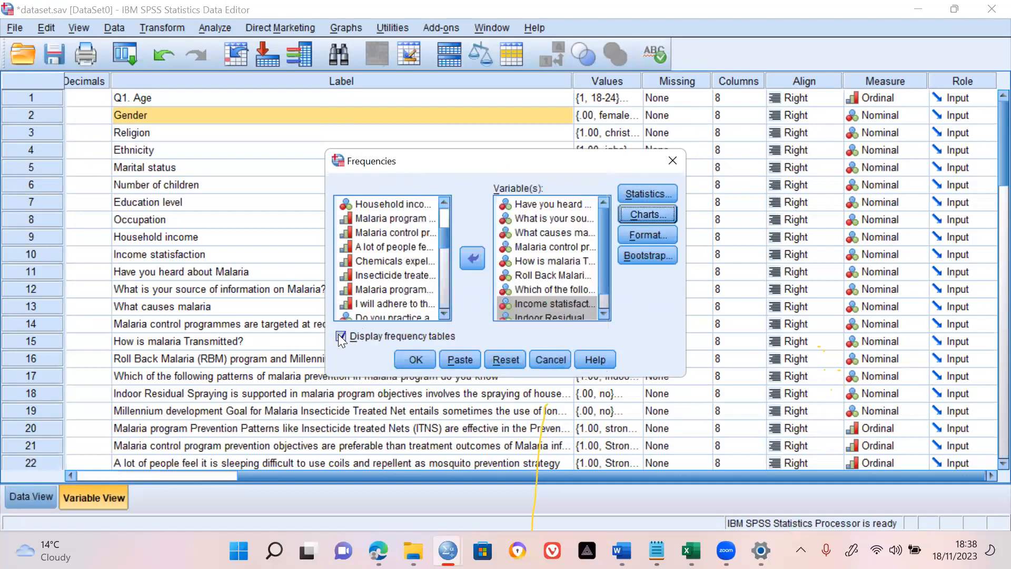
click(415, 359)
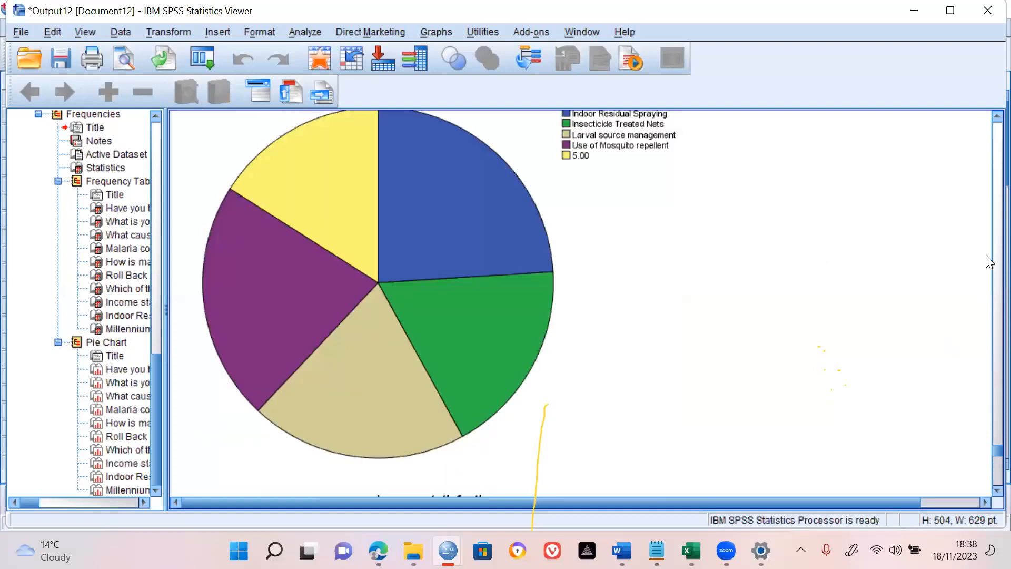
Look through the output viewer for the Statistics and frequency tables of the Section B questions.
scroll(986, 258, up, 10)
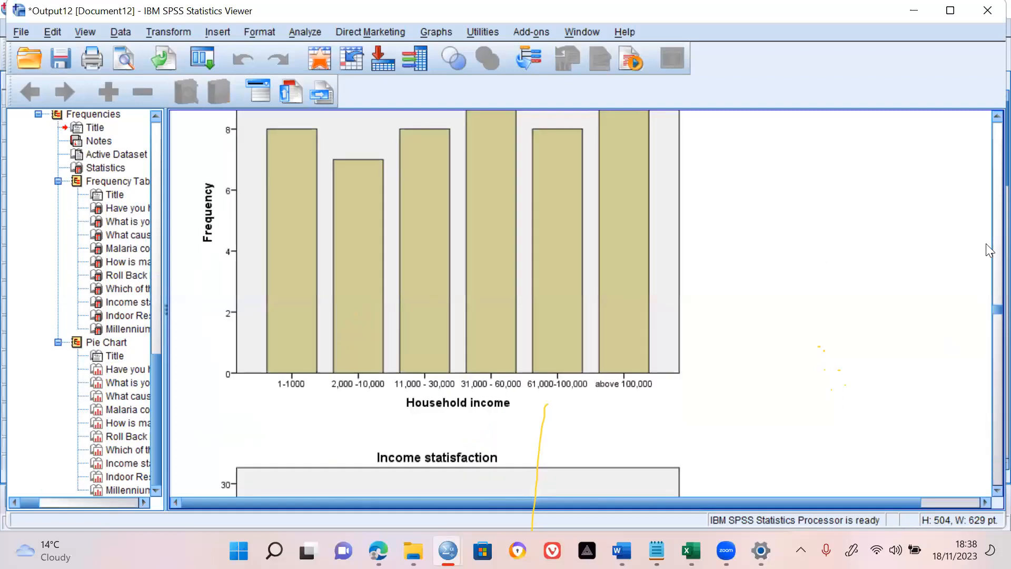
scroll(986, 239, up, 5)
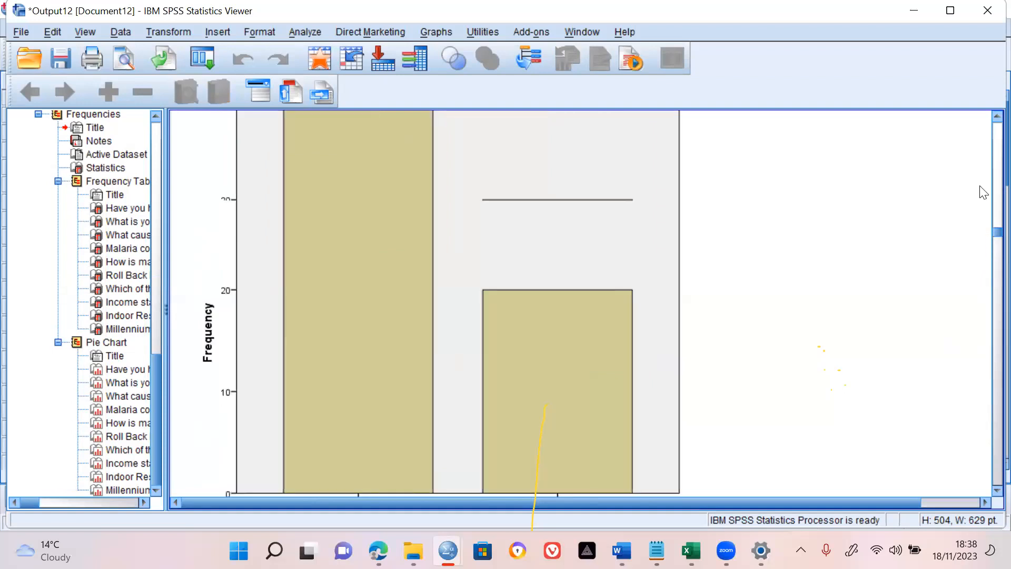
drag(984, 209, 986, 228)
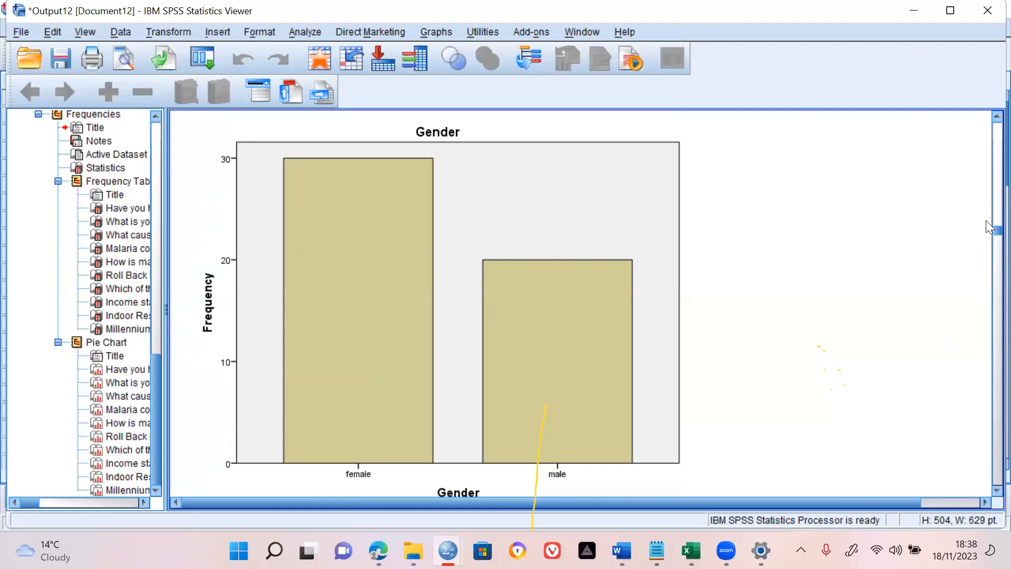
drag(988, 237, 990, 341)
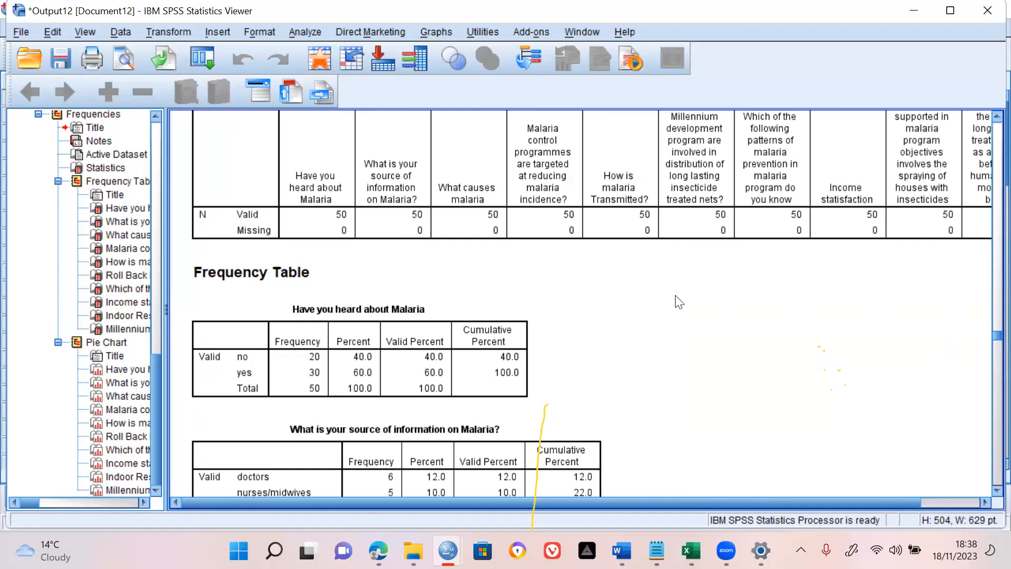
scroll(636, 302, up, 2)
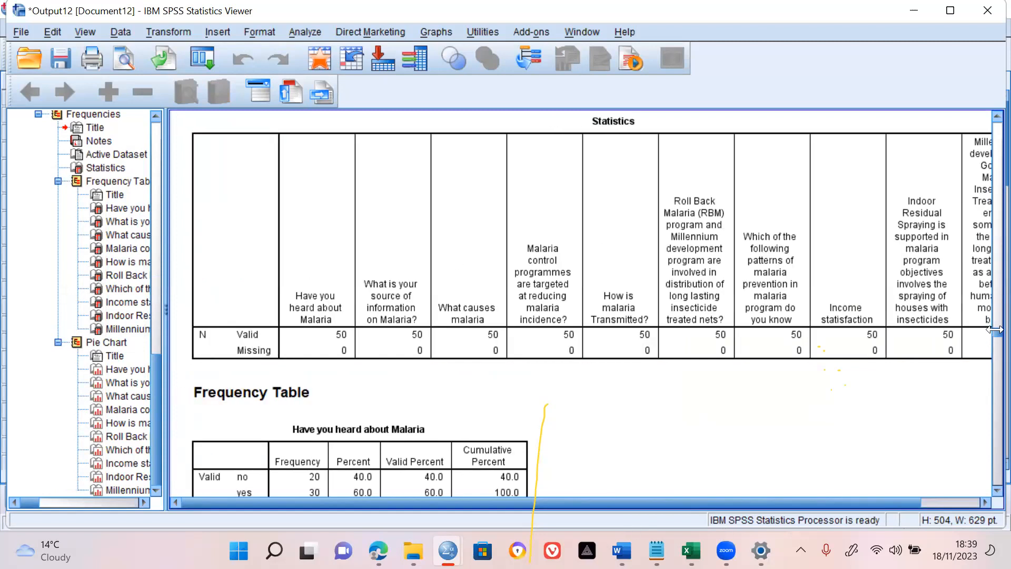
scroll(992, 329, down, 3)
scroll(987, 346, down, 5)
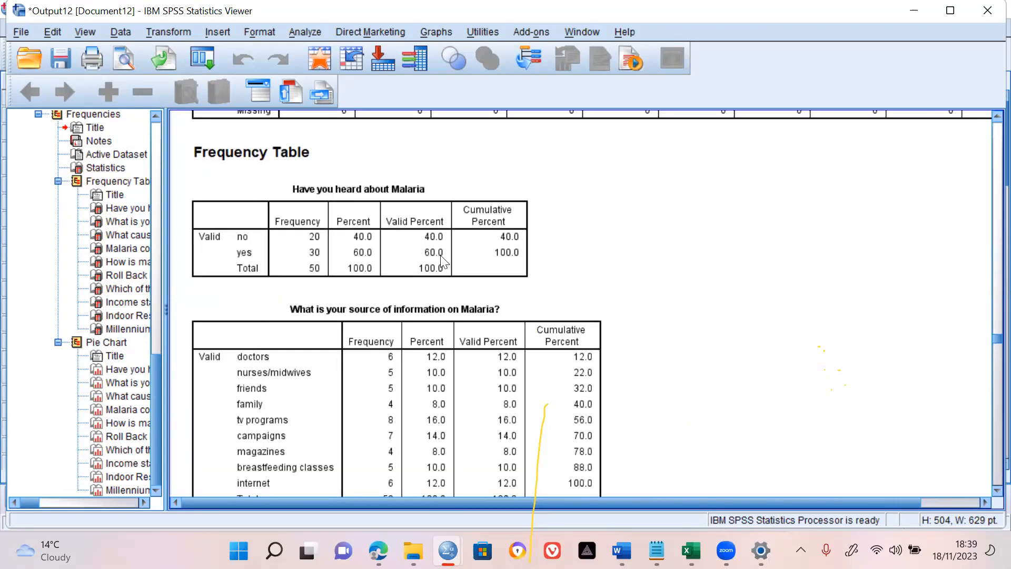
click(276, 200)
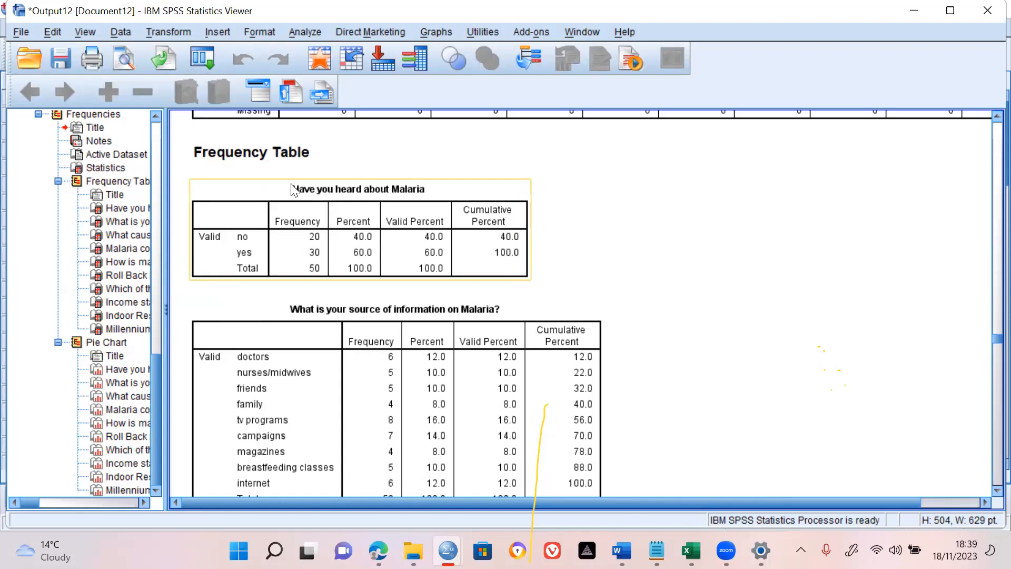
click(251, 196)
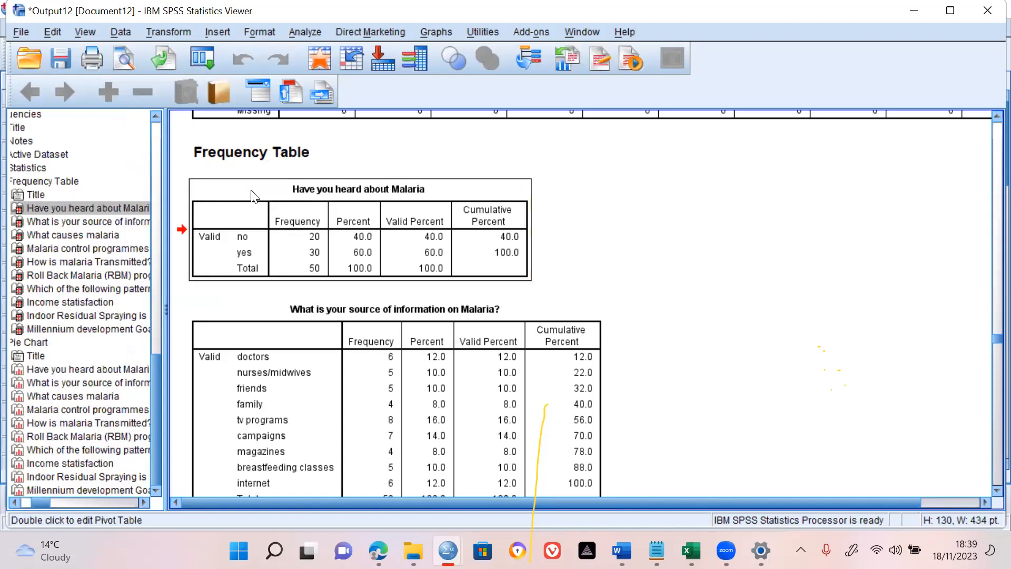
right_click(252, 197)
click(291, 223)
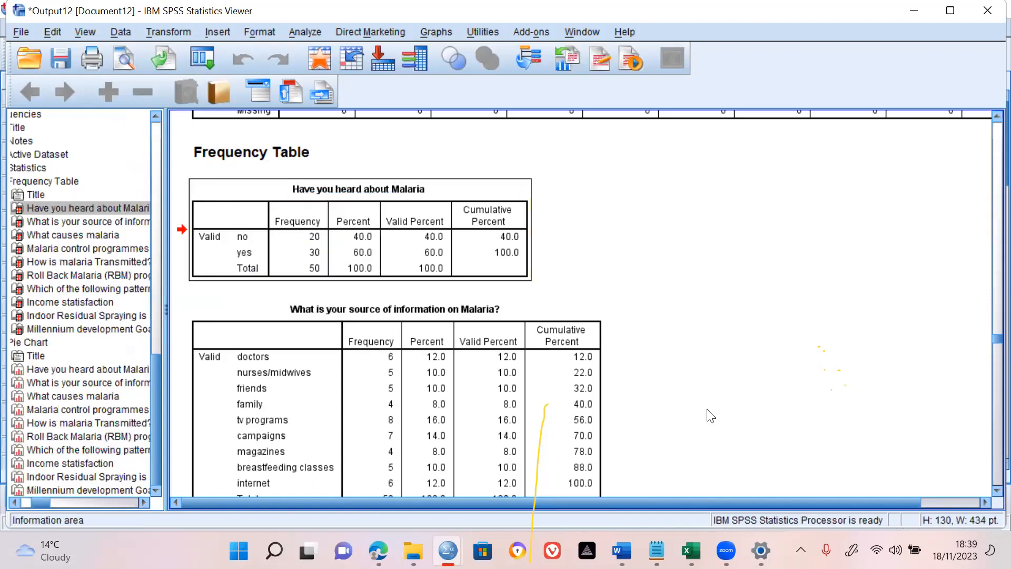
click(235, 196)
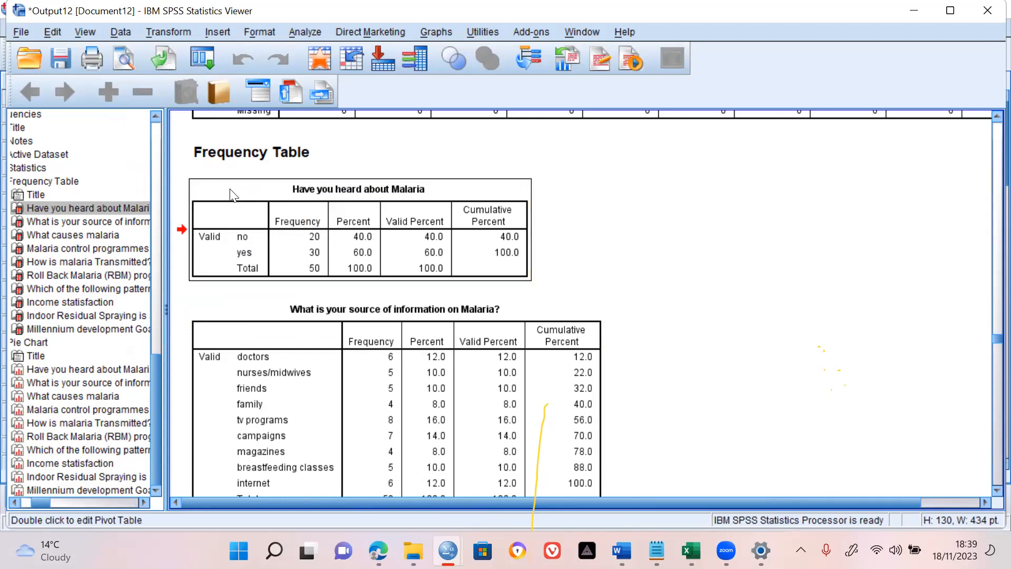
click(238, 333)
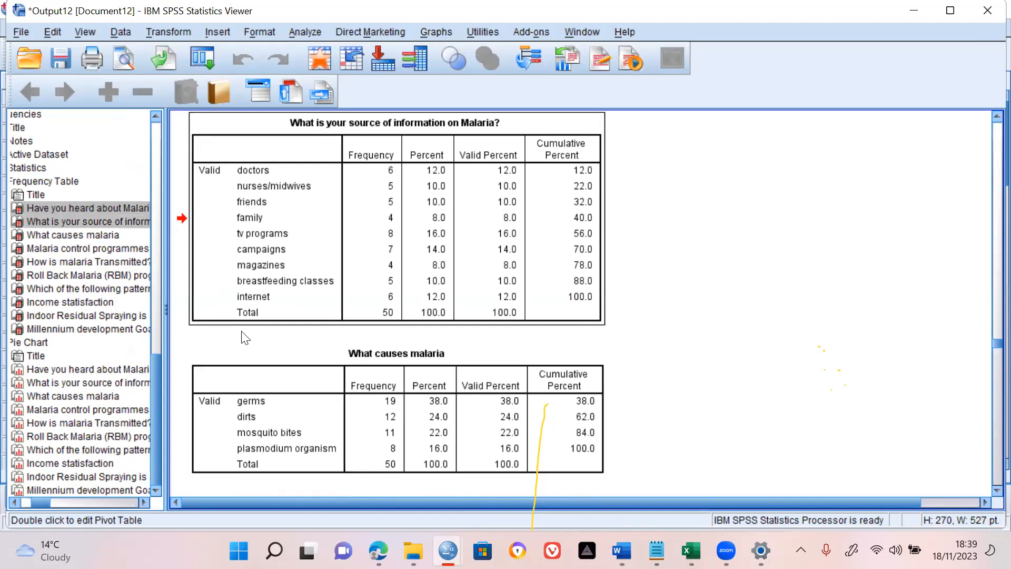
click(240, 384)
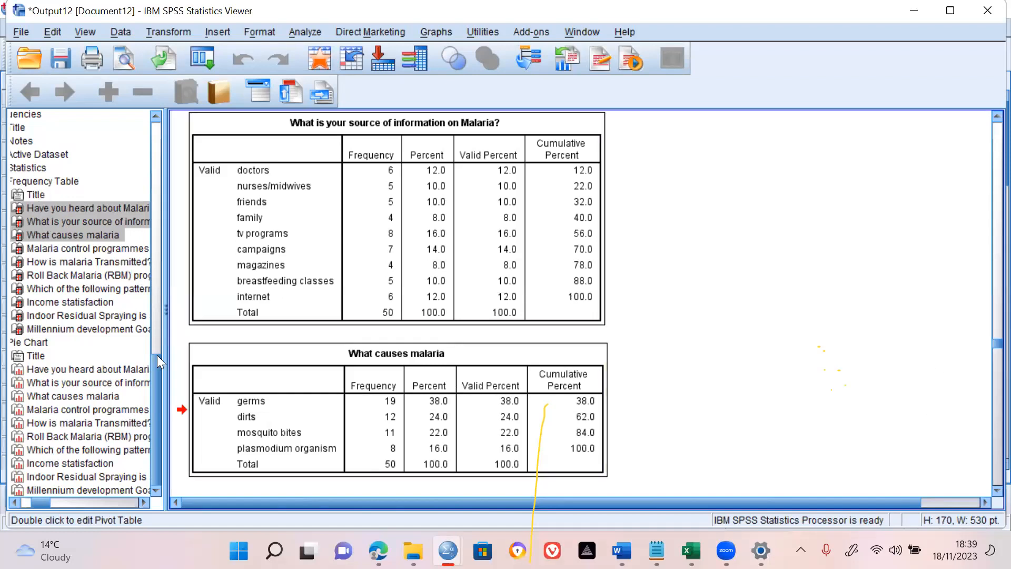
click(50, 207)
drag(49, 207, 59, 331)
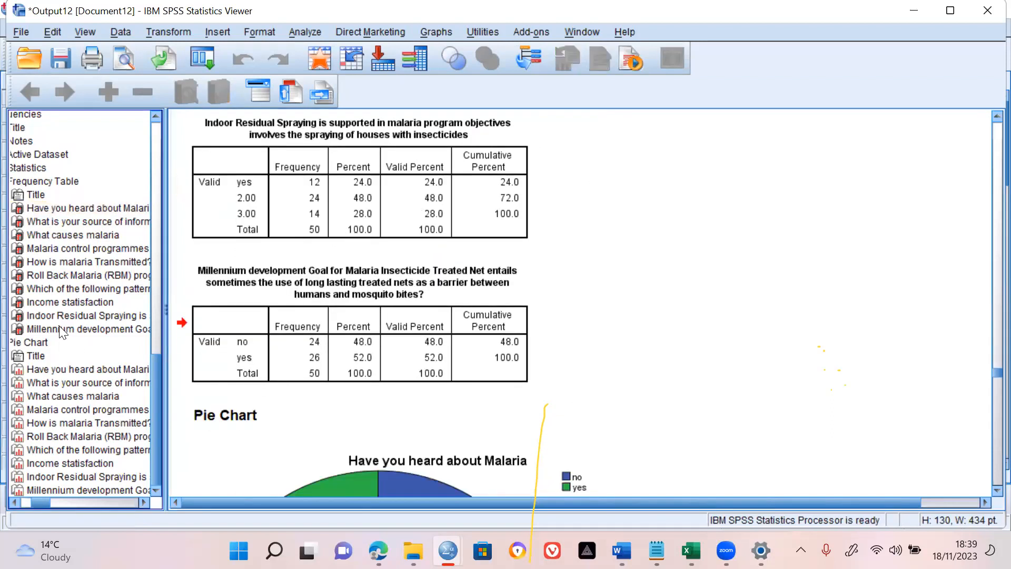
click(59, 330)
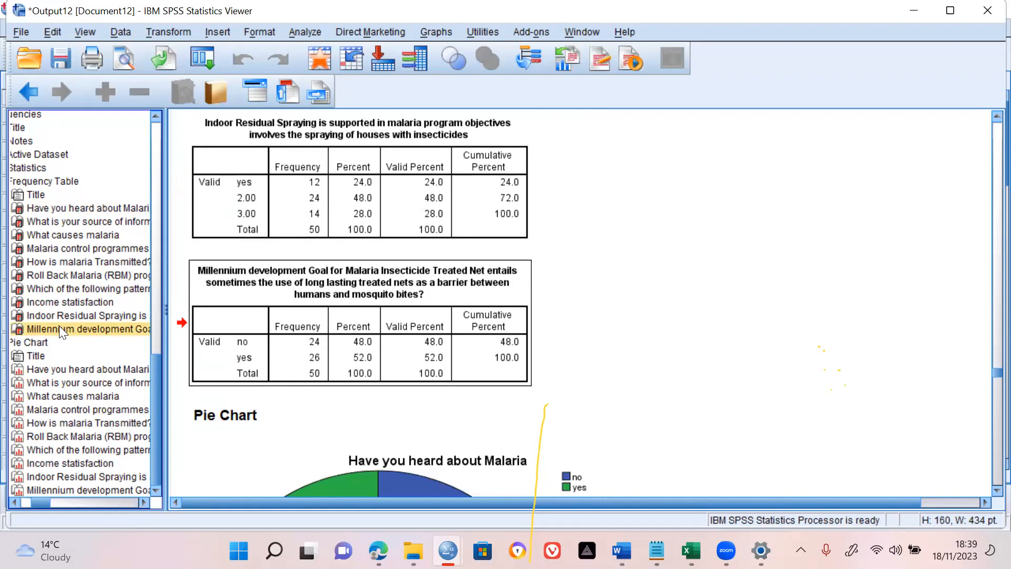
shift+click(55, 315)
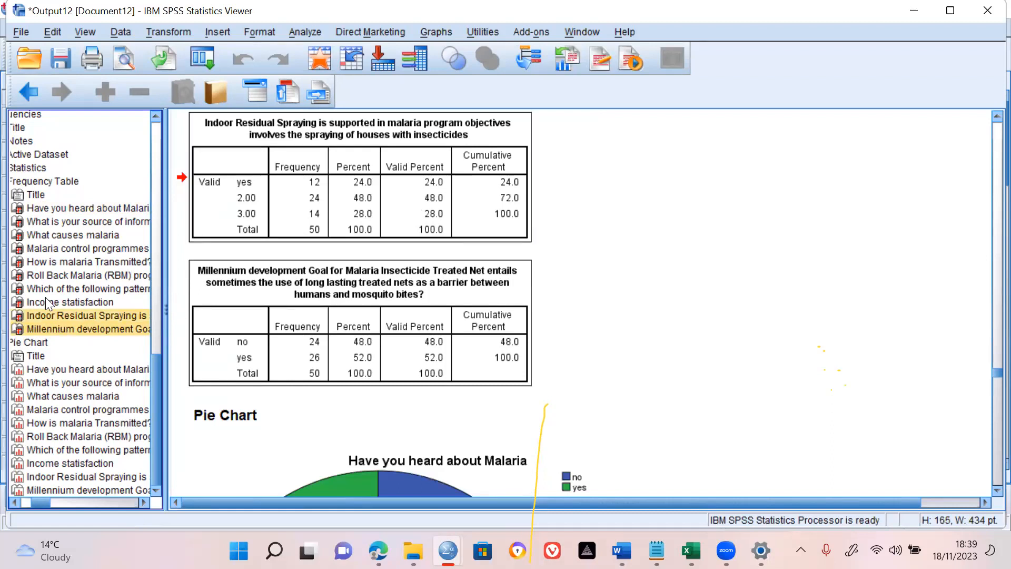
shift+click(47, 301)
Select and copy all ten frequency tables in the output outline, from "Have you heard about Malaria" through the Millennium development Goal question.
click(33, 207)
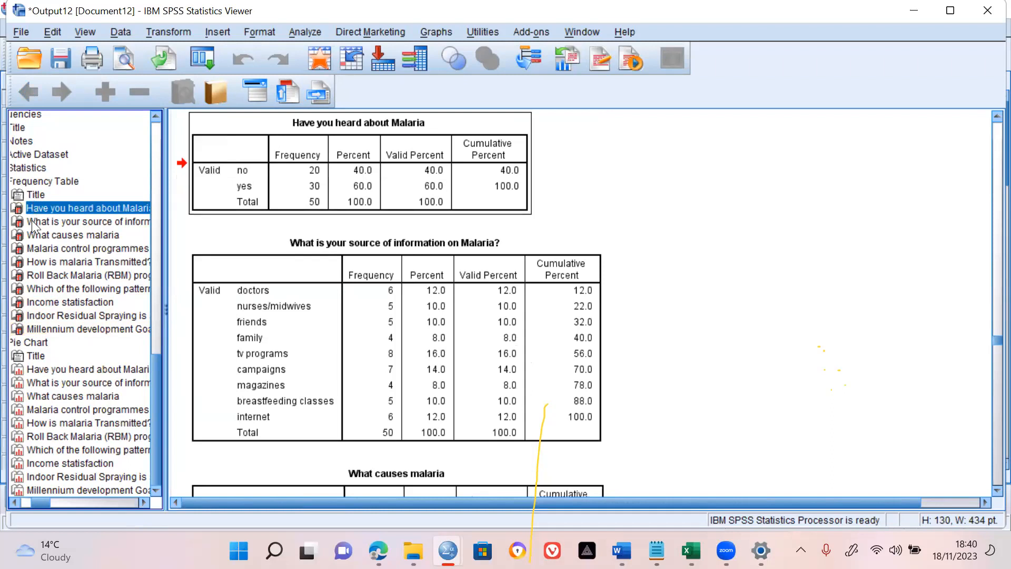
click(35, 221)
ctrl+click(32, 207)
ctrl+click(38, 235)
ctrl+click(42, 250)
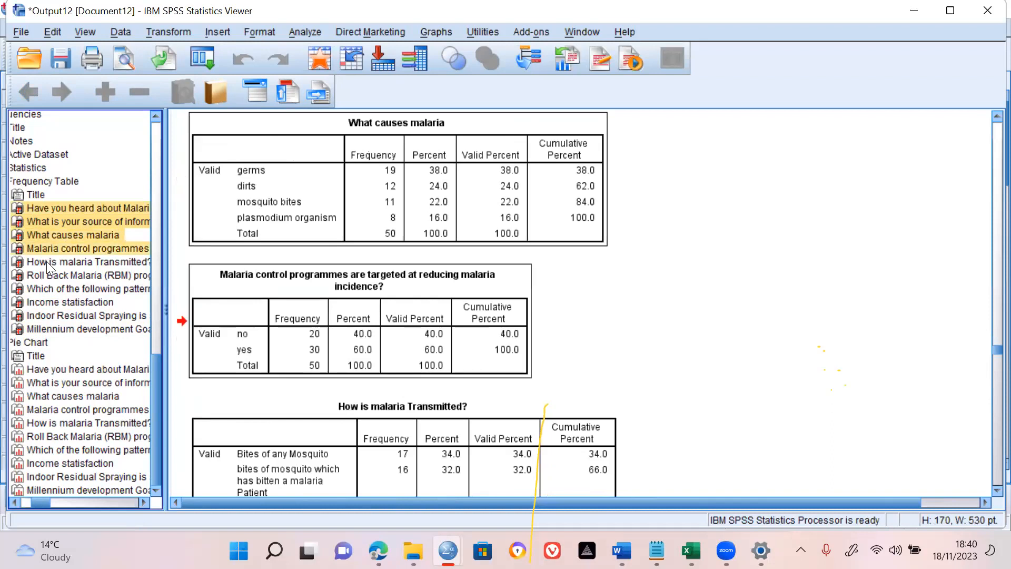
ctrl+click(47, 263)
ctrl+click(51, 276)
ctrl+click(57, 293)
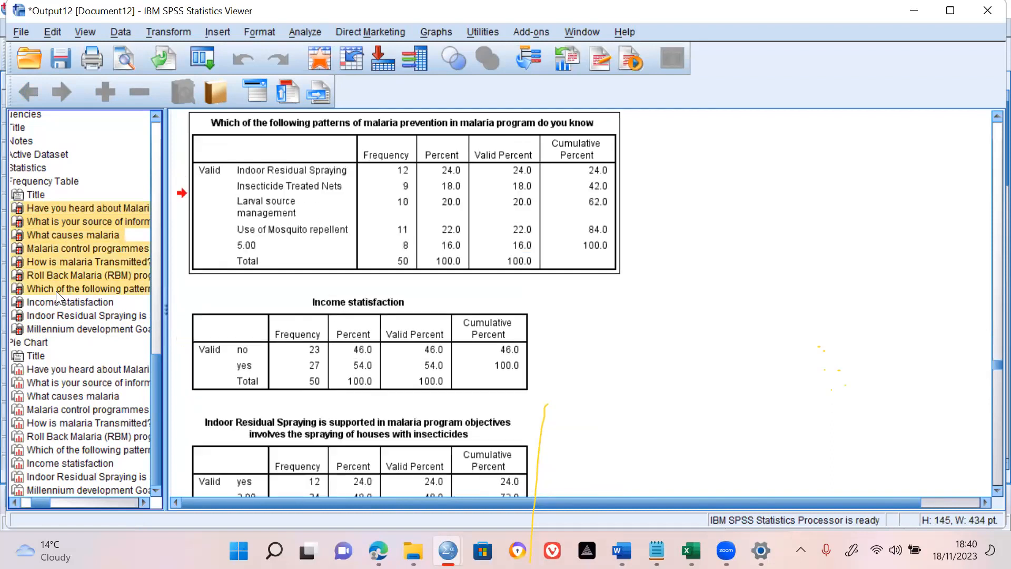
ctrl+click(58, 304)
ctrl+click(58, 315)
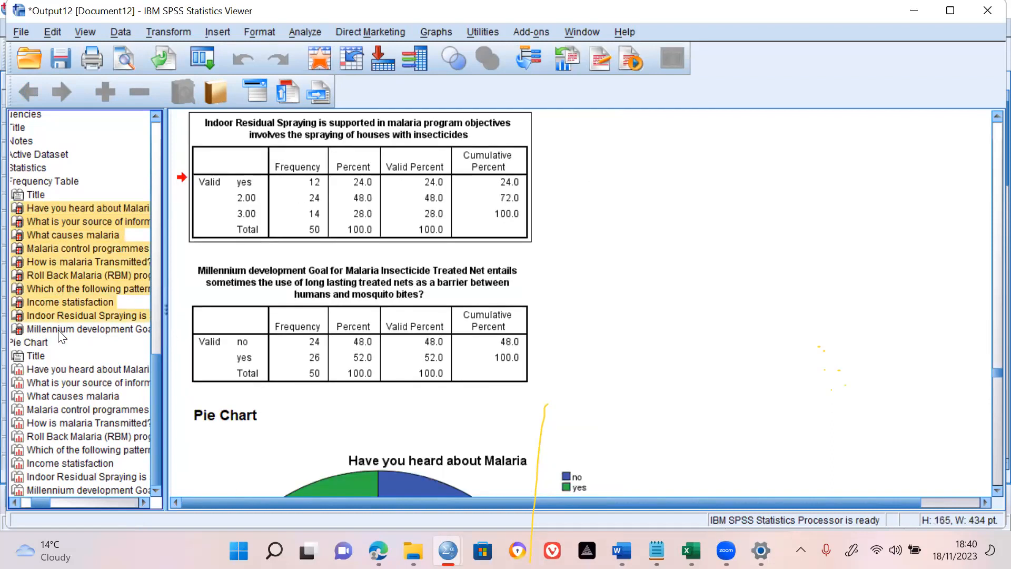
ctrl+click(59, 330)
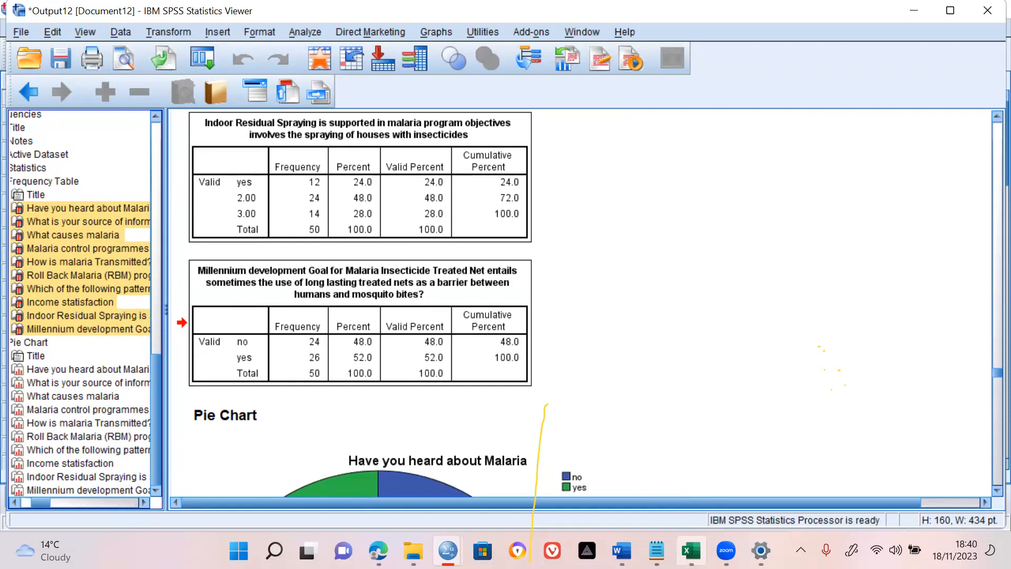
Switch to the spss.xlsx workbook in Excel and paste the copied frequency tables at cell K4 of the demographics sheet.
click(691, 550)
click(716, 224)
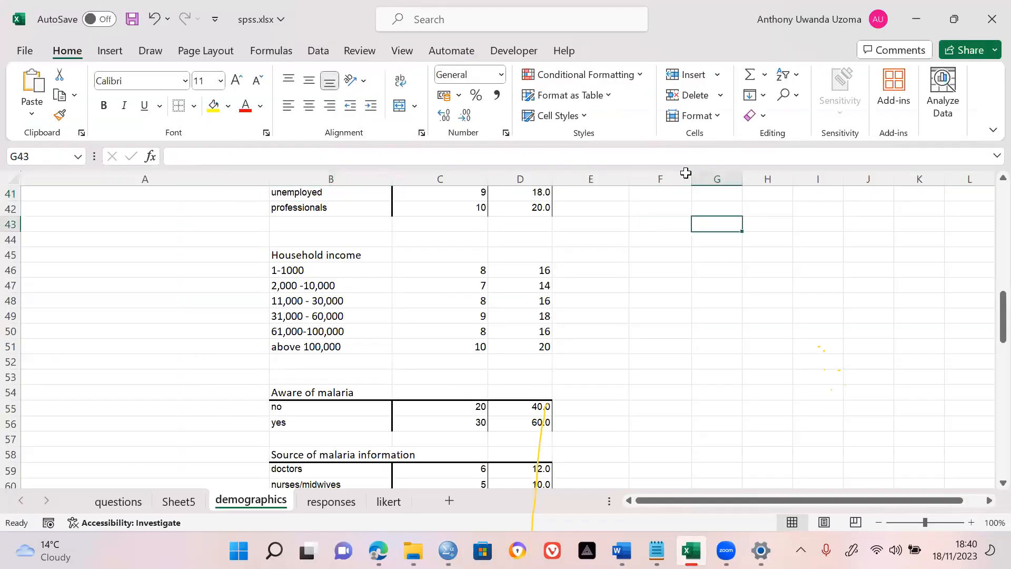
key(Page_Up)
key(Page_Up)
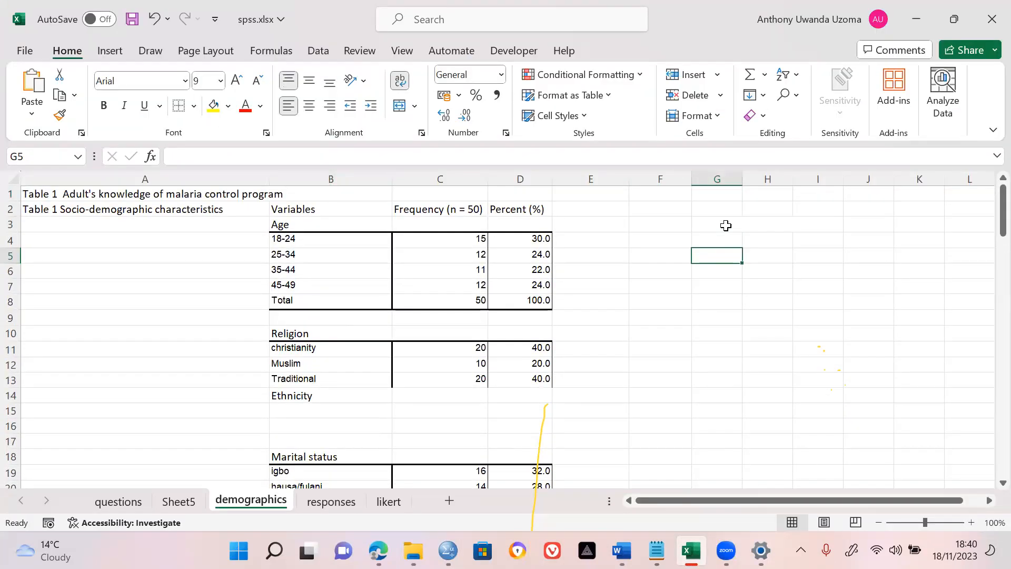
key(Up)
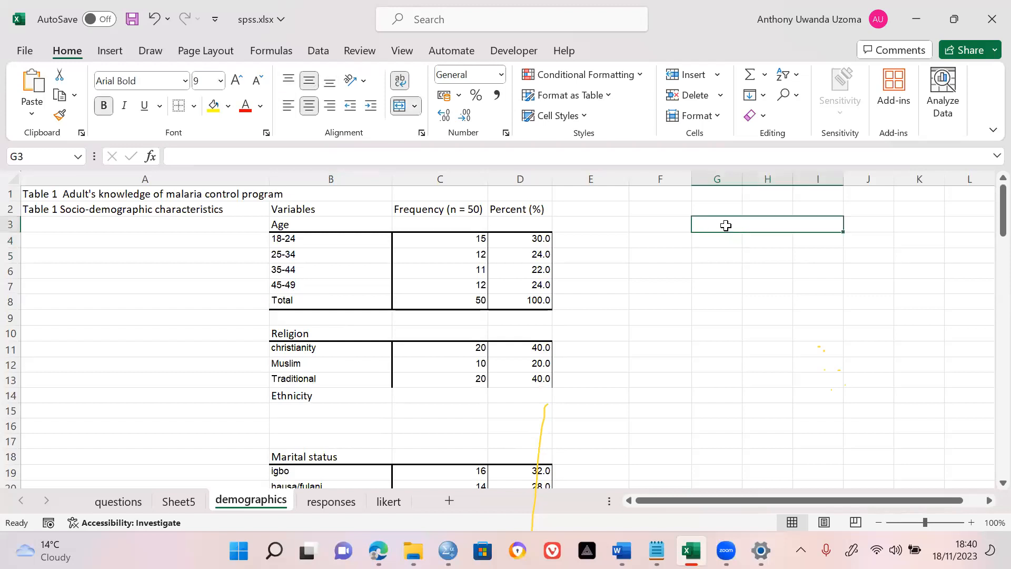
key(Right)
key(Right)
key(Right)
key(Right)
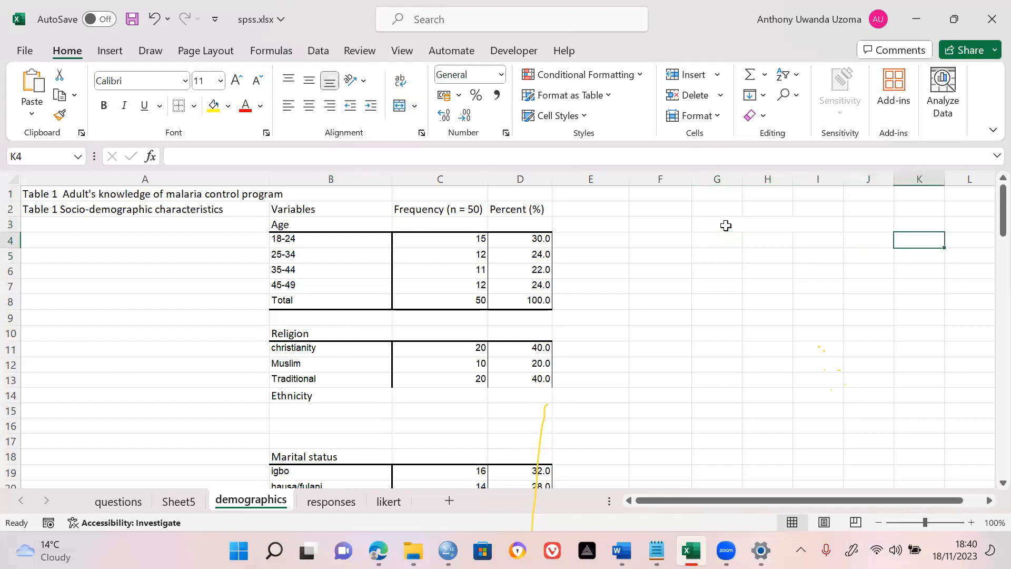
key(ctrl+v)
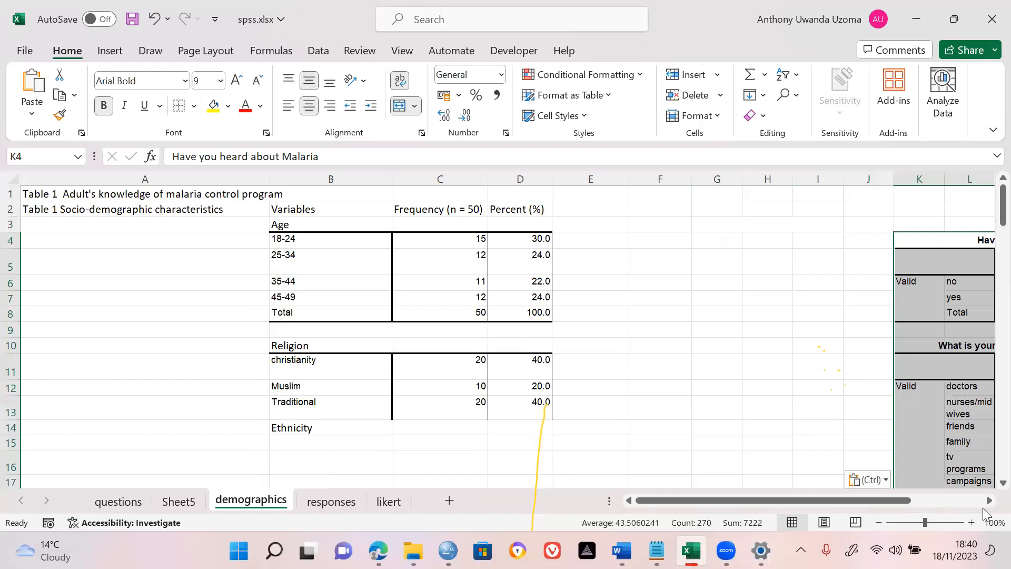
Look over the pasted frequency tables and their Frequency, Percent, Valid Percent and Cumulative Percent columns.
scroll(987, 503, right, 5)
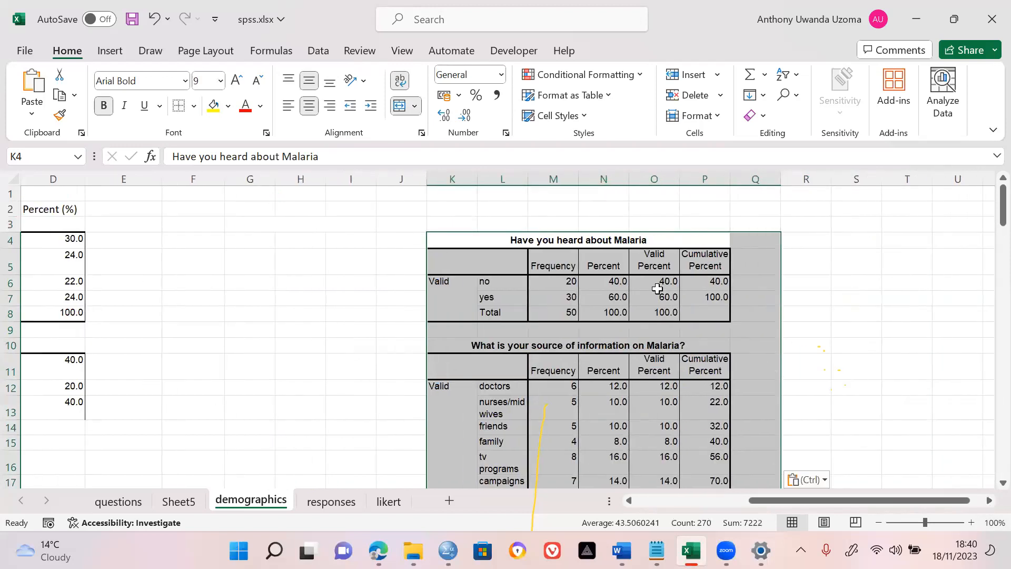
click(658, 288)
key(Down)
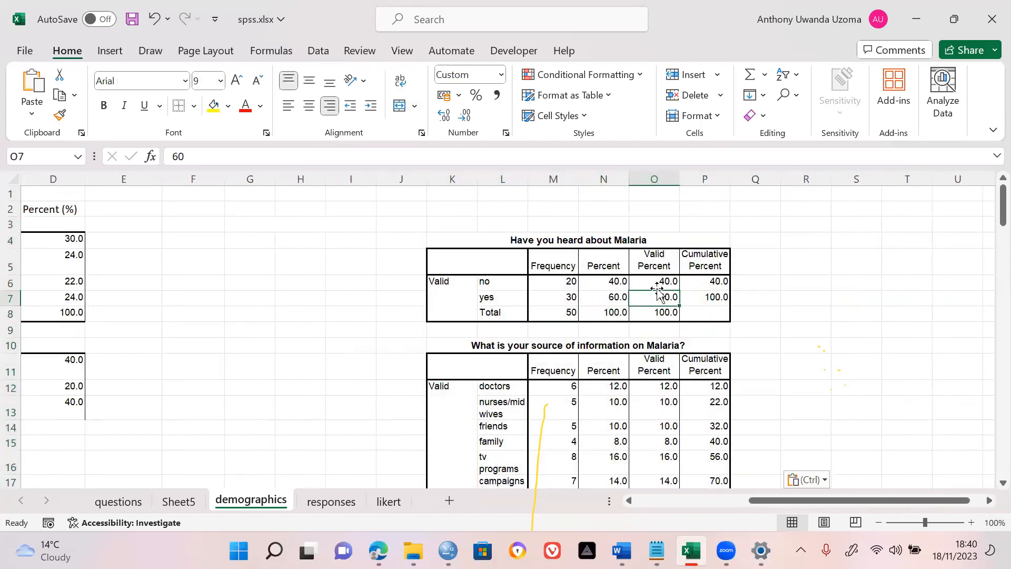
key(Down)
key(Down)
key(Down)
key(Down)
key(Down)
key(Down)
key(Down)
key(Down)
key(Down)
key(Down)
key(Down)
key(Down)
key(Down)
key(Down)
key(Up)
key(Up)
key(Up)
key(Up)
key(Up)
key(Up)
key(Up)
key(Up)
key(Up)
key(Up)
key(Up)
key(Up)
key(Up)
key(Up)
key(Up)
key(Up)
key(Up)
key(Up)
key(Up)
key(Up)
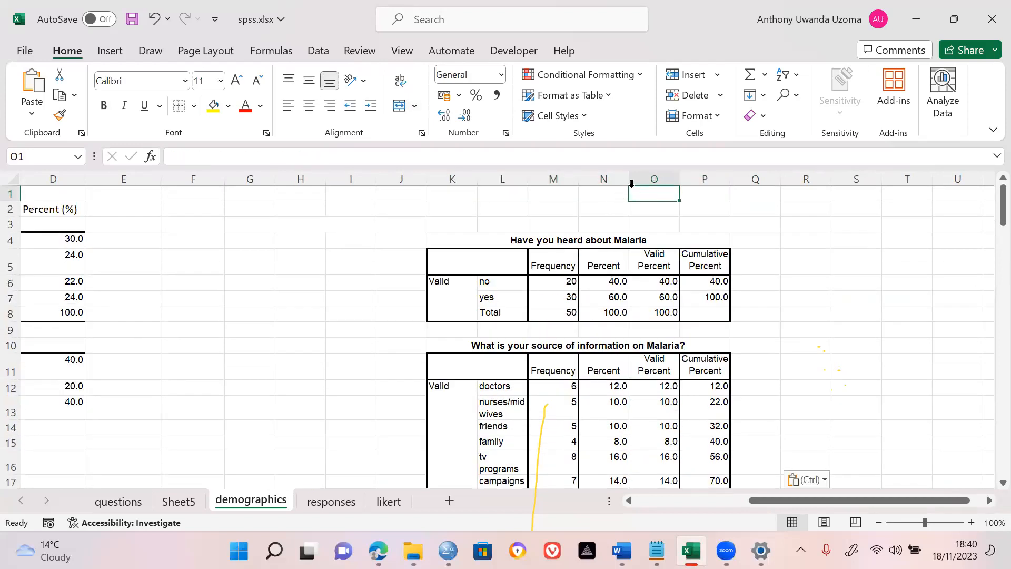
Delete columns O and P, which hold the Valid Percent and Cumulative Percent figures of the pasted tables.
drag(646, 175, 705, 175)
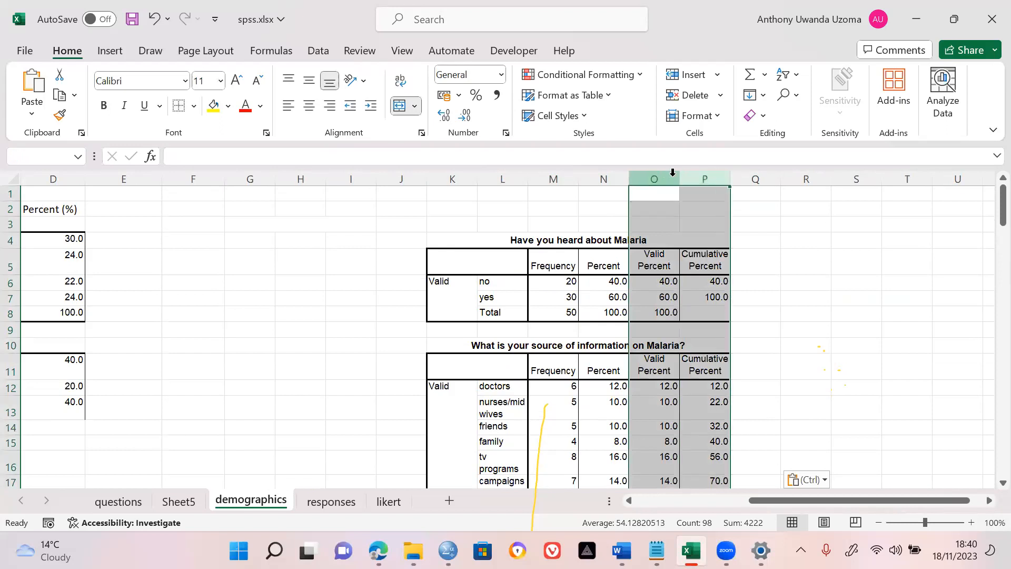
right_click(673, 174)
click(719, 358)
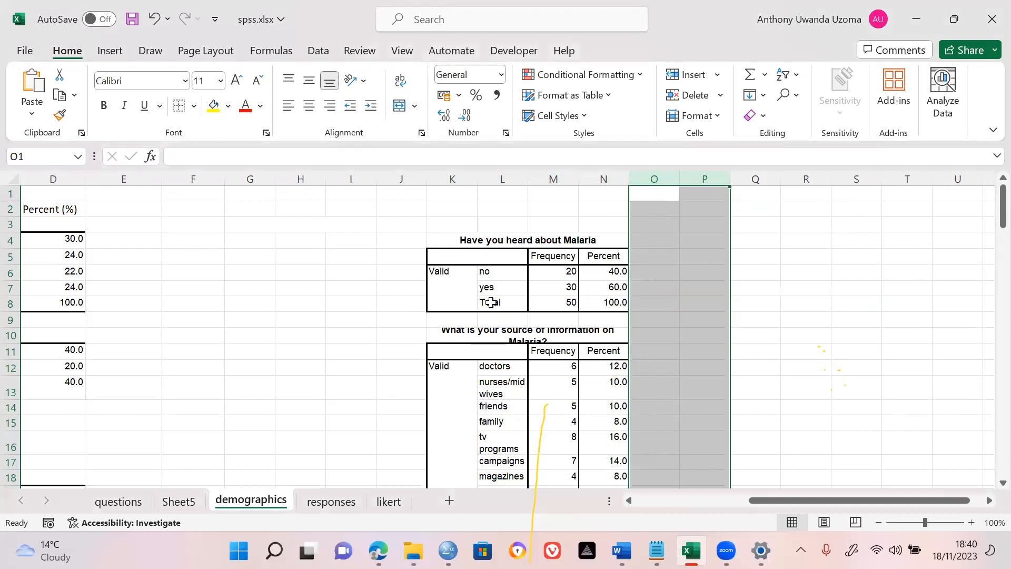
click(334, 340)
scroll(334, 343, down, 4)
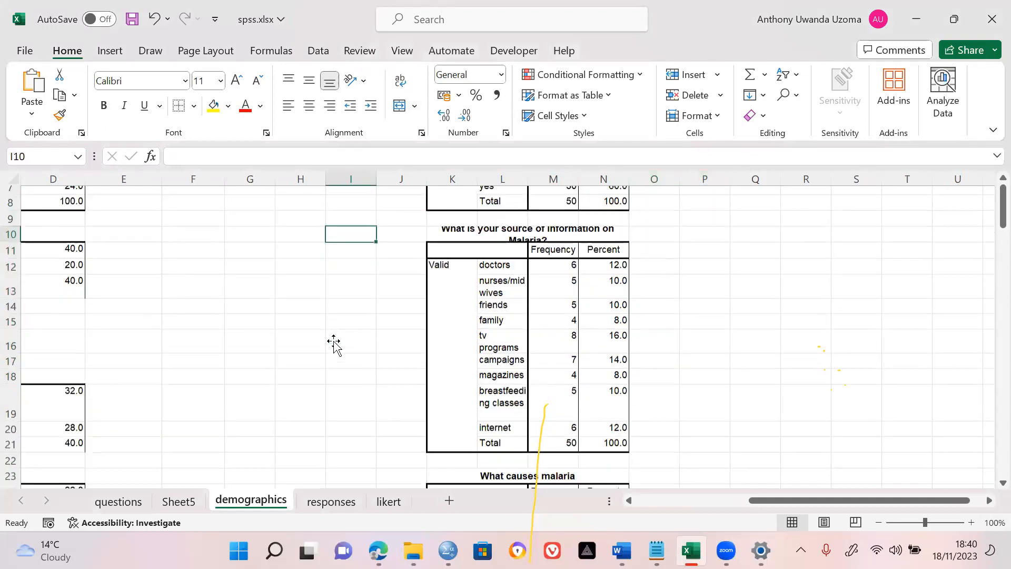
scroll(334, 342, up, 1)
scroll(334, 342, down, 1)
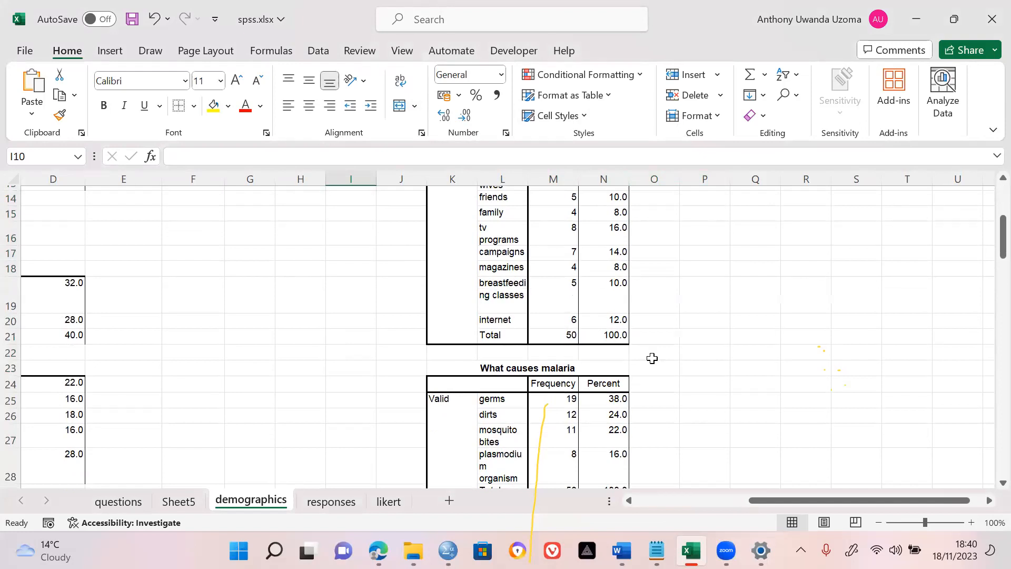
drag(988, 238, 988, 395)
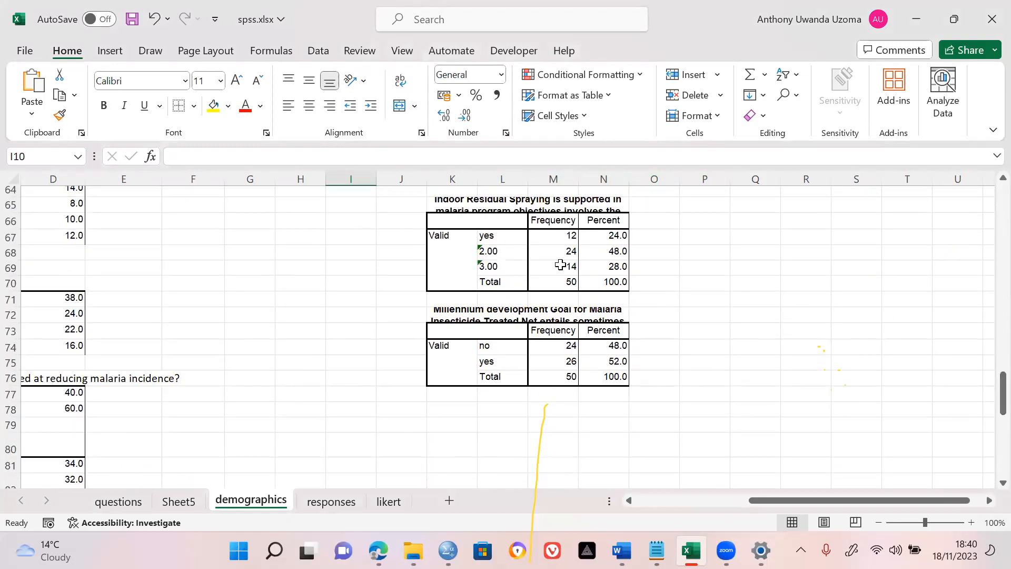
click(474, 331)
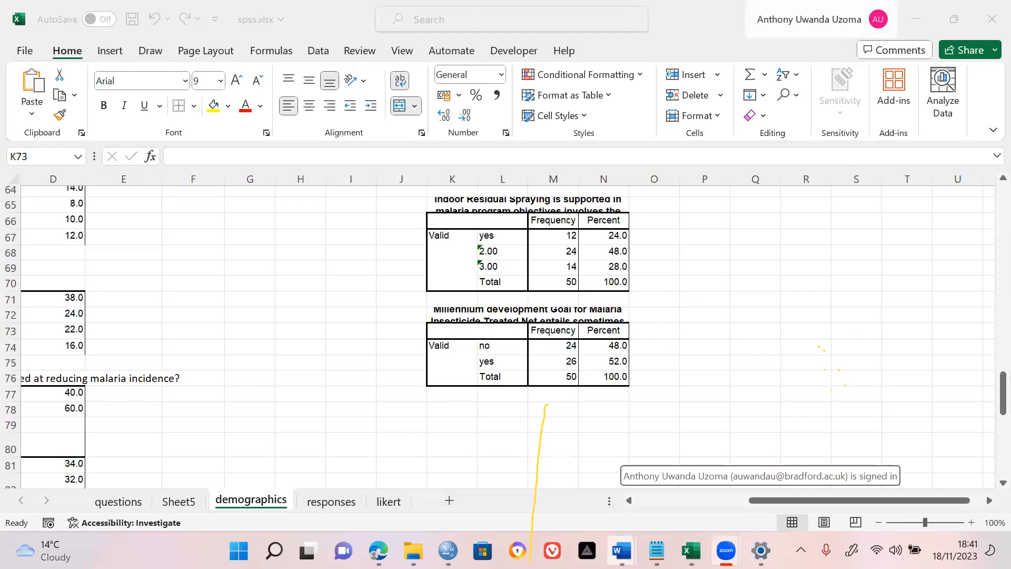
Switch to the questionnaire in Word and review the Section C attitude statements with their agreement scale and the Section D practice questions.
mouse_move(622, 550)
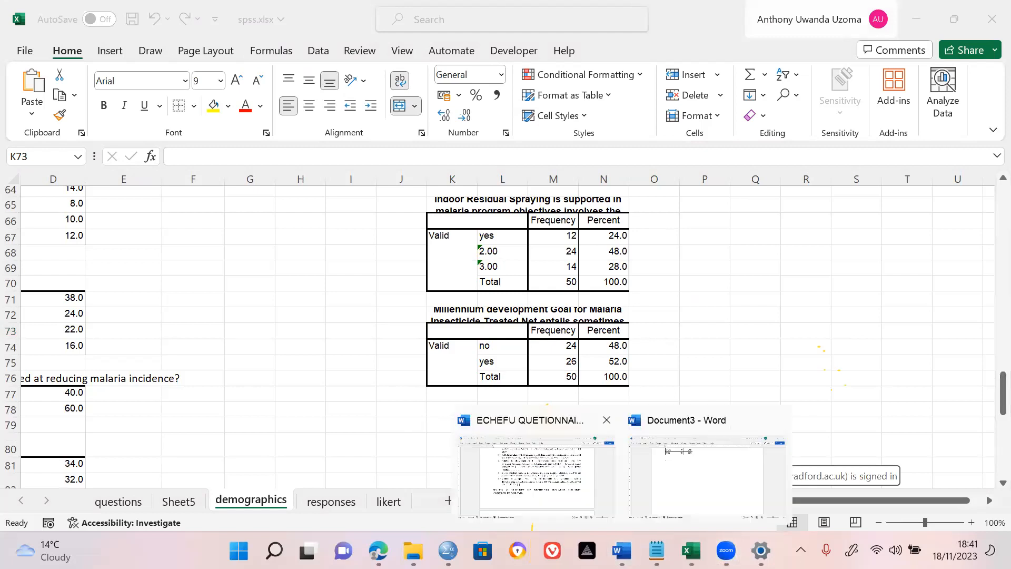
click(535, 469)
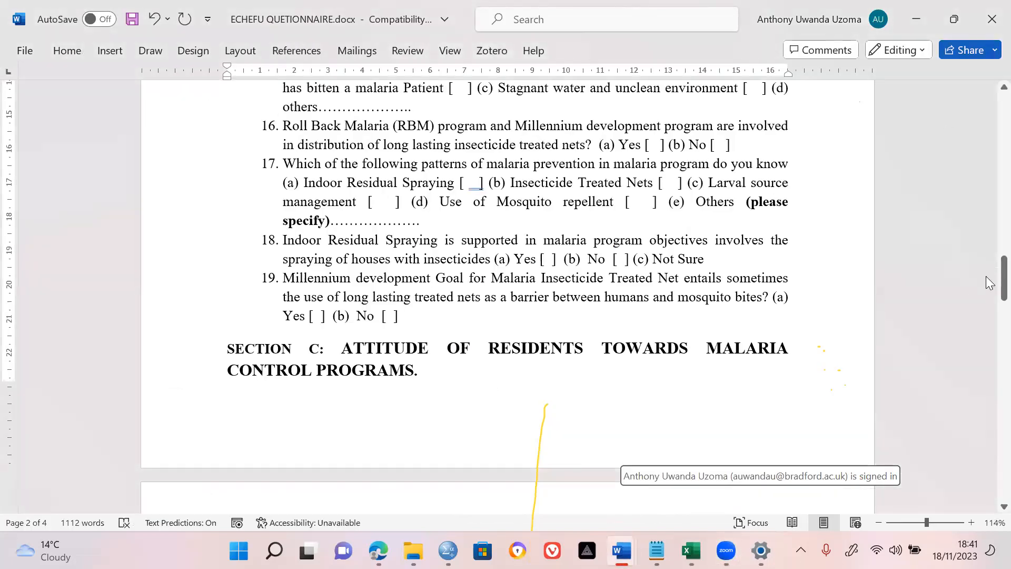
drag(1003, 291, 993, 325)
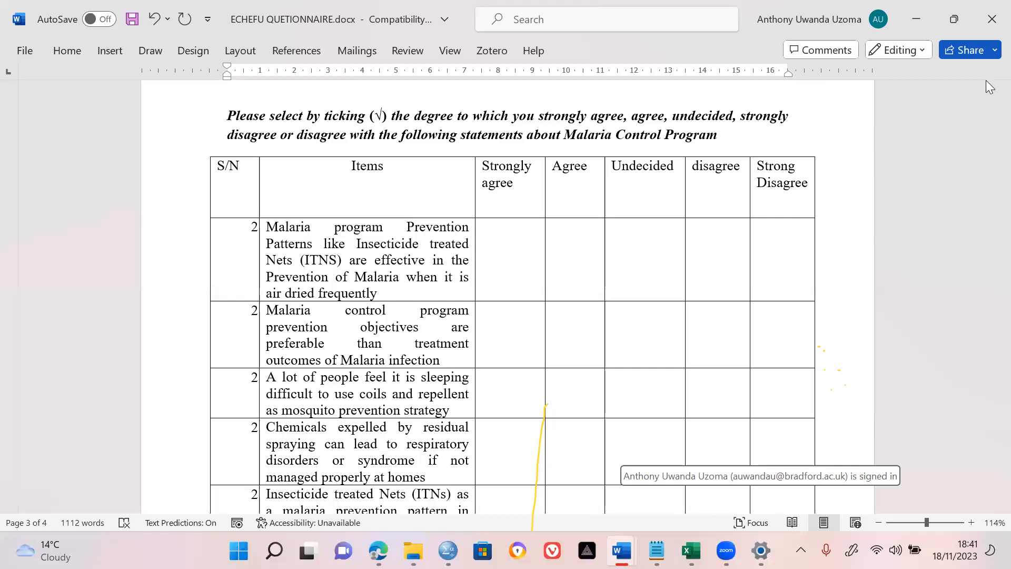
scroll(989, 94, up, 6)
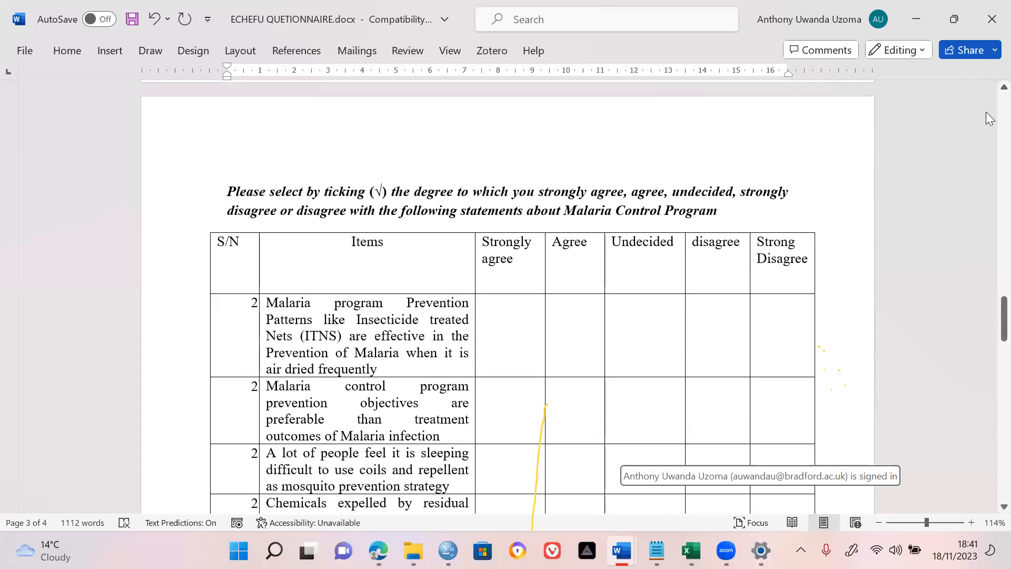
scroll(988, 118, up, 1)
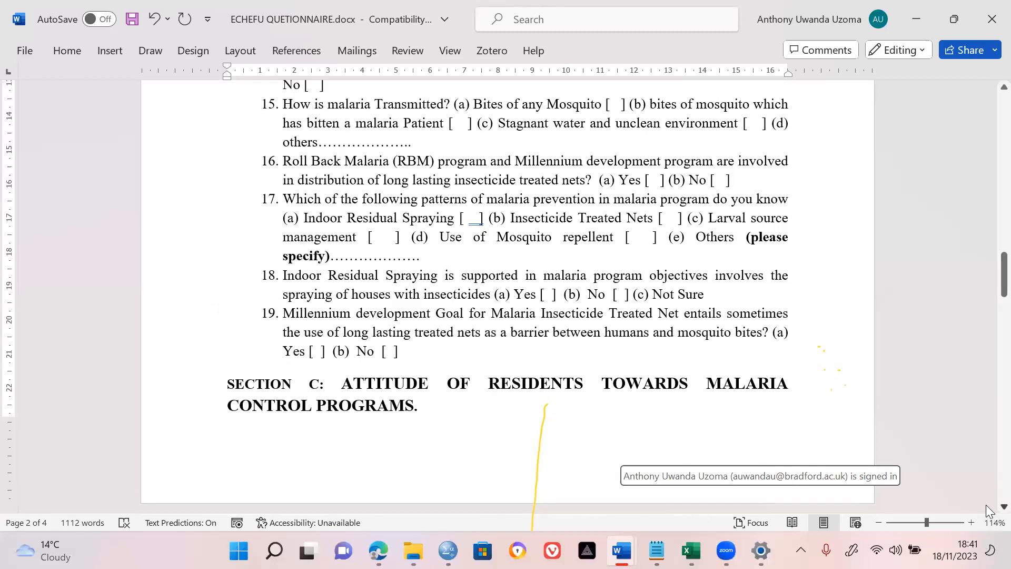
scroll(987, 505, down, 3)
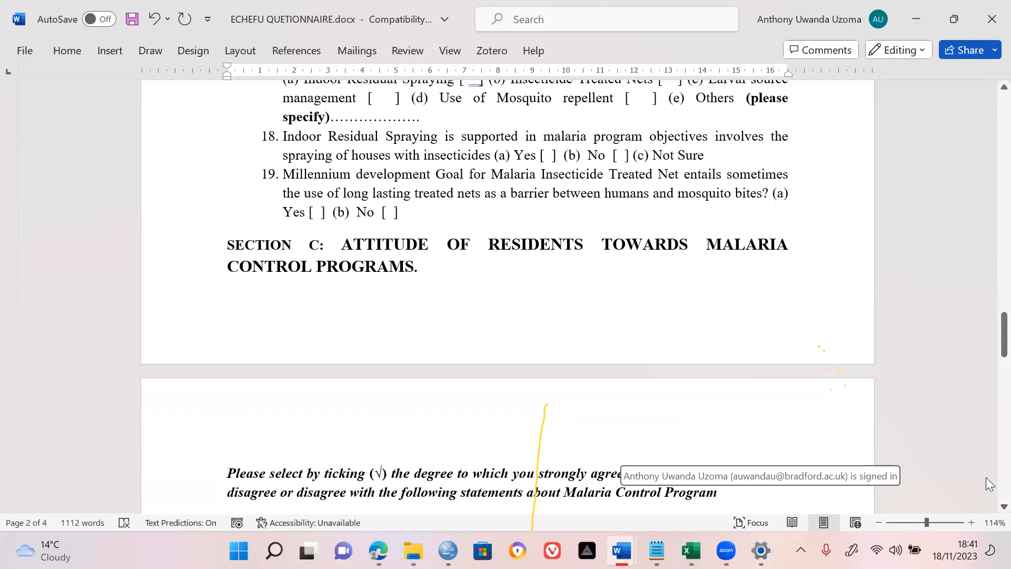
scroll(987, 490, down, 15)
scroll(478, 193, down, 4)
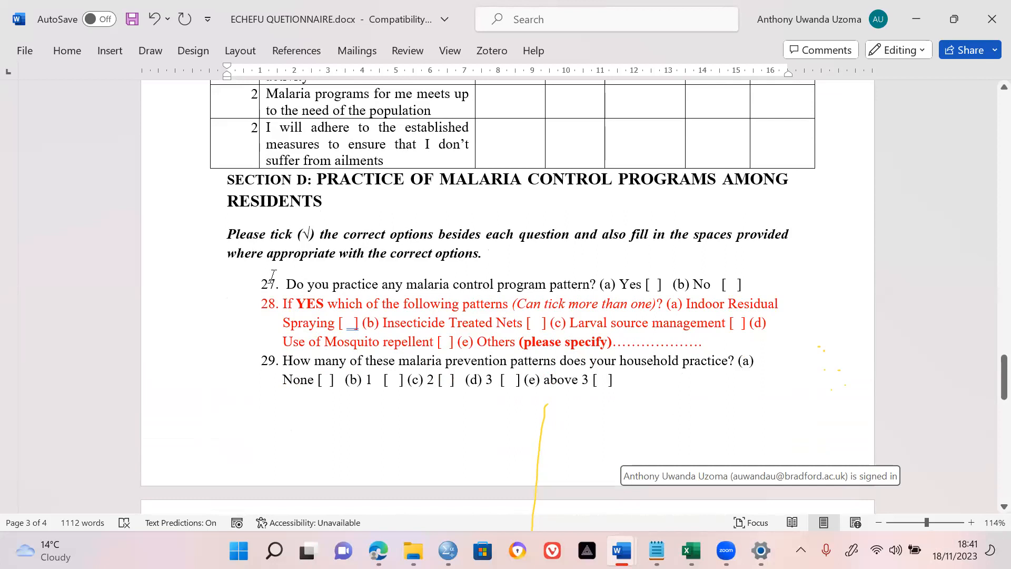
click(255, 133)
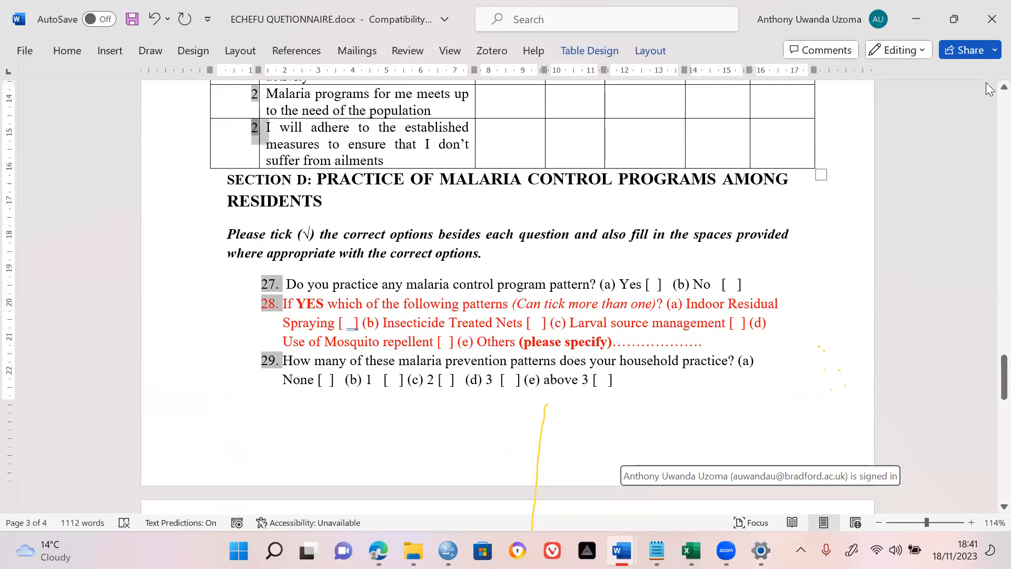
scroll(989, 97, up, 3)
scroll(989, 97, up, 5)
scroll(989, 97, up, 5)
scroll(989, 97, up, 4)
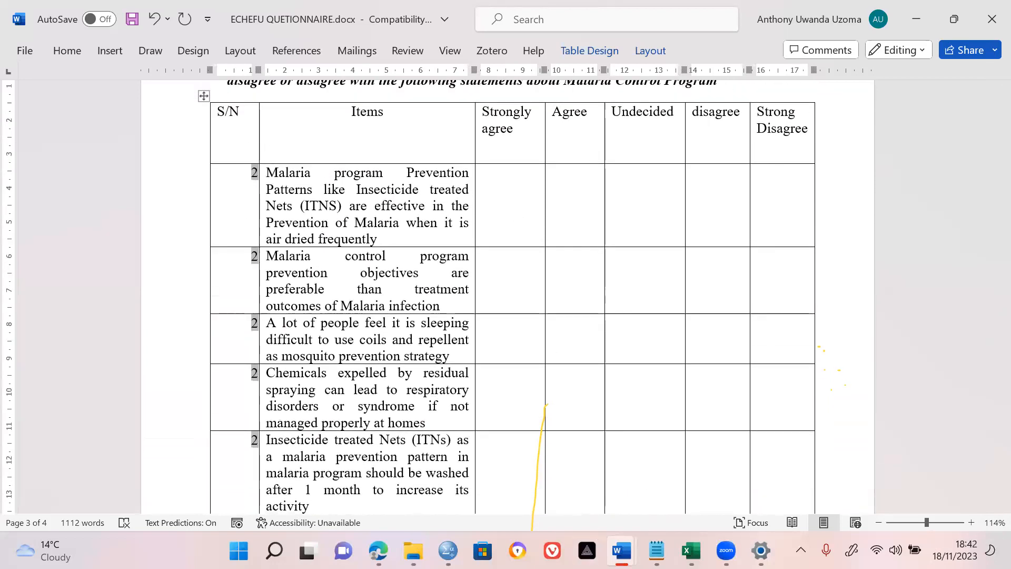
Switch to the dataset.sav data editor window in SPSS.
click(448, 550)
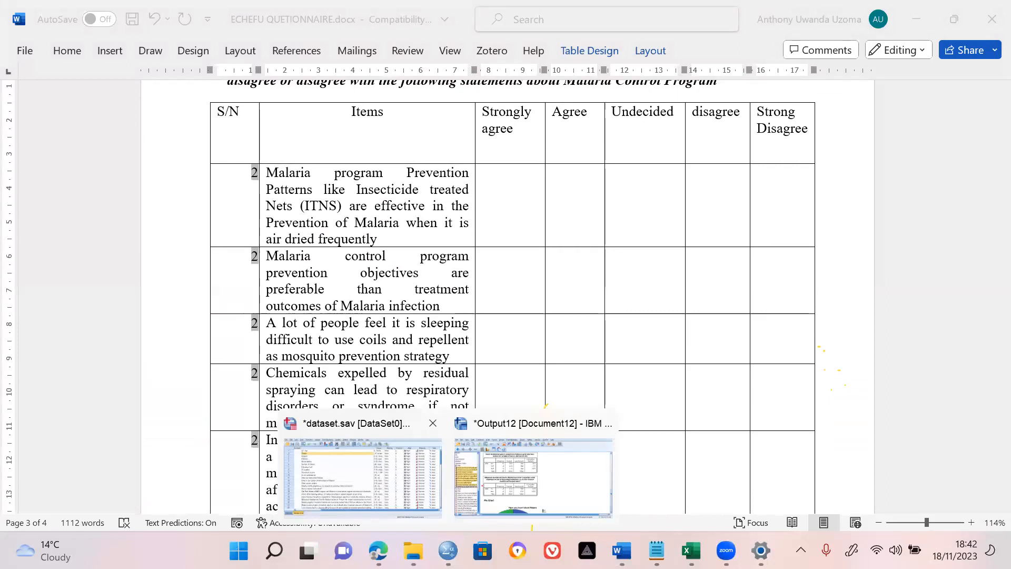
click(363, 474)
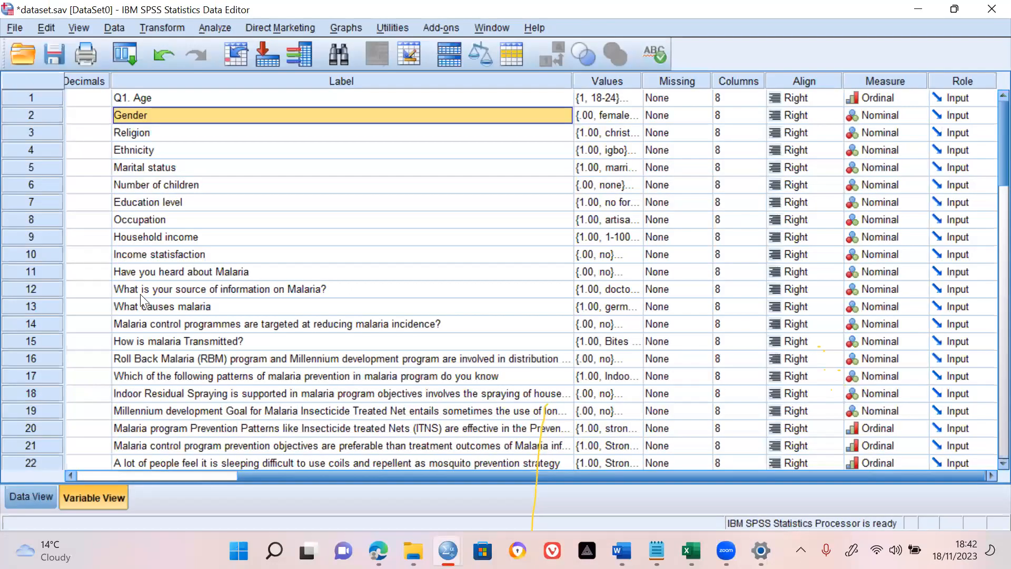
Prefix the label of variable 20, the insecticide treated nets effectiveness item, with "q20.".
click(138, 323)
key(Down)
key(Down)
key(Down)
key(Down)
key(Down)
key(Down)
key(Down)
key(Down)
key(Down)
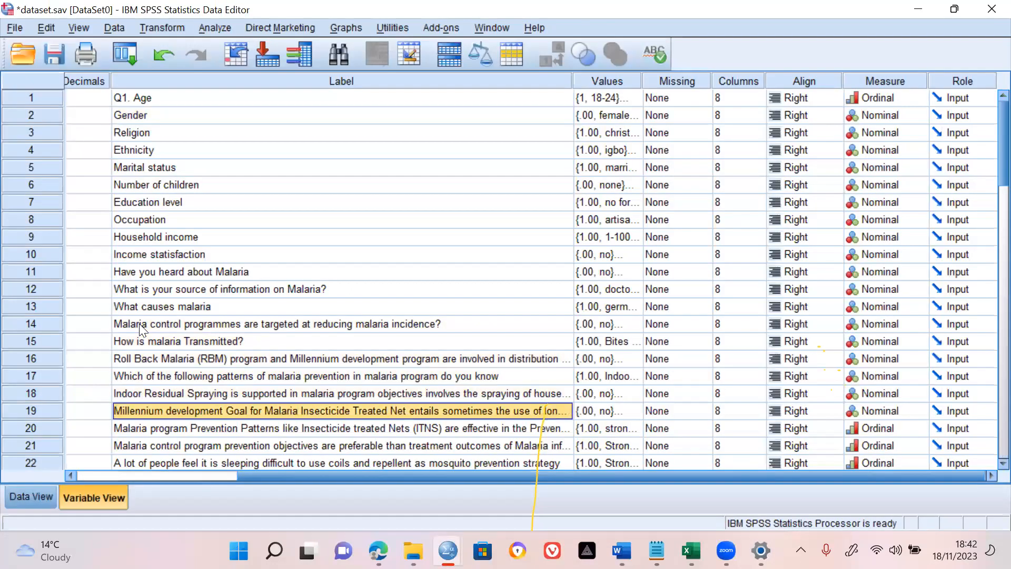
key(Down)
key(Down)
key(Down)
key(Down)
key(Down)
key(Down)
key(Down)
key(Down)
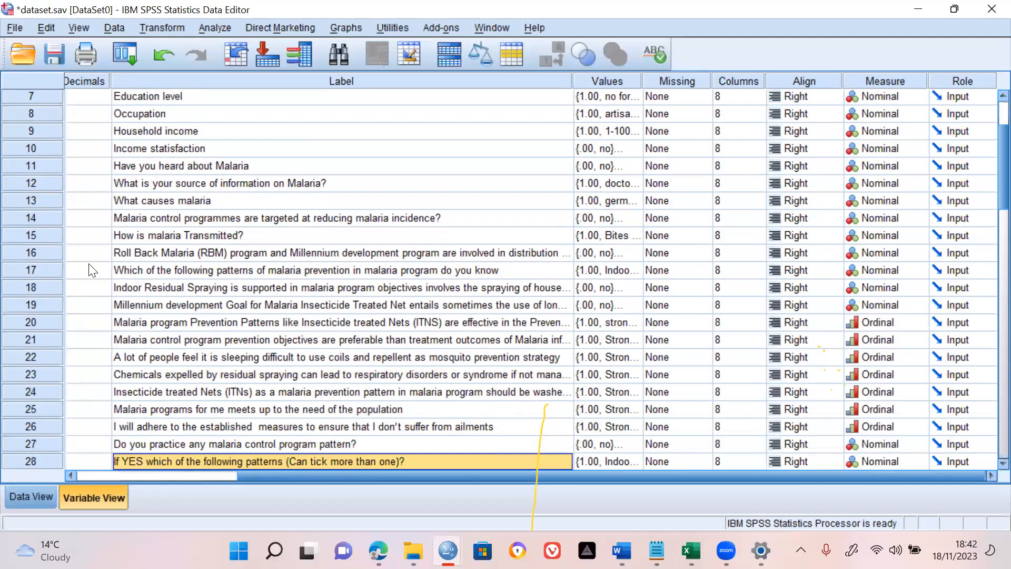
click(117, 270)
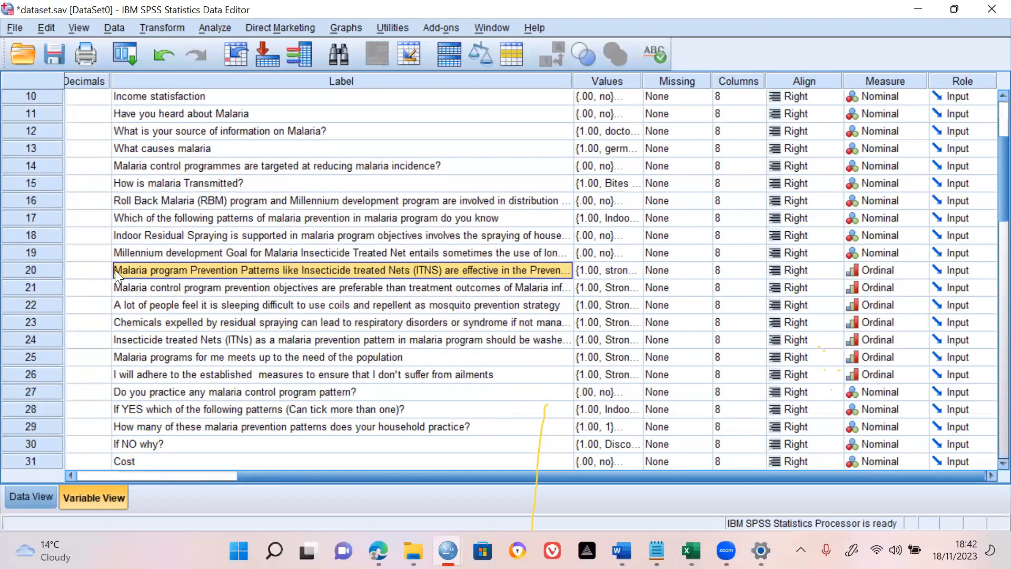
click(115, 270)
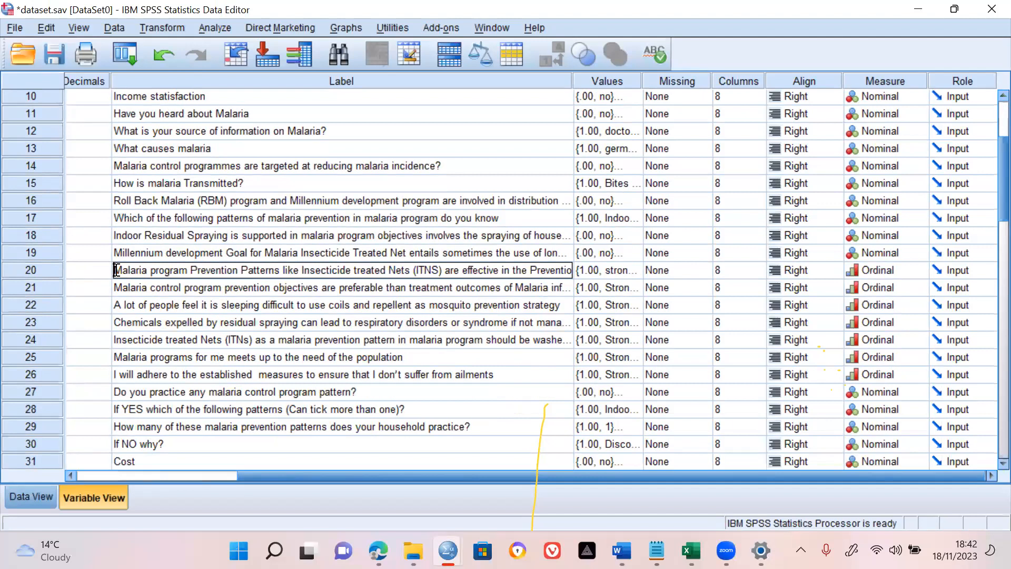
text(q20.)
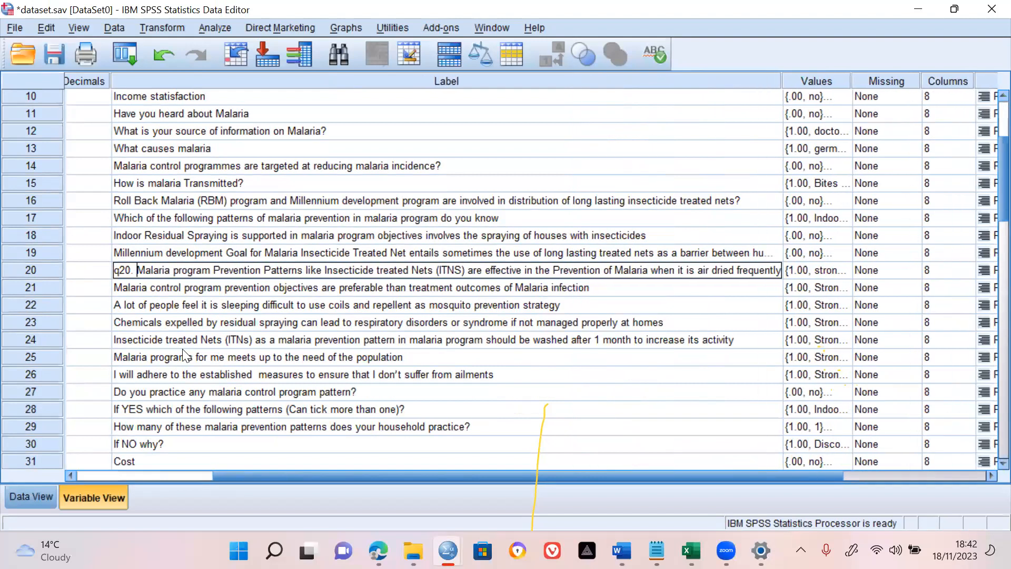
Prefix the label of variable 26, about adhering to the established measures, with "Q26.".
click(184, 357)
key(Down)
key(Down)
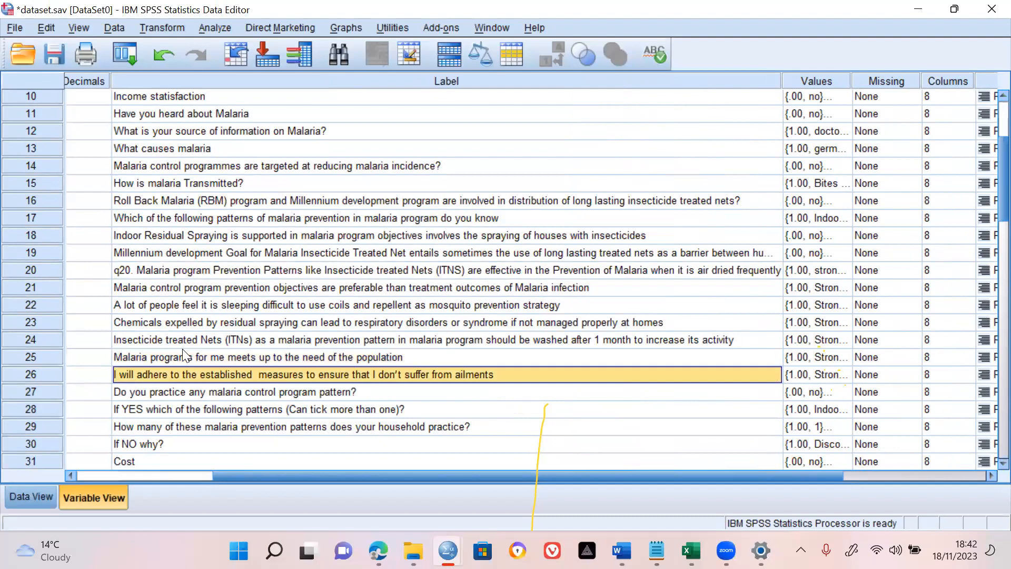
double_click(116, 376)
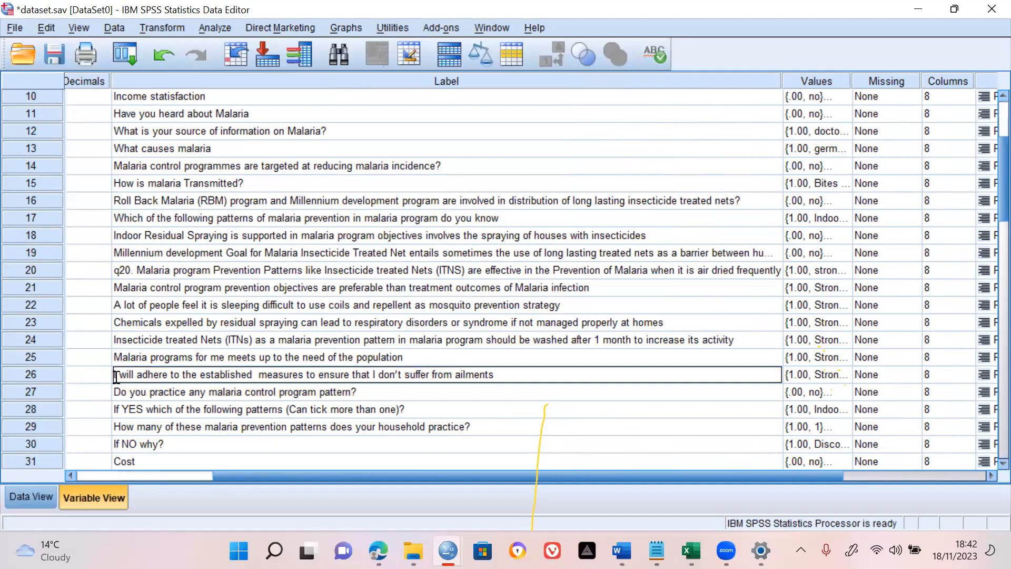
text(Q26.)
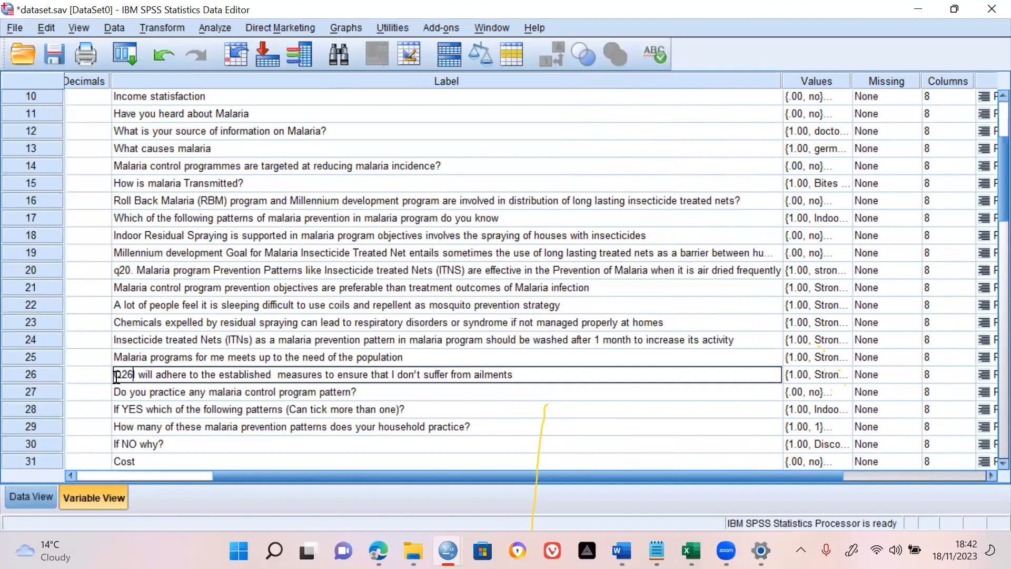
key(Return)
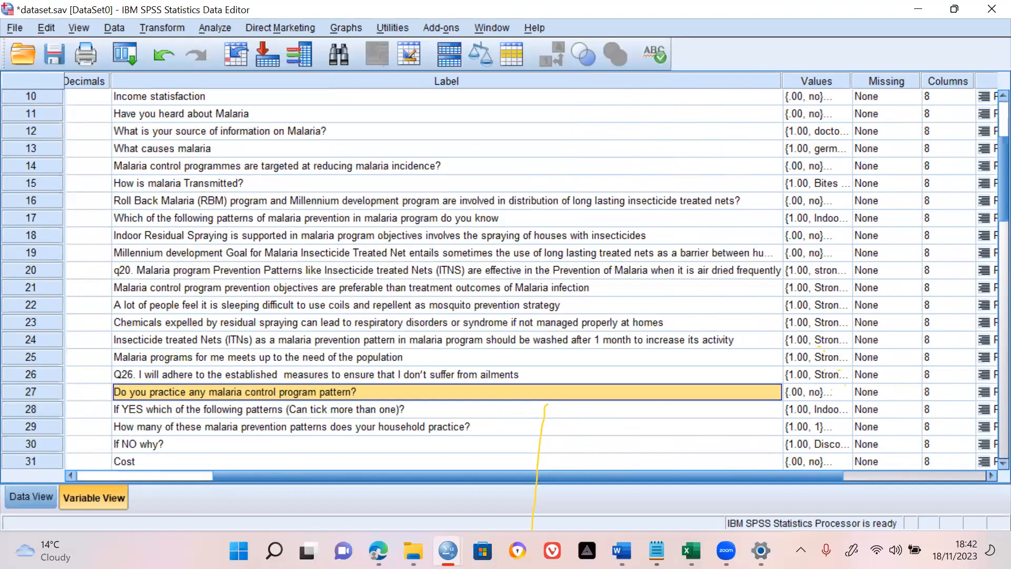
Switch to the Output12 viewer window and close it without saving its contents.
mouse_move(447, 550)
click(679, 484)
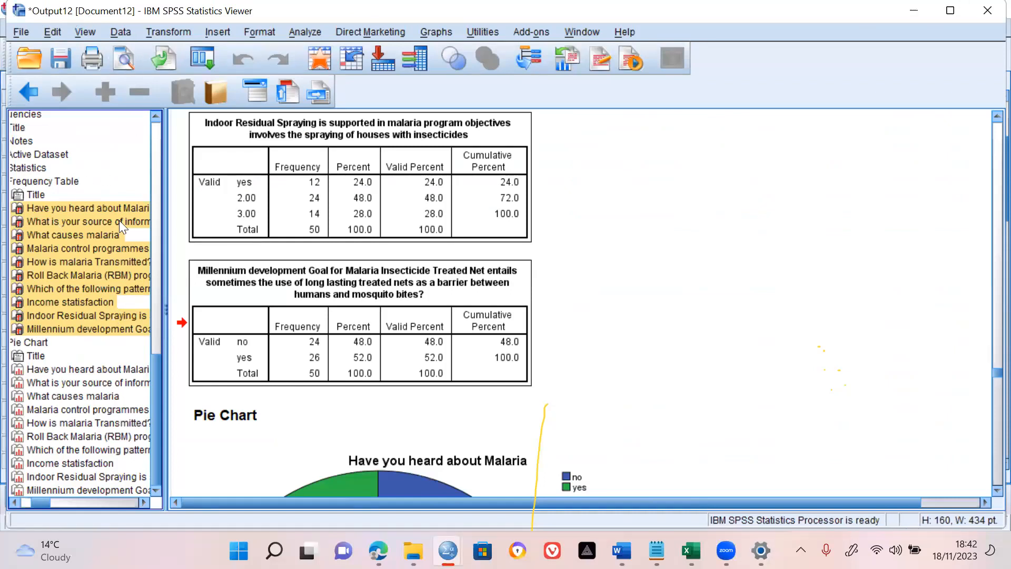
click(988, 10)
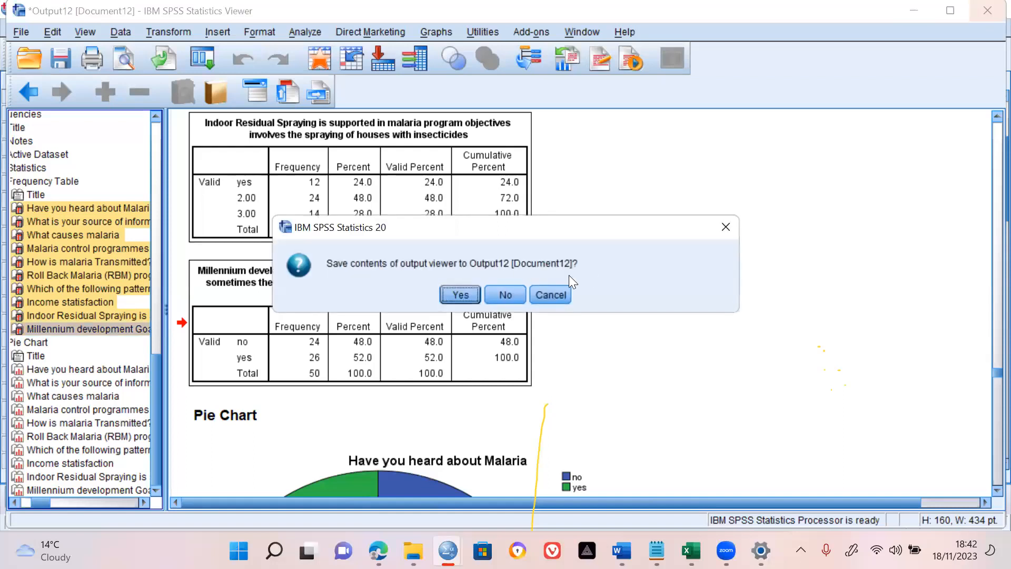
click(504, 294)
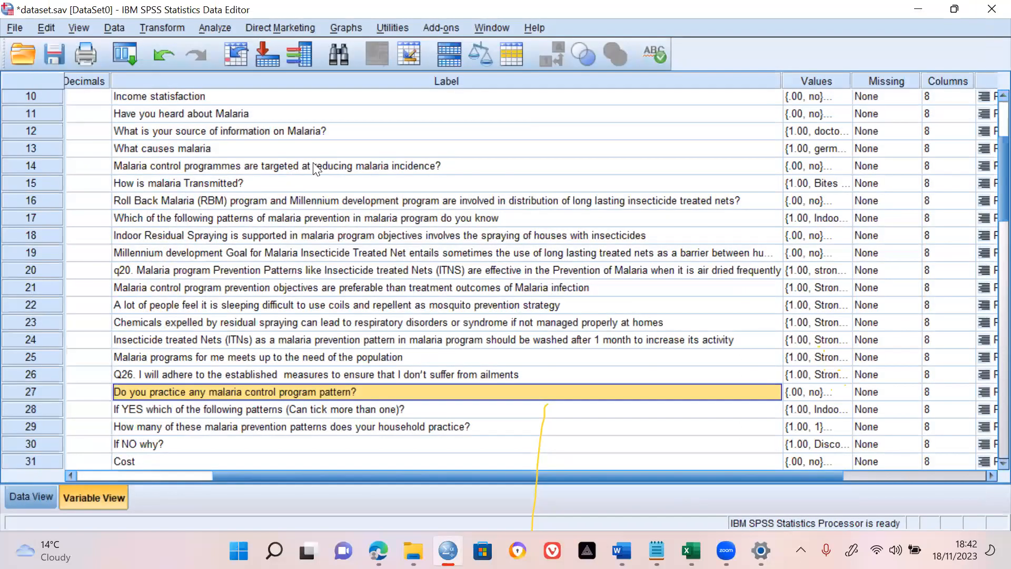
Open the Frequencies analysis and remove all previously chosen variables from the analysis list.
key(Down)
click(214, 24)
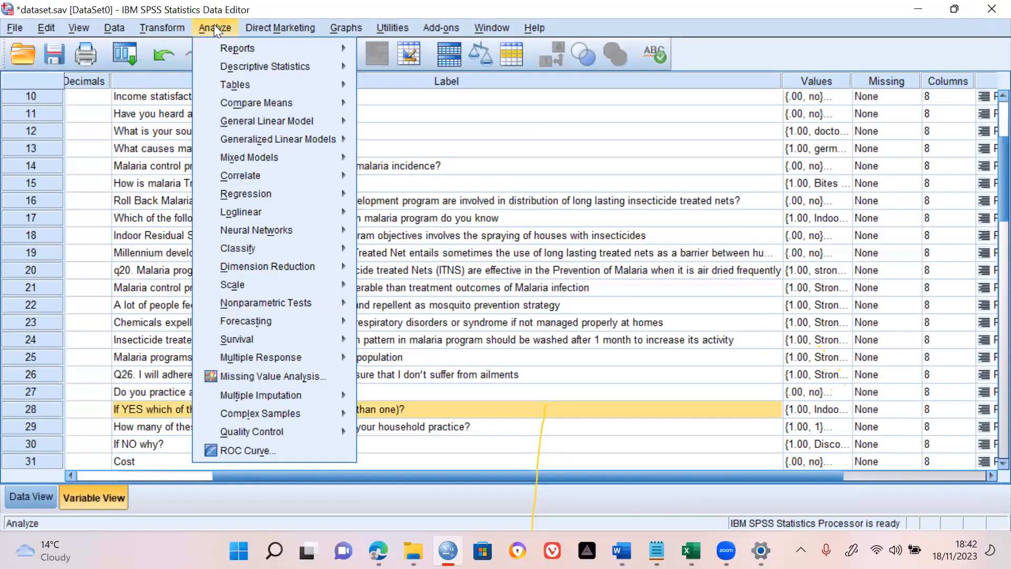
mouse_move(268, 68)
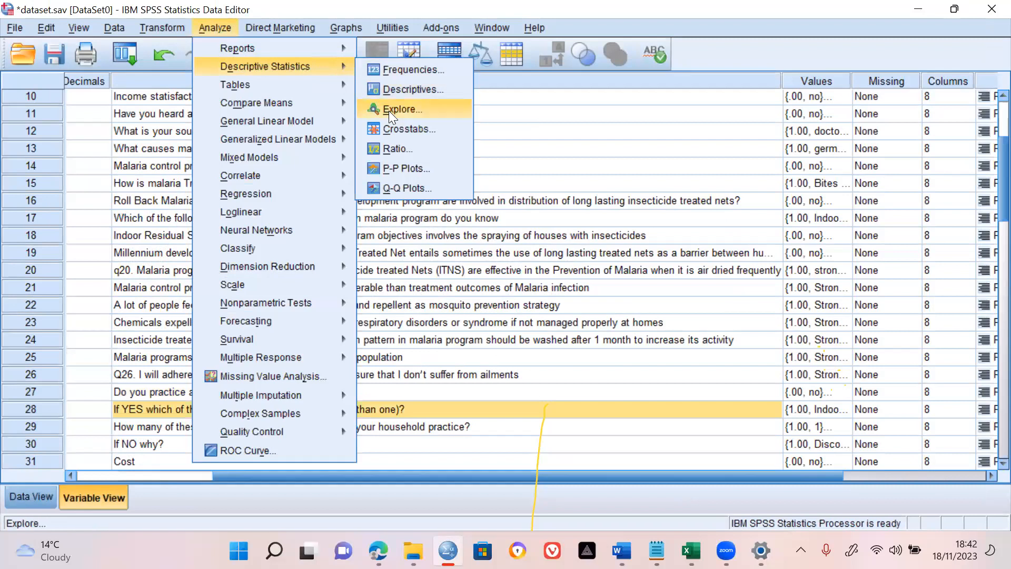
click(408, 71)
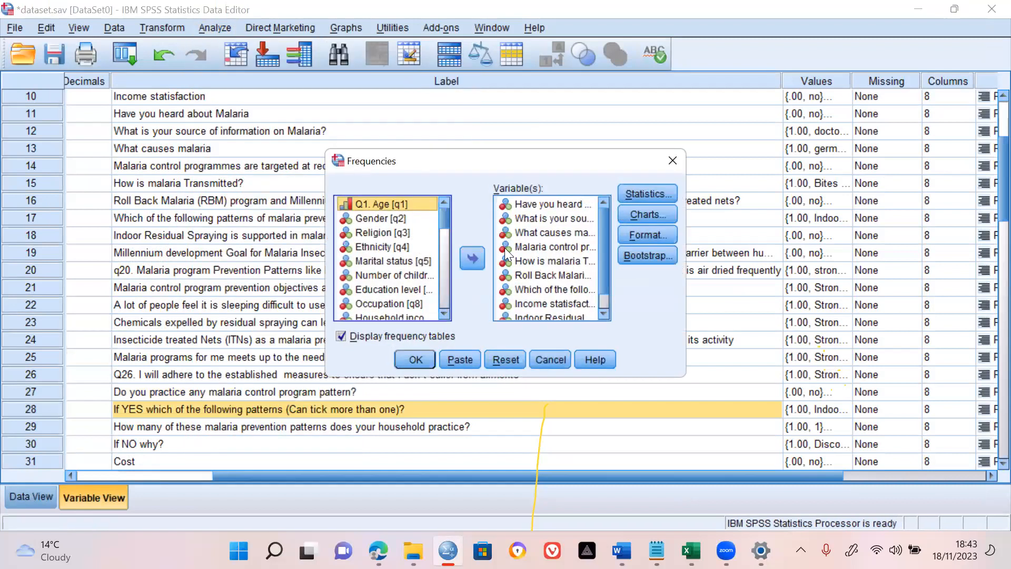
click(532, 204)
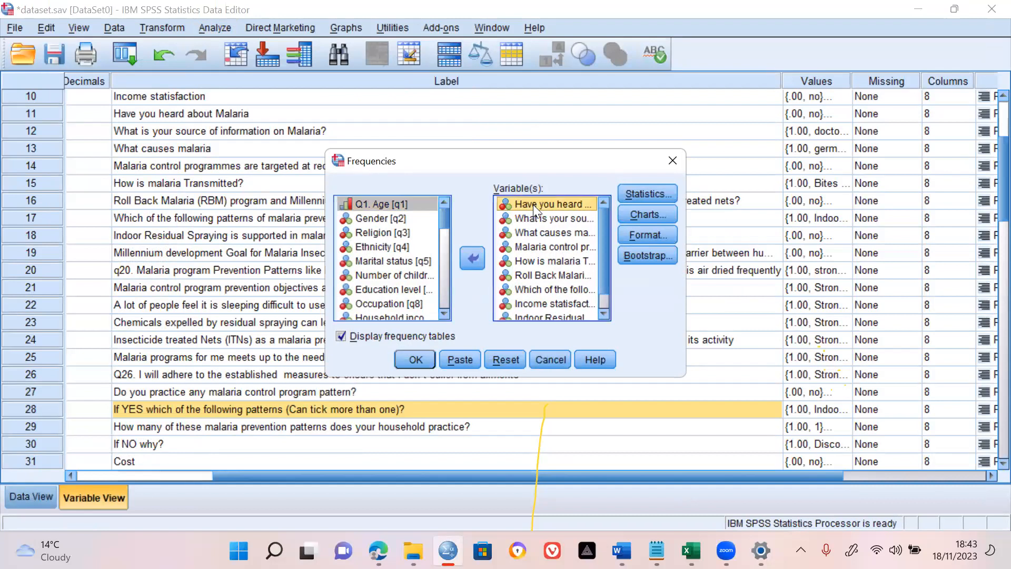
key(ctrl+a)
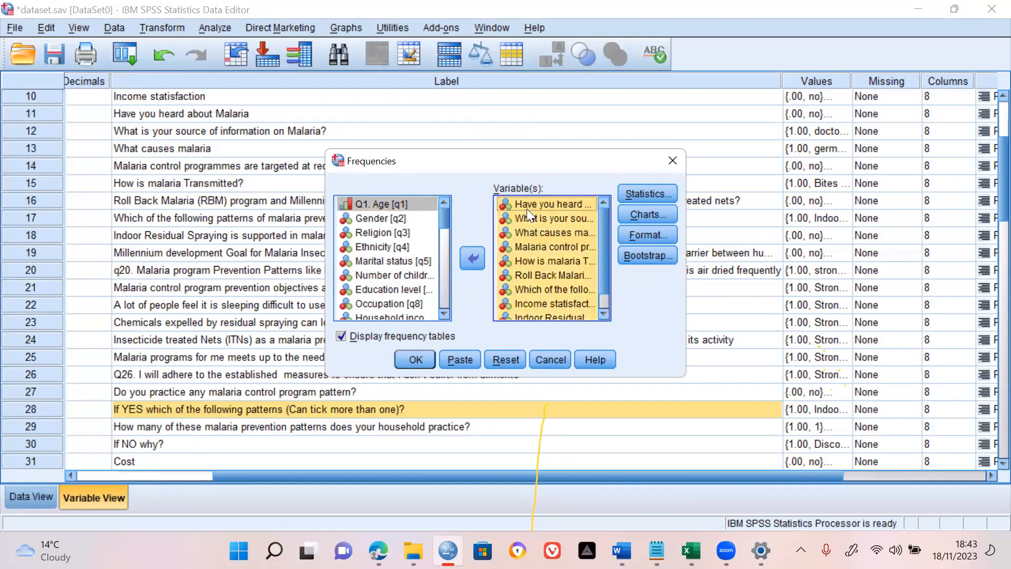
click(474, 257)
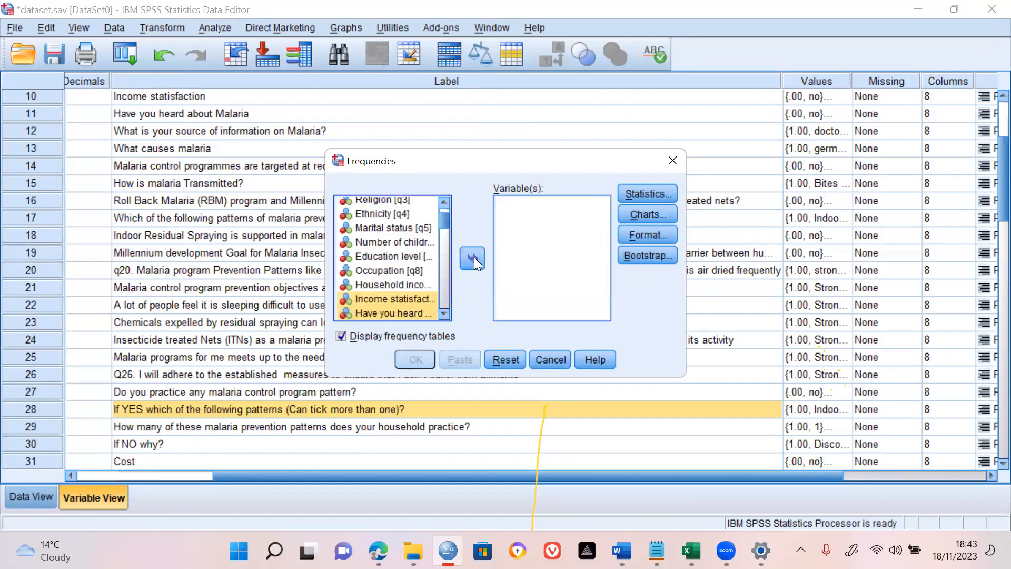
Select the Frequencies source variables from Q26 down through Inconvenience.
drag(443, 312, 443, 313)
click(443, 315)
click(387, 262)
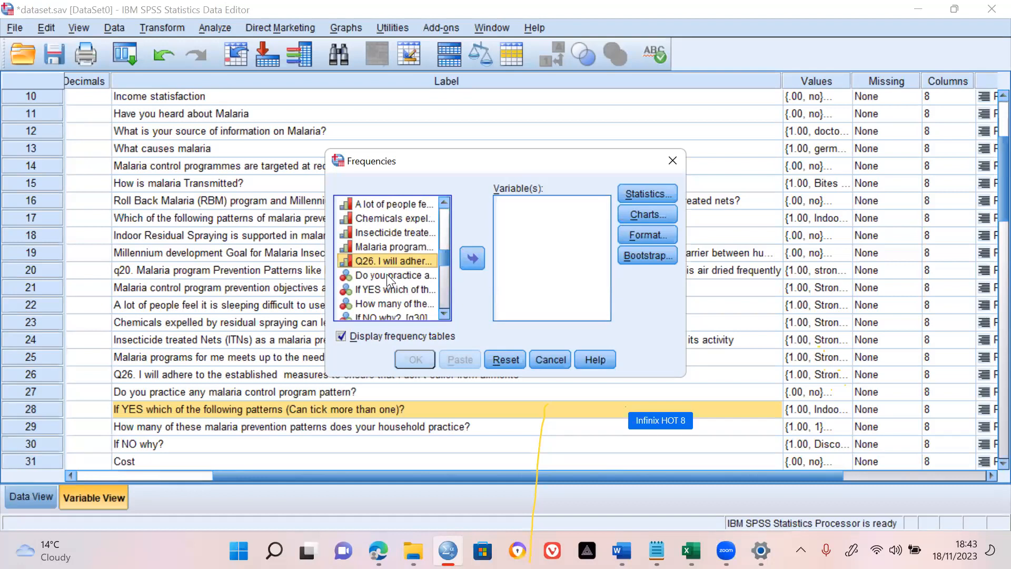
shift+click(386, 274)
shift+click(386, 288)
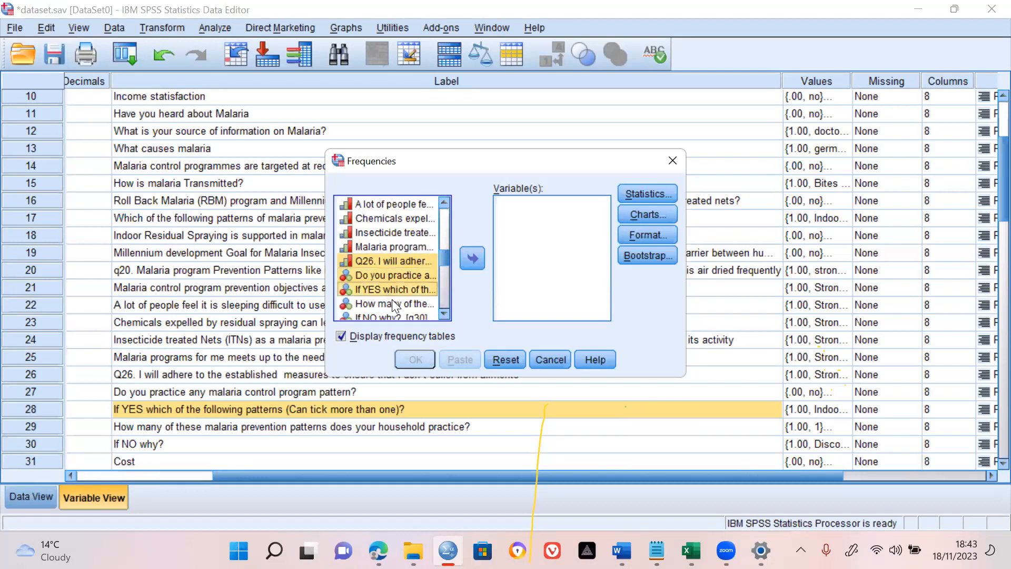
shift+click(396, 304)
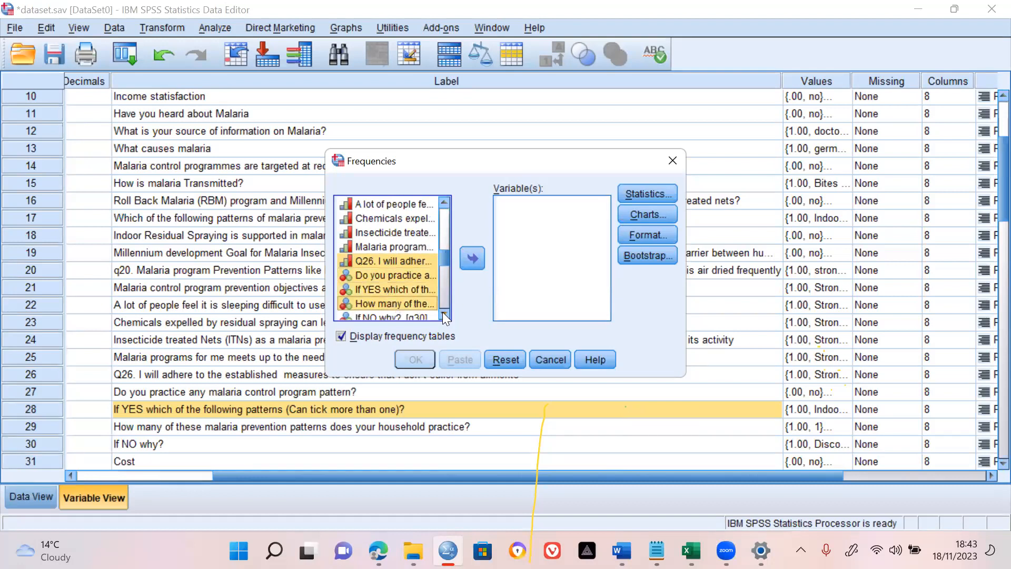
click(444, 313)
click(444, 314)
click(444, 314)
click(443, 314)
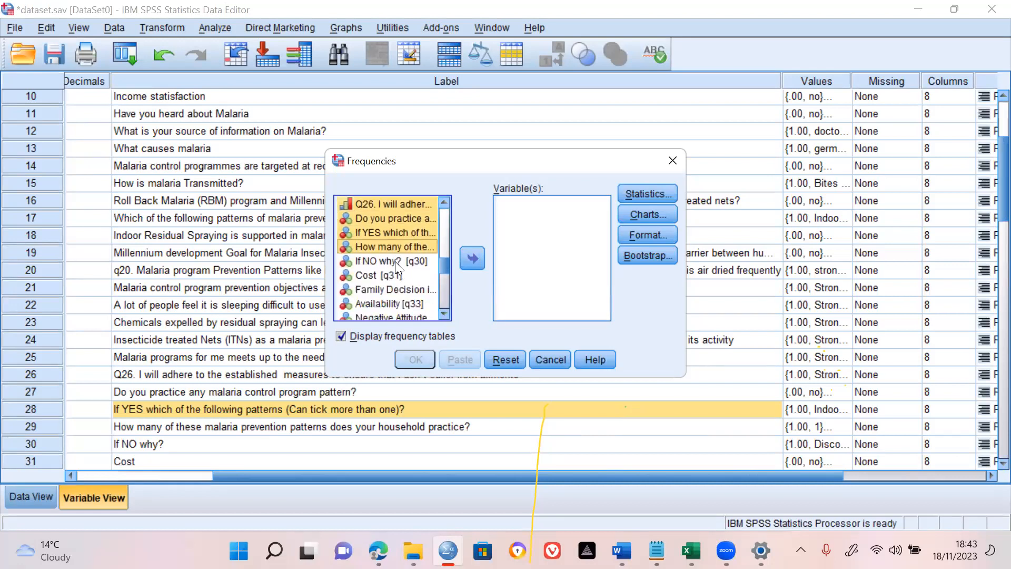
shift+click(395, 261)
shift+click(393, 275)
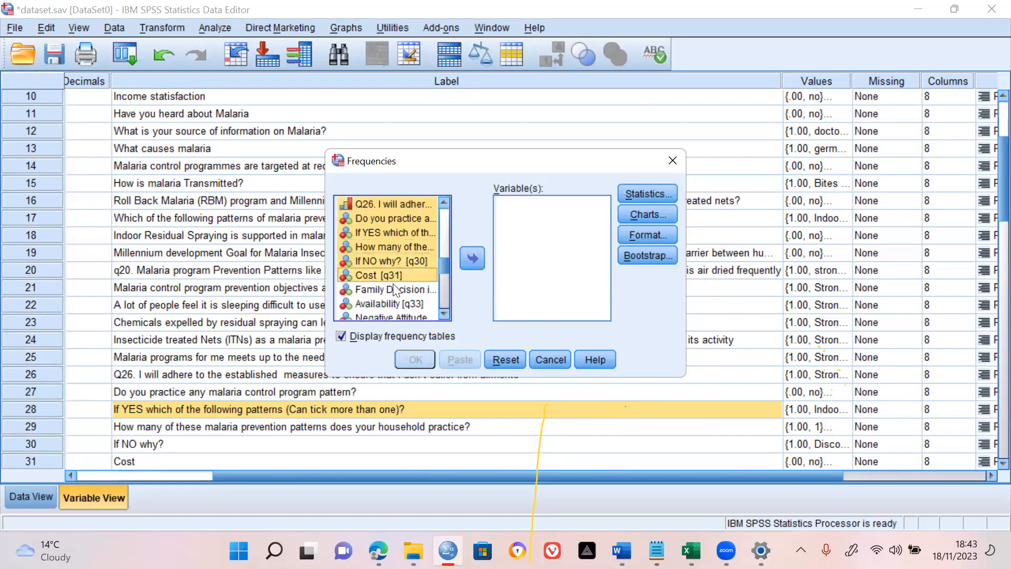
shift+click(393, 290)
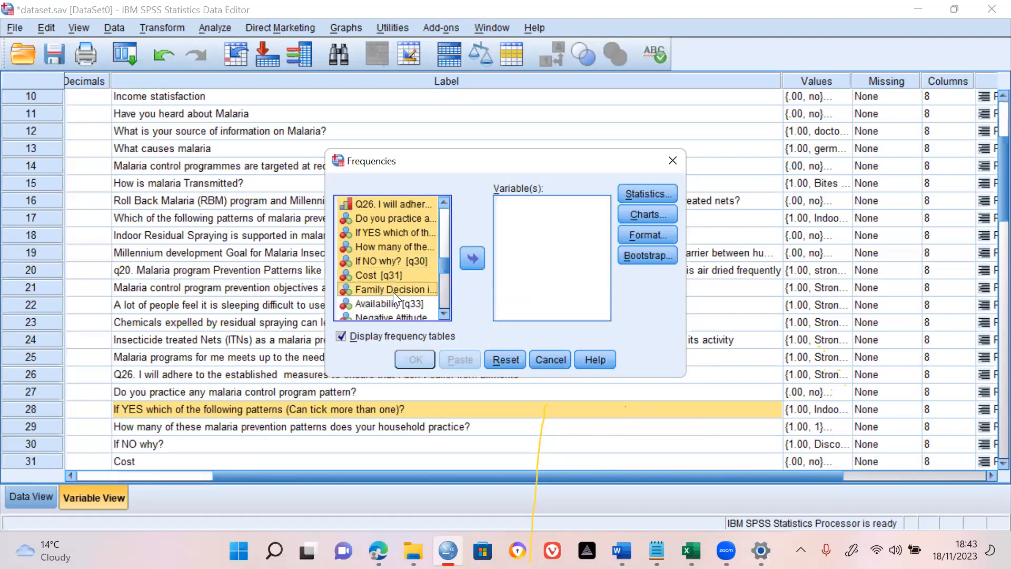
shift+click(390, 304)
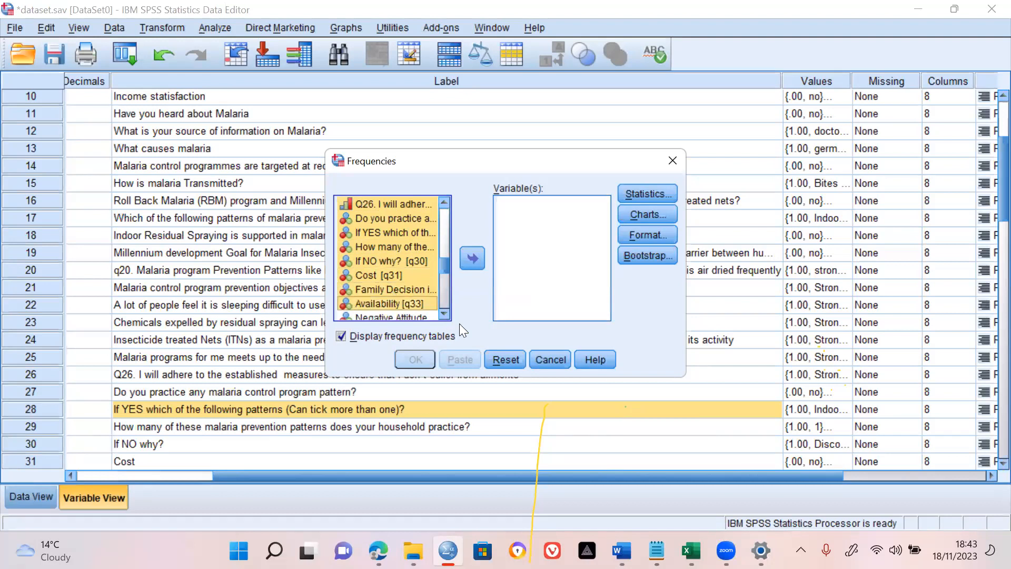
click(444, 314)
click(442, 313)
click(442, 313)
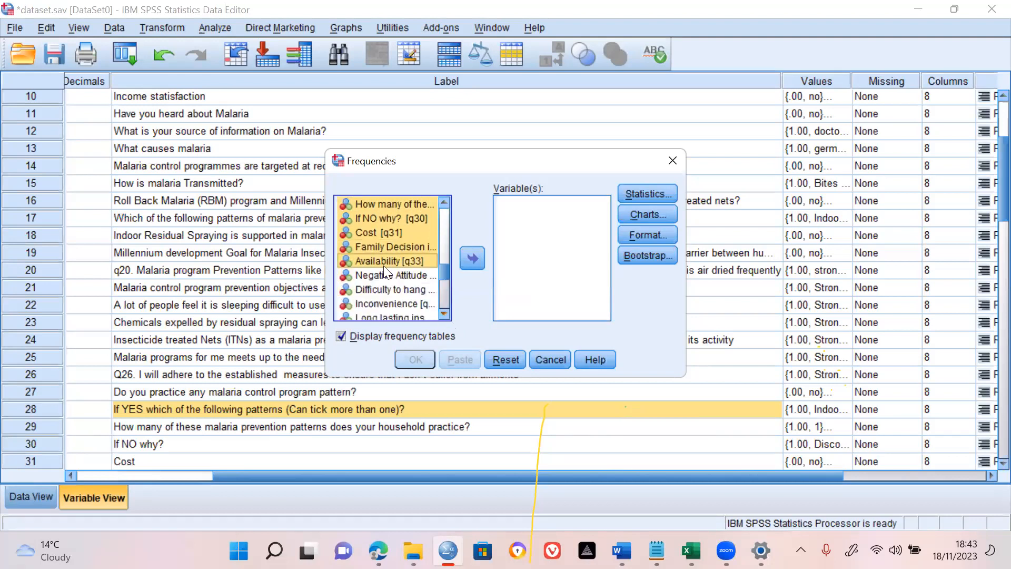
shift+click(381, 273)
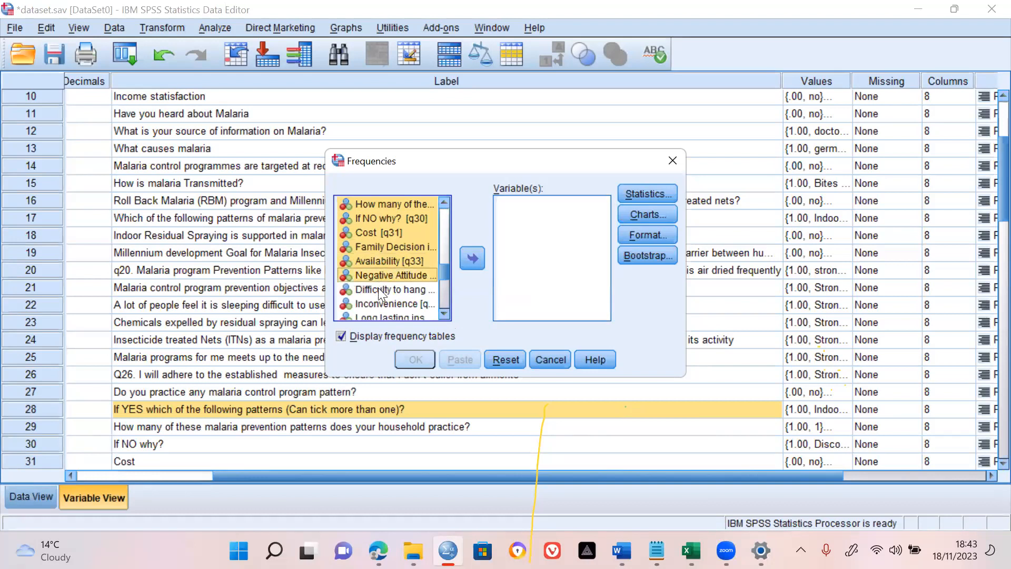
shift+click(376, 306)
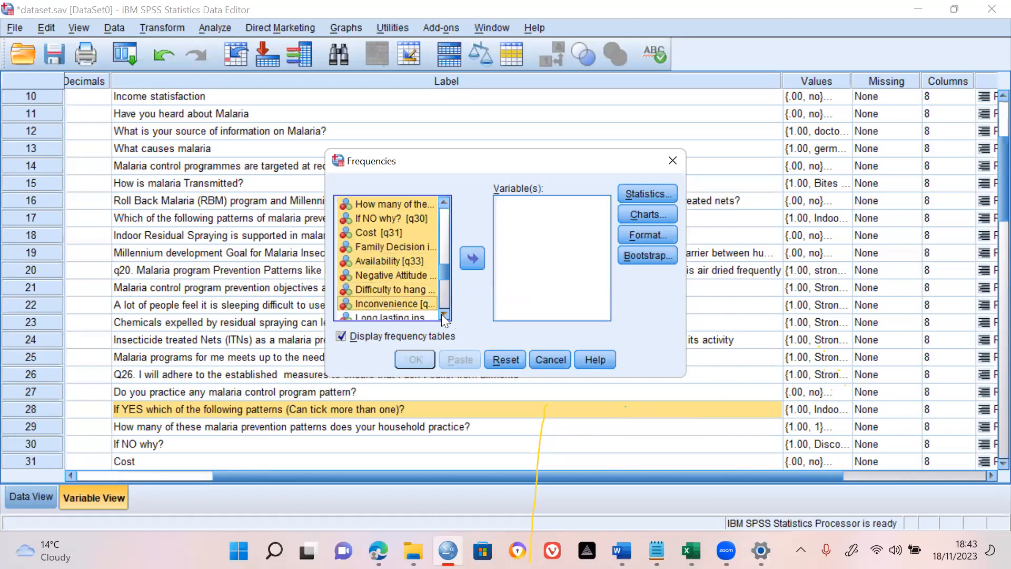
Examine the variables listed after Inconvenience in the Frequencies source list.
click(441, 314)
click(441, 314)
click(442, 313)
click(441, 313)
click(442, 314)
click(441, 314)
click(442, 313)
click(442, 314)
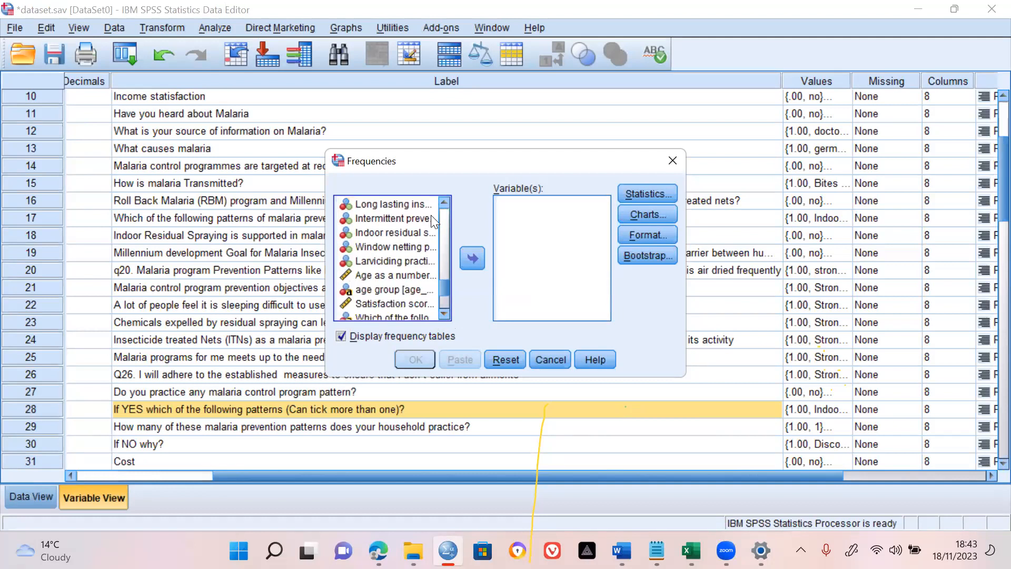
Add the seven ordinal attitude questions, q20 through Q26, to the Frequencies analysis variables.
click(442, 204)
click(442, 204)
click(442, 204)
click(442, 204)
click(443, 205)
click(442, 204)
click(442, 204)
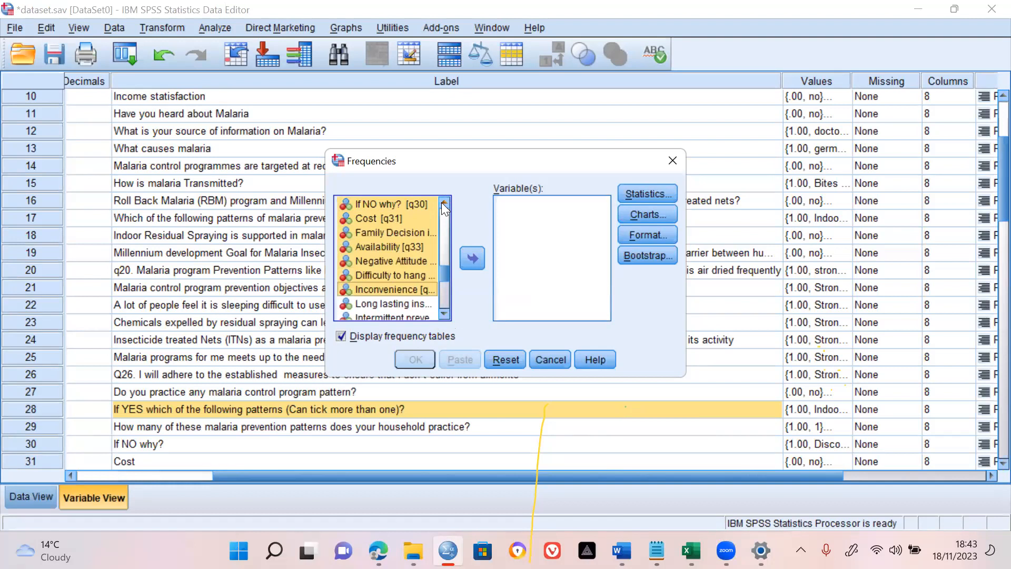
click(442, 203)
click(442, 203)
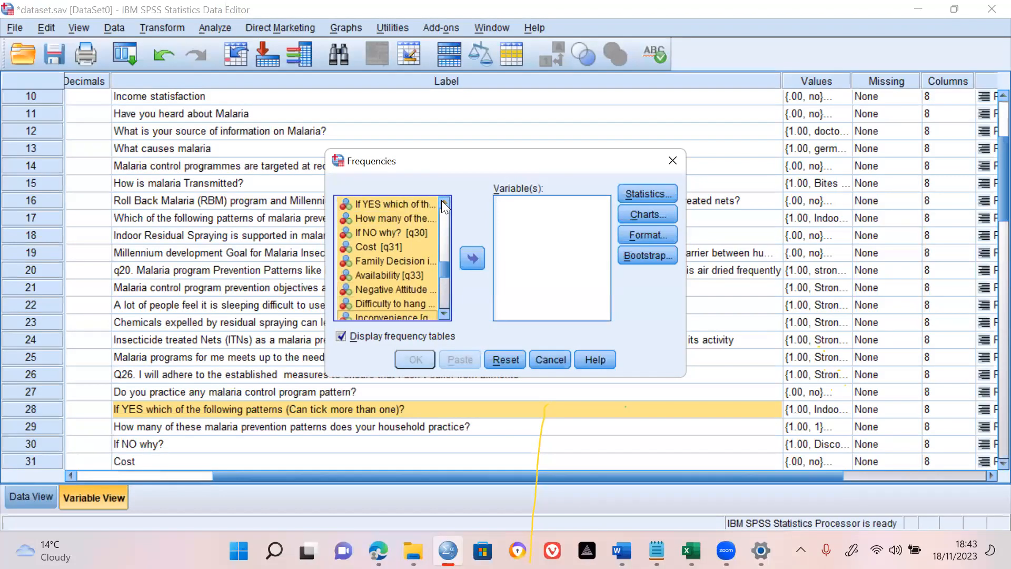
click(442, 203)
click(442, 203)
click(443, 203)
click(442, 203)
click(442, 203)
click(391, 248)
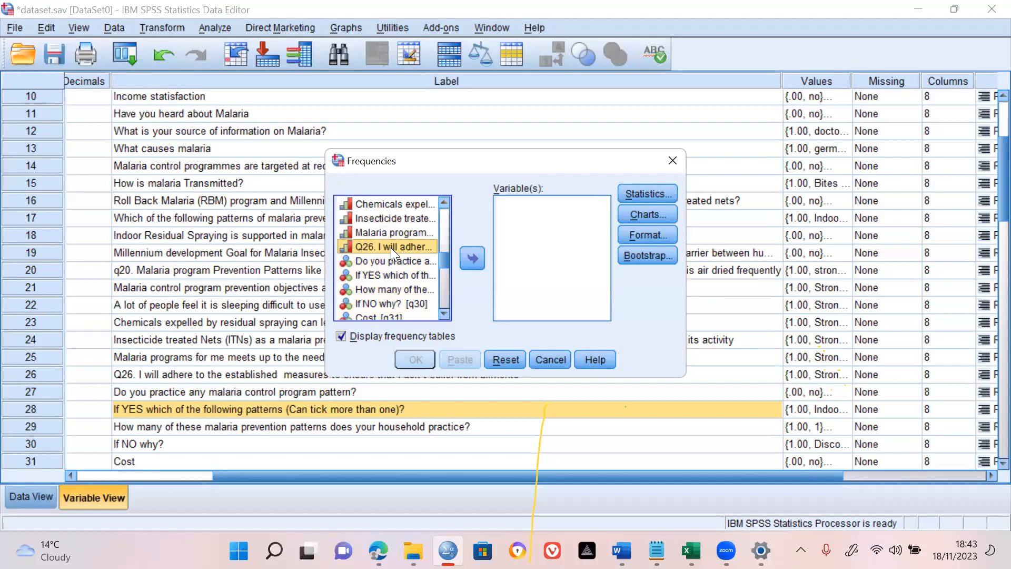
ctrl+click(398, 233)
ctrl+click(407, 205)
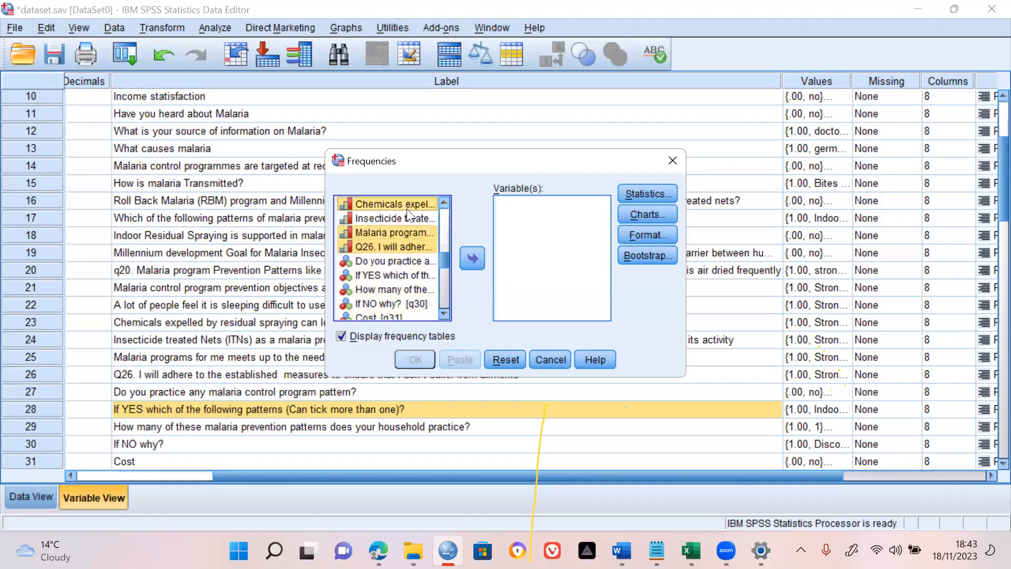
ctrl+click(406, 215)
click(444, 202)
scroll(369, 266, up, 3)
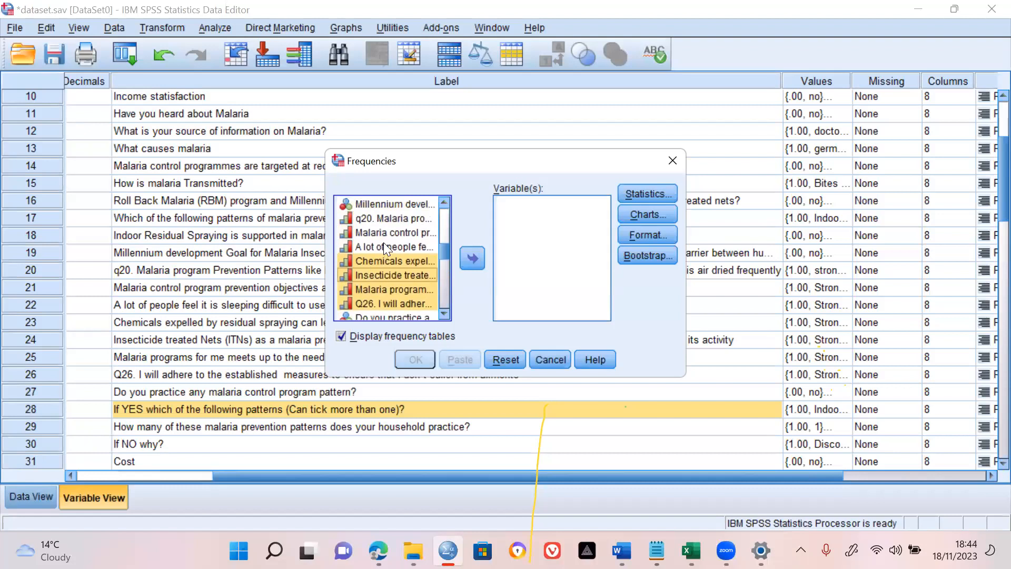
ctrl+click(383, 244)
ctrl+click(389, 229)
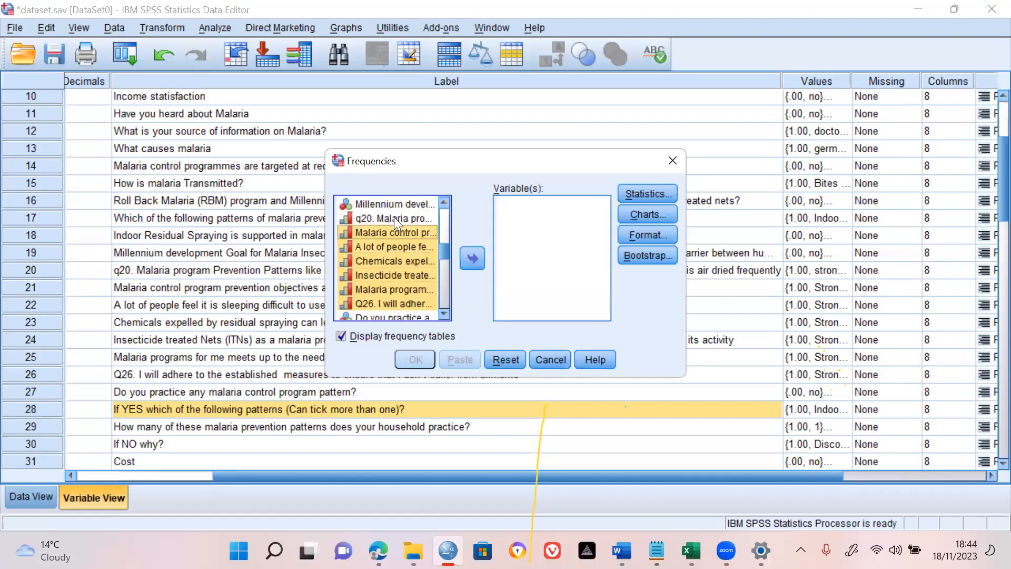
ctrl+click(394, 217)
click(473, 258)
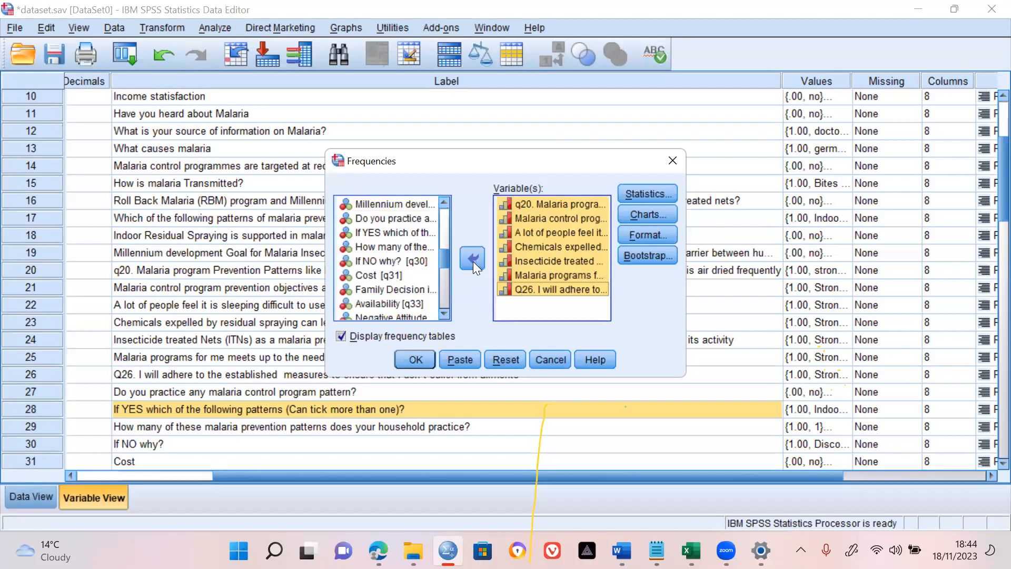
Request the mean and median as central tendency statistics for the selected attitude questions.
click(647, 194)
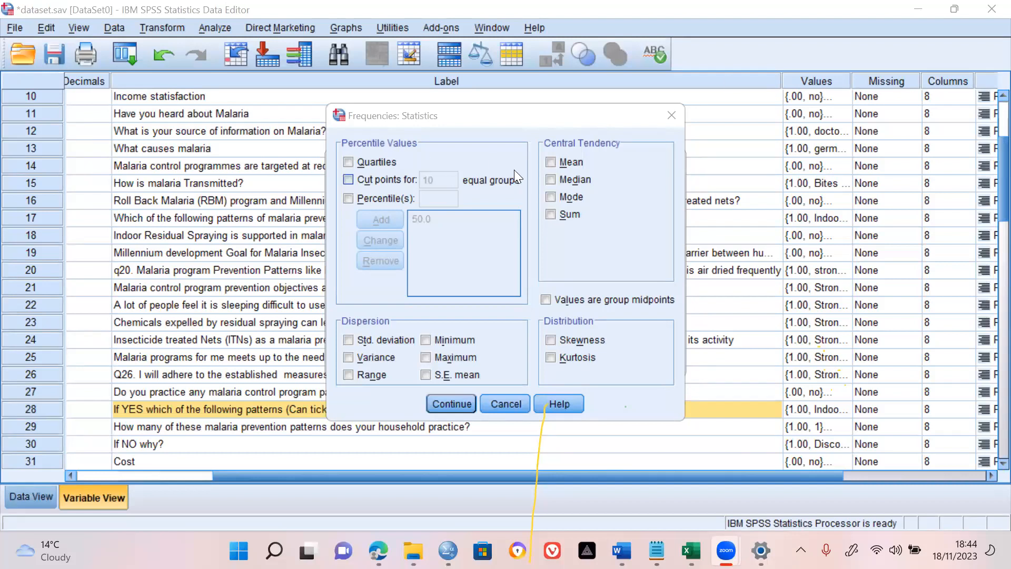
click(554, 161)
click(556, 176)
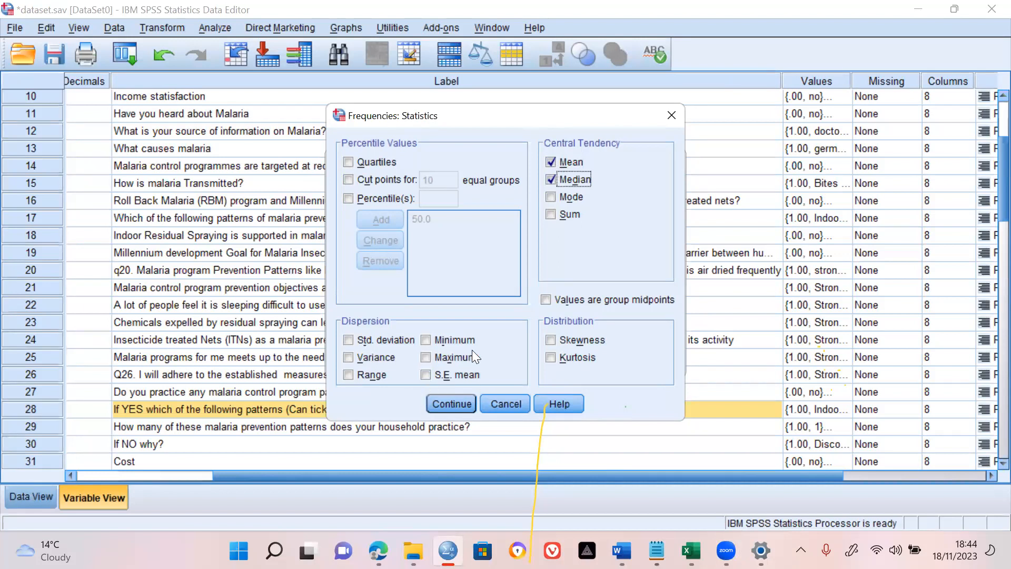
click(462, 404)
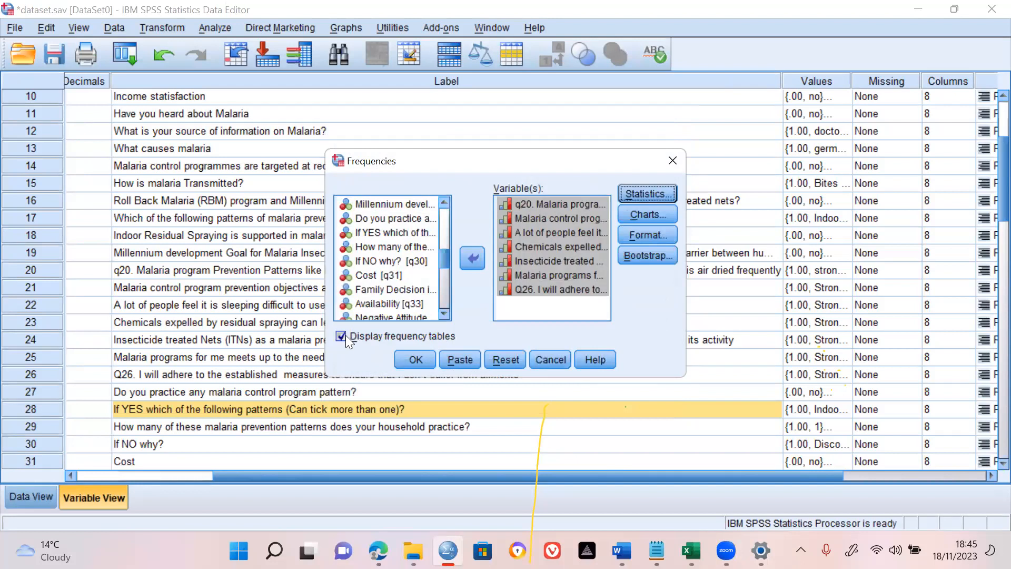
Set the chart type to None and run the Frequencies analysis with frequency tables displayed.
click(641, 209)
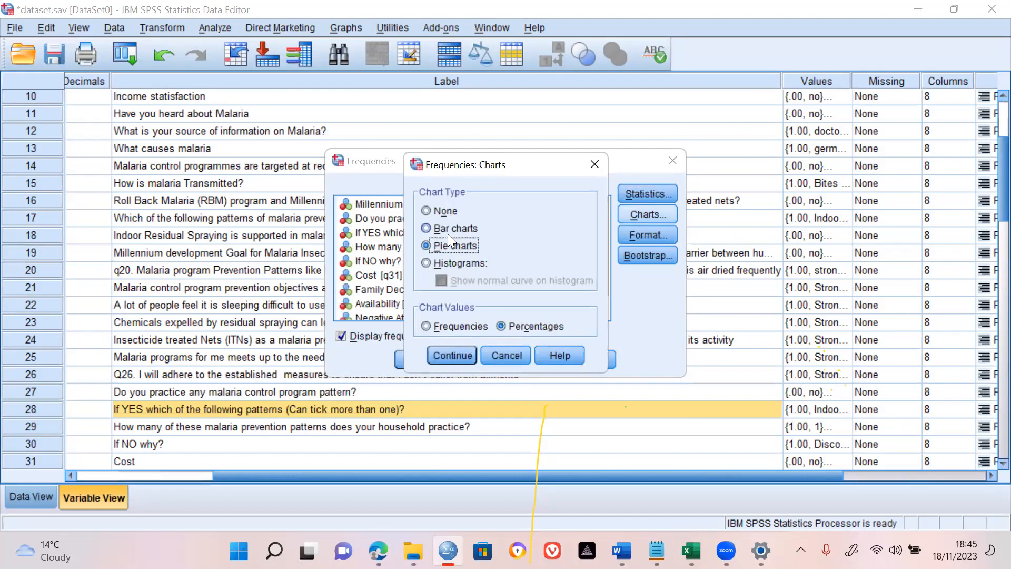
click(429, 223)
click(426, 209)
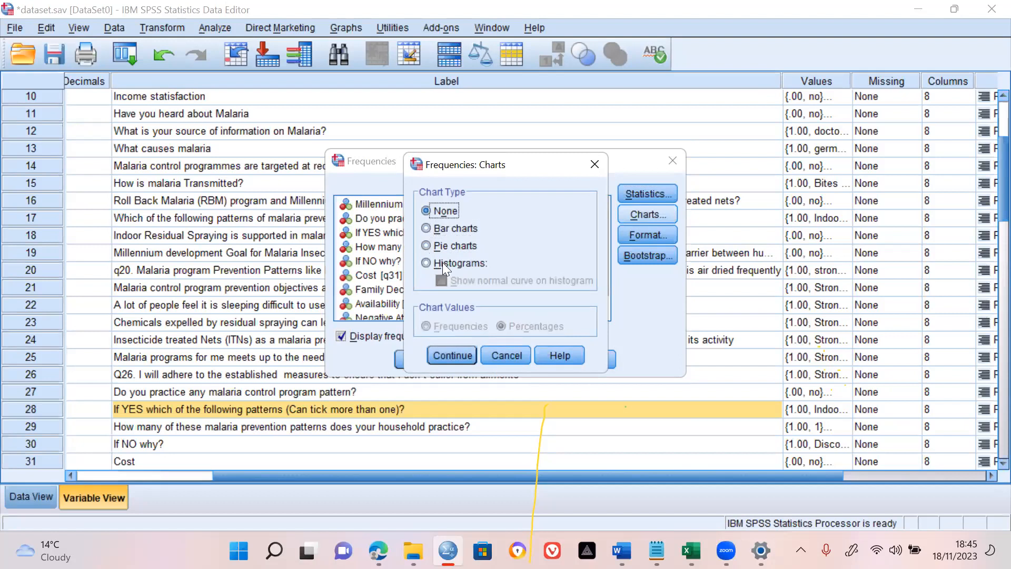
click(465, 355)
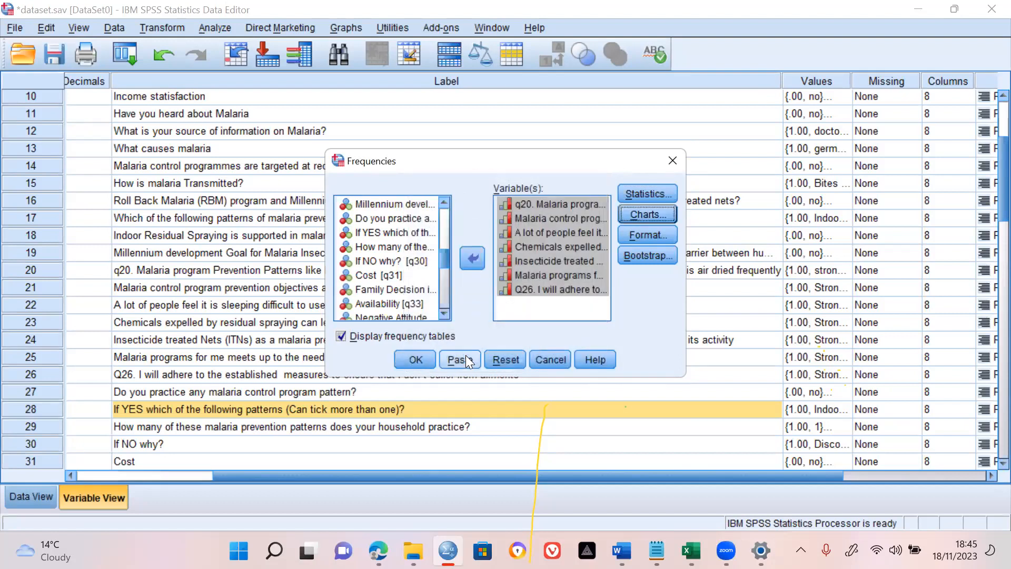
click(416, 360)
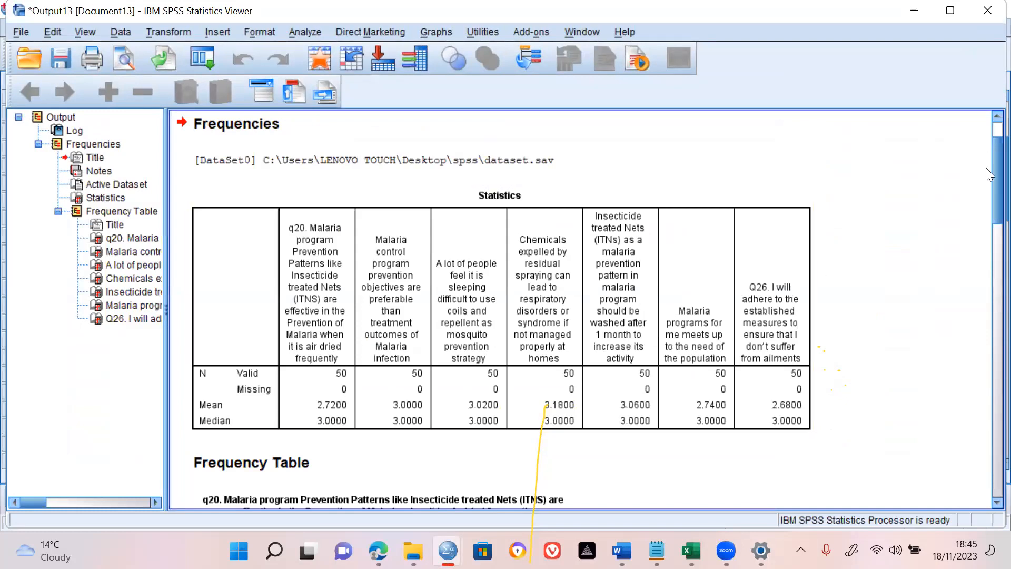
Select all seven frequency tables from q20 through Q26 in the Output13 outline and copy them.
drag(986, 167, 986, 240)
click(232, 156)
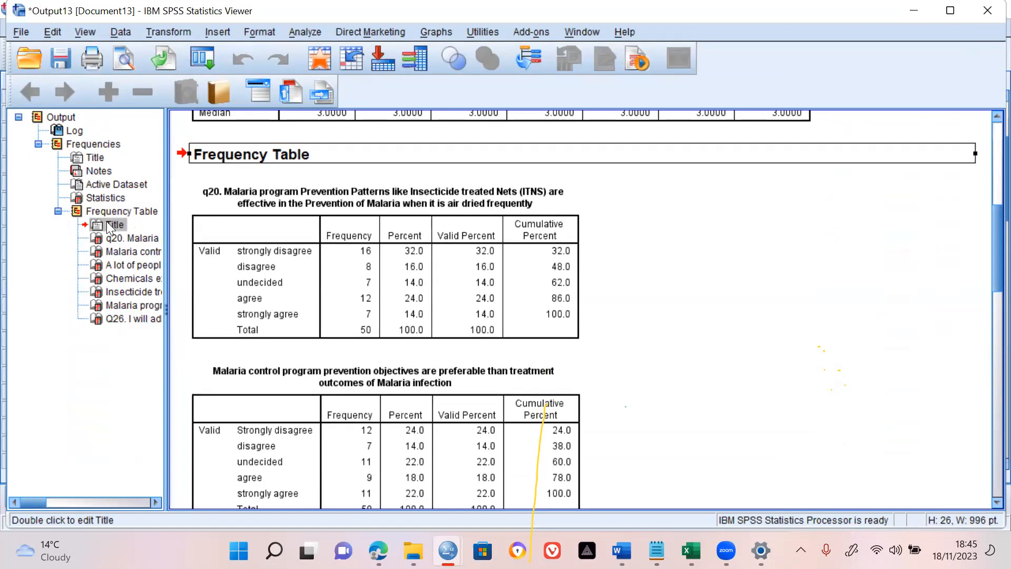
click(210, 228)
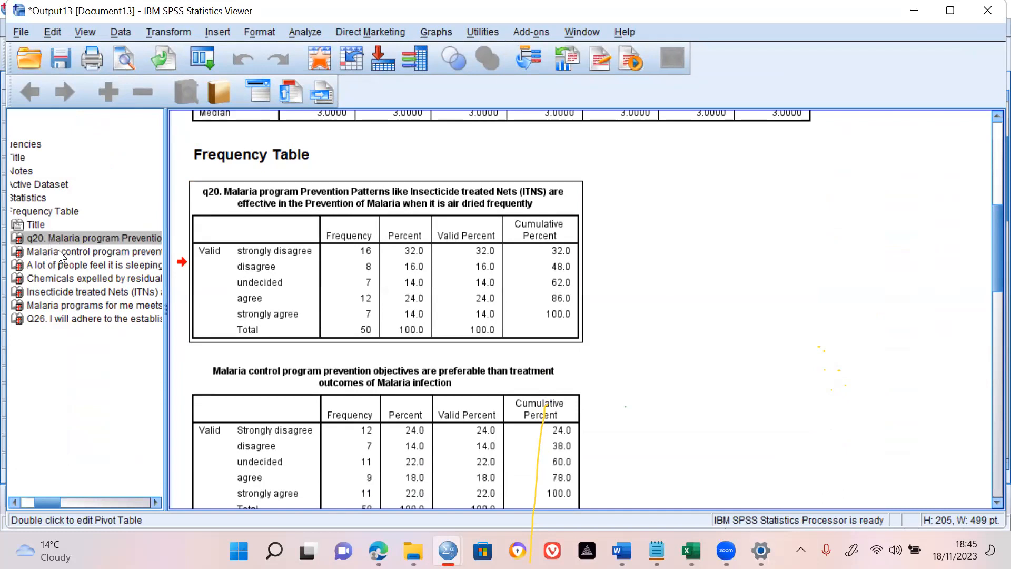
shift+click(58, 251)
shift+click(57, 265)
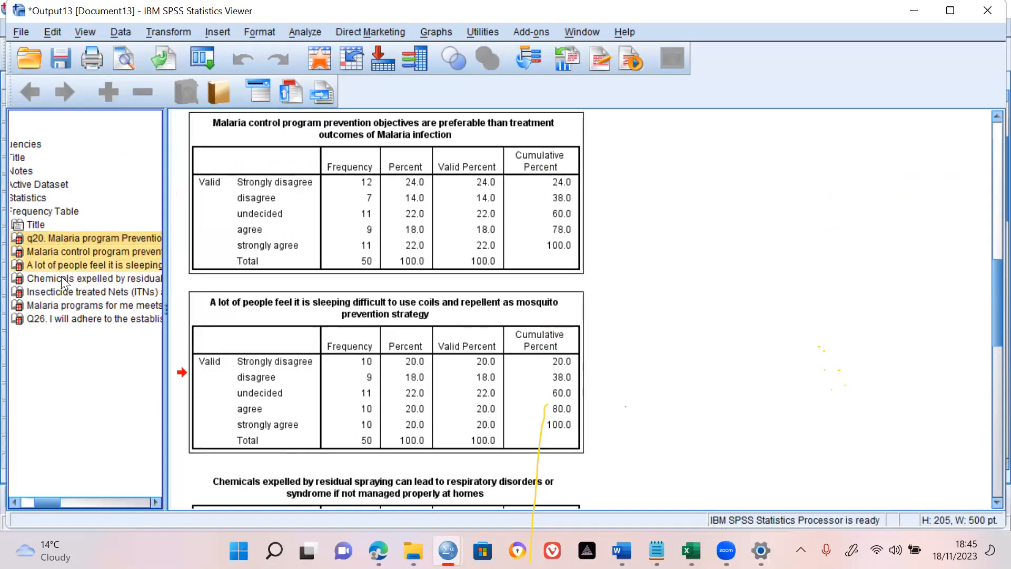
shift+click(61, 278)
shift+click(62, 291)
shift+click(62, 303)
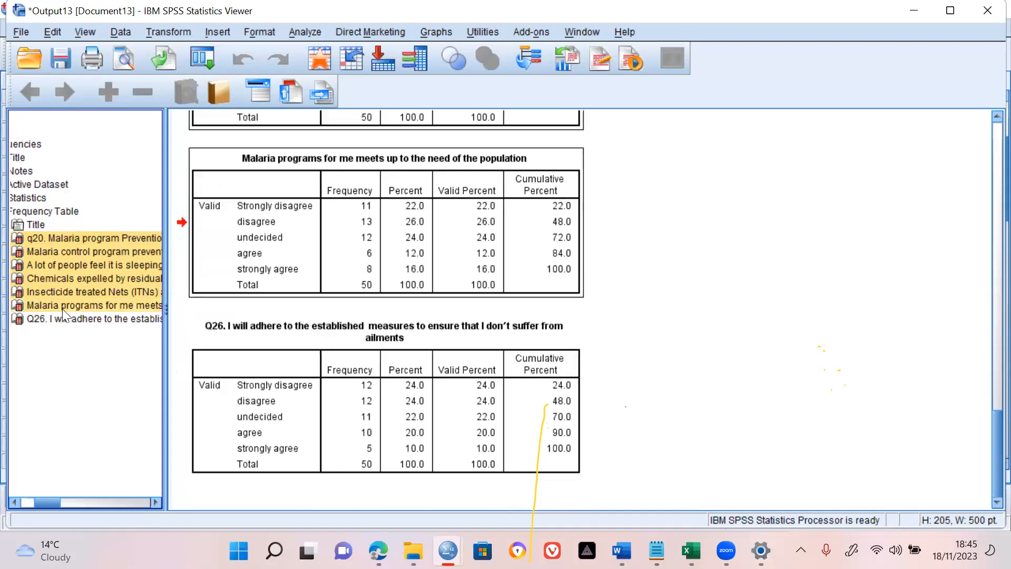
shift+click(66, 316)
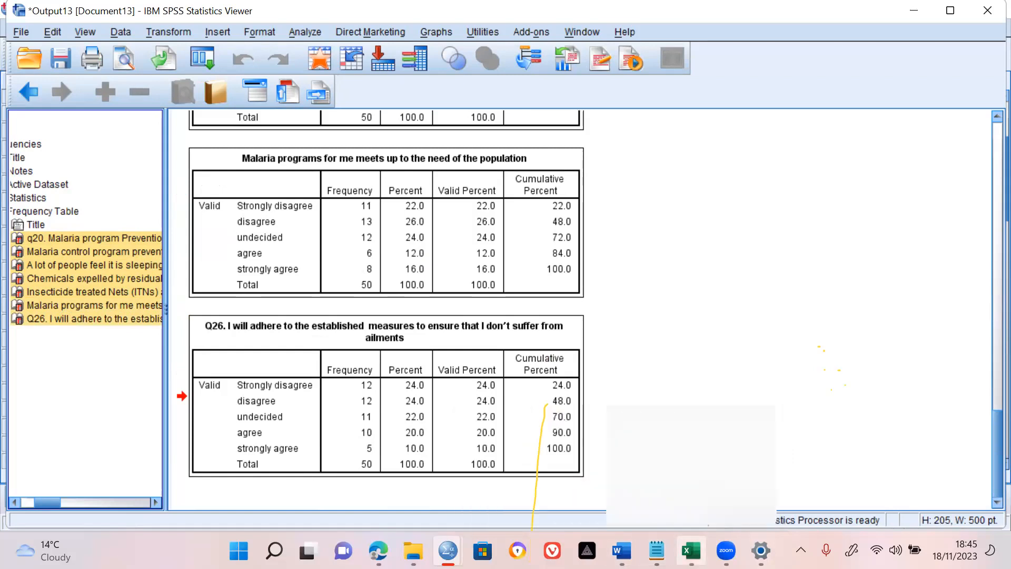
Switch to the spss.xlsx workbook in Excel and paste the copied frequency tables at cell R4 of the demographics sheet.
click(691, 550)
click(783, 272)
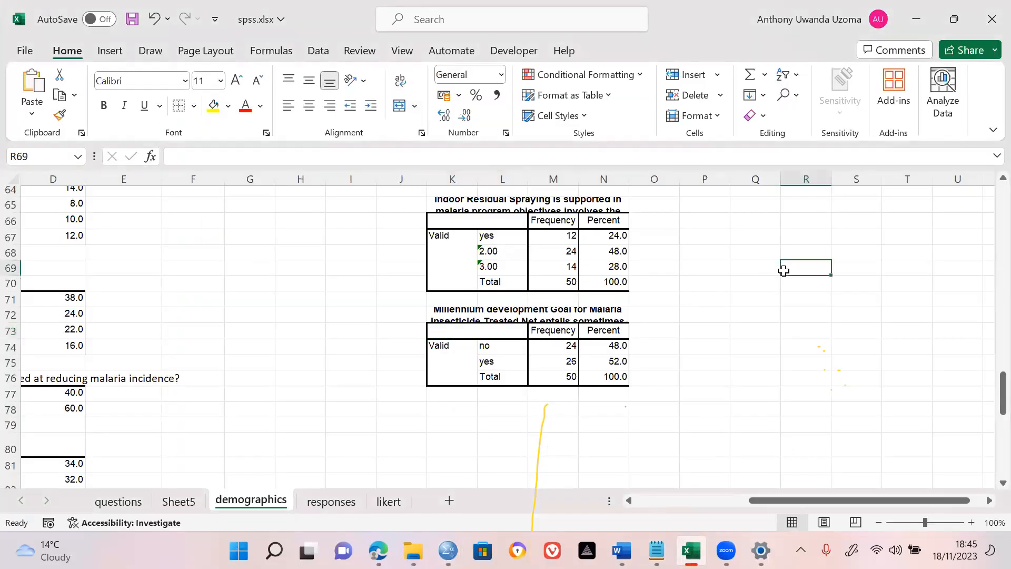
key(Down)
key(Down)
key(Down)
key(Down)
key(Up)
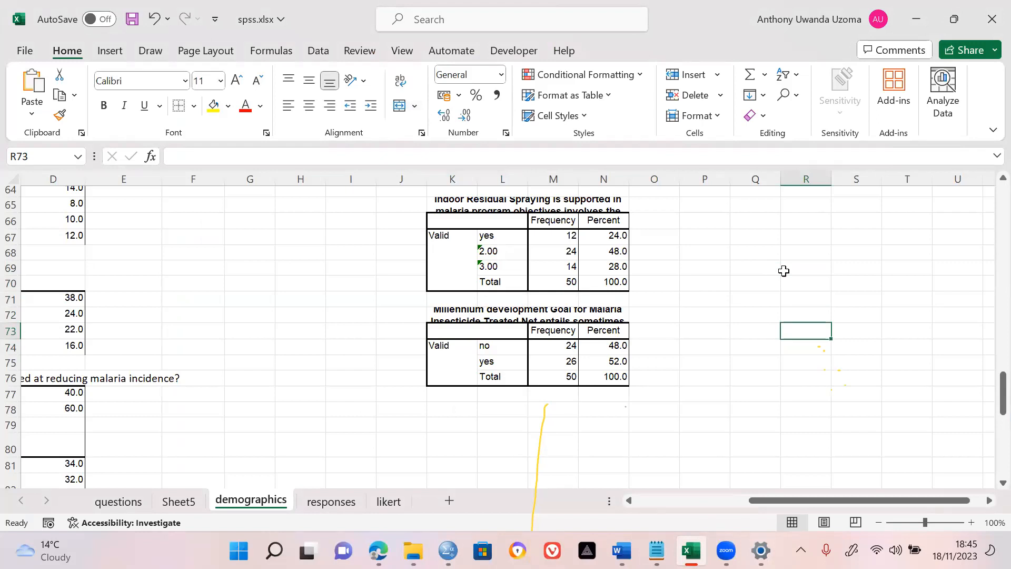
click(748, 233)
key(Up)
key(Up)
key(Up)
key(Up)
key(Up)
key(Up)
key(Up)
key(Up)
key(Up)
key(Up)
key(Up)
key(Up)
key(Up)
key(Up)
key(Up)
key(Up)
key(Up)
key(Up)
key(Up)
key(Up)
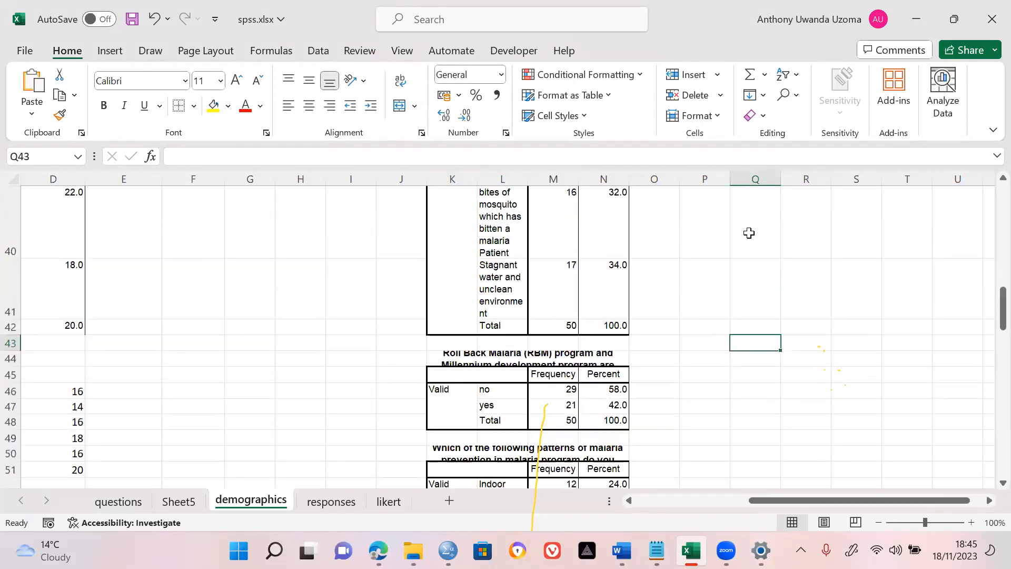
click(805, 246)
key(ctrl+v)
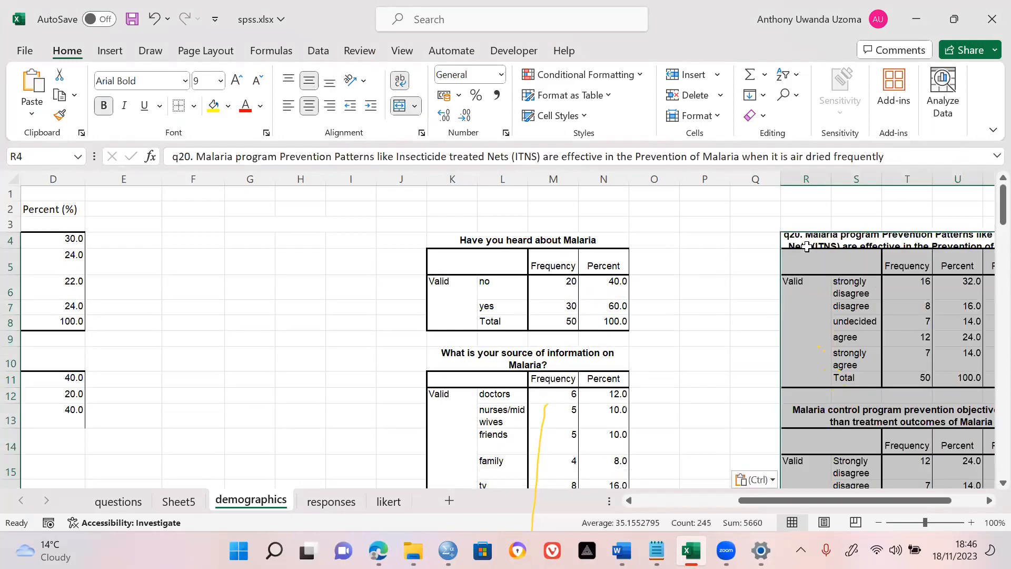
Delete columns V and W, holding Valid Percent and Cumulative Percent, from the pasted attitude tables.
click(824, 236)
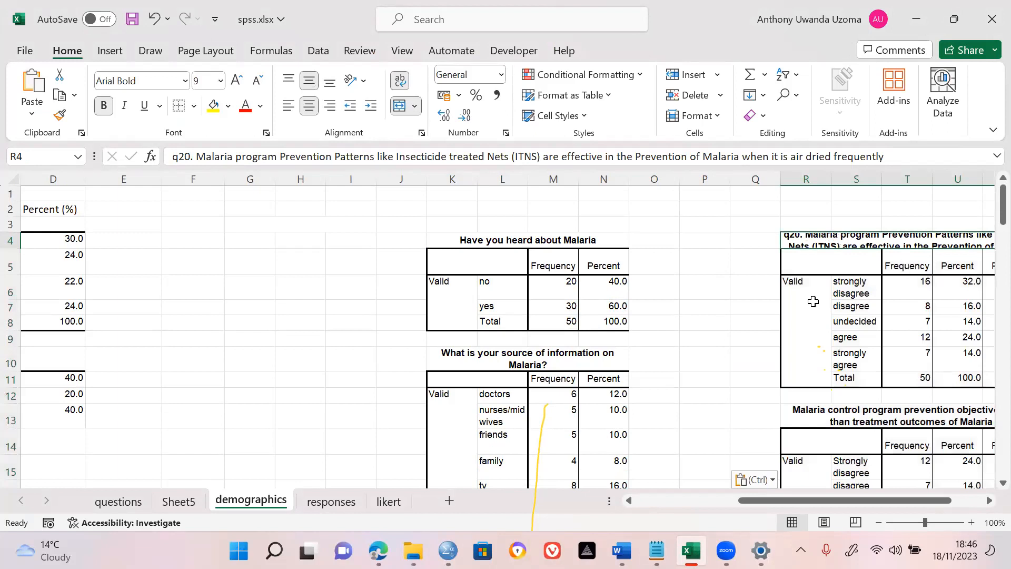
key(Right)
key(Right)
key(Right)
key(Right)
key(Right)
key(Right)
key(Right)
key(Right)
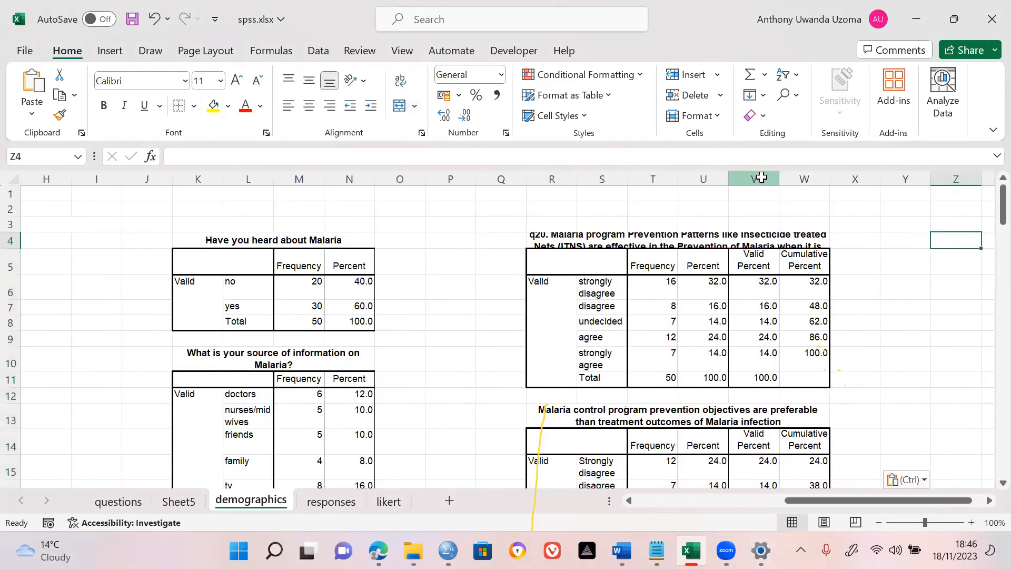
click(762, 177)
drag(796, 179, 766, 173)
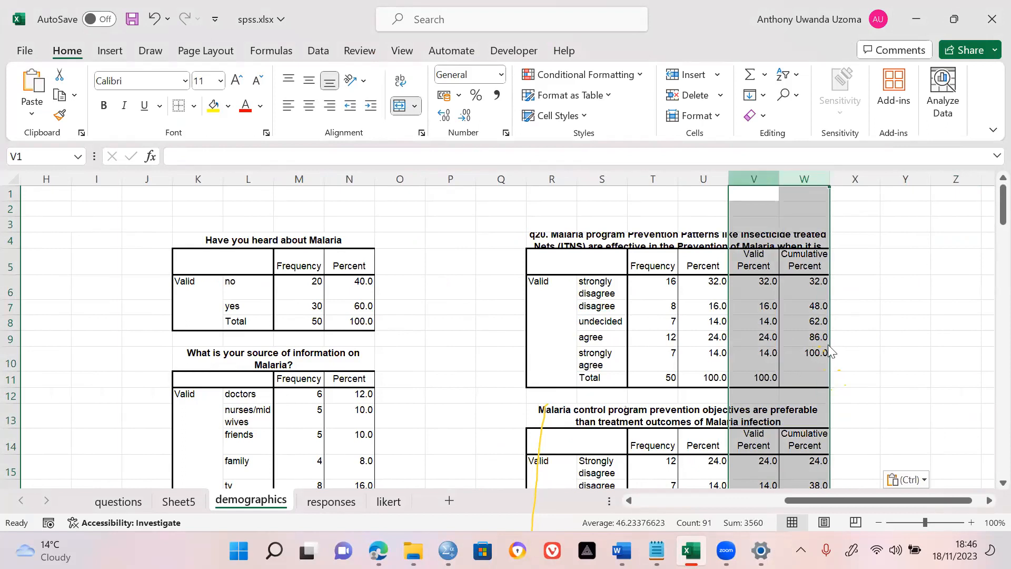
right_click(828, 344)
click(832, 365)
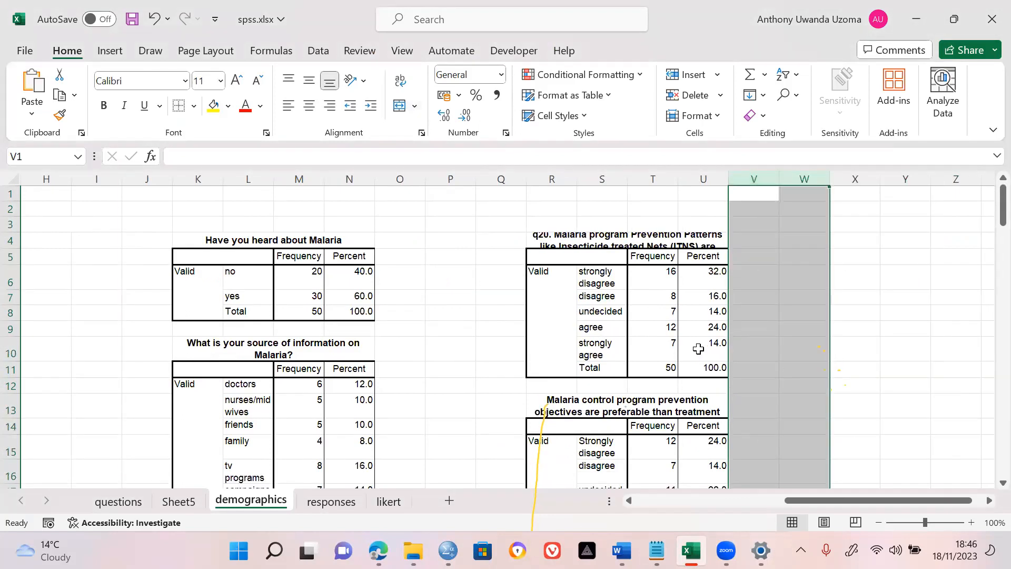
Clear the Valid label in cell R6 beside the response categories of the q20 table.
click(682, 351)
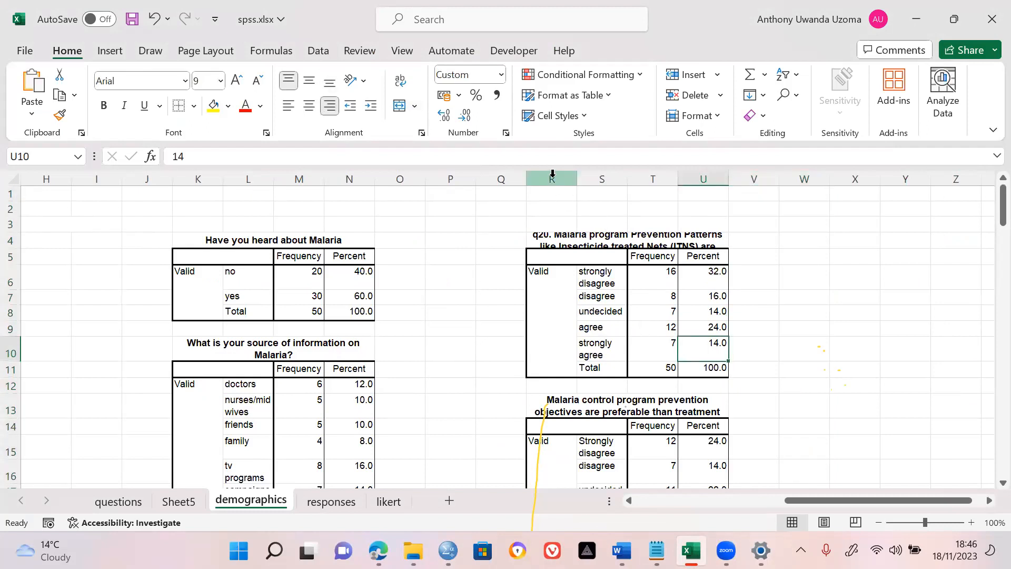
click(549, 239)
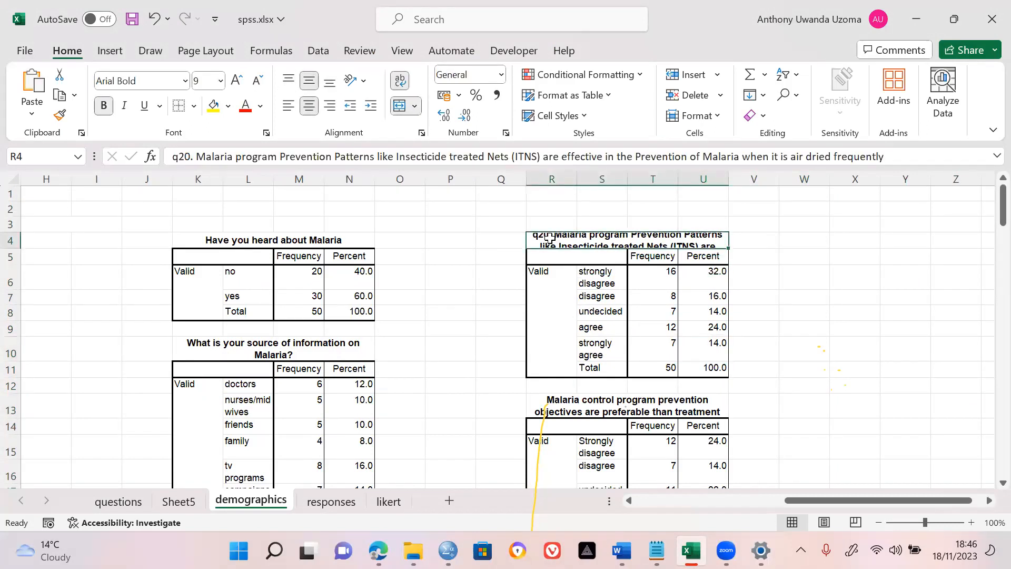
click(542, 273)
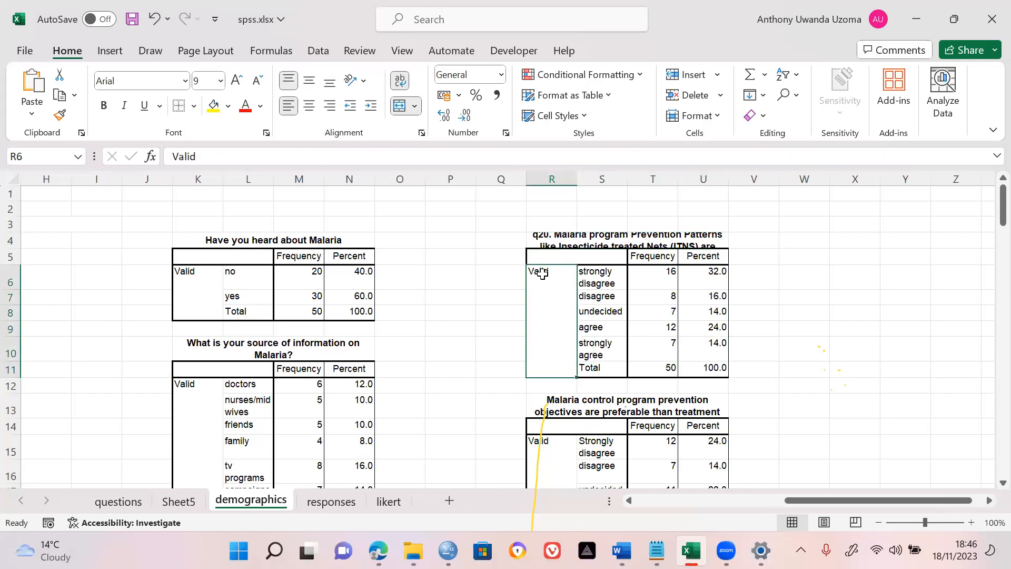
key(BackSpace)
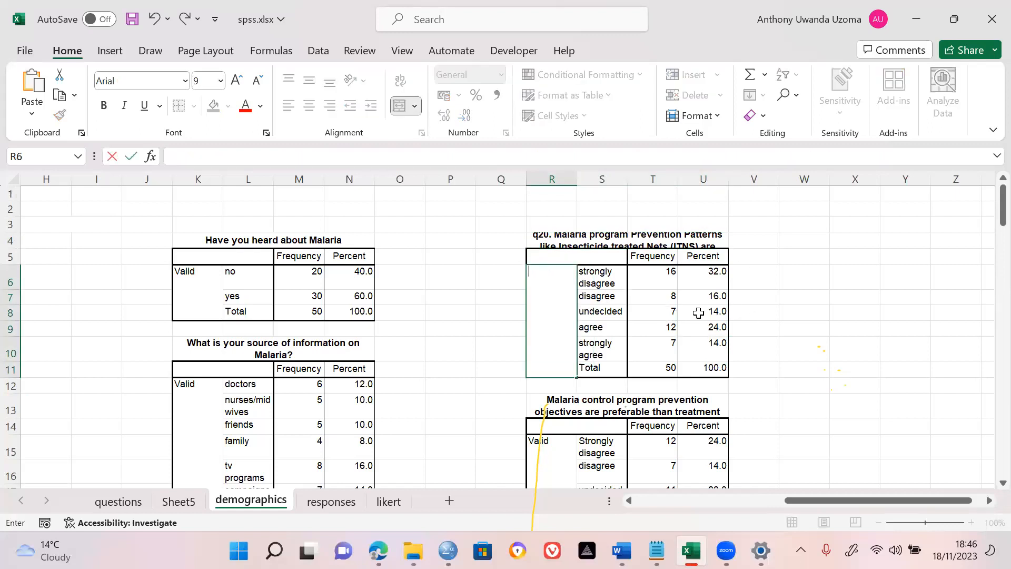
Switch to the Output13 viewer in SPSS, and from there to the questionnaire document in Word to view the attitude items table.
drag(988, 215, 958, 206)
click(448, 550)
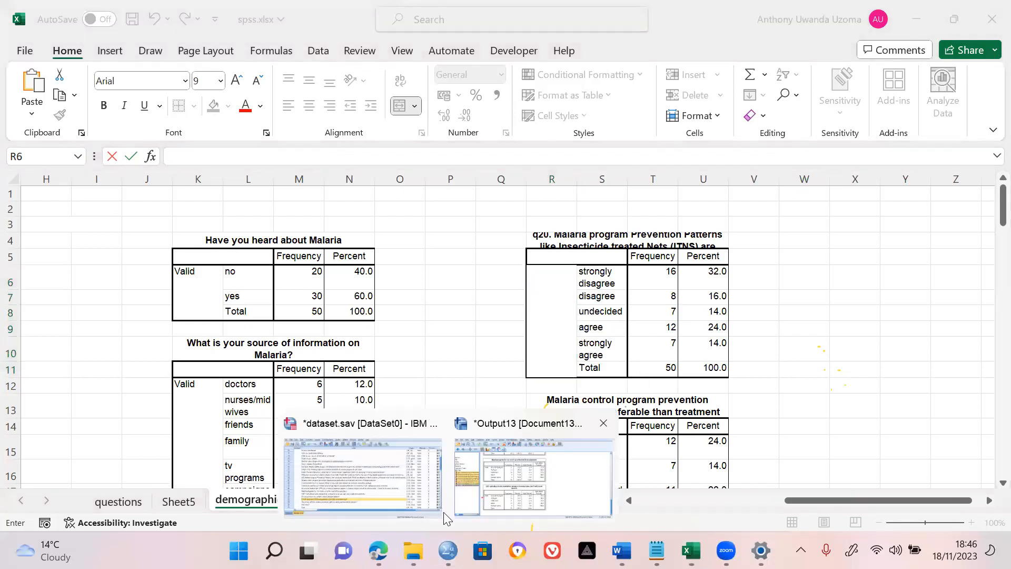
click(444, 511)
click(560, 426)
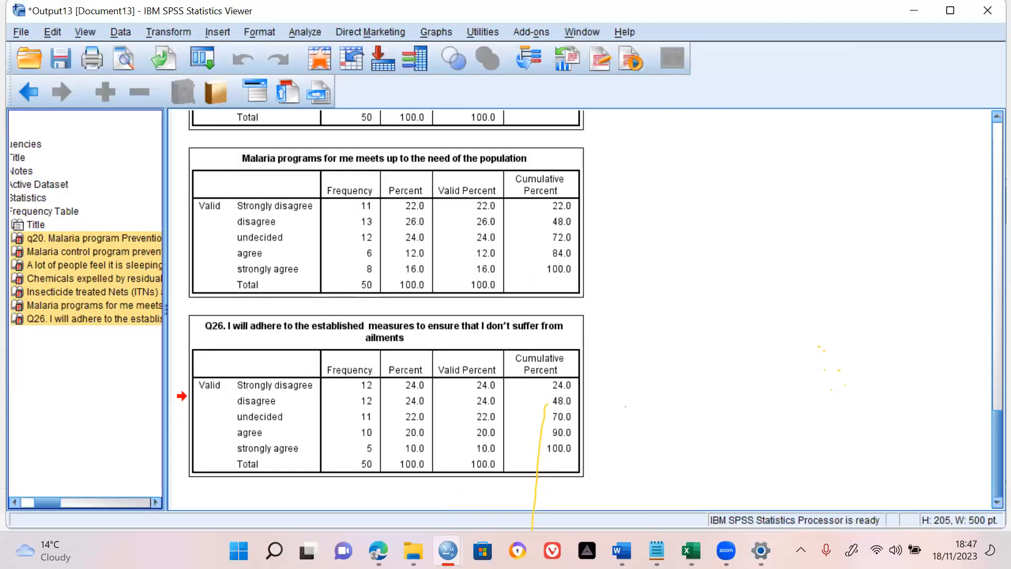
click(610, 545)
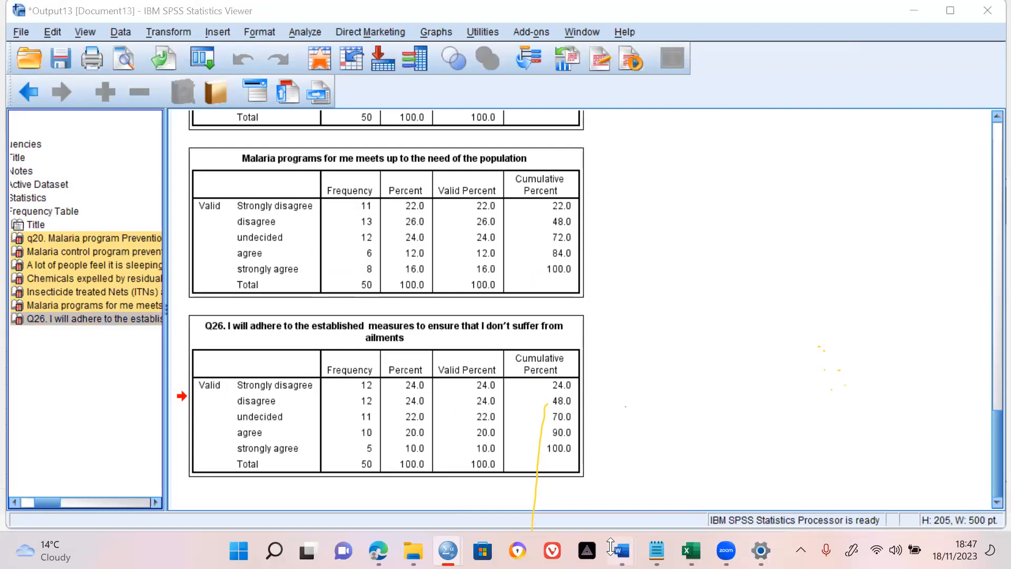
click(591, 521)
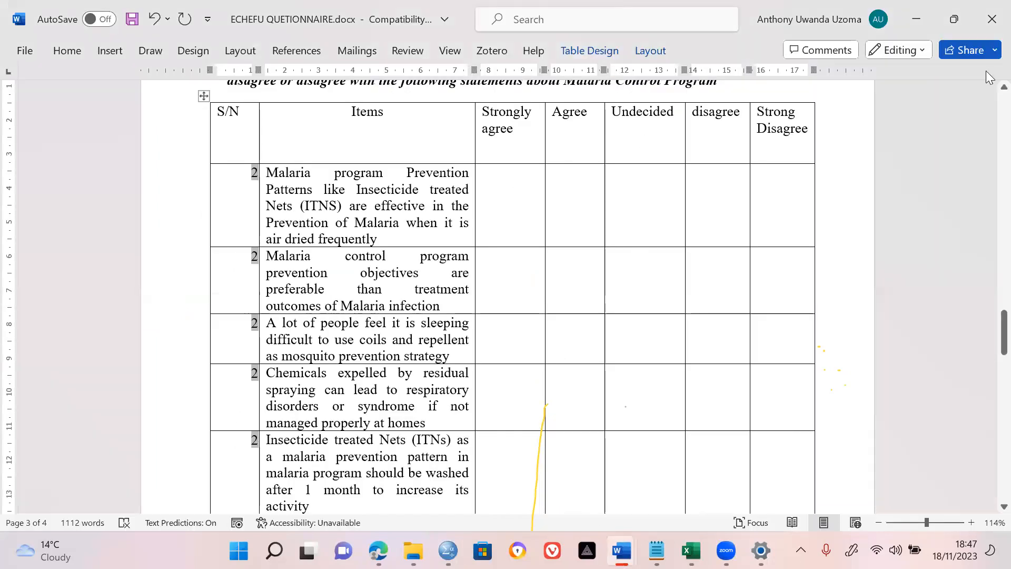
Examine Section C of the questionnaire, its attitude heading, the ticking instruction and the Likert response columns from Strongly agree to Strong Disagree.
scroll(989, 93, up, 1)
scroll(988, 93, up, 5)
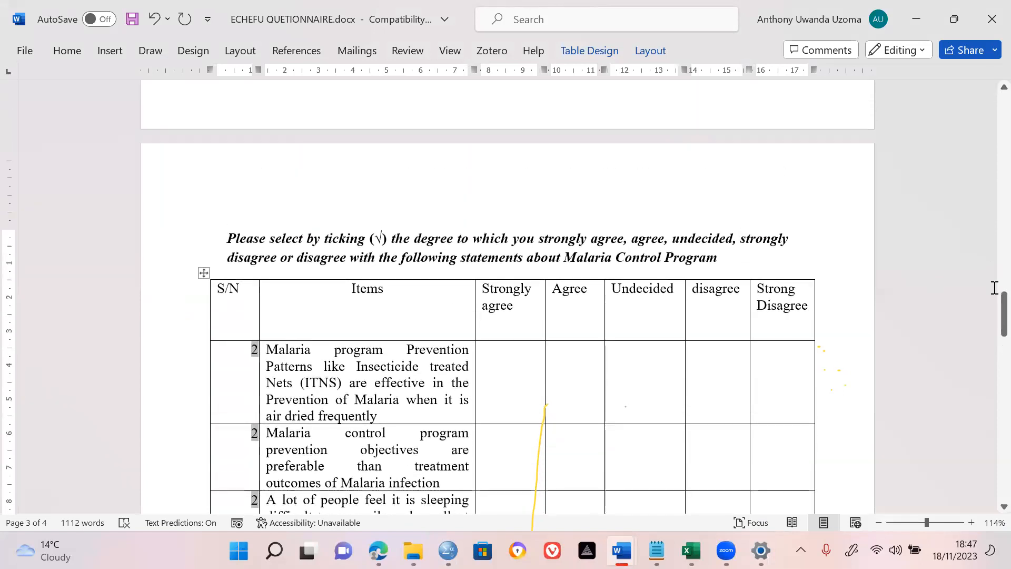
drag(988, 311, 989, 318)
scroll(989, 319, down, 15)
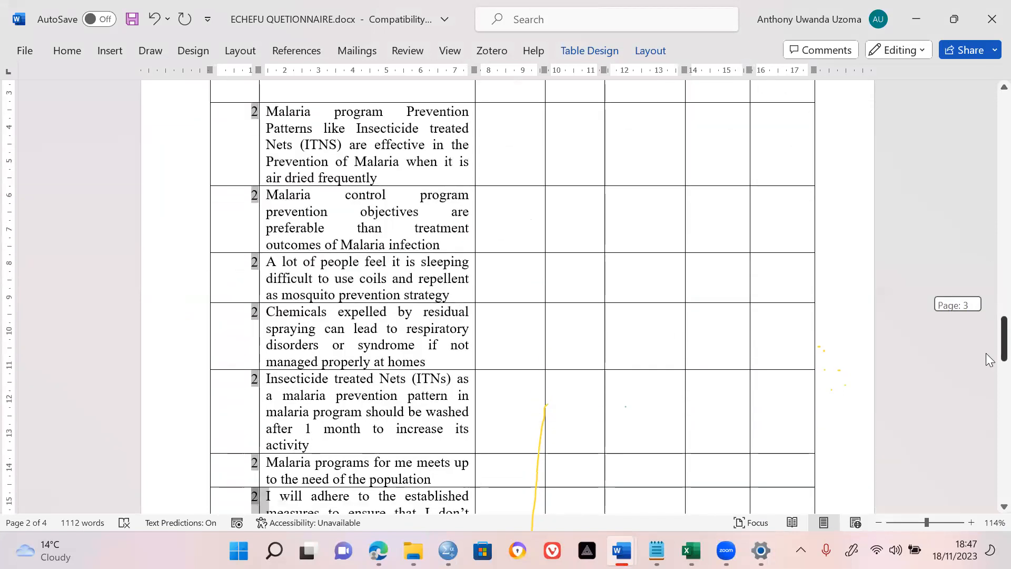
scroll(988, 305, up, 20)
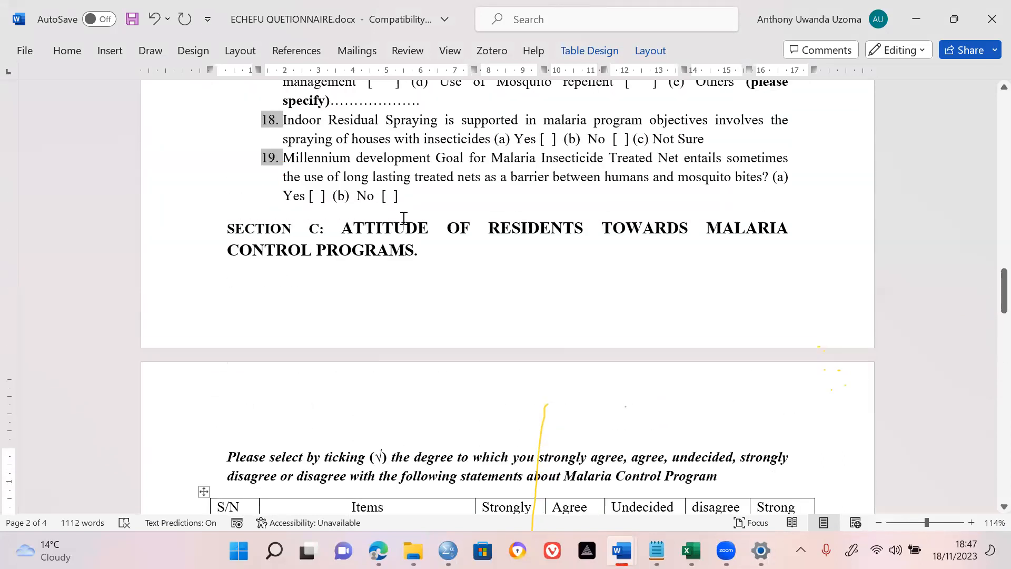
double_click(404, 235)
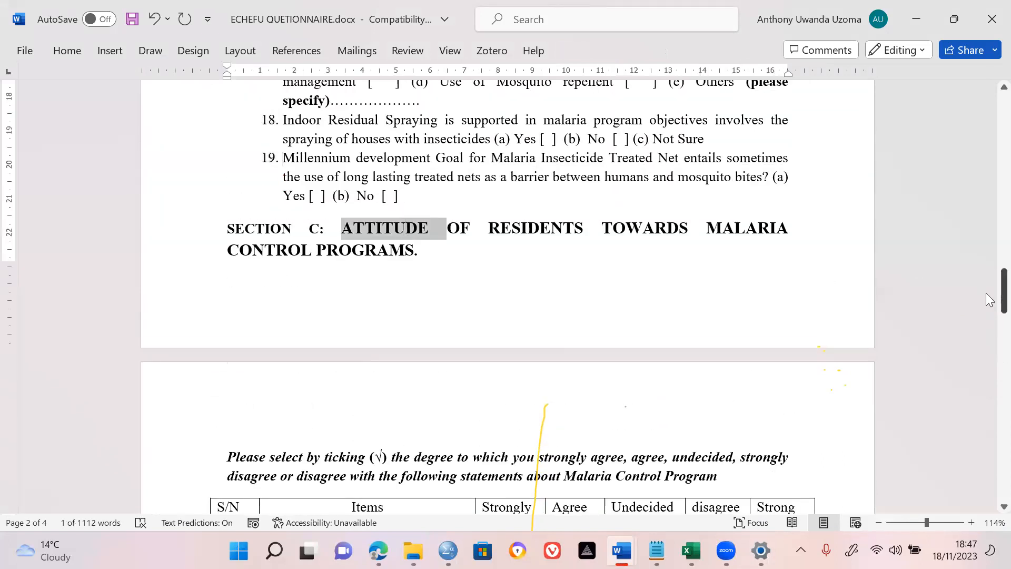
mouse_move(989, 300)
mouse_down()
mouse_move(989, 375)
mouse_move(988, 281)
mouse_up()
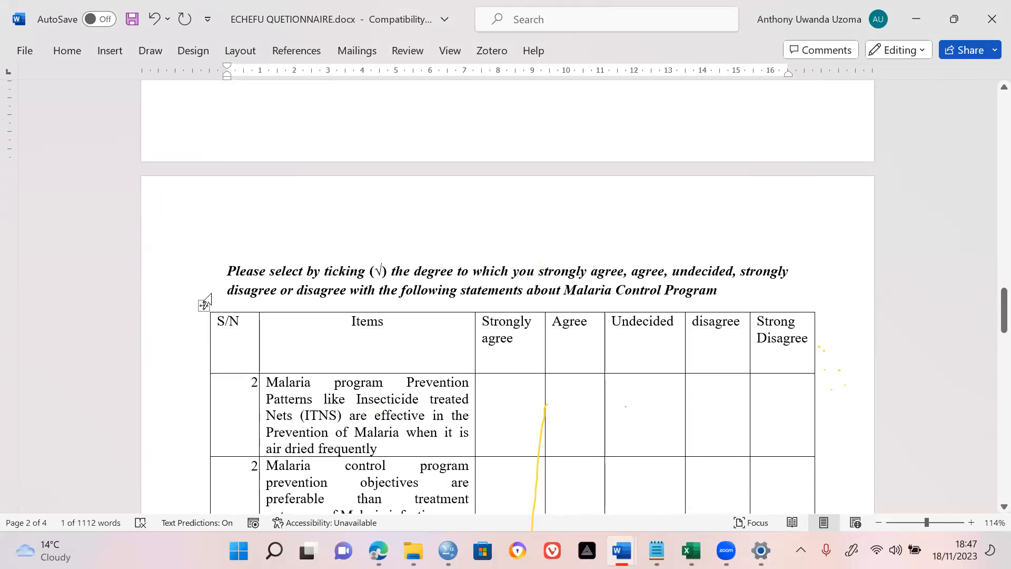
click(207, 300)
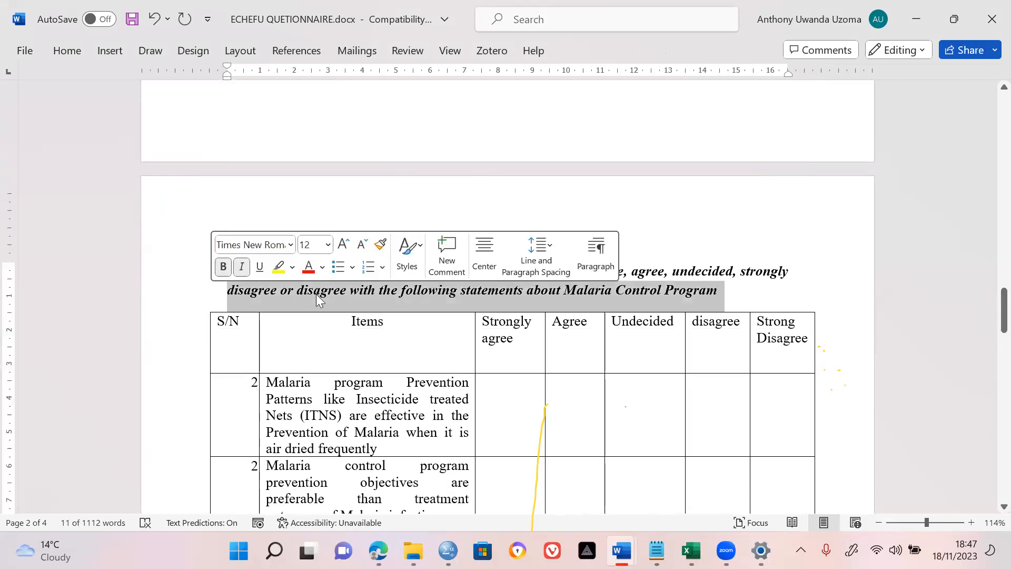
click(225, 294)
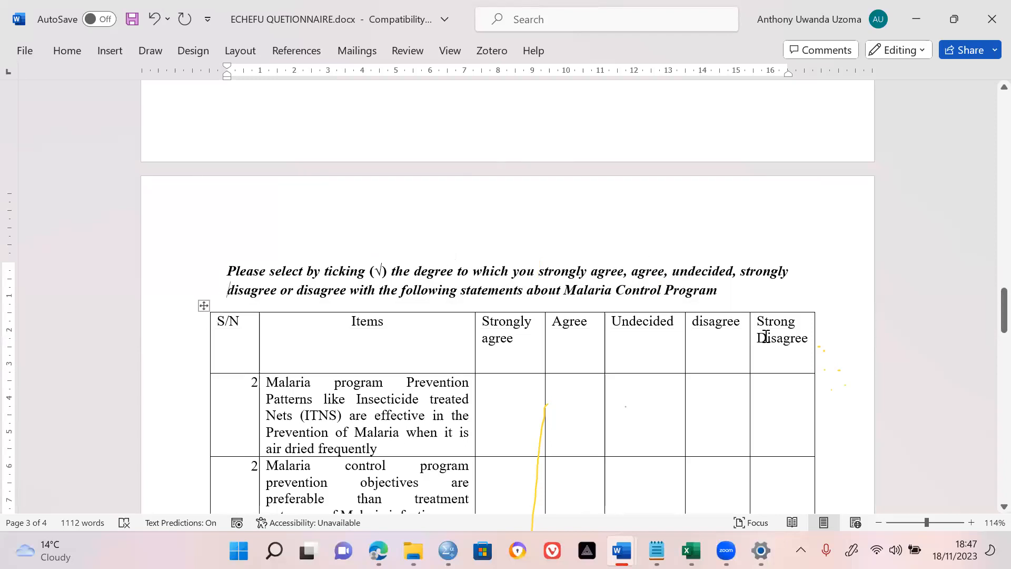
mouse_move(986, 304)
mouse_down()
mouse_move(988, 334)
mouse_move(988, 314)
mouse_move(985, 322)
mouse_up()
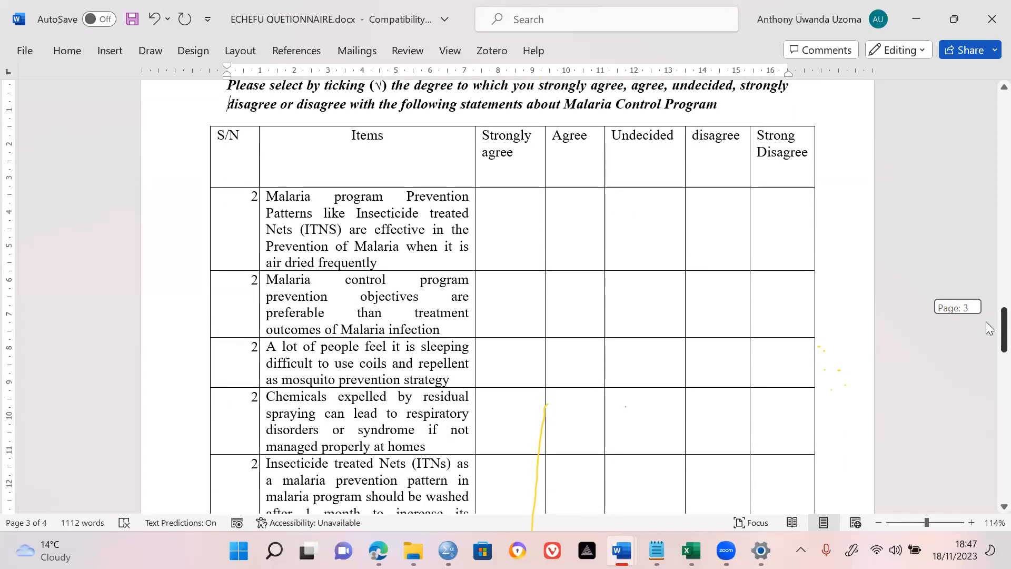
Examine the Gender and Age questions with their answer options in Section A of the questionnaire.
drag(986, 322, 984, 155)
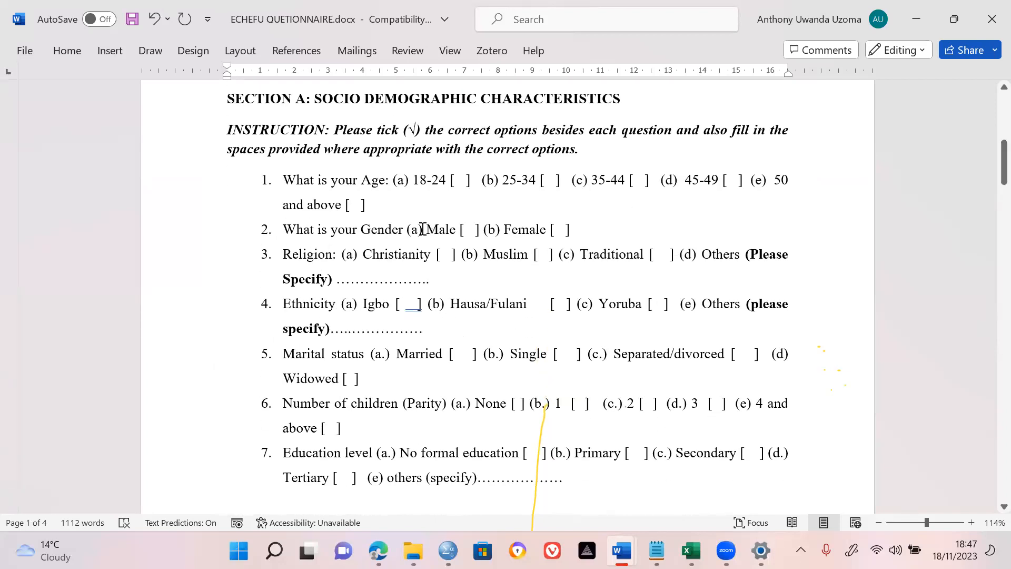
drag(423, 230, 556, 228)
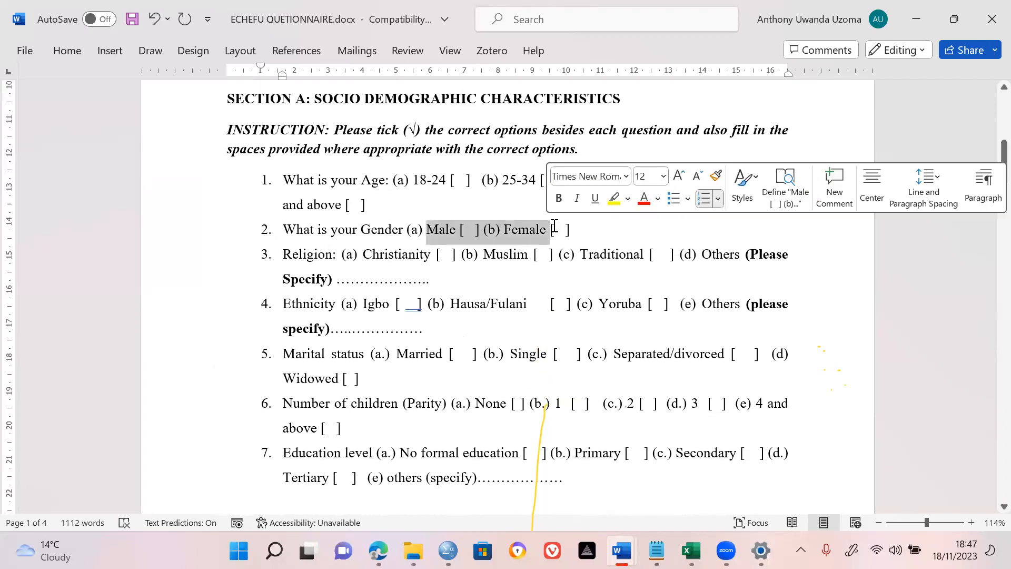
click(594, 226)
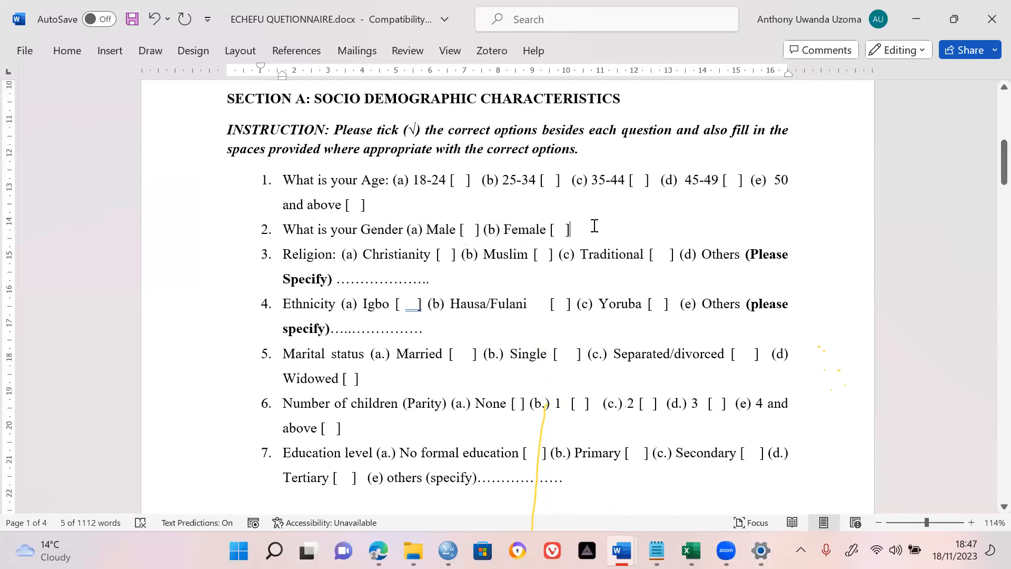
shift+click(410, 231)
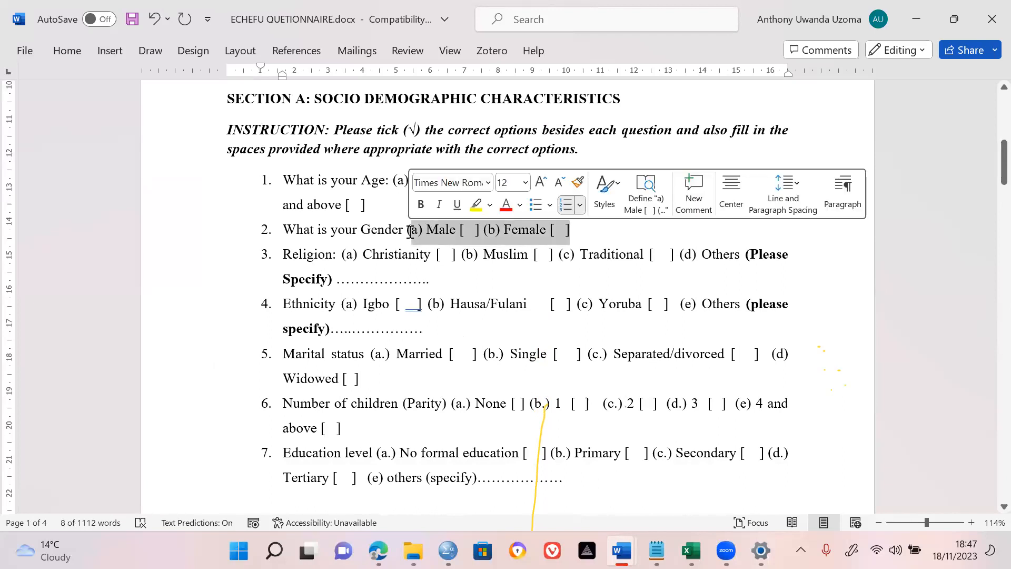
click(377, 197)
double_click(365, 183)
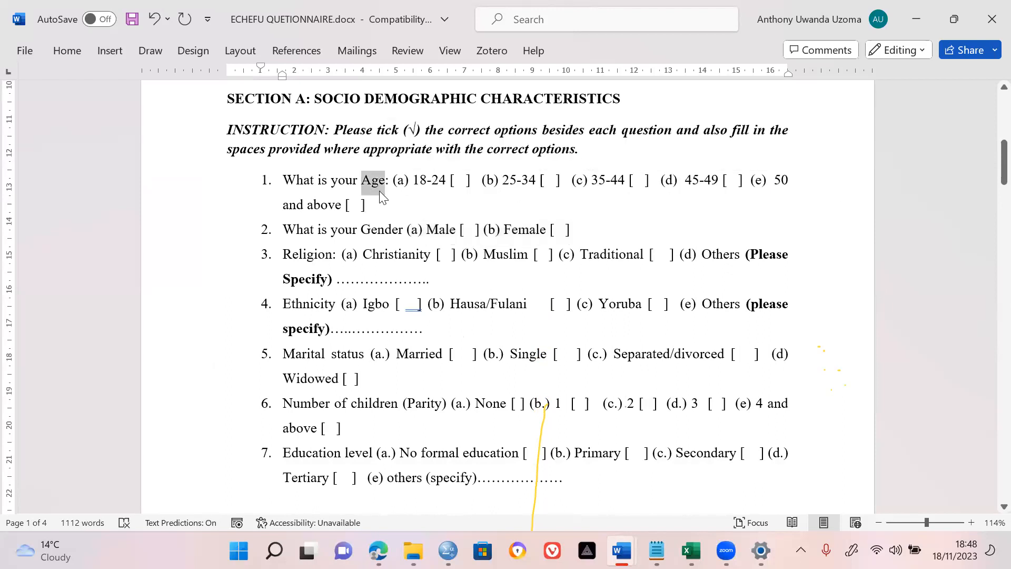
shift+click(395, 213)
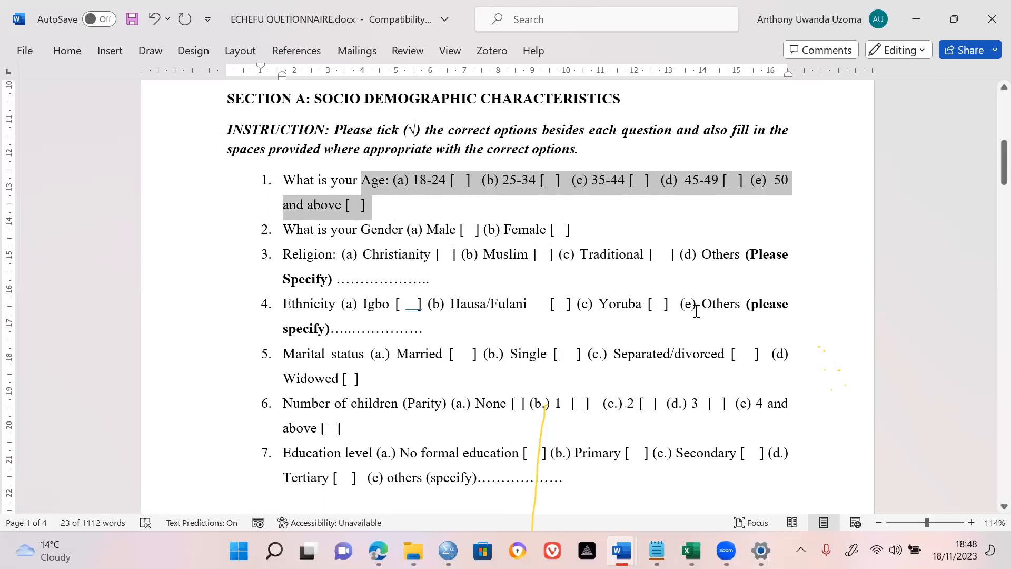
click(575, 230)
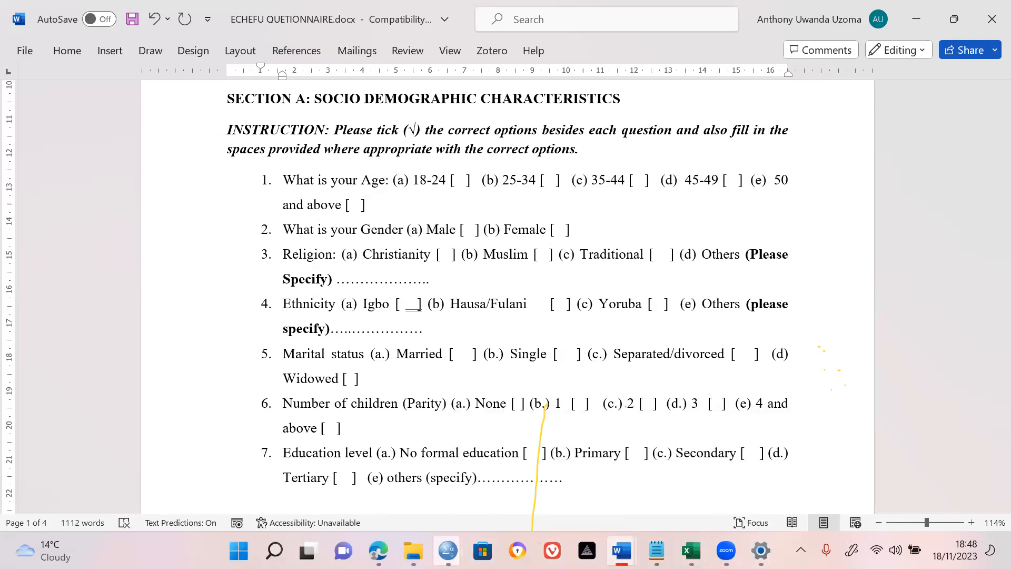
Switch to the Output13 viewer in SPSS and view the Statistics table with the mean and median of the attitude items.
click(447, 550)
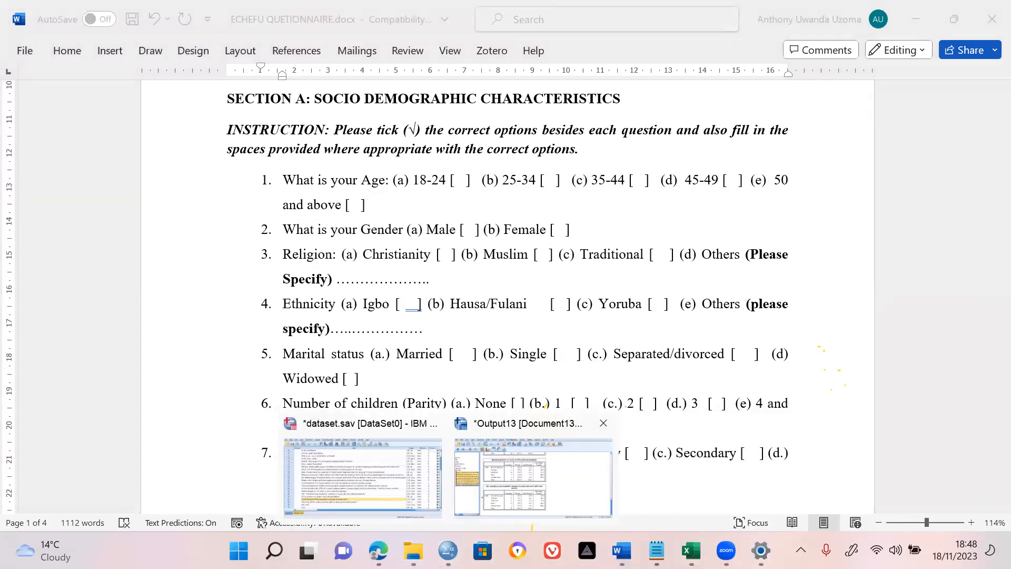
click(532, 473)
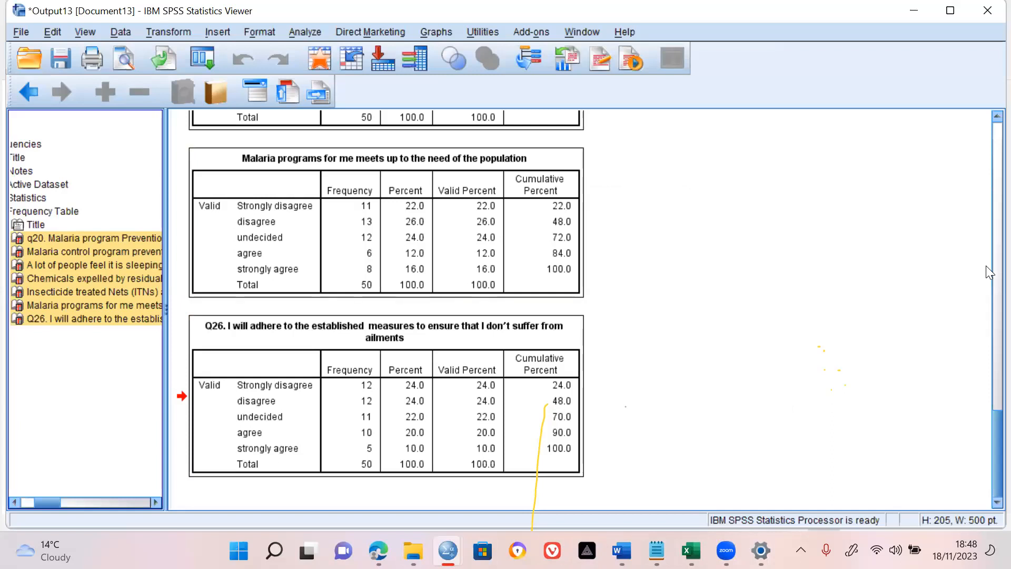
scroll(985, 217, up, 20)
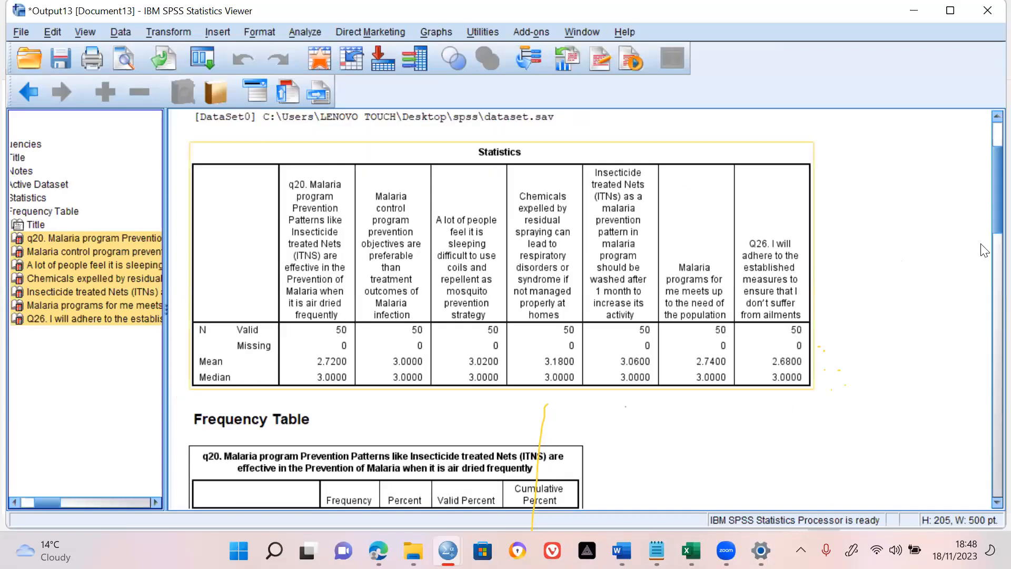
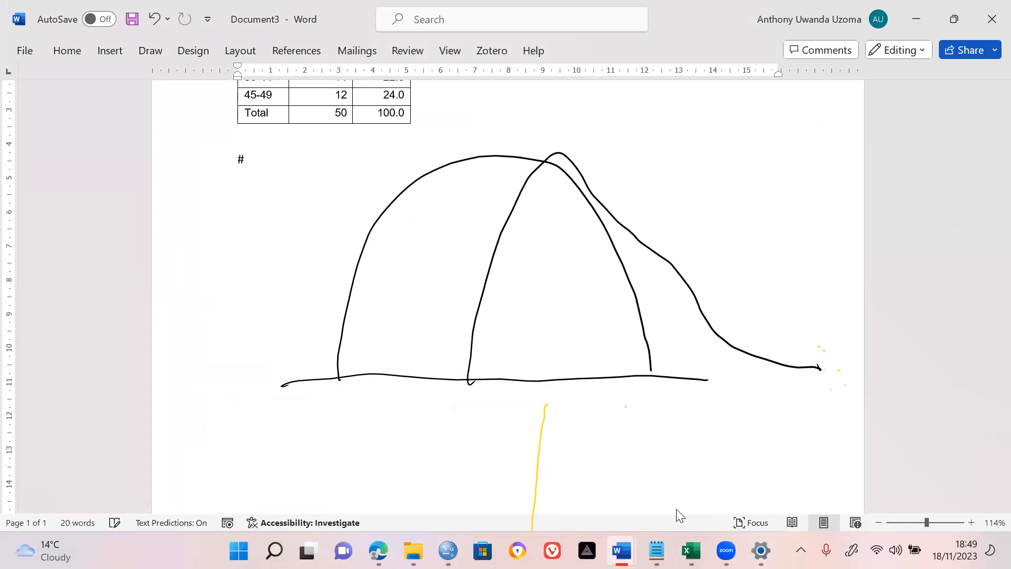
Sketch a left-skewed distribution curve on a baseline below the existing curves in the Word document Document3.
scroll(678, 511, down, 3)
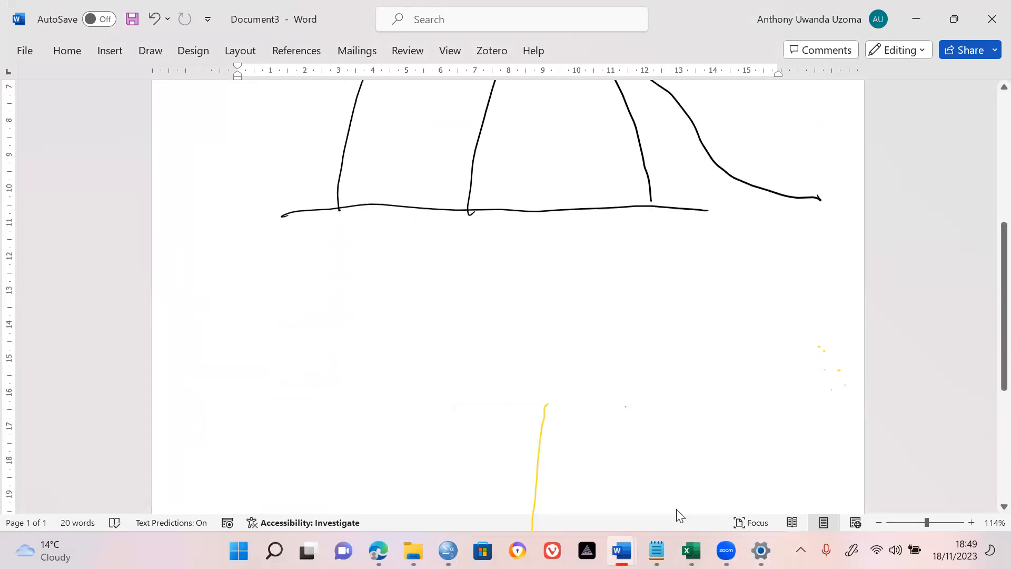
drag(590, 232, 565, 416)
mouse_move(585, 236)
mouse_down()
mouse_move(578, 223)
mouse_move(510, 211)
mouse_move(447, 339)
mouse_move(318, 405)
mouse_move(343, 416)
mouse_move(787, 433)
mouse_up()
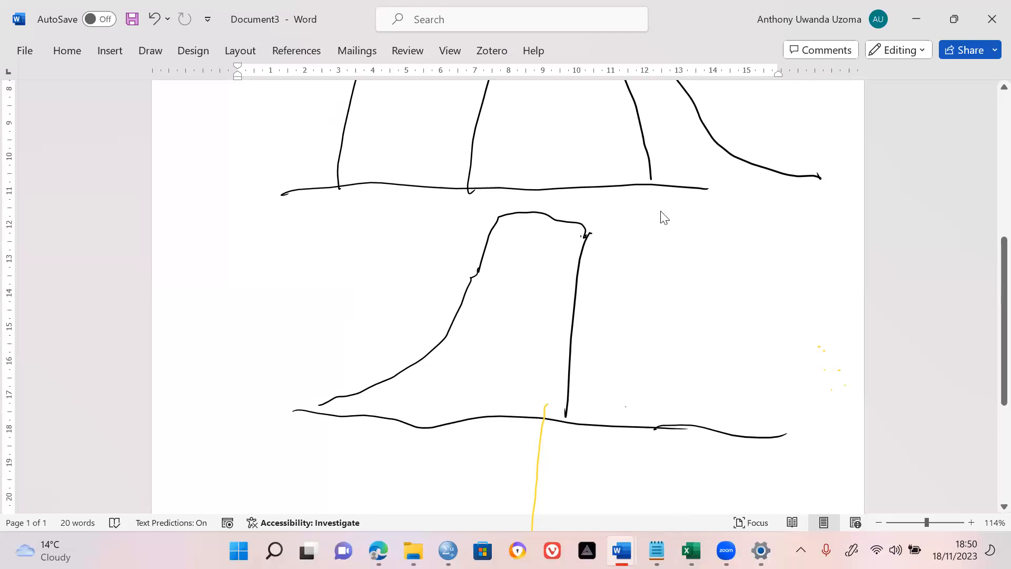
Delete all content of Document3, including the hand-drawn curves and the age table.
scroll(669, 224, up, 1)
scroll(489, 140, up, 3)
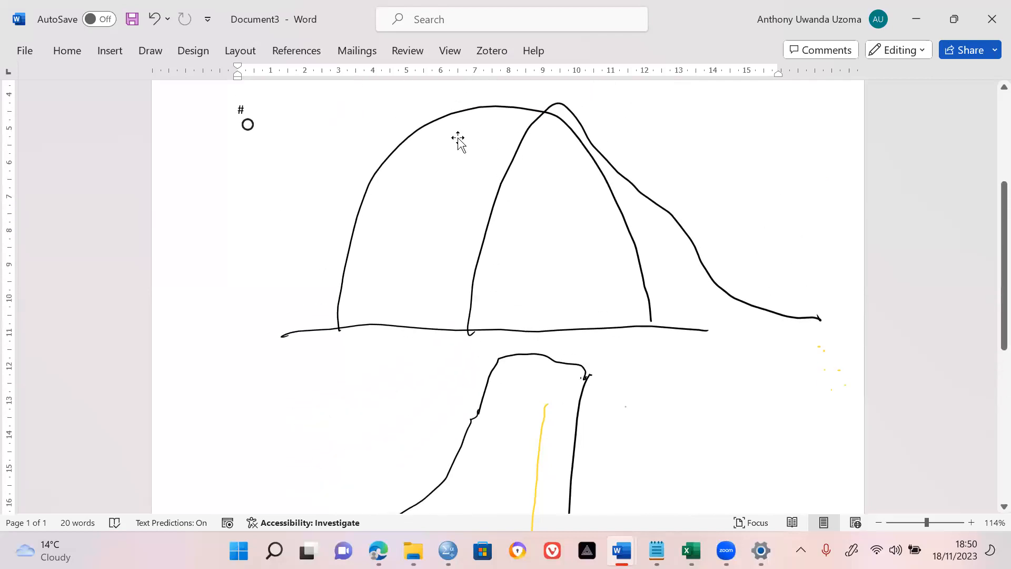
click(408, 135)
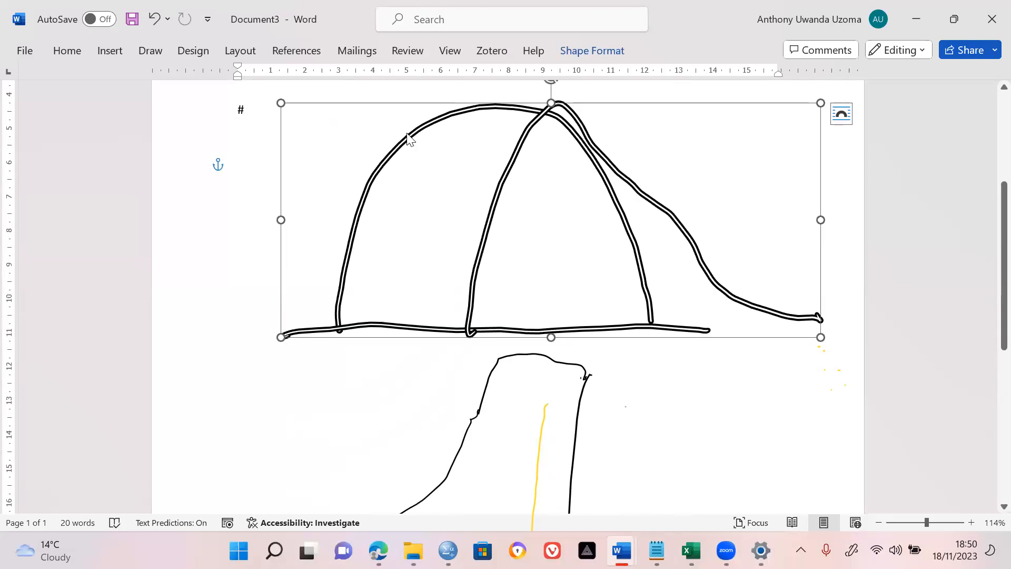
key(ctrl+a)
key(Delete)
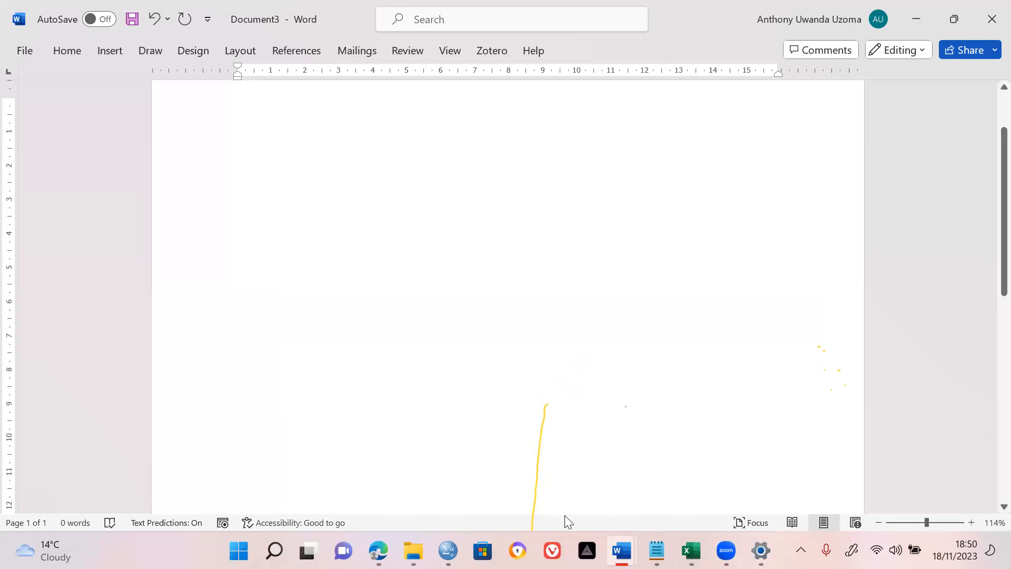
Switch to the dataset.sav window in SPSS, and from there to the Spss data analysis foundations Google Doc to find the Analyzing likert scale section.
click(447, 543)
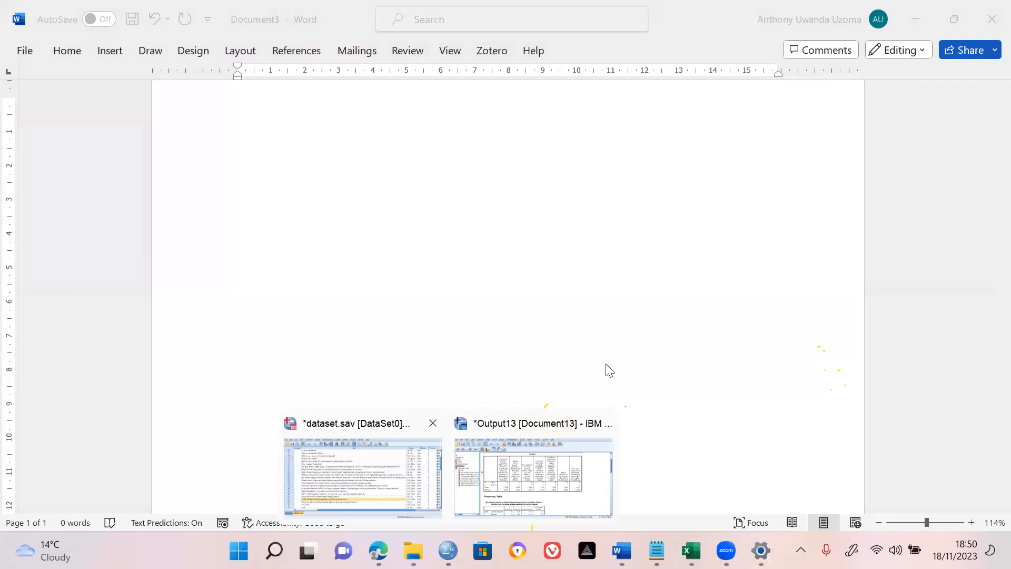
click(385, 480)
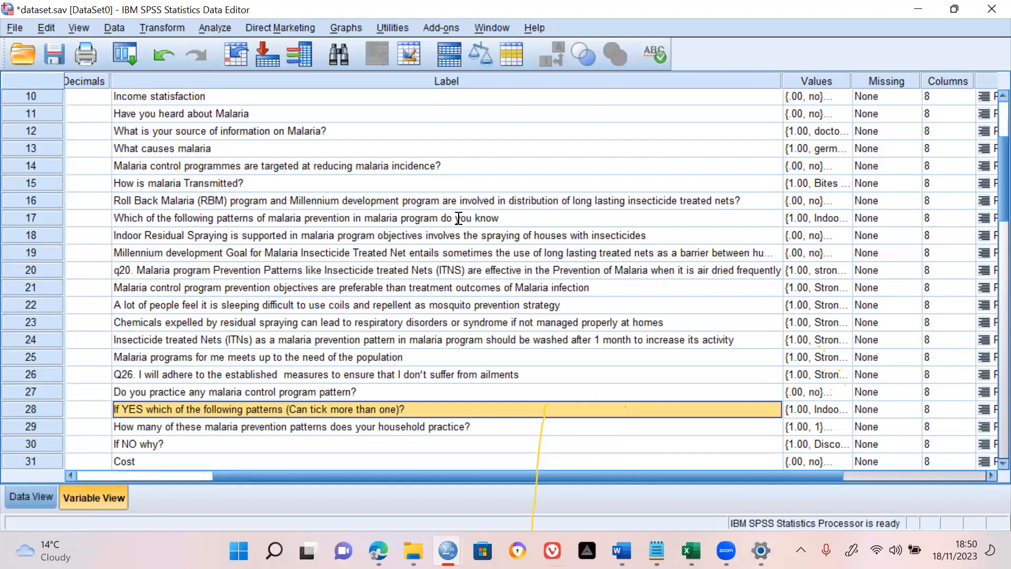
key(alt+Tab)
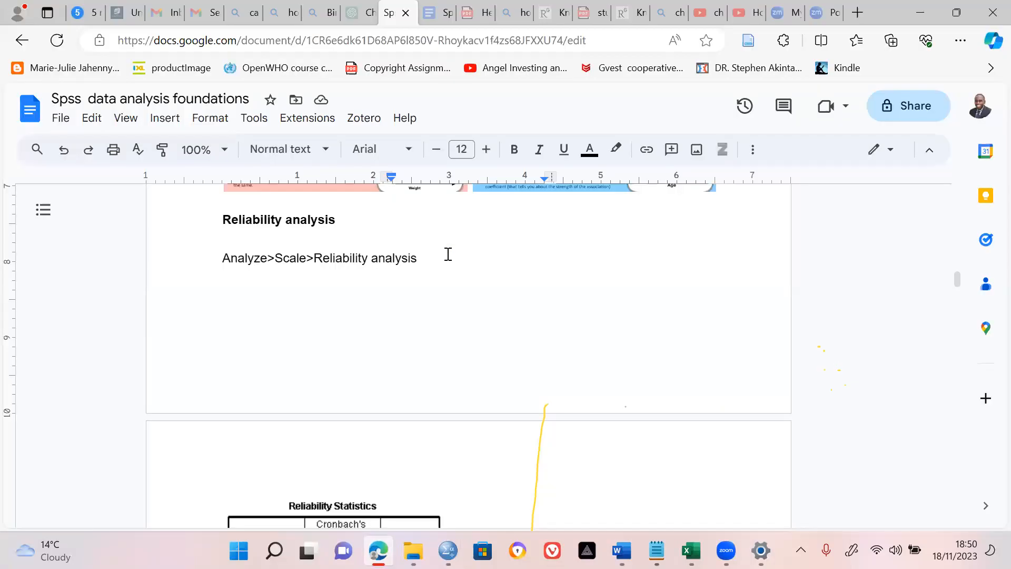
scroll(447, 255, down, 6)
scroll(448, 255, down, 9)
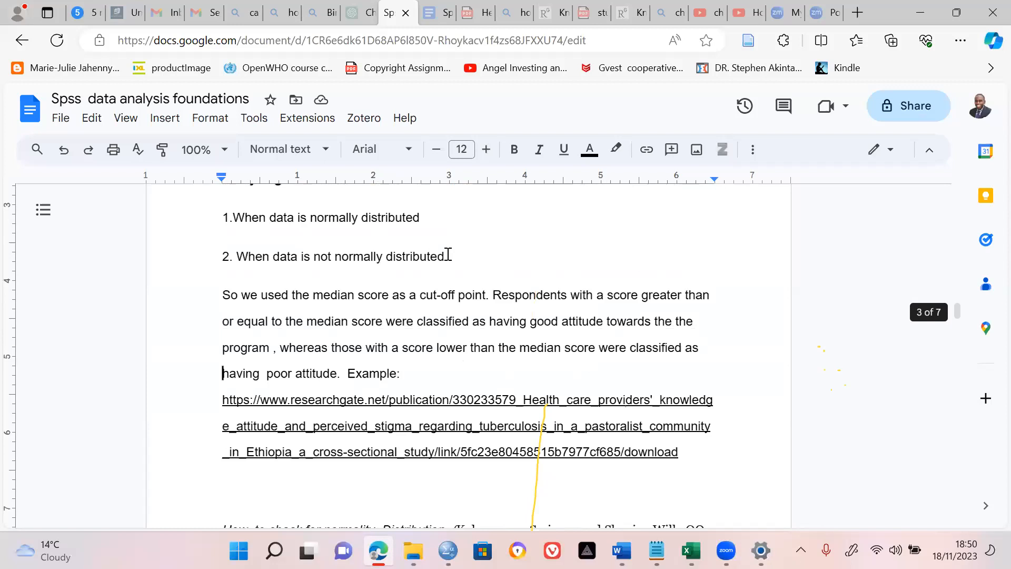
scroll(447, 255, down, 4)
scroll(447, 254, up, 10)
scroll(298, 272, up, 2)
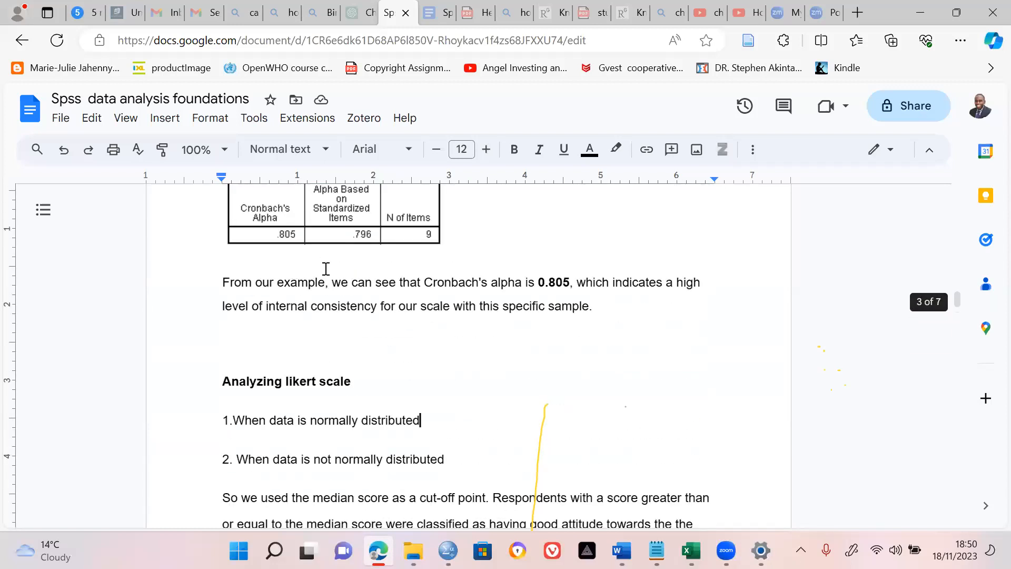
Read the notes from the median cut-off paragraph to the Tests of Normality paragraph, highlighting the Shapiro-Wilk test name.
key(Down)
key(Down)
key(Down)
key(Down)
key(Down)
key(Down)
key(Down)
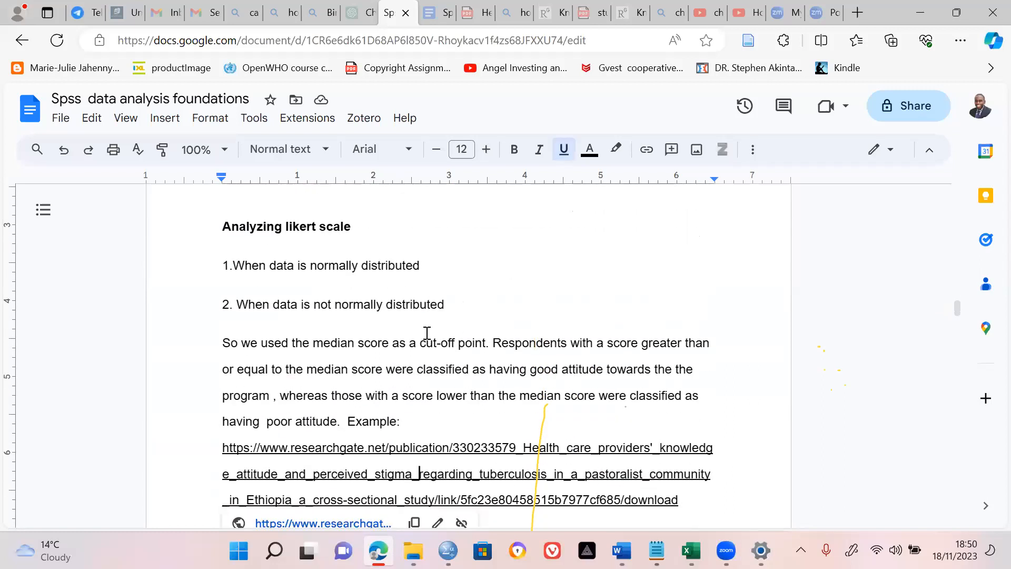
key(Down)
key(Down)
key(Down)
key(Down)
key(Down)
key(Down)
key(Down)
key(Down)
key(Down)
key(Down)
key(Down)
key(Down)
key(Down)
key(Down)
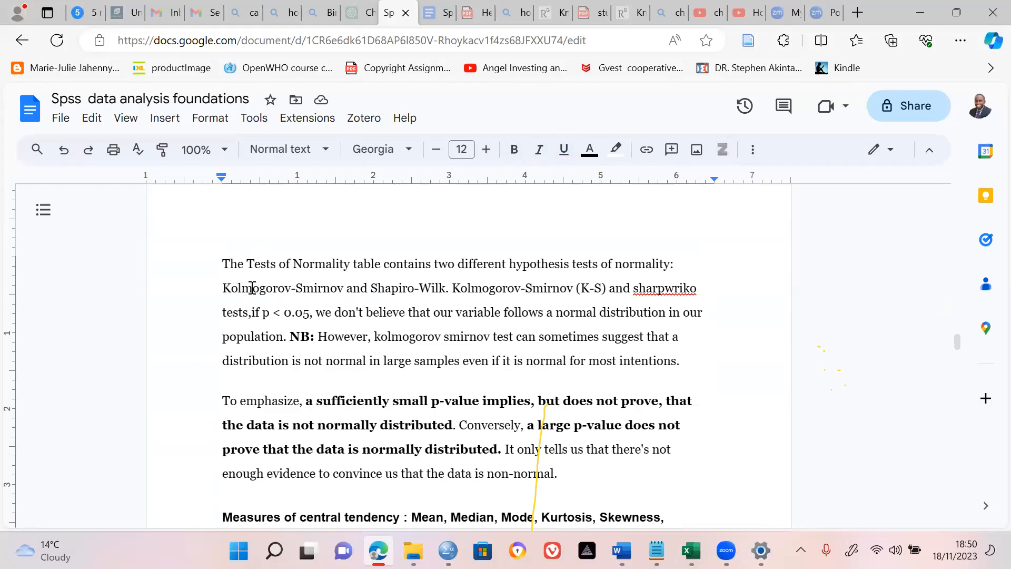
double_click(342, 288)
click(371, 288)
shift+click(452, 288)
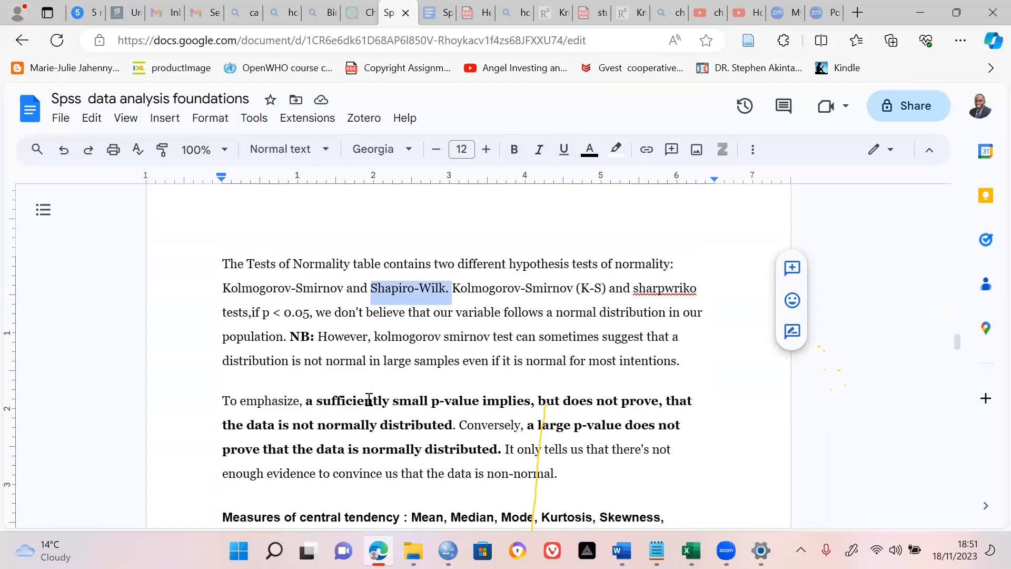
Read the notes on p-values, central tendency measures and kurtosis, down to the leptokurtic, mesokurtic and platykurtic chart.
key(Down)
key(Down)
key(Down)
key(Down)
key(Down)
key(Down)
key(Down)
key(Down)
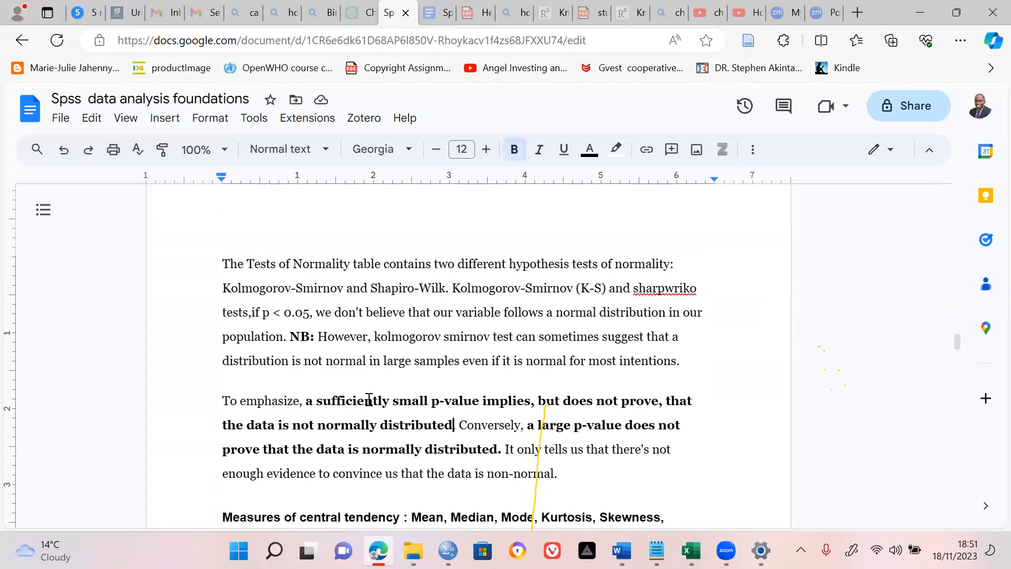
key(Down)
key(Down)
key(Down)
key(Down)
key(Down)
key(Down)
key(Down)
key(Down)
key(Down)
key(Down)
key(Down)
key(Down)
key(Down)
key(Down)
key(Down)
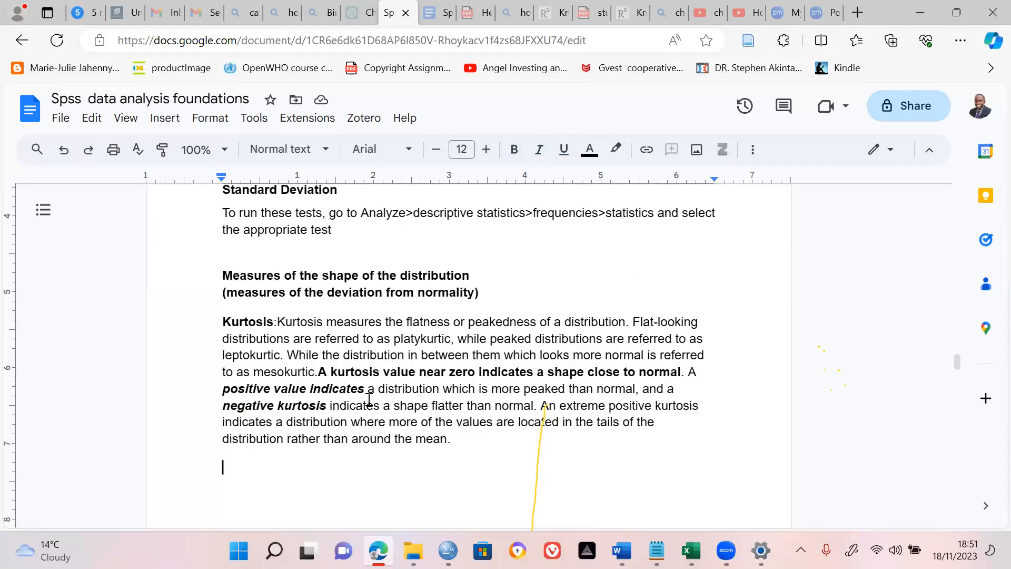
key(Down)
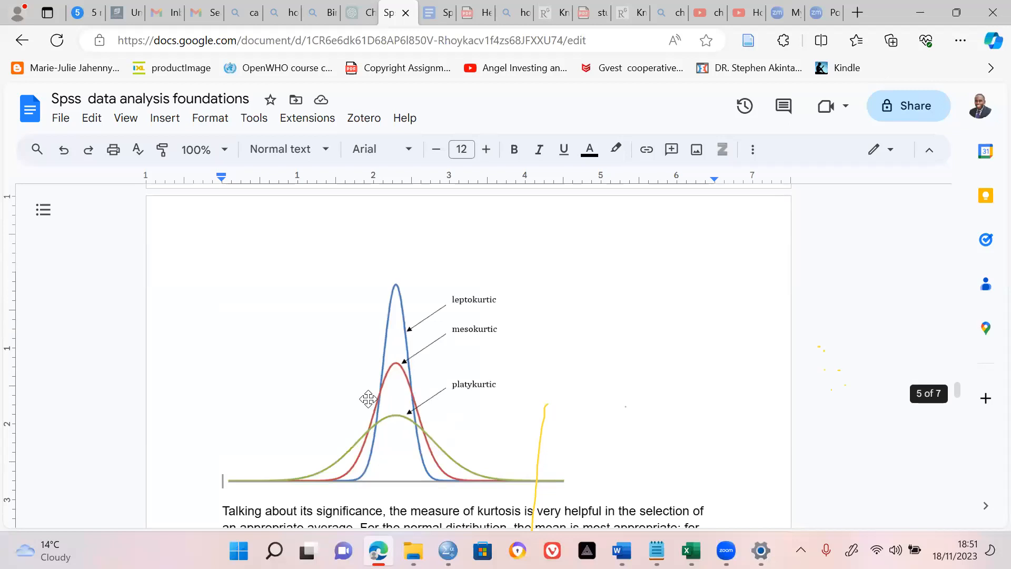
Review the notes back from the kurtosis chart to the p-value paragraph and the measures of central tendency section.
key(Up)
key(Up)
key(Up)
key(Up)
key(Up)
key(Up)
key(Up)
key(Up)
key(Up)
key(Up)
key(Up)
key(Up)
key(Up)
key(Up)
key(Up)
key(Up)
key(Up)
key(Up)
key(Up)
key(Up)
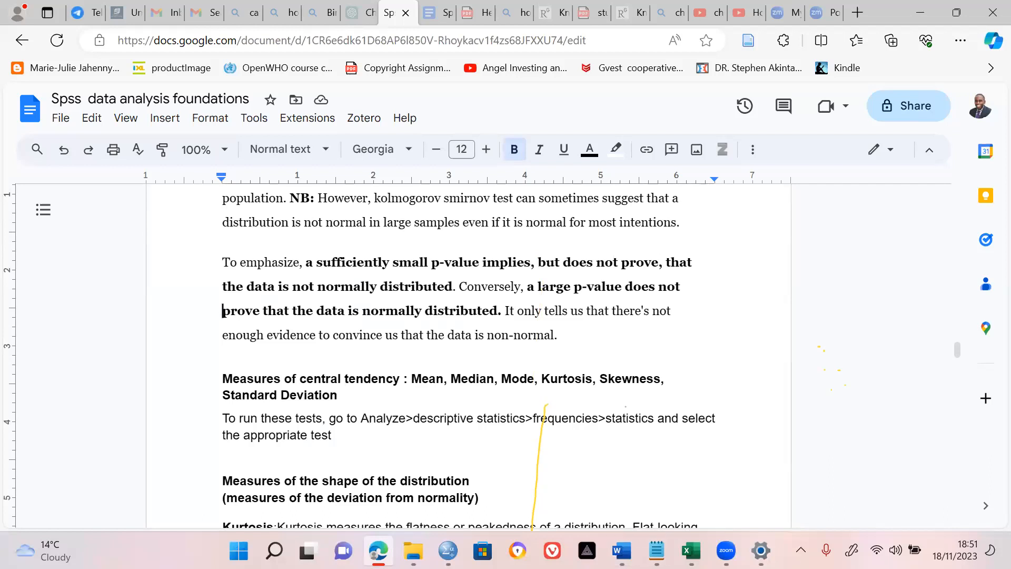
Switch to the SPSS Output13 viewer and select and copy all seven frequency tables from q20 to Q26.
click(447, 550)
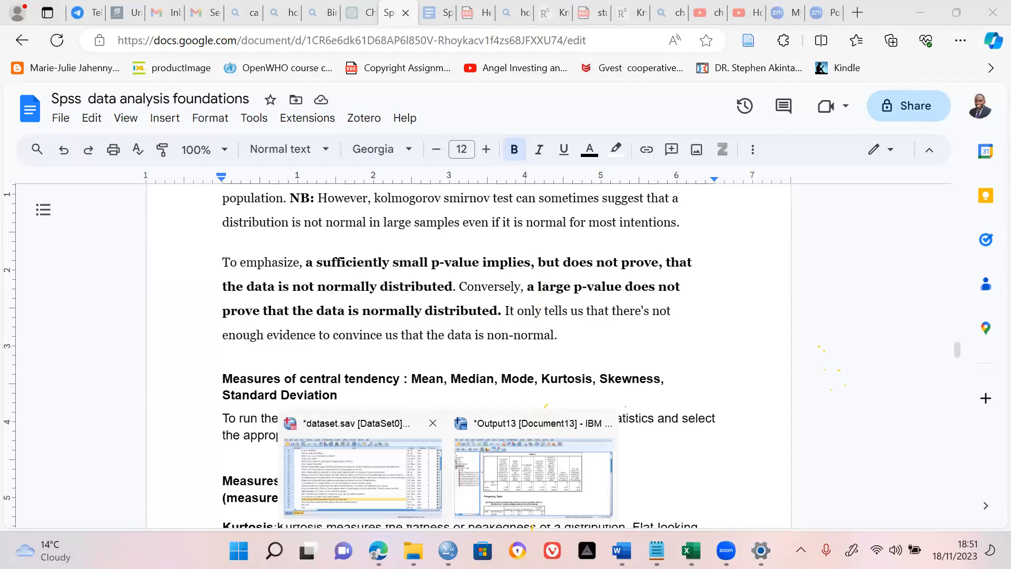
click(362, 474)
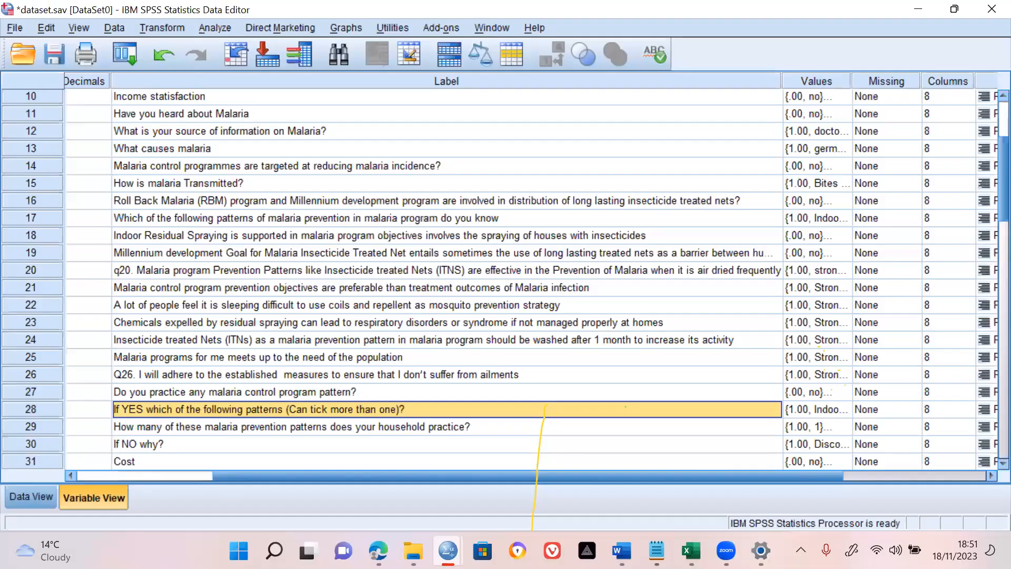
click(447, 550)
click(531, 474)
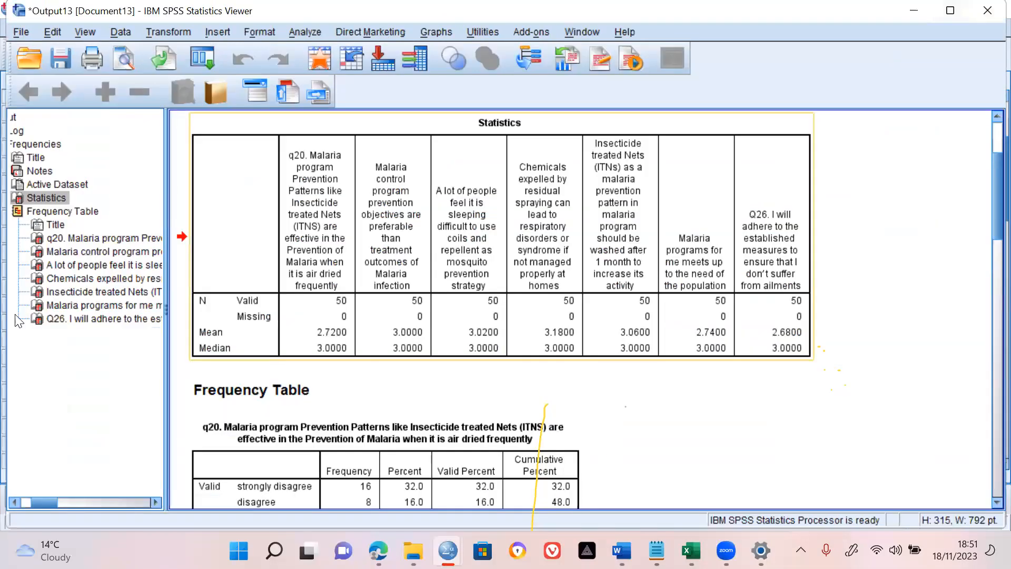
click(40, 211)
click(42, 241)
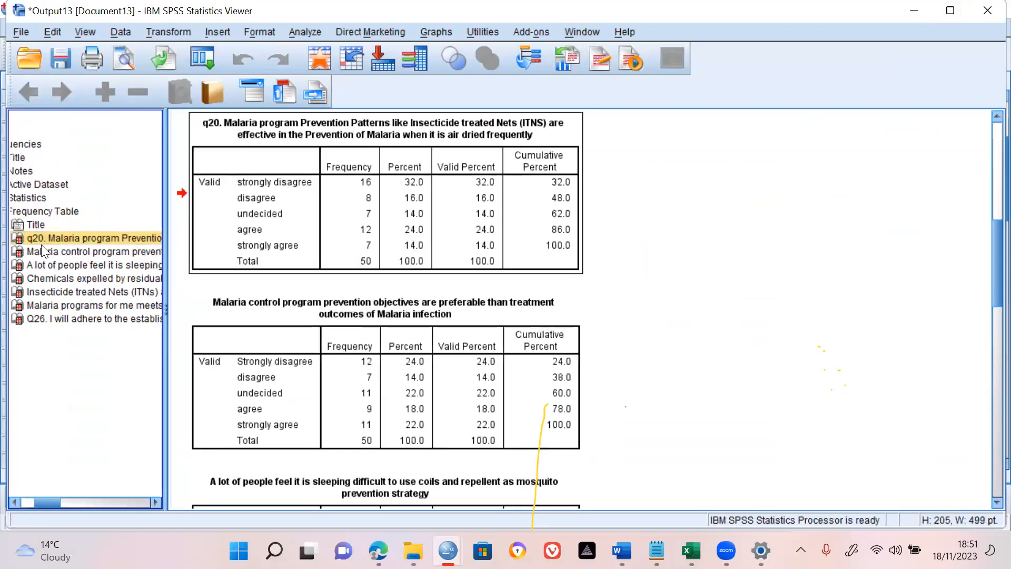
shift+click(42, 305)
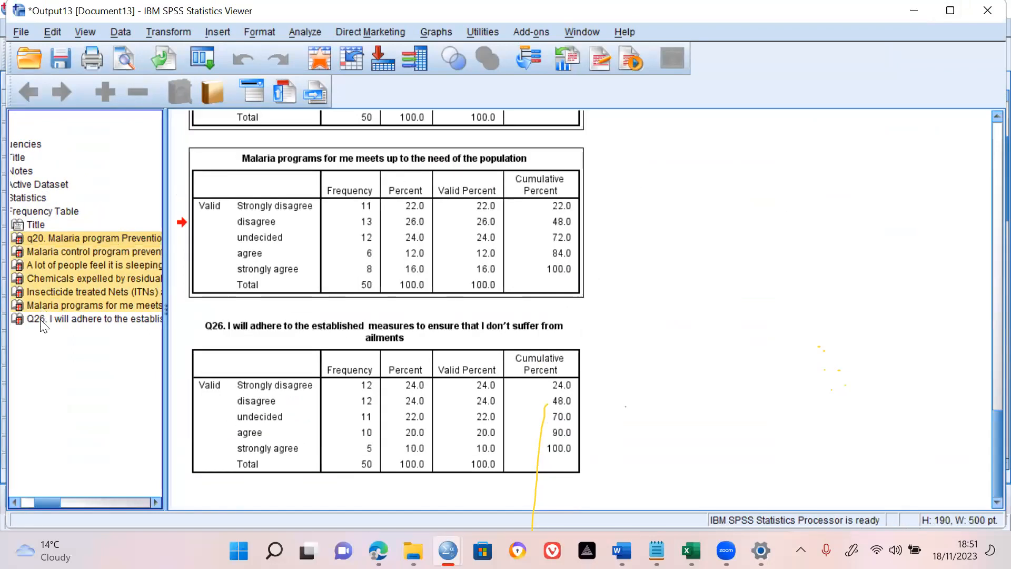
shift+click(41, 319)
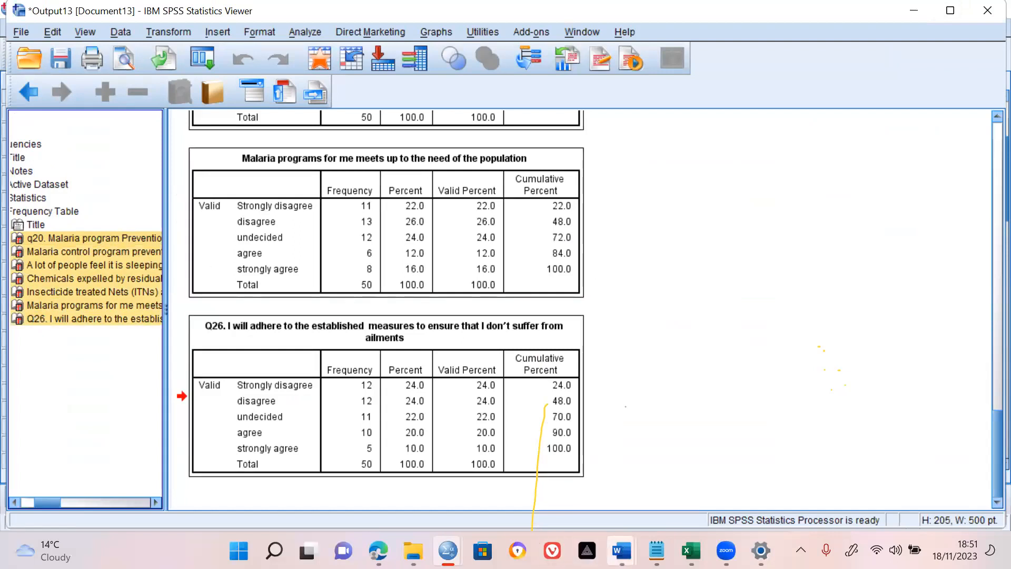
Switch to spss.xlsx in Excel and paste the copied frequency tables at cell Y4 of the demographics sheet.
click(692, 550)
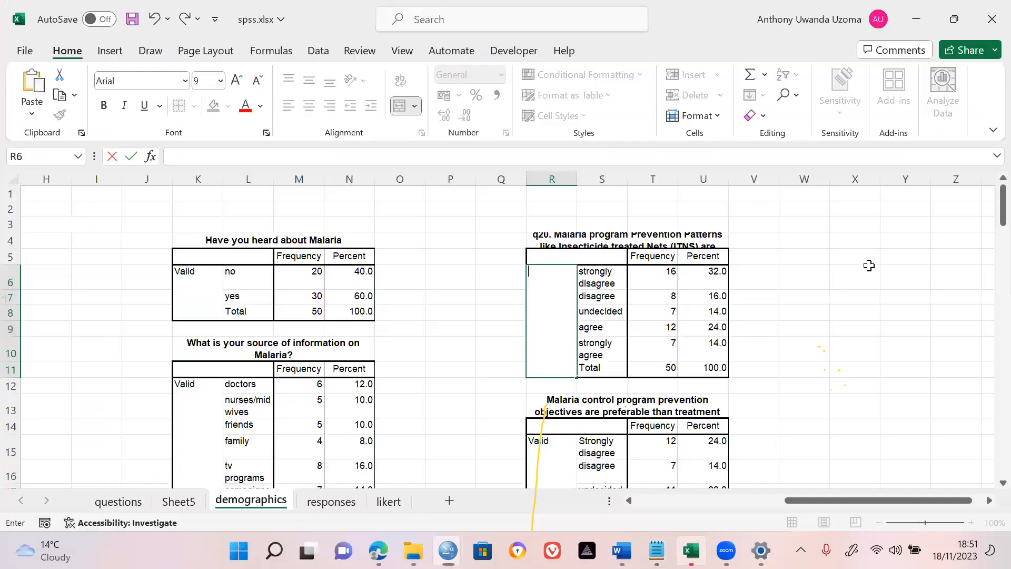
click(807, 298)
key(Up)
key(Up)
key(Right)
key(Right)
key(Up)
key(Left)
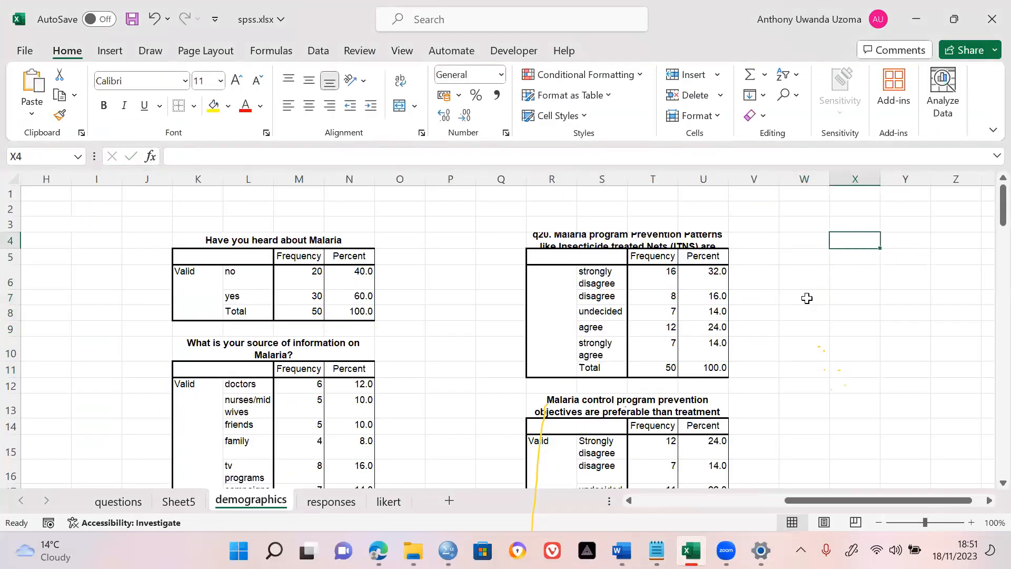
key(Right)
key(ctrl+v)
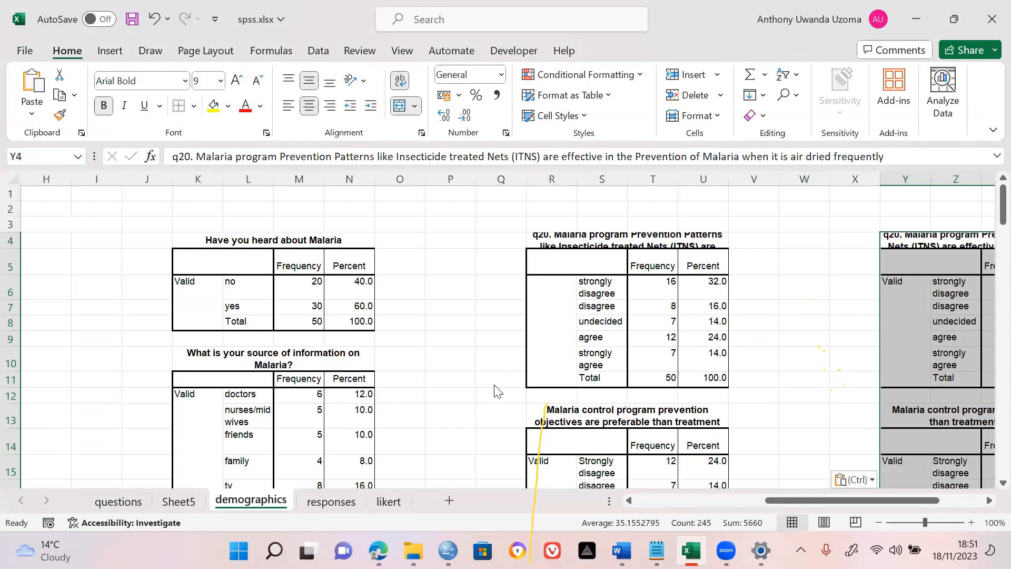
Switch to the dataset.sav window in SPSS, start Descriptives and remove Age and Gender from its variable list.
click(378, 550)
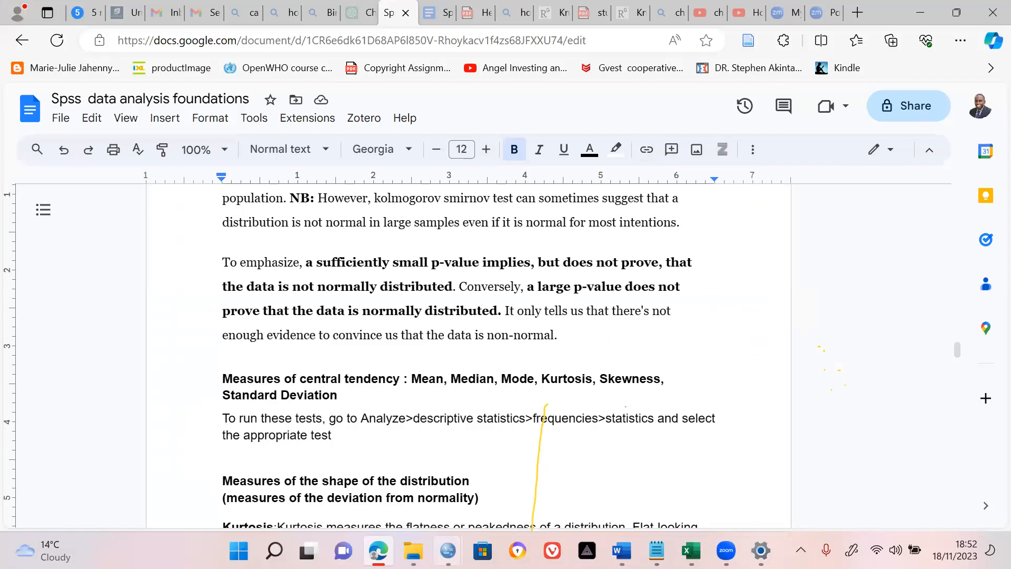
mouse_move(448, 550)
click(400, 508)
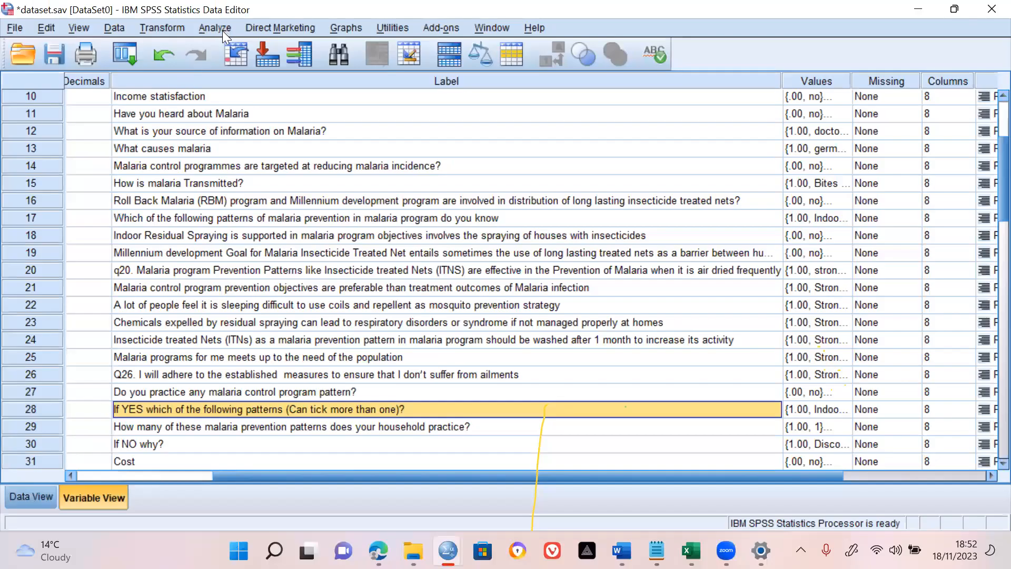
click(222, 31)
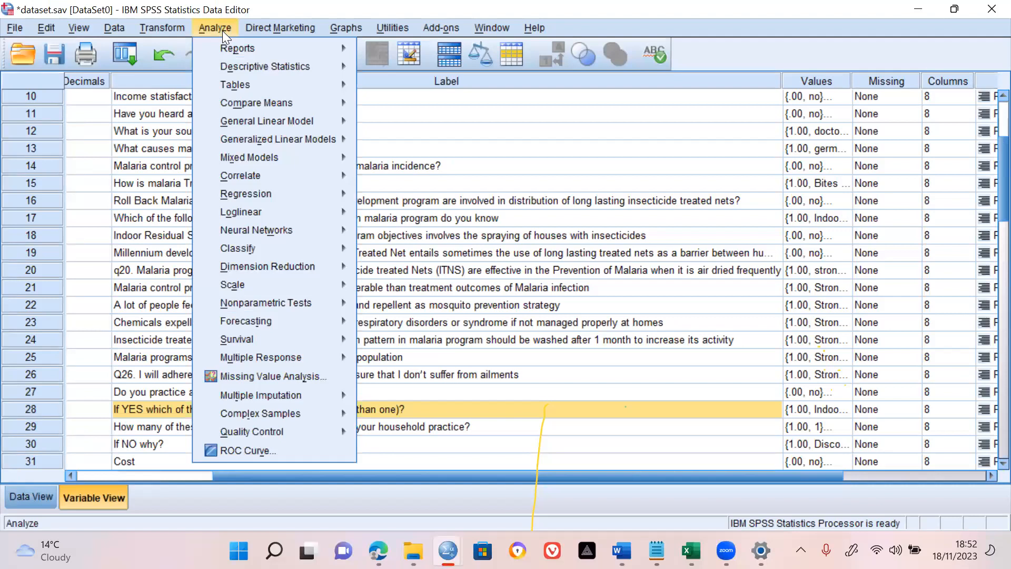
mouse_move(277, 75)
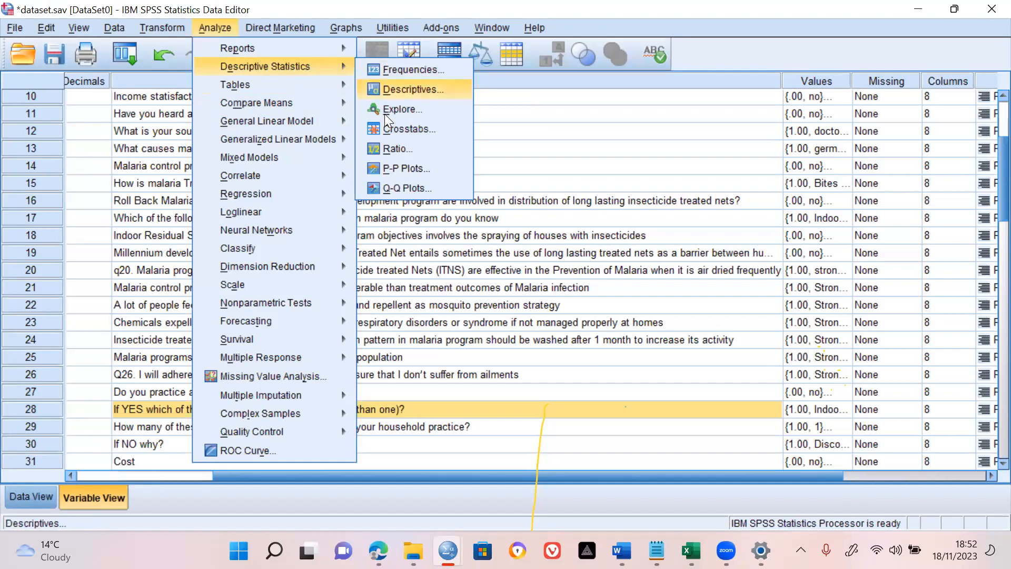
click(397, 88)
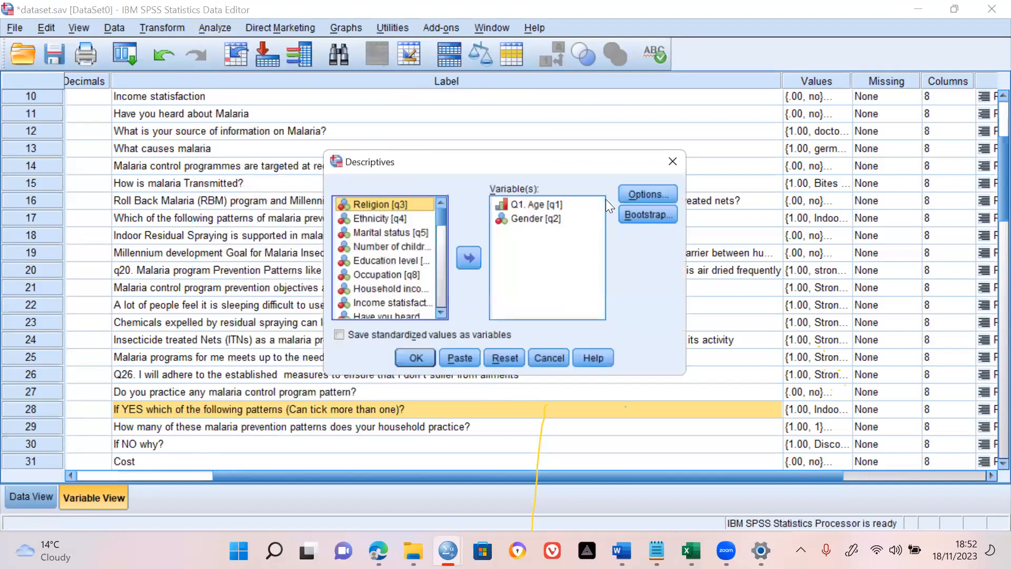
click(543, 207)
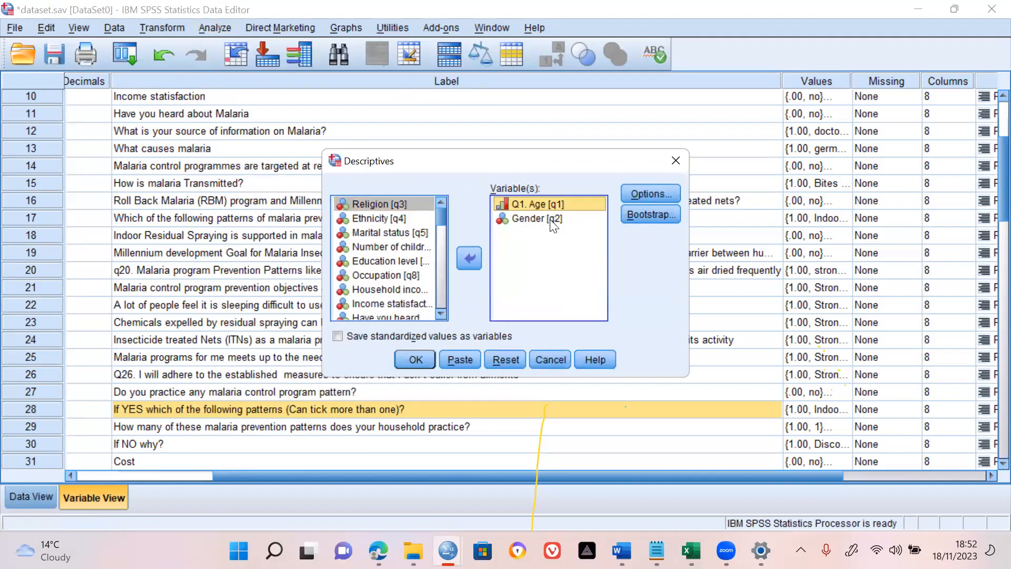
shift+click(552, 220)
click(470, 257)
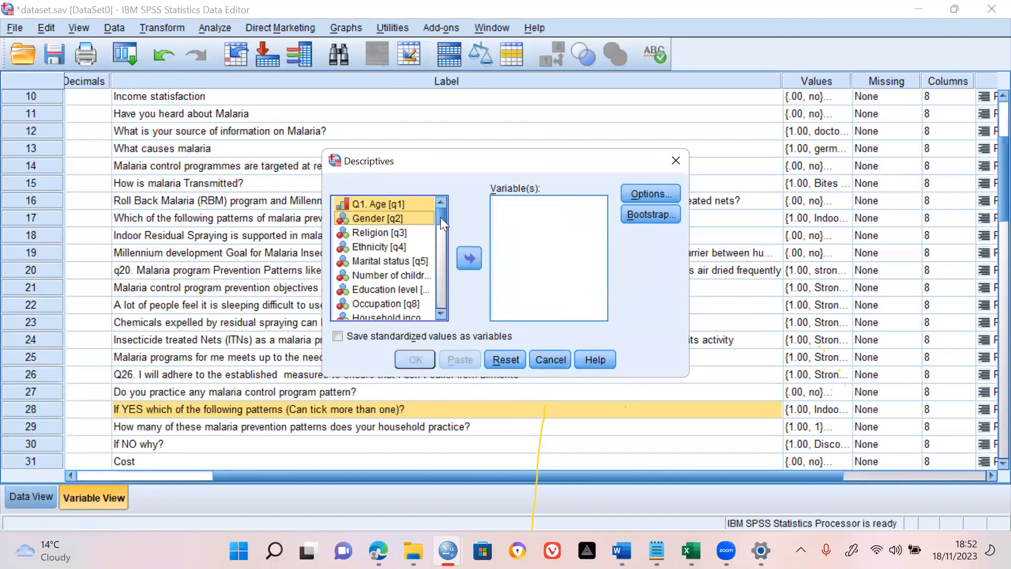
Add the seven ordinal attitude questions from q20 to Q26 to the Descriptives variable list.
drag(440, 220, 440, 244)
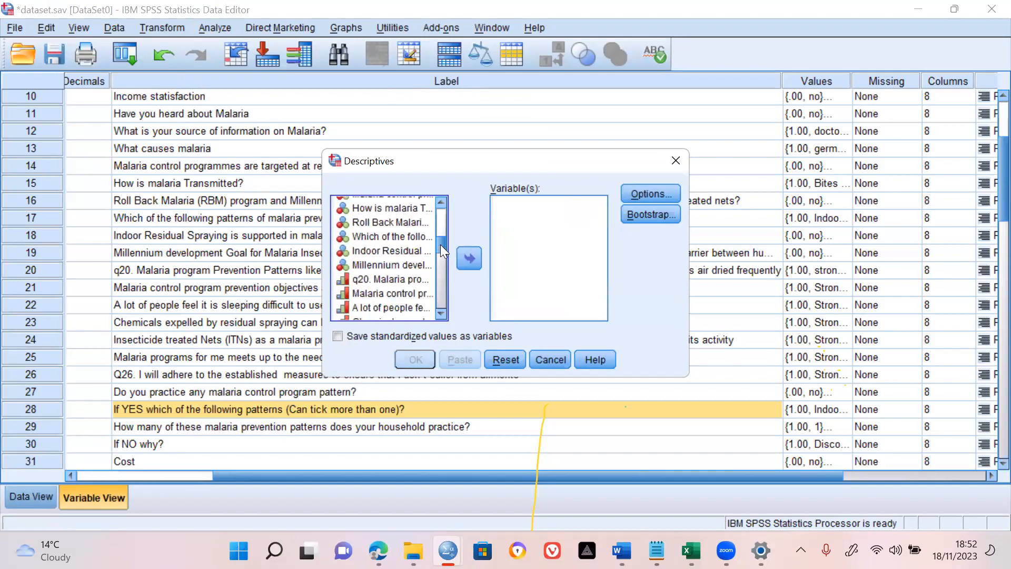
click(394, 278)
key(shift+Down)
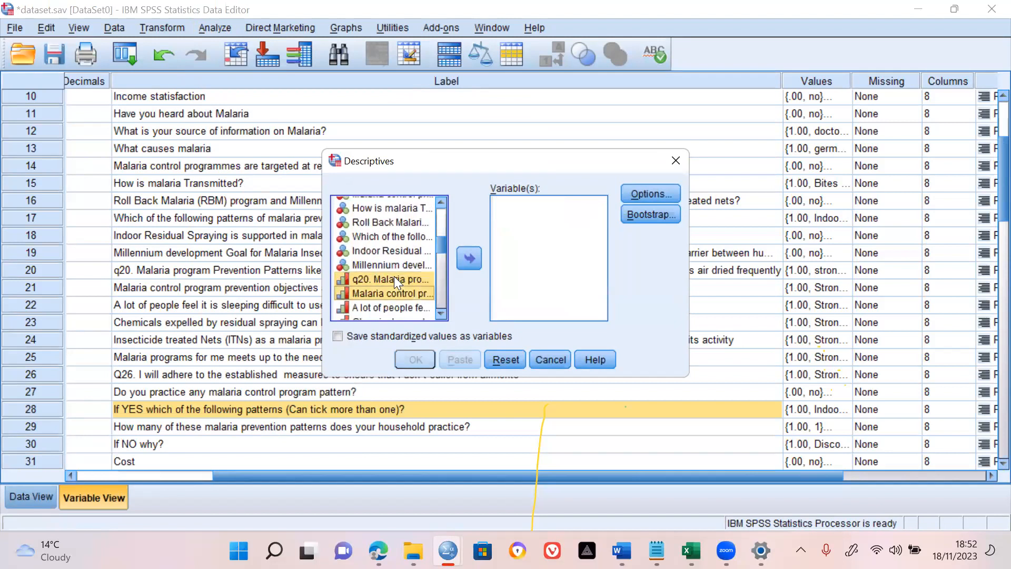
key(shift+Down)
key(shift+Down)
key(shift+Down)
key(shift+Down)
key(shift+Down)
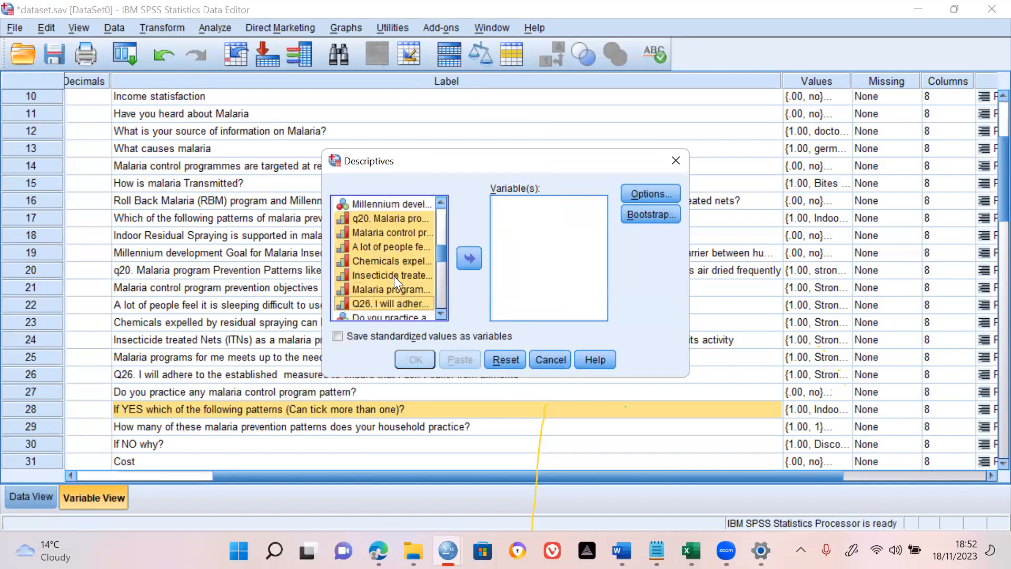
click(478, 253)
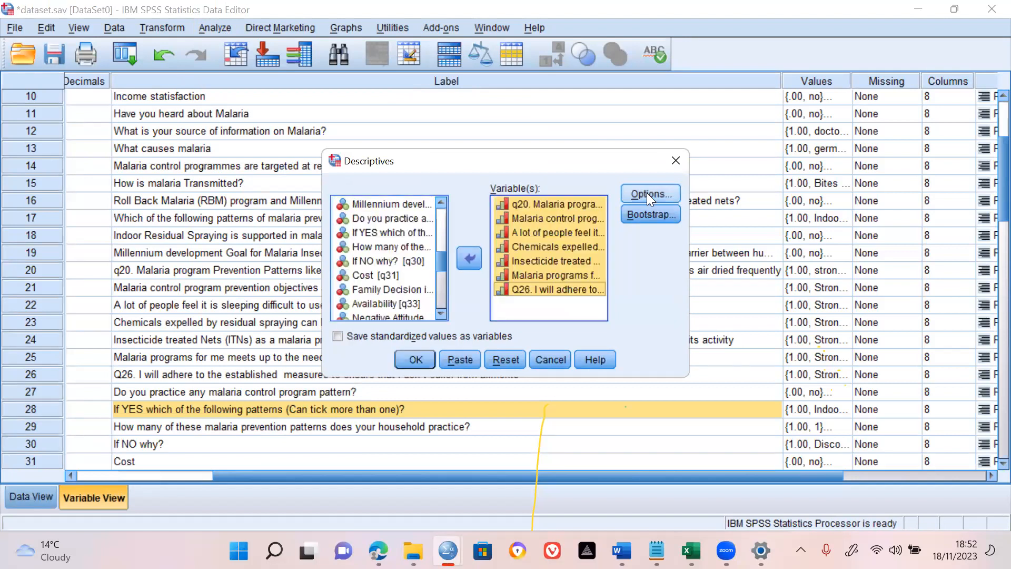
Clear mean, standard deviation, minimum and maximum in the Descriptives options, keeping kurtosis and skewness, and dismiss Descriptives without running it.
click(646, 193)
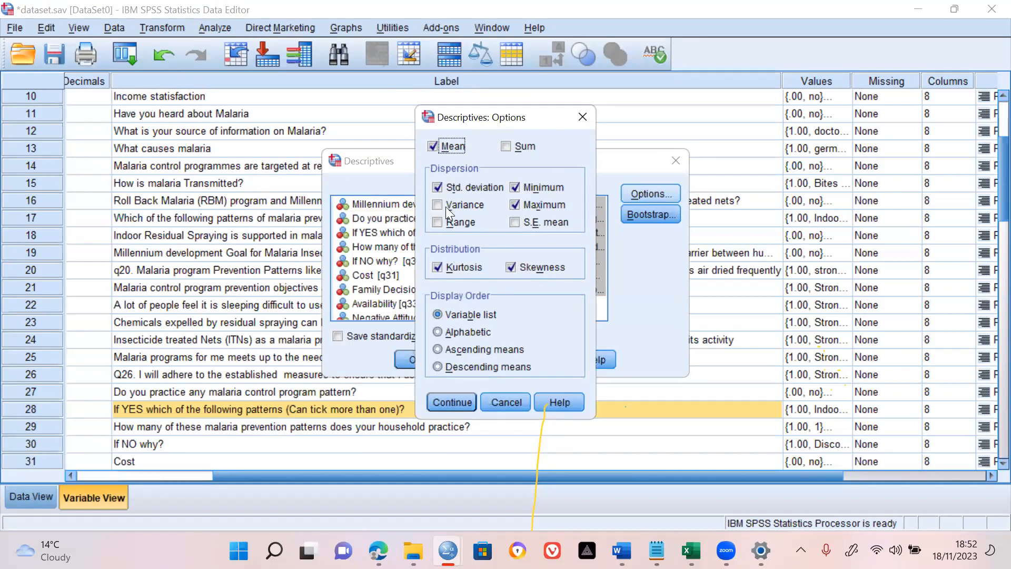
click(437, 188)
click(515, 188)
click(515, 204)
click(433, 147)
click(462, 398)
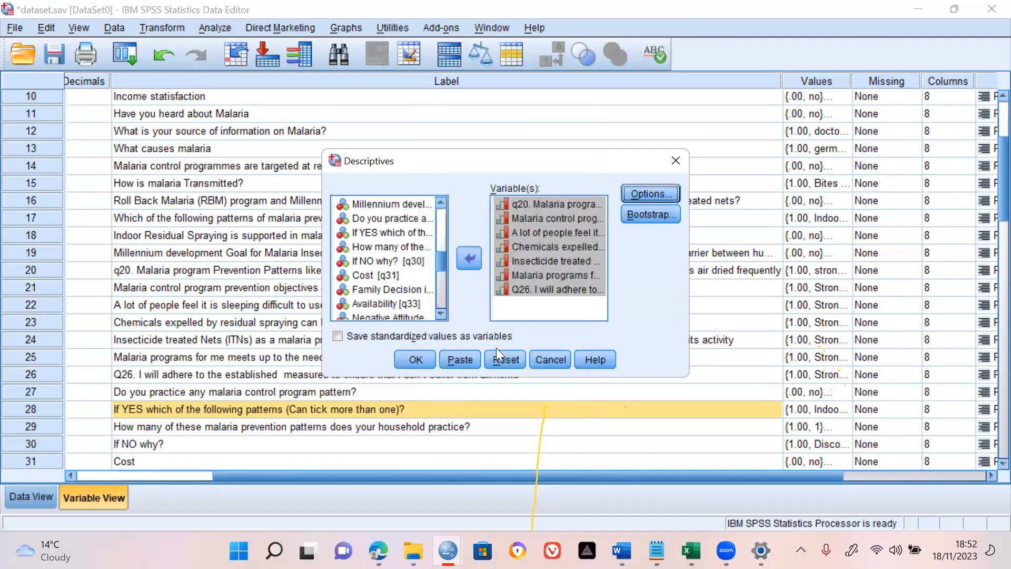
click(675, 160)
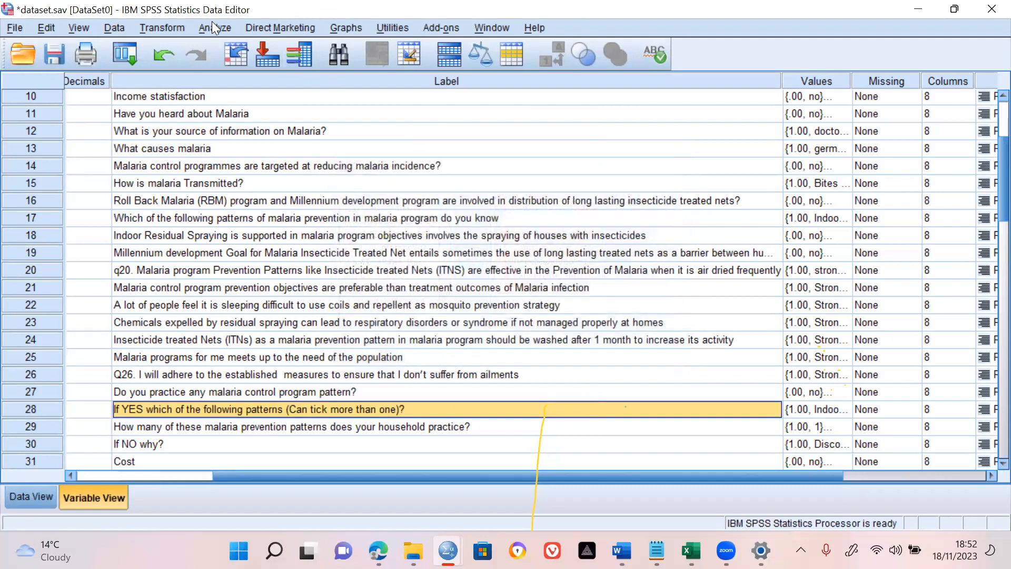
Examine the Frequencies statistics options for central tendency, dispersion and distribution, and leave Frequencies without running it.
click(214, 28)
mouse_move(345, 63)
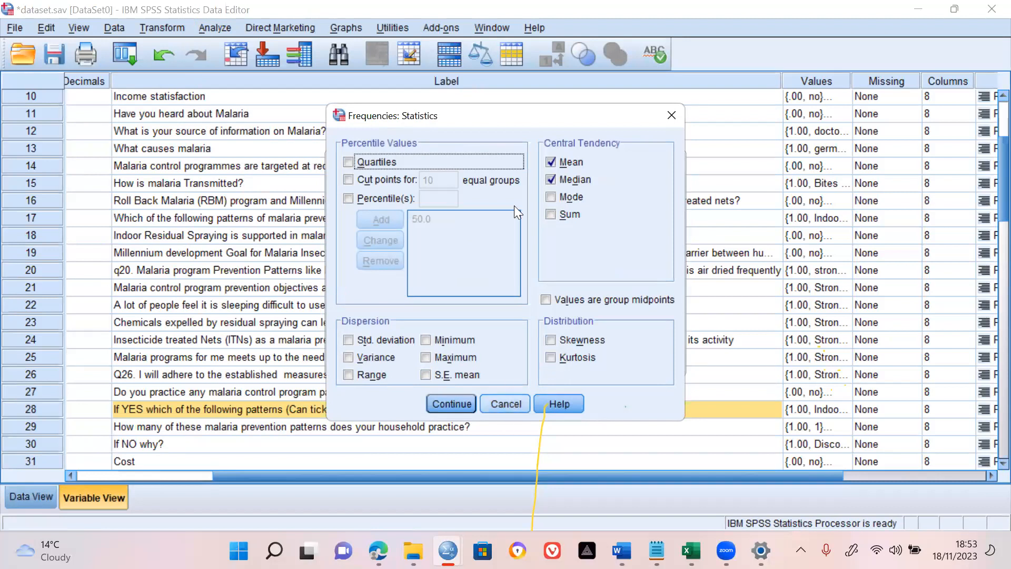
key(Return)
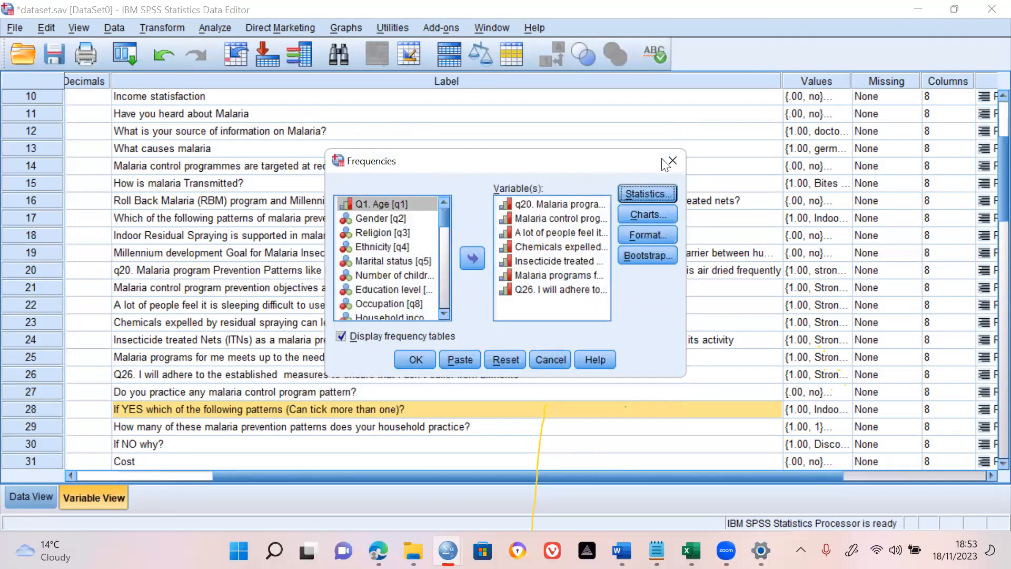
key(Escape)
Start Explore, check its statistics options, and accept the plots with stem-and-leaf, histogram and normality plots with tests.
click(224, 28)
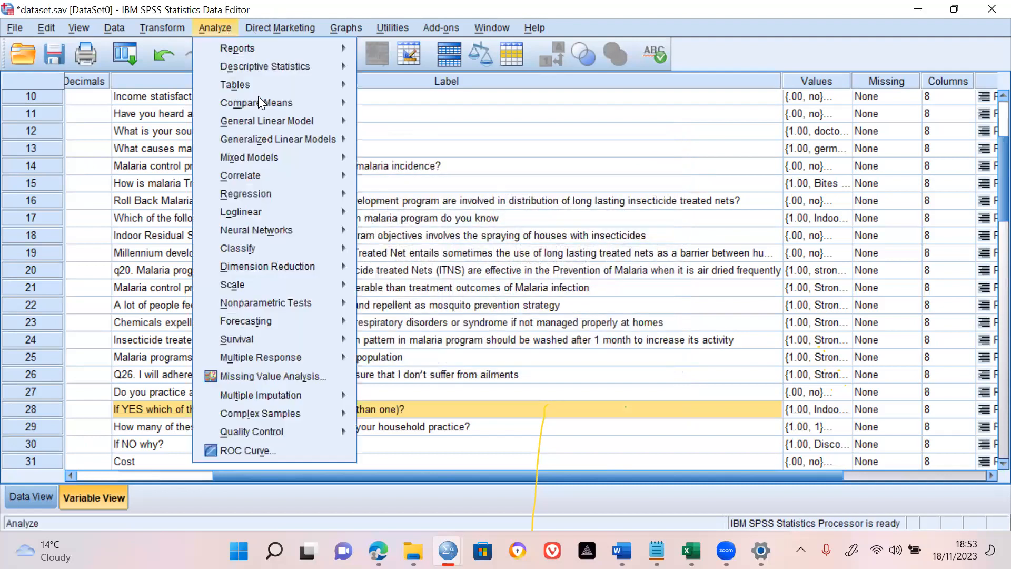
mouse_move(273, 66)
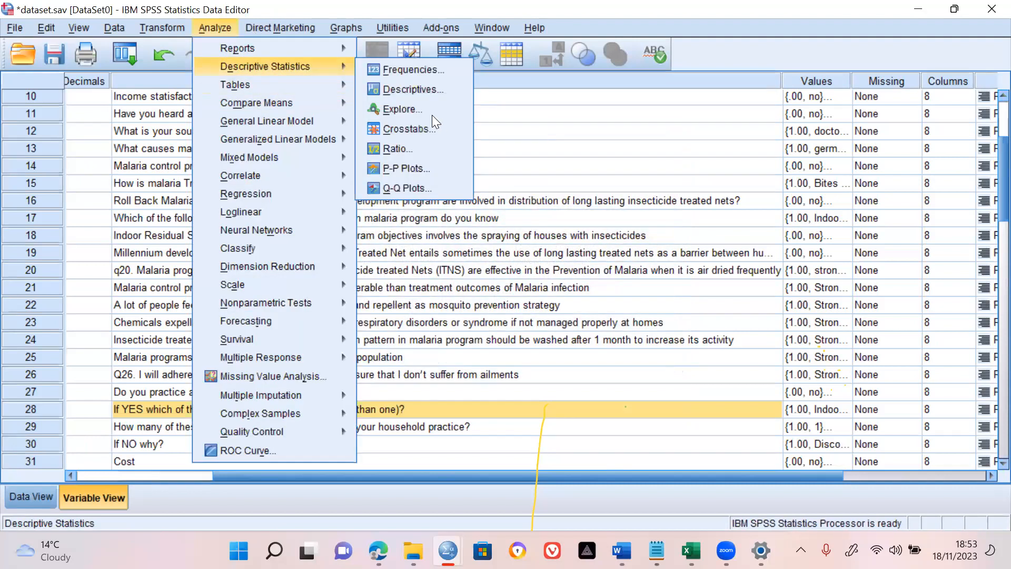
click(432, 112)
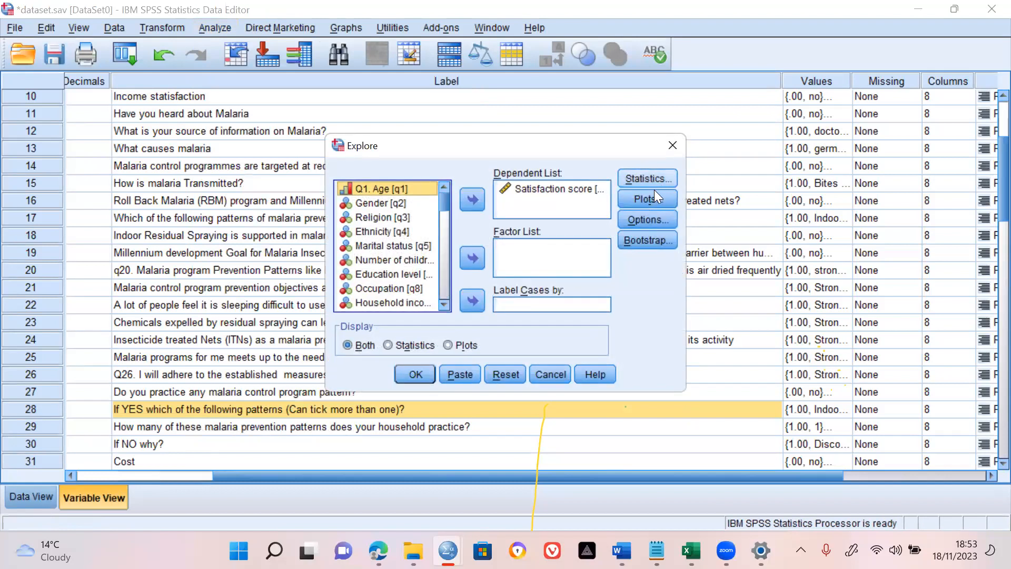
click(652, 174)
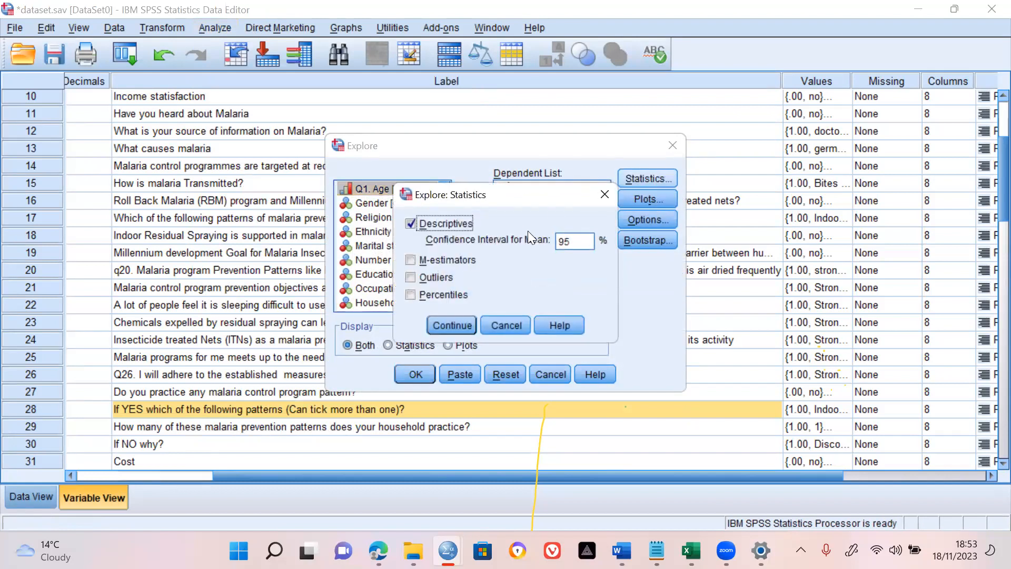
click(513, 326)
click(645, 199)
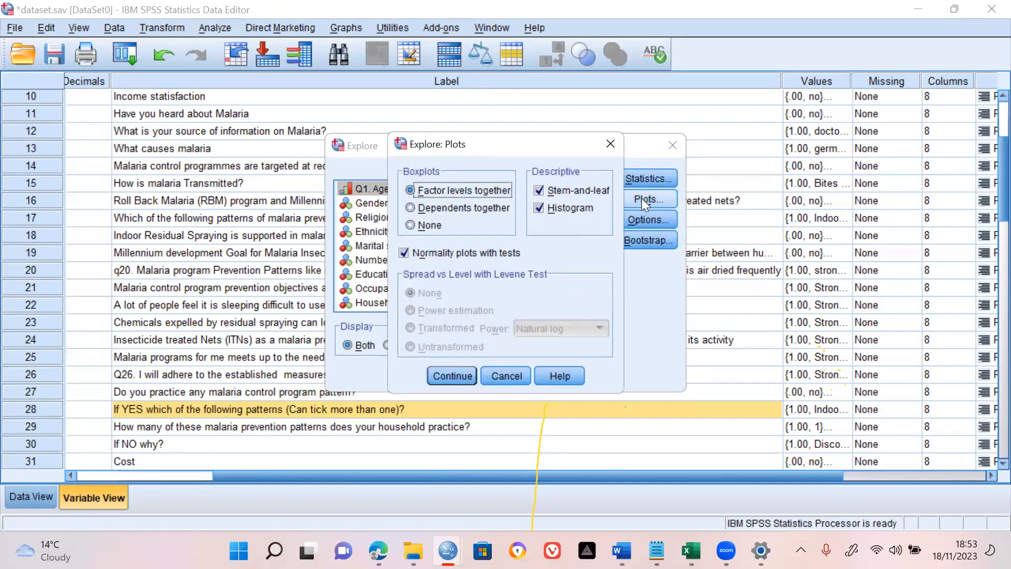
click(538, 189)
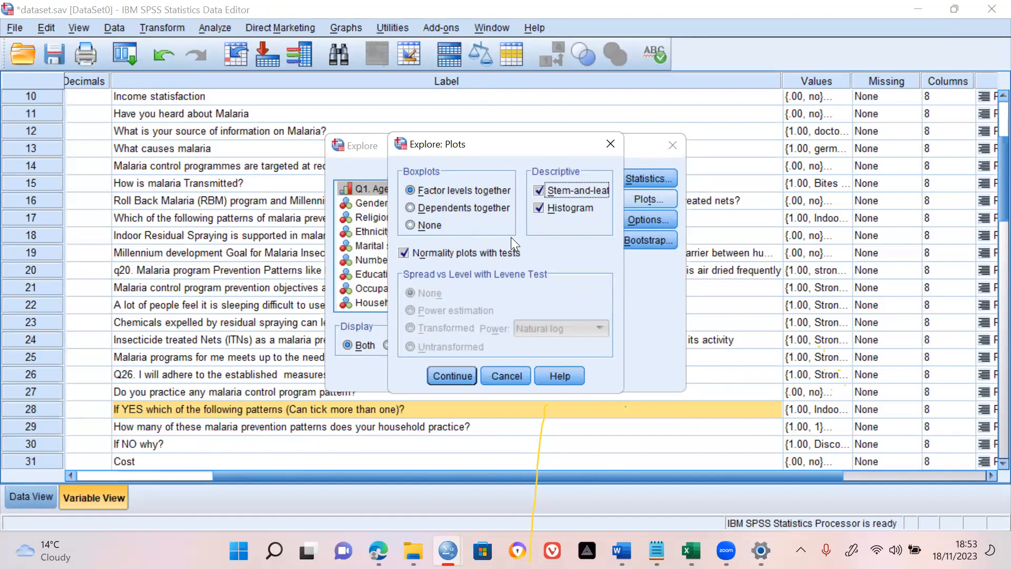
click(449, 375)
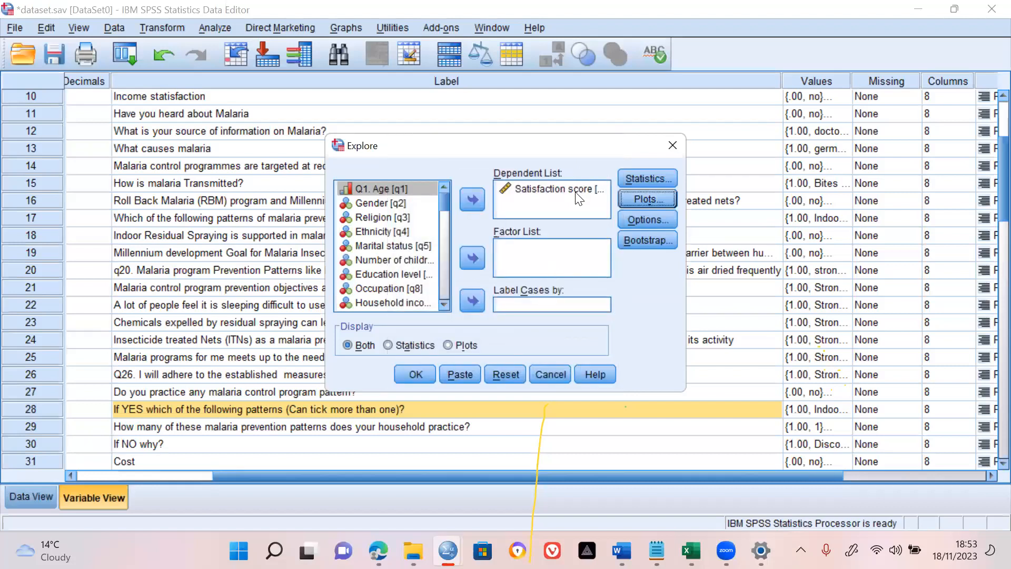
Replace the satisfaction score in Explore's dependent list with the seven ordinal attitude questions from q20 to Q26.
click(578, 190)
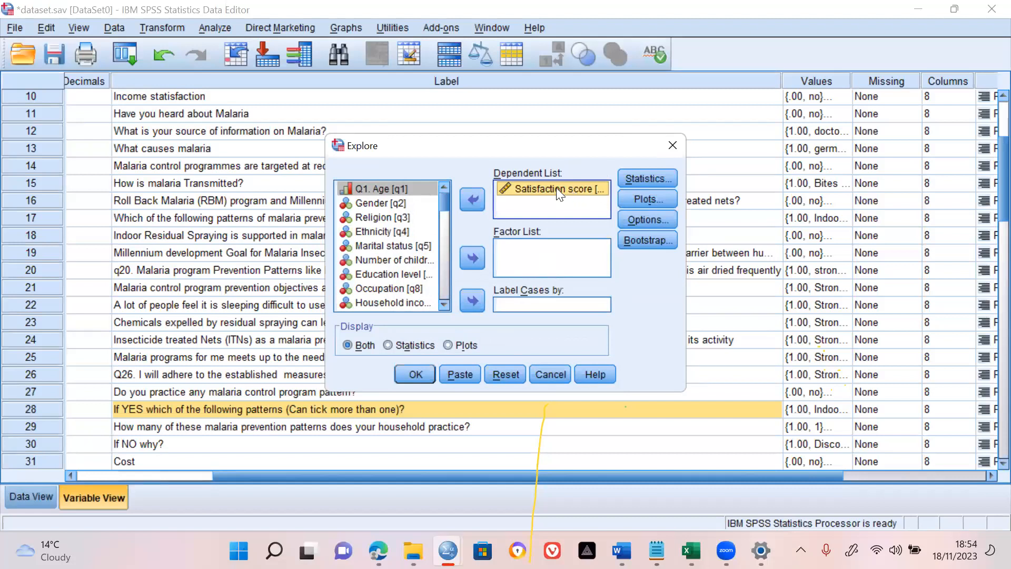
click(475, 203)
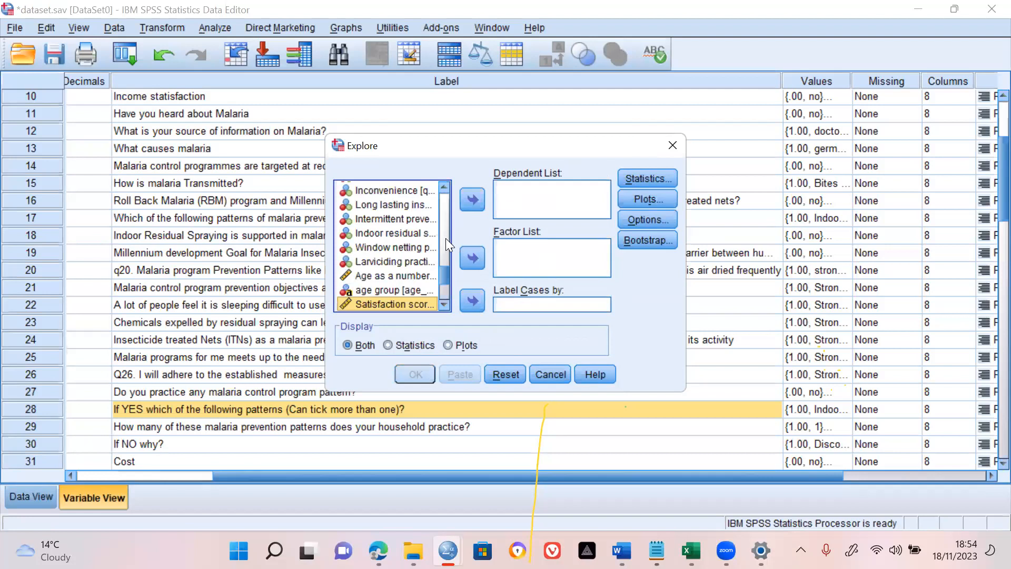
scroll(443, 243, up, 6)
scroll(421, 237, down, 2)
scroll(412, 233, down, 1)
click(408, 206)
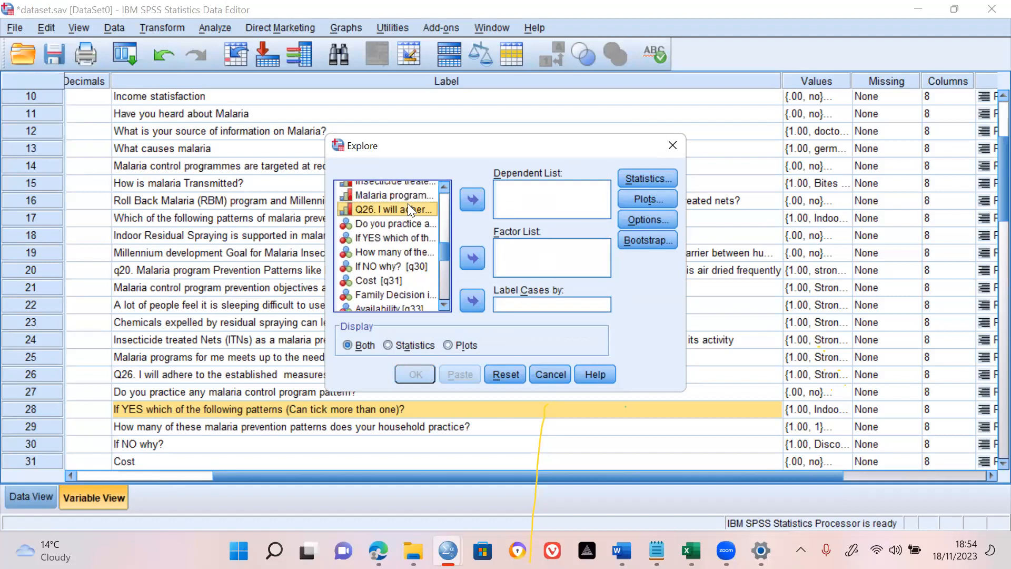
key(shift+Up)
key(shift+Up)
key(shift+Up)
key(shift+Up)
key(shift+Up)
key(shift+Up)
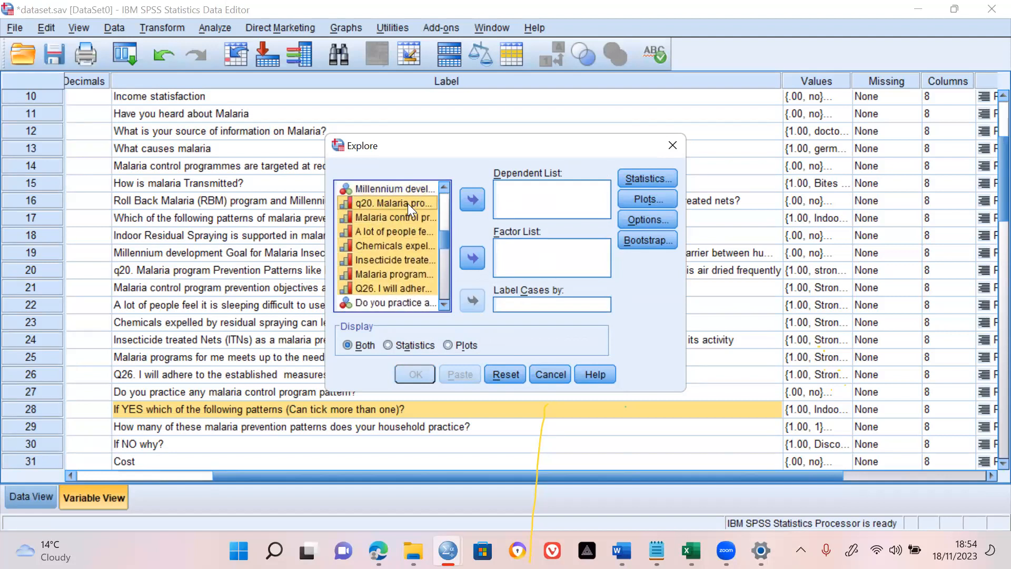
click(477, 199)
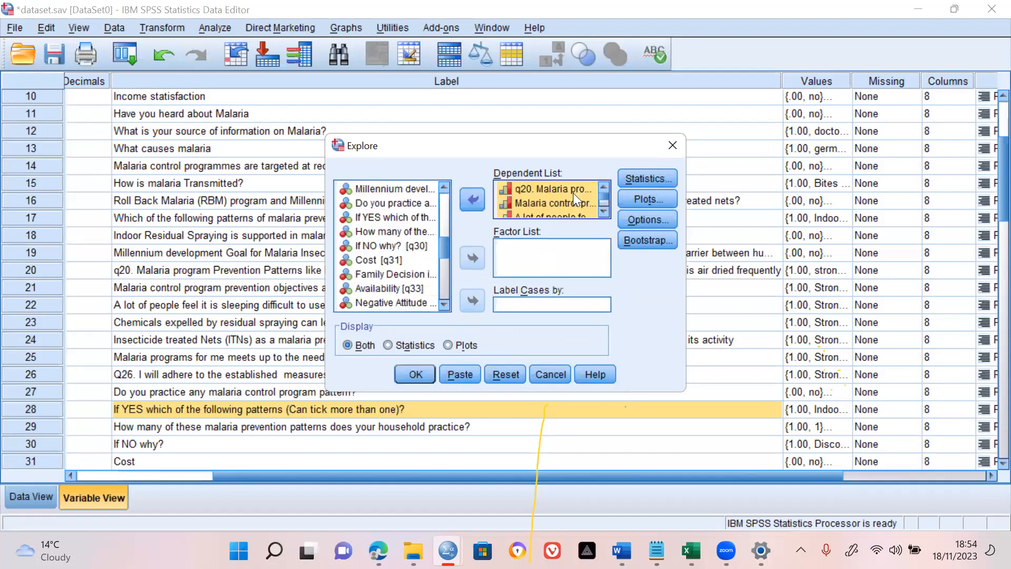
Check the Explore statistics, plots and missing-value options, keeping descriptives and normality plots with tests, and run the analysis.
click(652, 179)
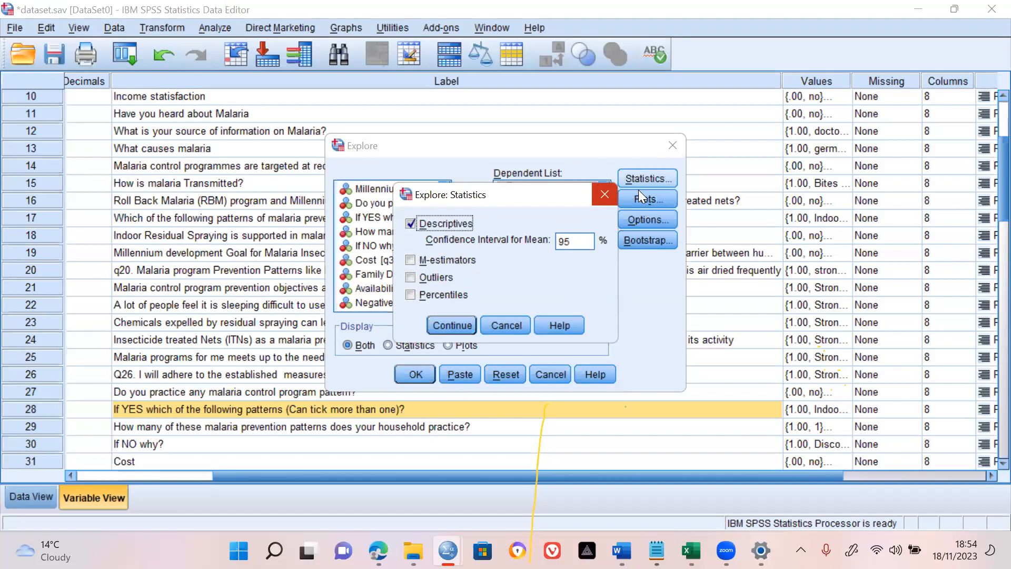
key(Return)
click(654, 203)
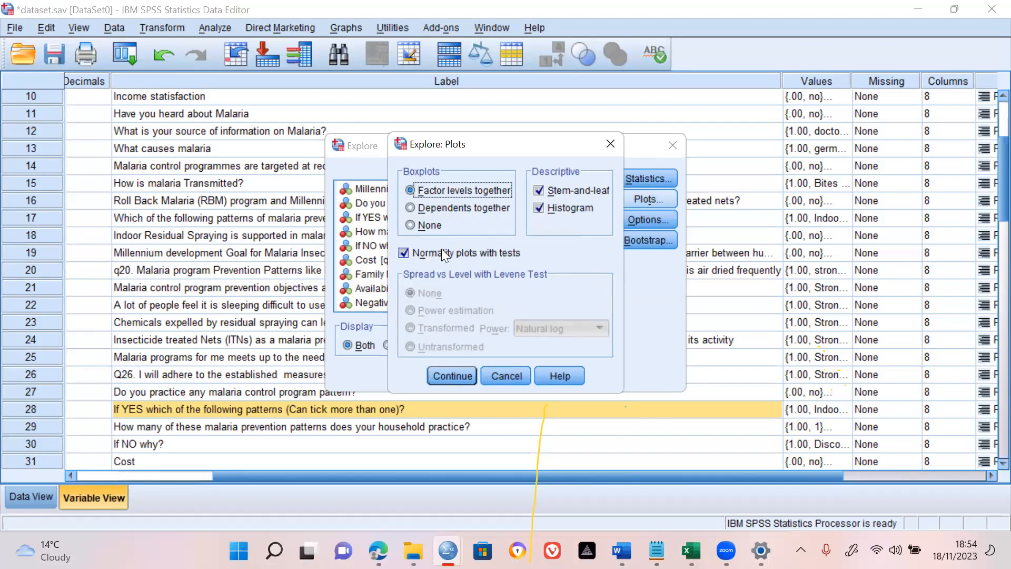
click(450, 374)
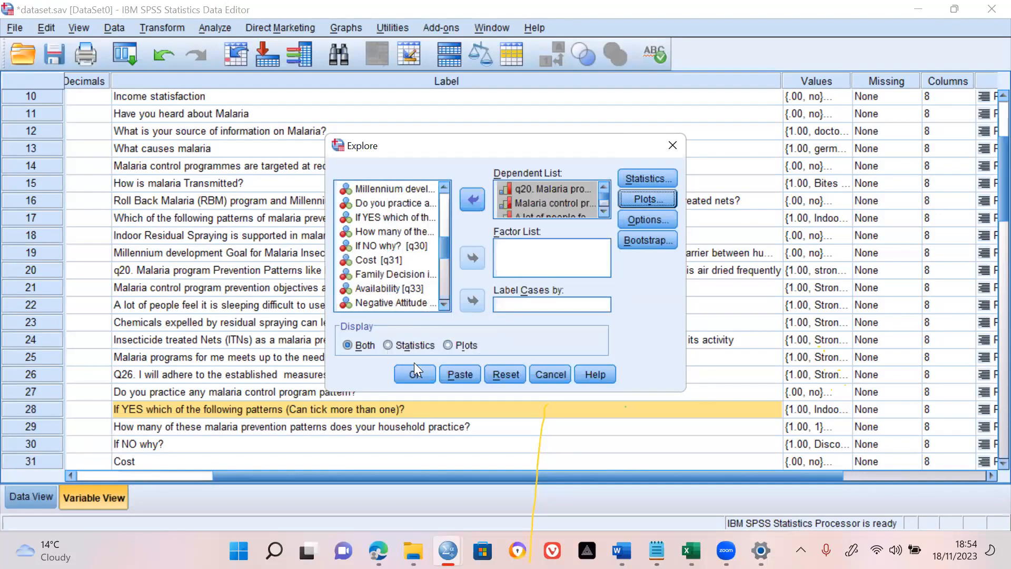
click(644, 219)
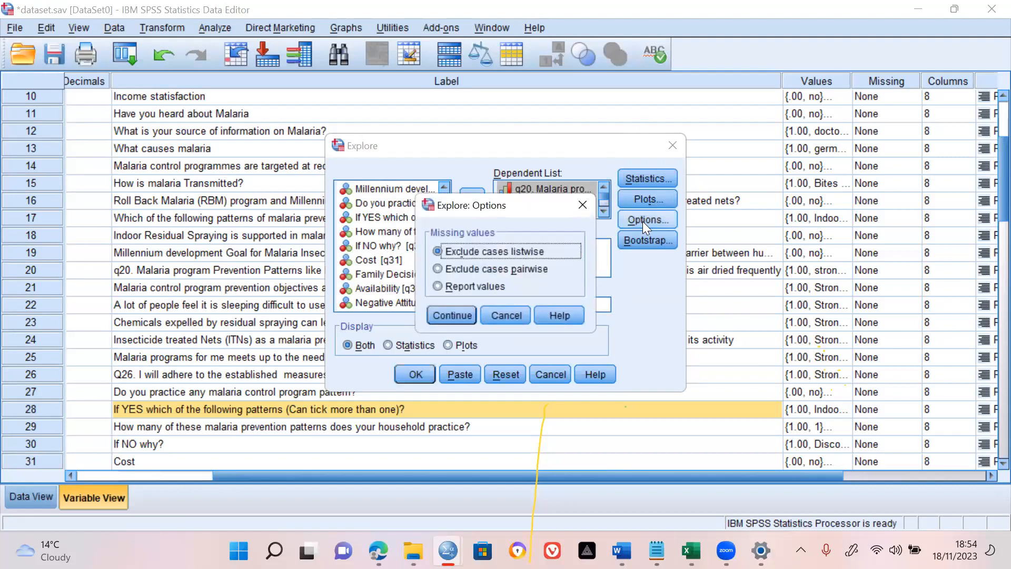
click(510, 315)
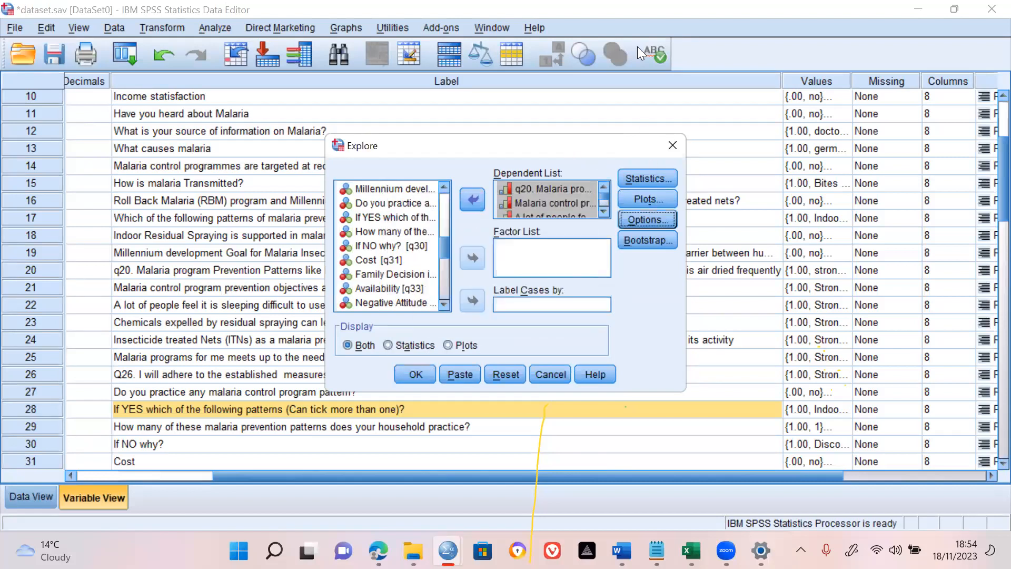
click(417, 379)
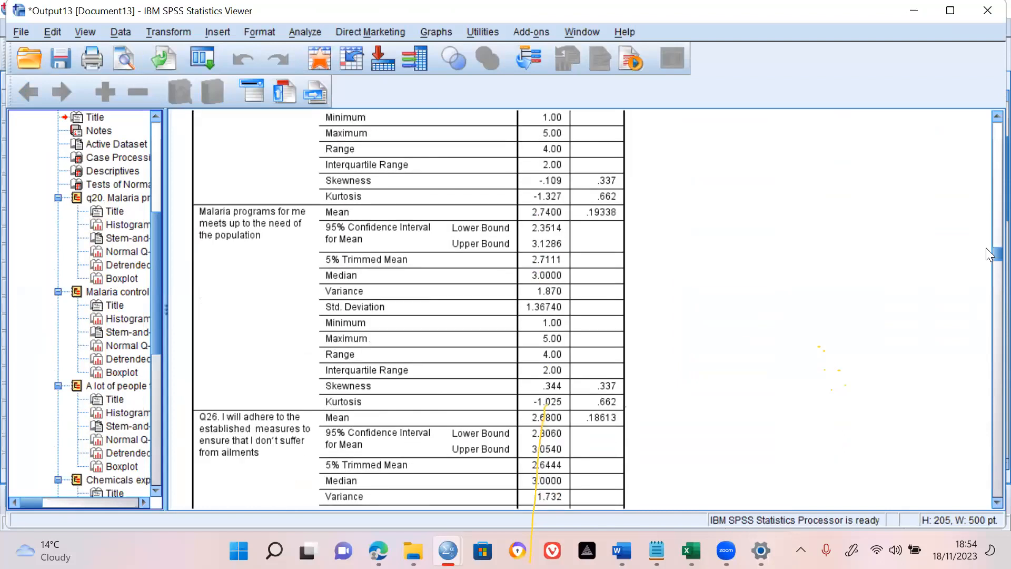
Examine the Explore case summary, descriptives and normality tests in the output alongside the earlier frequency statistics and tables.
click(987, 208)
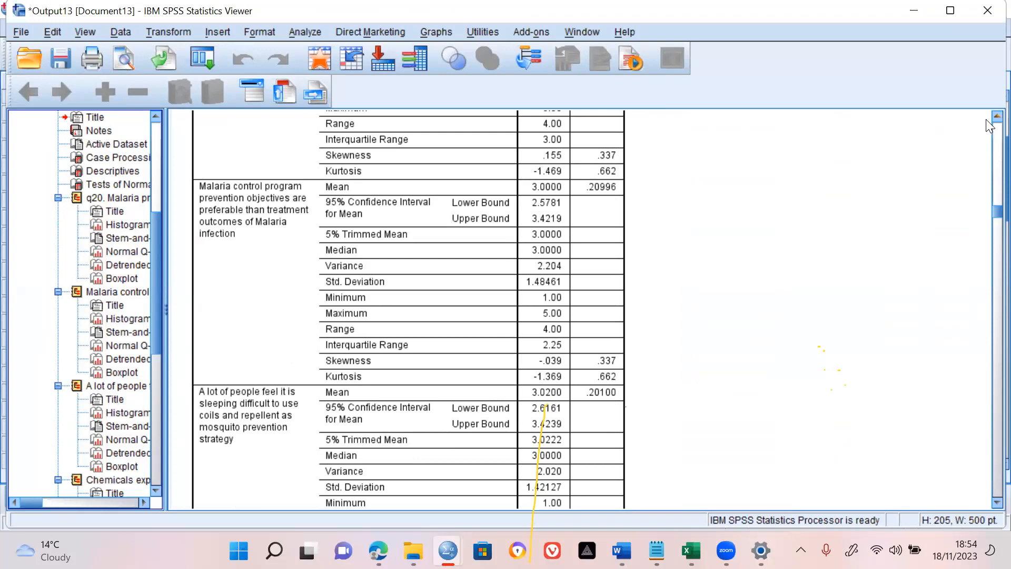
scroll(988, 125, up, 4)
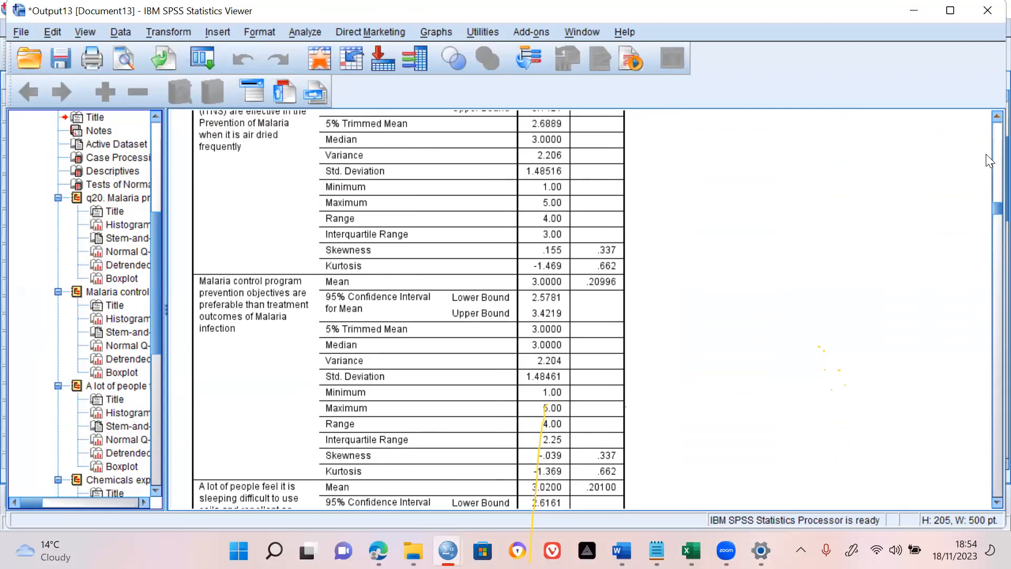
scroll(990, 158, up, 10)
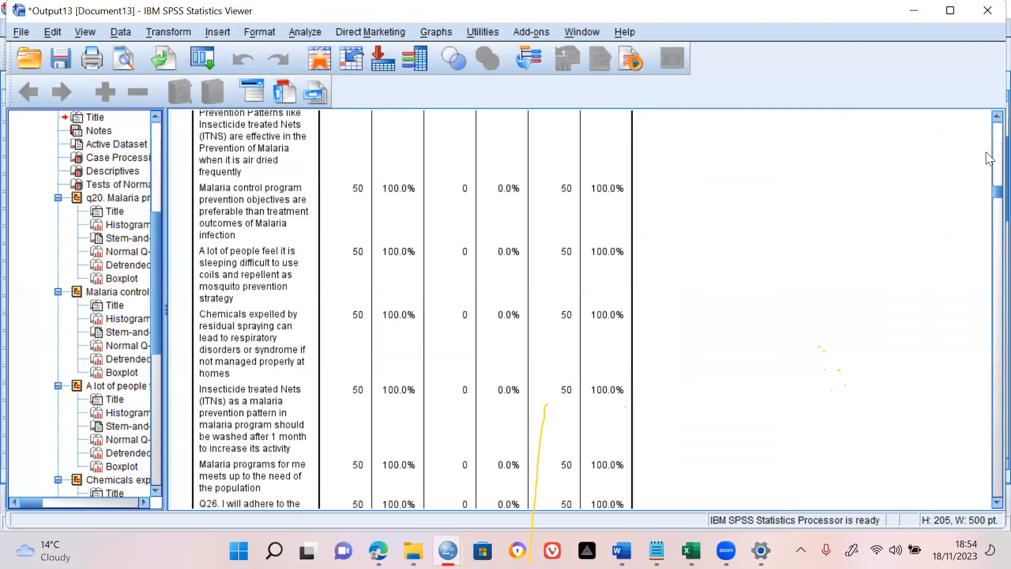
scroll(990, 164, up, 3)
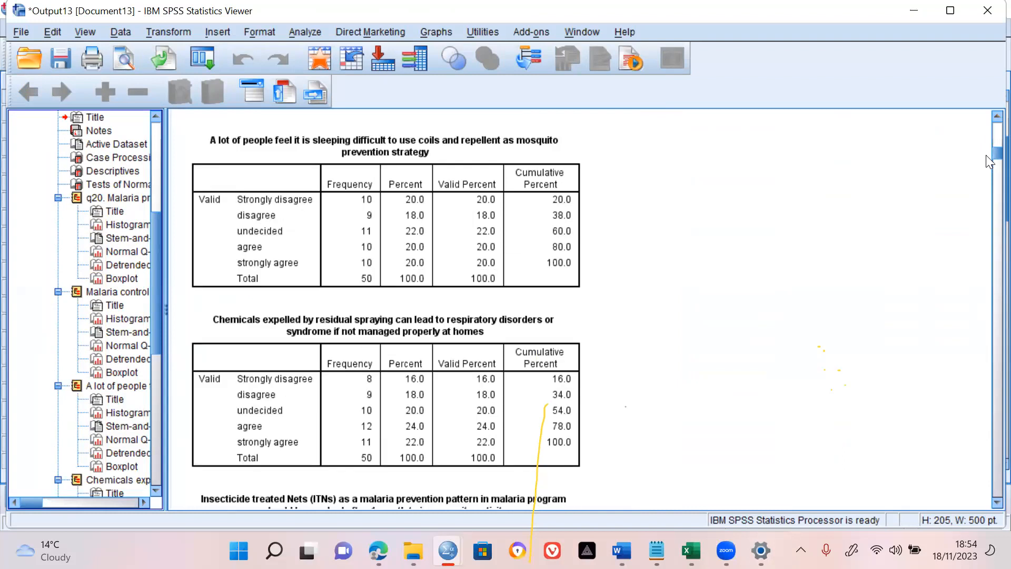
scroll(988, 145, up, 3)
scroll(988, 142, up, 5)
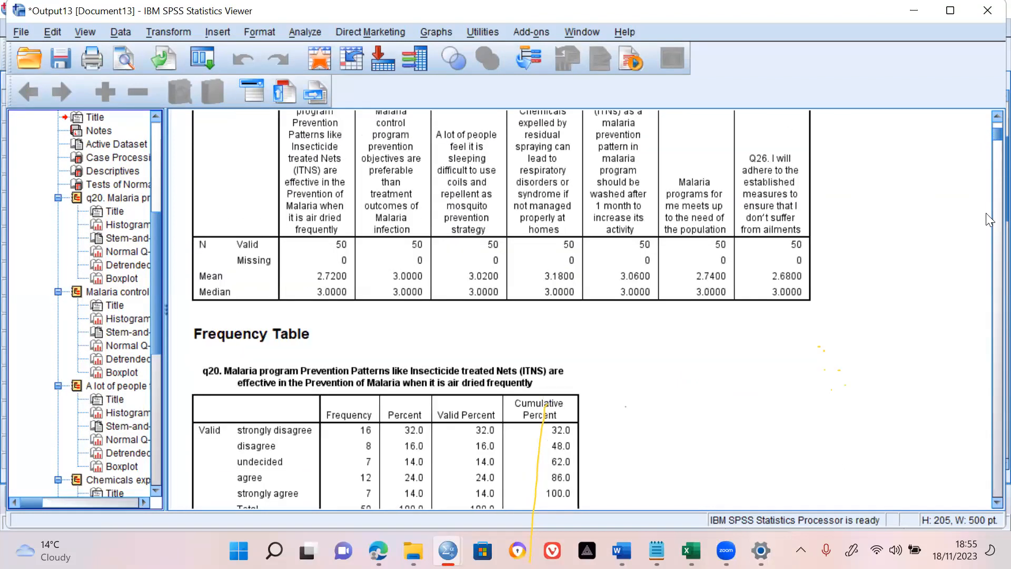
scroll(988, 217, down, 15)
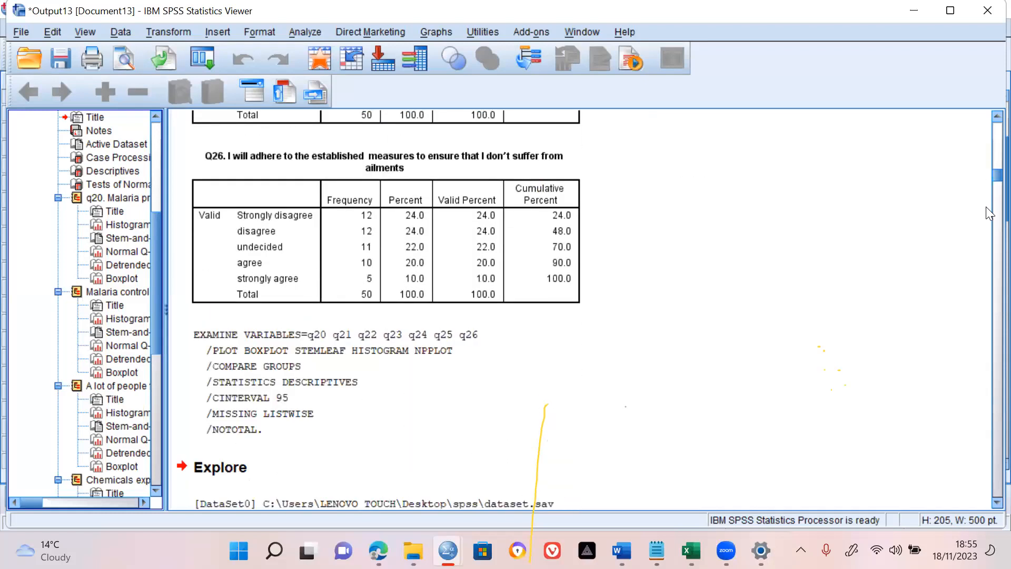
scroll(988, 213, down, 10)
scroll(519, 153, up, 4)
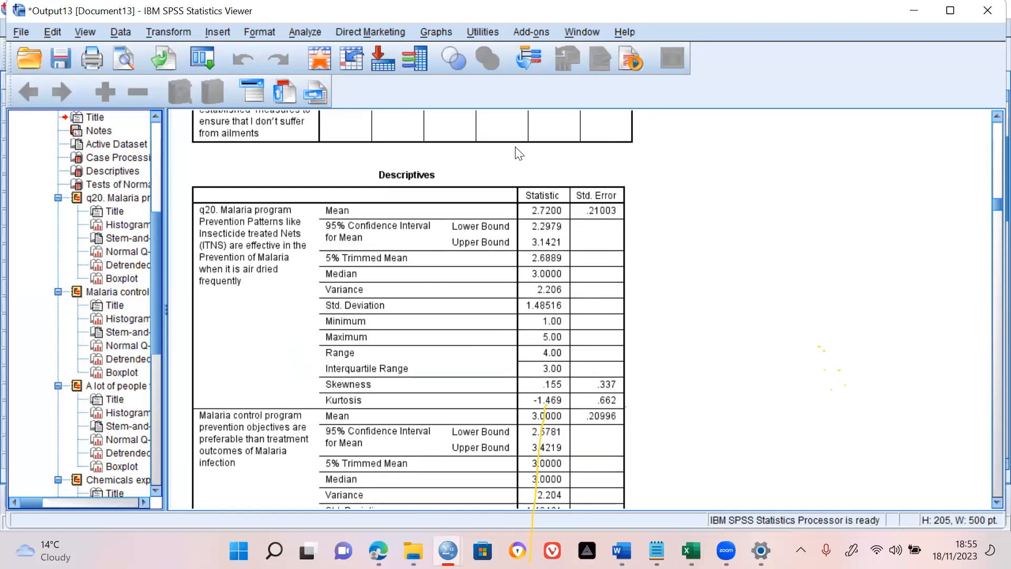
scroll(519, 152, up, 15)
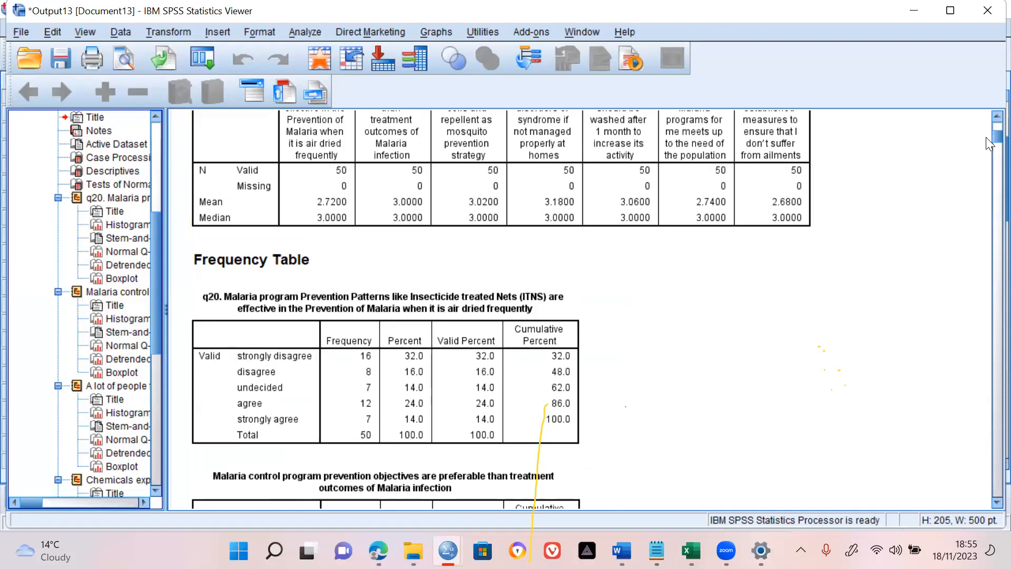
scroll(988, 211, down, 10)
scroll(989, 287, down, 15)
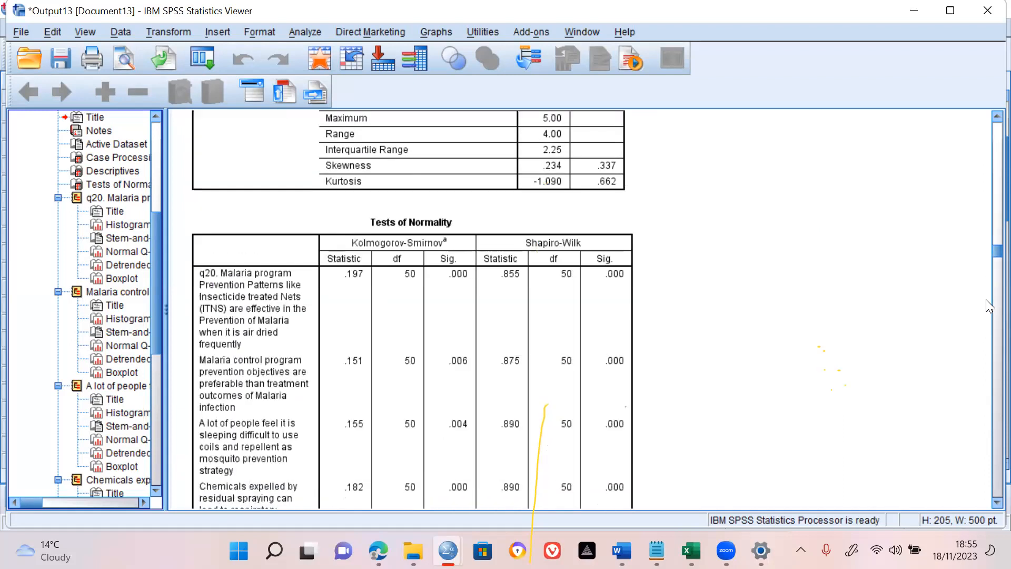
Examine the histogram, stem-and-leaf plot and normal Q-Q plot of q20 in the Explore output.
scroll(989, 306, down, 10)
scroll(988, 305, down, 5)
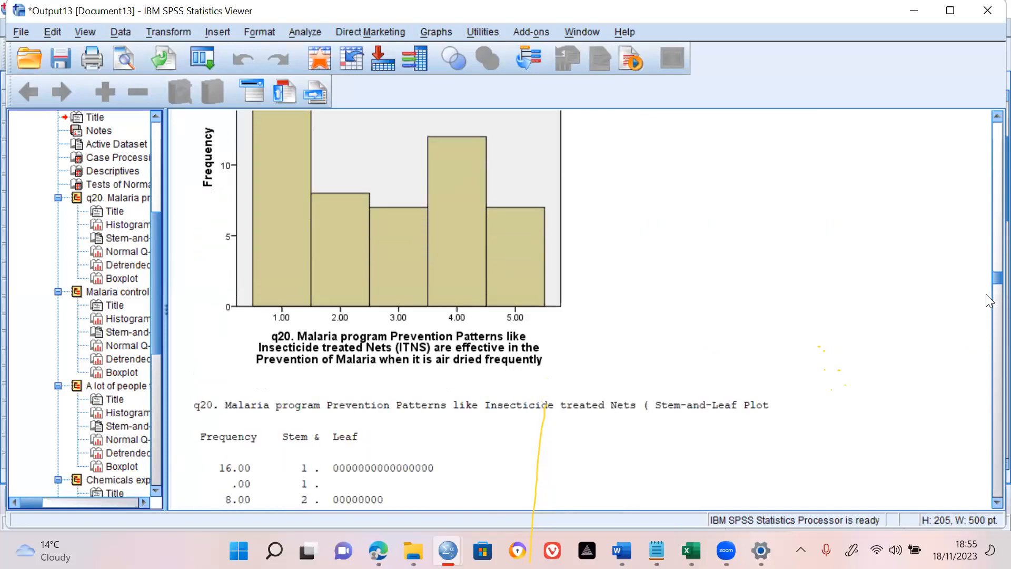
scroll(989, 304, down, 10)
scroll(989, 303, down, 8)
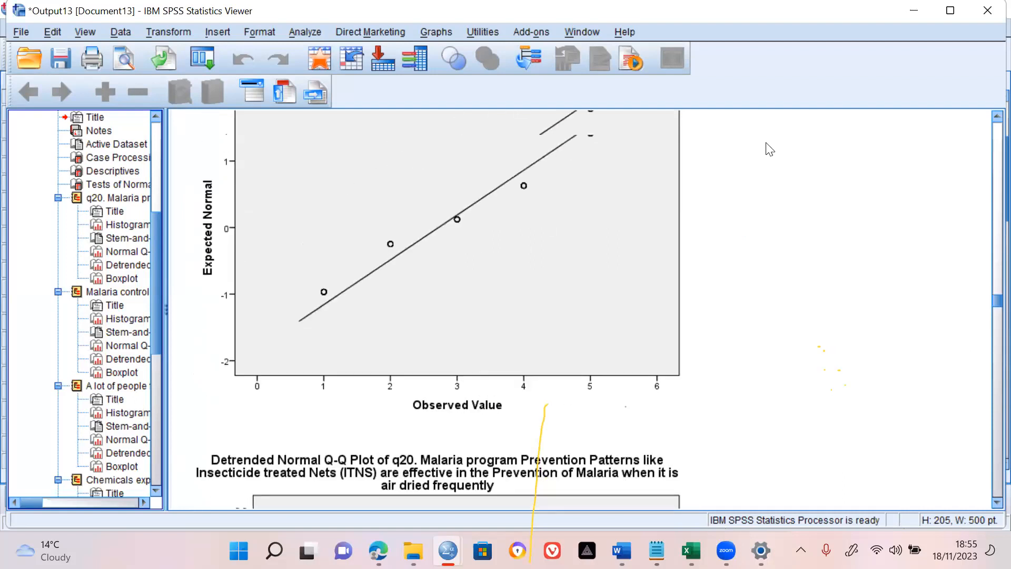
scroll(579, 120, up, 3)
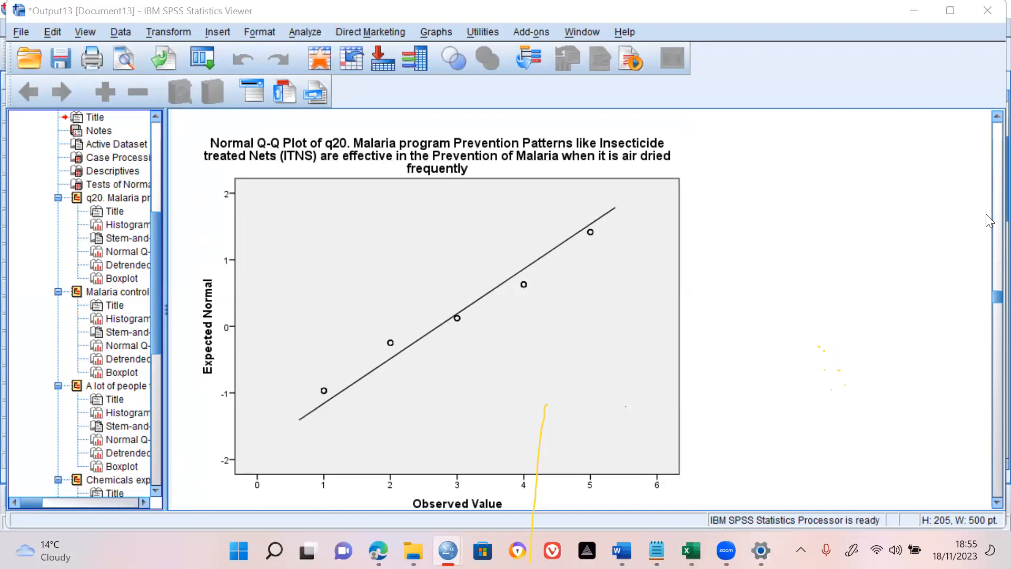
click(990, 276)
drag(990, 276, 990, 303)
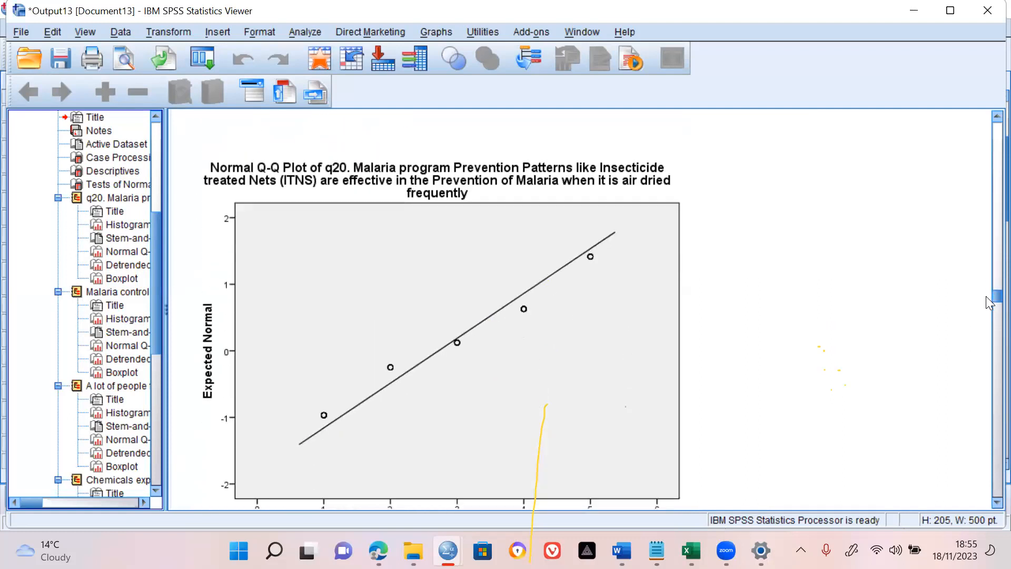
scroll(329, 368, down, 1)
click(337, 363)
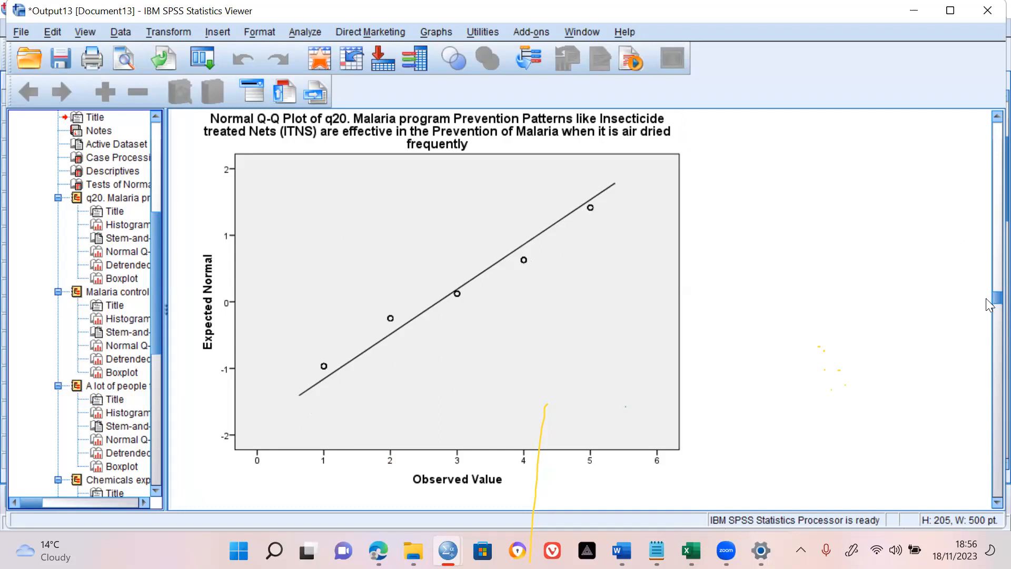
Compare q20's detrended normal Q-Q plot with its normal Q-Q plot and view its boxplot.
scroll(989, 305, down, 3)
scroll(987, 308, down, 10)
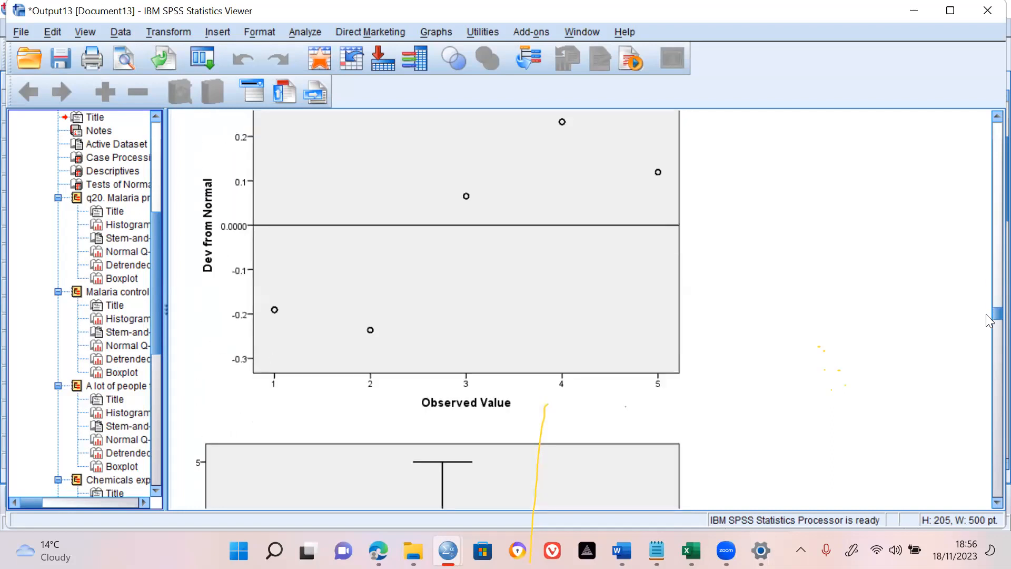
scroll(988, 320, up, 5)
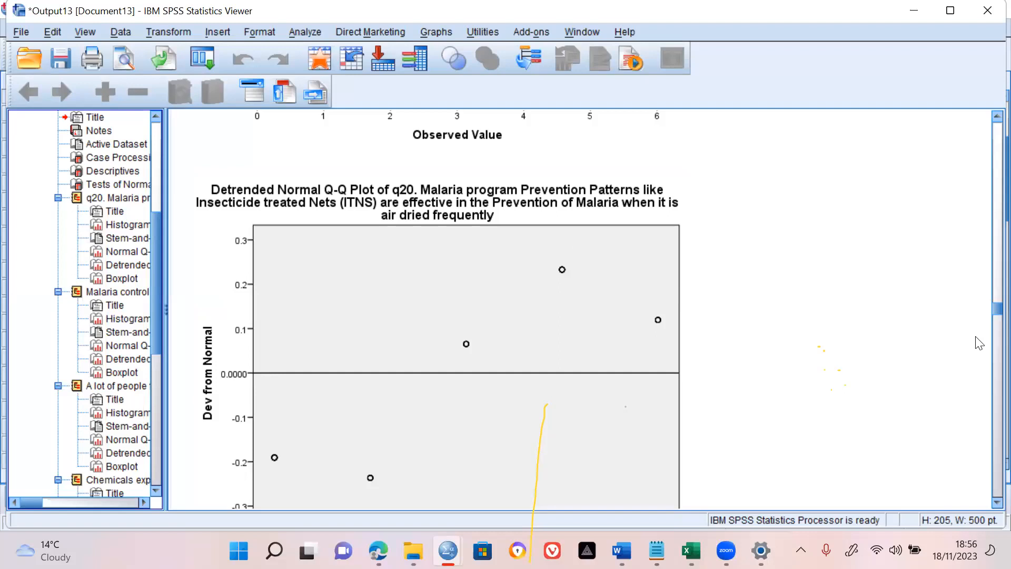
scroll(989, 308, up, 4)
scroll(988, 308, up, 4)
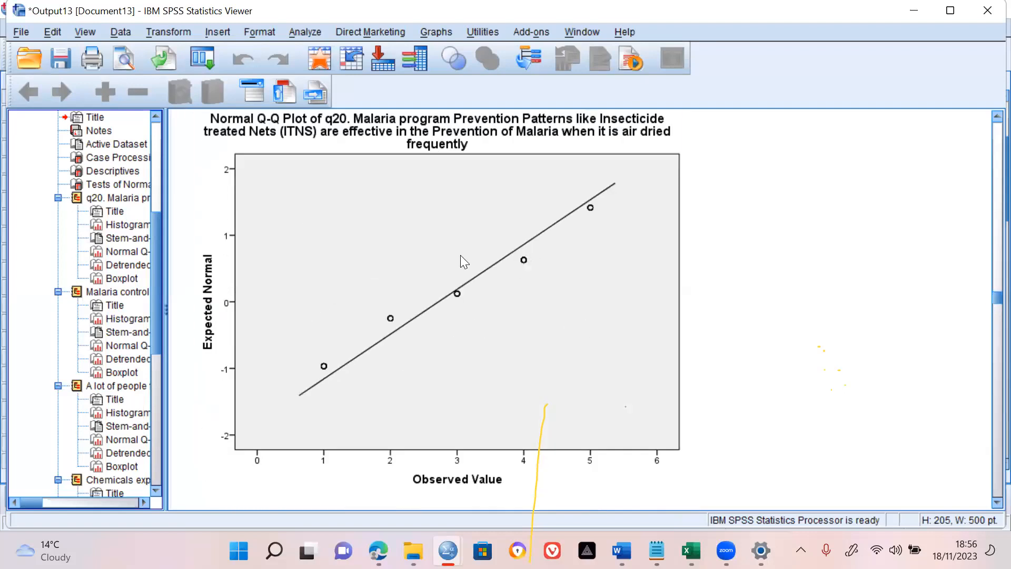
drag(985, 296, 986, 319)
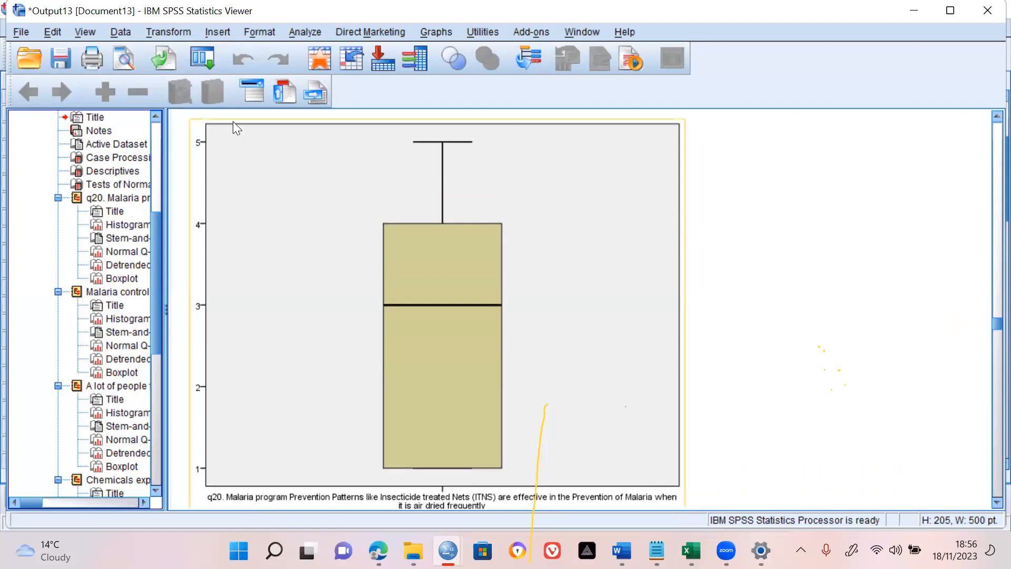
Run Explore again on q20 to Q26 with stem-and-leaf, histogram and normality plots with tests.
click(312, 32)
mouse_move(396, 67)
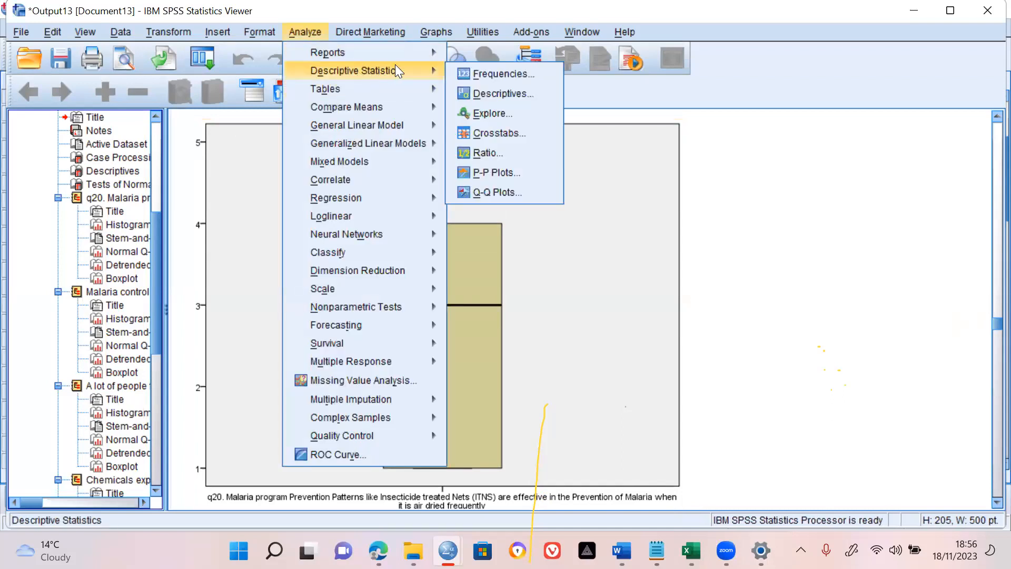
click(489, 113)
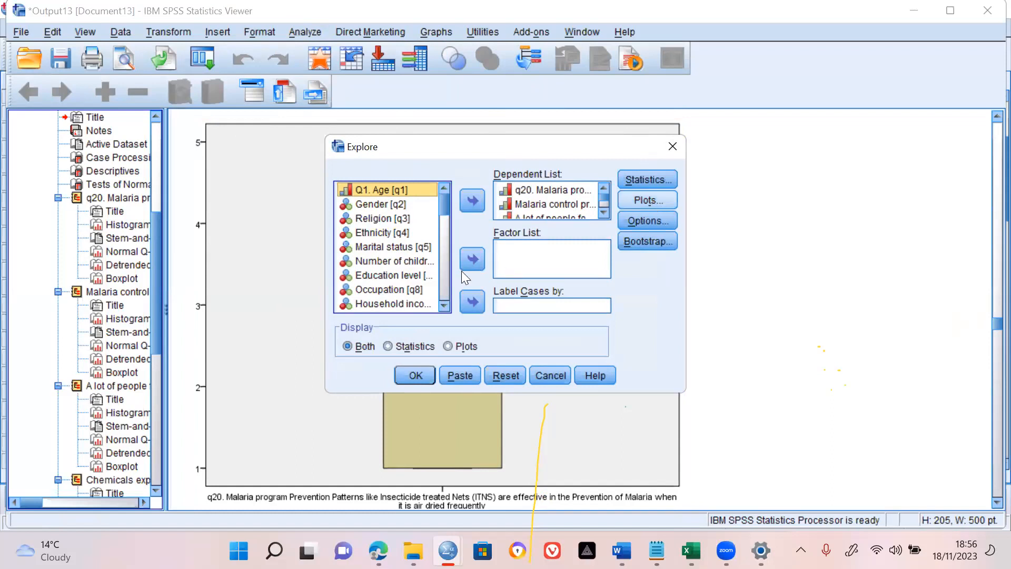
click(653, 199)
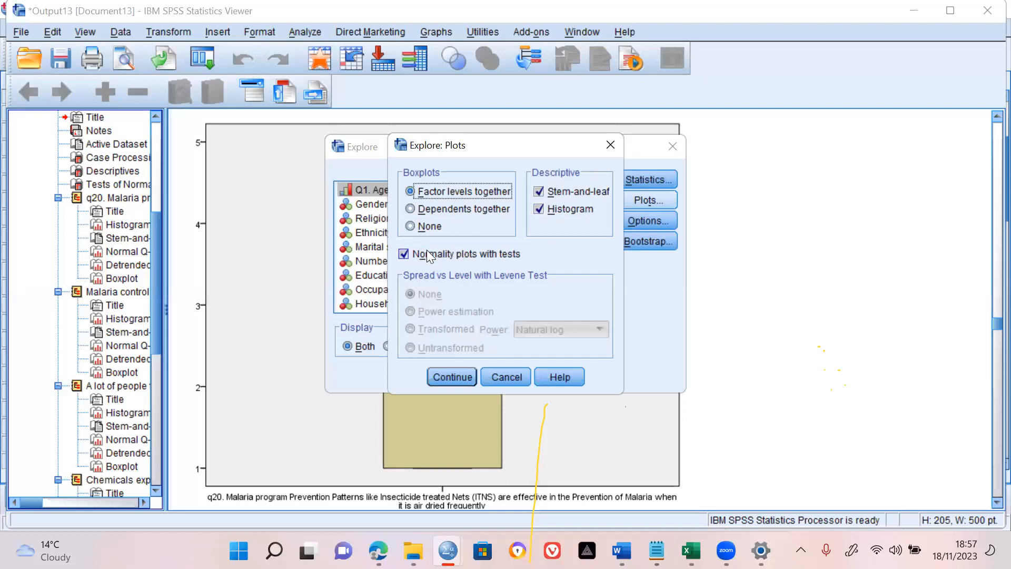
click(628, 61)
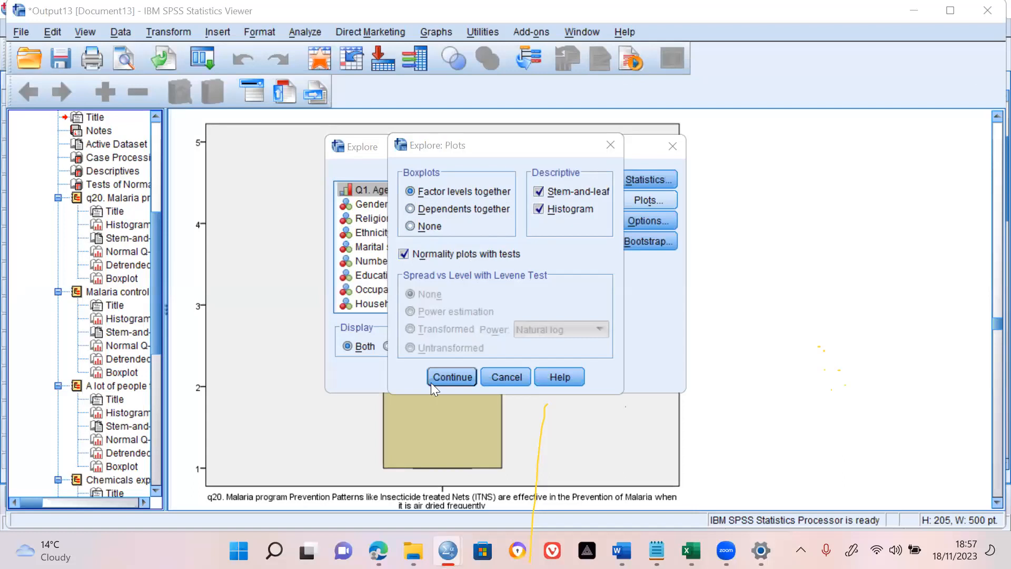
click(462, 366)
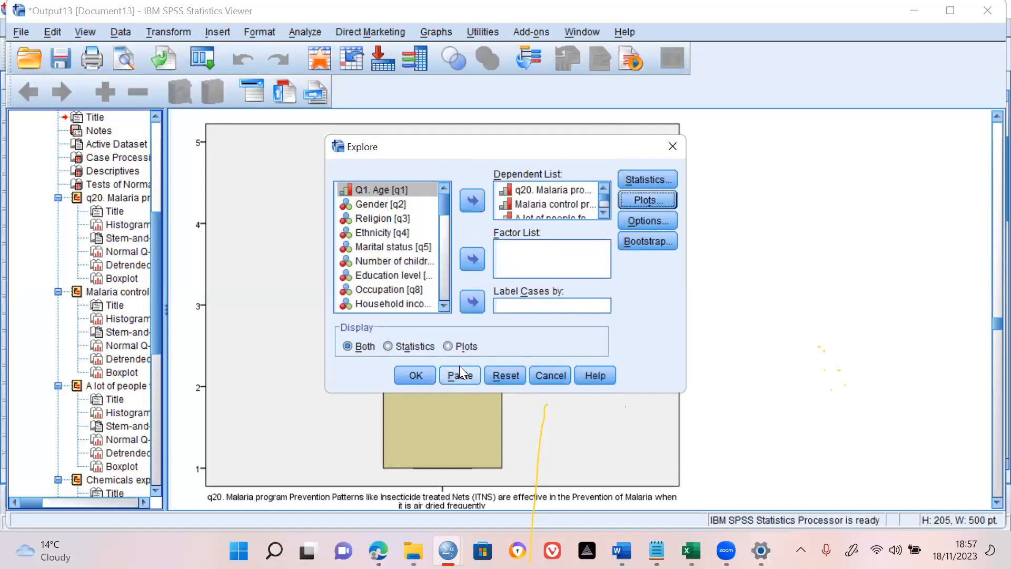
click(417, 375)
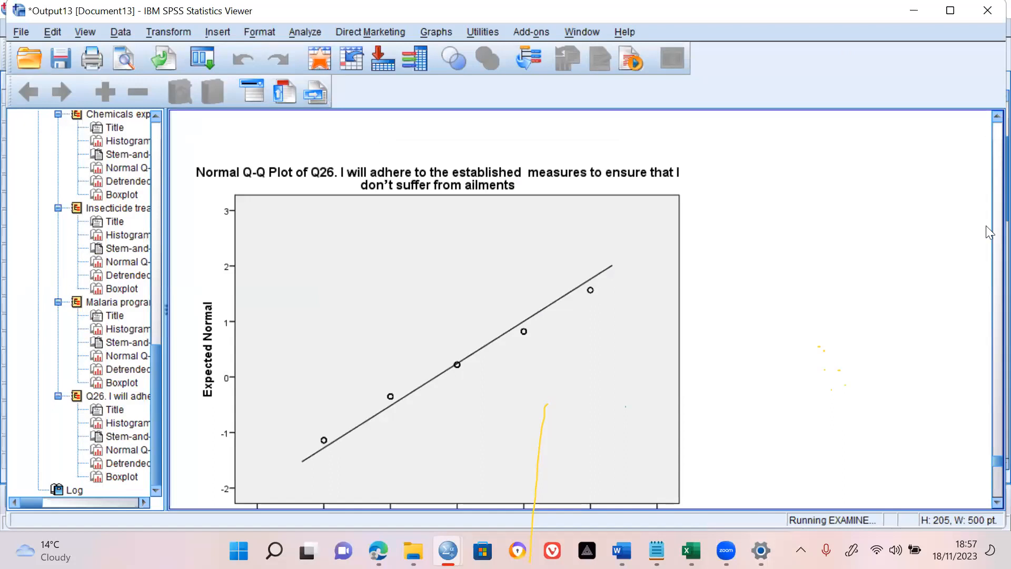
Examine the Case Processing Summary and the Descriptives table for q20 to Q26 in the Explore output.
click(993, 262)
click(993, 284)
click(993, 316)
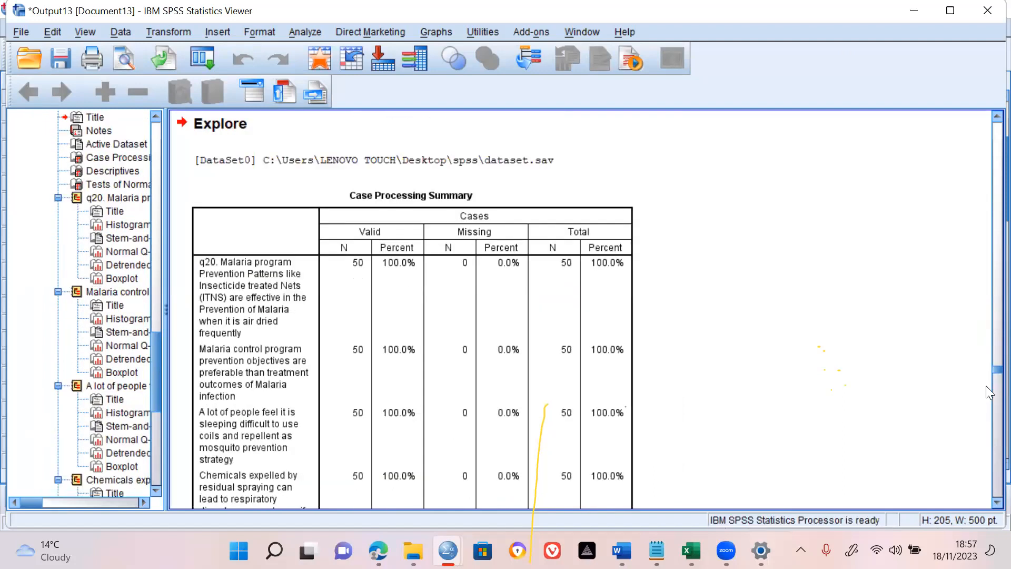
scroll(989, 422, down, 5)
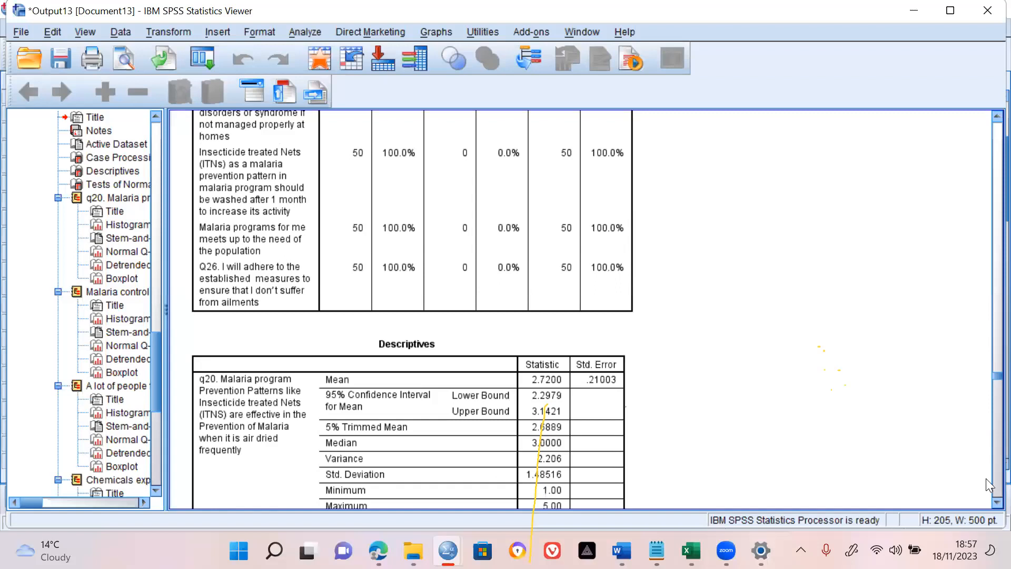
scroll(987, 506, down, 3)
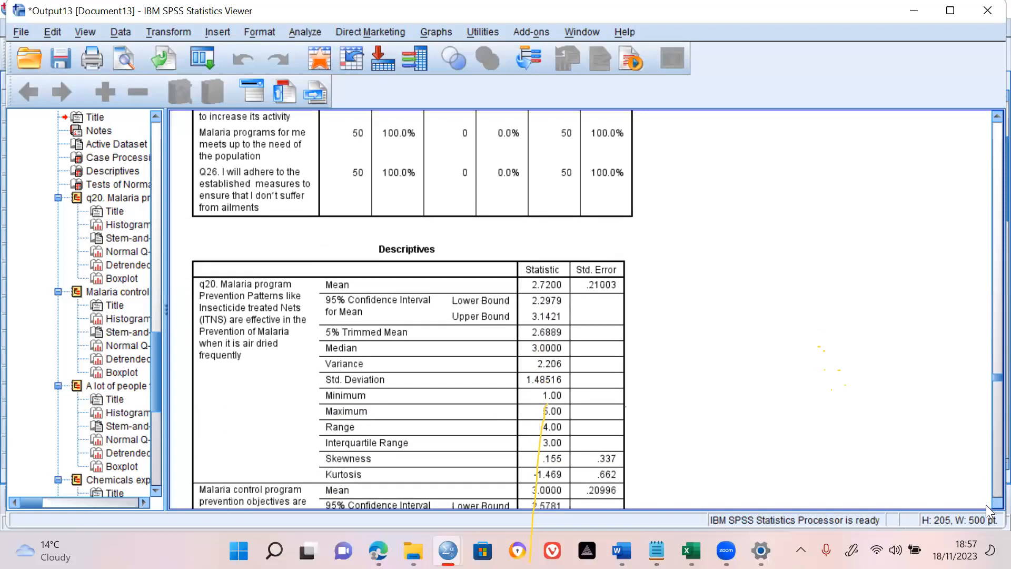
scroll(987, 508, down, 5)
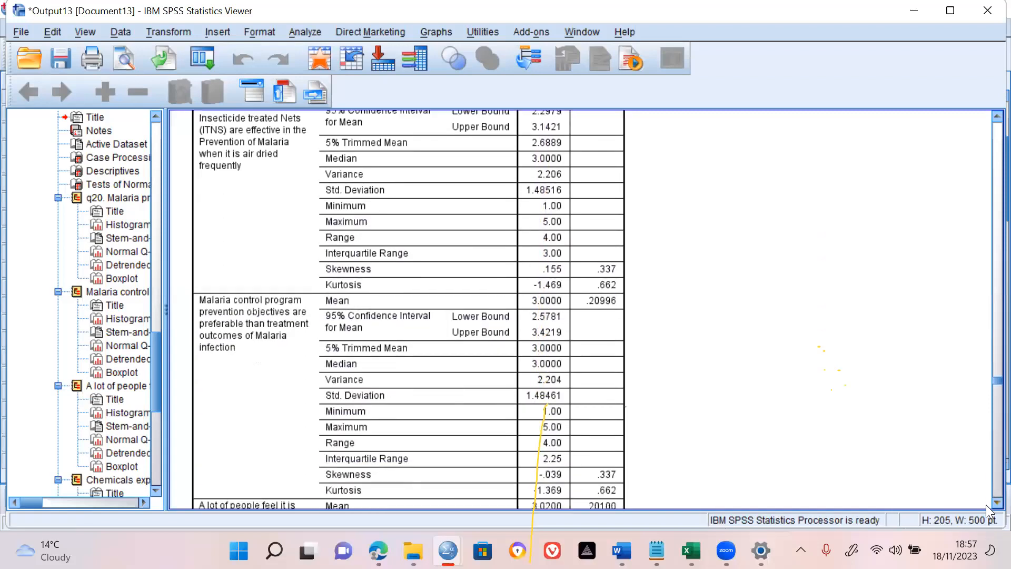
scroll(987, 509, down, 5)
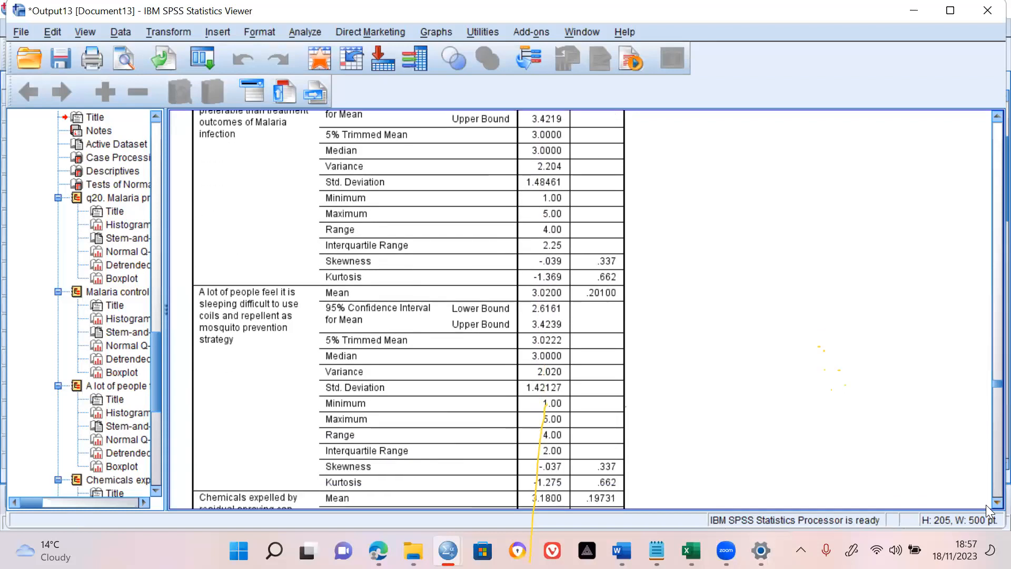
click(487, 294)
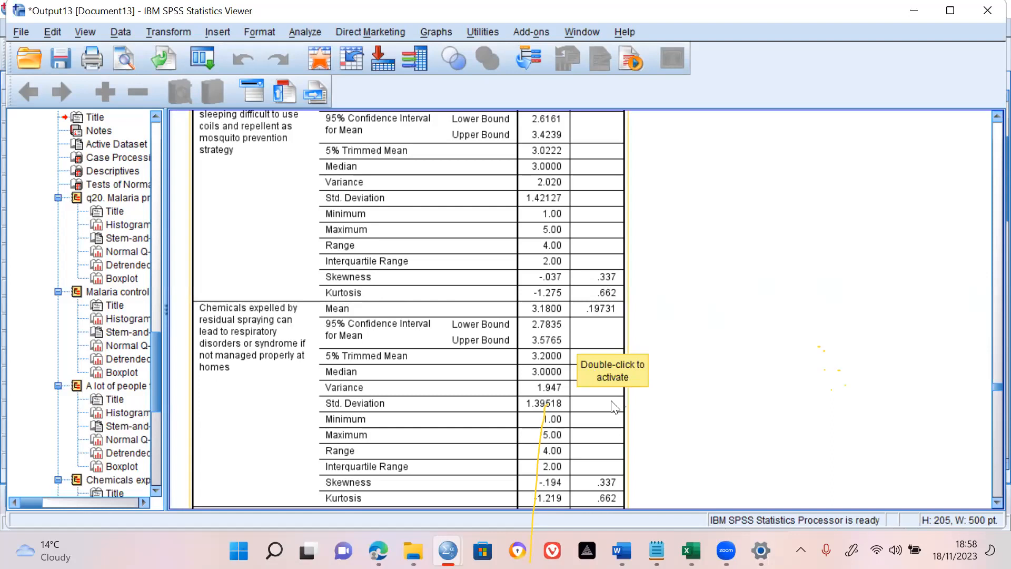
Switch to the blank Document3 in Word and draw a vertical ink line about 6 cm tall on the page.
click(621, 550)
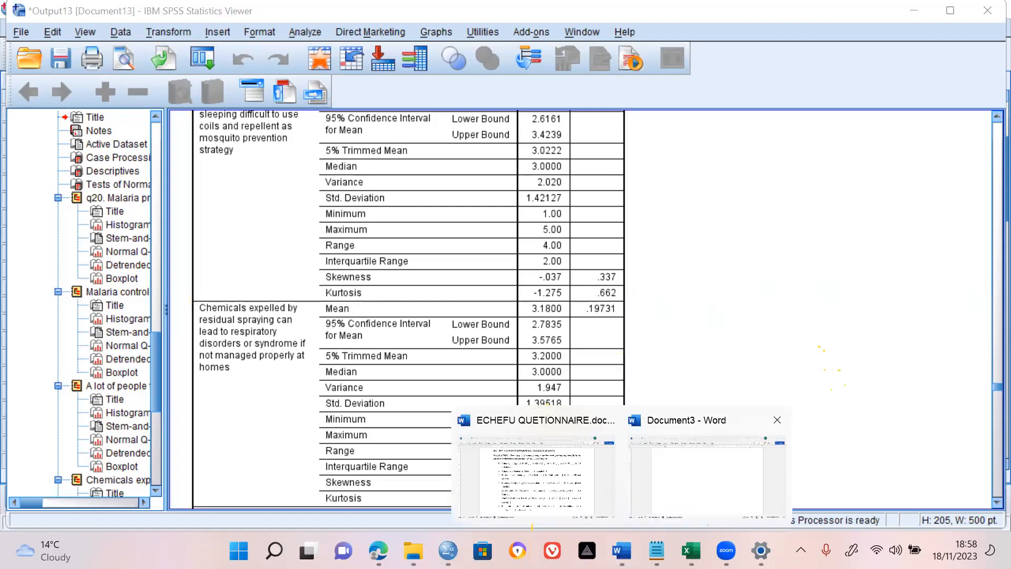
click(702, 476)
drag(472, 162, 477, 369)
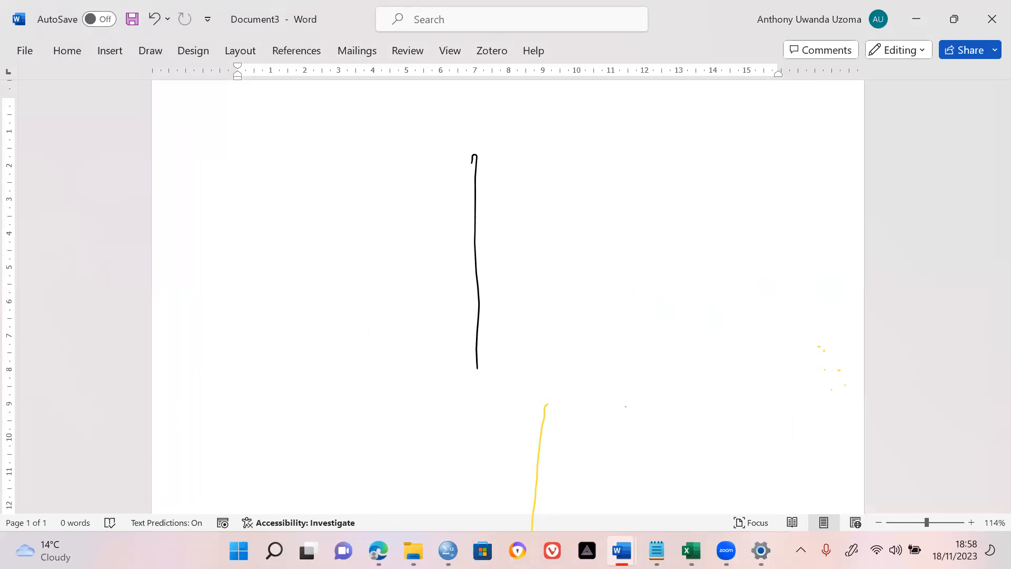
mouse_move(236, 288)
mouse_down()
mouse_move(283, 296)
mouse_move(363, 278)
mouse_move(425, 184)
mouse_up()
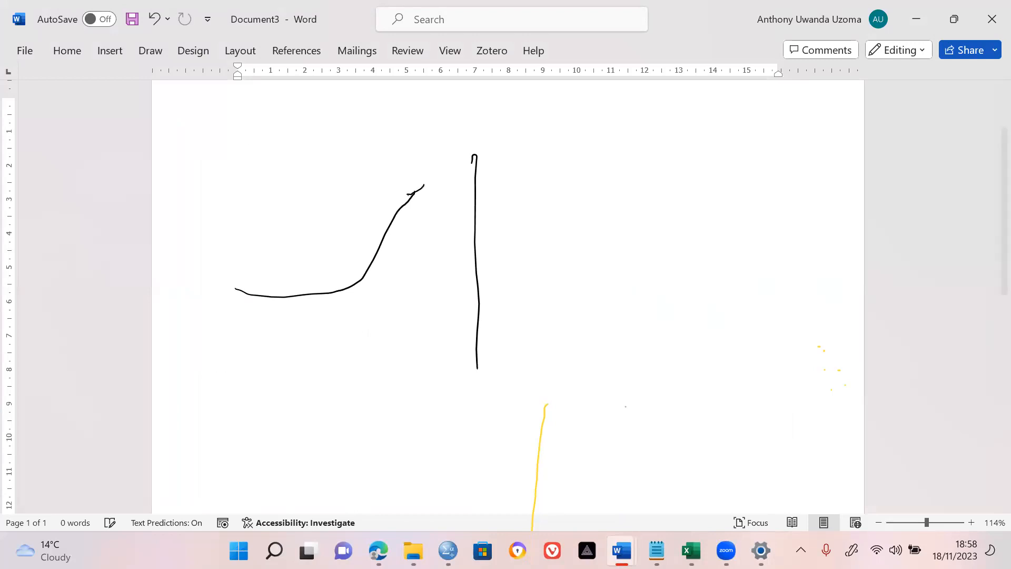
click(367, 263)
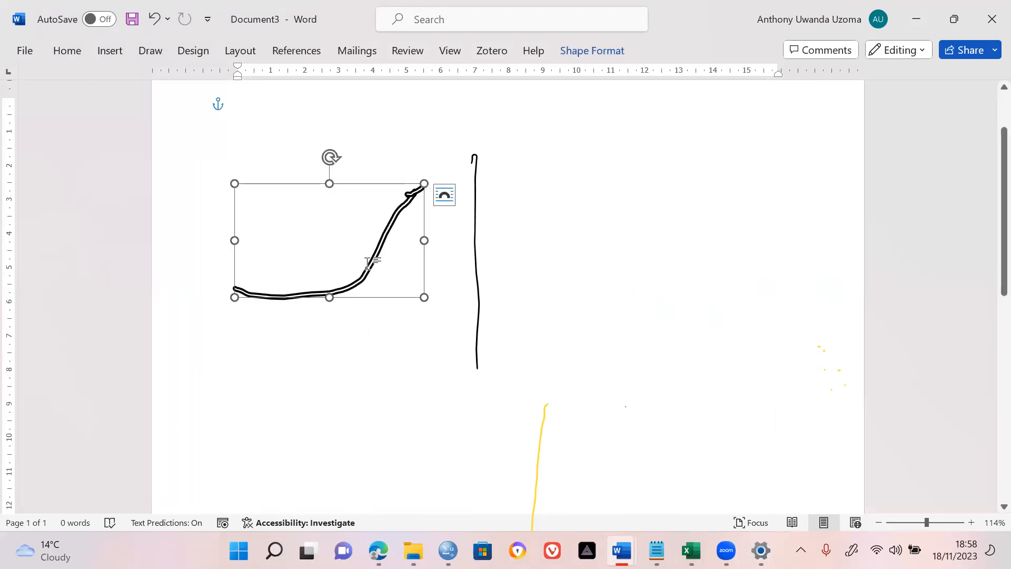
key(Delete)
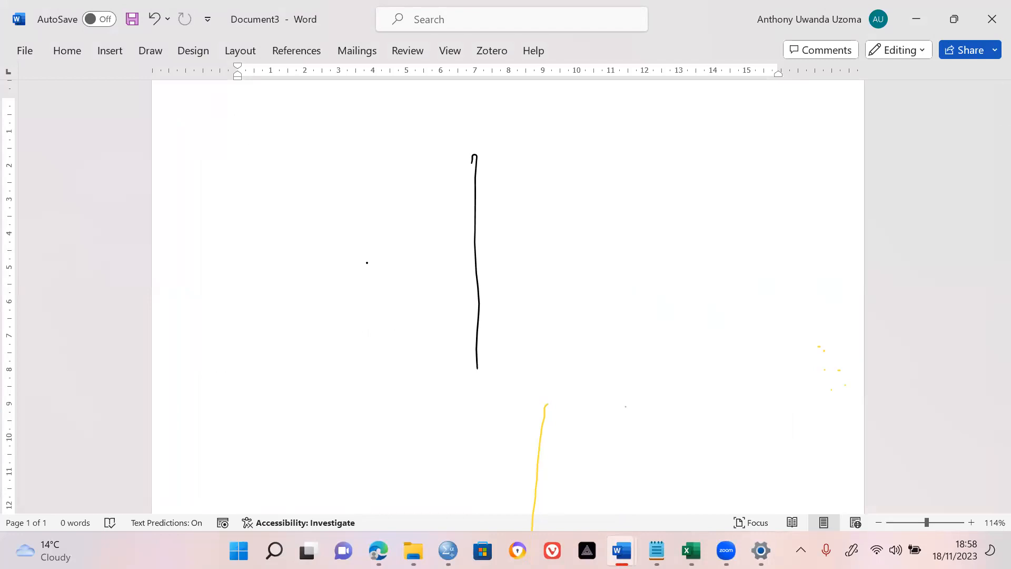
Draw two more vertical lines beside the first, a horizontal baseline and a skewed bell curve with a long left tail over them.
drag(439, 157, 437, 396)
mouse_move(390, 149)
mouse_down()
mouse_move(382, 390)
mouse_move(579, 378)
mouse_up()
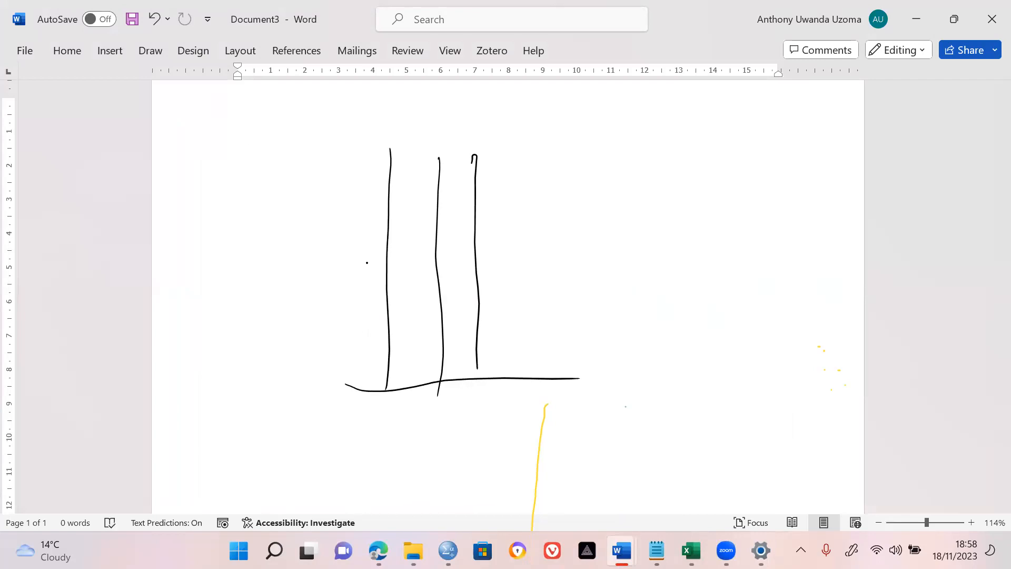
click(516, 367)
mouse_move(525, 368)
mouse_down()
mouse_move(515, 239)
mouse_move(450, 148)
mouse_move(387, 159)
mouse_move(309, 301)
mouse_move(190, 361)
mouse_up()
drag(346, 385, 198, 404)
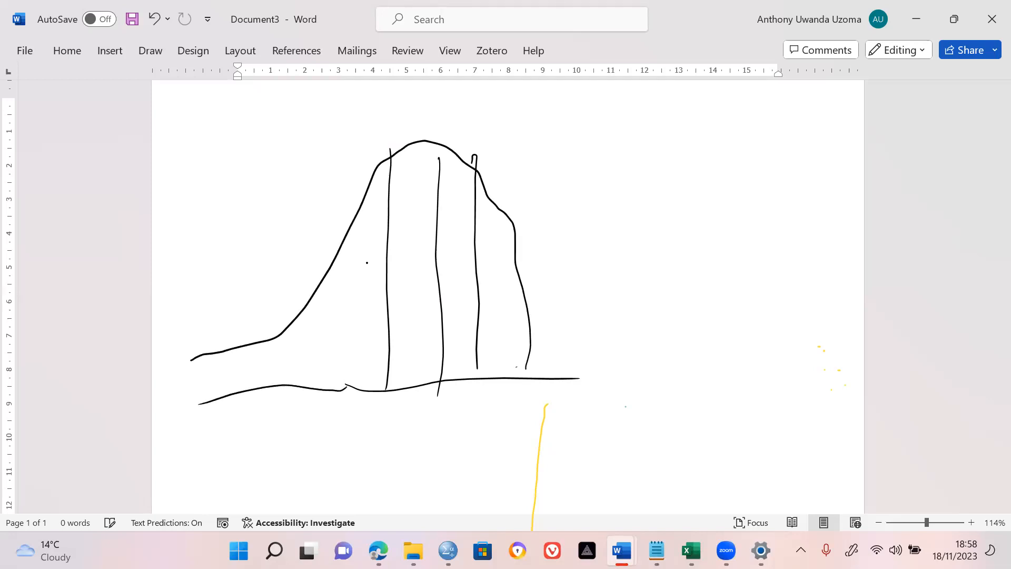
Handwrite the labels mean, med and mod under the skewed curve's three vertical lines, from right to left.
mouse_move(473, 402)
mouse_down()
mouse_move(483, 391)
mouse_move(535, 401)
mouse_up()
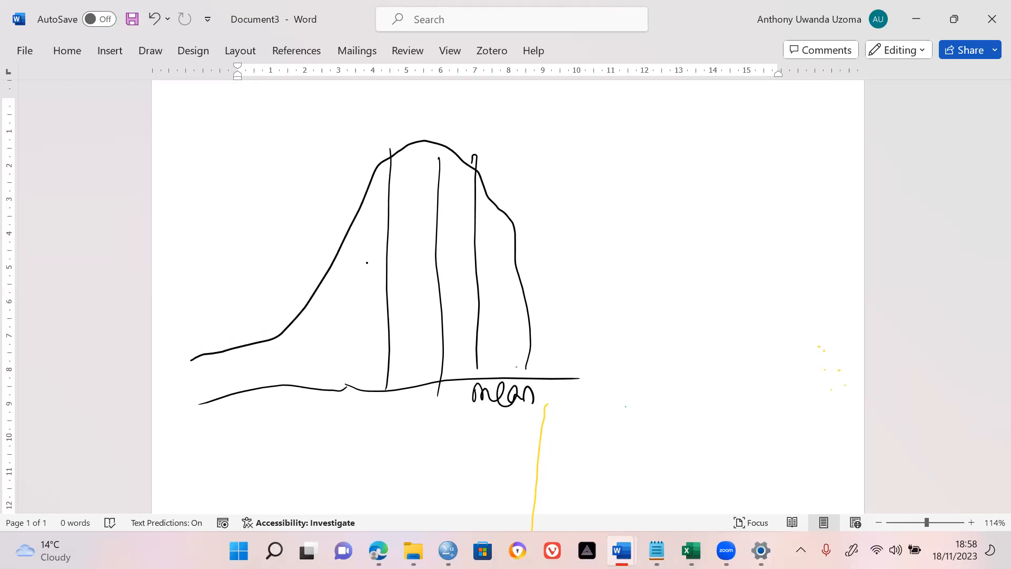
drag(418, 403, 437, 401)
drag(437, 400, 447, 404)
drag(358, 408, 390, 412)
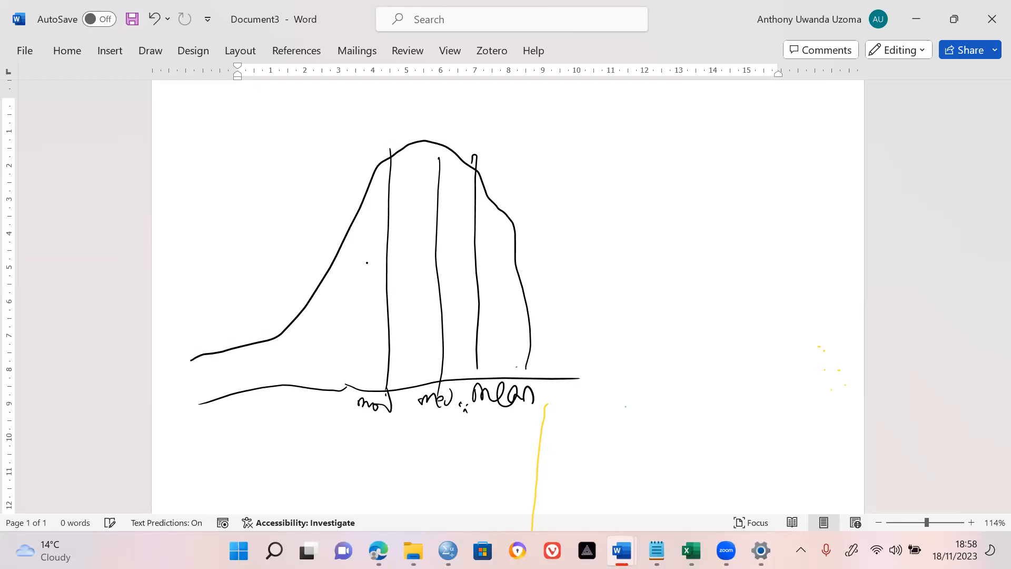
Sketch a symmetric bell curve to the right of the skewed one, with one central vertical line labelled "mea".
mouse_move(669, 377)
mouse_down()
mouse_move(670, 243)
mouse_move(813, 214)
mouse_move(826, 382)
mouse_up()
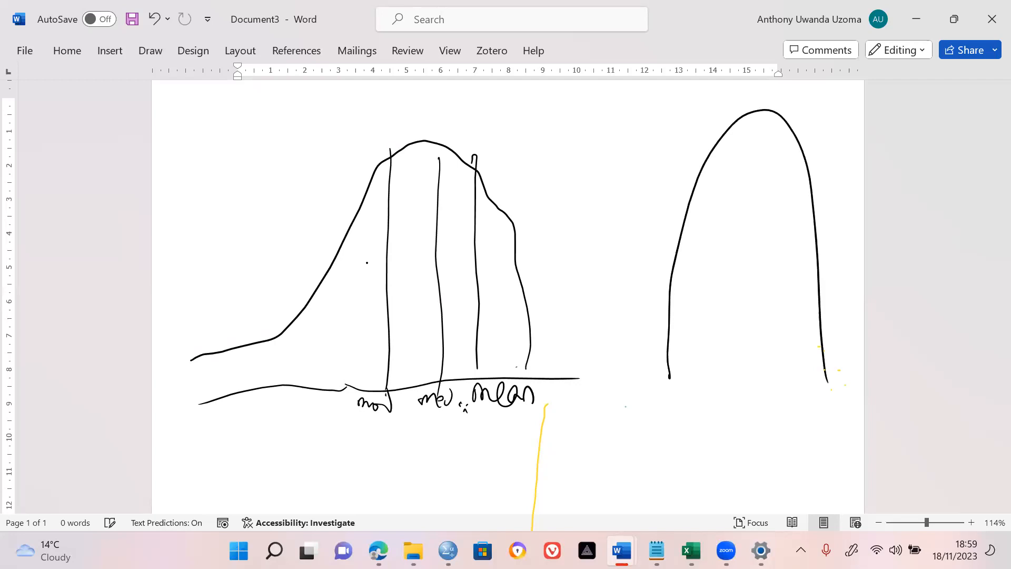
drag(753, 104, 751, 427)
drag(669, 377, 658, 406)
drag(826, 378, 828, 419)
drag(742, 419, 776, 445)
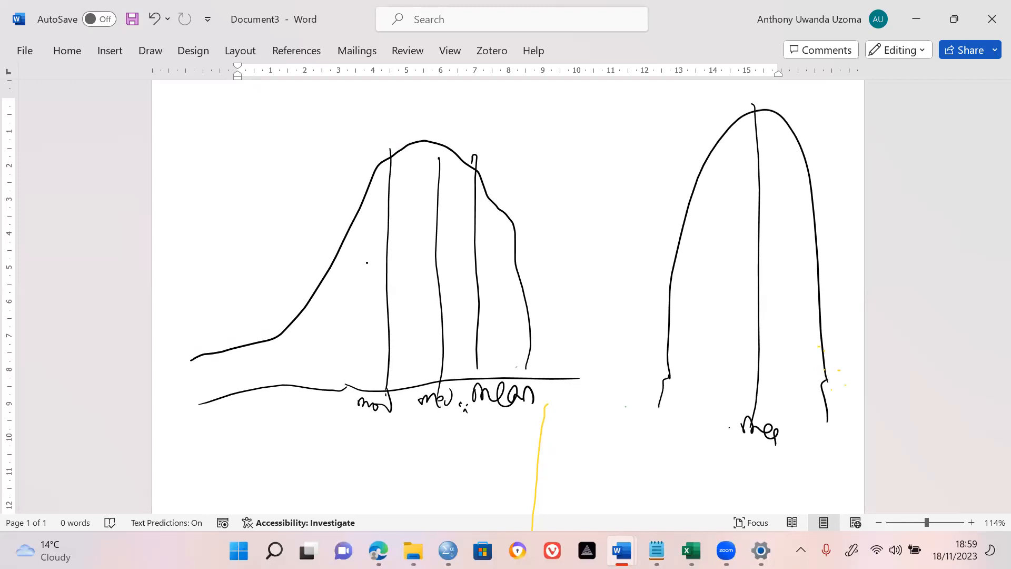
Handwrite a circled R to the left of the skewed curve and a circled L to its right.
drag(261, 233, 254, 250)
drag(248, 200, 262, 212)
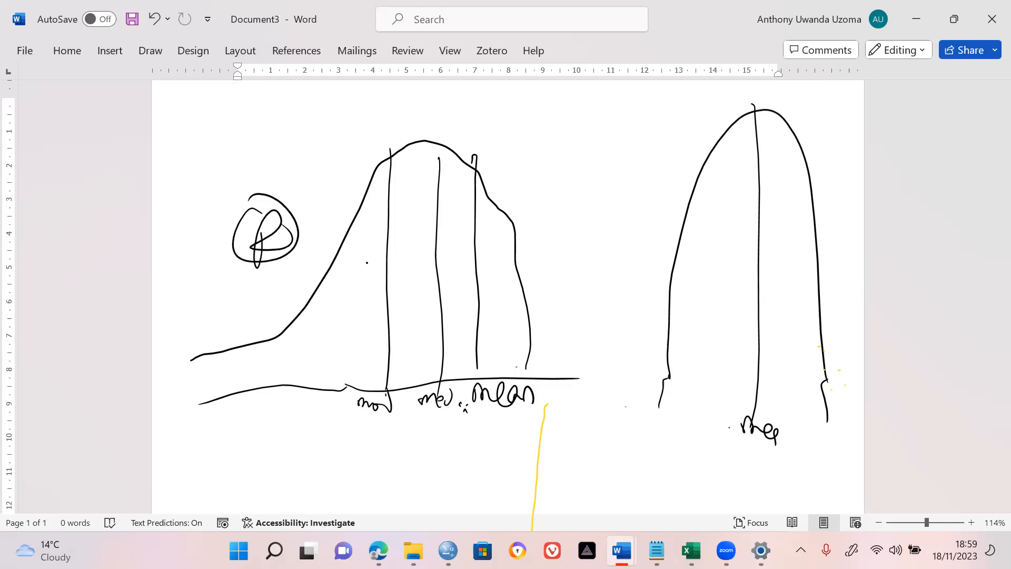
drag(273, 287, 292, 275)
mouse_move(281, 196)
mouse_down()
mouse_move(315, 237)
mouse_move(282, 186)
mouse_up()
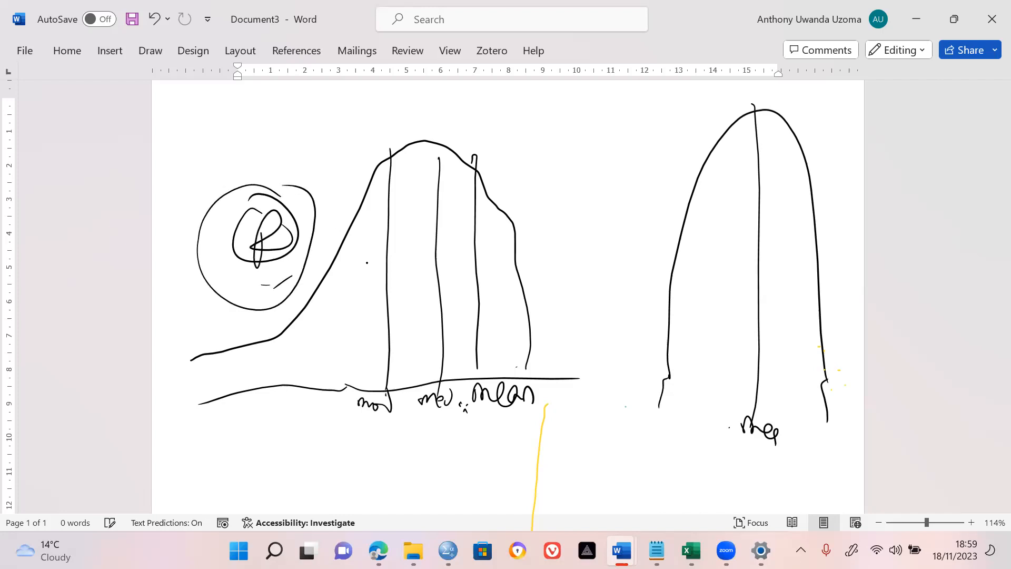
mouse_move(547, 214)
mouse_down()
mouse_move(581, 242)
mouse_move(556, 211)
mouse_up()
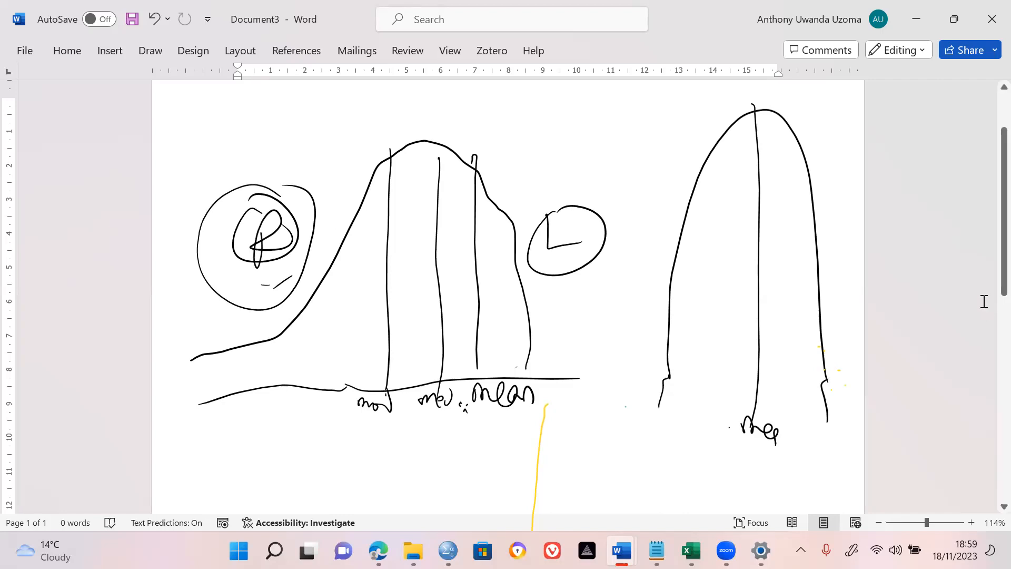
Sketch a solid bell curve on a long horizontal baseline in the empty area below the first drawings.
scroll(987, 267, down, 1)
scroll(987, 267, up, 2)
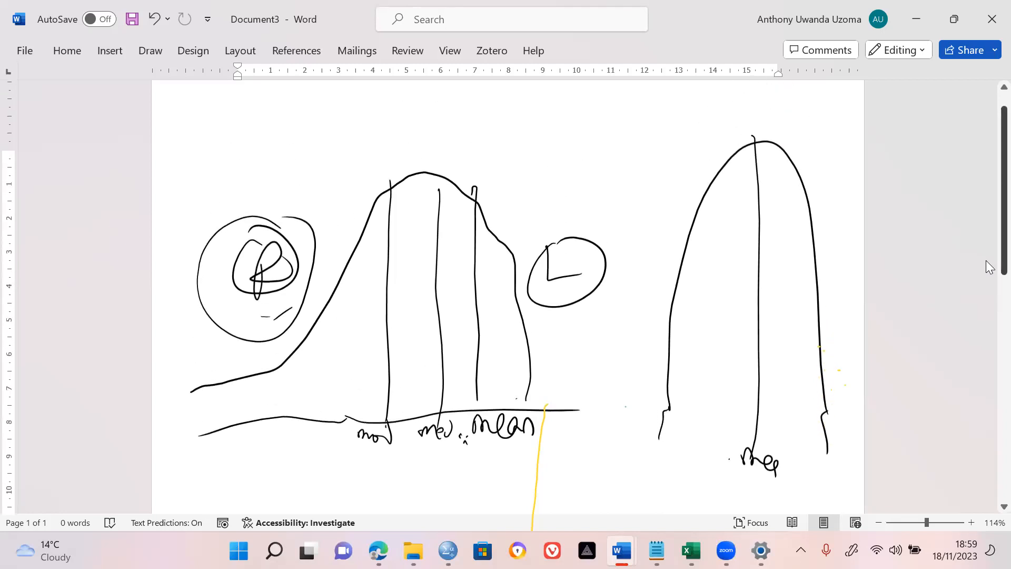
scroll(990, 268, down, 8)
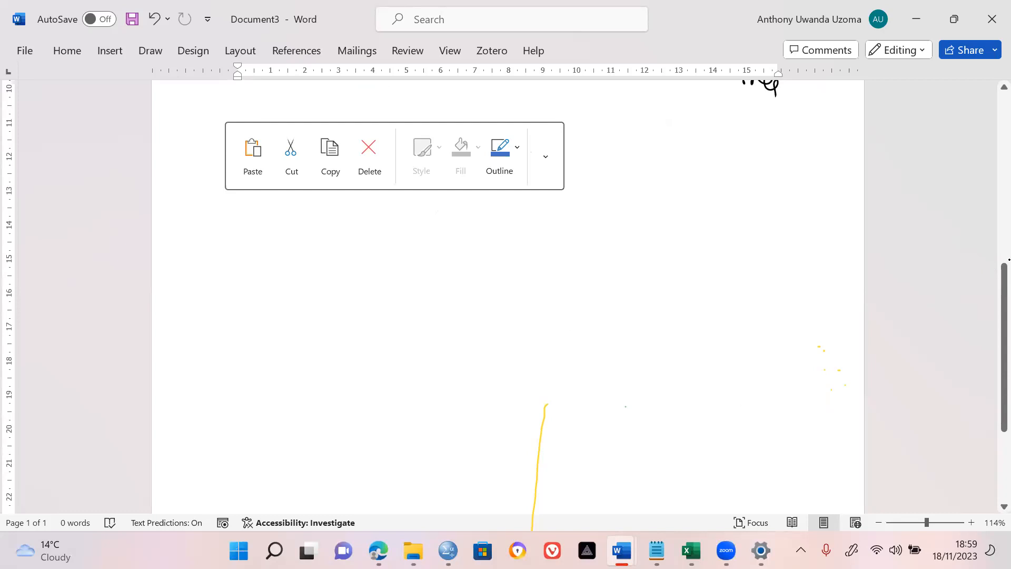
mouse_move(416, 373)
mouse_down()
mouse_move(492, 212)
mouse_move(629, 362)
mouse_move(388, 389)
mouse_up()
drag(617, 358, 655, 384)
drag(304, 391, 678, 386)
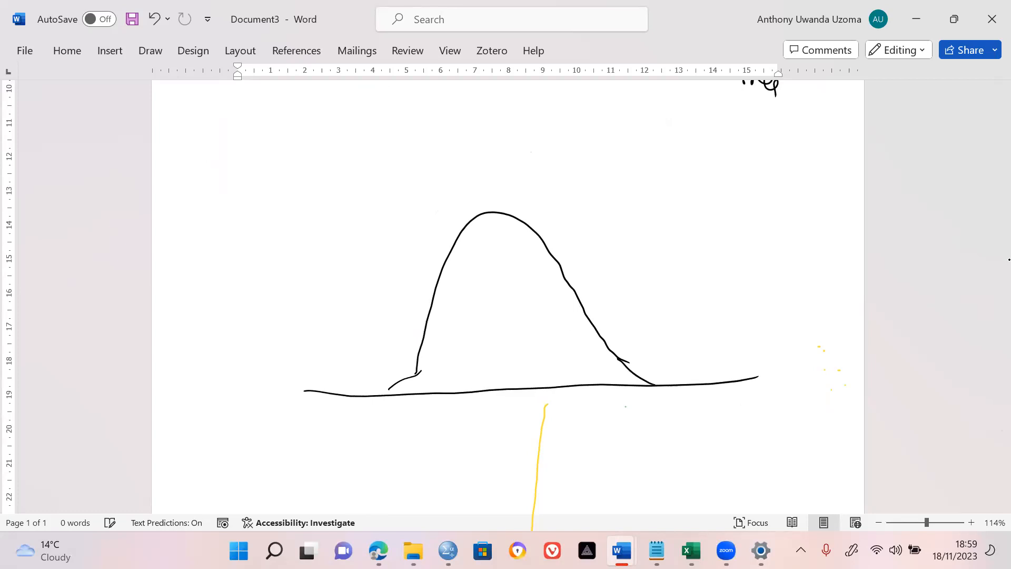
Sketch a low, wide dashed curve across the baseline and the left side of a taller dashed curve around the solid one.
drag(360, 393, 396, 358)
click(402, 359)
drag(368, 404, 368, 398)
drag(370, 383, 395, 293)
drag(400, 279, 404, 273)
drag(413, 259, 420, 253)
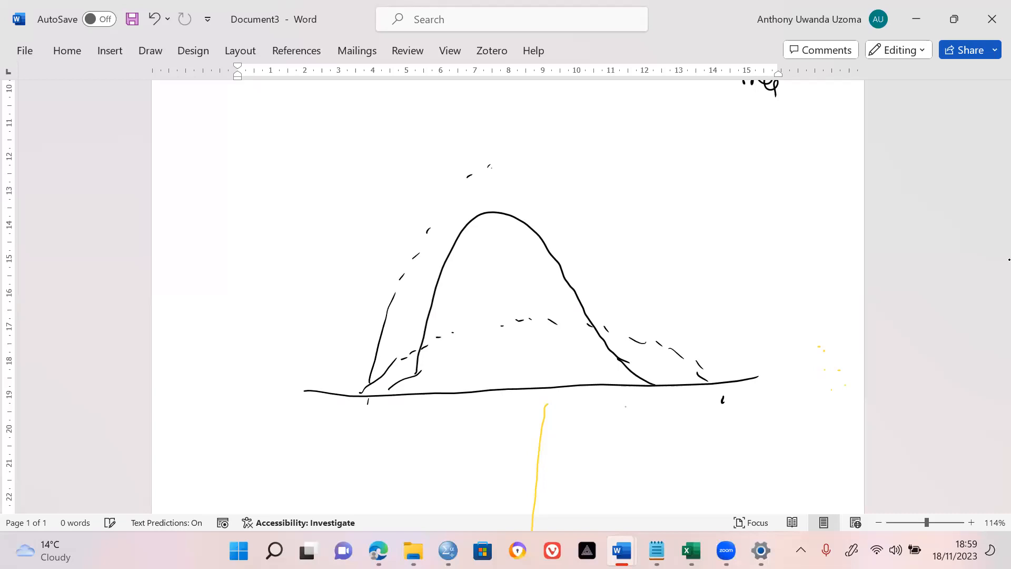
Complete the right side of the taller dashed curve, label it "+ve" and write 0 under the solid curve's peak.
drag(573, 291, 575, 307)
drag(568, 259, 603, 359)
drag(606, 365, 608, 371)
drag(619, 387, 625, 405)
drag(540, 167, 544, 180)
drag(527, 169, 549, 166)
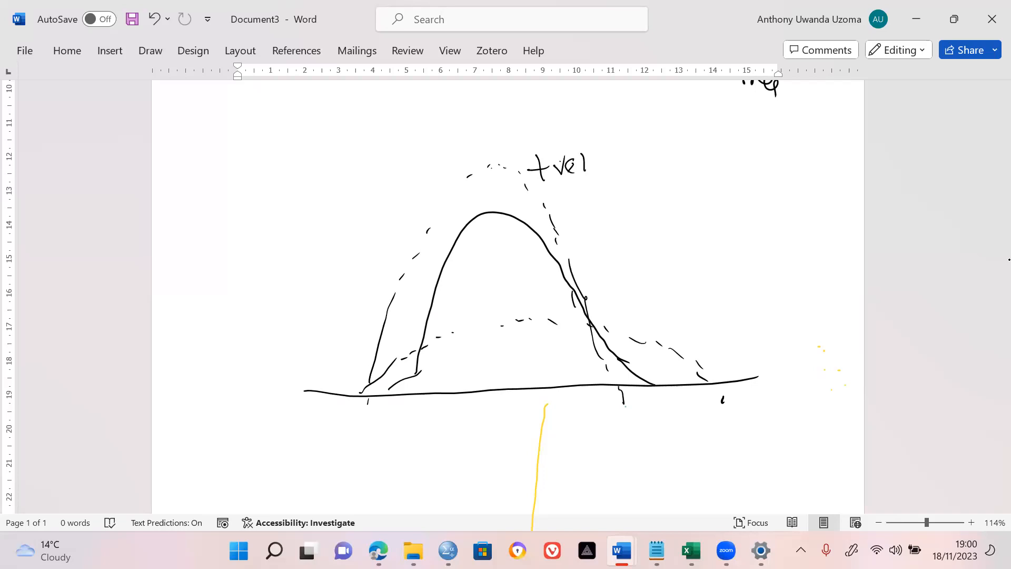
mouse_move(481, 239)
mouse_down()
mouse_move(483, 222)
mouse_move(509, 235)
mouse_up()
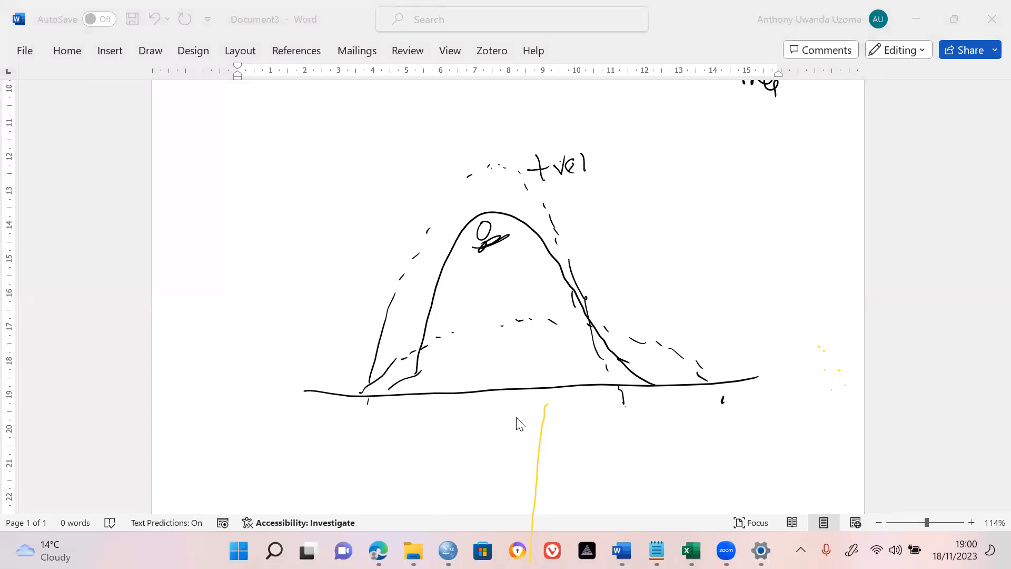
Leave Word and open the Spss tutorials document in Google Docs in the browser.
mouse_move(448, 550)
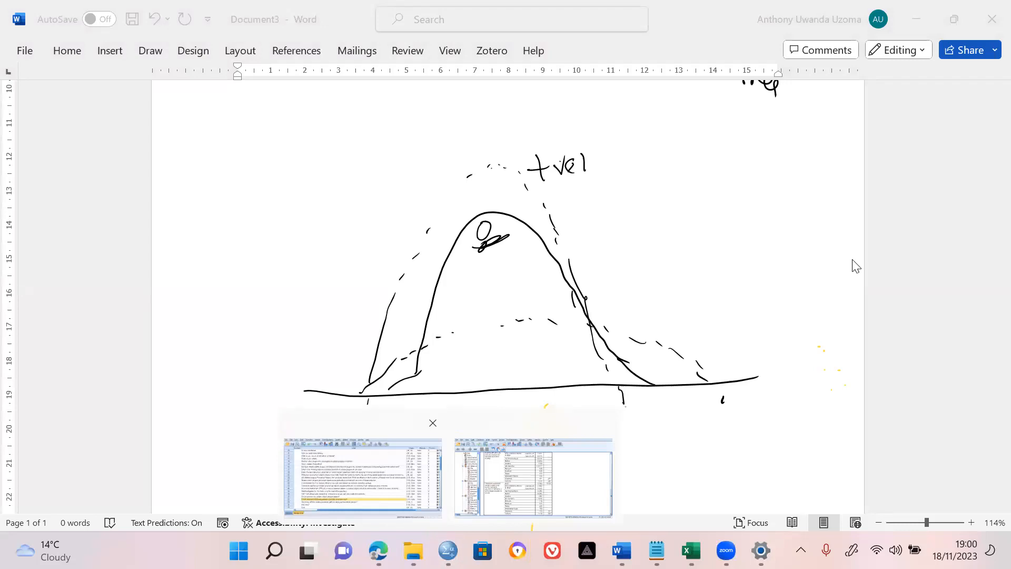
click(362, 476)
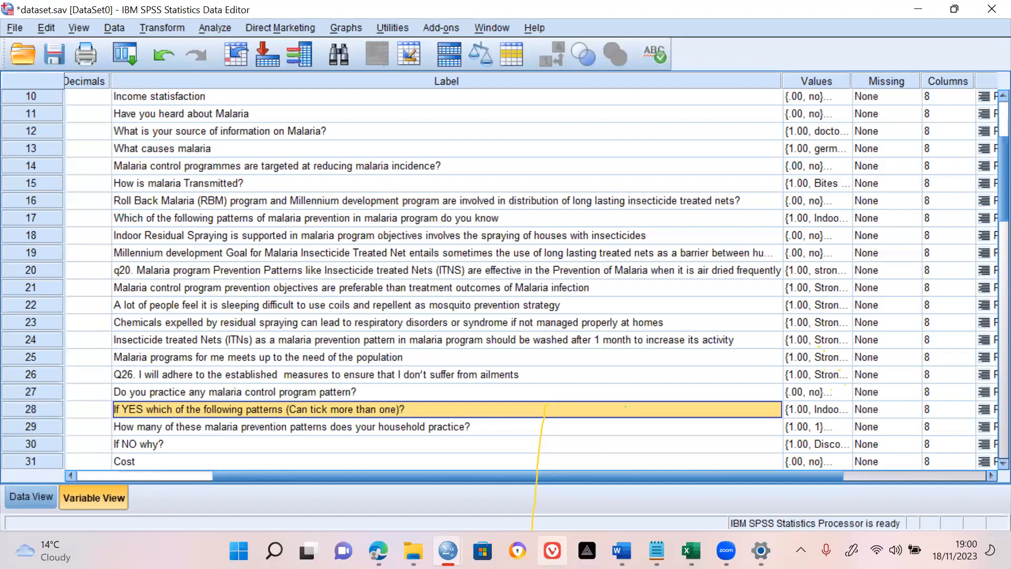
mouse_move(448, 550)
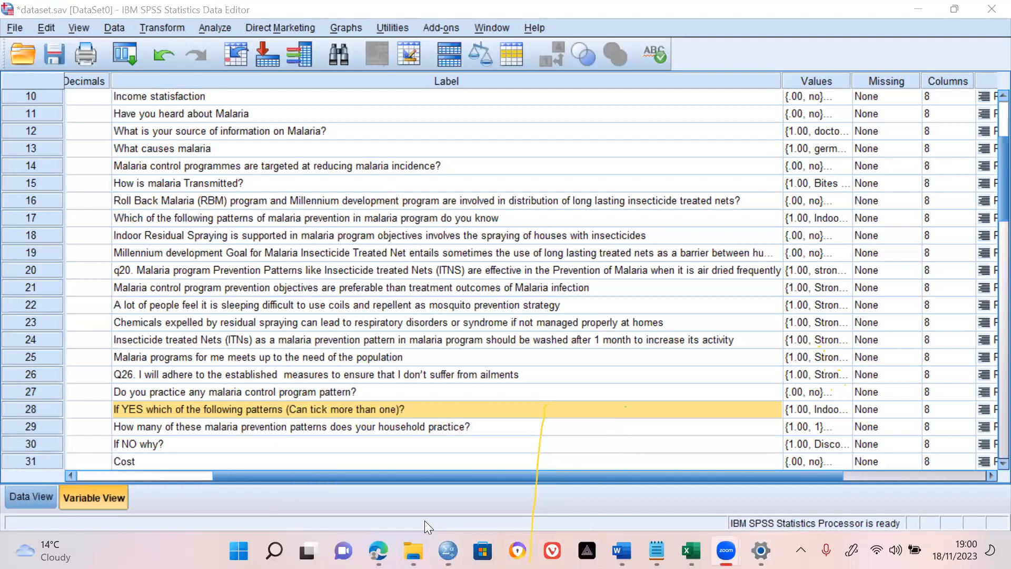
click(378, 551)
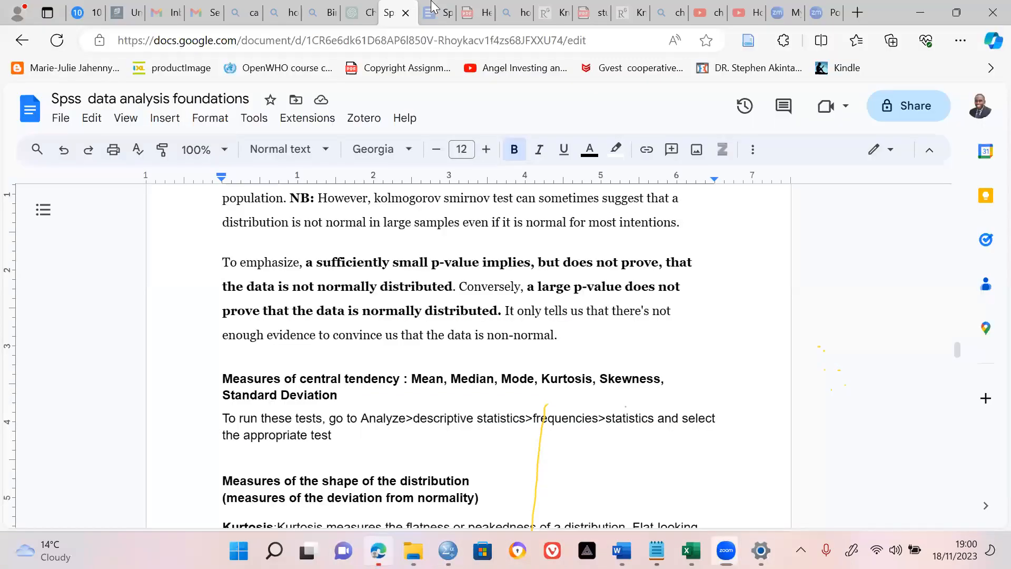
click(444, 18)
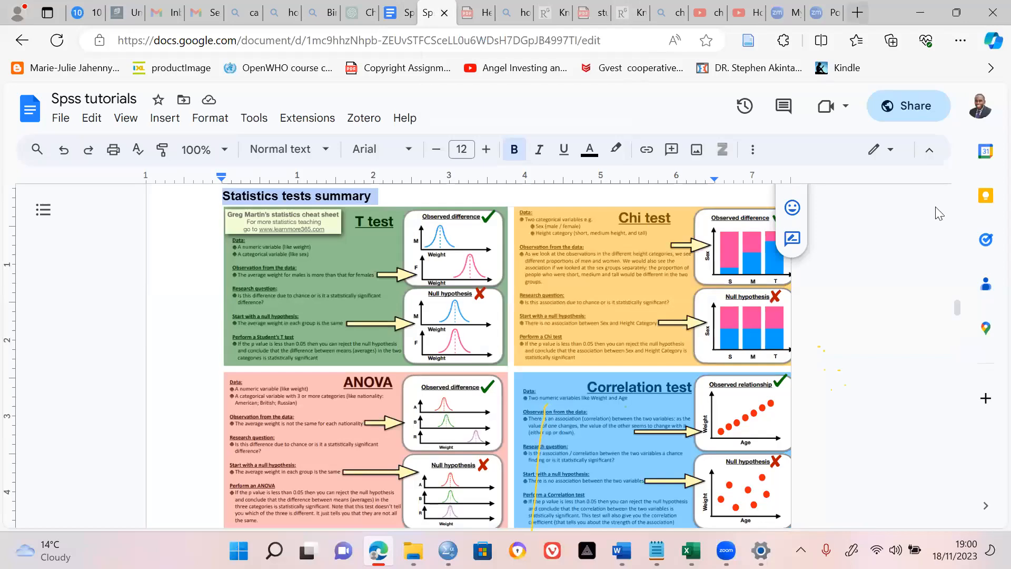
Look through the tutorial notes from the statistics tests summary past the t-test sections to the Chi-Square Goodness of Fit Test example.
key(Down)
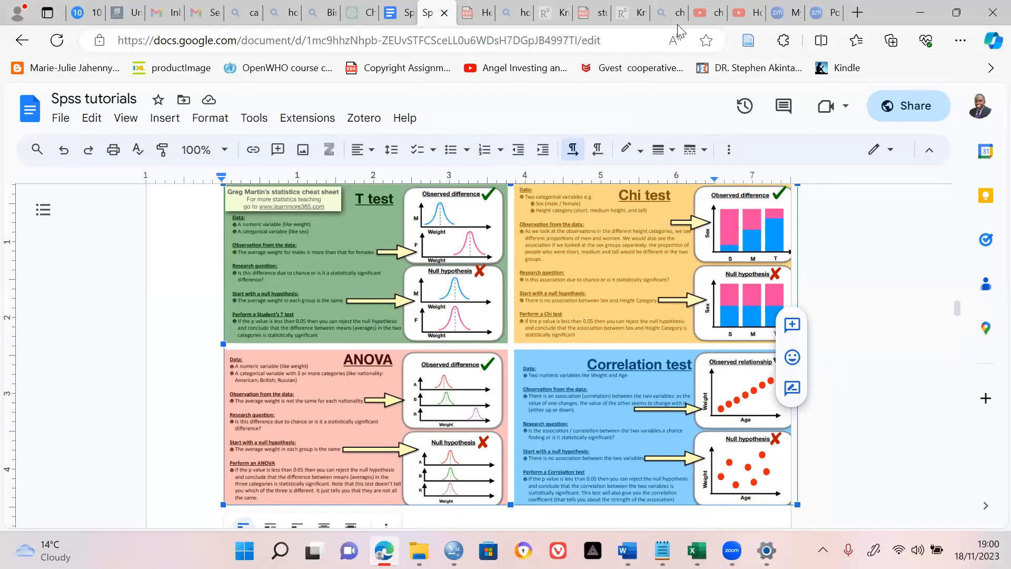
key(Page_Down)
key(Page_Down)
key(Page_Down)
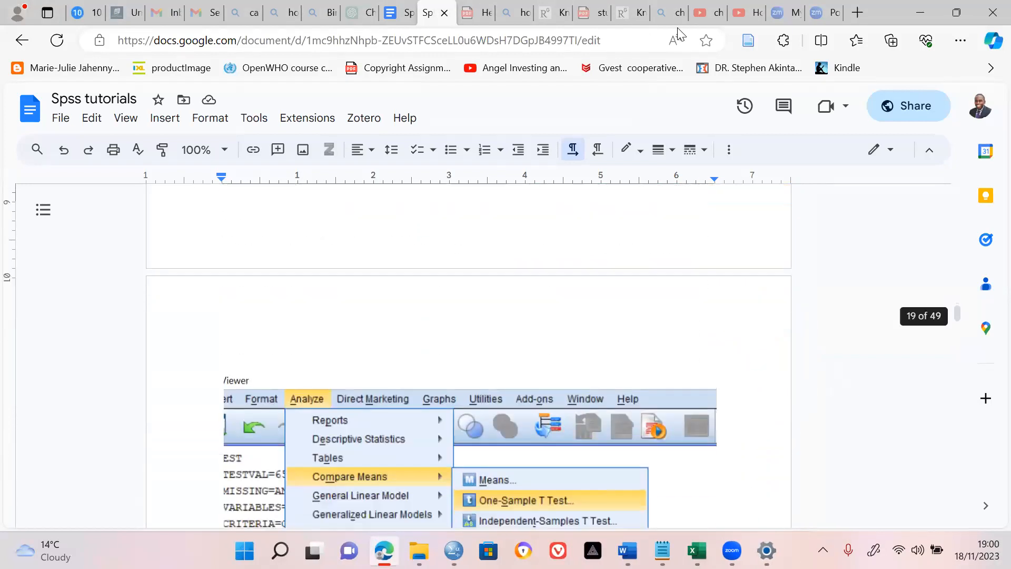
key(Down)
key(Down)
key(Down)
key(Down)
key(Down)
key(Down)
key(Down)
key(Down)
key(Down)
key(Down)
key(Down)
key(Down)
key(Down)
key(Down)
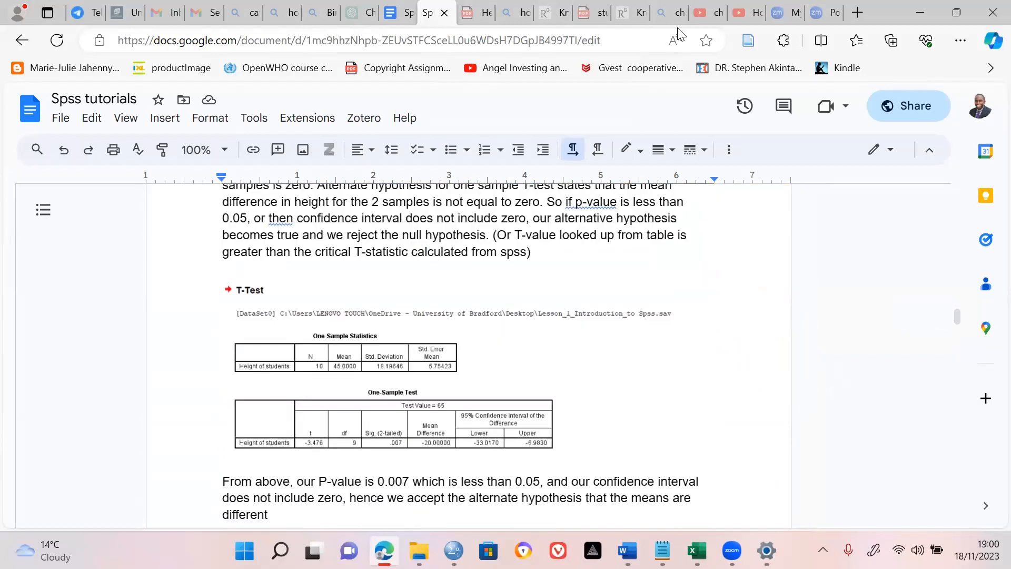
key(Down)
key(Down)
key(Down)
key(Down)
key(Down)
key(Down)
key(Down)
key(Down)
key(Down)
key(Down)
key(Down)
key(Down)
key(Down)
key(Down)
key(Down)
key(Down)
key(Down)
key(Down)
key(Down)
key(Down)
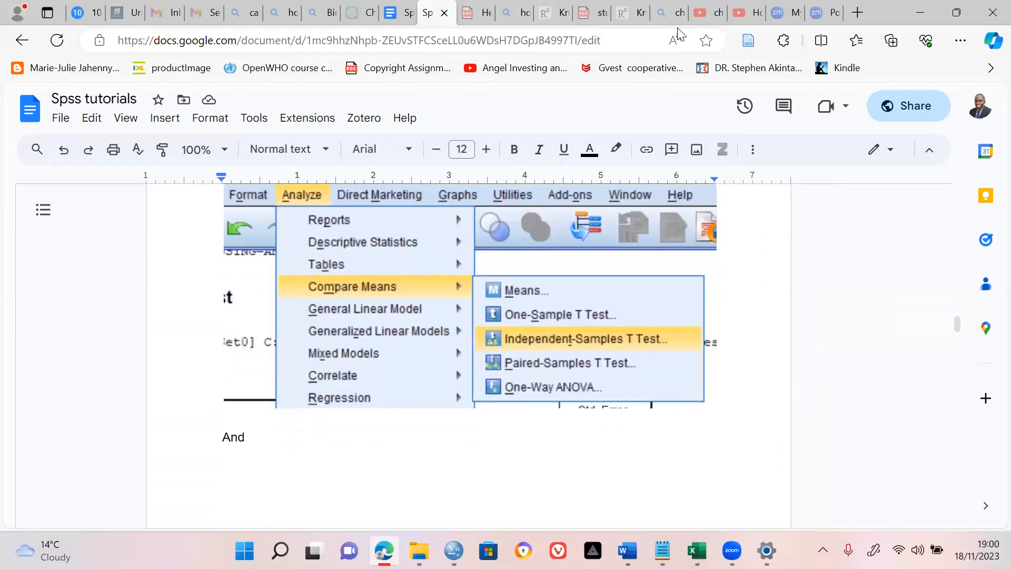
key(Down)
key(Down)
key(Down)
key(Down)
key(Down)
key(Down)
key(Down)
key(Down)
key(Down)
key(Down)
key(Down)
key(Down)
key(Down)
key(Down)
key(Down)
key(Down)
key(Down)
key(Down)
key(Down)
key(Down)
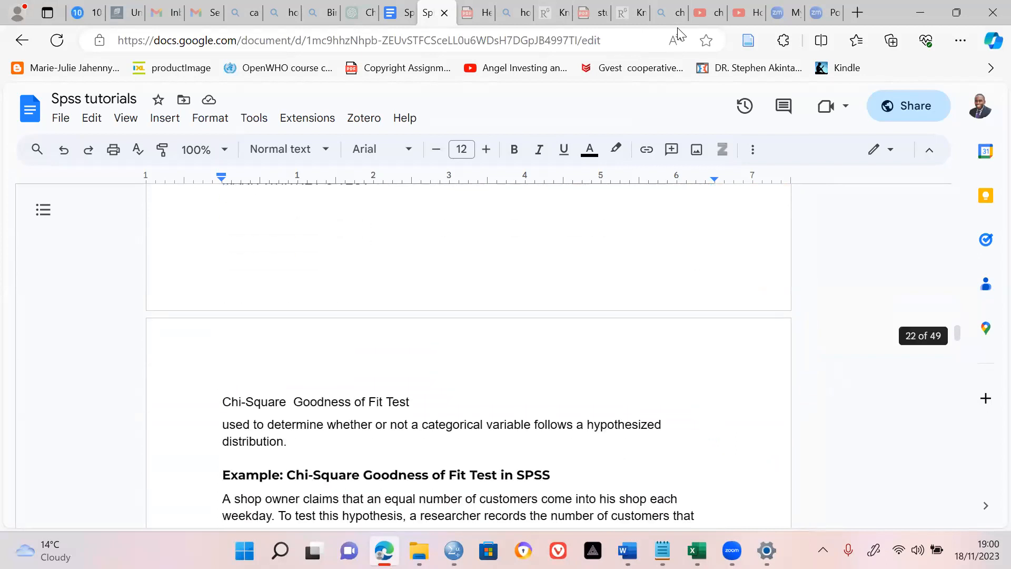
key(Down)
key(Down)
key(Down)
key(Down)
key(Down)
key(Down)
key(Down)
key(Down)
key(Down)
key(Down)
key(Down)
key(Down)
key(Down)
key(Down)
key(Down)
key(Down)
key(Down)
key(Down)
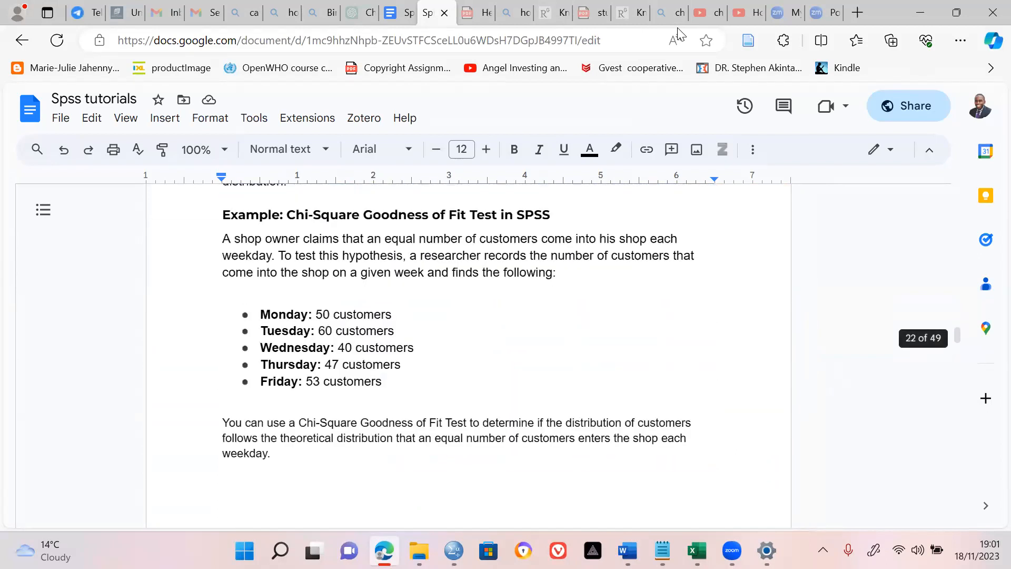
Go back through the independent-samples and one sample t-test notes to the Statistics tests summary heading.
key(Up)
key(Up)
key(Up)
key(Up)
key(Up)
key(Up)
key(Up)
key(Up)
key(Up)
key(Up)
key(Up)
key(Up)
key(Up)
key(Up)
key(Up)
key(Up)
key(Up)
key(Up)
key(Up)
key(Up)
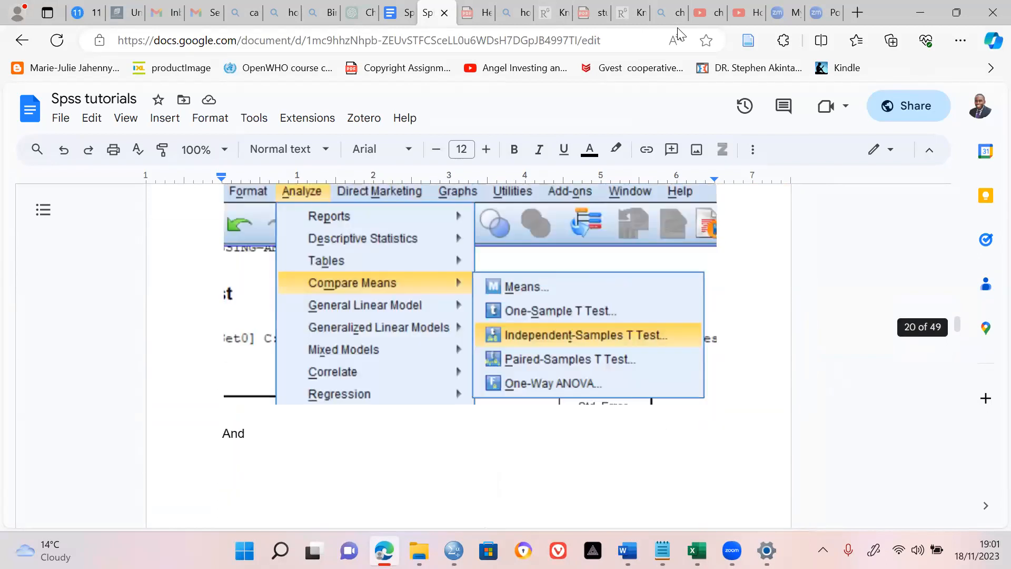
key(Up)
key(Up)
key(Up)
key(Up)
key(Up)
key(Up)
key(Up)
key(Up)
key(Up)
key(Up)
key(Up)
key(Up)
key(Up)
key(Up)
key(Up)
key(Up)
key(Up)
key(Up)
key(Up)
key(Up)
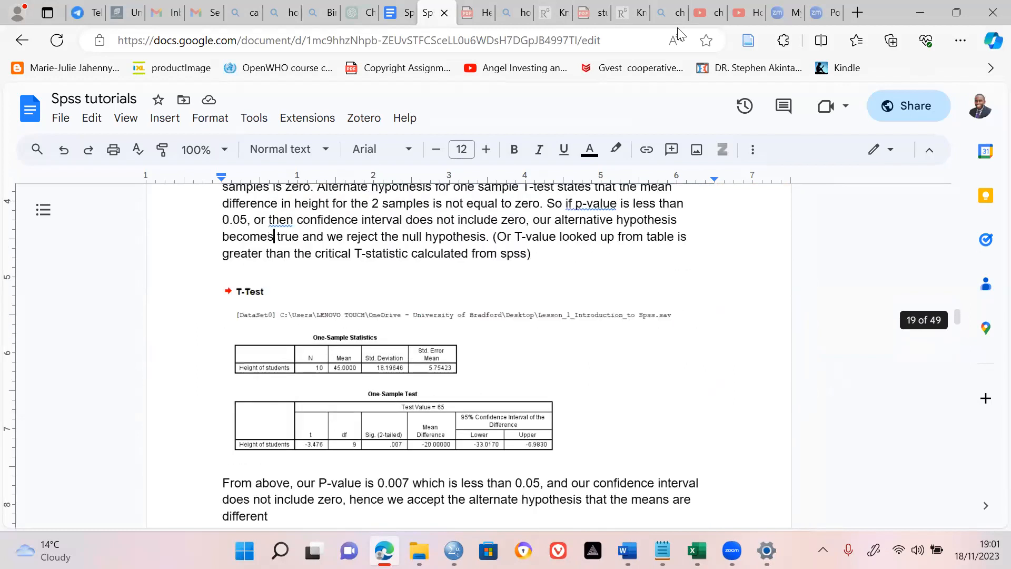
key(Up)
key(Up)
key(Up)
key(Up)
key(Up)
key(Up)
key(Up)
key(Up)
key(Up)
key(Up)
key(Up)
key(Up)
key(Up)
key(Up)
key(Up)
key(Up)
key(Up)
key(Up)
key(Up)
key(Up)
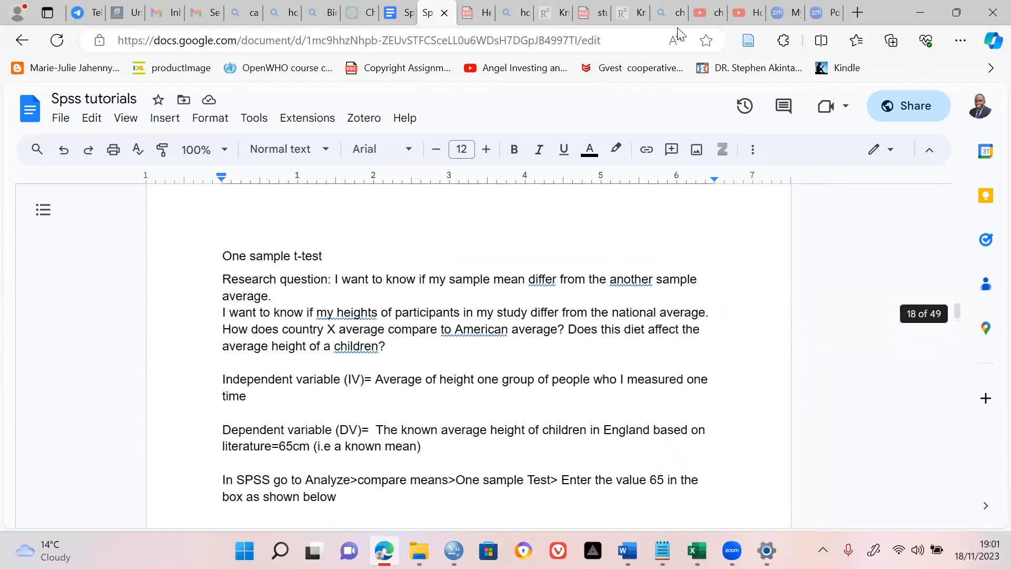
key(Up)
key(Up)
key(Up)
key(Up)
key(Up)
key(Up)
key(Up)
key(Up)
key(Up)
key(Up)
key(Up)
key(Up)
key(Up)
key(Up)
key(Up)
key(Up)
key(Up)
key(Up)
key(Up)
key(Up)
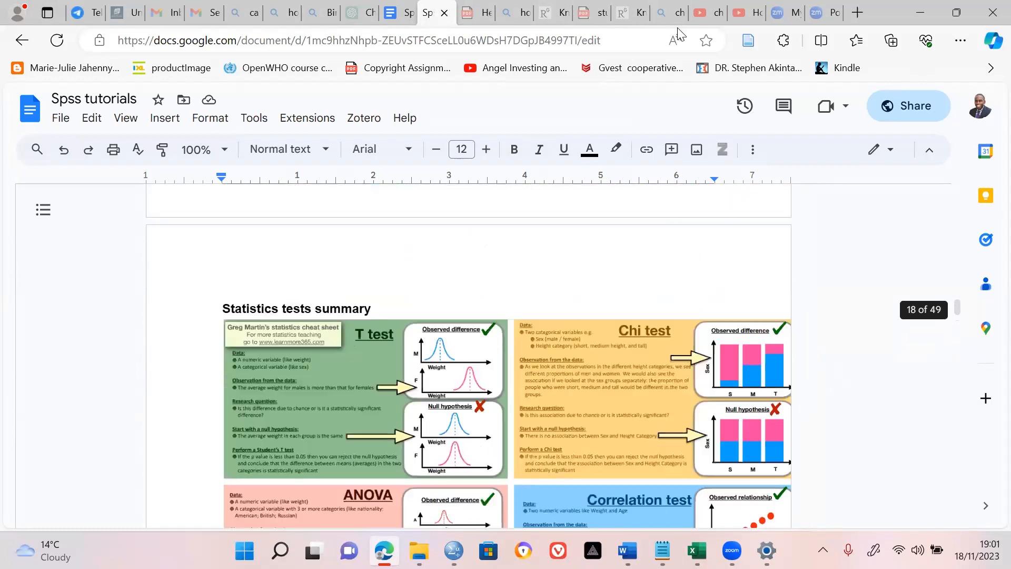
Go back through the correlation, variability and Shapiro-Wilk notes to the positive, symmetrical and negative skew figure in the normality section.
key(Up)
key(Up)
key(Up)
key(Up)
key(Up)
key(Up)
key(Up)
key(Up)
key(Up)
key(Up)
key(Up)
key(Up)
key(Up)
key(Up)
key(Up)
key(Up)
key(Up)
key(Up)
key(Up)
key(Up)
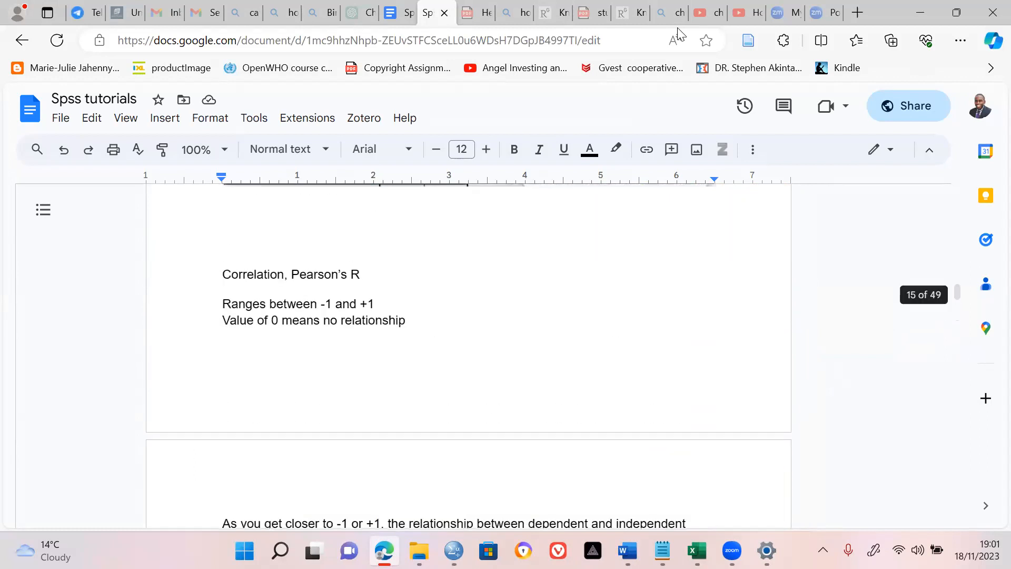
key(Up)
key(Up)
key(Up)
key(Up)
key(Up)
key(Up)
key(Up)
key(Up)
key(Up)
key(Up)
key(Up)
key(Up)
key(Up)
key(Up)
key(Up)
key(Up)
key(Up)
key(Up)
key(Up)
key(Up)
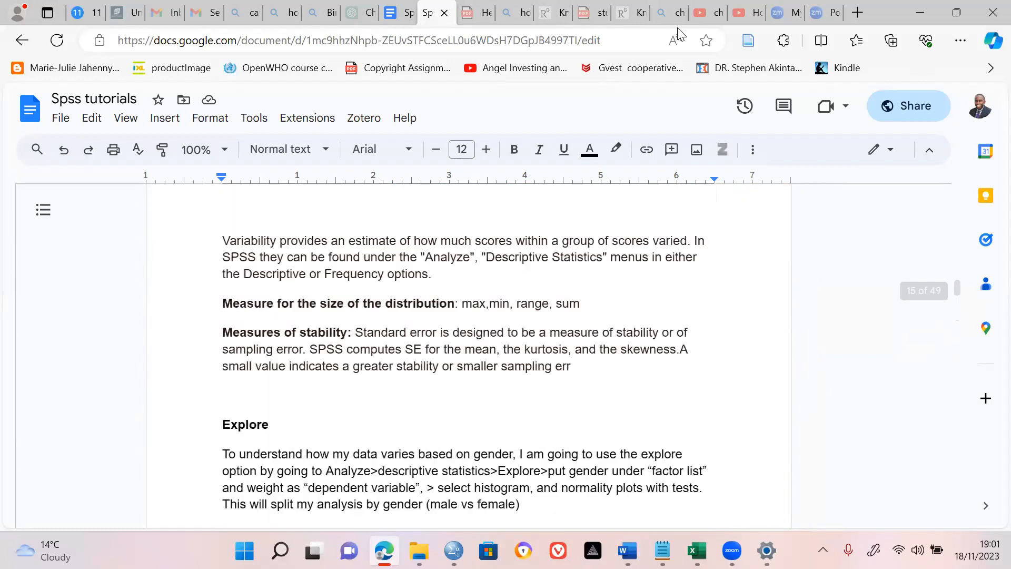
key(Up)
key(Up)
key(Up)
key(Up)
key(Up)
key(Up)
key(Up)
key(Up)
key(Up)
key(Up)
key(Up)
key(Up)
key(Up)
key(Up)
key(Up)
key(Up)
key(Up)
key(Up)
key(Up)
key(Up)
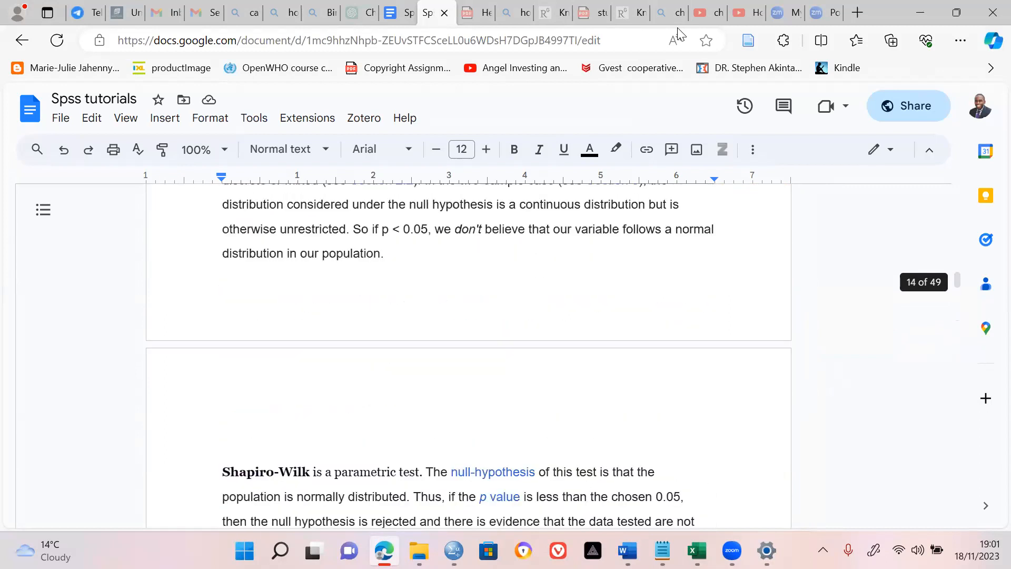
key(Up)
key(Up)
key(Up)
key(Up)
key(Up)
key(Up)
key(Up)
key(Up)
key(Up)
key(Up)
key(Up)
key(Up)
key(Up)
key(Up)
key(Up)
key(Up)
key(Up)
key(Up)
key(Up)
key(Up)
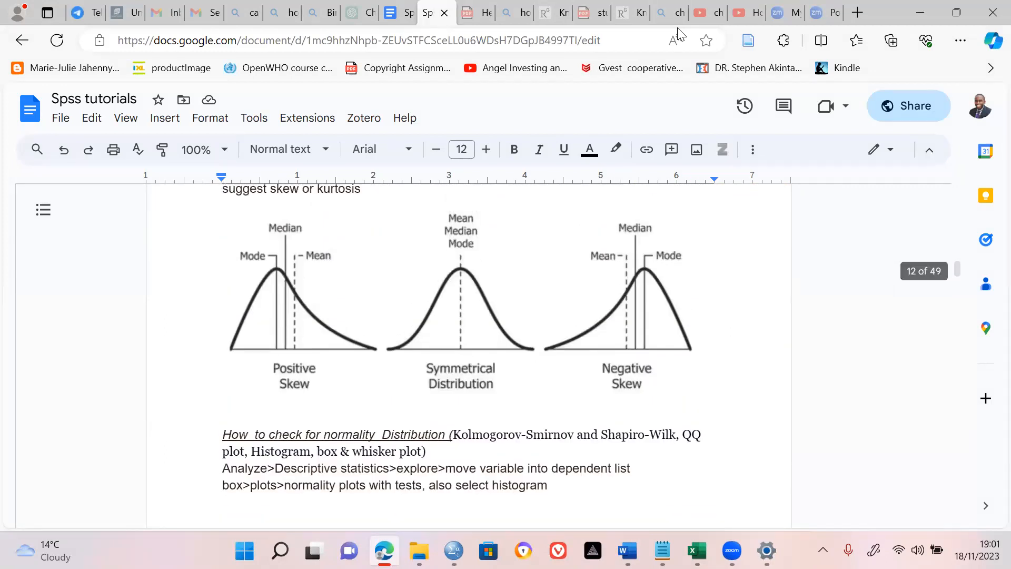
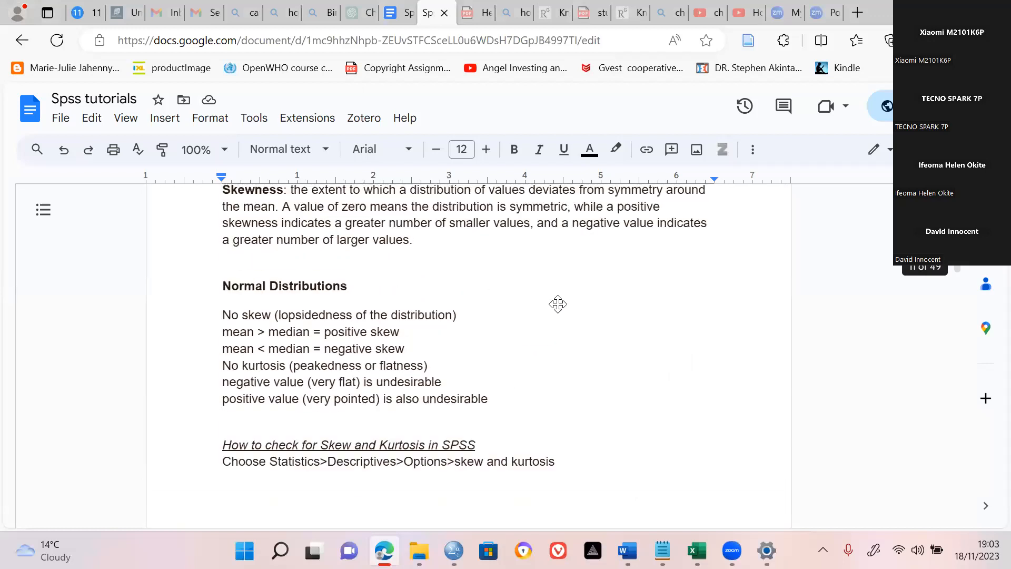
Look through the tutorial notes from the Normal Distributions section past the Explore and Q-Q plot explanations to the Bivariate Correlations example.
scroll(557, 305, down, 2)
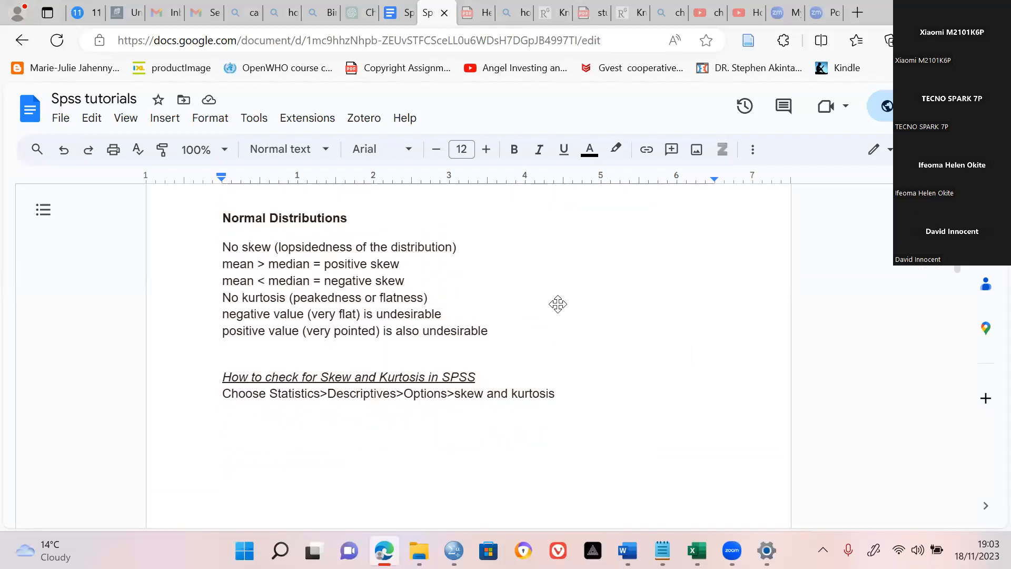
scroll(557, 304, down, 8)
scroll(557, 304, down, 3)
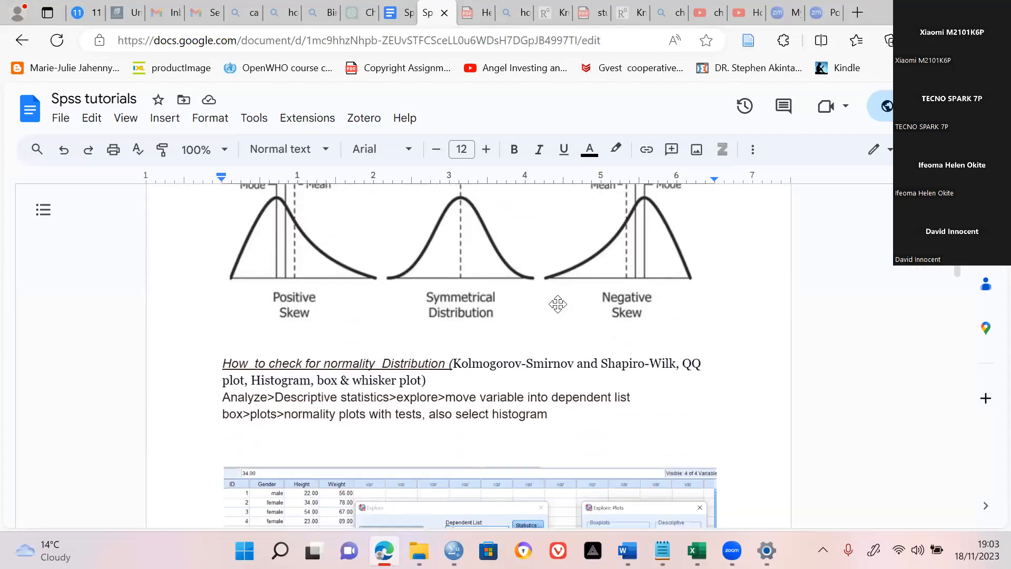
scroll(557, 304, down, 3)
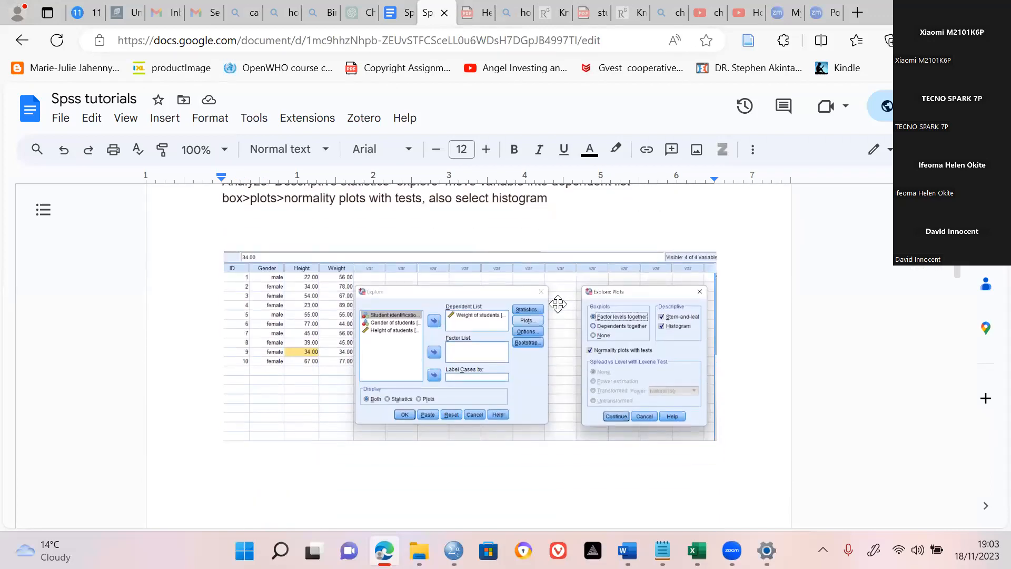
scroll(557, 304, up, 1)
scroll(557, 304, down, 8)
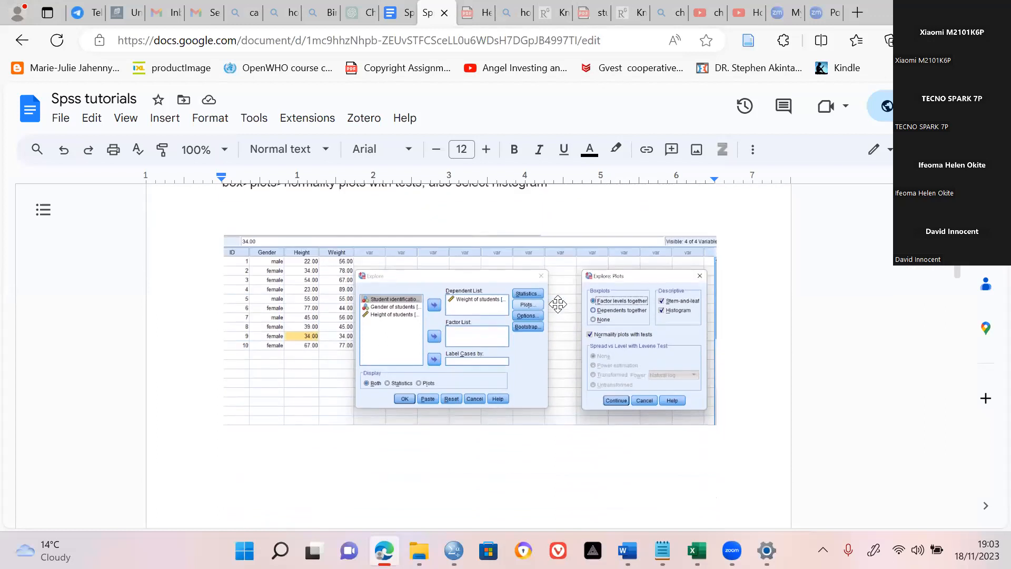
scroll(558, 304, down, 10)
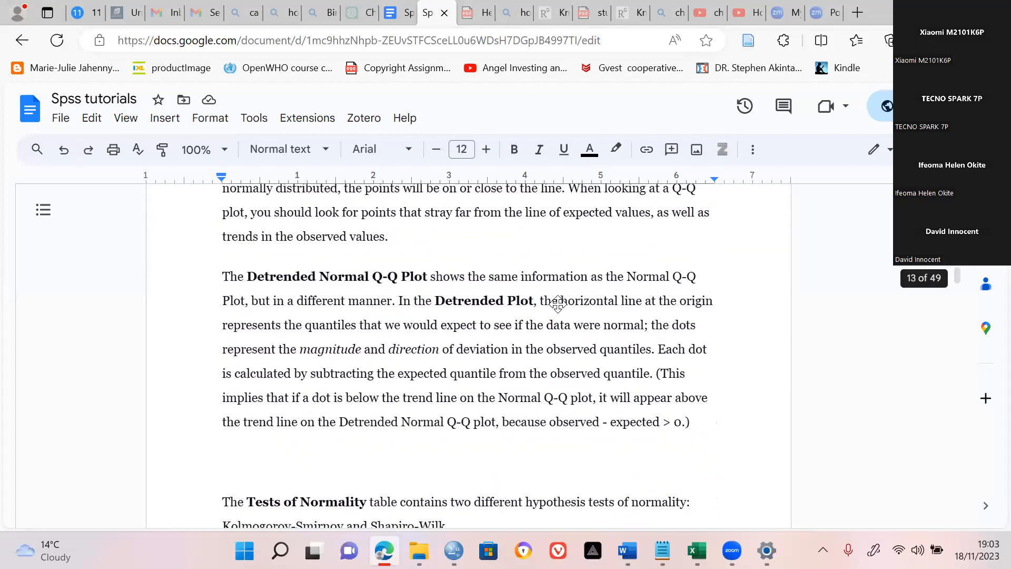
scroll(557, 305, down, 12)
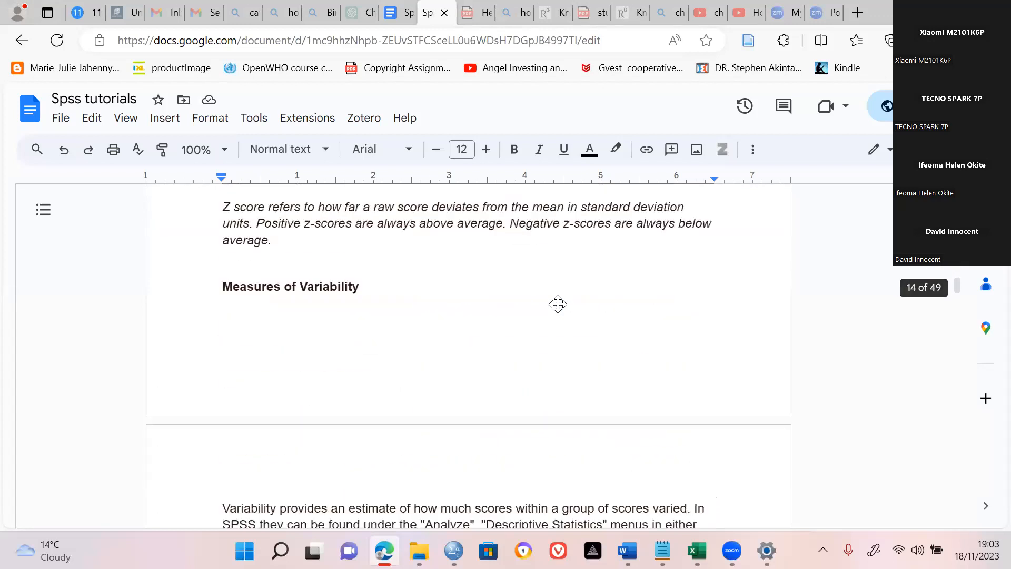
scroll(557, 305, up, 1)
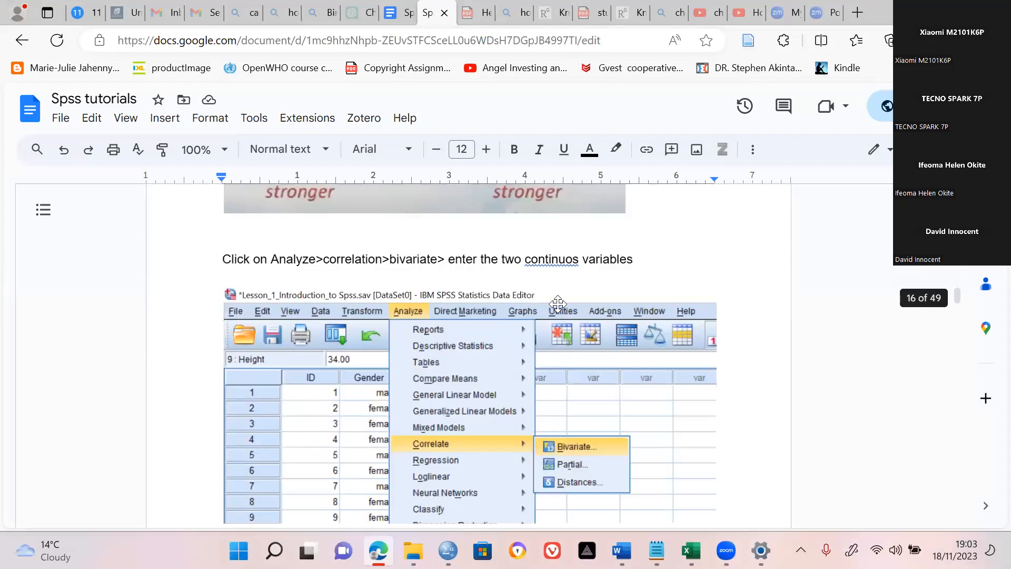
scroll(558, 305, down, 7)
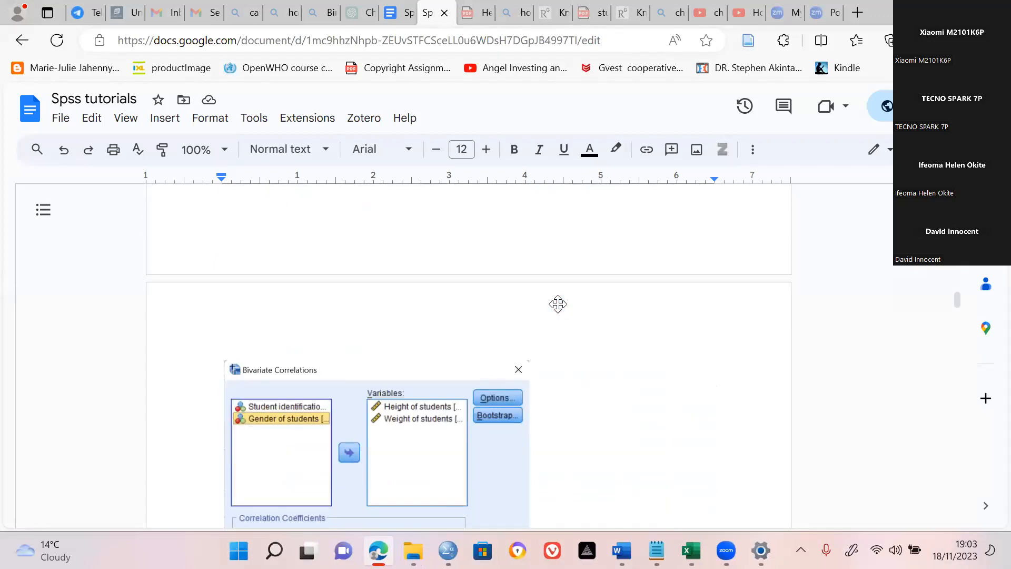
scroll(557, 304, down, 7)
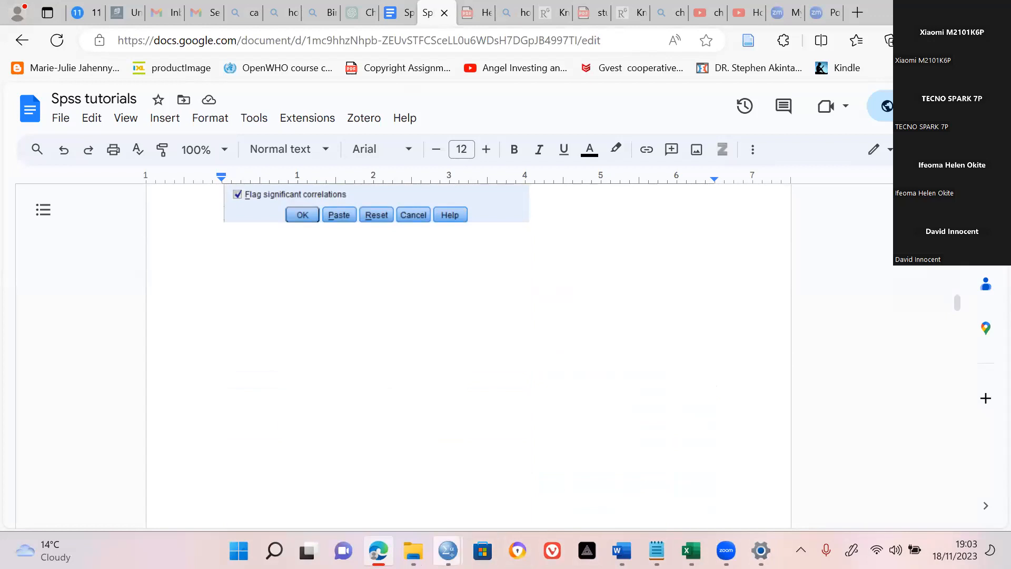
Switch to the dataset.sav window in SPSS and open the Frequencies analysis.
mouse_move(448, 550)
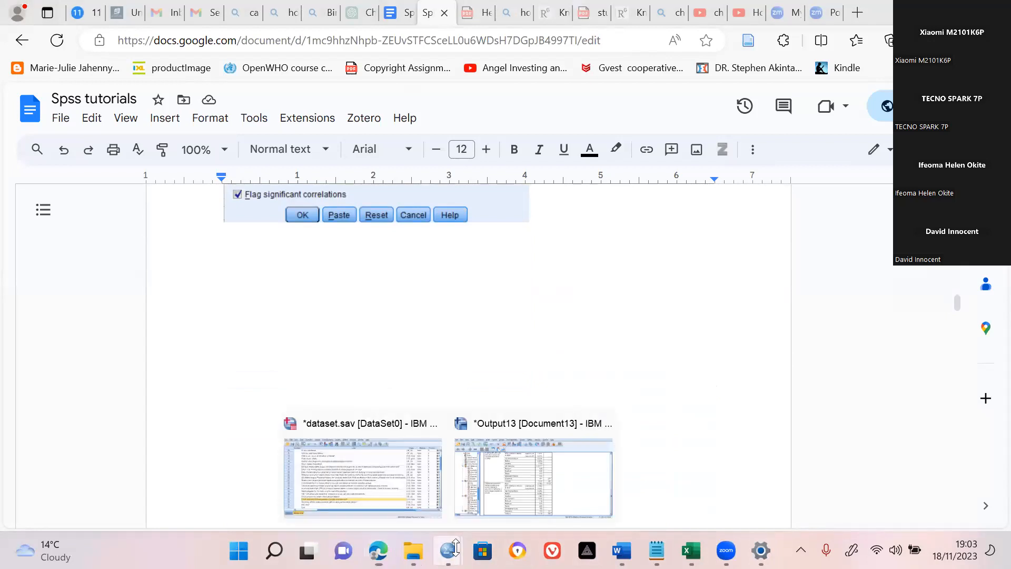
click(429, 528)
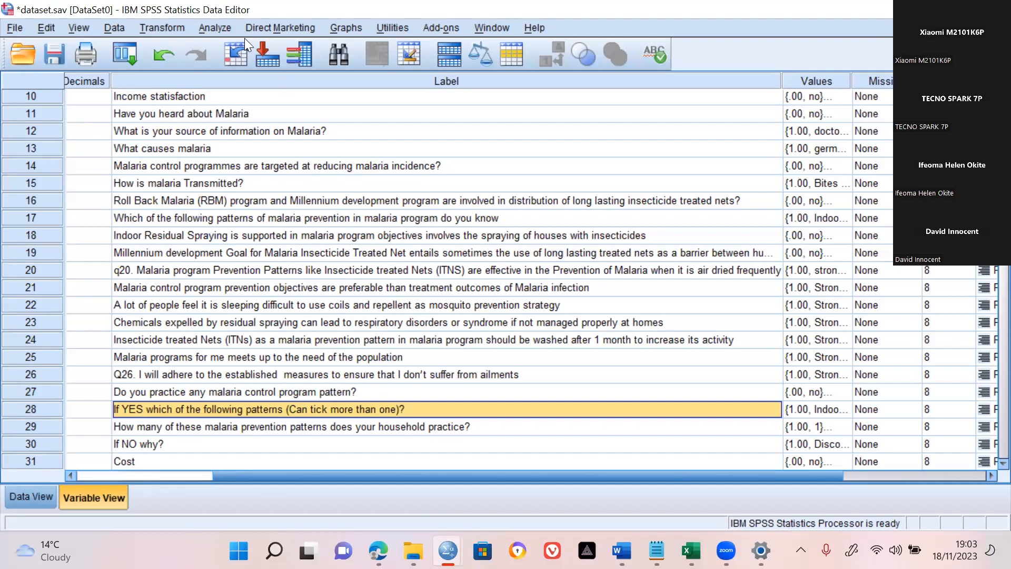
click(218, 28)
mouse_move(273, 68)
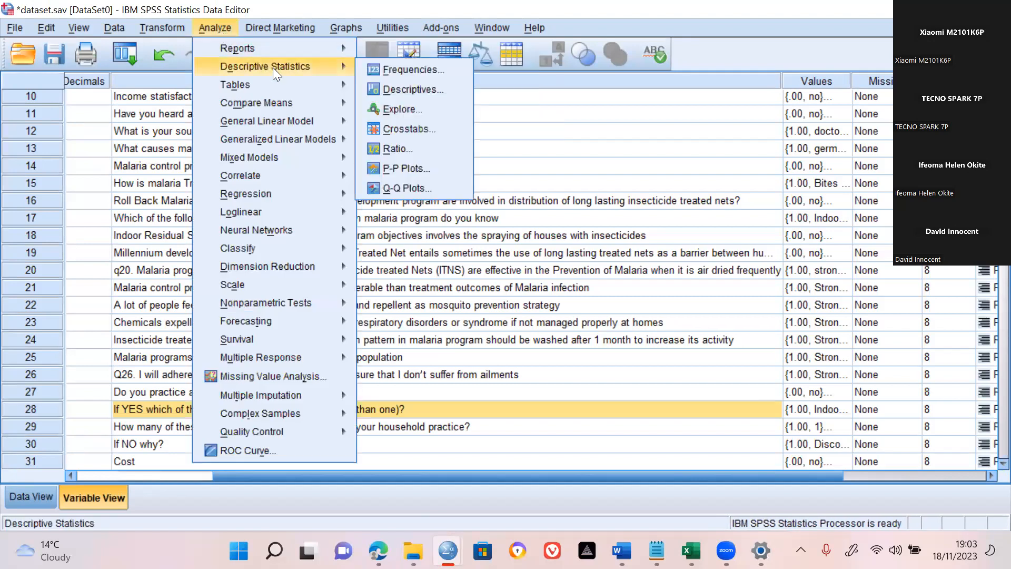
click(393, 70)
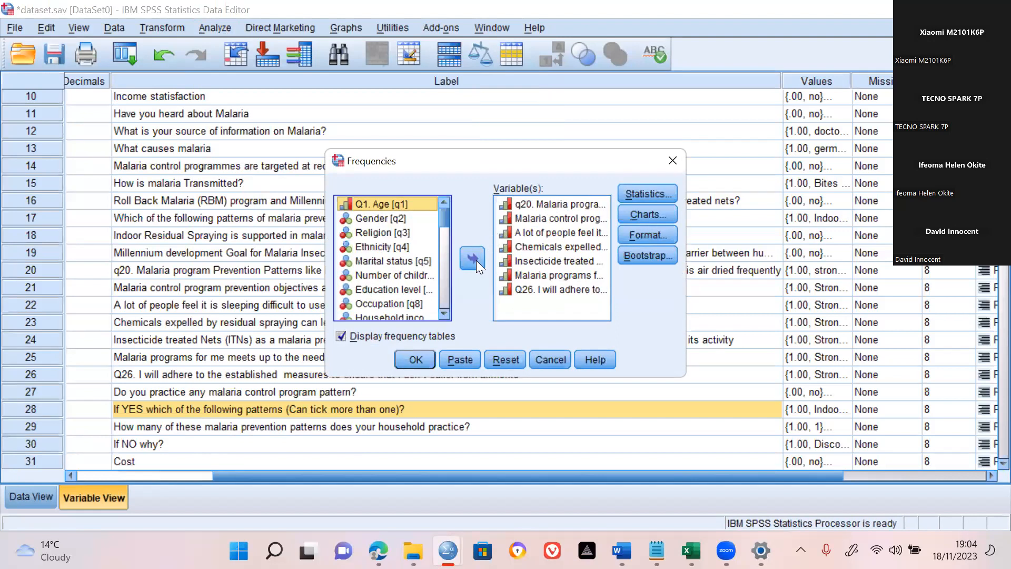
Clear all variables from the Frequencies analysis and add the seven attitude questions q20 to Q26 back in.
click(497, 261)
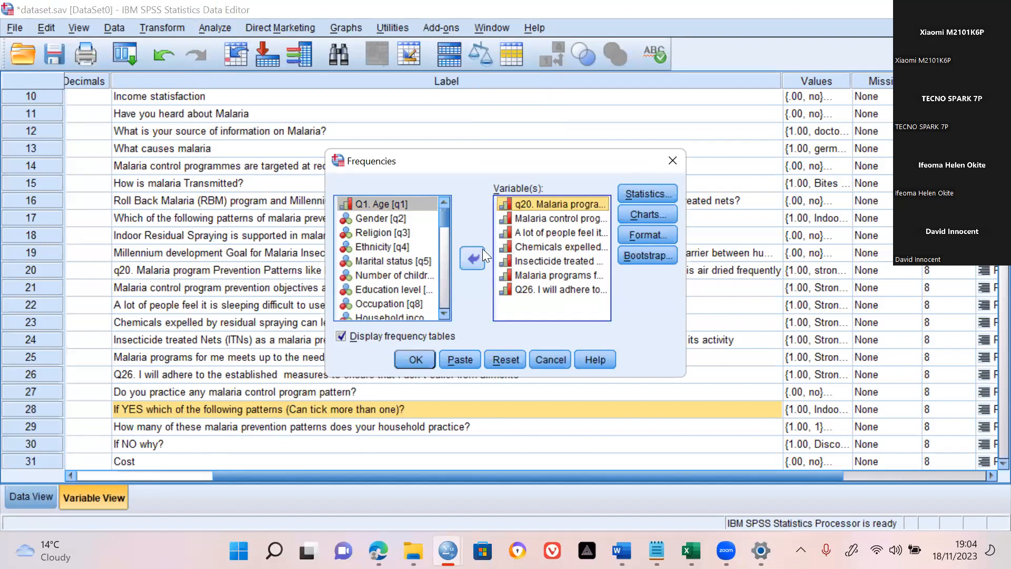
key(ctrl+a)
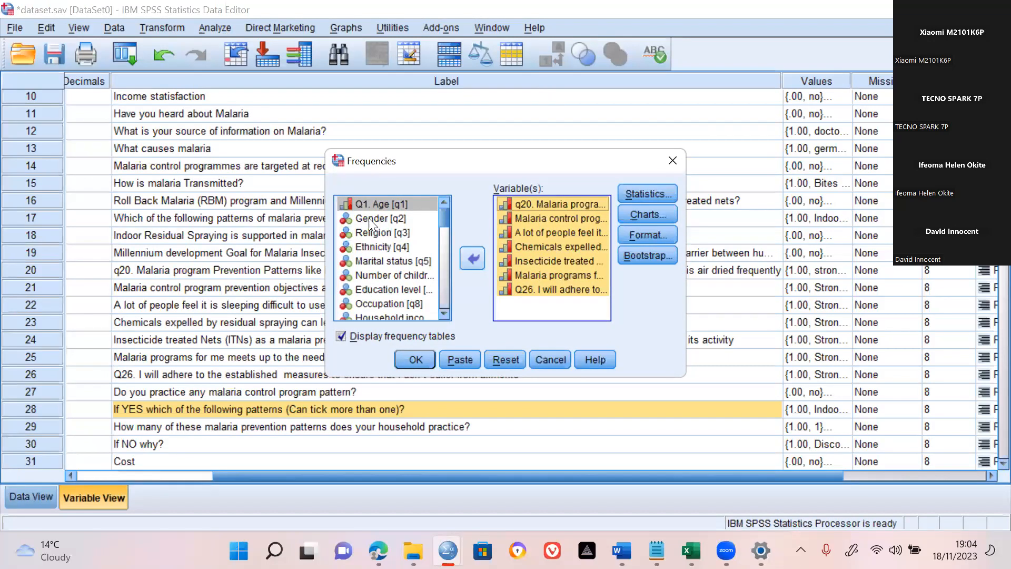
key(Delete)
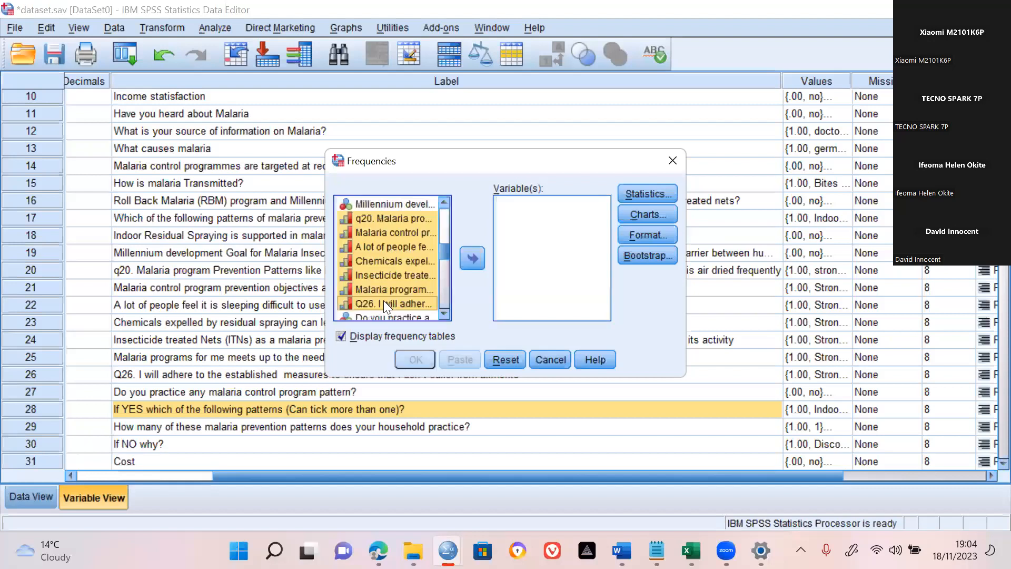
click(383, 300)
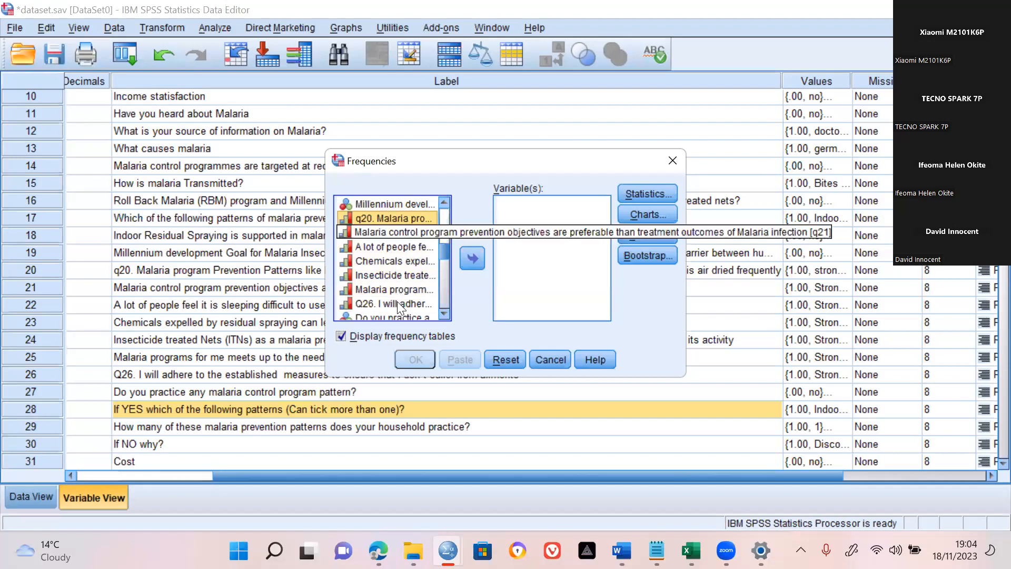
key(shift+Down)
key(shift+Down)
key(shift+Down)
click(472, 252)
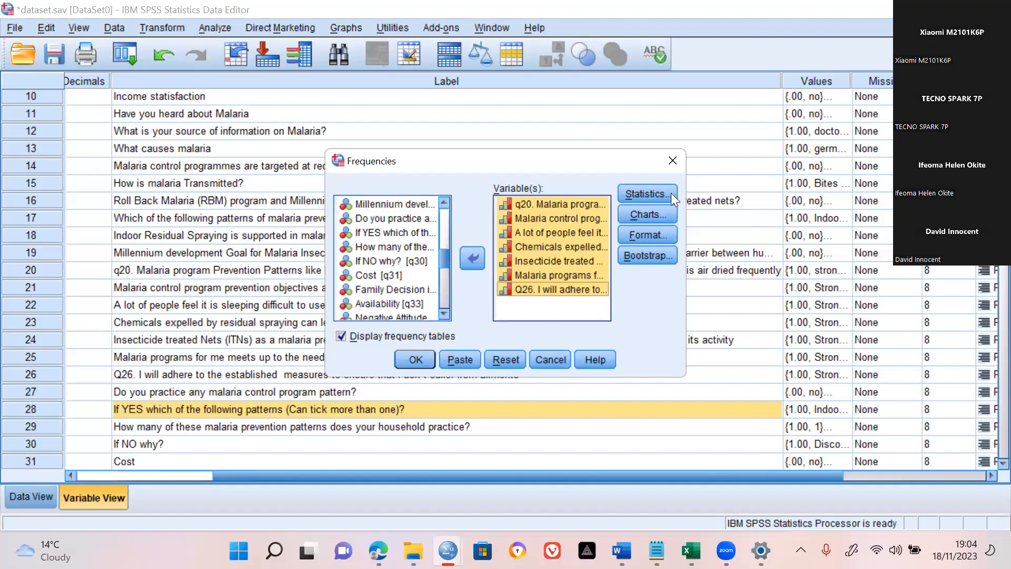
Set the Frequencies statistics to the mean only with chart type None, and run the analysis with frequency tables displayed.
click(657, 198)
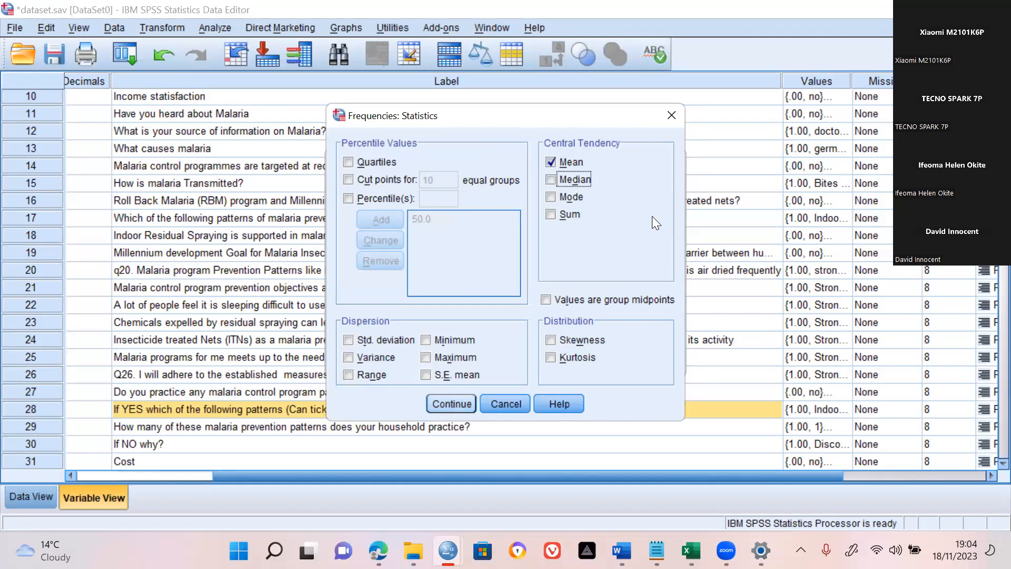
key(Return)
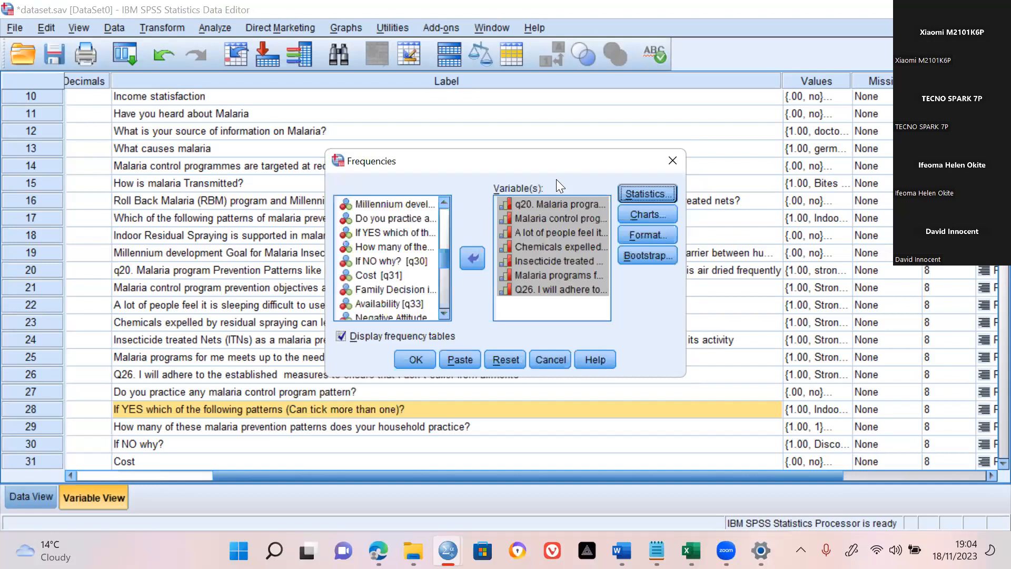
click(668, 213)
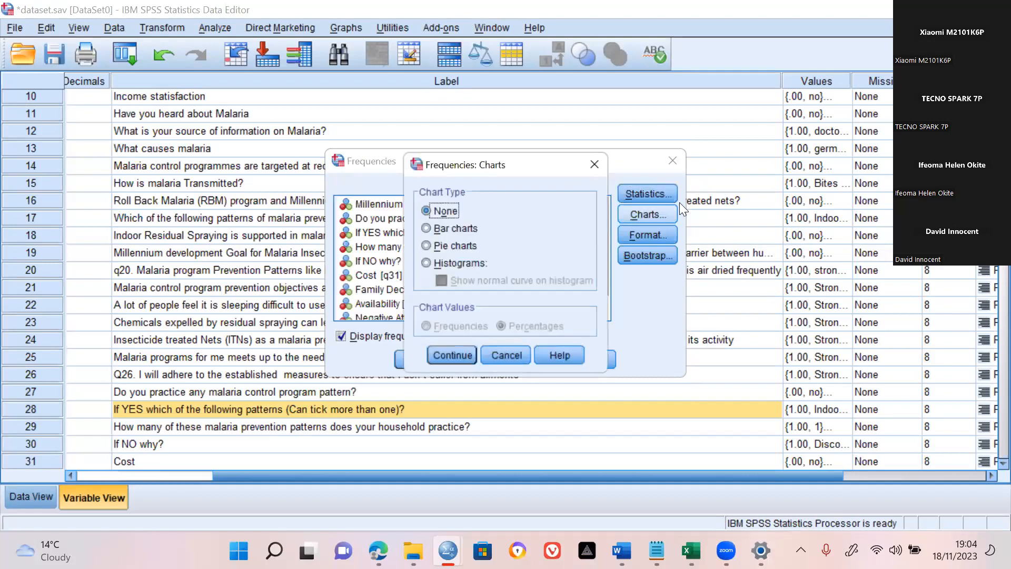
key(Return)
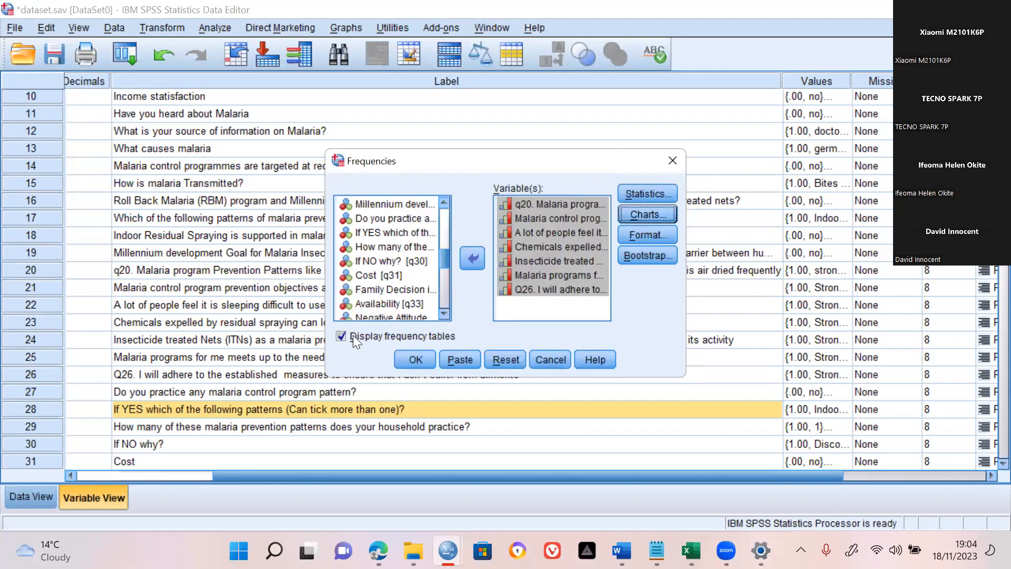
click(598, 62)
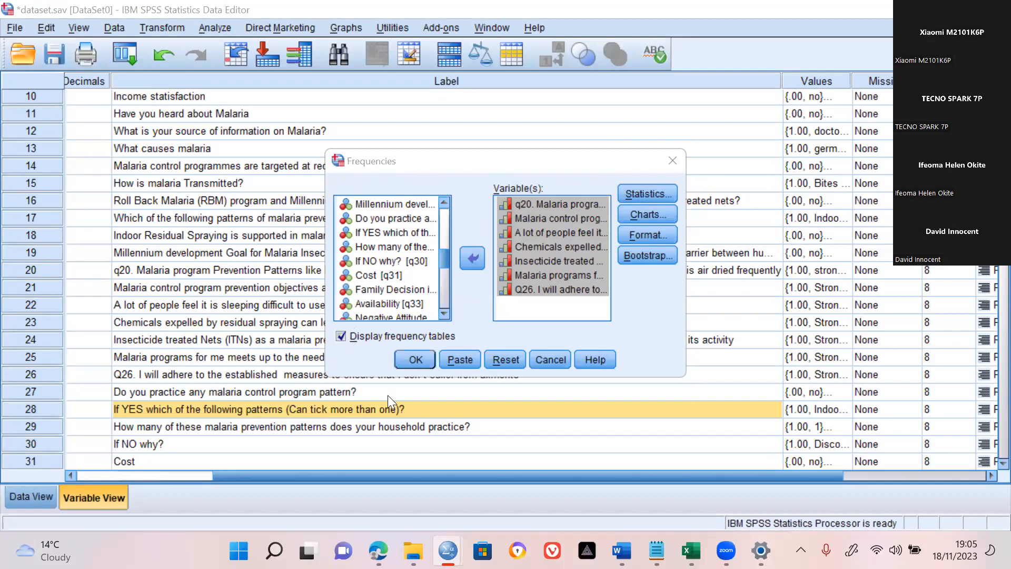
click(421, 359)
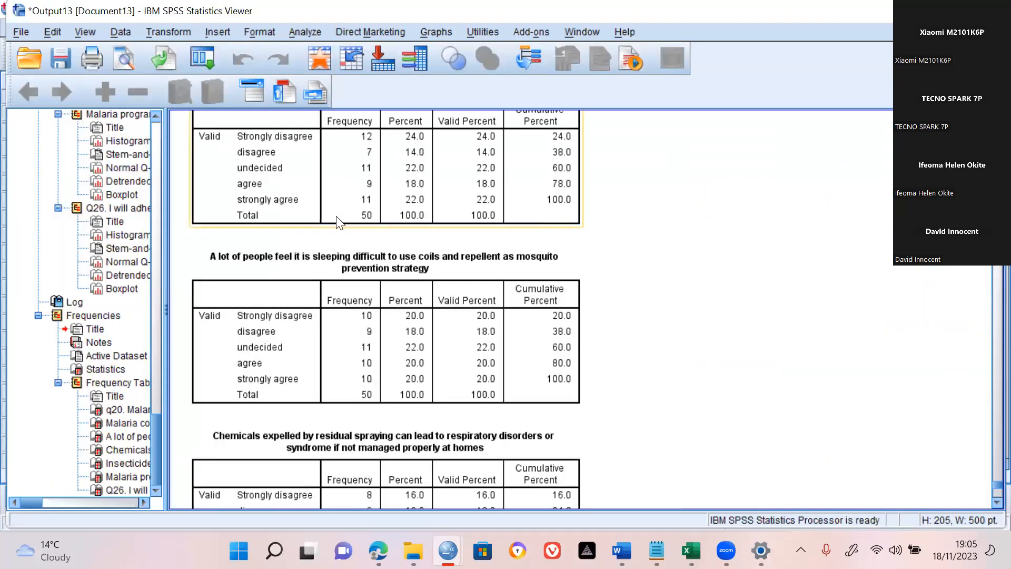
Examine the frequency tables for the coils and repellent question and the malaria control program prevention objectives question.
click(526, 337)
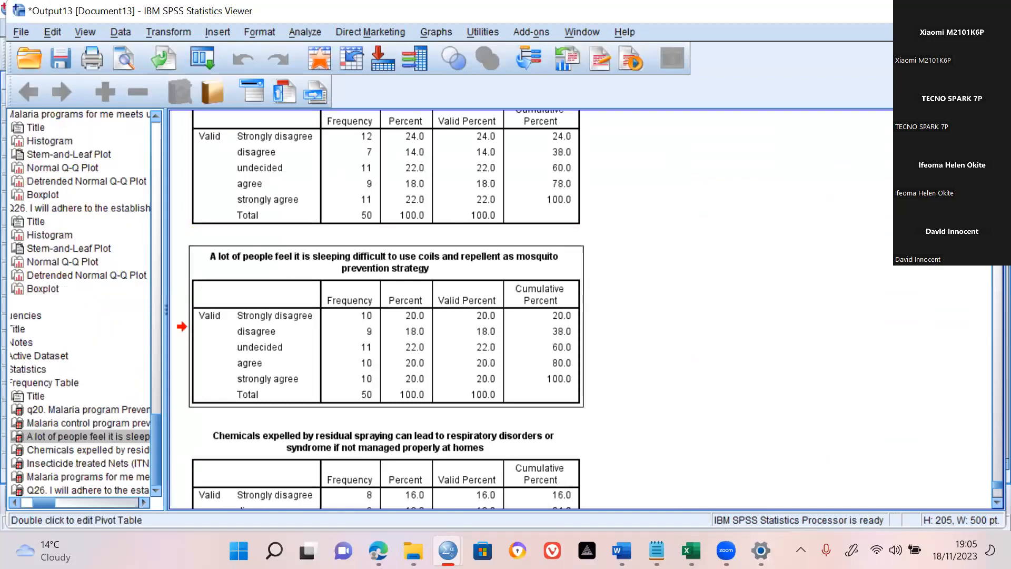
click(684, 337)
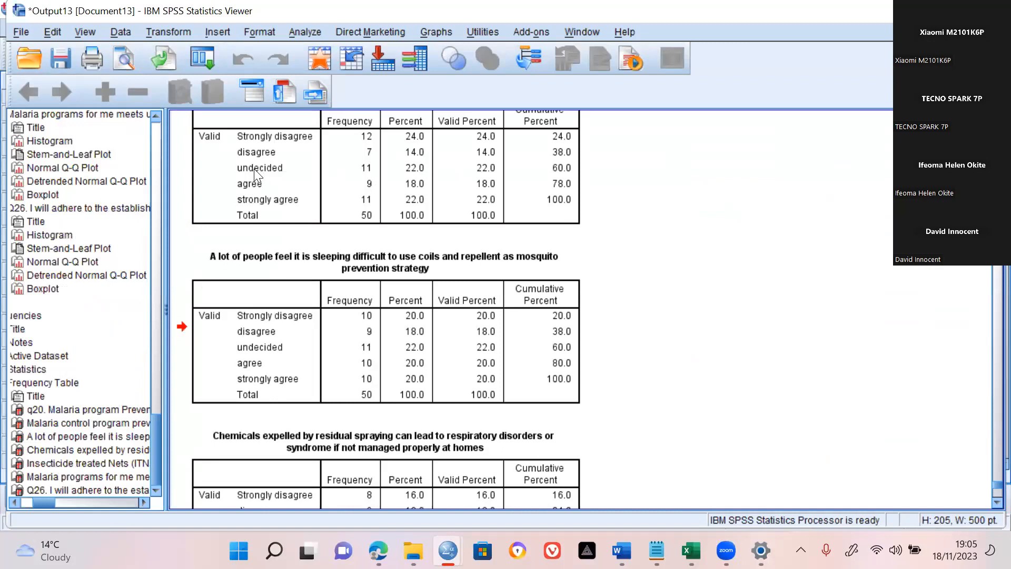
scroll(210, 169, up, 2)
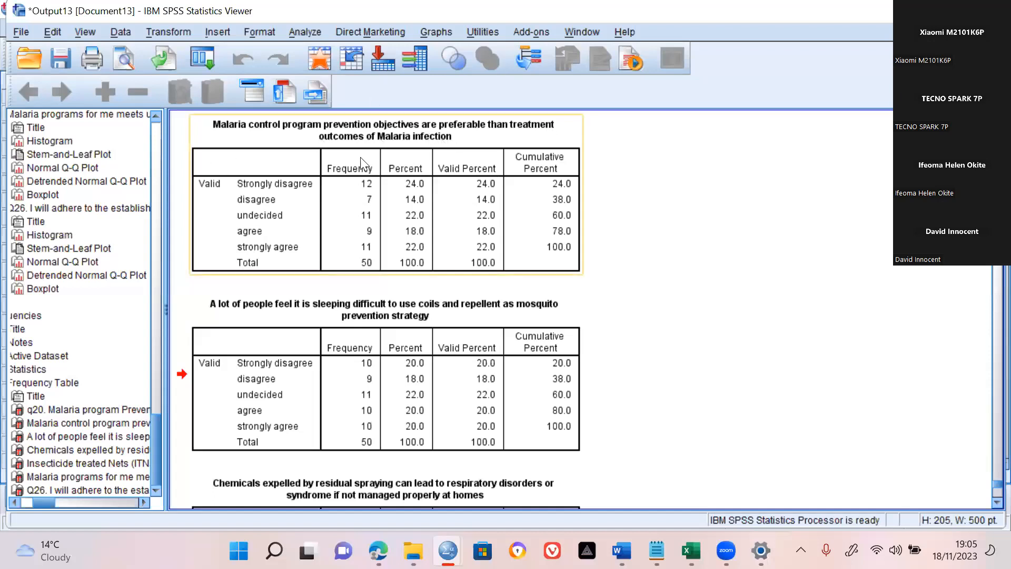
Activate the malaria control program prevention objectives frequency table for editing and select its empty corner header cell.
double_click(199, 160)
right_click(200, 161)
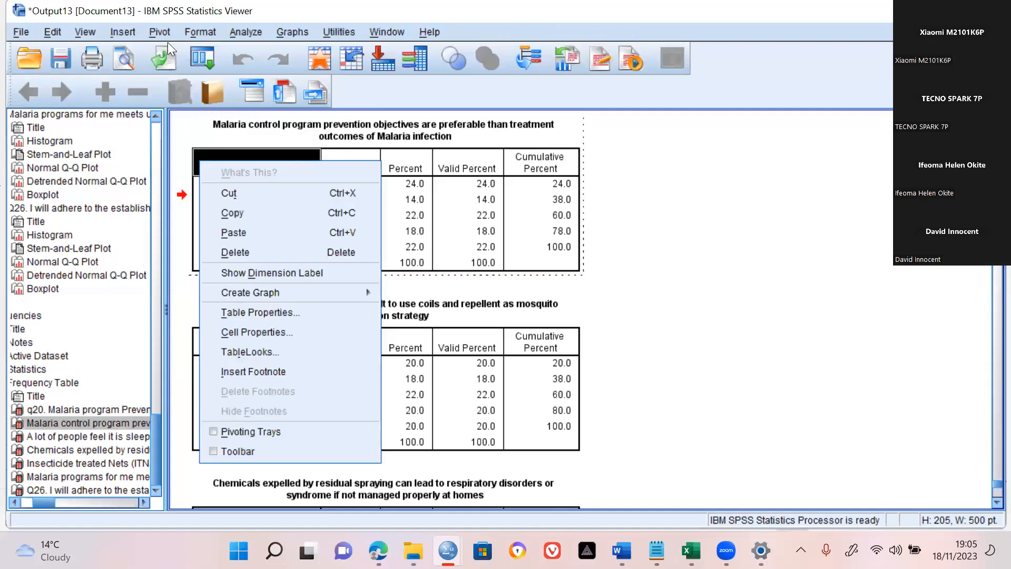
key(Escape)
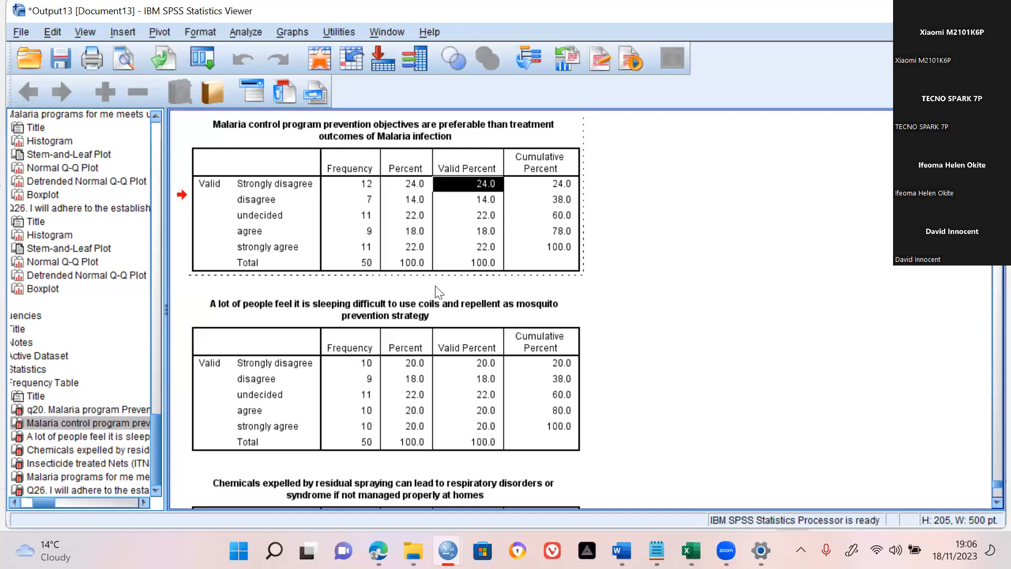
key(ctrl+Home)
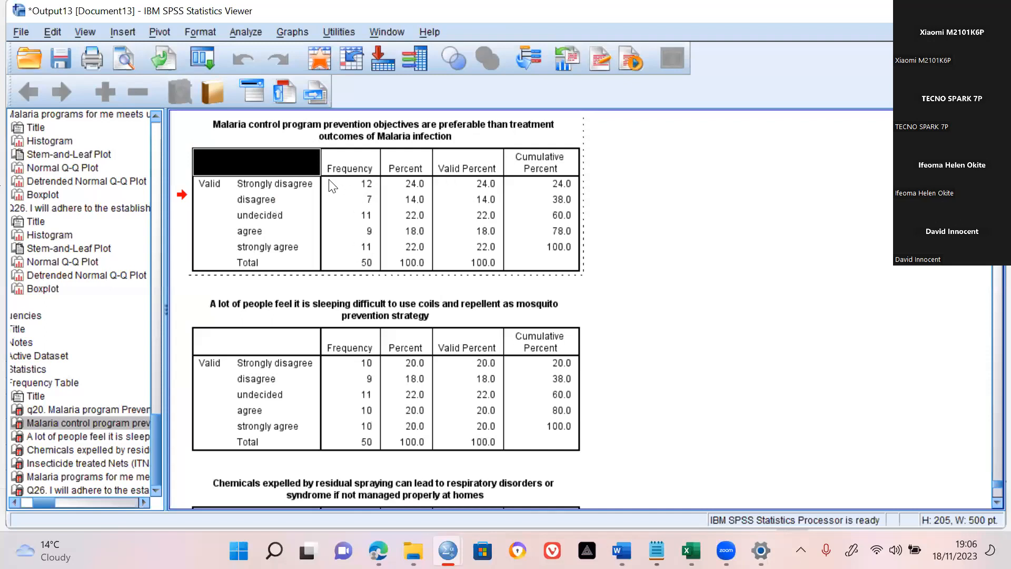
Transpose the malaria control program objectives table and copy its Frequency and Percent rows for all five responses to AH5 of Excel's demographics sheet.
key(alt+p)
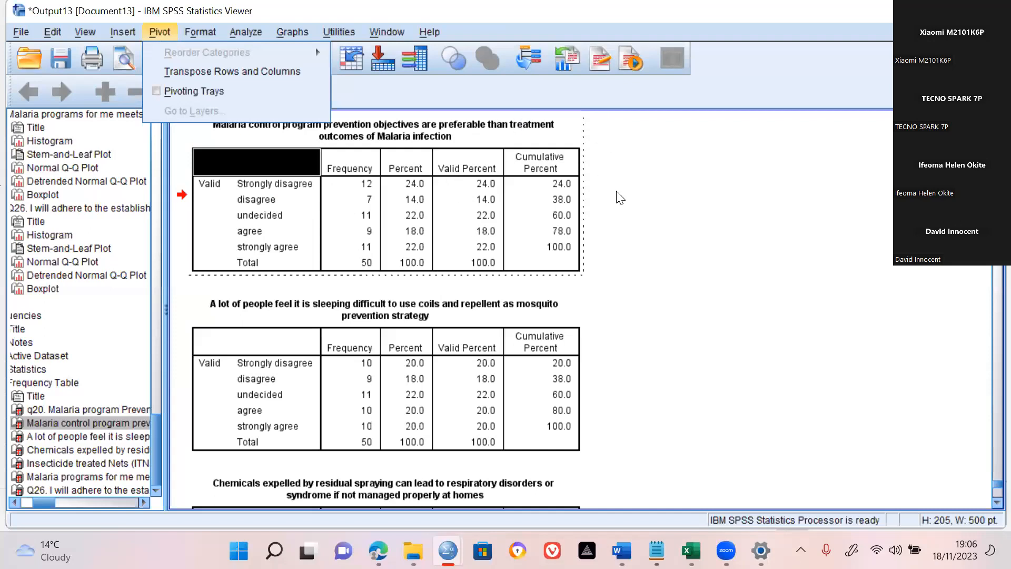
key(t)
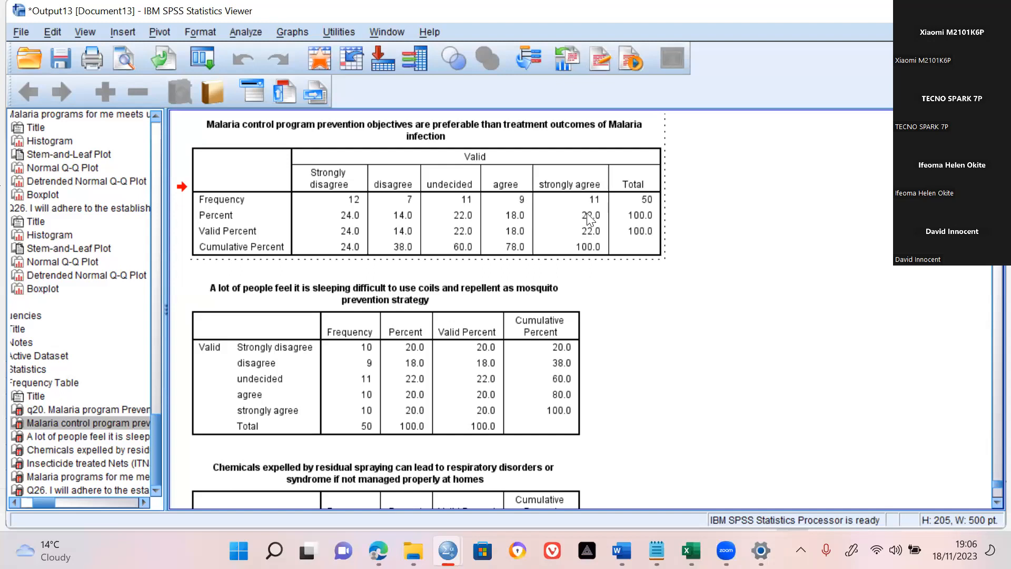
key(Down)
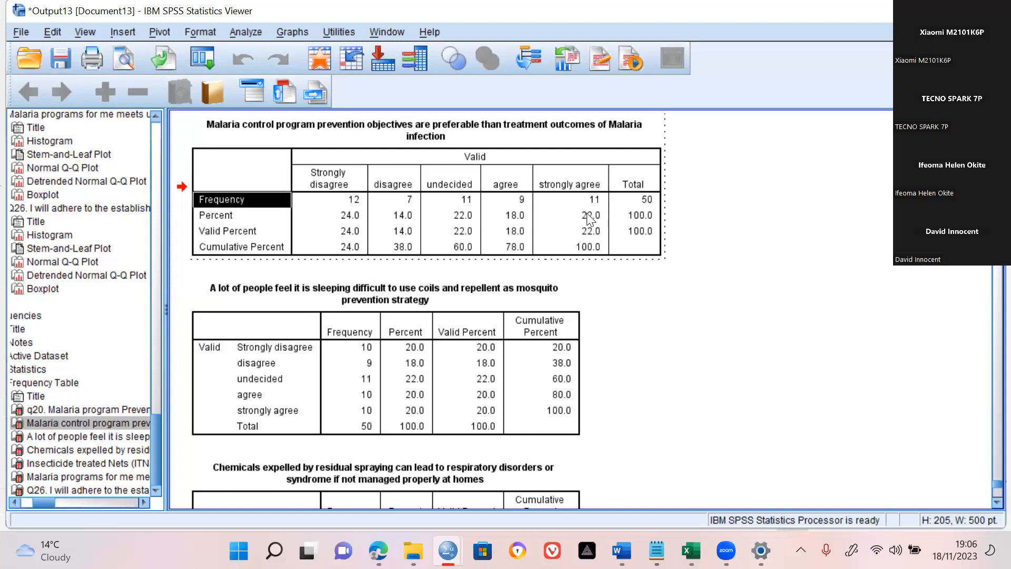
shift+click(589, 219)
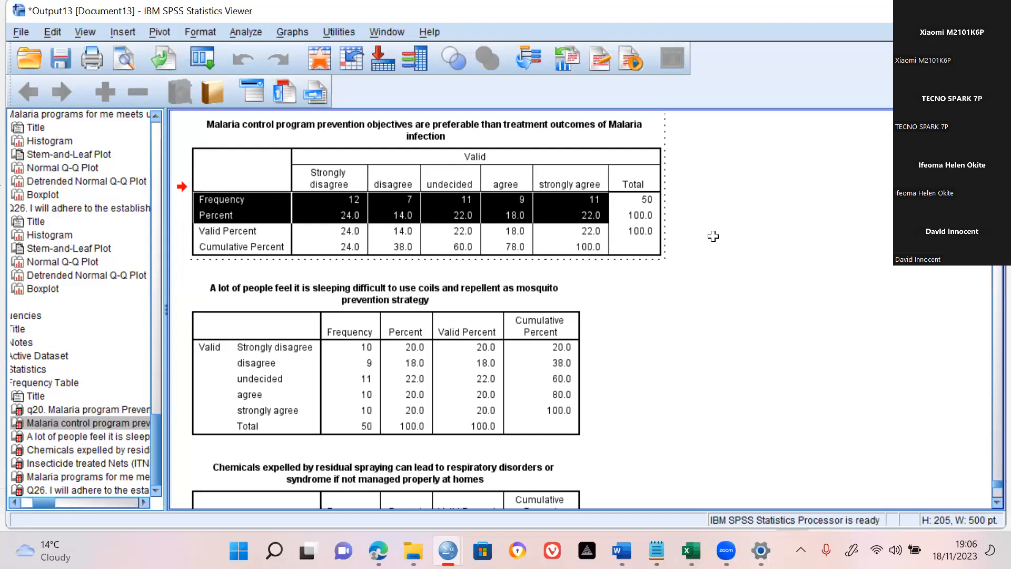
key(alt+Tab)
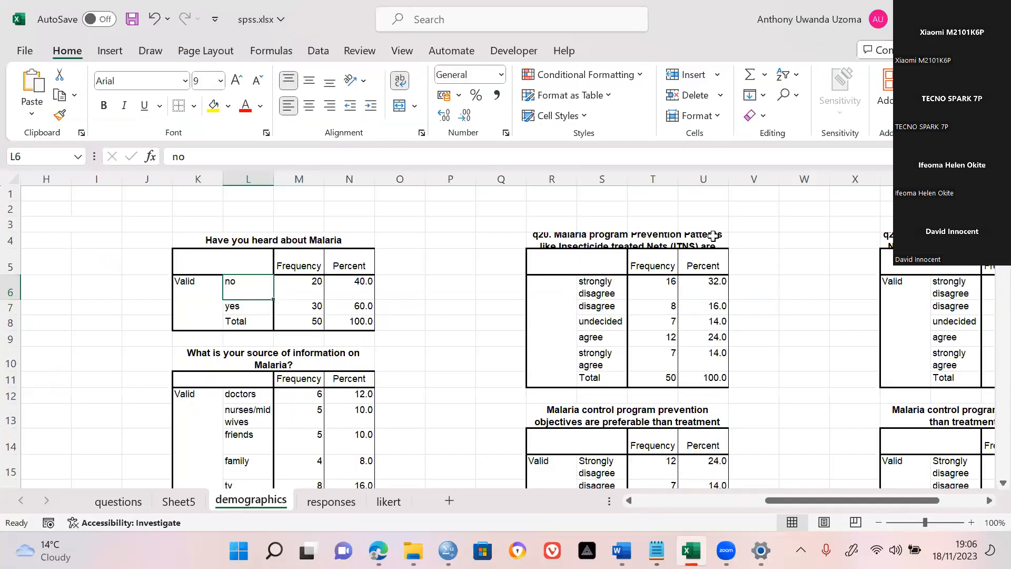
scroll(712, 235, right, 4)
click(747, 261)
key(ctrl+v)
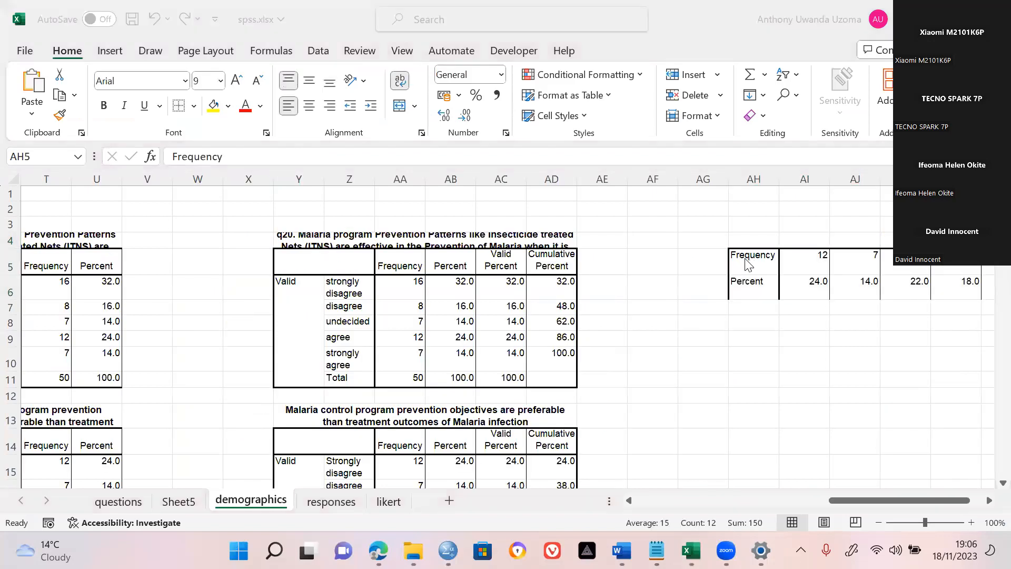
Copy the malaria control program objectives table title from the SPSS Viewer into Excel cell AH4, above the pasted Frequency and Percent rows.
key(alt+Tab)
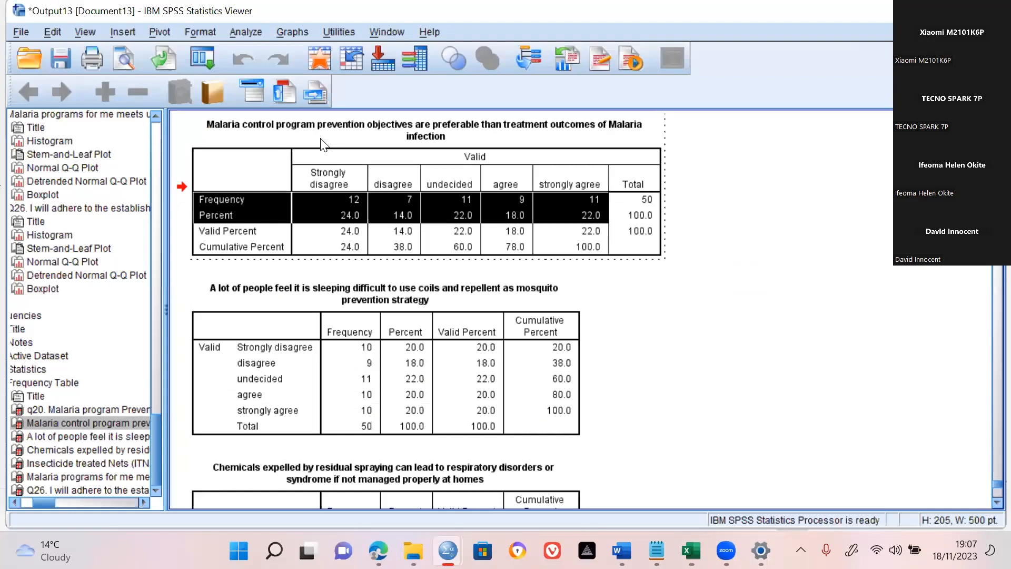
click(314, 124)
key(ctrl+c)
key(alt+Tab)
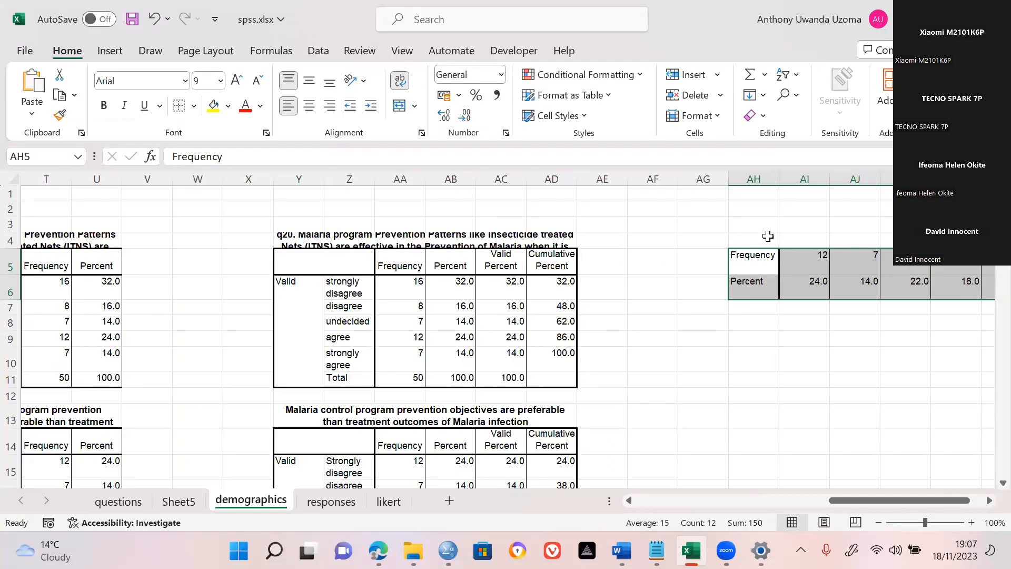
click(767, 236)
key(ctrl+v)
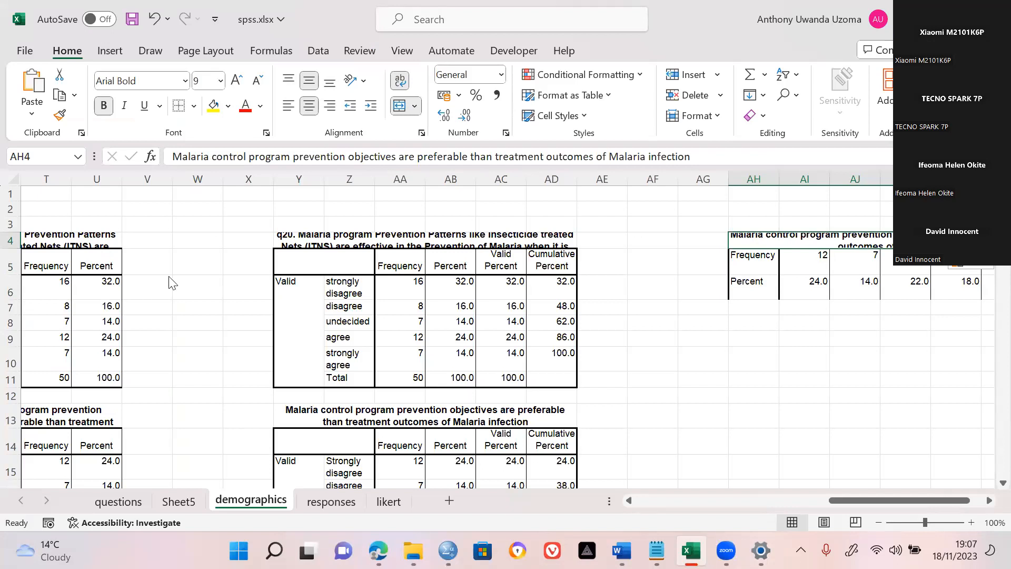
Switch back to SPSS and transpose the malaria control program objectives table again to restore the responses as rows.
key(alt+Tab)
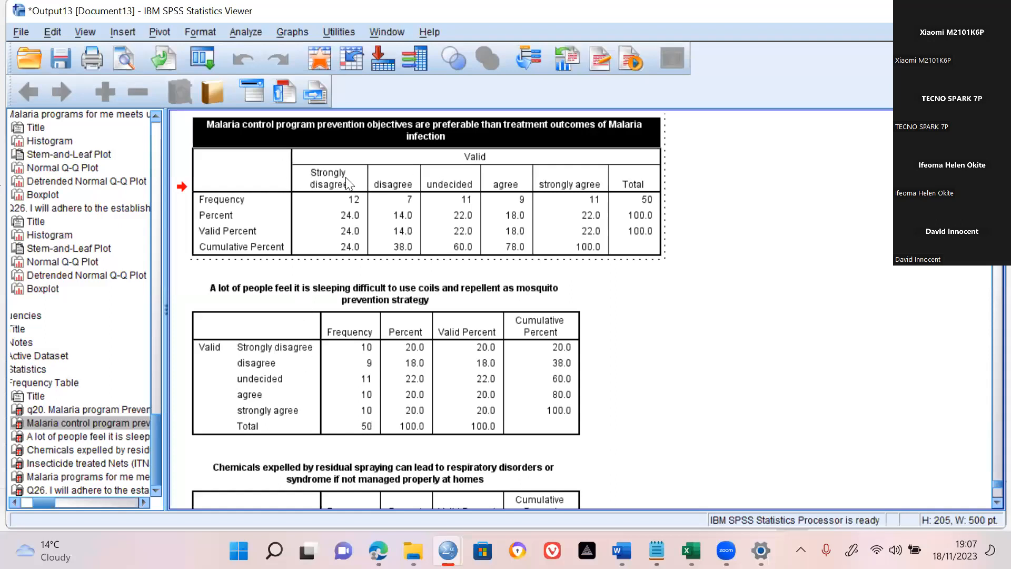
click(215, 171)
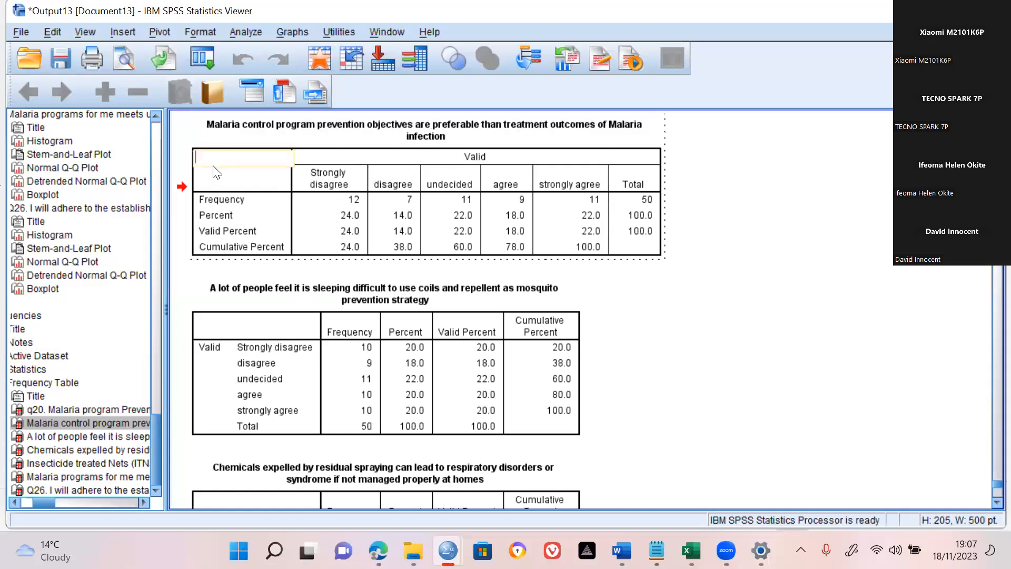
click(235, 232)
double_click(226, 214)
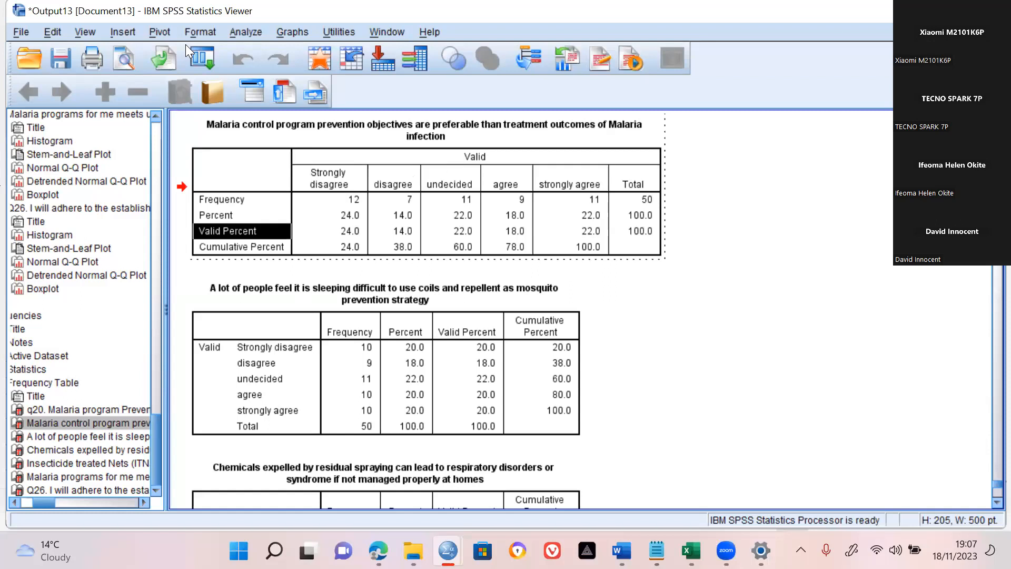
click(160, 32)
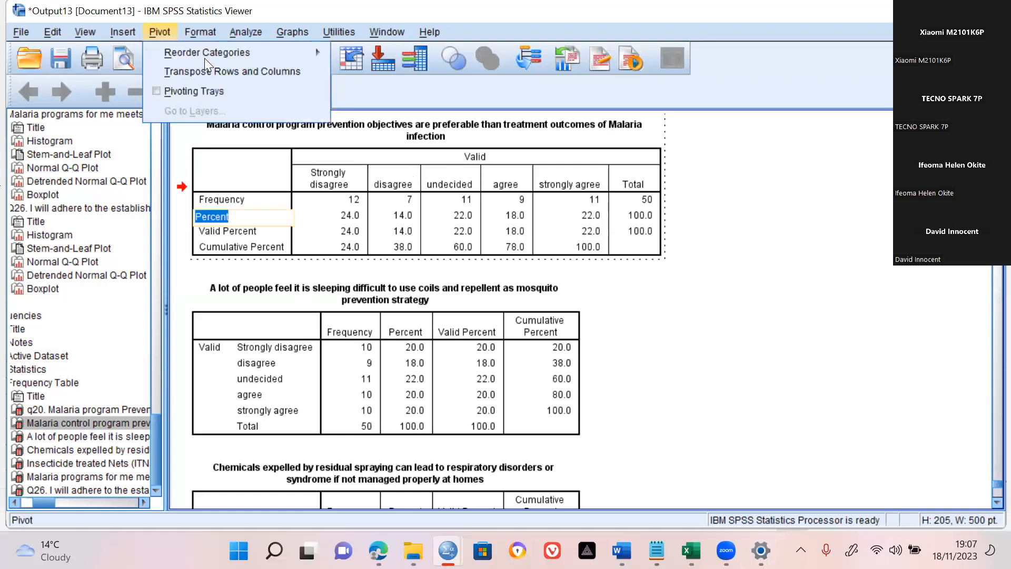
click(246, 70)
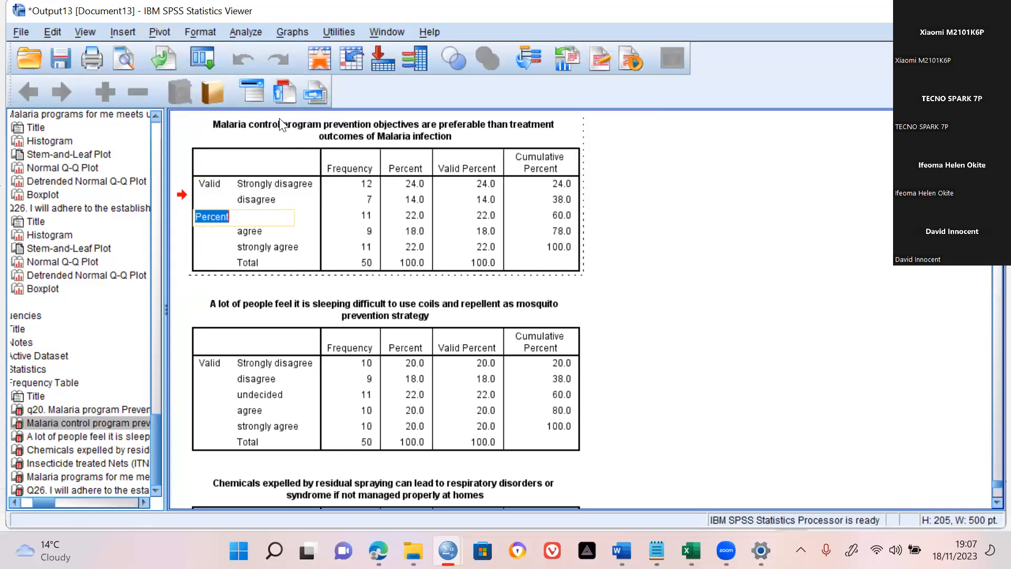
click(323, 245)
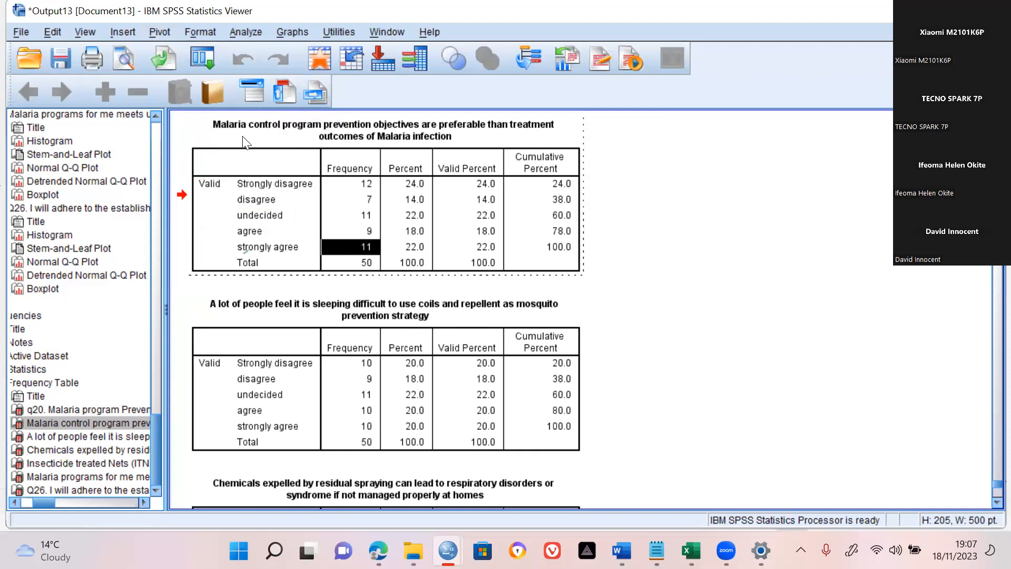
click(269, 145)
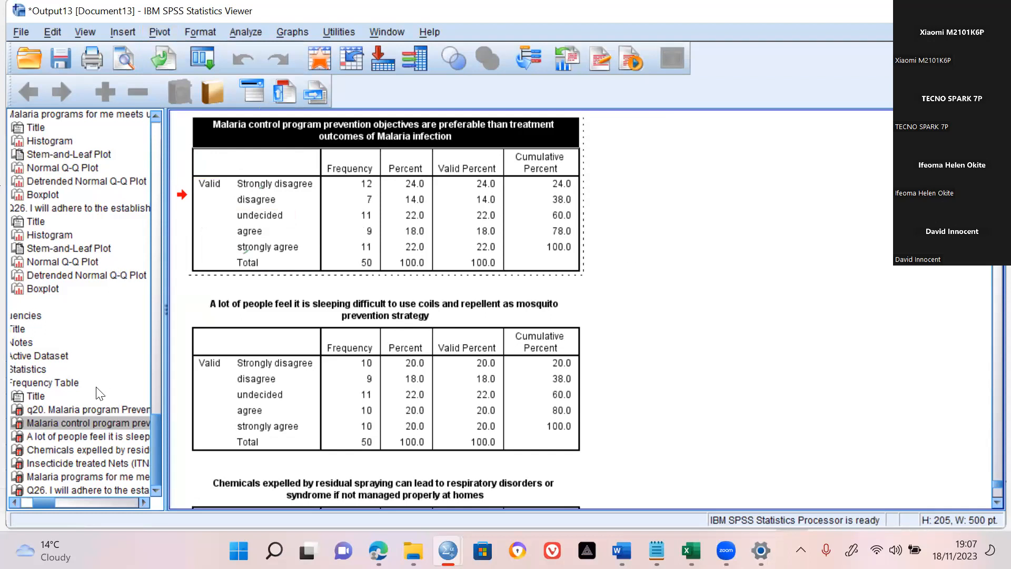
Select and copy all seven frequency tables, from q20 through Q26, in the SPSS output.
click(156, 390)
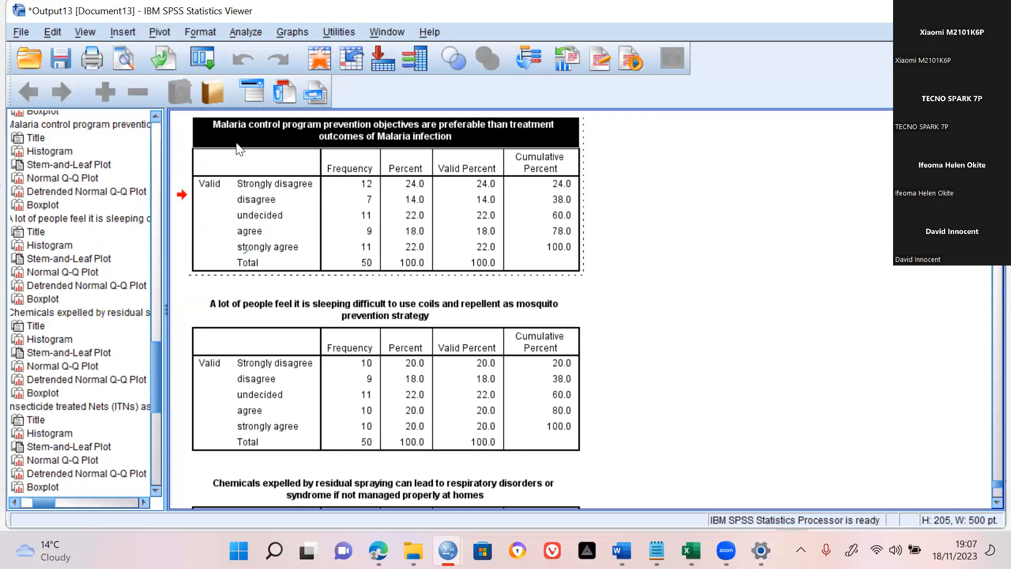
click(262, 138)
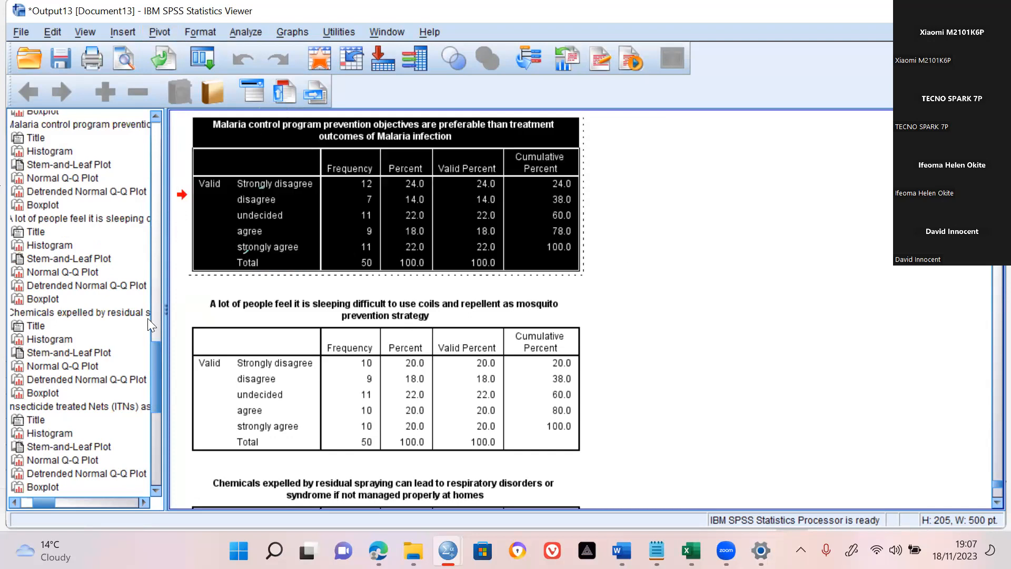
drag(154, 408, 154, 432)
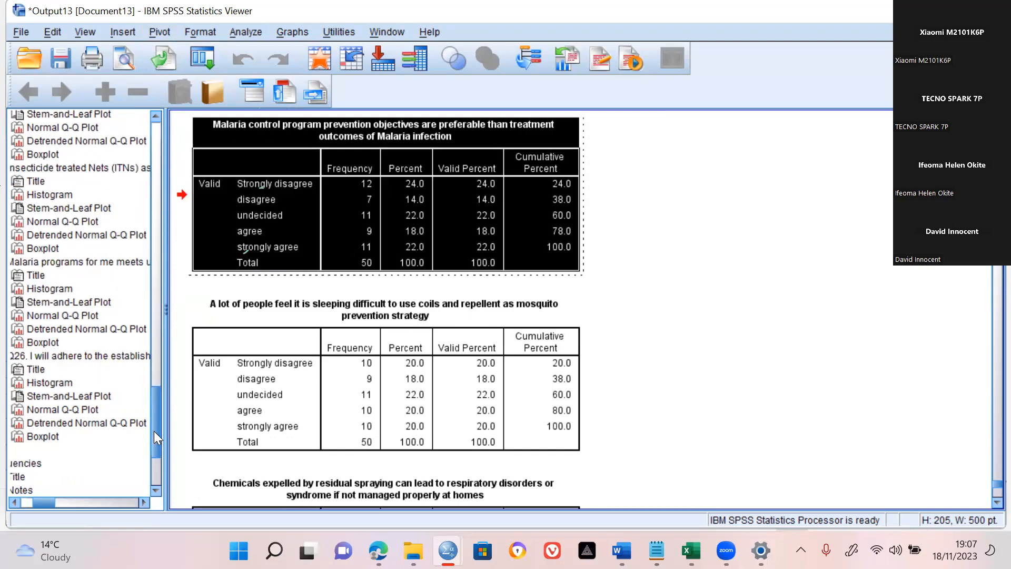
scroll(154, 431, down, 4)
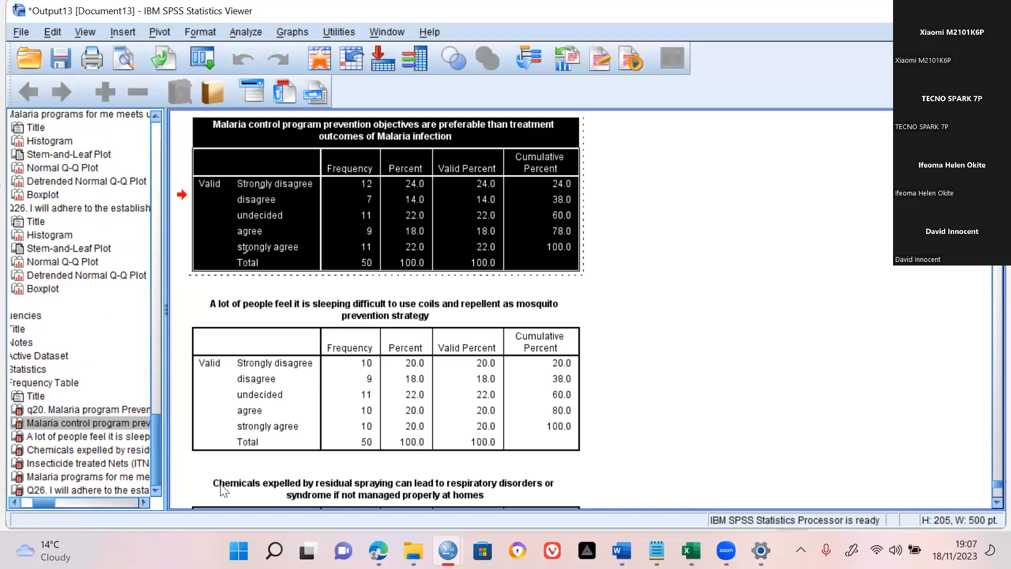
click(37, 408)
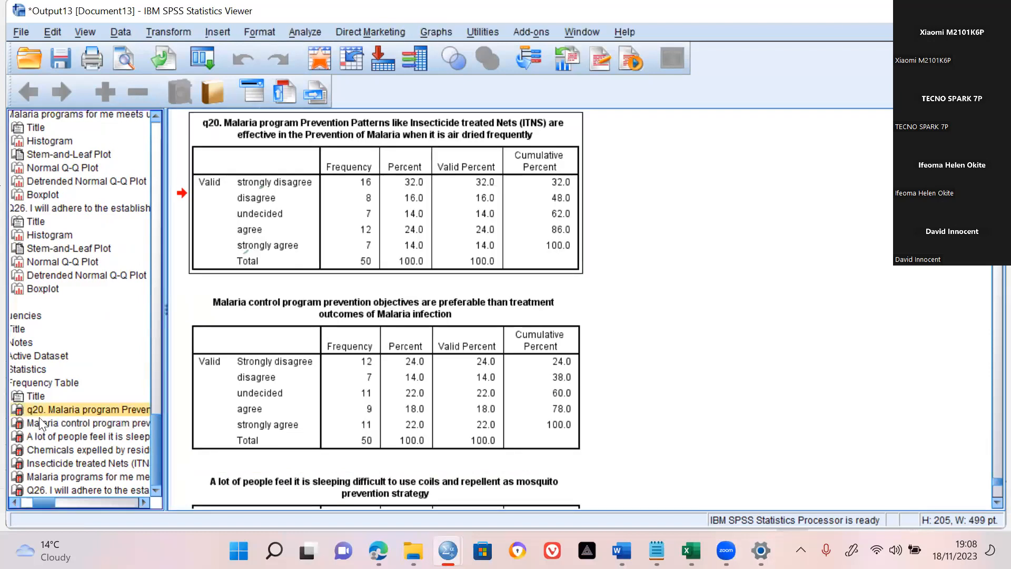
shift+click(38, 423)
shift+click(41, 436)
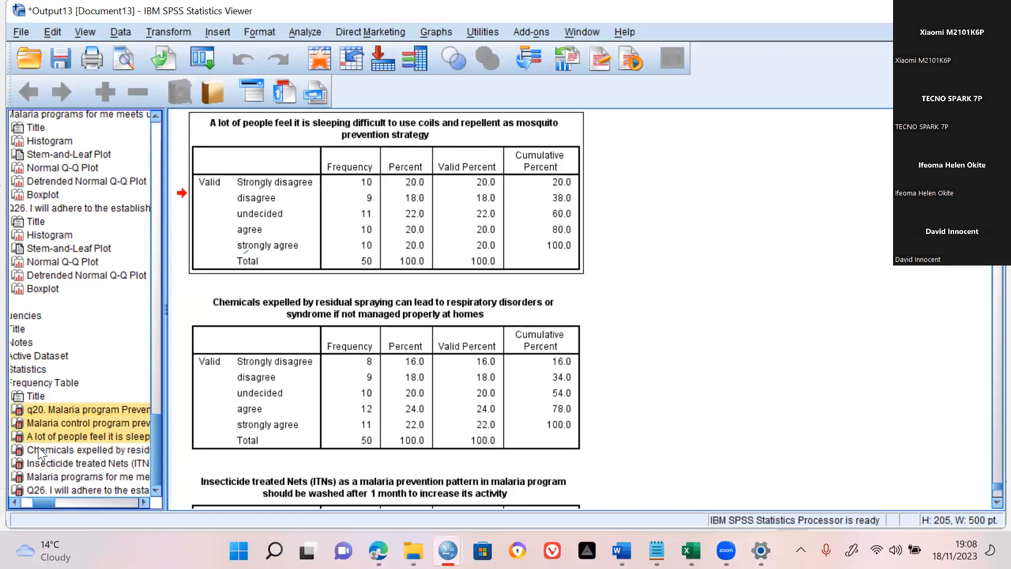
shift+click(40, 450)
shift+click(39, 463)
shift+click(38, 475)
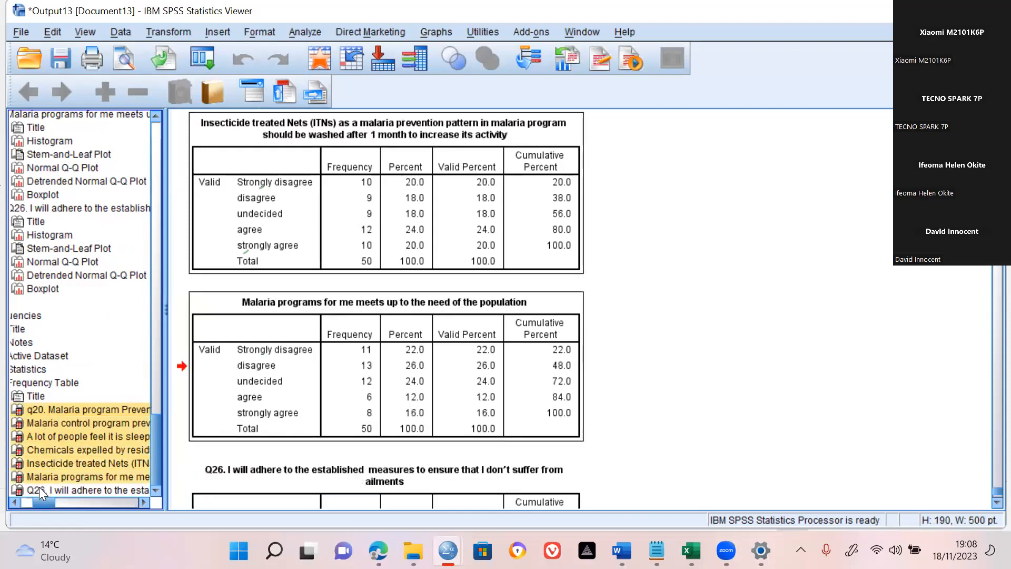
shift+click(39, 489)
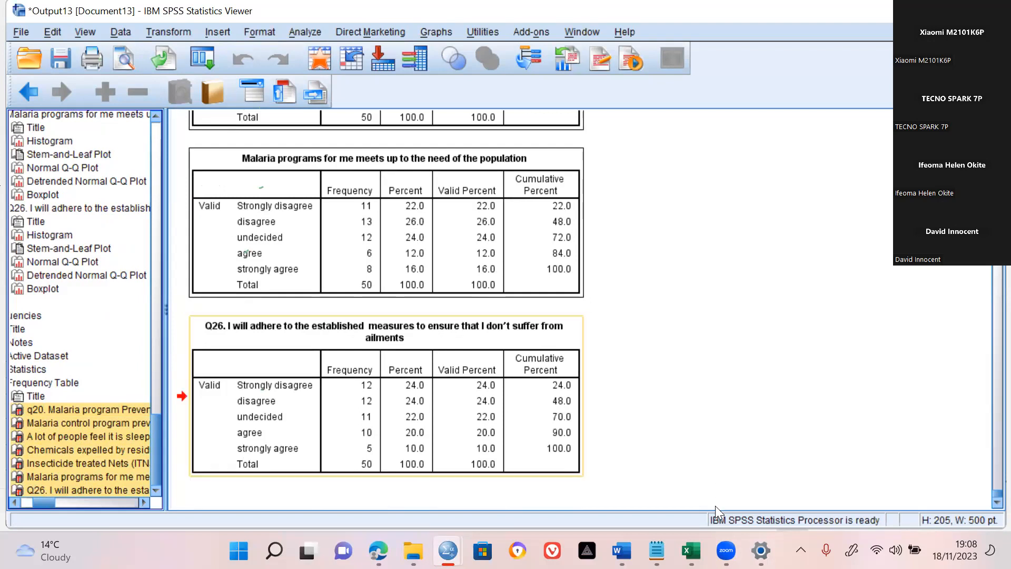
Switch to Excel, clear the transposed rows and title starting at AH4, and paste the seven frequency tables there.
click(691, 550)
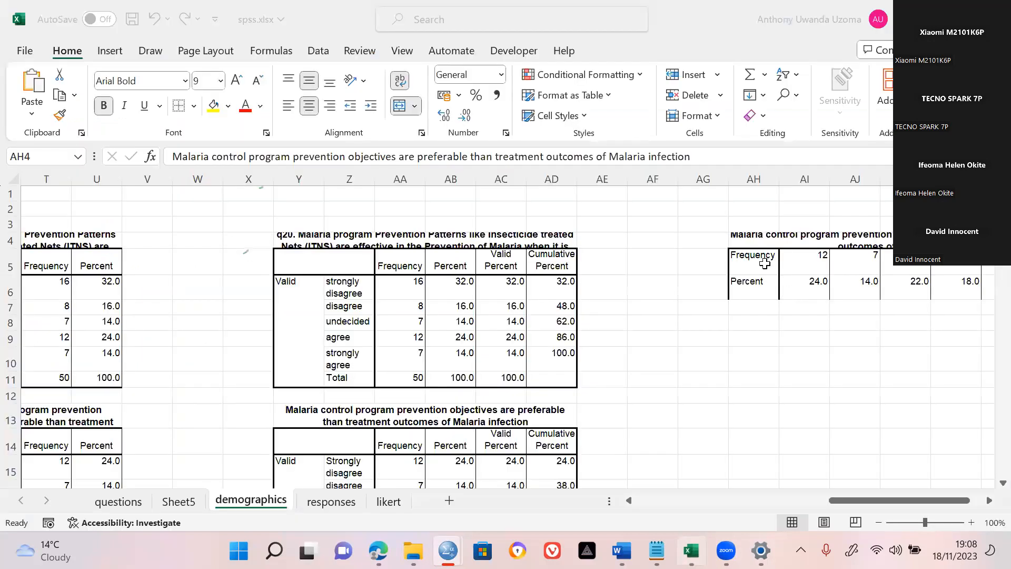
key(ctrl+v)
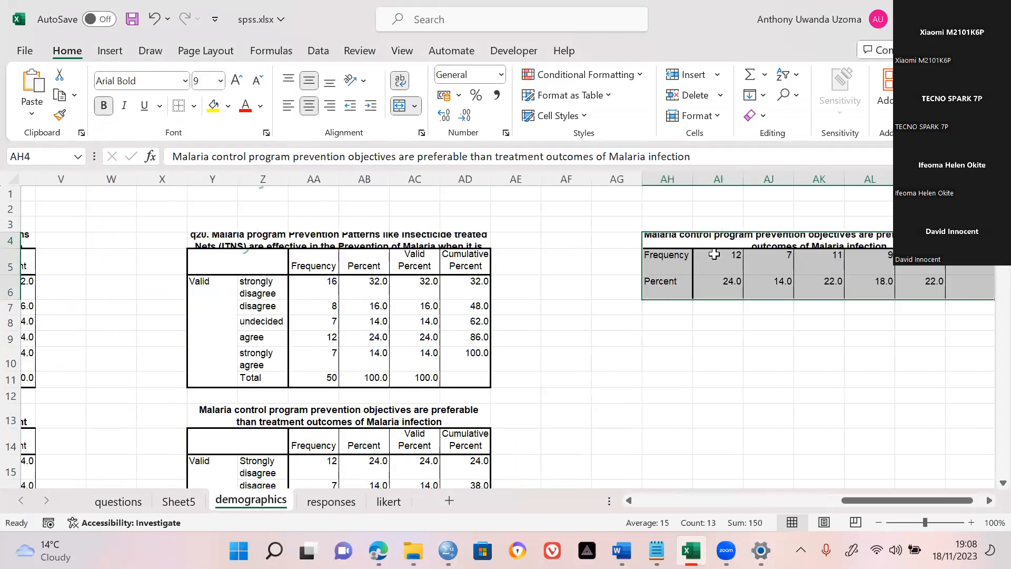
key(Delete)
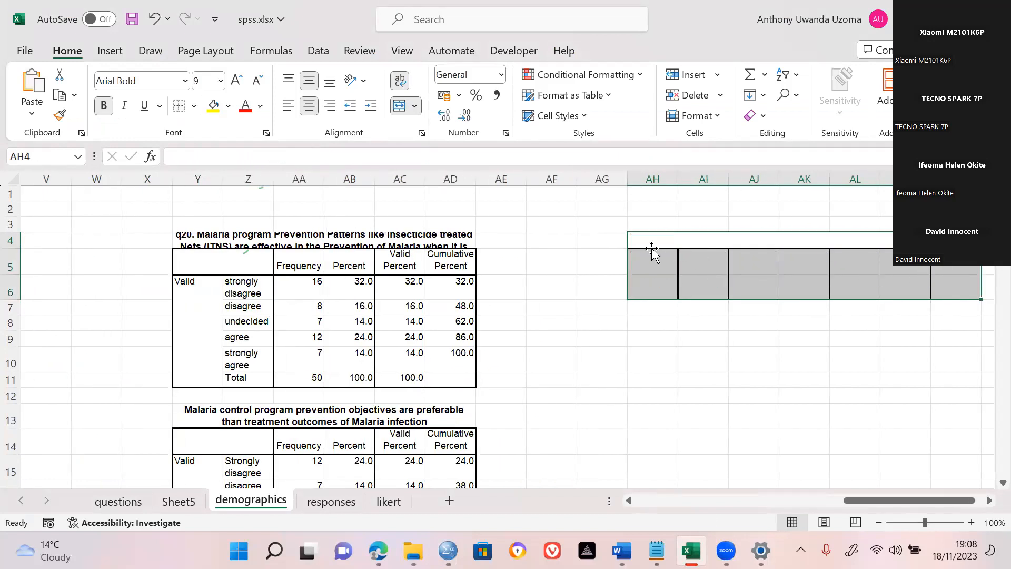
click(652, 247)
key(ctrl+v)
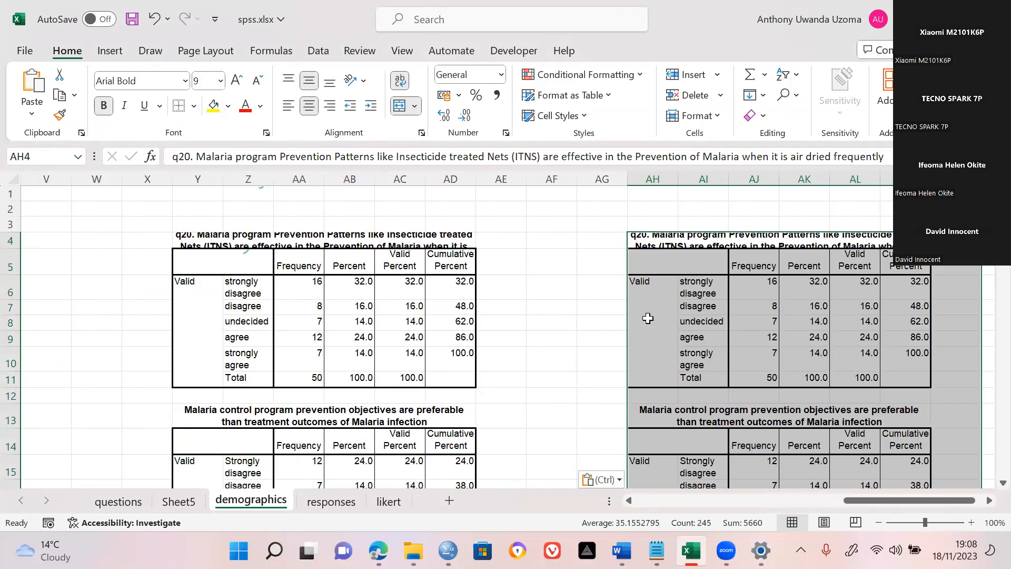
click(668, 330)
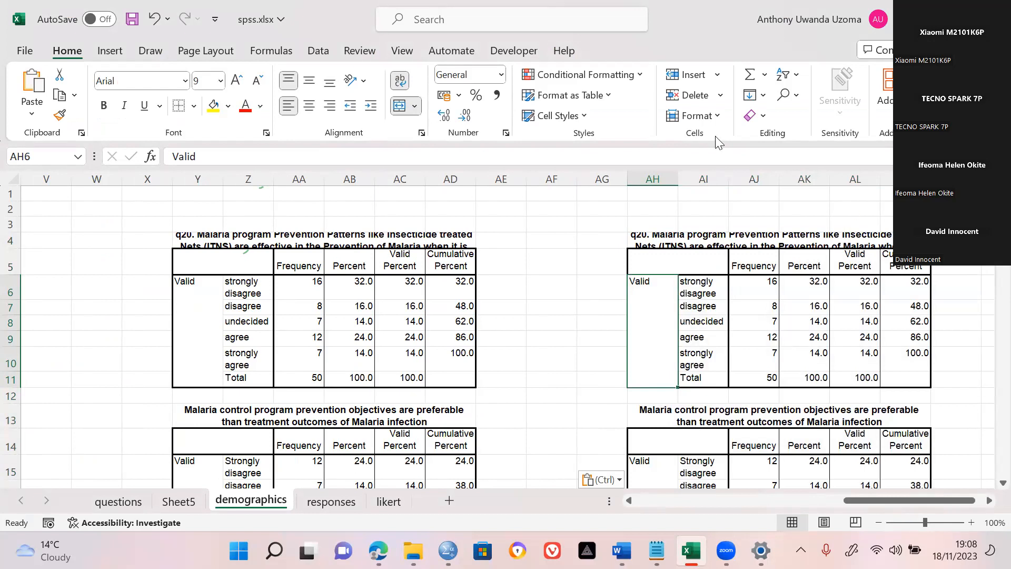
Delete the Valid Percent and Cumulative Percent columns of the newly pasted frequency tables.
click(866, 256)
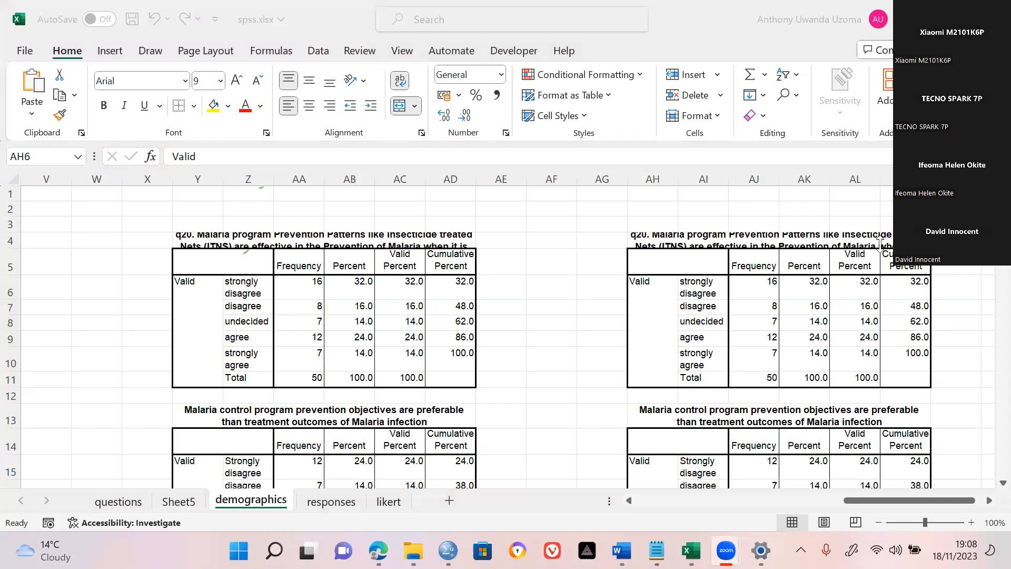
click(857, 178)
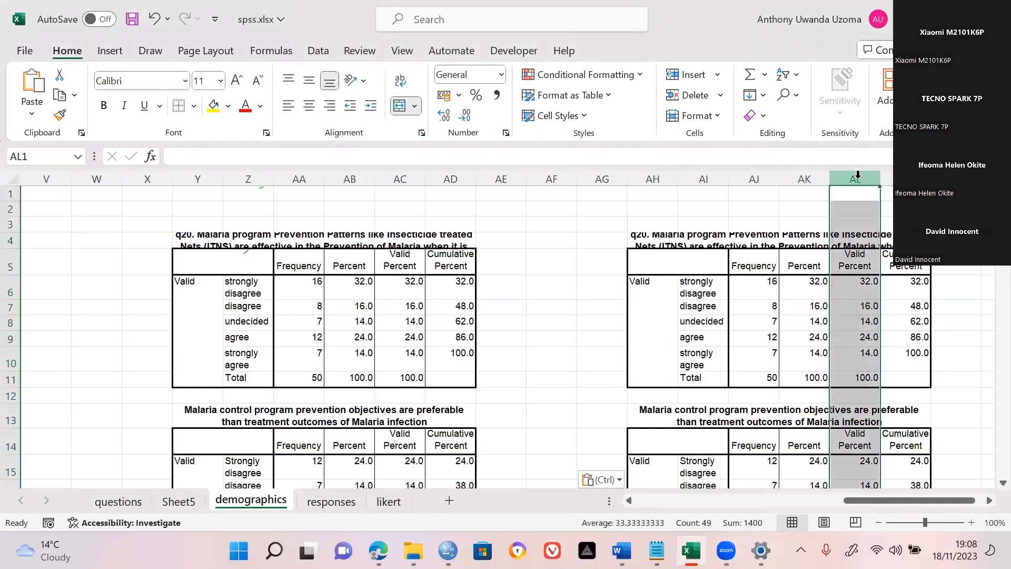
shift+click(899, 179)
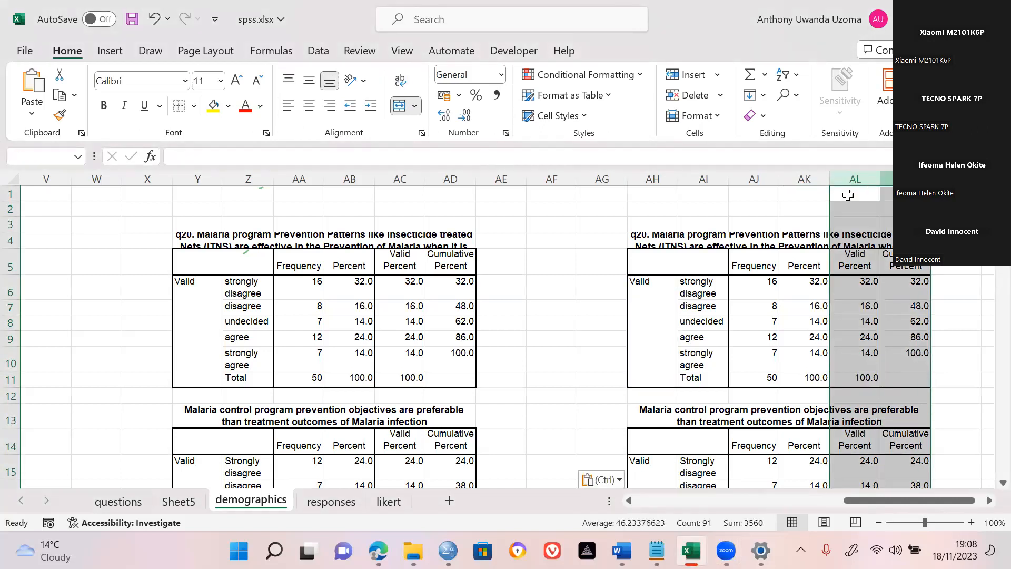
right_click(847, 194)
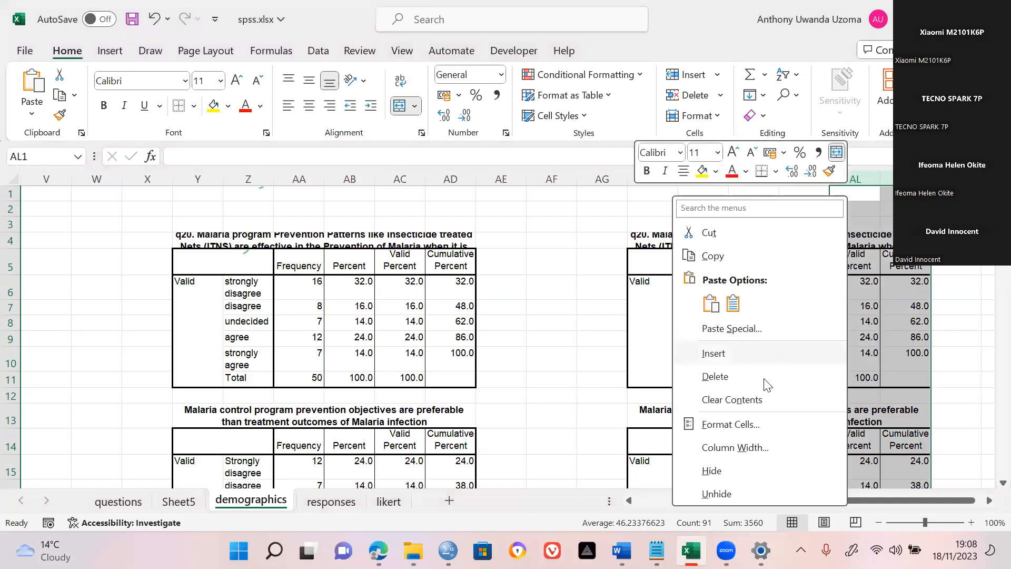
click(764, 382)
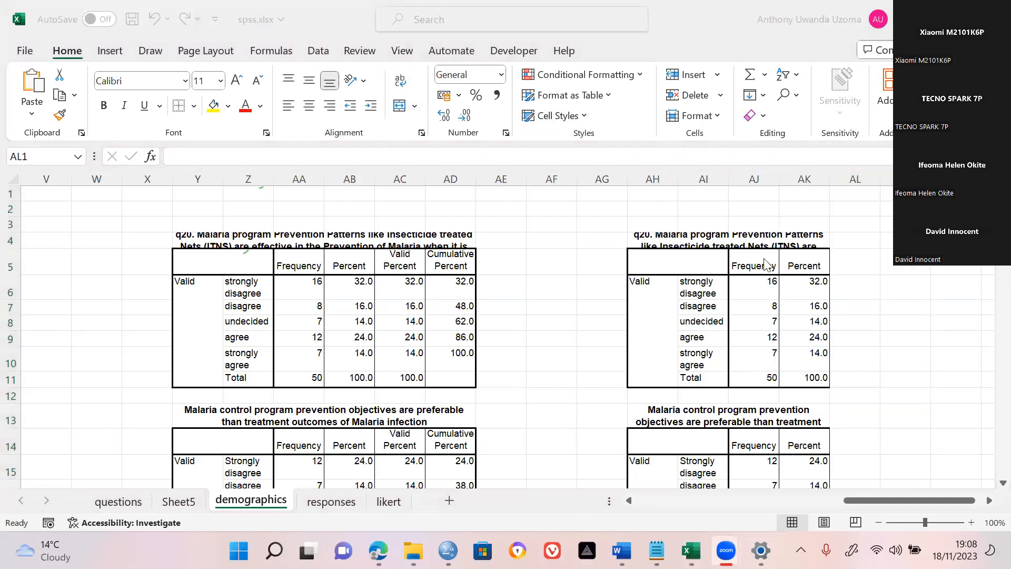
click(769, 282)
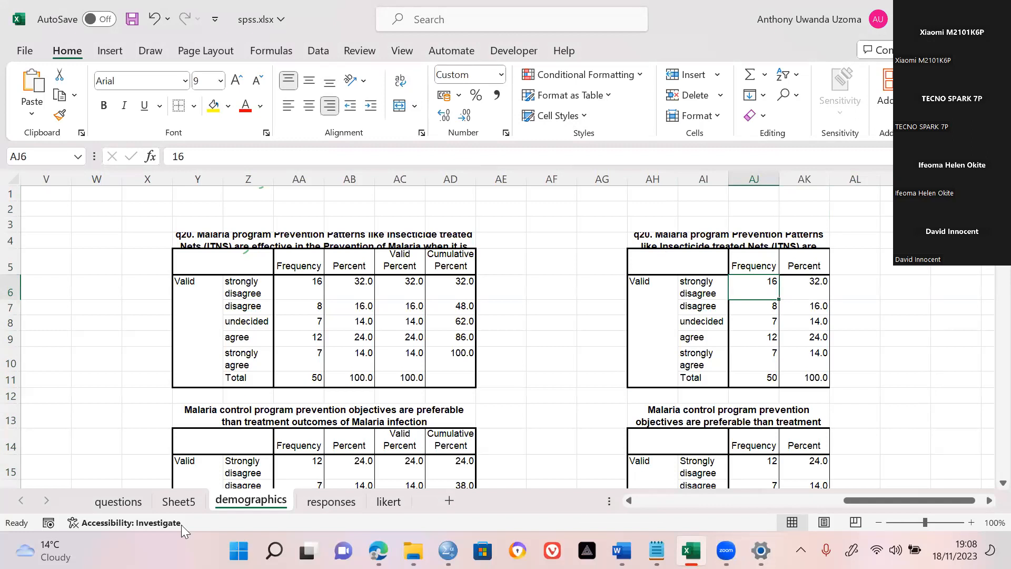
click(179, 501)
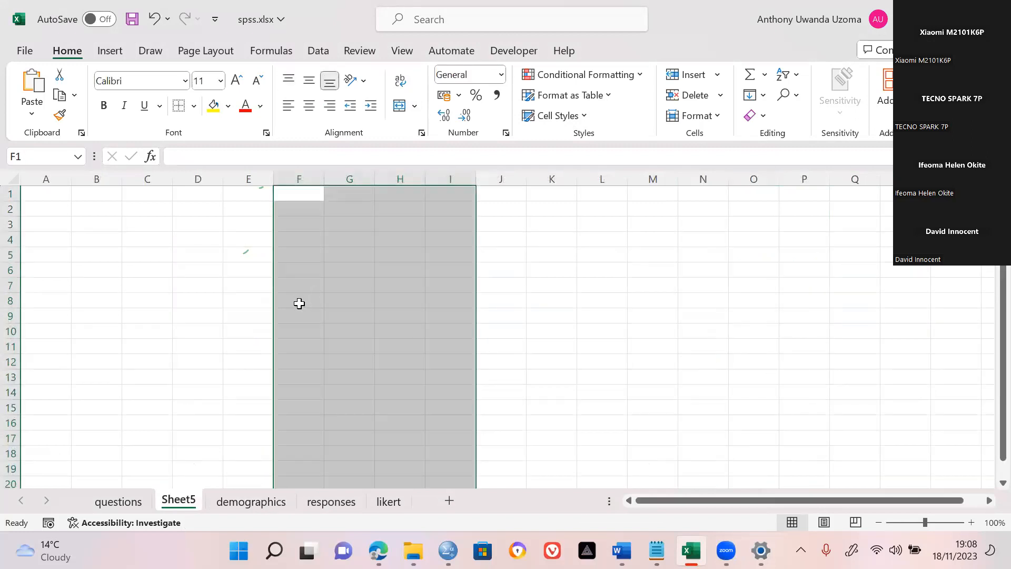
click(166, 286)
key(Up)
key(Up)
key(Up)
key(Up)
key(Up)
key(Up)
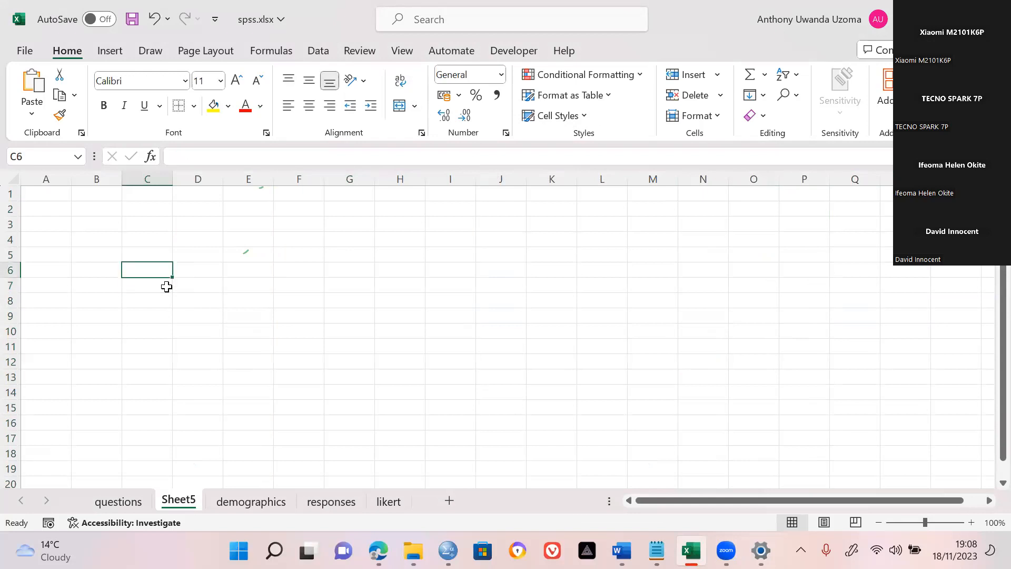
click(132, 501)
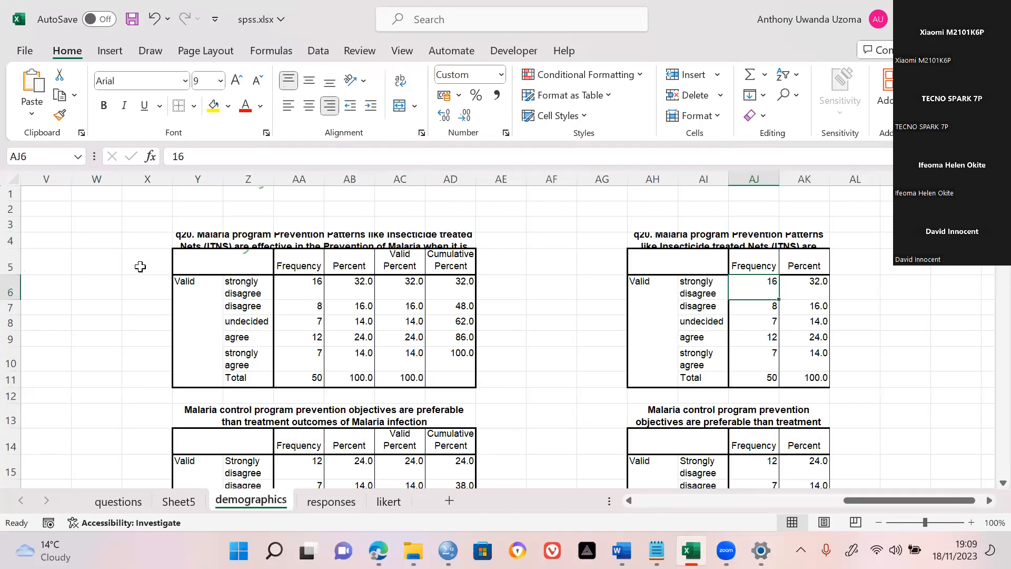
Review the full and trimmed frequency tables side by side on the demographics sheet, down to the coils and repellent item.
key(ctrl+Home)
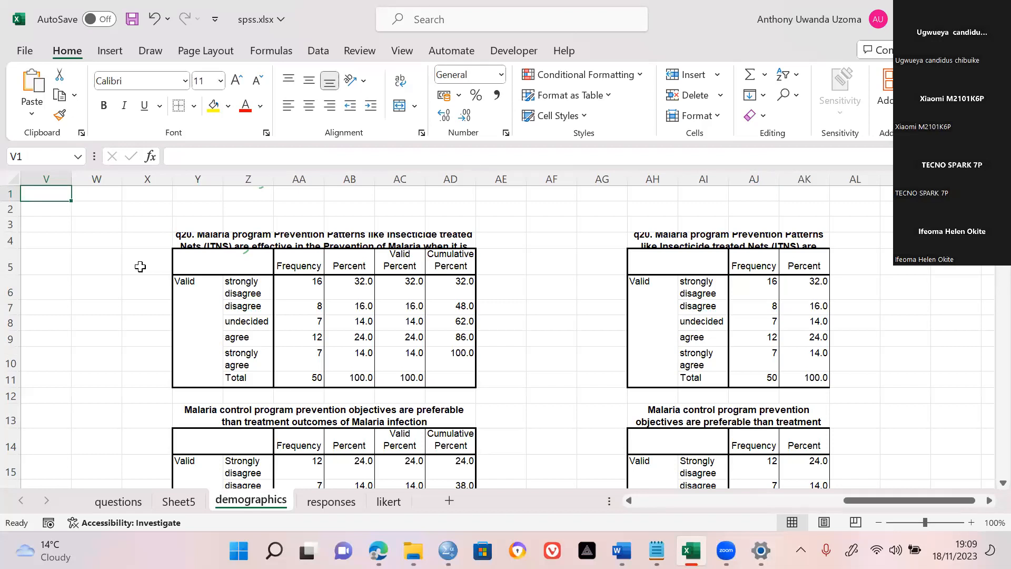
key(Down)
key(Down)
key(Down)
key(Down)
key(Down)
key(Down)
key(Down)
key(Down)
key(Down)
key(Down)
key(Down)
key(Down)
key(Down)
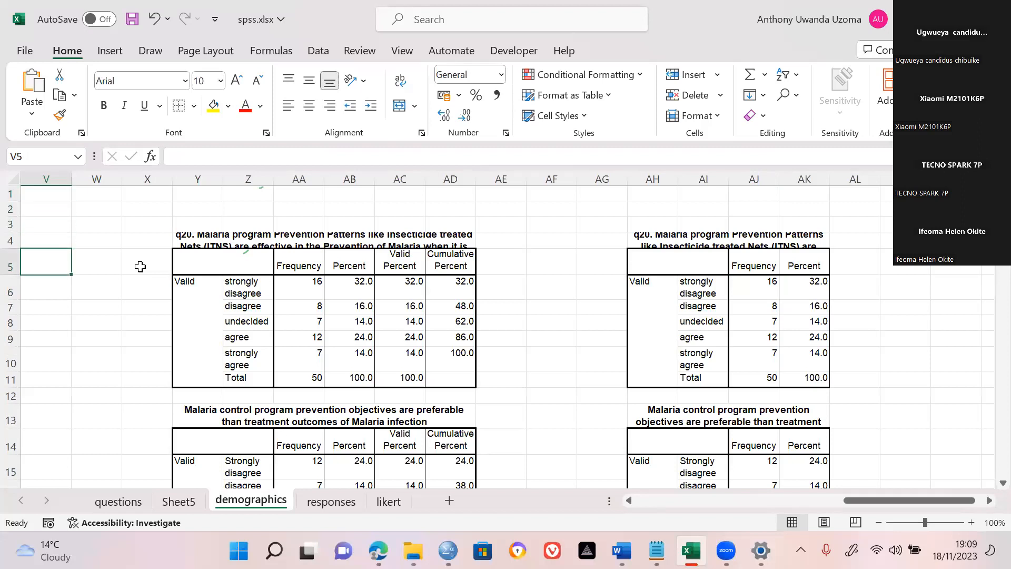
key(Down)
key(Down)
key(Down)
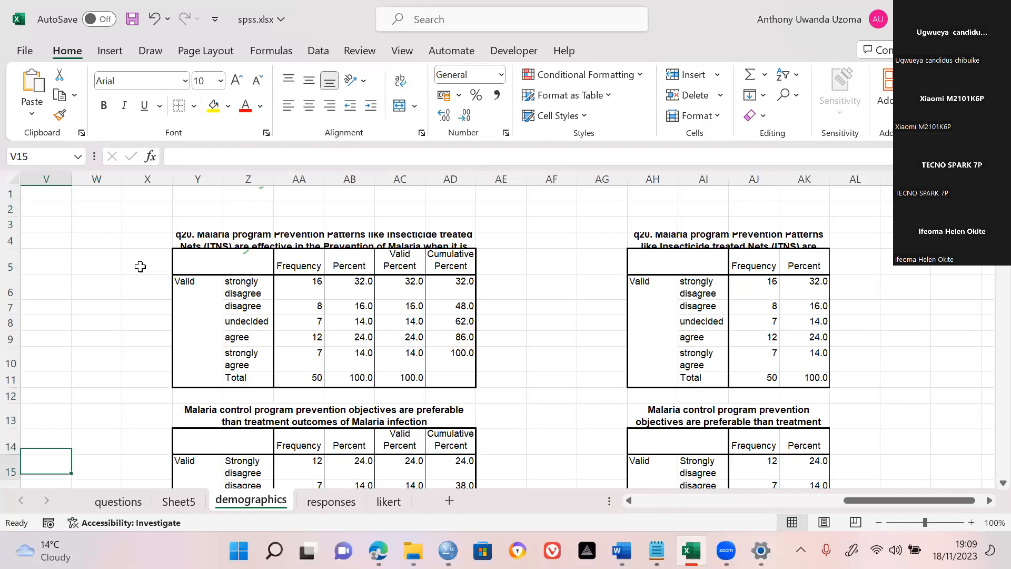
key(Down)
key(Down)
key(Down)
key(Down)
key(Down)
key(Down)
key(Down)
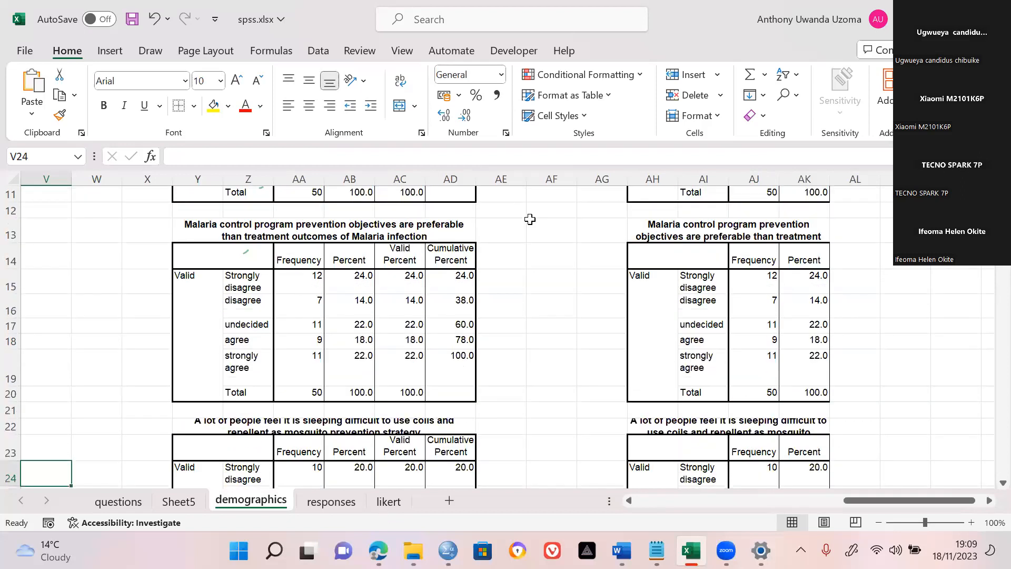
Open the likert sheet and examine the layout of the Responses about Malaria Control Program table, including its response and Mean columns.
key(ctrl+Page_Down)
key(ctrl+Page_Down)
click(529, 219)
key(Up)
key(Up)
key(Up)
key(Up)
key(Up)
key(Up)
key(Up)
key(Up)
key(Up)
key(Up)
key(Up)
key(Up)
key(Up)
key(Up)
key(Up)
key(Up)
key(Up)
key(Up)
key(Up)
key(Up)
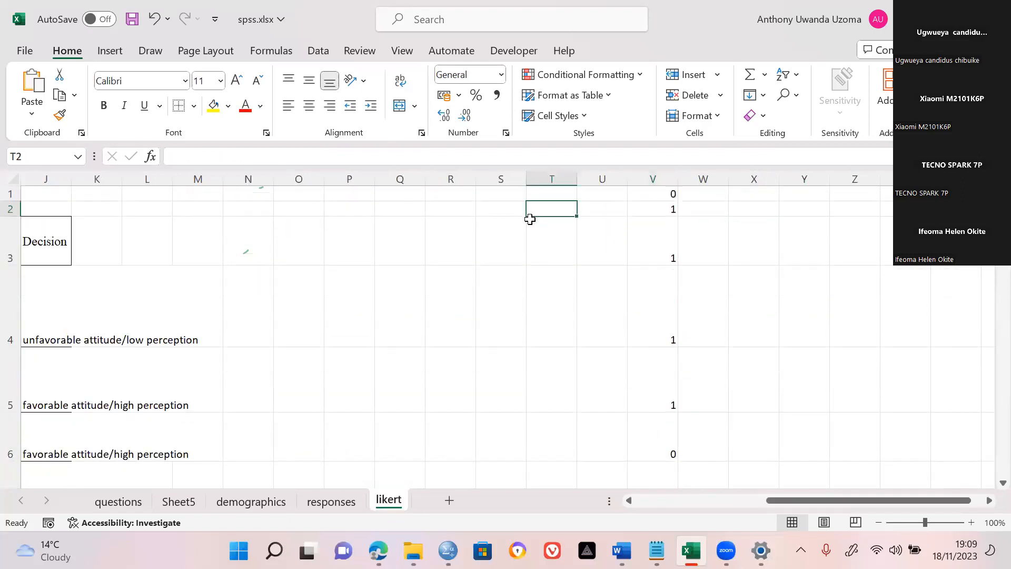
key(Left)
key(Left)
key(Left)
key(Left)
key(Left)
key(Left)
key(Left)
key(Left)
key(Left)
key(Left)
key(Left)
key(Left)
key(Left)
key(Left)
key(Left)
key(Left)
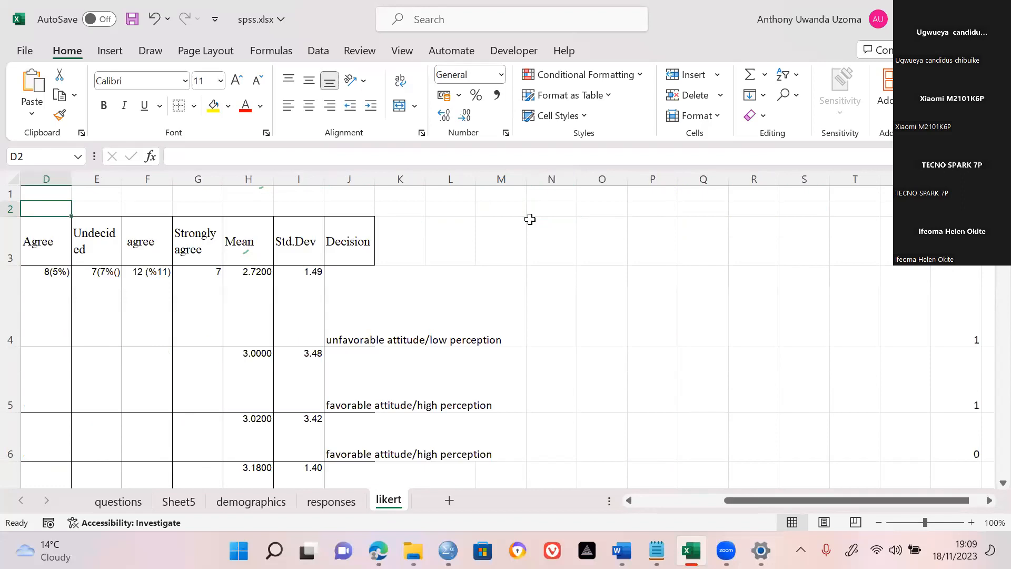
key(Left)
key(Left)
key(Left)
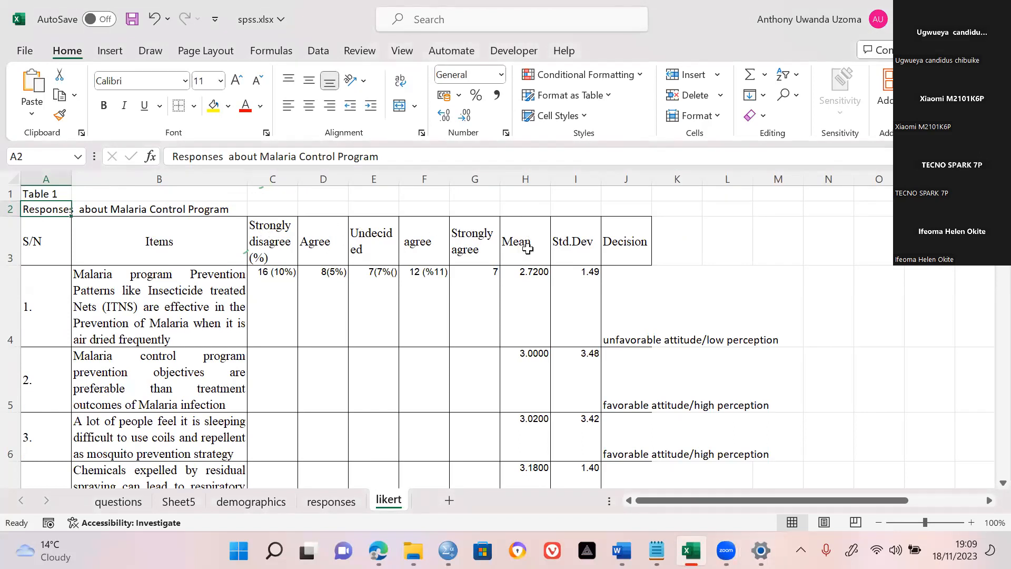
drag(526, 305, 525, 275)
click(525, 275)
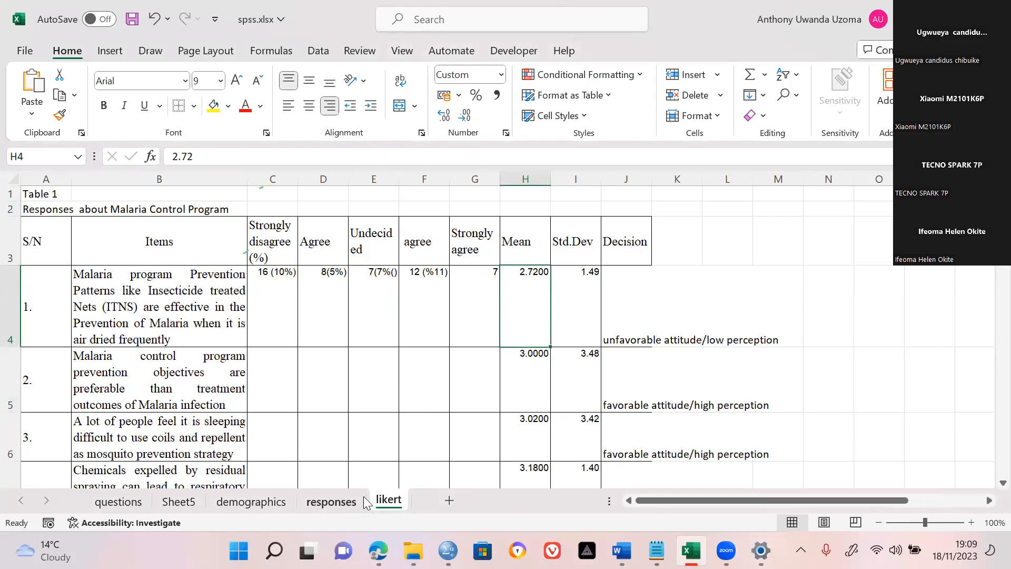
Return to the demographics sheet and examine how the responses are arranged in the trimmed frequency tables.
click(178, 500)
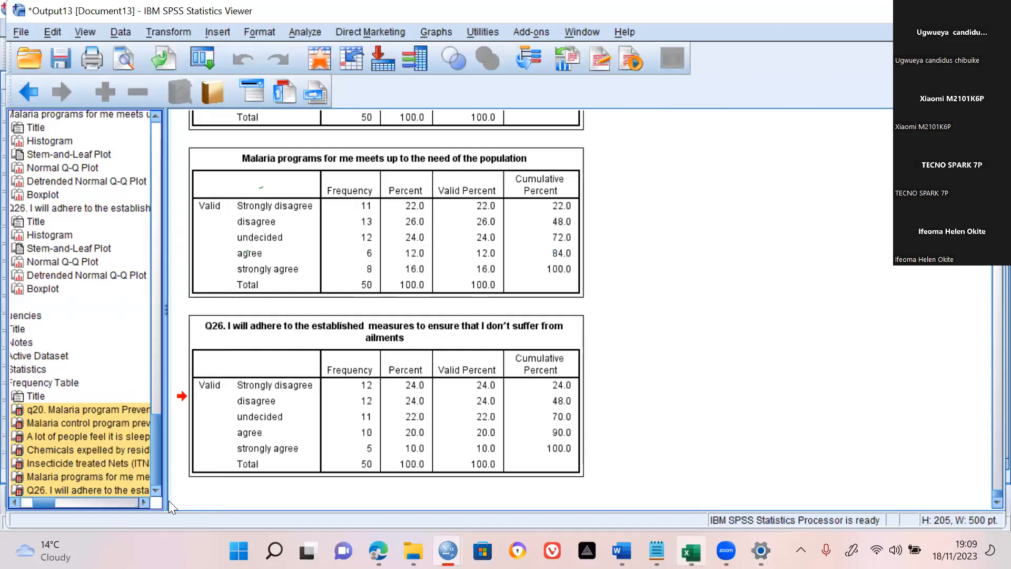
key(alt+Tab)
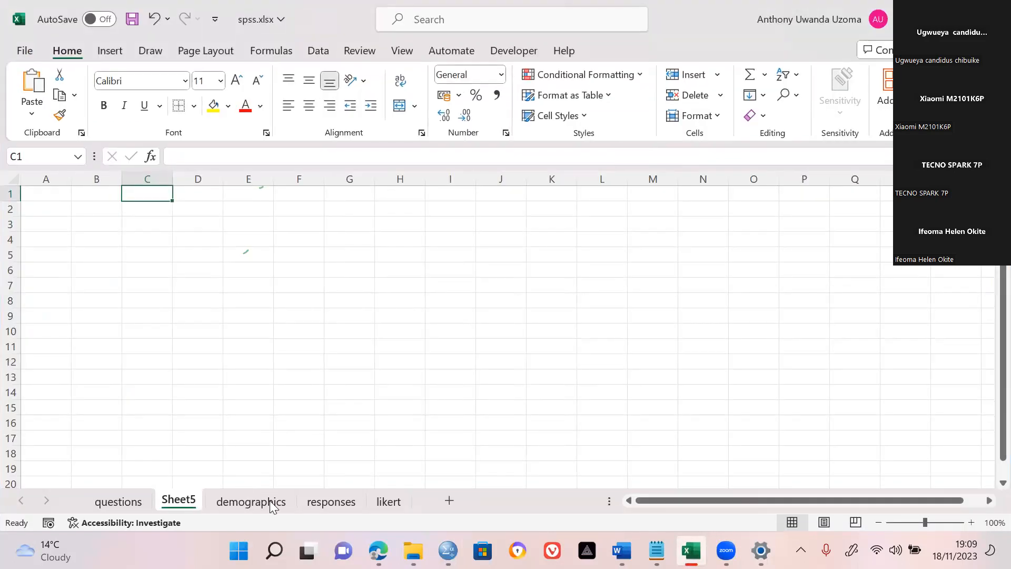
key(ctrl+Page_Down)
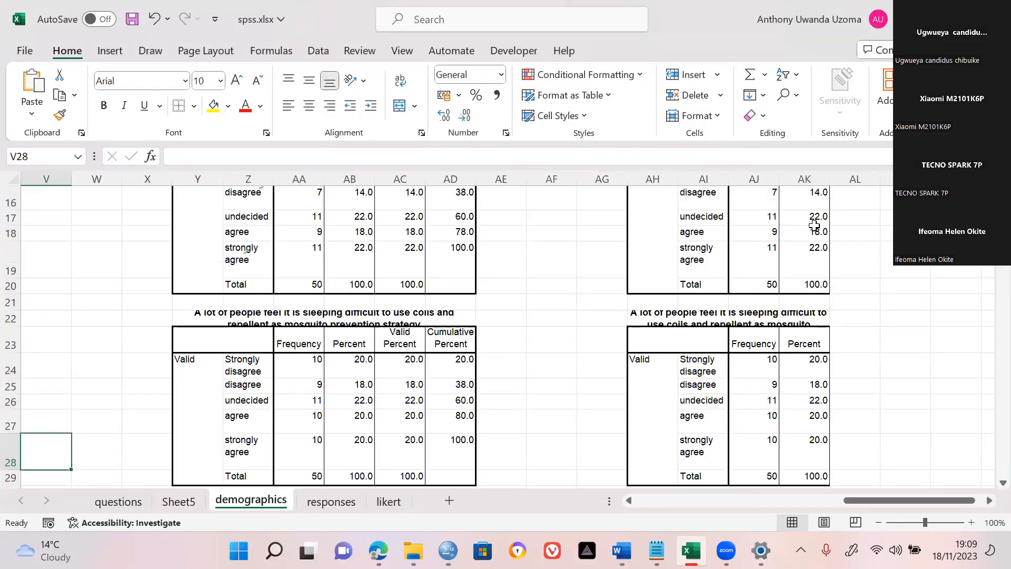
key(Up)
key(Up)
key(Up)
key(Up)
key(Up)
key(Up)
key(Up)
key(Up)
key(Up)
key(Up)
key(Up)
key(Up)
key(Up)
key(Up)
key(Up)
key(Up)
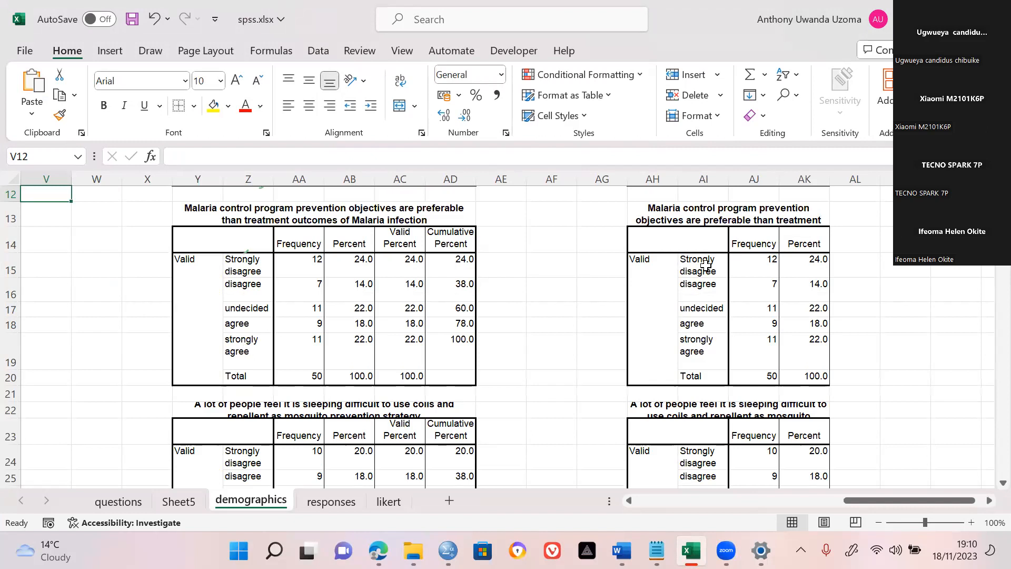
click(674, 242)
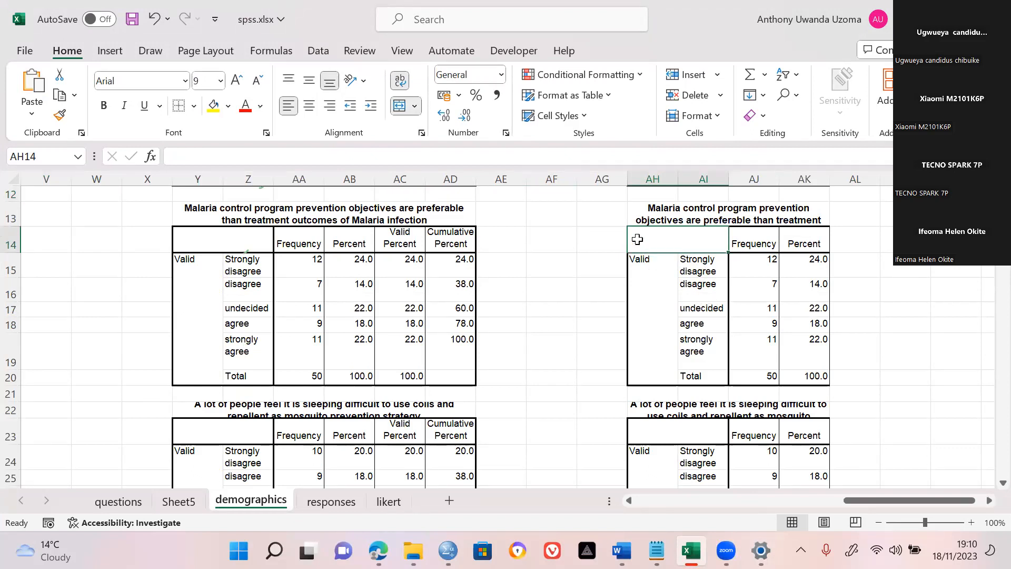
shift+click(796, 380)
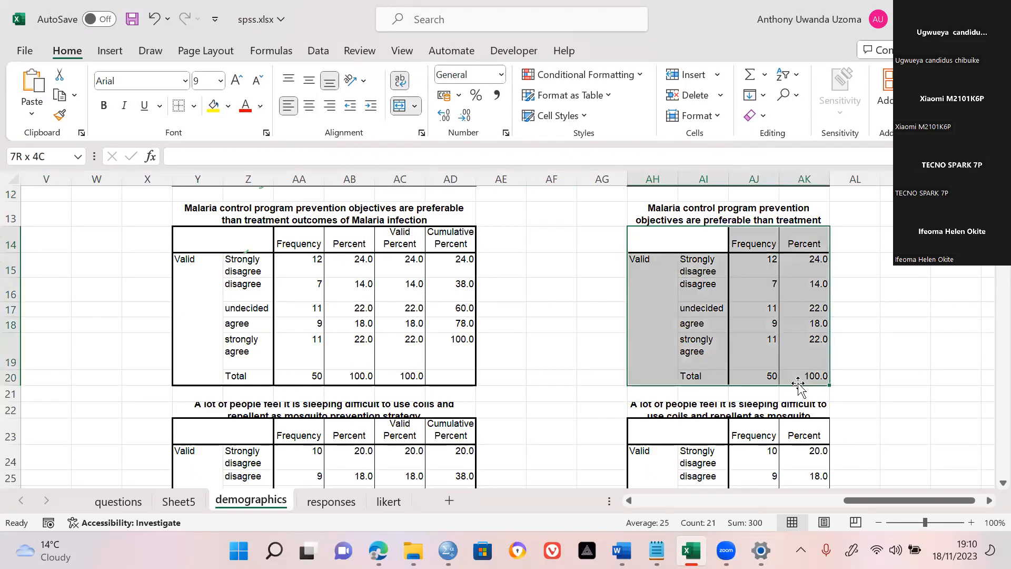
right_click(669, 255)
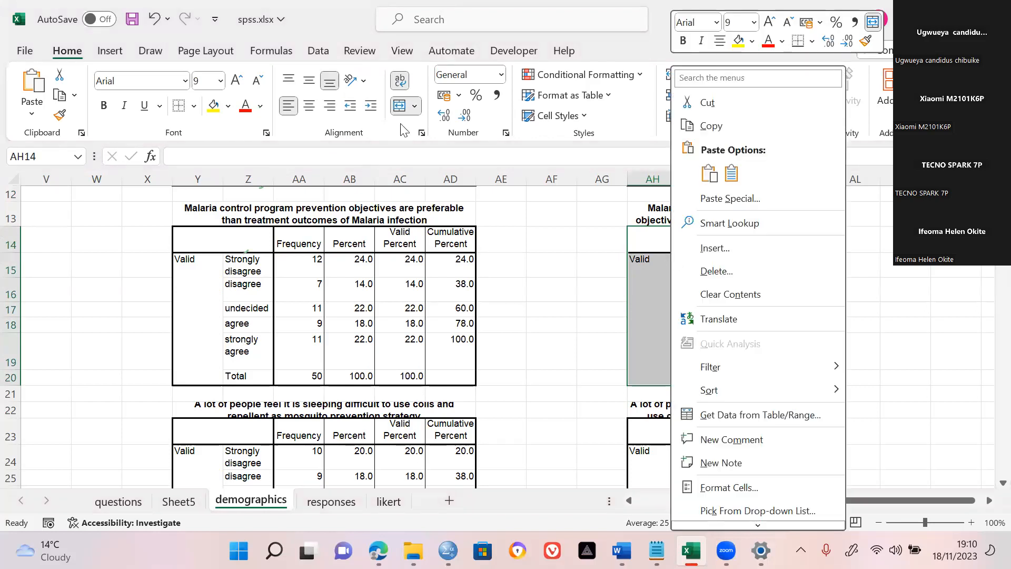
key(Escape)
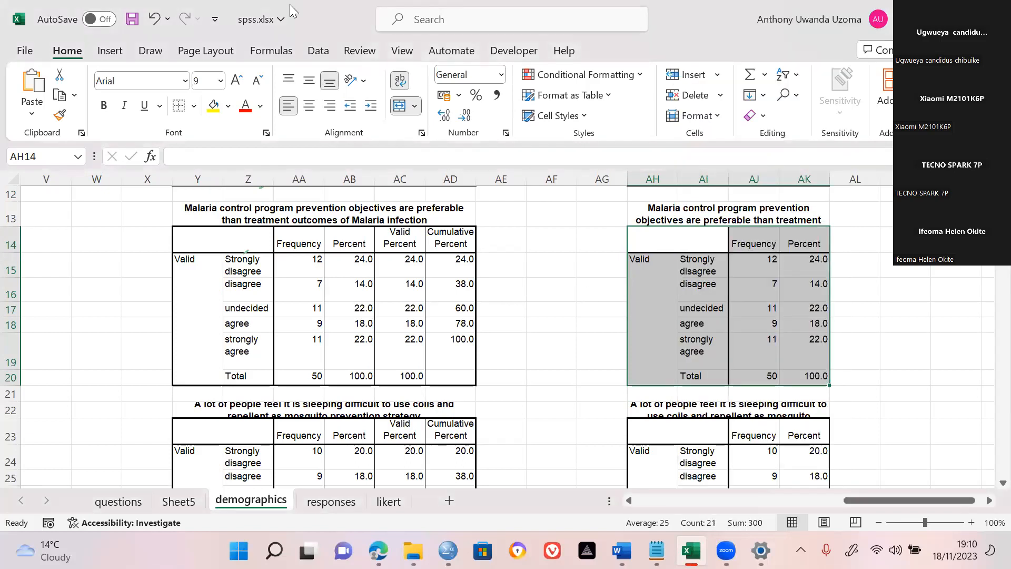
click(181, 4)
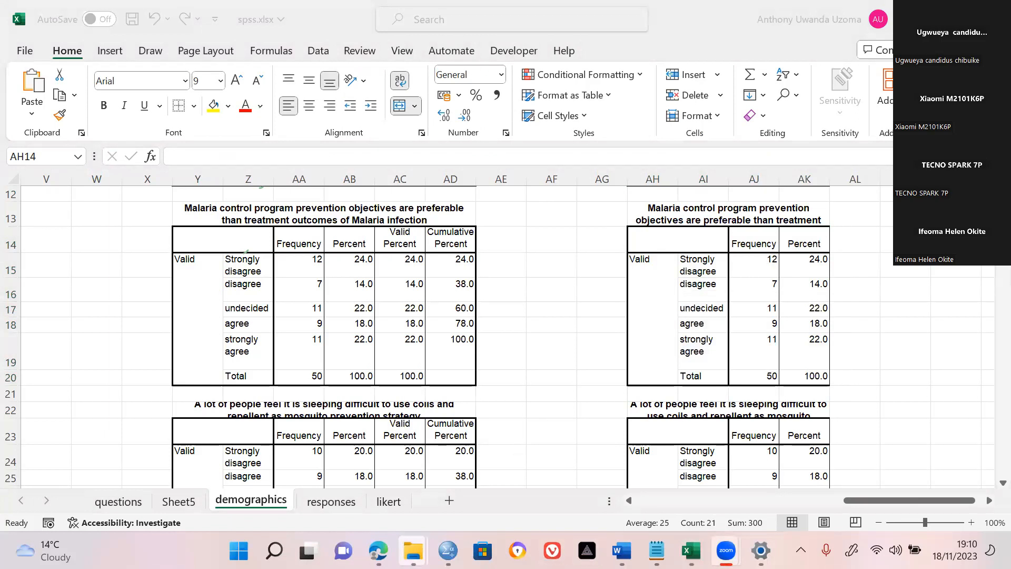
Switch to the SPSS output and transpose the rows and columns of the malaria control program prevention objectives frequency table.
mouse_move(447, 550)
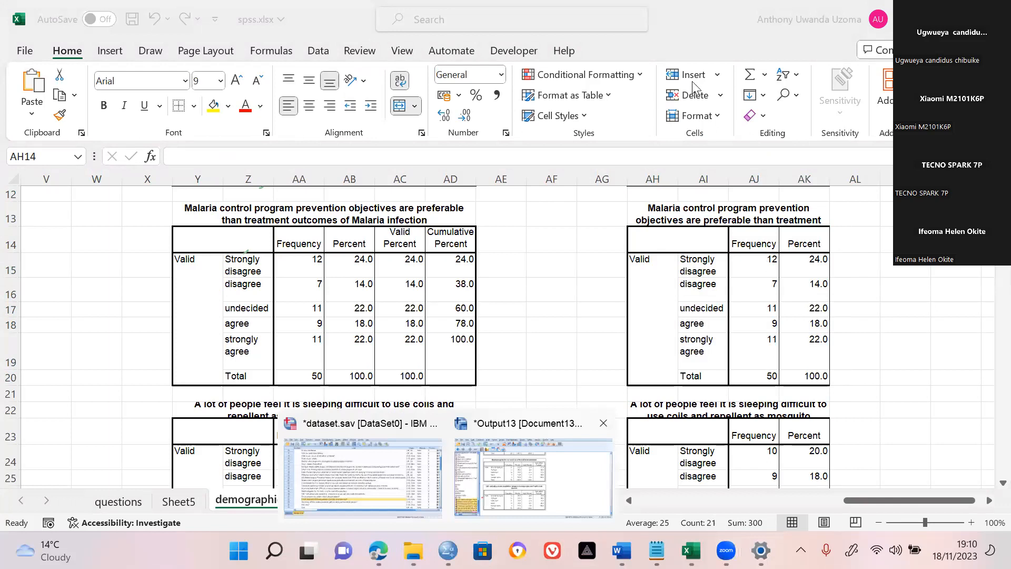
click(533, 476)
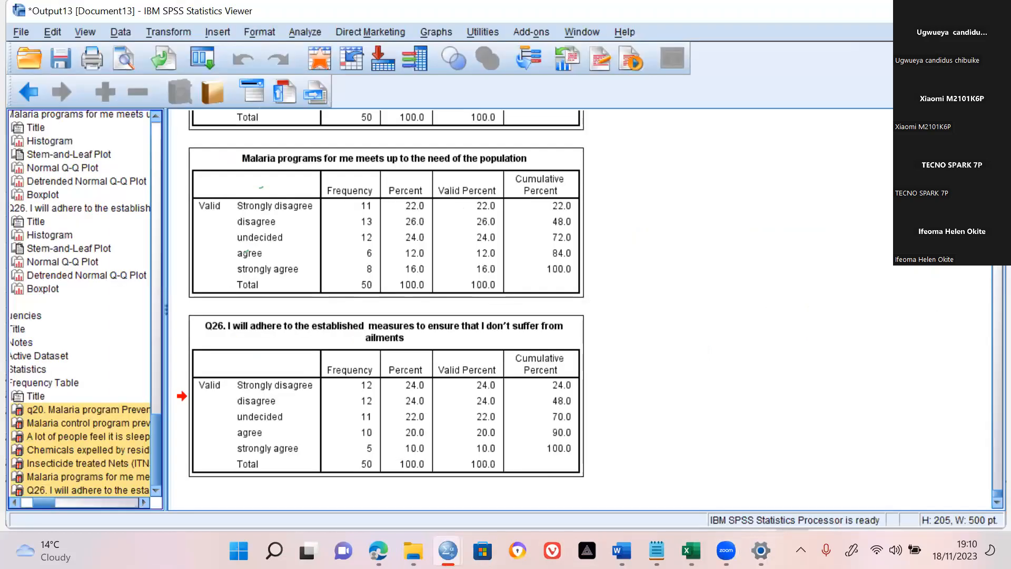
scroll(594, 309, up, 15)
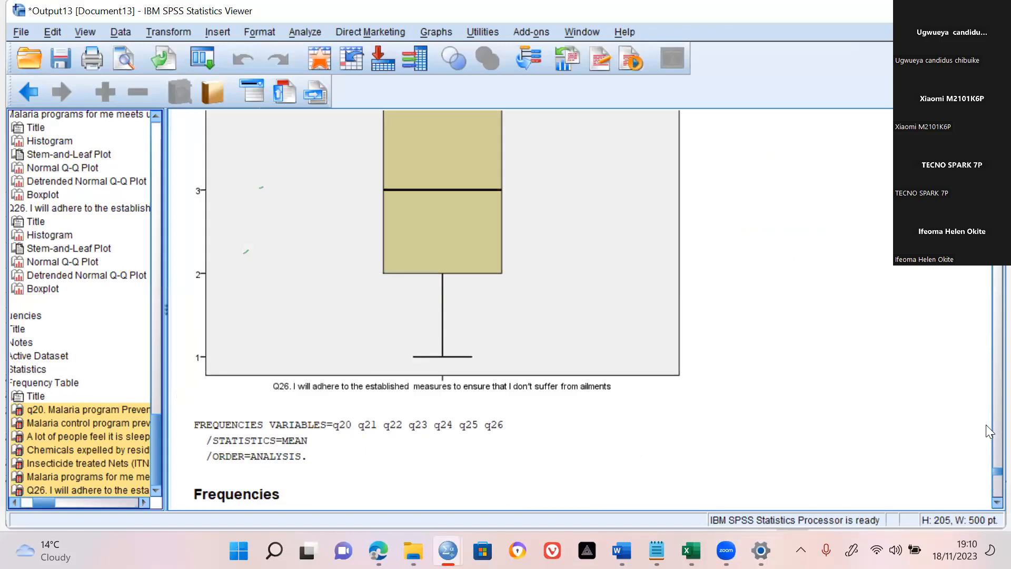
scroll(986, 500, down, 5)
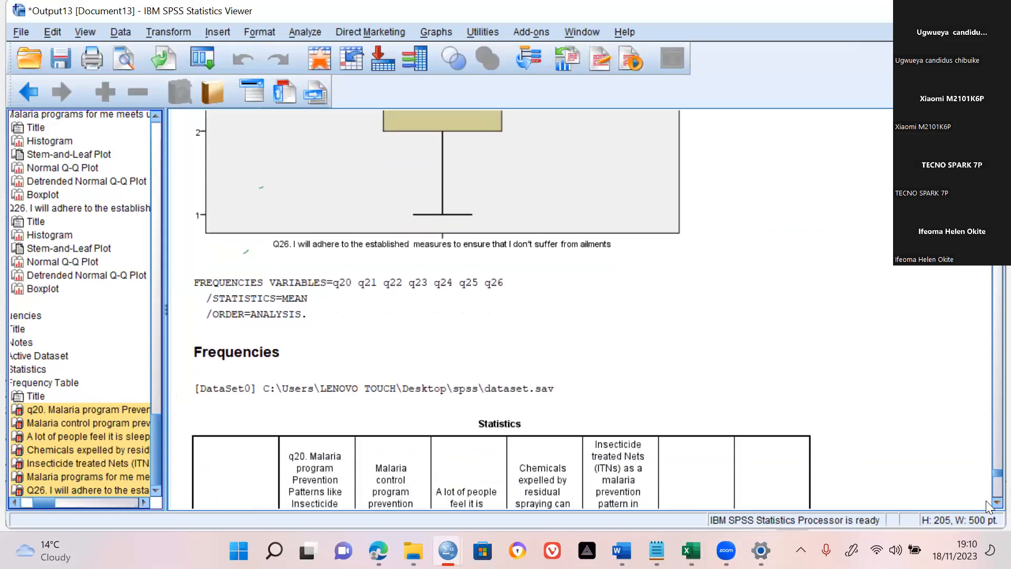
scroll(985, 500, down, 2)
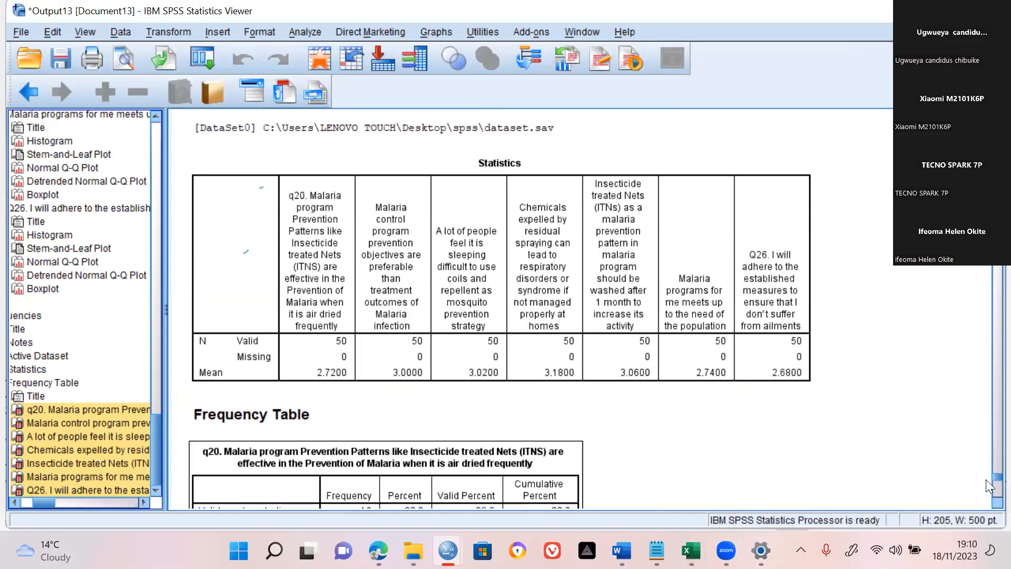
scroll(986, 479, down, 9)
click(453, 266)
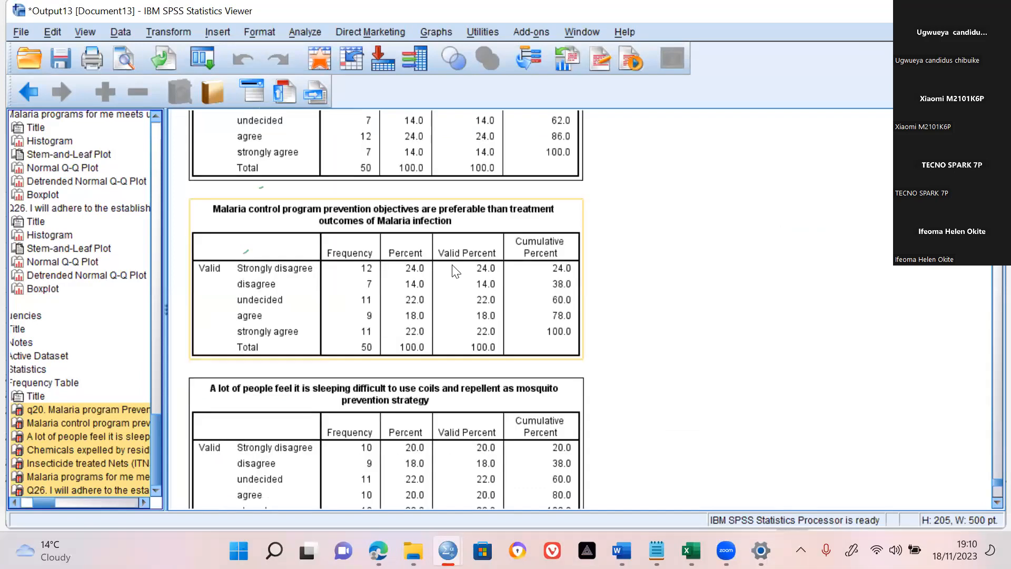
click(201, 218)
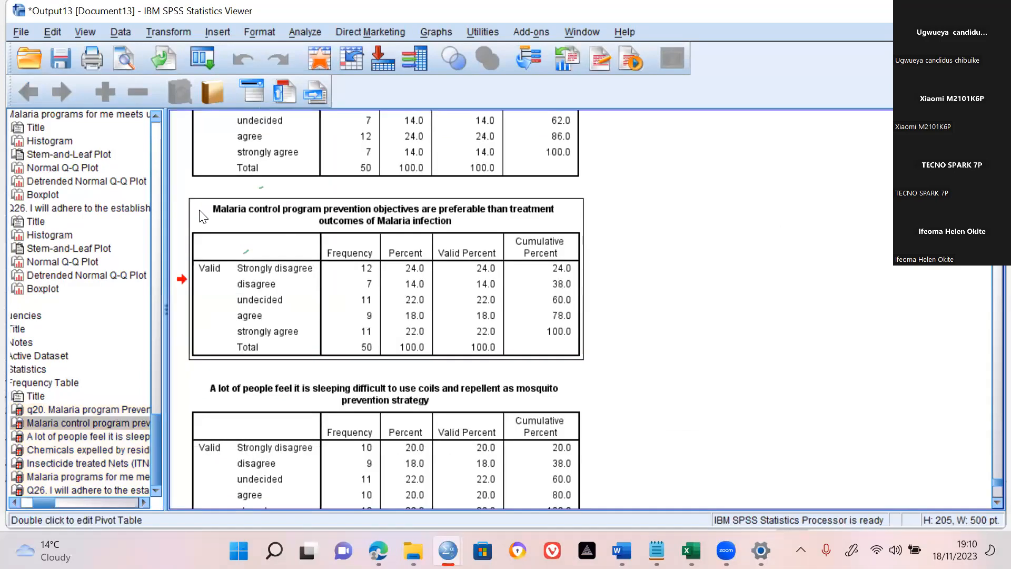
double_click(206, 222)
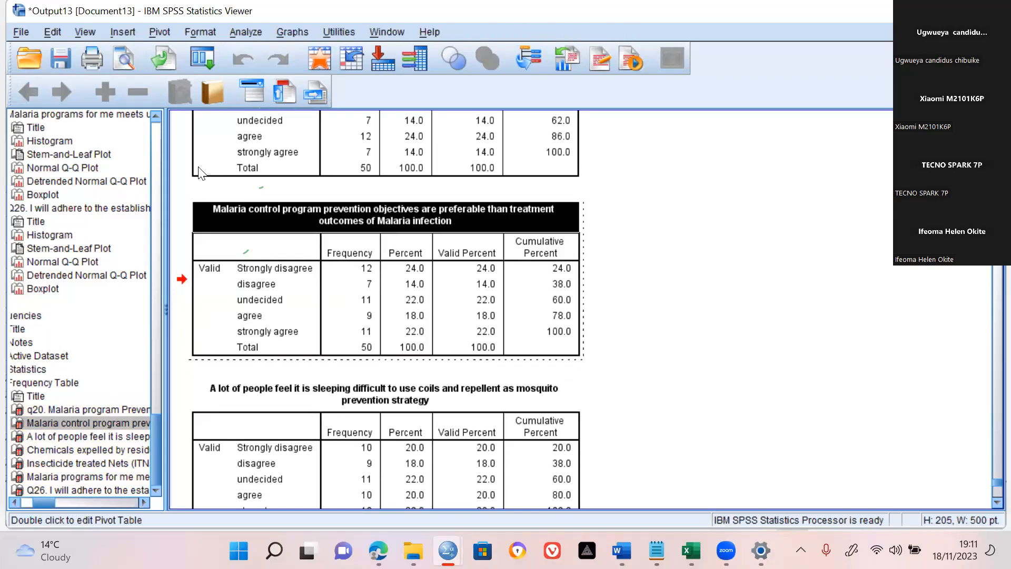
click(153, 30)
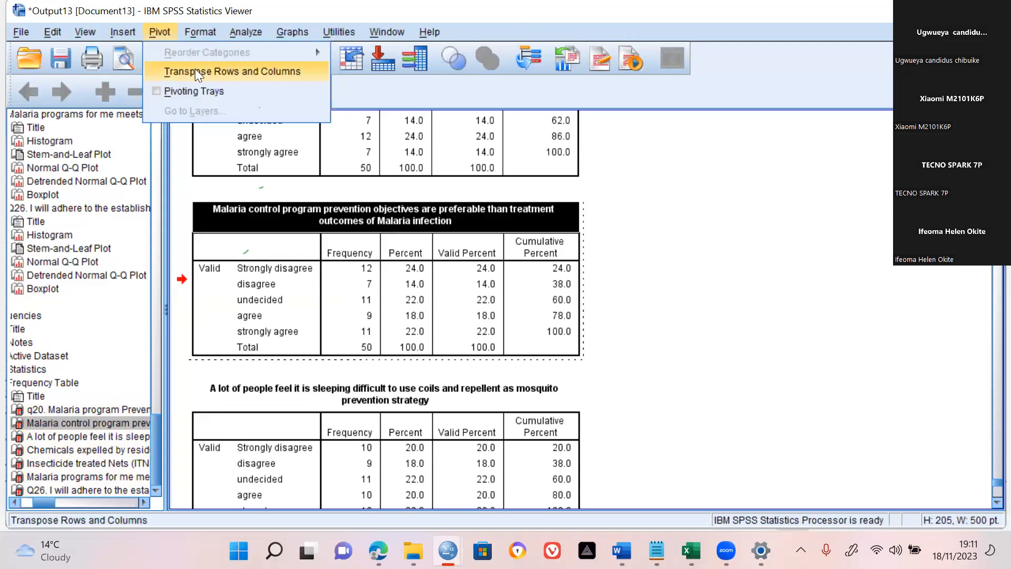
click(195, 70)
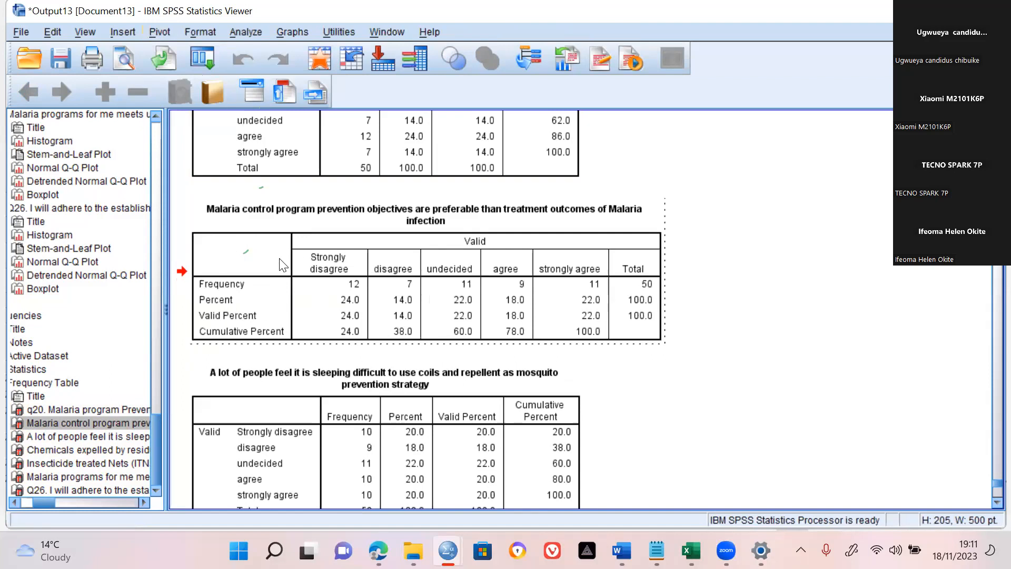
Transpose the rows and columns of the frequency table on difficulty sleeping with coils and repellent.
click(204, 381)
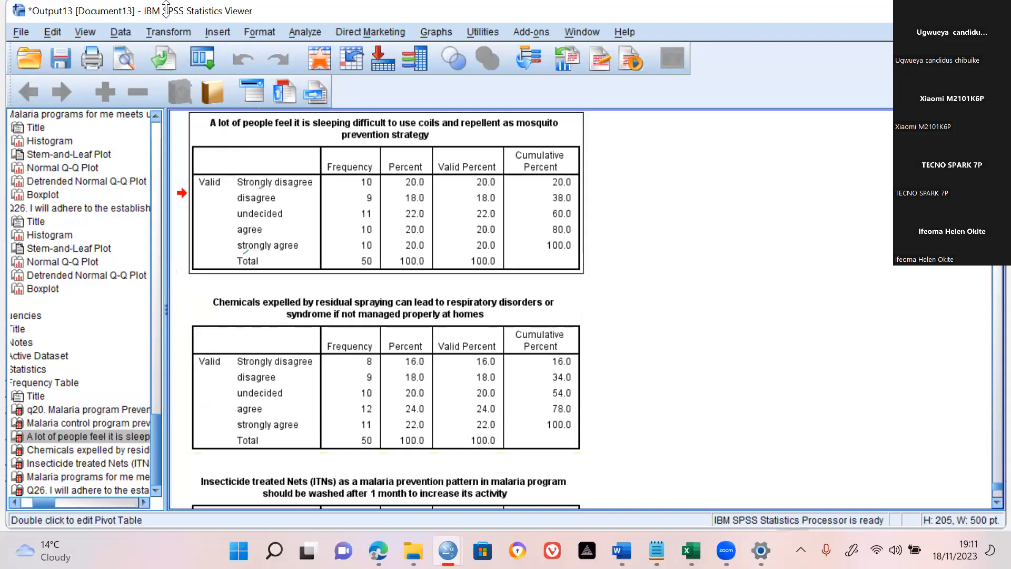
double_click(202, 126)
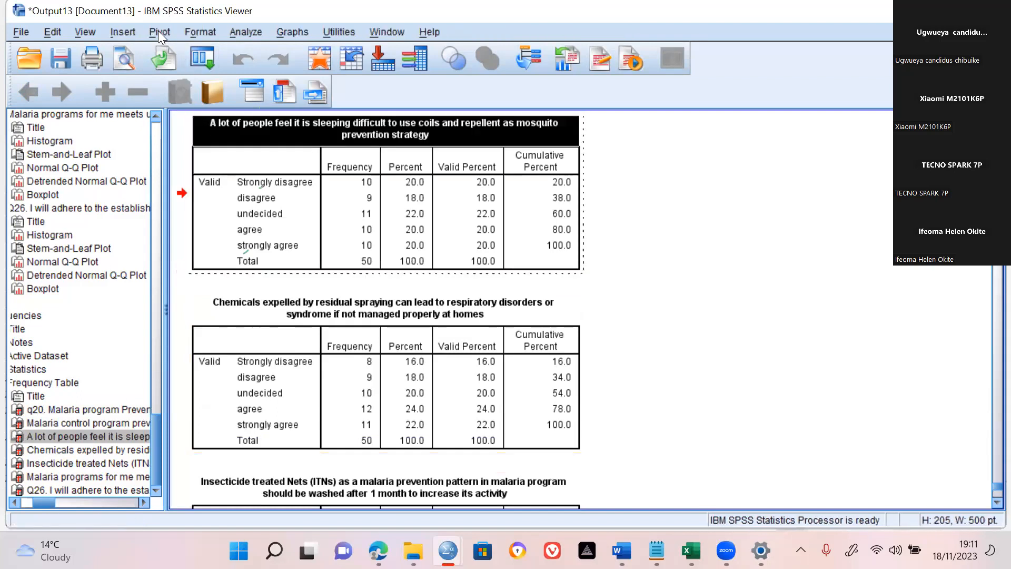
click(160, 30)
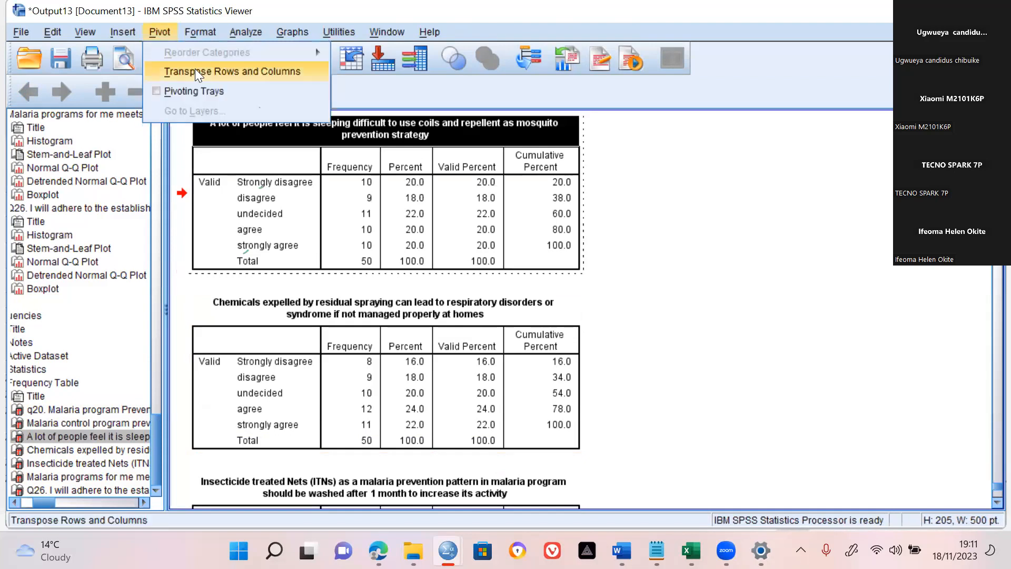
click(195, 68)
Transpose the rows and columns of the frequency table on chemicals expelled by residual spraying.
double_click(217, 314)
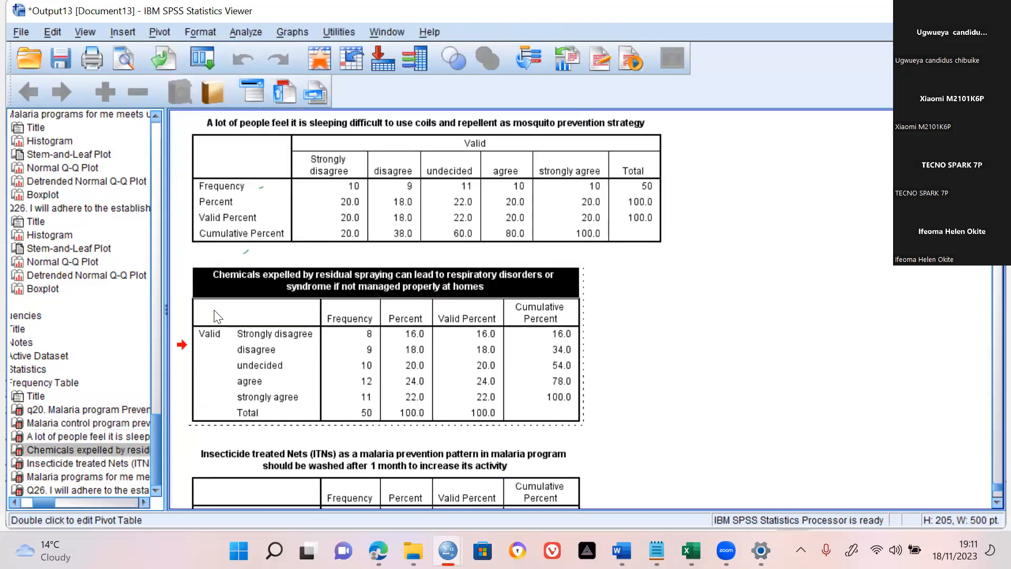
click(156, 36)
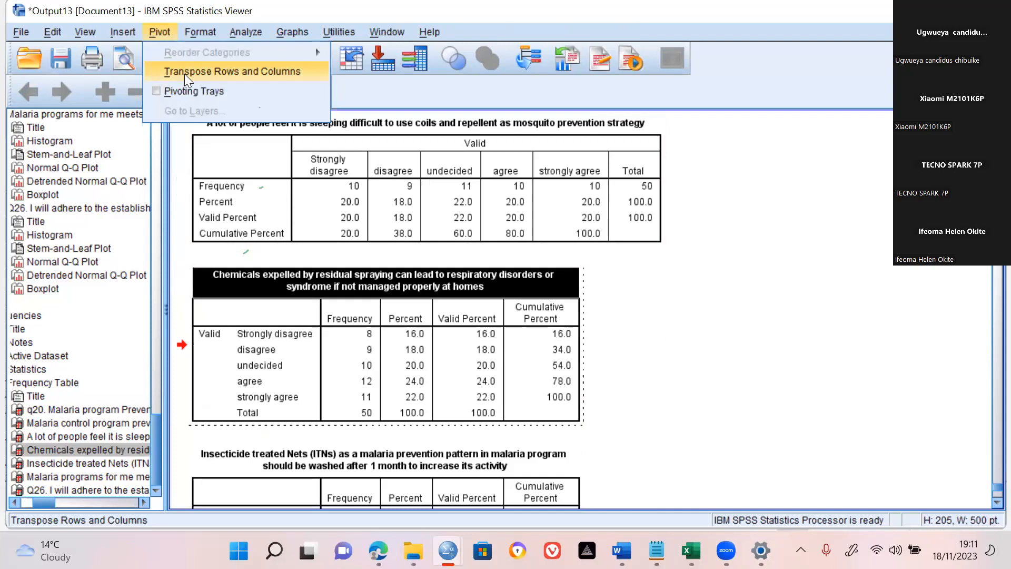
click(184, 72)
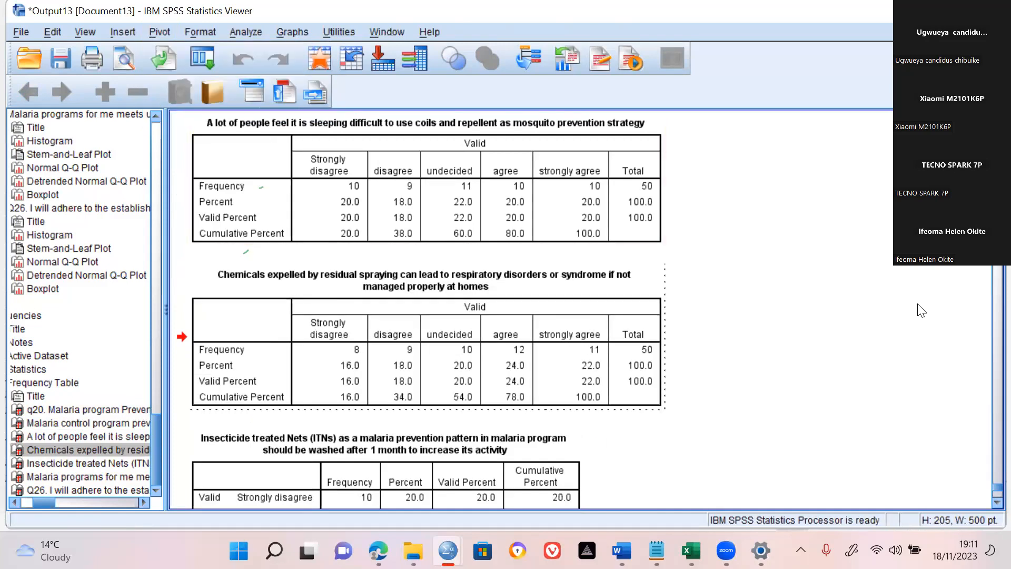
Transpose the rows and columns of the frequency table on washing Insecticide treated Nets after 1 month.
scroll(986, 499, down, 5)
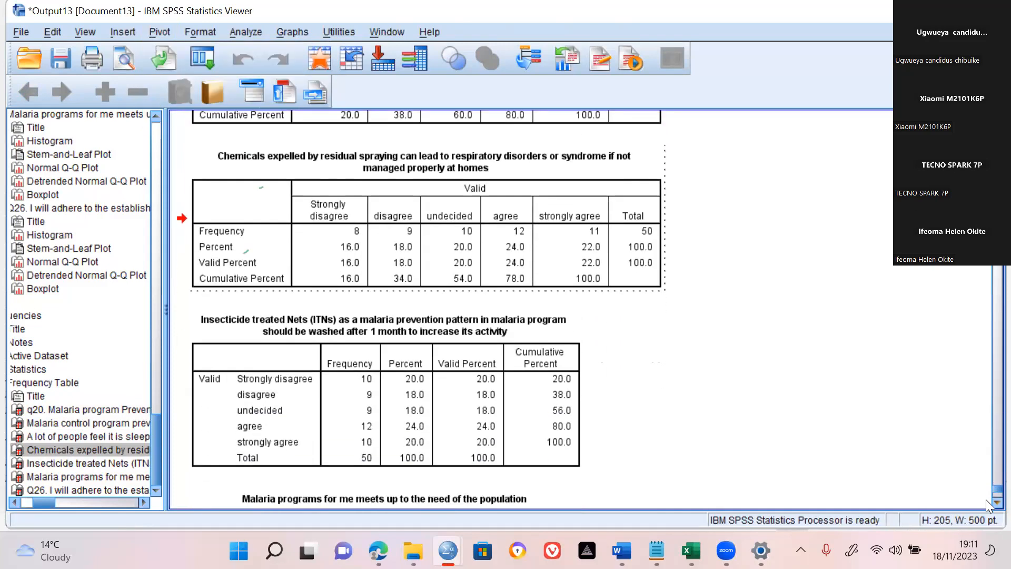
click(224, 301)
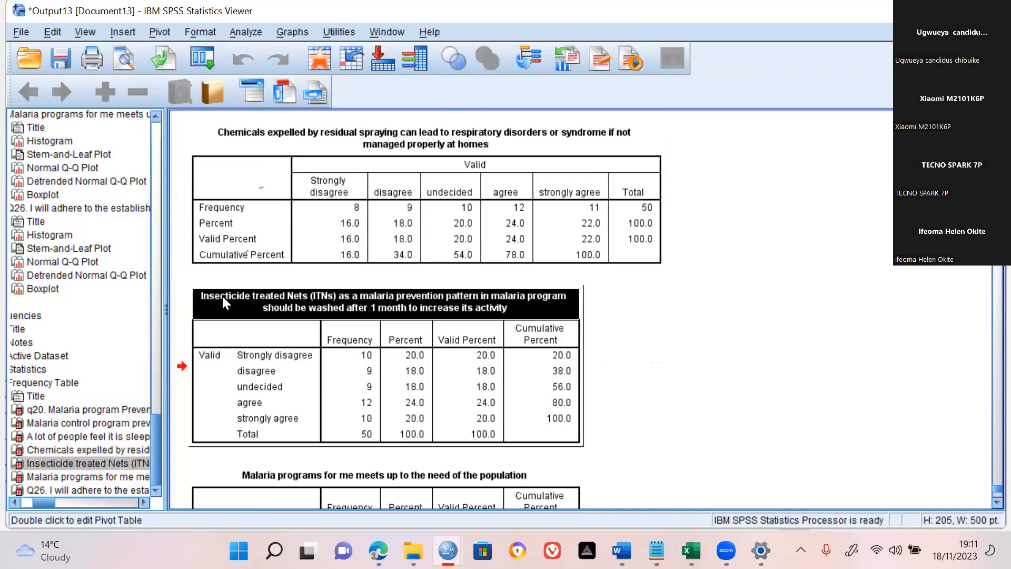
click(159, 32)
click(221, 68)
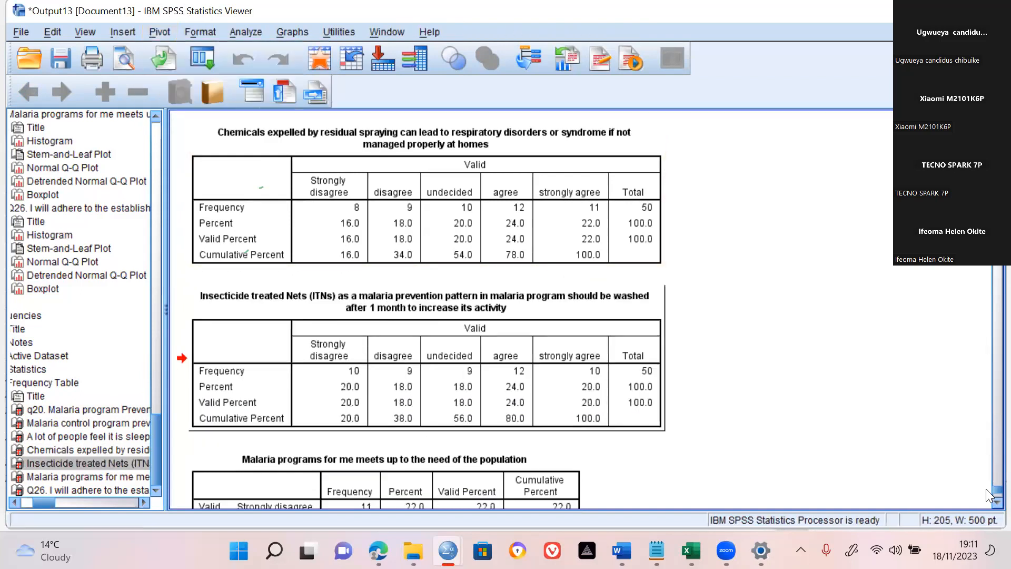
Transpose the rows and columns of the frequency table on malaria programs meeting the need of the population.
scroll(985, 496, down, 4)
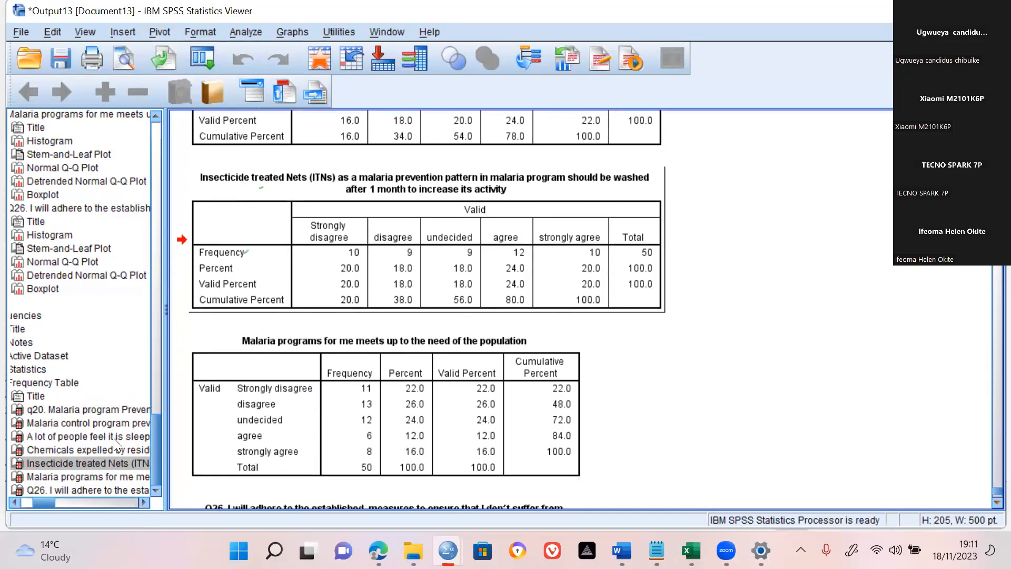
click(214, 369)
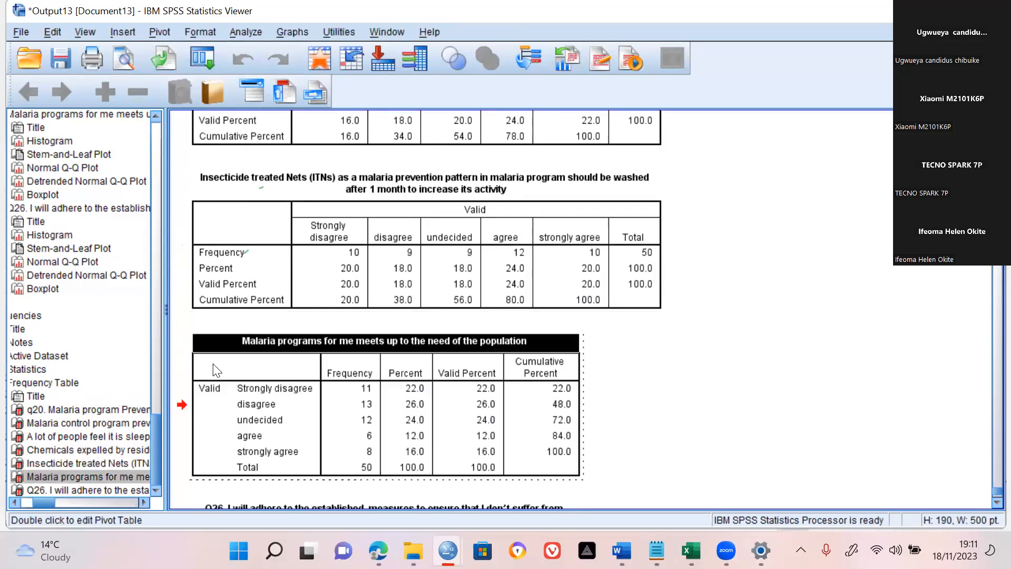
click(160, 33)
click(177, 68)
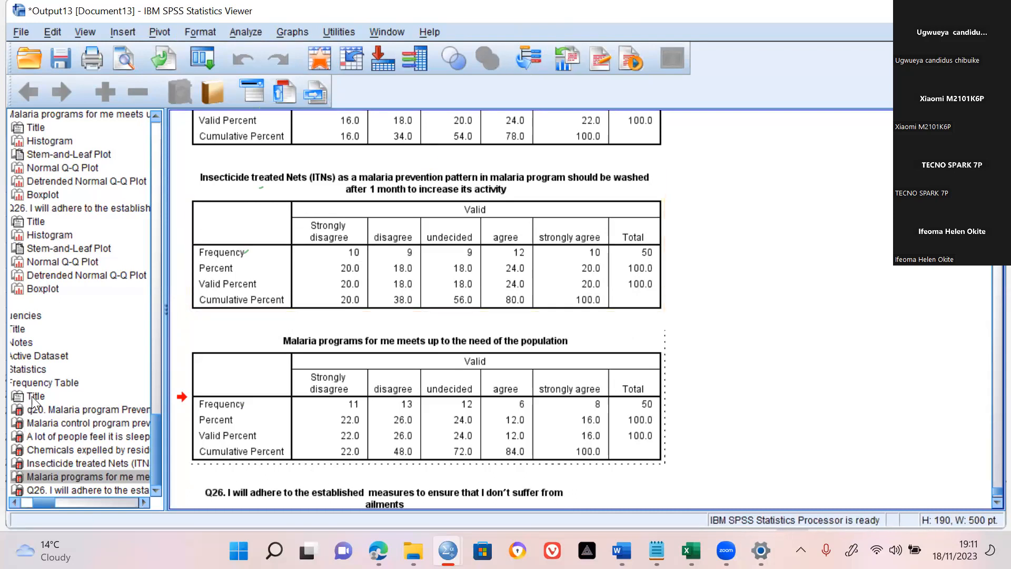
Select all the malaria frequency tables from q20 to Q26 in the output outline and copy them.
click(35, 411)
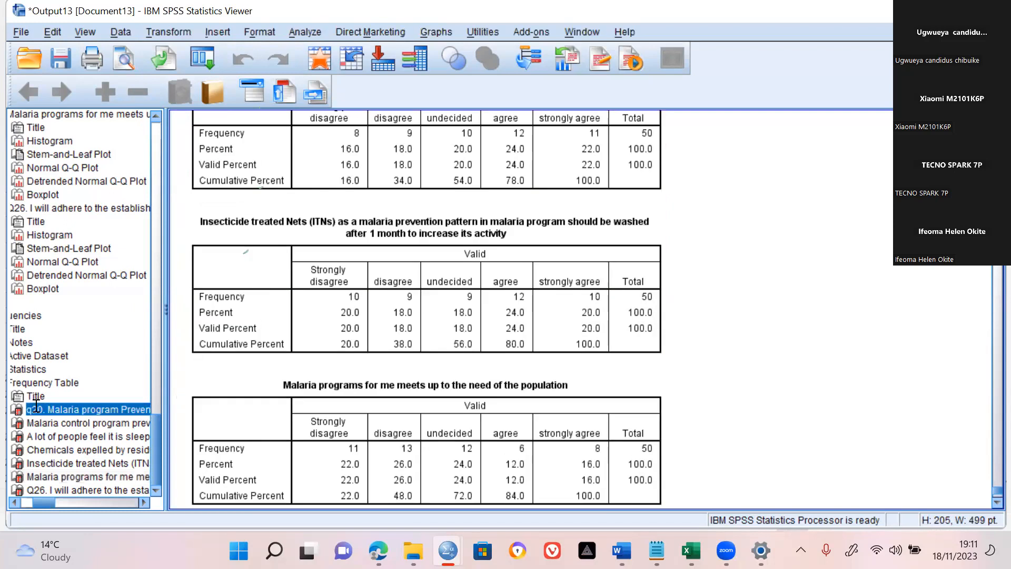
click(37, 424)
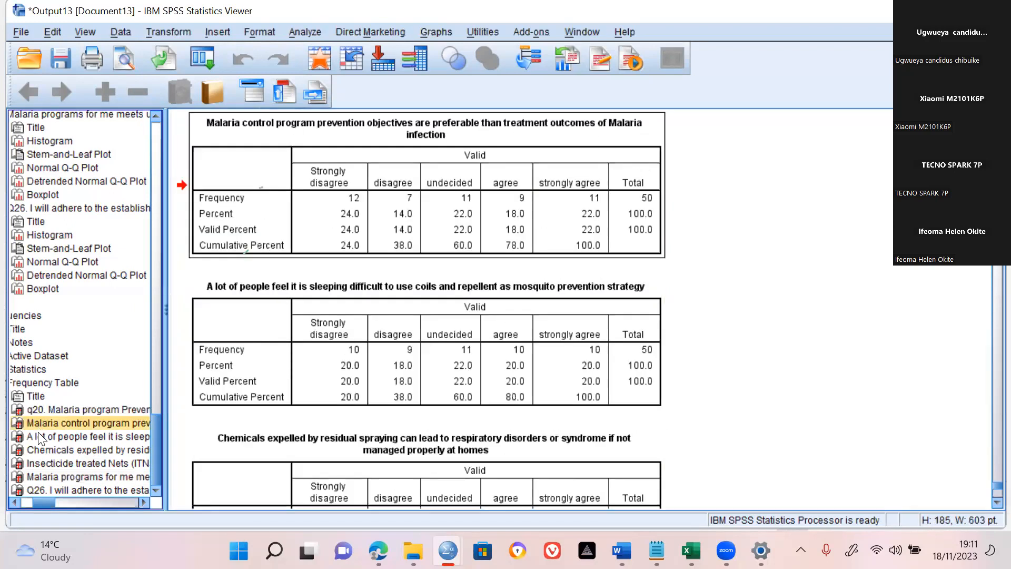
ctrl+click(40, 436)
ctrl+click(40, 449)
ctrl+click(42, 465)
drag(42, 467, 42, 464)
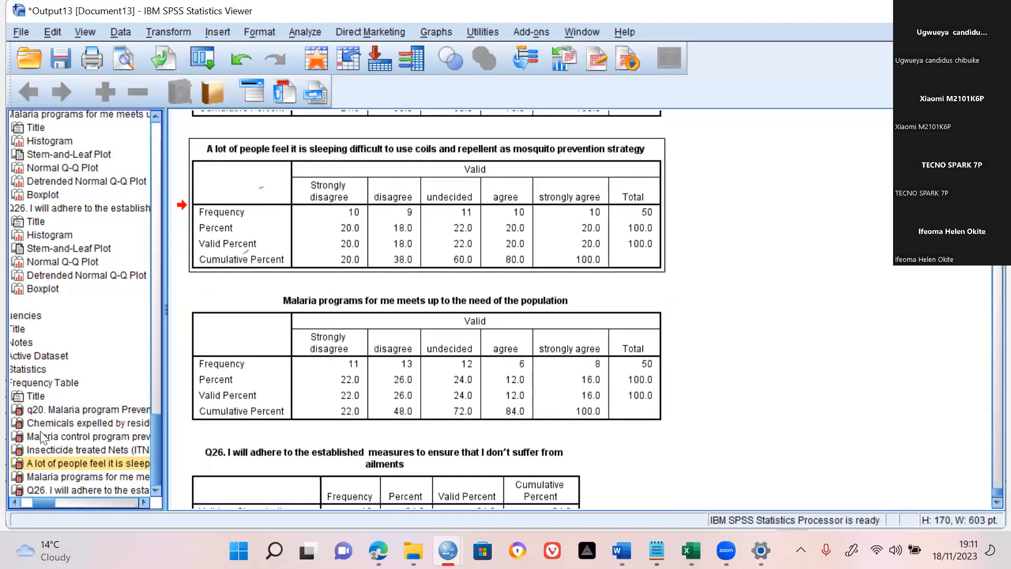
ctrl+click(40, 428)
ctrl+click(41, 450)
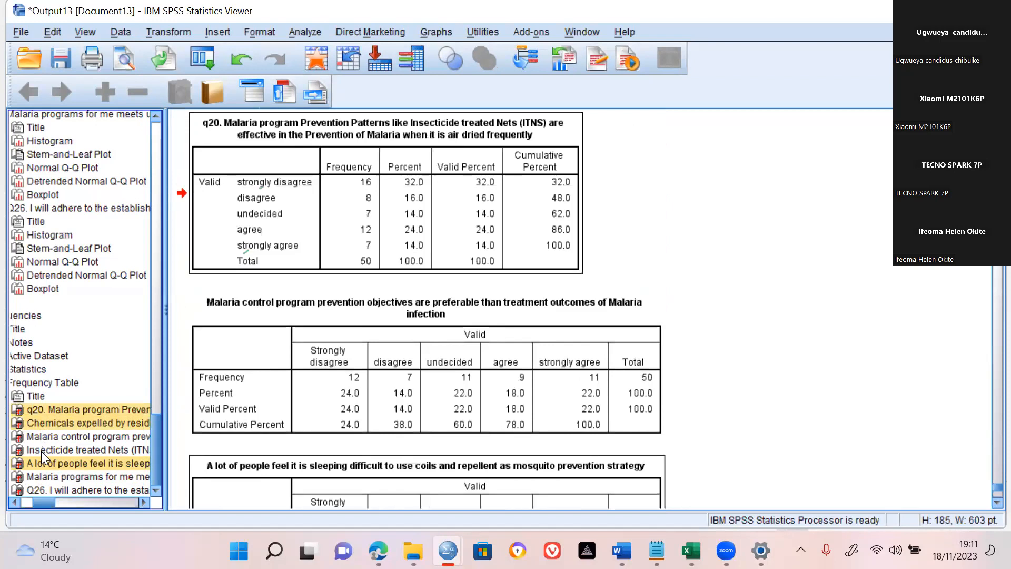
key(shift+Down)
key(shift+Down)
key(shift+Down)
key(shift+Down)
key(shift+Down)
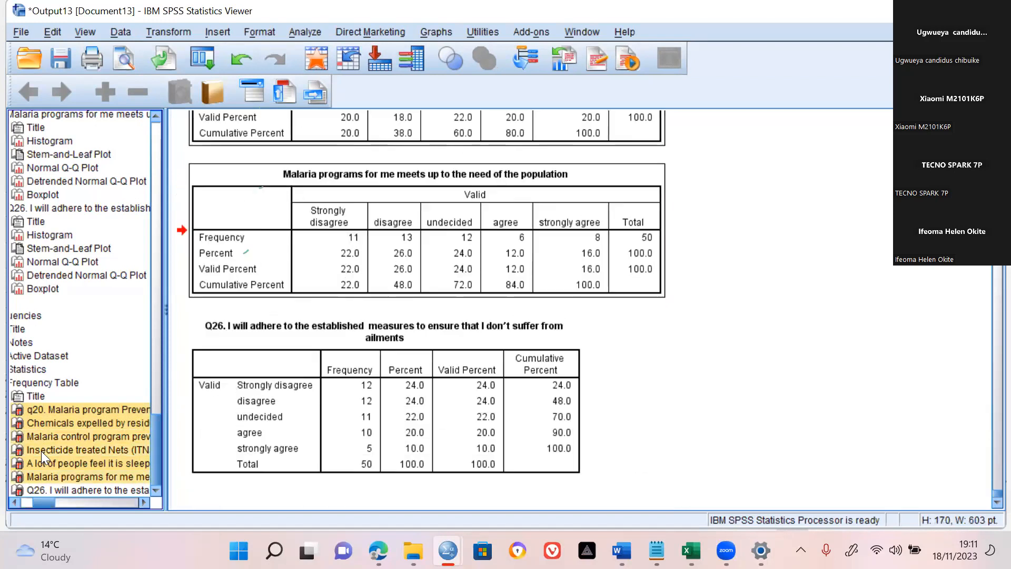
key(shift+Down)
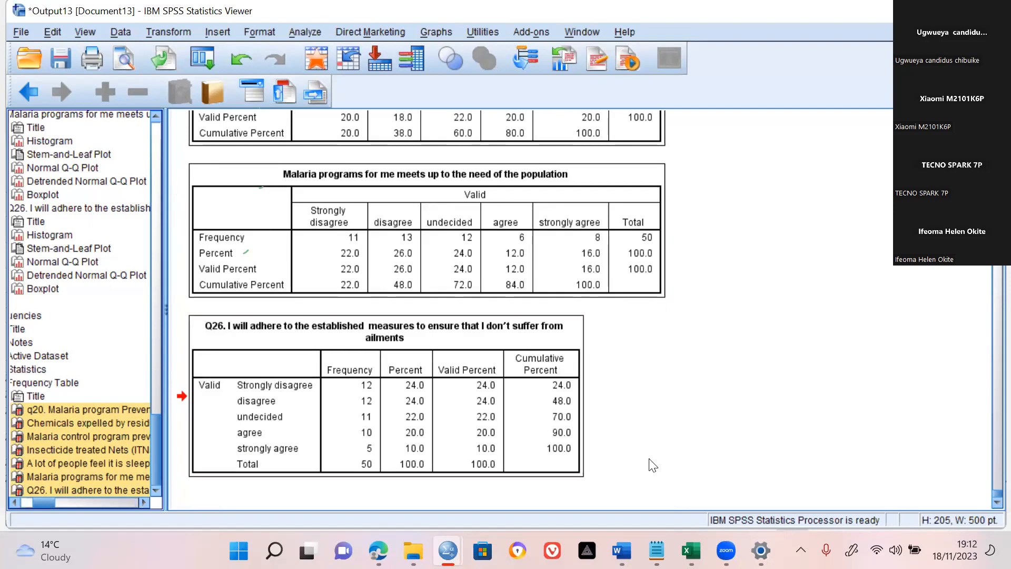
Switch to the spss.xlsx workbook in Excel and remove the trimmed tables in columns AH to AK of the demographics sheet.
click(691, 550)
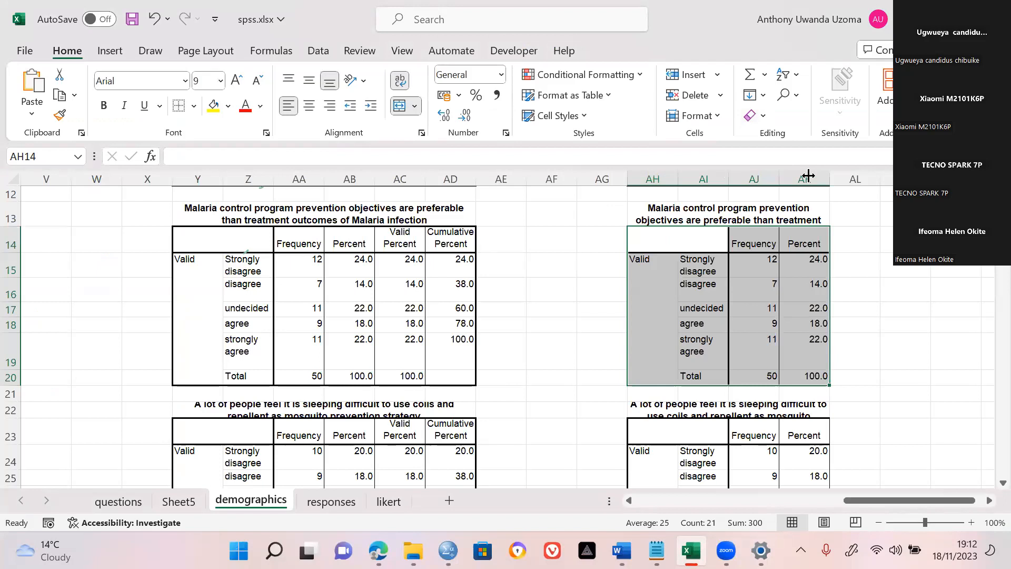
click(653, 179)
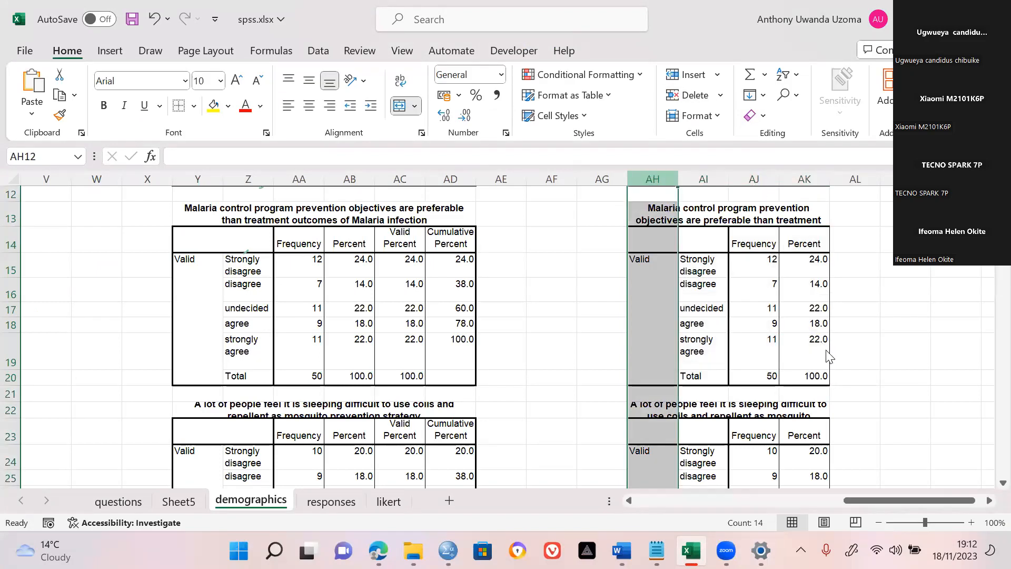
shift+click(804, 179)
right_click(761, 182)
click(819, 368)
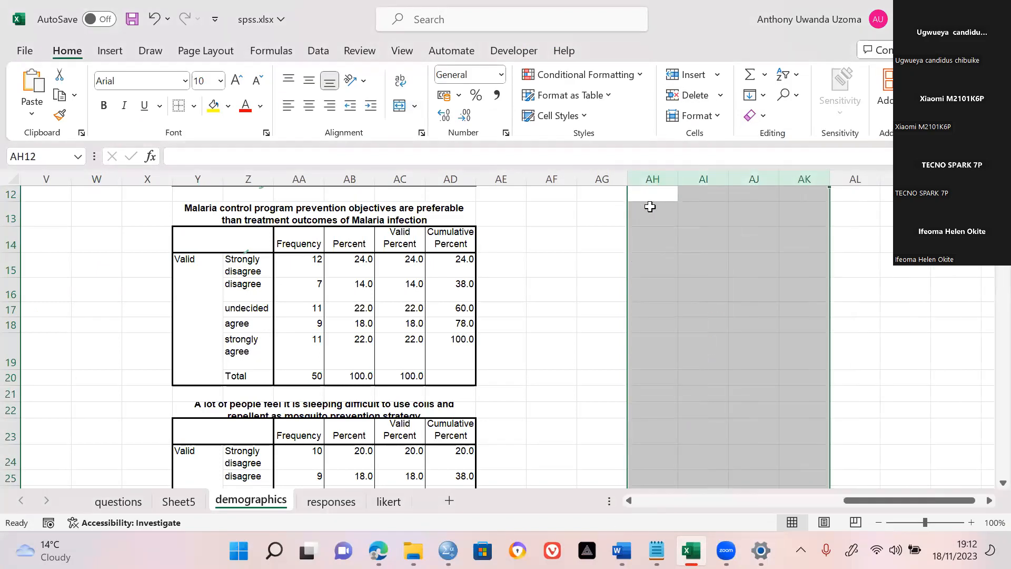
Paste the copied SPSS frequency tables into the demographics sheet starting at cell AH13.
click(650, 206)
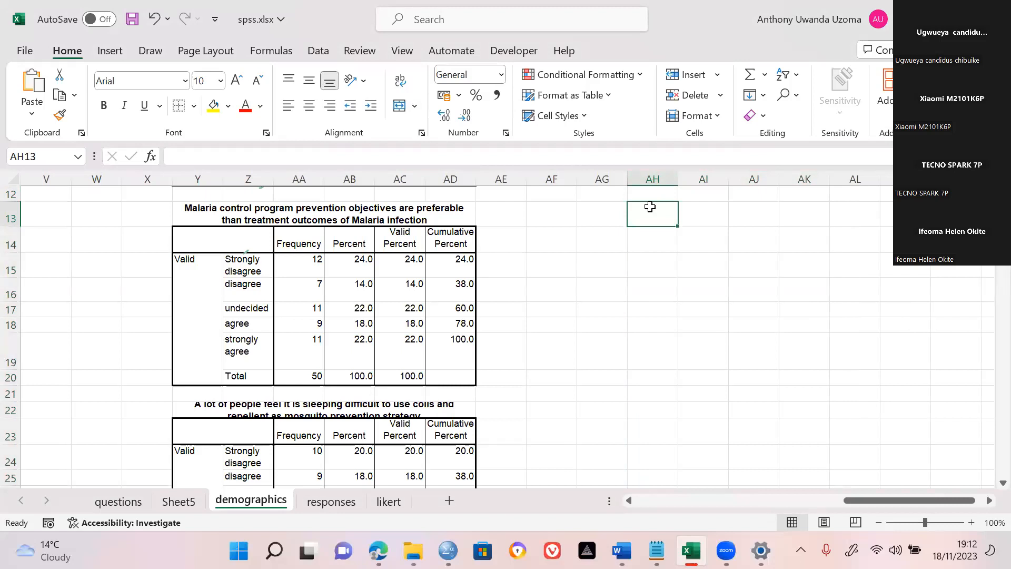
key(ctrl+v)
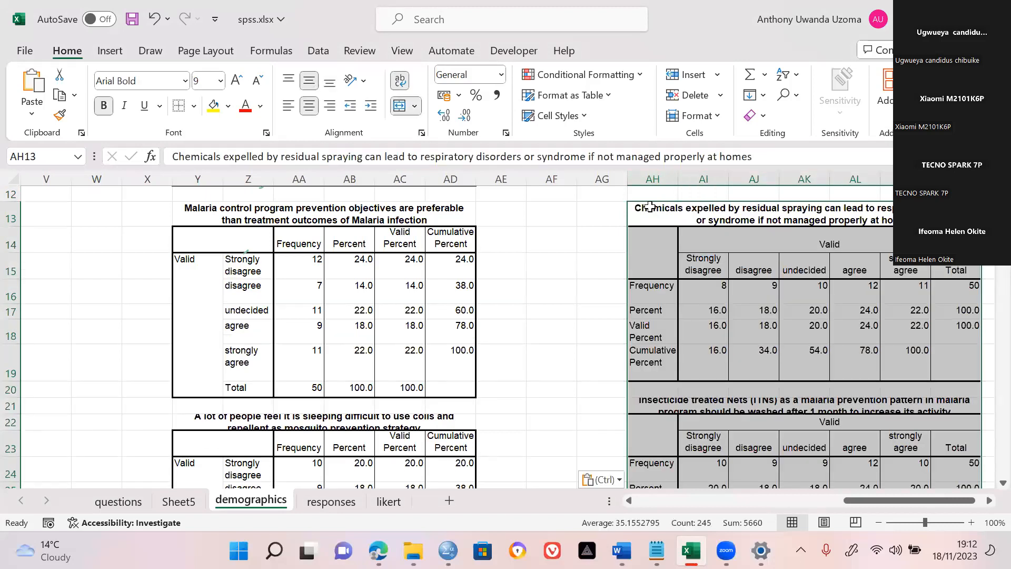
key(Right)
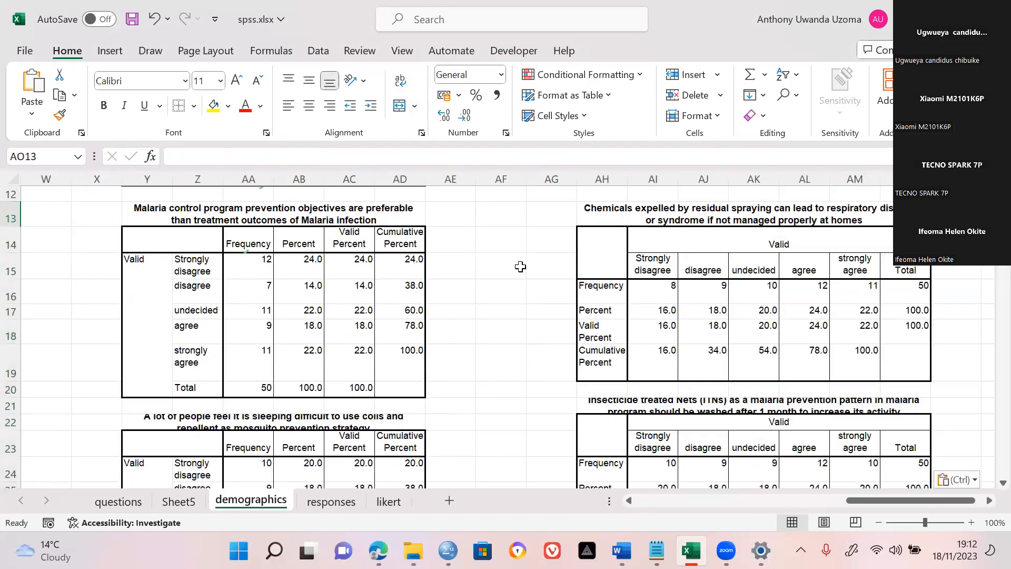
key(Right)
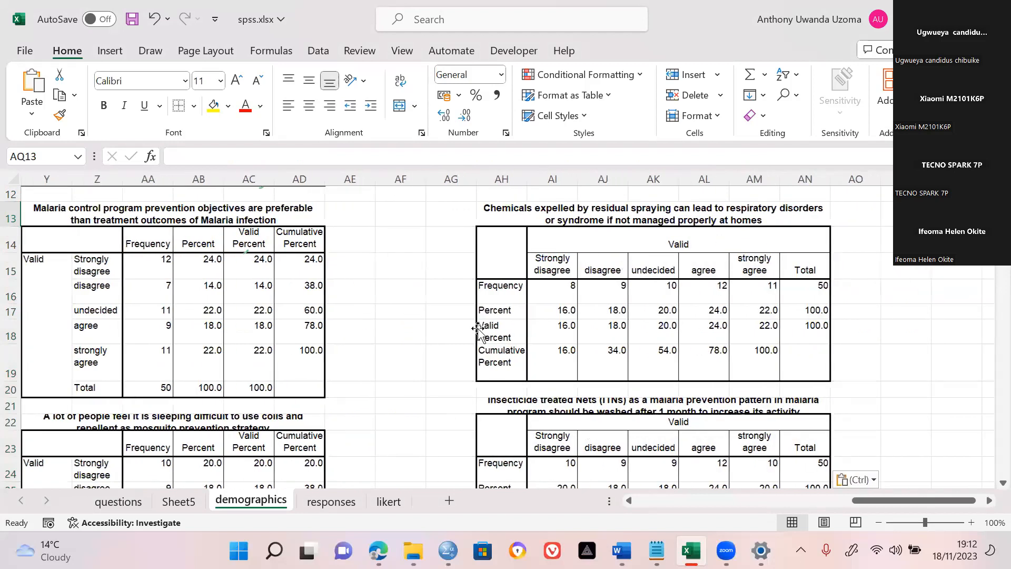
Clear the Valid Percent and Cumulative Percent rows from the pasted table on chemicals expelled by residual spraying.
click(500, 334)
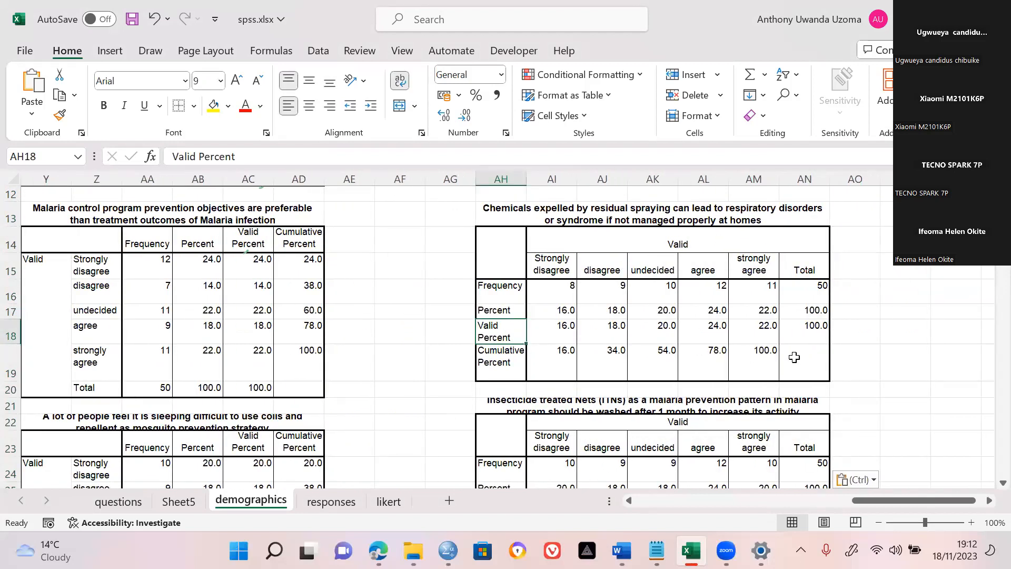
shift+click(794, 357)
key(Delete)
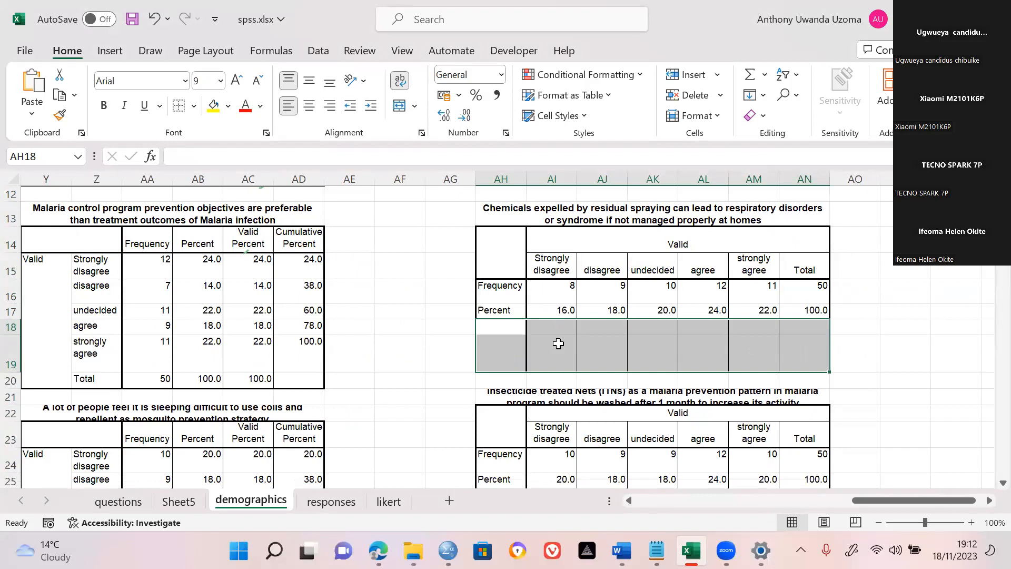
Copy the title text of the residual spraying chemicals table in cell AH13 and clear it from that cell.
click(550, 395)
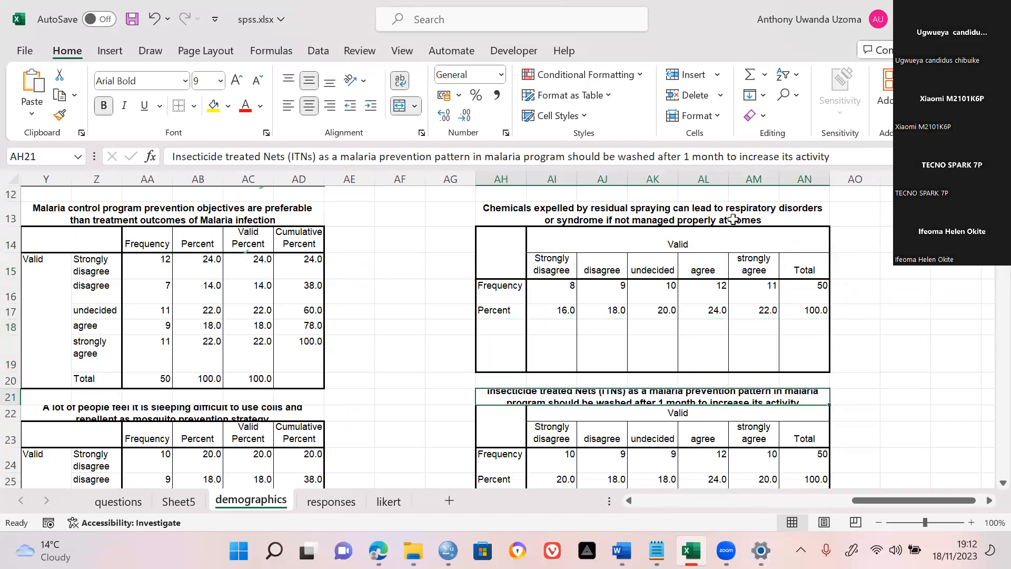
click(766, 211)
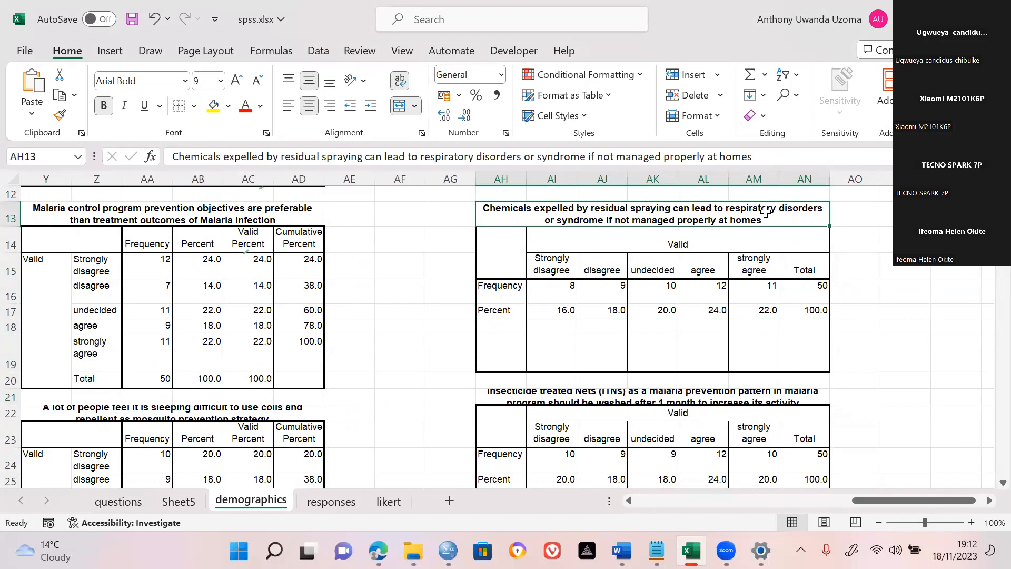
double_click(573, 293)
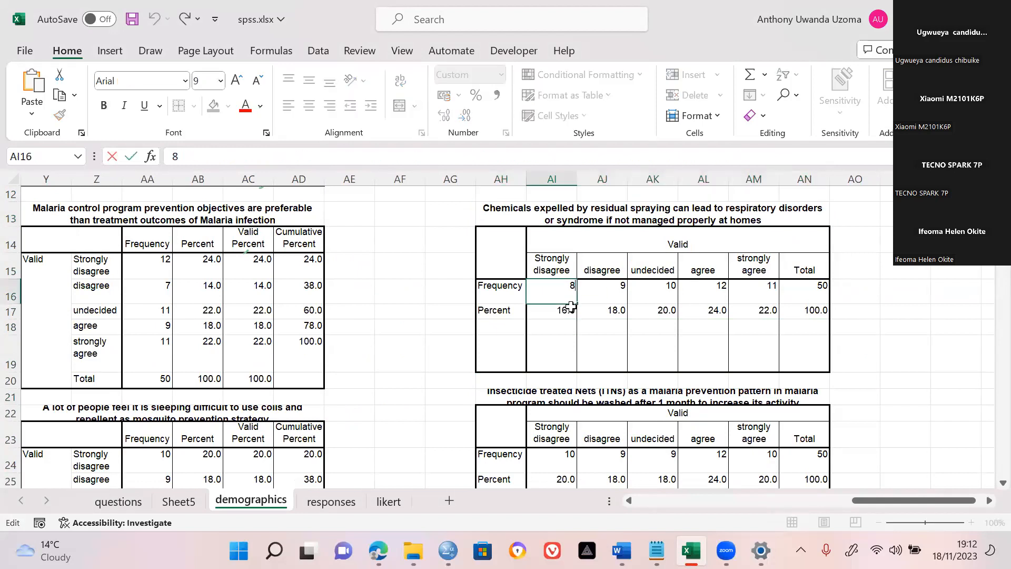
click(652, 210)
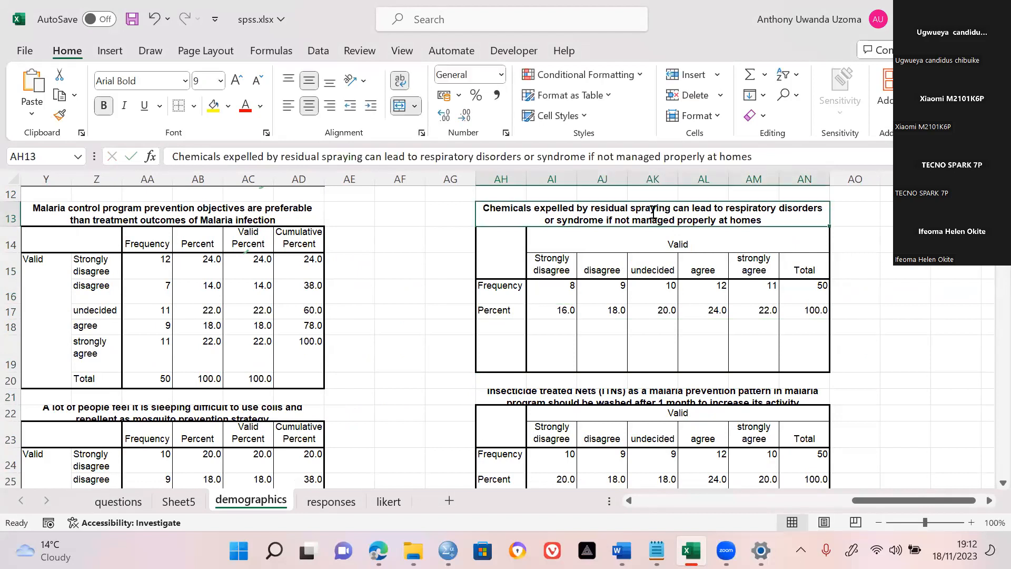
double_click(653, 211)
key(ctrl+a)
key(ctrl+c)
key(Delete)
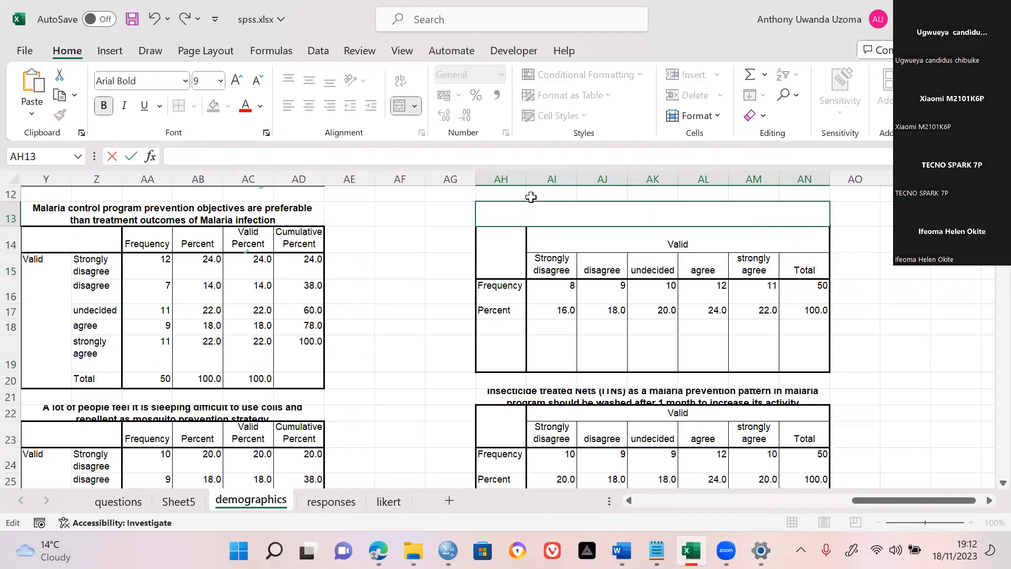
Widen column AH to more than double its width and open the blank header cell AH14 for editing.
click(526, 180)
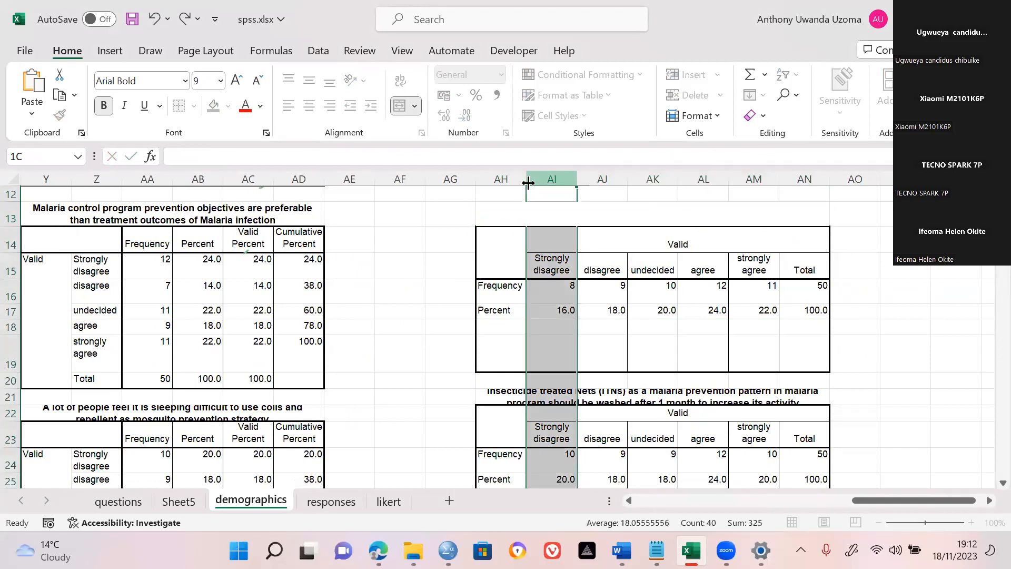
drag(526, 180, 596, 178)
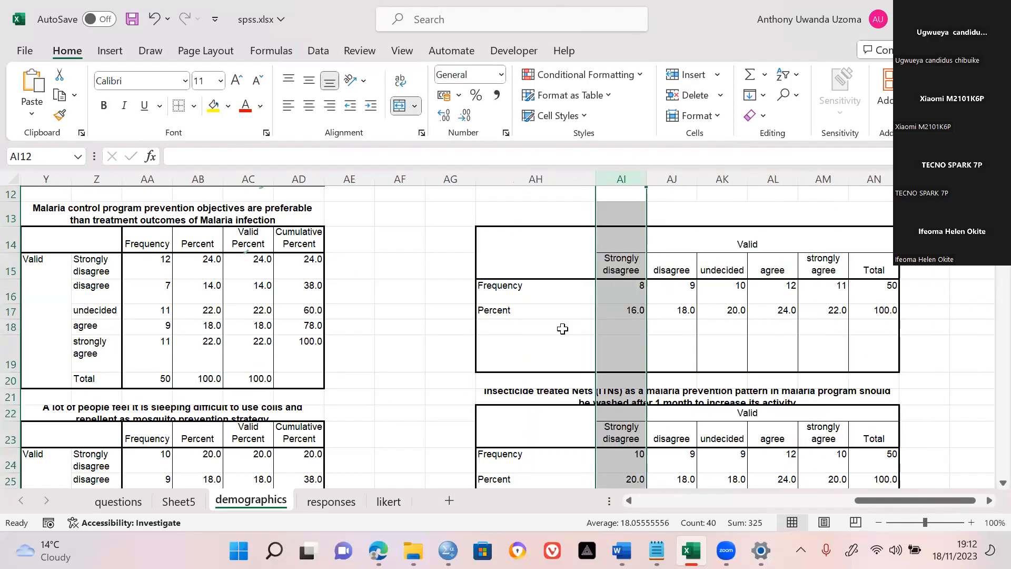
click(510, 328)
double_click(504, 271)
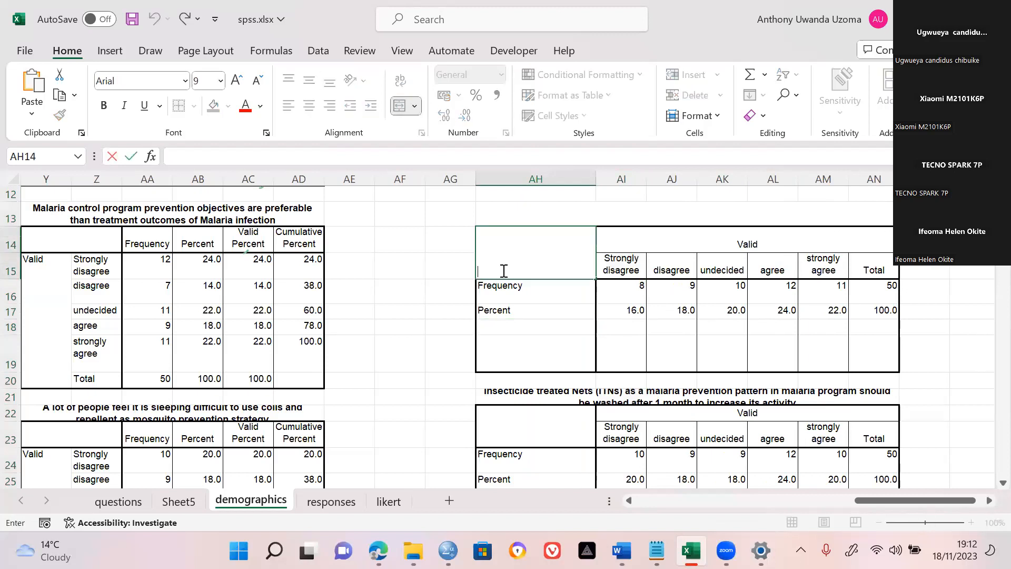
Paste the statement "Chemicals expelled by residual spraying can lead to respiratory disorders or syndrome if not managed properly at homes" into cell AH18.
double_click(503, 329)
key(ctrl+v)
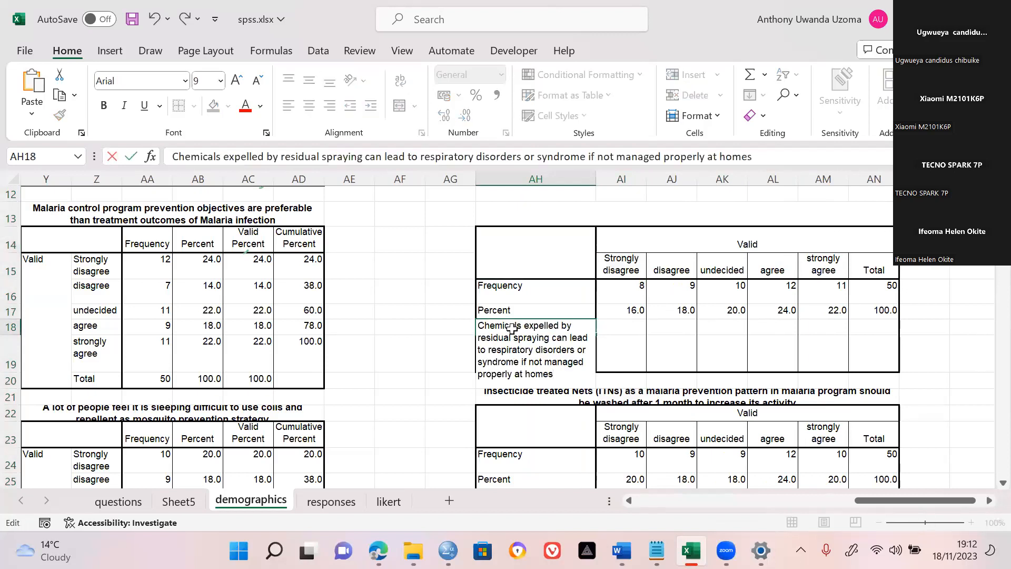
click(637, 315)
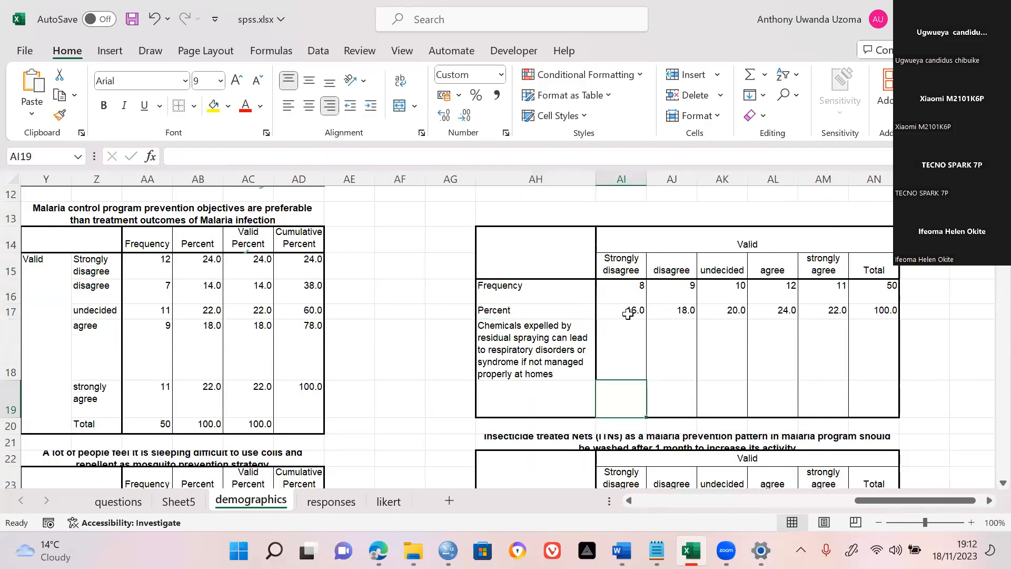
Add percentages to the Frequency row so AI16 reads "8 (16%)" and AJ16 reads "9 (18%)".
click(643, 287)
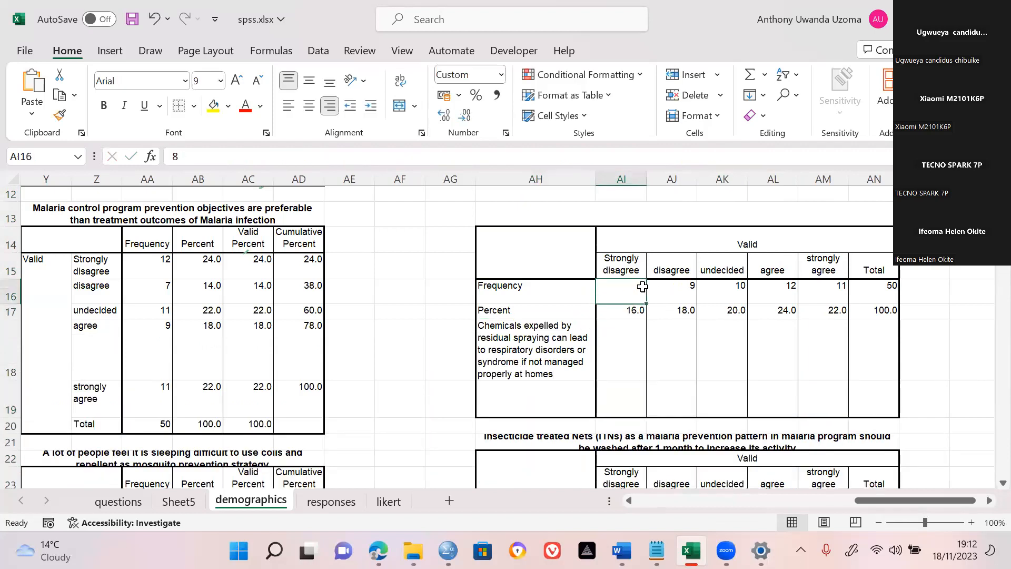
double_click(644, 288)
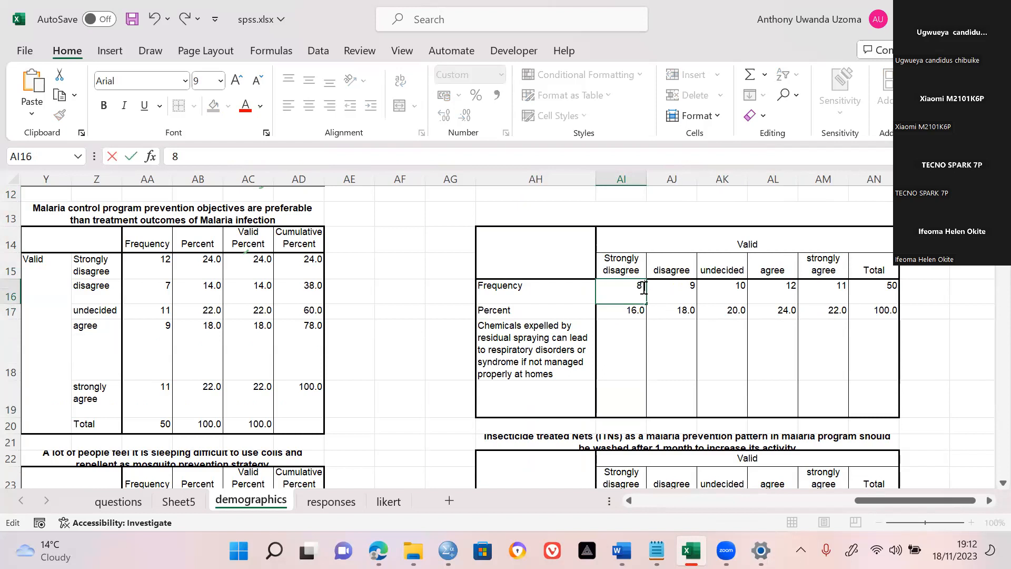
text((16%))
key(Return)
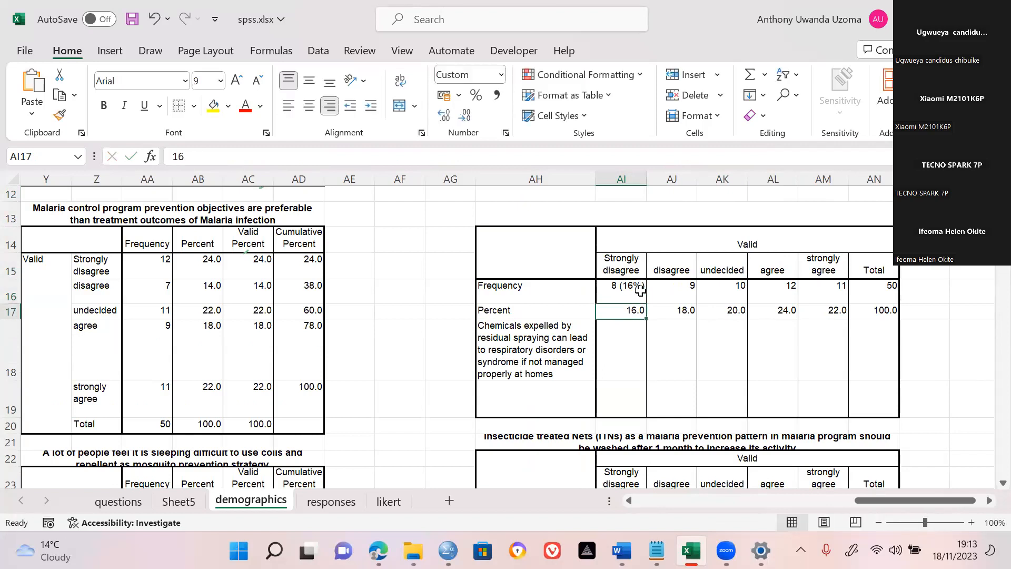
click(695, 290)
double_click(694, 290)
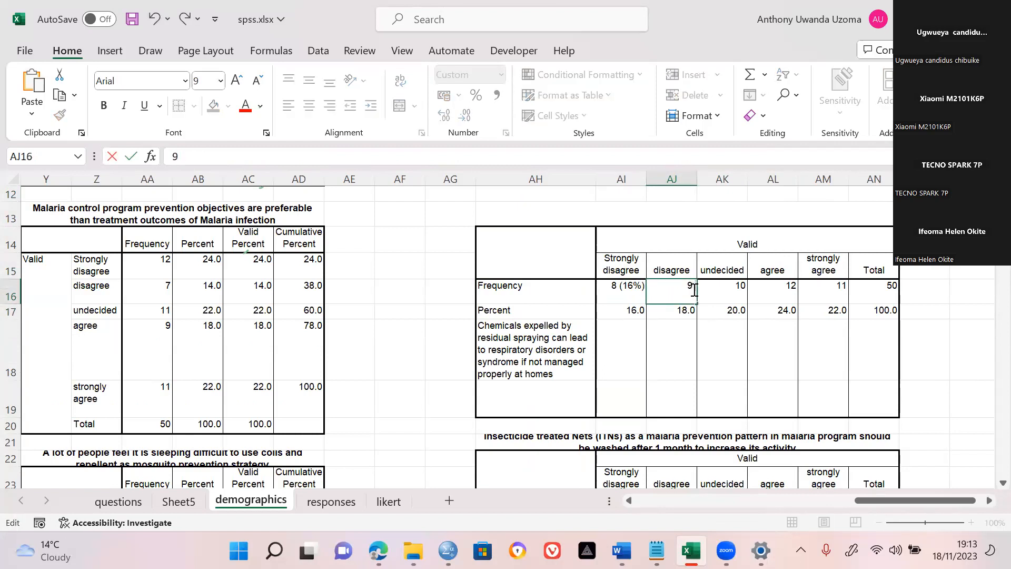
text((18%))
click(727, 293)
Append percentages to the undecided and agree frequencies, making AK16 "10 (20%)" and AL16 "12 (24%)".
double_click(743, 284)
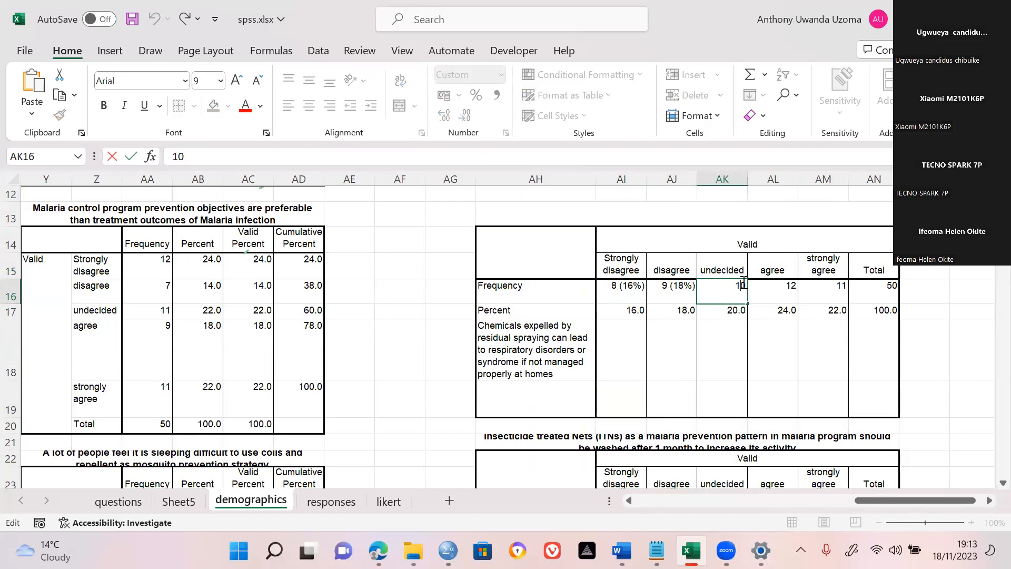
text((20()
key(BackSpace)
text(%)9)
key(BackSpace)
key(BackSpace)
text())
key(Return)
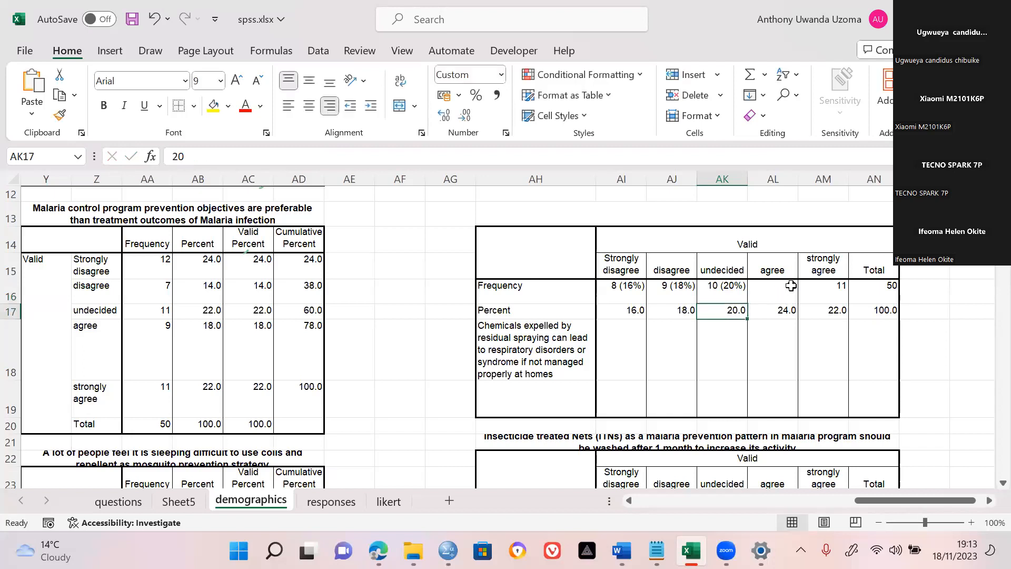
double_click(793, 286)
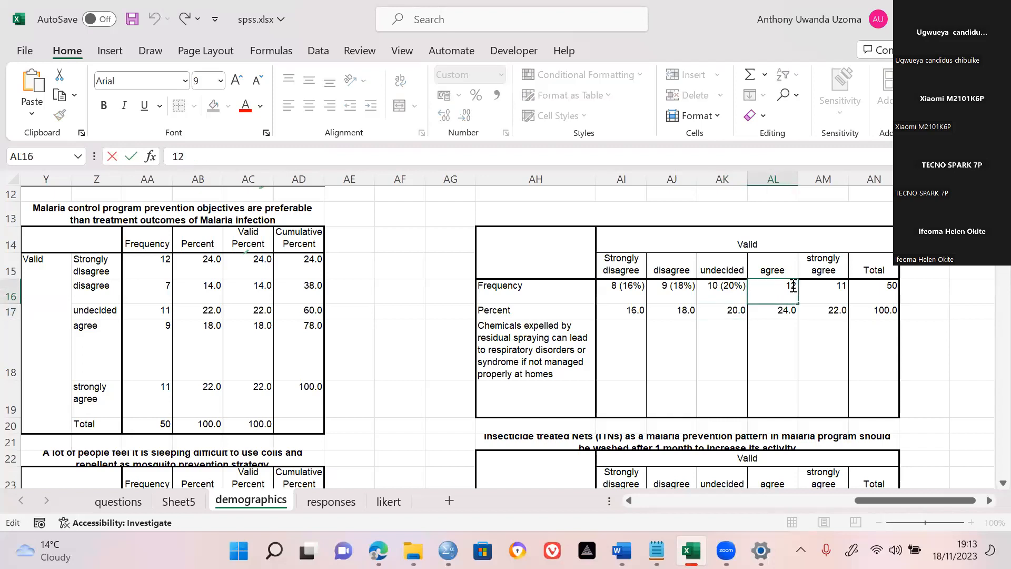
text((24%))
key(Return)
Append percentages to the strongly agree and Total frequencies, making AM16 "11(22%)" and AN16 "50 (100%)".
double_click(842, 284)
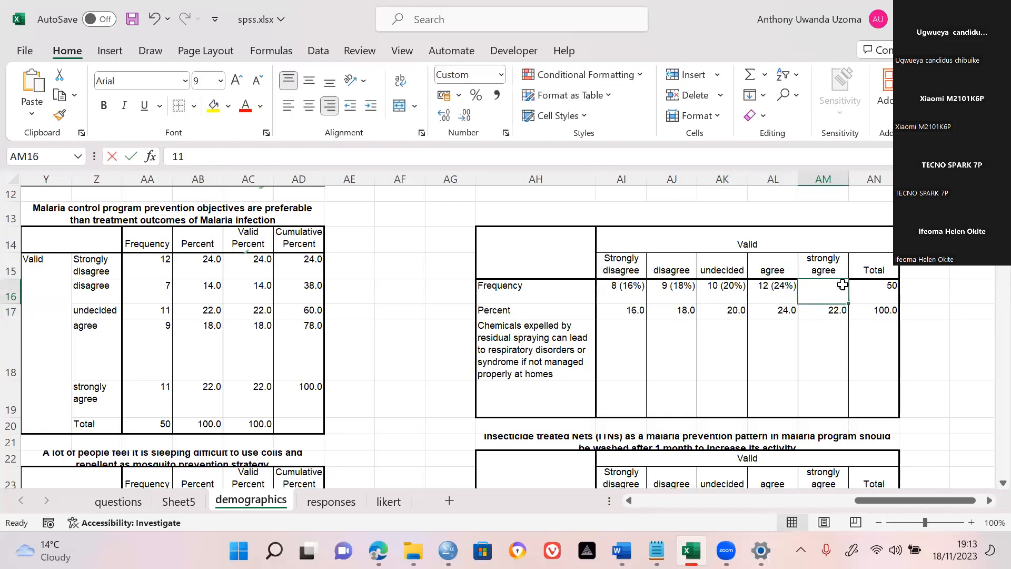
text(*)
key(BackSpace)
text((22)
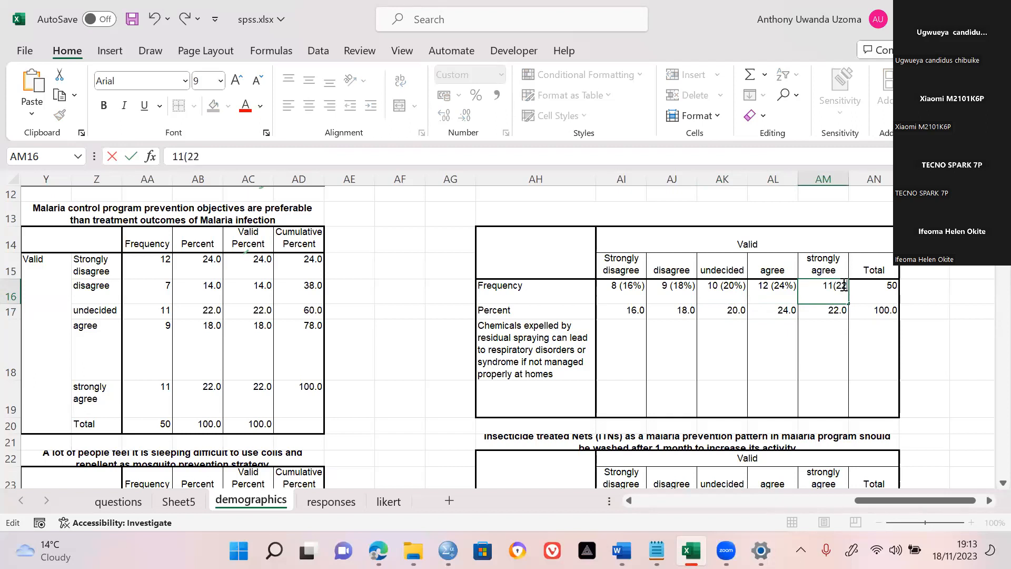
text(%))
key(Return)
double_click(892, 289)
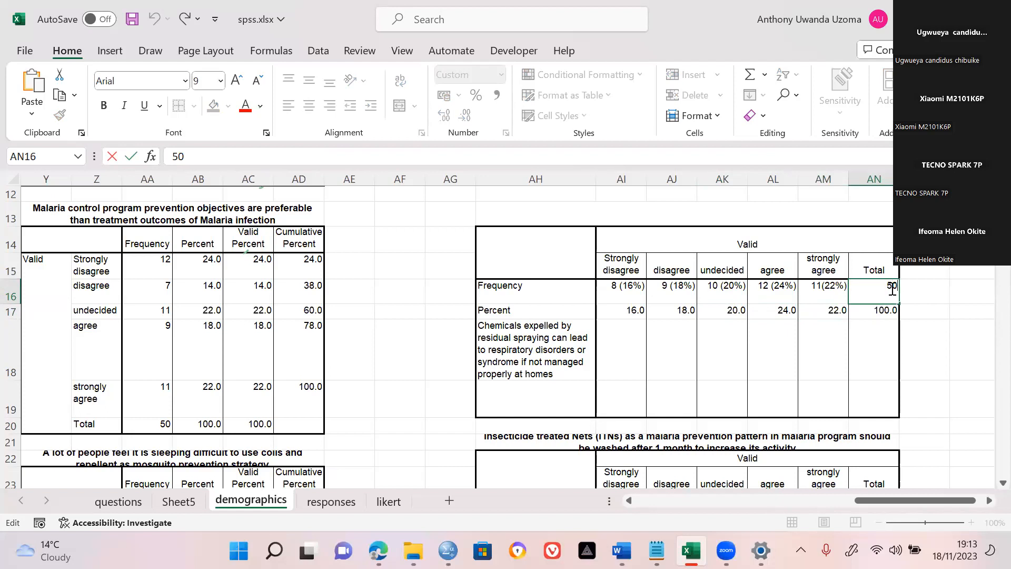
text((100%))
key(Return)
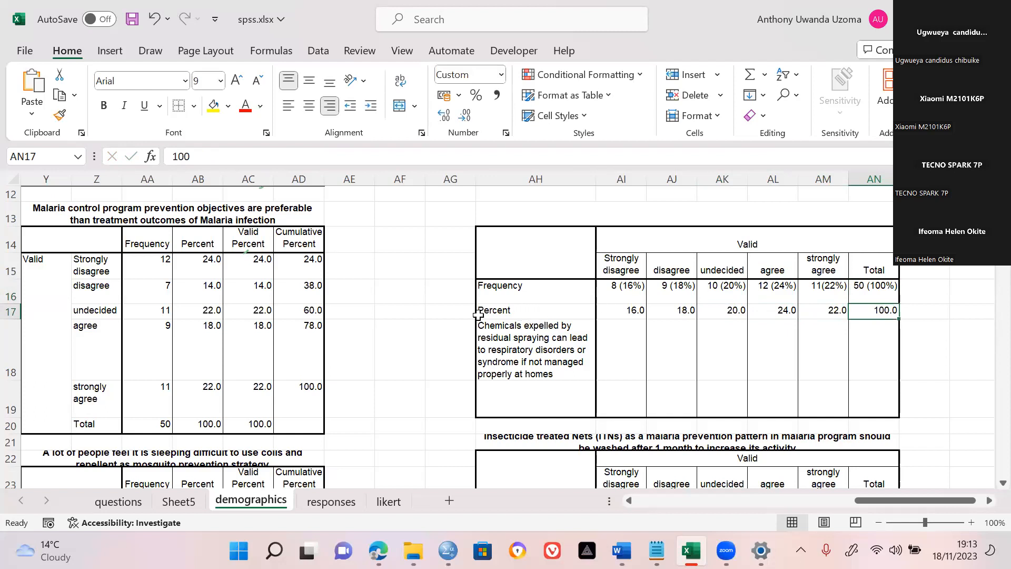
Clear the contents of the Percent row, cells AH17 to AN17, below the Frequency row.
drag(490, 314, 880, 311)
key(Delete)
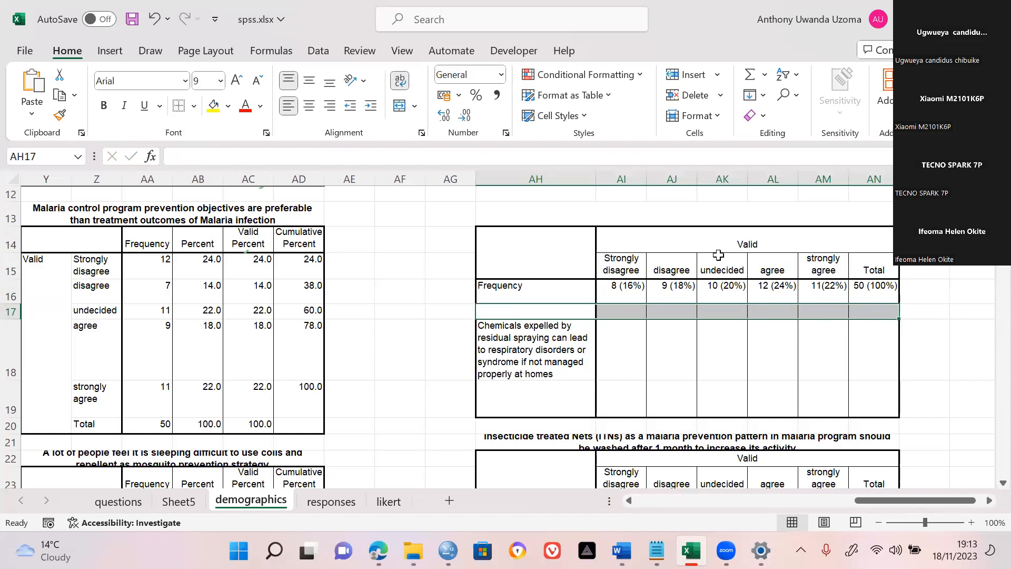
double_click(522, 285)
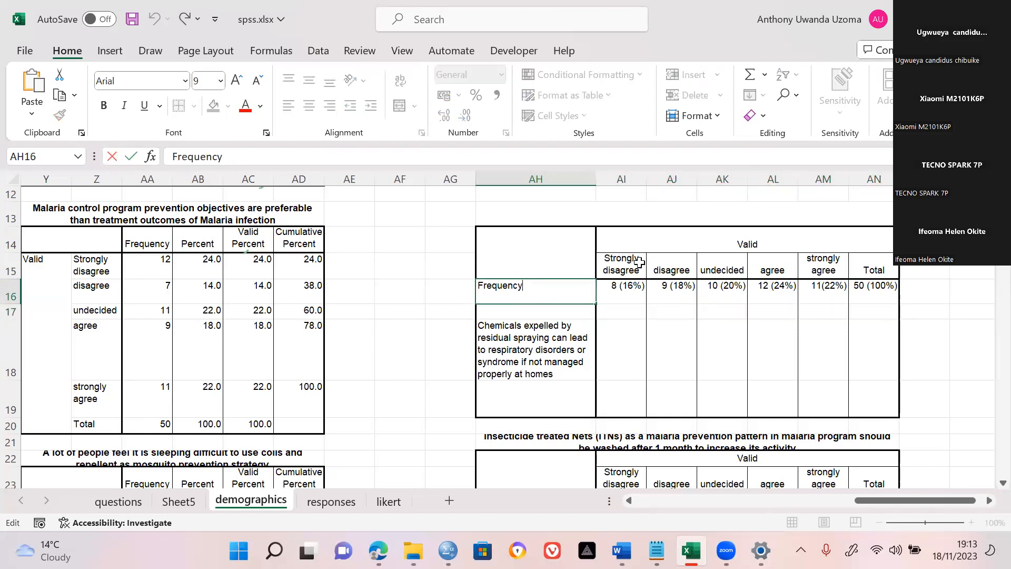
Change the "Strongly disagree" column heading in AI15 to "Strongly disagree (%)".
double_click(639, 270)
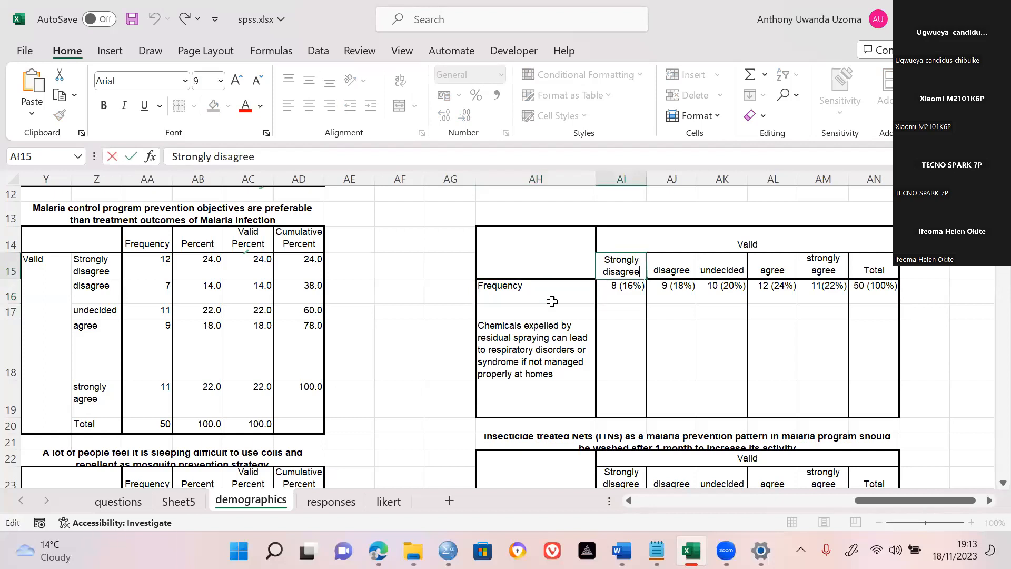
text((%)
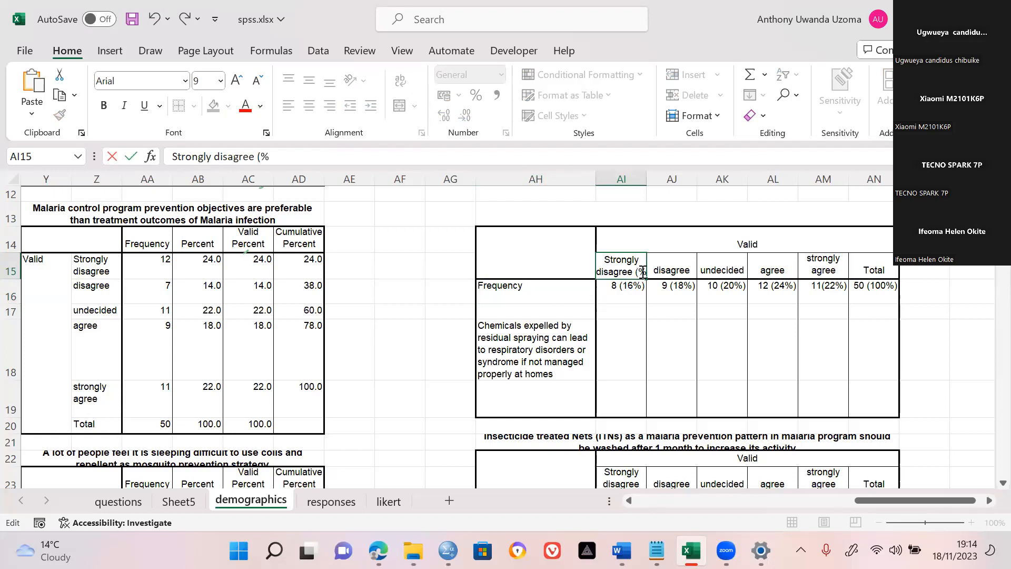
text())
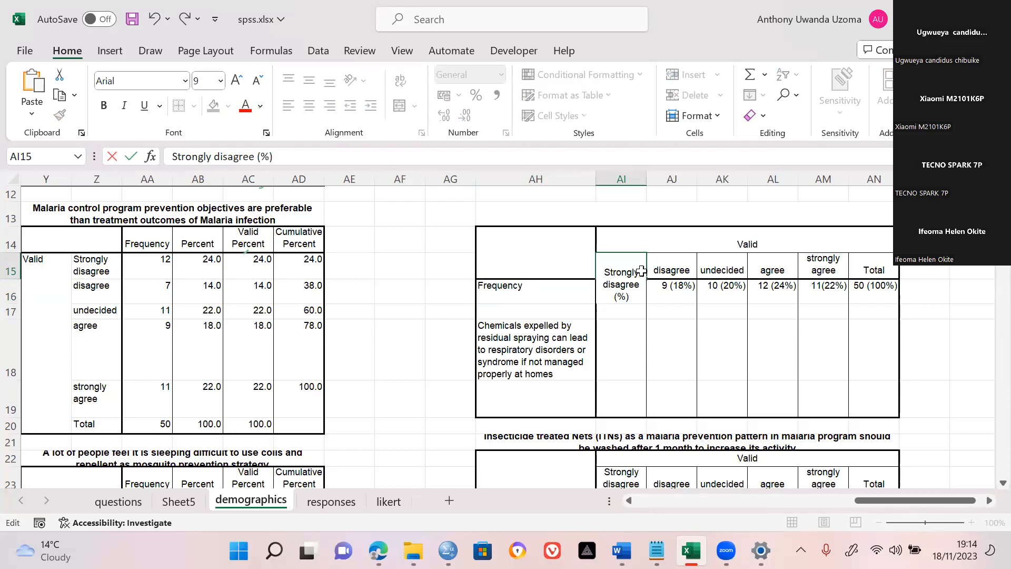
key(Return)
Move the residual spraying statement from AH18 into AH16, replacing the Frequency label, and clear the "Valid" heading in AI14.
click(528, 303)
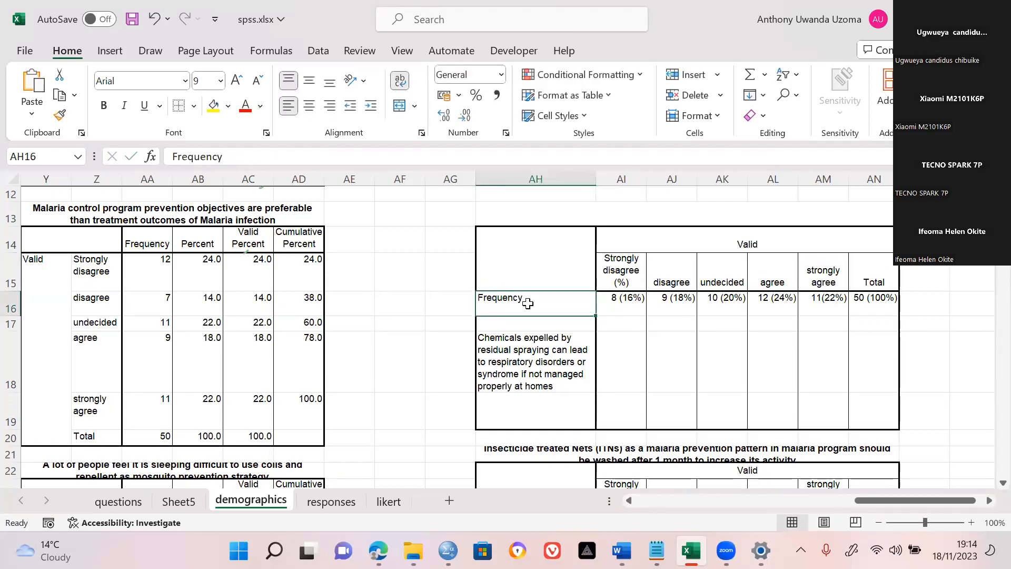
click(520, 350)
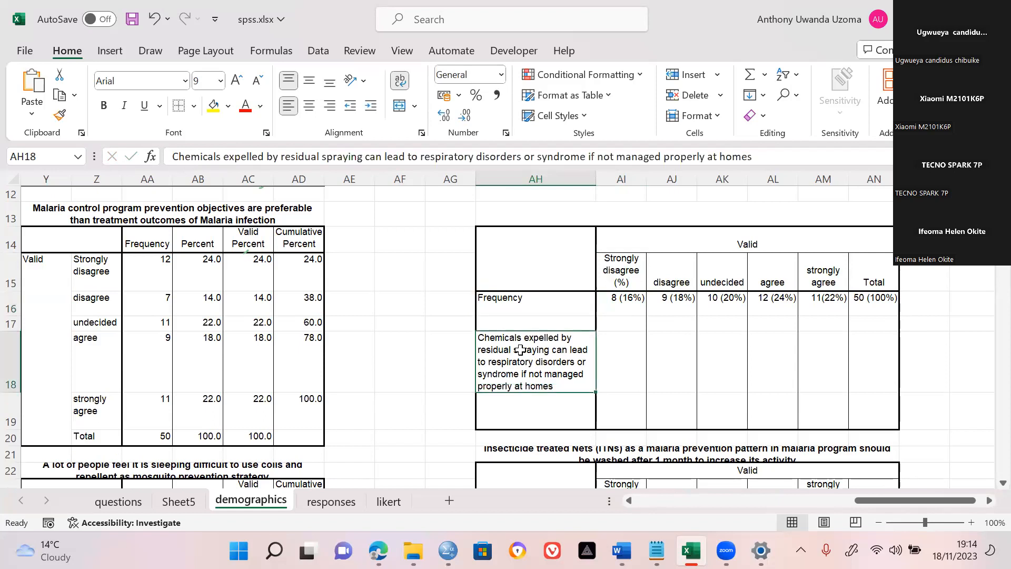
key(ctrl+c)
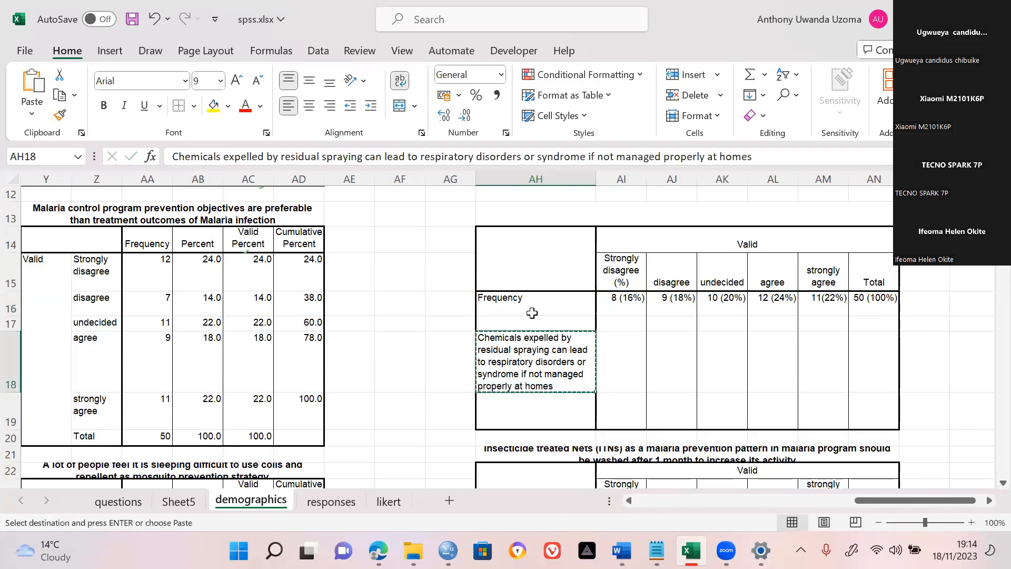
click(533, 304)
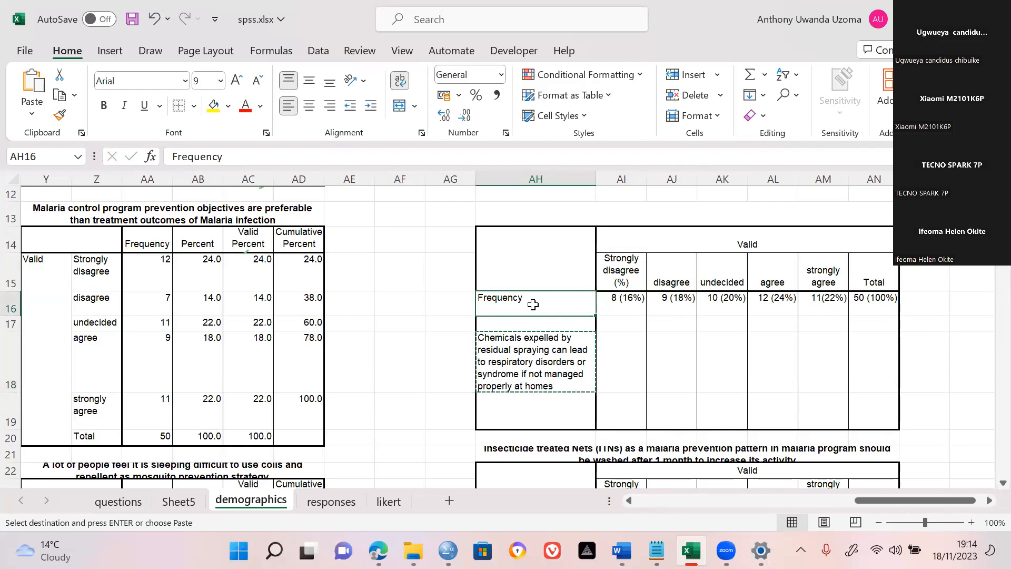
key(ctrl+v)
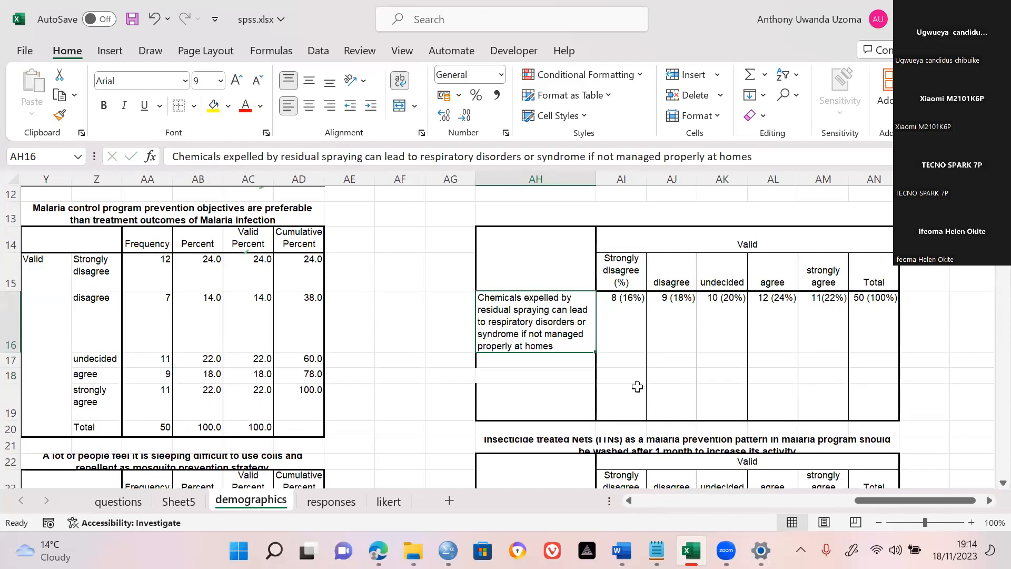
click(747, 235)
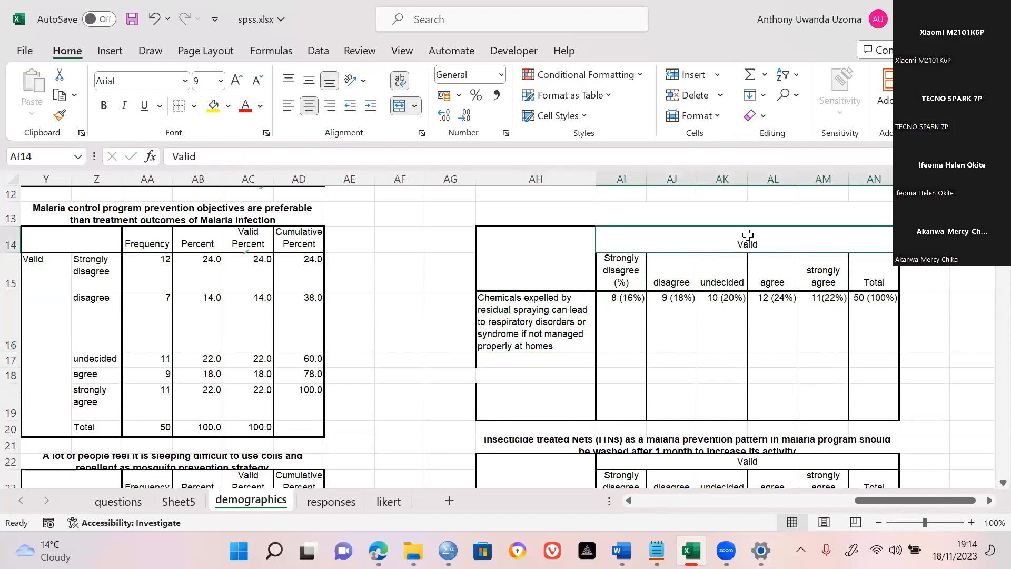
key(Delete)
click(622, 283)
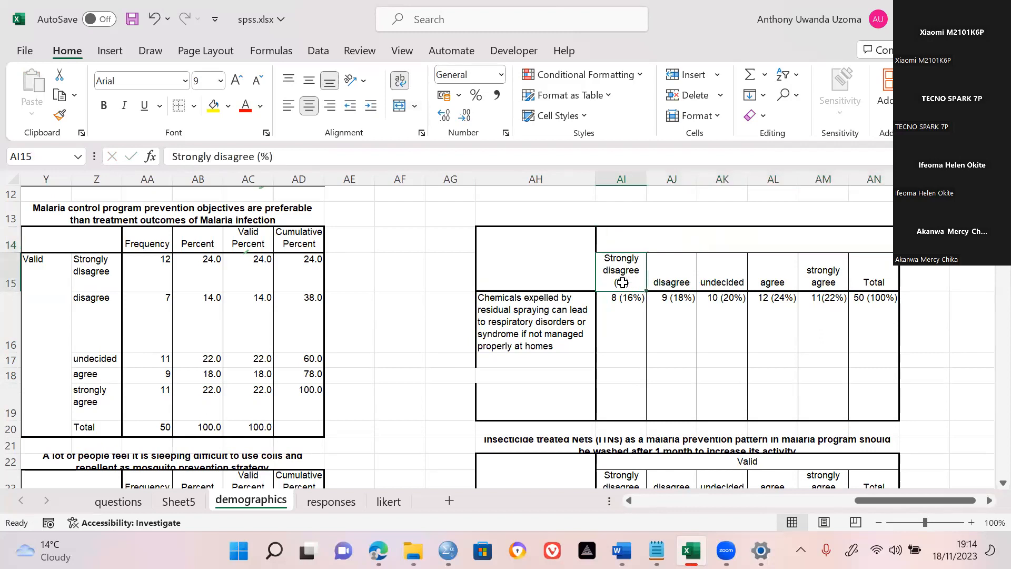
key(ctrl+c)
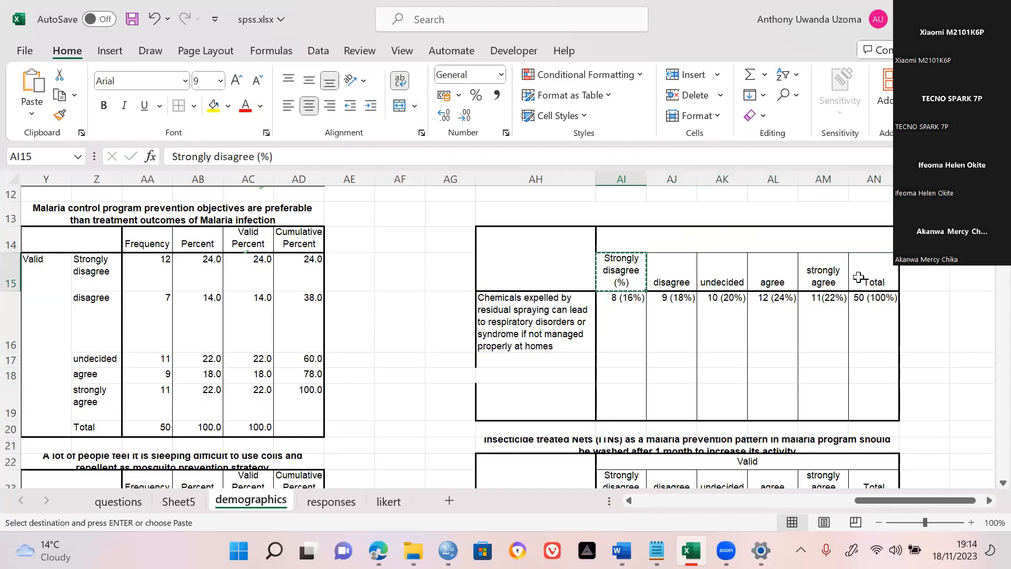
shift+click(842, 271)
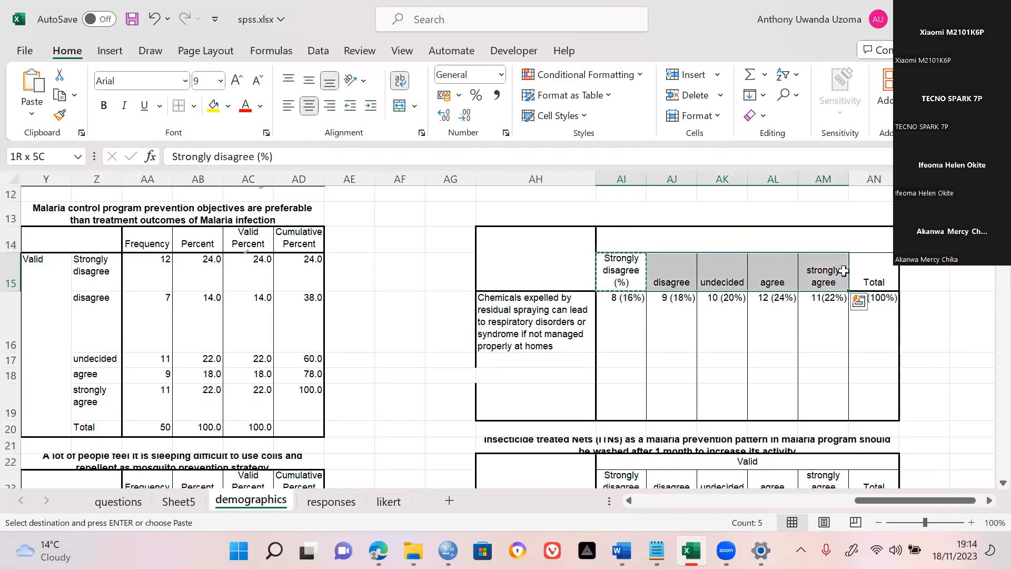
click(859, 300)
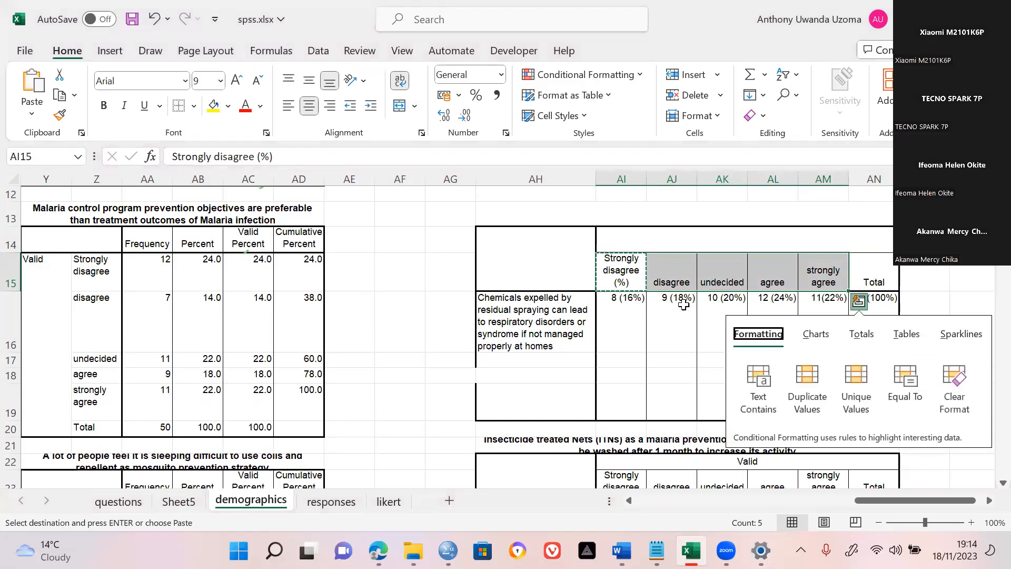
Change the "disagree" column heading in AJ15 to "disagree (%)", with a space before the bracket.
double_click(691, 284)
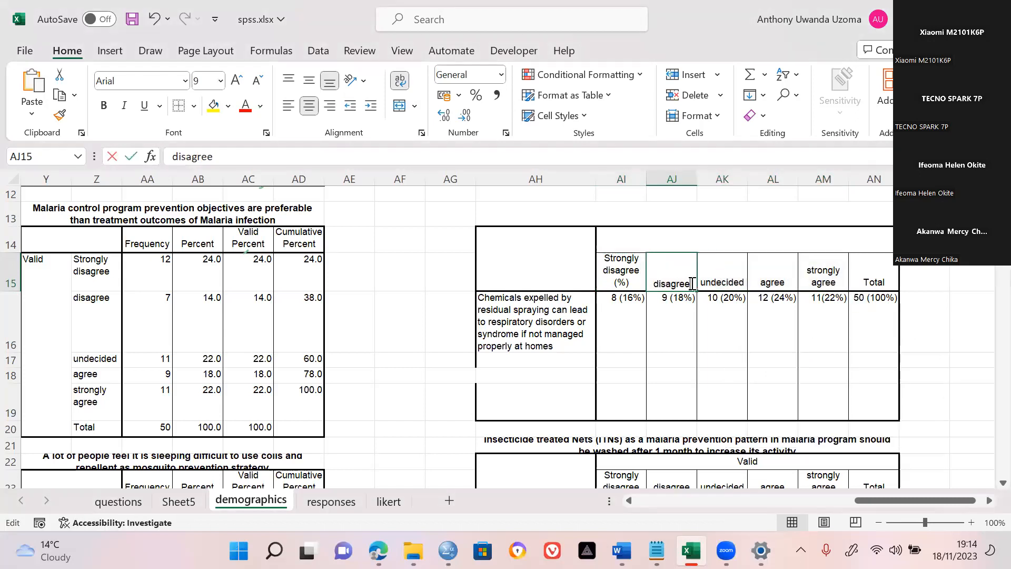
text((%)
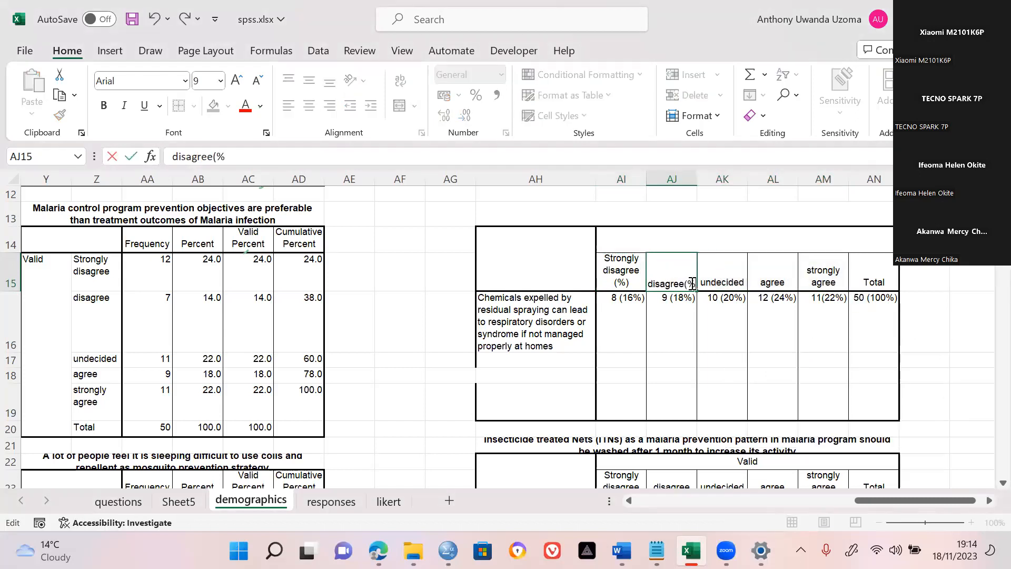
text())
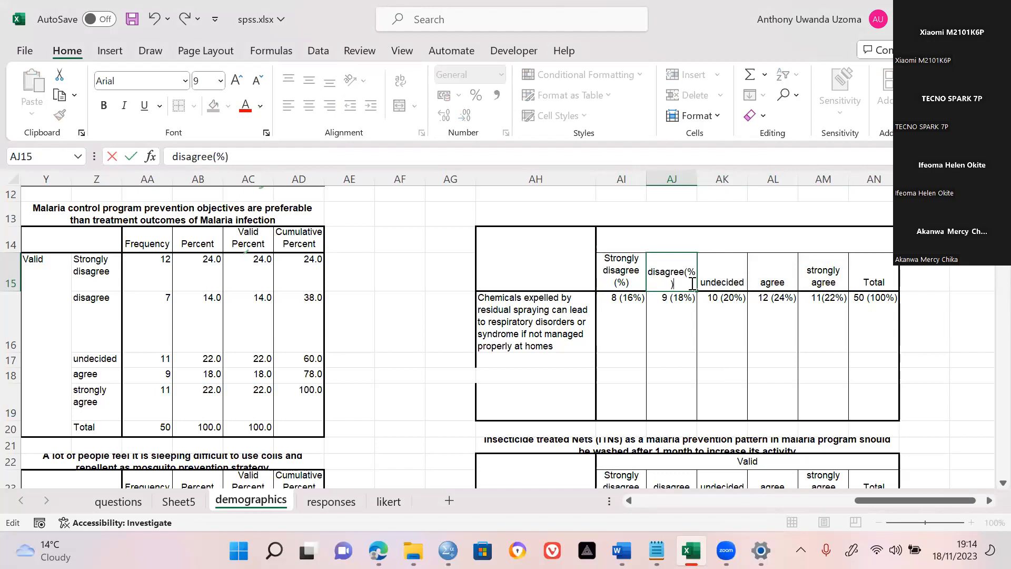
click(683, 271)
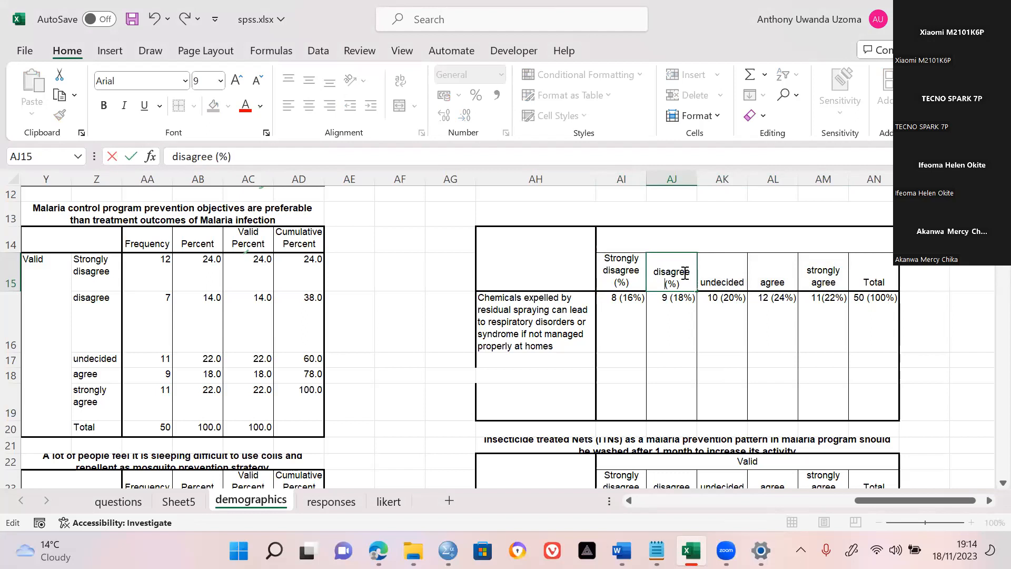
key(Return)
click(692, 285)
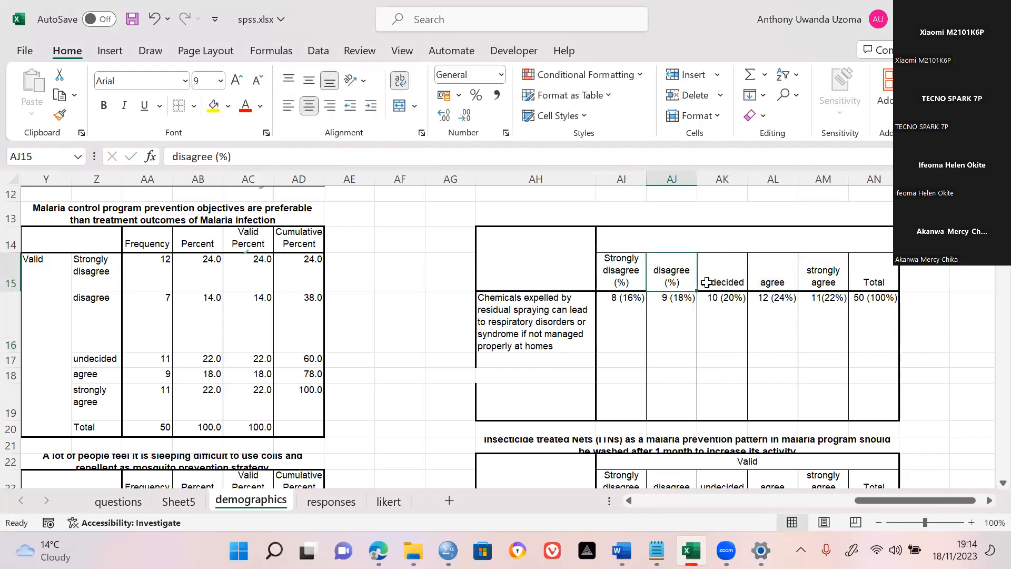
Add the percent sign in brackets to the AK15 column heading so it reads "undecided (%)".
double_click(730, 283)
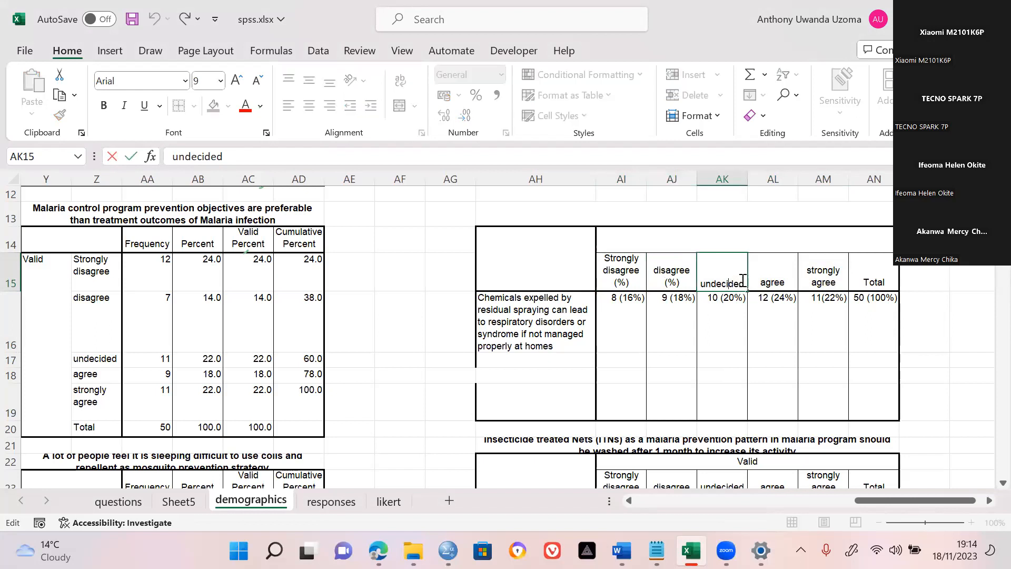
text((%))
key(Return)
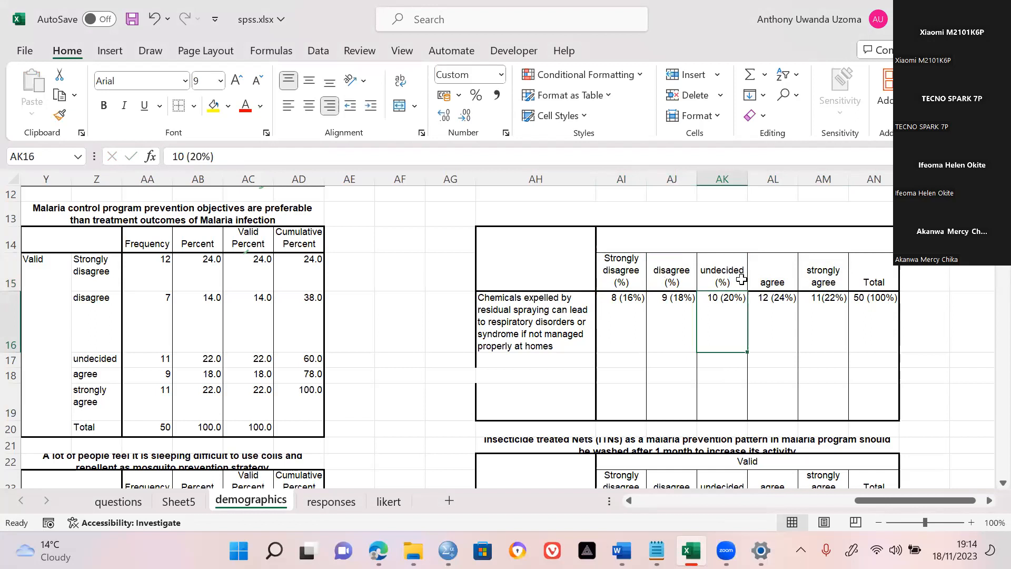
Add the percent sign in brackets to the AL15 and AM15 headings, making them "agree(%)" and "strongly agree(%)".
double_click(789, 282)
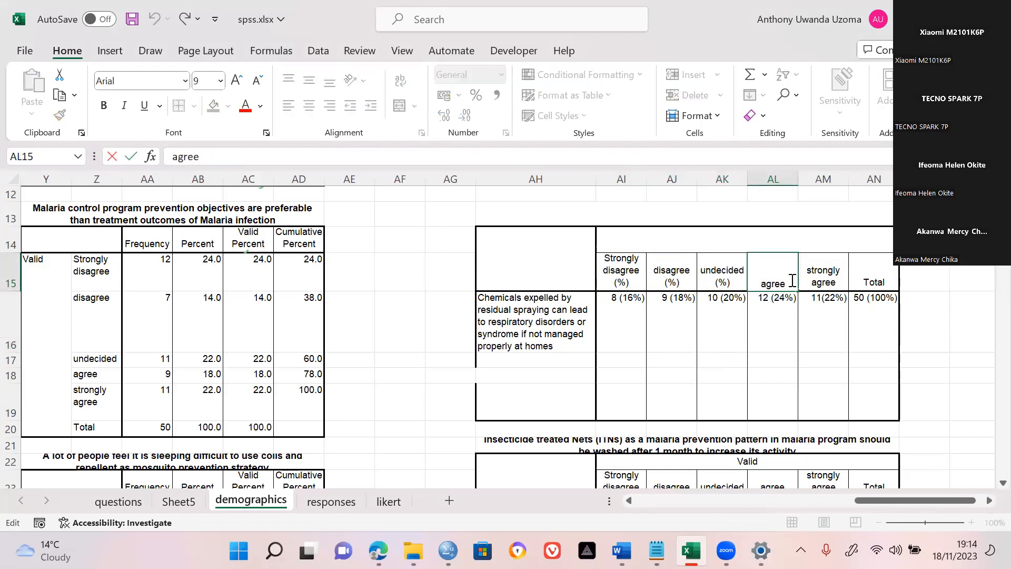
text((%))
key(Return)
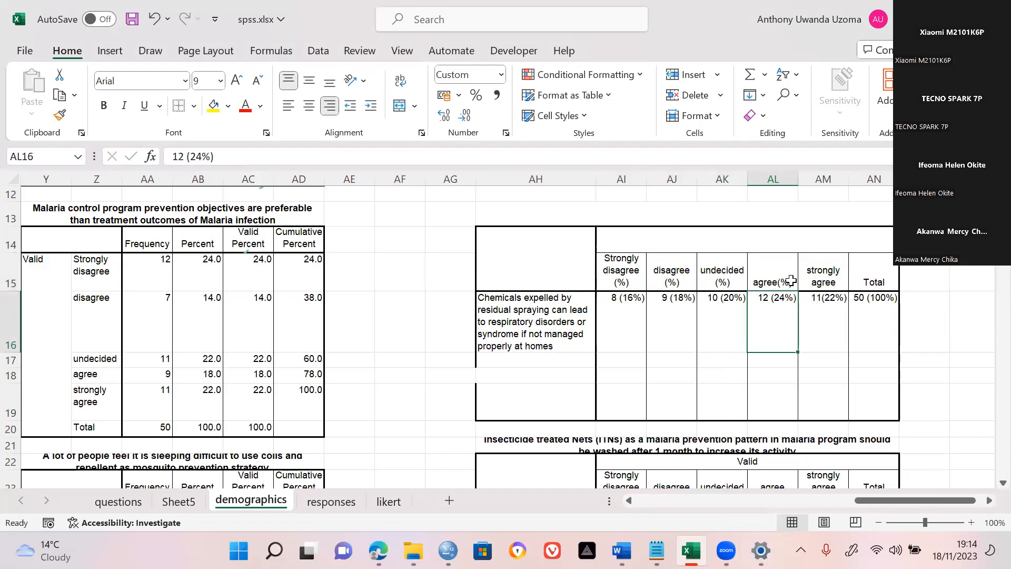
double_click(842, 281)
text(()
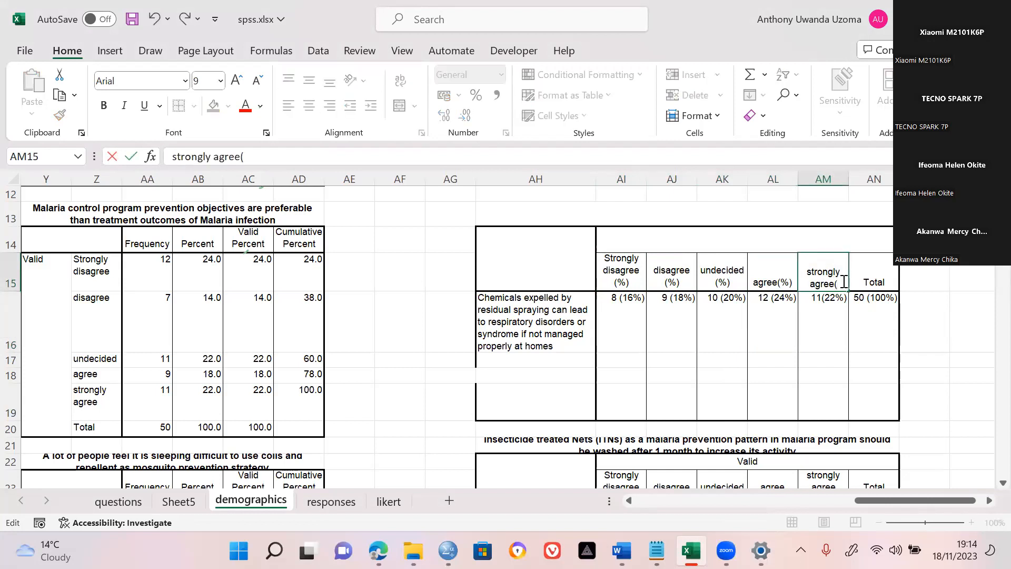
text(%))
key(Return)
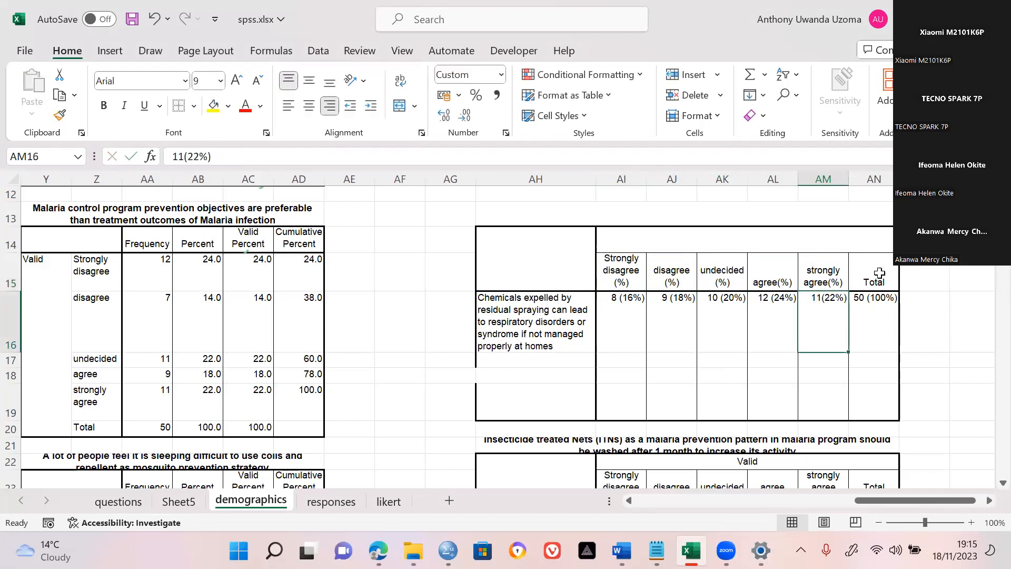
Change the "Total" column heading in AN15 to "Total (%)", with a space before the bracket.
click(882, 283)
double_click(889, 281)
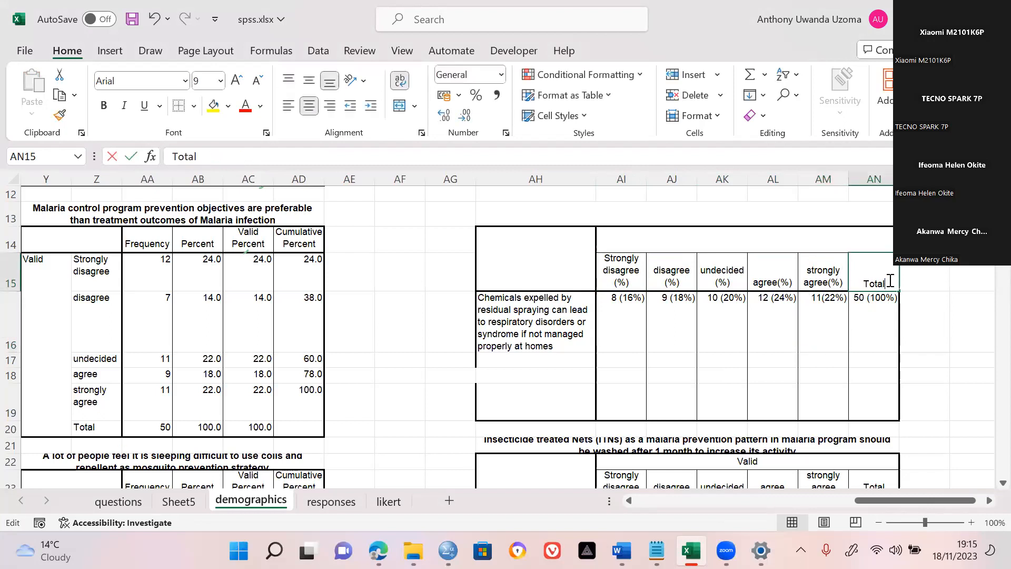
text(()
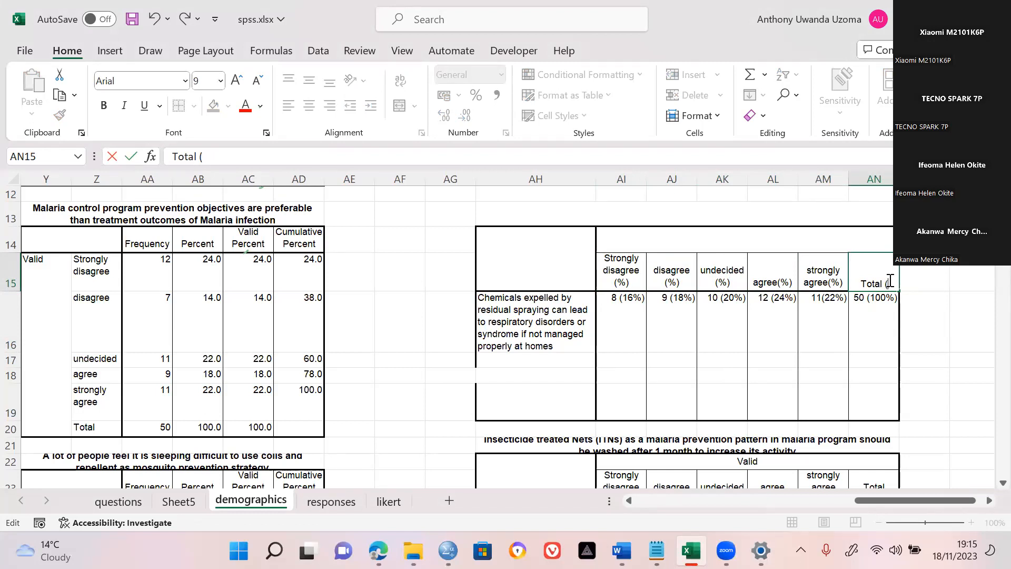
text(%))
key(Return)
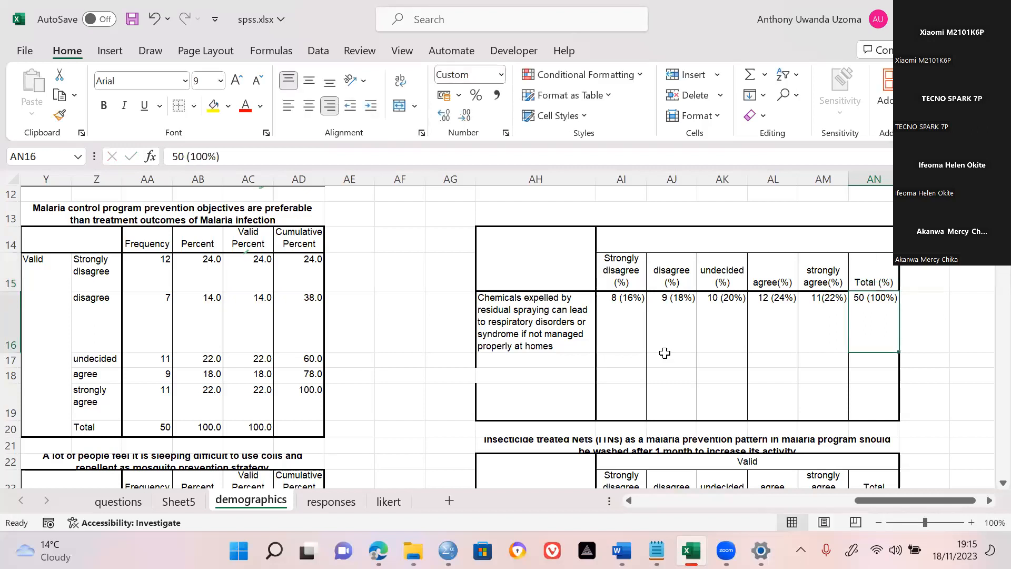
Examine the emptied rows under the residual spraying statement and the other statements' frequency tables further down column AH.
click(500, 323)
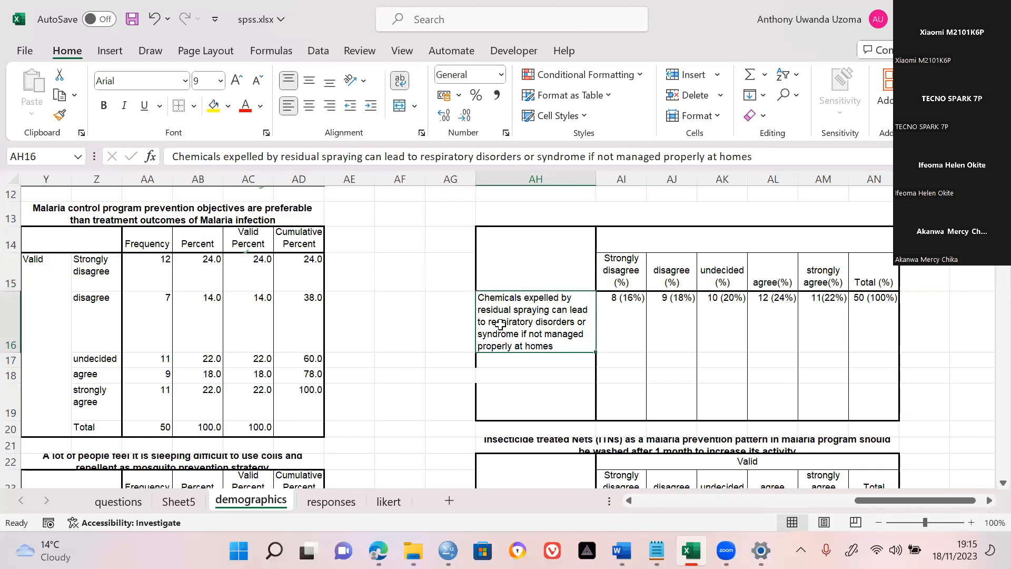
click(484, 362)
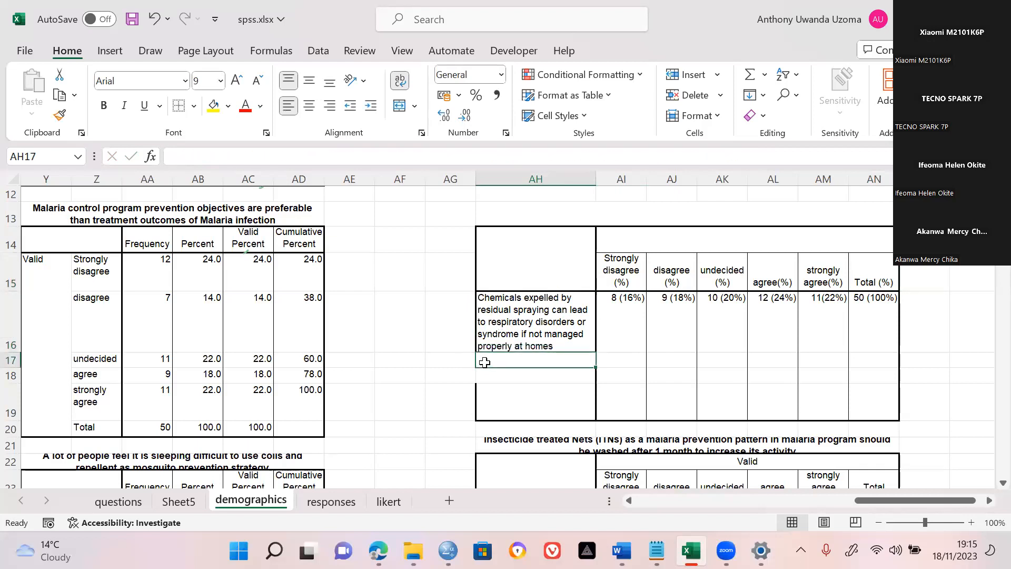
key(shift+Down)
key(shift+Down)
key(shift+Down)
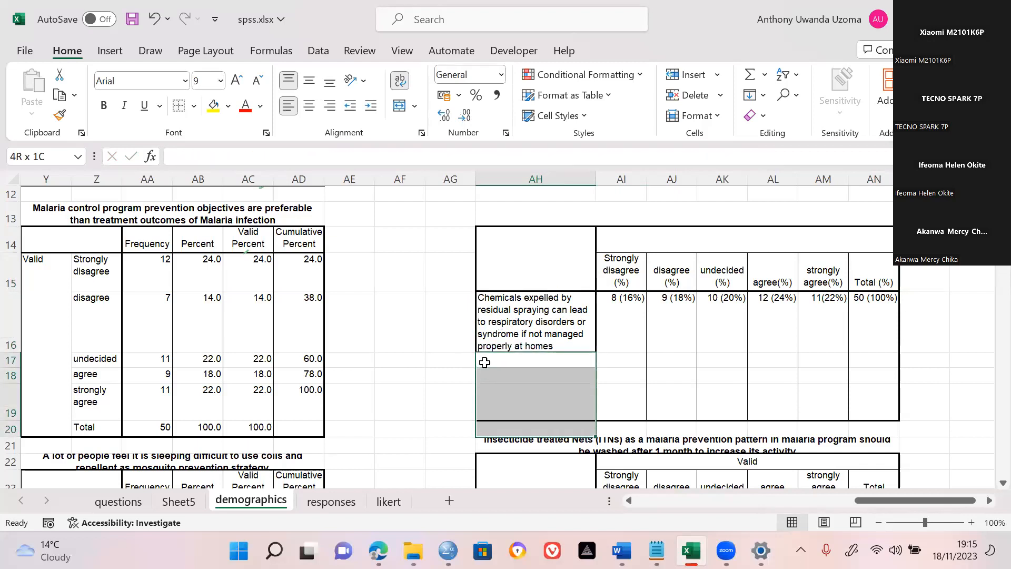
key(Down)
key(Down)
key(Down)
key(Down)
key(Down)
key(Down)
key(Down)
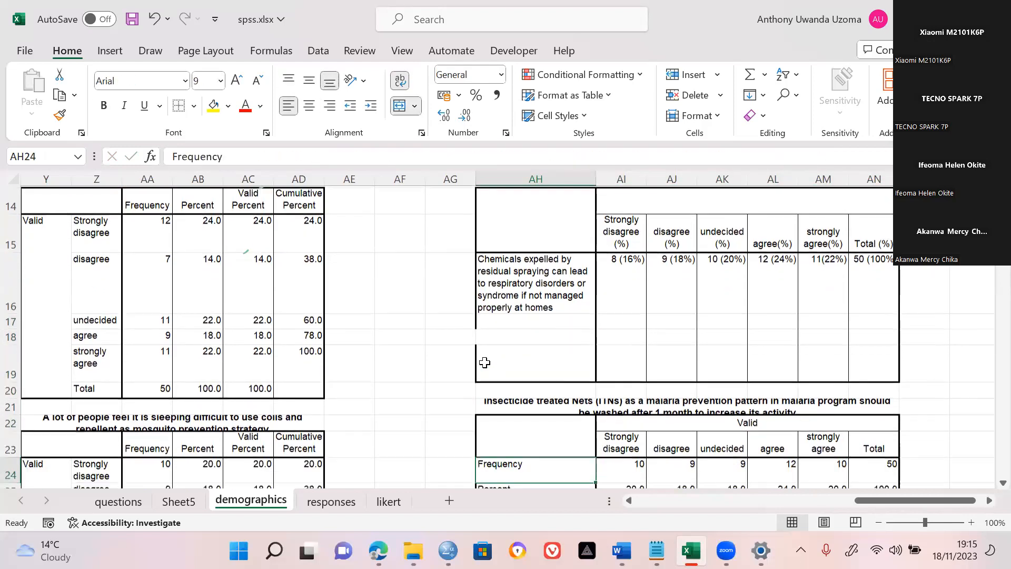
key(Down)
key(Down)
key(Down)
key(Down)
key(Down)
key(Down)
key(Down)
key(Down)
key(Down)
key(Down)
key(Down)
key(Down)
key(Down)
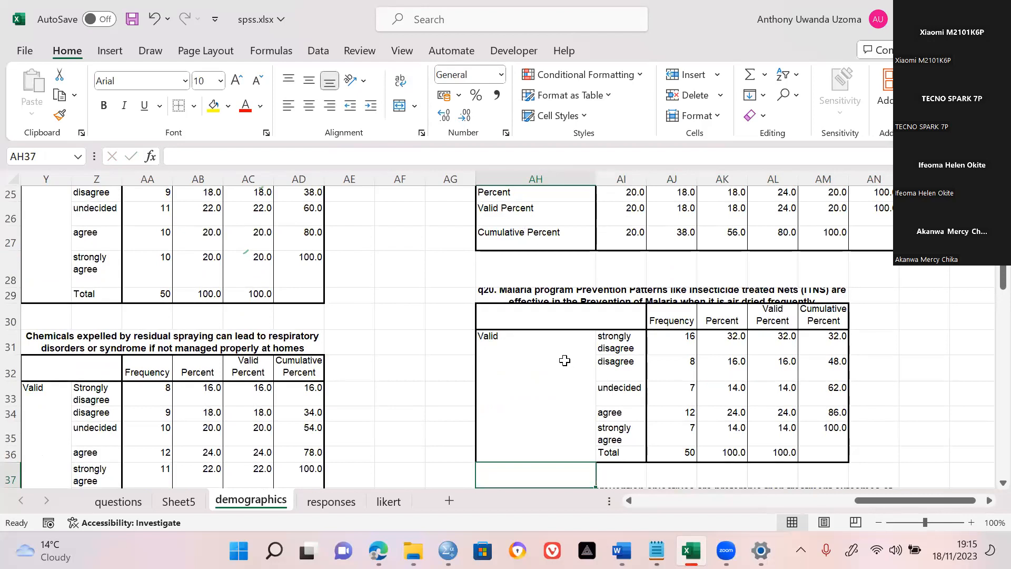
key(Down)
key(Down)
key(Down)
key(Down)
key(Down)
key(Down)
key(Down)
key(Up)
key(Up)
key(Up)
key(Up)
key(Up)
key(Up)
key(Up)
key(Up)
key(Up)
key(Up)
key(Up)
key(Up)
key(Up)
key(Up)
key(Up)
key(Up)
key(Up)
key(Up)
key(Up)
key(Up)
key(Up)
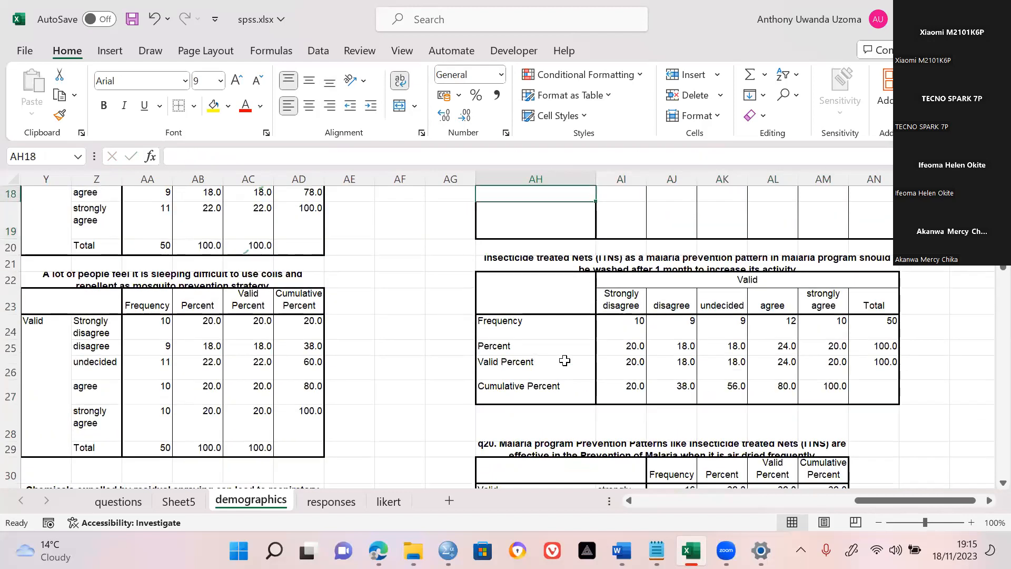
key(Up)
key(Up)
key(Up)
key(Up)
key(Up)
key(Up)
key(Up)
key(Up)
key(Up)
key(Down)
key(Down)
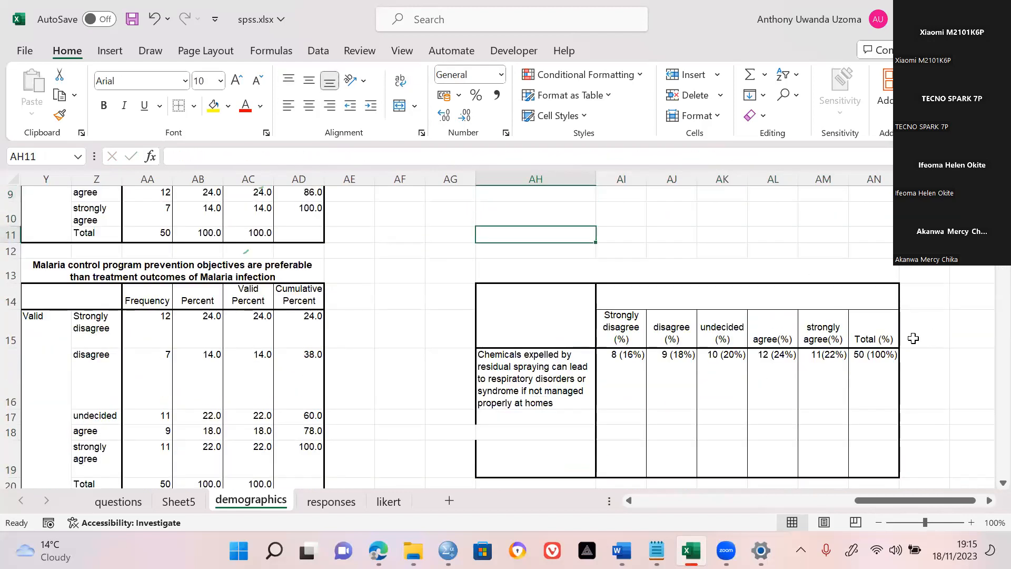
Add the column headings "Mean" in AO15 and "Decision" in AP15 beside the Likert table.
click(911, 339)
text(Mean)
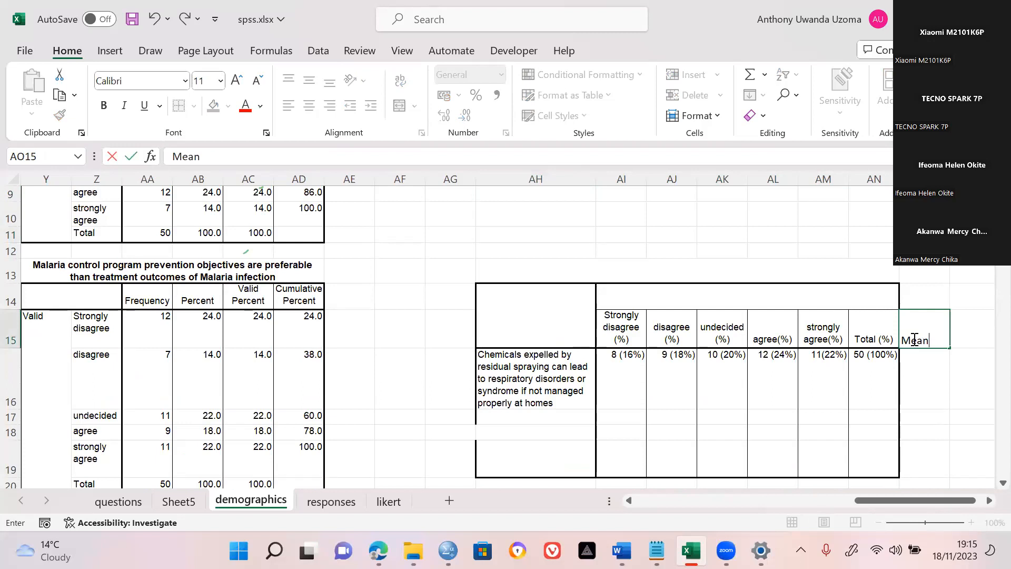
key(Tab)
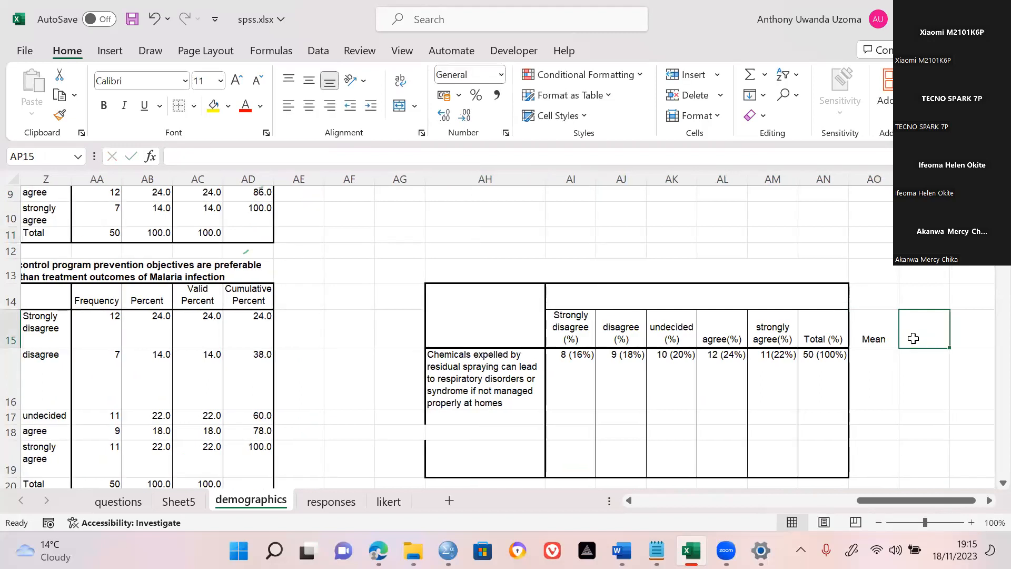
text(De)
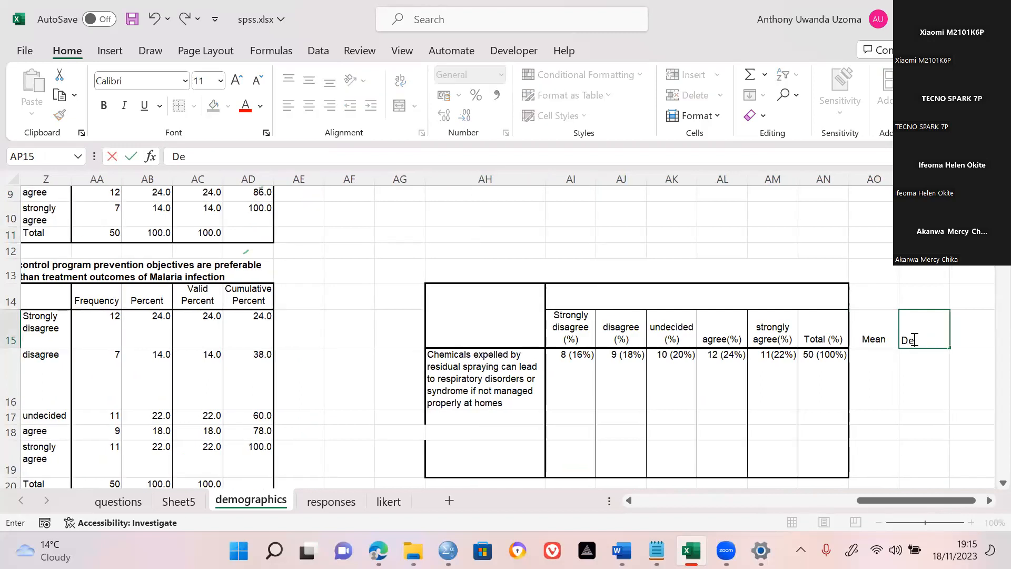
text(cision)
key(Return)
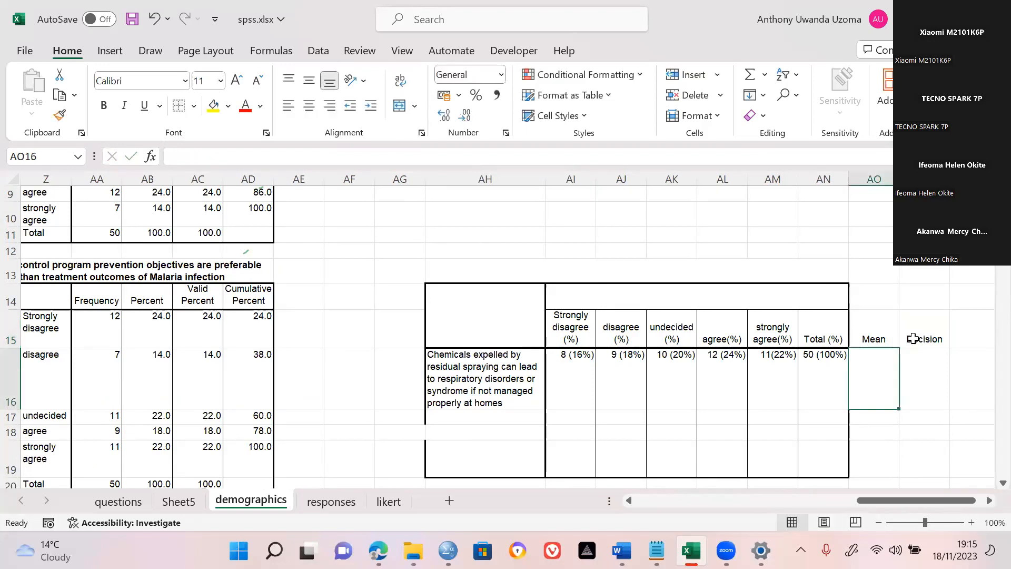
Enter "Attitude towards malaria control program" as the heading of the statement column in AH14.
click(520, 299)
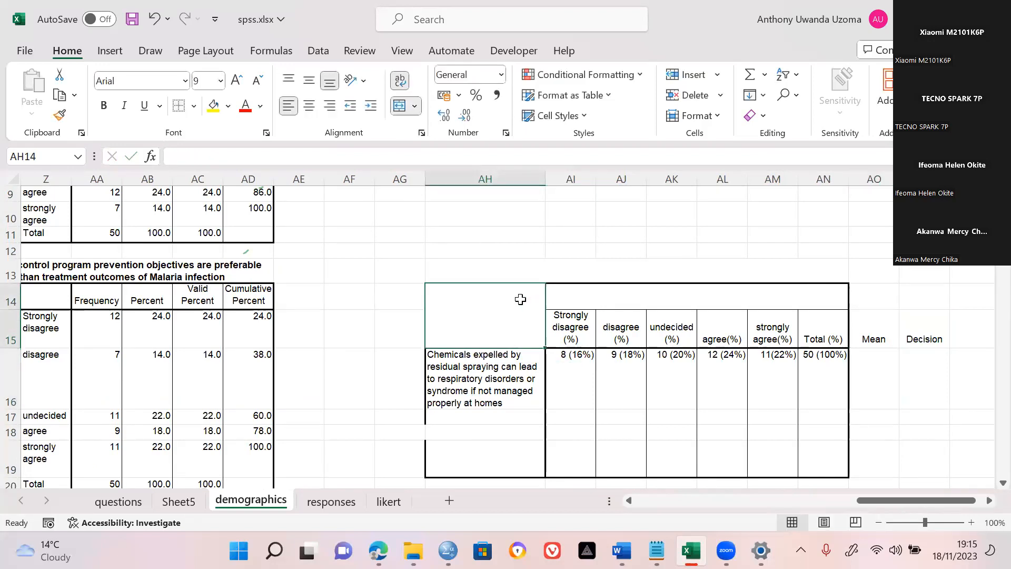
text(At)
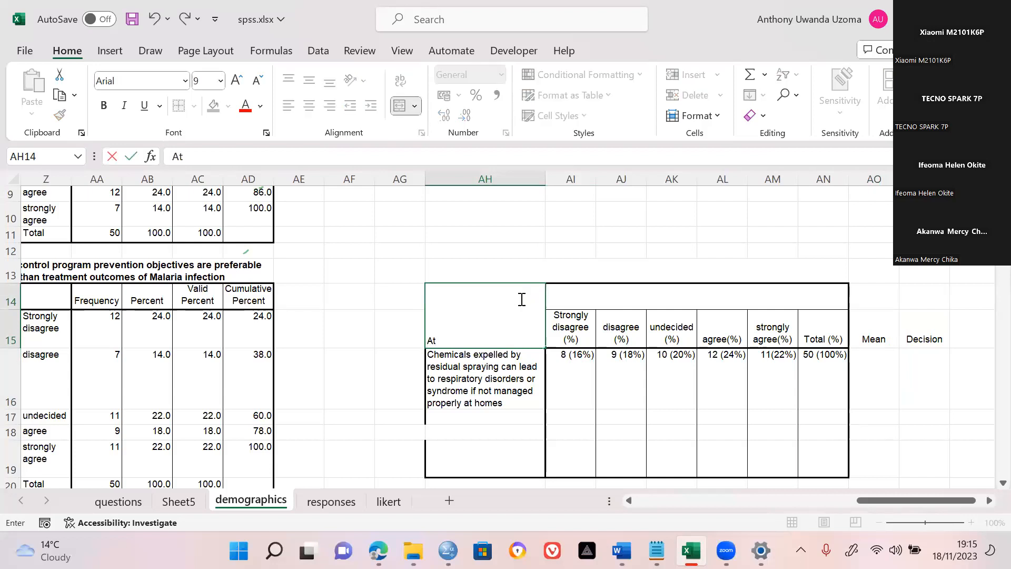
text(tidue)
text(de)
key(BackSpace)
key(BackSpace)
key(BackSpace)
key(BackSpace)
key(BackSpace)
text(ittude)
key(BackSpace)
key(BackSpace)
text(de towar)
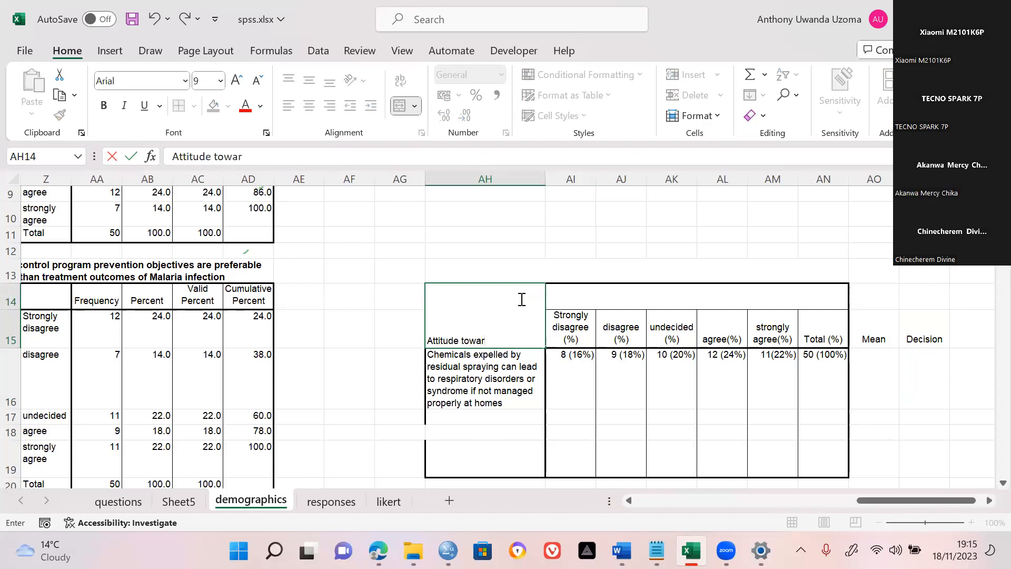
text(ds malaria control program)
key(Return)
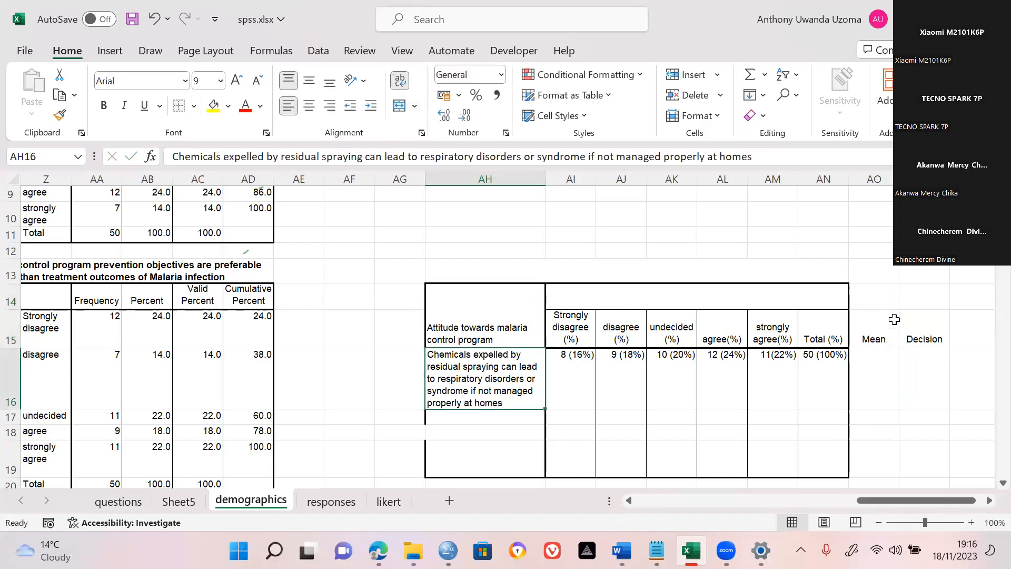
Switch to the SPSS Output13 viewer and examine the frequency tables from the Q26 statement up to the residual spraying statement.
click(877, 356)
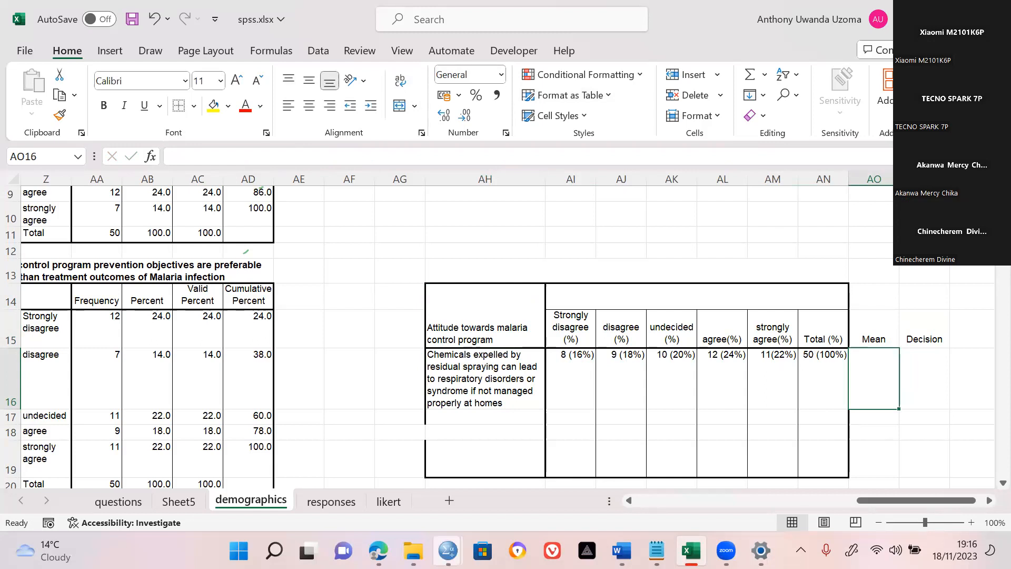
click(448, 551)
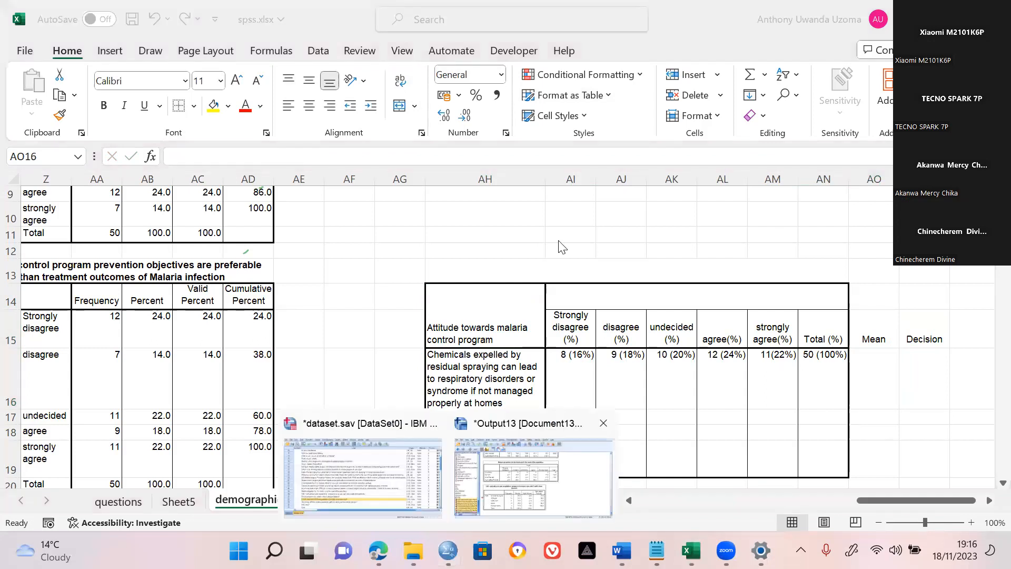
click(533, 474)
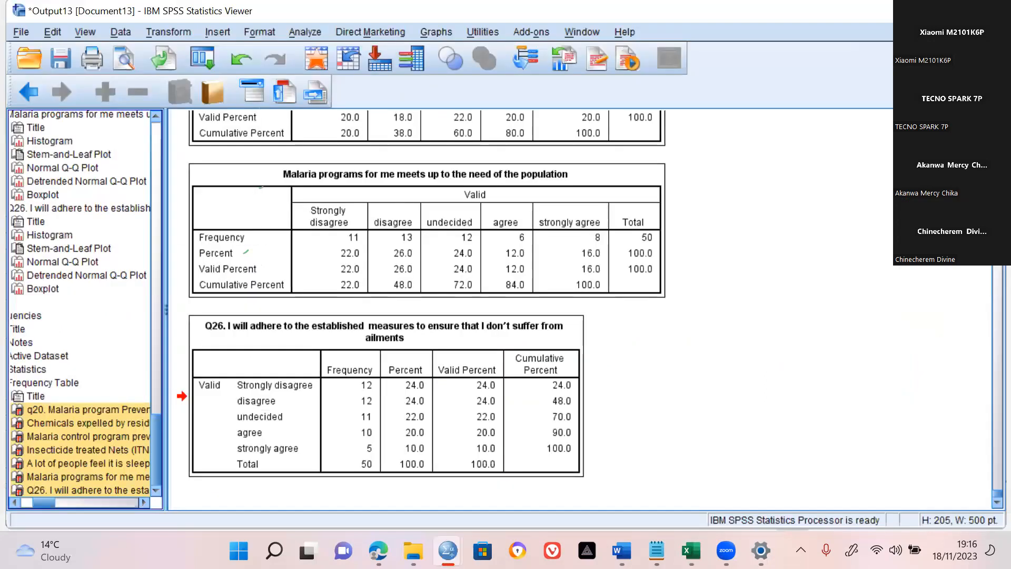
scroll(427, 305, up, 3)
scroll(427, 308, up, 7)
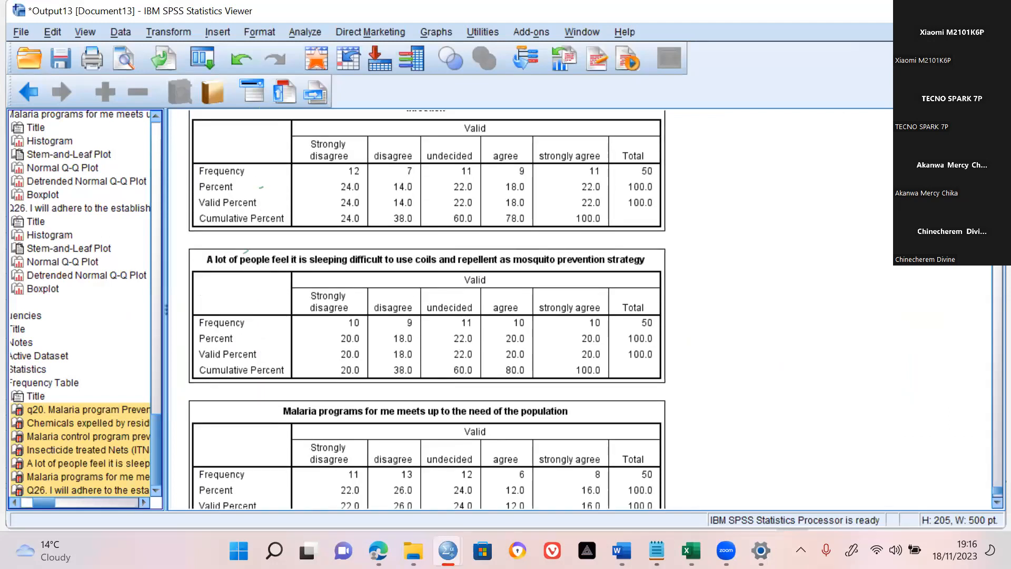
scroll(426, 308, up, 5)
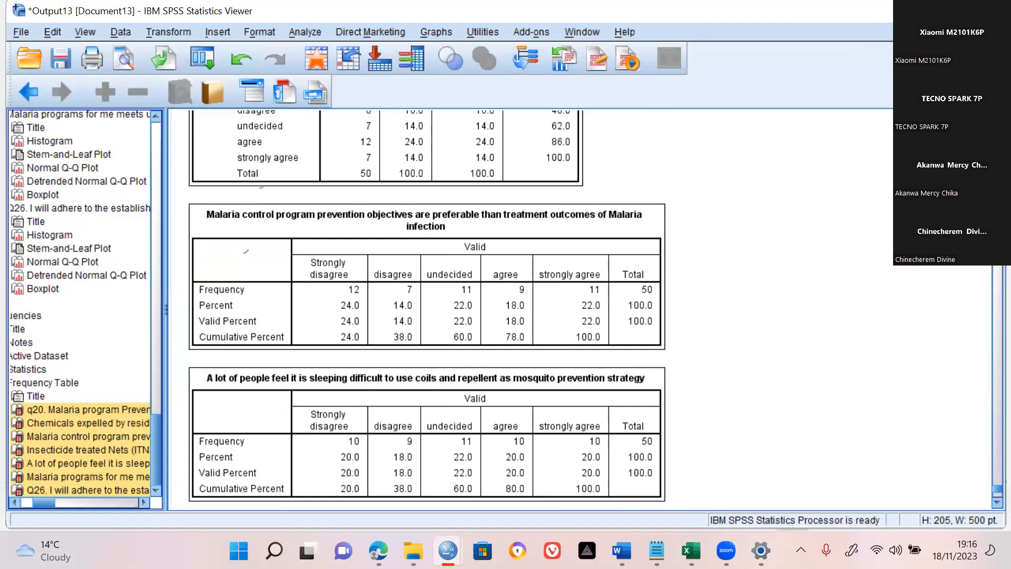
scroll(427, 309, up, 5)
scroll(427, 308, up, 4)
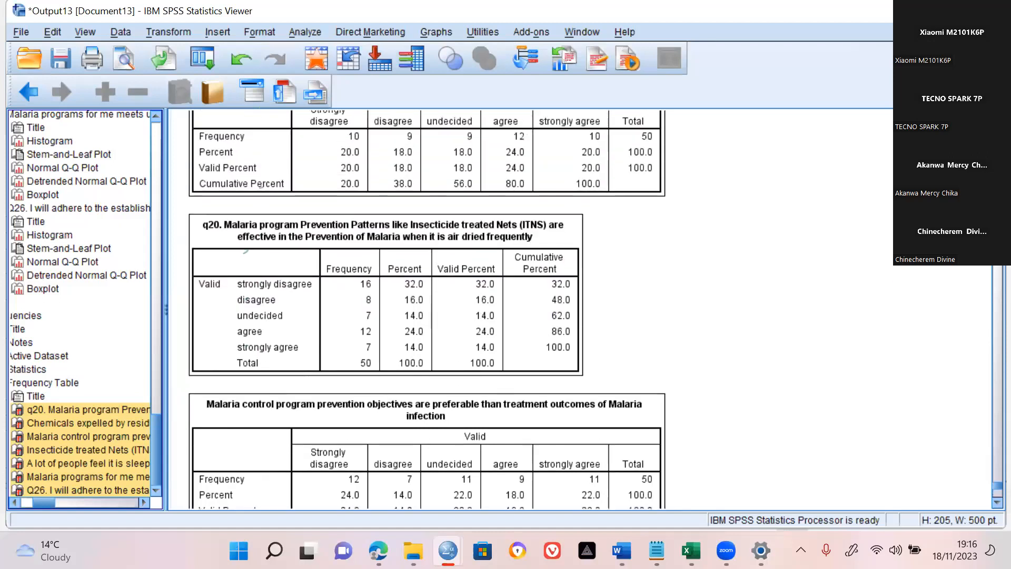
scroll(427, 309, up, 2)
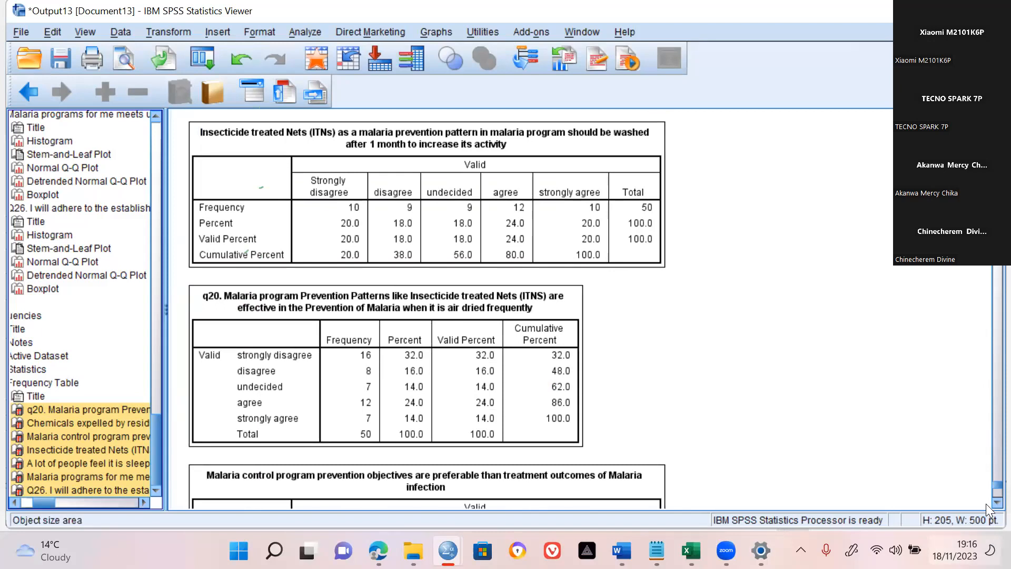
scroll(985, 503, down, 6)
scroll(986, 503, down, 17)
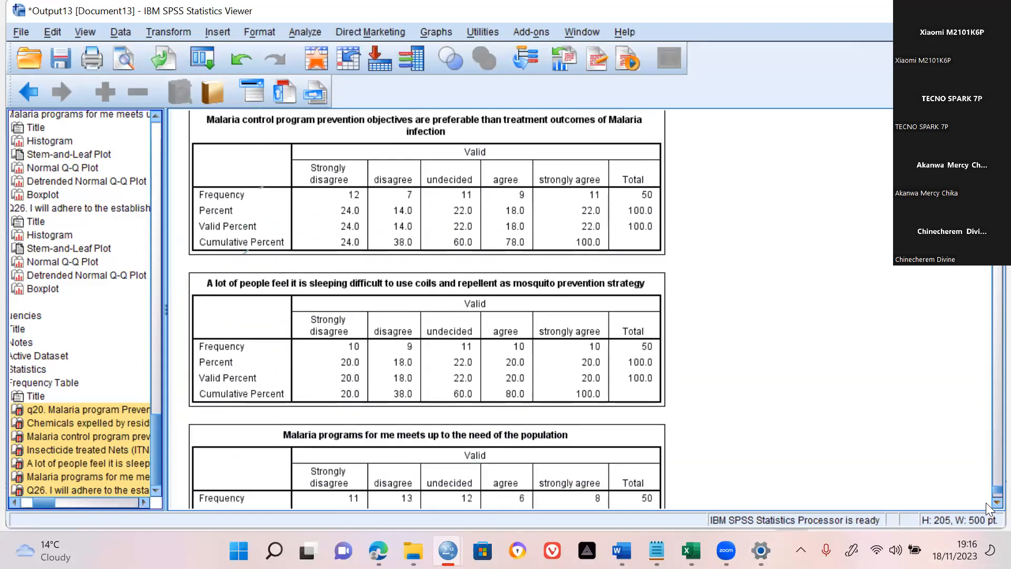
scroll(985, 502, down, 5)
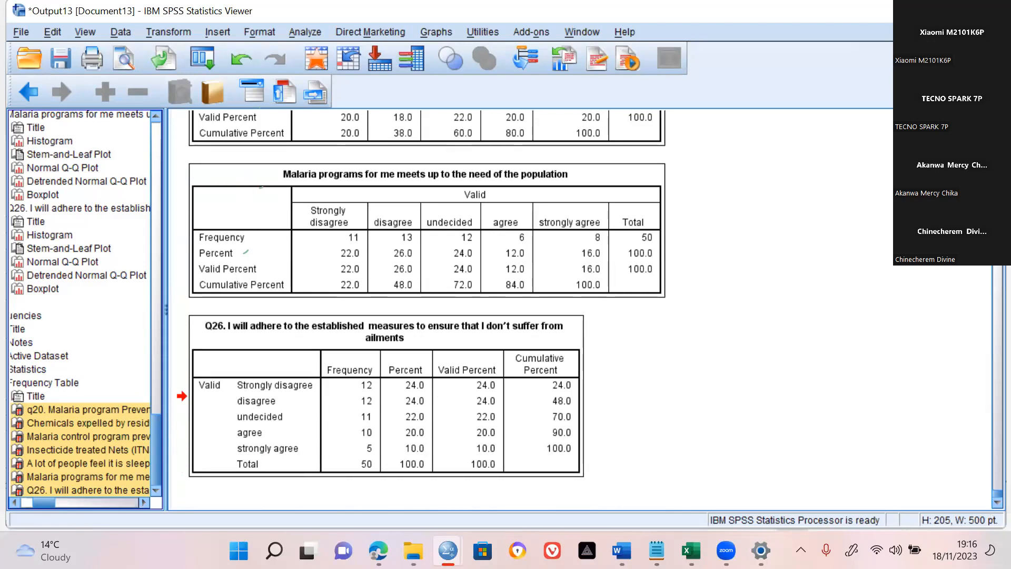
scroll(426, 305, up, 10)
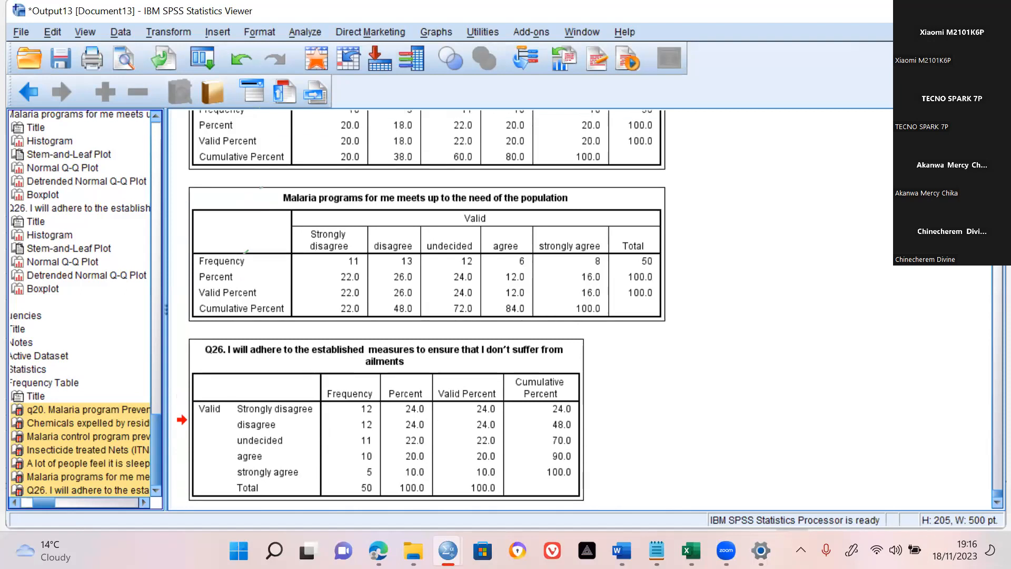
scroll(244, 251, up, 3)
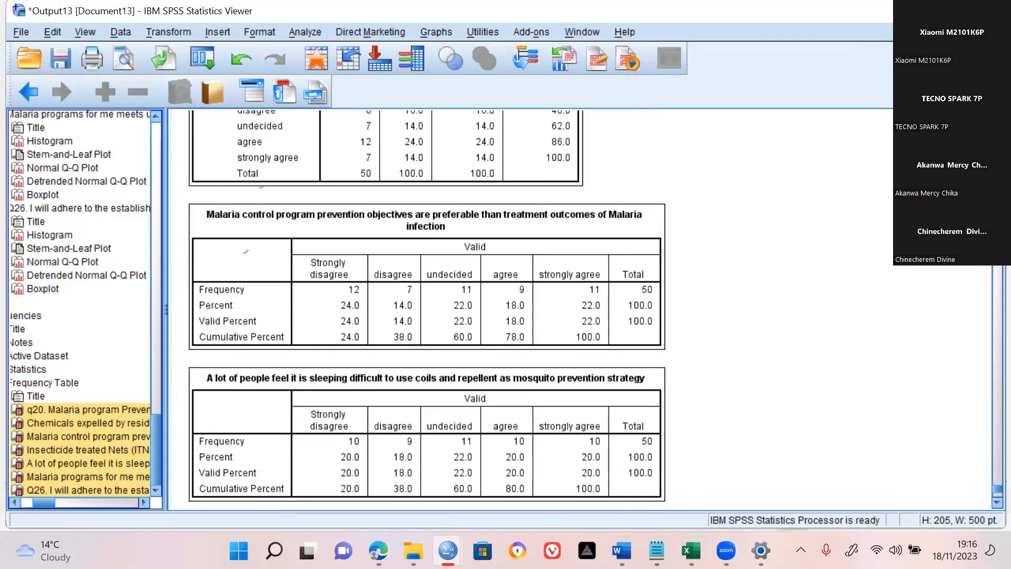
scroll(245, 252, up, 7)
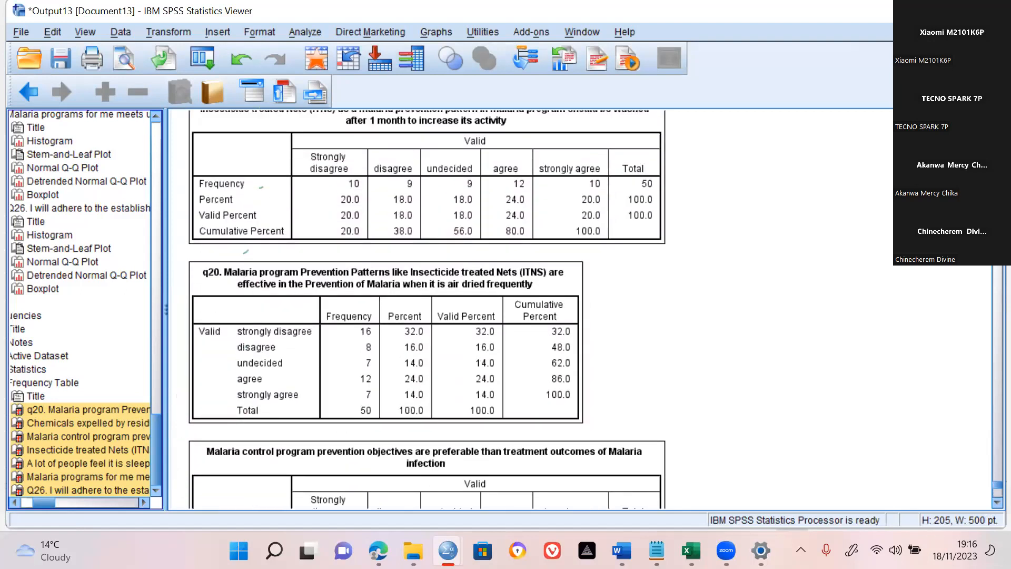
scroll(244, 251, up, 9)
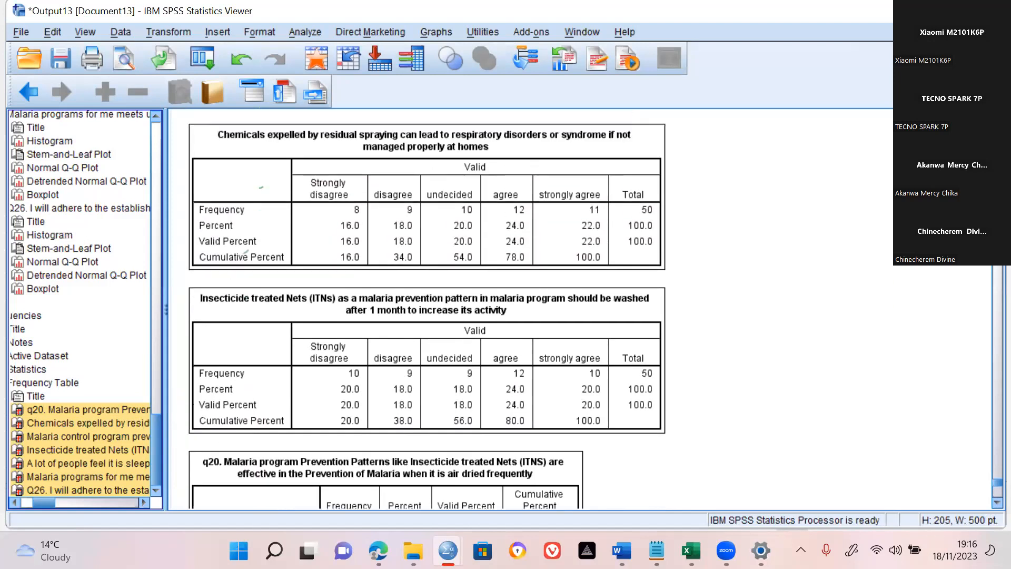
Transpose the rows and columns of the Statistics table holding the statements' means, above the frequency tables.
scroll(269, 287, up, 3)
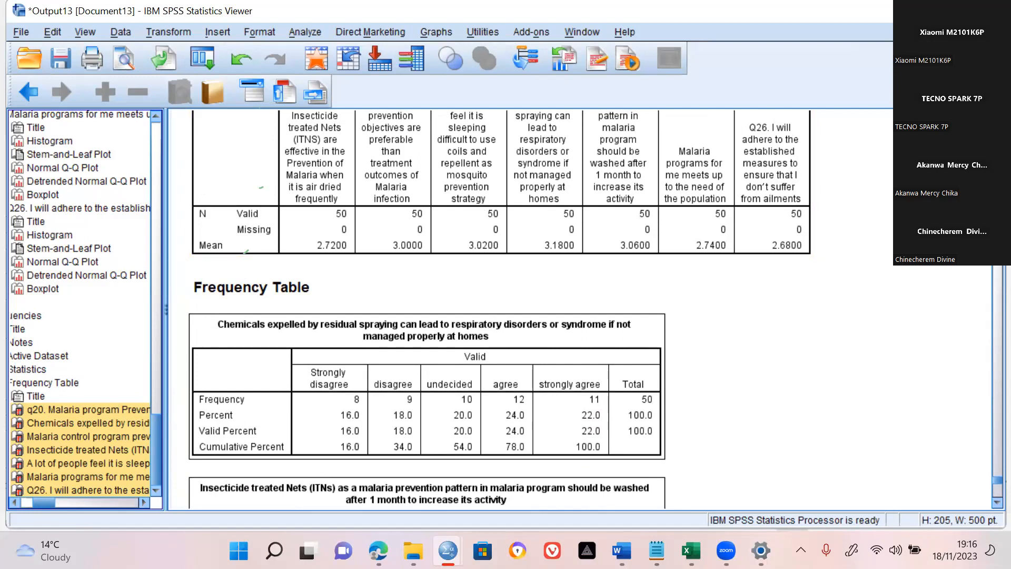
scroll(500, 309, up, 1)
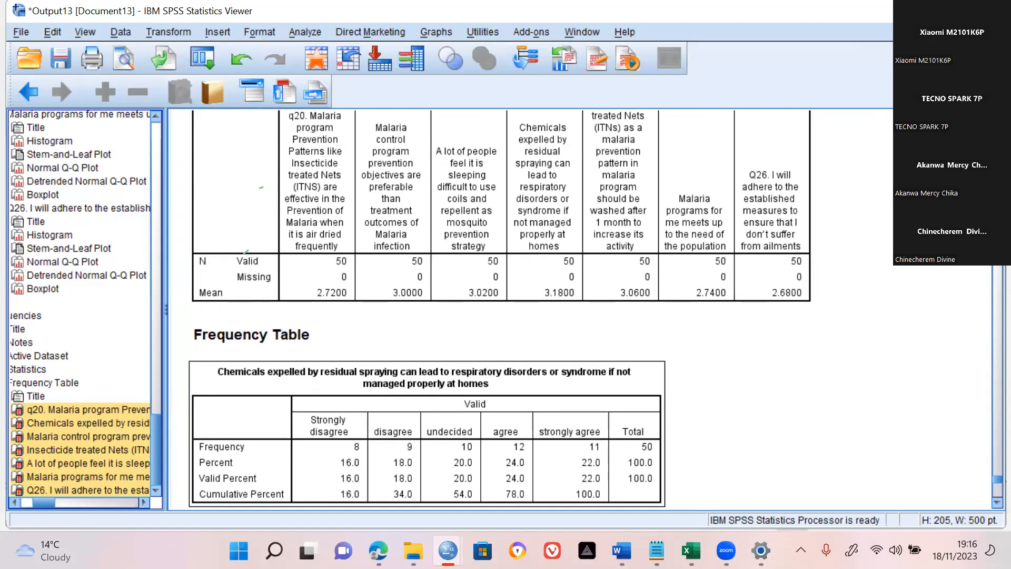
scroll(720, 150, up, 1)
click(368, 120)
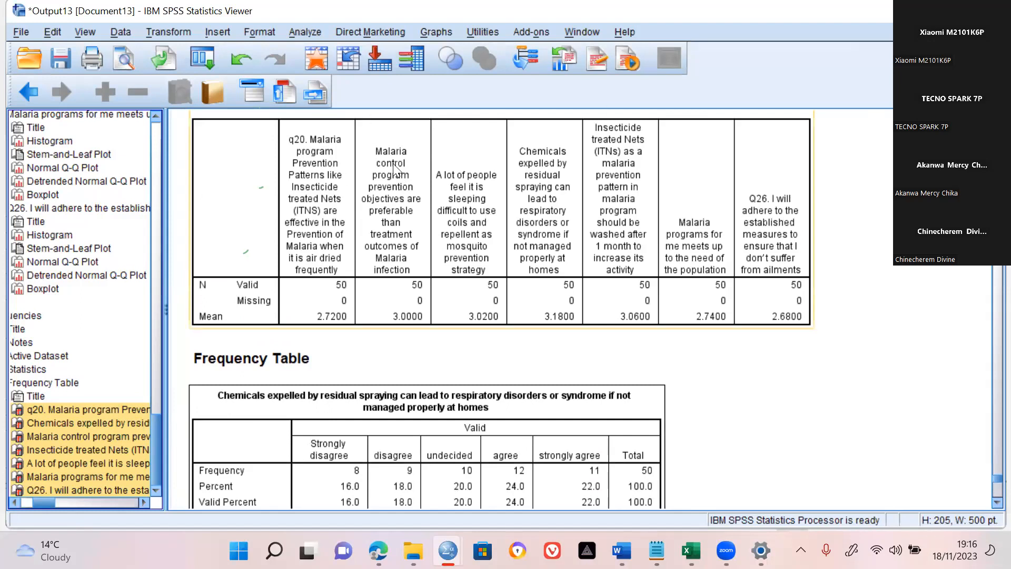
click(504, 399)
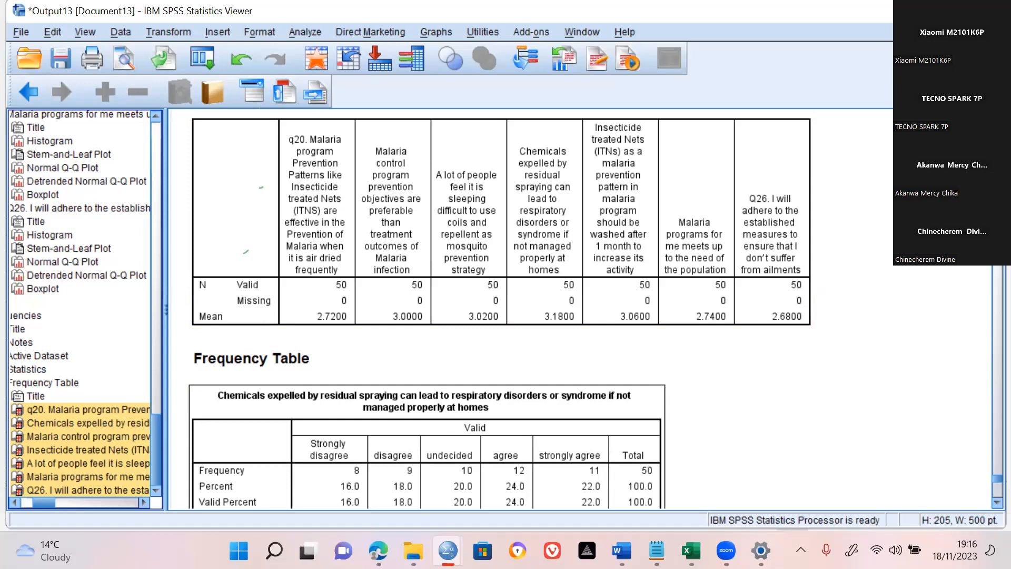
click(691, 550)
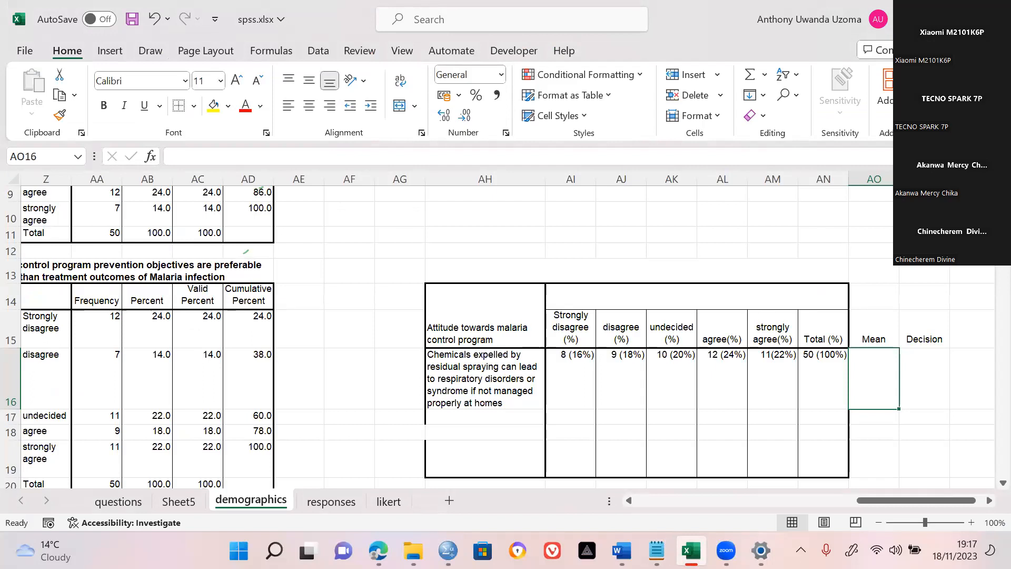
click(448, 550)
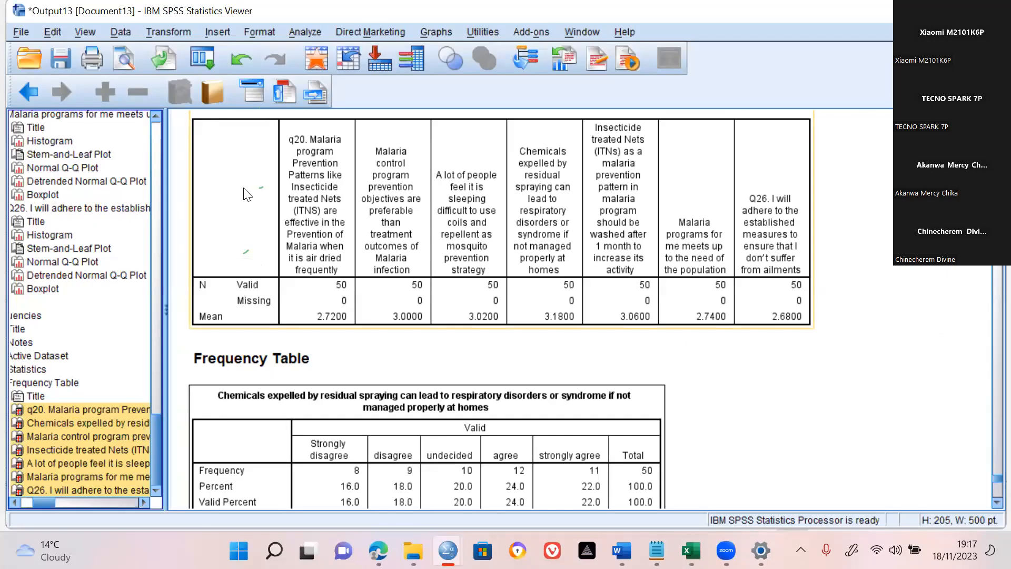
click(247, 194)
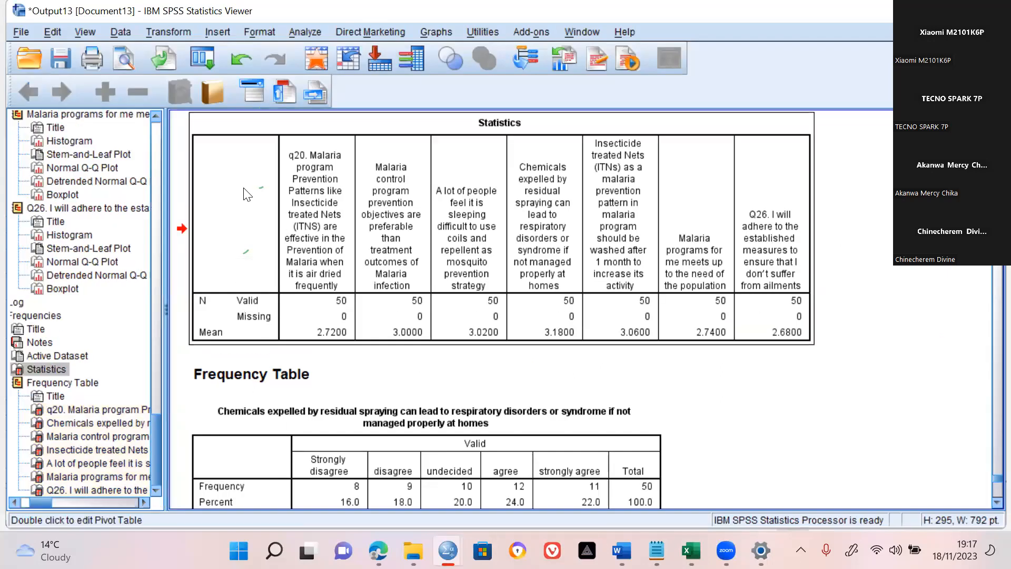
double_click(240, 156)
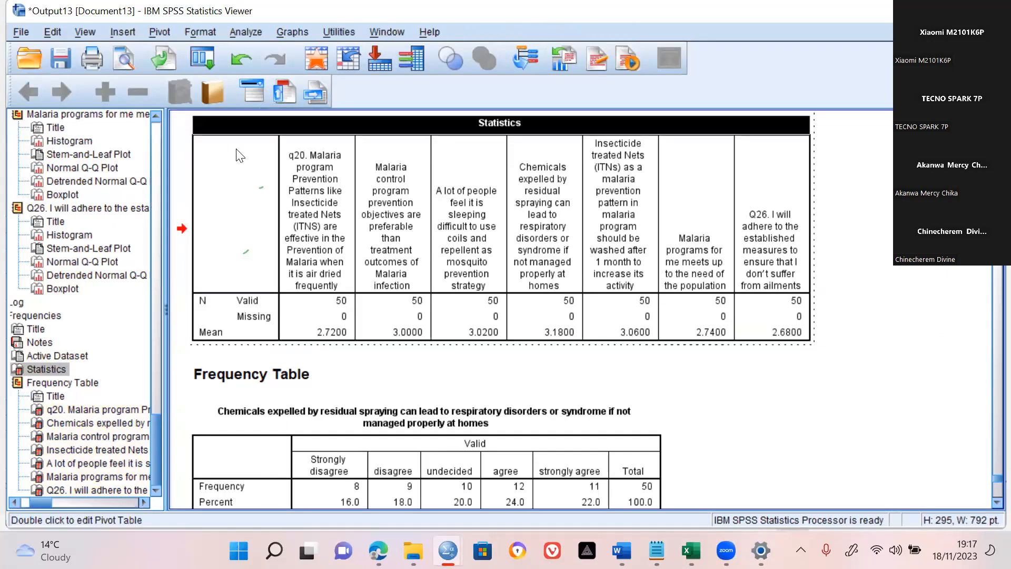
click(159, 32)
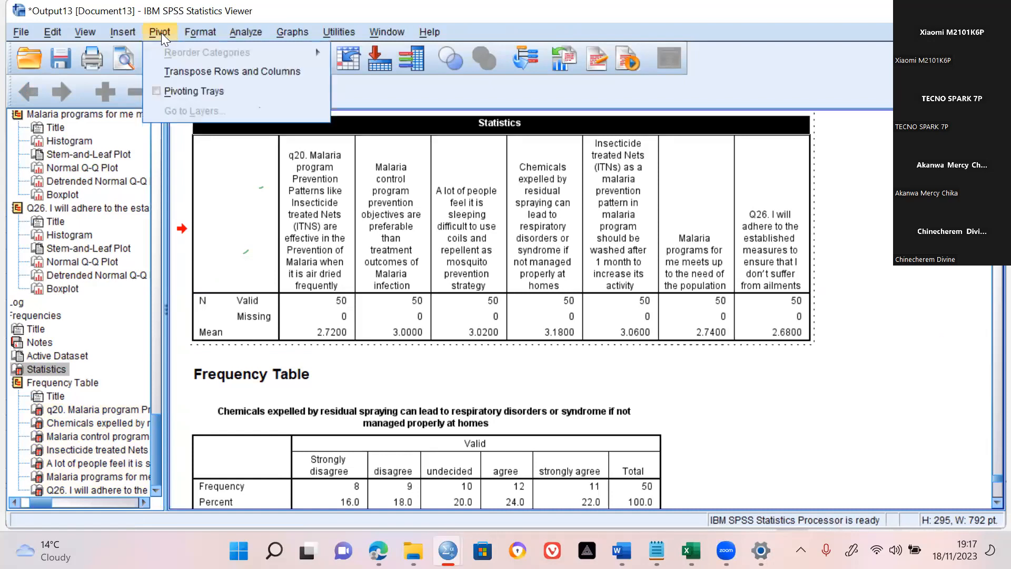
click(203, 71)
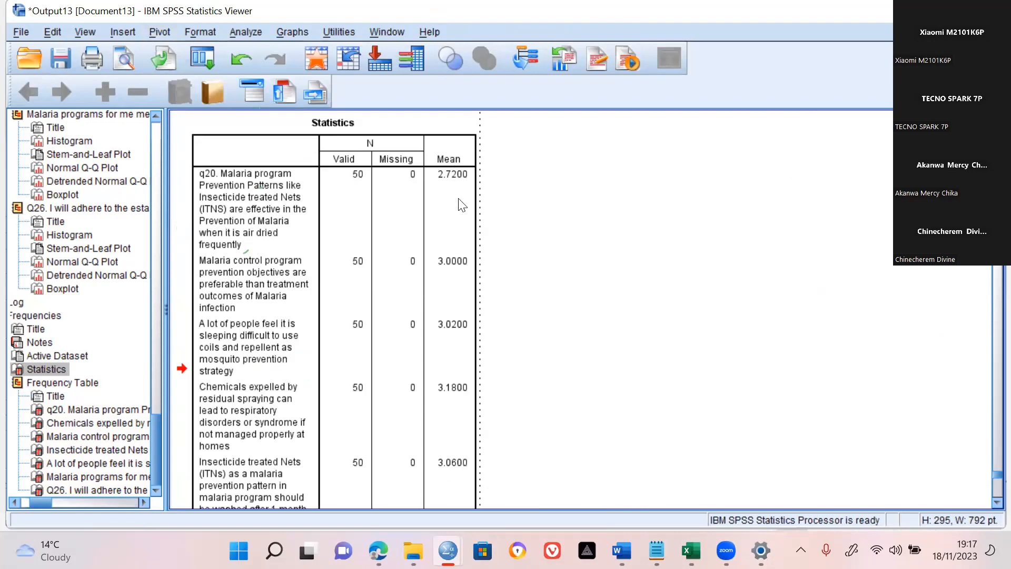
Copy the Mean heading and the means of the first five statements from the Statistics table, and switch to the spss.xlsx workbook in Excel.
click(437, 158)
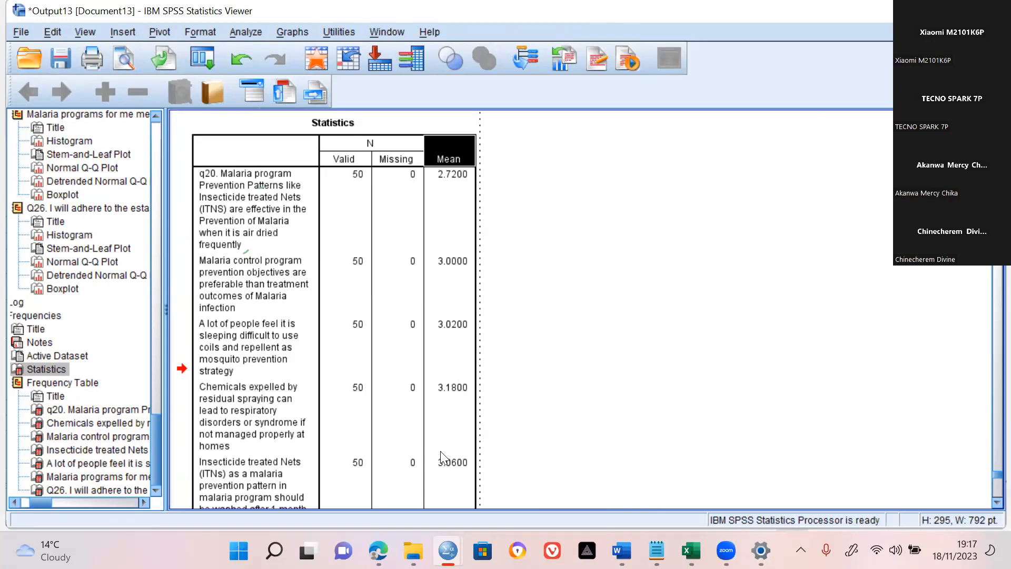
drag(449, 409, 456, 470)
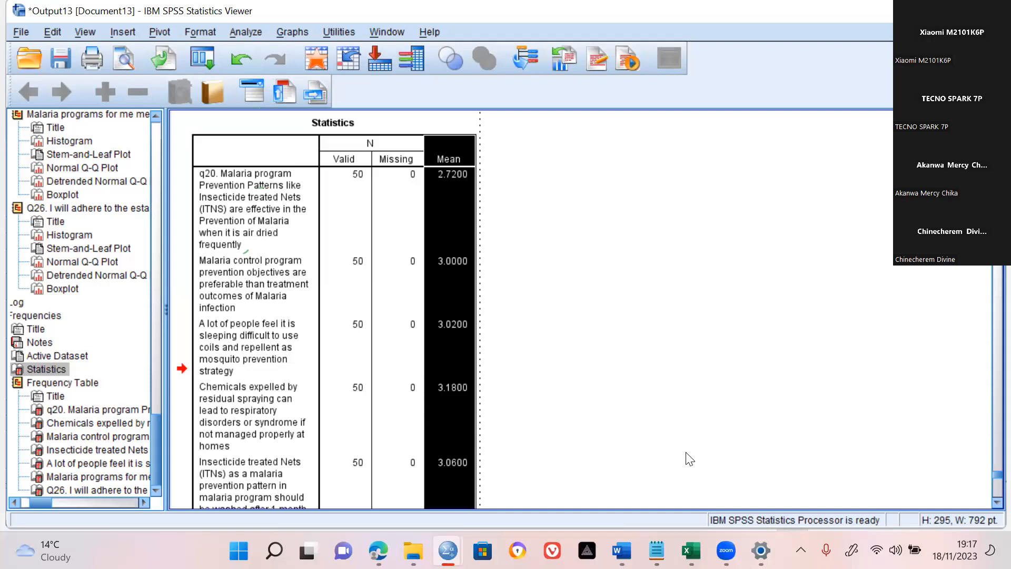
click(691, 550)
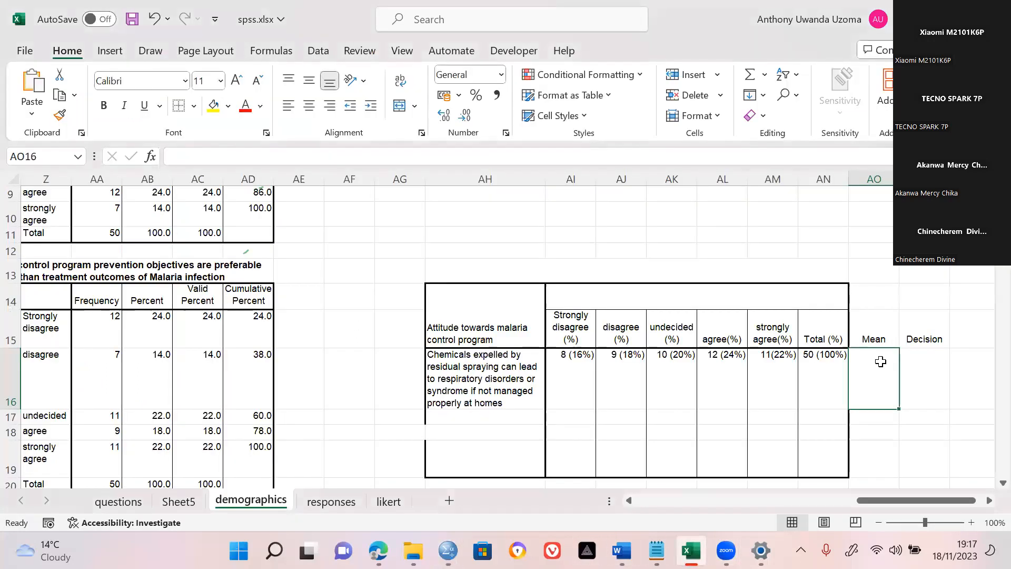
key(ctrl+v)
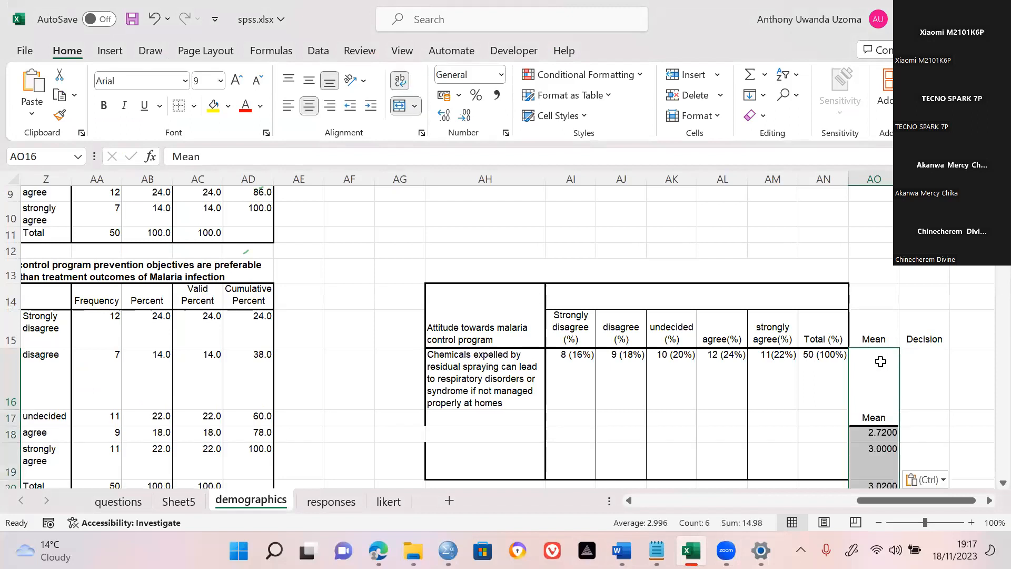
click(871, 326)
key(ctrl+z)
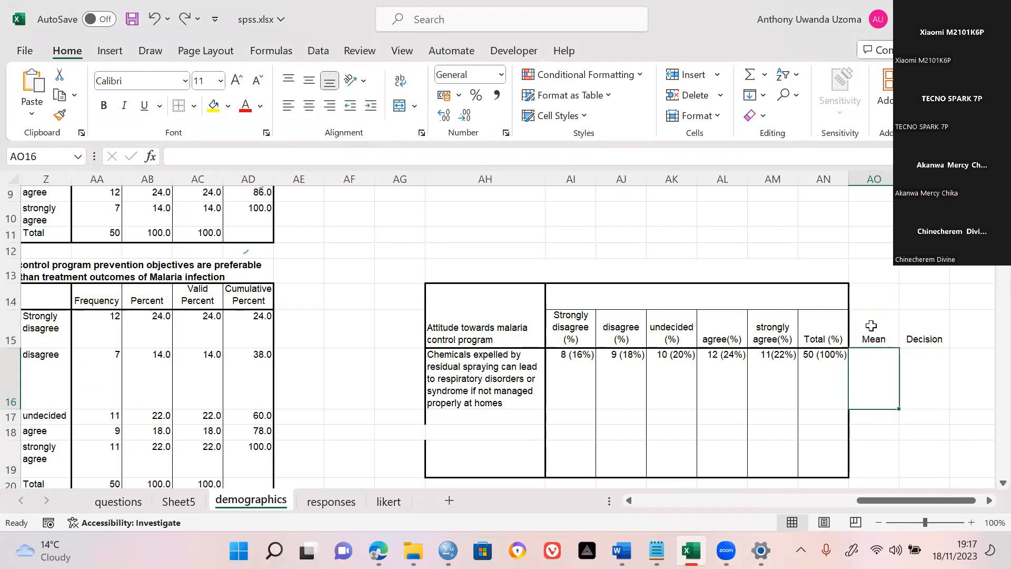
Paste the copied Mean column over the Mean heading in AO15 and unmerge the heading cell.
click(871, 326)
key(ctrl+v)
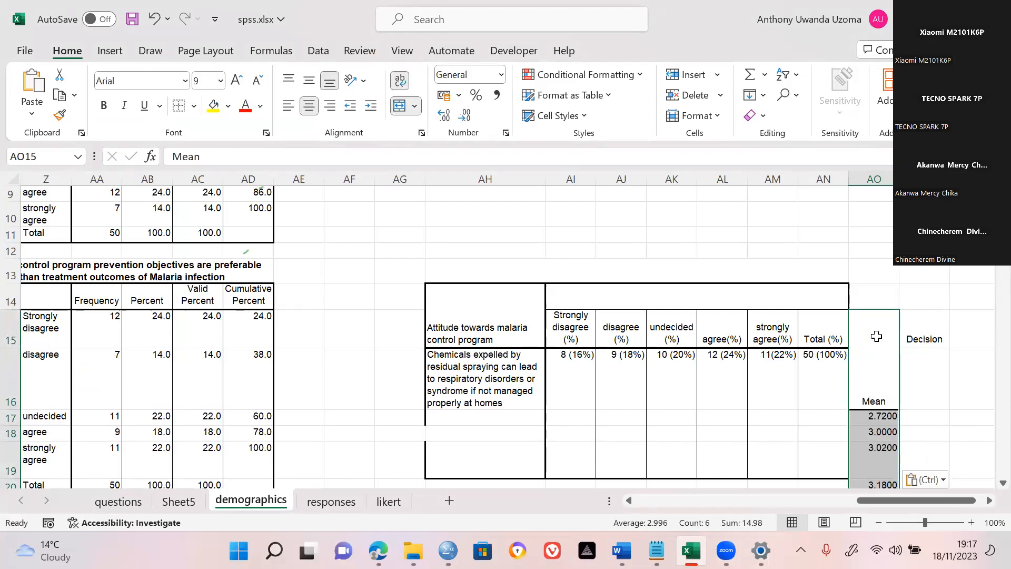
click(876, 336)
click(409, 103)
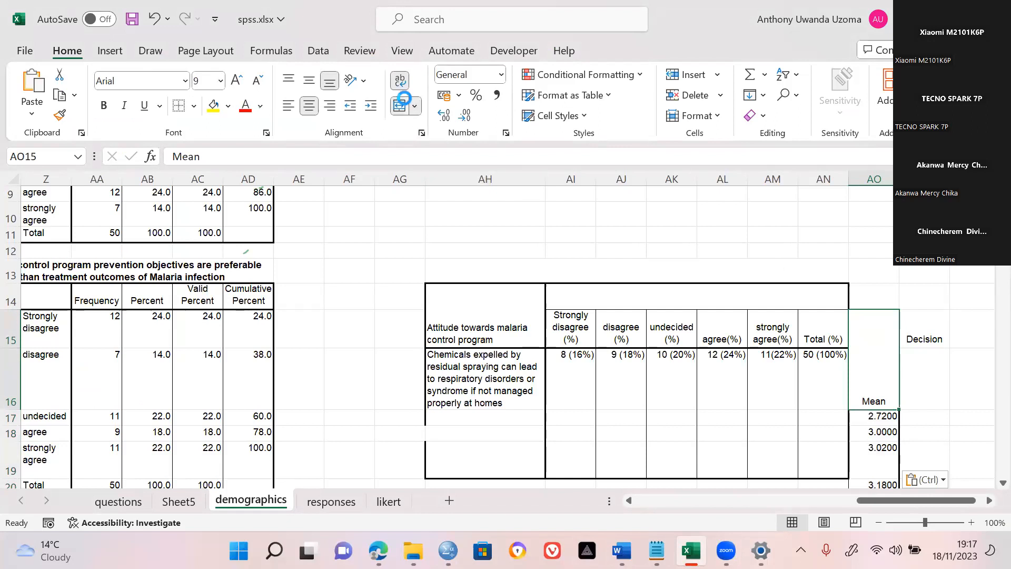
Move the five pasted mean values up one row so they fill AO16:AO20.
click(878, 412)
mouse_move(878, 412)
mouse_down()
mouse_move(878, 487)
mouse_move(878, 412)
mouse_up()
key(shift+Down)
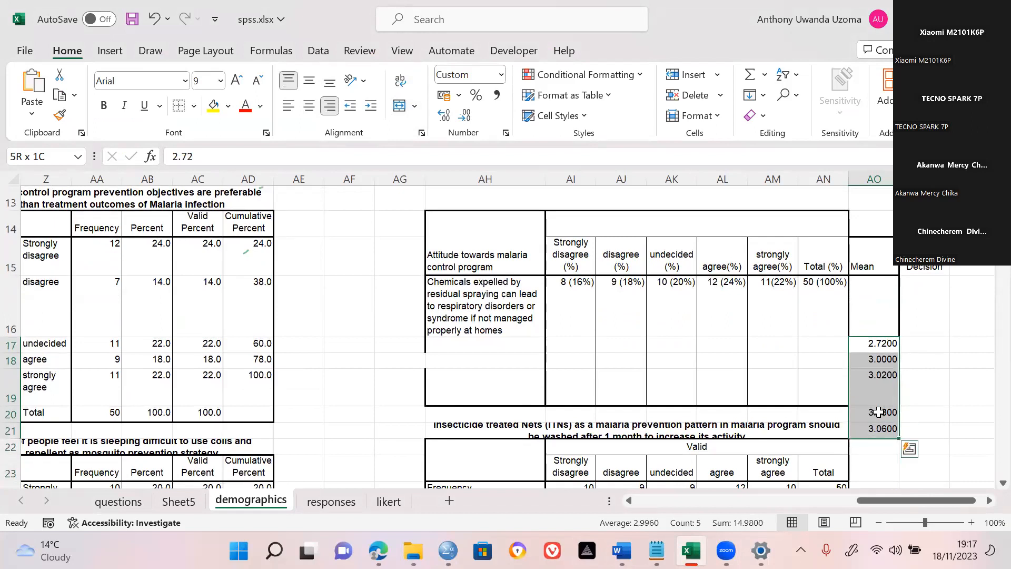
key(ctrl+c)
click(878, 292)
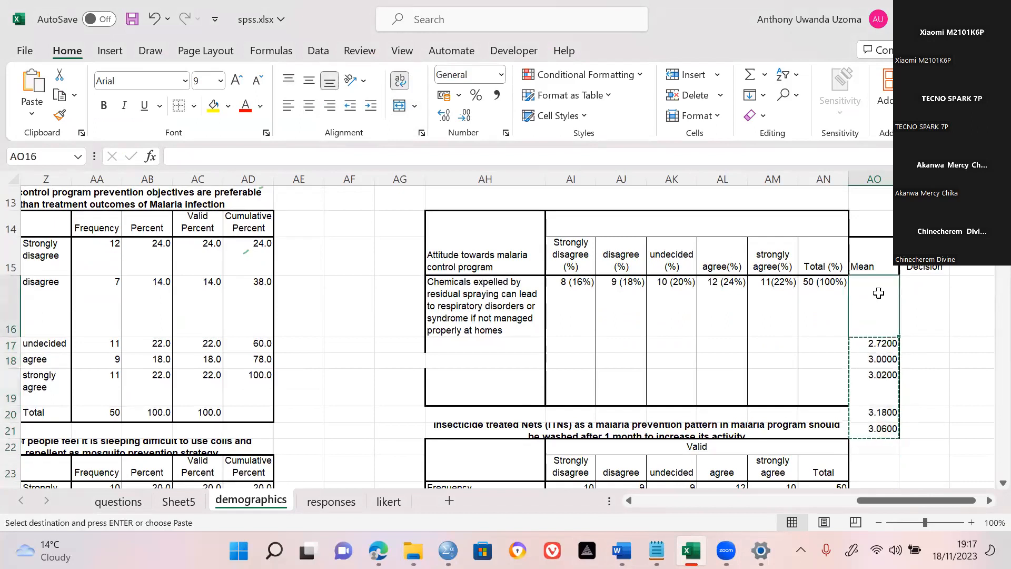
key(Return)
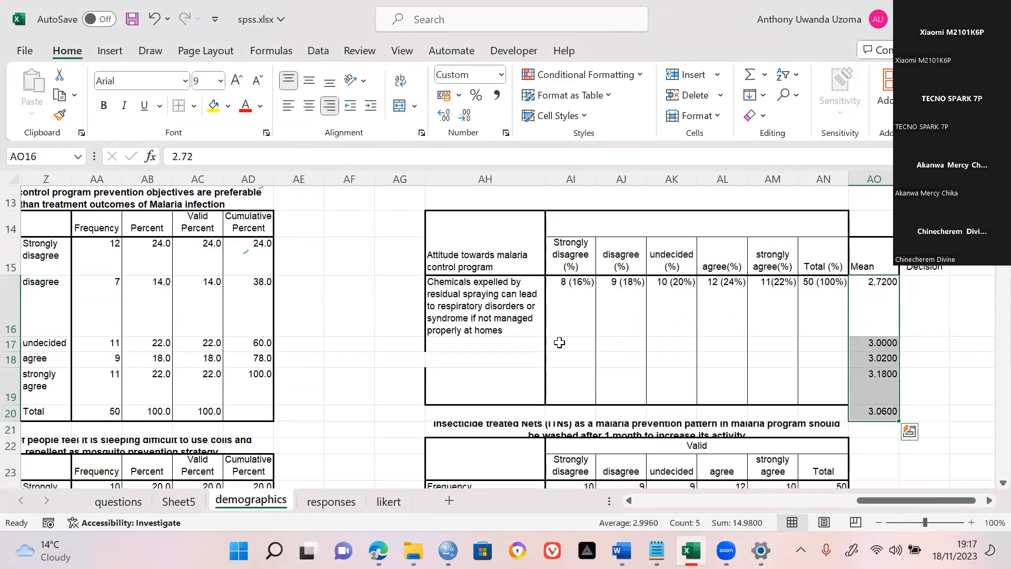
Examine the rows under the Likert table down to the Insecticide treated Nets frequency table.
key(Down)
key(Down)
key(Down)
key(Down)
key(Down)
key(Down)
key(Down)
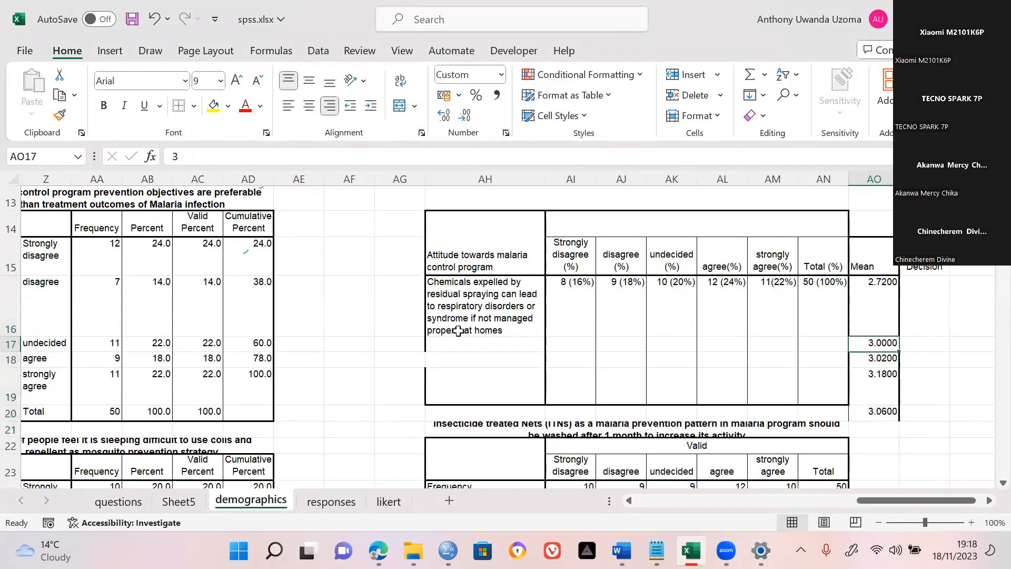
key(Down)
key(Down)
key(Down)
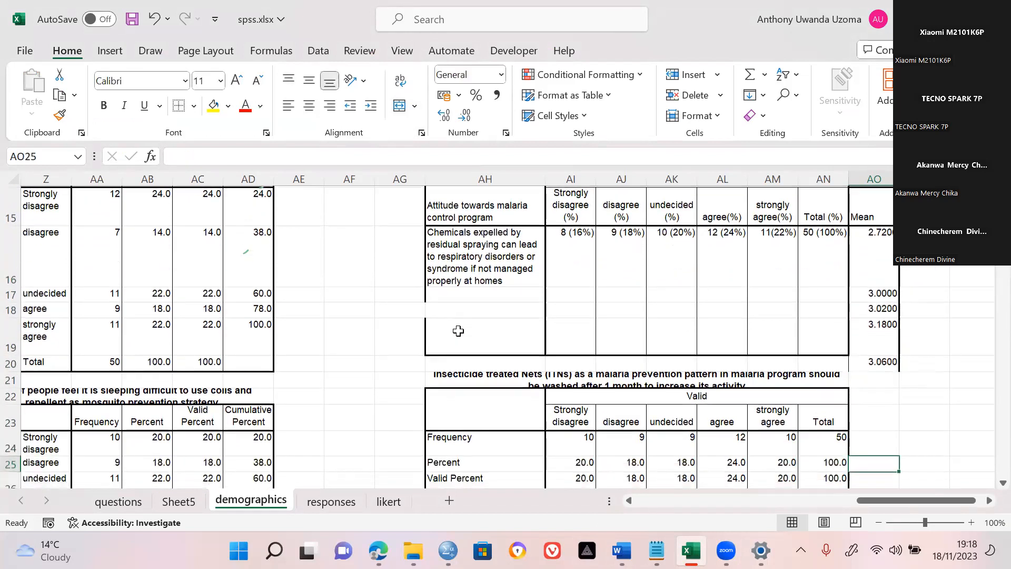
click(497, 341)
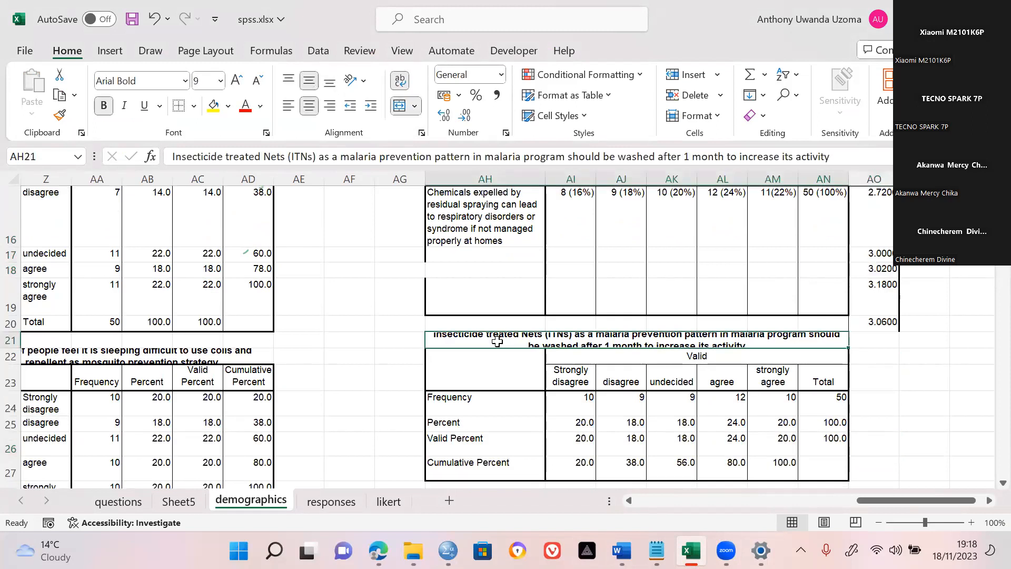
key(ctrl+c)
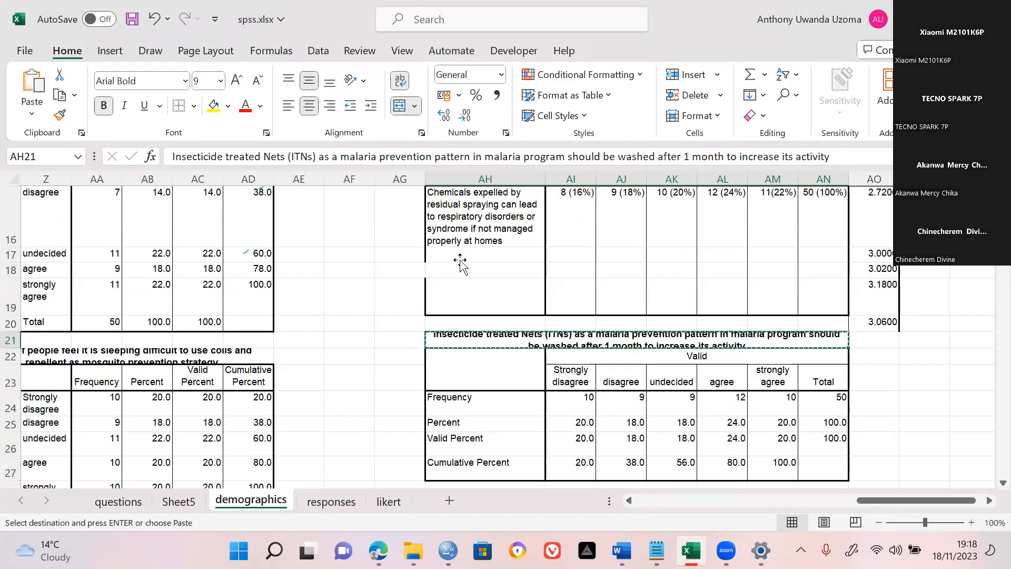
key(Up)
click(462, 253)
double_click(463, 253)
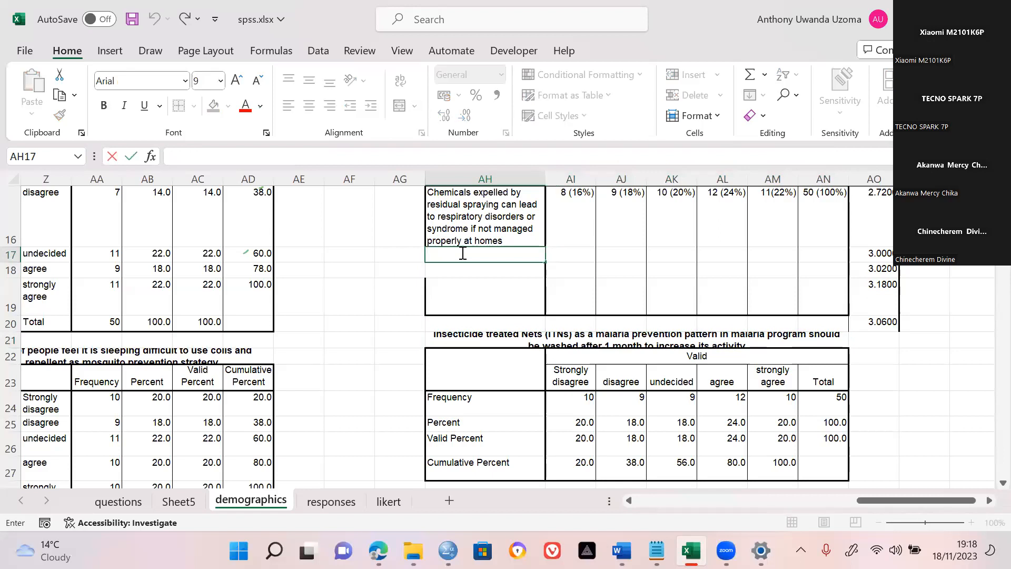
Copy the text of the Insecticide treated Nets (ITNs) statement from AH21 into AH17 of the Likert table.
click(574, 335)
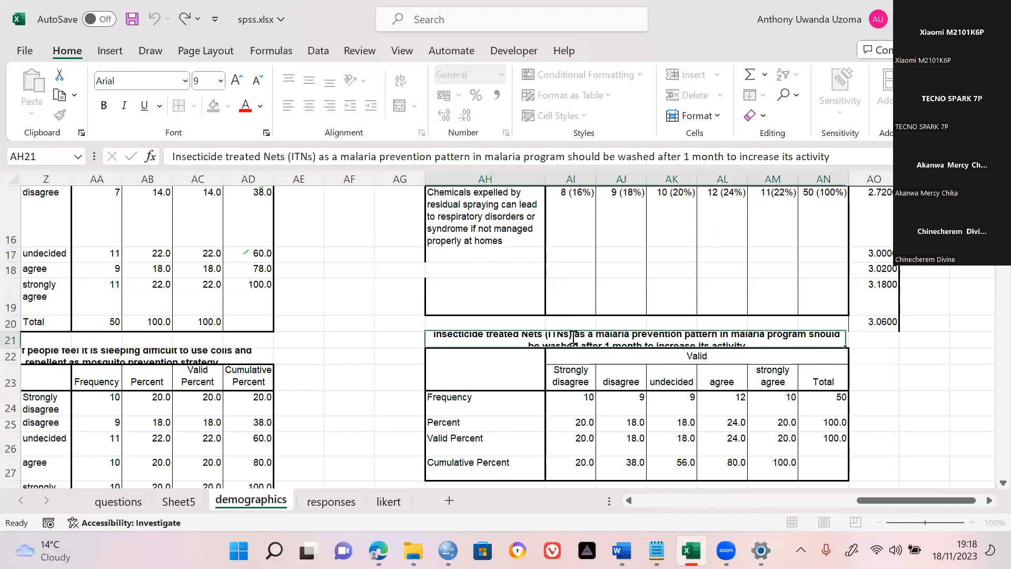
double_click(574, 337)
key(ctrl+a)
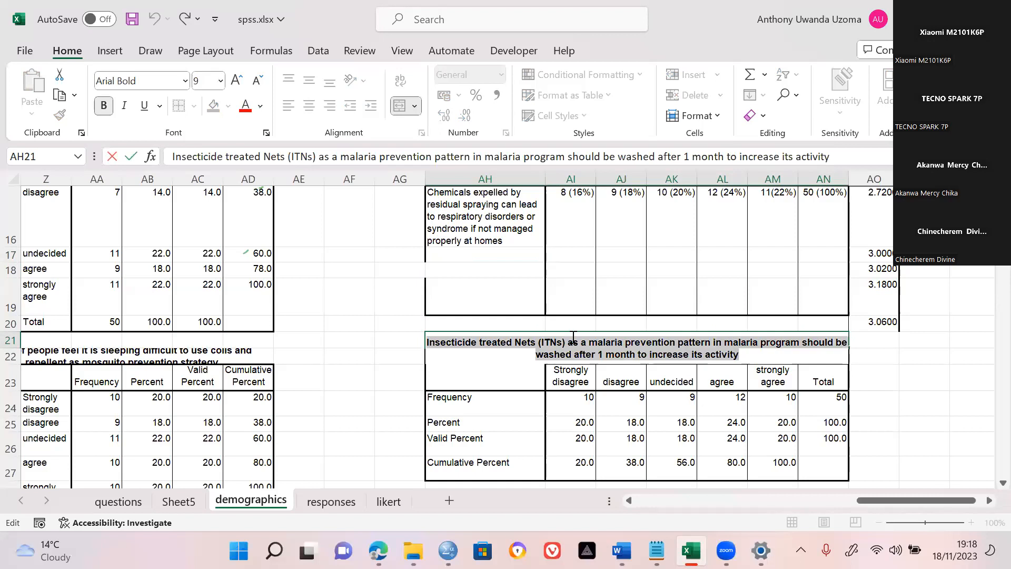
key(ctrl+c)
double_click(488, 253)
key(ctrl+v)
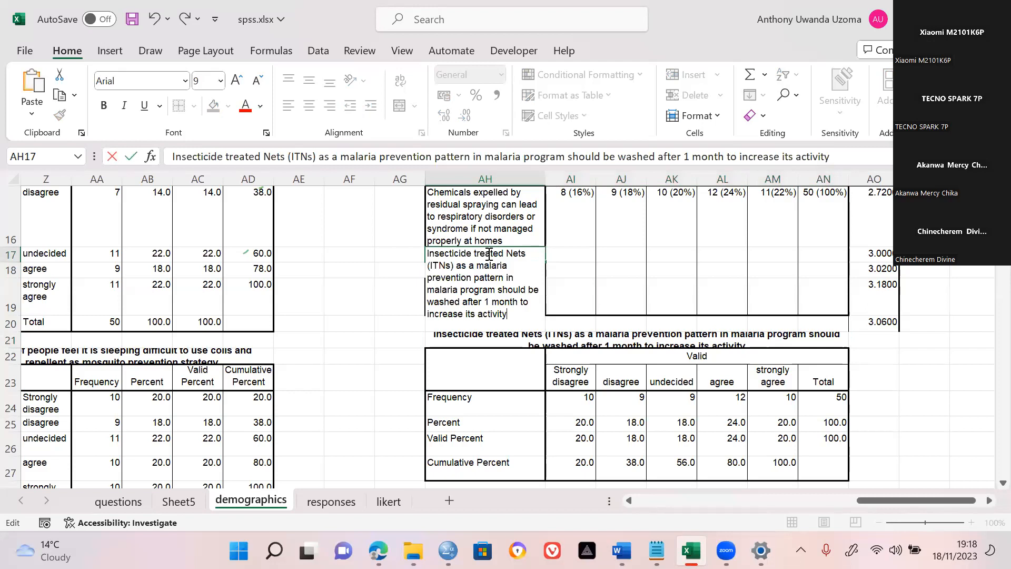
key(Return)
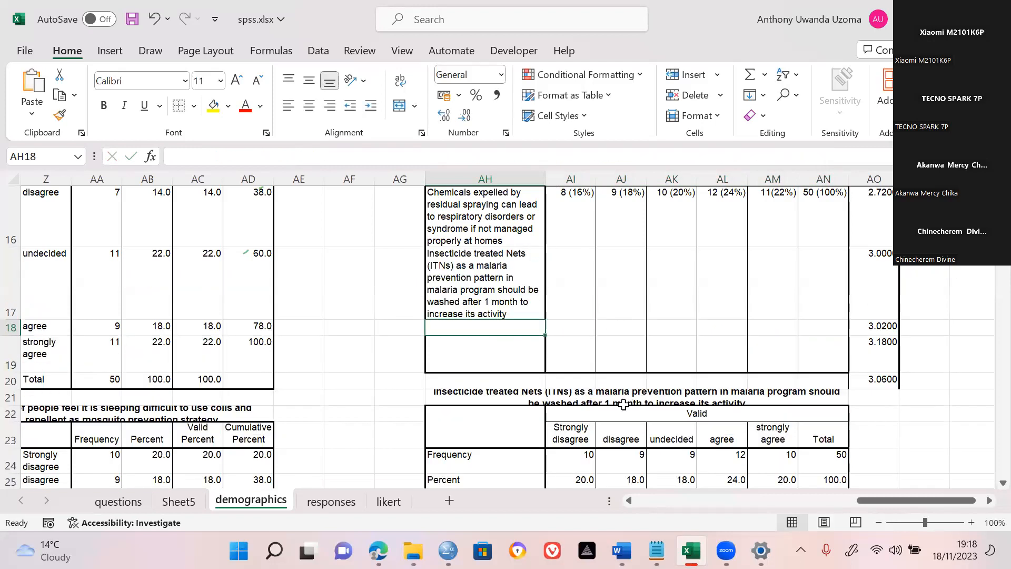
Copy the five frequencies from strongly disagree to strongly agree in AI24:AM24 into the Insecticide treated Nets row at AI17:AM17.
scroll(536, 408, down, 1)
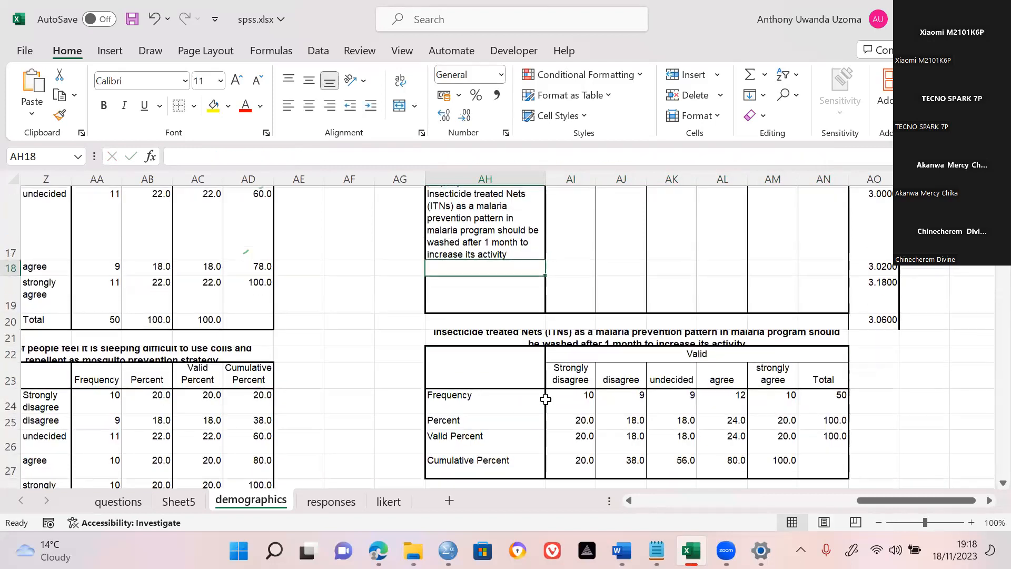
click(572, 398)
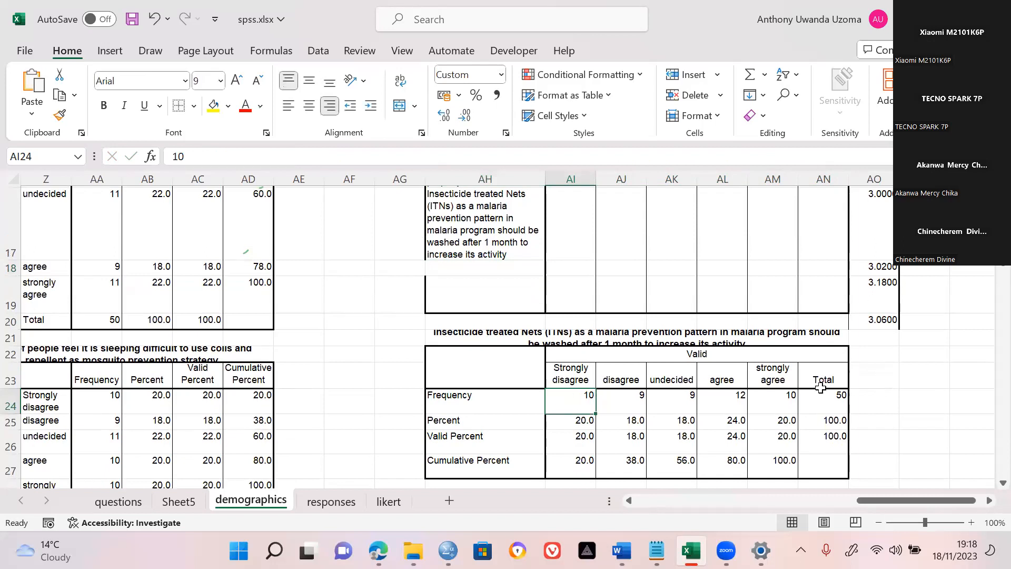
shift+click(794, 398)
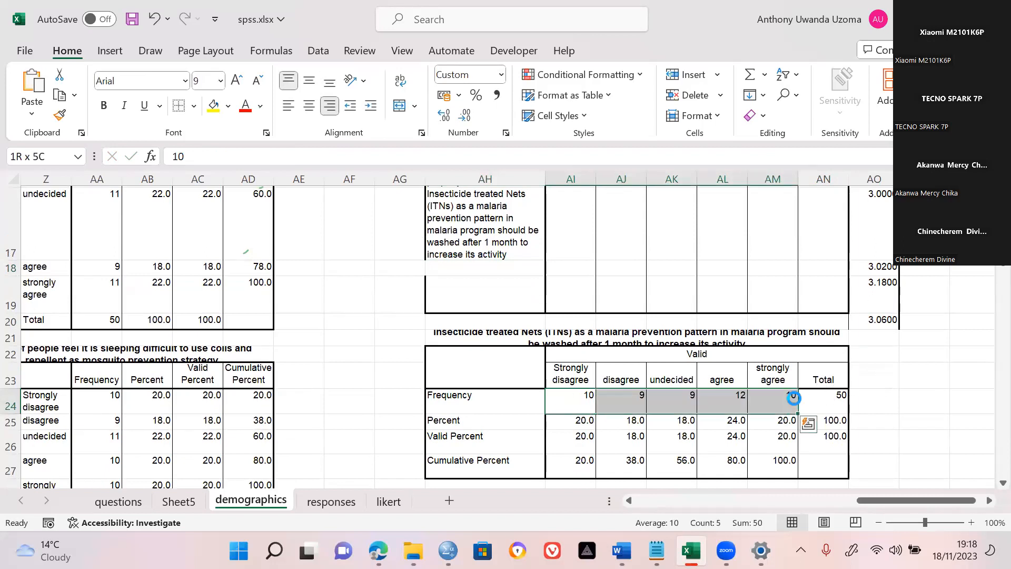
key(ctrl+c)
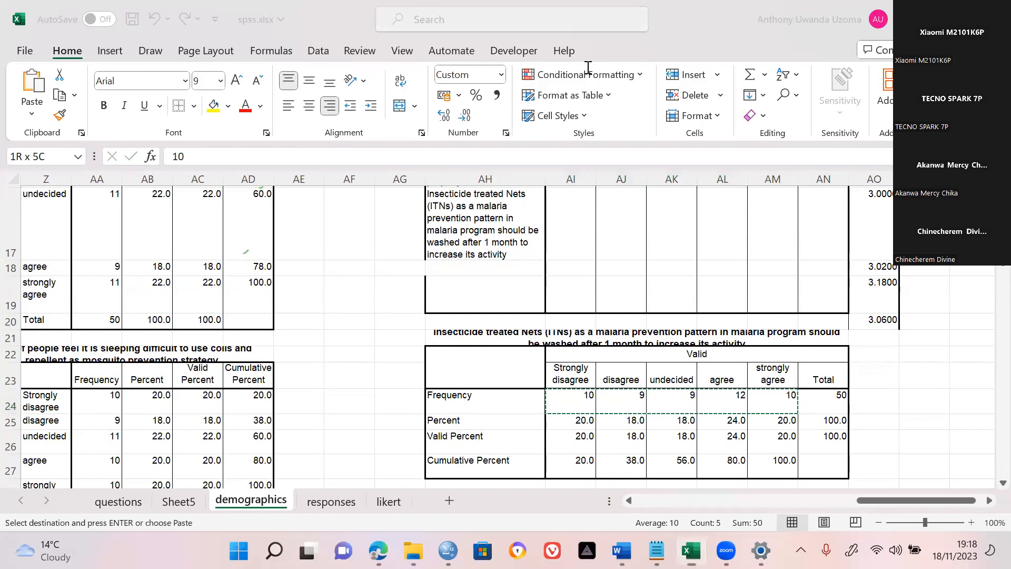
scroll(560, 264, up, 2)
click(560, 264)
scroll(563, 295, up, 2)
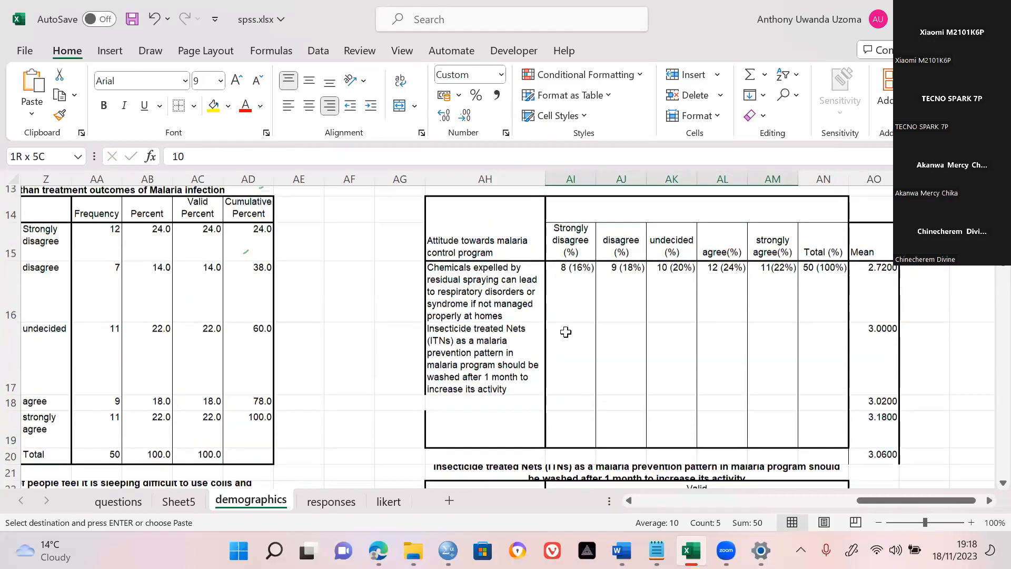
click(570, 351)
key(ctrl+v)
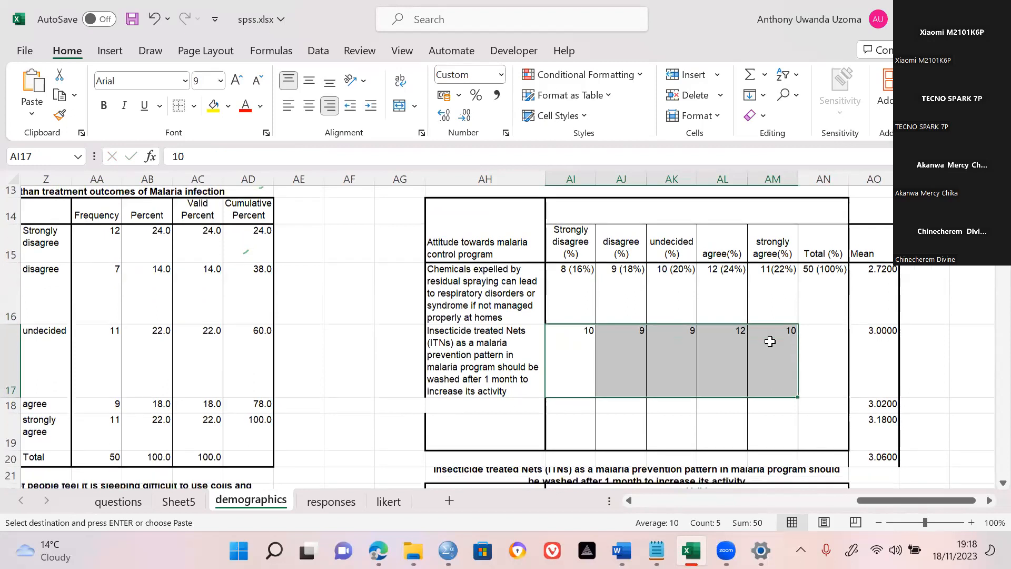
Copy the total frequency in AN24 into the Total column of the Insecticide treated Nets row at AN17.
scroll(768, 340, down, 2)
click(837, 409)
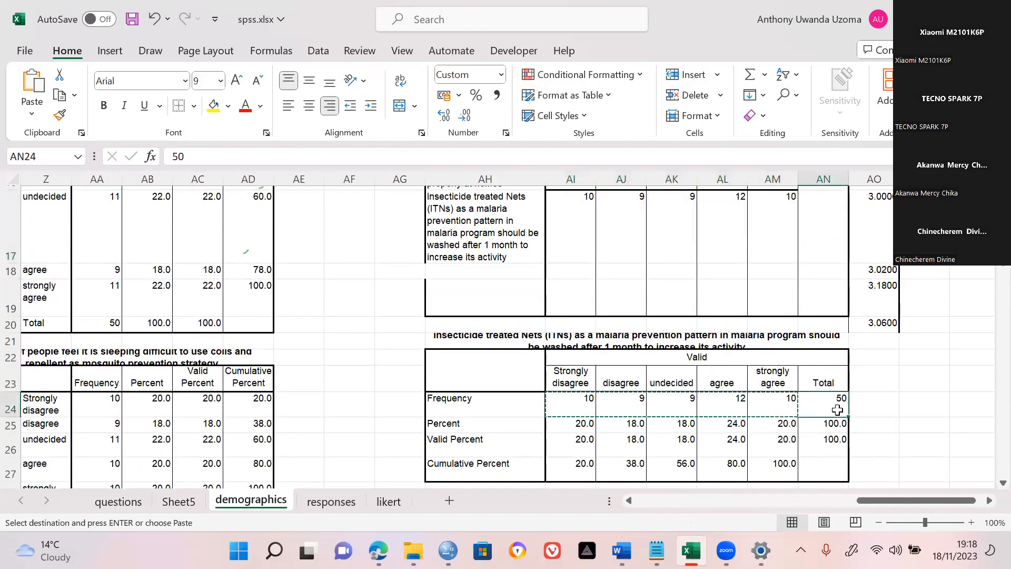
key(ctrl+c)
click(824, 219)
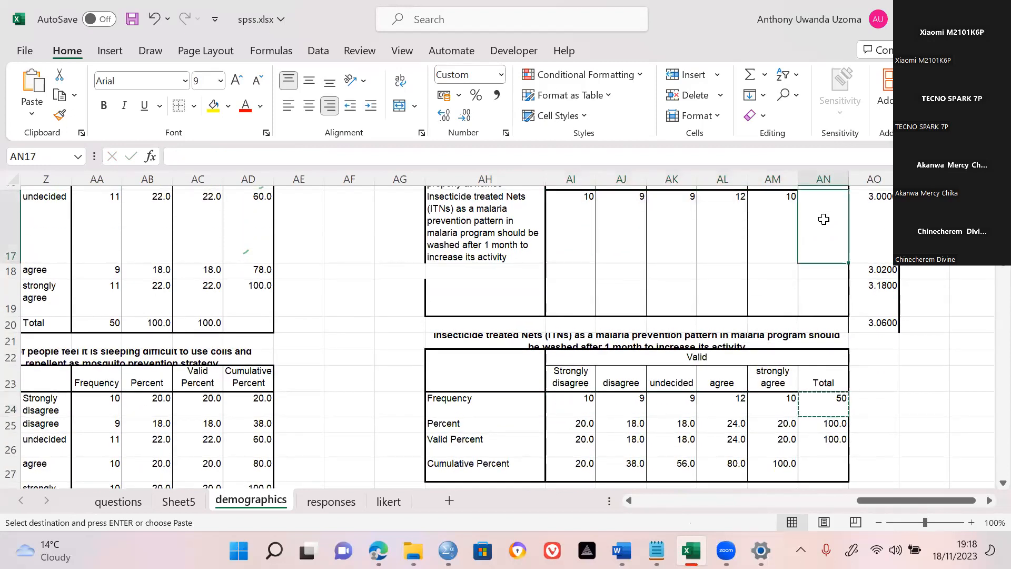
key(ctrl+v)
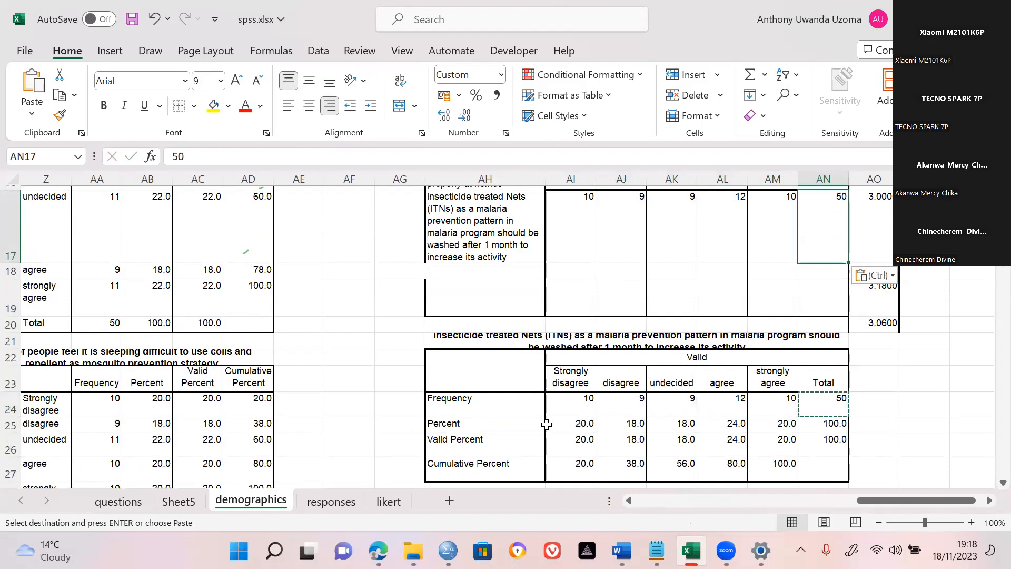
click(514, 427)
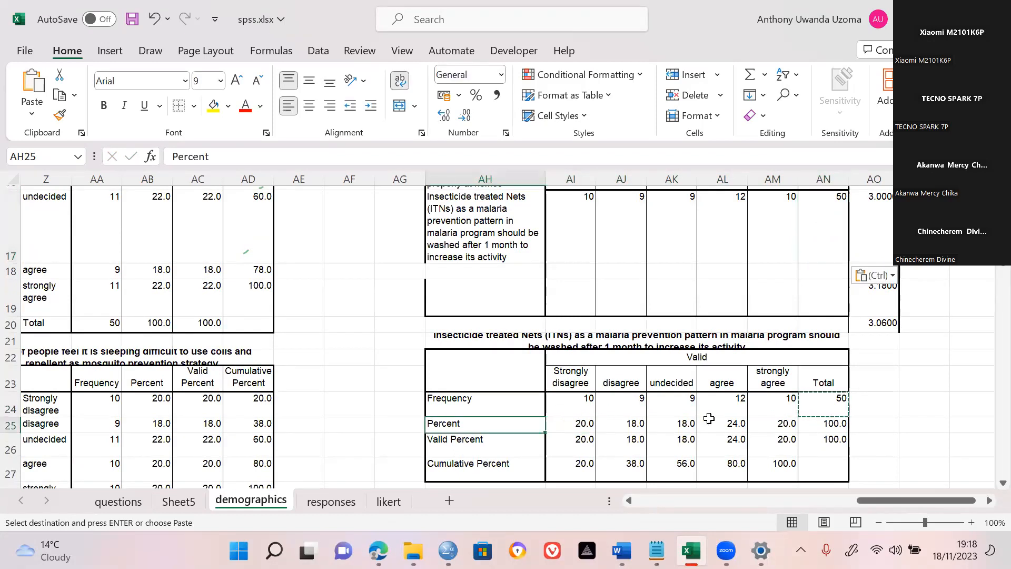
shift+click(811, 424)
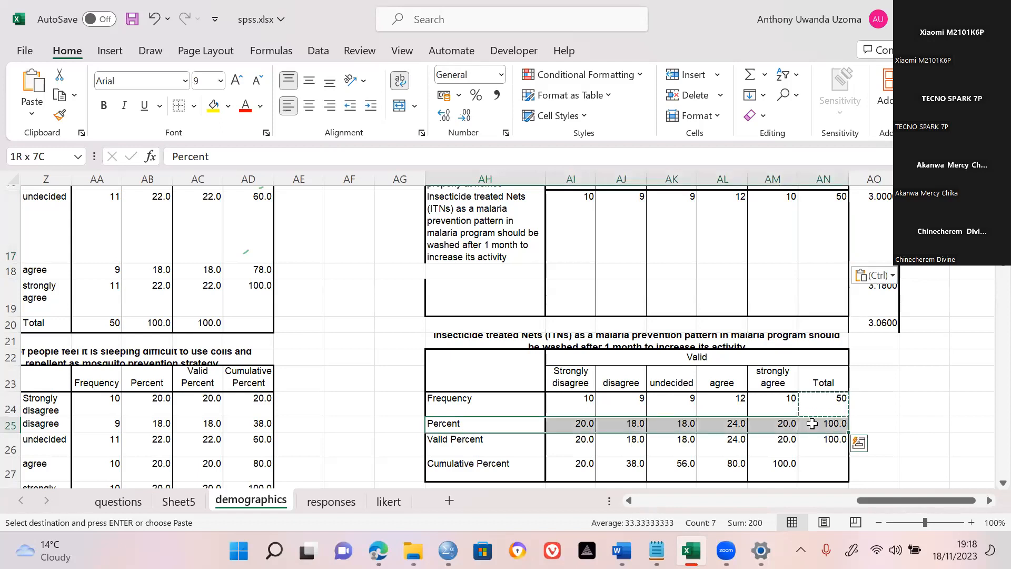
key(ctrl+v)
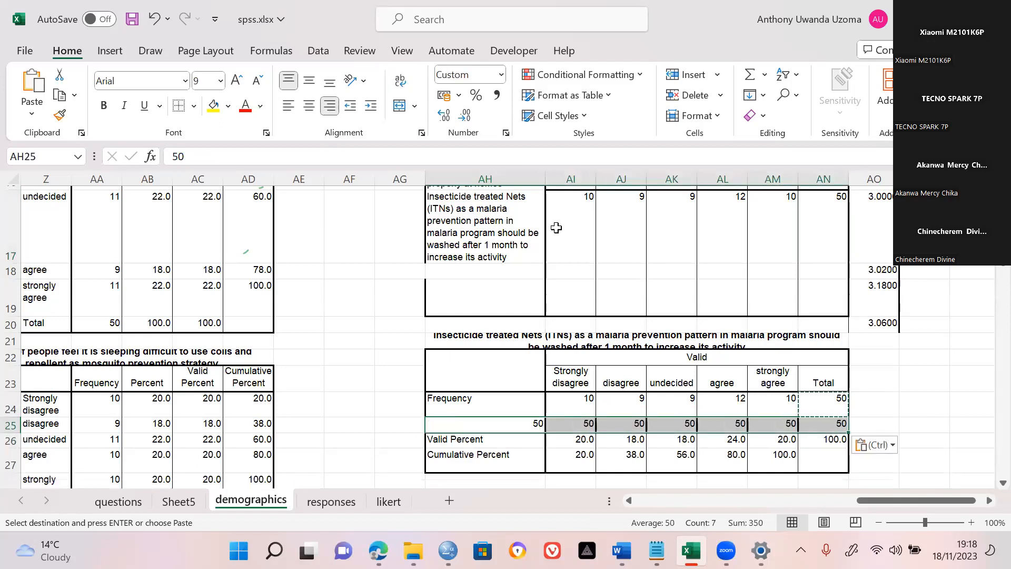
click(575, 275)
key(ctrl+v)
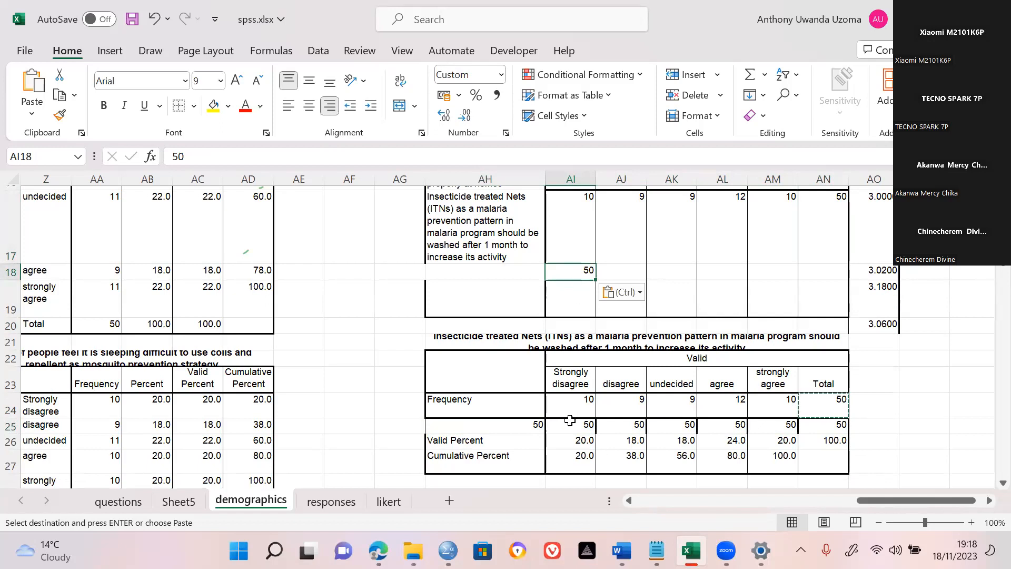
key(ctrl+z)
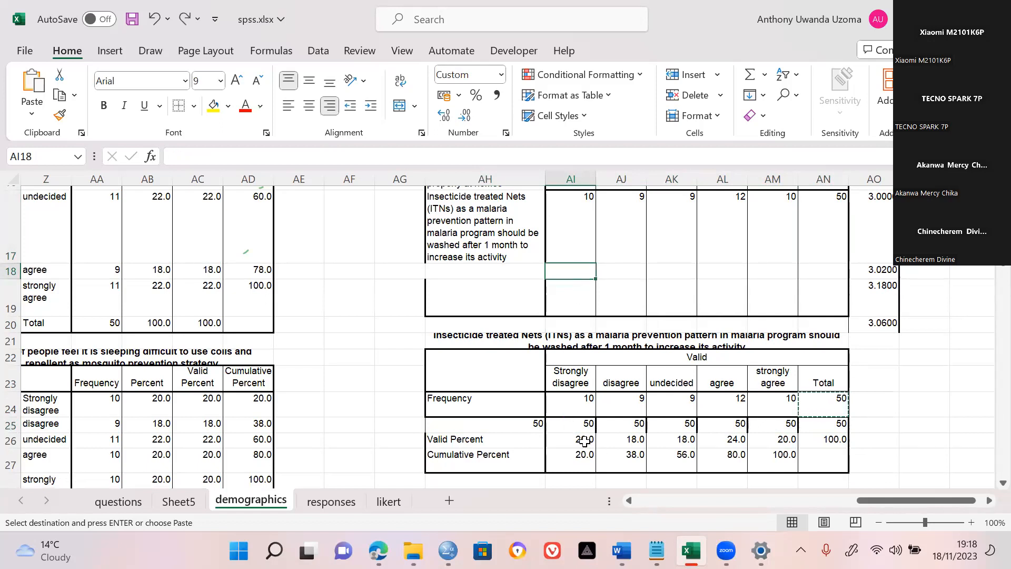
key(ctrl+z)
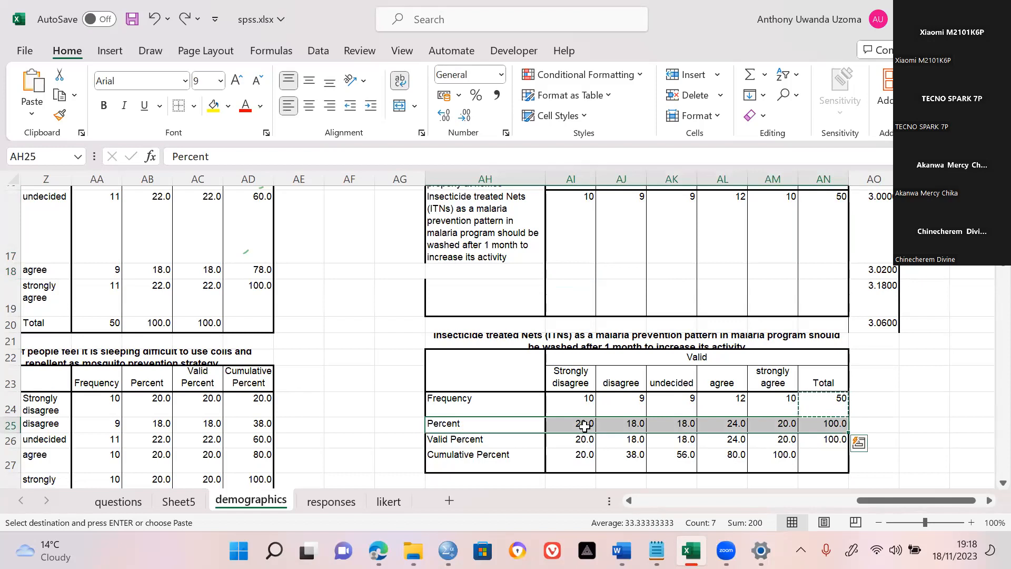
Copy the Percent row values in AI25:AN25, including the total, into AI18:AN18 beneath the Insecticide treated Nets frequencies.
click(576, 426)
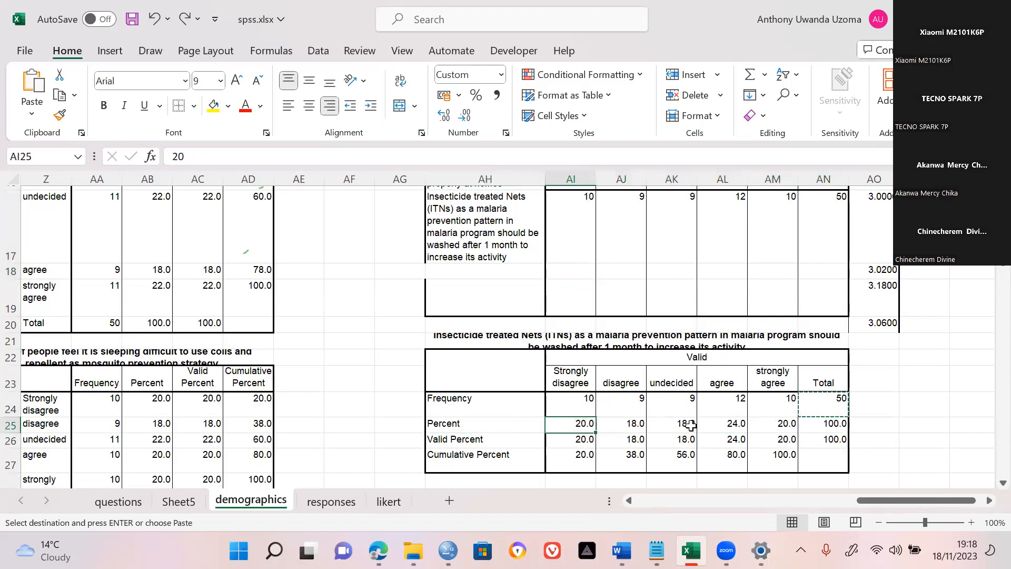
shift+click(816, 425)
key(ctrl+c)
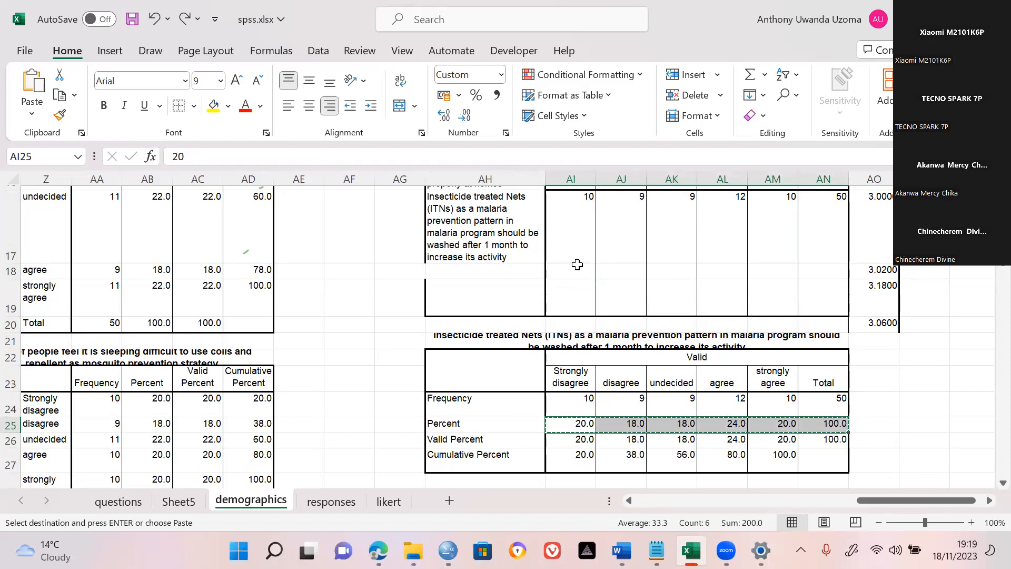
scroll(576, 268, up, 2)
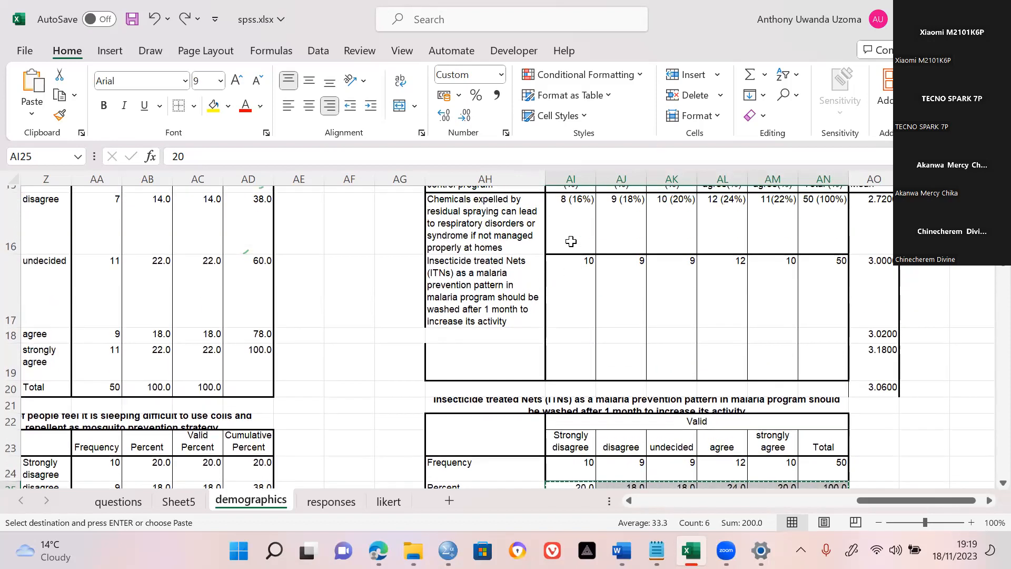
click(581, 338)
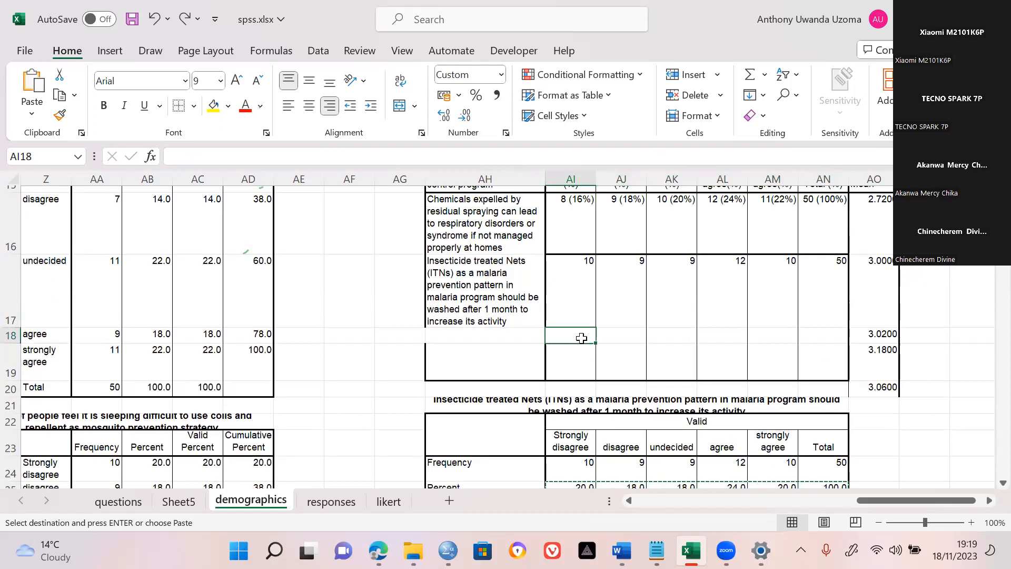
key(ctrl+v)
Label the percentage row of the Likert table "Percent" in AH18.
click(504, 332)
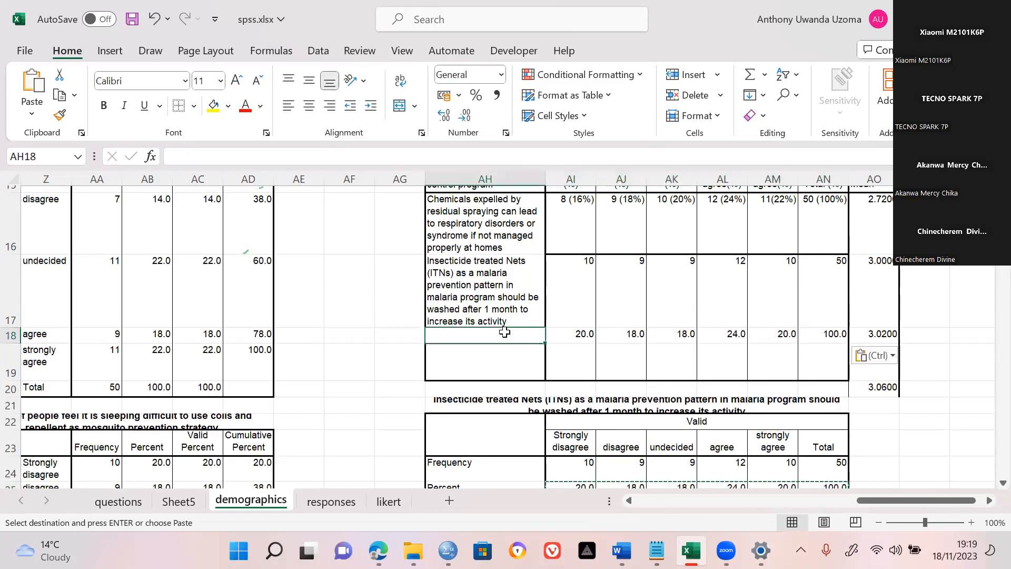
text(PERCET)
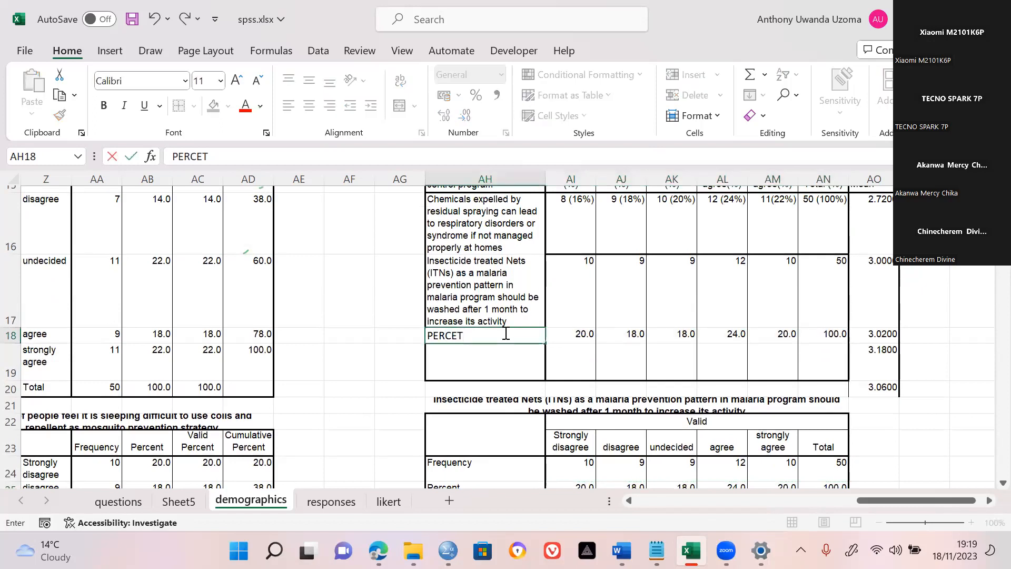
key(BackSpace)
key(BackSpace)
key(BackSpace)
key(BackSpace)
key(BackSpace)
key(BackSpace)
text(percent)
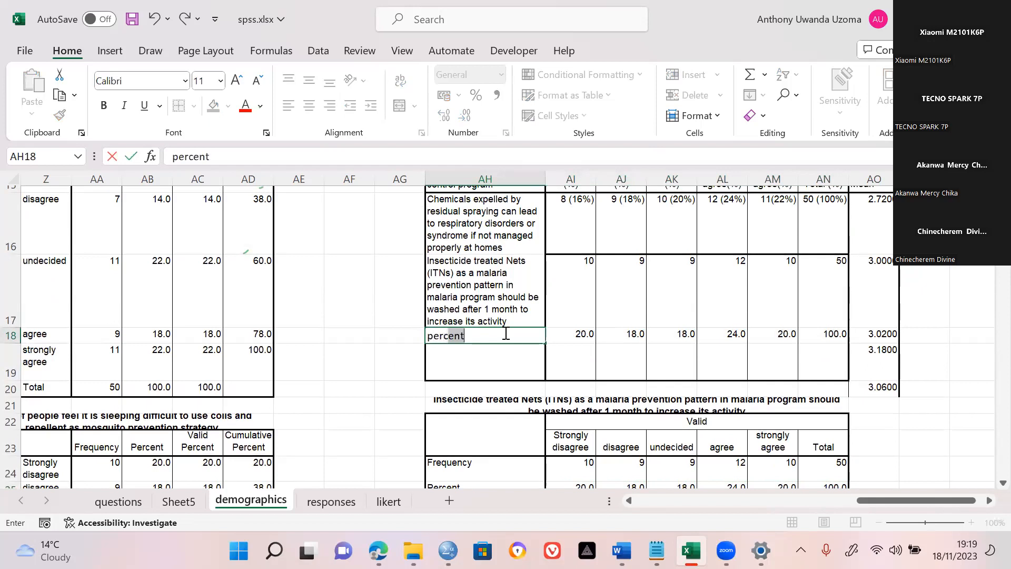
key(Return)
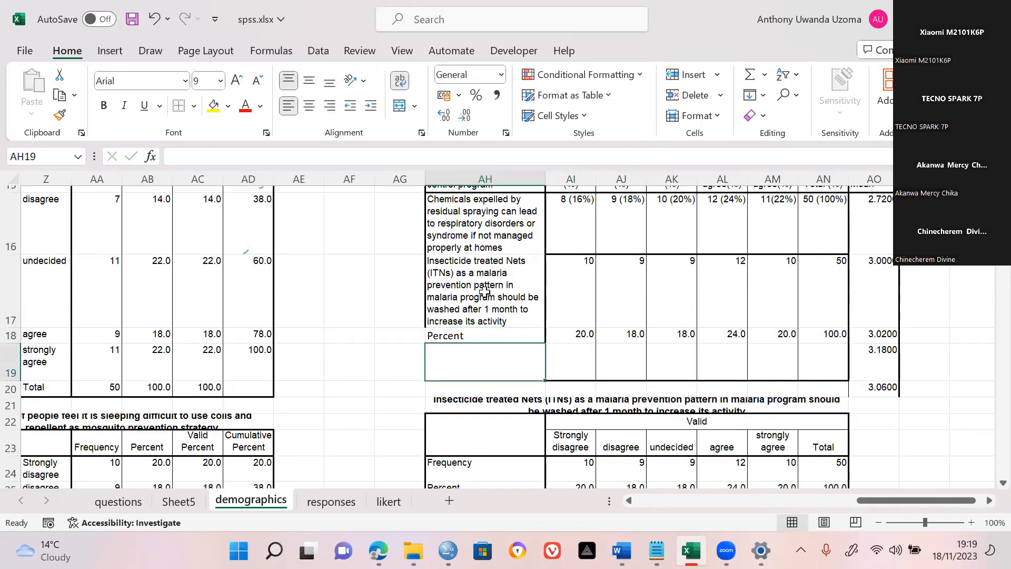
Copy the text of the q20 Malaria program Prevention Patterns statement from AH29 into AH19 of the Likert table.
scroll(579, 338, down, 2)
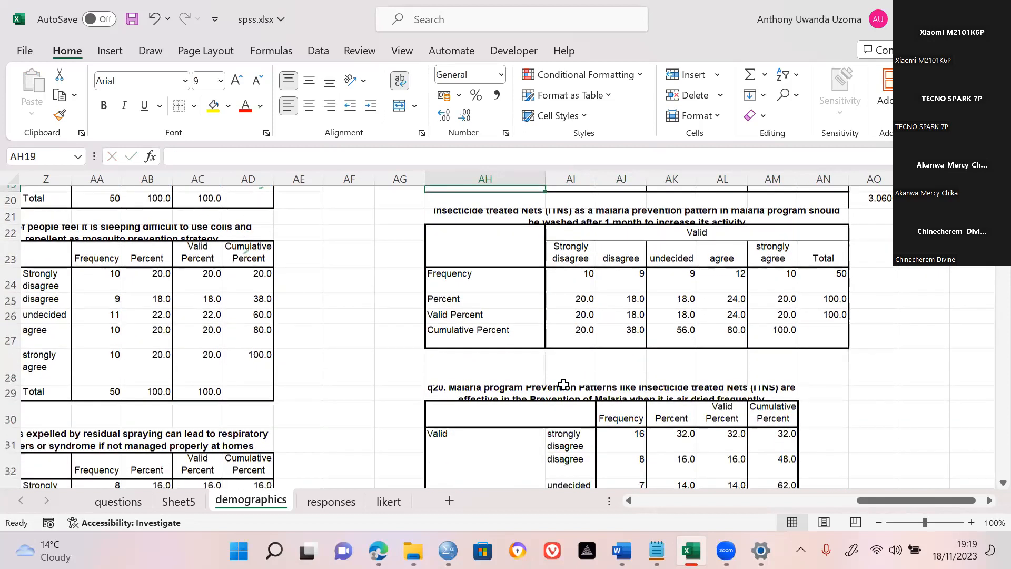
scroll(537, 364, down, 1)
click(538, 363)
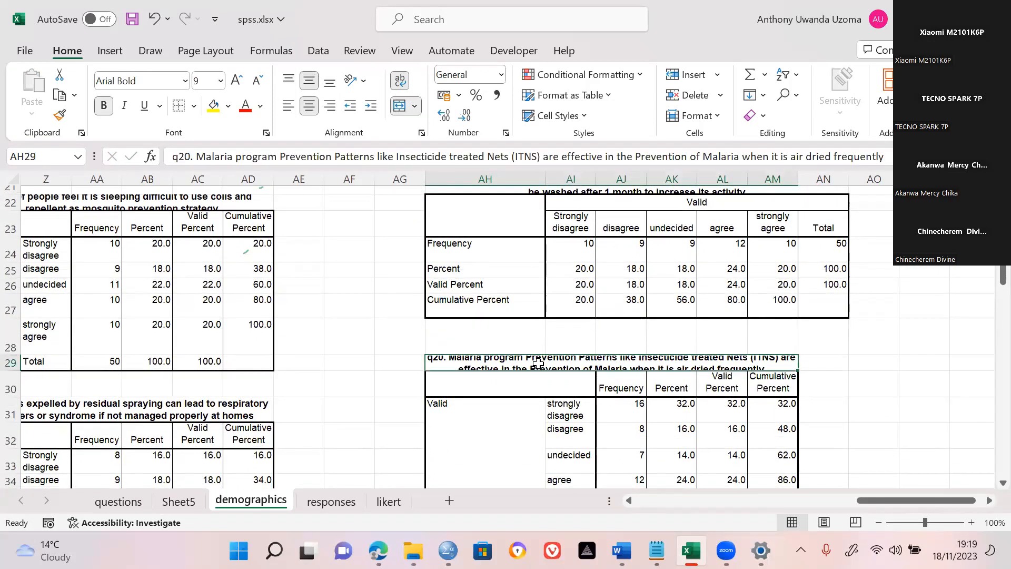
double_click(538, 364)
triple_click(539, 364)
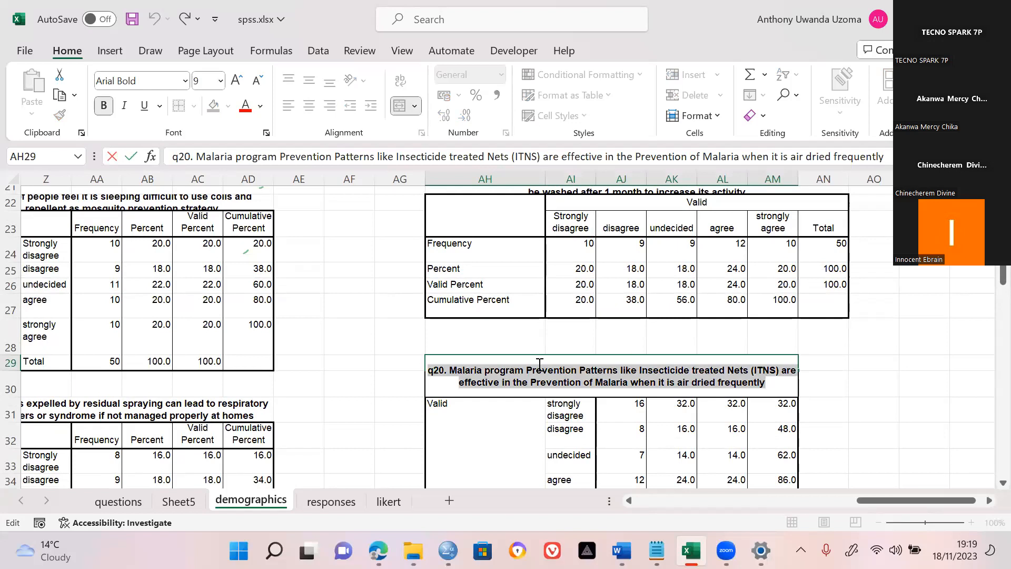
key(ctrl+c)
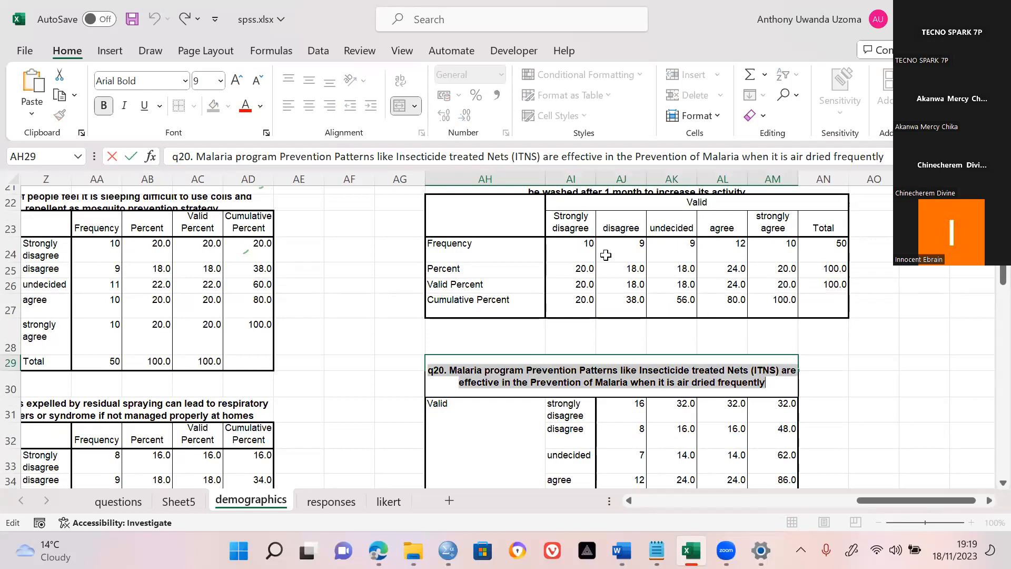
scroll(605, 255, up, 3)
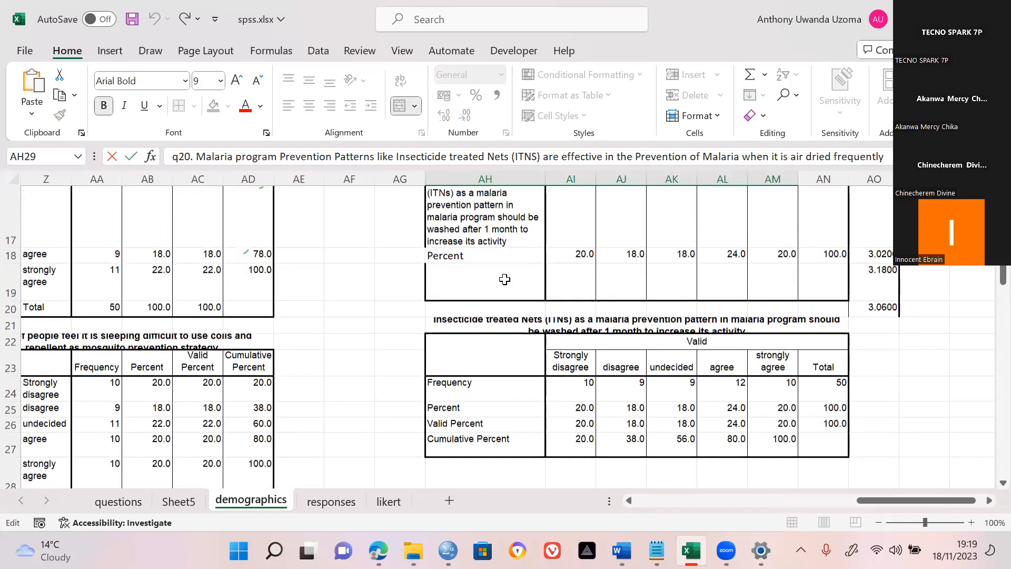
scroll(505, 279, up, 1)
click(503, 290)
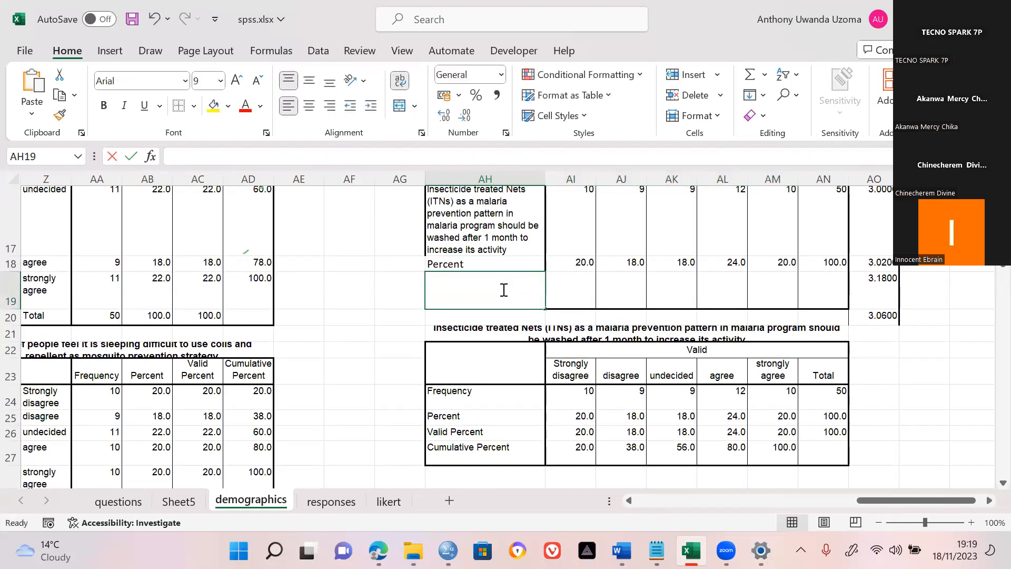
key(ctrl+v)
key(Return)
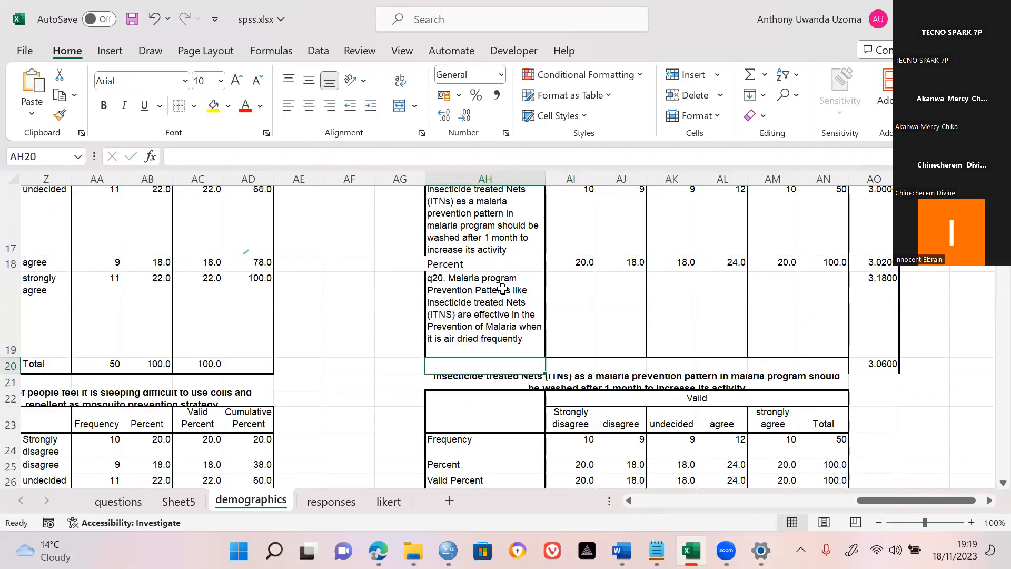
Compare the layout of the q20 frequency table starting at AH29 with the Likert table rows 16 to 19.
scroll(564, 284, down, 2)
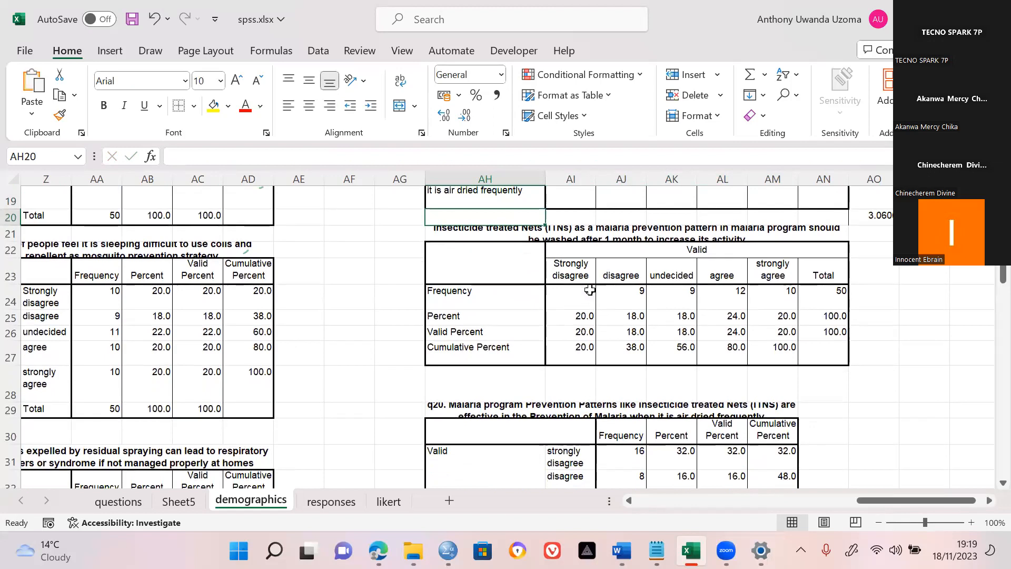
click(575, 316)
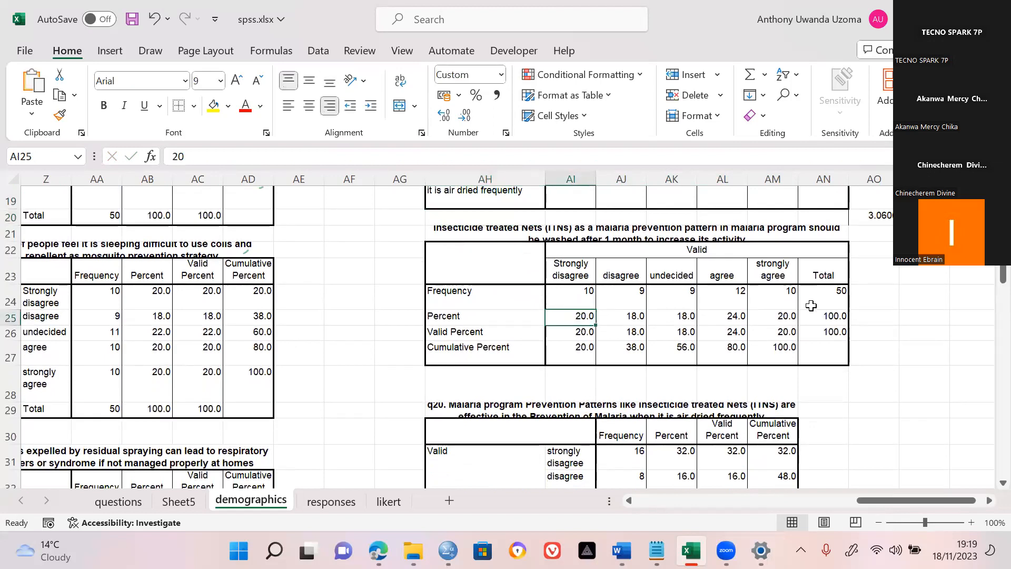
scroll(811, 306, up, 2)
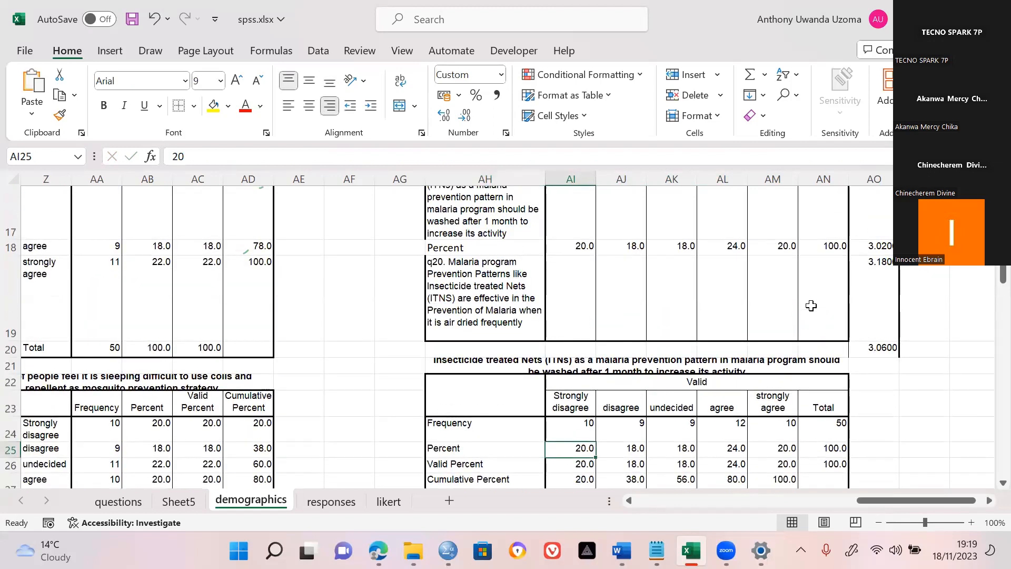
scroll(811, 305, up, 1)
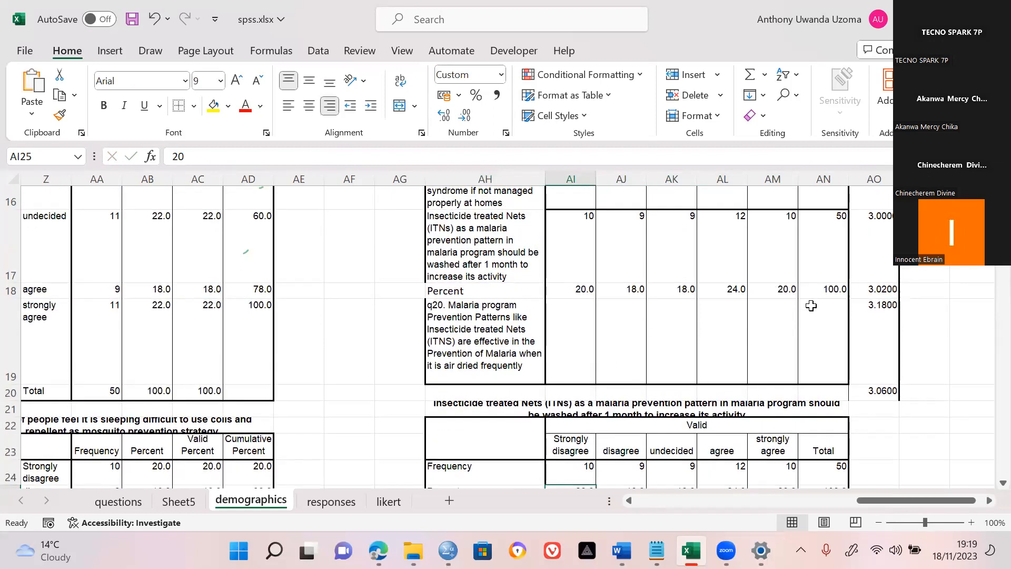
scroll(811, 305, down, 3)
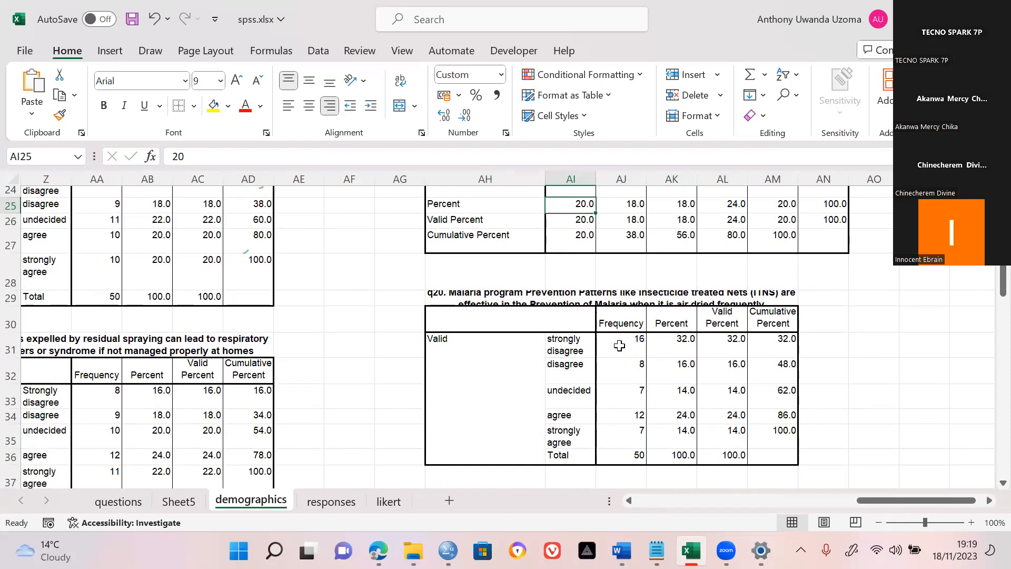
click(627, 344)
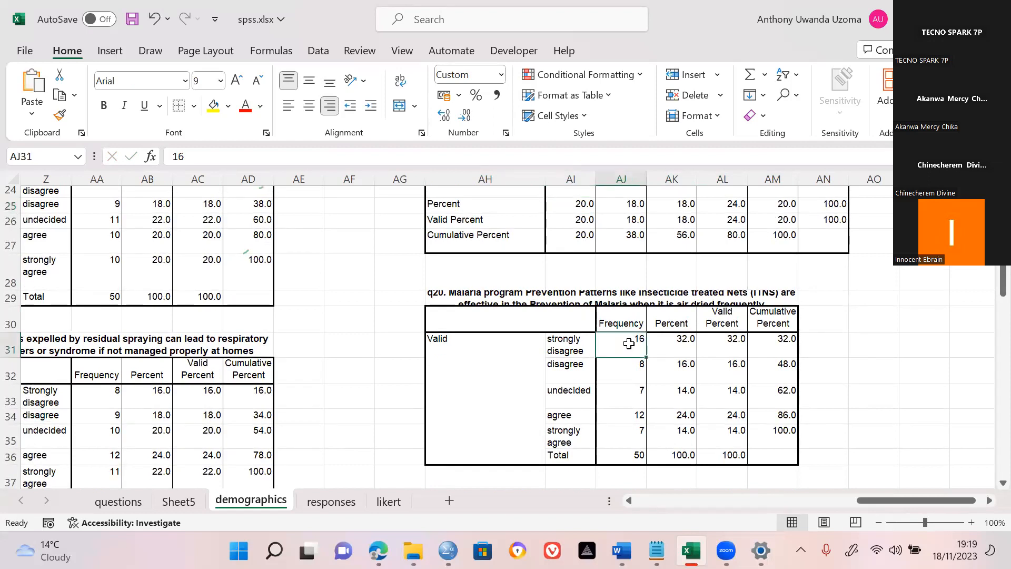
scroll(629, 343, up, 3)
scroll(628, 343, up, 4)
scroll(629, 343, down, 2)
scroll(629, 343, down, 2)
scroll(628, 344, down, 3)
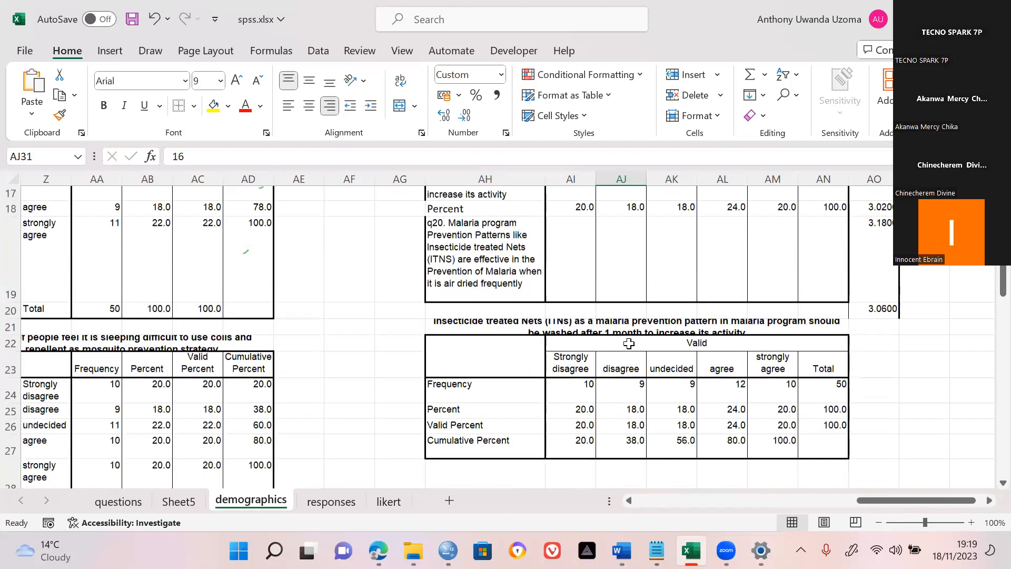
scroll(629, 343, up, 3)
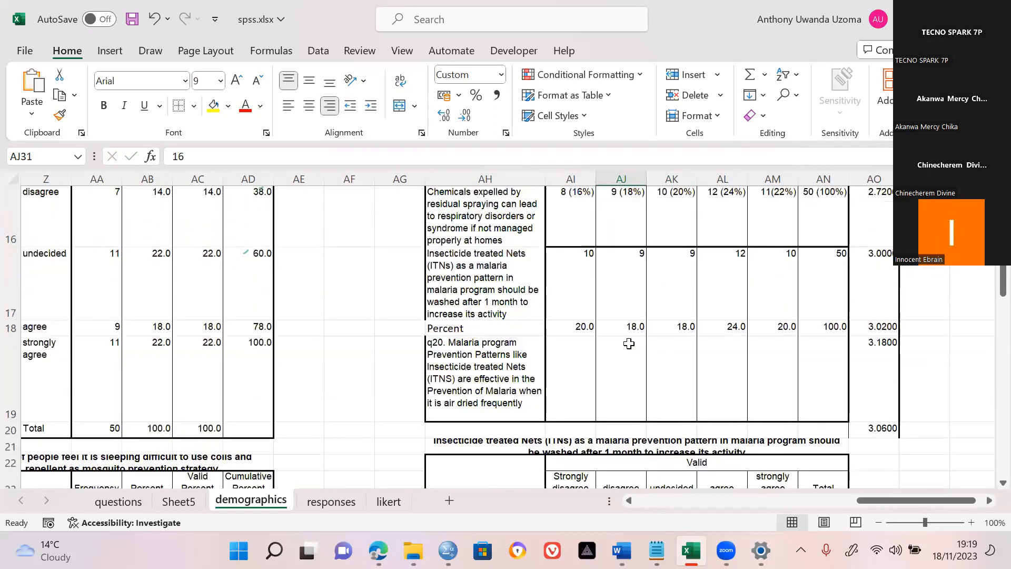
scroll(541, 28, down, 2)
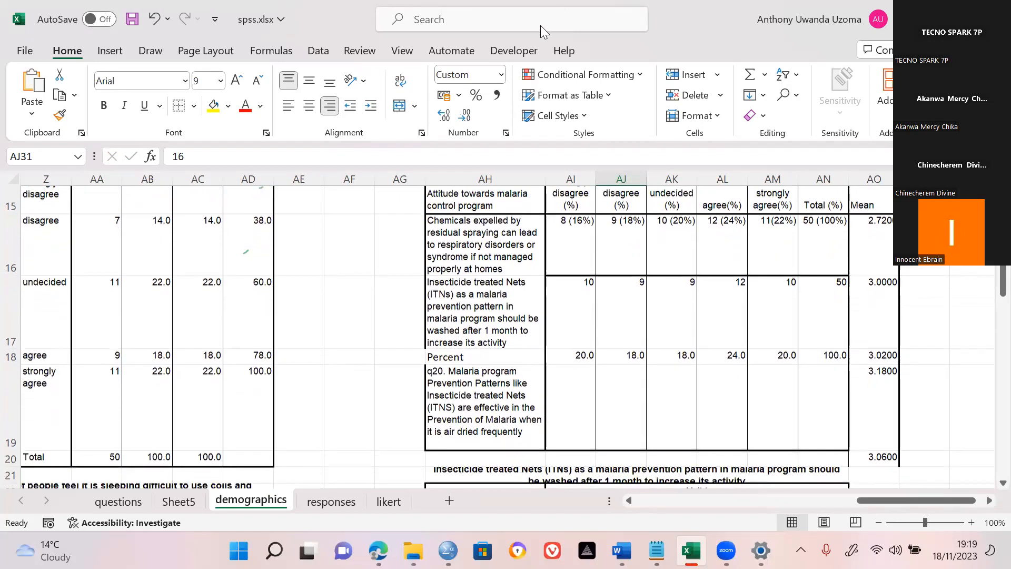
scroll(782, 290, down, 3)
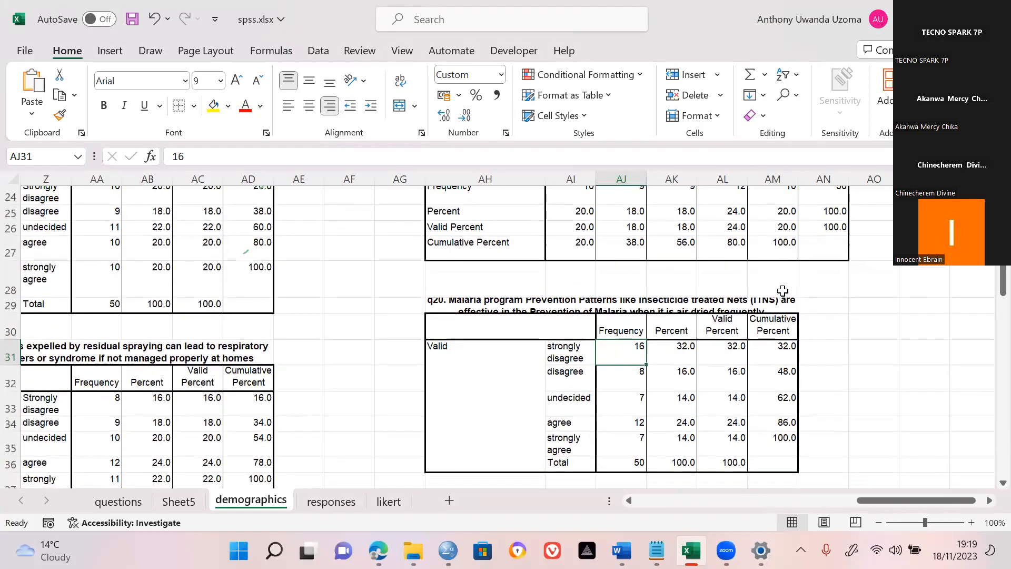
scroll(783, 287, down, 2)
scroll(782, 286, up, 5)
scroll(782, 286, up, 1)
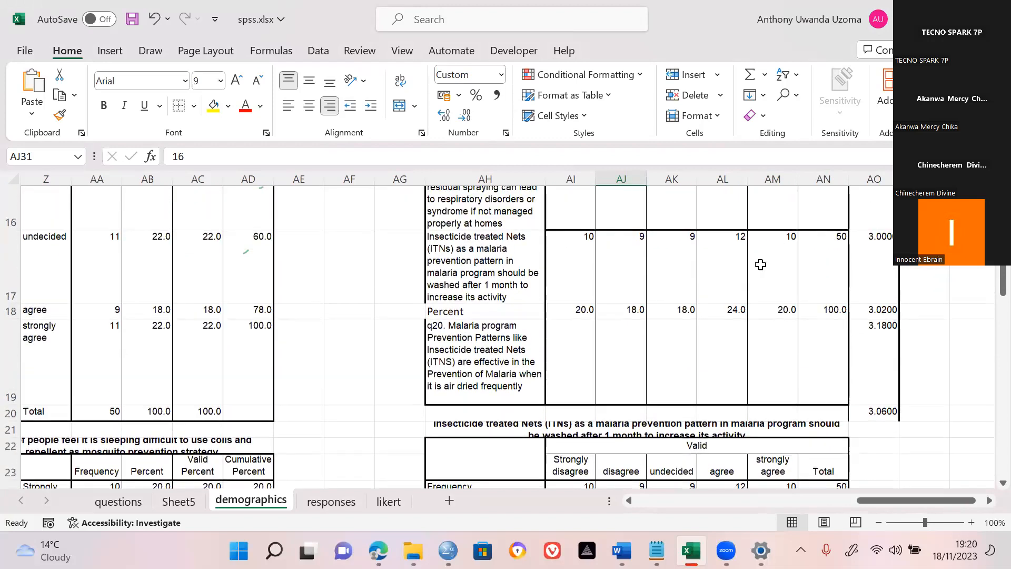
Try to select the q20 Frequency values in AJ31:AJ36, from strongly disagree through the total.
scroll(705, 279, down, 2)
scroll(694, 286, down, 3)
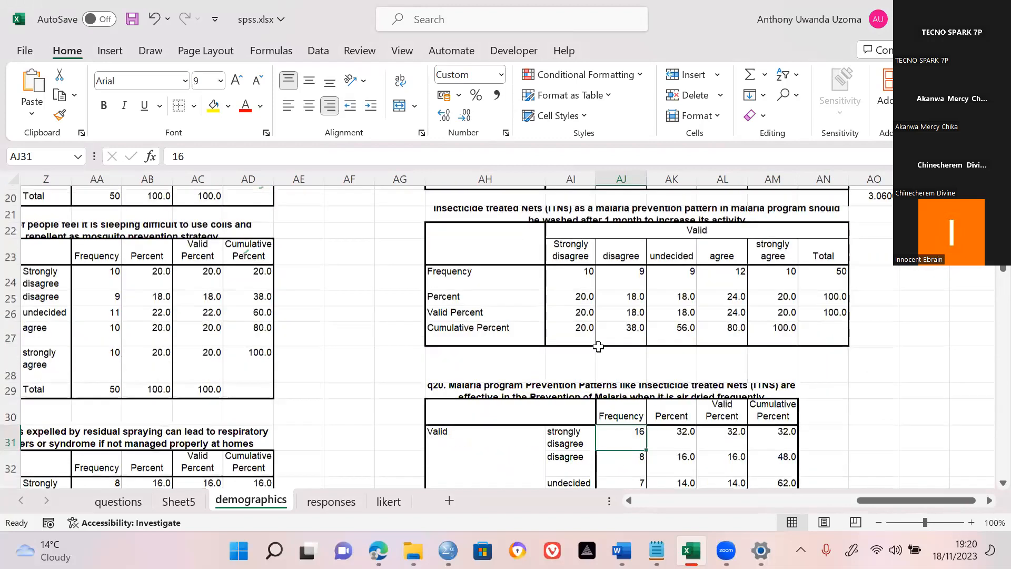
scroll(624, 340, up, 3)
click(624, 340)
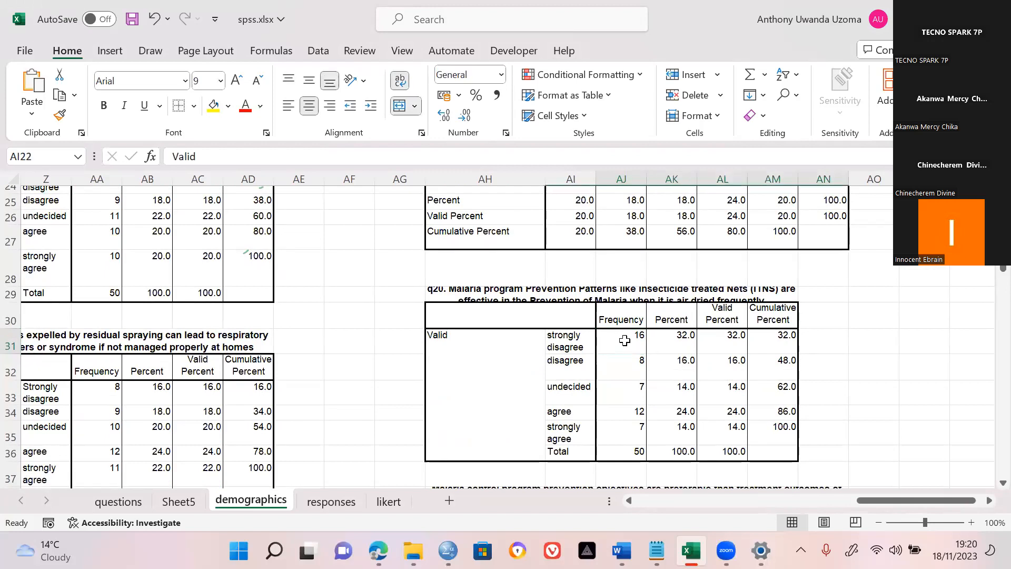
click(629, 338)
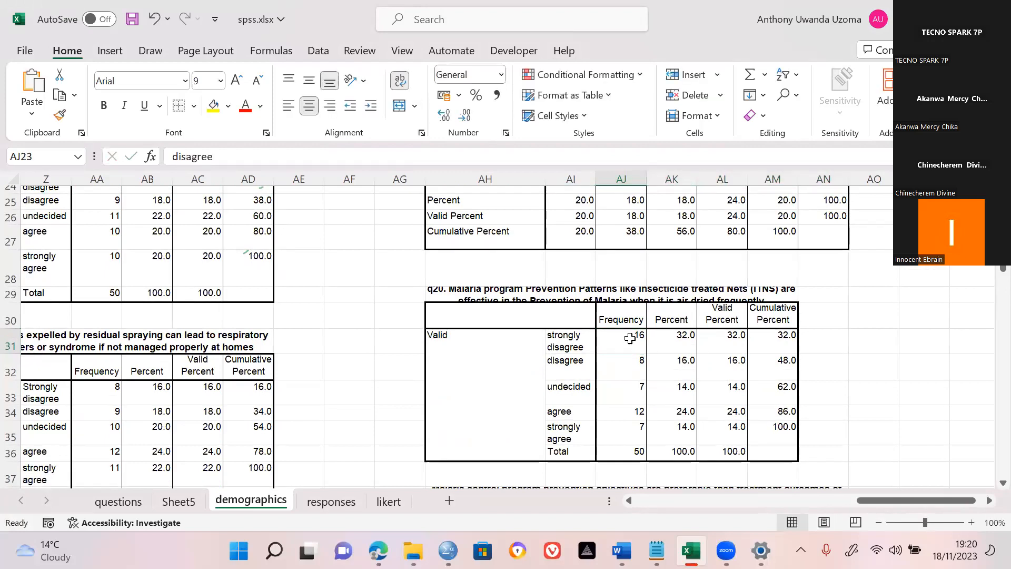
click(631, 334)
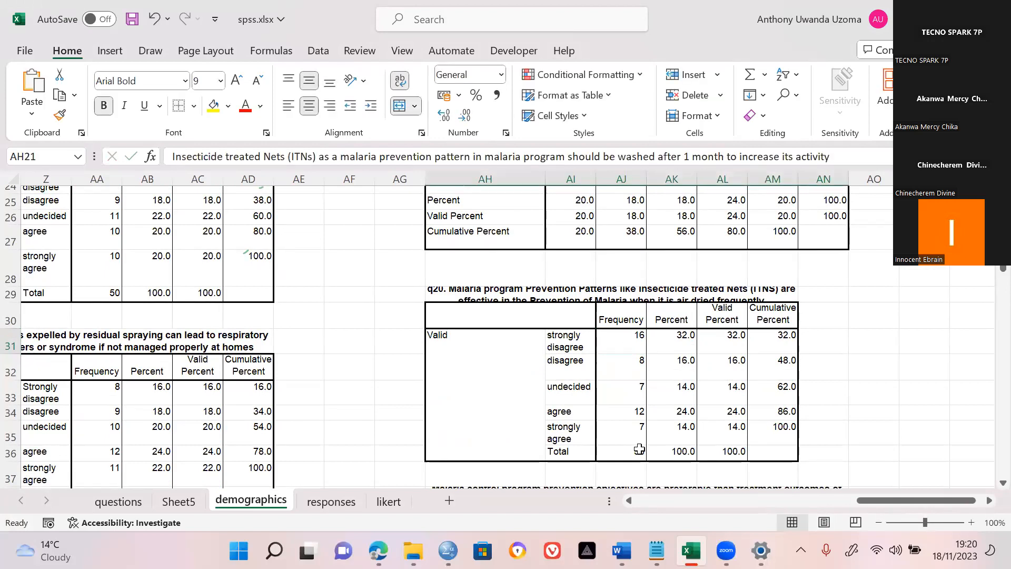
drag(639, 442, 639, 450)
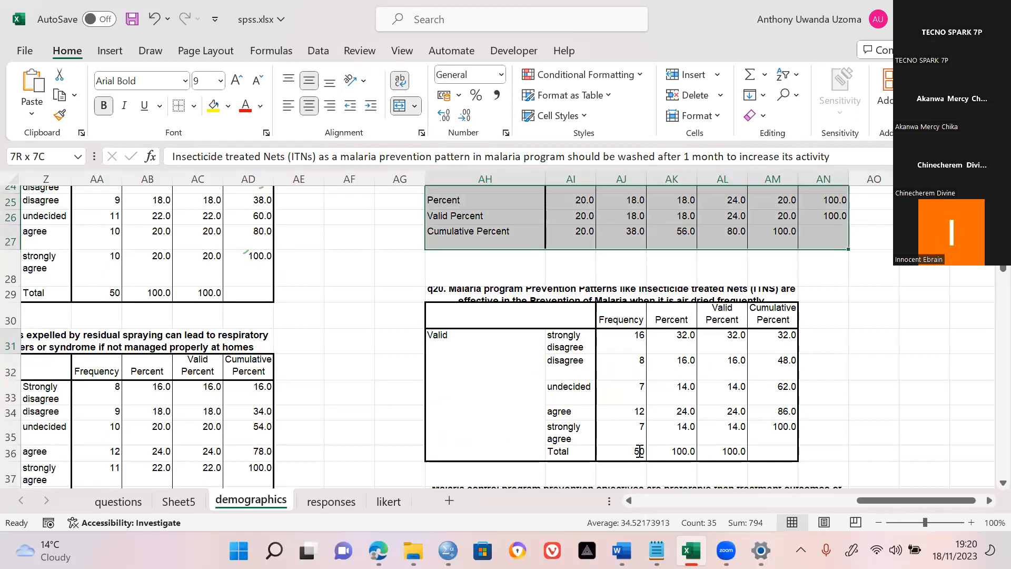
double_click(638, 448)
key(Escape)
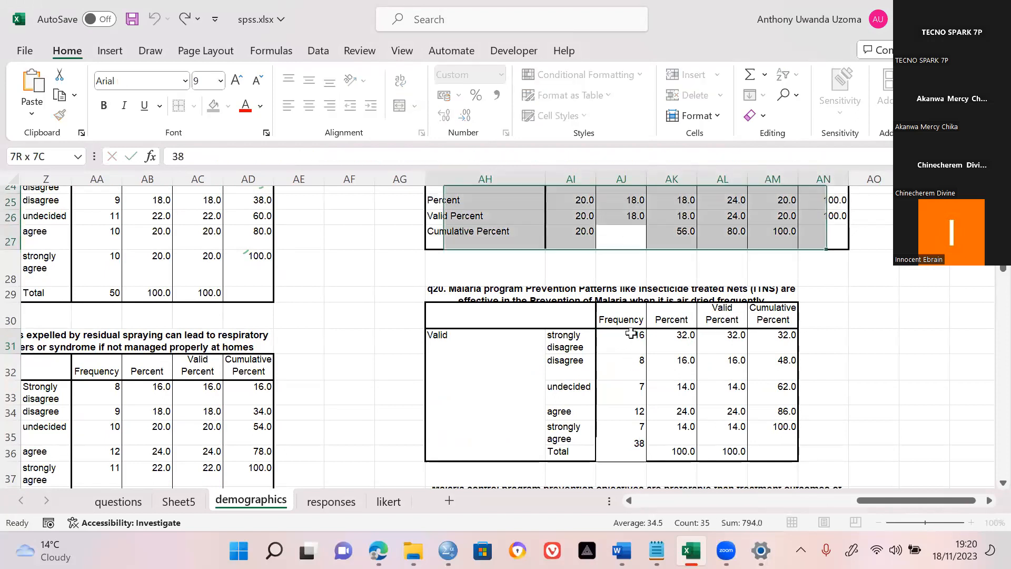
click(628, 342)
double_click(630, 342)
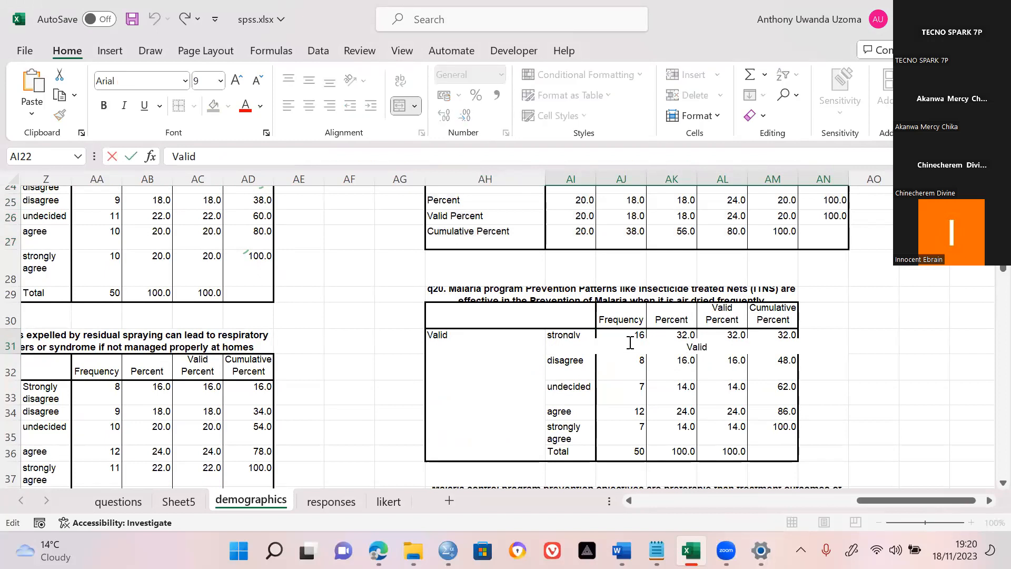
double_click(633, 340)
click(634, 325)
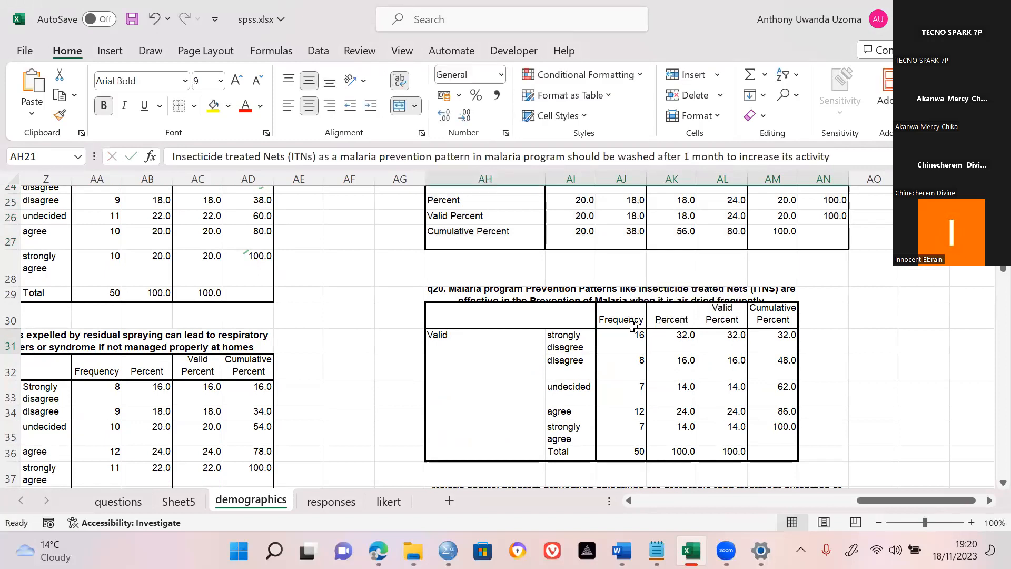
drag(631, 321, 630, 320)
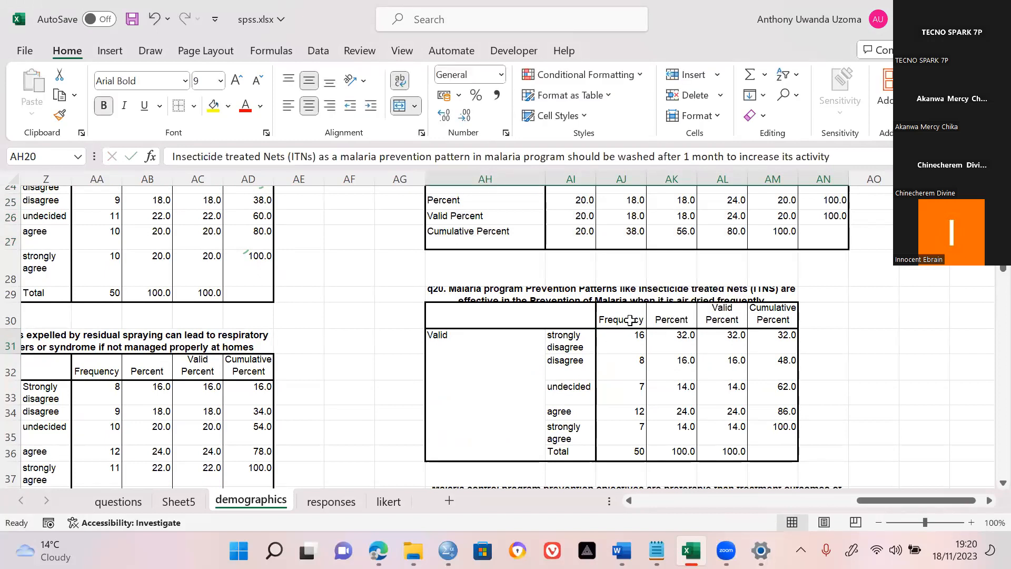
click(628, 315)
click(631, 335)
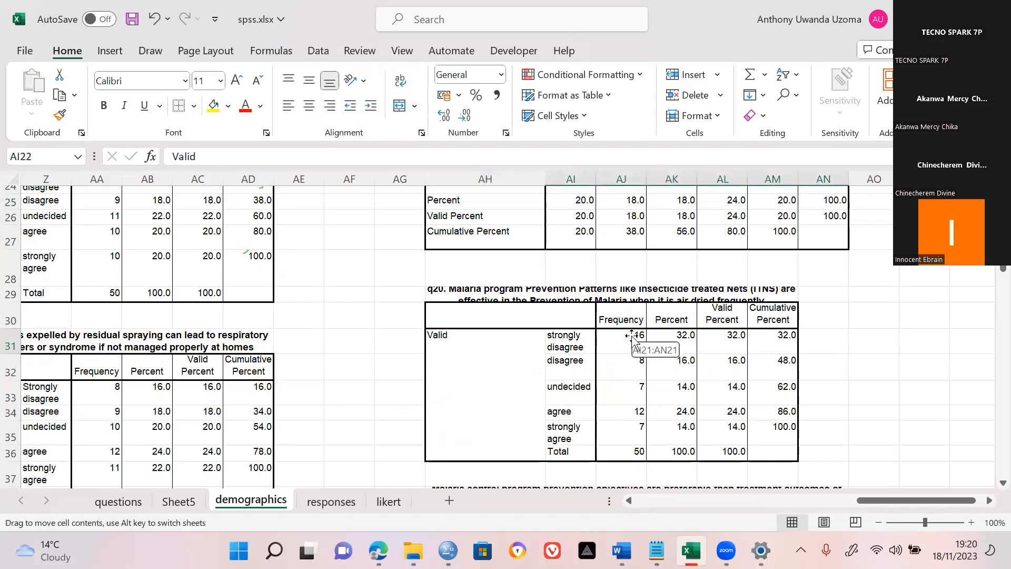
click(631, 335)
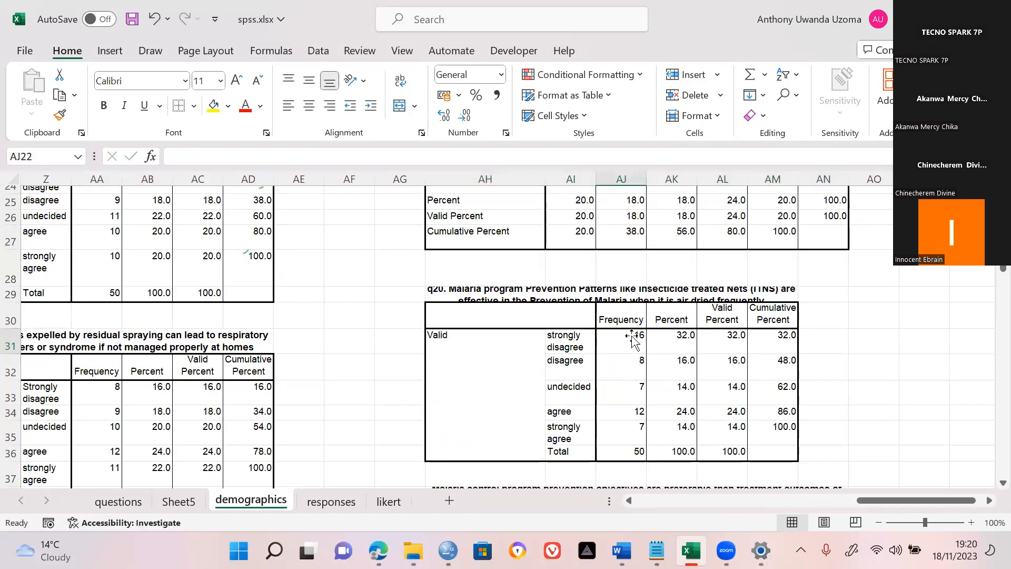
drag(632, 337, 630, 335)
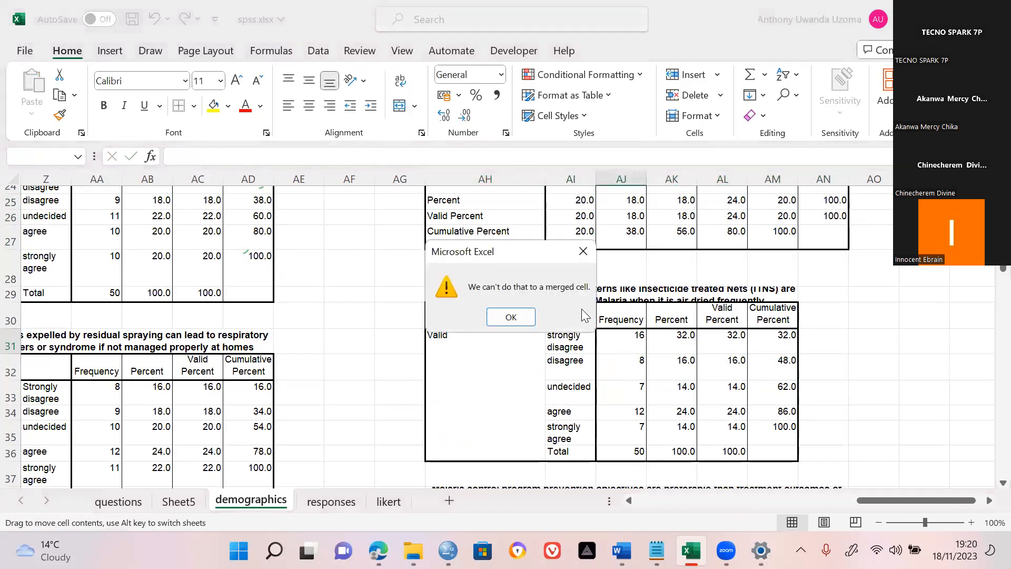
click(508, 316)
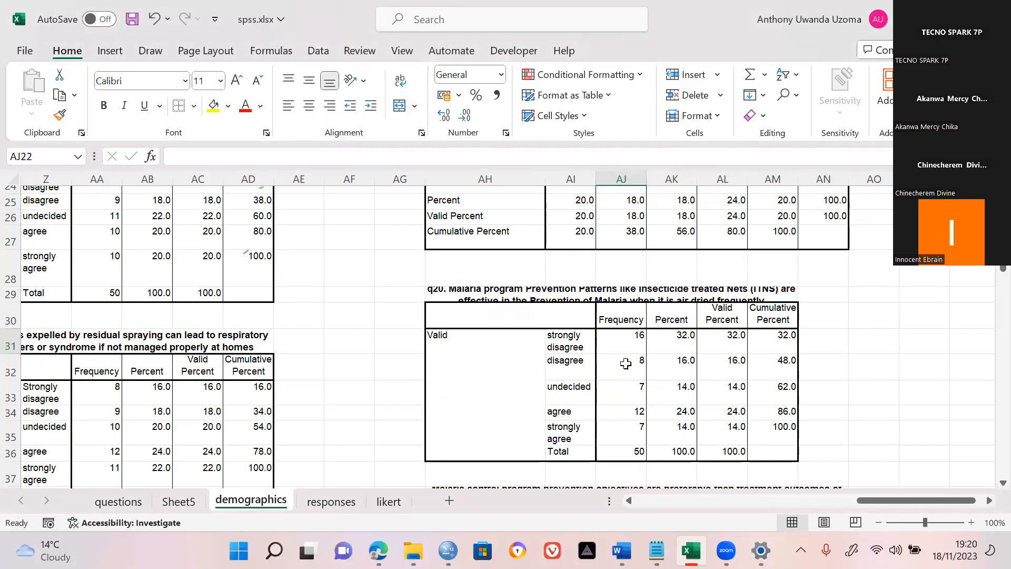
click(626, 363)
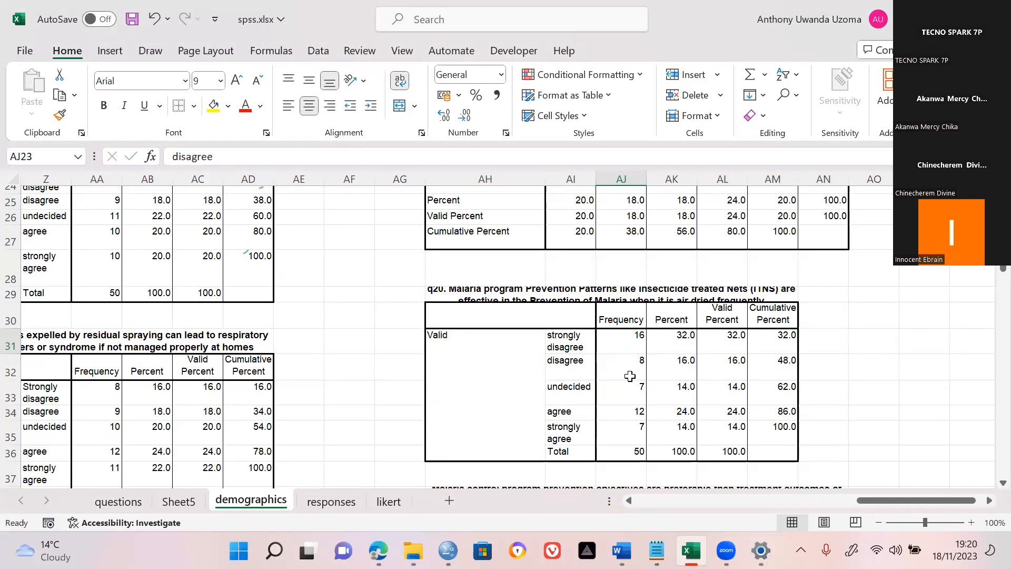
click(649, 301)
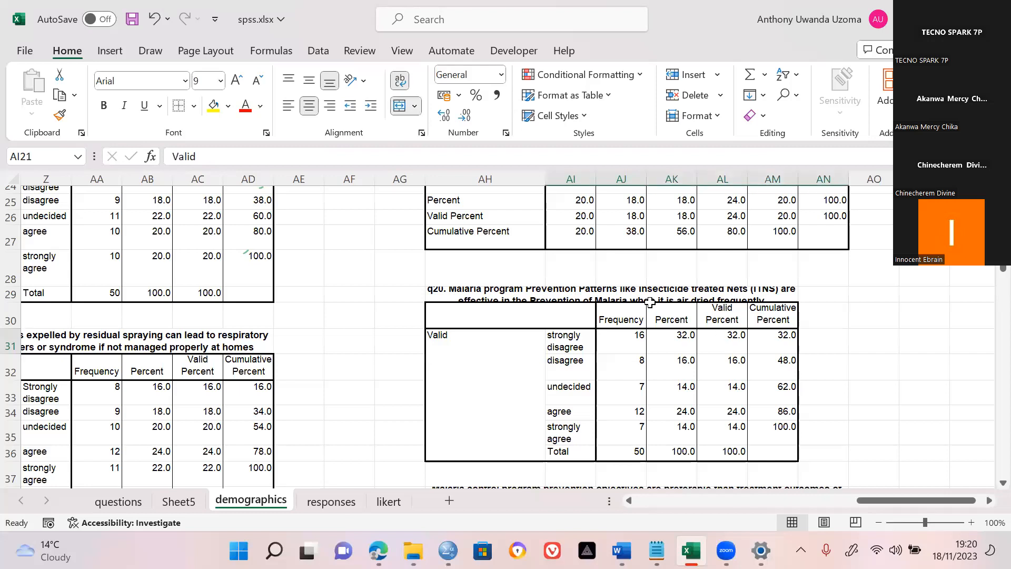
double_click(649, 302)
click(624, 321)
drag(623, 321, 621, 323)
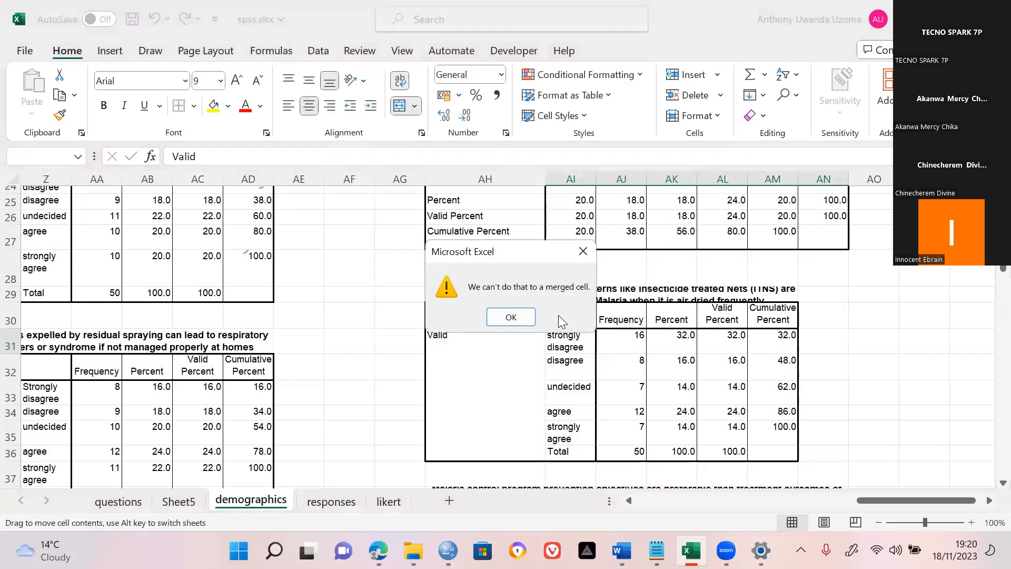
click(513, 315)
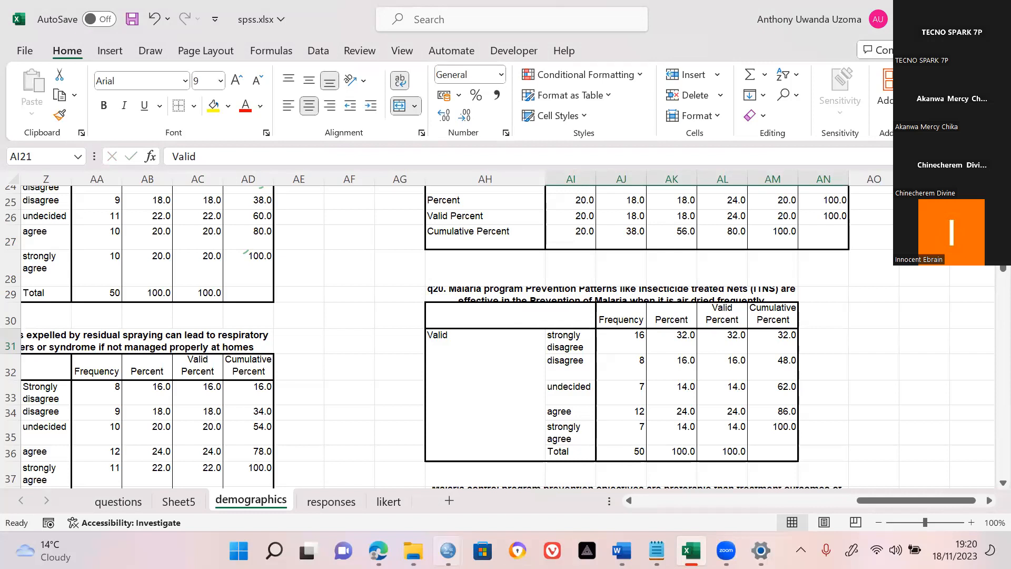
Switch to the SPSS output viewer, open the q20 Malaria program Prevention Patterns frequency table for editing, and transpose its rows and columns.
click(448, 550)
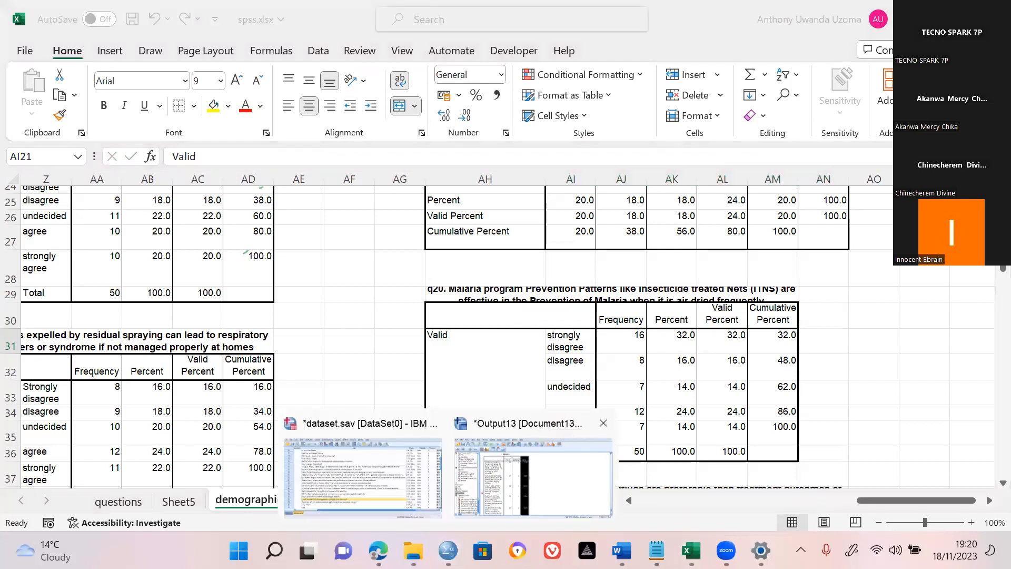
click(529, 474)
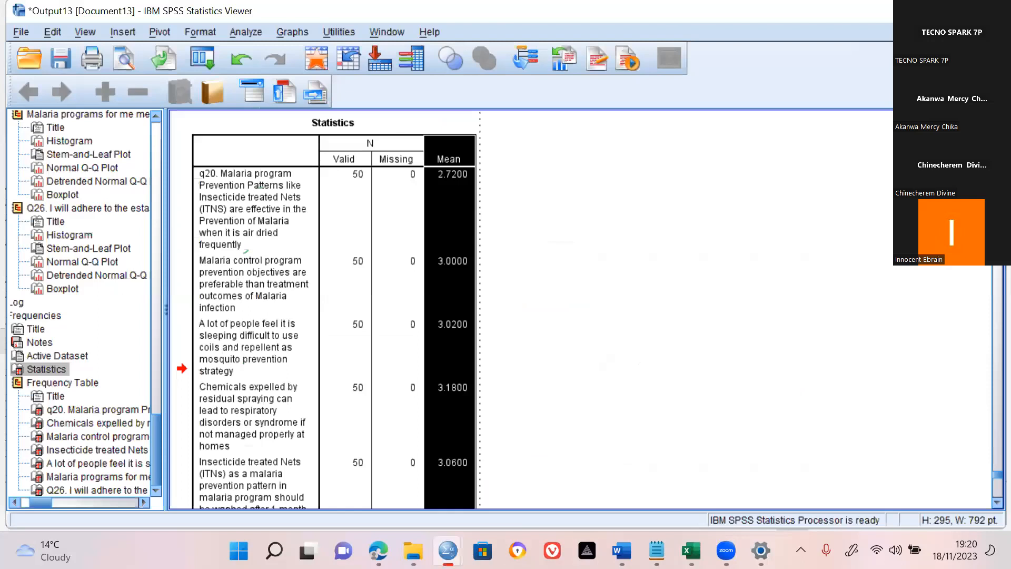
drag(256, 284, 256, 348)
click(675, 261)
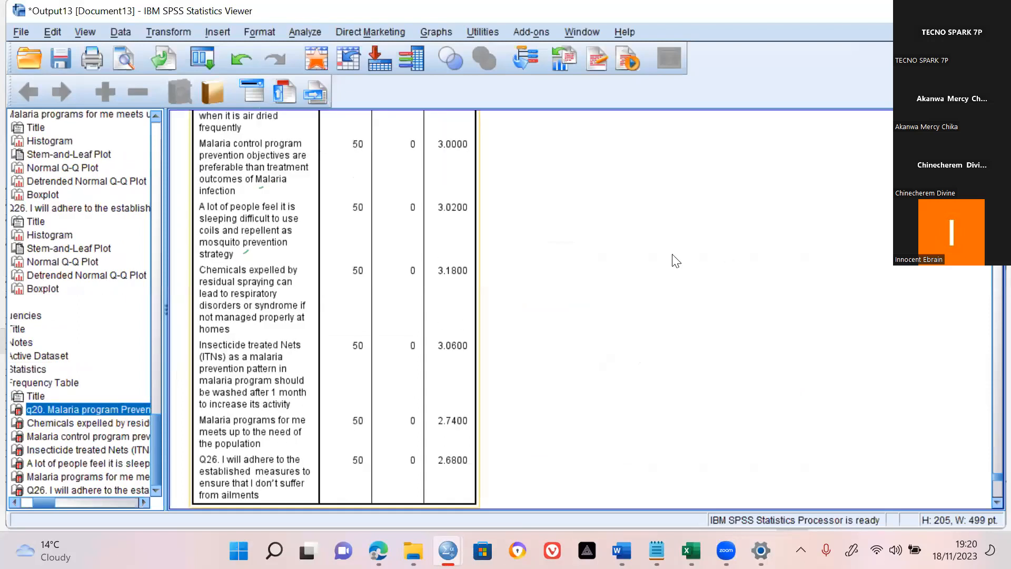
click(42, 405)
click(42, 409)
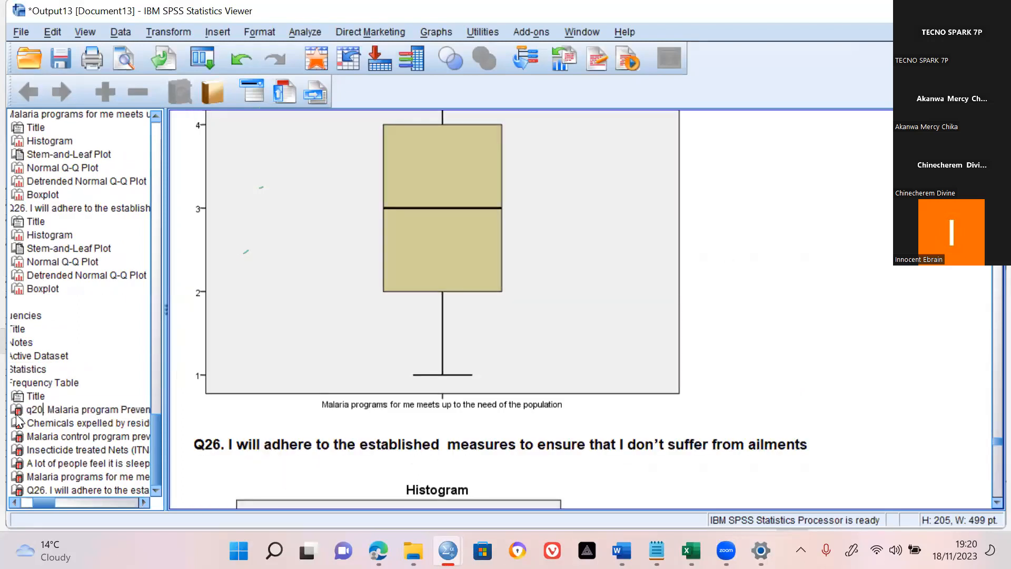
key(Return)
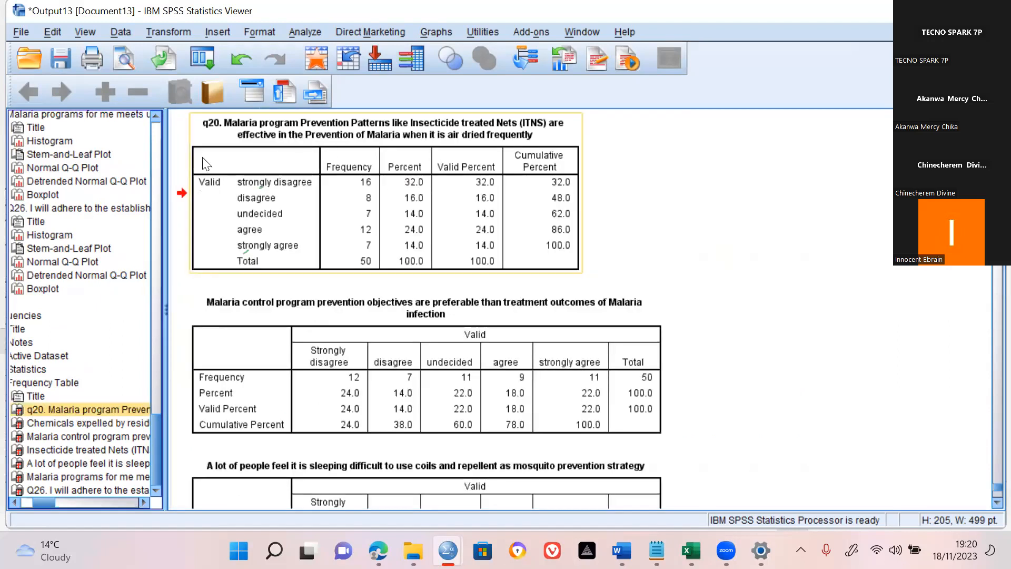
click(200, 132)
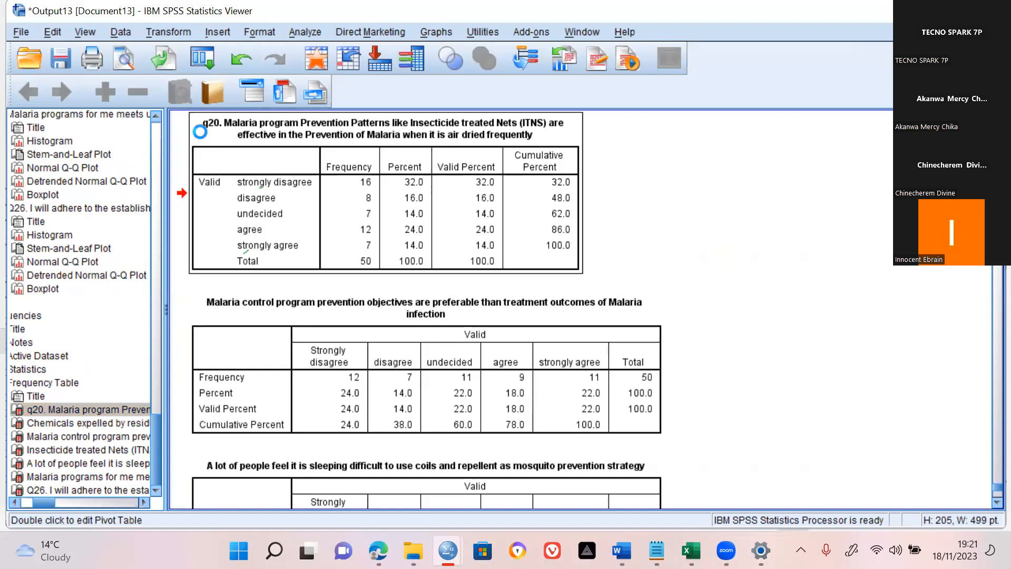
double_click(200, 132)
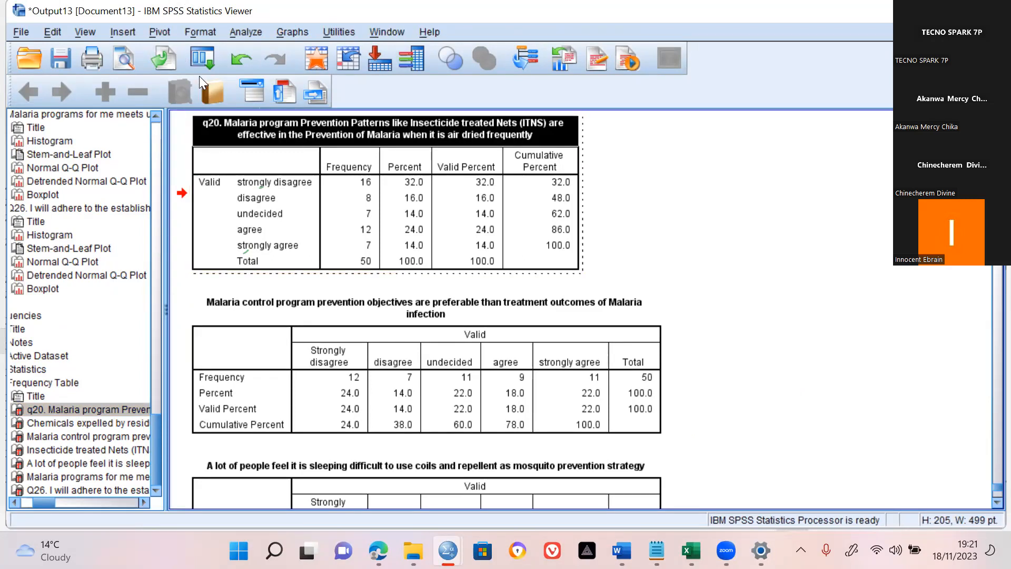
key(alt+p)
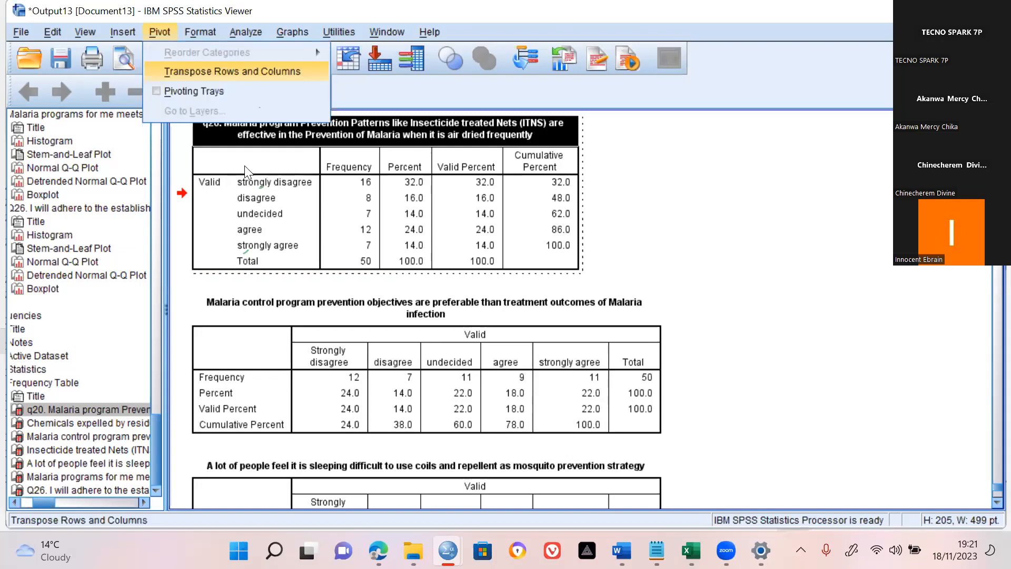
key(Return)
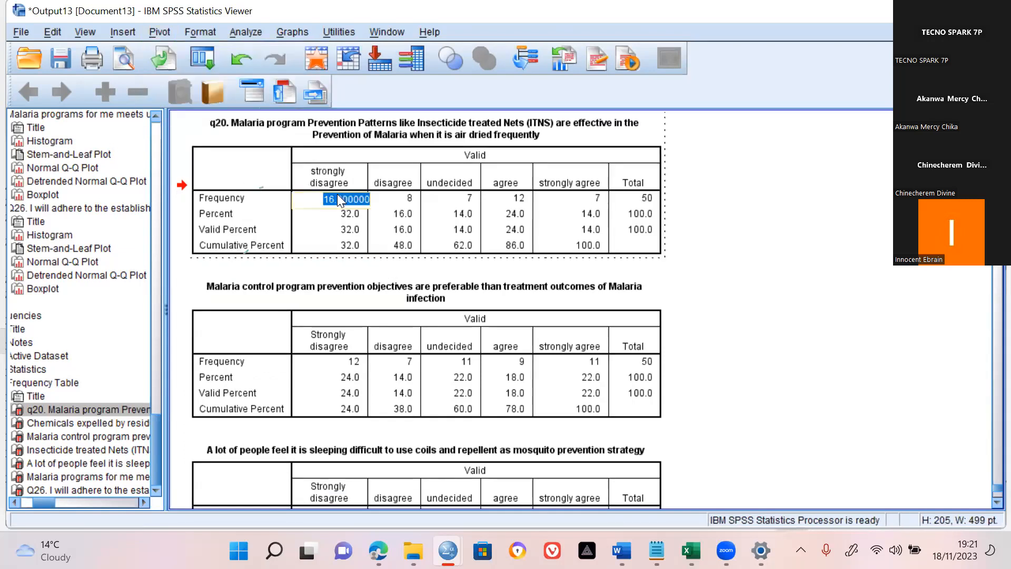
Select the whole transposed q20 table for copying and switch back to the spss.xlsx workbook in Excel.
double_click(396, 136)
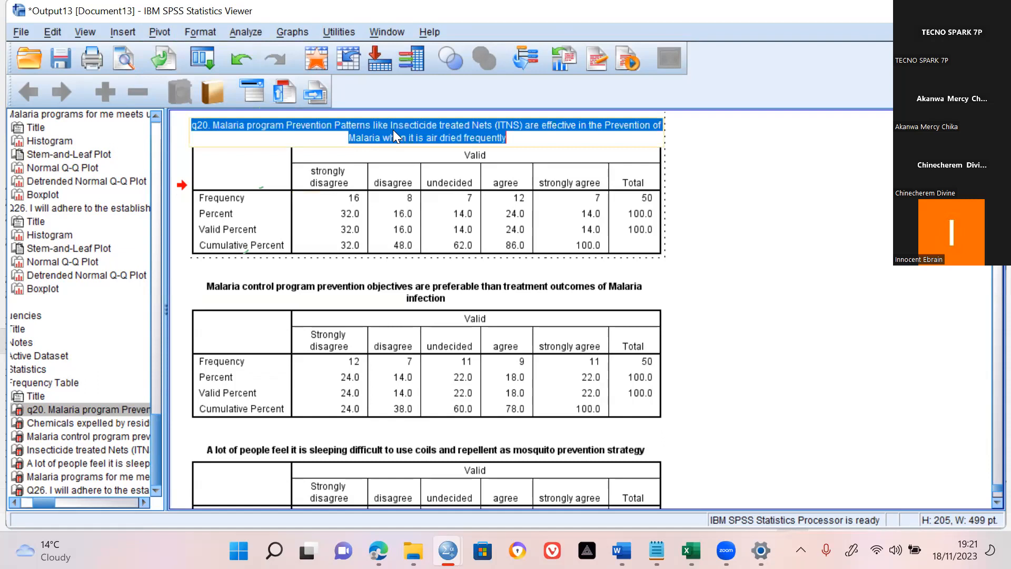
click(515, 135)
key(ctrl+a)
key(alt+Tab)
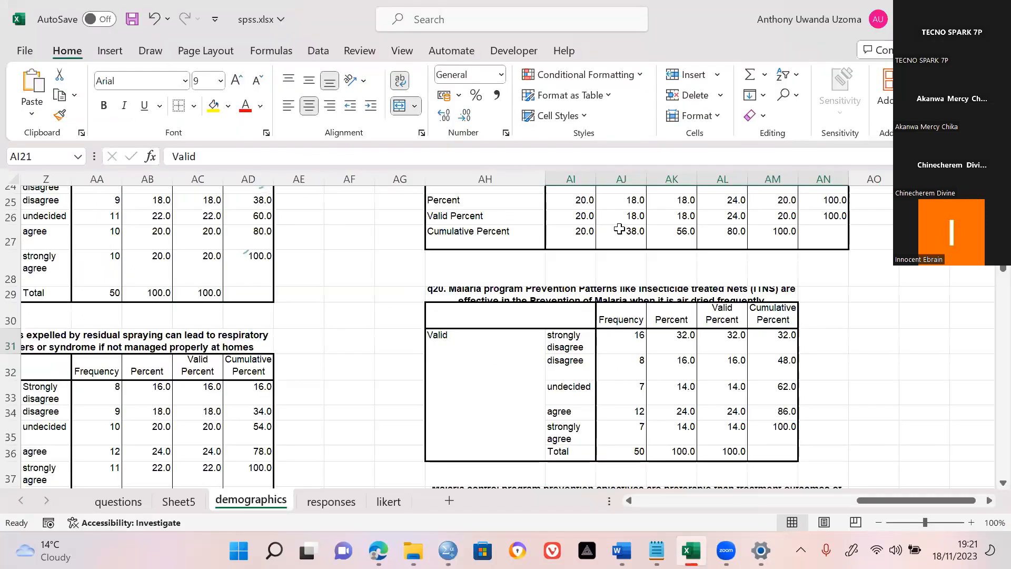
Clear the contents and borders of the separate Insecticide treated Nets frequency table in AG20:AO27.
scroll(421, 355, up, 2)
scroll(417, 360, up, 1)
click(449, 354)
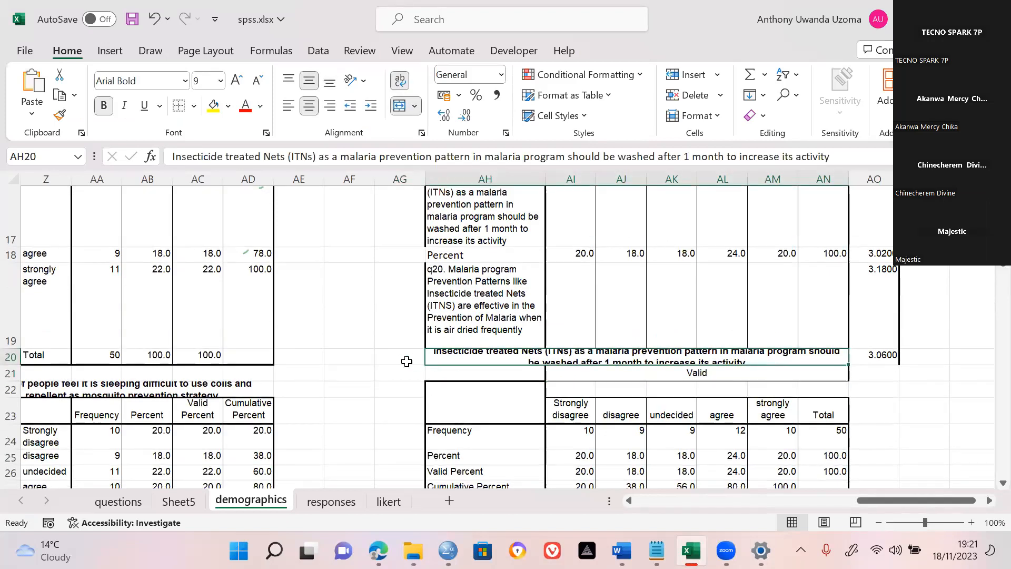
drag(407, 361, 406, 361)
scroll(406, 361, down, 2)
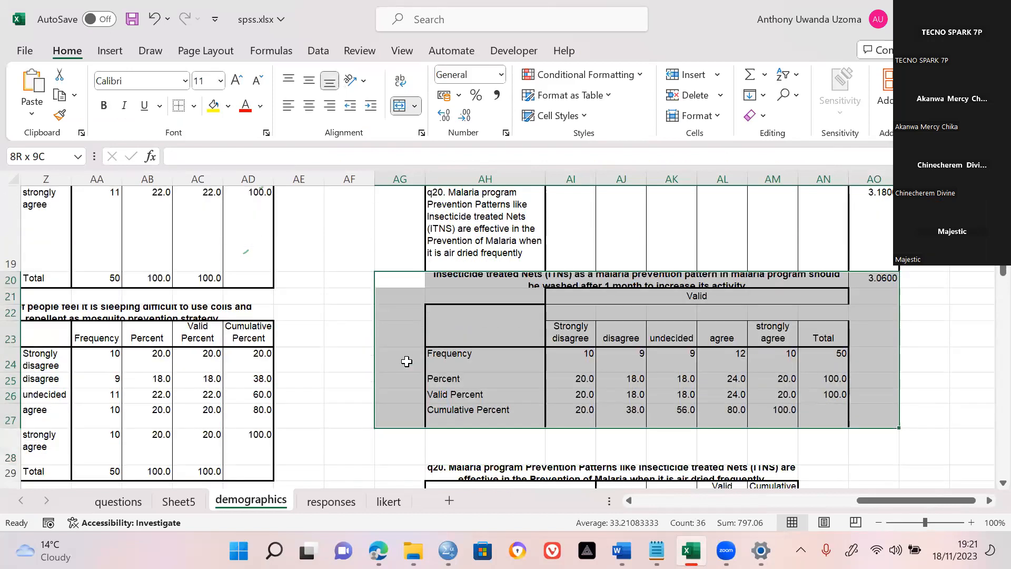
key(Delete)
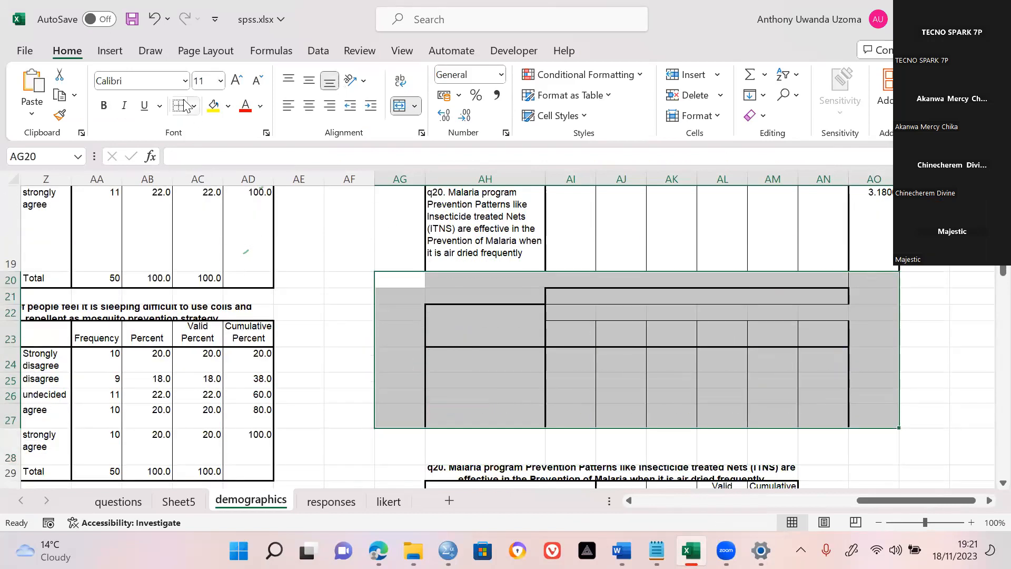
Unmerge the empty cells AH22:AH23 below the Likert table and keep only AH22 selected.
click(444, 285)
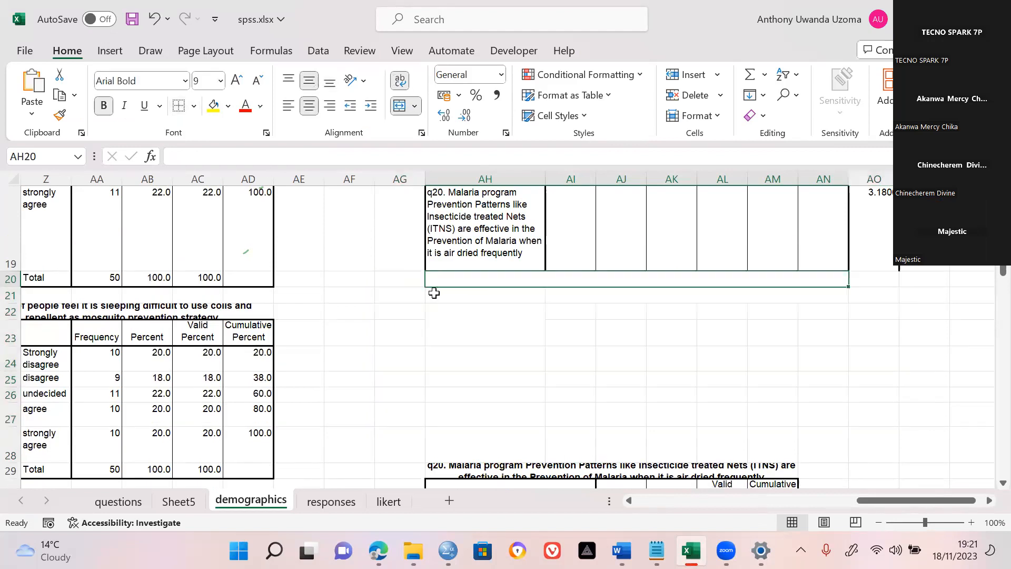
click(448, 318)
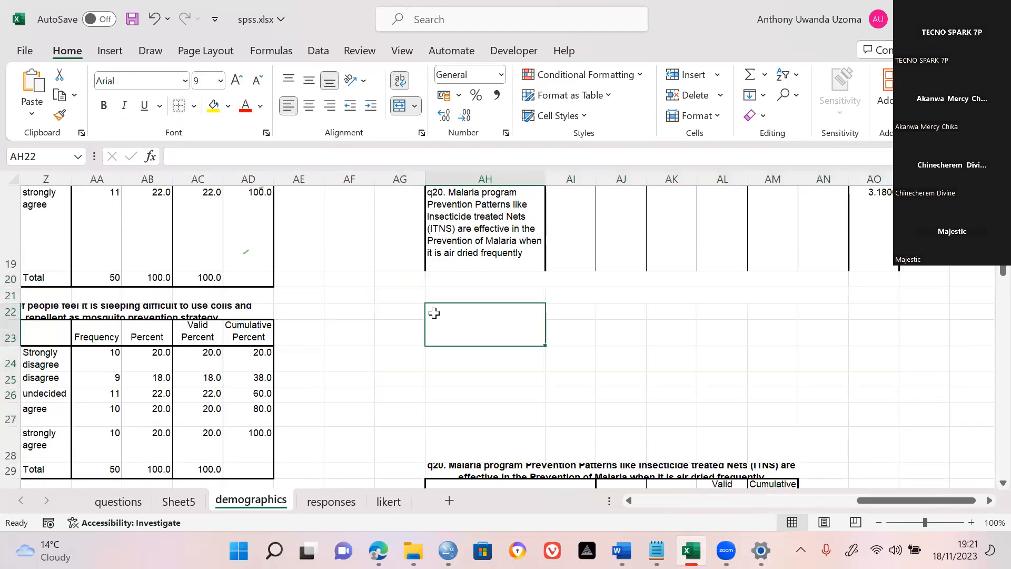
click(414, 290)
click(490, 326)
click(402, 107)
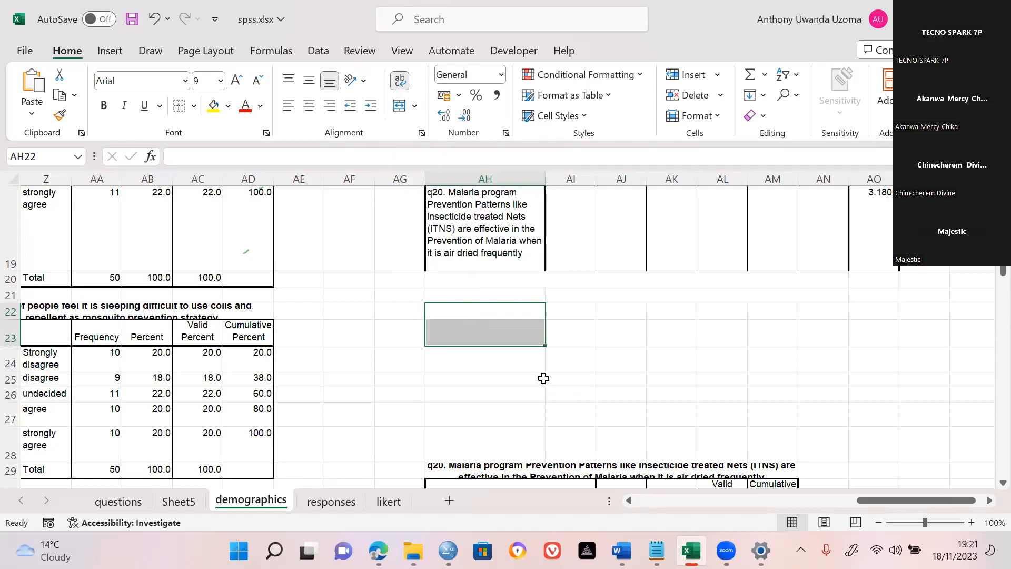
key(shift+Up)
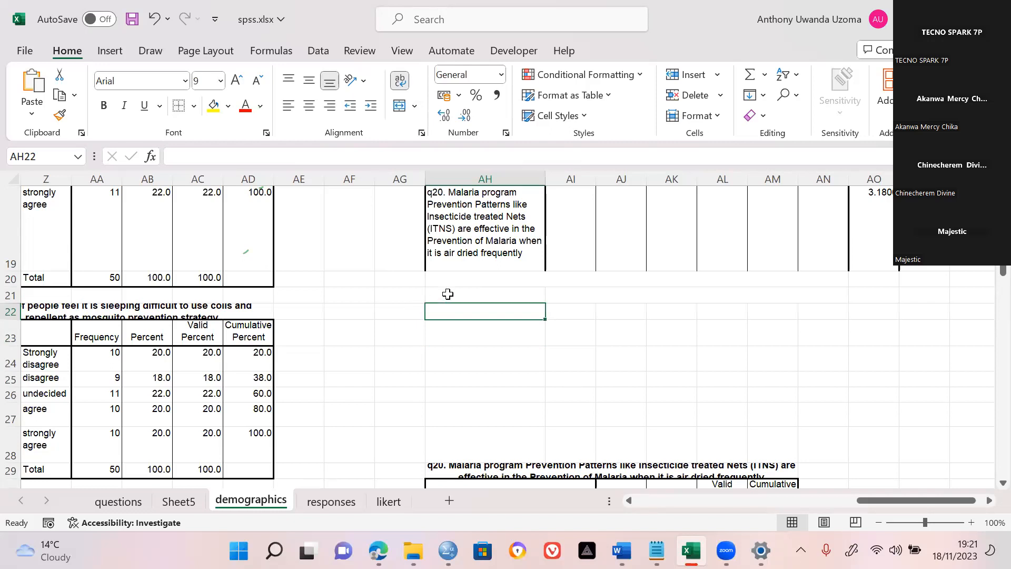
Copy the five q20 response frequencies, strongly disagree to strongly agree, from the SPSS output into AI19:AM19 of the Excel Likert table.
scroll(475, 255, up, 1)
click(533, 268)
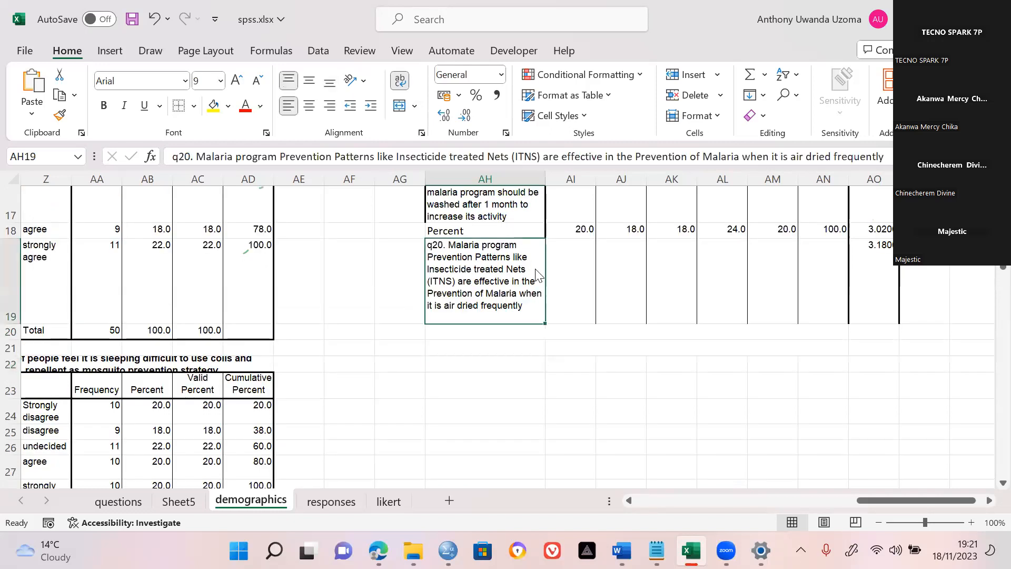
key(alt+Tab)
click(337, 198)
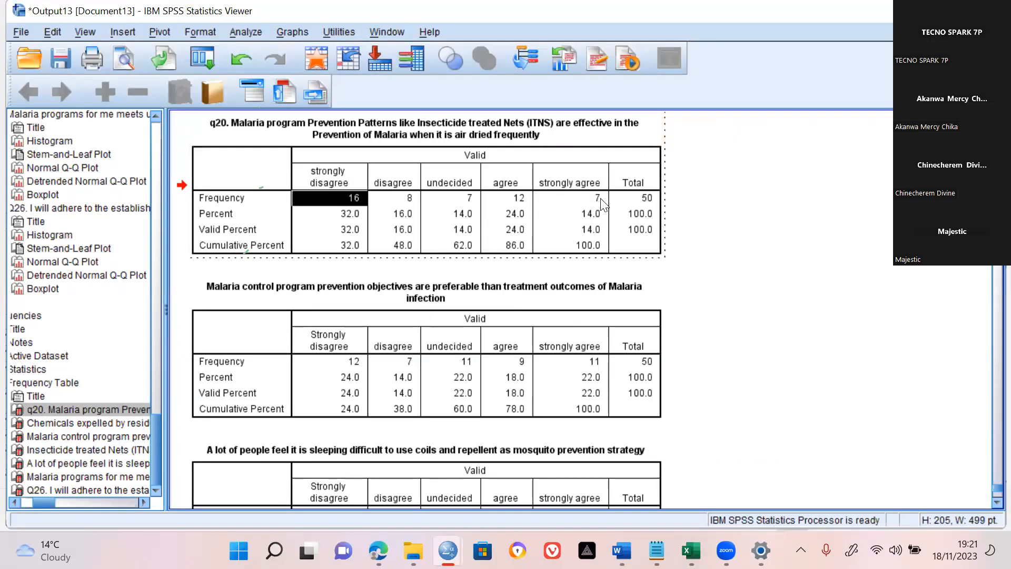
shift+click(602, 202)
key(ctrl+c)
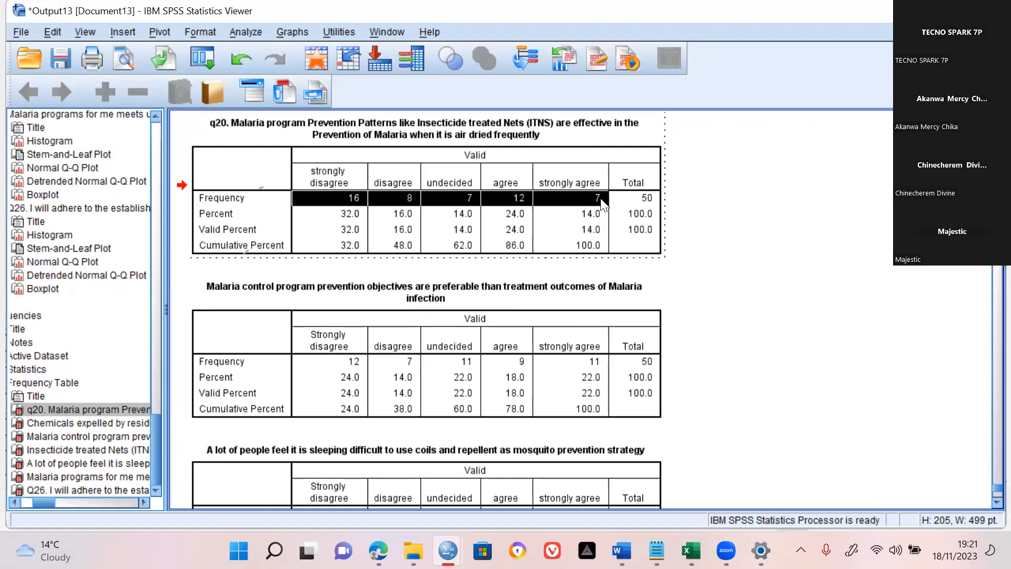
key(alt+Tab)
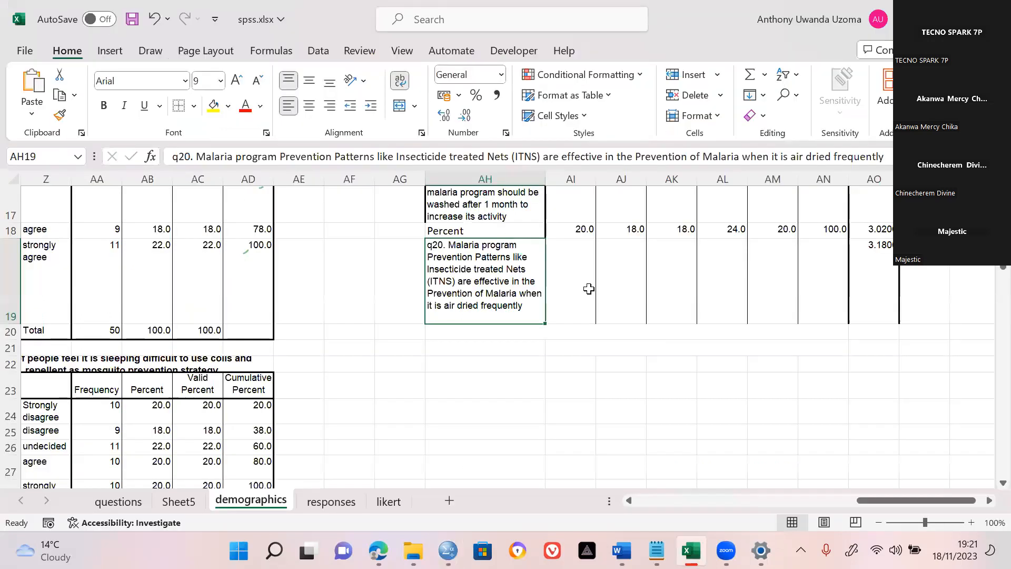
click(585, 287)
key(ctrl+v)
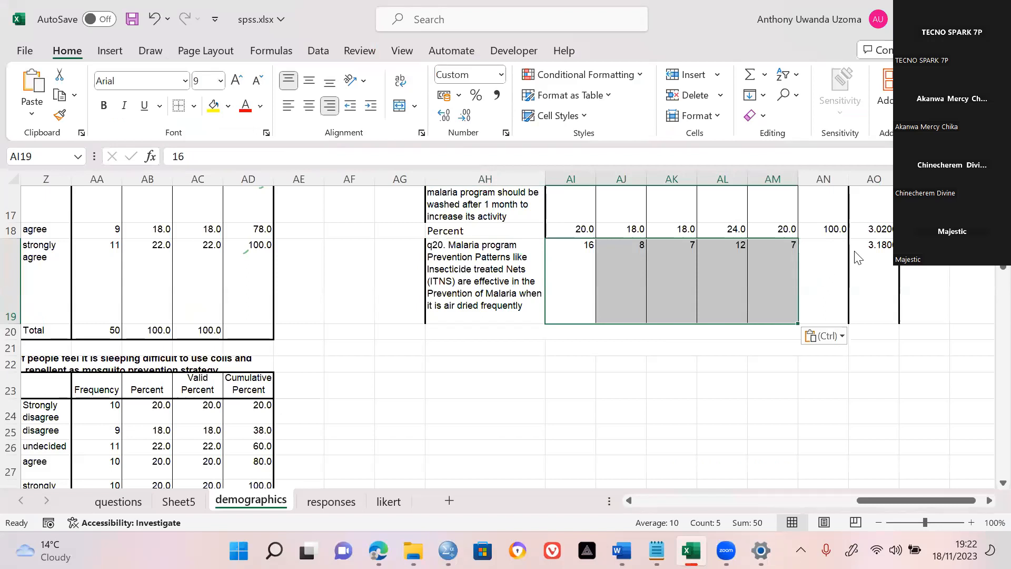
Enter 100 as the q20 row's total in AN19.
click(830, 269)
text(100)
key(Return)
Copy the whole Percent row, including label and total, from the q20 table in the SPSS output and return to Excel.
key(alt+Tab)
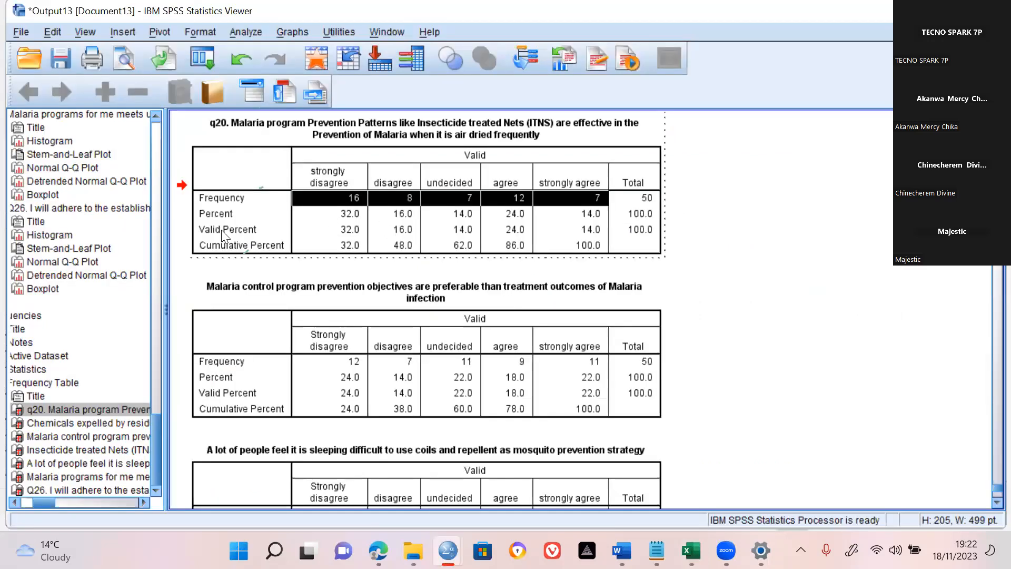
drag(528, 207, 593, 221)
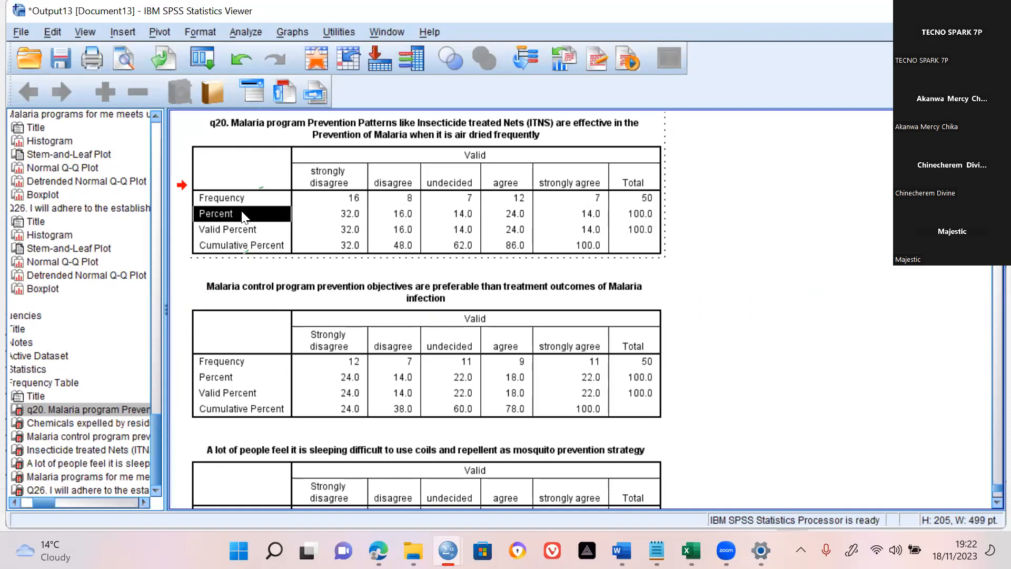
ctrl+alt+click(221, 212)
key(ctrl+c)
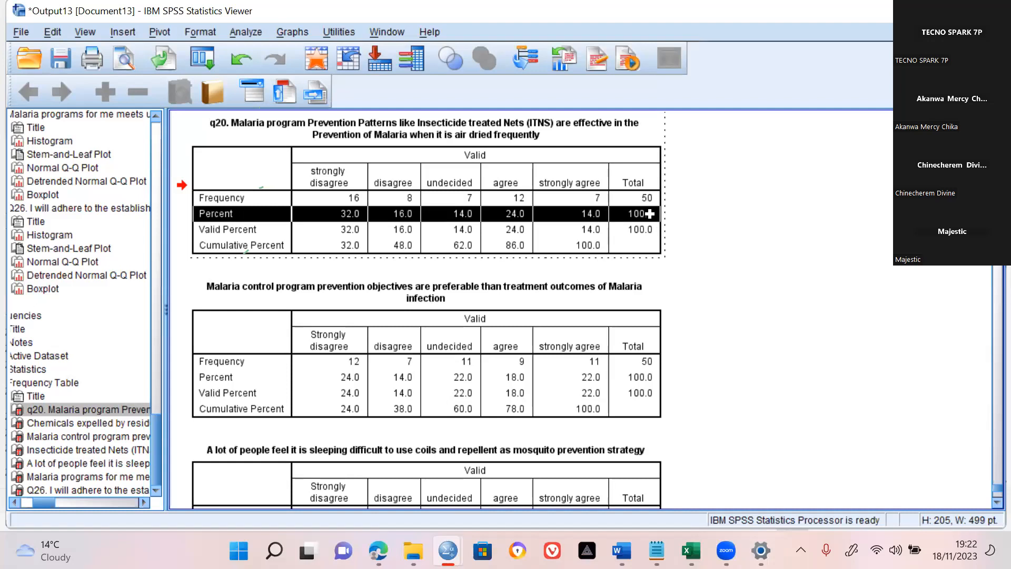
key(alt+Tab)
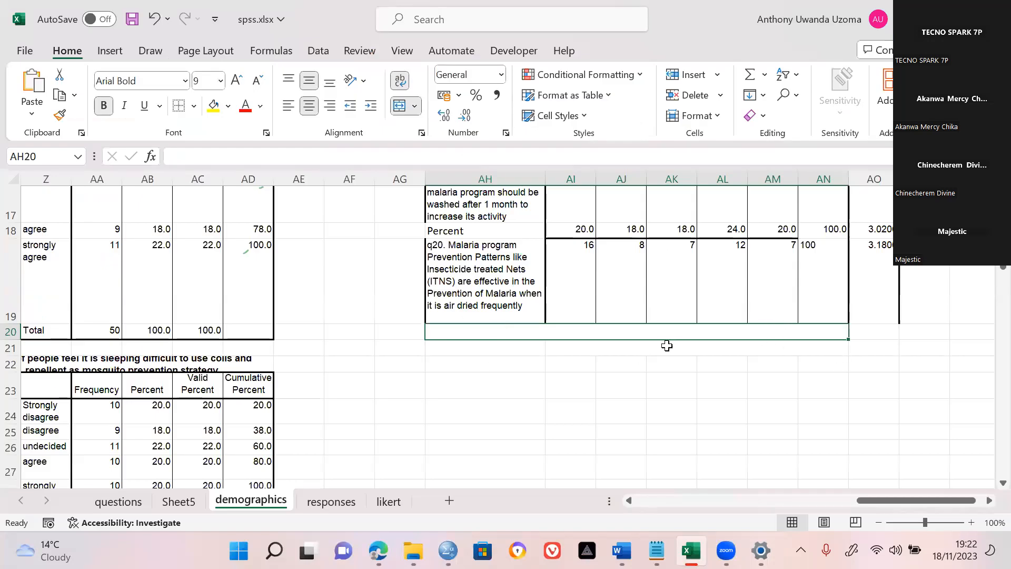
Unmerge AH20:AN20 below the q20 statement and paste the copied Percent row starting at AH20.
click(636, 362)
click(517, 331)
click(404, 106)
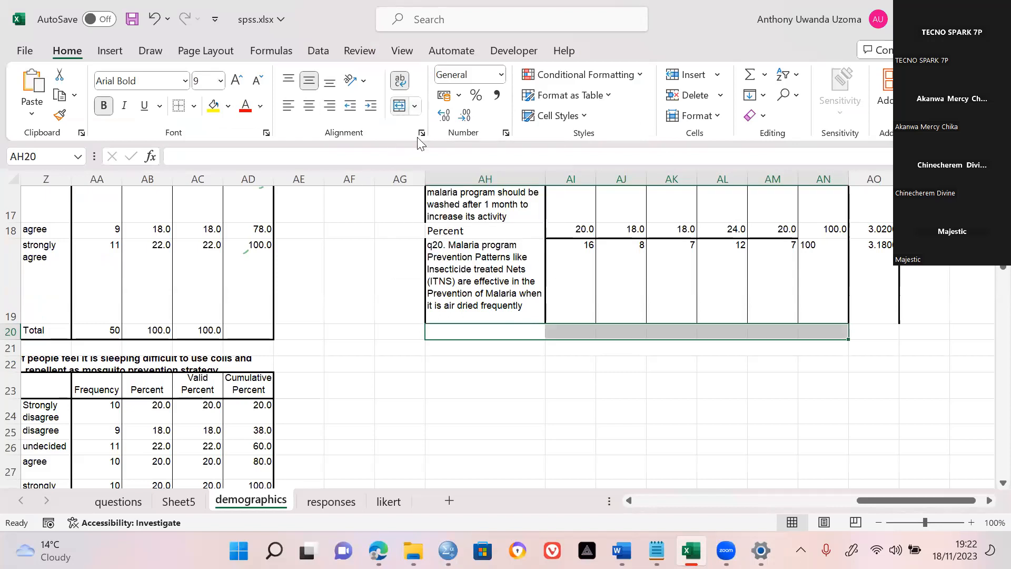
click(480, 330)
key(ctrl+v)
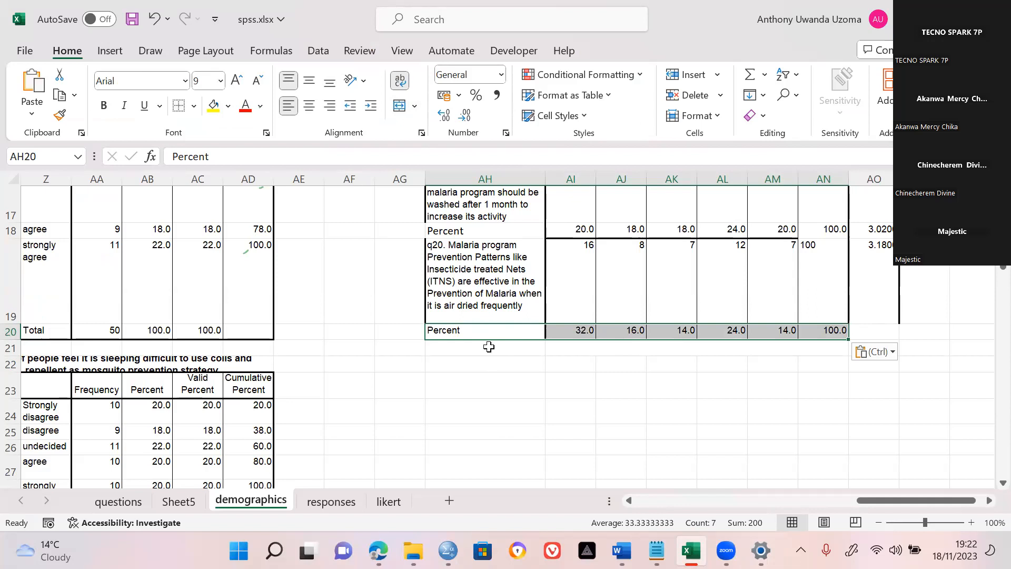
Copy the title of the SPSS table on chemicals expelled by residual spraying into AH21 of the Excel sheet as the next statement.
key(alt+Tab)
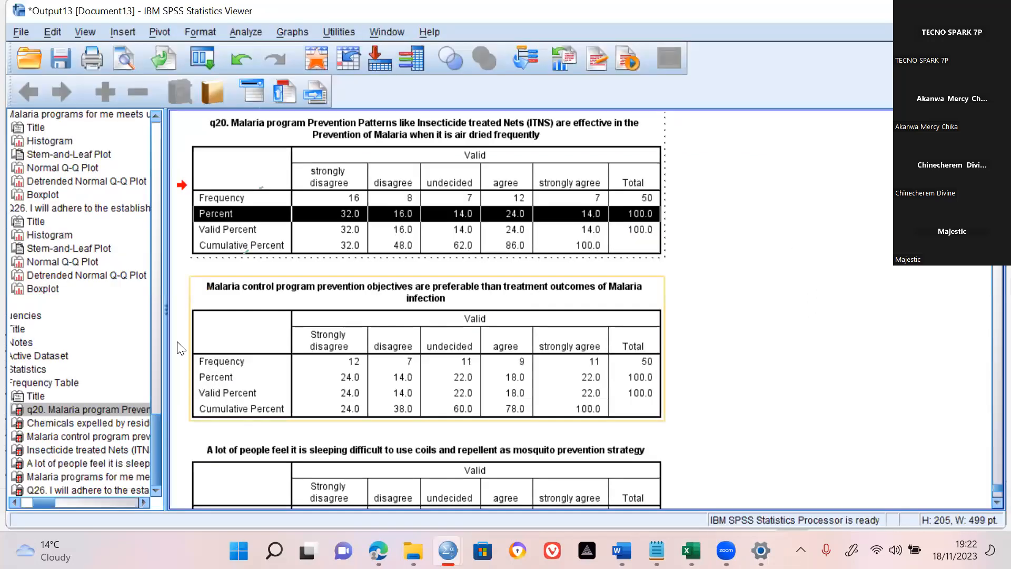
click(87, 423)
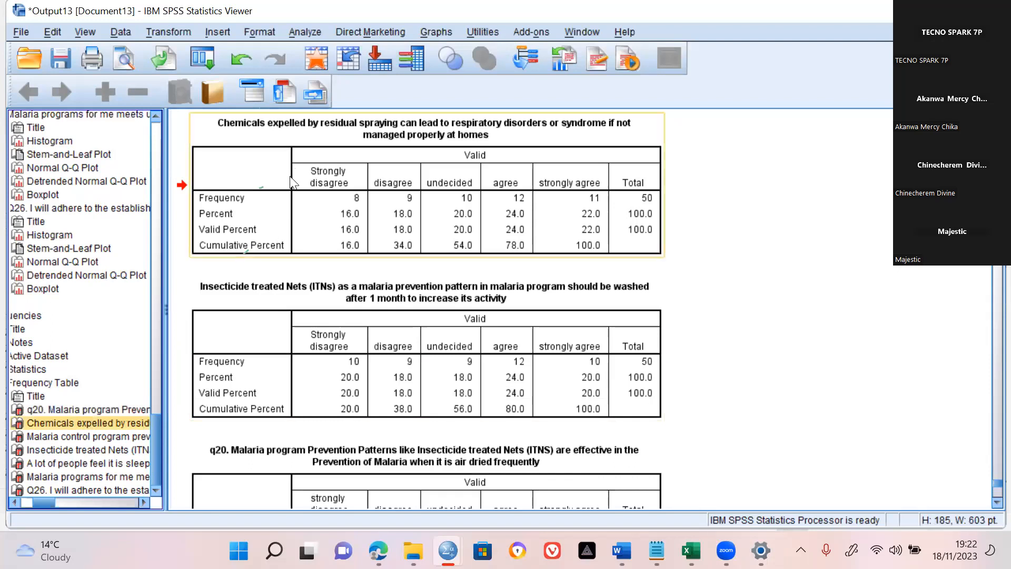
click(293, 134)
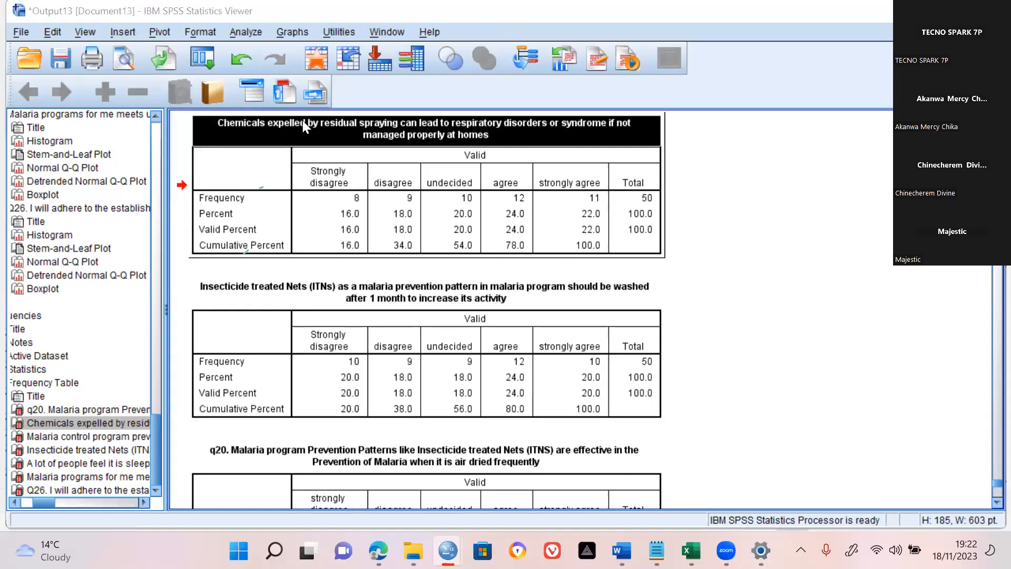
key(alt+Tab)
double_click(458, 348)
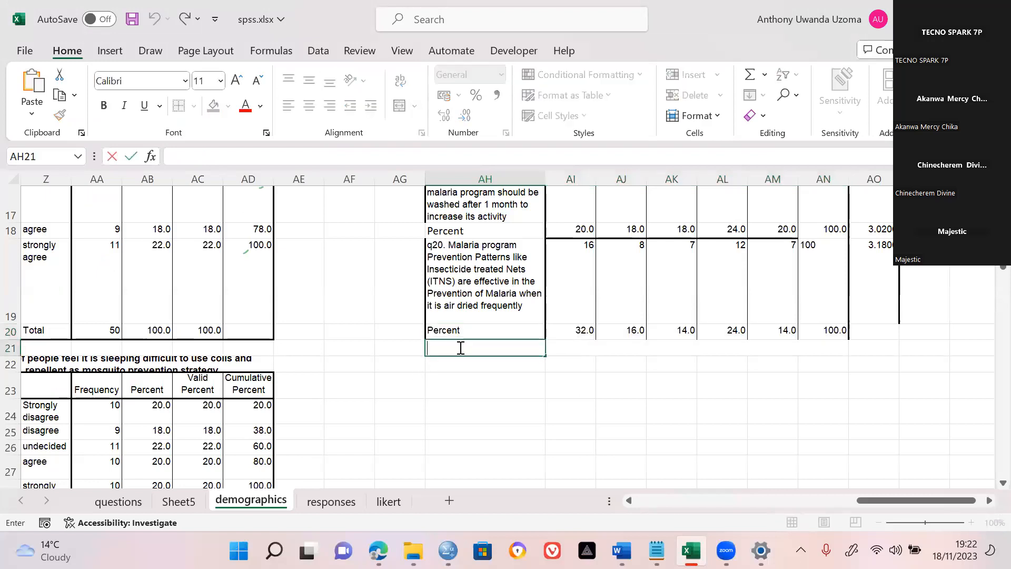
text(Chemicals expelled by residual spraying can lead to respiratory disorders or syndrome if not managed properly at homes)
key(Return)
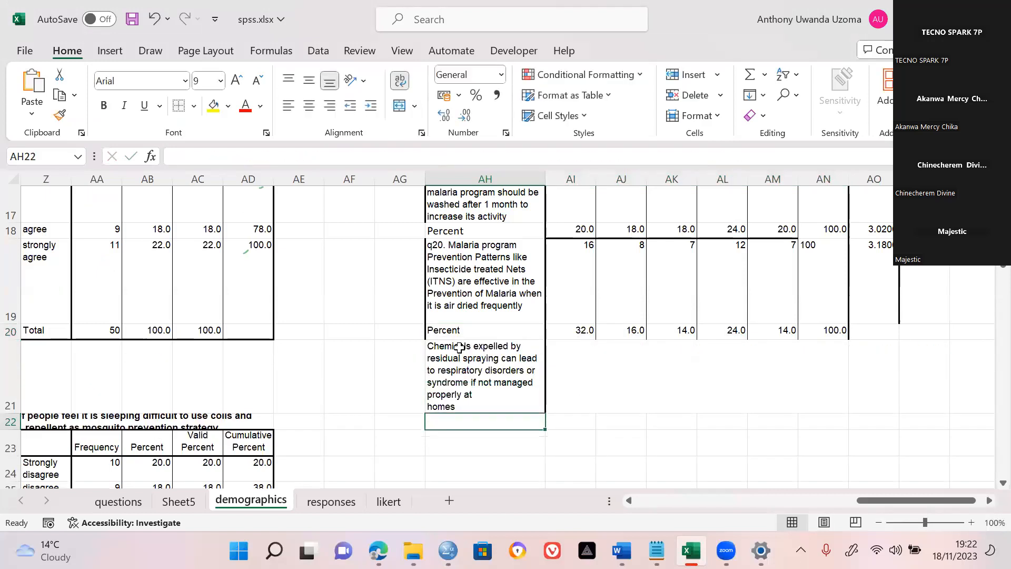
Switch to the SPSS output and copy the Frequency and Percent rows of the residual spraying table, including labels and totals.
key(alt+Tab)
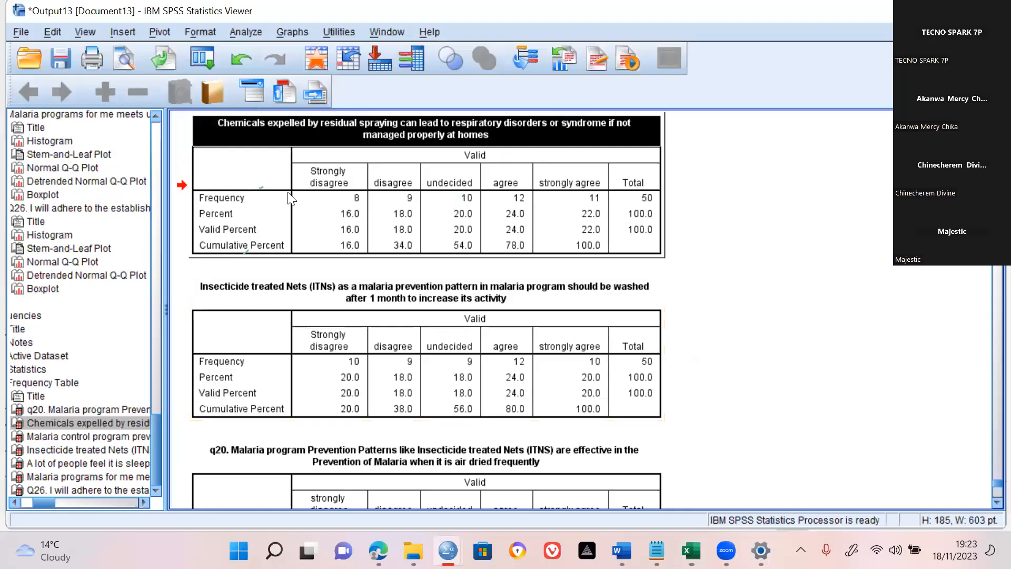
click(264, 199)
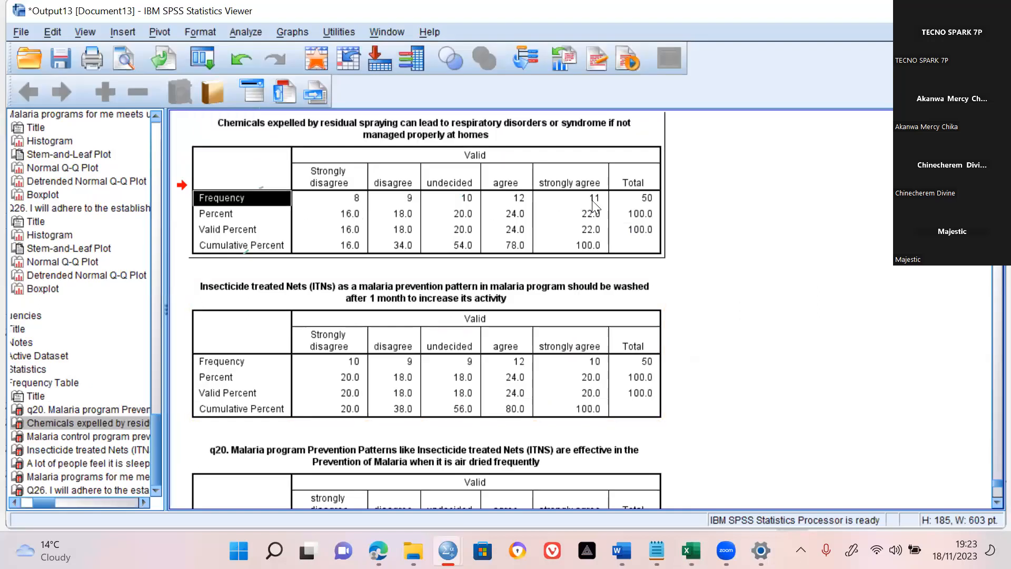
shift+click(600, 215)
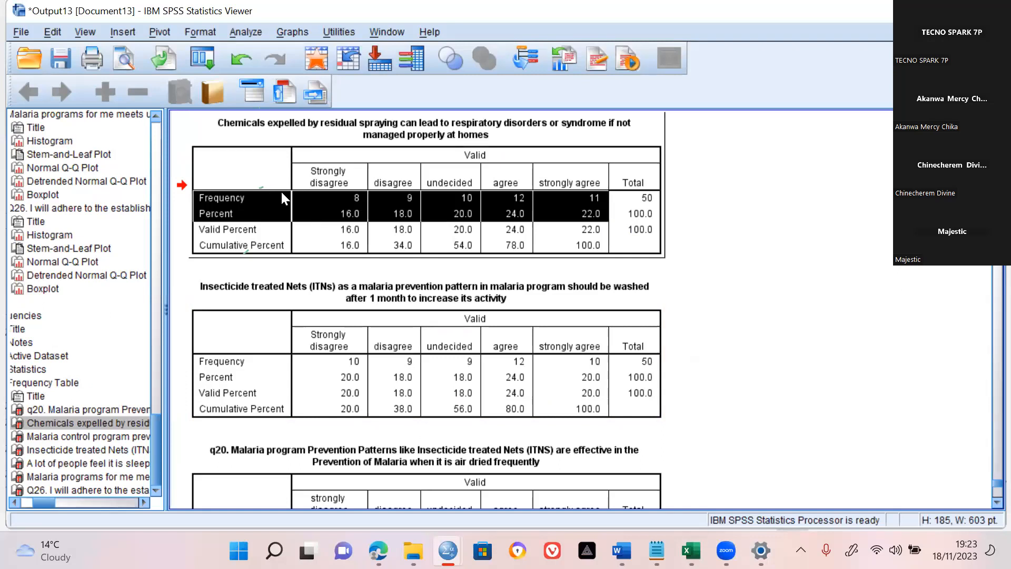
key(shift+Right)
key(ctrl+c)
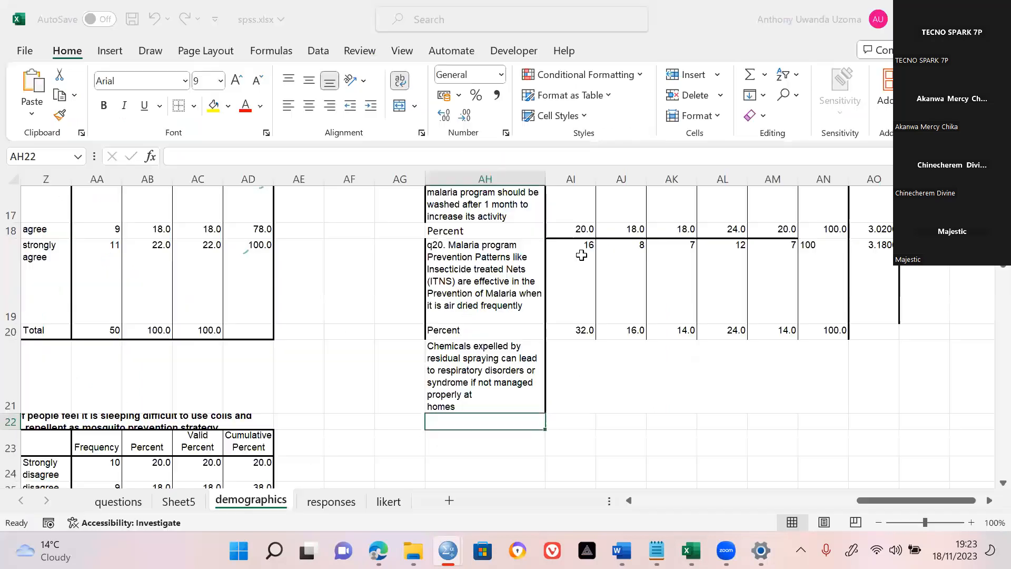
Back in Excel, unmerge AI21:AN21 and paste the copied Frequency and Percent rows starting at AI21.
key(alt+Tab)
click(582, 364)
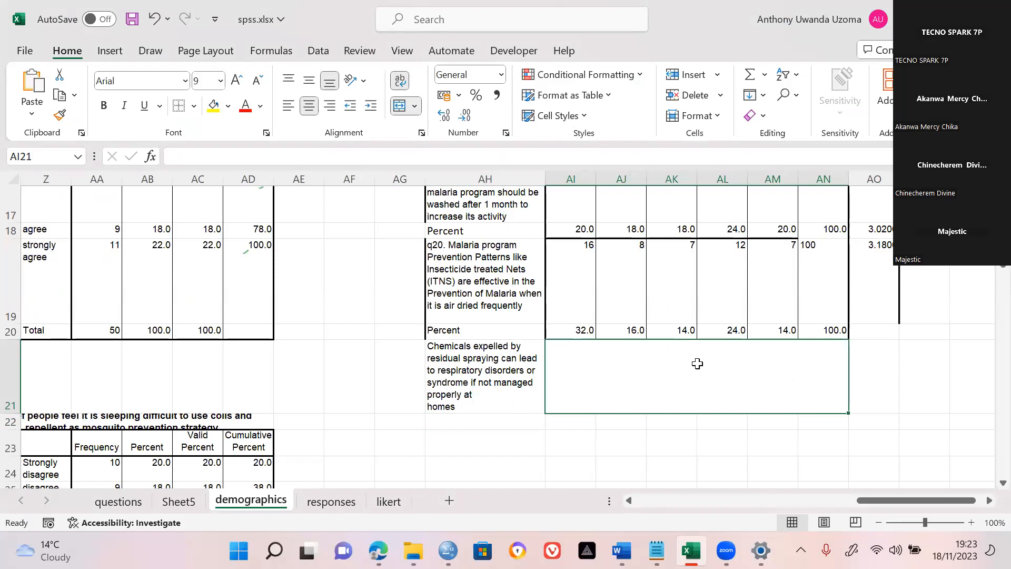
click(400, 108)
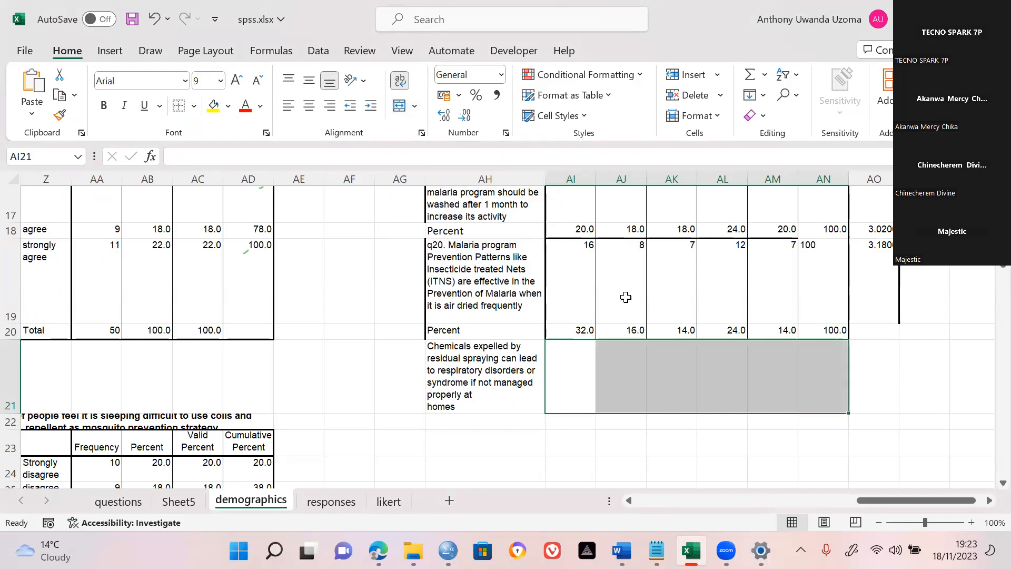
click(581, 379)
key(ctrl+v)
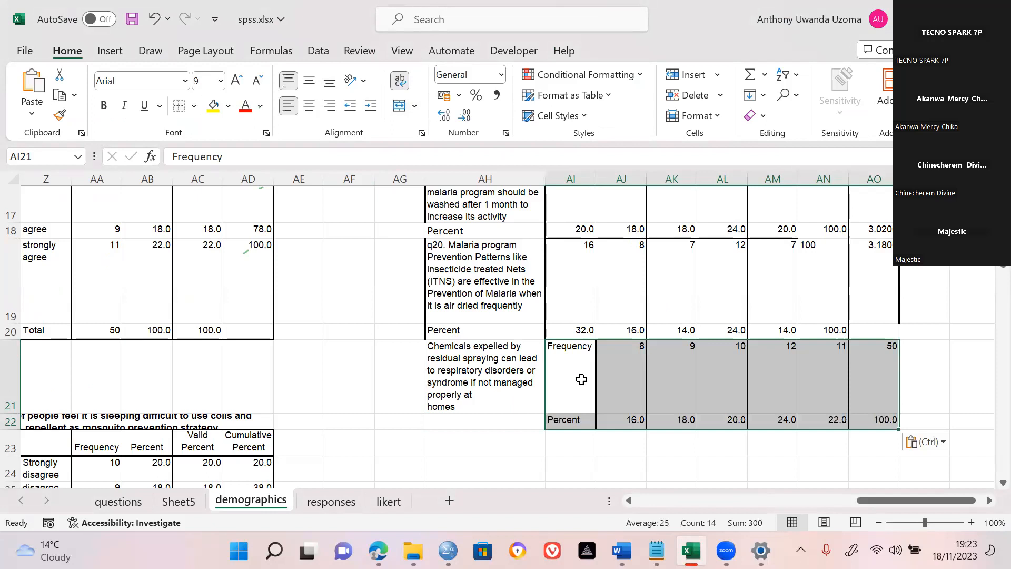
key(ctrl)
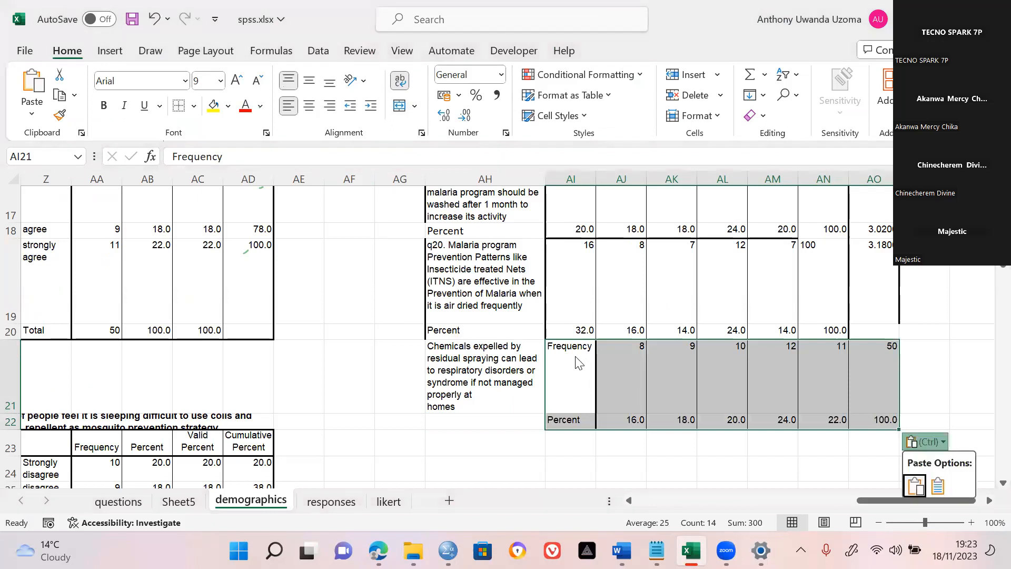
key(Escape)
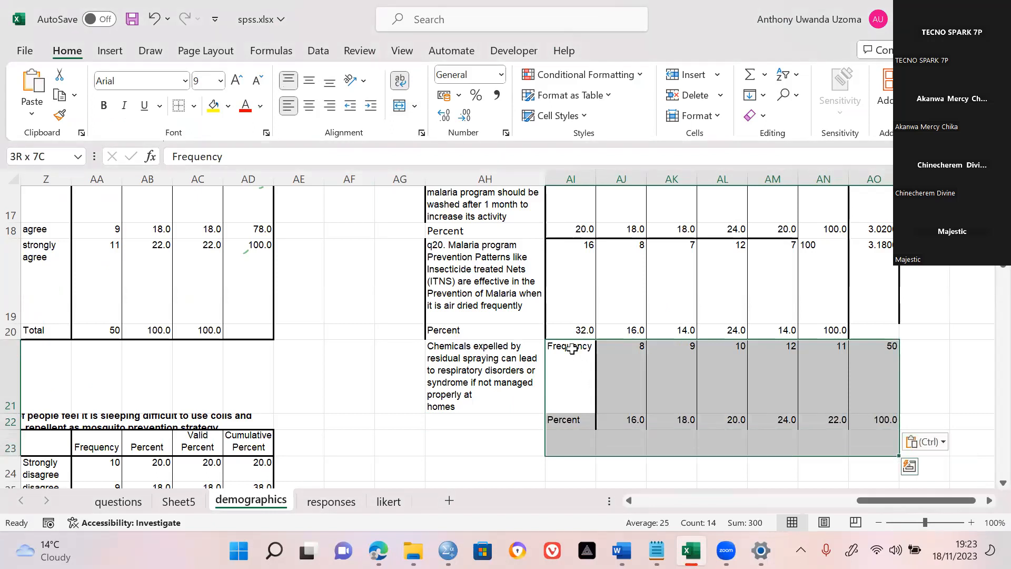
Clear the pasted Frequency and Percent labels from AI21:AI22.
click(576, 345)
drag(576, 346, 574, 418)
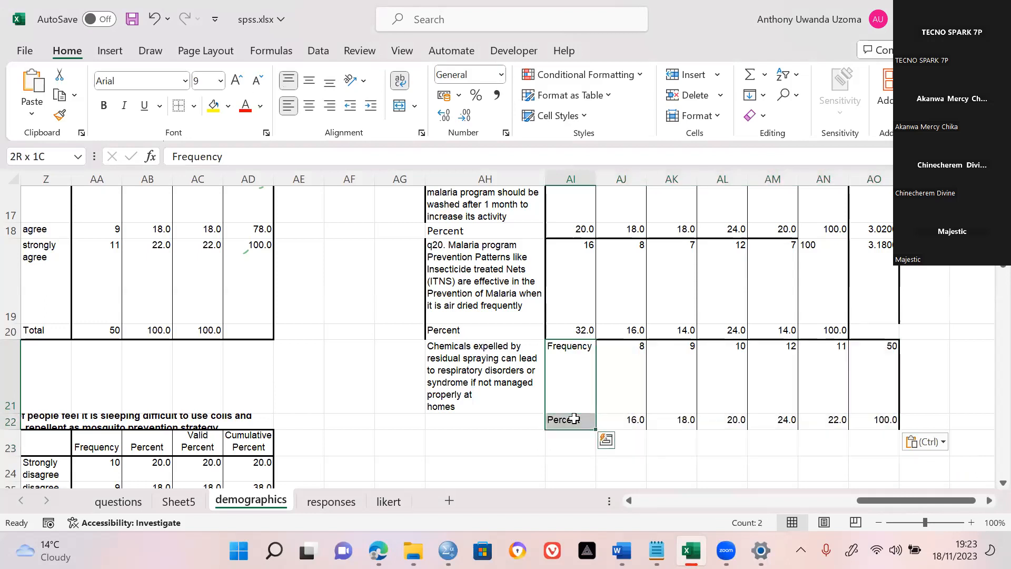
key(Delete)
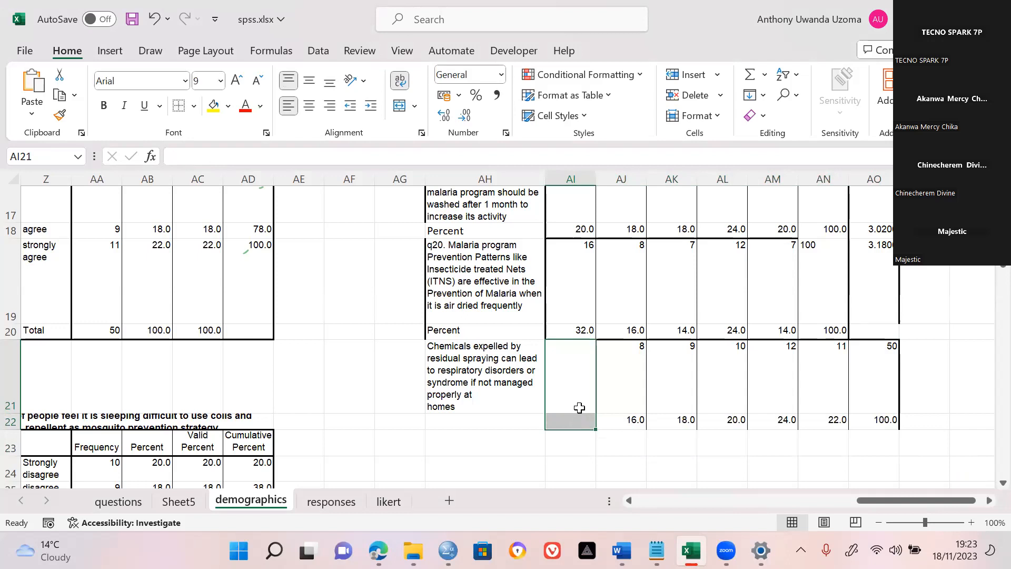
Move the residual spraying frequencies and percentages from AJ21:AO22 into AI21:AN22 so they line up with the response columns.
click(651, 385)
click(633, 388)
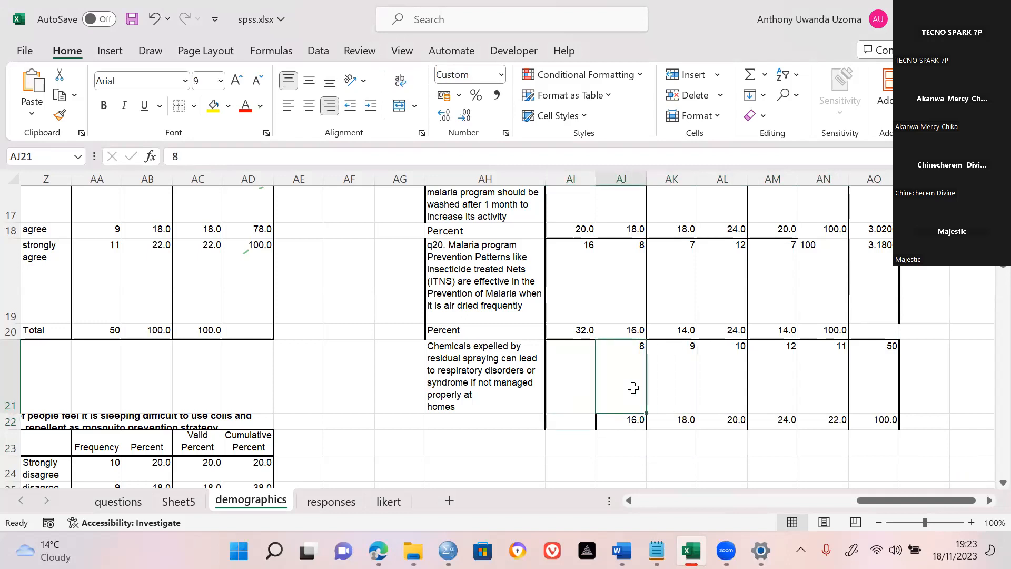
shift+click(874, 420)
key(ctrl+c)
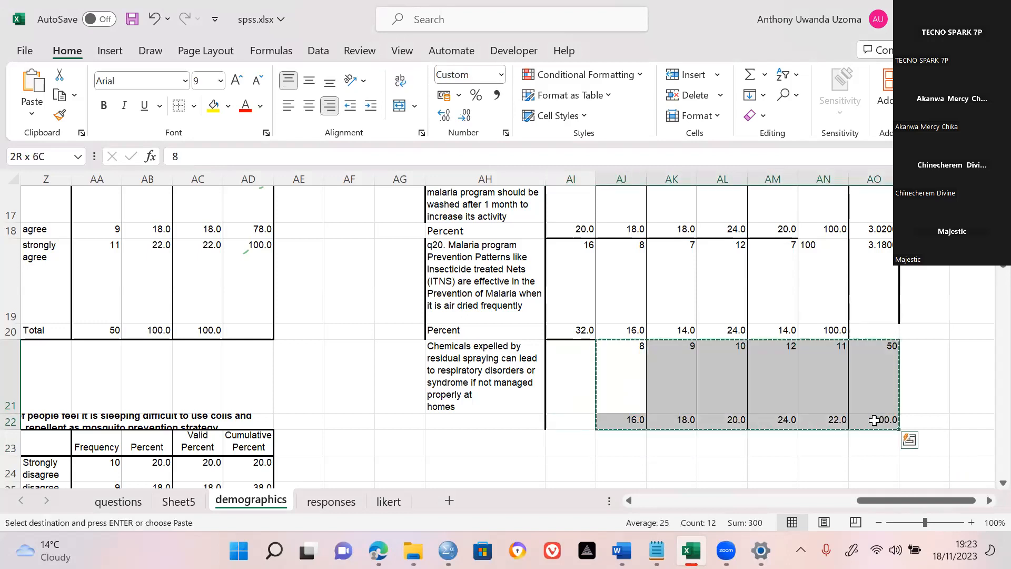
click(563, 403)
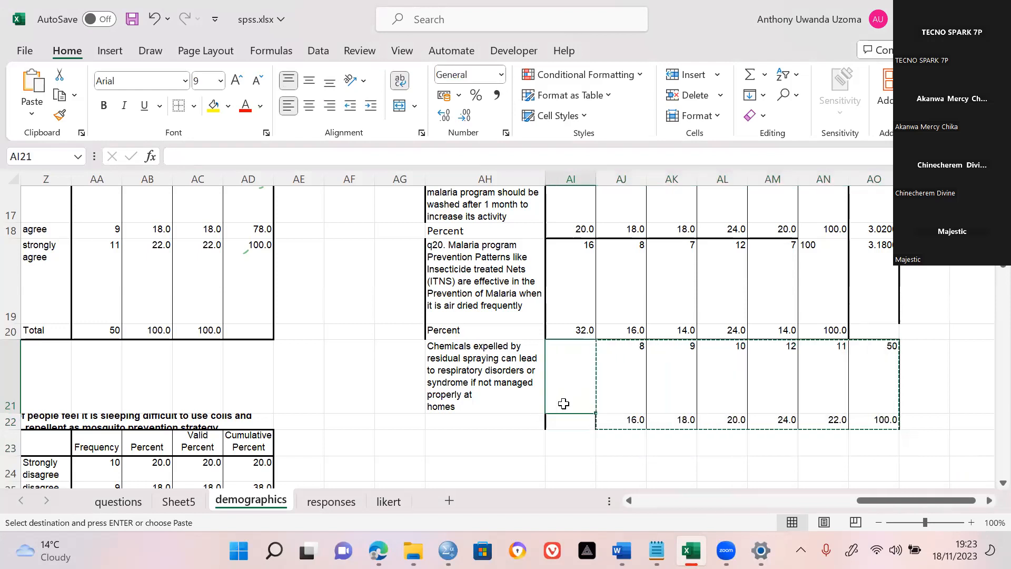
key(Return)
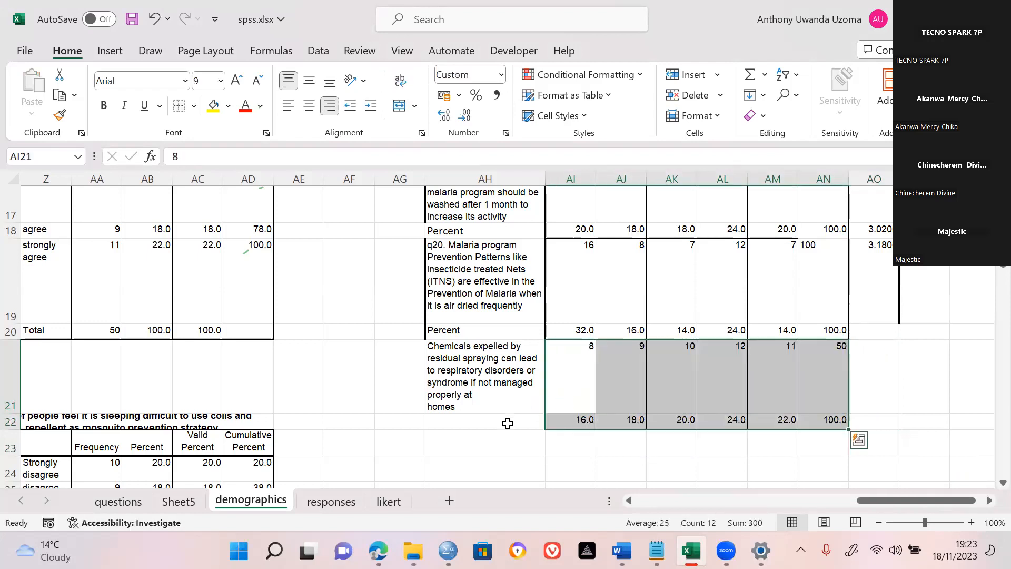
Label the residual spraying percentage row "percent" in AH22.
click(507, 423)
text(percet)
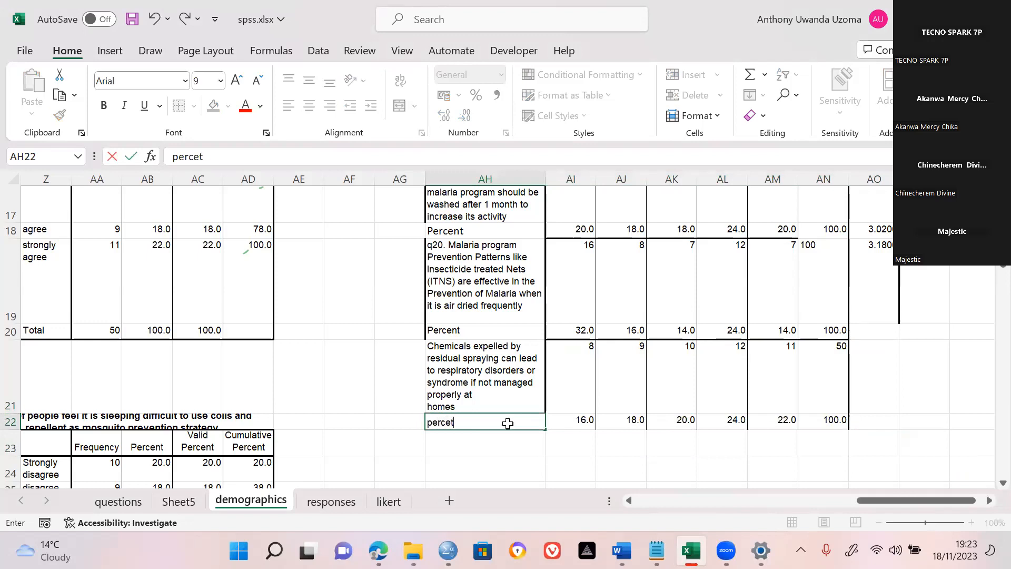
key(Return)
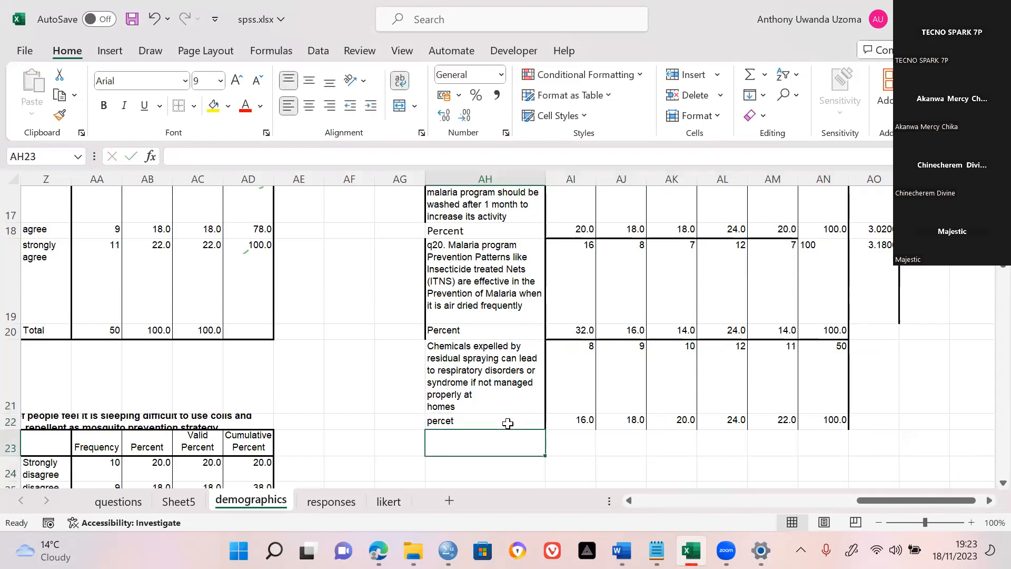
click(507, 423)
double_click(507, 424)
key(Left)
text(n)
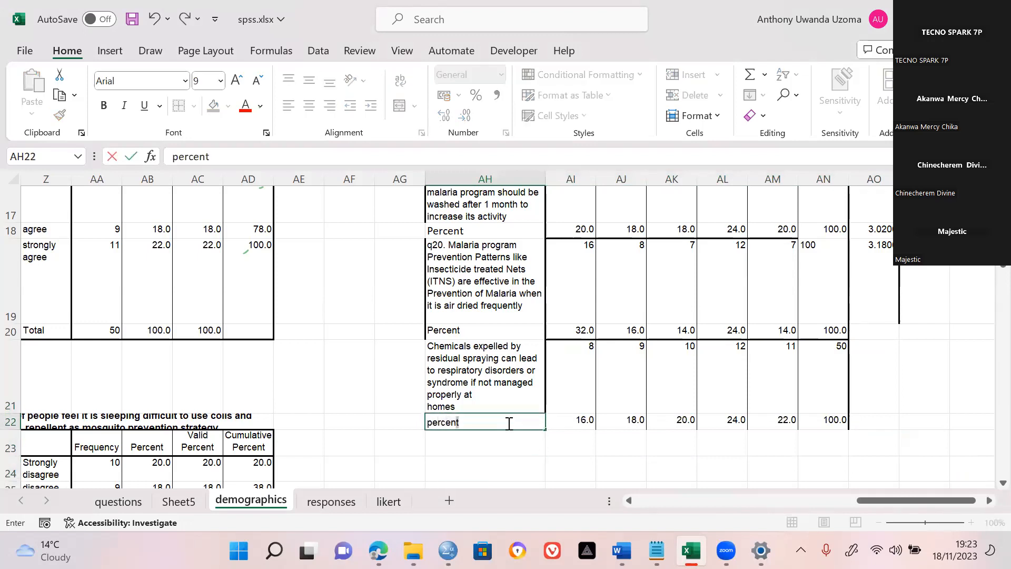
key(Return)
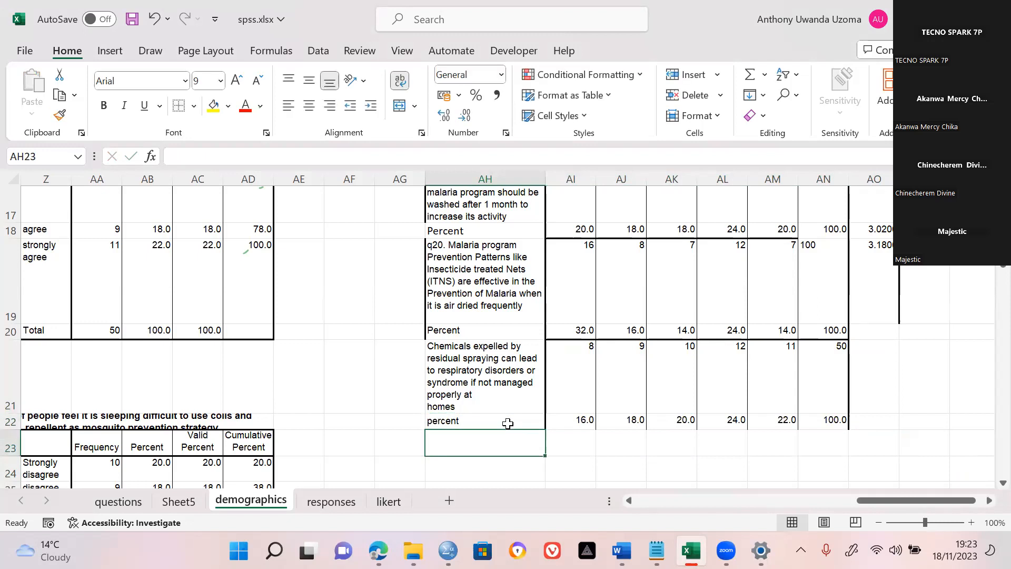
Review the attitude table on the demographics sheet from its header row down to the residual spraying percent row.
click(507, 423)
key(Page_Up)
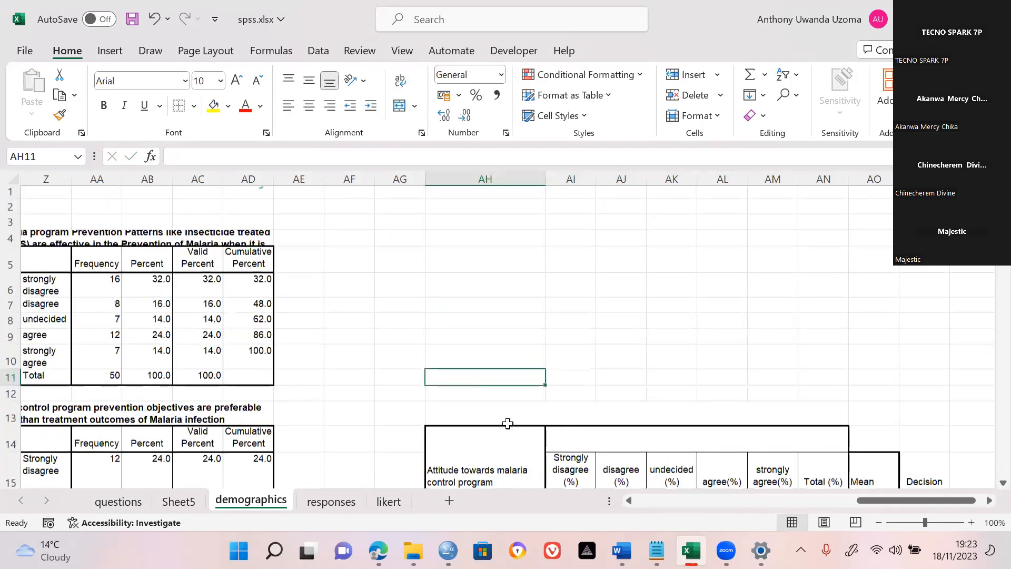
key(Down)
key(Down)
key(Down)
key(Down)
key(Down)
key(Down)
key(Down)
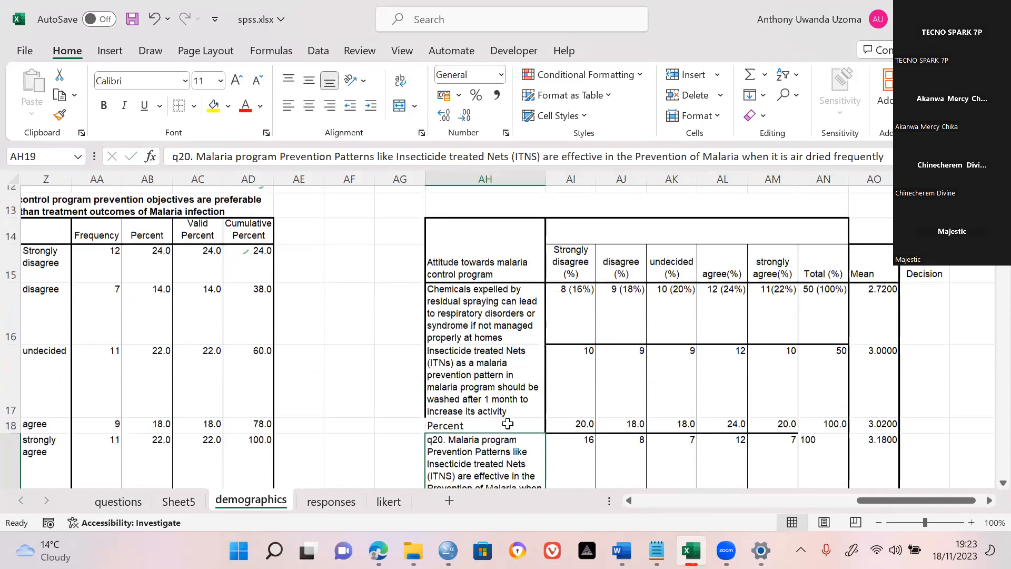
key(Down)
key(Down)
key(Down)
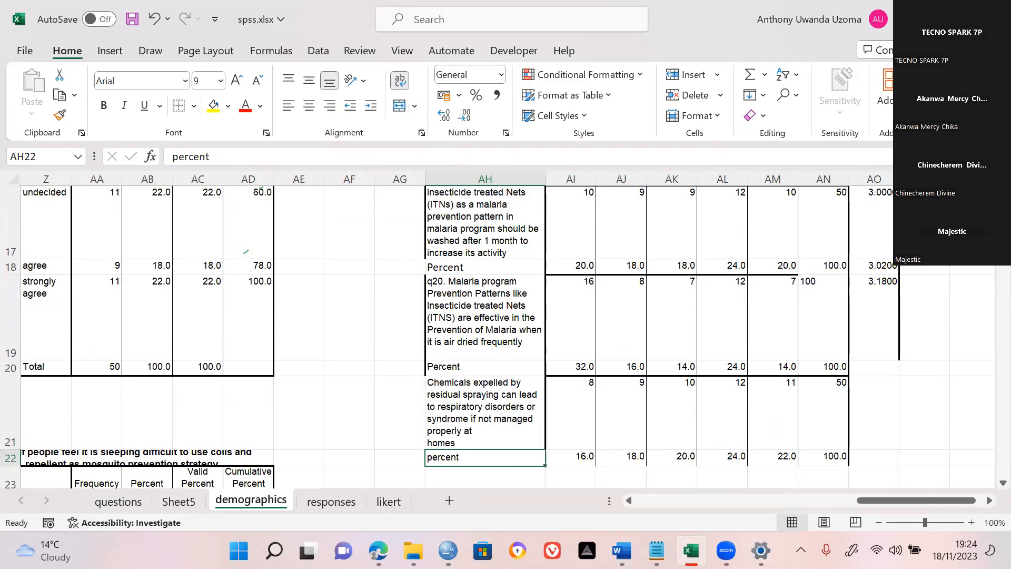
Switch to the SPSS Viewer to check the transposed residual spraying and treated nets frequency tables, and return to Excel.
key(alt+Tab)
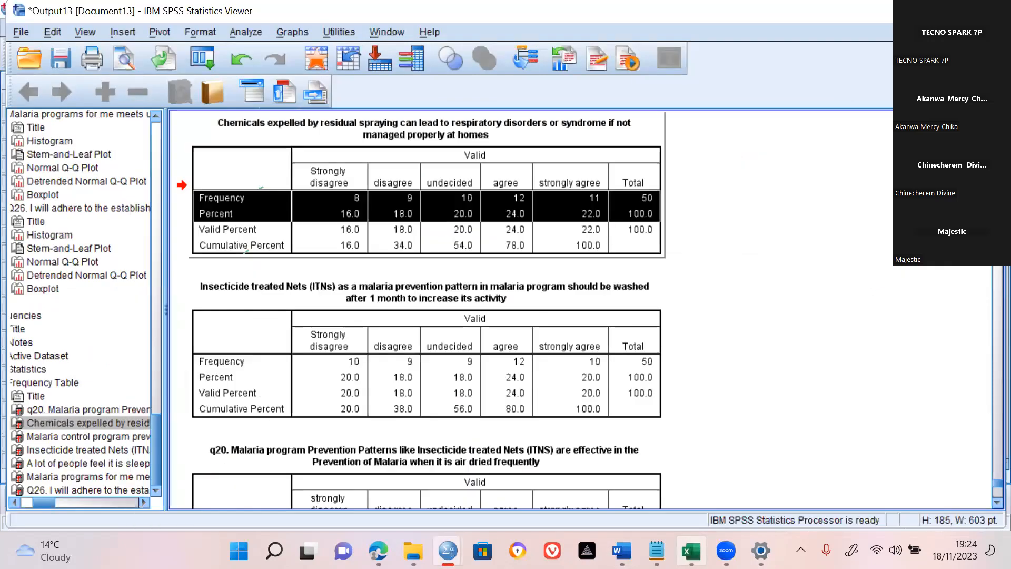
click(517, 419)
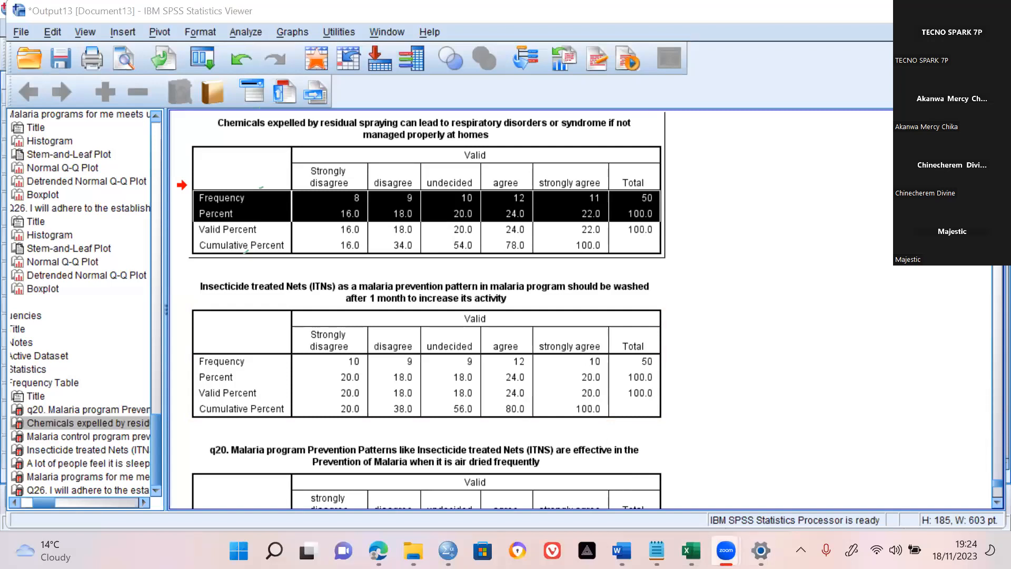
mouse_move(726, 550)
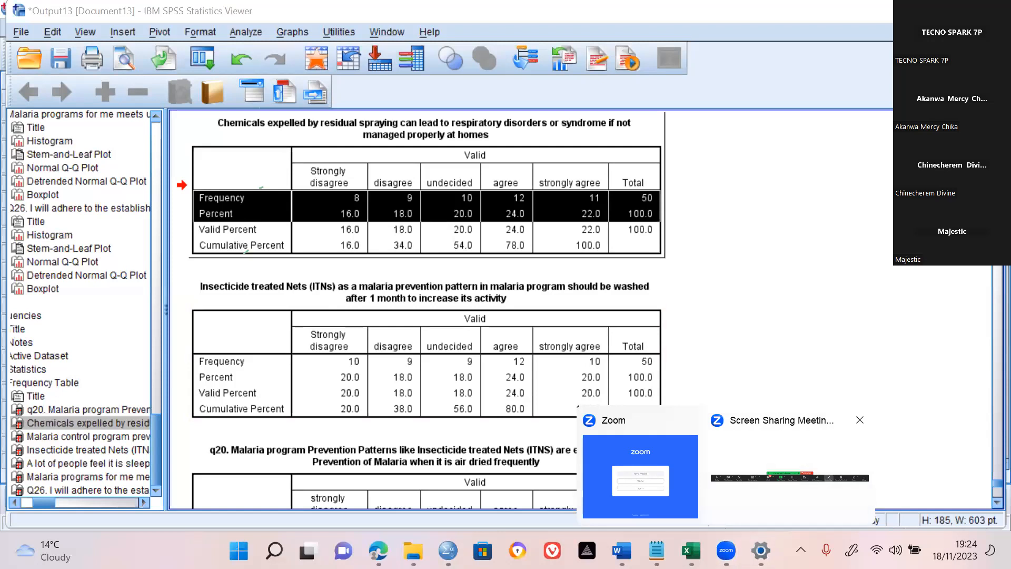
key(alt+Tab)
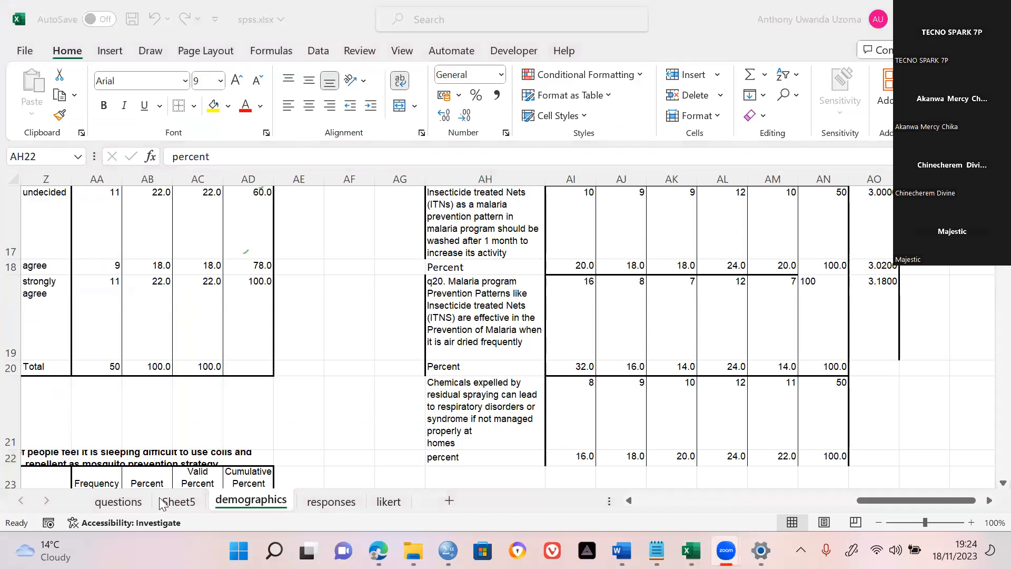
Look through the questions, responses and demographics sheets, and open the likert sheet.
click(118, 502)
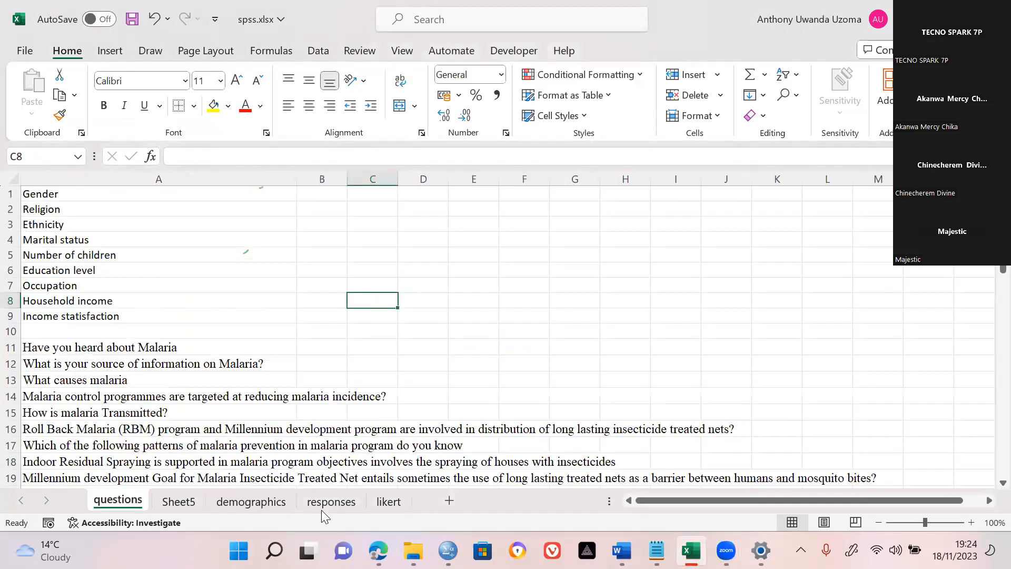
click(314, 502)
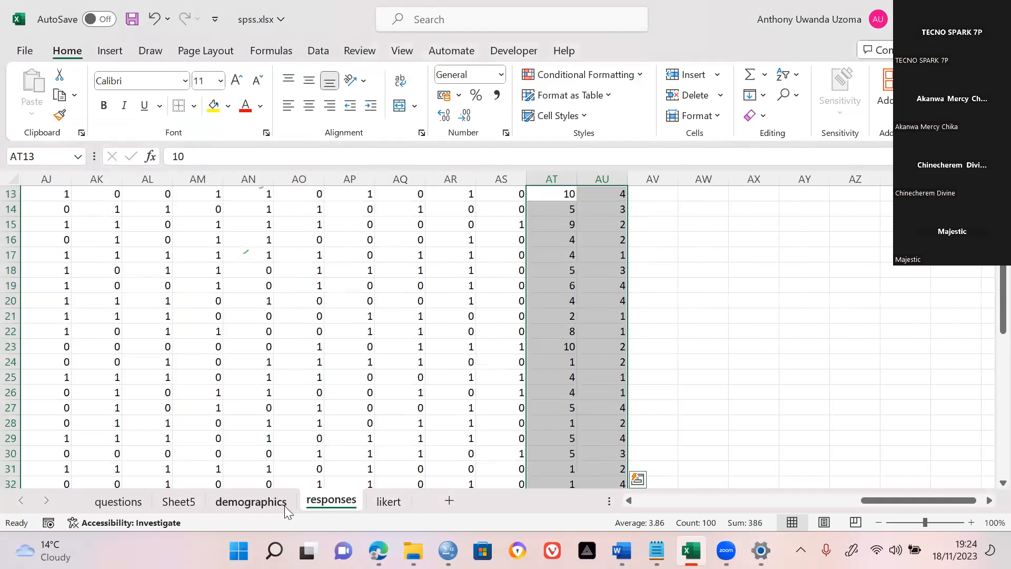
click(282, 505)
click(178, 426)
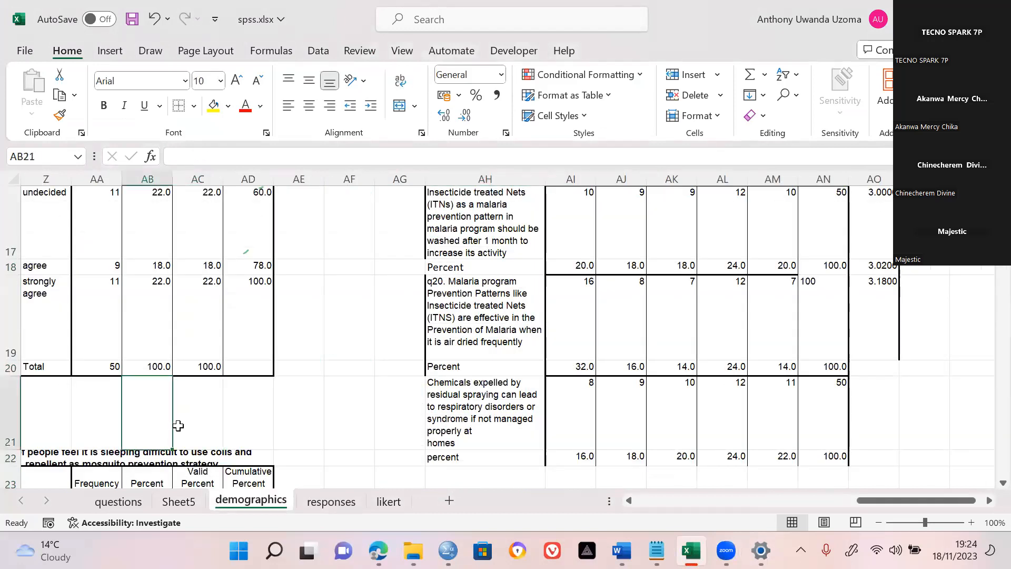
key(Home)
key(Up)
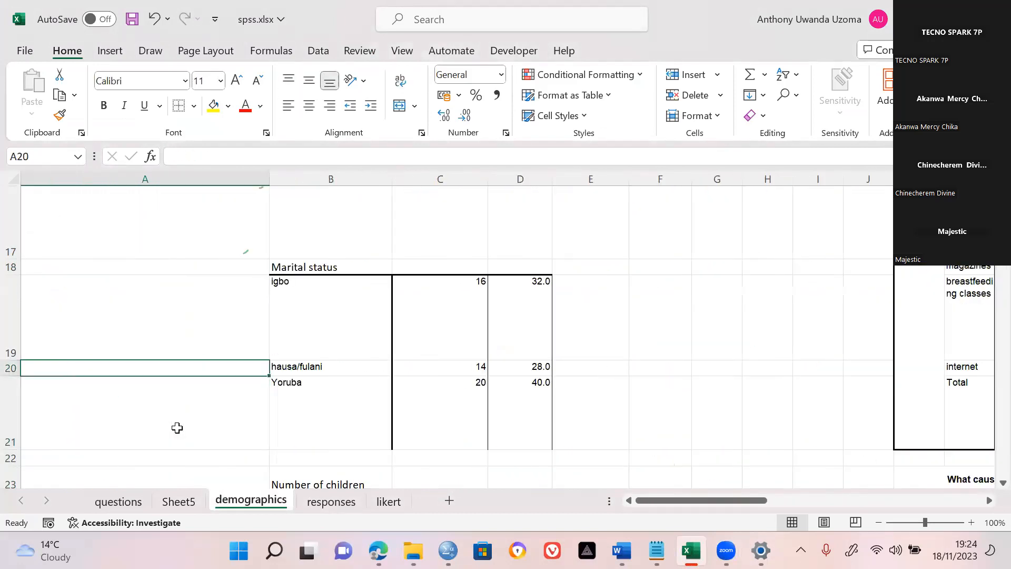
click(384, 501)
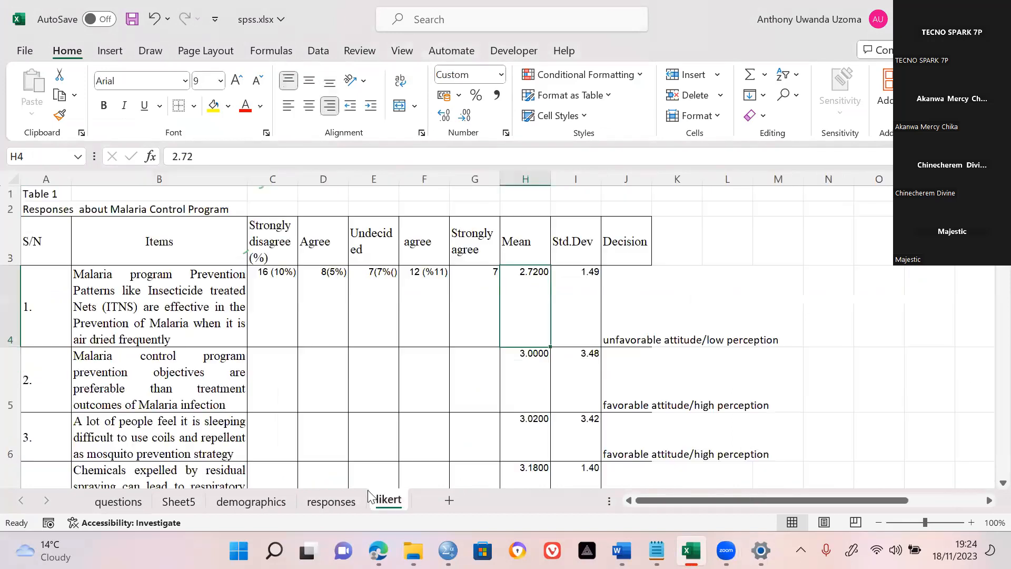
Read through the item statements in column B of the Malaria Control Program responses table.
click(164, 405)
key(Down)
key(Down)
key(Down)
key(Down)
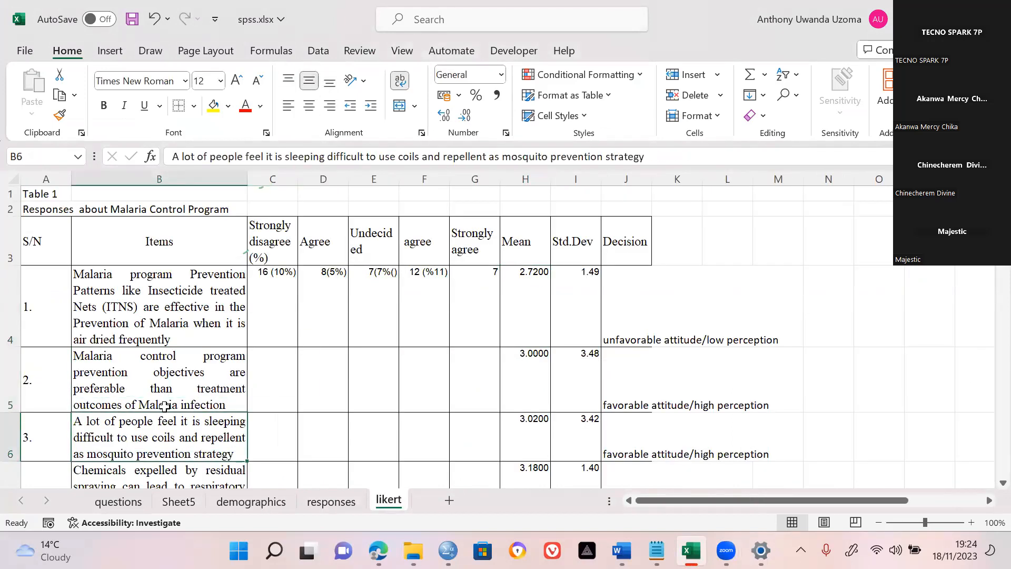
key(Up)
key(Up)
key(Up)
key(Up)
key(Up)
key(Up)
key(Up)
key(Up)
key(Down)
key(Down)
key(Down)
key(Down)
key(Down)
key(Down)
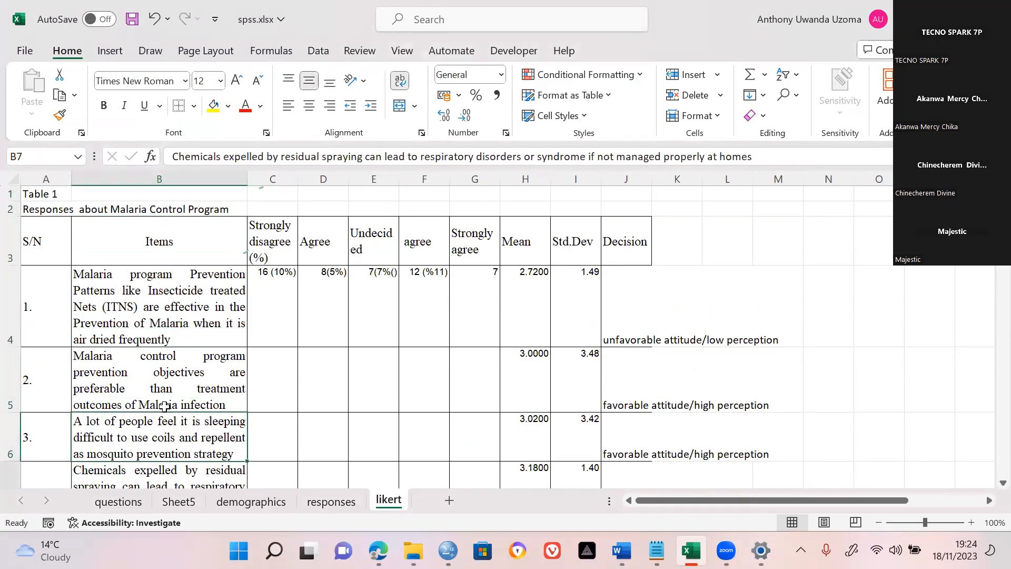
key(Up)
key(Up)
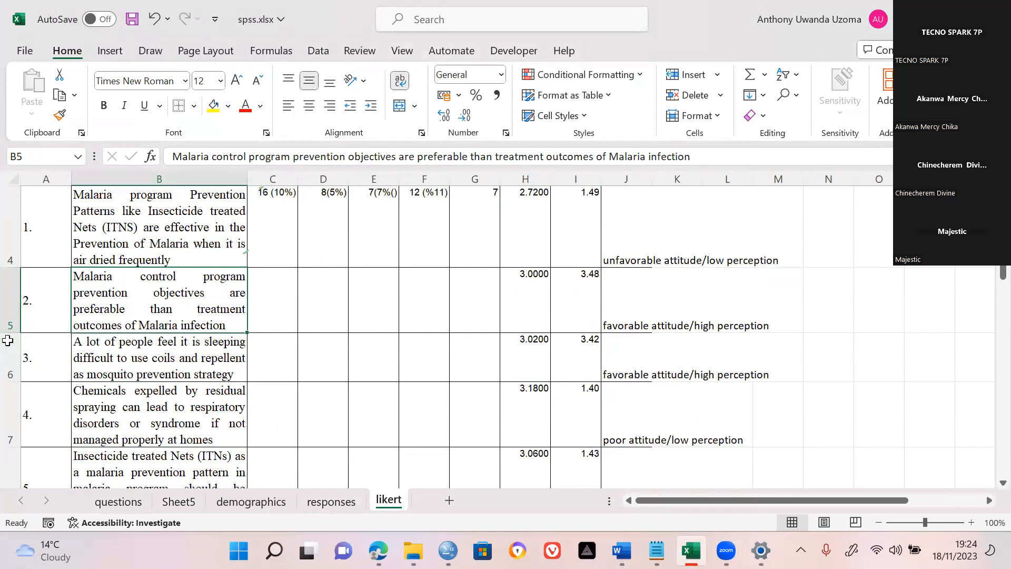
Examine the standard deviations beside the first items of the likert table, up to the Std.Dev header.
click(589, 226)
key(Down)
key(Down)
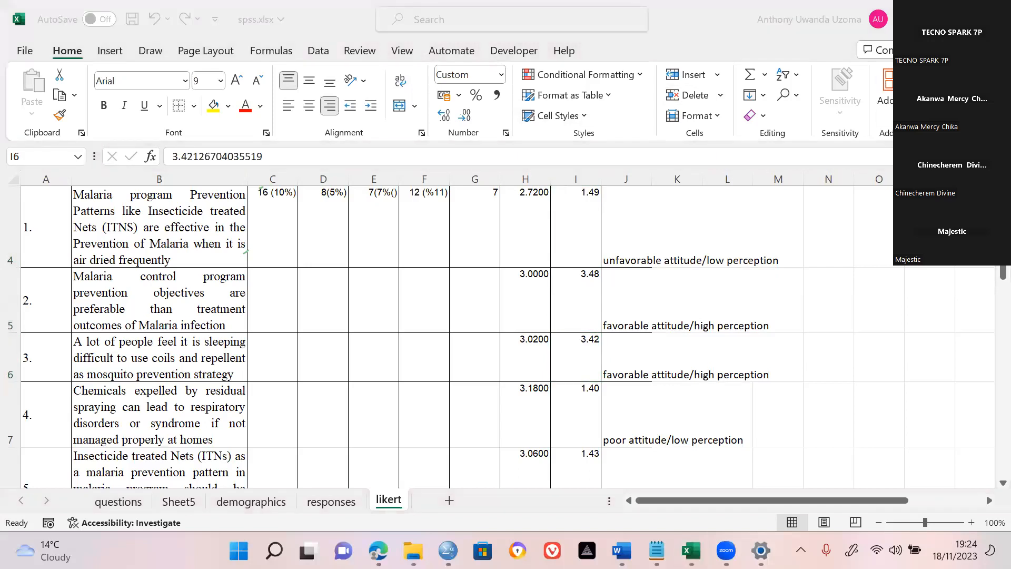
click(535, 240)
key(Down)
key(Down)
key(Up)
key(Up)
key(Up)
key(Up)
key(Up)
key(Up)
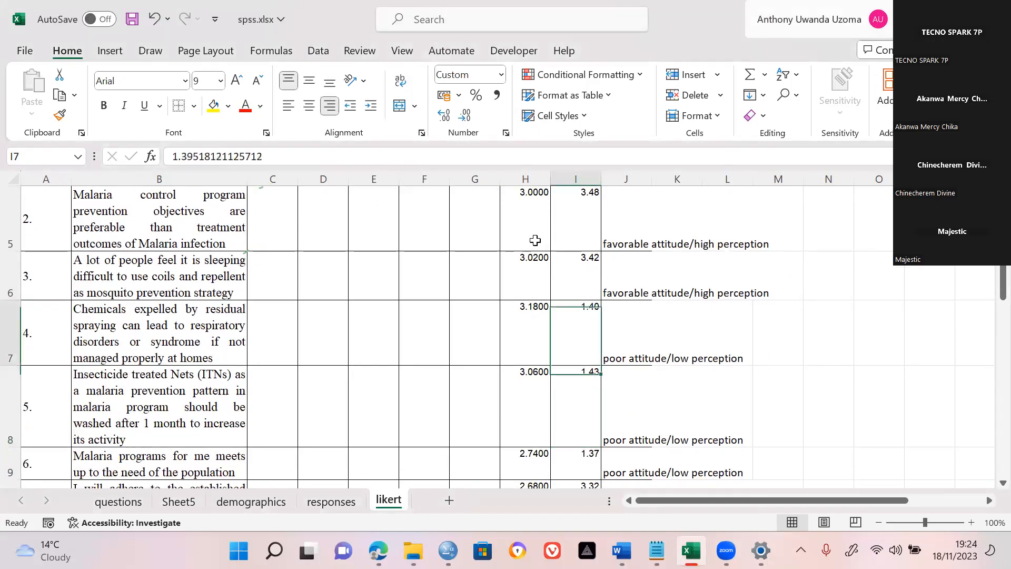
key(Down)
key(Down)
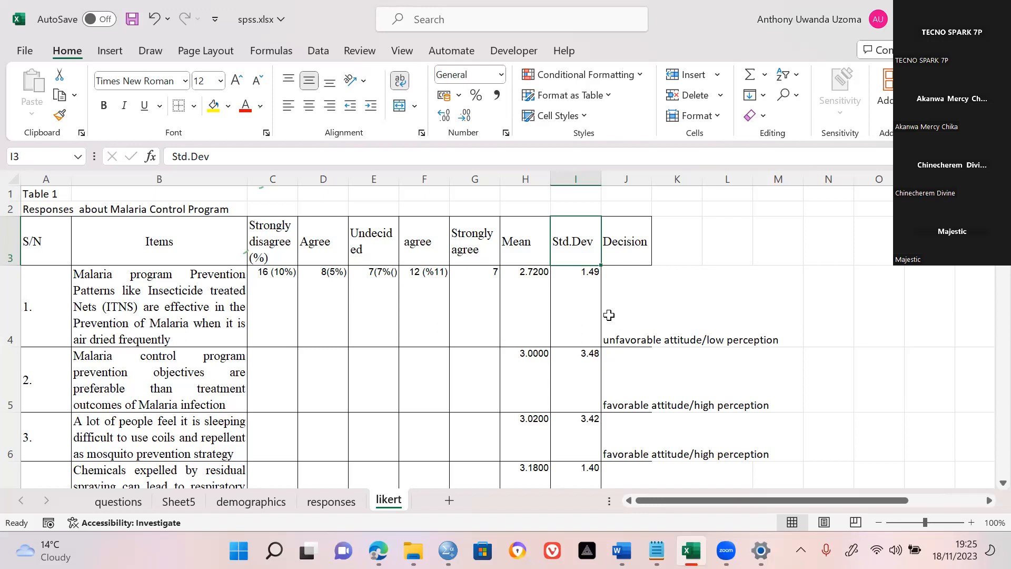
Follow the Std.Dev column down past item 7 to the note and weighted average below the table.
key(Down)
key(Down)
key(Down)
key(Down)
key(Down)
key(Down)
key(Down)
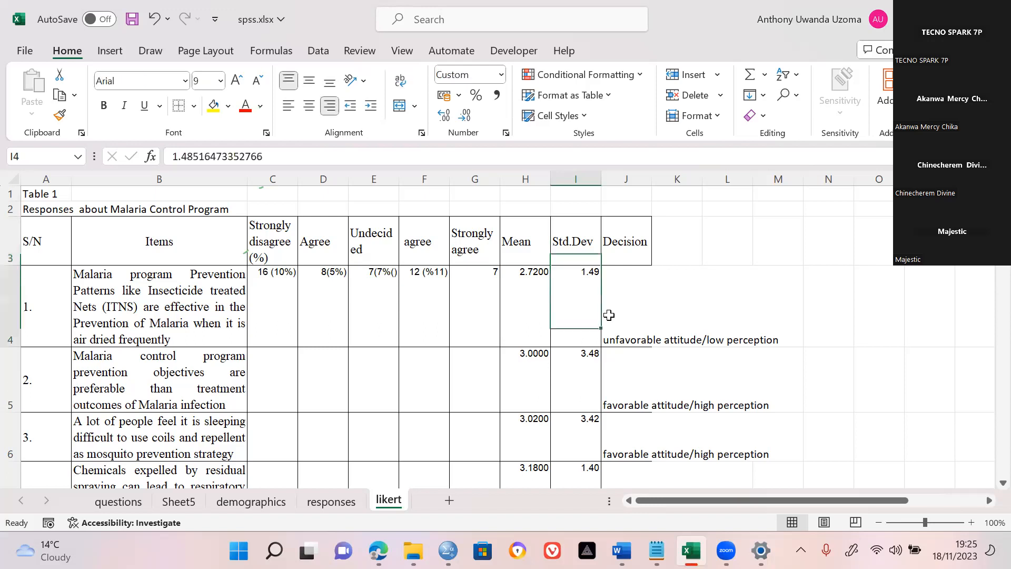
key(Down)
key(Down)
key(Down)
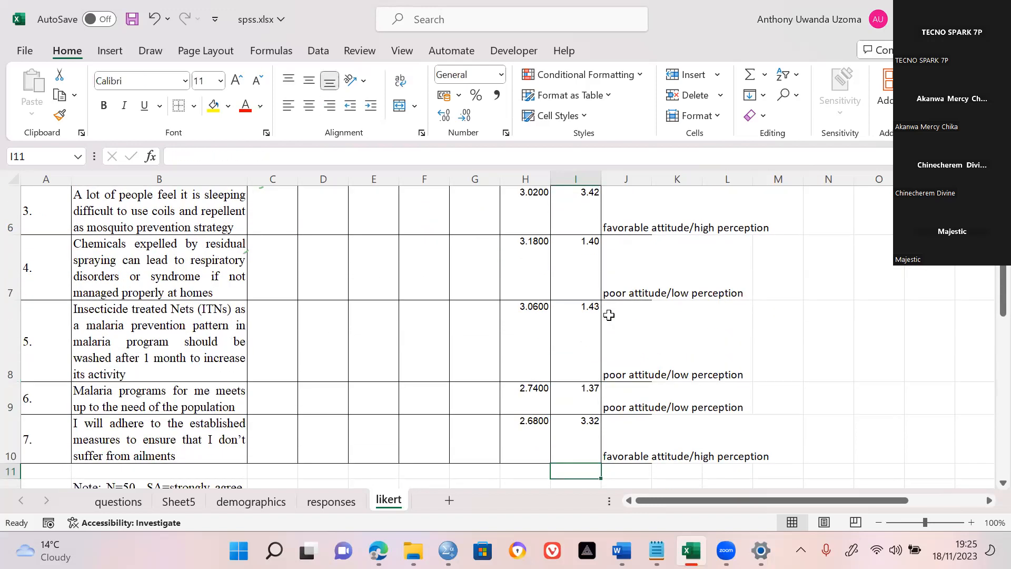
key(Down)
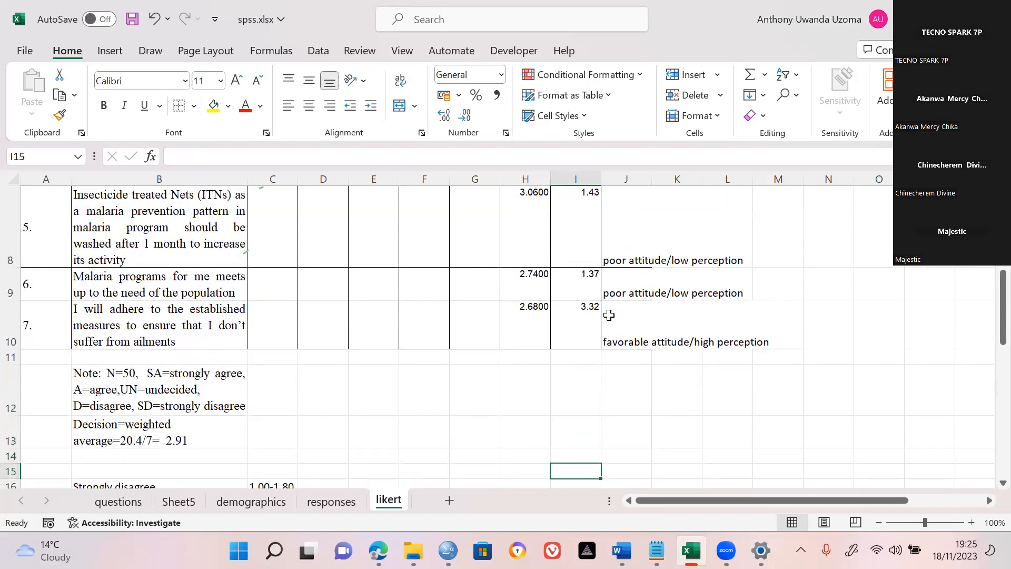
Look across the response columns of the likert table and down the Mean and Std.Dev values to item 5.
key(Left)
key(Up)
key(Up)
key(Up)
key(Up)
key(Up)
key(Up)
key(Up)
key(Up)
key(Left)
key(Left)
key(Left)
key(Right)
key(Right)
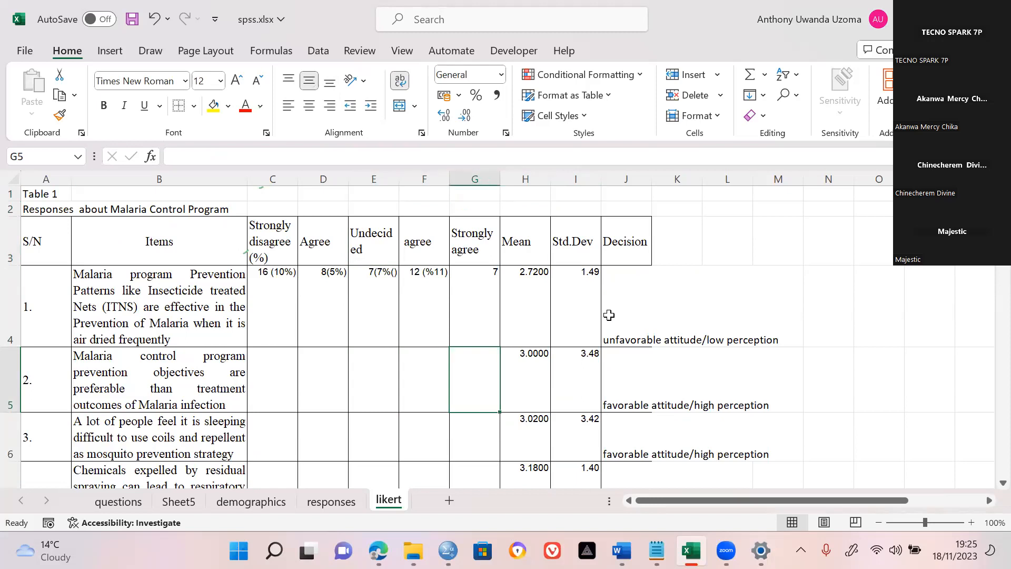
key(Right)
key(Down)
key(Down)
key(Right)
key(Down)
key(Down)
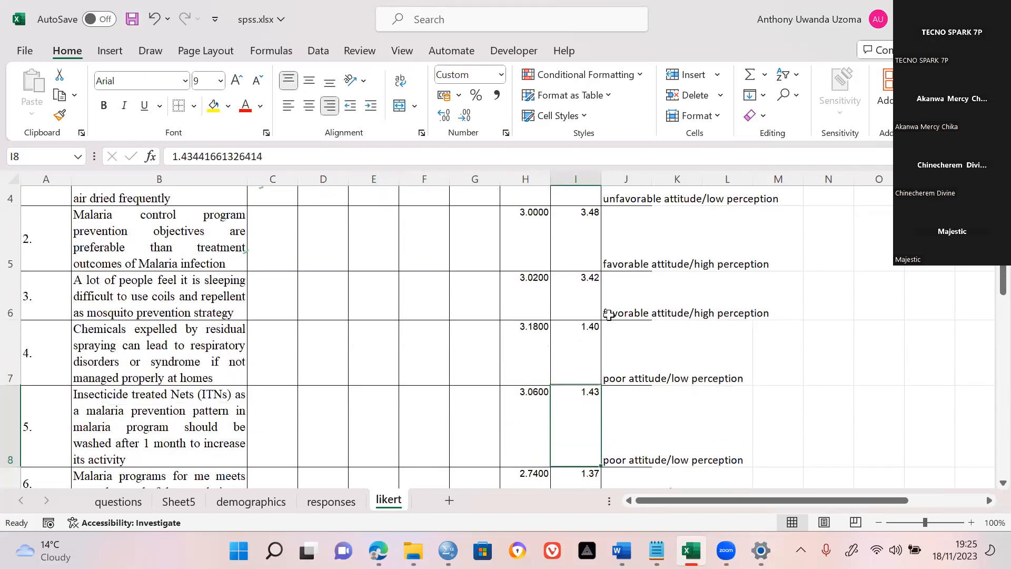
Compare the Mean and Std.Dev columns for the first items of the likert table.
key(Up)
key(Up)
key(Up)
key(Up)
key(Up)
key(Up)
key(Down)
key(Left)
key(Right)
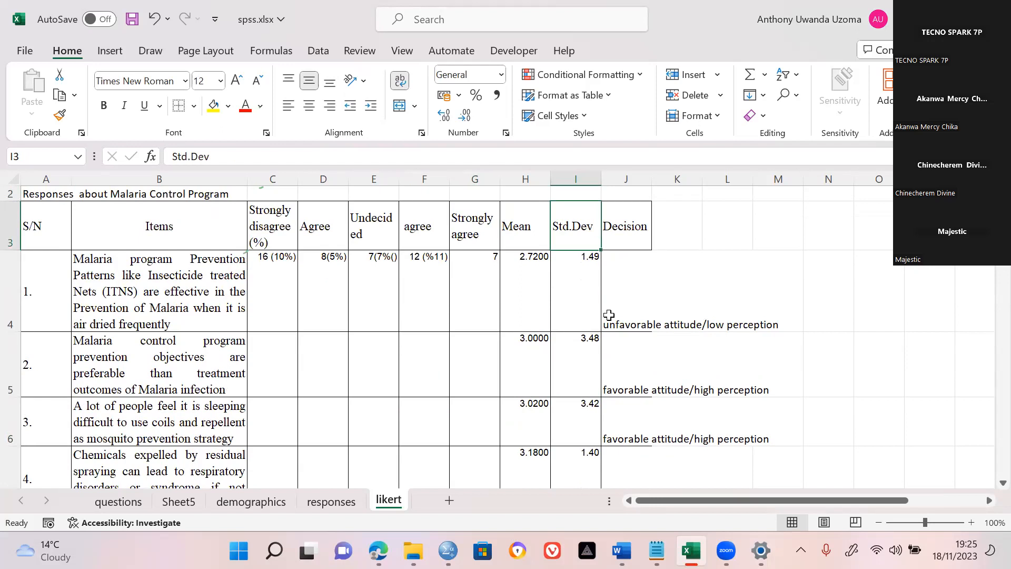
key(Left)
key(Down)
key(Up)
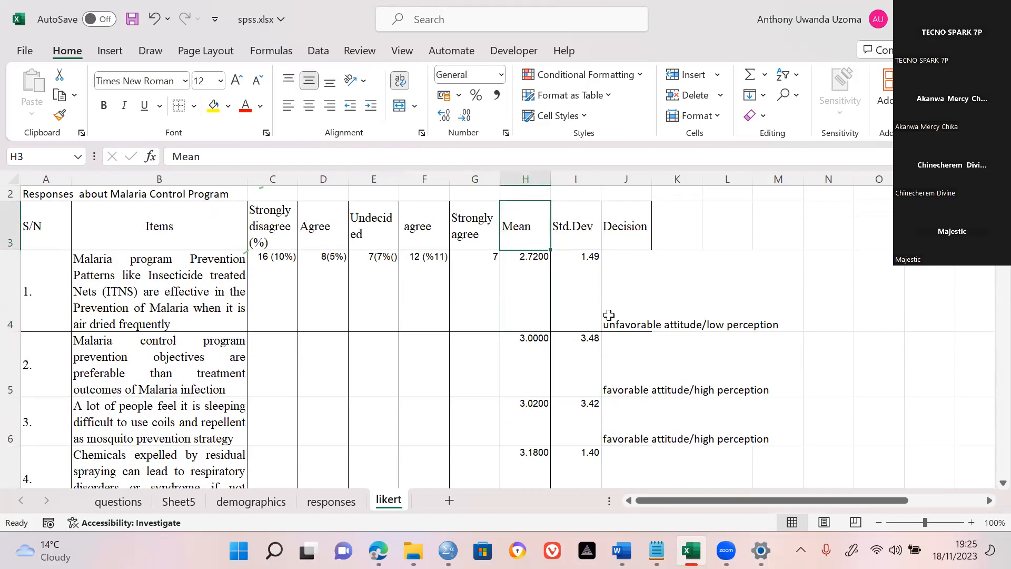
key(Right)
key(Left)
key(Down)
key(Right)
key(Up)
key(Left)
key(Right)
key(Left)
key(Down)
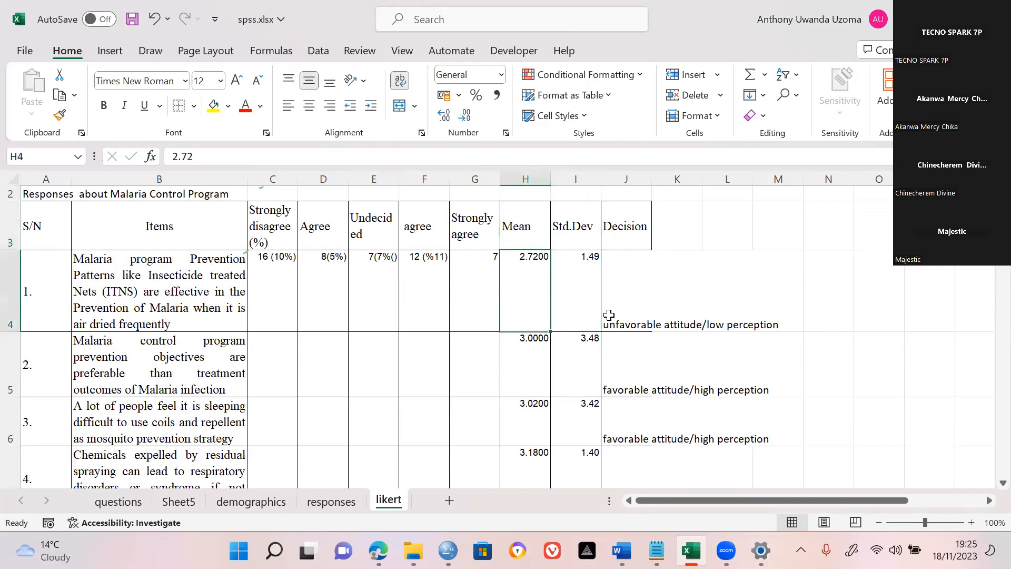
key(Right)
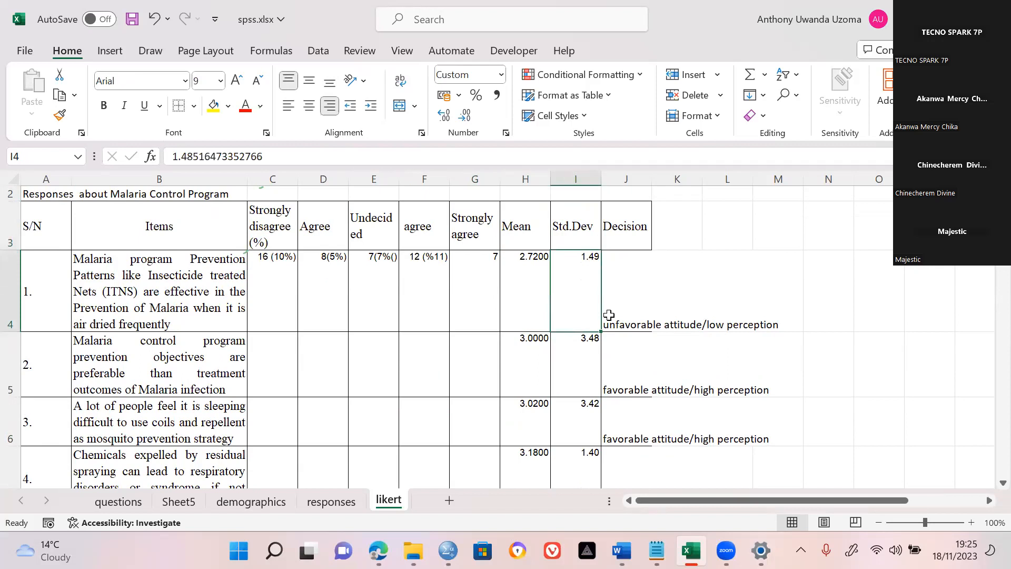
key(Up)
key(Down)
key(Left)
key(Down)
key(Down)
key(Up)
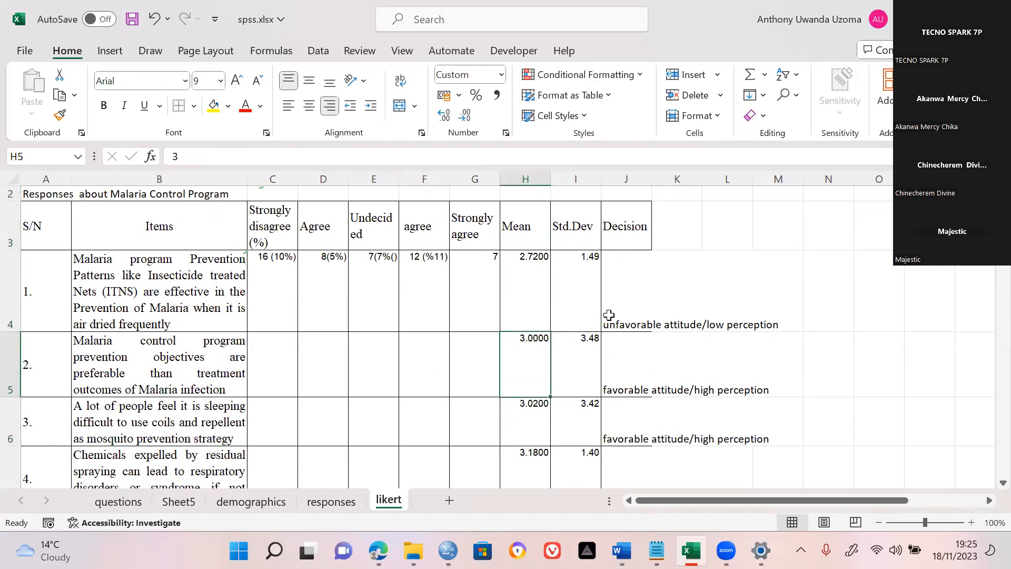
Follow the Mean column from its header down to the response score ranges below the table.
key(Up)
key(Up)
key(Up)
key(Up)
key(Down)
key(Down)
key(Down)
key(Down)
key(Down)
key(Down)
key(Down)
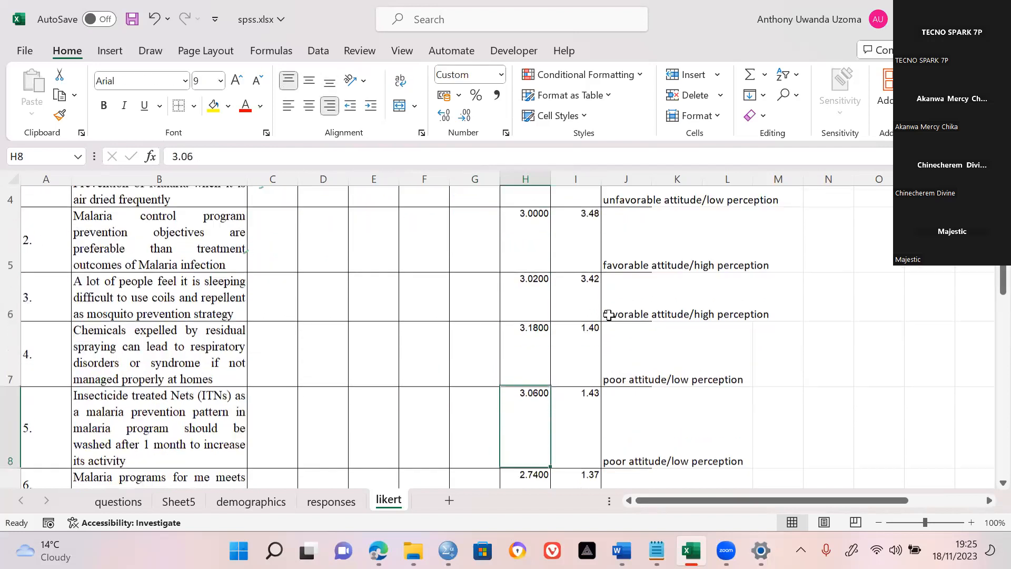
key(Down)
key(Down)
key(Down)
key(Down)
key(Down)
key(Down)
key(Down)
key(Down)
key(Down)
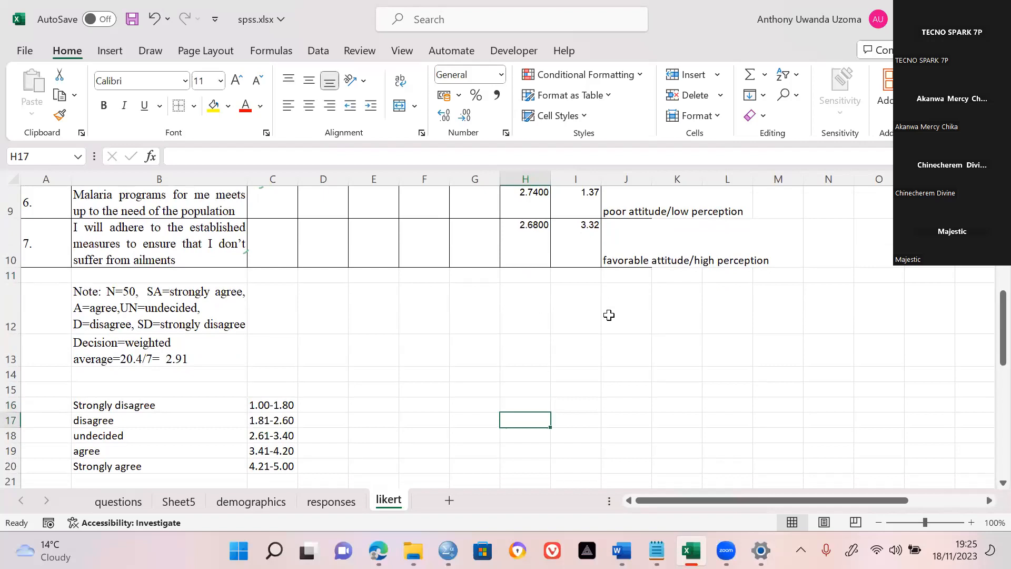
key(Down)
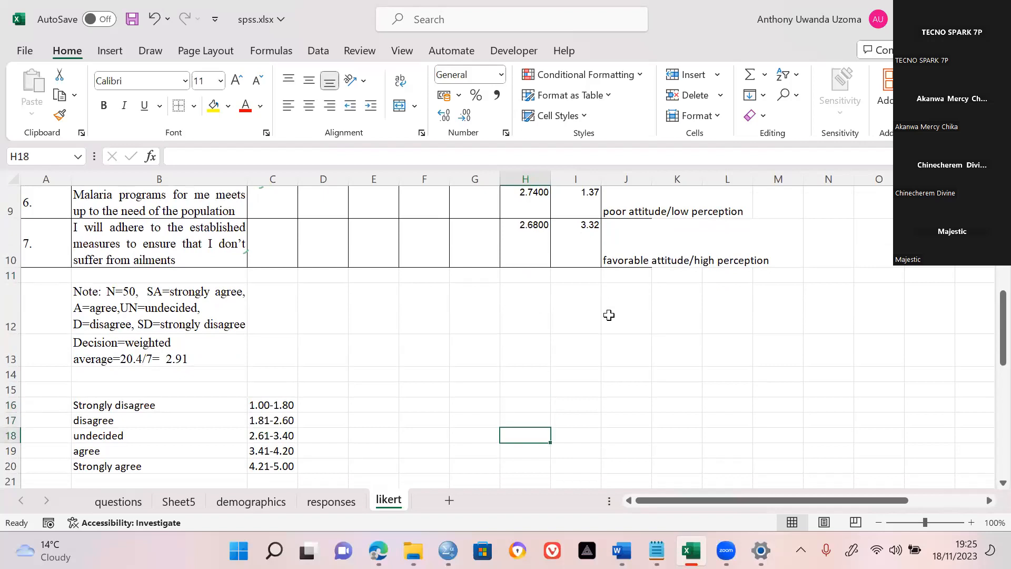
Examine the mean score ranges assigned to the response categories in B16:C20.
key(Left)
key(Left)
key(Left)
key(Left)
key(Up)
key(Up)
key(Left)
key(Left)
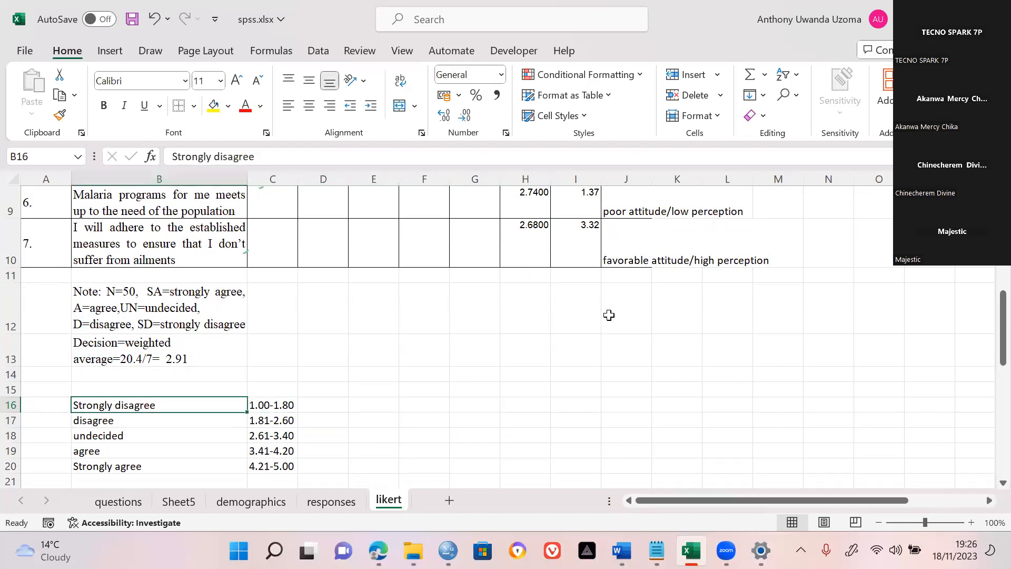
key(Right)
key(Down)
key(Down)
key(Down)
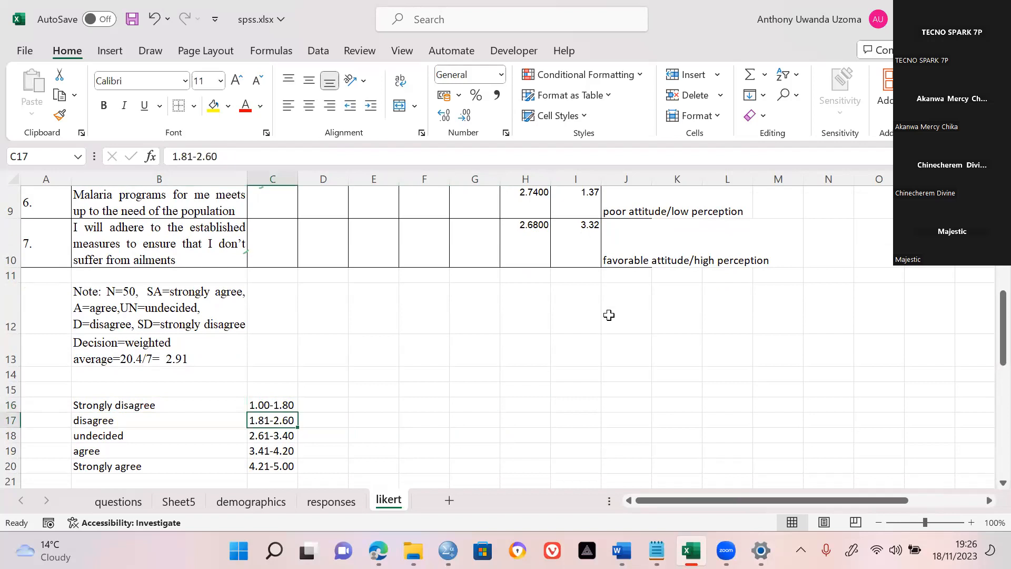
key(Up)
key(Up)
key(Up)
key(Up)
key(Down)
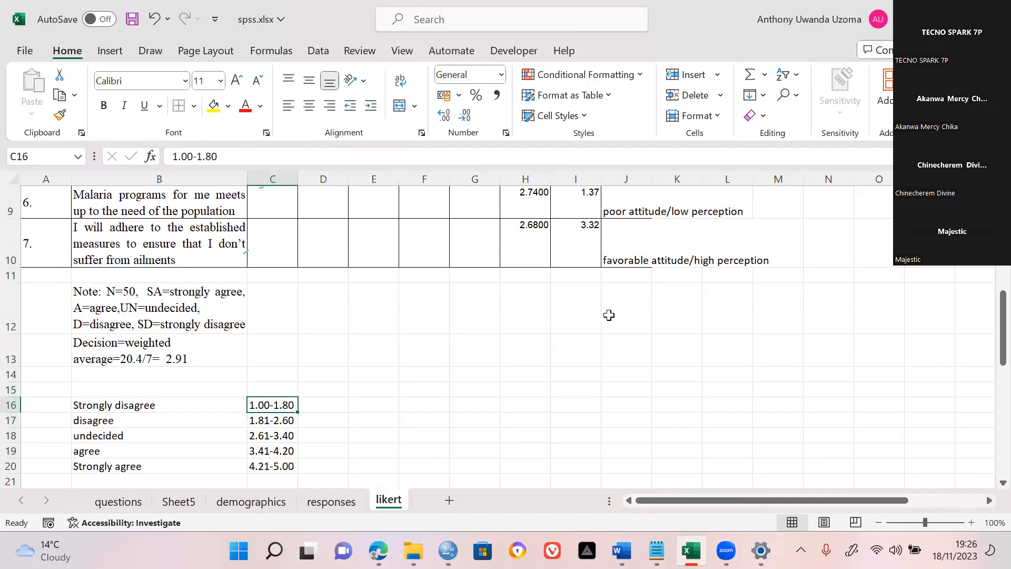
Compare the response category labels in B16:B20 with the mean score ranges beside them, ending at the disagree range.
key(Down)
key(Down)
key(Down)
key(Down)
key(Up)
key(Up)
key(Up)
key(Up)
key(Left)
key(Left)
key(Right)
key(Right)
key(Left)
key(Down)
key(Right)
key(Left)
key(Right)
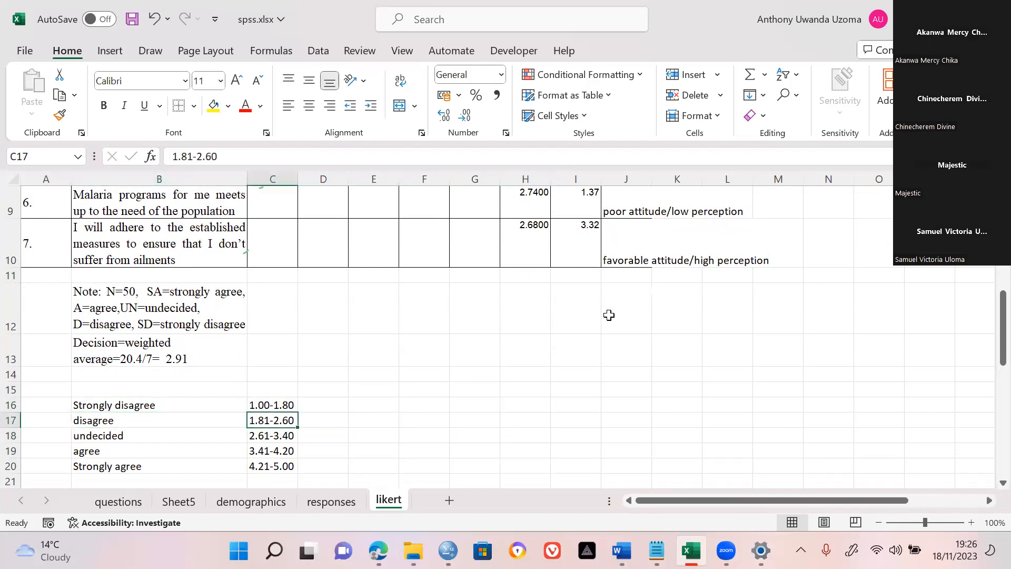
Read the response scale from disagree to Strongly agree, and trace its score ranges back to the Strongly disagree label.
key(Left)
key(Down)
key(Down)
key(Down)
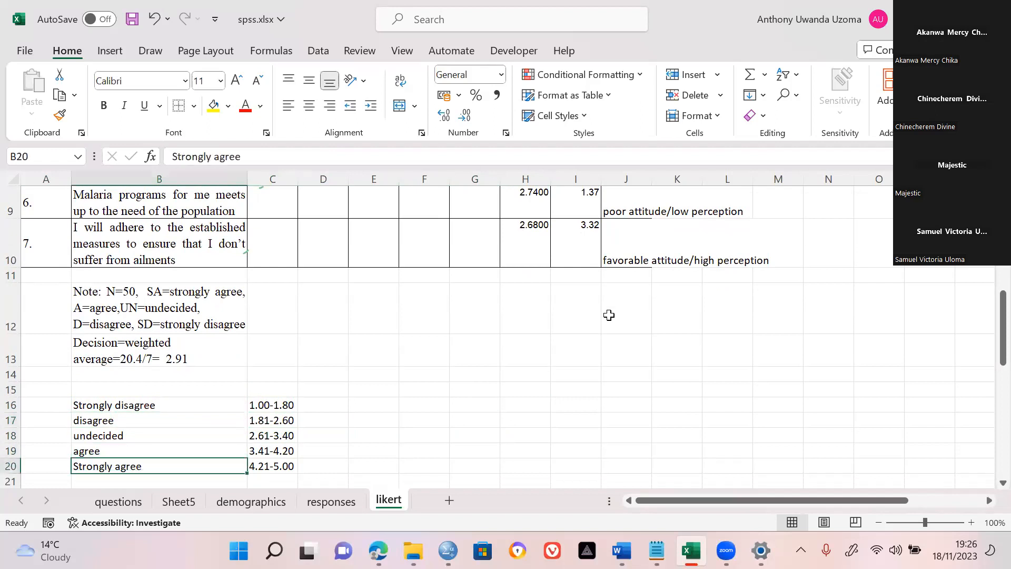
key(Right)
key(Up)
key(Up)
key(Up)
key(Up)
key(Up)
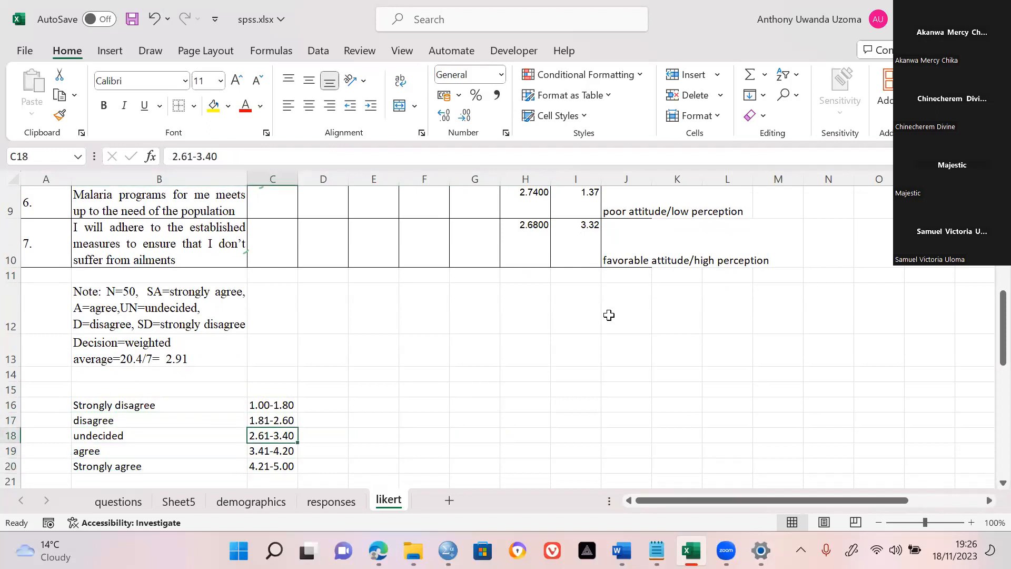
key(Left)
key(Left)
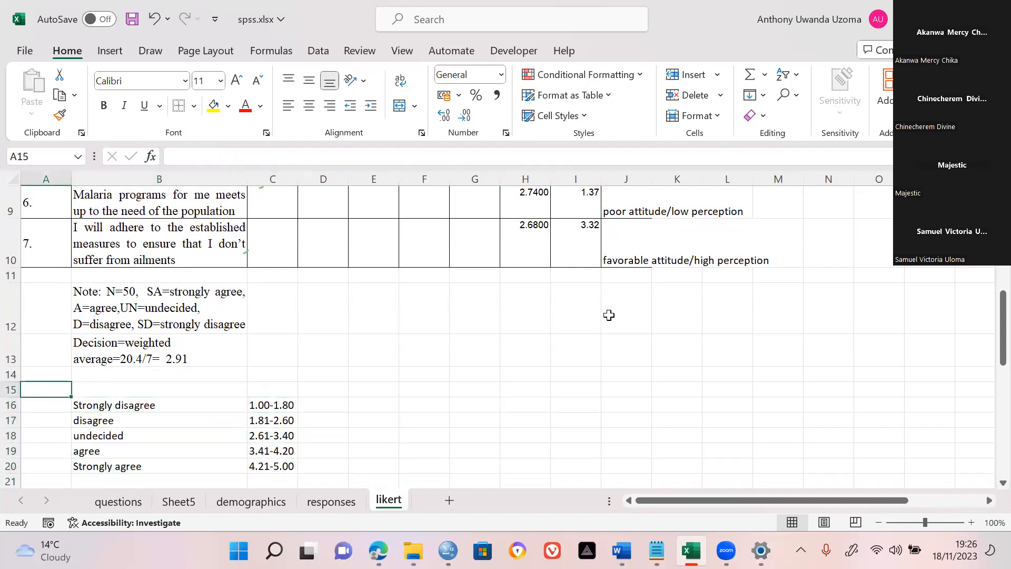
key(Down)
key(Down)
key(Right)
key(Up)
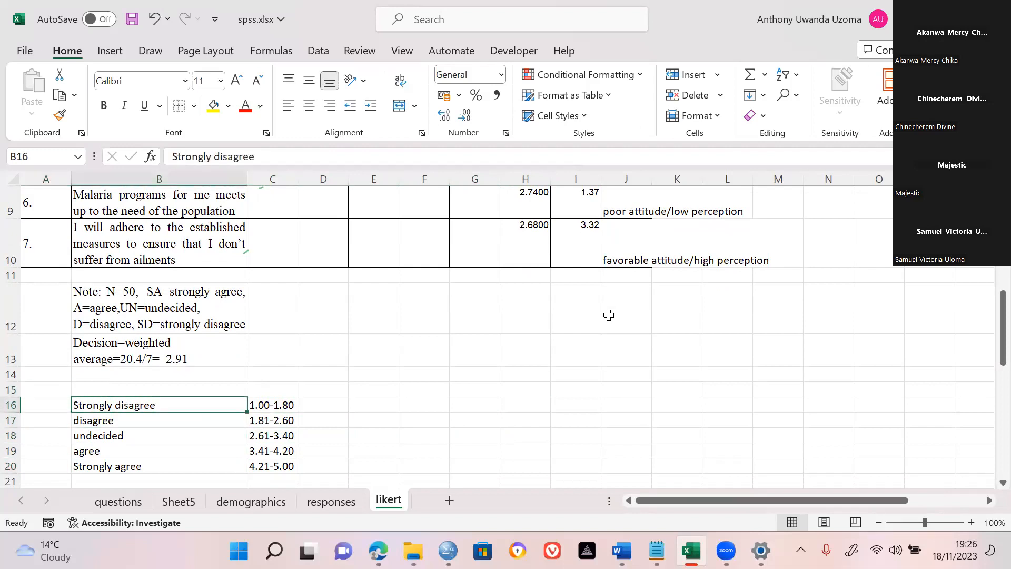
Review the abbreviation note and weighted average decision in B12:B13, and go back down to the agree category.
key(Up)
key(Up)
key(Up)
key(Up)
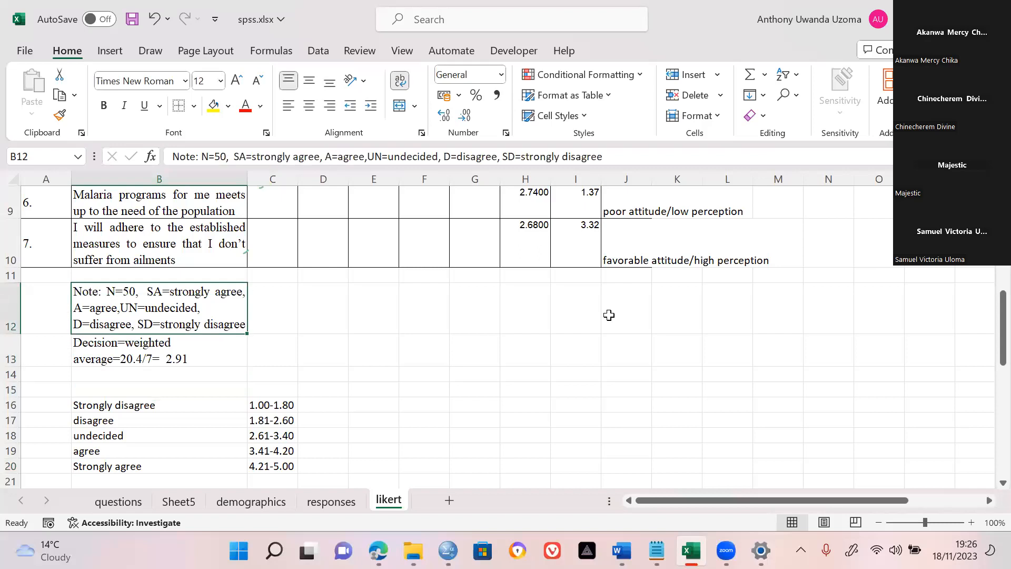
key(Up)
key(Down)
key(Up)
key(Up)
key(Down)
key(Down)
key(Down)
key(Down)
key(Down)
key(Down)
key(Down)
key(Down)
key(Down)
key(Down)
key(Down)
key(Down)
key(Up)
key(Up)
key(Up)
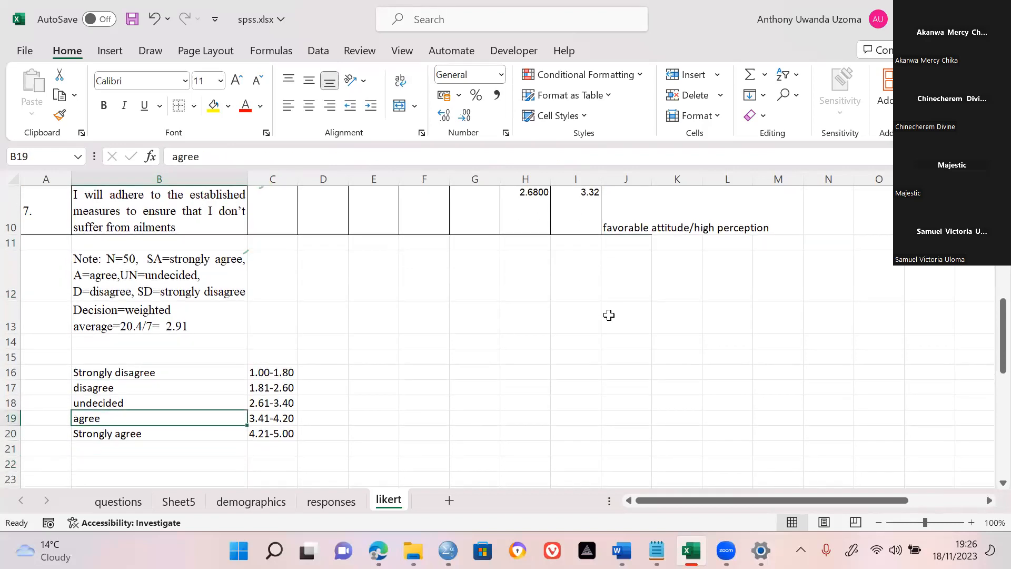
Check the score ranges from agree up to Strongly disagree, ending on the disagree range in C17.
key(Right)
key(Up)
key(Up)
key(Up)
key(Left)
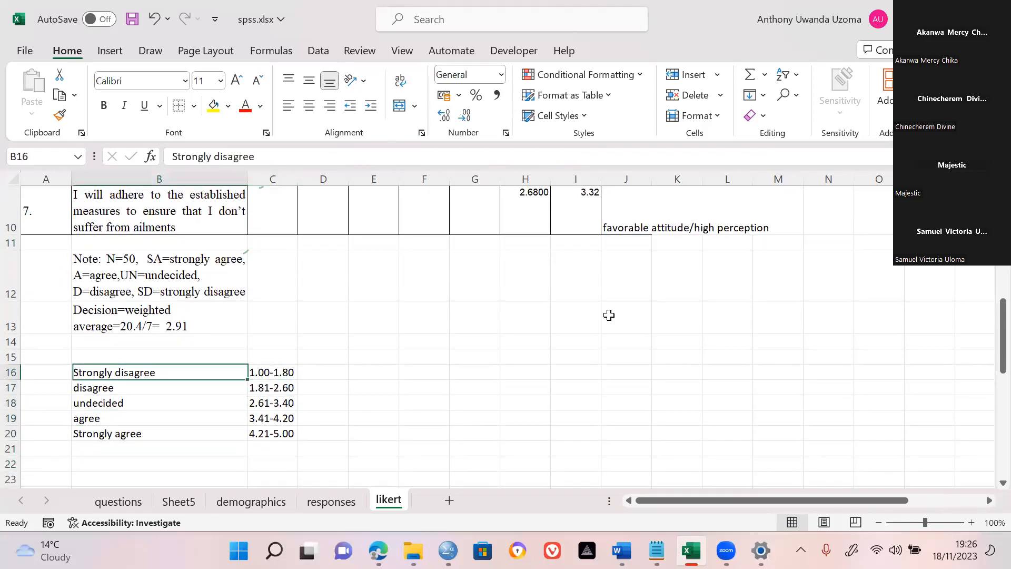
key(Right)
key(Left)
key(Right)
key(Down)
key(Down)
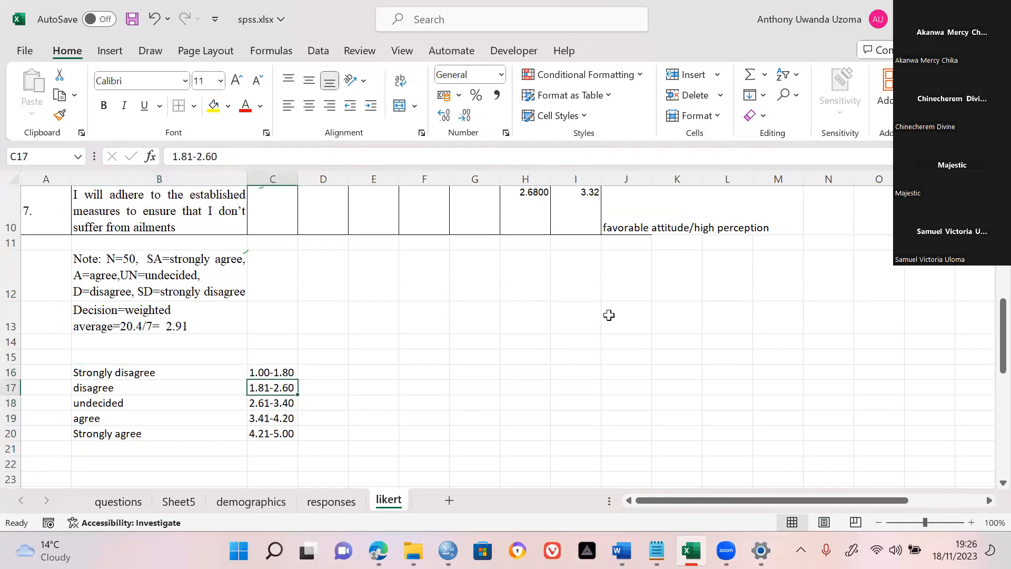
Look back up the Strongly disagree column from the score ranges to the title row of the likert table.
key(Up)
key(Up)
key(Up)
key(Up)
key(Up)
key(Up)
key(Up)
key(Up)
key(Up)
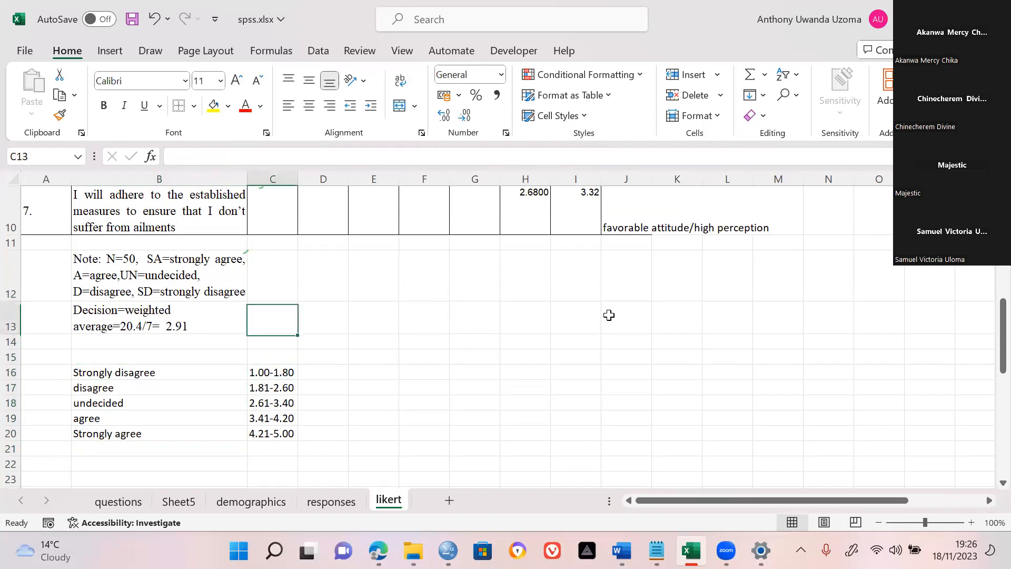
key(Up)
key(Up)
key(Up)
key(Up)
key(Up)
key(Up)
key(Up)
key(Up)
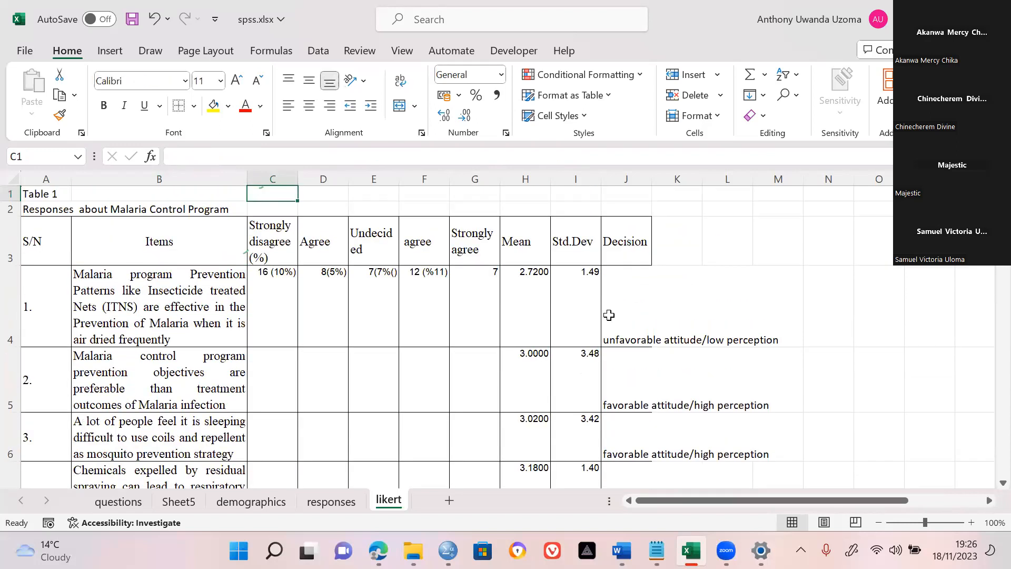
Examine the Mean column from the title row down to item 4.
key(Right)
key(Right)
key(Right)
key(Right)
key(Right)
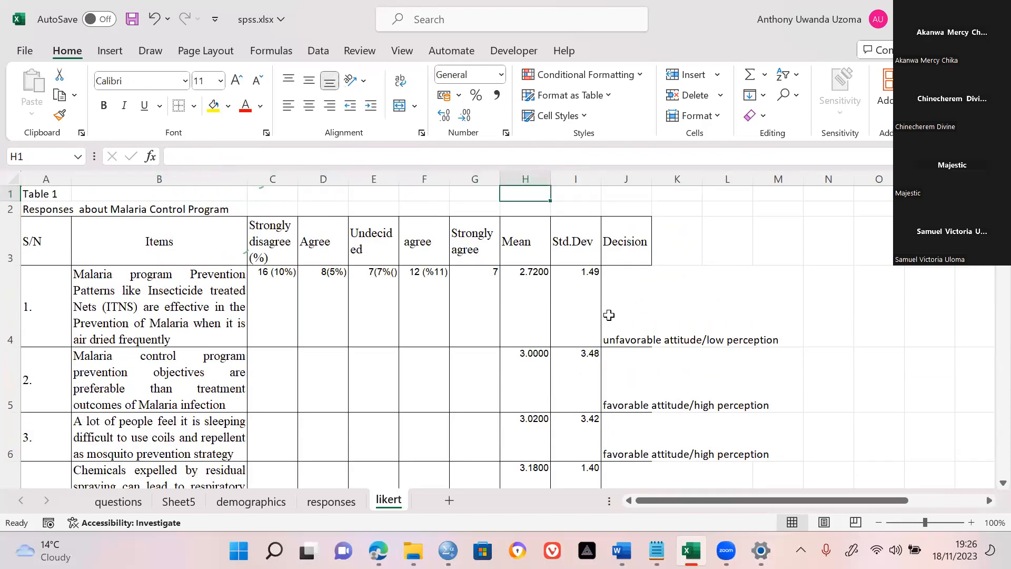
key(Down)
key(Down)
key(Down)
key(Down)
key(Down)
key(Down)
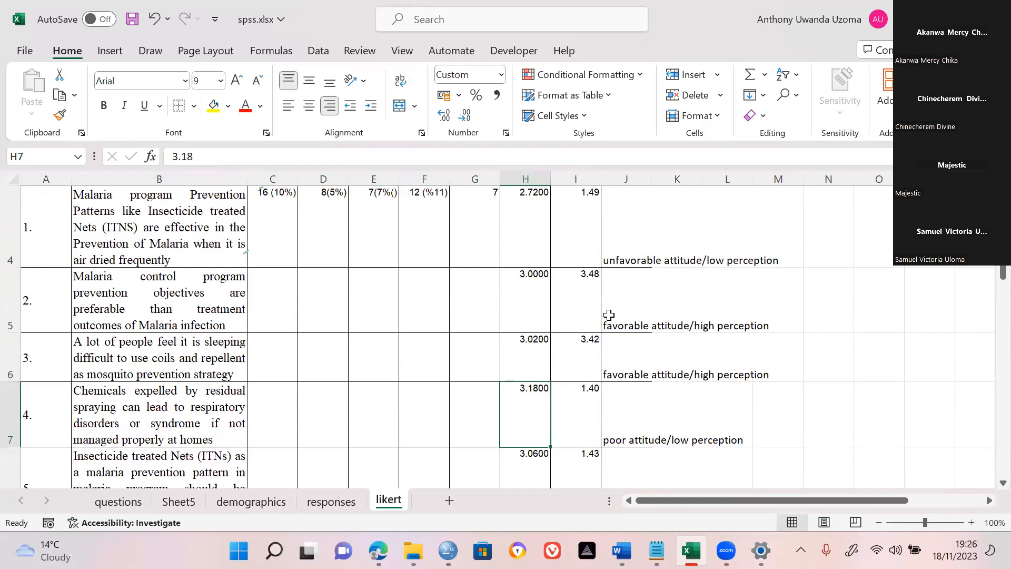
Recheck the Mean header and the mean values of items 1 to 3.
key(Up)
key(Up)
key(Up)
key(Up)
key(Up)
key(Up)
key(Down)
key(Down)
key(Down)
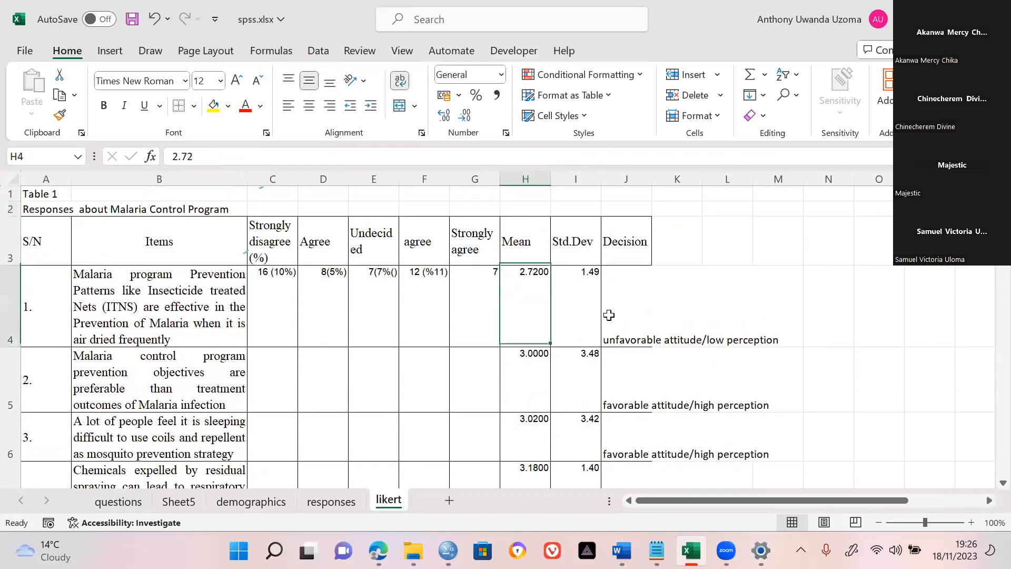
key(Right)
key(Up)
key(Left)
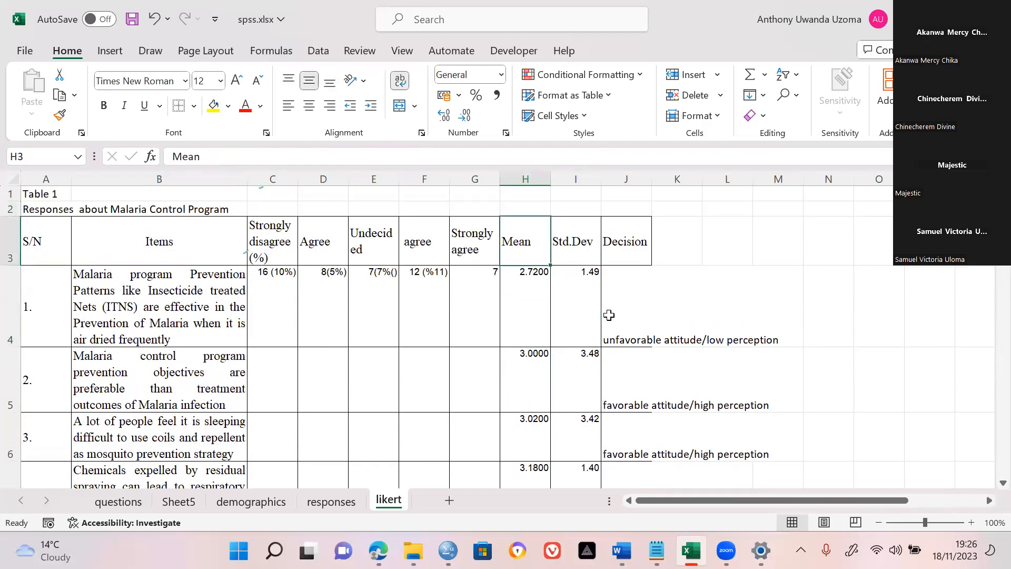
key(Down)
key(Down)
key(Down)
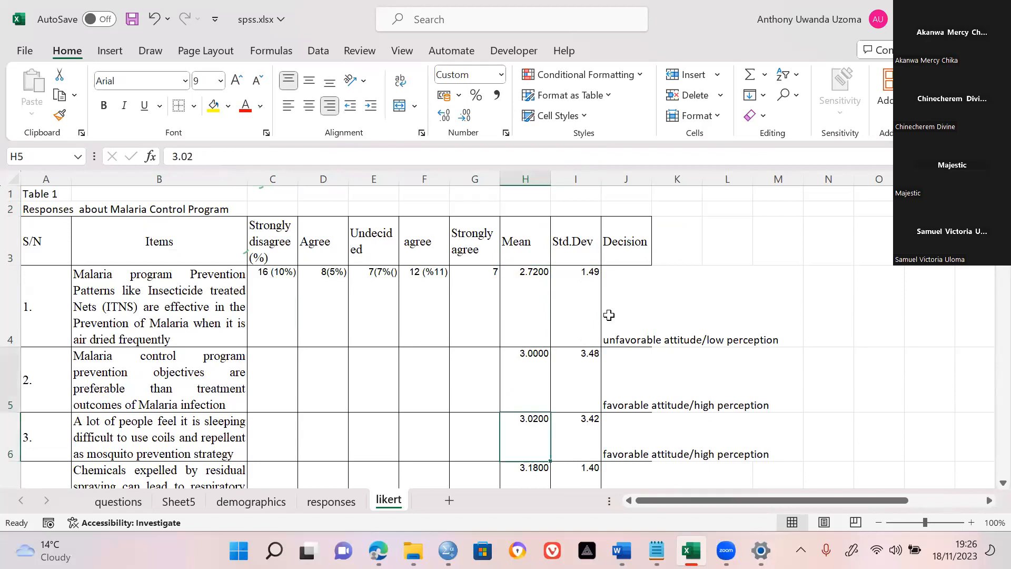
Look back across item 1's response counts from its mean to its serial number.
key(Up)
key(Up)
key(Left)
key(Left)
key(Left)
key(Left)
key(Left)
key(Left)
key(Left)
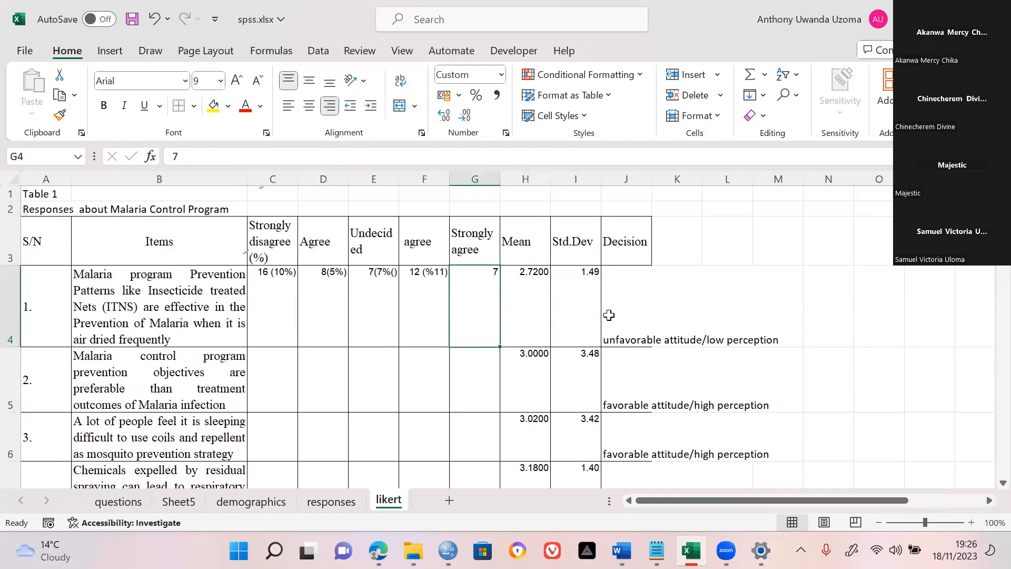
Go through the list of questionnaire items by serial number down to item 7.
key(Down)
key(Down)
key(Down)
key(Down)
key(Down)
key(Down)
key(Down)
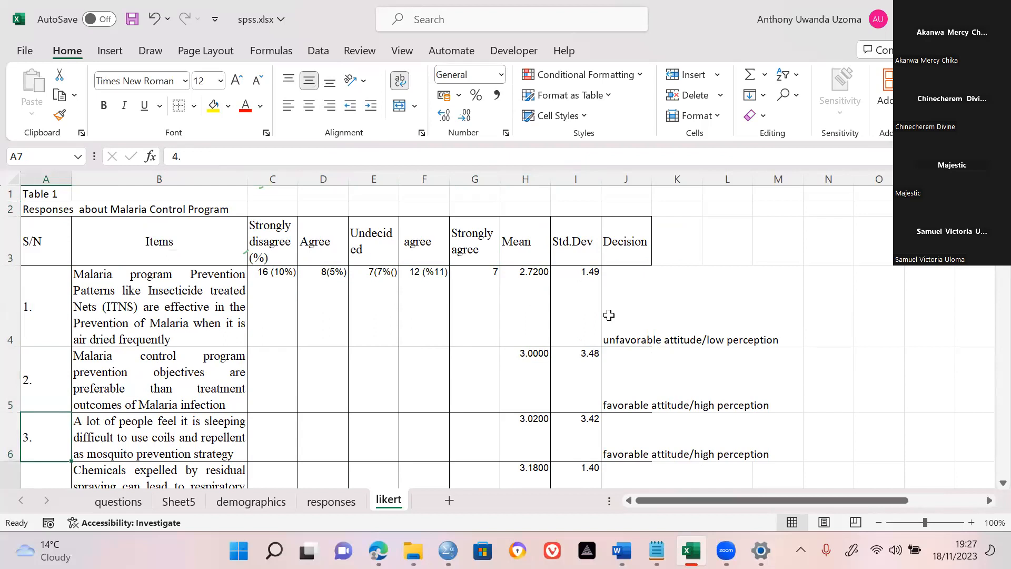
key(Up)
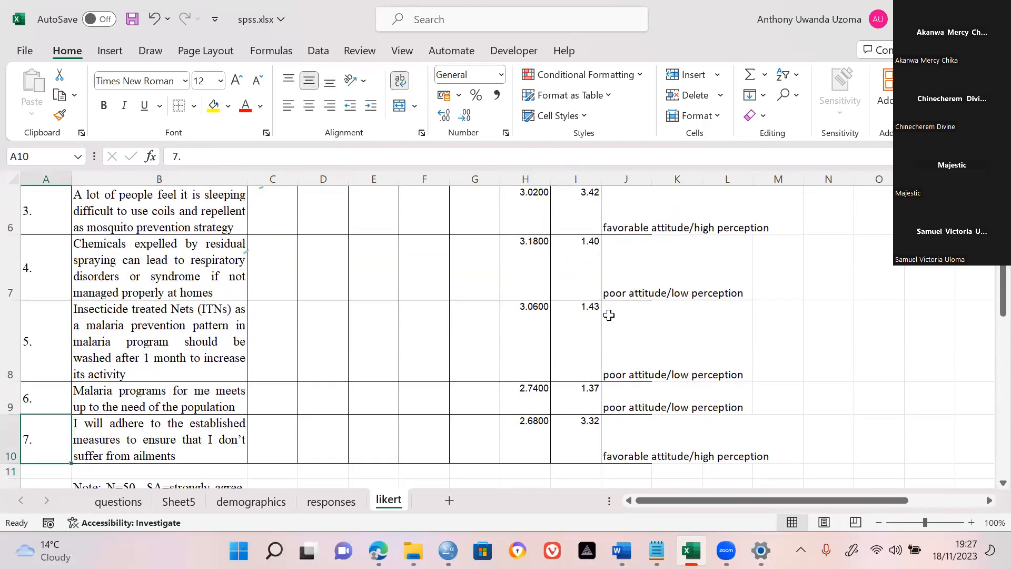
key(Down)
key(Down)
Return from the item list to the Mean column and examine the means of items 1 and 2.
key(Up)
key(Up)
key(Up)
key(Up)
key(Up)
key(Up)
key(Up)
key(Up)
key(Up)
key(Up)
key(Up)
key(Right)
key(Right)
key(Right)
key(Right)
key(Right)
key(Right)
key(Right)
key(Right)
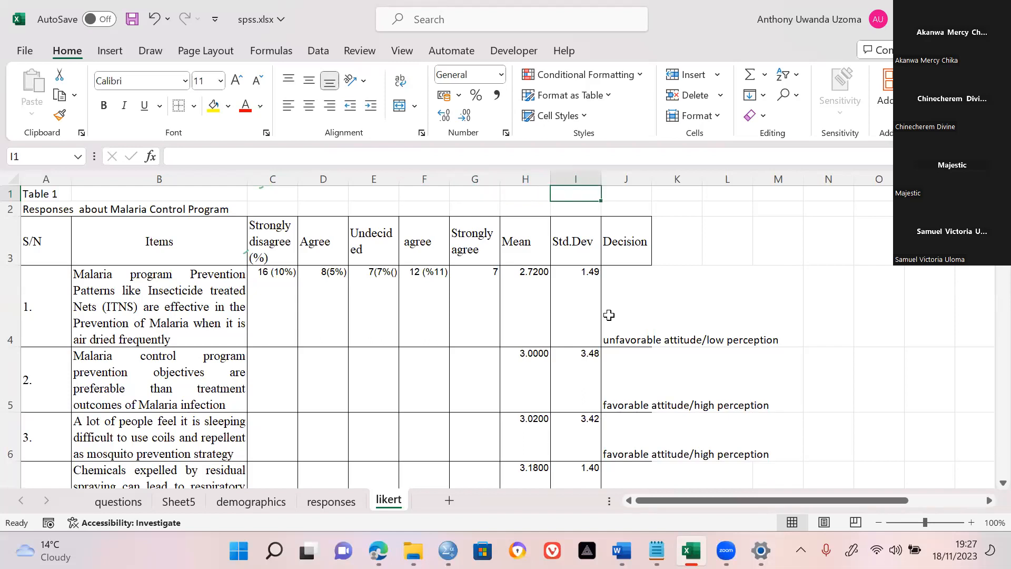
key(Left)
key(Down)
key(Down)
key(Down)
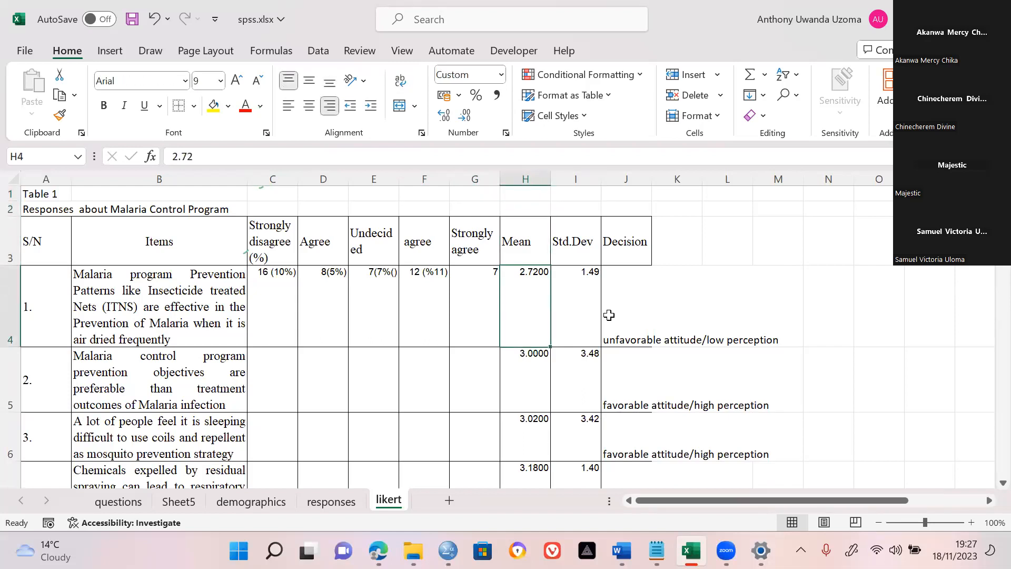
key(Down)
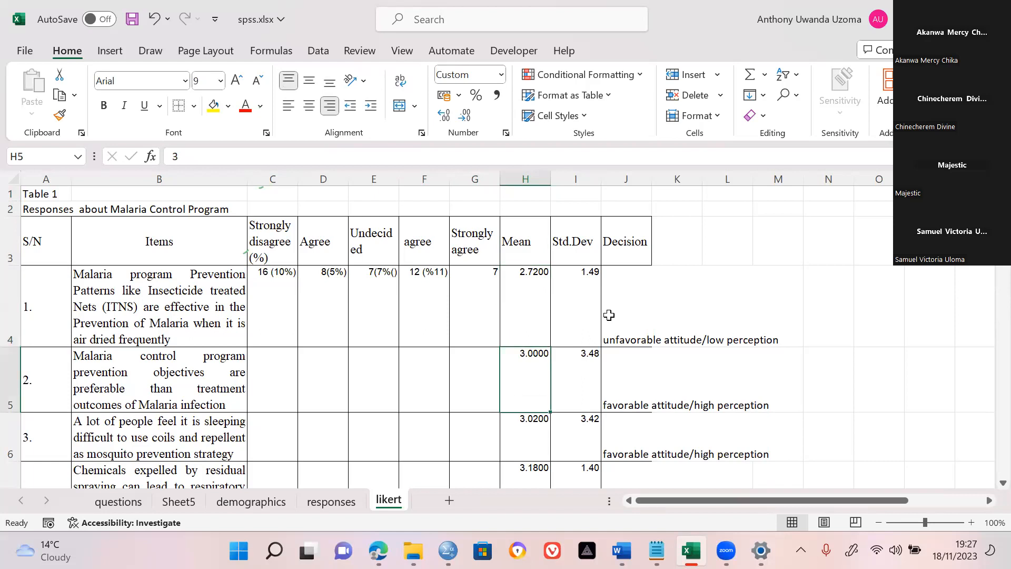
Go down the Mean column from item 2 and examine the means of the remaining items through item 7.
key(Down)
key(Down)
key(Down)
key(Down)
key(Down)
key(Up)
key(Up)
key(Down)
key(Down)
key(Down)
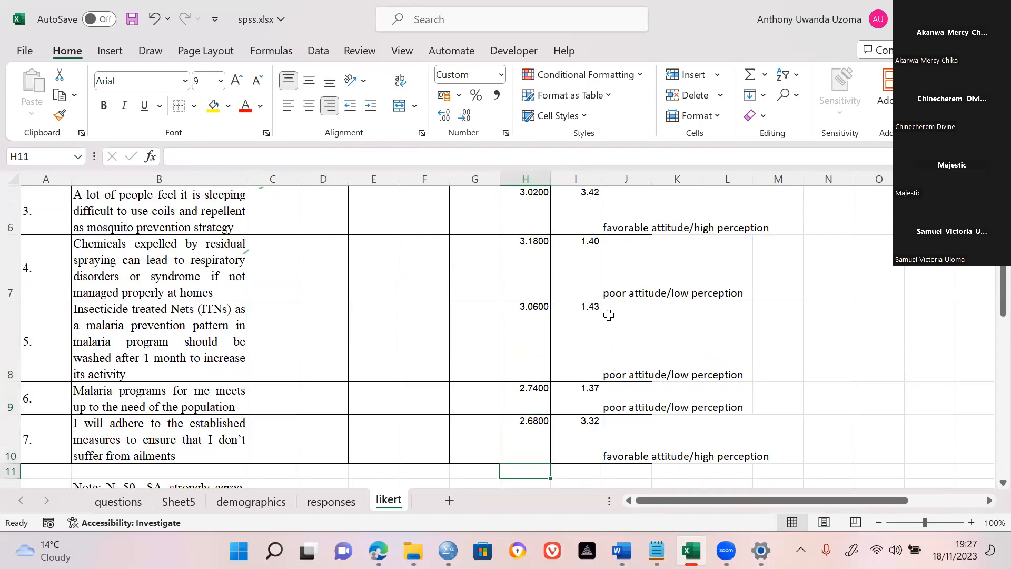
Find the list of response score ranges below the table notes and go to its Strongly disagree entry.
key(Down)
key(Down)
key(Up)
key(Left)
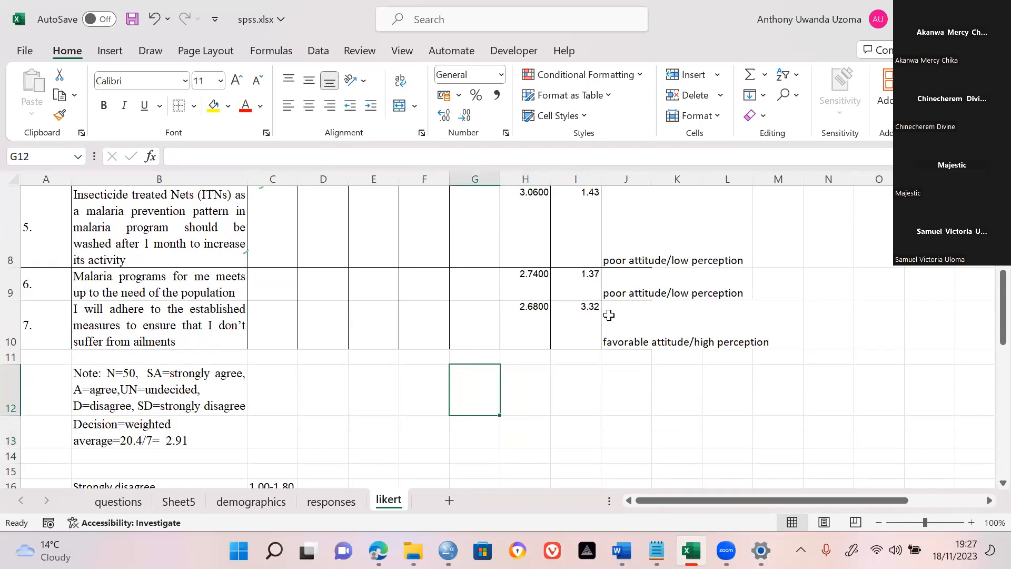
key(Left)
key(Left)
key(Left)
key(Down)
key(Down)
key(Down)
key(Left)
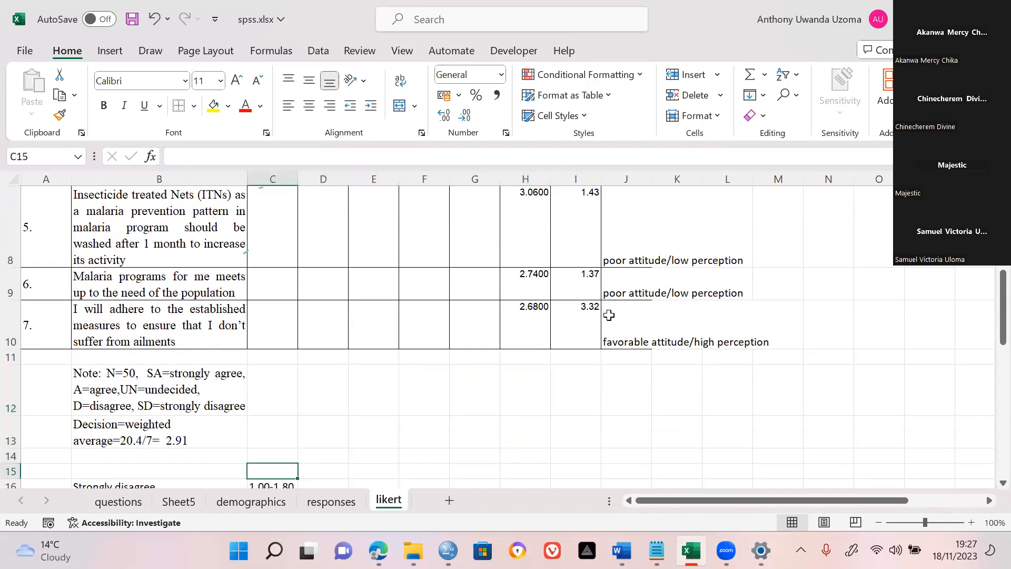
key(Down)
key(Down)
key(Left)
key(Left)
key(Right)
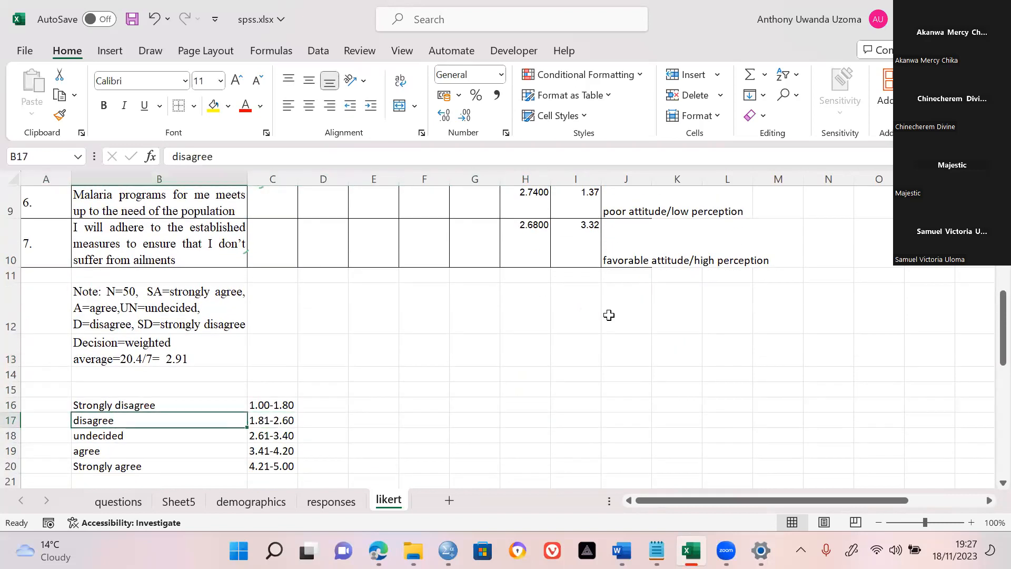
key(Right)
key(Up)
key(Left)
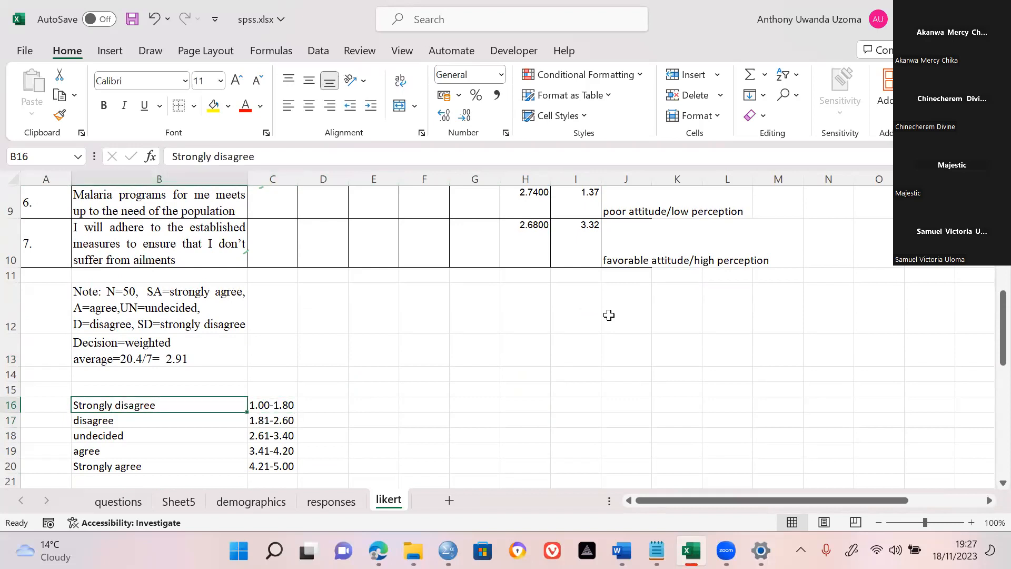
Highlight the five response categories from Strongly disagree to Strongly agree together with their score ranges.
key(shift+Down)
key(shift+Down)
key(shift+Down)
key(shift+Down)
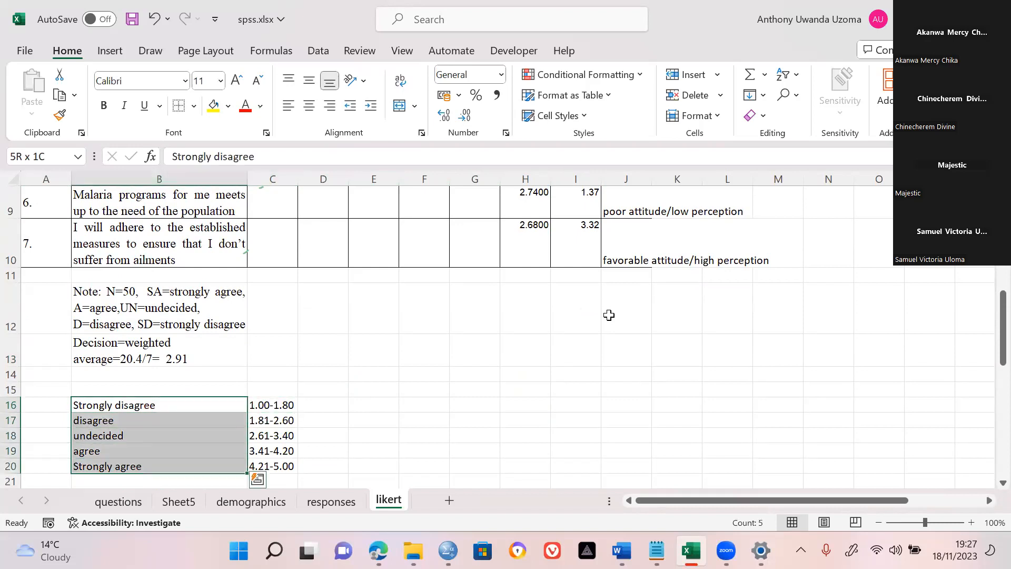
key(shift+Right)
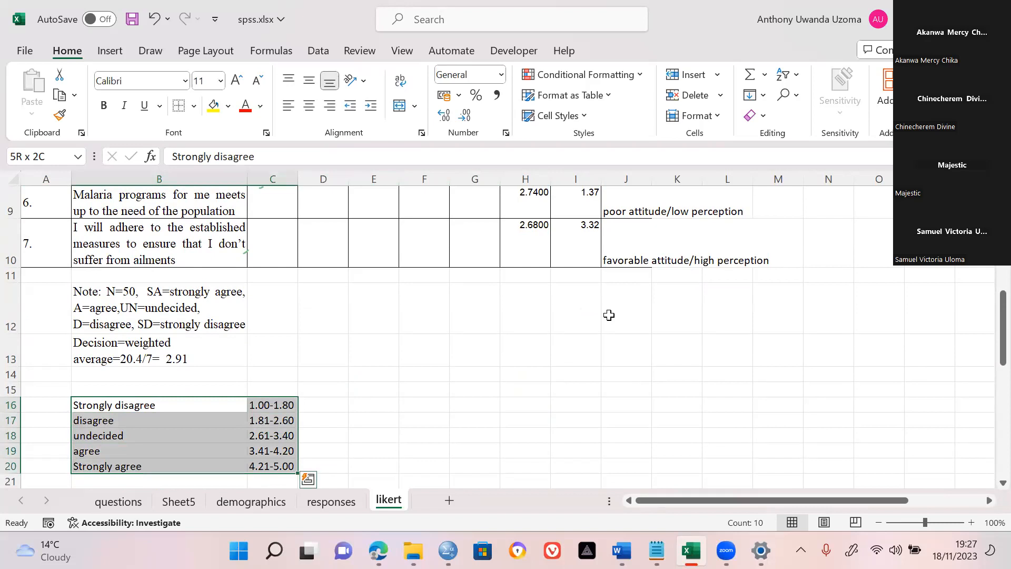
Return to the table's header row and look across the response category headers up to Strongly agree and back.
key(Up)
key(Up)
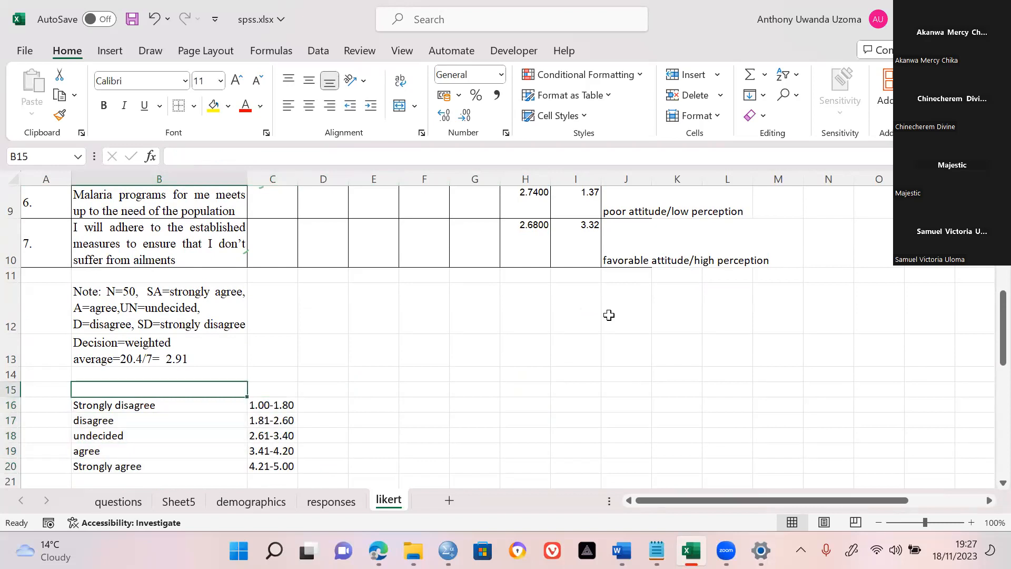
key(Up)
key(Up)
key(Up)
key(Up)
key(Up)
key(Up)
key(Up)
key(Up)
key(Up)
key(Up)
key(Up)
key(Up)
key(Up)
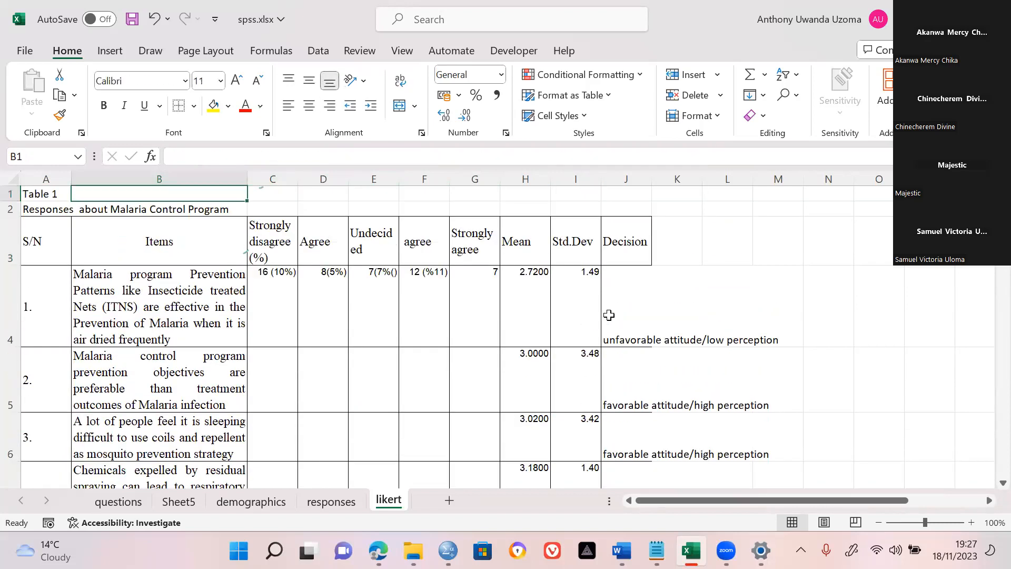
key(Down)
key(Down)
key(Right)
key(Right)
key(Right)
key(Right)
key(Right)
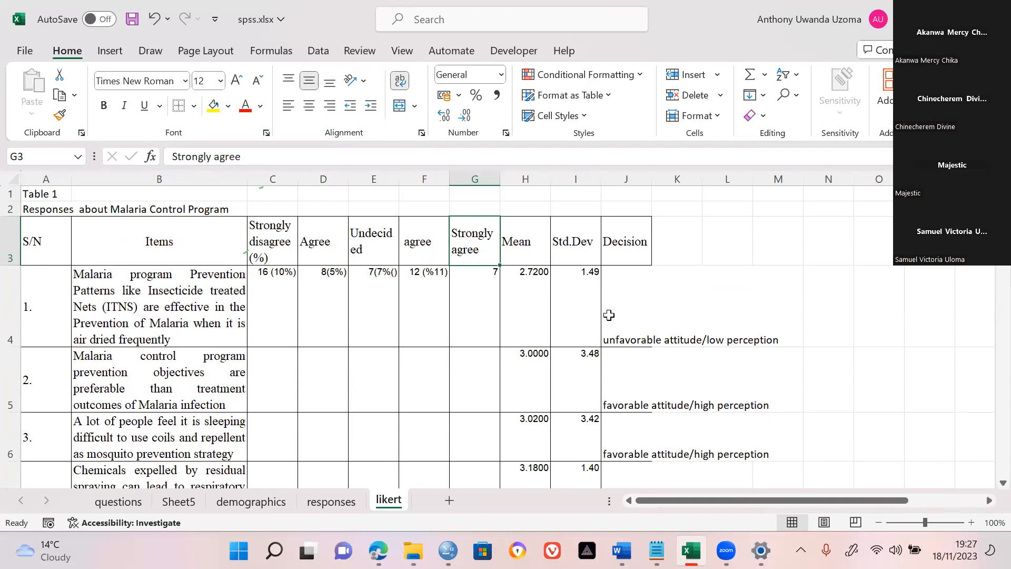
key(Left)
key(Left)
key(Left)
key(Left)
key(Left)
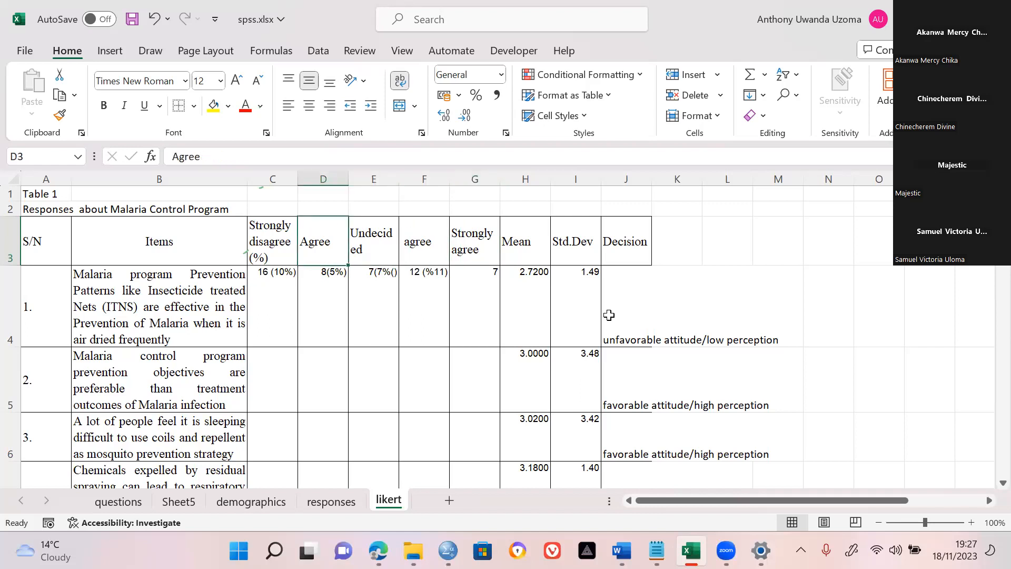
Go back down past the items and notes to compare the score ranges, ending at the Strongly agree range.
key(Down)
key(Down)
key(Down)
key(Down)
key(Down)
key(Down)
key(Down)
key(Down)
key(Down)
key(Down)
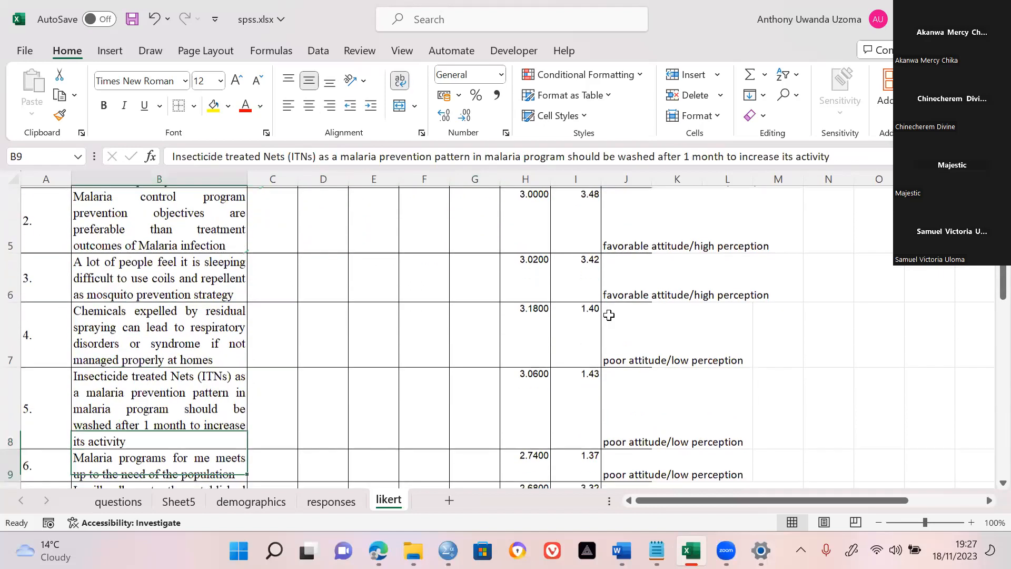
key(Down)
key(Down)
key(Down)
key(Down)
key(Up)
key(Up)
key(Right)
key(Left)
key(Down)
key(Down)
key(Right)
key(Up)
key(Left)
key(Right)
key(Down)
key(Down)
key(Down)
key(Down)
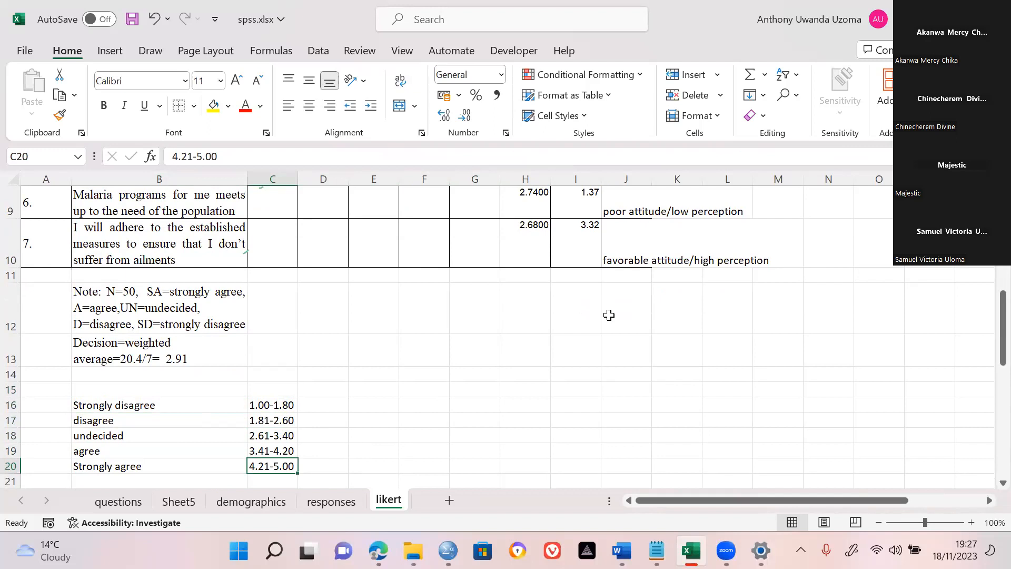
Highlight the score ranges upward from Strongly agree, including their category labels.
key(shift+Up)
key(shift+Up)
key(shift+Up)
key(shift+Up)
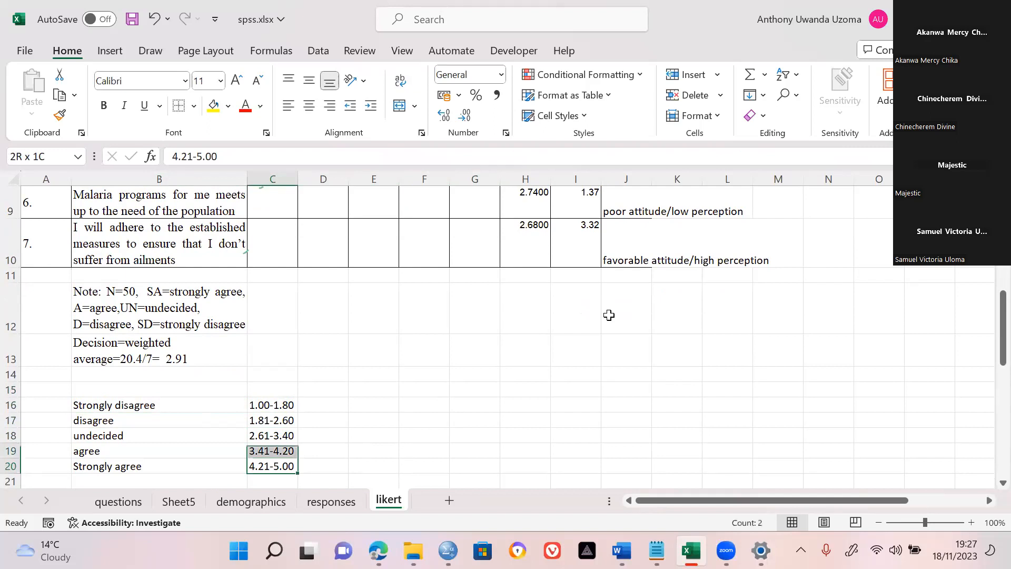
key(shift+Left)
key(shift+Left)
Read the note below the table that explains N and the response abbreviations.
key(Up)
key(Up)
key(Up)
key(Up)
key(Up)
key(Up)
key(Up)
key(Up)
key(Up)
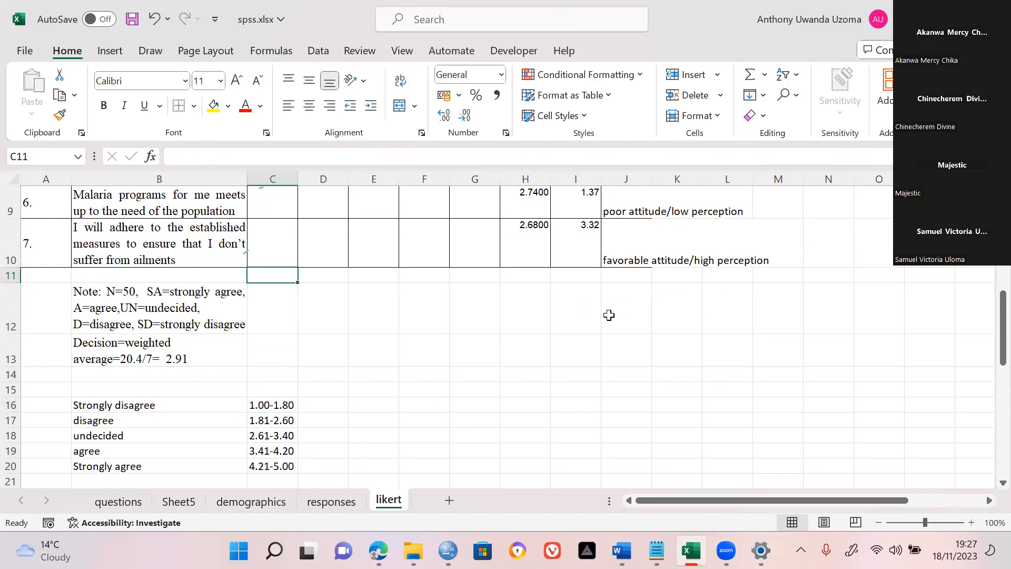
key(Left)
key(Left)
key(Down)
key(Right)
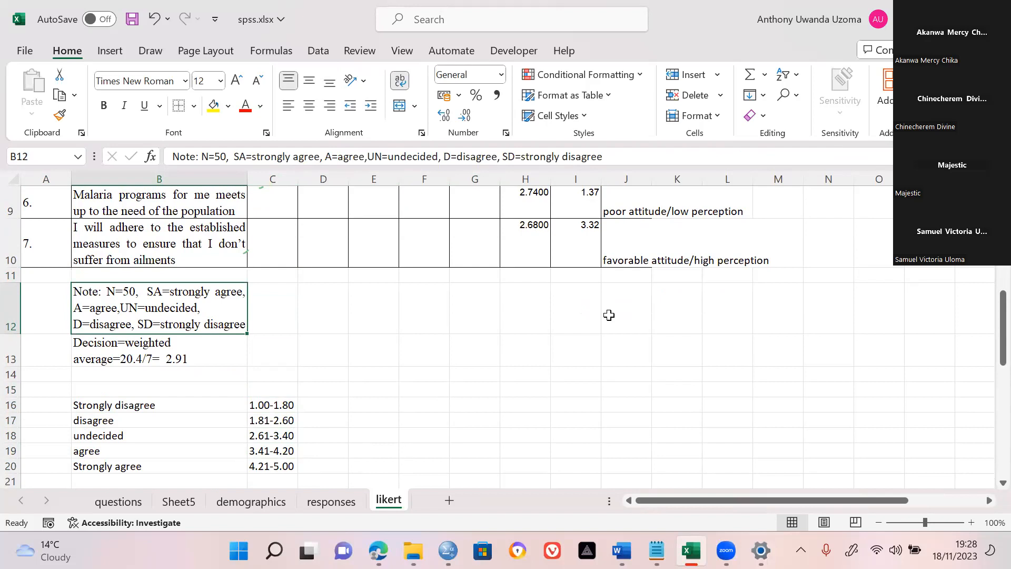
Look back over items 4 to 7 and across item 7's response columns.
key(Up)
key(Up)
key(Up)
key(Up)
key(Up)
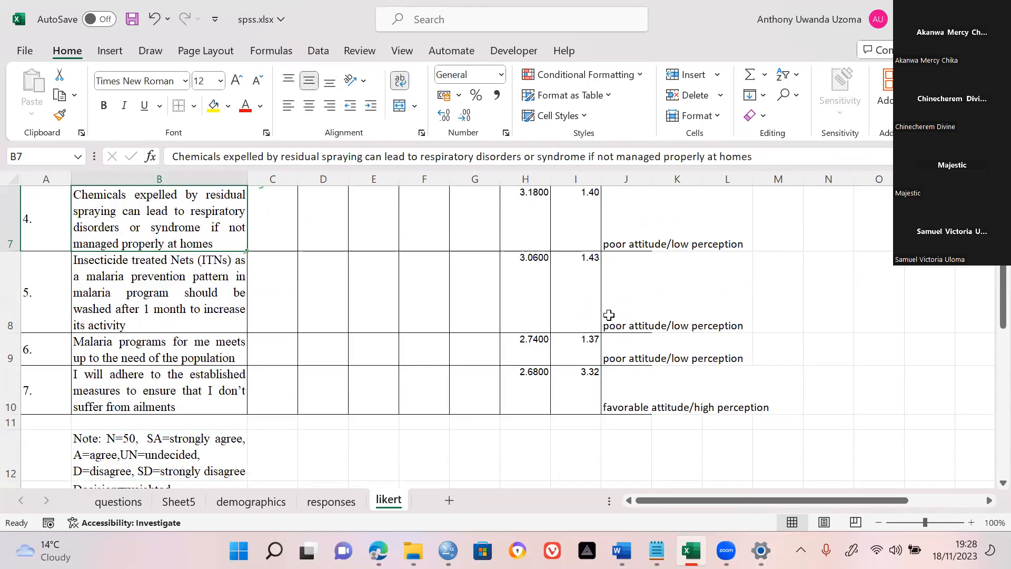
key(Down)
key(Down)
key(Down)
key(Right)
key(Right)
key(Right)
key(Right)
key(Right)
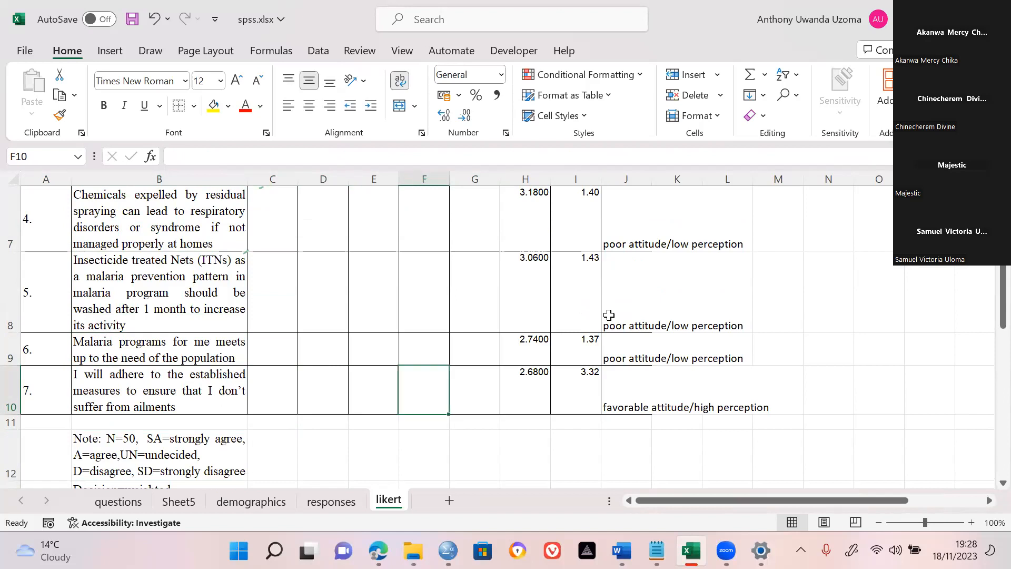
Return to the top of the Mean column and go through all the item means down to item 7.
key(Right)
key(Up)
key(Up)
key(Up)
key(Up)
key(Up)
key(Up)
key(Up)
key(Up)
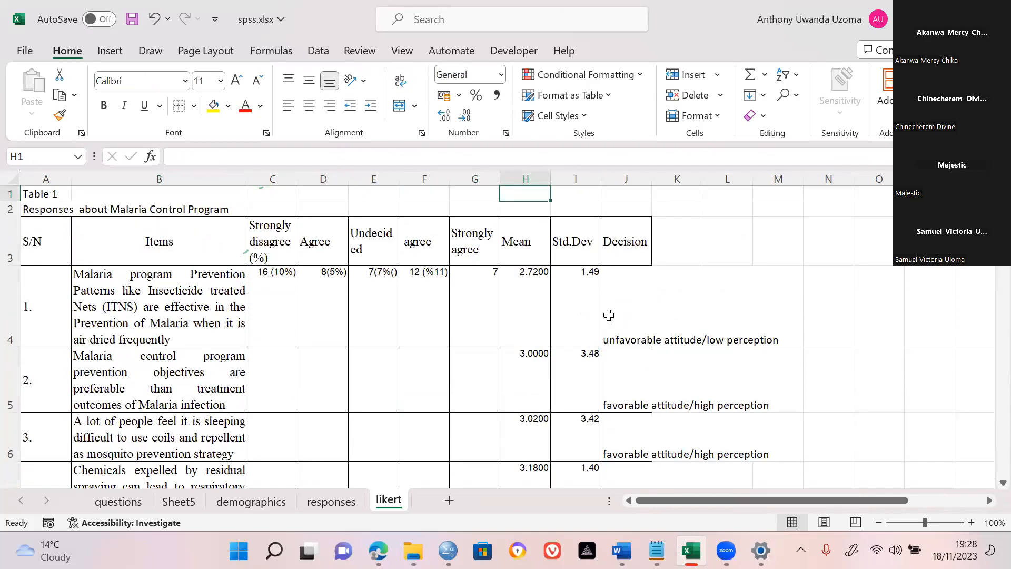
key(Down)
key(Down)
key(Down)
key(Down)
key(Down)
key(Down)
key(Down)
key(Down)
key(Down)
key(Down)
key(Up)
key(Up)
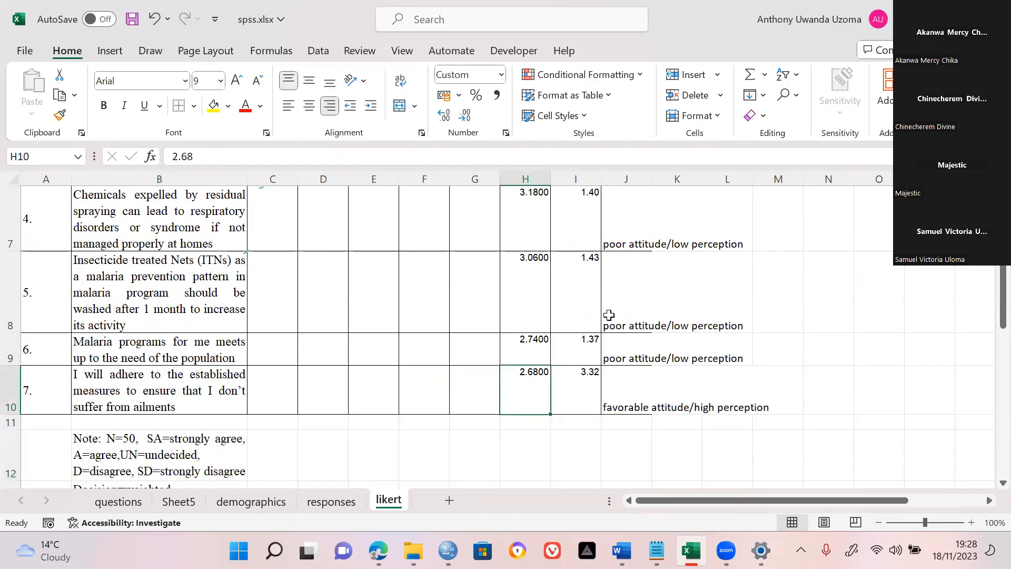
Move from item 7's mean to the weighted average decision note below the table and read its calculation.
key(Left)
key(Left)
key(Left)
key(Down)
key(Down)
key(Left)
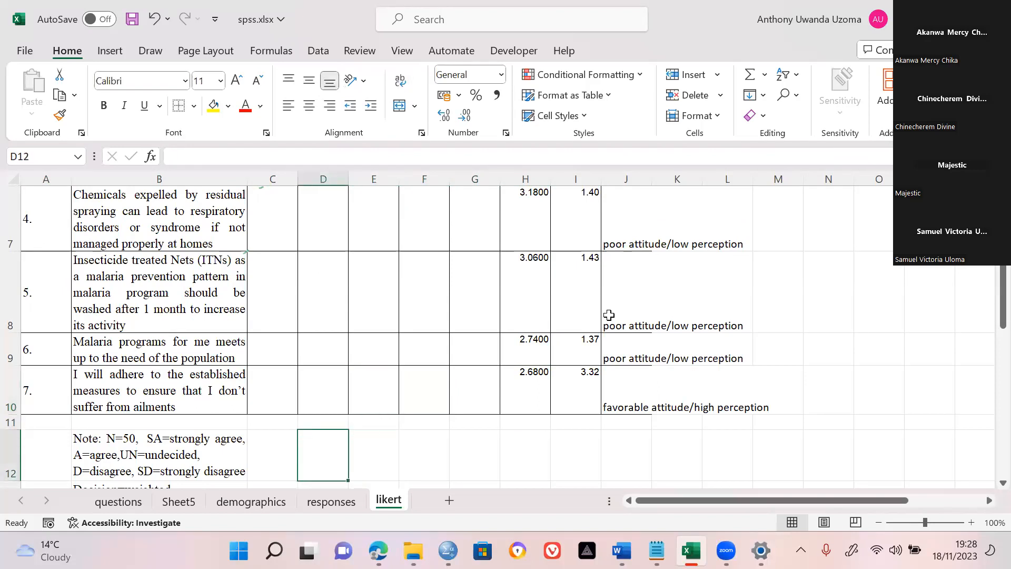
key(Down)
key(Down)
key(Up)
key(Left)
key(Left)
key(Left)
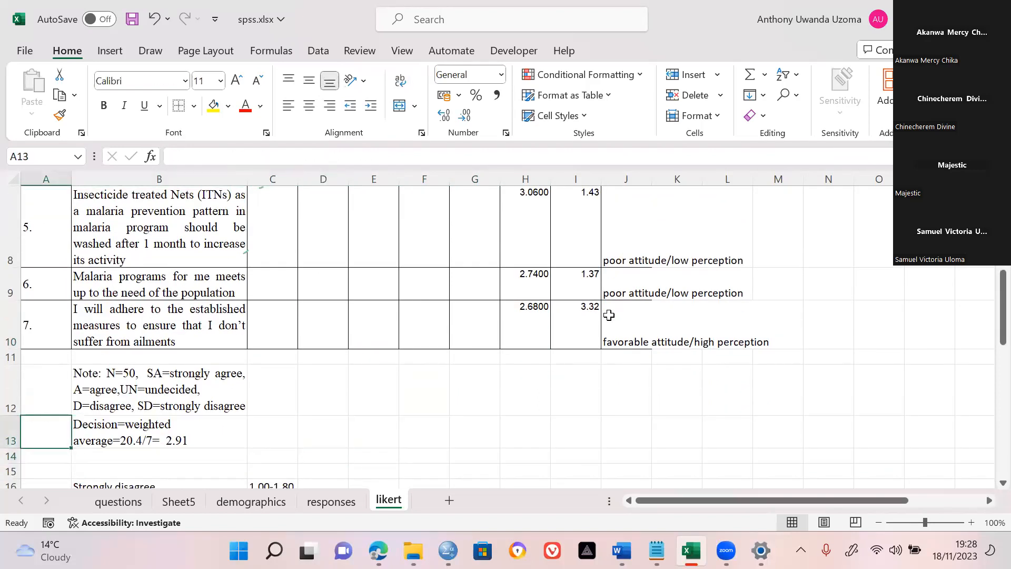
key(Right)
key(Right)
key(Left)
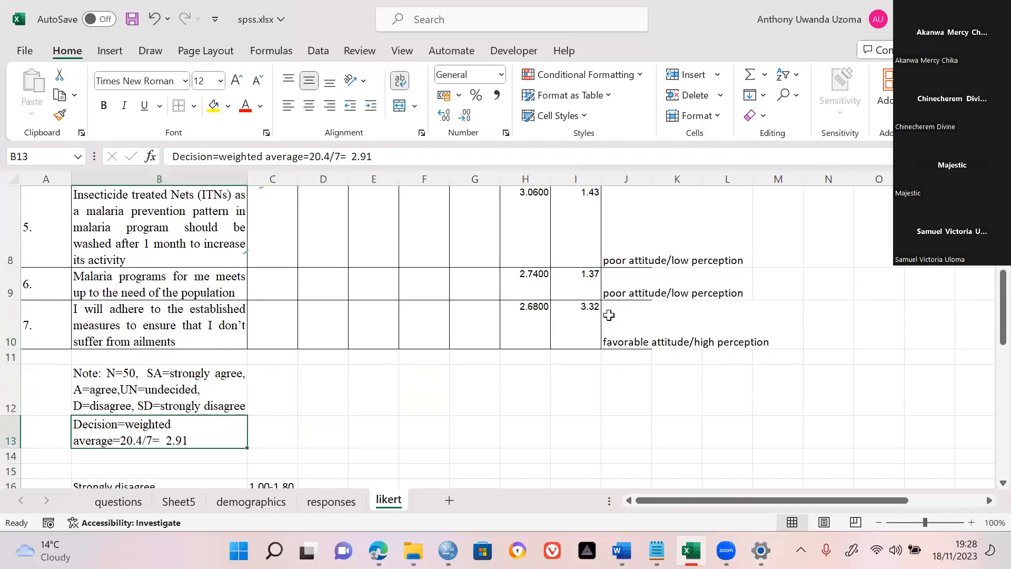
Move from the weighted average note to the response category list and check the undecided score range.
key(Down)
key(Down)
key(Down)
key(Down)
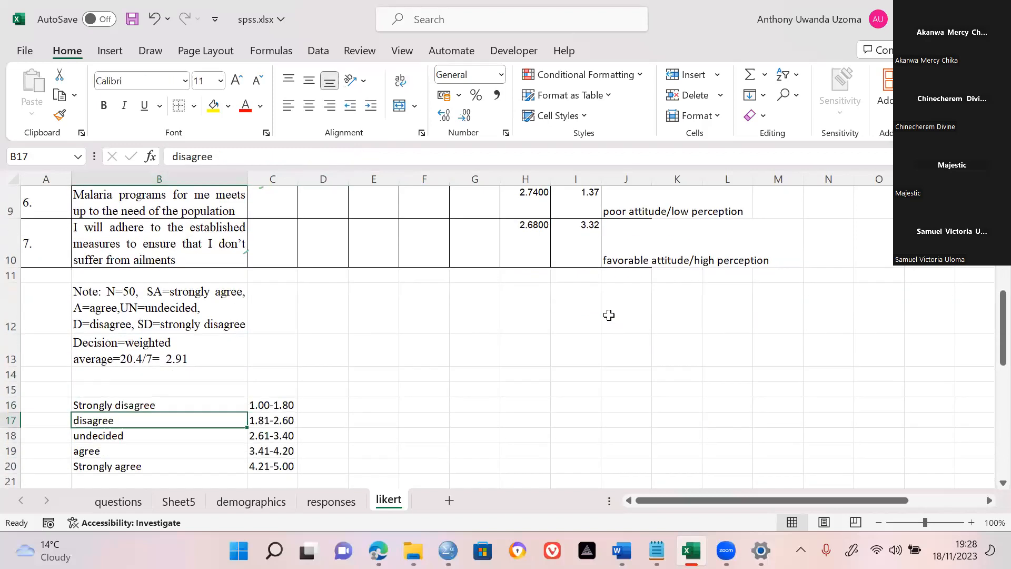
key(Right)
key(Down)
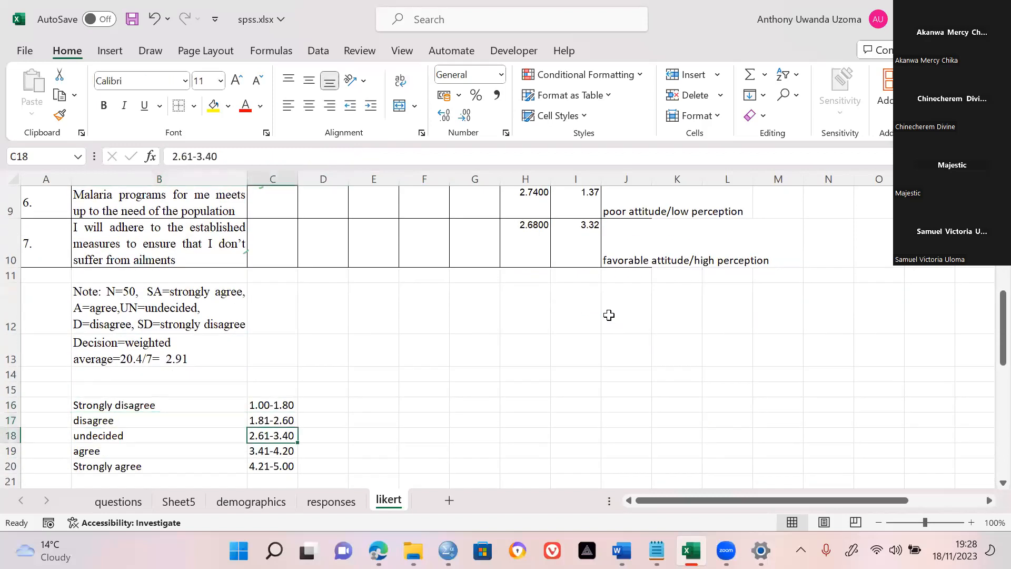
Go over the score ranges beside the response categories from Strongly disagree to undecided.
key(Up)
key(Up)
key(Up)
key(Up)
key(Up)
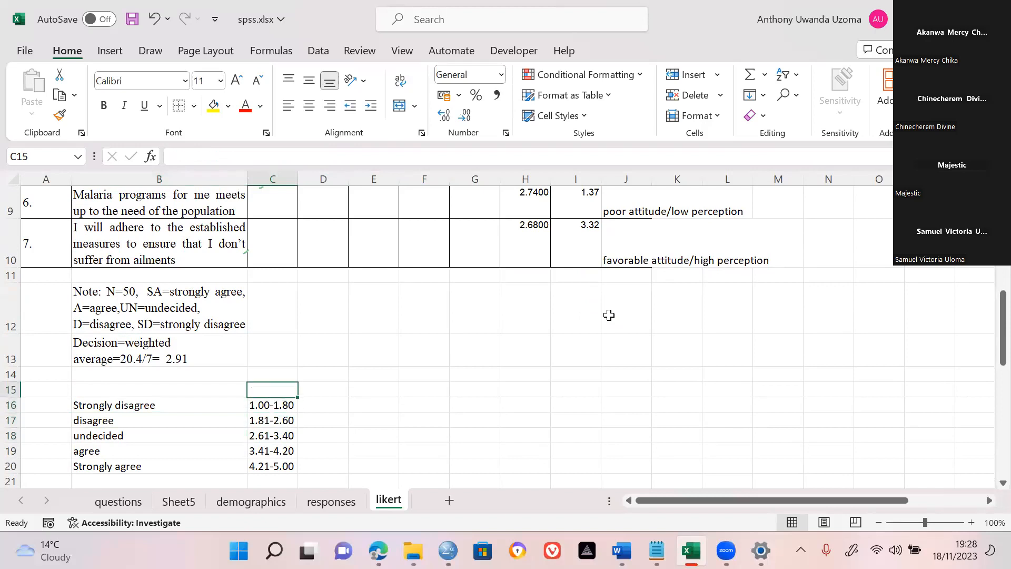
key(Down)
key(Down)
key(Down)
key(Down)
key(Down)
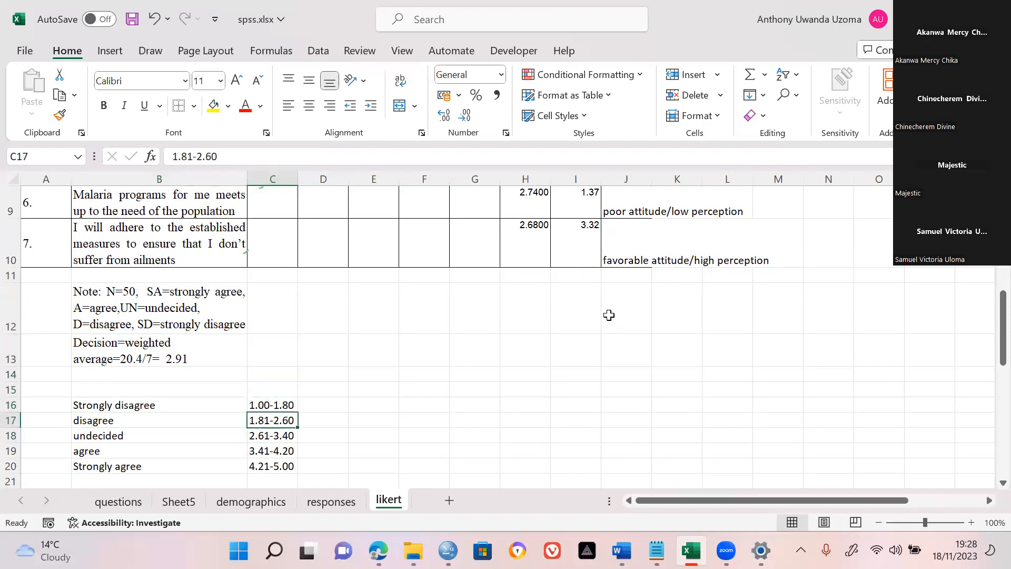
key(Left)
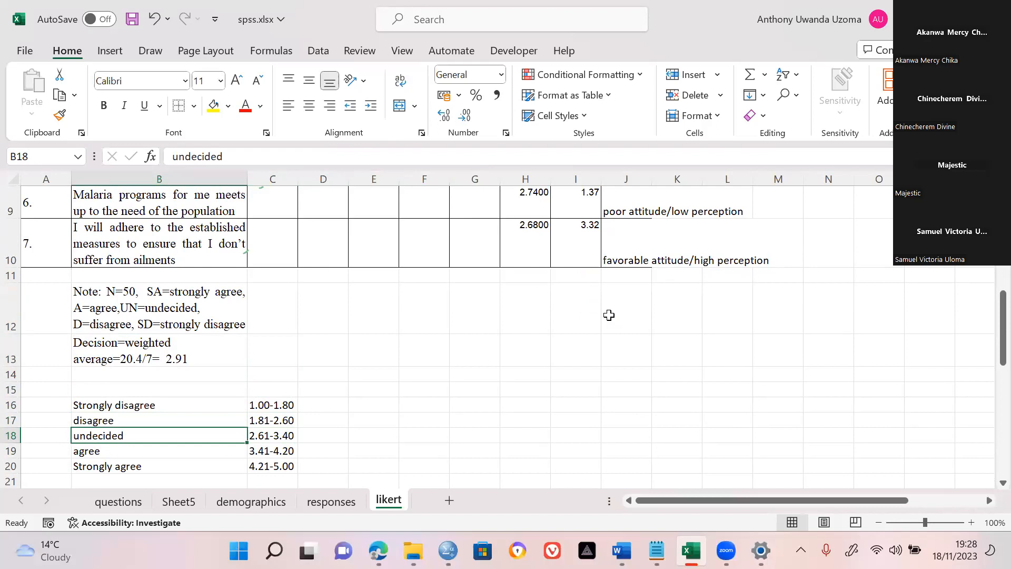
Return from the score range list to the top of the Likert table and move across to item 1's mean.
key(Up)
key(Up)
key(Up)
key(Up)
key(Up)
key(Up)
key(Up)
key(Up)
key(Up)
key(Up)
key(Up)
key(Up)
key(Up)
key(Up)
key(Up)
key(Up)
key(Up)
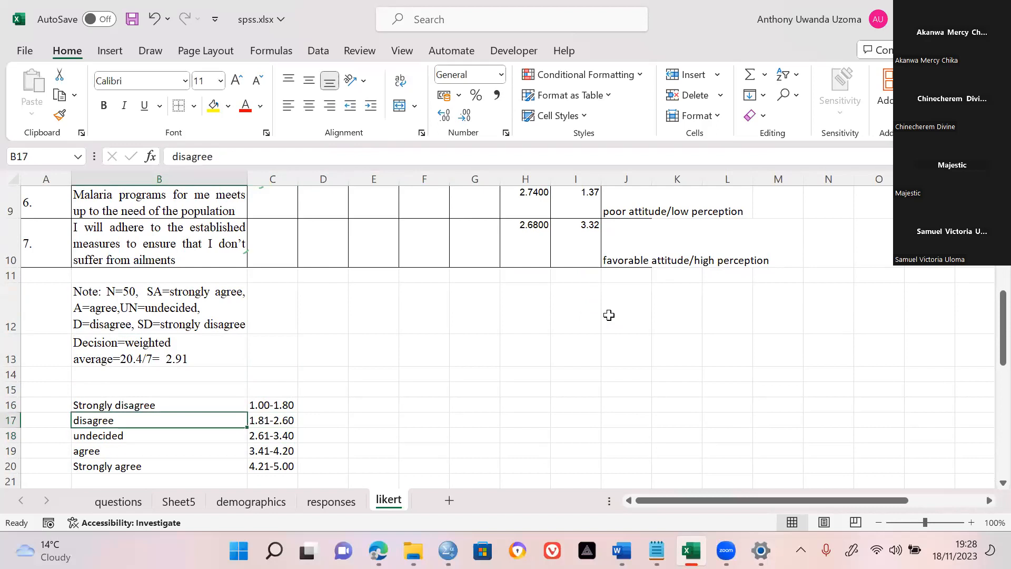
key(Down)
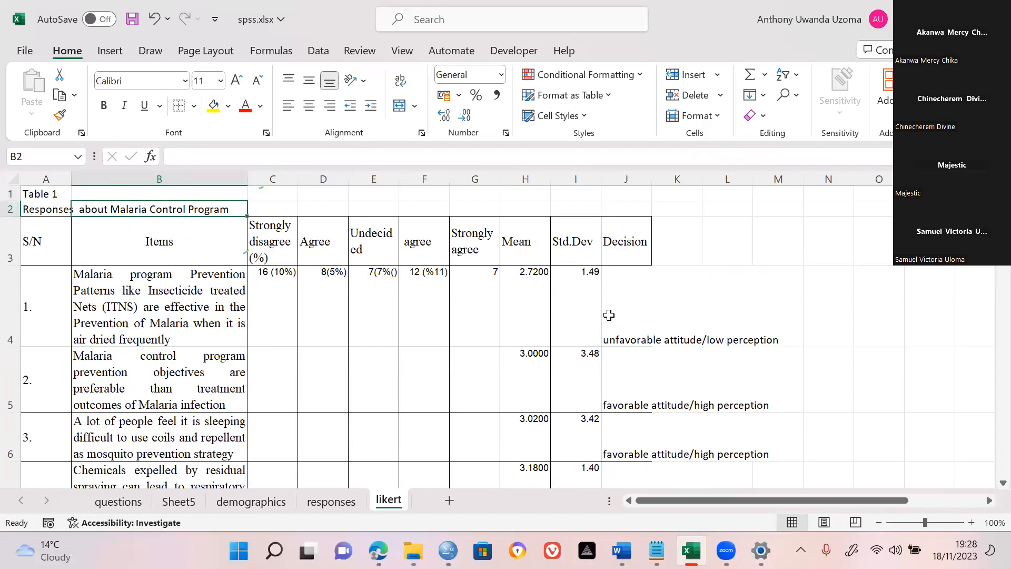
key(Right)
key(Right)
key(Right)
key(Right)
key(Right)
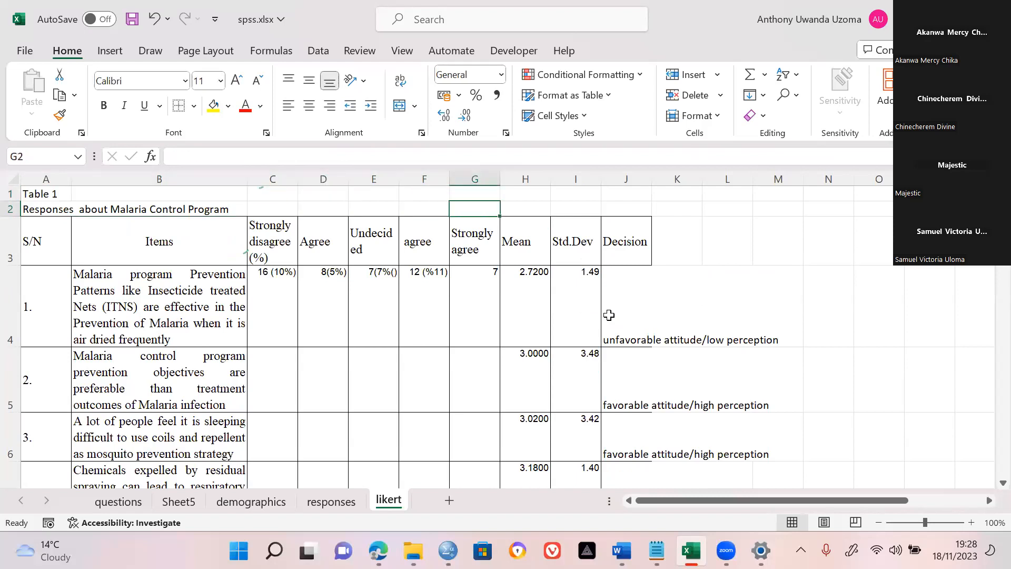
key(Down)
key(Down)
key(Right)
Go through the item means from item 1 down to item 7.
key(Down)
key(Down)
key(Down)
key(Down)
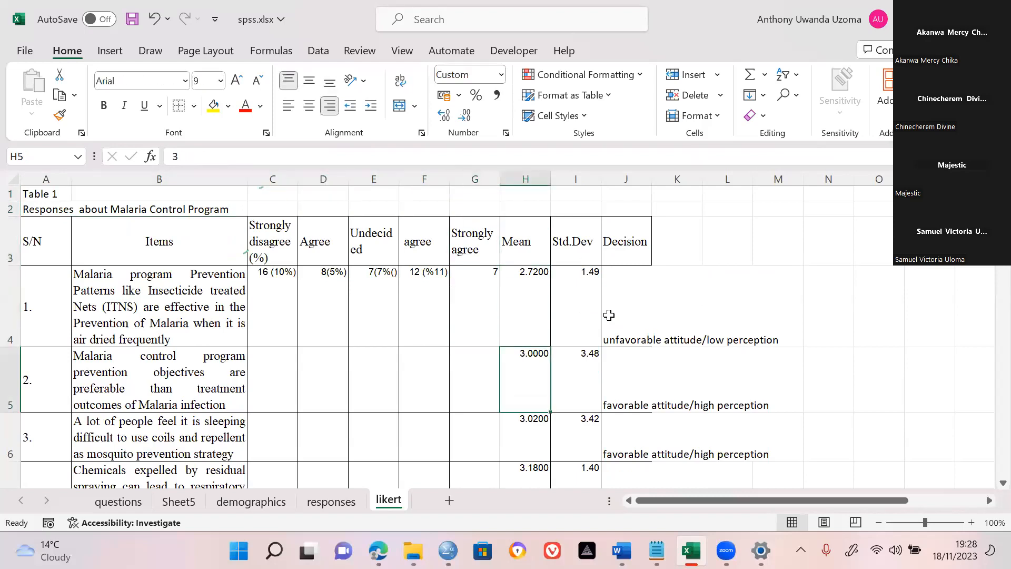
key(Down)
key(Down)
key(Down)
key(Down)
key(Down)
key(Down)
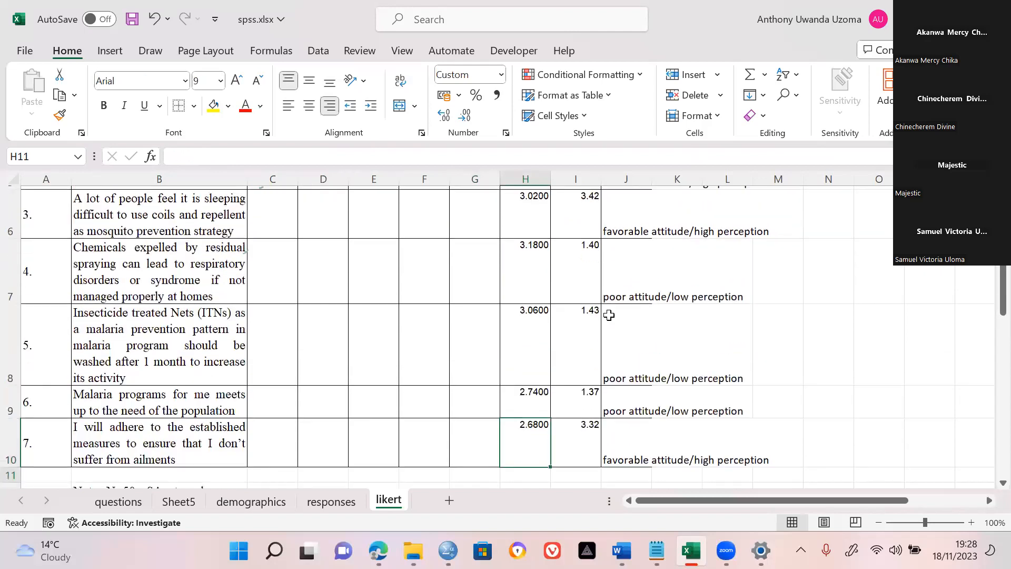
Go back from the item means to the weighted average decision note below the table.
key(Up)
key(Up)
key(Up)
key(Left)
key(Left)
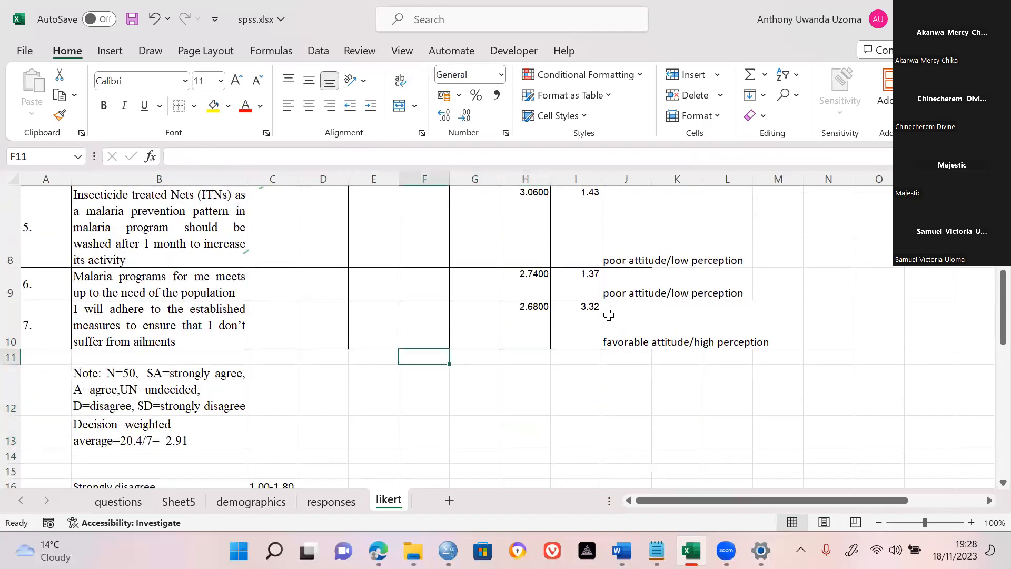
key(Left)
key(Down)
key(Left)
key(Down)
key(Left)
key(Left)
key(Left)
key(Right)
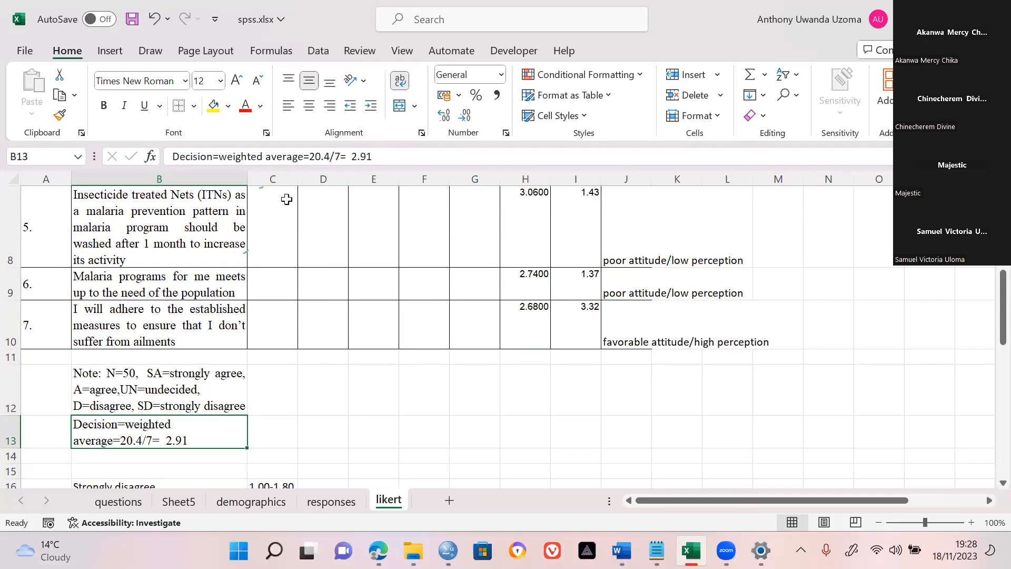
Compare the weighted average with the category score ranges, marking the disagree and undecided labels.
key(Down)
key(Down)
key(Down)
key(Down)
key(Down)
key(Down)
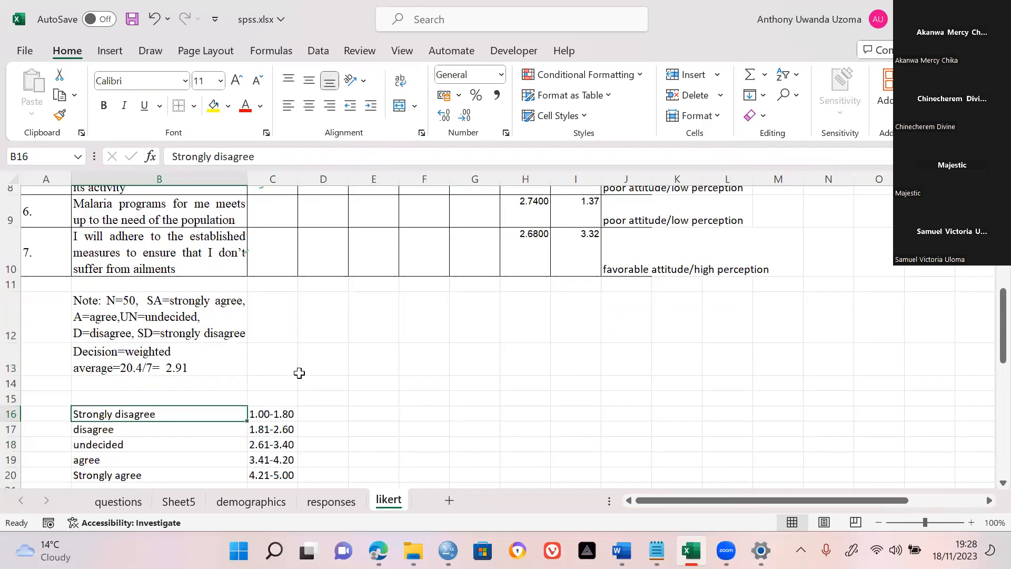
key(Up)
key(Up)
key(Up)
key(Down)
key(Down)
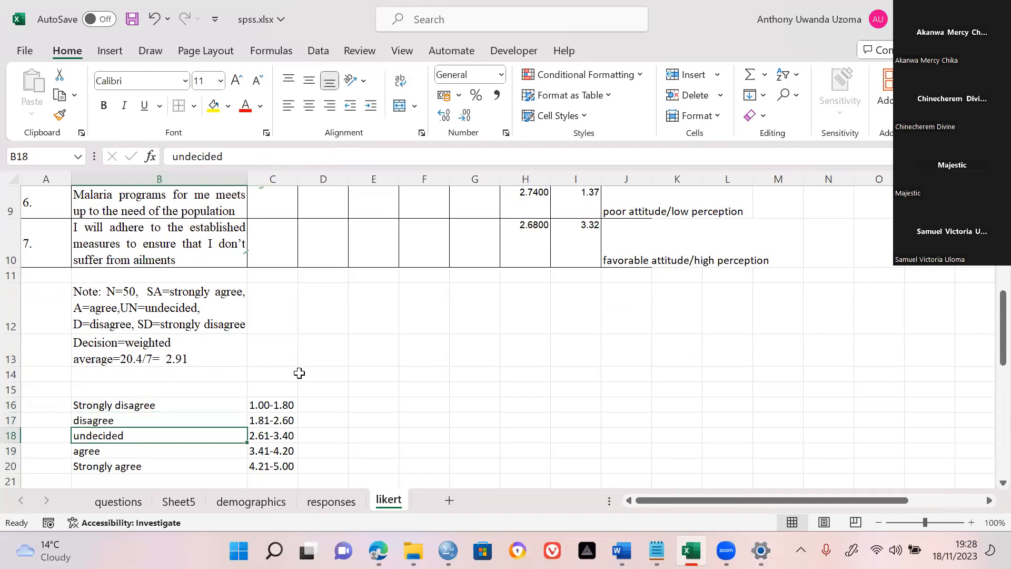
key(shift+Down)
key(shift+Down)
key(shift+Up)
key(shift+Up)
key(shift+Up)
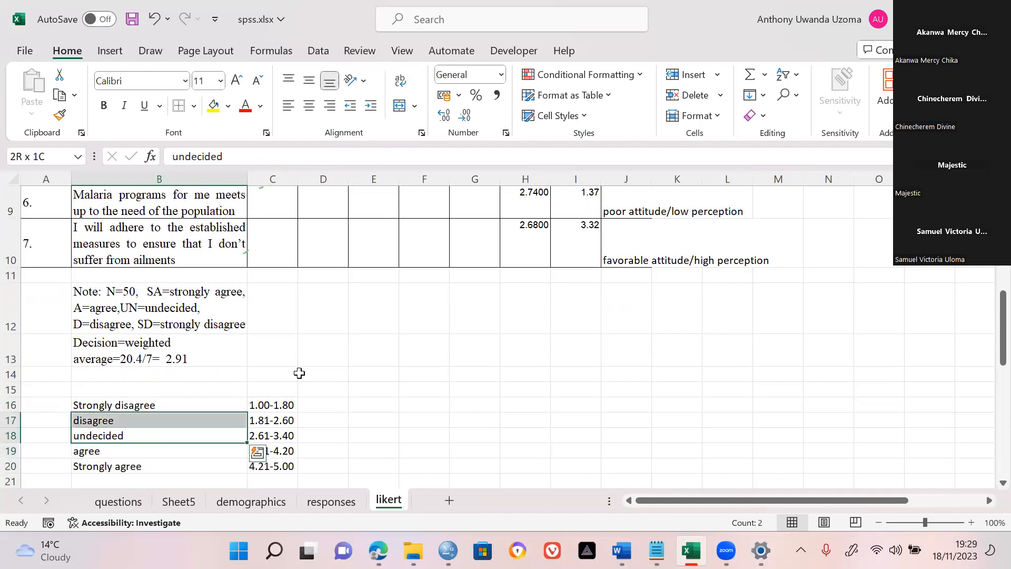
Return from the category labels to the weighted average decision note and reread its value.
key(Up)
key(Up)
key(Up)
key(Up)
key(Up)
key(Up)
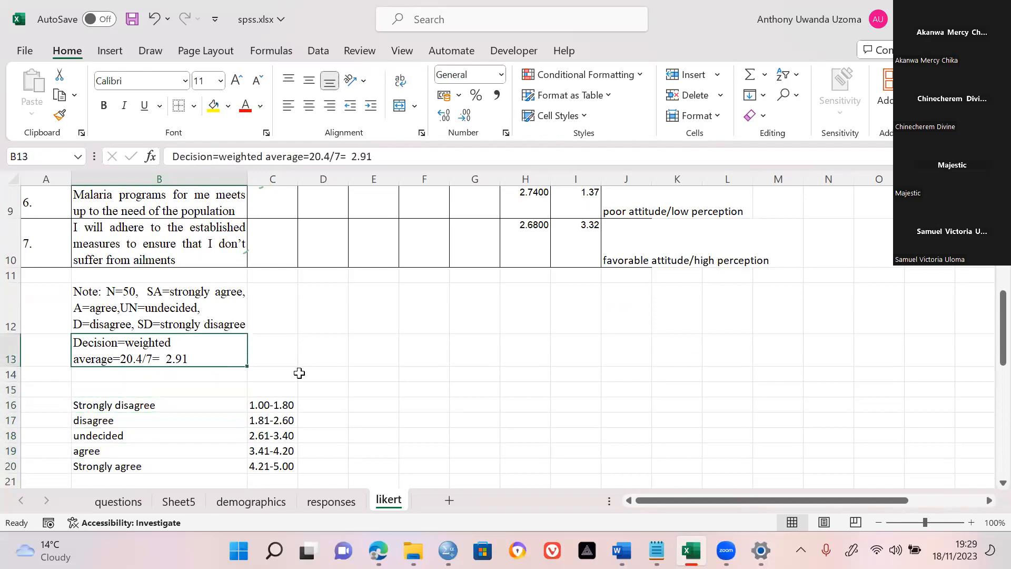
key(Down)
key(Up)
Move from the weighted average note across to the Mean column and up to item 1's standard deviation.
key(Right)
key(Right)
key(Right)
key(Right)
key(Right)
key(Right)
key(Up)
key(Up)
key(Up)
key(Up)
key(Up)
key(Up)
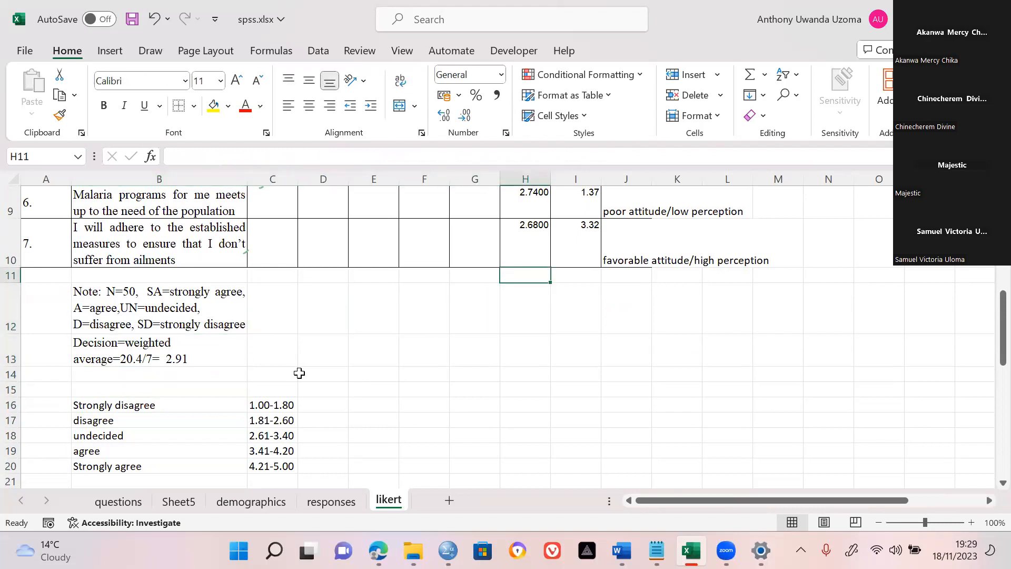
key(Up)
key(Up)
key(Right)
key(Up)
key(Down)
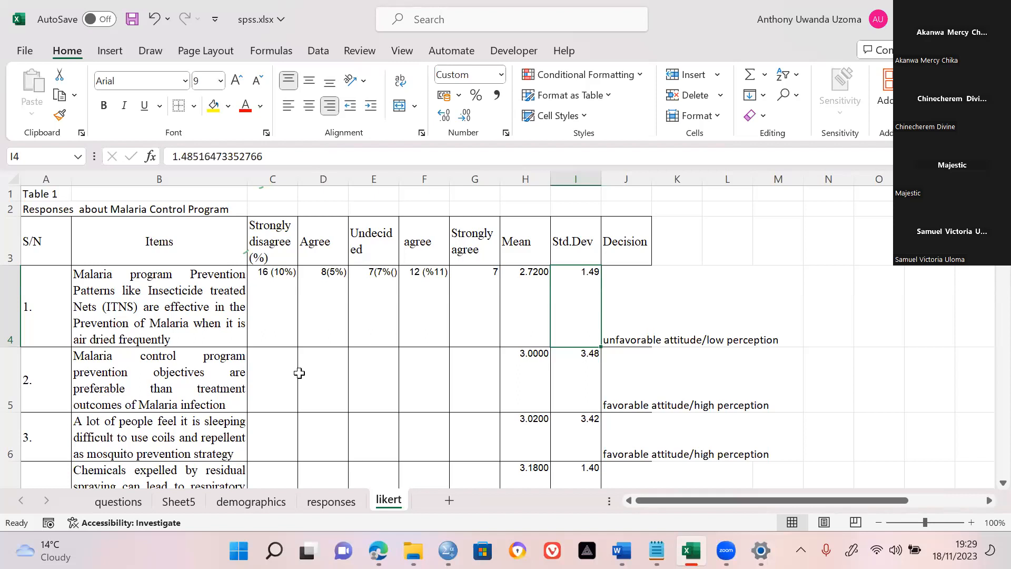
Check the decision given for item 1 against its neighbouring standard deviation.
click(635, 325)
key(Right)
key(Right)
key(Left)
key(Left)
key(Left)
Go down the Std.Dev column past item 7 and select the Strongly disagree label in the score range list.
key(Down)
key(Down)
key(Down)
key(Down)
key(Down)
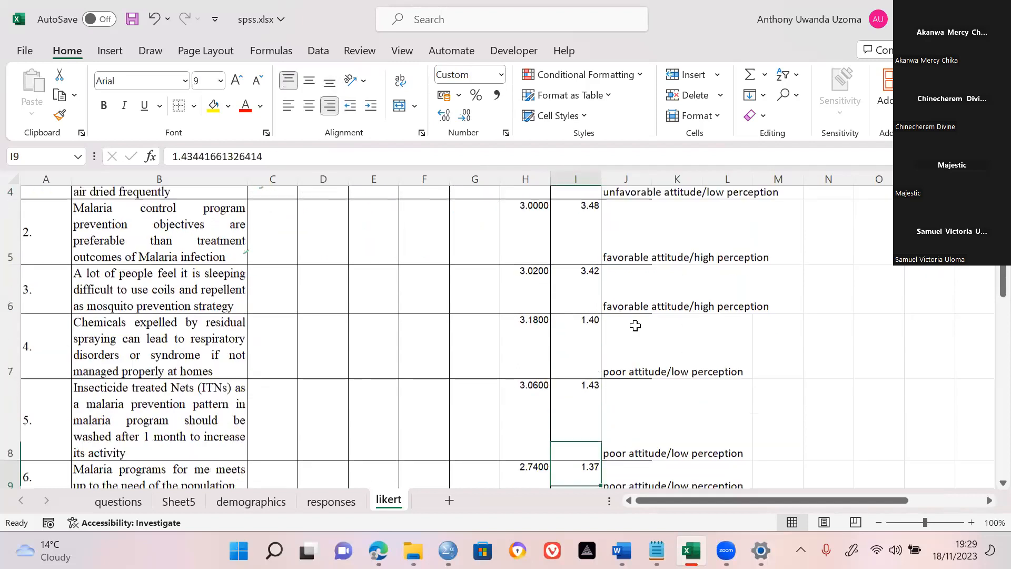
key(Down)
key(Down)
key(Down)
key(Down)
key(Down)
key(Down)
key(Down)
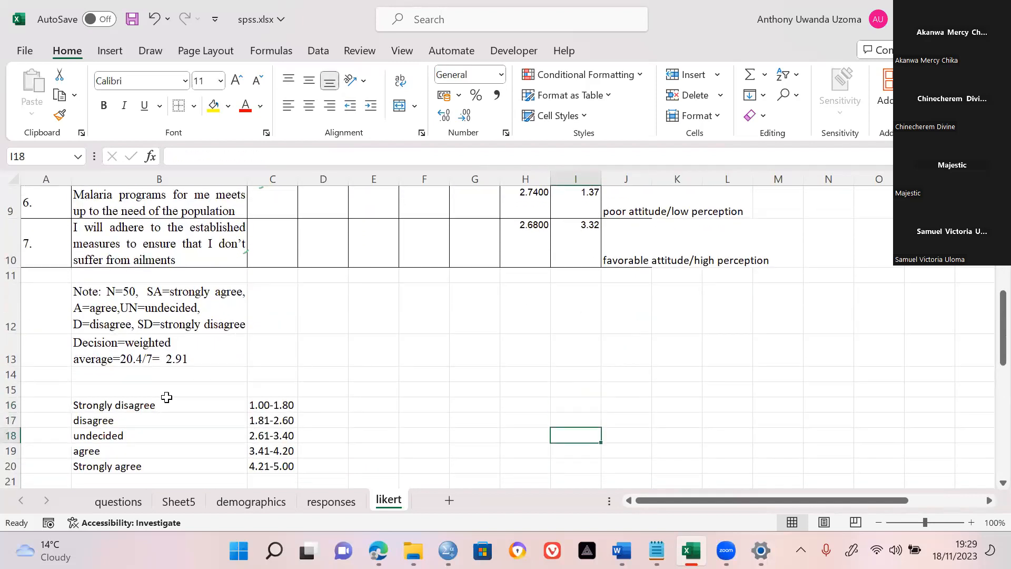
click(150, 404)
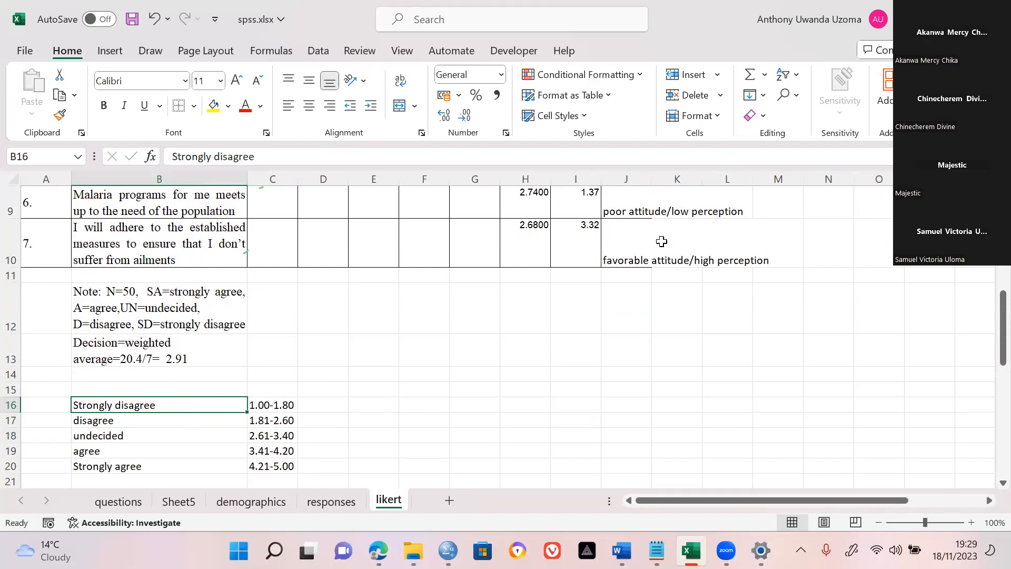
Review the decisions upward from item 7 to the first items in the Decision column.
click(661, 242)
key(Left)
key(Up)
key(Up)
key(Up)
key(Up)
key(Up)
key(Up)
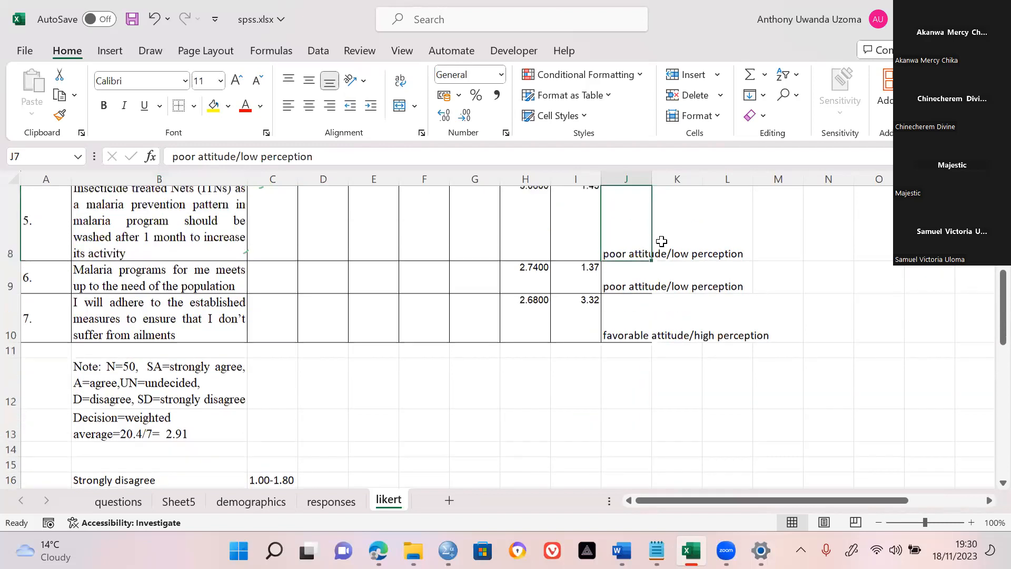
key(Down)
key(Down)
key(Up)
key(Up)
key(Up)
Read the decisions back down the Decision column through item 7 to the weighted average note's row.
key(Down)
key(Down)
key(Down)
key(Down)
key(Down)
key(Down)
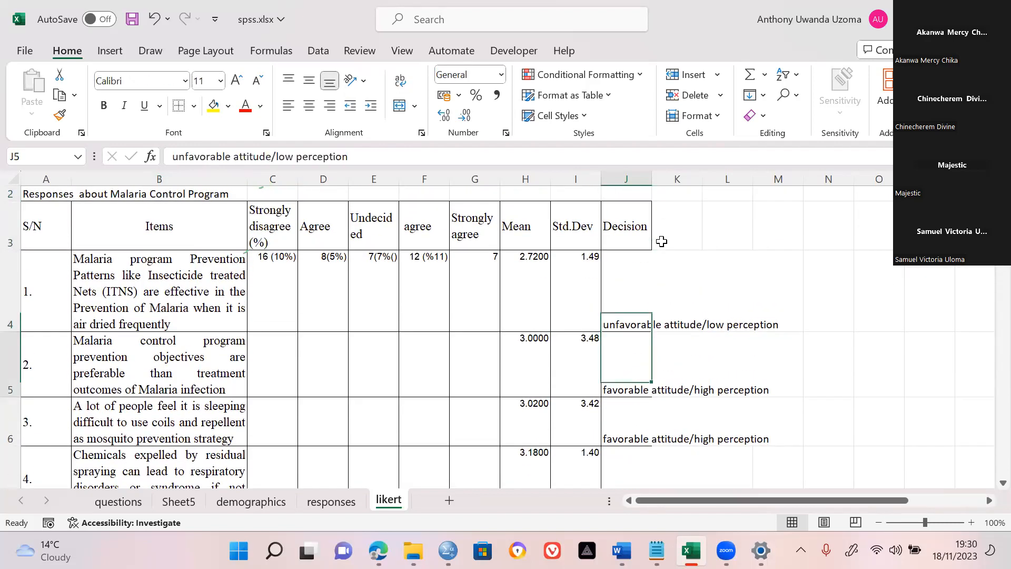
key(Down)
key(Down)
key(Down)
key(Down)
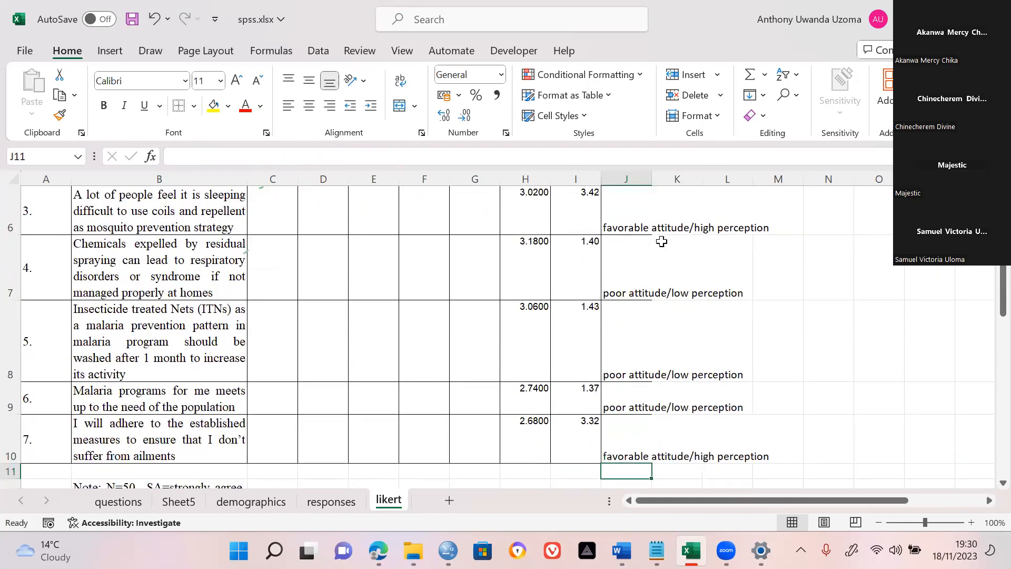
key(Up)
key(Up)
key(Up)
key(Up)
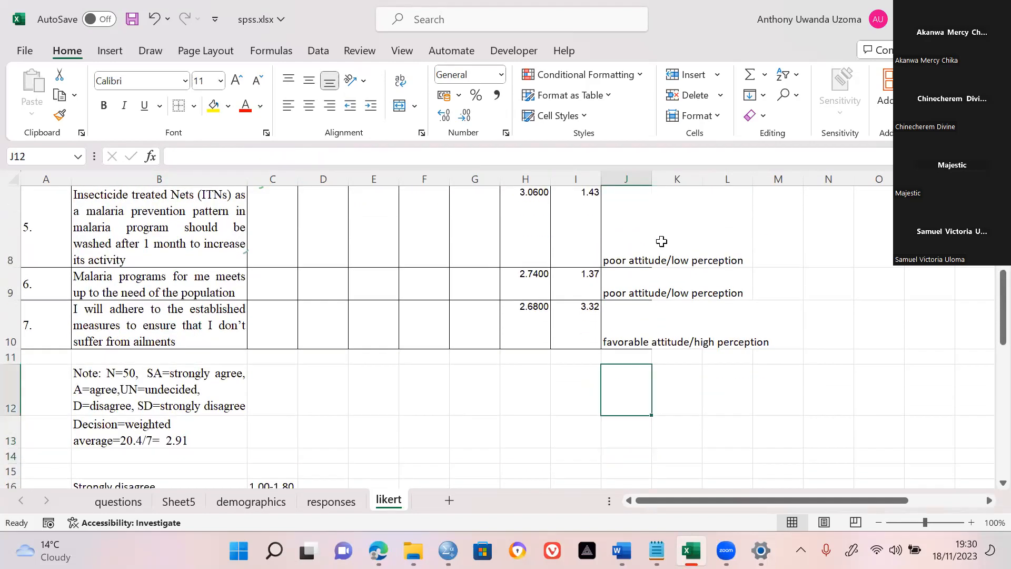
key(Down)
key(Right)
key(Left)
key(Down)
key(Down)
key(Down)
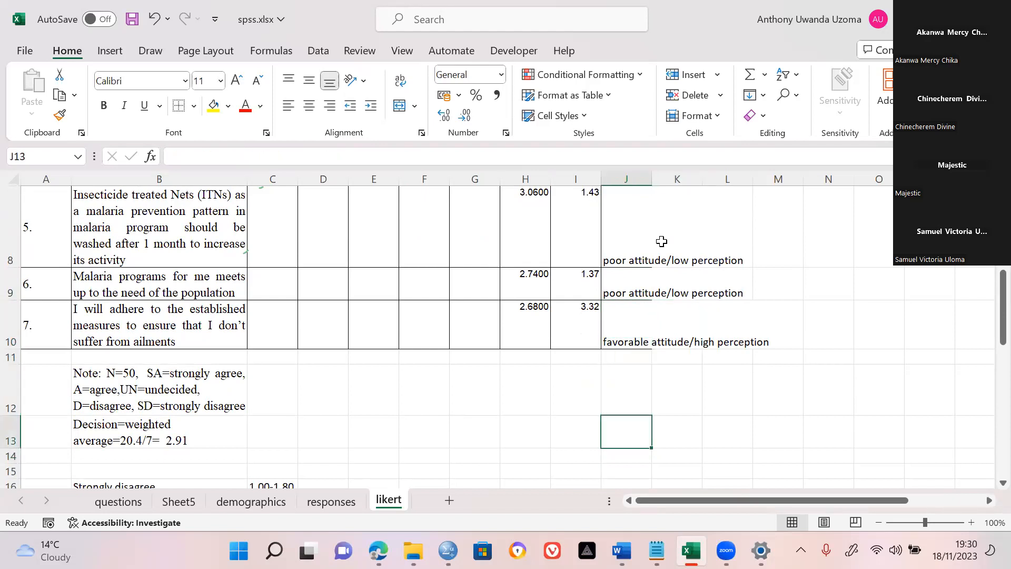
Review the decisions upward from the weighted average note's row to the Decision heading.
key(Up)
key(Up)
key(Up)
key(Up)
key(Up)
key(Up)
key(Up)
key(Up)
key(Up)
key(Up)
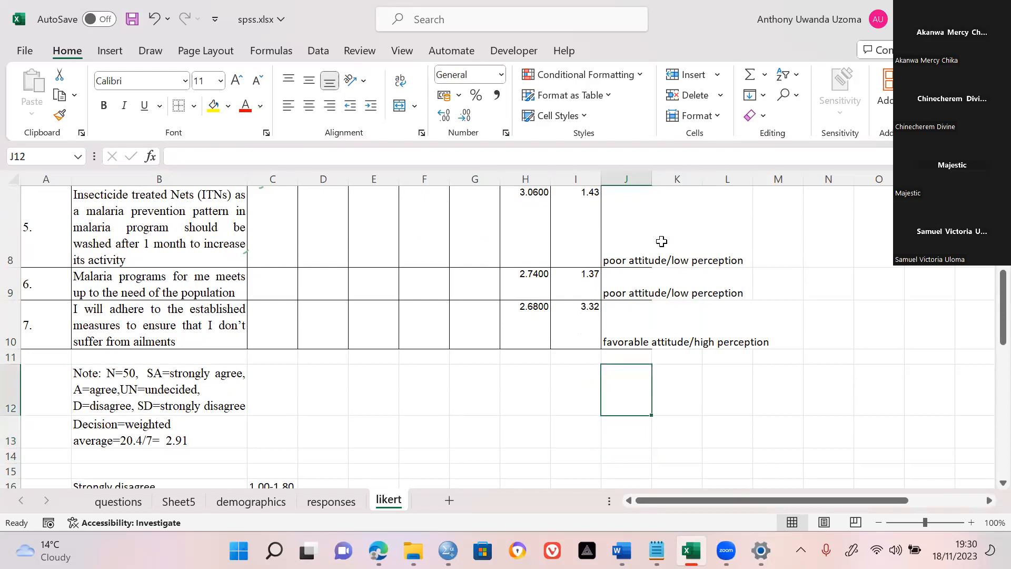
key(Down)
key(Up)
key(Up)
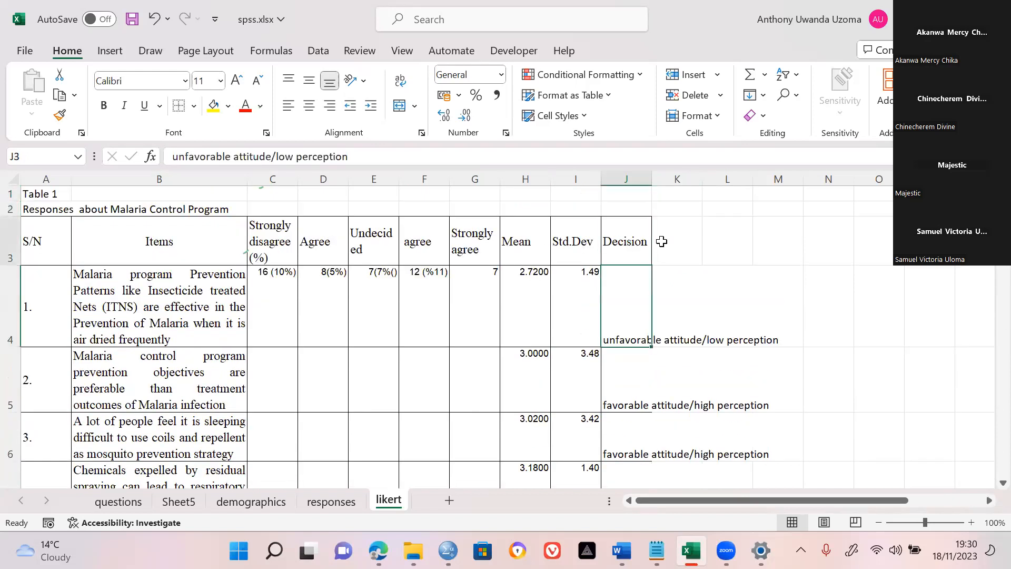
key(Down)
key(Down)
key(Up)
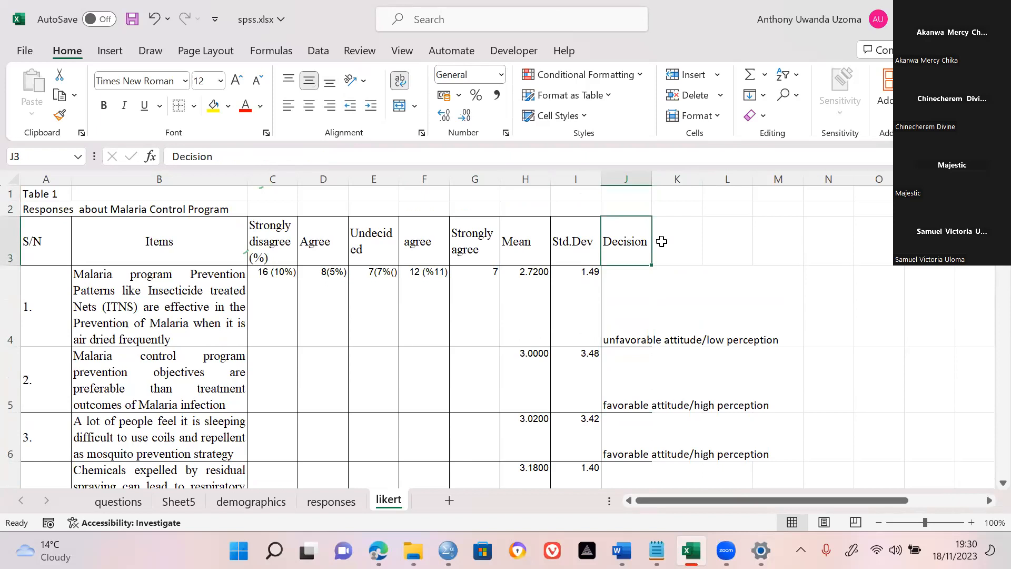
Read through the decisions for items 1 to 7, ending beside the weighted average note.
key(Down)
key(Down)
key(Down)
key(Down)
key(Down)
key(Down)
key(Down)
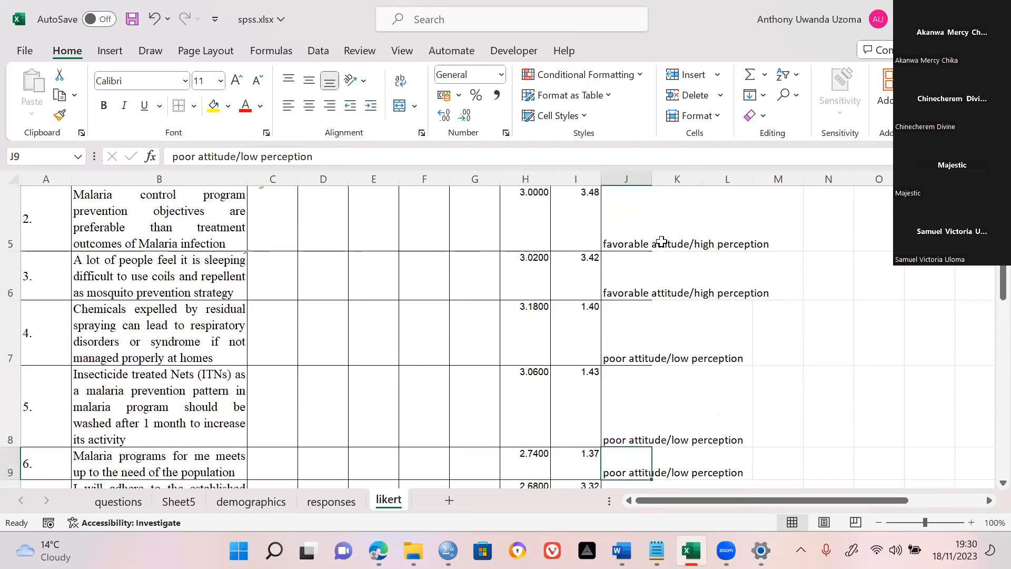
key(Down)
key(Down)
key(Down)
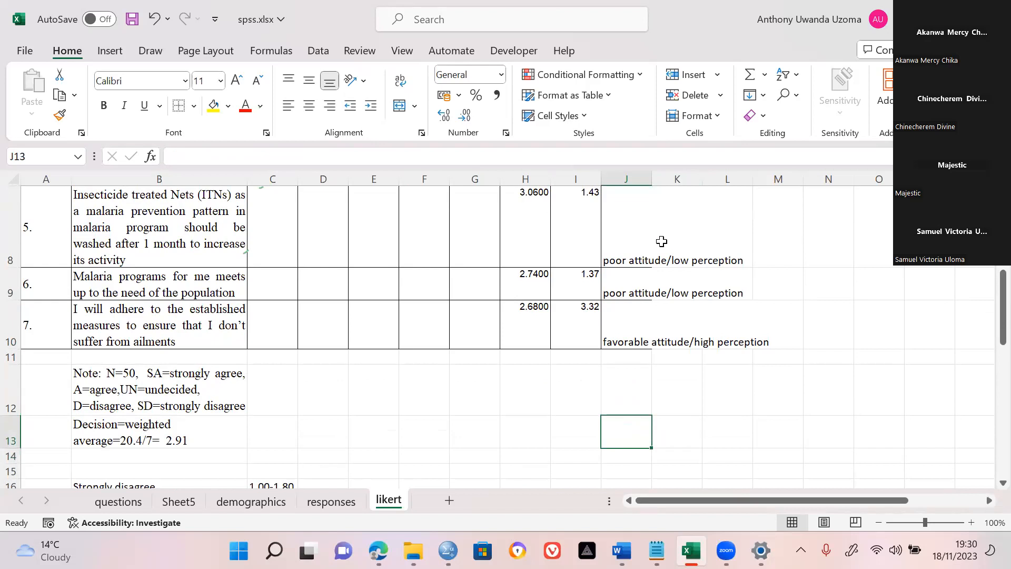
Go back up the Decision column past item 1 and stop on its heading.
key(Up)
key(Up)
key(Up)
key(Up)
key(Up)
key(Up)
key(Up)
key(Up)
key(Up)
key(Up)
key(Up)
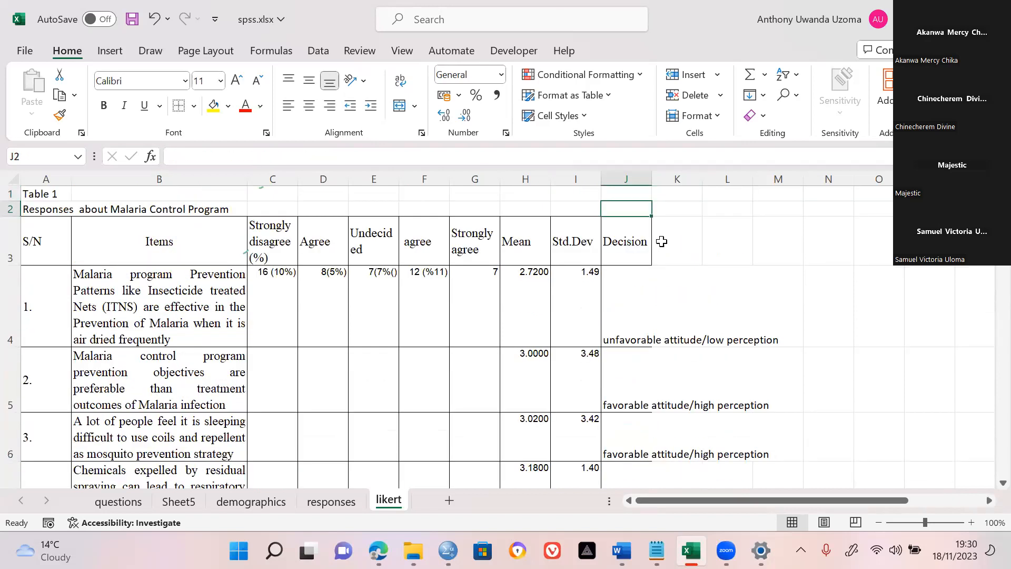
key(Down)
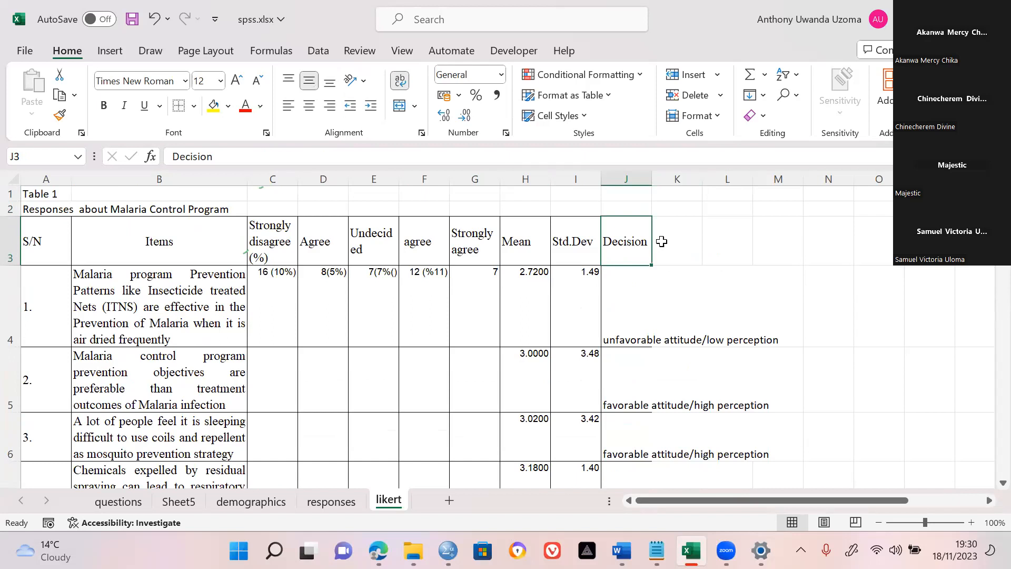
Total the seven item means below the Mean column in H11 with =SUM(H4:H10).
key(Left)
key(Left)
key(Down)
key(Down)
key(Down)
key(Down)
key(Down)
key(Down)
key(Down)
key(Down)
key(Down)
key(Down)
key(Up)
key(Up)
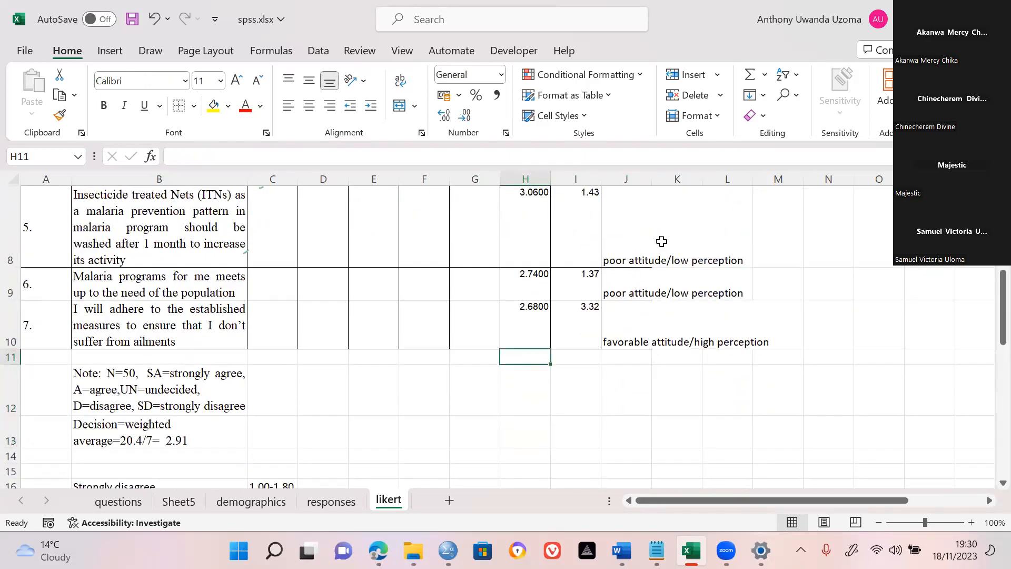
text(=)
key(BackSpace)
text(=sum)
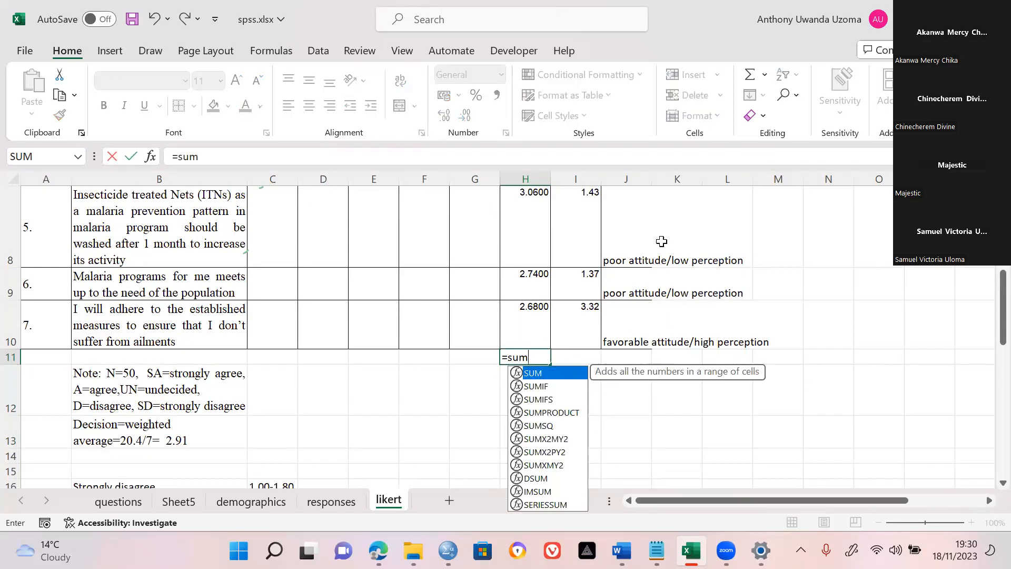
text(()
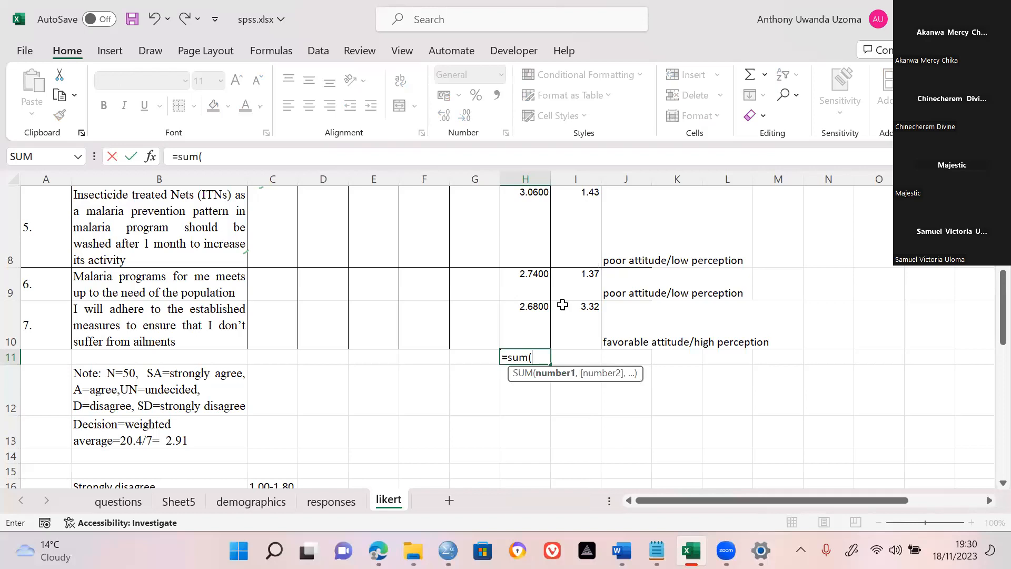
click(540, 312)
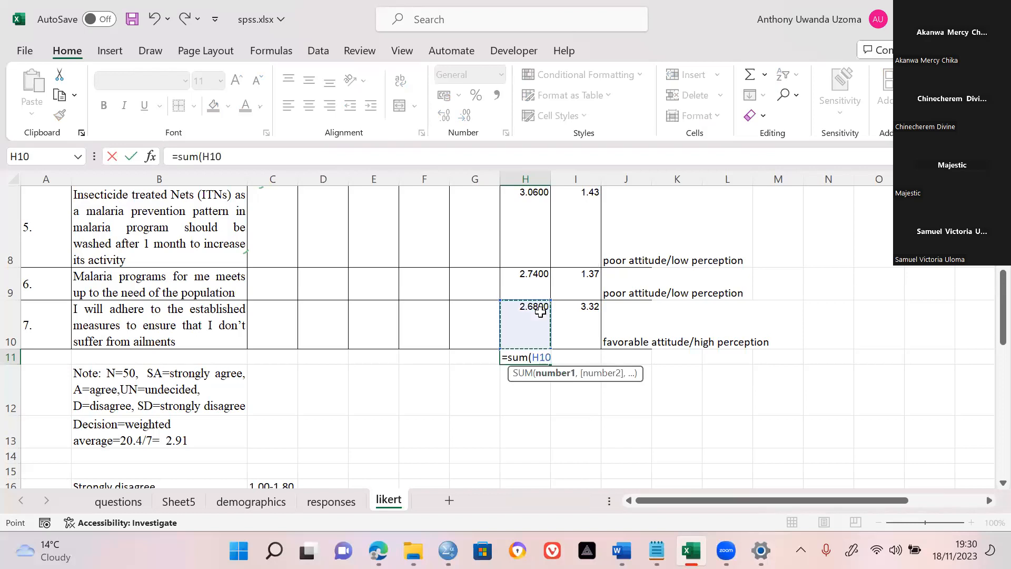
key(shift+Up)
key(shift+Up)
key(shift+Up)
key(shift+Up)
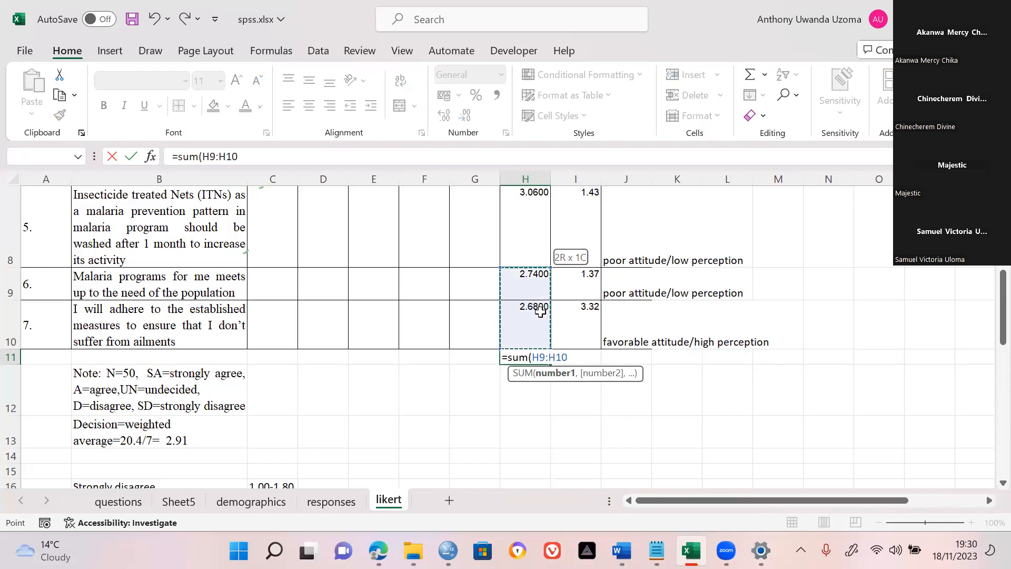
key(shift+Up)
key(shift+Up)
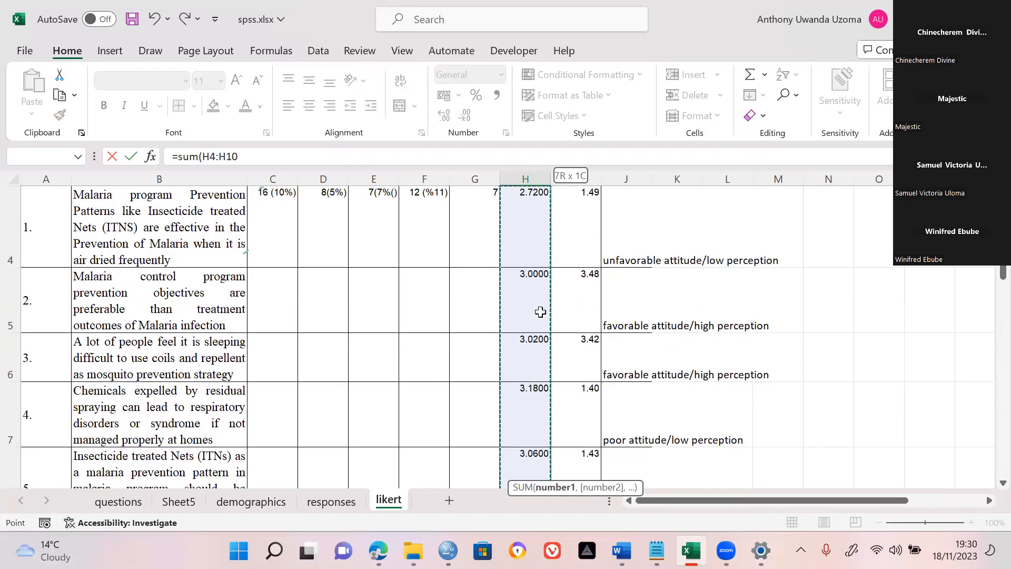
text())
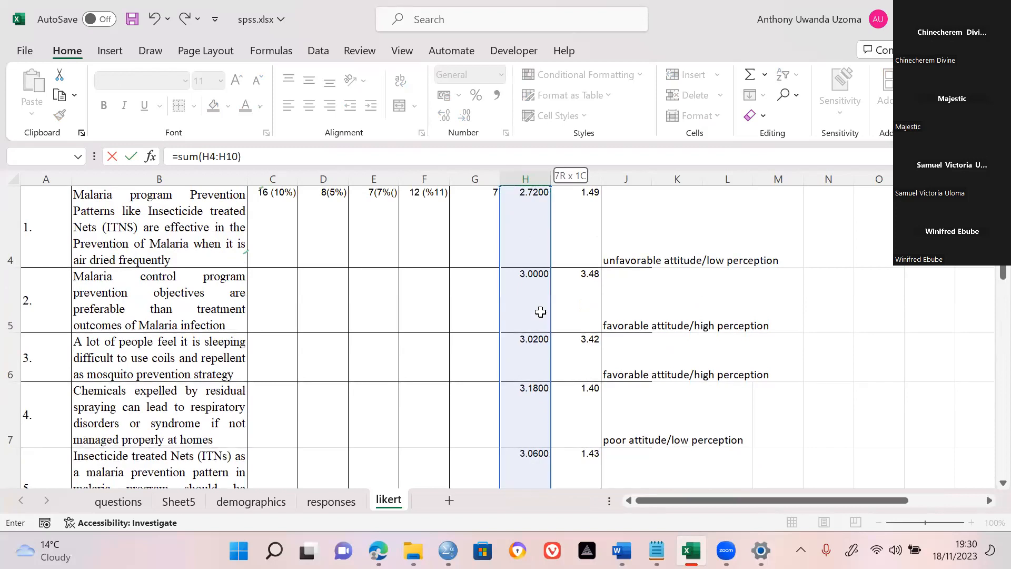
key(Return)
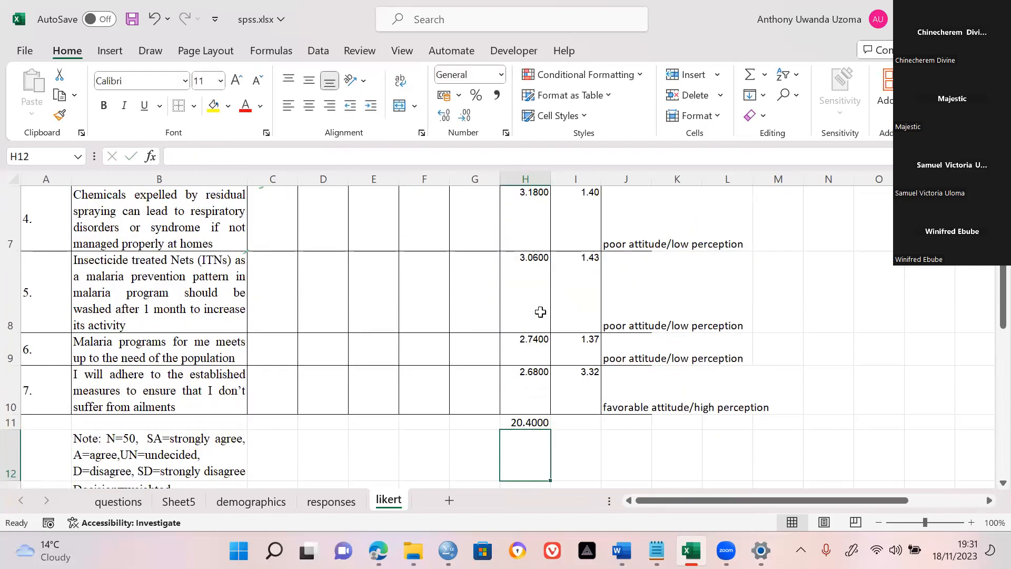
Calculate the weighted average in H12 by dividing the total of the means by 7 with =H11/7.
key(Return)
key(Up)
key(Up)
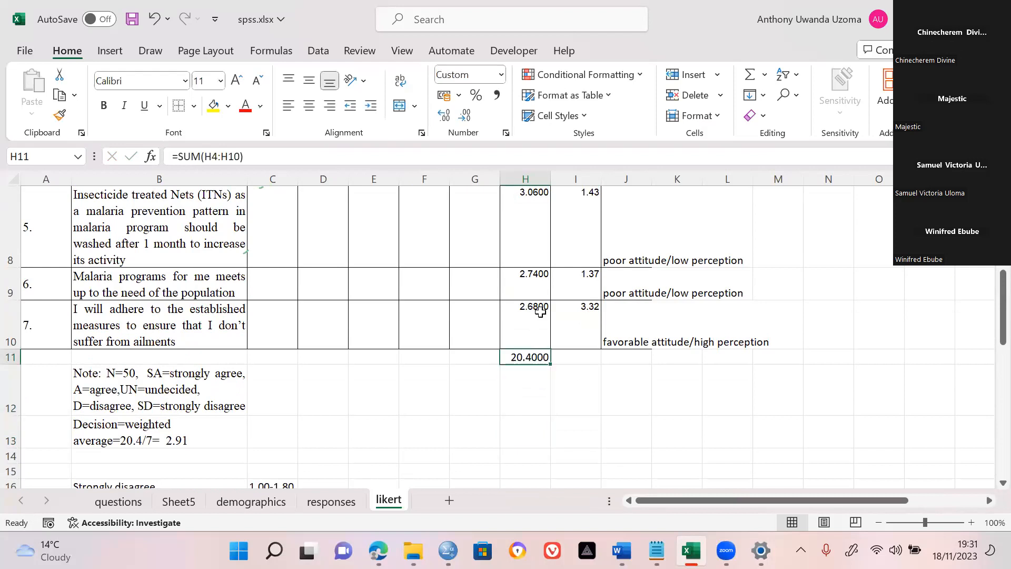
key(Down)
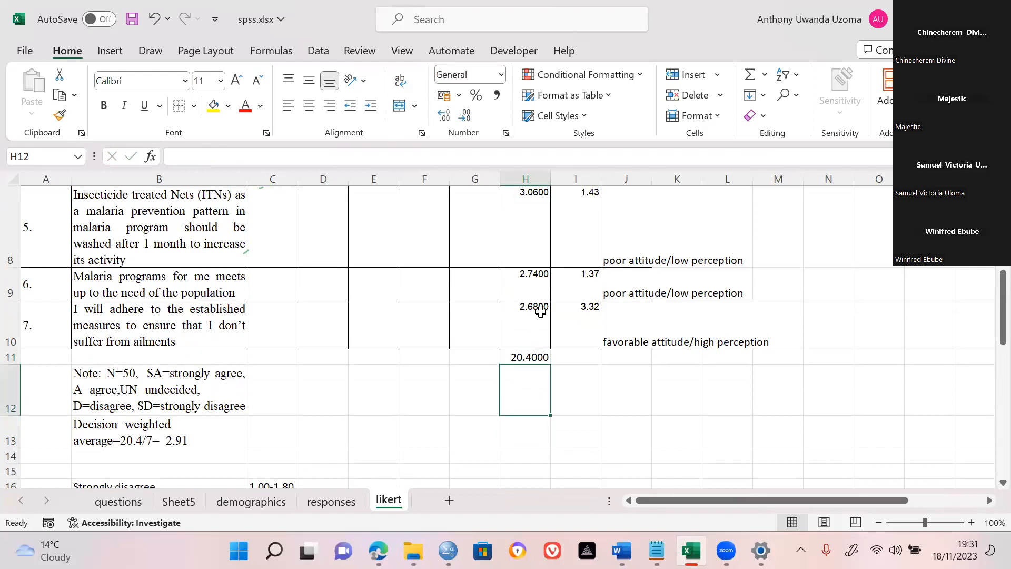
text(=)
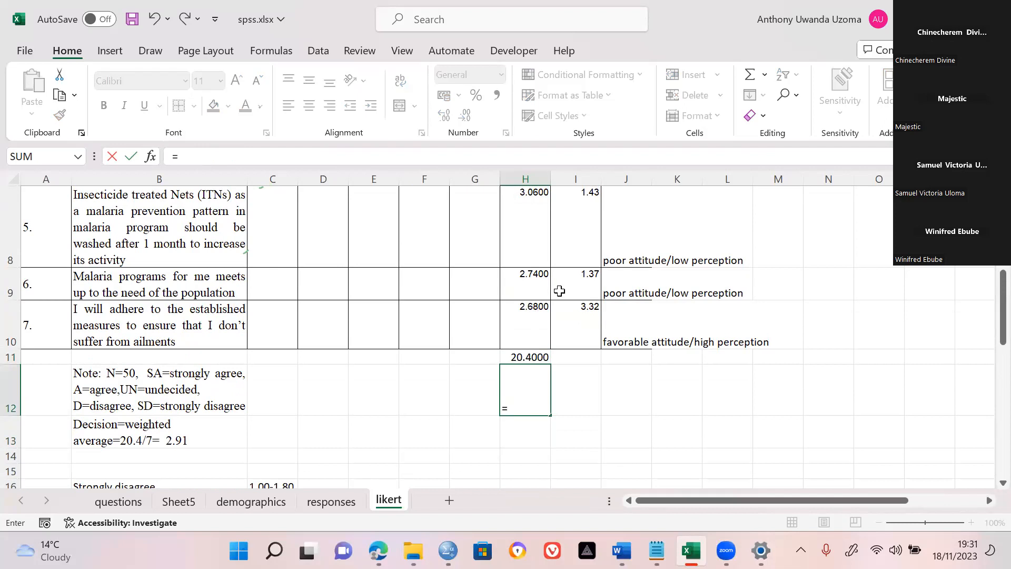
click(533, 357)
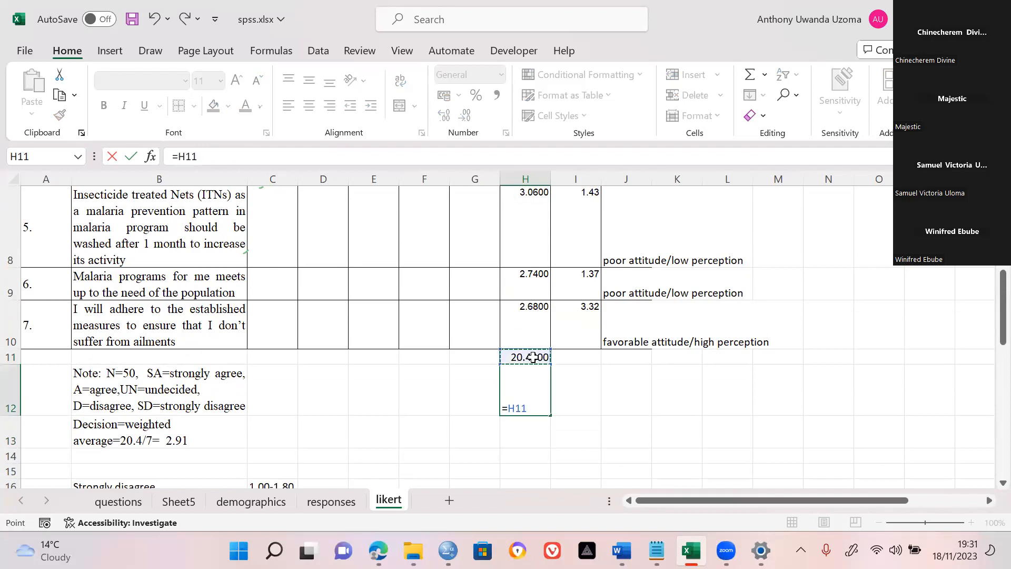
text(/7)
key(Return)
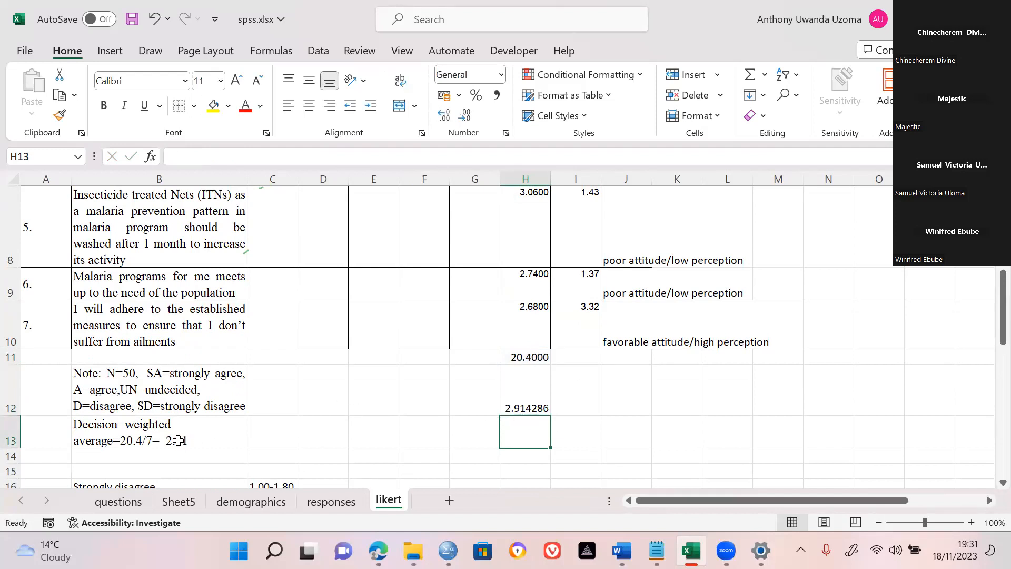
Clear the total and weighted average formulas from H11:H12.
drag(520, 412, 522, 359)
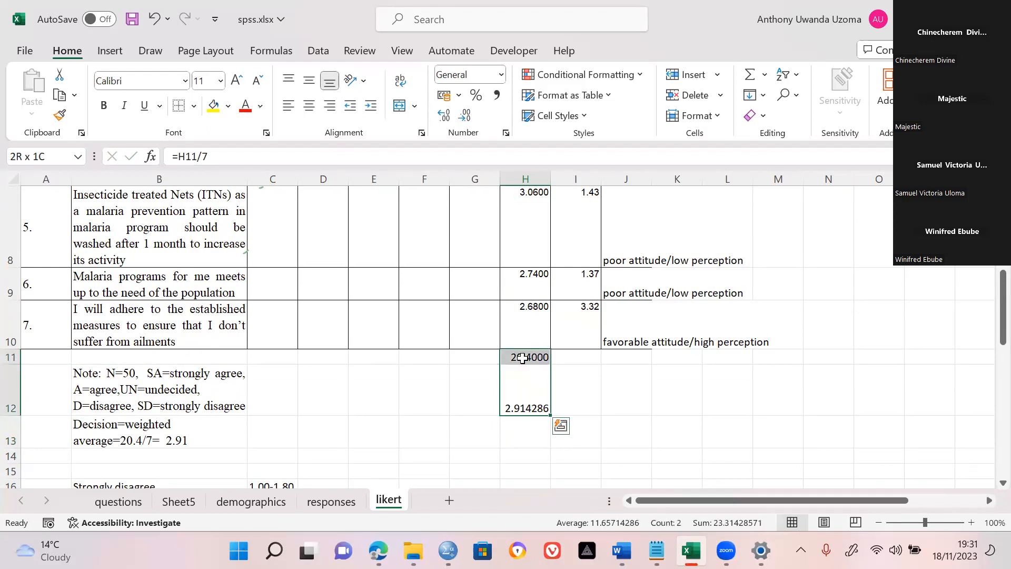
key(Delete)
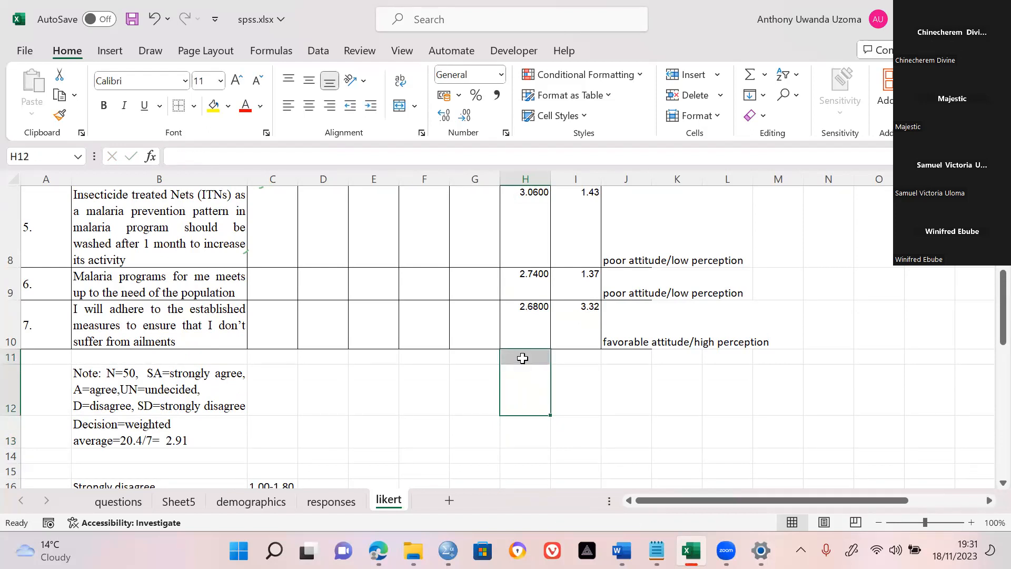
Review the Mean column upward from below item 7 to the row above its heading.
key(Down)
key(Up)
key(Up)
key(Up)
key(Up)
key(Up)
key(Up)
key(Up)
key(Up)
key(Up)
key(Up)
key(Up)
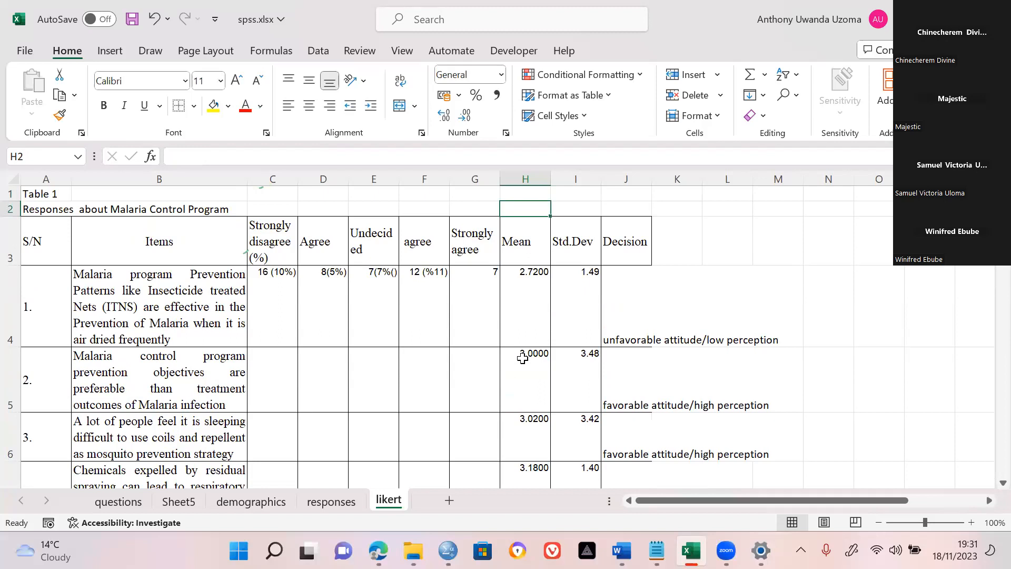
Read down the item means and continue to the score range list beneath the notes.
key(Down)
key(Down)
key(Down)
key(Down)
key(Down)
key(Down)
key(Down)
key(Down)
key(Down)
key(Down)
key(Down)
key(Down)
key(Down)
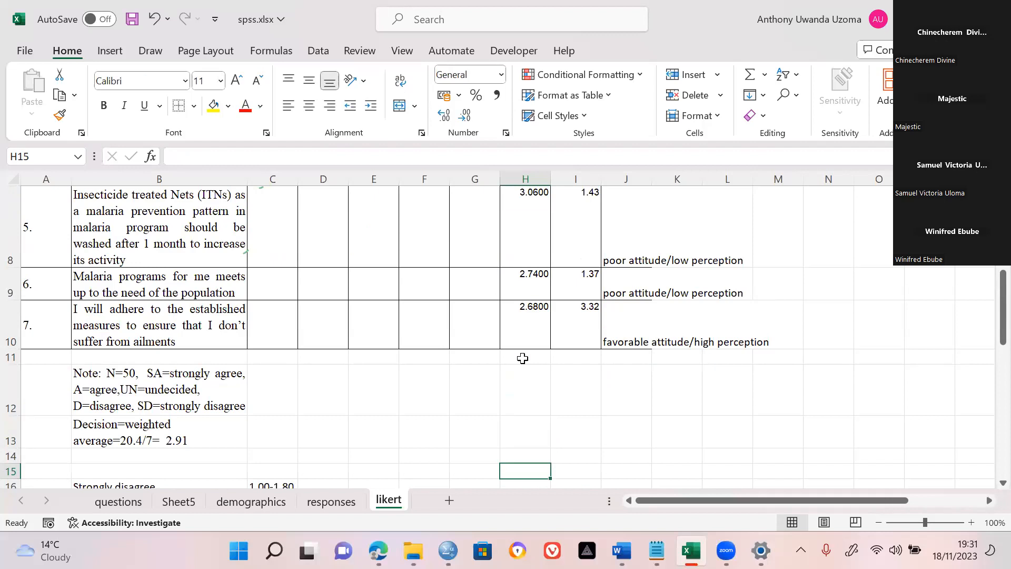
key(Down)
key(Down)
key(Down)
key(Down)
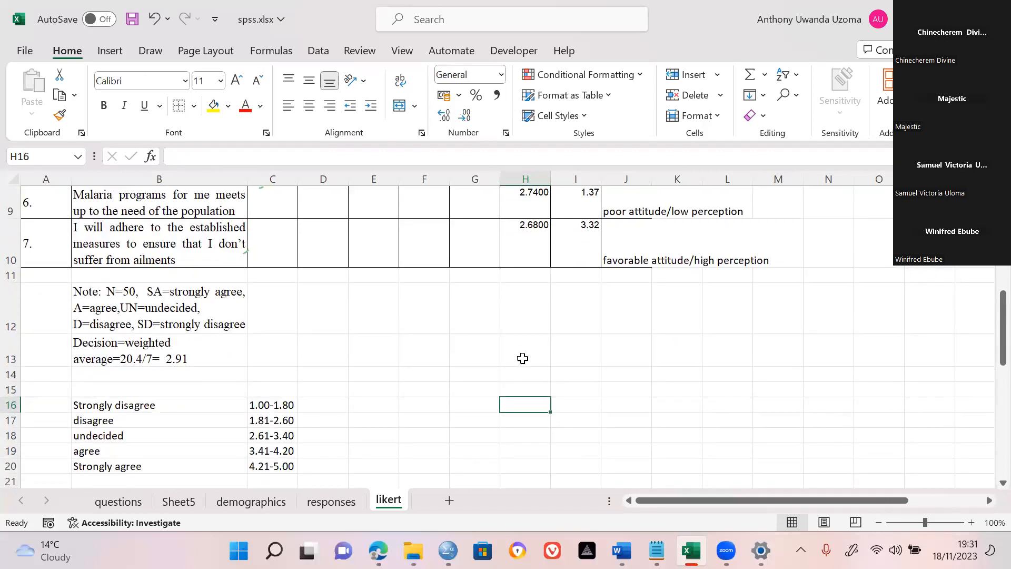
Select the five response labels together with their score ranges in B16:C20.
key(Left)
key(Left)
key(Left)
key(Left)
key(Left)
key(Down)
key(shift+Left)
key(shift+Up)
key(shift+Up)
key(shift+Up)
key(shift+Up)
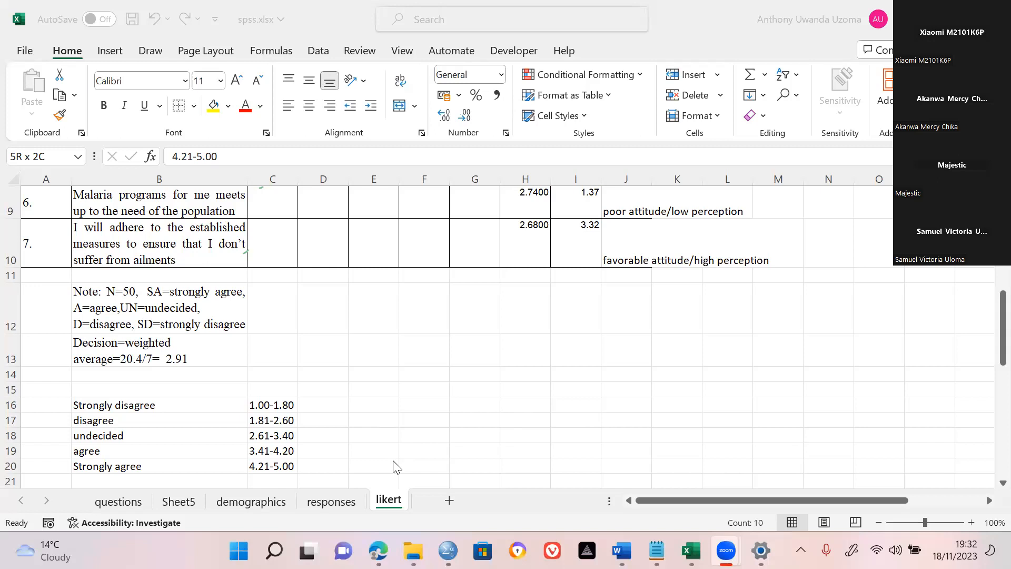
Bring up the previews of the open File Explorer windows.
mouse_move(413, 550)
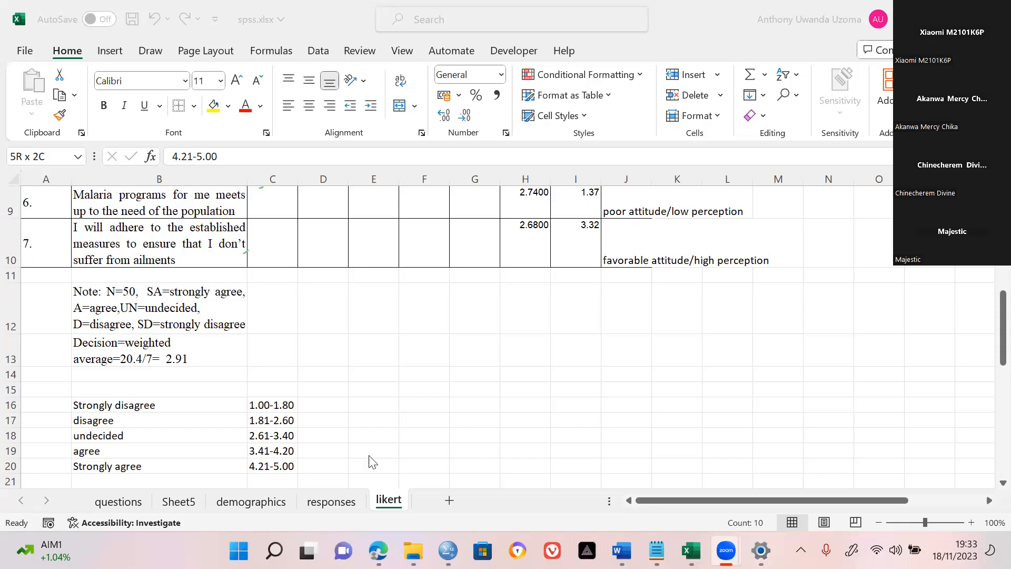
mouse_move(413, 550)
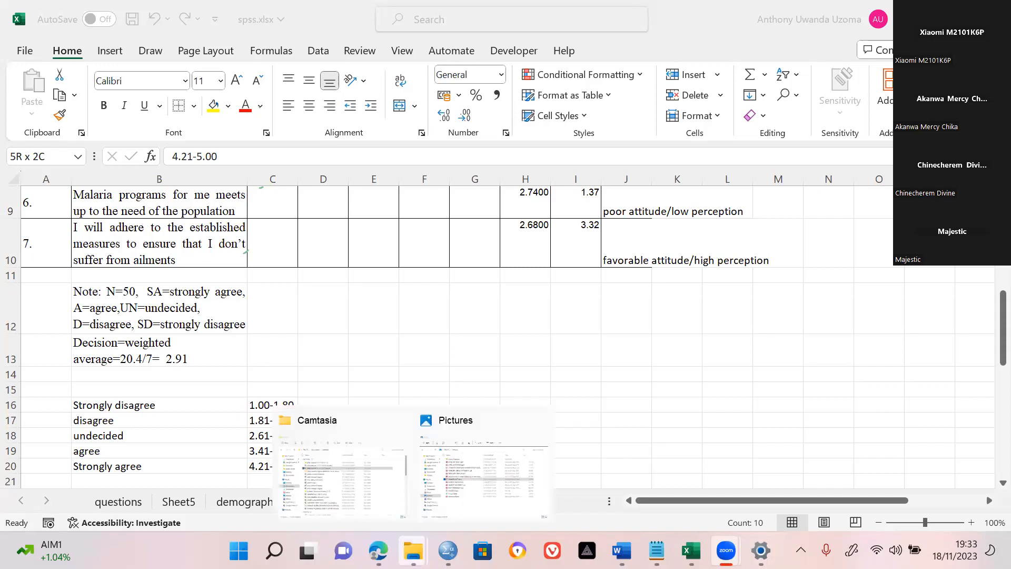